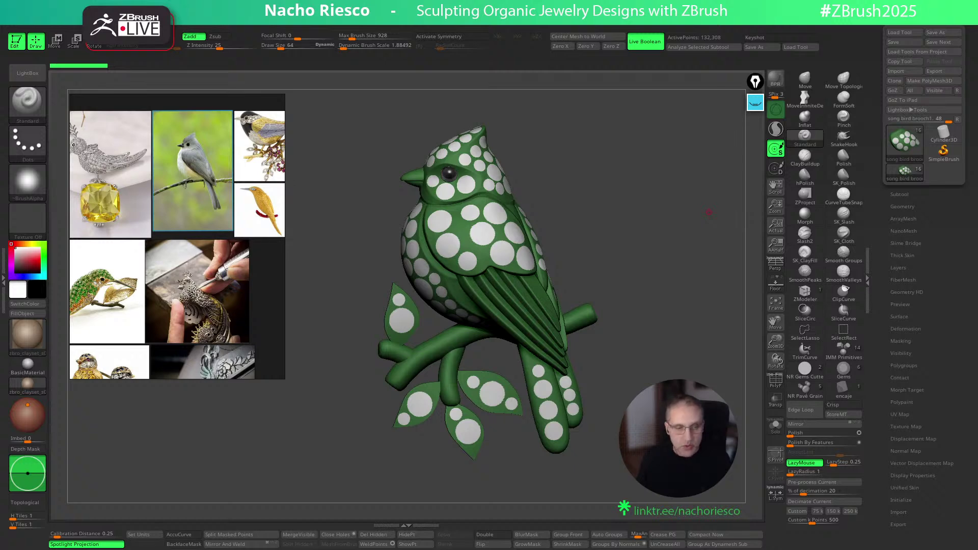
Enlarge the Song Bird reference board and zoom it in on the photo of the grey crested bird perched on a branch
{"action": "left_click_drag", "start_coordinate": [611, 220], "coordinate": [623, 244]}
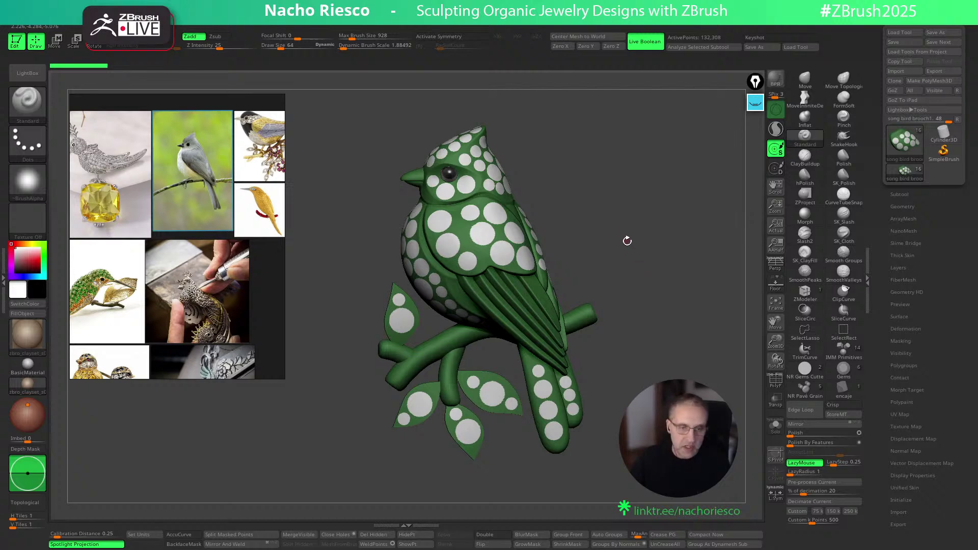
{"action": "left_click_drag", "start_coordinate": [638, 249], "coordinate": [629, 212]}
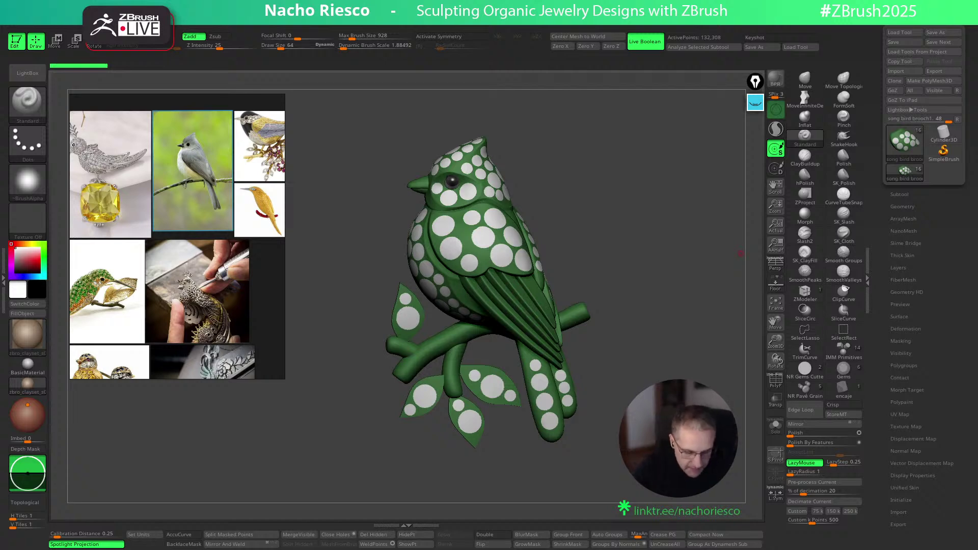
{"action": "left_click_drag", "start_coordinate": [741, 253], "coordinate": [757, 315], "text": "alt"}
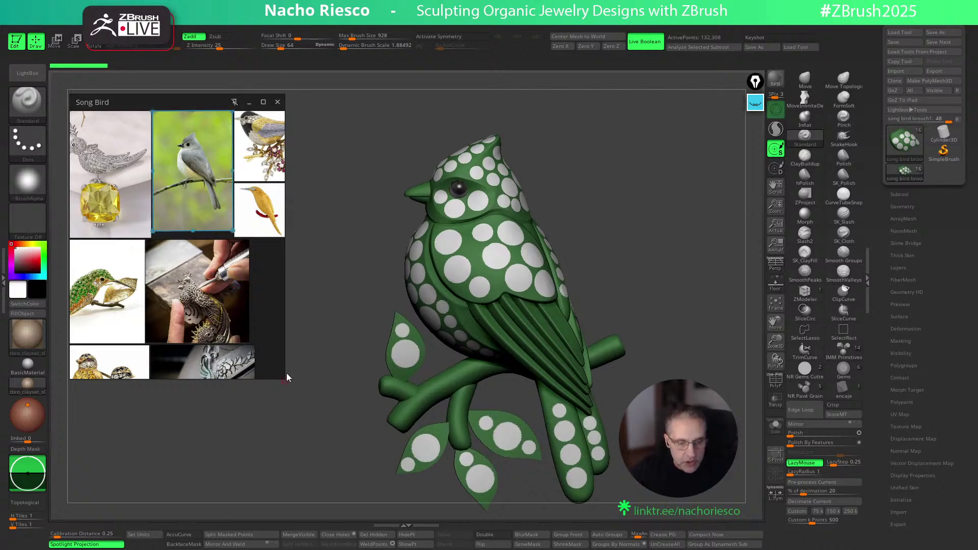
{"action": "left_click_drag", "start_coordinate": [284, 380], "coordinate": [339, 464]}
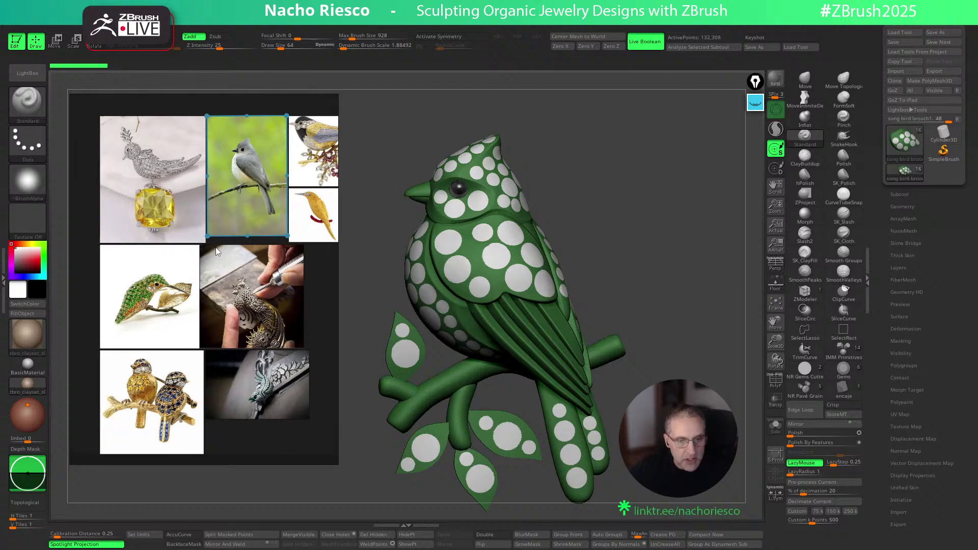
{"action": "middle_click_drag", "start_coordinate": [286, 258], "coordinate": [208, 339]}
{"action": "scroll", "coordinate": [207, 339], "scroll_direction": "up", "scroll_amount": 2}
{"action": "scroll", "coordinate": [210, 234], "scroll_direction": "up", "scroll_amount": 2}
{"action": "middle_click_drag", "start_coordinate": [210, 233], "coordinate": [239, 276]}
{"action": "scroll", "coordinate": [217, 252], "scroll_direction": "up", "scroll_amount": 2}
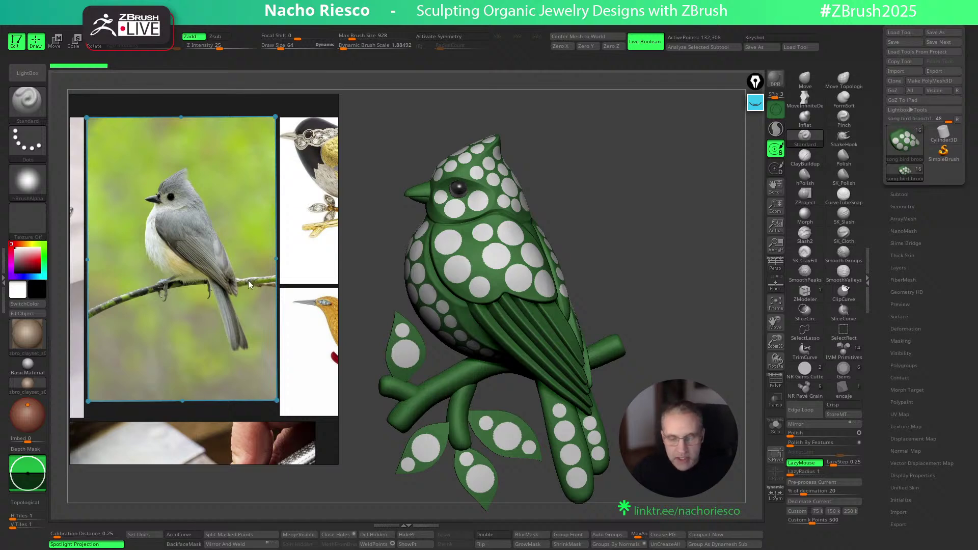
{"action": "middle_click_drag", "start_coordinate": [258, 225], "coordinate": [247, 231]}
Inspect the bird brooch model in profile for its depth and flat back, ending in a three-quarter view
{"action": "mouse_move", "coordinate": [566, 244]}
{"action": "left_mouse_down"}
{"action": "mouse_move", "coordinate": [633, 237]}
{"action": "mouse_move", "coordinate": [595, 252]}
{"action": "mouse_move", "coordinate": [627, 244]}
{"action": "left_mouse_up"}
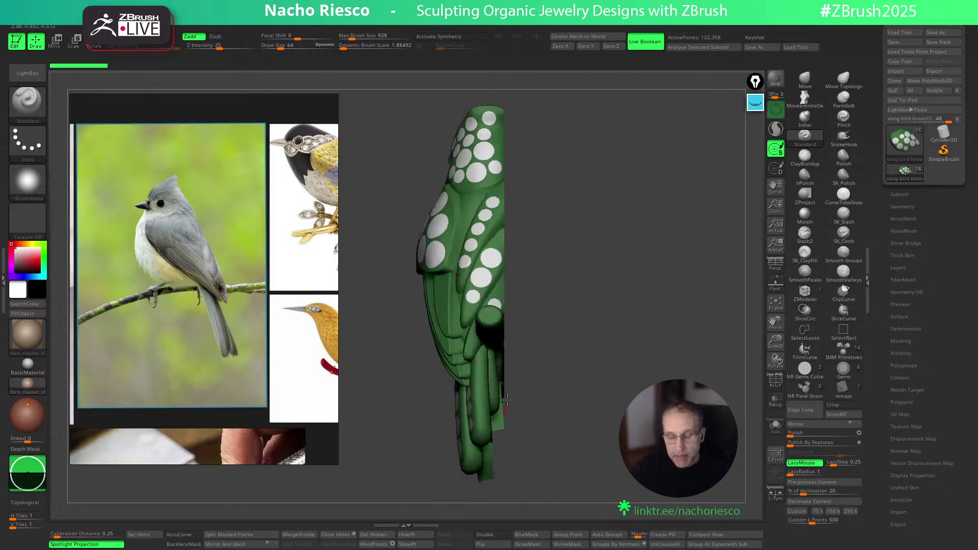
{"action": "left_click_drag", "start_coordinate": [524, 404], "coordinate": [629, 376]}
{"action": "left_click_drag", "start_coordinate": [627, 334], "coordinate": [637, 280], "text": "alt"}
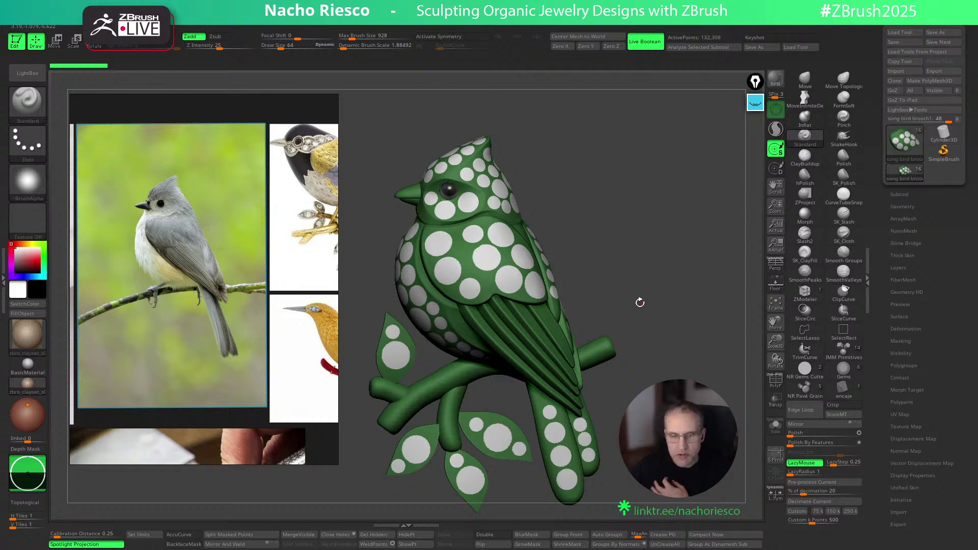
{"action": "left_click_drag", "start_coordinate": [641, 277], "coordinate": [638, 279]}
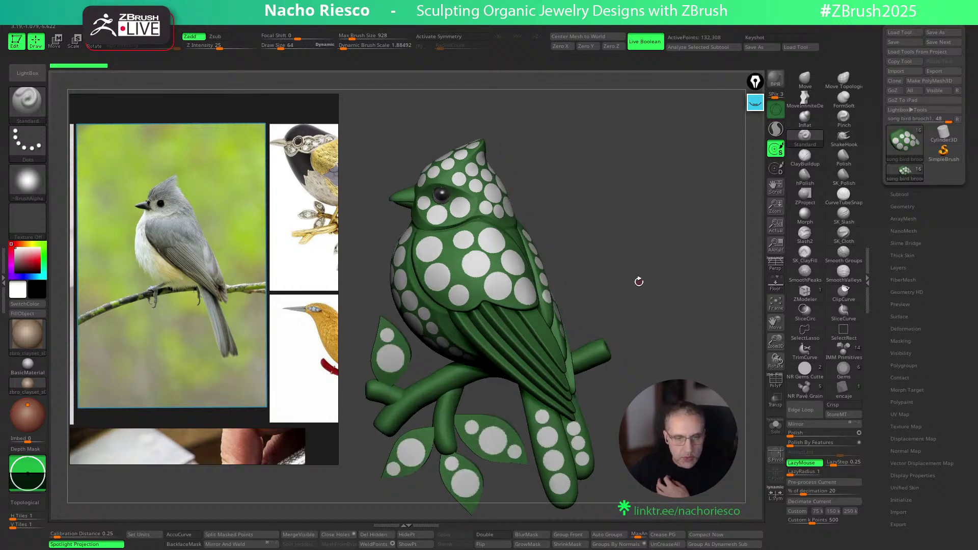
Examine the jewellery references on the board, including the gold bird brooches, the engraving photo, the yellow-stone bird and the green hummingbird
{"action": "scroll", "coordinate": [267, 359], "scroll_direction": "down", "scroll_amount": 3}
{"action": "middle_click_drag", "start_coordinate": [264, 310], "coordinate": [188, 298]}
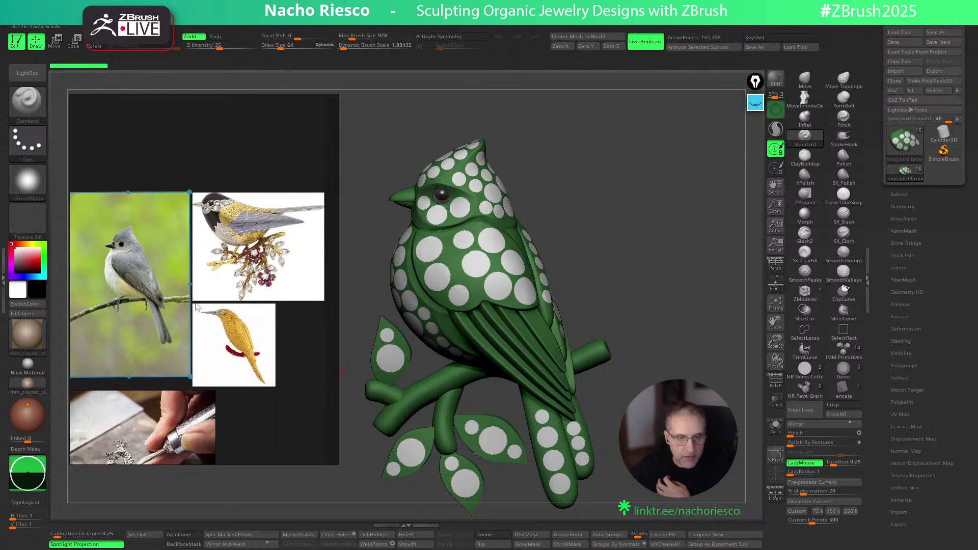
{"action": "scroll", "coordinate": [229, 319], "scroll_direction": "up", "scroll_amount": 1}
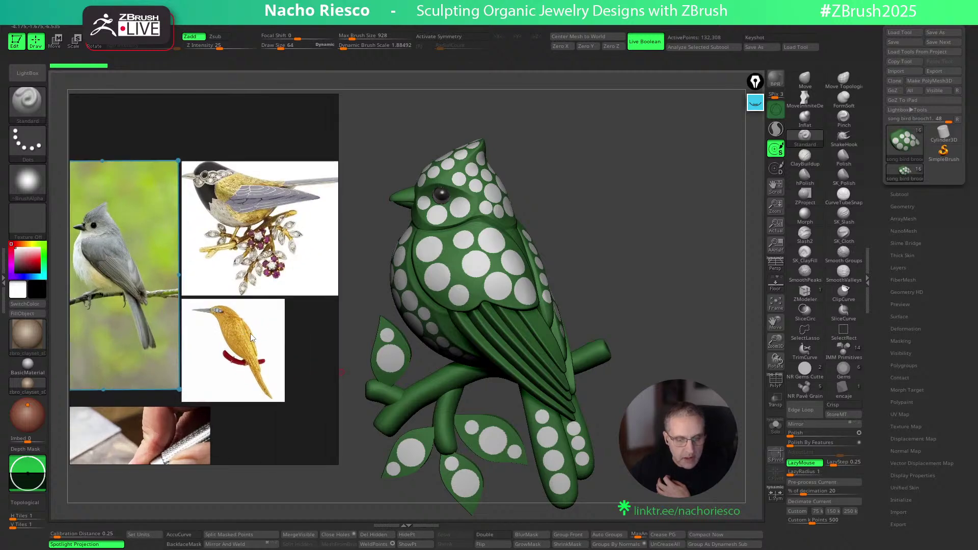
{"action": "scroll", "coordinate": [252, 338], "scroll_direction": "up", "scroll_amount": 1}
{"action": "scroll", "coordinate": [218, 302], "scroll_direction": "down", "scroll_amount": 1}
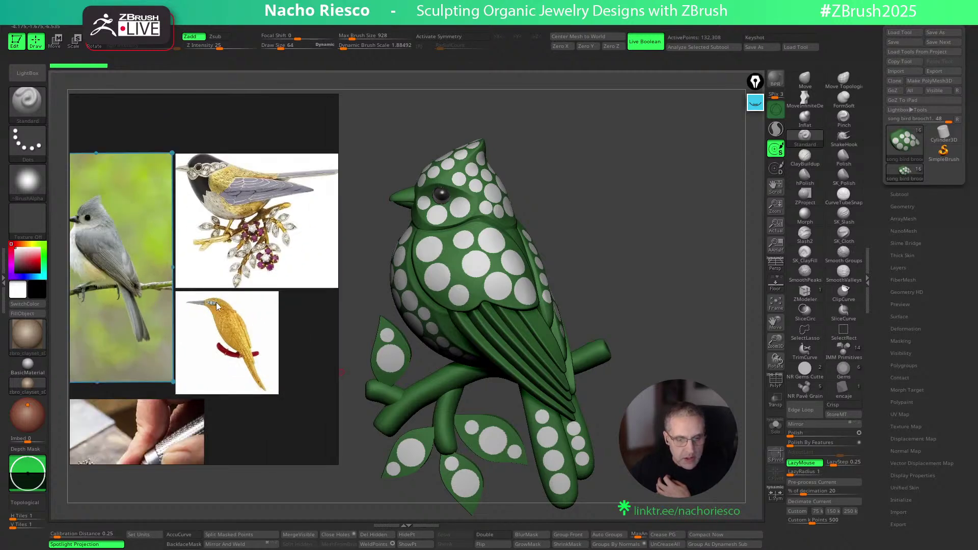
{"action": "scroll", "coordinate": [220, 301], "scroll_direction": "up", "scroll_amount": 2}
{"action": "middle_click_drag", "start_coordinate": [221, 295], "coordinate": [214, 294]}
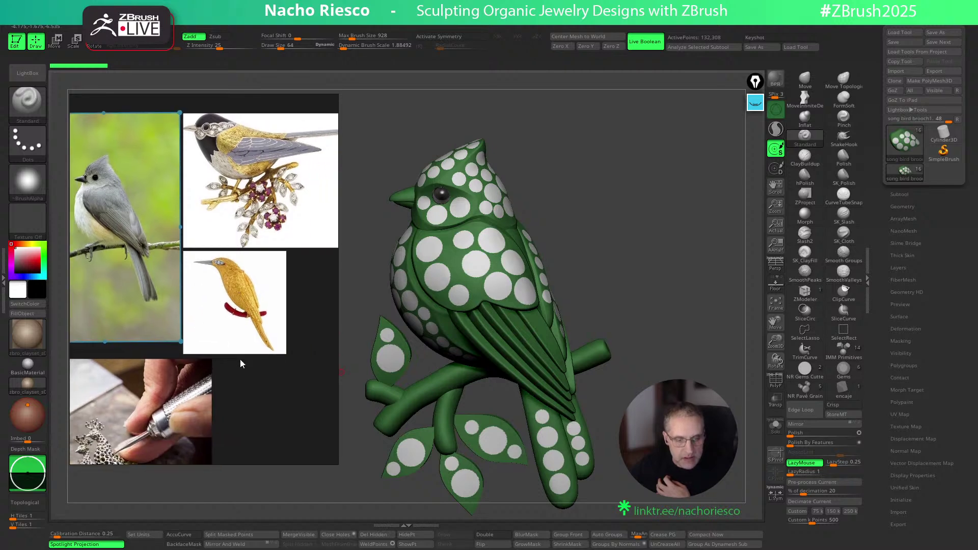
{"action": "middle_click_drag", "start_coordinate": [184, 375], "coordinate": [188, 361]}
{"action": "scroll", "coordinate": [183, 360], "scroll_direction": "down", "scroll_amount": 2}
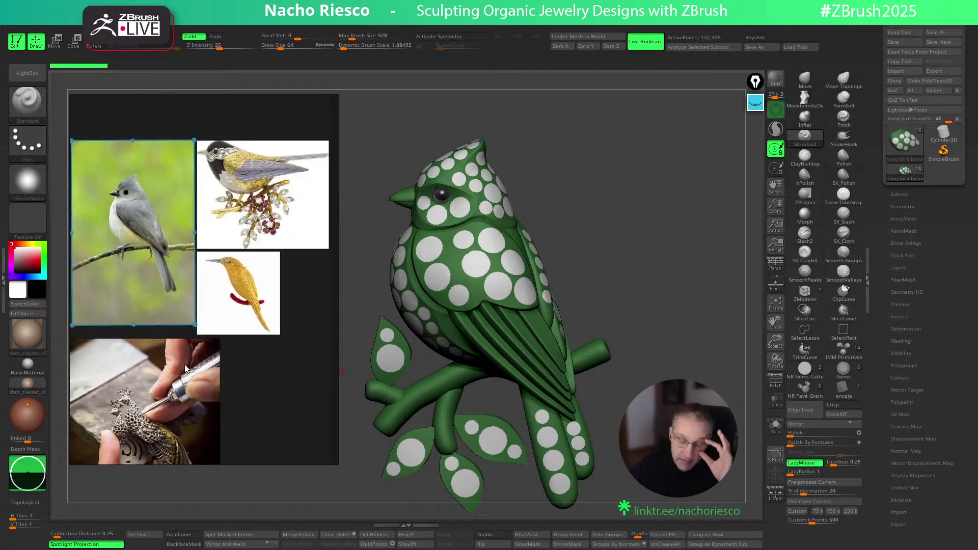
{"action": "scroll", "coordinate": [233, 375], "scroll_direction": "down", "scroll_amount": 2}
{"action": "scroll", "coordinate": [233, 375], "scroll_direction": "up", "scroll_amount": 2}
{"action": "middle_click_drag", "start_coordinate": [233, 375], "coordinate": [272, 363]}
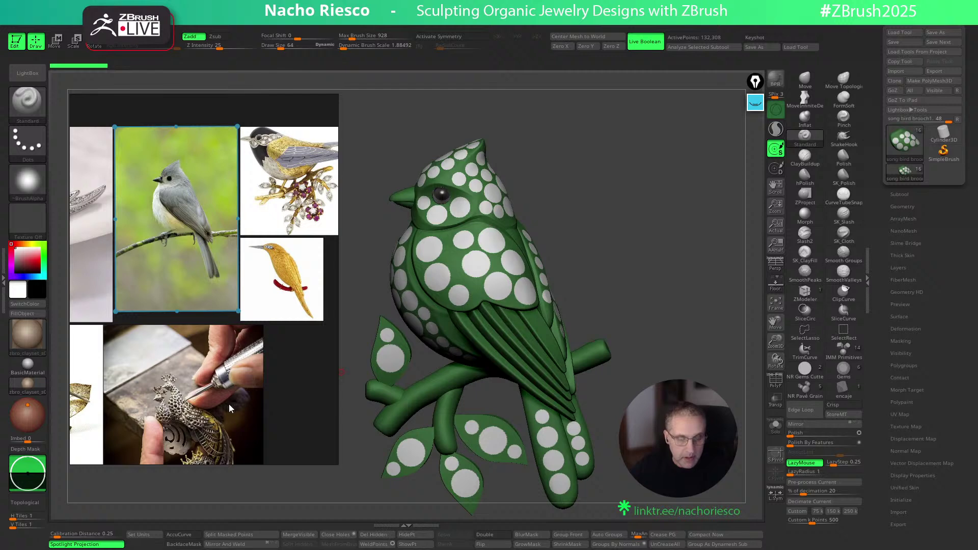
{"action": "middle_click_drag", "start_coordinate": [242, 374], "coordinate": [343, 359]}
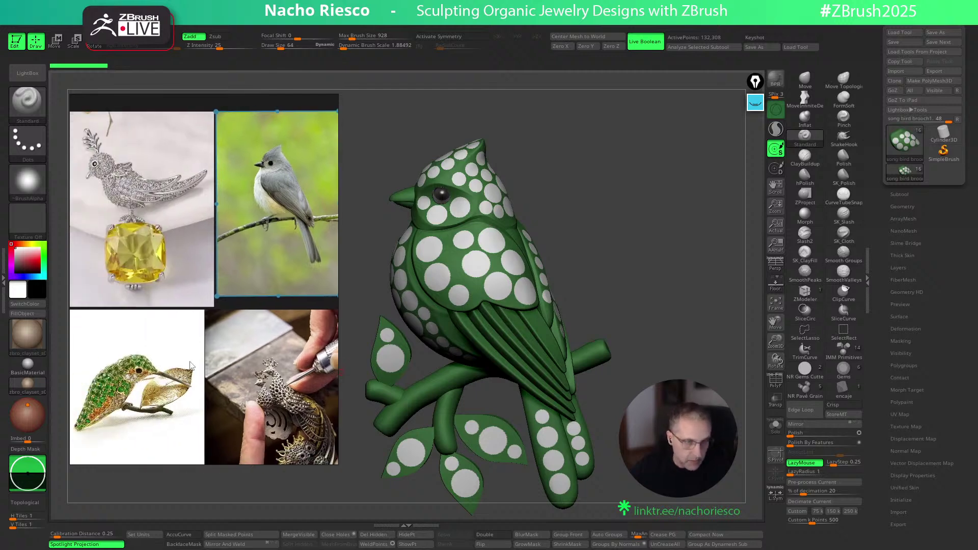
Examine the gem layout on the brooch's head, wing and breast up close
{"action": "left_click_drag", "start_coordinate": [624, 220], "coordinate": [667, 226]}
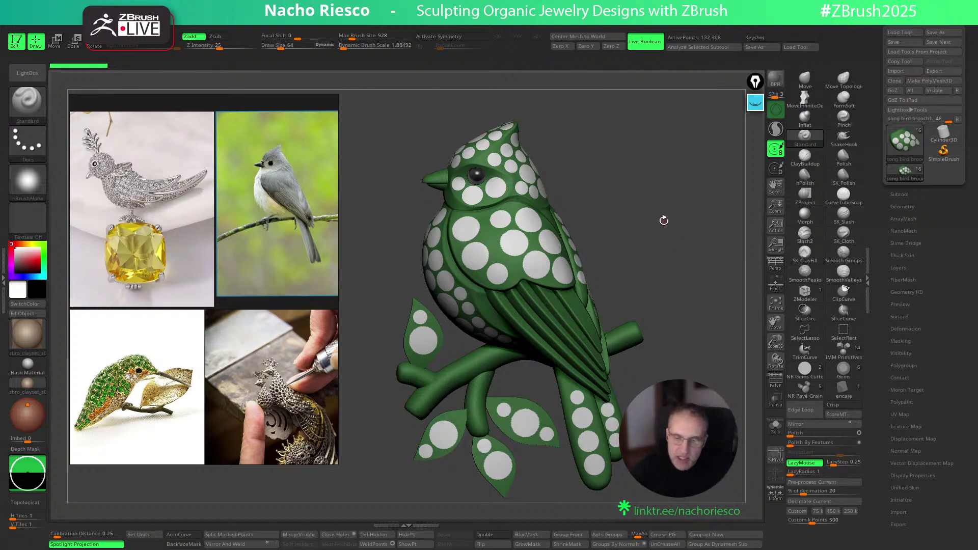
{"action": "left_click_drag", "start_coordinate": [616, 120], "coordinate": [690, 210], "text": "alt"}
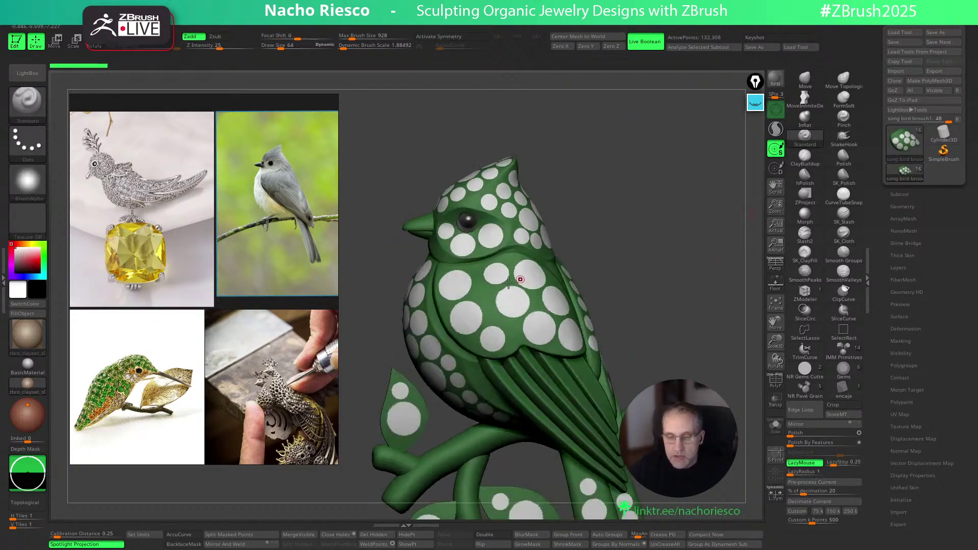
{"action": "left_click_drag", "start_coordinate": [680, 296], "coordinate": [659, 361]}
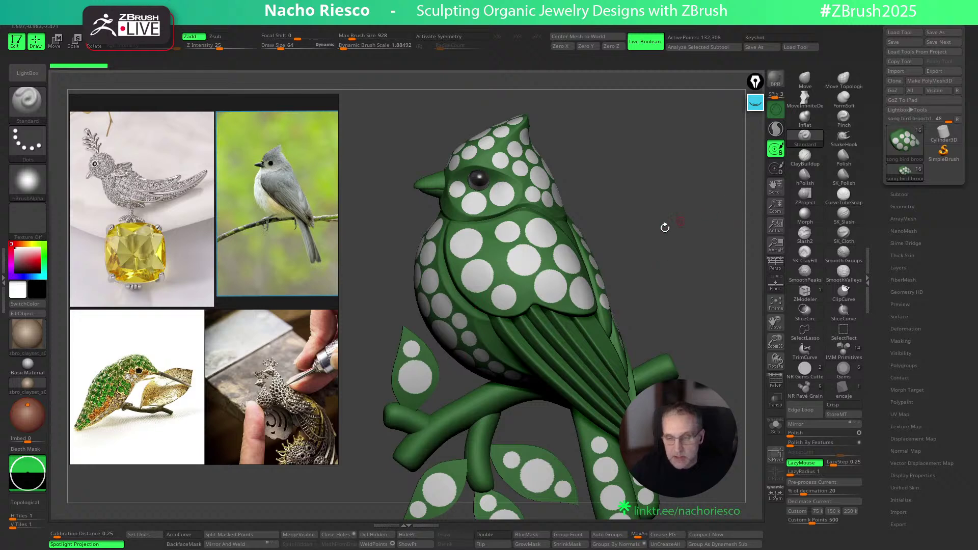
{"action": "left_click_drag", "start_coordinate": [640, 214], "coordinate": [626, 198], "text": "alt"}
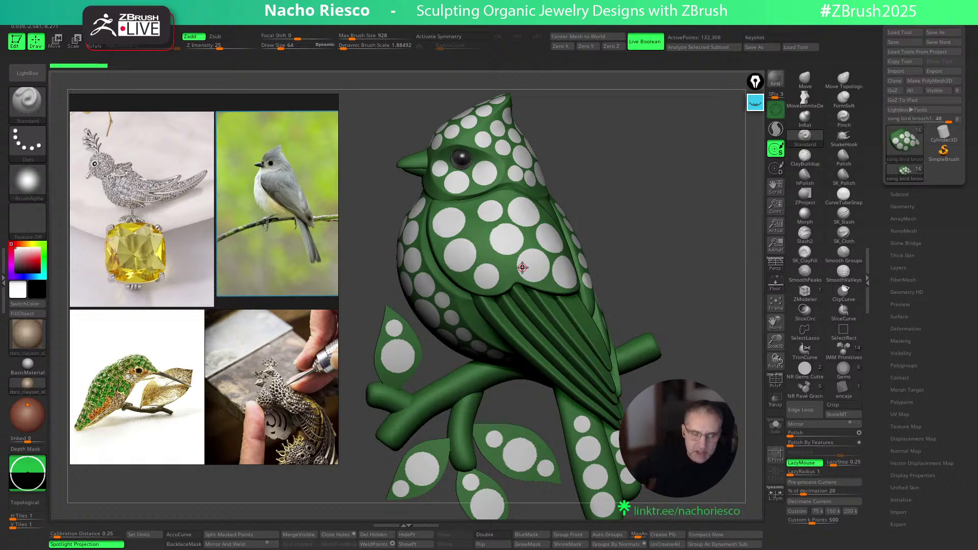
Zoom the reference board in on the photo of the teal bird covered in white pavé stones
{"action": "scroll", "coordinate": [241, 349], "scroll_direction": "down", "scroll_amount": 2}
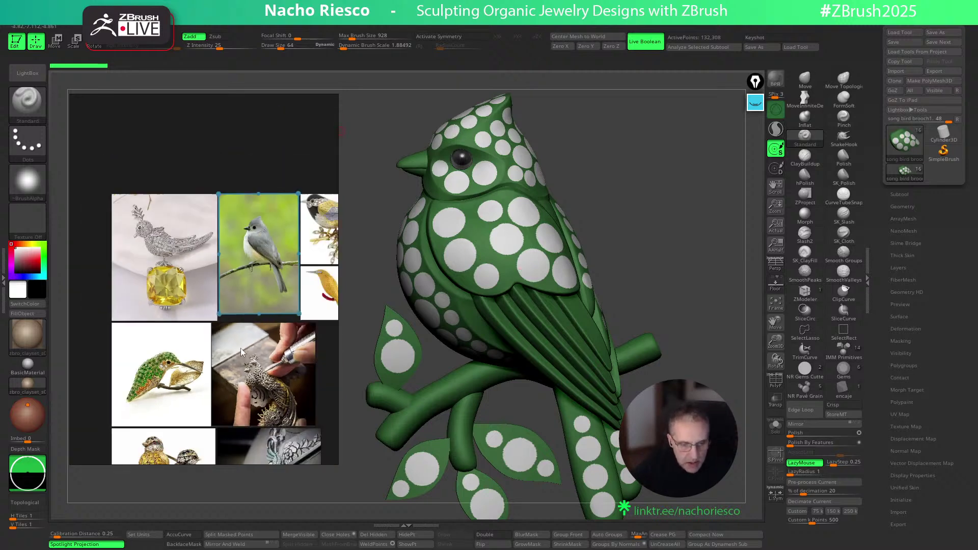
{"action": "middle_click_drag", "start_coordinate": [253, 351], "coordinate": [209, 215]}
{"action": "scroll", "coordinate": [228, 326], "scroll_direction": "up", "scroll_amount": 4}
{"action": "middle_click_drag", "start_coordinate": [230, 331], "coordinate": [169, 282]}
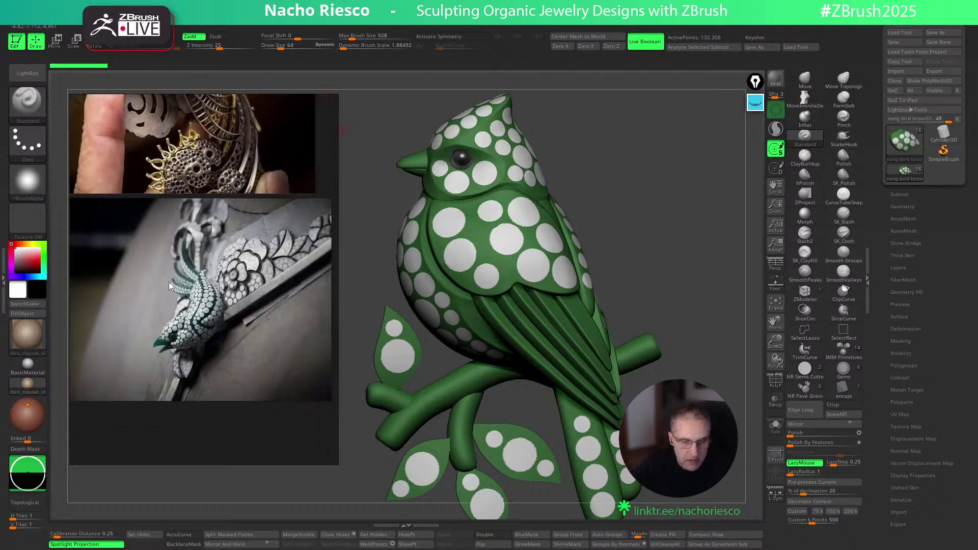
{"action": "scroll", "coordinate": [224, 318], "scroll_direction": "up", "scroll_amount": 2}
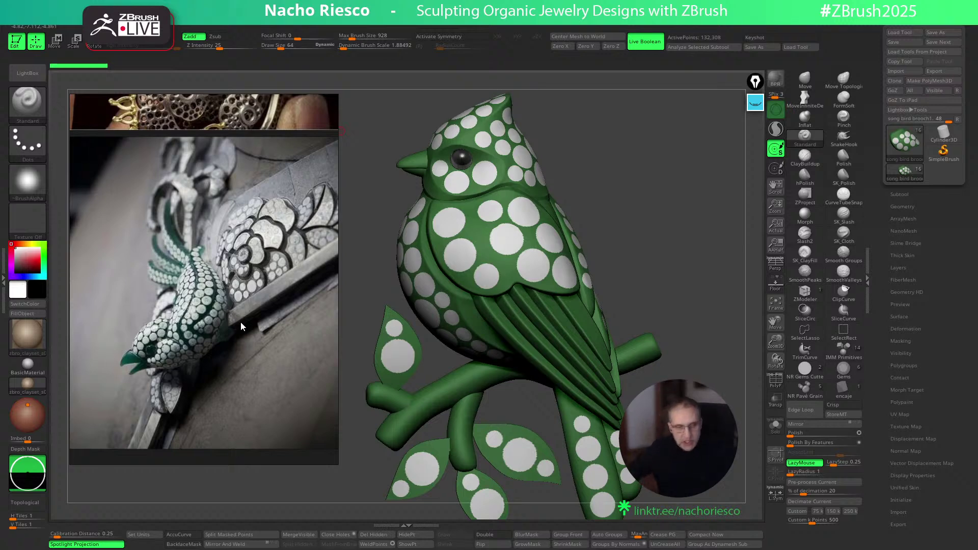
{"action": "mouse_move", "coordinate": [122, 316]}
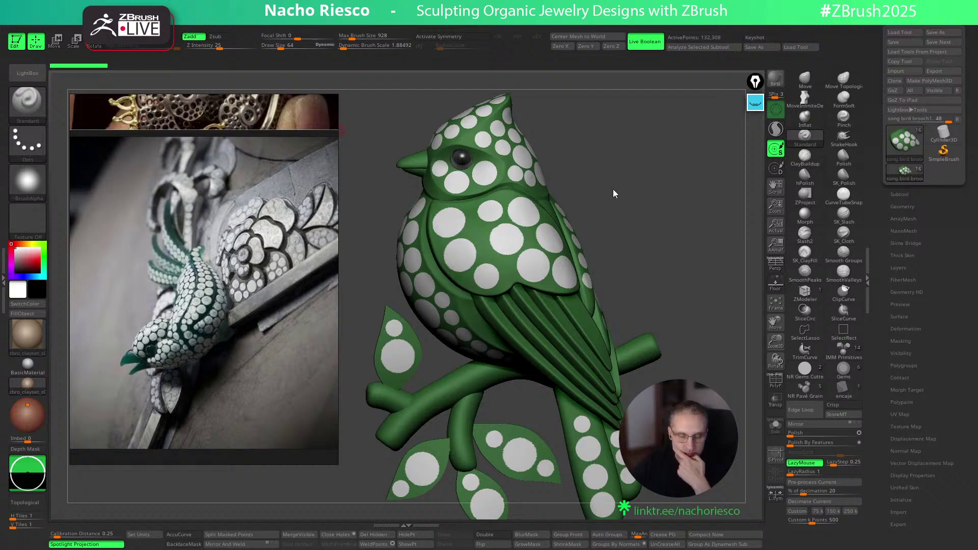
Compare the brooch's stone arrangement with the teal pavé bird reference from slightly different angles
{"action": "right_click_drag", "start_coordinate": [571, 238], "coordinate": [563, 234]}
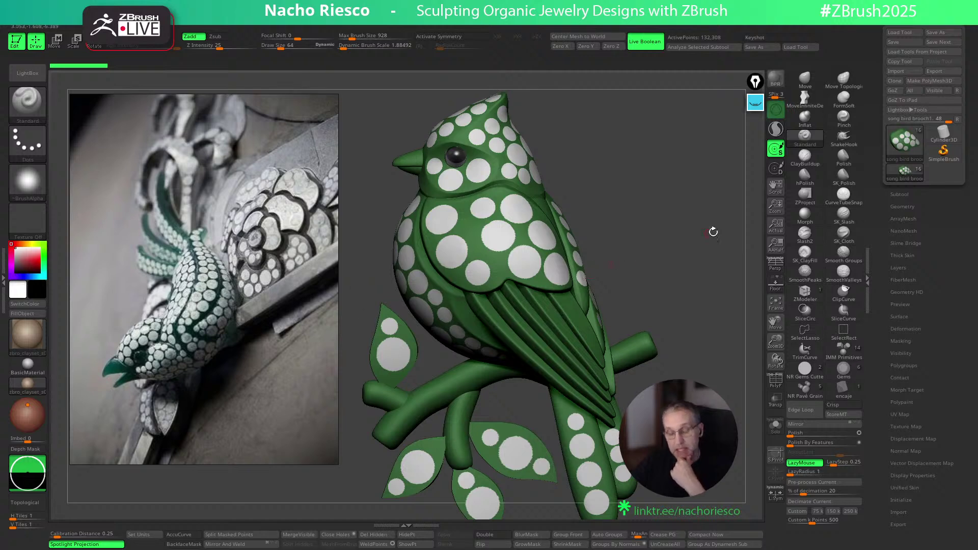
{"action": "left_click_drag", "start_coordinate": [624, 214], "coordinate": [626, 228]}
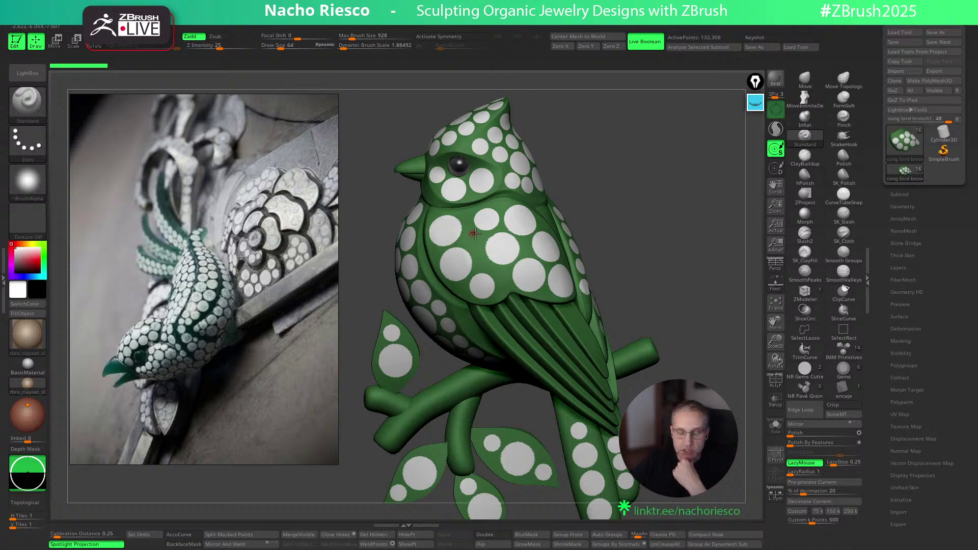
{"action": "right_click_drag", "start_coordinate": [600, 214], "coordinate": [600, 223]}
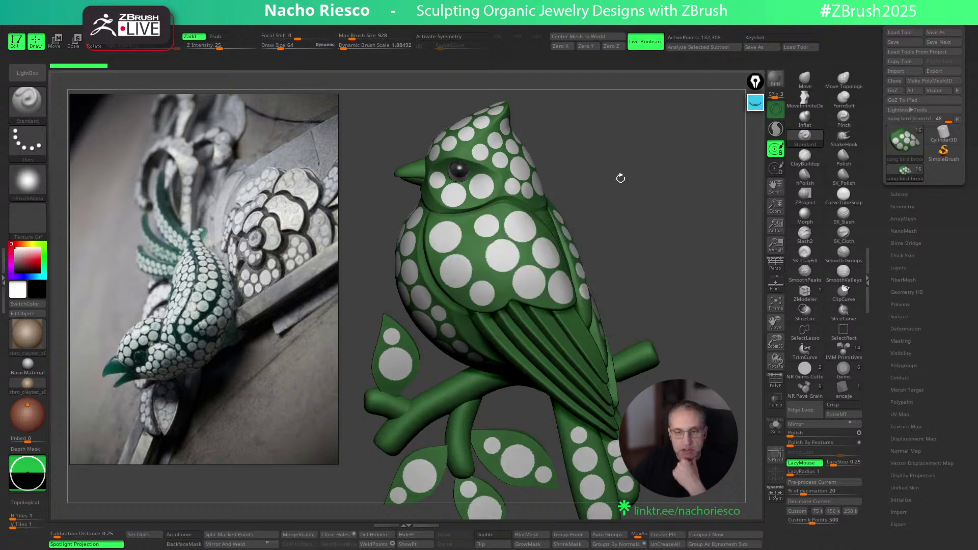
{"action": "left_click_drag", "start_coordinate": [618, 216], "coordinate": [622, 220]}
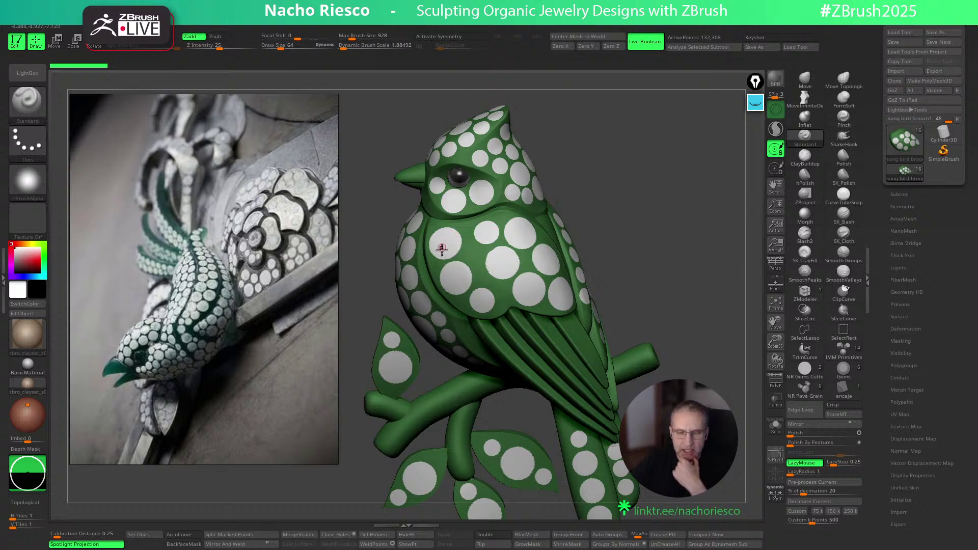
{"action": "left_click_drag", "start_coordinate": [622, 192], "coordinate": [622, 185]}
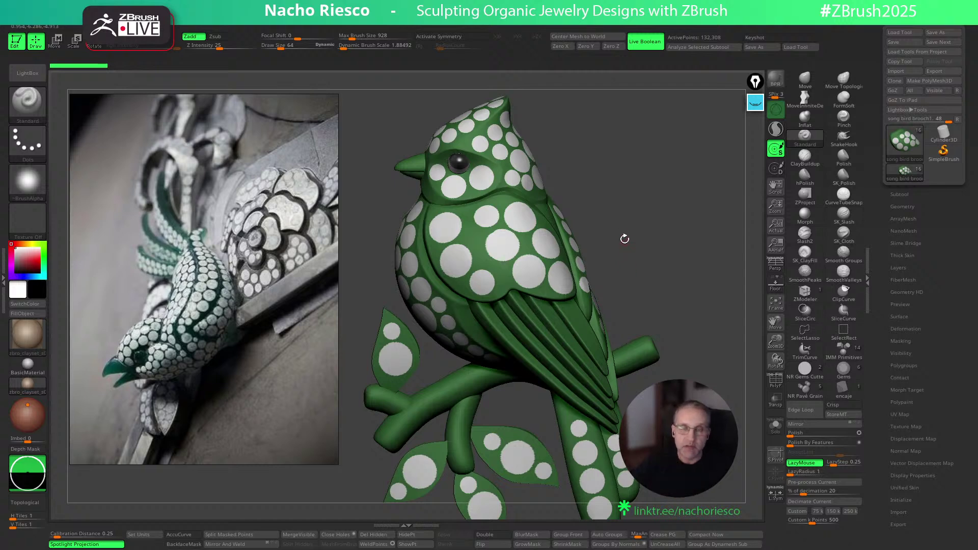
{"action": "left_click_drag", "start_coordinate": [654, 226], "coordinate": [655, 188]}
{"action": "left_click_drag", "start_coordinate": [666, 224], "coordinate": [659, 208]}
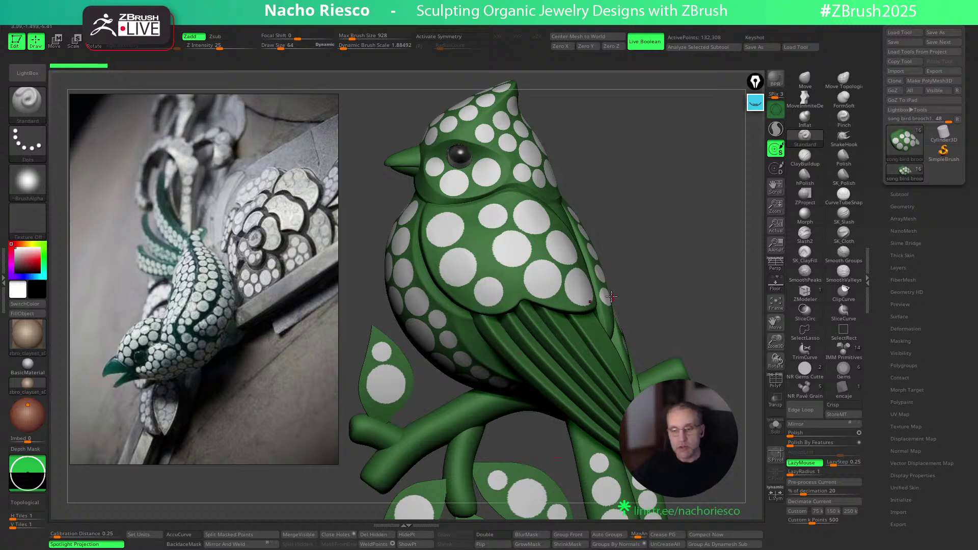
{"action": "left_click_drag", "start_coordinate": [670, 262], "coordinate": [667, 265], "text": "shift"}
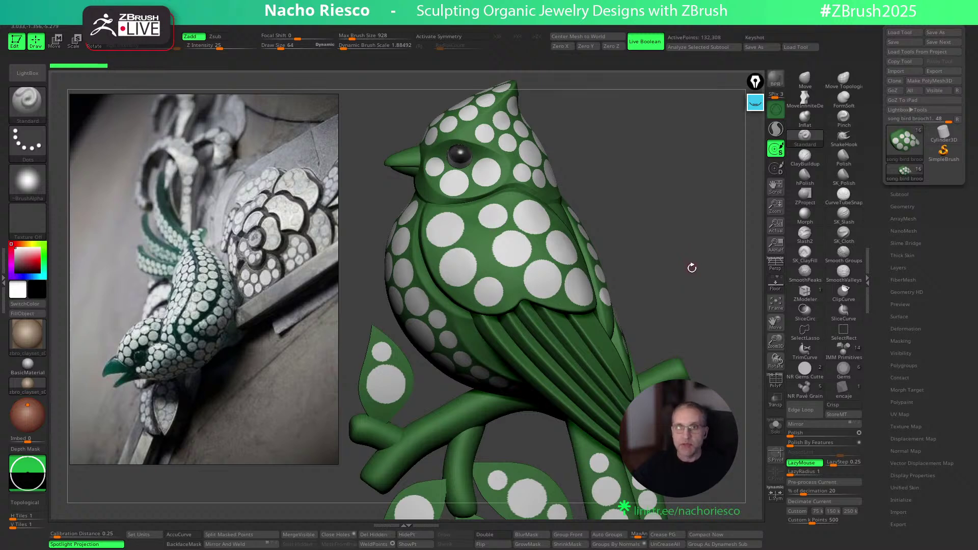
{"action": "key", "text": "shift"}
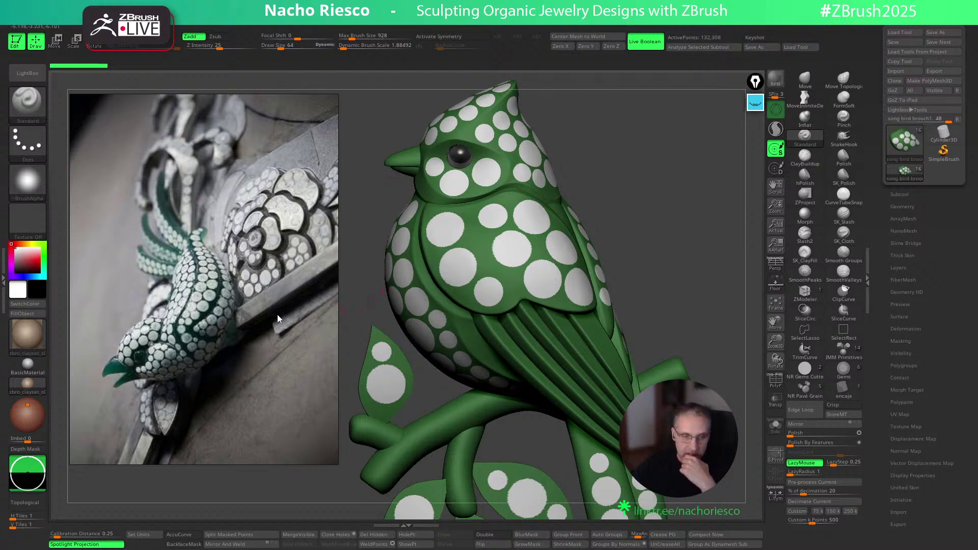
Set the scene scale for the song bird brooch1 subtool with Scale Master, choosing 9.11 x 7.03 x 3.92 mm
{"action": "scroll", "coordinate": [278, 315], "scroll_direction": "down", "scroll_amount": 1}
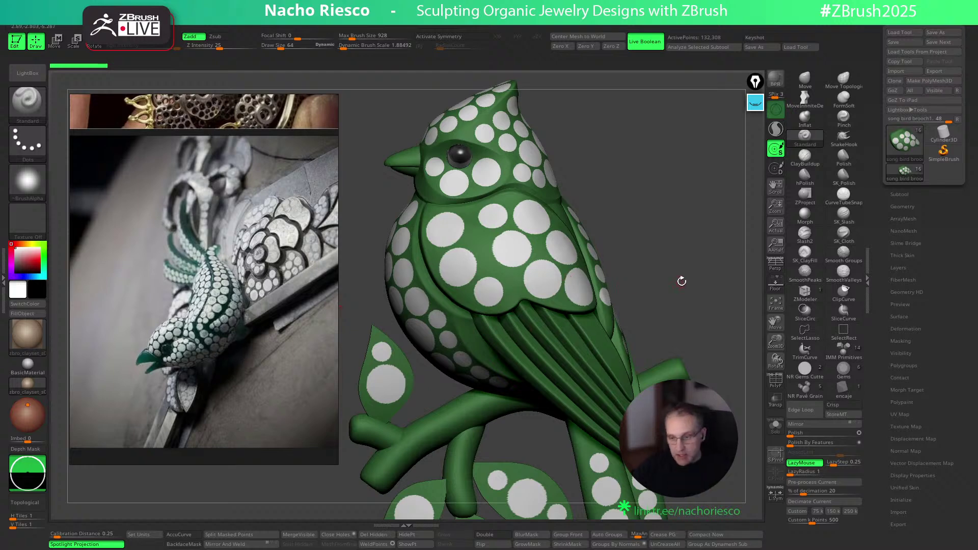
{"action": "left_click_drag", "start_coordinate": [673, 203], "coordinate": [678, 193], "text": "alt"}
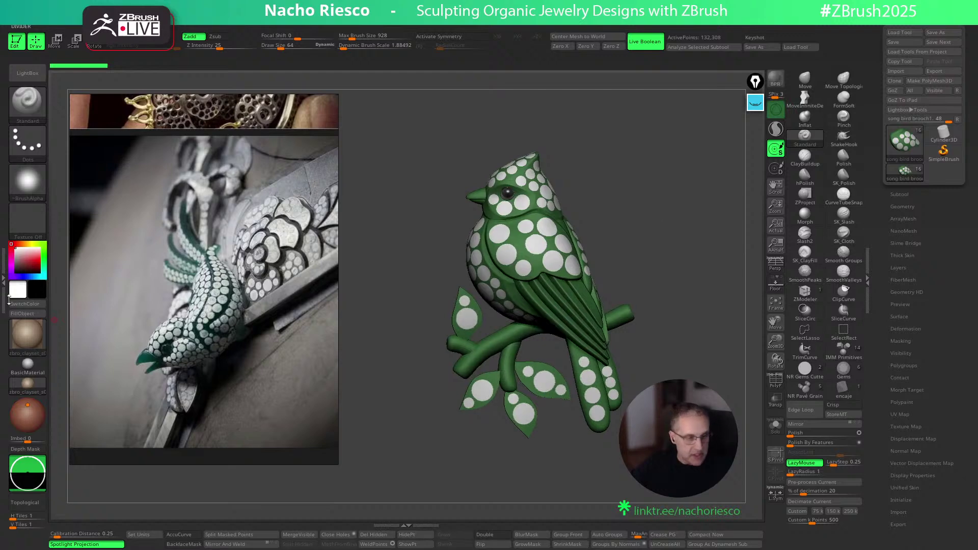
{"action": "left_click", "coordinate": [3, 285]}
{"action": "right_click_drag", "start_coordinate": [101, 270], "coordinate": [194, 291]}
{"action": "left_click", "coordinate": [24, 29]}
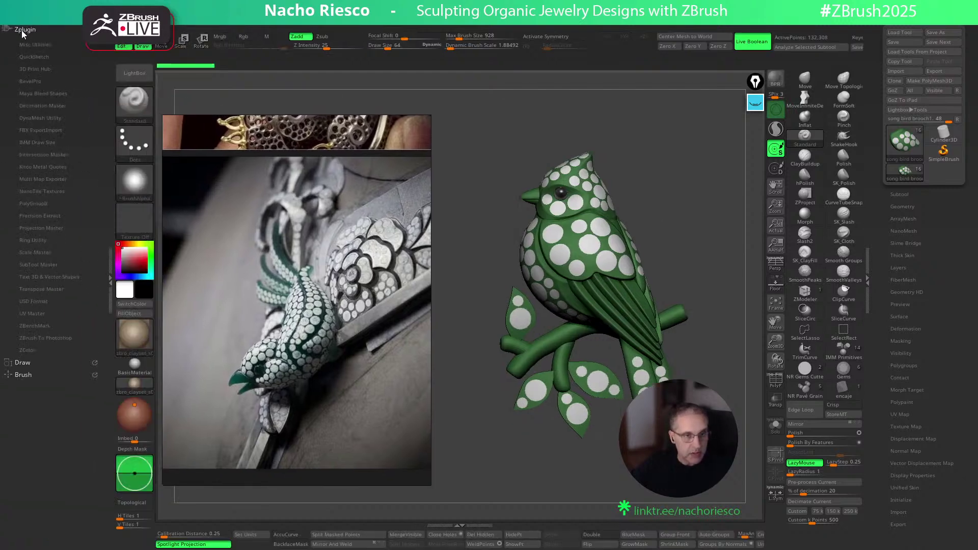
{"action": "left_click", "coordinate": [31, 252]}
{"action": "left_click", "coordinate": [37, 303]}
{"action": "left_click_drag", "start_coordinate": [344, 173], "coordinate": [357, 319]}
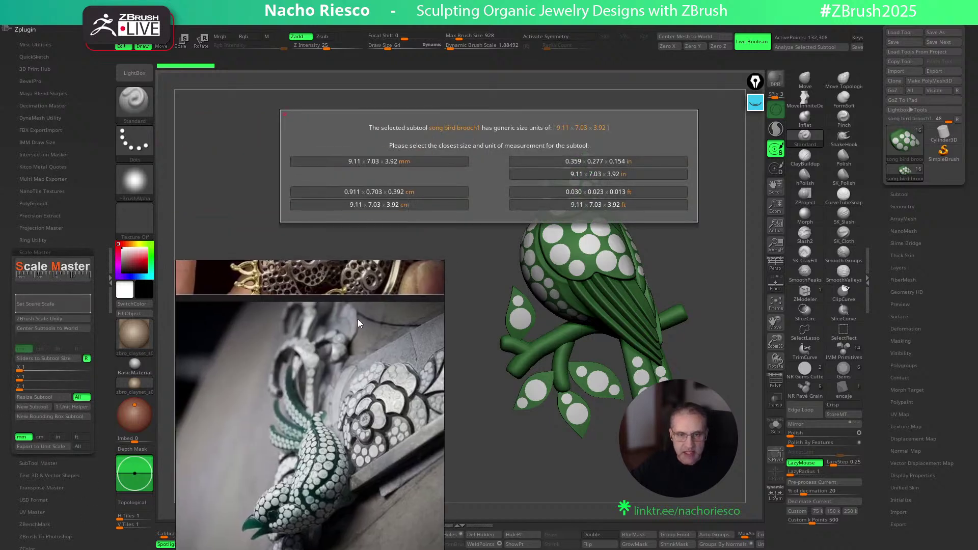
{"action": "left_click", "coordinate": [406, 162]}
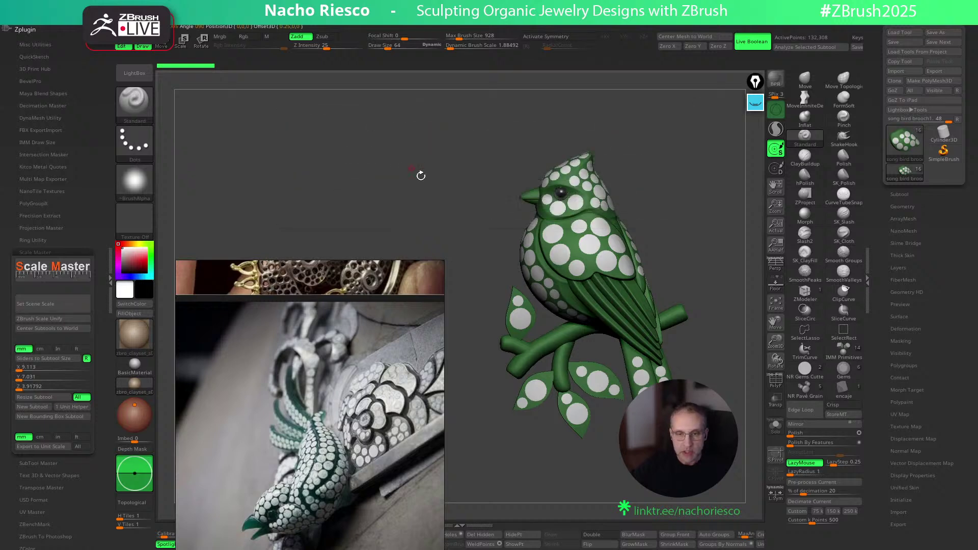
Measure the brooch with the transpose line, straight down from the crest and along the diagonal from crest to tail tip
{"action": "left_click_drag", "start_coordinate": [678, 180], "coordinate": [669, 200]}
{"action": "left_click_drag", "start_coordinate": [660, 164], "coordinate": [665, 180], "text": "alt"}
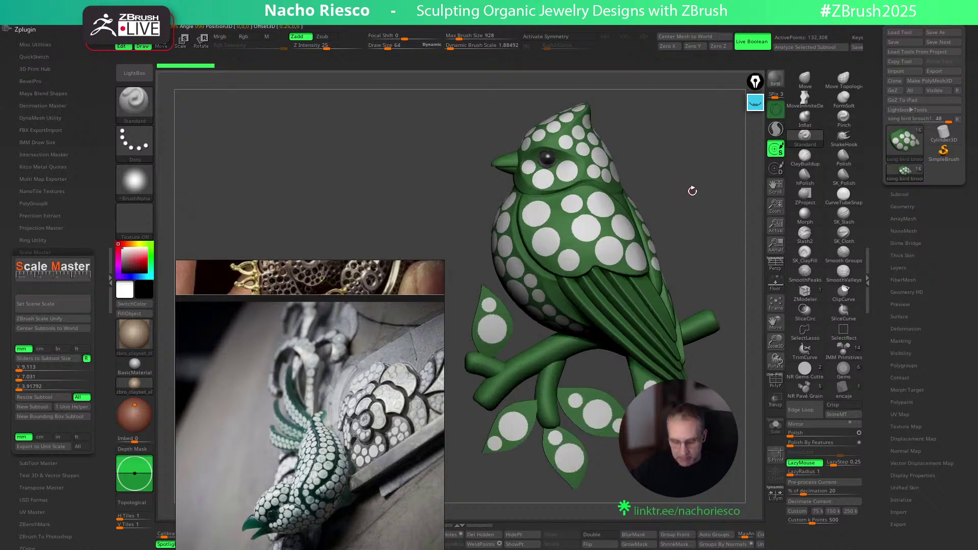
{"action": "key", "text": "w"}
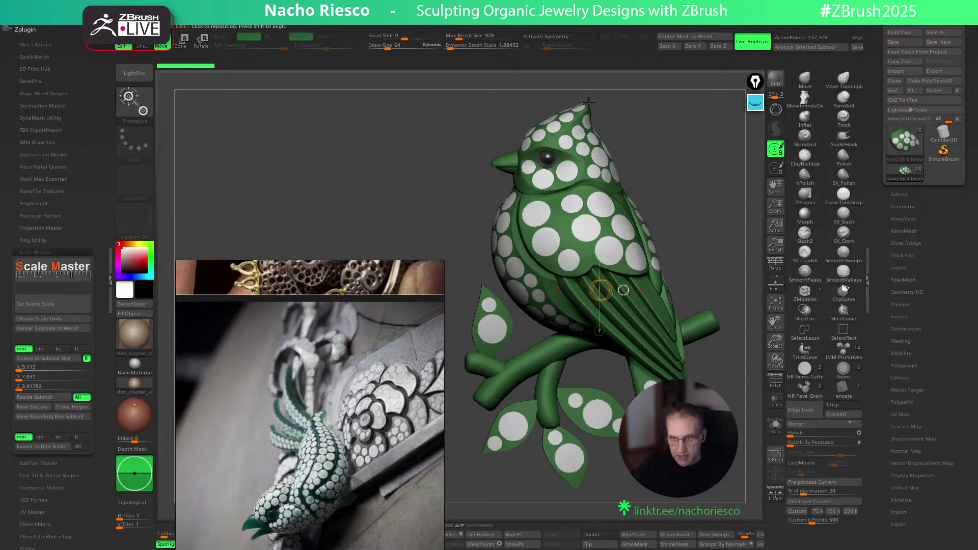
{"action": "left_click_drag", "start_coordinate": [588, 103], "coordinate": [587, 513]}
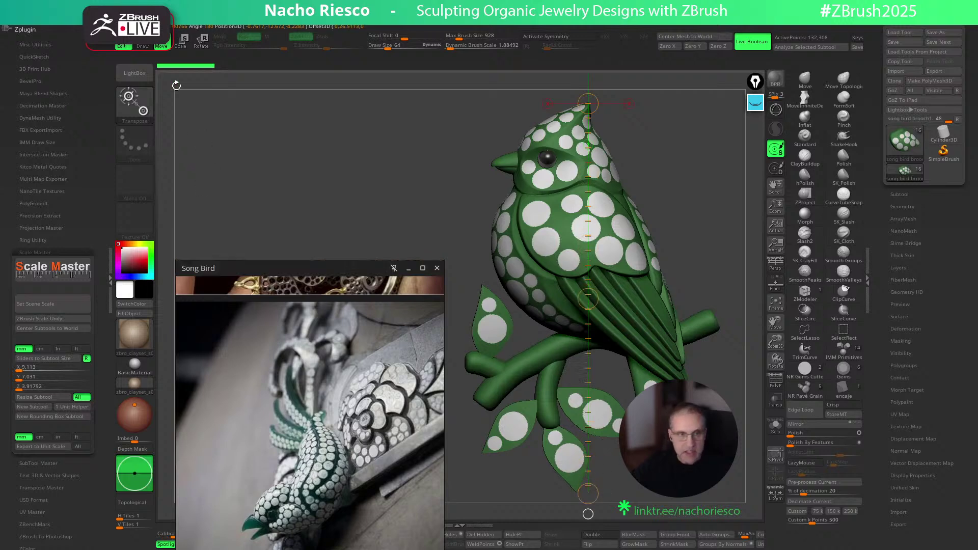
{"action": "left_click_drag", "start_coordinate": [697, 151], "coordinate": [695, 153], "text": "alt"}
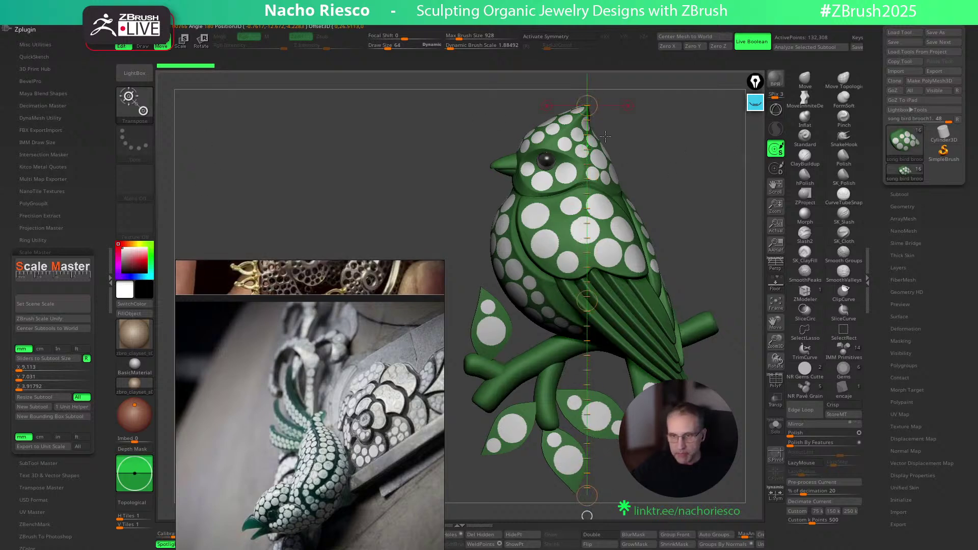
{"action": "left_click", "coordinate": [598, 300]}
{"action": "left_click_drag", "start_coordinate": [586, 105], "coordinate": [673, 507]}
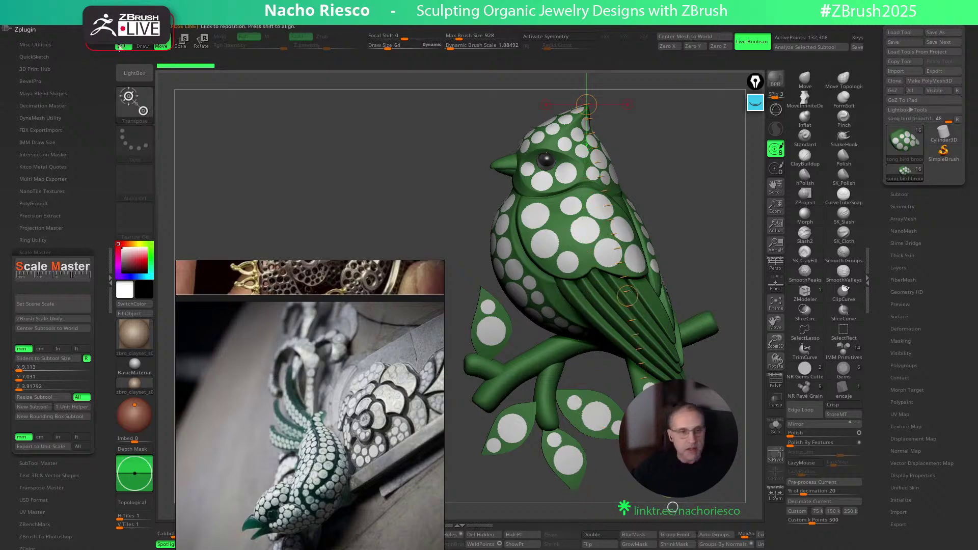
Zoom the reference board out to show the hummingbird, engraving photo, gold bird brooches and teal pavé bird together
{"action": "right_click_drag", "start_coordinate": [297, 297], "coordinate": [304, 123]}
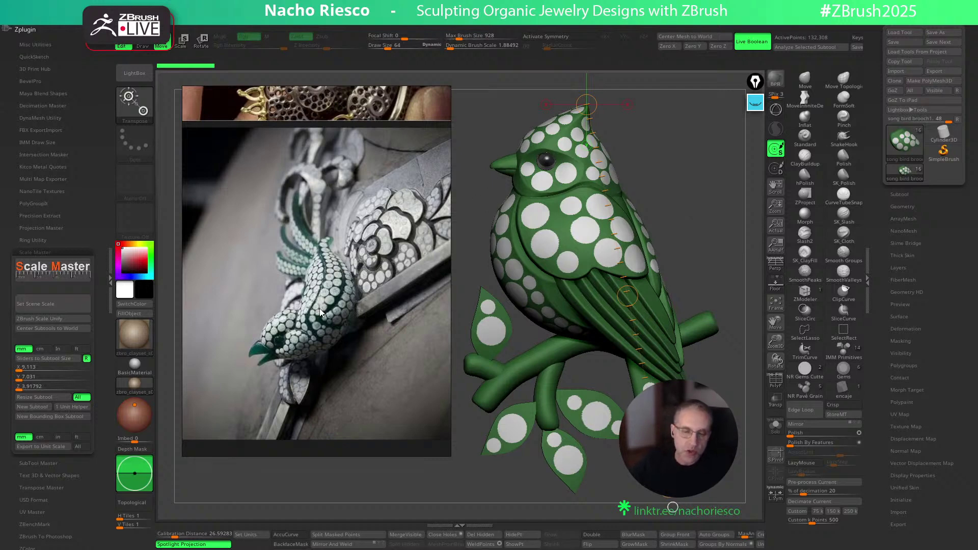
{"action": "scroll", "coordinate": [323, 291], "scroll_direction": "down", "scroll_amount": 6}
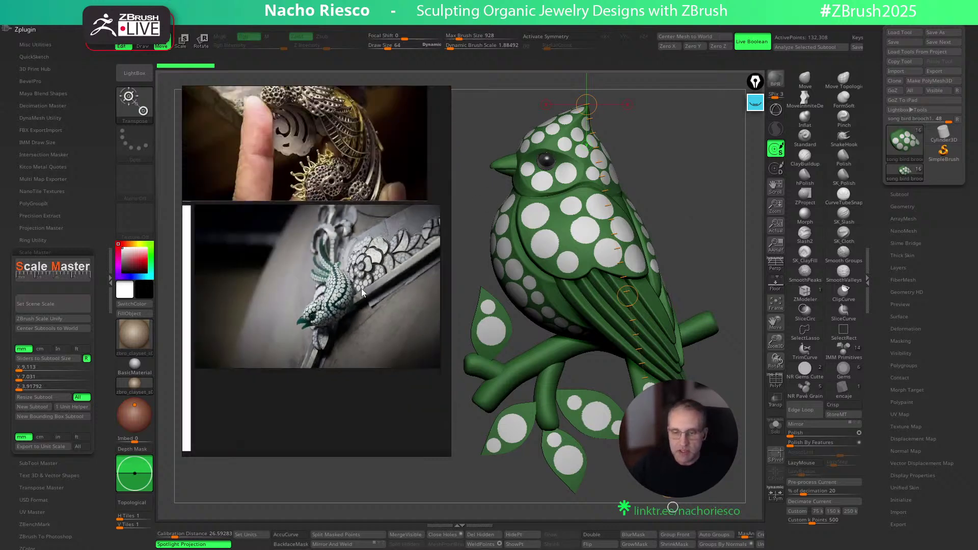
{"action": "middle_click_drag", "start_coordinate": [376, 299], "coordinate": [413, 357]}
{"action": "scroll", "coordinate": [378, 307], "scroll_direction": "up", "scroll_amount": 2}
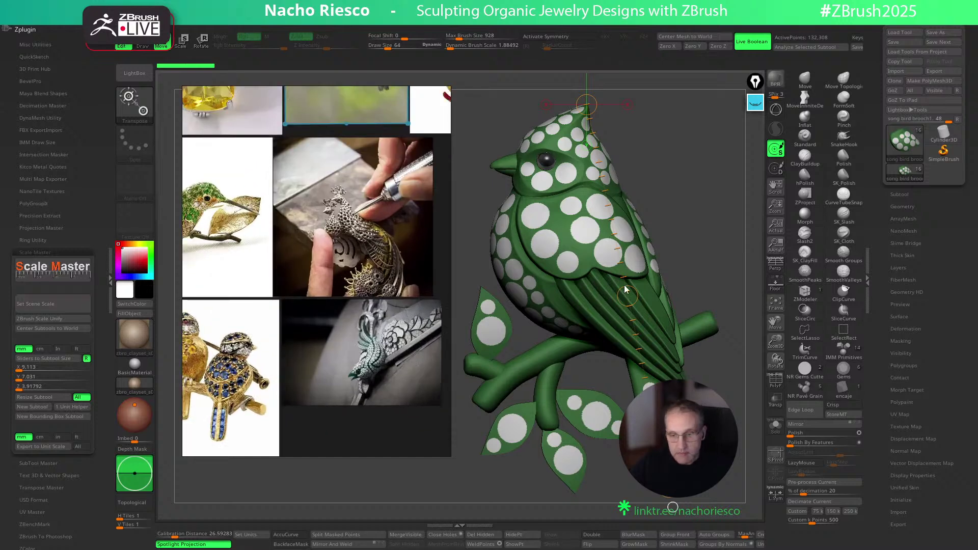
{"action": "left_click_drag", "start_coordinate": [685, 192], "coordinate": [684, 195]}
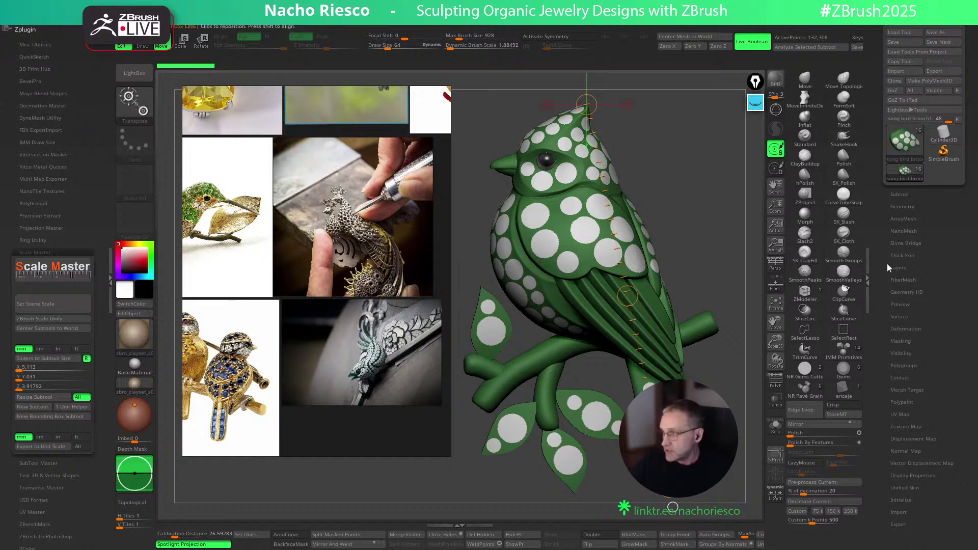
Duplicate the wing cover subtool song bird brooch1, make the copy active and hide the original
{"action": "left_click", "coordinate": [111, 275]}
{"action": "right_click_drag", "start_coordinate": [403, 262], "coordinate": [311, 276]}
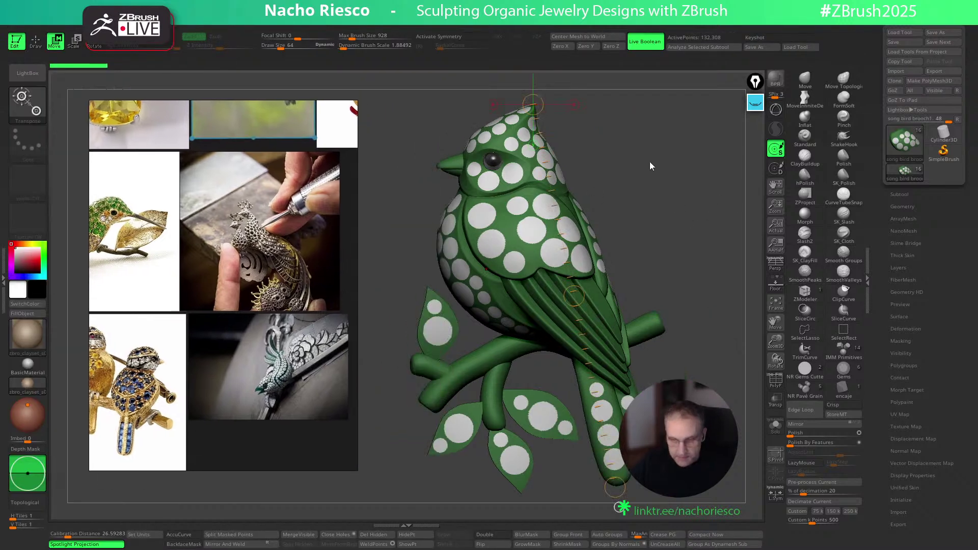
{"action": "key", "text": "q"}
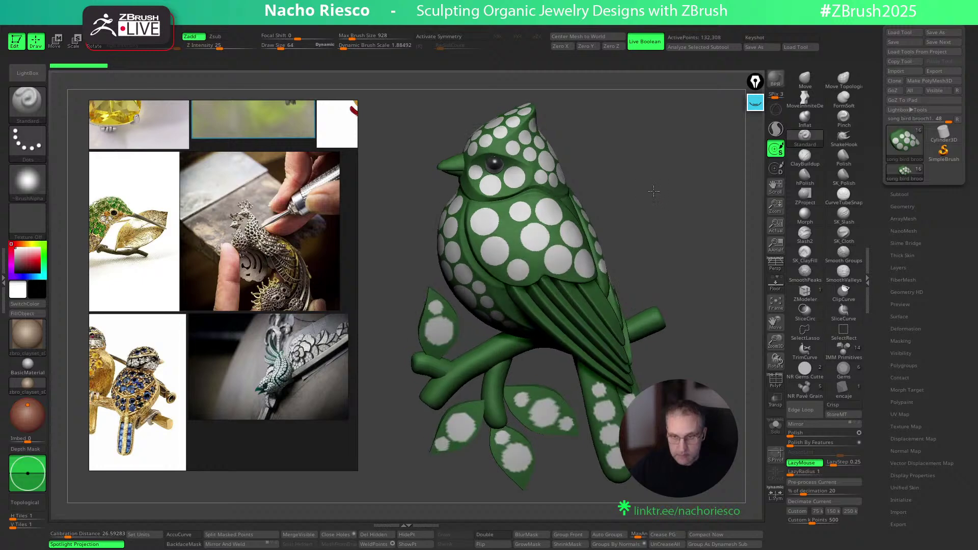
{"action": "left_click_drag", "start_coordinate": [677, 234], "coordinate": [720, 255], "text": "alt"}
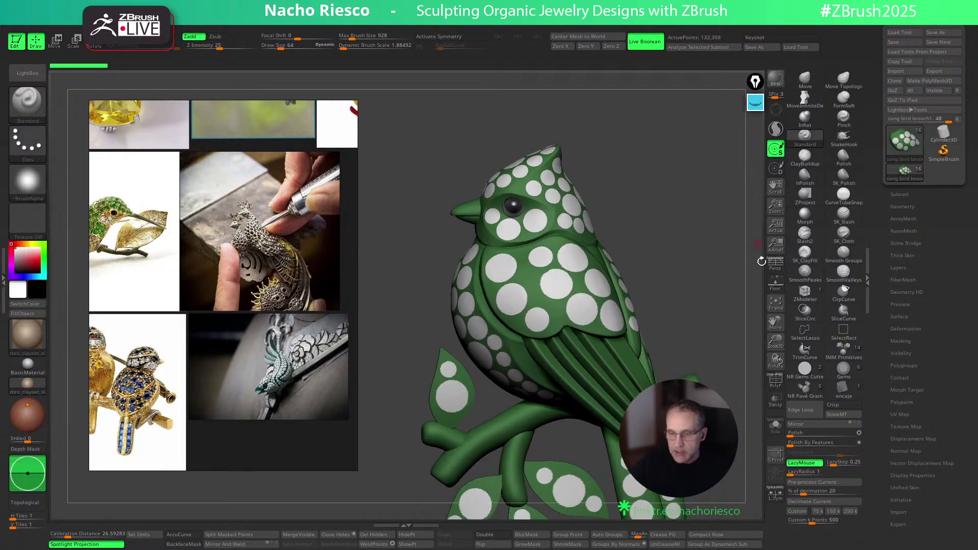
{"action": "left_click_drag", "start_coordinate": [664, 226], "coordinate": [657, 180], "text": "alt"}
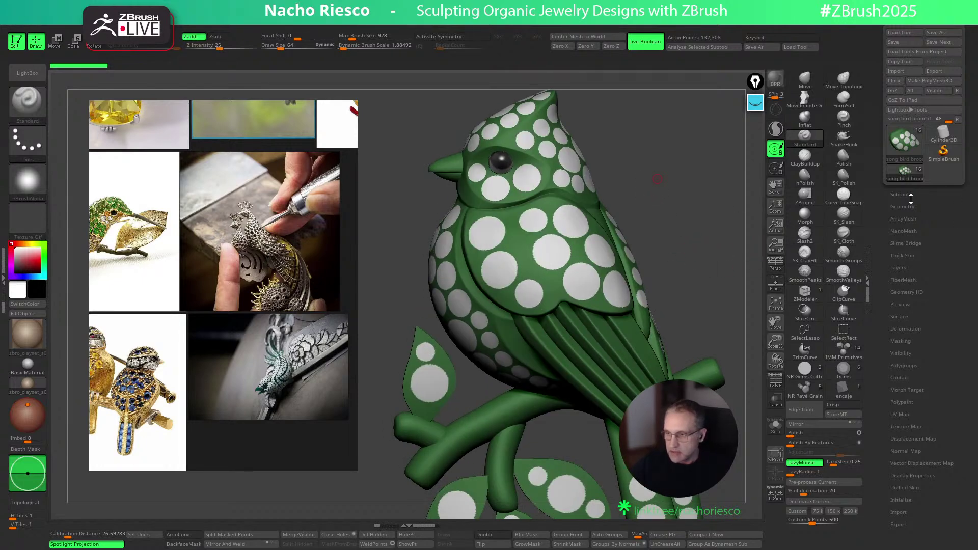
{"action": "left_click", "coordinate": [905, 195]}
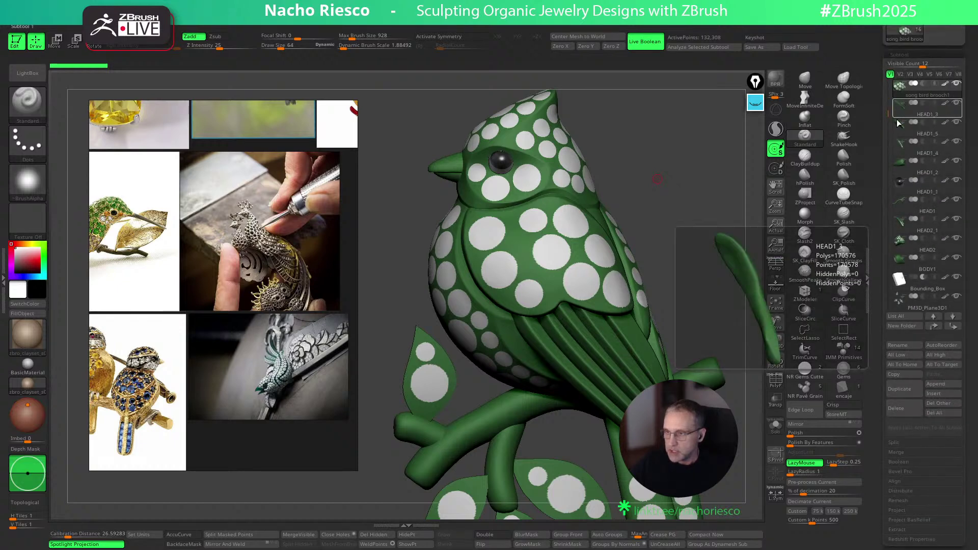
{"action": "left_click", "coordinate": [910, 224]}
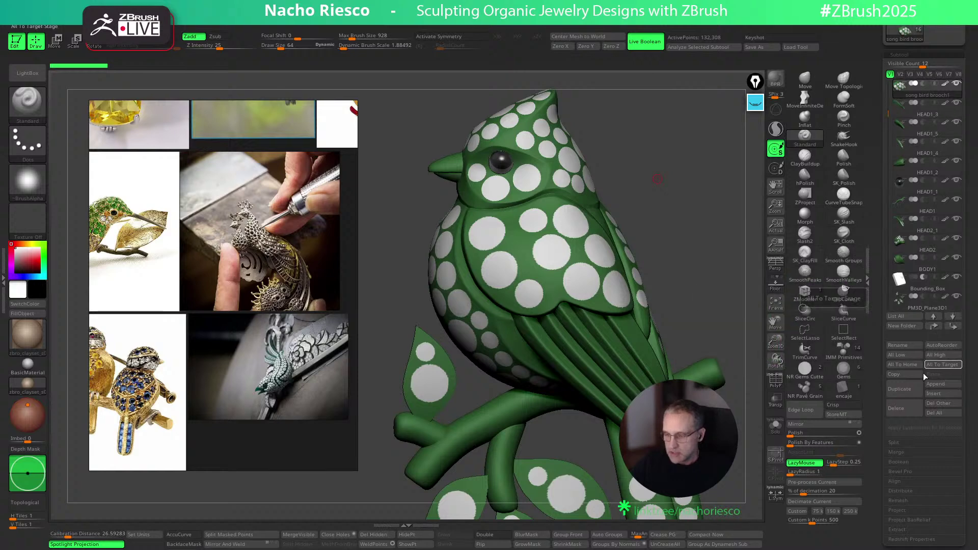
{"action": "left_click", "coordinate": [904, 389]}
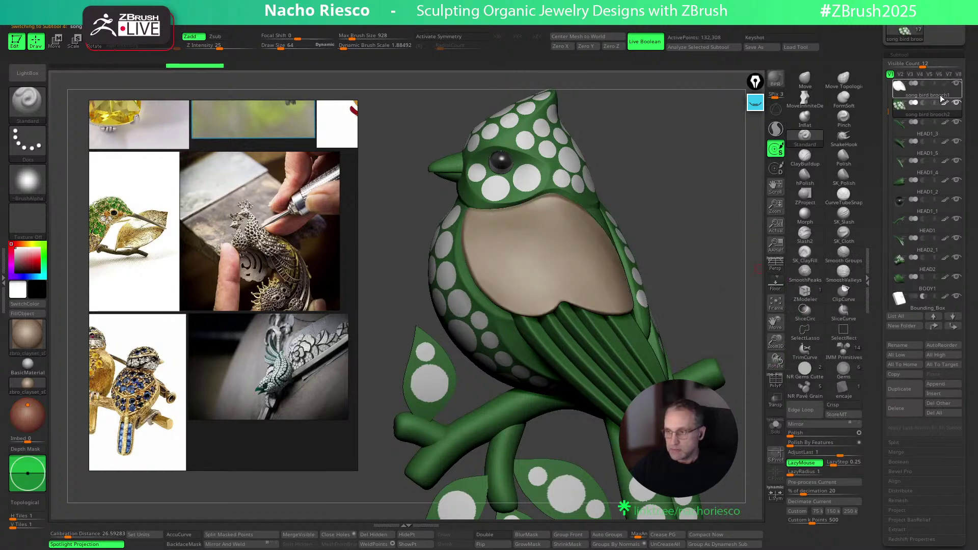
{"action": "left_click", "coordinate": [947, 106]}
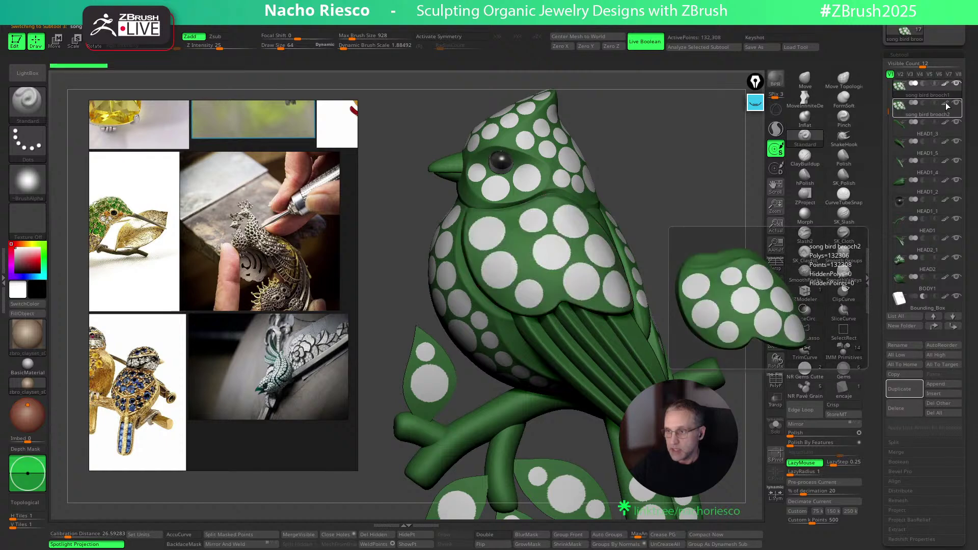
{"action": "left_click", "coordinate": [950, 89]}
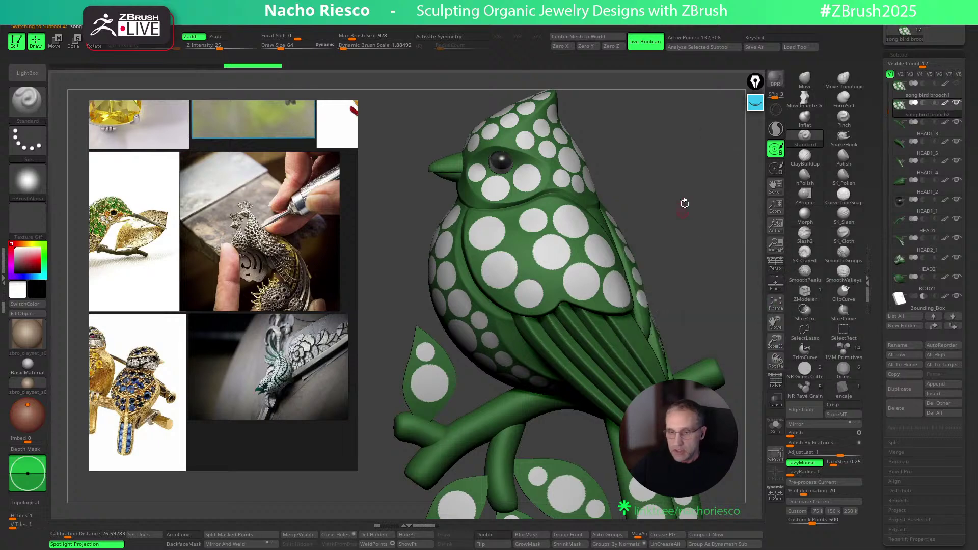
Sample the bird's green and fill the duplicated wing cover with it to clear its white gem dots
{"action": "left_click_drag", "start_coordinate": [15, 293], "coordinate": [492, 244]}
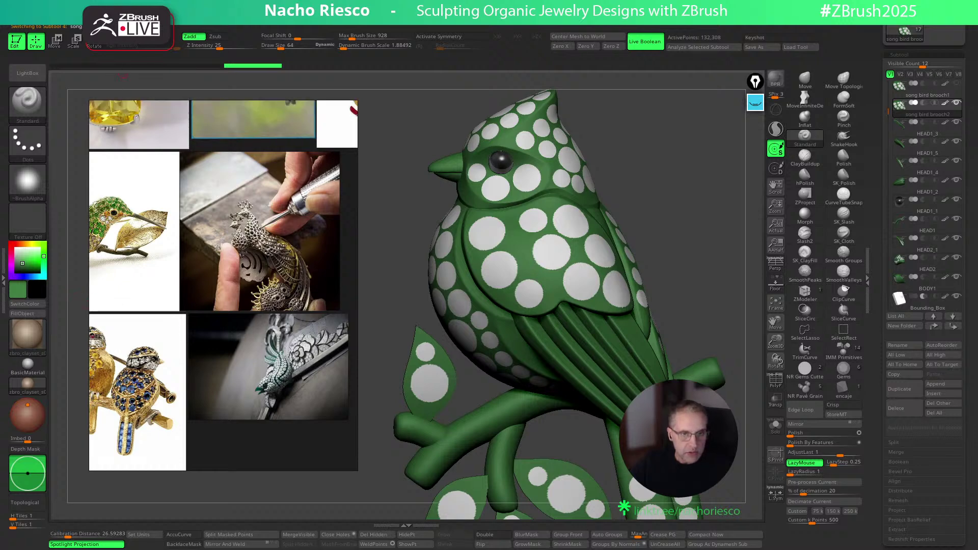
{"action": "left_click", "coordinate": [27, 314]}
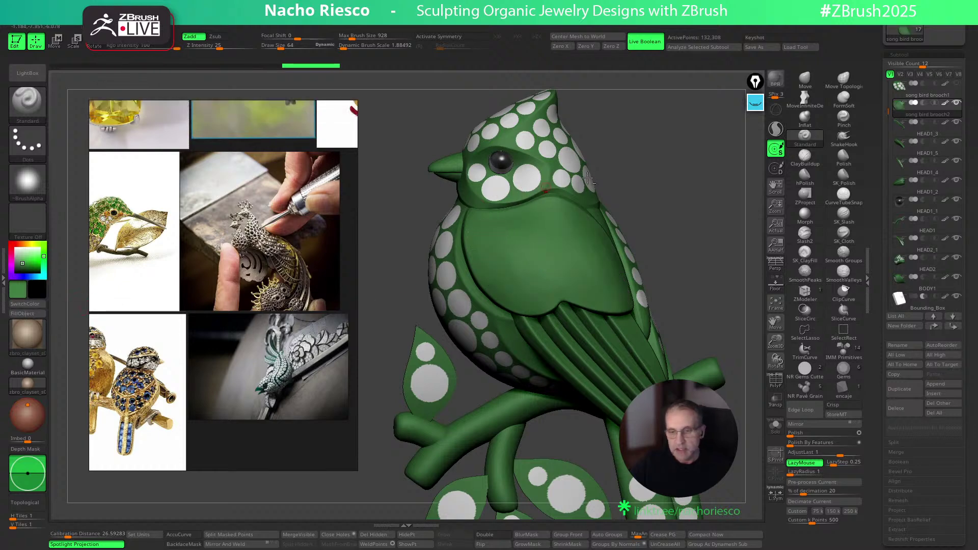
{"action": "left_click_drag", "start_coordinate": [694, 181], "coordinate": [700, 180]}
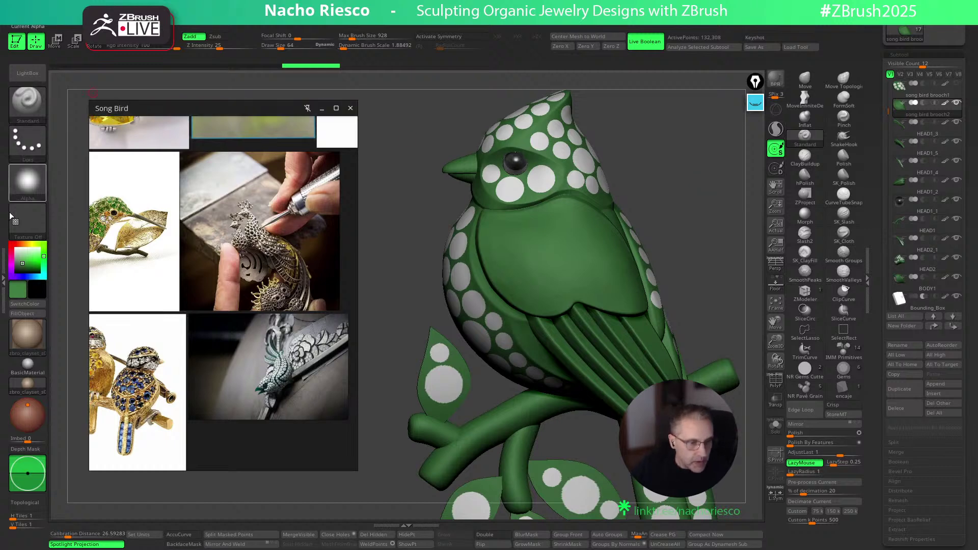
Open the IMM Draw Size plugin settings above Scale Master
{"action": "left_click", "coordinate": [4, 280]}
{"action": "left_click_drag", "start_coordinate": [232, 272], "coordinate": [334, 272]}
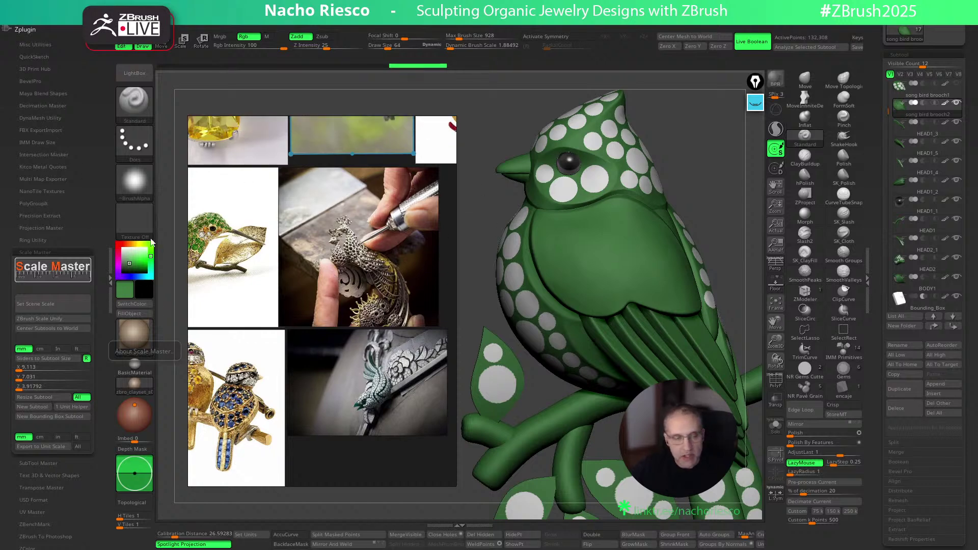
{"action": "left_click", "coordinate": [35, 143]}
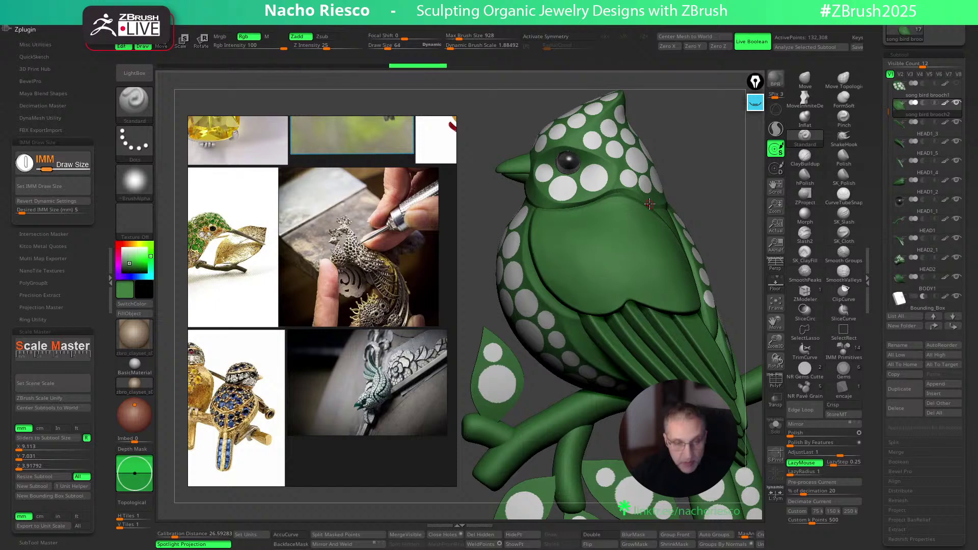
Choose the Paint brush and move the reference board lower to free the canvas above it
{"action": "key", "text": "b"}
{"action": "key", "text": "p"}
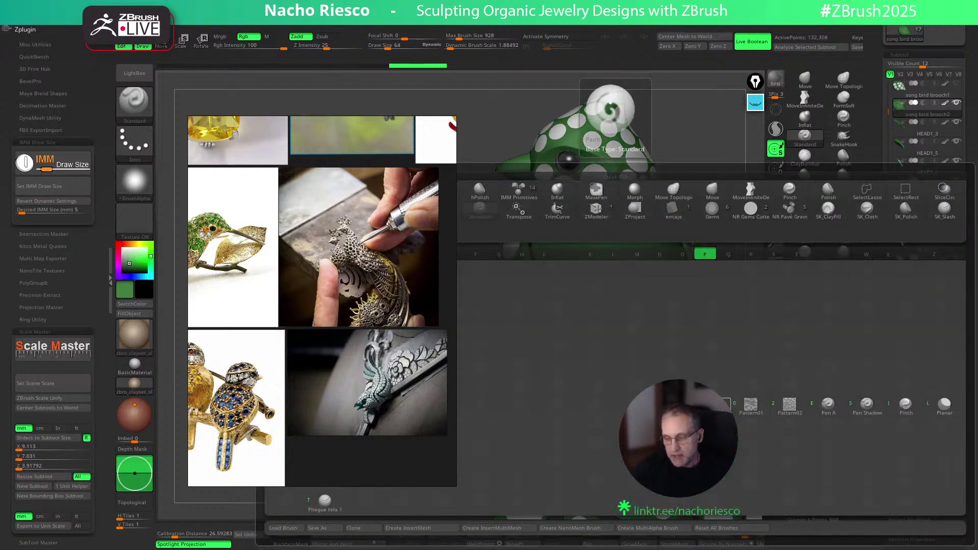
{"action": "left_click", "coordinate": [713, 405]}
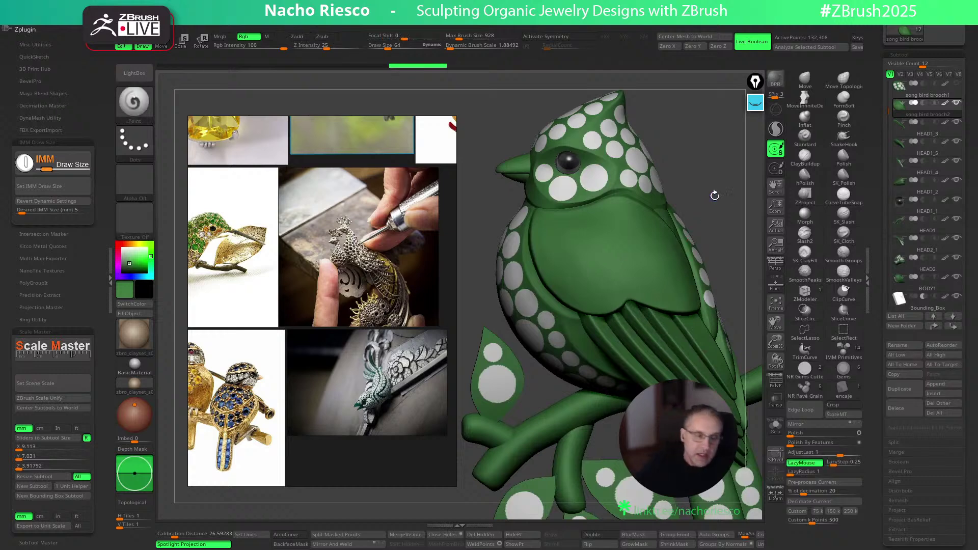
{"action": "left_click", "coordinate": [264, 155]}
{"action": "left_click_drag", "start_coordinate": [457, 119], "coordinate": [441, 280]}
{"action": "left_click_drag", "start_coordinate": [357, 283], "coordinate": [334, 314]}
Set the Paint brush to the DragRect stroke with Alpha 14 and white, and stamp a round gem dot on the wing
{"action": "left_click", "coordinate": [135, 138]}
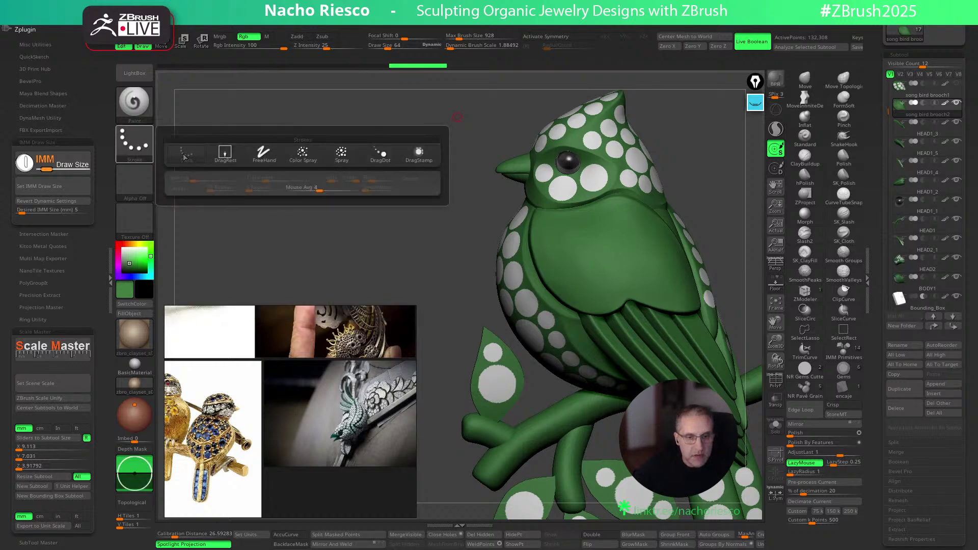
{"action": "left_click", "coordinate": [223, 154]}
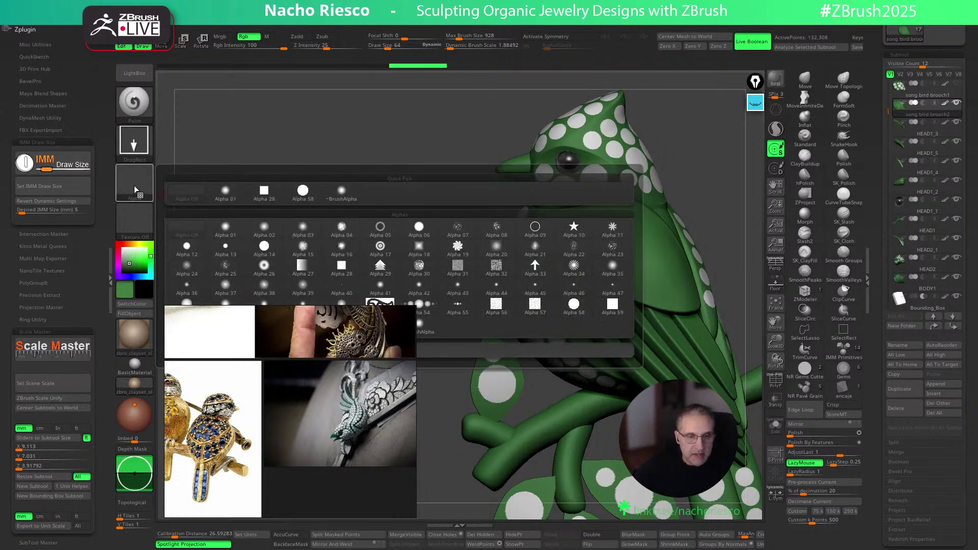
{"action": "left_click", "coordinate": [264, 248]}
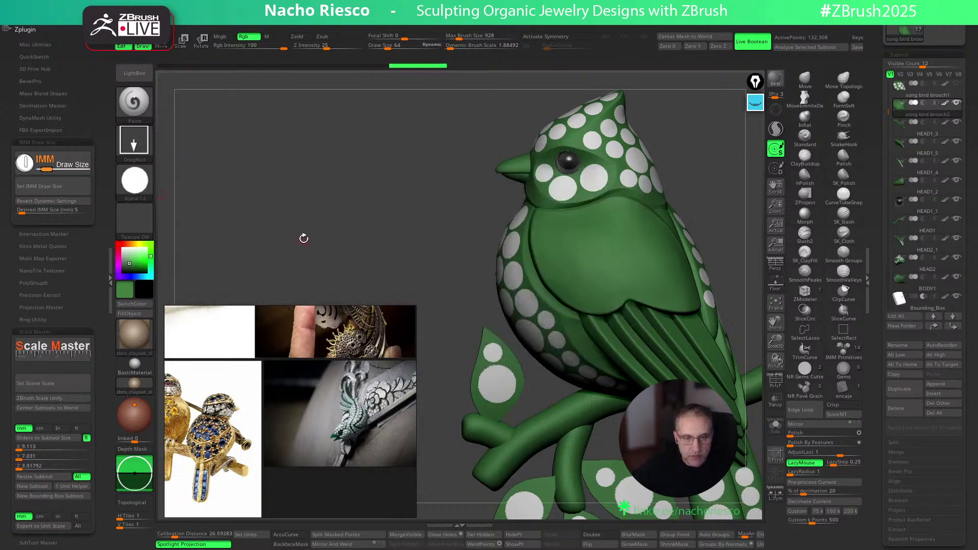
{"action": "left_click", "coordinate": [120, 247]}
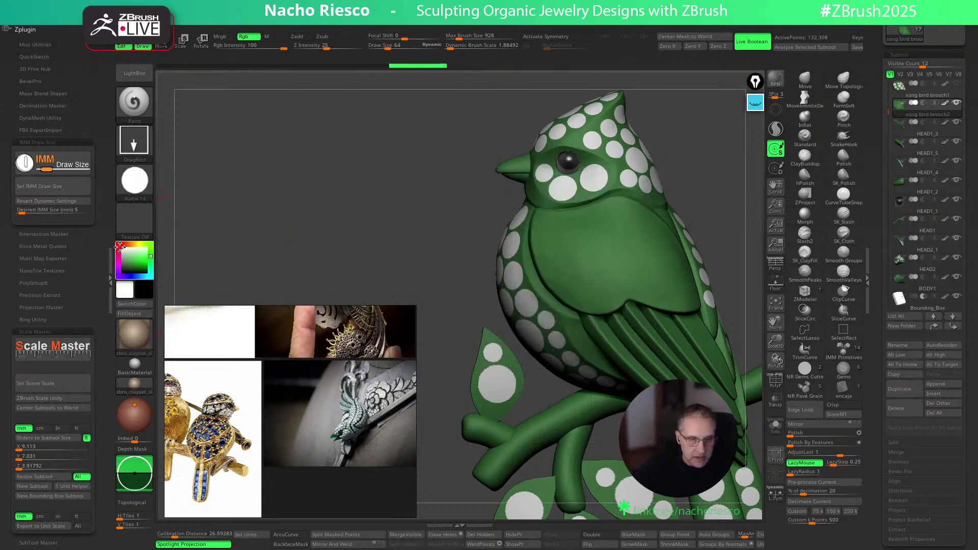
{"action": "left_click_drag", "start_coordinate": [277, 218], "coordinate": [281, 214]}
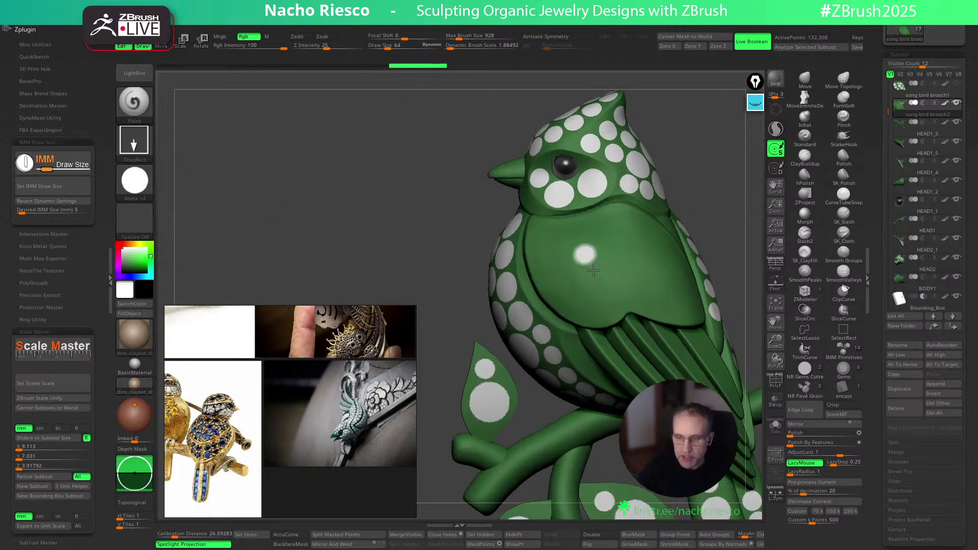
Undo the soft-edged gem dot on the wing and set the Paint brush's Focal Shift to -100
{"action": "right_click_drag", "start_coordinate": [584, 253], "coordinate": [602, 256], "text": "ctrl"}
{"action": "left_click_drag", "start_coordinate": [587, 252], "coordinate": [605, 304]}
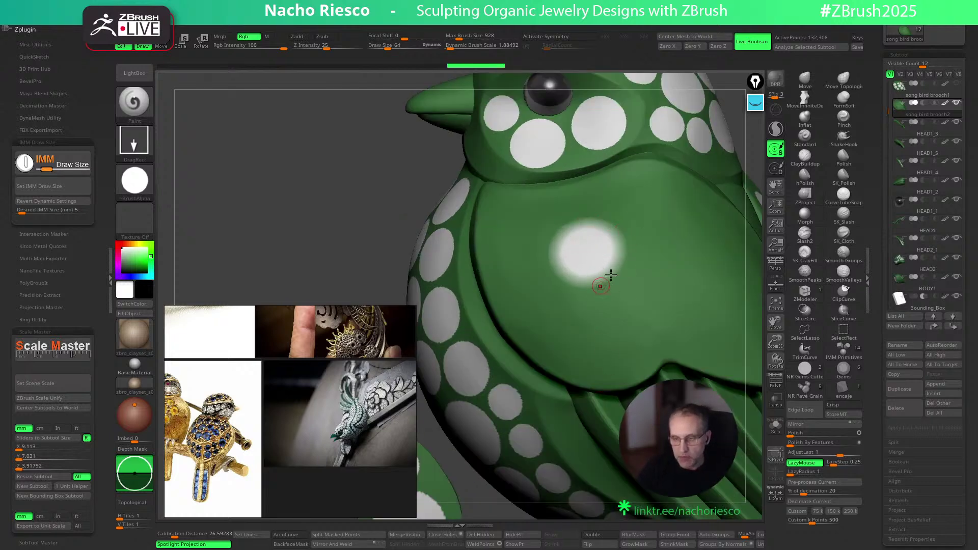
{"action": "key", "text": "ctrl+z"}
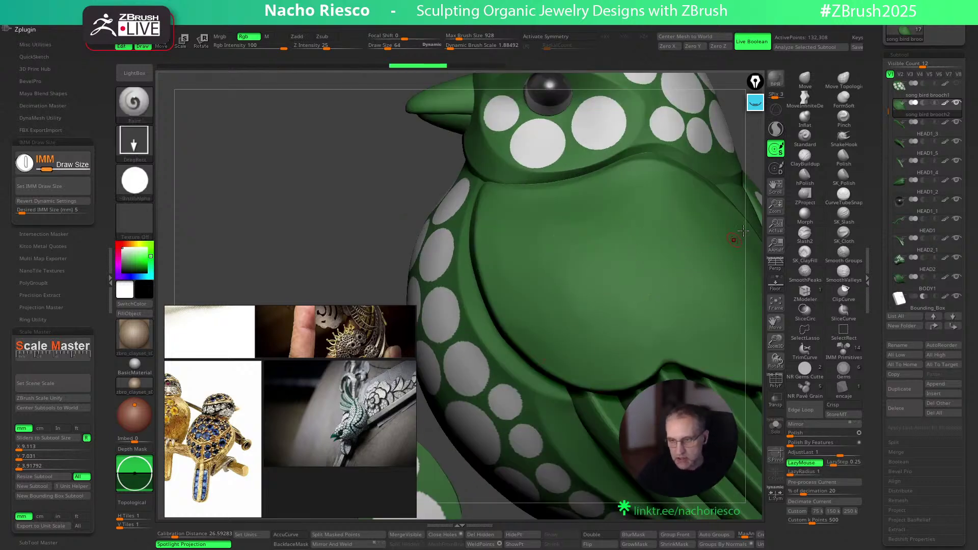
{"action": "right_click_drag", "start_coordinate": [712, 238], "coordinate": [661, 260], "text": "alt"}
{"action": "left_click", "coordinate": [403, 38]}
{"action": "type", "text": "-100"}
{"action": "key", "text": "Return"}
Try stamping single hard-edged white dots on the wing cover and undo each one
{"action": "mouse_move", "coordinate": [537, 280]}
{"action": "left_mouse_down"}
{"action": "mouse_move", "coordinate": [548, 334]}
{"action": "mouse_move", "coordinate": [509, 385]}
{"action": "left_mouse_up"}
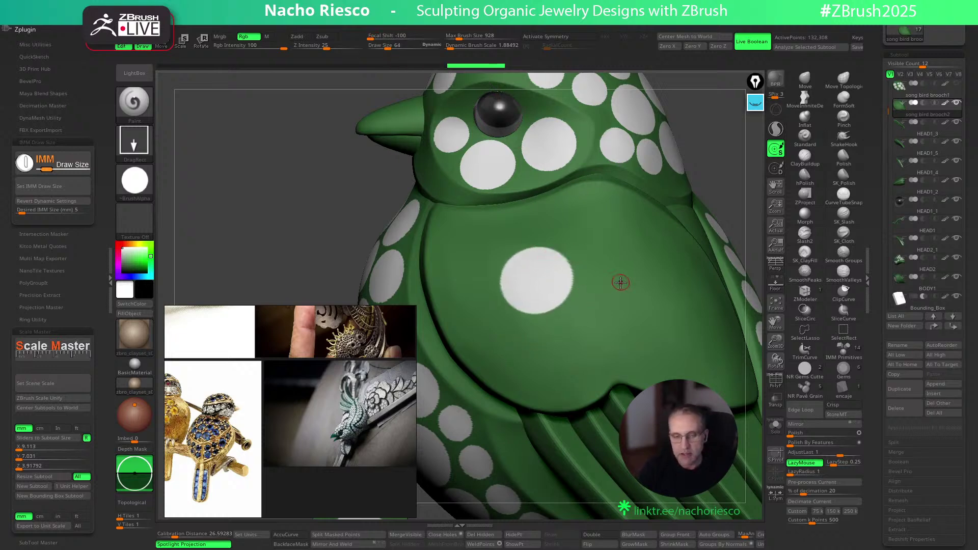
{"action": "key", "text": "ctrl+z"}
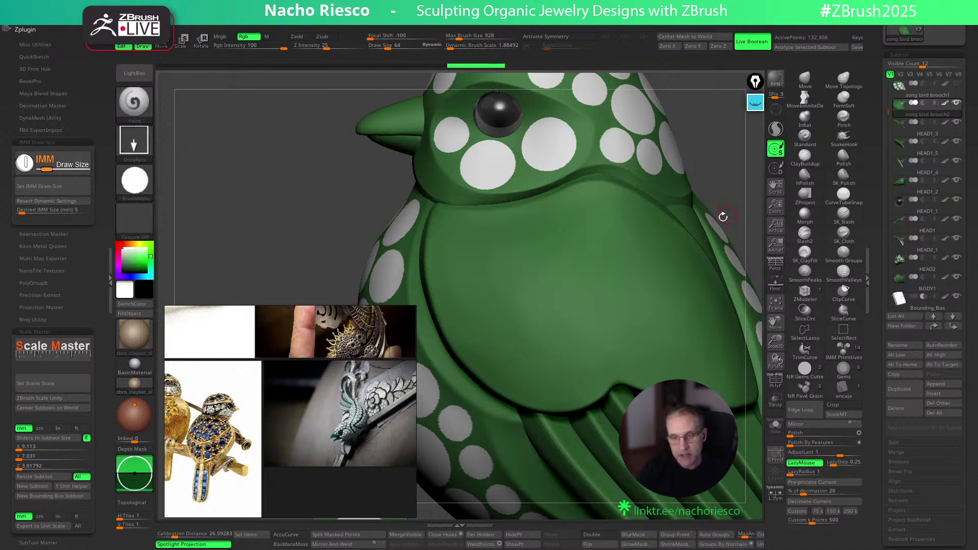
{"action": "left_click_drag", "start_coordinate": [534, 283], "coordinate": [551, 344]}
{"action": "key", "text": "ctrl+z"}
Set the desired IMM size to 2 mm and apply it as the brush draw size
{"action": "left_click", "coordinate": [77, 187]}
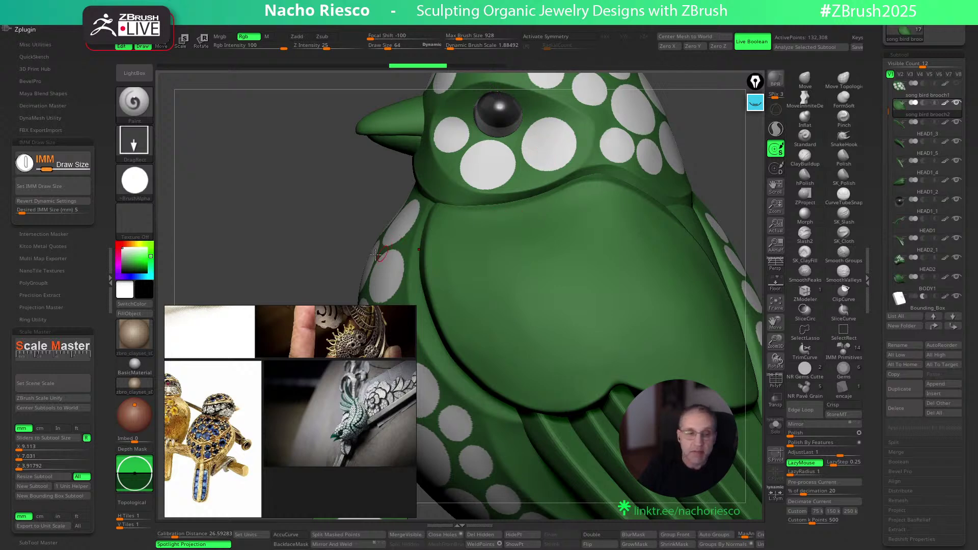
{"action": "left_click", "coordinate": [70, 211]}
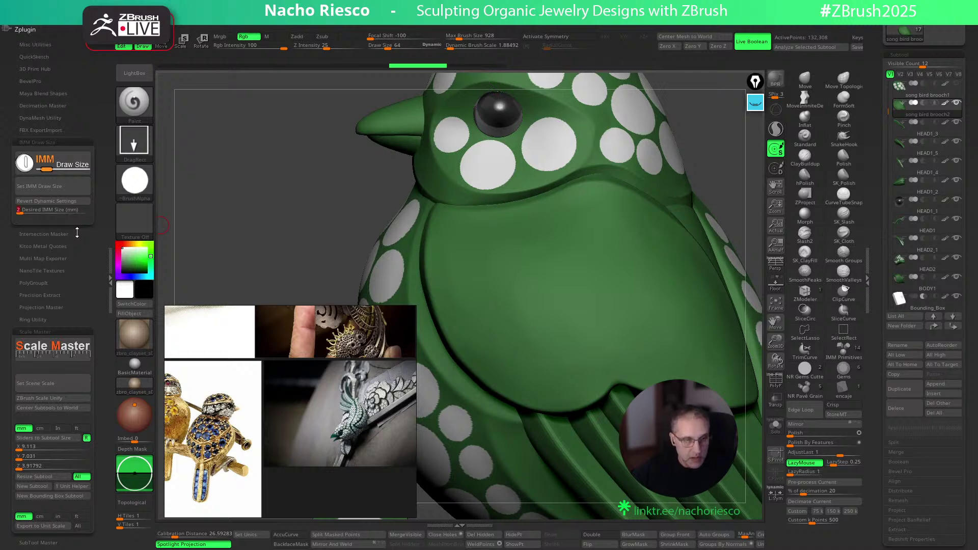
{"action": "left_click", "coordinate": [70, 187]}
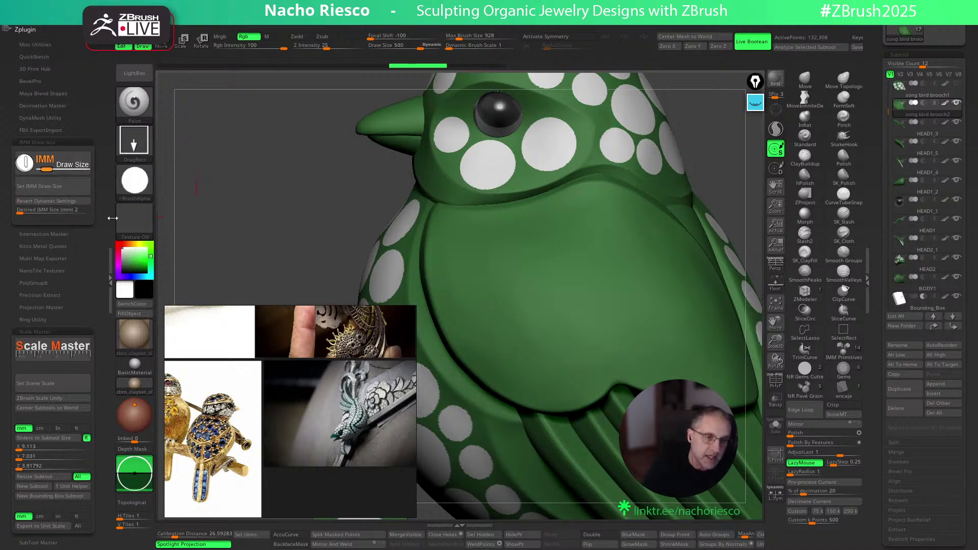
Try stamping white dots on the wing cover with the DragRect stroke at the 2 mm size setting, undoing them all
{"action": "left_click_drag", "start_coordinate": [527, 286], "coordinate": [534, 352]}
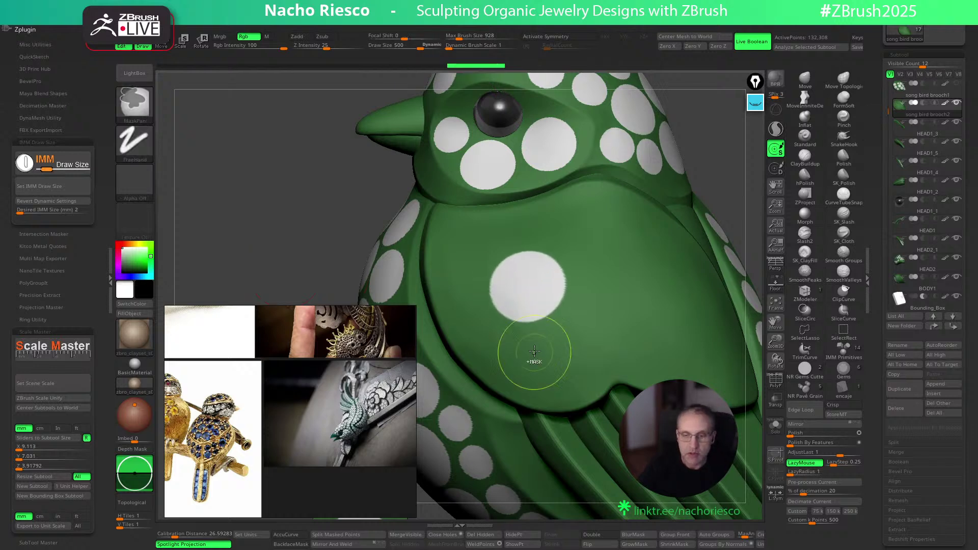
{"action": "left_click_drag", "start_coordinate": [601, 288], "coordinate": [607, 337]}
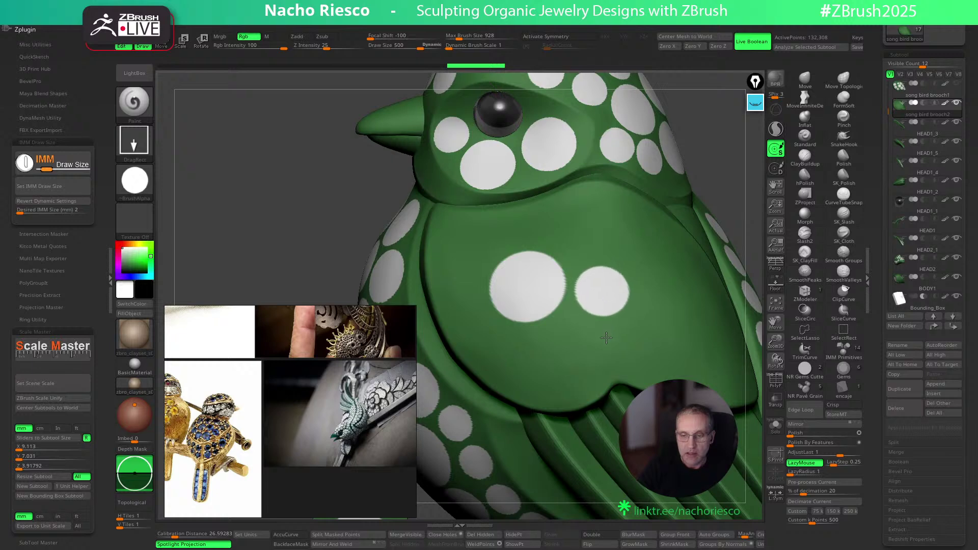
{"action": "key", "text": "ctrl+z"}
{"action": "key", "text": "ctrl+z"}
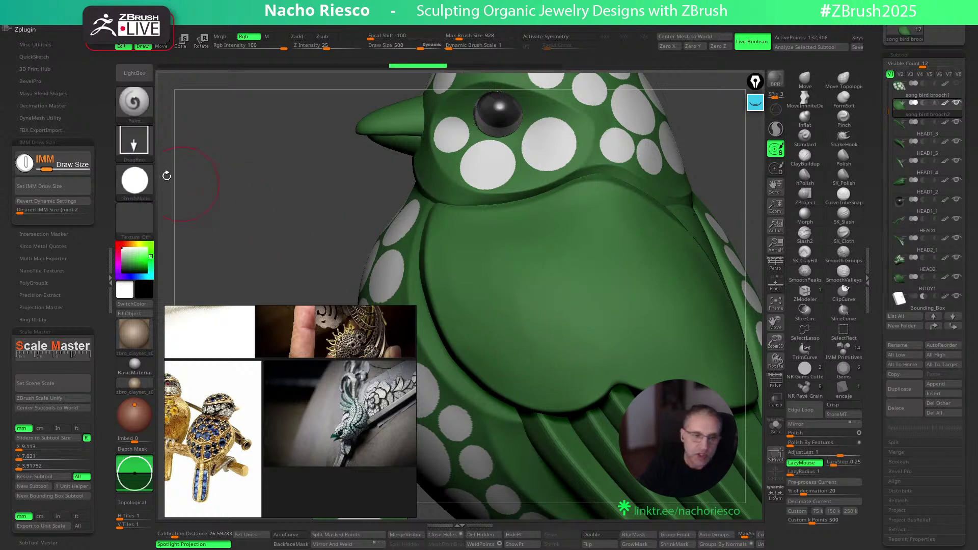
{"action": "left_click_drag", "start_coordinate": [524, 286], "coordinate": [547, 377]}
{"action": "key", "text": "ctrl+z"}
{"action": "mouse_move", "coordinate": [546, 291]}
{"action": "left_mouse_down"}
{"action": "mouse_move", "coordinate": [560, 356]}
{"action": "mouse_move", "coordinate": [555, 338]}
{"action": "mouse_move", "coordinate": [538, 336]}
{"action": "left_mouse_up"}
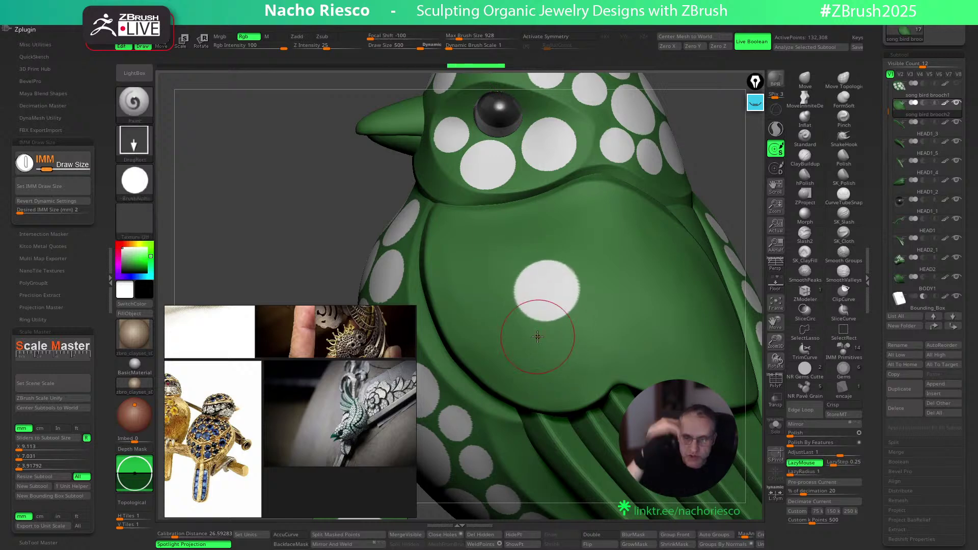
{"action": "key", "text": "ctrl+z"}
{"action": "mouse_move", "coordinate": [544, 285]}
{"action": "left_mouse_down"}
{"action": "mouse_move", "coordinate": [550, 356]}
{"action": "mouse_move", "coordinate": [543, 305]}
{"action": "mouse_move", "coordinate": [551, 336]}
{"action": "left_mouse_up"}
{"action": "key", "text": "ctrl+z"}
{"action": "key", "text": "ctrl+z"}
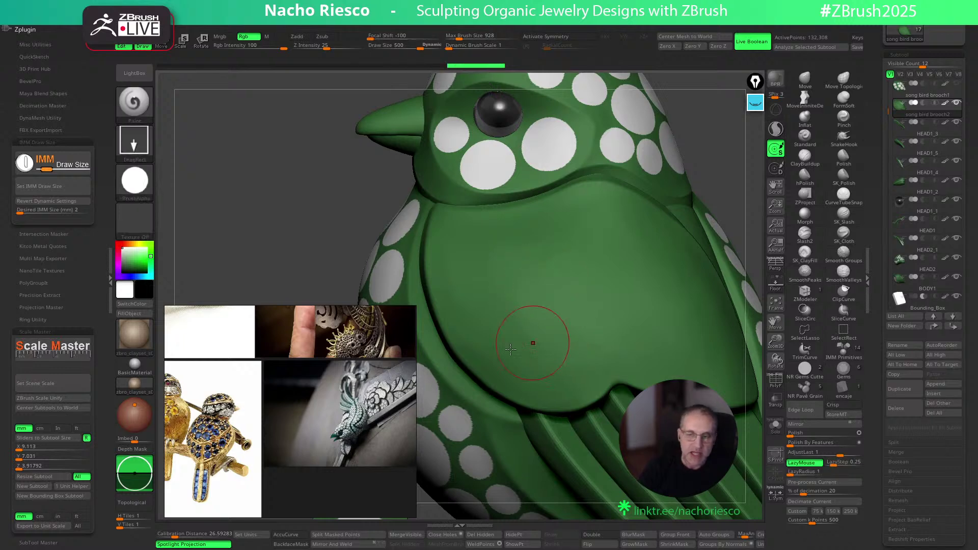
Change the Paint brush's stroke type to DragDot
{"action": "left_click", "coordinate": [134, 143]}
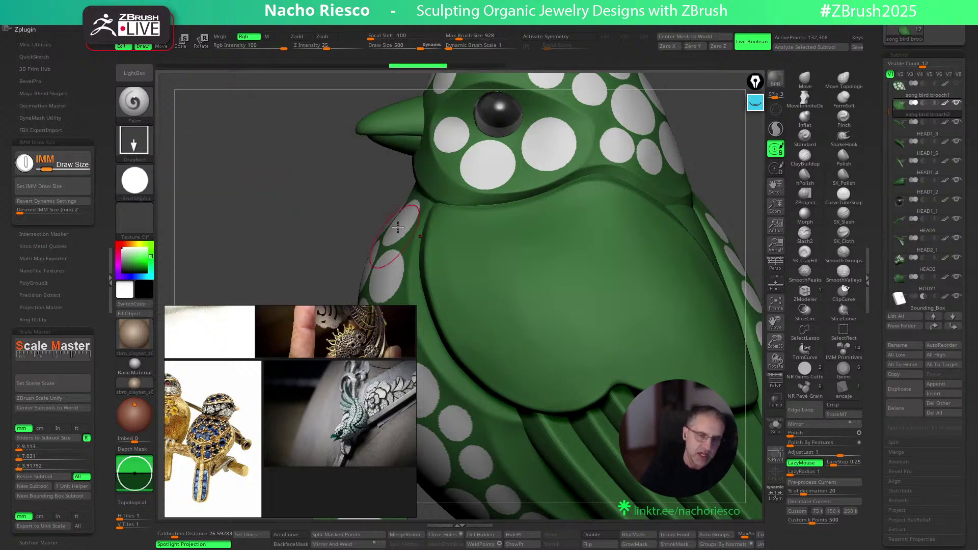
{"action": "left_click", "coordinate": [134, 142]}
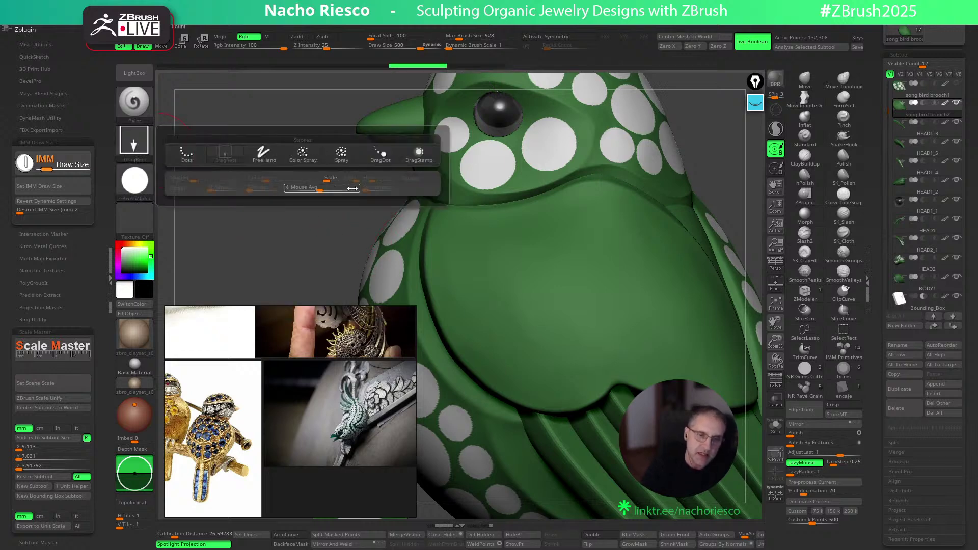
{"action": "left_click", "coordinate": [138, 145]}
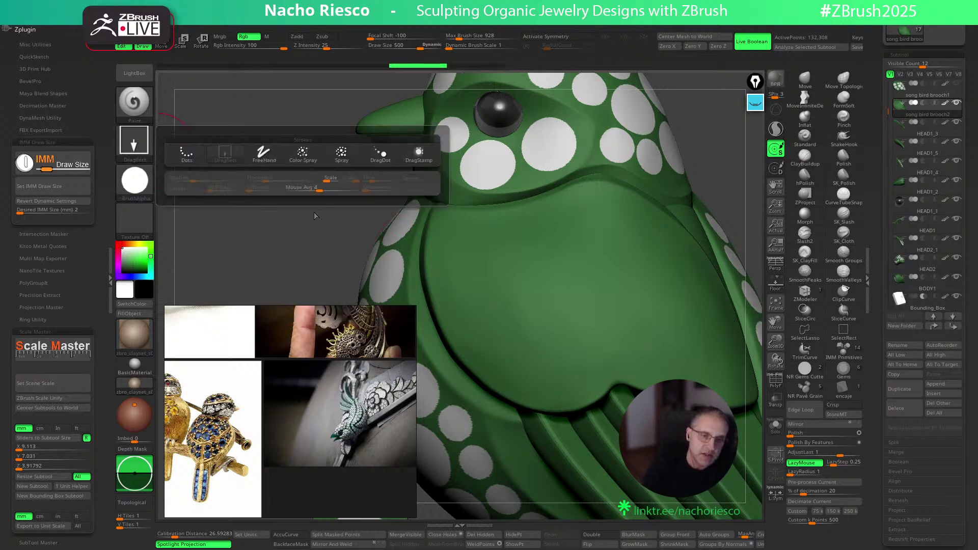
{"action": "left_click", "coordinate": [137, 145]}
{"action": "left_click", "coordinate": [382, 159]}
Try placing five 2 mm gem dots across the wing cover with DragDot and undo them all
{"action": "mouse_move", "coordinate": [520, 260]}
{"action": "left_mouse_down"}
{"action": "mouse_move", "coordinate": [520, 295]}
{"action": "mouse_move", "coordinate": [473, 258]}
{"action": "left_mouse_up"}
{"action": "left_click_drag", "start_coordinate": [500, 318], "coordinate": [479, 308]}
{"action": "left_click_drag", "start_coordinate": [530, 286], "coordinate": [618, 264]}
{"action": "left_click_drag", "start_coordinate": [548, 331], "coordinate": [496, 411]}
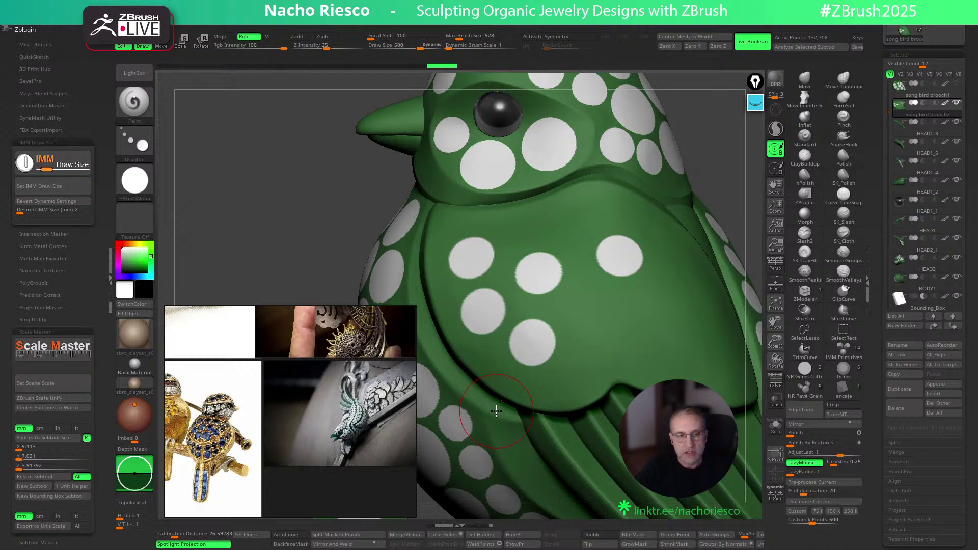
{"action": "key", "text": "ctrl+z"}
{"action": "key", "text": "ctrl+z"}
{"action": "key", "text": "ctrl+z"}
{"action": "key", "text": "ctrl+z"}
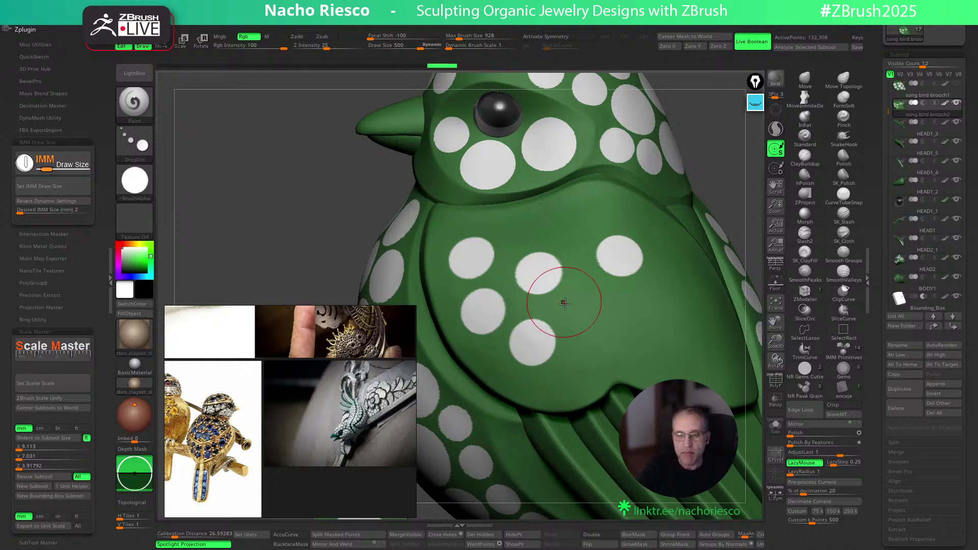
{"action": "key", "text": "ctrl+z"}
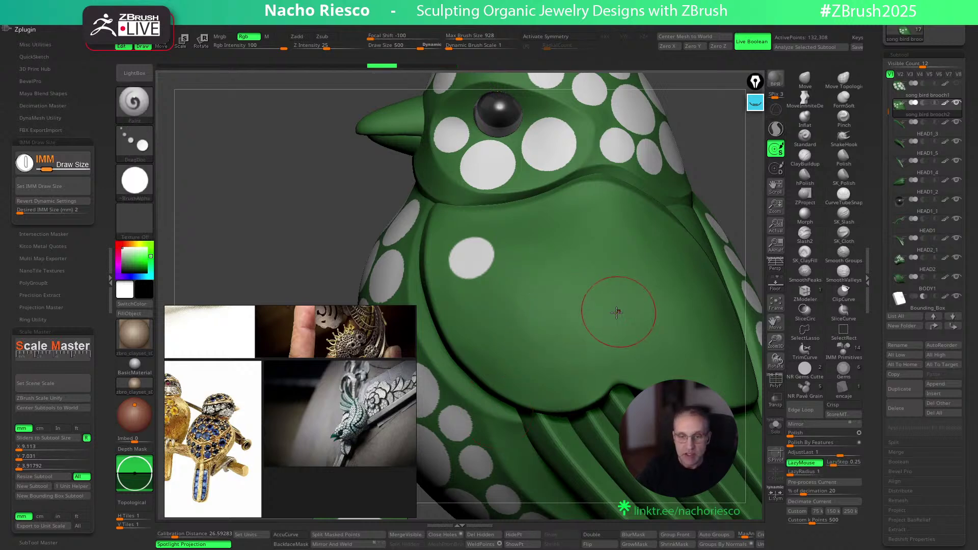
{"action": "key", "text": "ctrl+z"}
Set the desired IMM size to 2.5 mm, turn LazyMouse off and apply the new draw size
{"action": "left_click", "coordinate": [77, 211]}
{"action": "key", "text": "ctrl+z"}
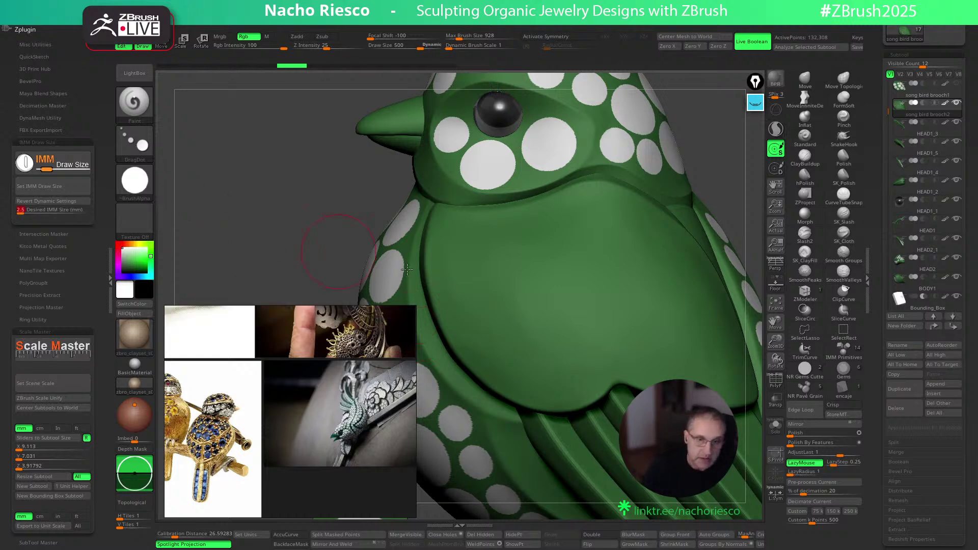
{"action": "left_click", "coordinate": [805, 464]}
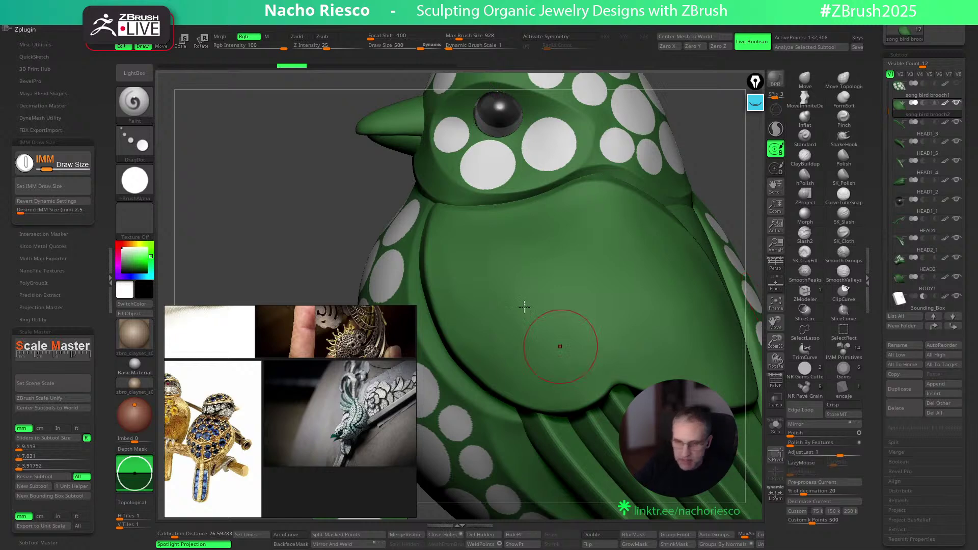
{"action": "left_click", "coordinate": [71, 192]}
Try three 2.5 mm gem dots on the upper wing cover, compare them with the body's dots and undo them
{"action": "mouse_move", "coordinate": [511, 293]}
{"action": "left_mouse_down"}
{"action": "mouse_move", "coordinate": [468, 248]}
{"action": "mouse_move", "coordinate": [484, 314]}
{"action": "left_mouse_up"}
{"action": "left_click_drag", "start_coordinate": [540, 262], "coordinate": [536, 269]}
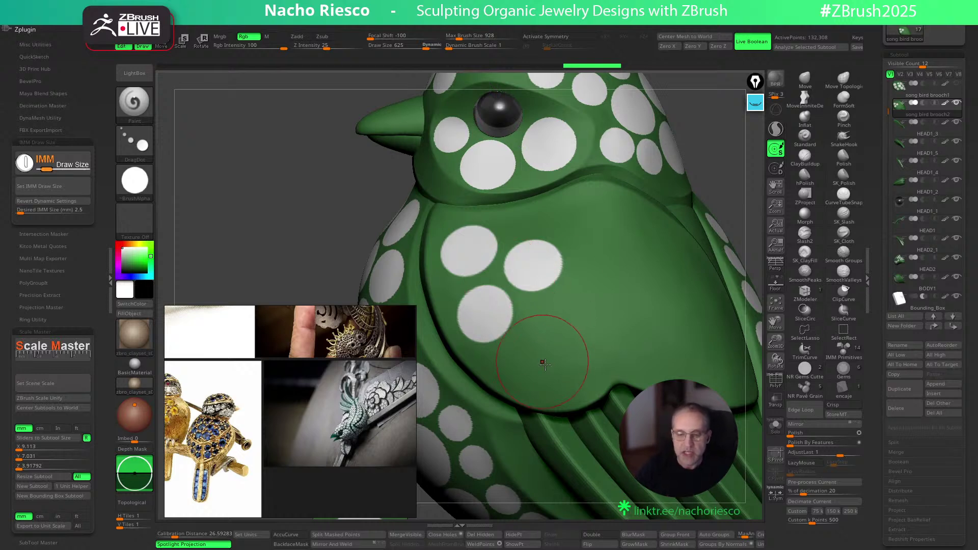
{"action": "mouse_move", "coordinate": [724, 165]}
{"action": "left_mouse_down", "text": "alt"}
{"action": "mouse_move", "coordinate": [712, 157]}
{"action": "mouse_move", "coordinate": [709, 187]}
{"action": "mouse_move", "coordinate": [727, 207]}
{"action": "mouse_move", "coordinate": [705, 227]}
{"action": "mouse_move", "coordinate": [694, 219]}
{"action": "mouse_move", "coordinate": [696, 234]}
{"action": "left_mouse_up", "text": "alt"}
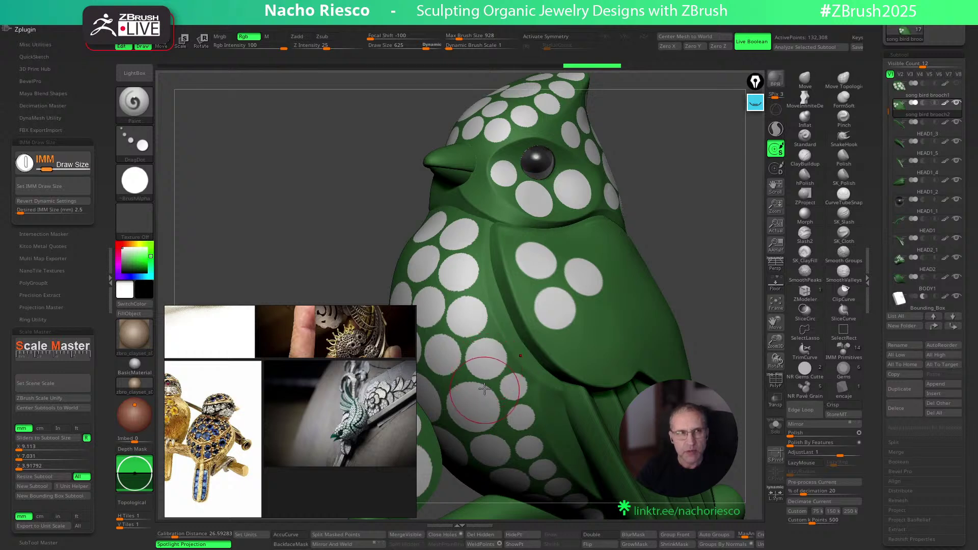
{"action": "mouse_move", "coordinate": [721, 211]}
{"action": "left_mouse_down"}
{"action": "mouse_move", "coordinate": [716, 216]}
{"action": "mouse_move", "coordinate": [727, 218]}
{"action": "left_mouse_up"}
{"action": "key", "text": "ctrl+z"}
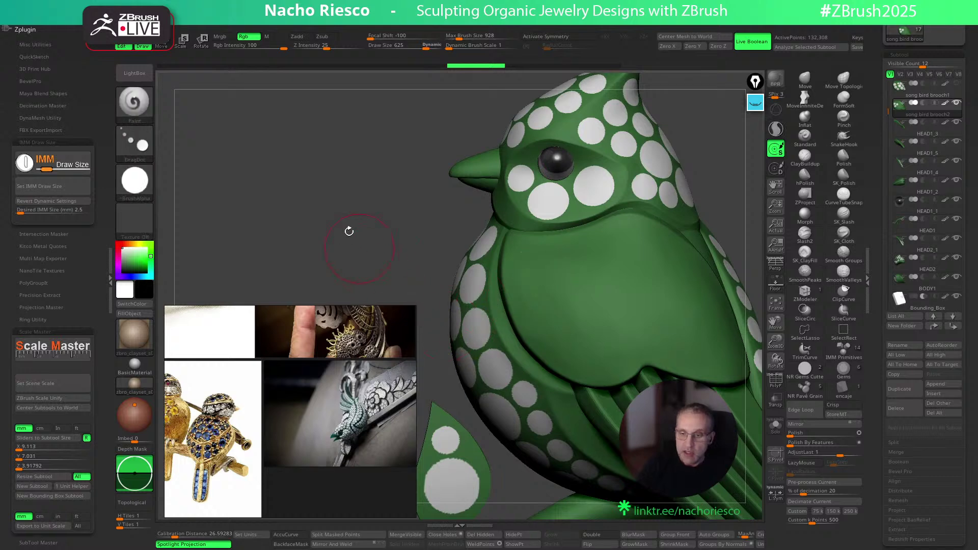
Measure the diameters of the white dots below the bird's eye with the transpose line, and return to Draw mode
{"action": "left_click_drag", "start_coordinate": [341, 284], "coordinate": [295, 219], "text": "alt"}
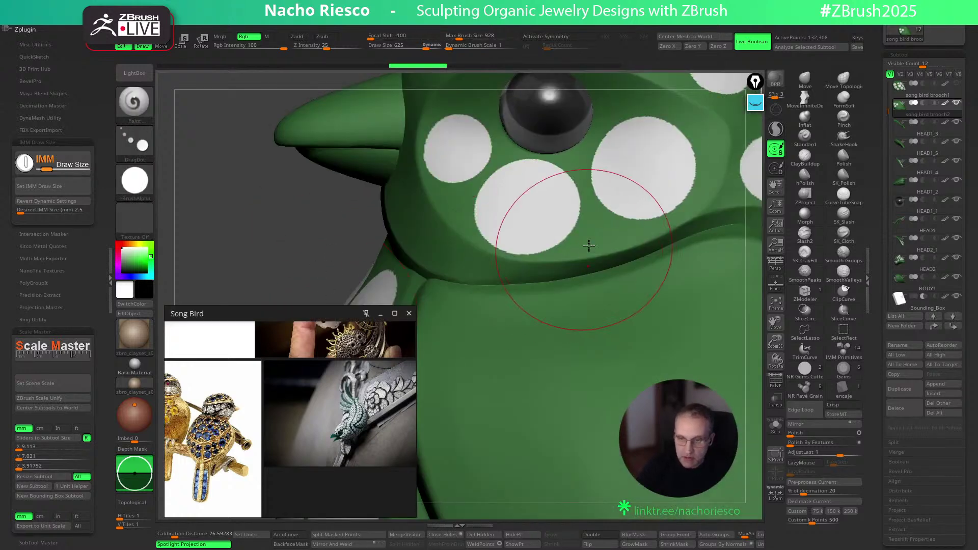
{"action": "key", "text": "w"}
{"action": "left_click_drag", "start_coordinate": [530, 158], "coordinate": [525, 254]}
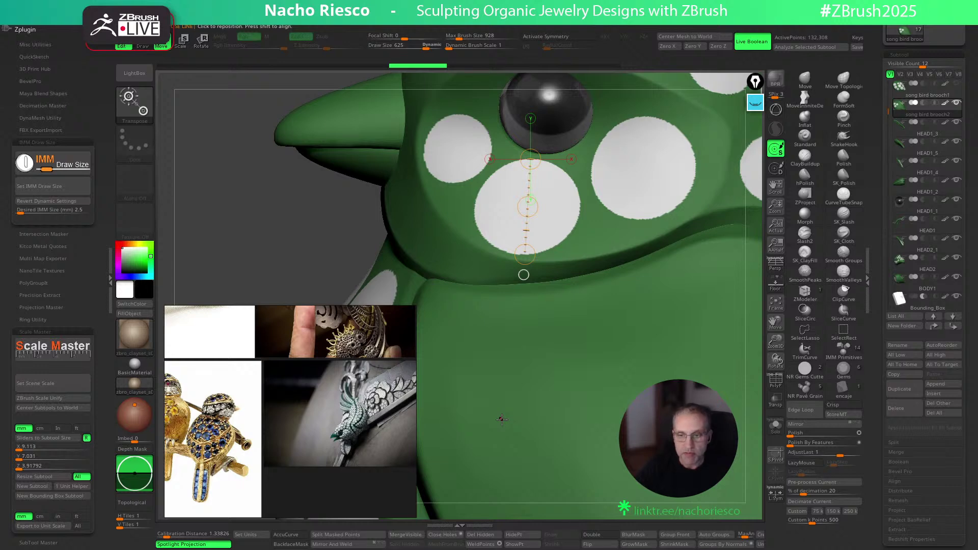
{"action": "left_click_drag", "start_coordinate": [457, 116], "coordinate": [455, 181]}
{"action": "mouse_move", "coordinate": [296, 234]}
{"action": "left_mouse_down"}
{"action": "mouse_move", "coordinate": [304, 172]}
{"action": "mouse_move", "coordinate": [358, 204]}
{"action": "mouse_move", "coordinate": [679, 202]}
{"action": "mouse_move", "coordinate": [669, 124]}
{"action": "mouse_move", "coordinate": [463, 271]}
{"action": "mouse_move", "coordinate": [468, 323]}
{"action": "left_mouse_up"}
{"action": "key", "text": "q"}
{"action": "mouse_move", "coordinate": [739, 357]}
{"action": "left_mouse_down"}
{"action": "mouse_move", "coordinate": [654, 432]}
{"action": "mouse_move", "coordinate": [644, 371]}
{"action": "left_mouse_up"}
Set the desired IMM size back to 2 mm and update the brush draw size from it
{"action": "mouse_move", "coordinate": [710, 216]}
{"action": "left_mouse_down", "text": "alt"}
{"action": "mouse_move", "coordinate": [696, 264]}
{"action": "mouse_move", "coordinate": [664, 263]}
{"action": "mouse_move", "coordinate": [701, 243]}
{"action": "left_mouse_up", "text": "alt"}
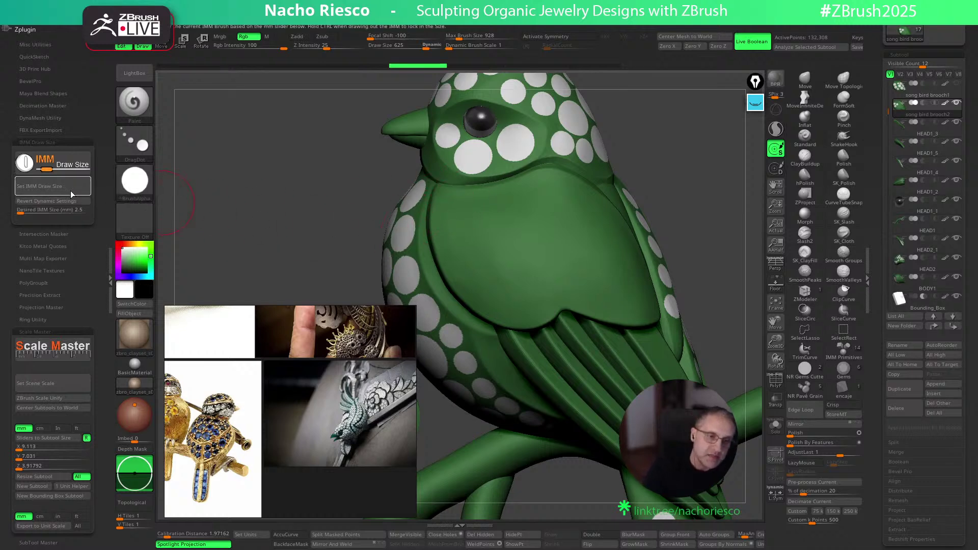
{"action": "left_click", "coordinate": [77, 211]}
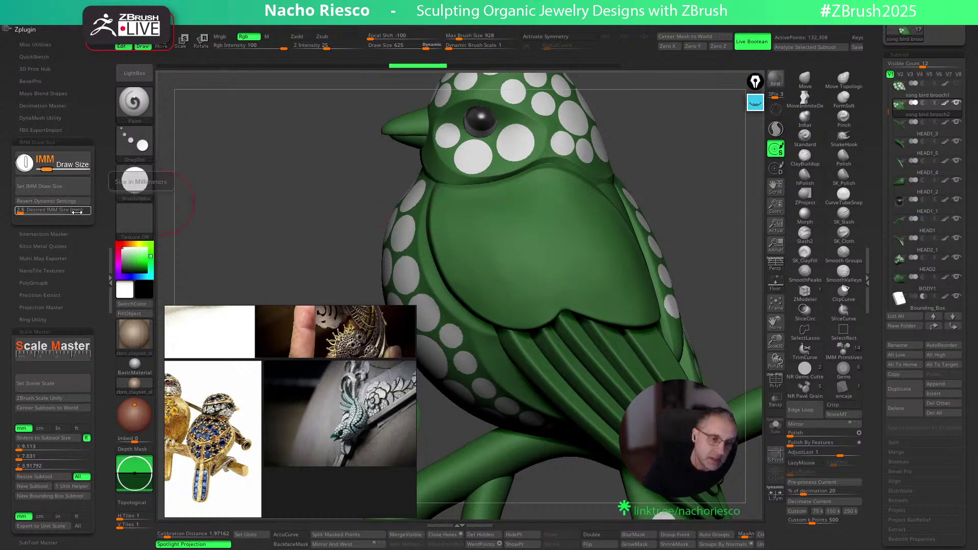
{"action": "left_click", "coordinate": [77, 213]}
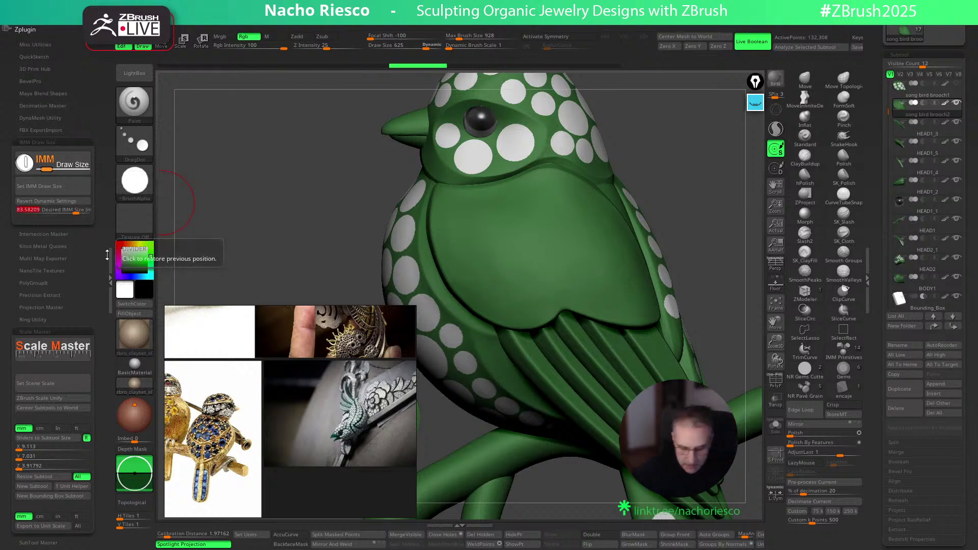
{"action": "key", "text": "Return"}
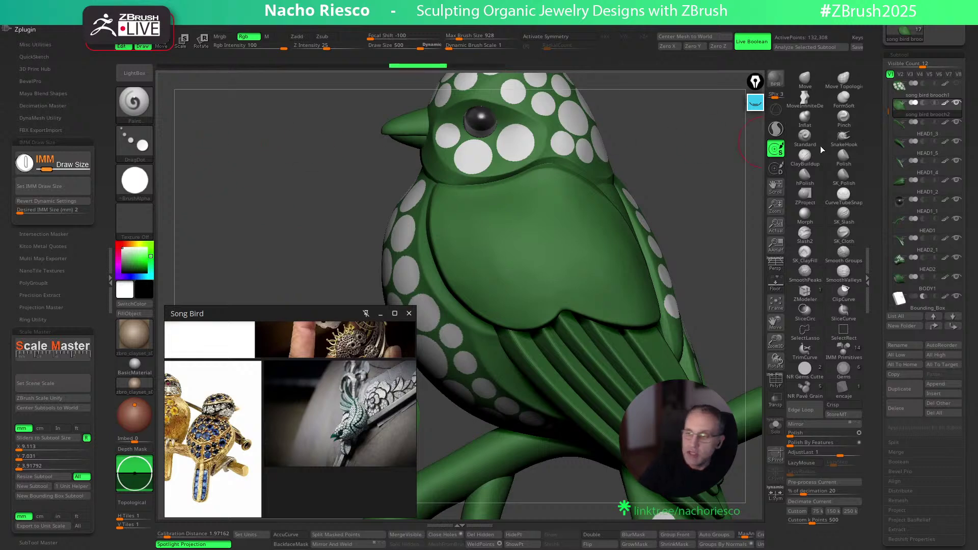
Set up the Standard brush for colour only with Zadd off, Alpha 14, focal shift -100 and the DragDot stroke
{"action": "left_click", "coordinate": [805, 139]}
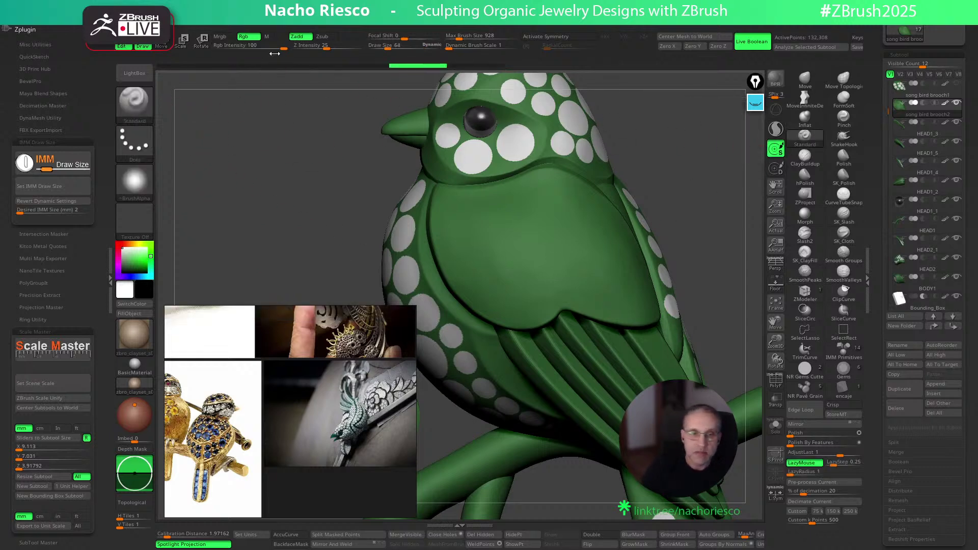
{"action": "left_click", "coordinate": [298, 37]}
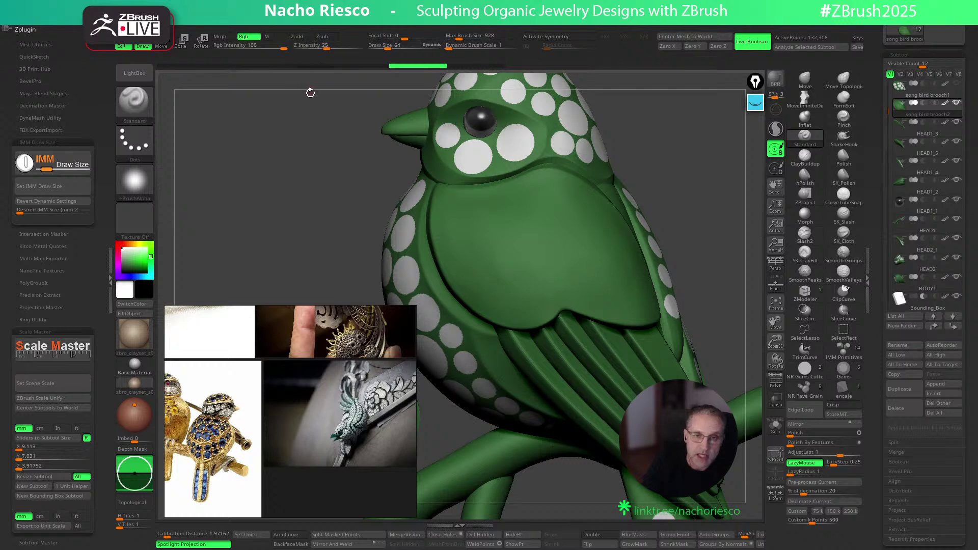
{"action": "left_click", "coordinate": [134, 178]}
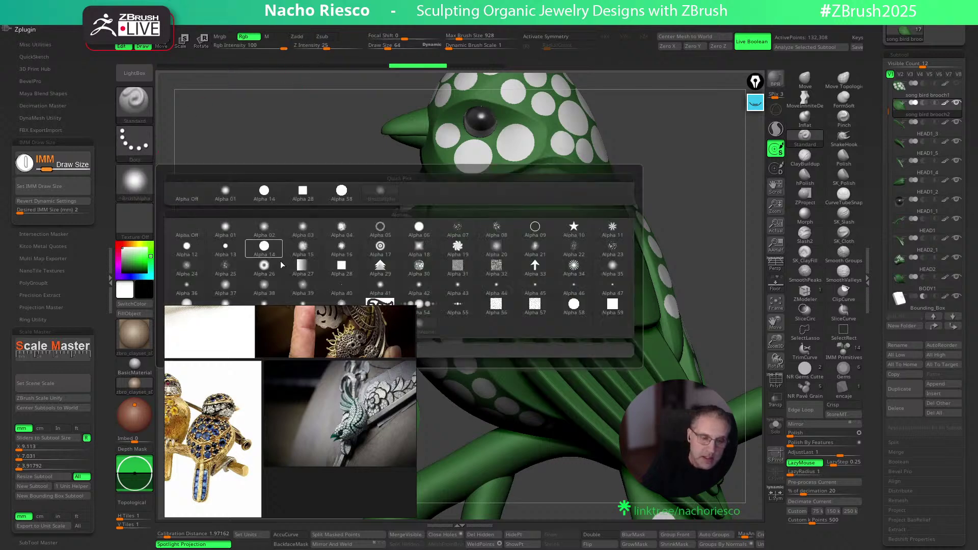
{"action": "left_click", "coordinate": [267, 249]}
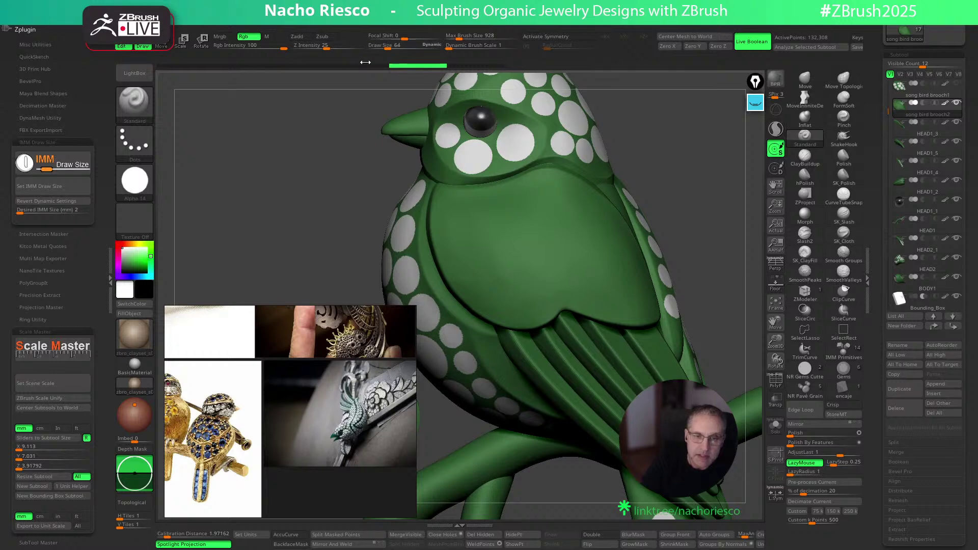
{"action": "left_click_drag", "start_coordinate": [402, 37], "coordinate": [368, 36]}
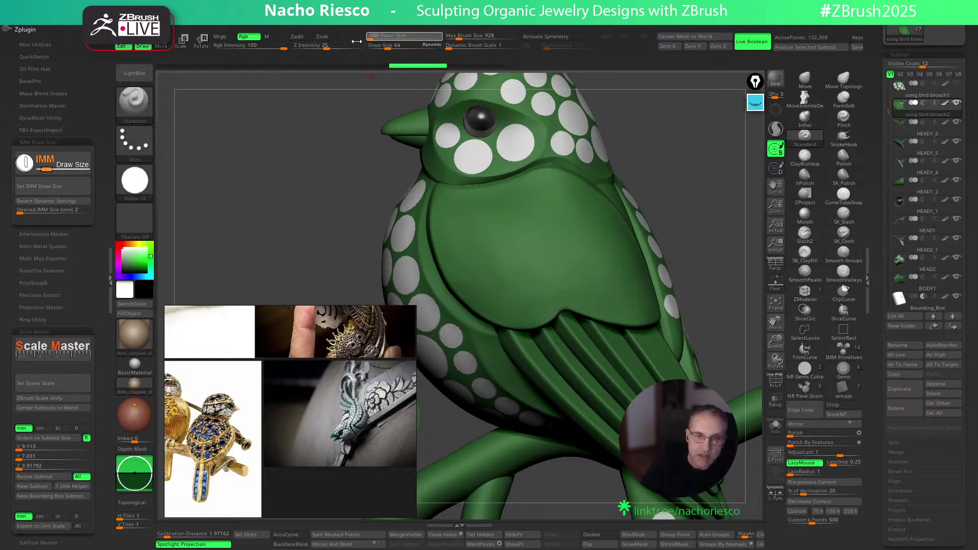
{"action": "left_click", "coordinate": [134, 143]}
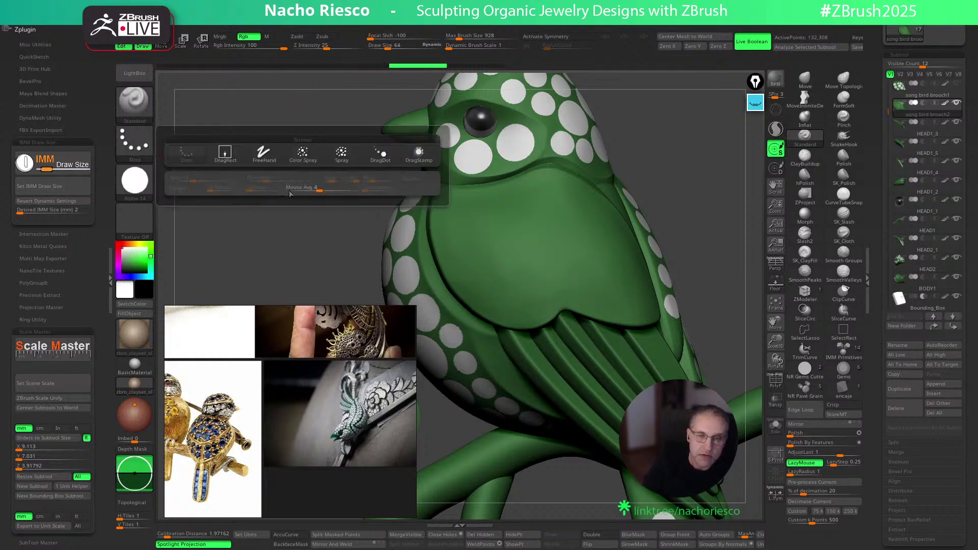
{"action": "left_click", "coordinate": [380, 154]}
Apply the 2 mm IMM draw size, turn LazyMouse off and undo the test dot on the wing cover
{"action": "left_click", "coordinate": [70, 186]}
{"action": "mouse_move", "coordinate": [500, 240]}
{"action": "left_mouse_down"}
{"action": "mouse_move", "coordinate": [478, 248]}
{"action": "mouse_move", "coordinate": [466, 223]}
{"action": "left_mouse_up"}
{"action": "left_click", "coordinate": [802, 463]}
{"action": "key", "text": "ctrl+z"}
Try three 2 mm gem dots on the upper wing cover and undo the last two
{"action": "left_click", "coordinate": [455, 229]}
{"action": "left_click", "coordinate": [473, 273]}
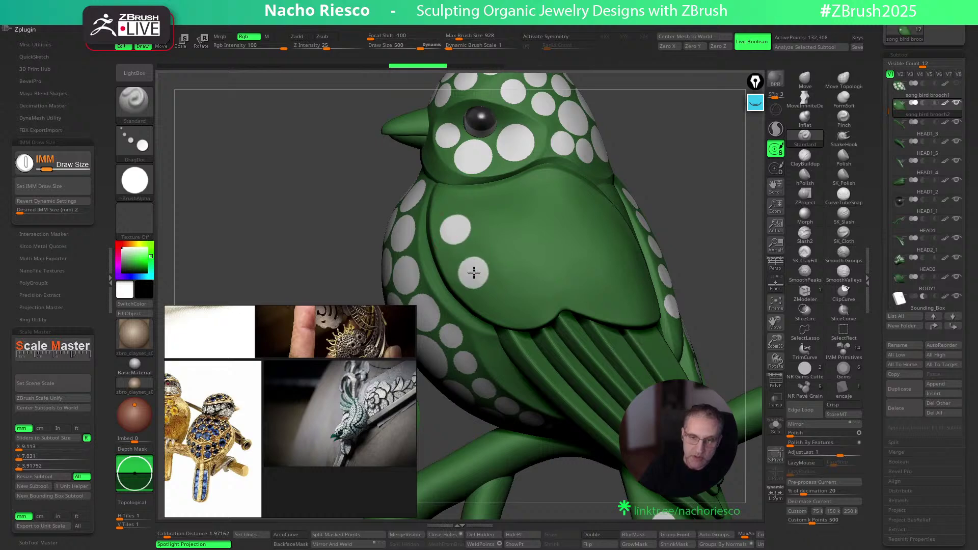
{"action": "left_click", "coordinate": [512, 244]}
{"action": "key", "text": "ctrl+z"}
{"action": "key", "text": "ctrl+z"}
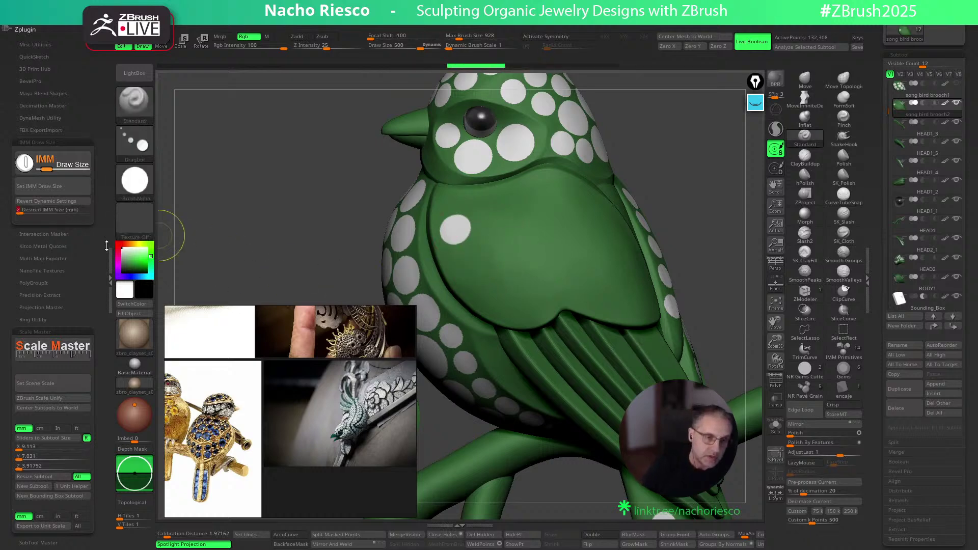
Set the desired IMM size to 1 mm, apply it, try smaller dots beside the 2 mm dot and undo the test dots
{"action": "left_click", "coordinate": [69, 184]}
{"action": "left_click_drag", "start_coordinate": [494, 238], "coordinate": [479, 246]}
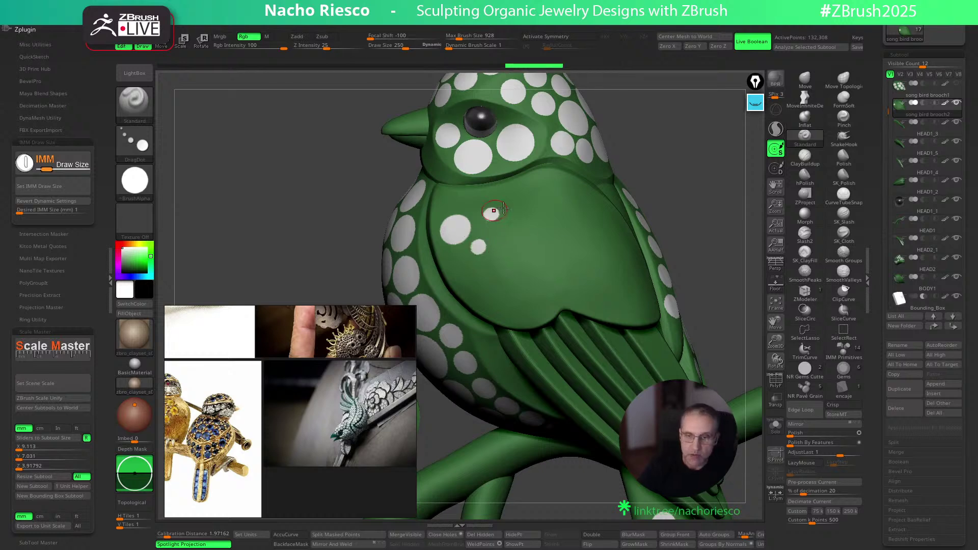
{"action": "key", "text": "ctrl+z"}
{"action": "left_click_drag", "start_coordinate": [724, 208], "coordinate": [678, 225]}
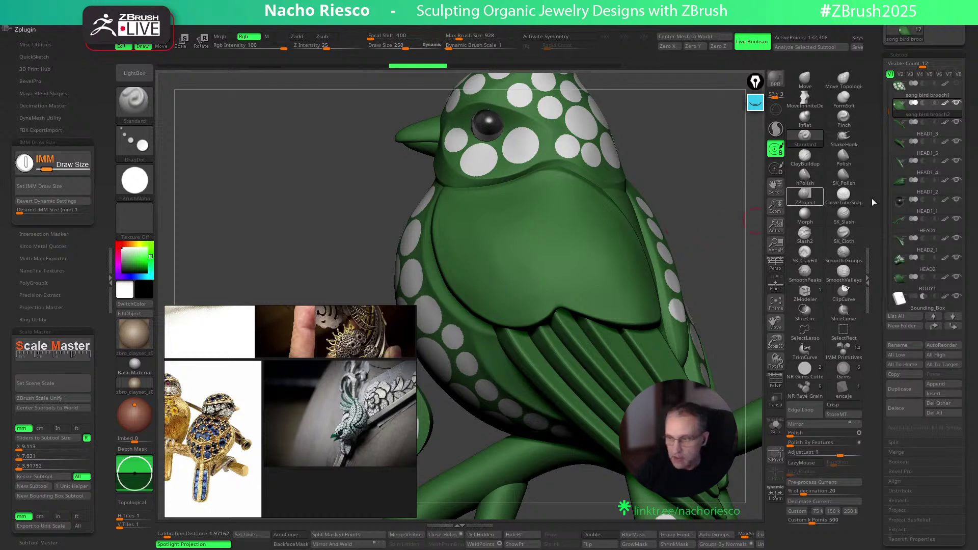
Show and select the song bird brooch1 subtool with the painted wing in place of the song bird brooch2 copy
{"action": "left_click", "coordinate": [956, 102]}
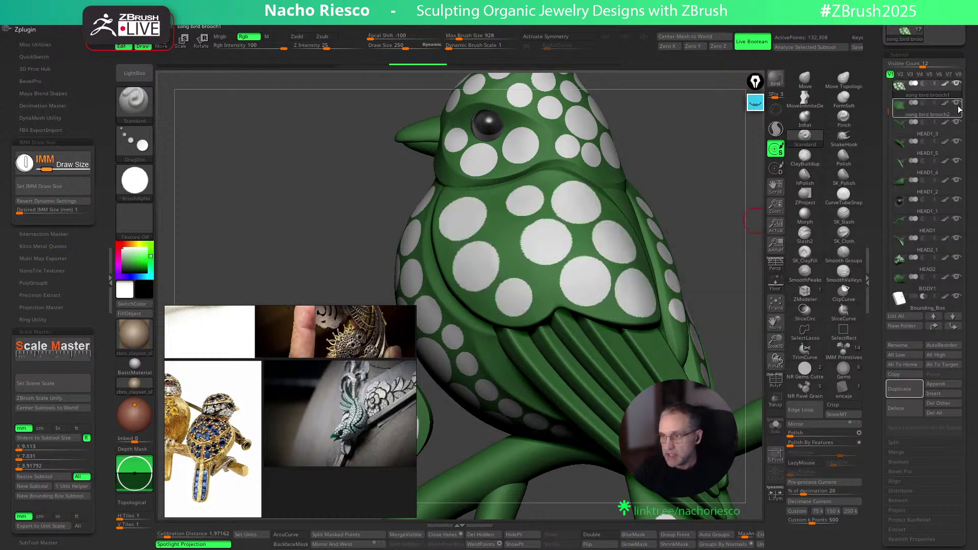
{"action": "left_click_drag", "start_coordinate": [699, 225], "coordinate": [752, 134], "text": "alt"}
{"action": "mouse_move", "coordinate": [413, 314]}
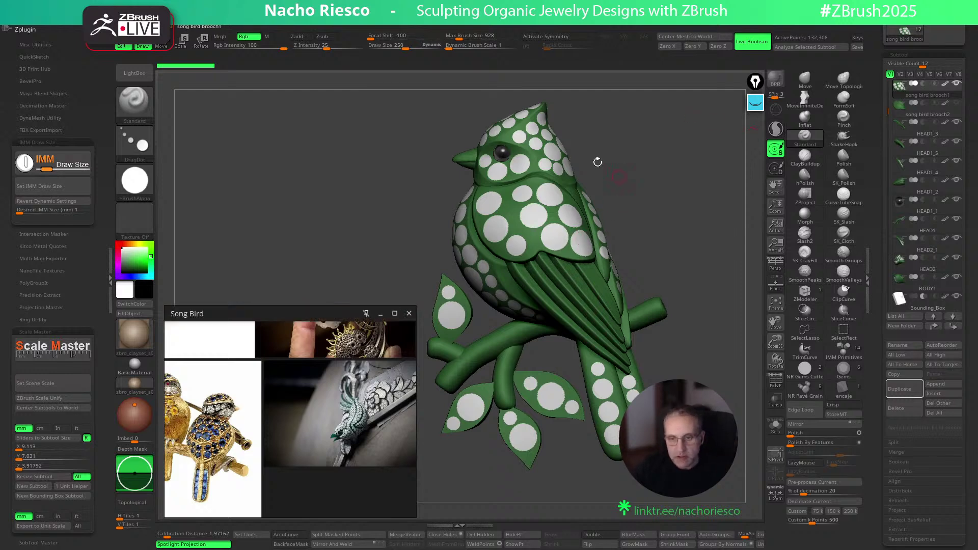
Examine the sizes and spacing of the painted gem dots on the wing, head and breast from several angles
{"action": "left_click_drag", "start_coordinate": [662, 206], "coordinate": [685, 269]}
{"action": "left_click_drag", "start_coordinate": [711, 234], "coordinate": [710, 250]}
{"action": "left_click_drag", "start_coordinate": [704, 194], "coordinate": [671, 169]}
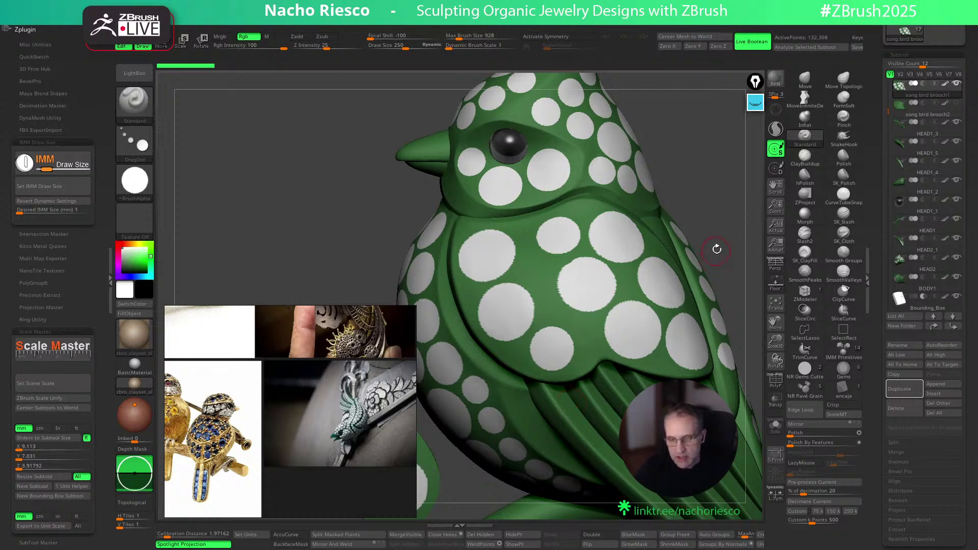
{"action": "left_click_drag", "start_coordinate": [722, 229], "coordinate": [673, 268]}
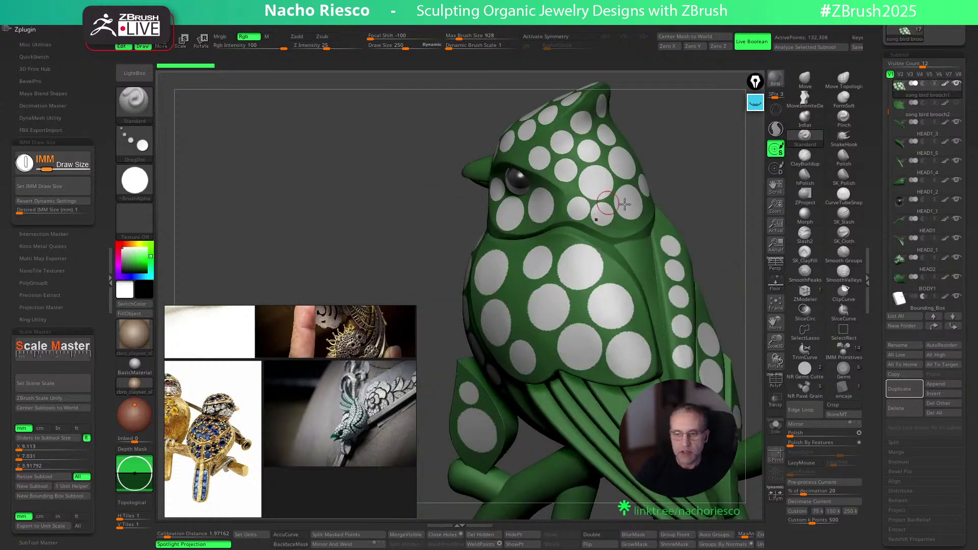
{"action": "mouse_move", "coordinate": [701, 205]}
{"action": "left_mouse_down"}
{"action": "mouse_move", "coordinate": [722, 197]}
{"action": "mouse_move", "coordinate": [714, 212]}
{"action": "left_mouse_up"}
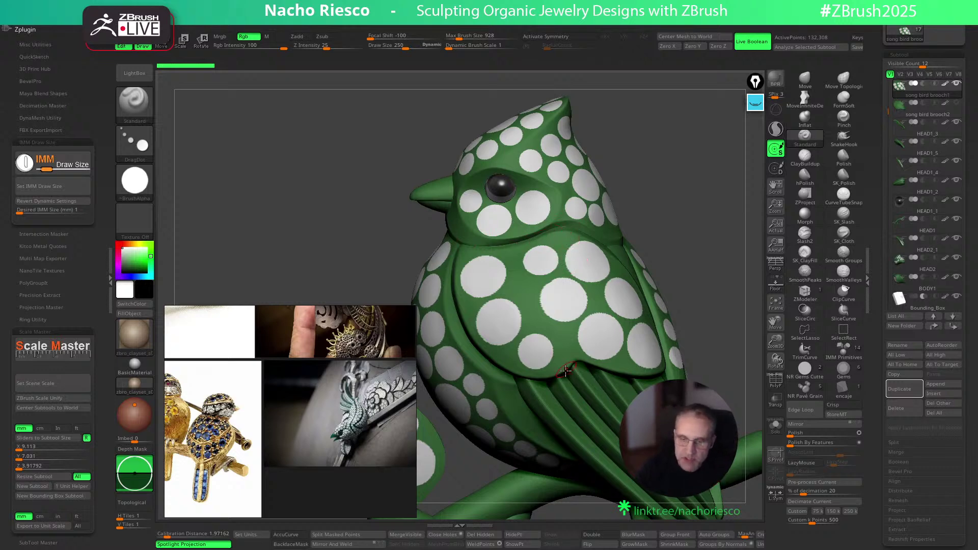
{"action": "left_click_drag", "start_coordinate": [690, 220], "coordinate": [611, 258]}
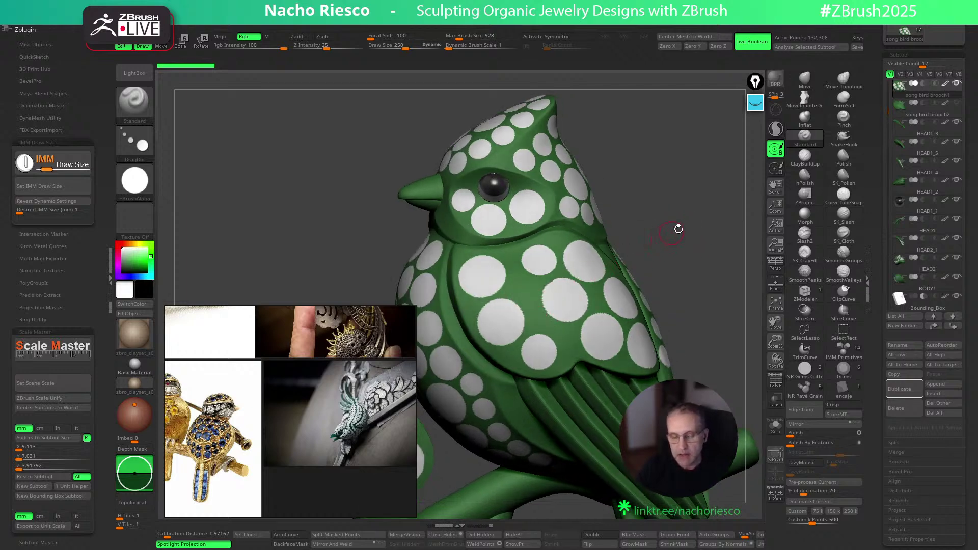
{"action": "left_click_drag", "start_coordinate": [691, 226], "coordinate": [670, 229]}
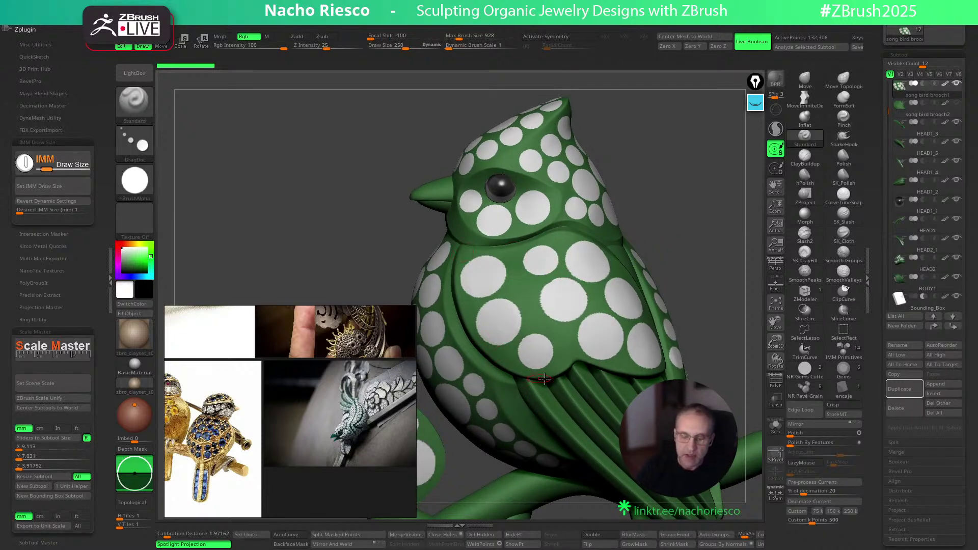
{"action": "mouse_move", "coordinate": [691, 242]}
{"action": "left_mouse_down"}
{"action": "mouse_move", "coordinate": [681, 179]}
{"action": "mouse_move", "coordinate": [701, 204]}
{"action": "mouse_move", "coordinate": [631, 207]}
{"action": "mouse_move", "coordinate": [581, 239]}
{"action": "left_mouse_up"}
{"action": "mouse_move", "coordinate": [692, 245]}
{"action": "left_mouse_down"}
{"action": "mouse_move", "coordinate": [713, 225]}
{"action": "mouse_move", "coordinate": [702, 229]}
{"action": "mouse_move", "coordinate": [739, 256]}
{"action": "mouse_move", "coordinate": [721, 253]}
{"action": "mouse_move", "coordinate": [708, 270]}
{"action": "mouse_move", "coordinate": [685, 243]}
{"action": "left_mouse_up"}
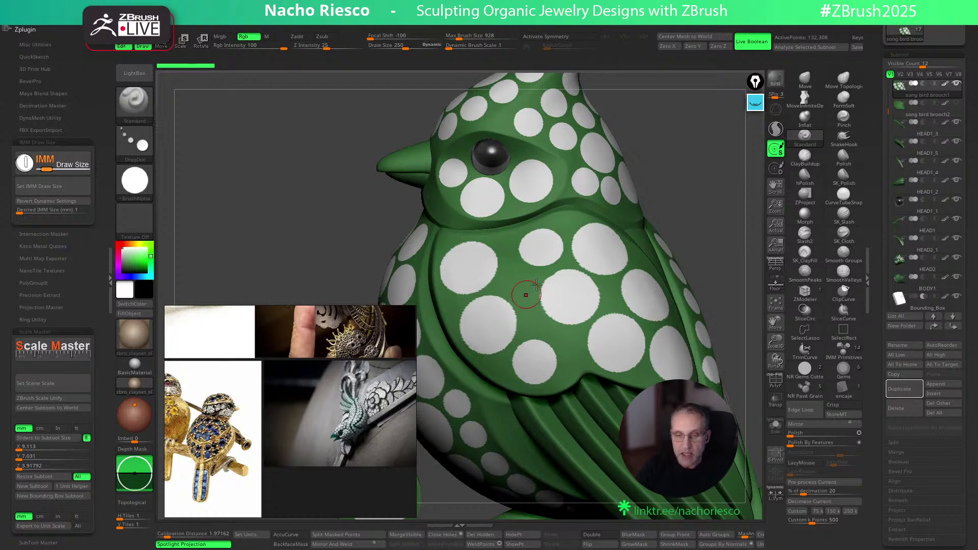
{"action": "left_click_drag", "start_coordinate": [709, 230], "coordinate": [709, 198]}
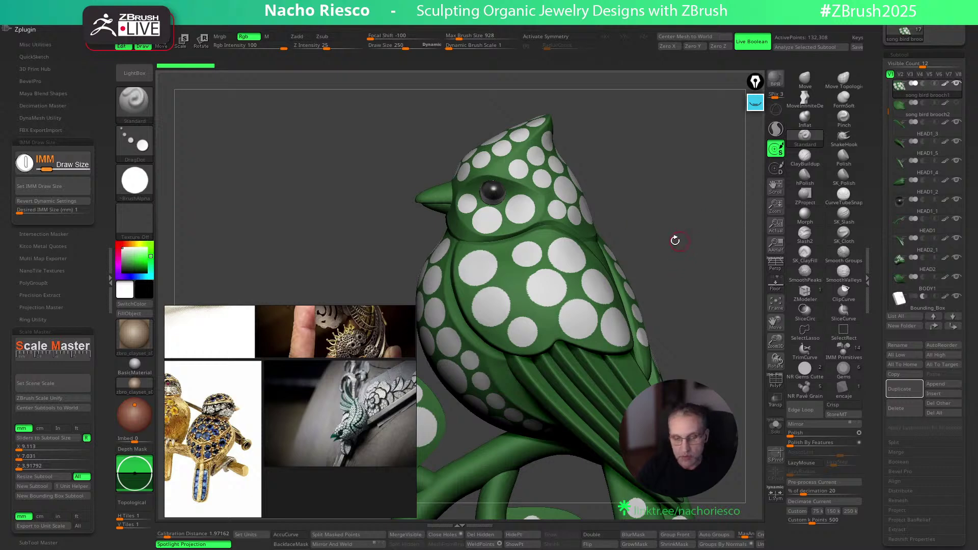
{"action": "left_click_drag", "start_coordinate": [685, 262], "coordinate": [720, 260]}
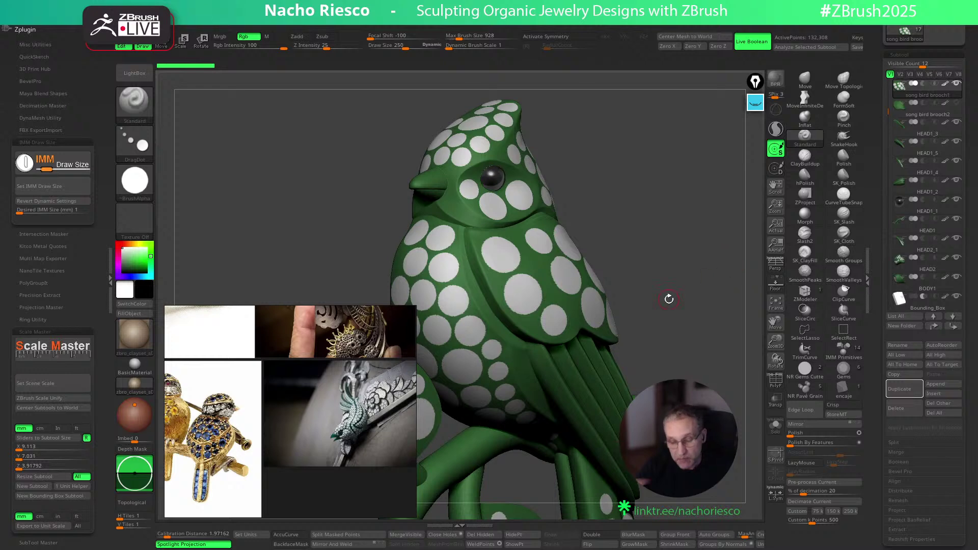
{"action": "left_click_drag", "start_coordinate": [701, 251], "coordinate": [694, 159]}
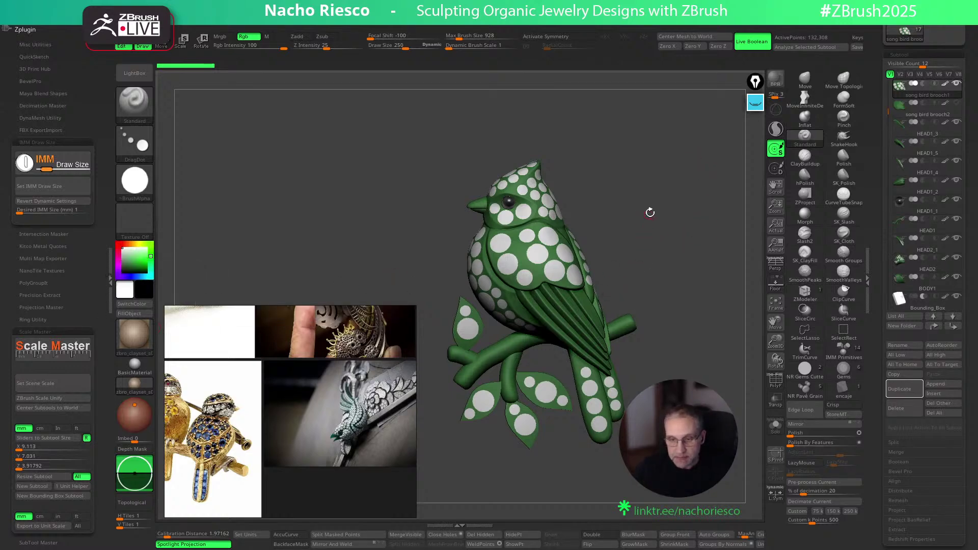
{"action": "mouse_move", "coordinate": [673, 200]}
{"action": "left_mouse_down", "text": "alt"}
{"action": "mouse_move", "coordinate": [661, 264]}
{"action": "mouse_move", "coordinate": [647, 281]}
{"action": "left_mouse_up", "text": "alt"}
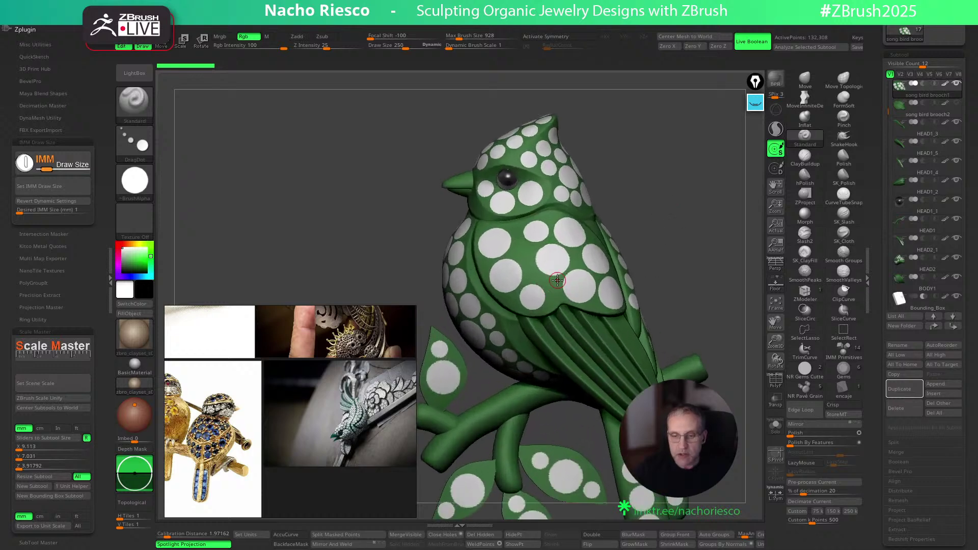
{"action": "left_click_drag", "start_coordinate": [661, 208], "coordinate": [612, 272], "text": "alt"}
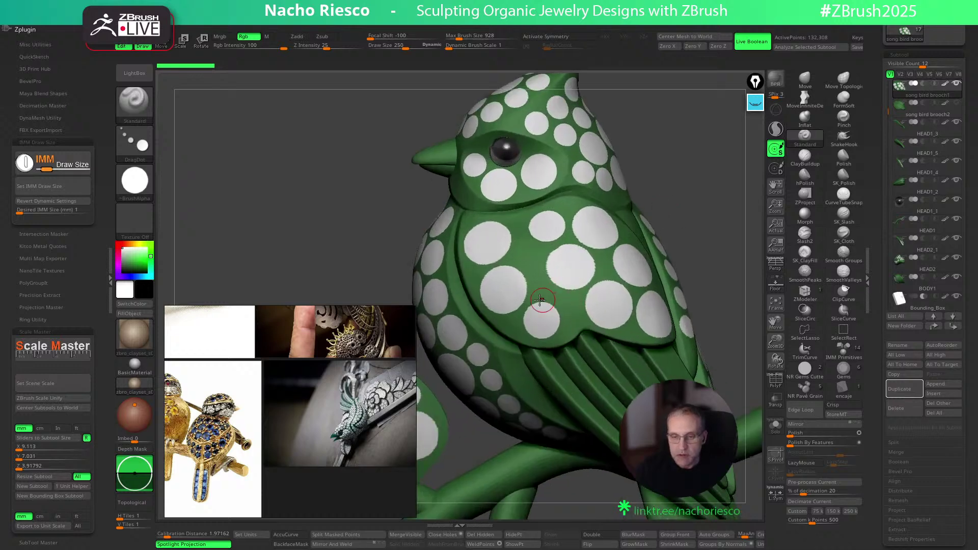
Collapse the plugin palette, move the Song Bird reference window beside the bird and frame the painted wing
{"action": "left_click", "coordinate": [109, 285]}
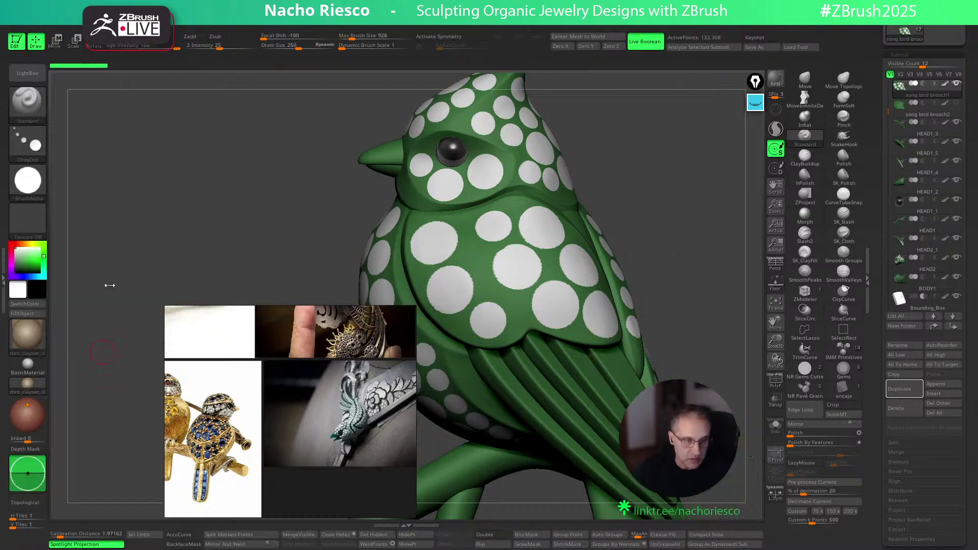
{"action": "left_click_drag", "start_coordinate": [245, 315], "coordinate": [157, 258]}
{"action": "left_click_drag", "start_coordinate": [678, 188], "coordinate": [707, 180]}
{"action": "left_click_drag", "start_coordinate": [697, 220], "coordinate": [655, 243]}
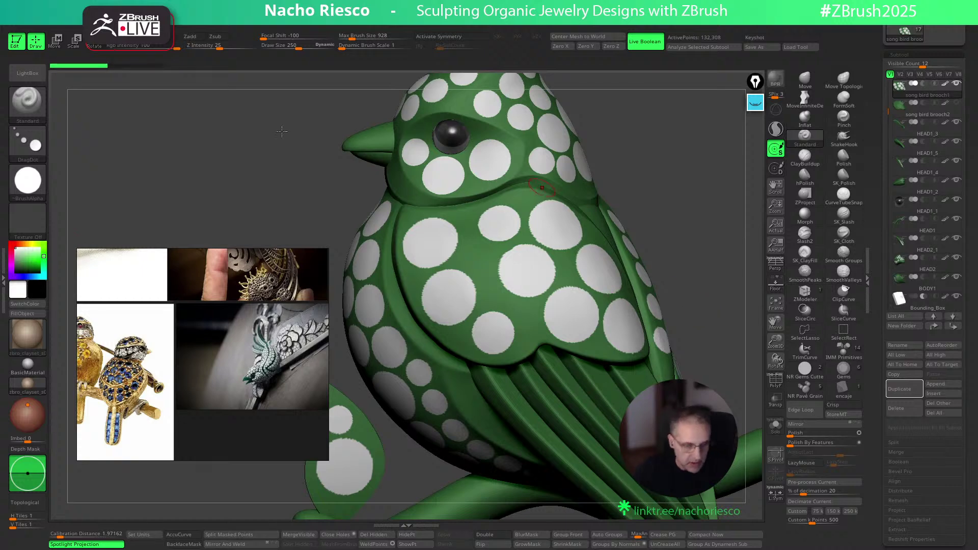
Enlarge the reference photo of the gold bird to examine how the blue stones are arranged on its wing
{"action": "scroll", "coordinate": [123, 391], "scroll_direction": "up", "scroll_amount": 5}
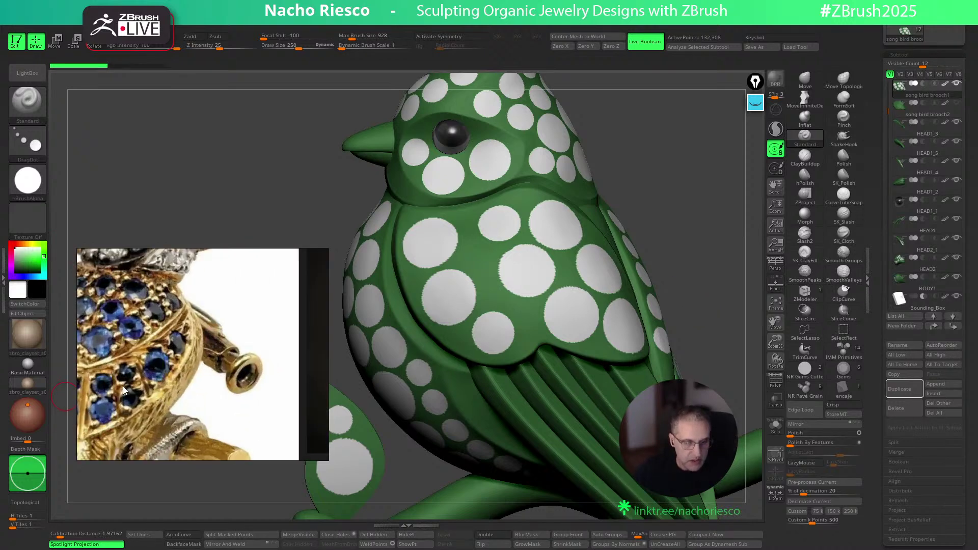
{"action": "middle_click_drag", "start_coordinate": [123, 390], "coordinate": [213, 404]}
{"action": "scroll", "coordinate": [213, 404], "scroll_direction": "up", "scroll_amount": 1}
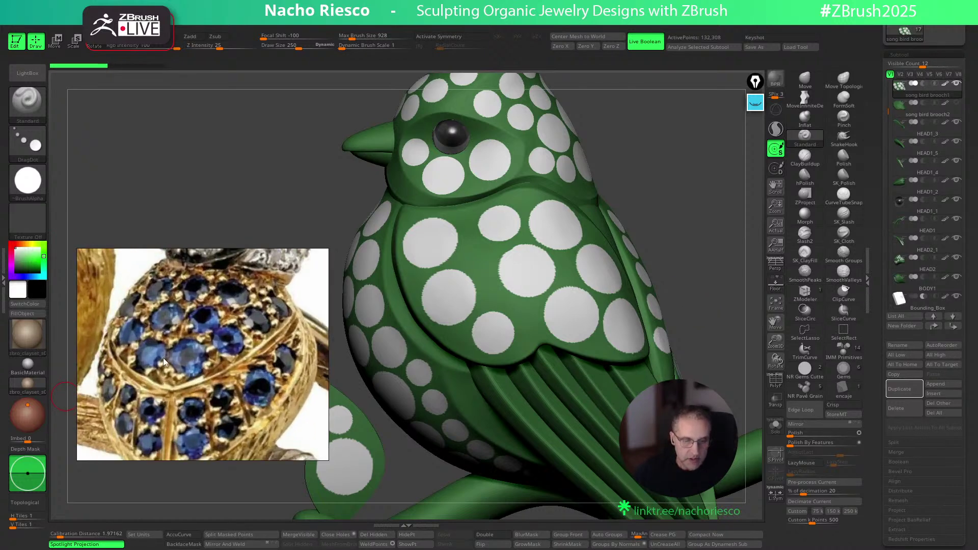
{"action": "scroll", "coordinate": [163, 358], "scroll_direction": "down", "scroll_amount": 5}
{"action": "scroll", "coordinate": [232, 392], "scroll_direction": "up", "scroll_amount": 5}
{"action": "scroll", "coordinate": [243, 387], "scroll_direction": "up", "scroll_amount": 1}
Set the on-screen annotation pen to black and test it with a short mark beside the bird
{"action": "left_click", "coordinate": [755, 104]}
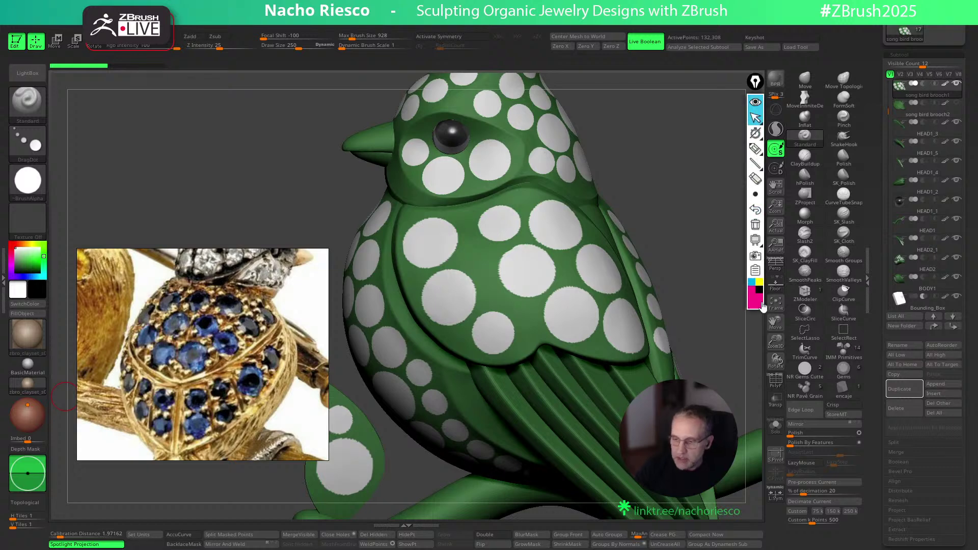
{"action": "left_click", "coordinate": [759, 283]}
{"action": "left_click", "coordinate": [755, 148]}
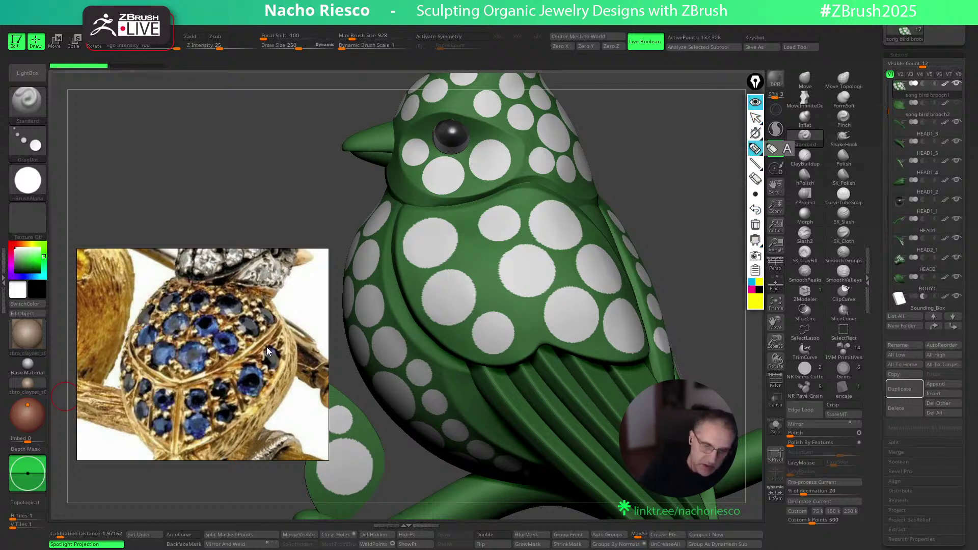
{"action": "left_click", "coordinate": [759, 289]}
{"action": "left_click", "coordinate": [756, 149]}
{"action": "left_click", "coordinate": [772, 149]}
{"action": "left_click_drag", "start_coordinate": [695, 282], "coordinate": [702, 301]}
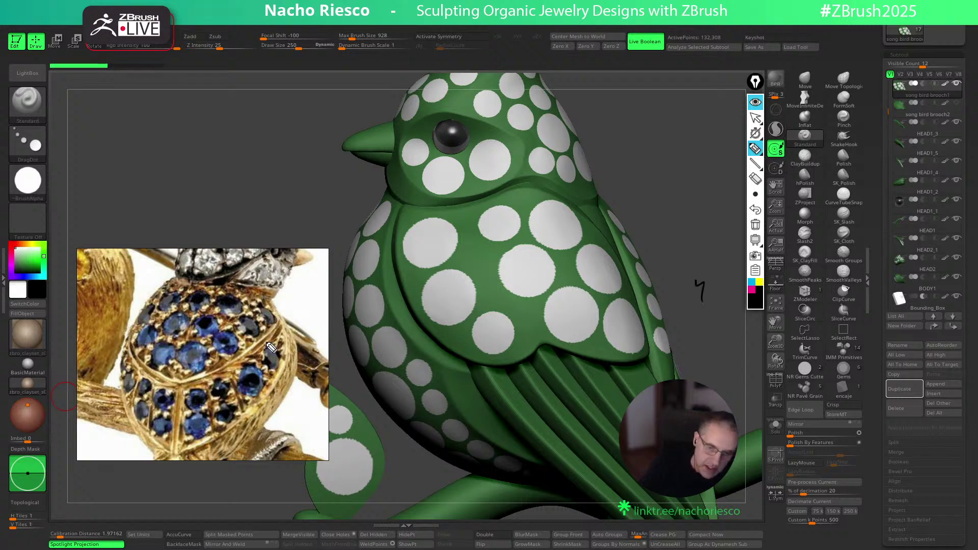
Trace the gold wing edge in the reference photo and link it with an arrow to the model's traced wing cover edge
{"action": "left_click_drag", "start_coordinate": [280, 329], "coordinate": [201, 383]}
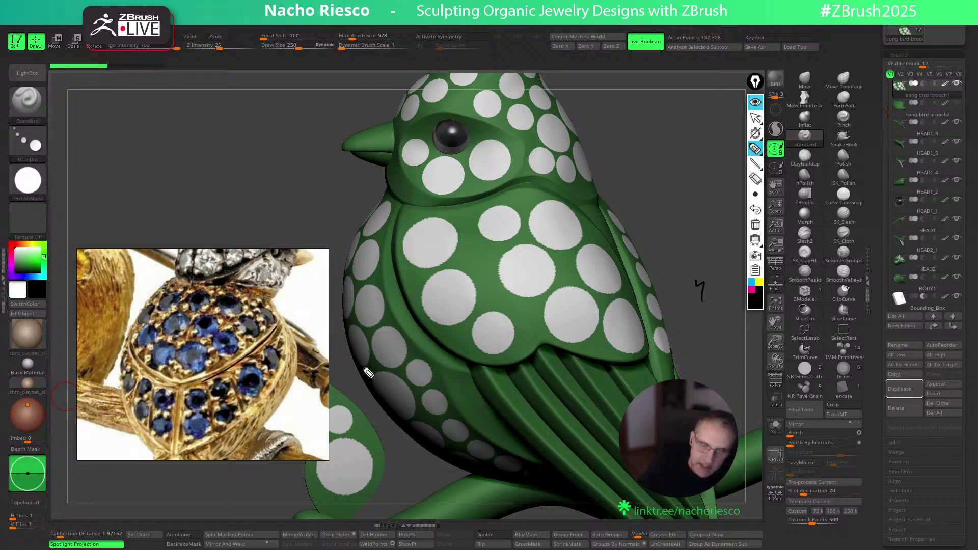
{"action": "mouse_move", "coordinate": [262, 345]}
{"action": "left_mouse_down"}
{"action": "mouse_move", "coordinate": [428, 322]}
{"action": "mouse_move", "coordinate": [415, 331]}
{"action": "left_mouse_up"}
{"action": "left_click_drag", "start_coordinate": [407, 313], "coordinate": [423, 322]}
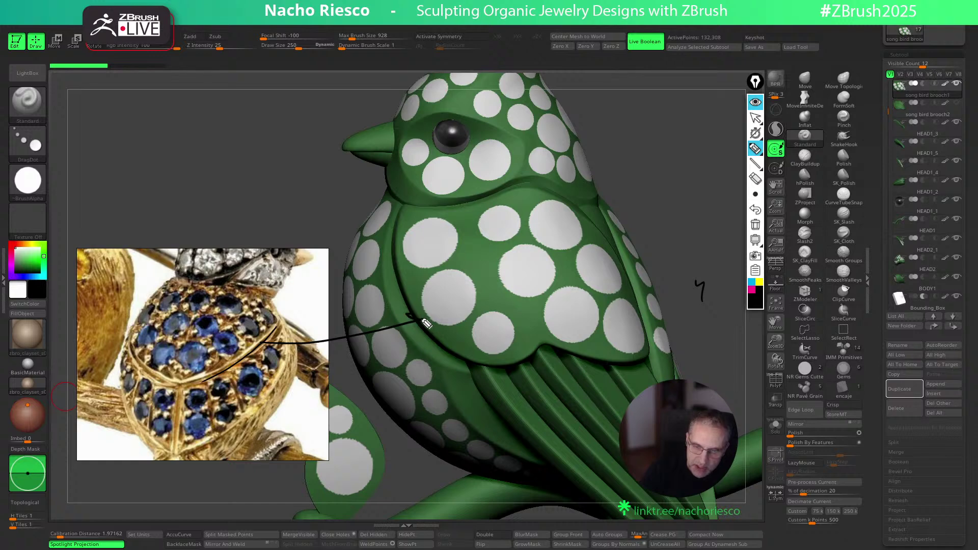
{"action": "left_click_drag", "start_coordinate": [400, 206], "coordinate": [407, 302]}
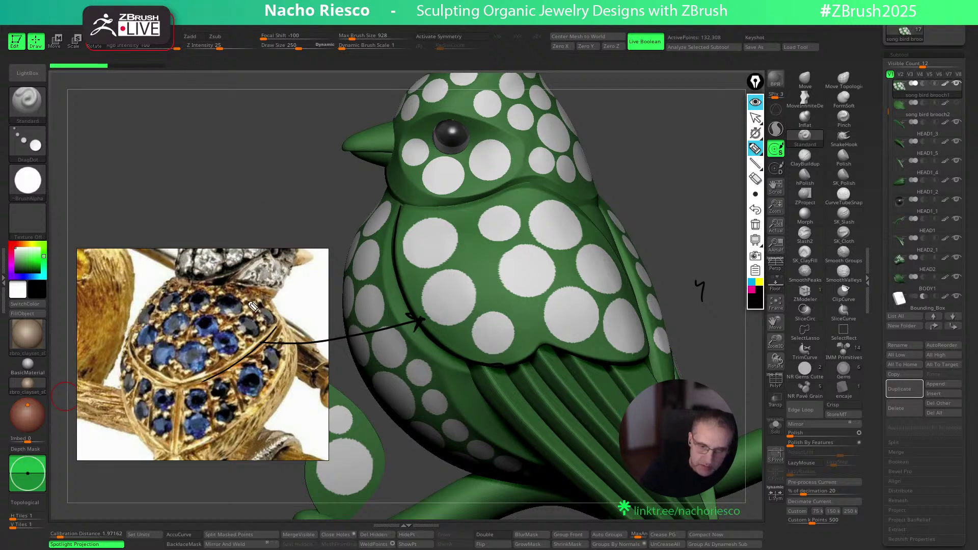
Sketch a stepped edge profile above the reference photo and mark a line from the gold ridge into the blue stones
{"action": "mouse_move", "coordinate": [145, 134]}
{"action": "left_mouse_down"}
{"action": "mouse_move", "coordinate": [167, 132]}
{"action": "mouse_move", "coordinate": [169, 151]}
{"action": "mouse_move", "coordinate": [333, 163]}
{"action": "left_mouse_up"}
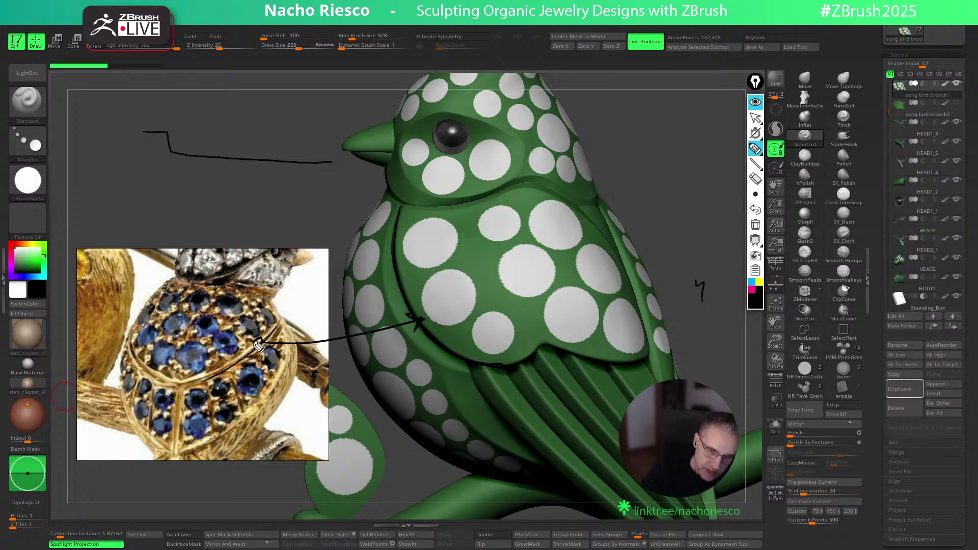
{"action": "left_click_drag", "start_coordinate": [250, 345], "coordinate": [214, 322]}
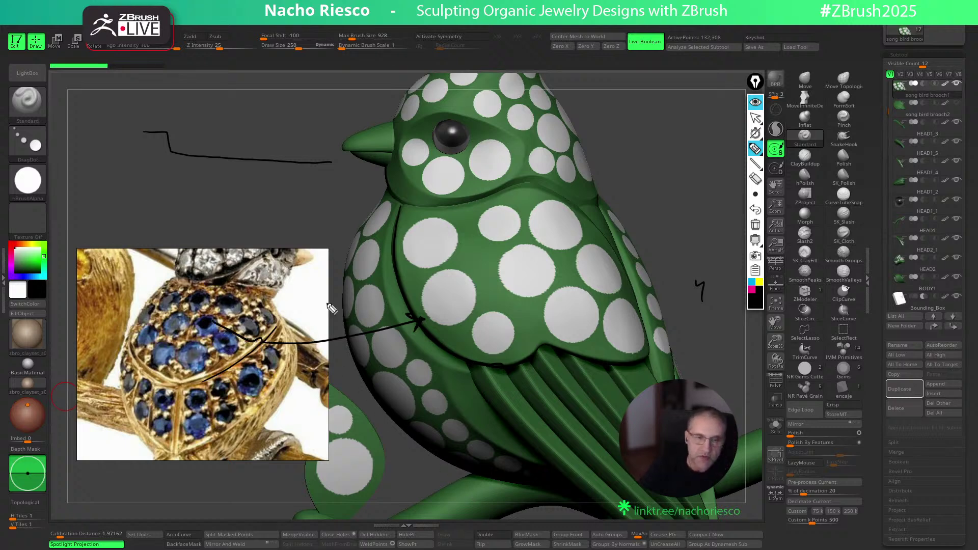
Number the gold ridge 1 in the profile sketch and the photo, and add prongs beside it with the label PRONG
{"action": "mouse_move", "coordinate": [155, 131]}
{"action": "left_mouse_down"}
{"action": "mouse_move", "coordinate": [147, 101]}
{"action": "mouse_move", "coordinate": [155, 131]}
{"action": "mouse_move", "coordinate": [162, 104]}
{"action": "left_mouse_up"}
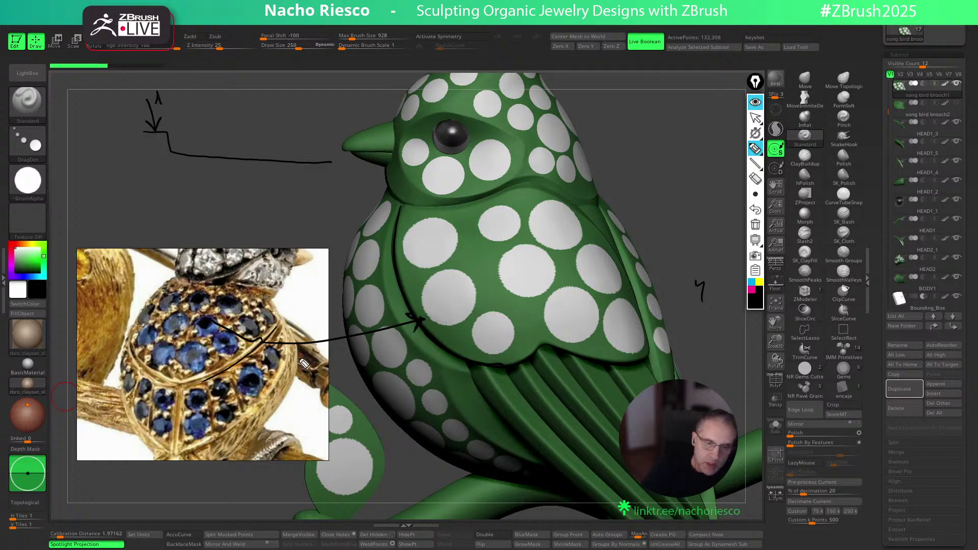
{"action": "left_click_drag", "start_coordinate": [265, 340], "coordinate": [322, 287]}
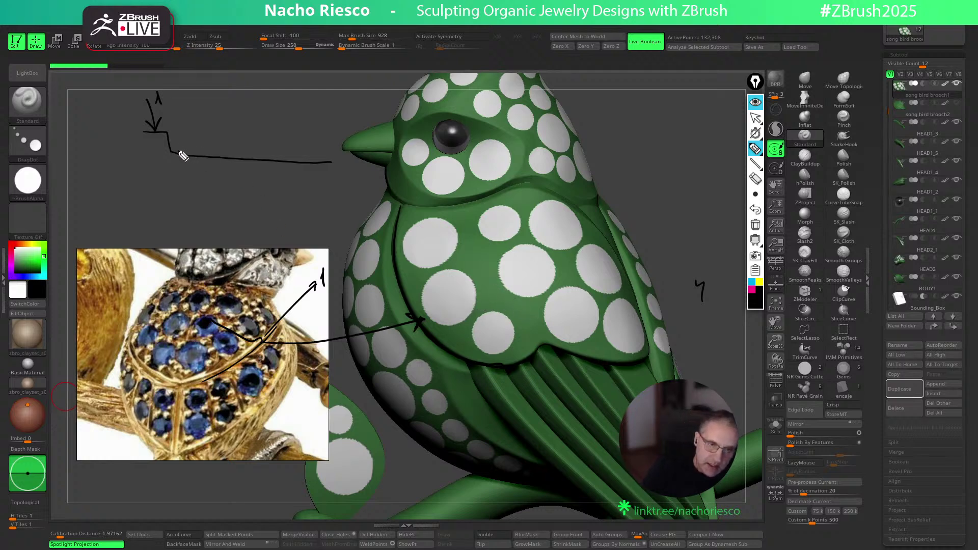
{"action": "mouse_move", "coordinate": [175, 154]}
{"action": "left_mouse_down"}
{"action": "mouse_move", "coordinate": [175, 133]}
{"action": "mouse_move", "coordinate": [197, 131]}
{"action": "mouse_move", "coordinate": [197, 157]}
{"action": "left_mouse_up"}
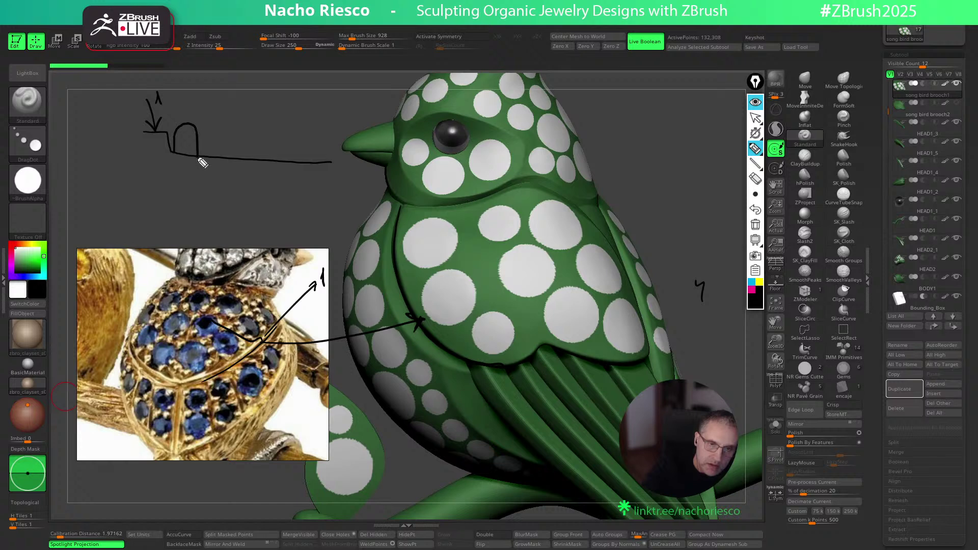
{"action": "mouse_move", "coordinate": [241, 350]}
{"action": "left_mouse_down"}
{"action": "mouse_move", "coordinate": [208, 364]}
{"action": "mouse_move", "coordinate": [227, 376]}
{"action": "left_mouse_up"}
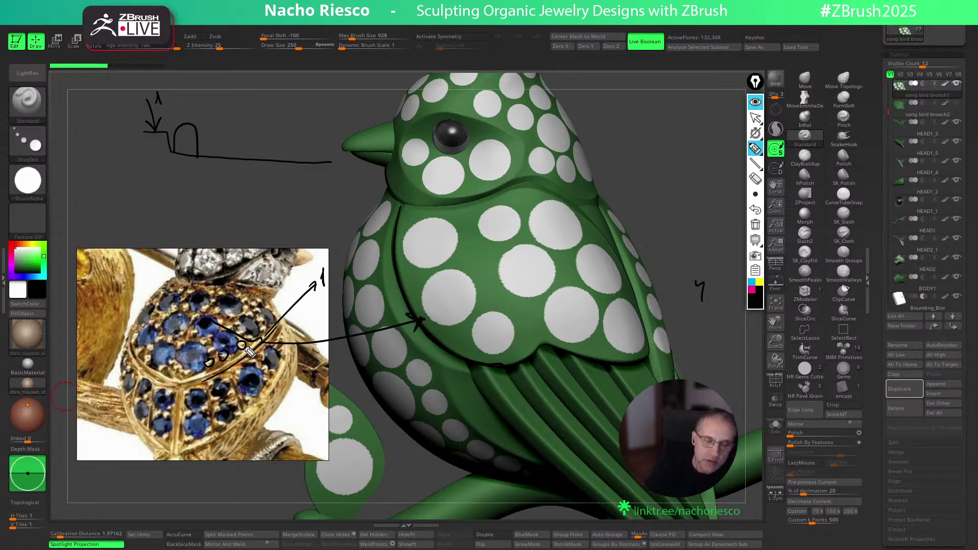
{"action": "mouse_move", "coordinate": [169, 200]}
{"action": "left_mouse_down"}
{"action": "mouse_move", "coordinate": [163, 207]}
{"action": "mouse_move", "coordinate": [206, 184]}
{"action": "mouse_move", "coordinate": [218, 197]}
{"action": "left_mouse_up"}
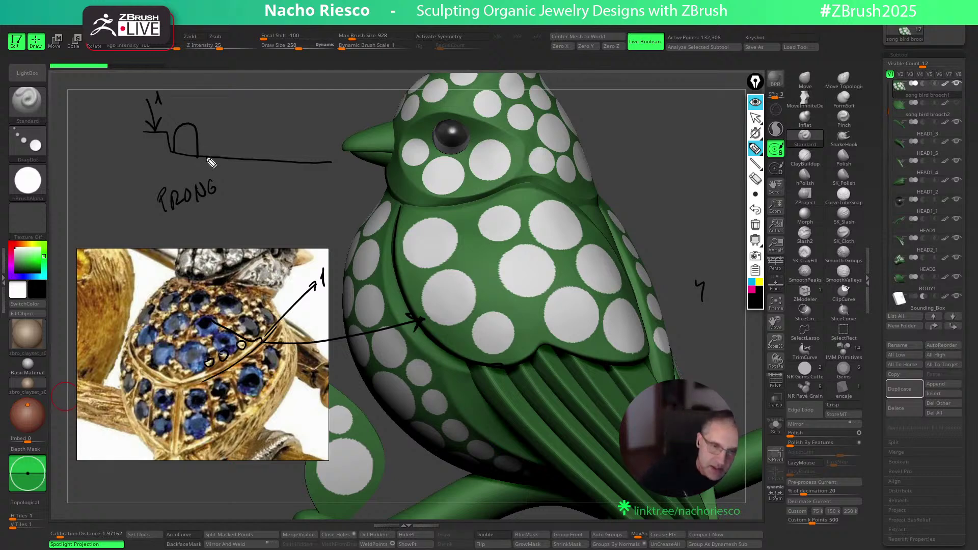
Complete the profile sketch with a stone held between two prongs, and circle more prongs around the blue stones in the photo
{"action": "mouse_move", "coordinate": [200, 145]}
{"action": "left_mouse_down"}
{"action": "mouse_move", "coordinate": [214, 133]}
{"action": "mouse_move", "coordinate": [265, 133]}
{"action": "left_mouse_up"}
{"action": "mouse_move", "coordinate": [279, 168]}
{"action": "left_mouse_down"}
{"action": "mouse_move", "coordinate": [276, 148]}
{"action": "mouse_move", "coordinate": [294, 140]}
{"action": "mouse_move", "coordinate": [296, 163]}
{"action": "left_mouse_up"}
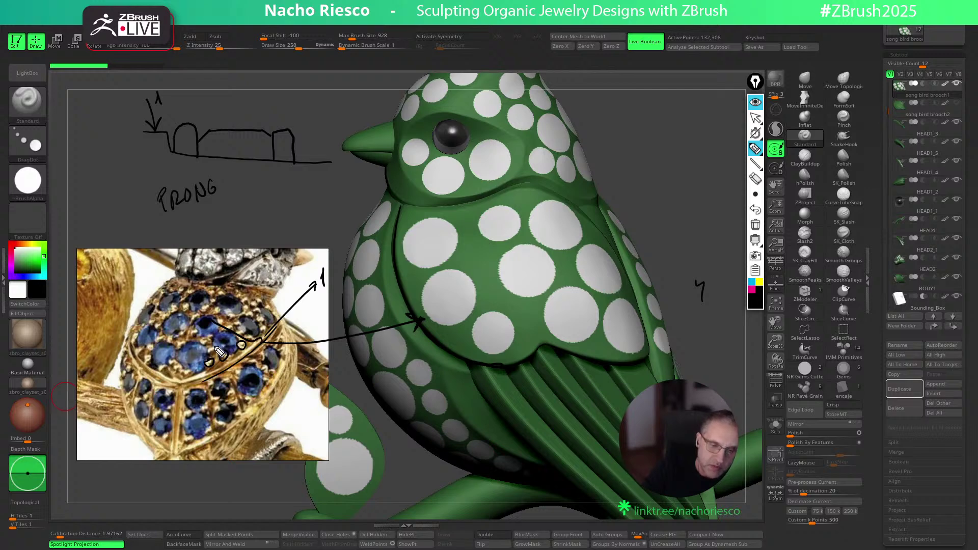
{"action": "mouse_move", "coordinate": [213, 349]}
{"action": "left_mouse_down"}
{"action": "mouse_move", "coordinate": [249, 315]}
{"action": "mouse_move", "coordinate": [271, 333]}
{"action": "mouse_move", "coordinate": [261, 333]}
{"action": "left_mouse_up"}
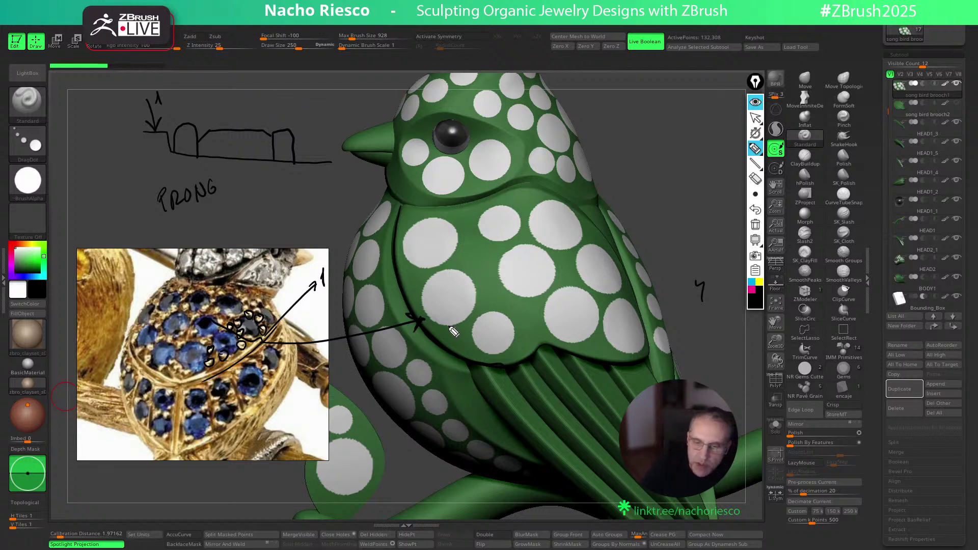
Set the annotation pen to cyan, dash a level line across the profile's ridge and prong tops, and draw a curved arrow across the wing
{"action": "left_click", "coordinate": [752, 282]}
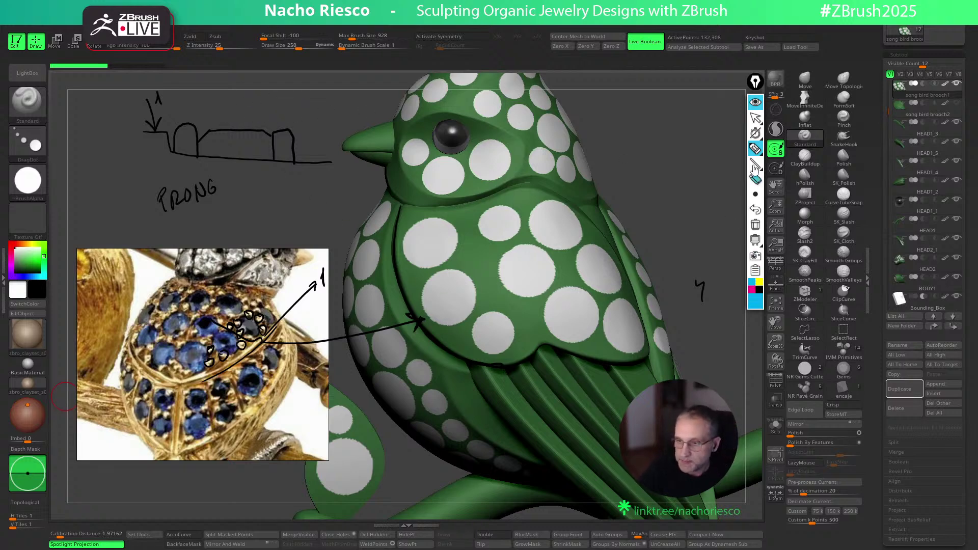
{"action": "left_click_drag", "start_coordinate": [144, 133], "coordinate": [301, 131]}
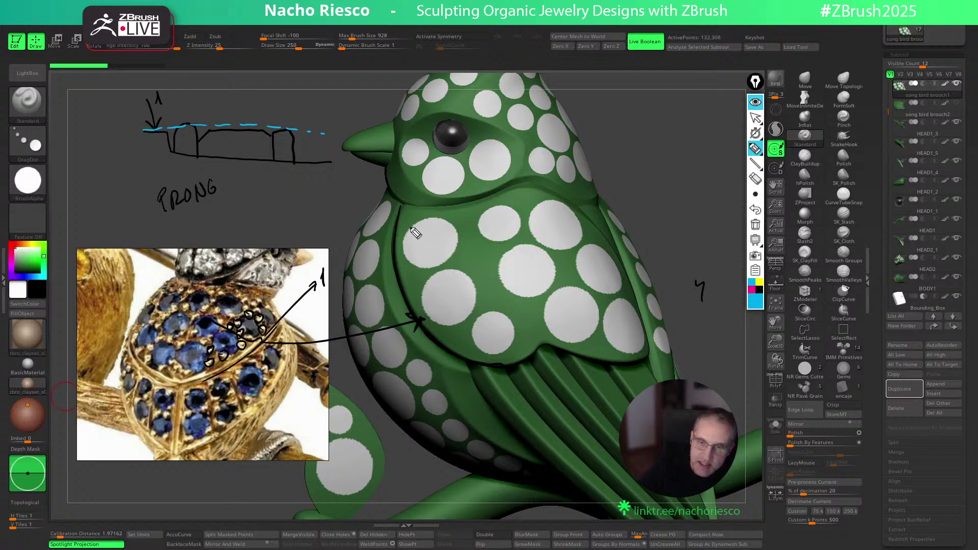
{"action": "left_click_drag", "start_coordinate": [419, 313], "coordinate": [604, 252]}
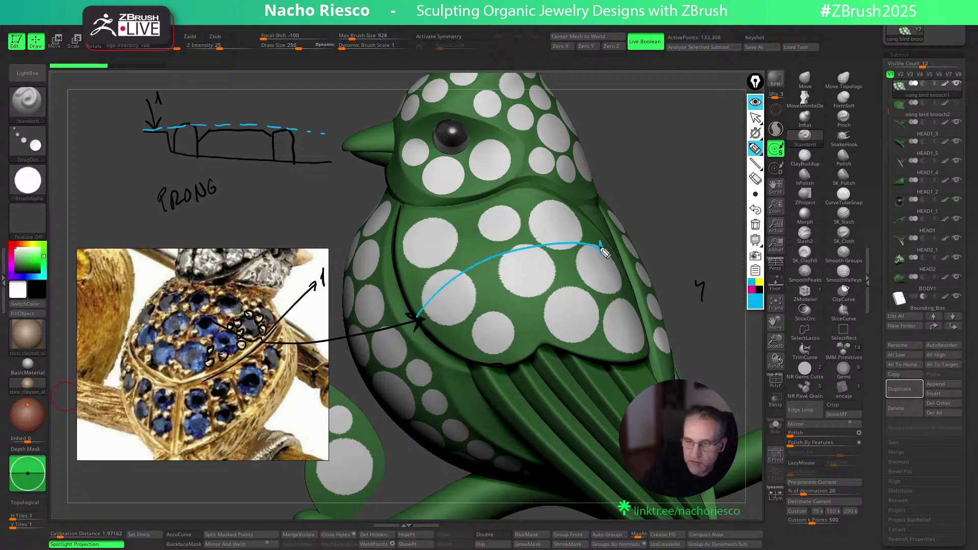
Set the annotation pen to a dark colour and outline front and rear stone sections on the wing, separated by a narrow band
{"action": "left_click", "coordinate": [760, 289]}
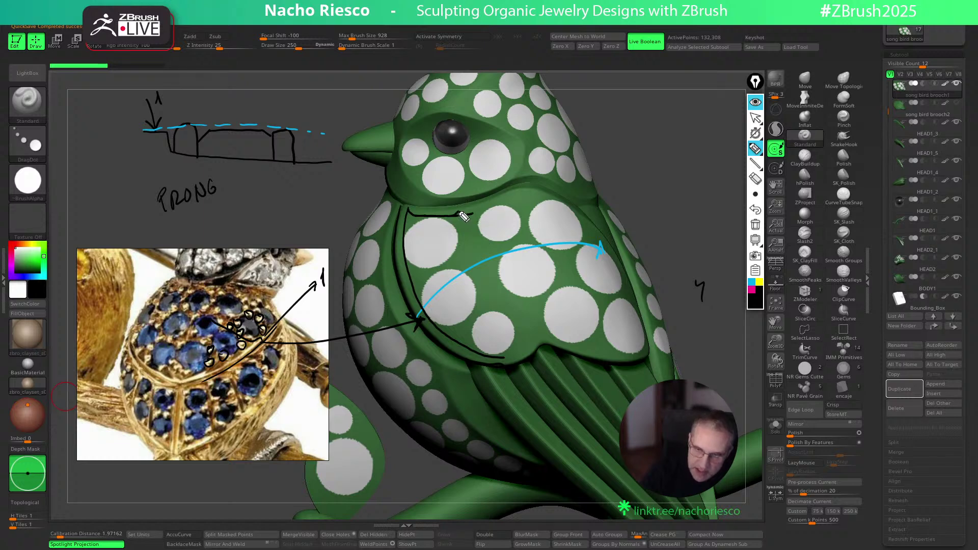
{"action": "left_click_drag", "start_coordinate": [481, 272], "coordinate": [523, 334]}
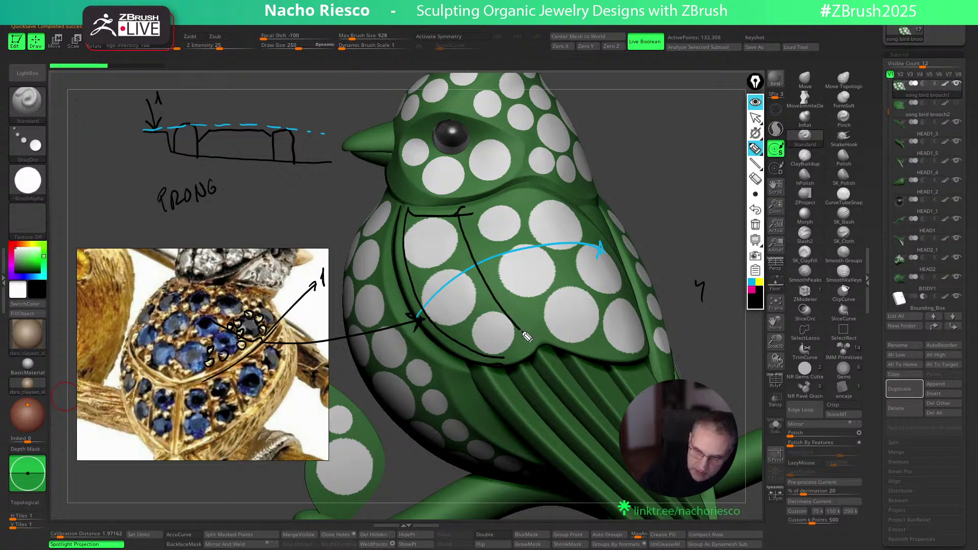
{"action": "left_click_drag", "start_coordinate": [498, 279], "coordinate": [542, 342]}
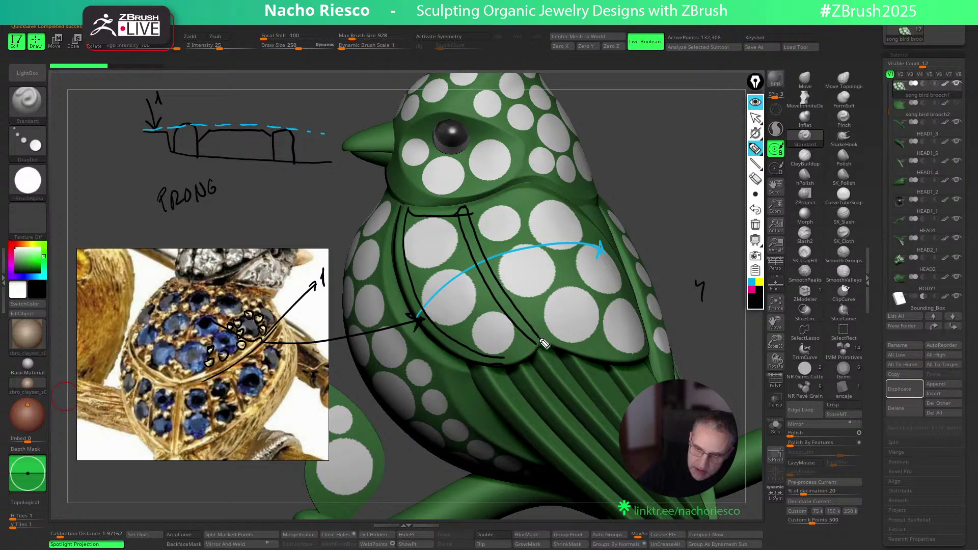
{"action": "left_click_drag", "start_coordinate": [479, 219], "coordinate": [524, 204]}
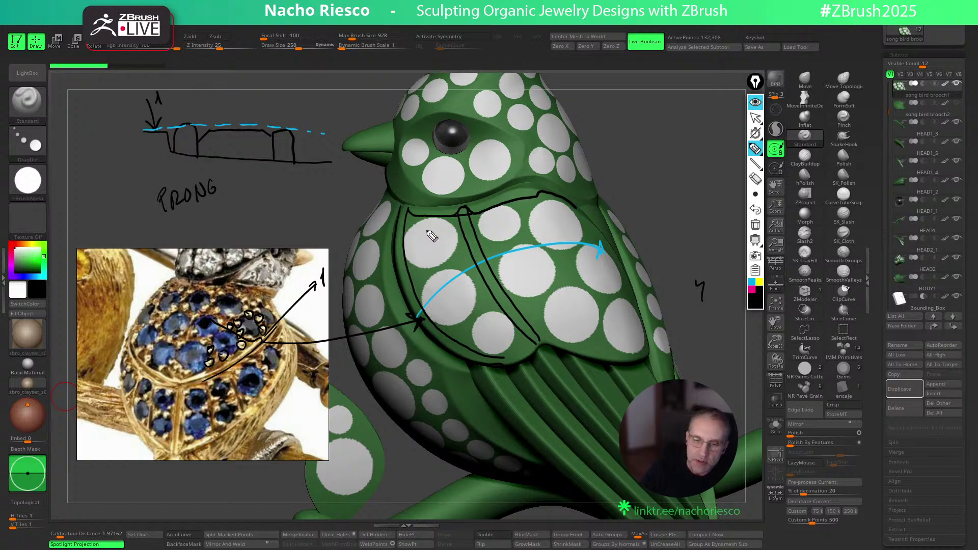
Hatch the front section of the wing cover to mark its recessed stone area
{"action": "left_click_drag", "start_coordinate": [439, 219], "coordinate": [445, 213]}
{"action": "left_click_drag", "start_coordinate": [411, 260], "coordinate": [448, 228]}
{"action": "left_click_drag", "start_coordinate": [415, 281], "coordinate": [459, 238]}
{"action": "left_click_drag", "start_coordinate": [428, 298], "coordinate": [474, 247]}
{"action": "left_click_drag", "start_coordinate": [441, 314], "coordinate": [474, 273]}
{"action": "mouse_move", "coordinate": [451, 328]}
{"action": "left_mouse_down"}
{"action": "mouse_move", "coordinate": [483, 286]}
{"action": "mouse_move", "coordinate": [470, 327]}
{"action": "mouse_move", "coordinate": [476, 352]}
{"action": "left_mouse_up"}
{"action": "left_click_drag", "start_coordinate": [510, 322], "coordinate": [492, 348]}
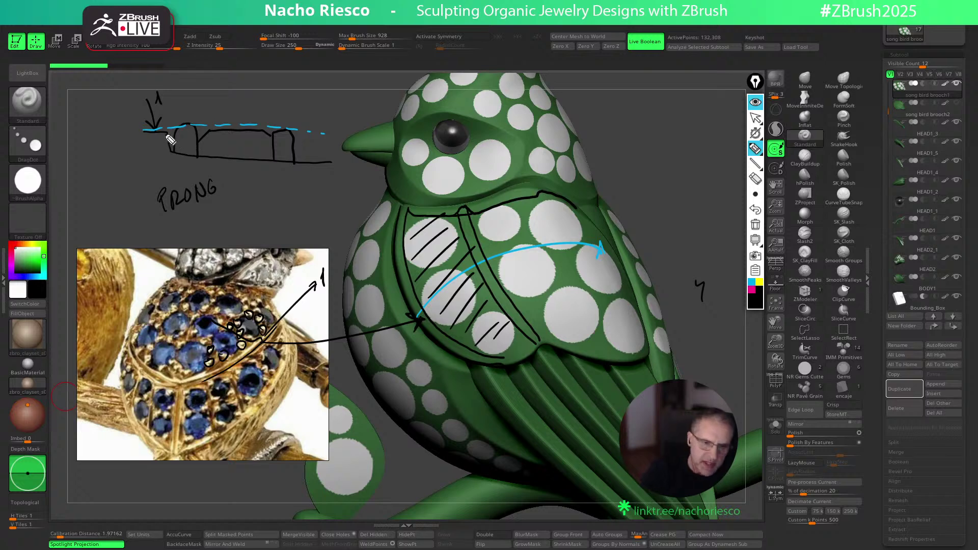
Add a final mark to the profile sketch, clear all annotations and return to sculpting mode
{"action": "mouse_move", "coordinate": [207, 158]}
{"action": "left_mouse_down"}
{"action": "mouse_move", "coordinate": [231, 162]}
{"action": "mouse_move", "coordinate": [162, 138]}
{"action": "mouse_move", "coordinate": [238, 168]}
{"action": "left_mouse_up"}
{"action": "left_click", "coordinate": [756, 225]}
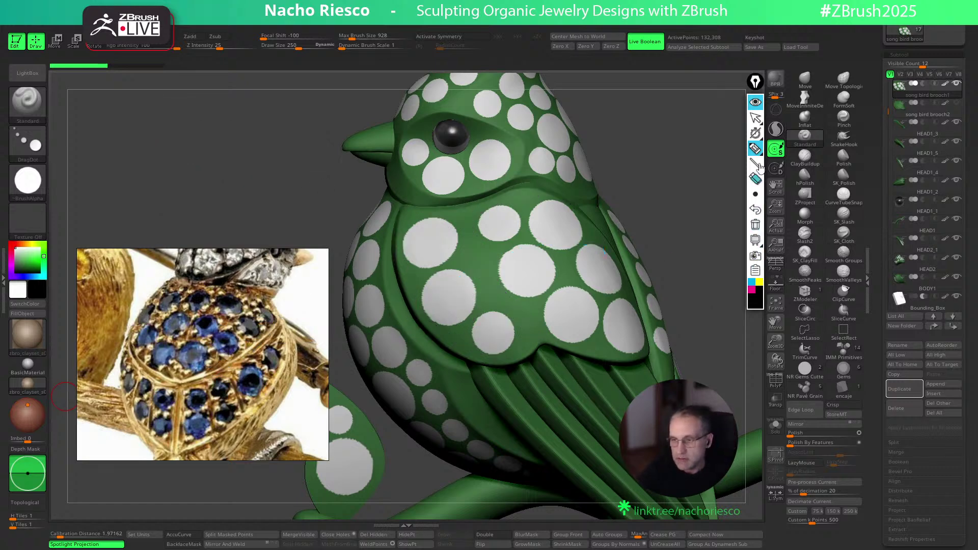
{"action": "left_click", "coordinate": [755, 118]}
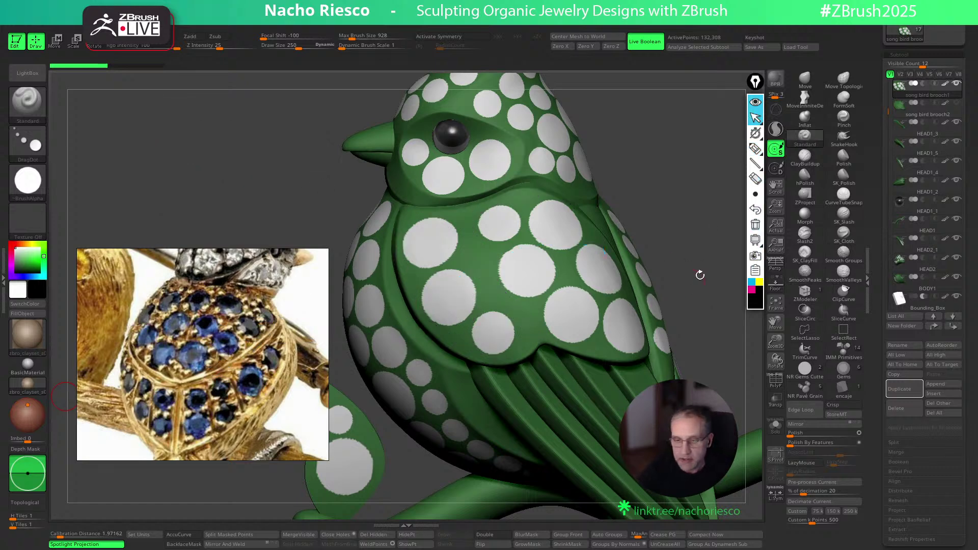
Set up the mask brush with Focal Shift -100, LazyMouse on and a Draw Size of about 163
{"action": "left_click_drag", "start_coordinate": [701, 249], "coordinate": [497, 270]}
{"action": "key", "text": "s"}
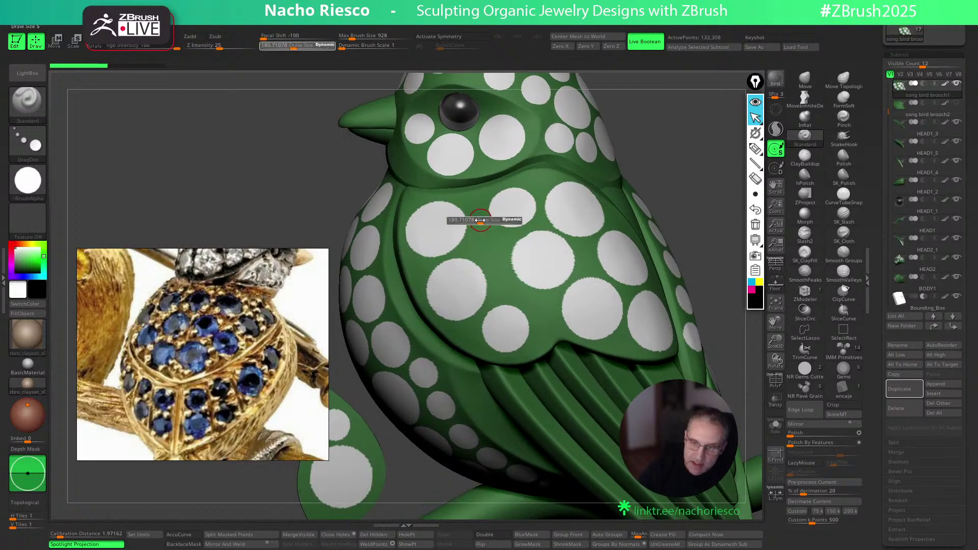
{"action": "left_click", "coordinate": [482, 222]}
{"action": "left_click", "coordinate": [29, 104], "text": "ctrl"}
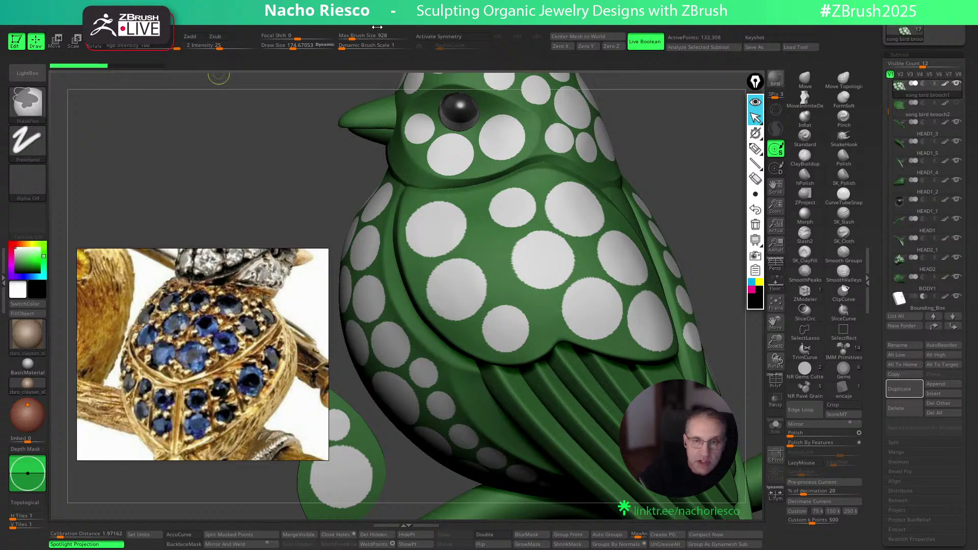
{"action": "left_click", "coordinate": [261, 37], "text": "ctrl"}
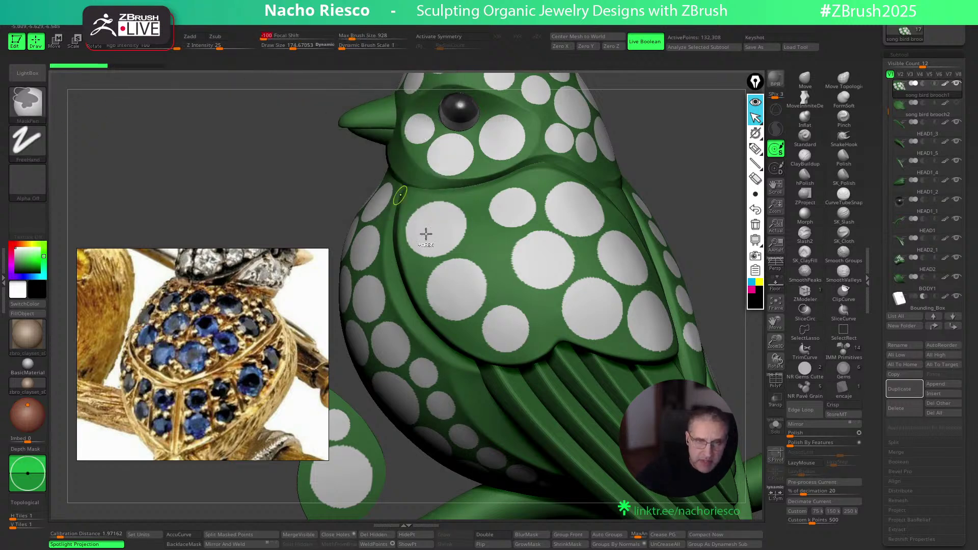
{"action": "left_click", "coordinate": [808, 463]}
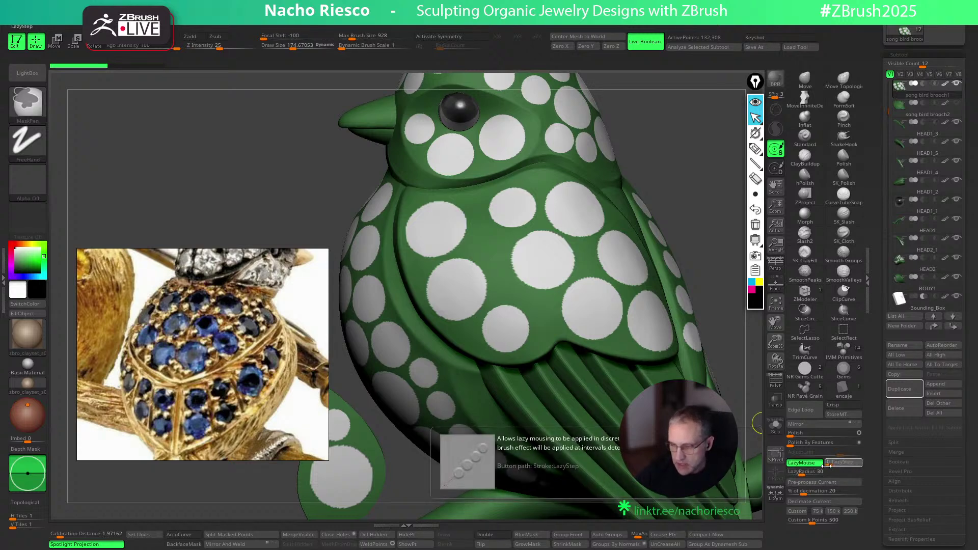
{"action": "key", "text": "s"}
{"action": "left_click", "coordinate": [491, 235]}
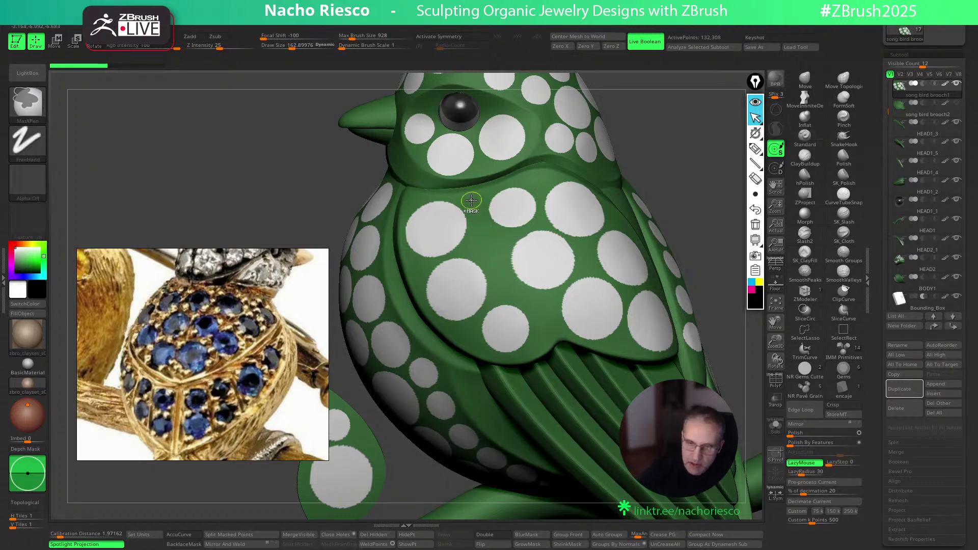
Try masking a single dividing band down the wing cover, with the Draw Size reduced to about 146 for a second attempt
{"action": "mouse_move", "coordinate": [469, 195]}
{"action": "left_mouse_down"}
{"action": "mouse_move", "coordinate": [516, 293]}
{"action": "mouse_move", "coordinate": [564, 343]}
{"action": "left_mouse_up"}
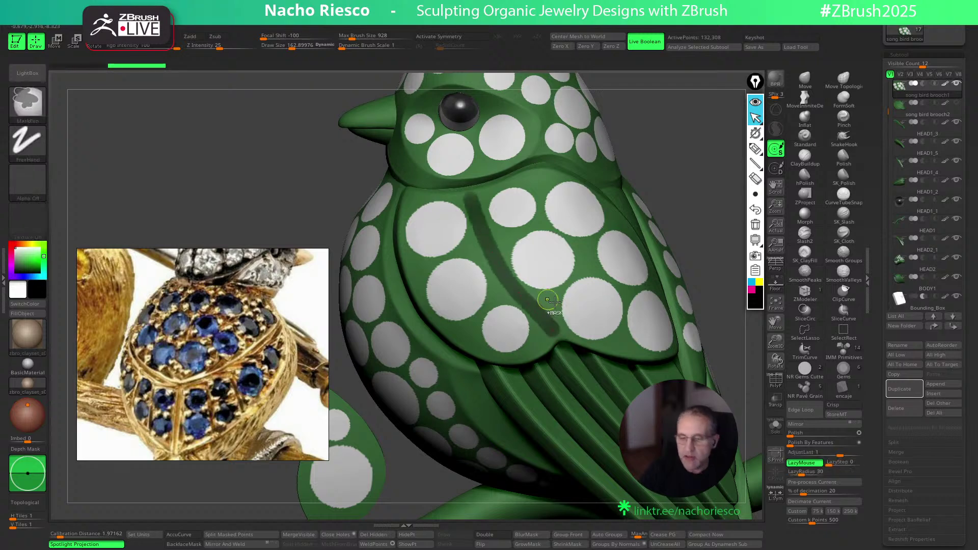
{"action": "key", "text": "ctrl+z"}
{"action": "key", "text": "s"}
{"action": "left_click", "coordinate": [552, 289]}
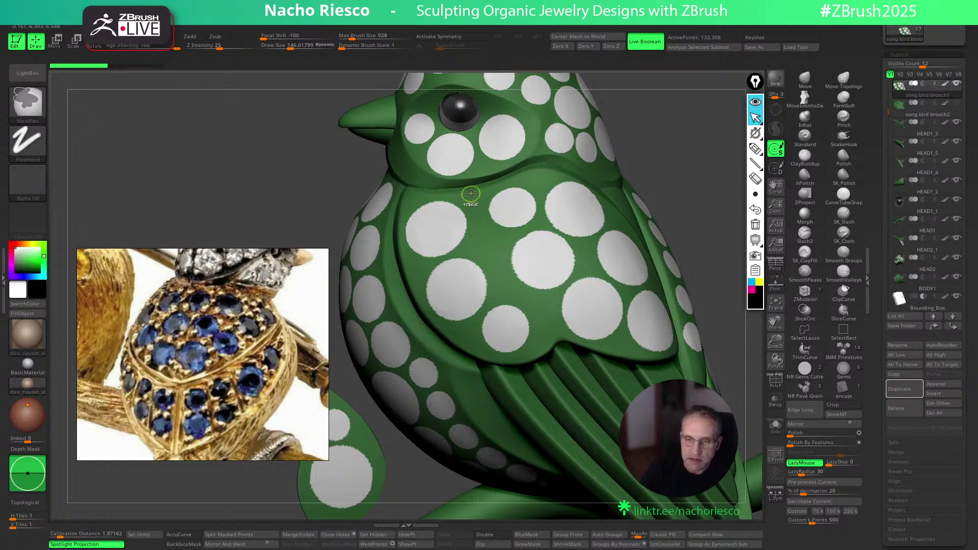
{"action": "mouse_move", "coordinate": [479, 220]}
{"action": "left_mouse_down", "text": "ctrl"}
{"action": "mouse_move", "coordinate": [515, 287]}
{"action": "mouse_move", "coordinate": [567, 344]}
{"action": "left_mouse_up", "text": "ctrl"}
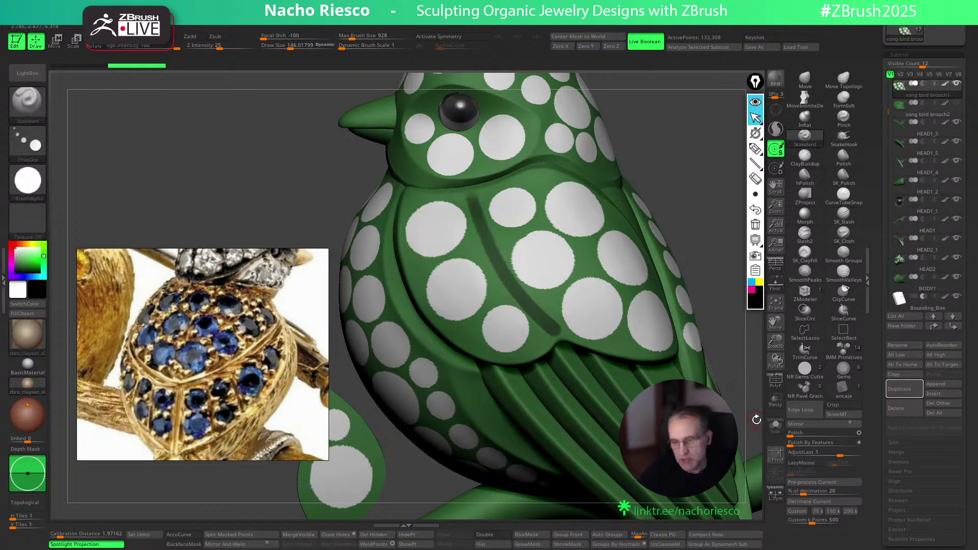
{"action": "key", "text": "ctrl+z"}
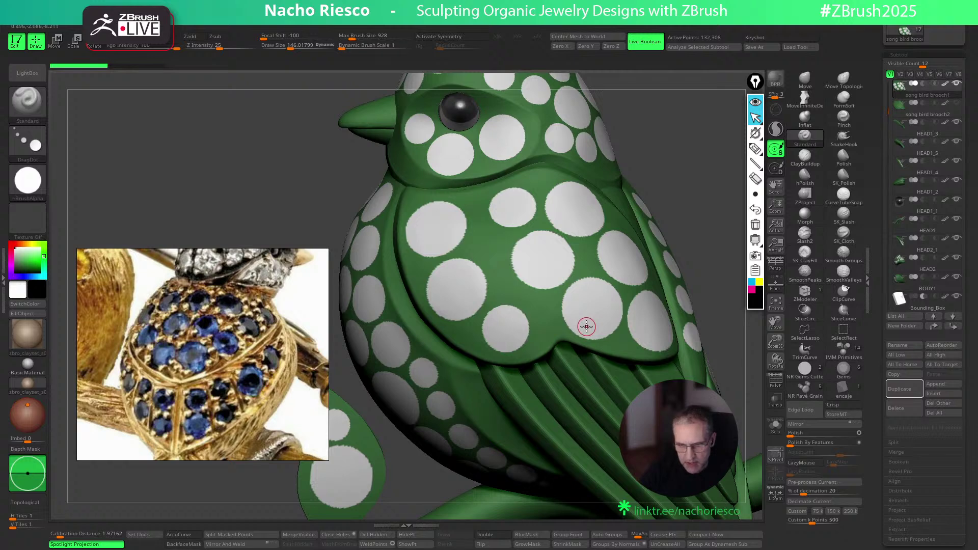
Mask the dividing band down the wing once more, invert the mask and back, and undo the stroke
{"action": "key", "text": "ctrl"}
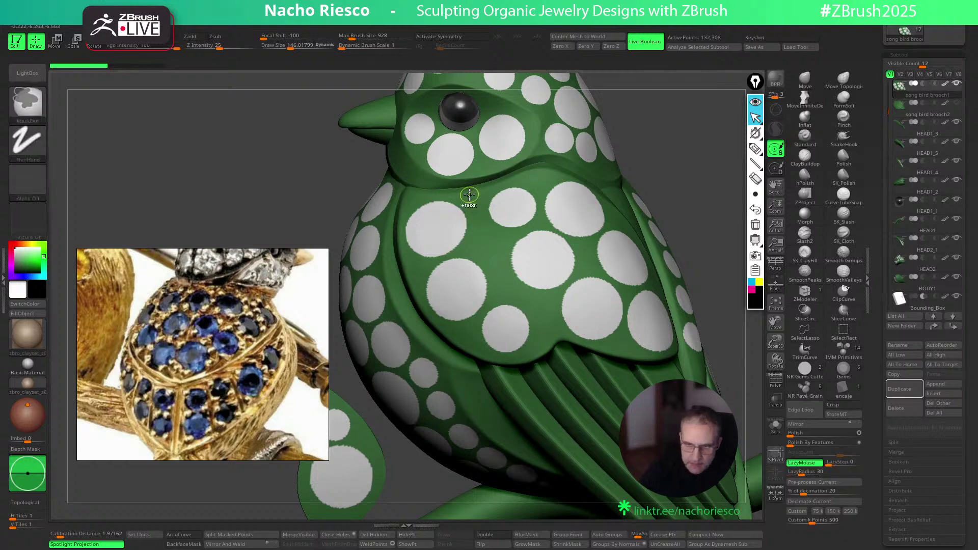
{"action": "mouse_move", "coordinate": [471, 201]}
{"action": "left_mouse_down", "text": "ctrl"}
{"action": "mouse_move", "coordinate": [510, 280]}
{"action": "mouse_move", "coordinate": [556, 335]}
{"action": "left_mouse_up", "text": "ctrl"}
{"action": "left_click", "coordinate": [683, 199], "text": "ctrl"}
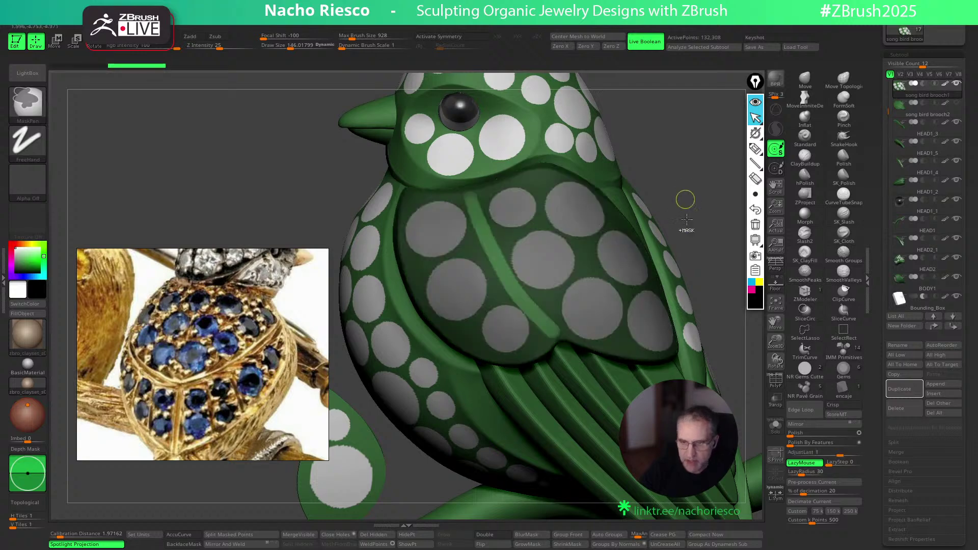
{"action": "left_click", "coordinate": [698, 267], "text": "ctrl"}
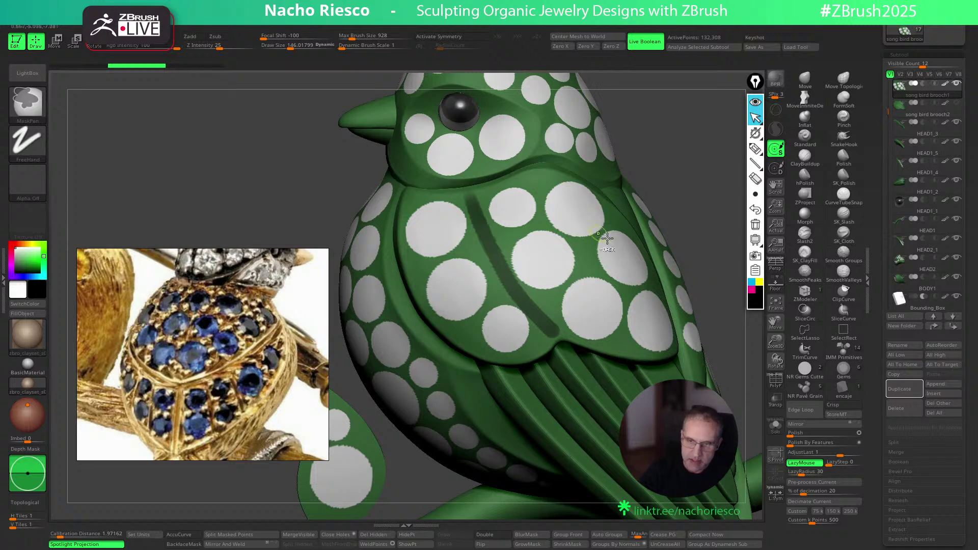
{"action": "key", "text": "ctrl+z"}
Set the Draw Size to about 125 and mask two parallel lines down the wing cover between the front and rear stones
{"action": "key", "text": "s"}
{"action": "left_click_drag", "start_coordinate": [696, 225], "coordinate": [694, 226]}
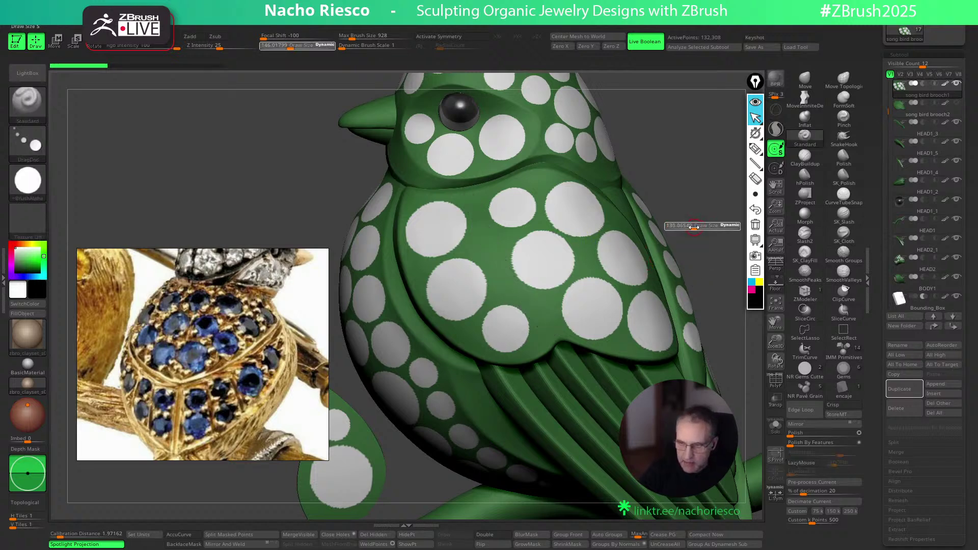
{"action": "mouse_move", "coordinate": [458, 199]}
{"action": "left_mouse_down", "text": "ctrl"}
{"action": "mouse_move", "coordinate": [489, 278]}
{"action": "mouse_move", "coordinate": [546, 343]}
{"action": "left_mouse_up", "text": "ctrl"}
{"action": "mouse_move", "coordinate": [489, 216]}
{"action": "left_mouse_down", "text": "ctrl"}
{"action": "mouse_move", "coordinate": [543, 312]}
{"action": "mouse_move", "coordinate": [570, 337]}
{"action": "left_mouse_up", "text": "ctrl"}
Isolate the wing cover and mask a line along the upper edge of the stone sections
{"action": "left_click", "coordinate": [775, 426]}
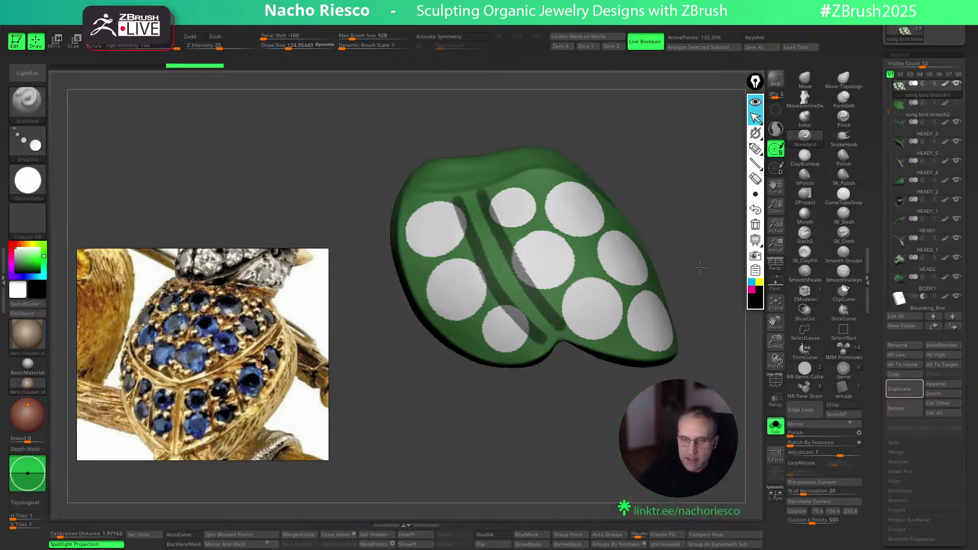
{"action": "left_click_drag", "start_coordinate": [703, 263], "coordinate": [677, 275]}
{"action": "left_click_drag", "start_coordinate": [447, 246], "coordinate": [506, 230], "text": "ctrl"}
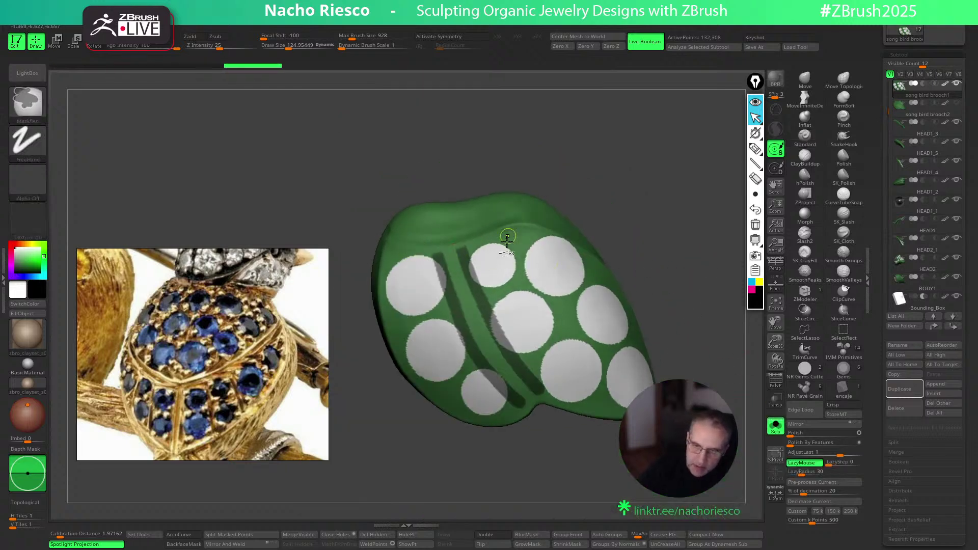
{"action": "left_click_drag", "start_coordinate": [615, 220], "coordinate": [612, 215]}
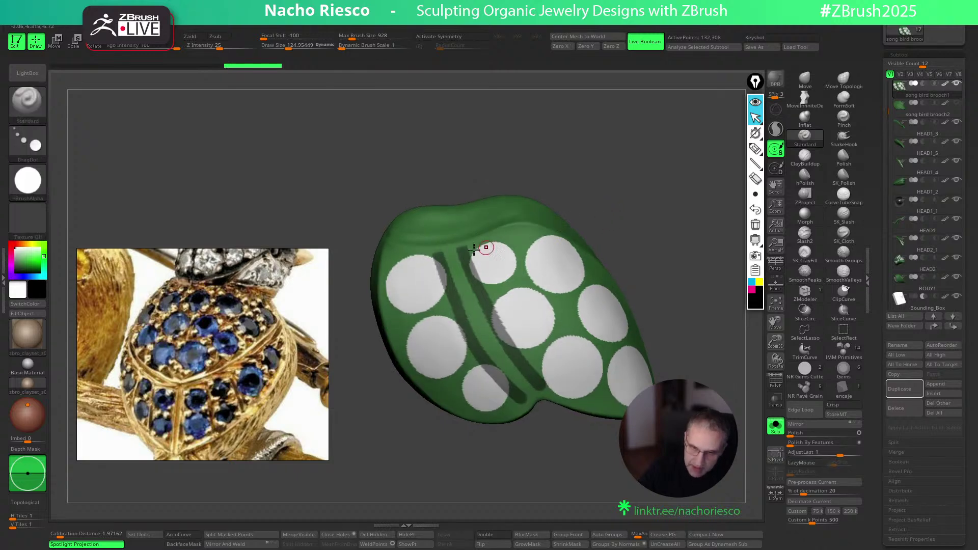
{"action": "key", "text": "ctrl"}
{"action": "left_click_drag", "start_coordinate": [416, 247], "coordinate": [563, 243], "text": "ctrl"}
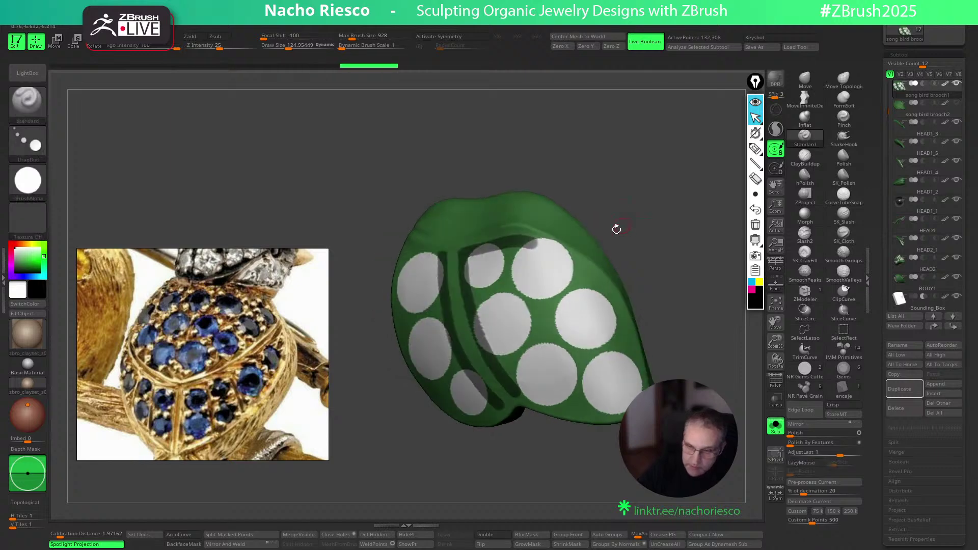
Undo the last mask stroke and mask border lines along the upper, outer and lower edges of the rear stone section
{"action": "left_click_drag", "start_coordinate": [620, 223], "coordinate": [576, 198]}
{"action": "key", "text": "ctrl+z"}
{"action": "mouse_move", "coordinate": [459, 254]}
{"action": "left_mouse_down", "text": "ctrl"}
{"action": "mouse_move", "coordinate": [553, 240]}
{"action": "mouse_move", "coordinate": [608, 284]}
{"action": "left_mouse_up", "text": "ctrl"}
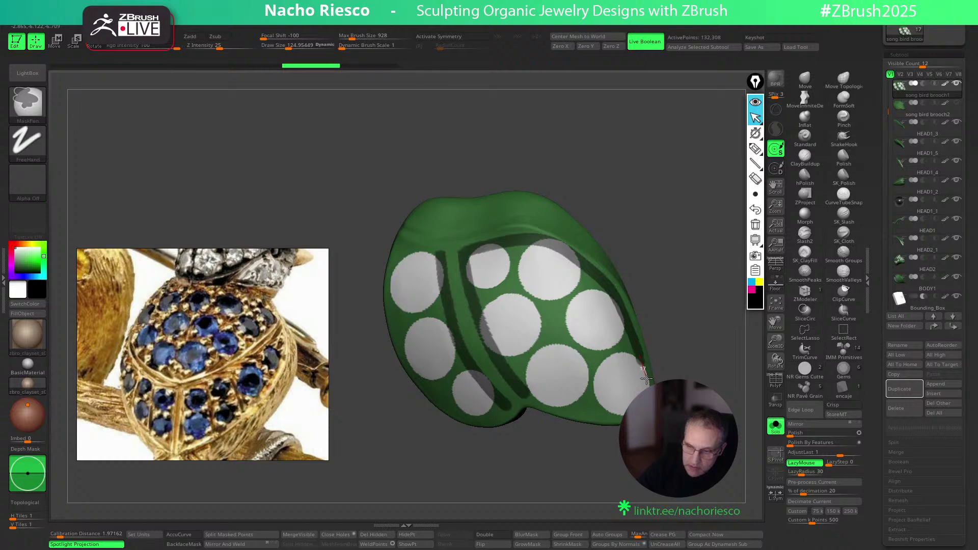
{"action": "left_click_drag", "start_coordinate": [697, 333], "coordinate": [702, 315]}
{"action": "mouse_move", "coordinate": [520, 375]}
{"action": "left_mouse_down", "text": "ctrl"}
{"action": "mouse_move", "coordinate": [627, 405]}
{"action": "mouse_move", "coordinate": [693, 323]}
{"action": "left_mouse_up", "text": "ctrl"}
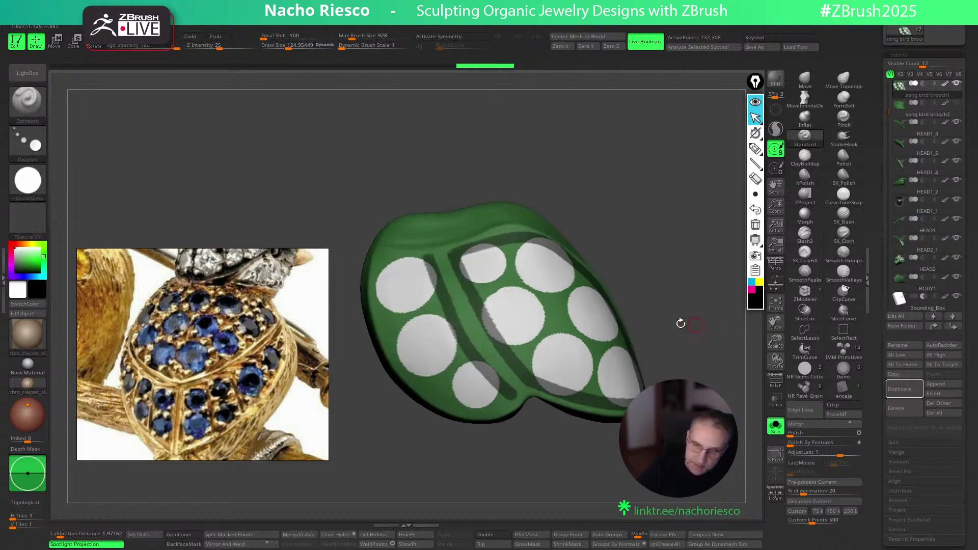
Mask a border line along the outer and top edges of the front stone section to close its outline
{"action": "left_click_drag", "start_coordinate": [509, 183], "coordinate": [502, 191]}
{"action": "mouse_move", "coordinate": [380, 249]}
{"action": "left_mouse_down", "text": "ctrl"}
{"action": "mouse_move", "coordinate": [395, 338]}
{"action": "mouse_move", "coordinate": [434, 388]}
{"action": "mouse_move", "coordinate": [492, 408]}
{"action": "mouse_move", "coordinate": [529, 401]}
{"action": "left_mouse_up", "text": "ctrl"}
{"action": "left_click_drag", "start_coordinate": [535, 460], "coordinate": [513, 456]}
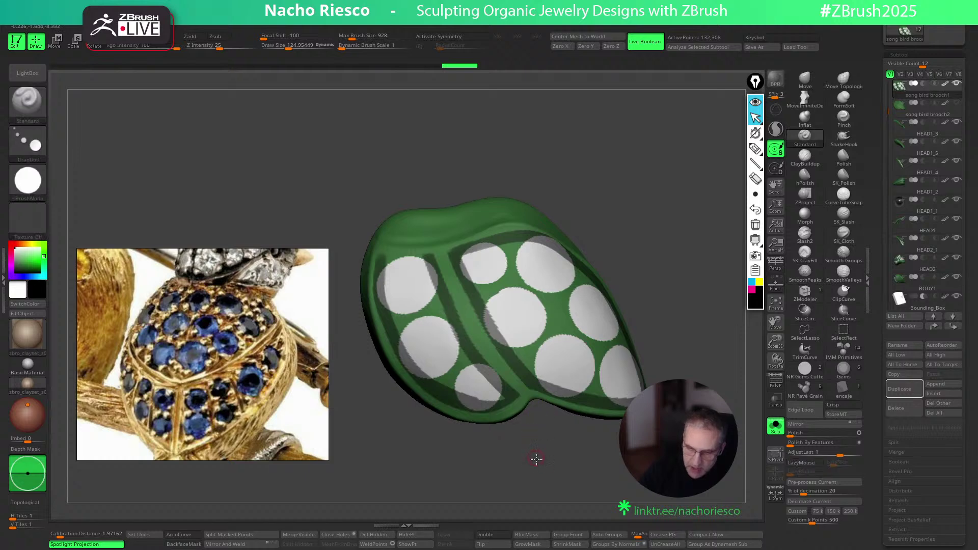
{"action": "left_click_drag", "start_coordinate": [533, 458], "coordinate": [535, 451]}
{"action": "left_click_drag", "start_coordinate": [384, 256], "coordinate": [397, 257], "text": "ctrl"}
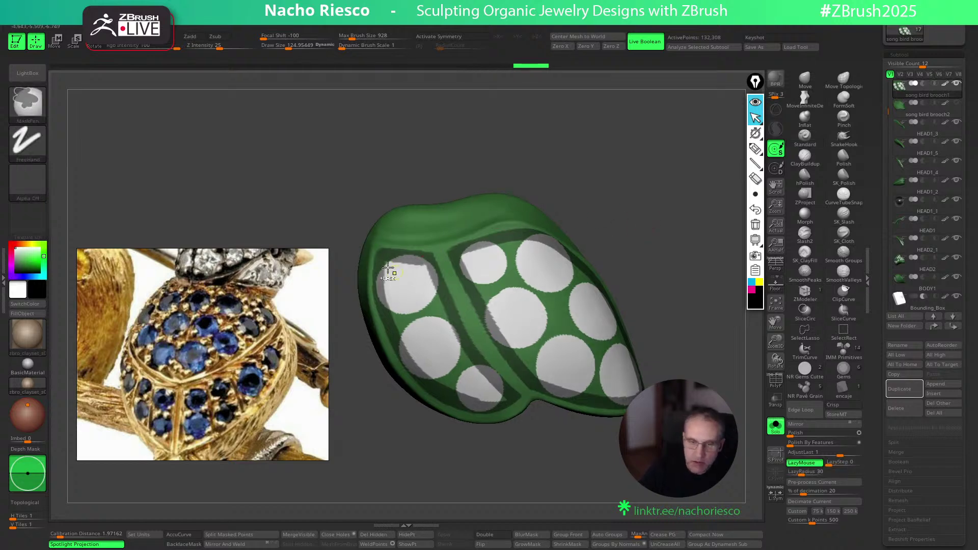
Set the Draw Size to about 151.5 and fill the whole front stone section with mask
{"action": "mouse_move", "coordinate": [394, 310]}
{"action": "left_mouse_down", "text": "ctrl"}
{"action": "mouse_move", "coordinate": [437, 374]}
{"action": "mouse_move", "coordinate": [417, 359]}
{"action": "left_mouse_up", "text": "ctrl"}
{"action": "key", "text": "s"}
{"action": "mouse_move", "coordinate": [400, 282]}
{"action": "left_mouse_down"}
{"action": "mouse_move", "coordinate": [441, 377]}
{"action": "mouse_move", "coordinate": [386, 253]}
{"action": "mouse_move", "coordinate": [407, 270]}
{"action": "left_mouse_up"}
{"action": "key", "text": "s"}
{"action": "left_click_drag", "start_coordinate": [400, 268], "coordinate": [434, 343], "text": "ctrl"}
{"action": "mouse_move", "coordinate": [422, 280]}
{"action": "left_mouse_down", "text": "ctrl"}
{"action": "mouse_move", "coordinate": [470, 388]}
{"action": "mouse_move", "coordinate": [406, 252]}
{"action": "left_mouse_up", "text": "ctrl"}
{"action": "mouse_move", "coordinate": [437, 294]}
{"action": "left_mouse_down", "text": "ctrl"}
{"action": "mouse_move", "coordinate": [461, 387]}
{"action": "mouse_move", "coordinate": [476, 395]}
{"action": "mouse_move", "coordinate": [423, 351]}
{"action": "mouse_move", "coordinate": [445, 322]}
{"action": "mouse_move", "coordinate": [481, 393]}
{"action": "mouse_move", "coordinate": [442, 377]}
{"action": "left_mouse_up", "text": "ctrl"}
{"action": "left_click_drag", "start_coordinate": [512, 395], "coordinate": [472, 369], "text": "ctrl"}
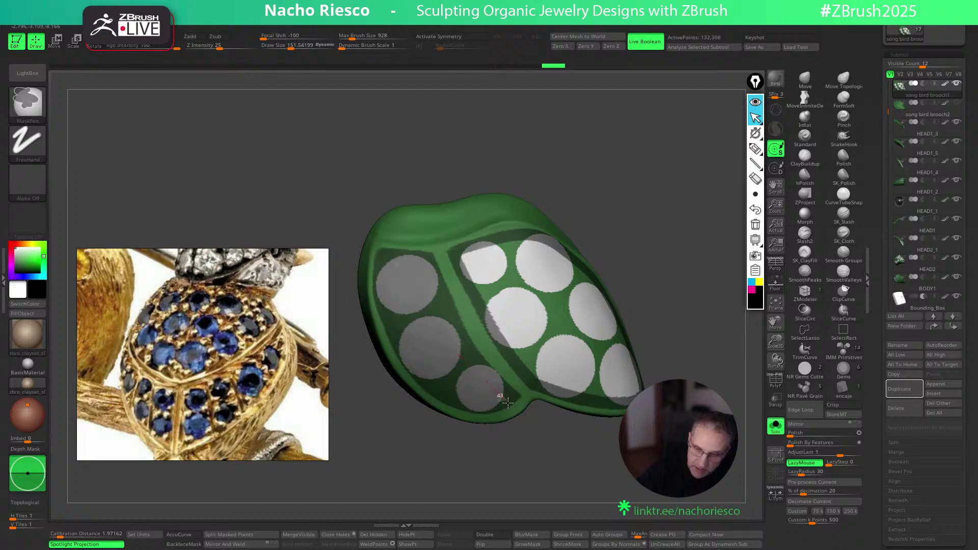
{"action": "left_click_drag", "start_coordinate": [512, 407], "coordinate": [544, 459], "text": "ctrl"}
Fill the whole rear stone section with mask, raising the Draw Size to about 168.7
{"action": "mouse_move", "coordinate": [468, 258]}
{"action": "left_mouse_down", "text": "ctrl"}
{"action": "mouse_move", "coordinate": [527, 362]}
{"action": "mouse_move", "coordinate": [597, 392]}
{"action": "mouse_move", "coordinate": [633, 389]}
{"action": "left_mouse_up", "text": "ctrl"}
{"action": "right_click_drag", "start_coordinate": [570, 305], "coordinate": [548, 313]}
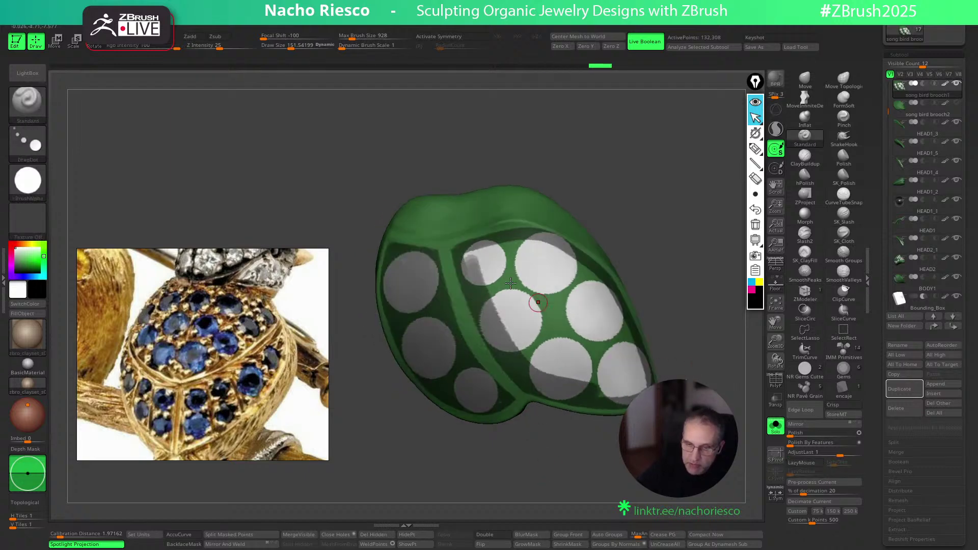
{"action": "mouse_move", "coordinate": [462, 260]}
{"action": "left_mouse_down", "text": "ctrl"}
{"action": "mouse_move", "coordinate": [530, 246]}
{"action": "mouse_move", "coordinate": [576, 264]}
{"action": "mouse_move", "coordinate": [623, 317]}
{"action": "mouse_move", "coordinate": [642, 371]}
{"action": "mouse_move", "coordinate": [637, 387]}
{"action": "mouse_move", "coordinate": [650, 380]}
{"action": "mouse_move", "coordinate": [635, 380]}
{"action": "left_mouse_up", "text": "ctrl"}
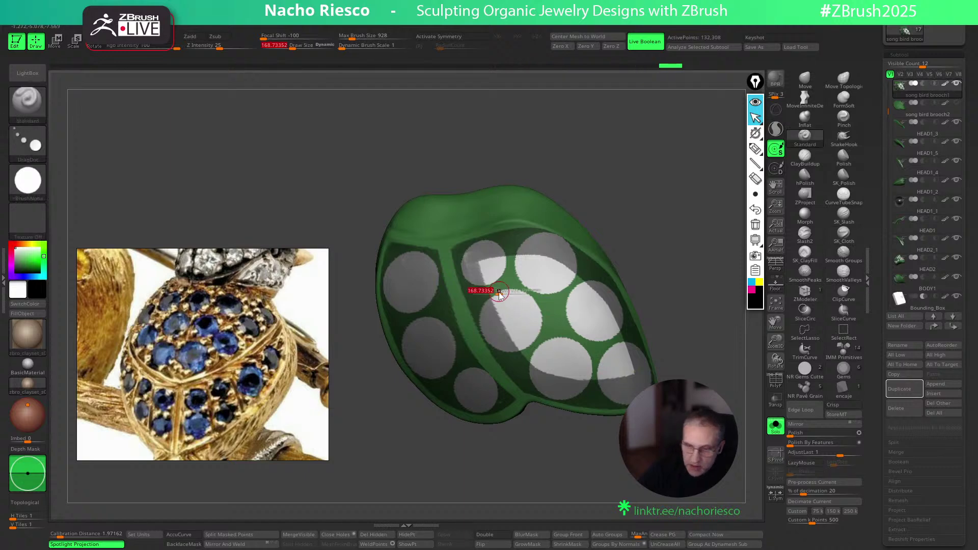
{"action": "mouse_move", "coordinate": [472, 258]}
{"action": "left_mouse_down", "text": "ctrl"}
{"action": "mouse_move", "coordinate": [512, 339]}
{"action": "mouse_move", "coordinate": [582, 375]}
{"action": "mouse_move", "coordinate": [648, 368]}
{"action": "mouse_move", "coordinate": [569, 271]}
{"action": "mouse_move", "coordinate": [494, 251]}
{"action": "mouse_move", "coordinate": [514, 322]}
{"action": "mouse_move", "coordinate": [606, 368]}
{"action": "mouse_move", "coordinate": [567, 301]}
{"action": "mouse_move", "coordinate": [511, 296]}
{"action": "mouse_move", "coordinate": [598, 363]}
{"action": "mouse_move", "coordinate": [507, 270]}
{"action": "mouse_move", "coordinate": [586, 346]}
{"action": "mouse_move", "coordinate": [567, 316]}
{"action": "left_mouse_up", "text": "ctrl"}
{"action": "left_click_drag", "start_coordinate": [525, 260], "coordinate": [615, 357], "text": "ctrl"}
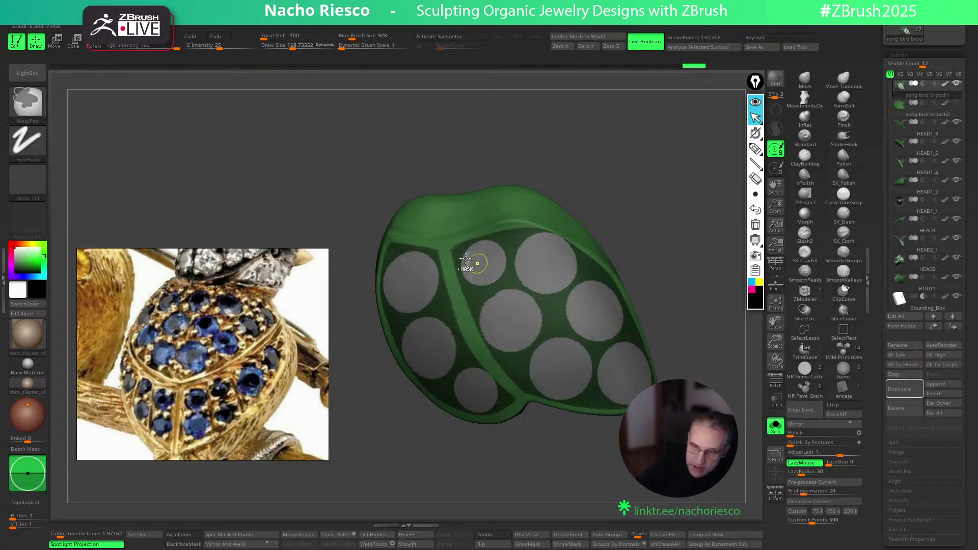
Measure across the unmasked dividing band between the two stone sections with a transpose line
{"action": "mouse_move", "coordinate": [670, 245]}
{"action": "left_mouse_down"}
{"action": "mouse_move", "coordinate": [685, 262]}
{"action": "mouse_move", "coordinate": [682, 193]}
{"action": "left_mouse_up"}
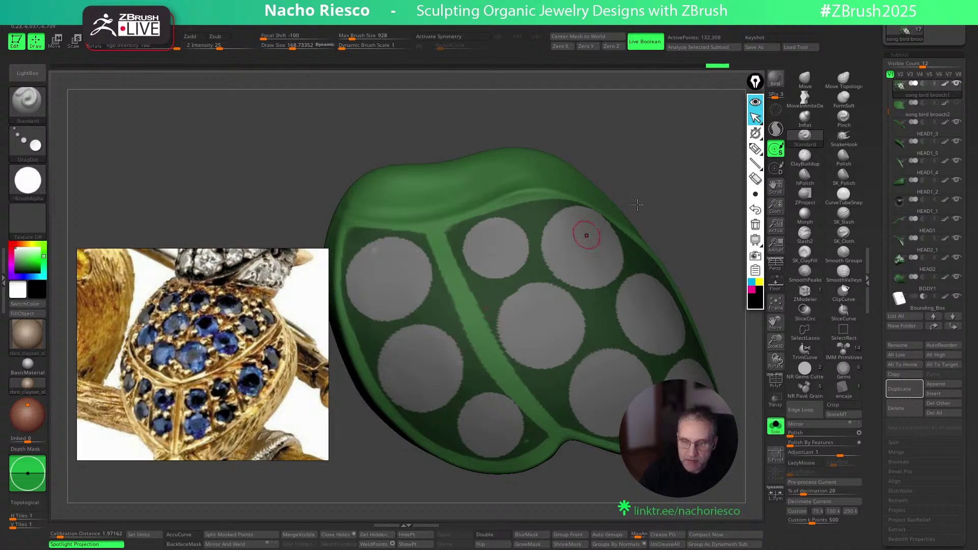
{"action": "right_click_drag", "start_coordinate": [596, 226], "coordinate": [622, 286], "text": "ctrl"}
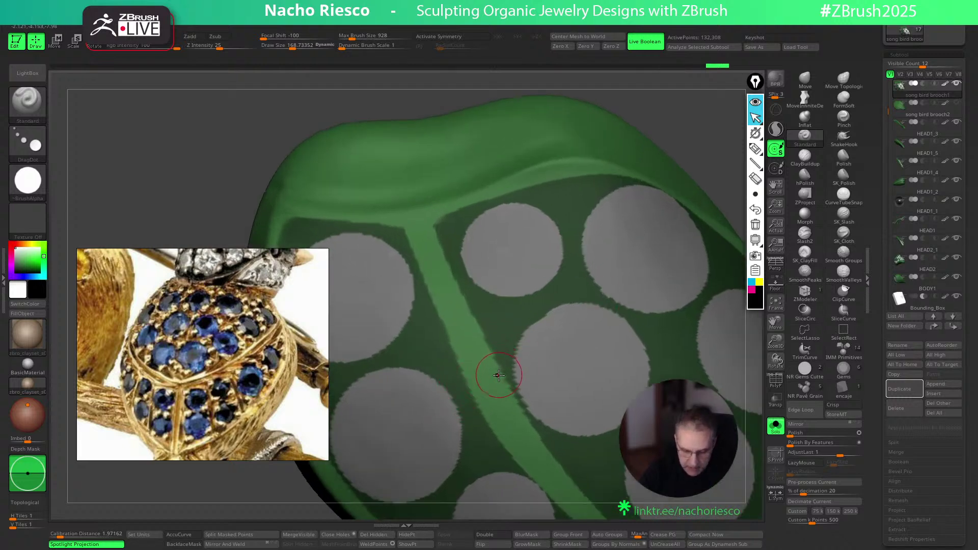
{"action": "key", "text": "w"}
{"action": "left_click_drag", "start_coordinate": [506, 381], "coordinate": [507, 380]}
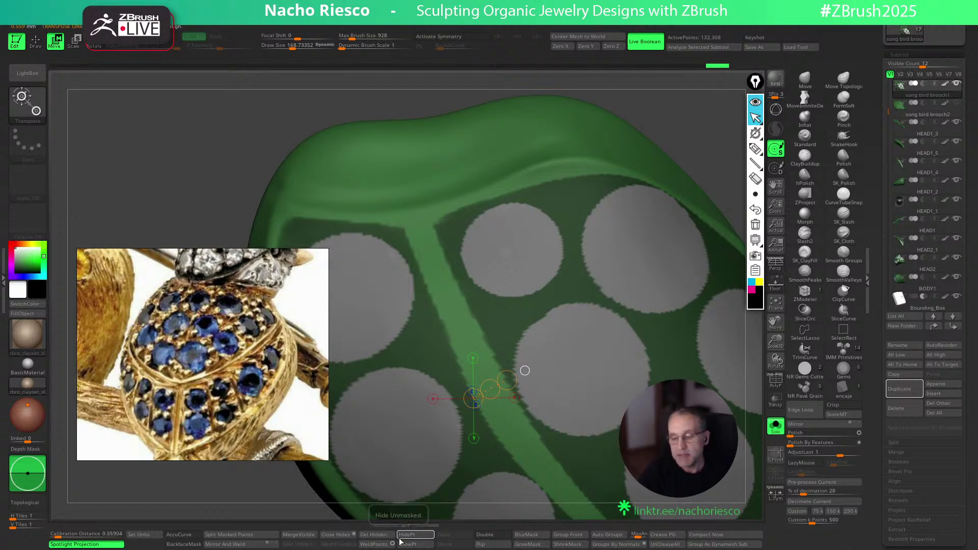
{"action": "mouse_move", "coordinate": [689, 219]}
{"action": "right_mouse_down", "text": "ctrl"}
{"action": "mouse_move", "coordinate": [699, 188]}
{"action": "mouse_move", "coordinate": [661, 125]}
{"action": "right_mouse_up", "text": "ctrl"}
Set the Draw Size to about 135 and trim the mask along the lower part of the dividing band
{"action": "key", "text": "q"}
{"action": "key", "text": "s"}
{"action": "left_click_drag", "start_coordinate": [494, 409], "coordinate": [492, 408]}
{"action": "left_click_drag", "start_coordinate": [467, 367], "coordinate": [517, 425], "text": "ctrl"}
{"action": "key", "text": "ctrl+z"}
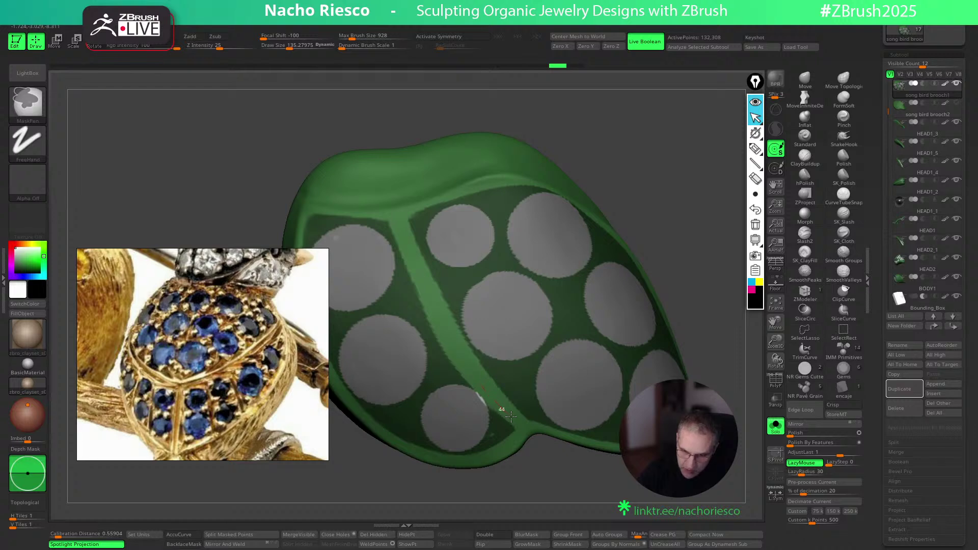
{"action": "left_click_drag", "start_coordinate": [526, 429], "coordinate": [529, 432], "text": "ctrl"}
{"action": "mouse_move", "coordinate": [550, 469]}
{"action": "left_mouse_down"}
{"action": "mouse_move", "coordinate": [561, 487]}
{"action": "mouse_move", "coordinate": [556, 467]}
{"action": "left_mouse_up"}
Set the Draw Size to about 120 and clean up the mask around the band's lower end and the rear section's lower edge
{"action": "key", "text": "s"}
{"action": "key", "text": "ctrl"}
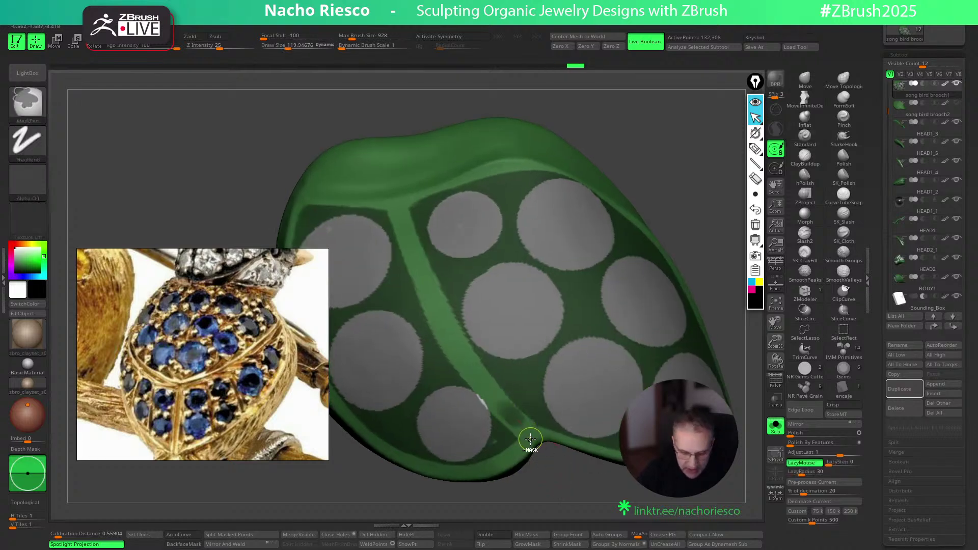
{"action": "mouse_move", "coordinate": [515, 423]}
{"action": "left_mouse_down", "text": "ctrl"}
{"action": "mouse_move", "coordinate": [530, 426]}
{"action": "mouse_move", "coordinate": [517, 395]}
{"action": "left_mouse_up", "text": "ctrl"}
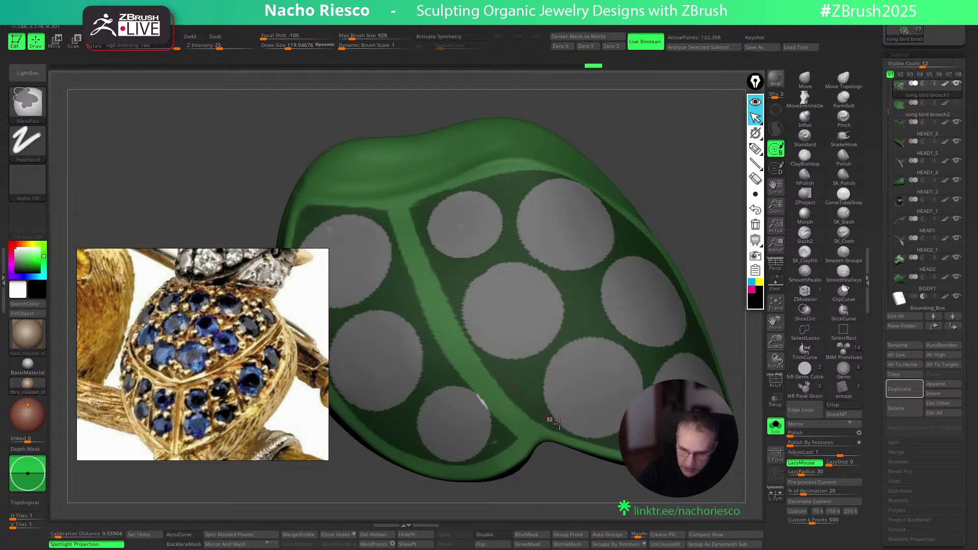
{"action": "left_click_drag", "start_coordinate": [558, 424], "coordinate": [562, 425], "text": "ctrl"}
{"action": "mouse_move", "coordinate": [582, 491]}
{"action": "left_mouse_down"}
{"action": "mouse_move", "coordinate": [548, 470]}
{"action": "mouse_move", "coordinate": [524, 422]}
{"action": "left_mouse_up"}
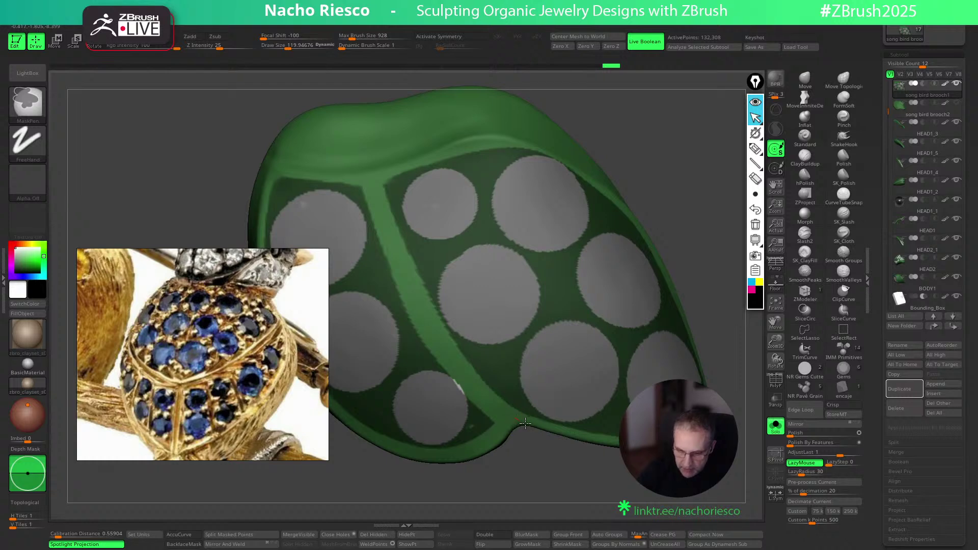
{"action": "left_click_drag", "start_coordinate": [616, 446], "coordinate": [576, 479], "text": "ctrl"}
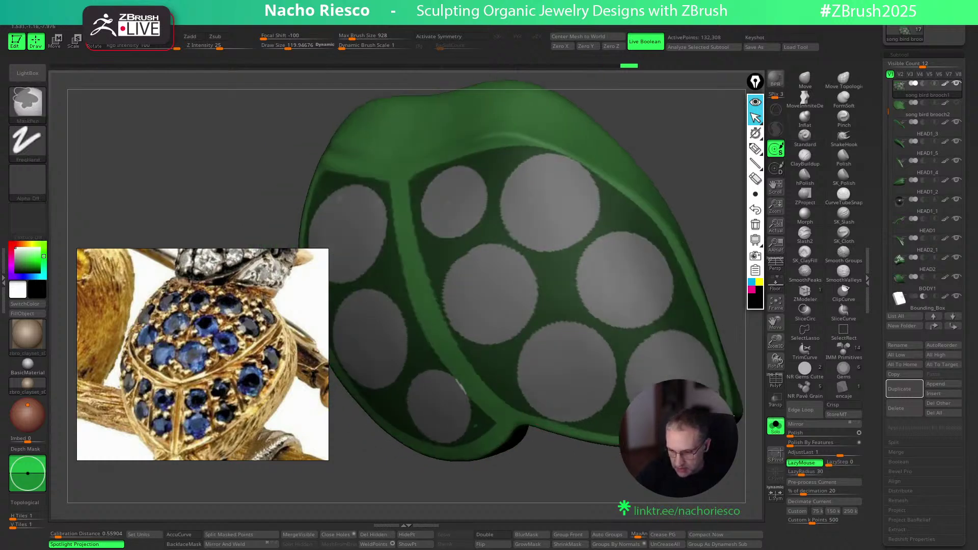
{"action": "left_click_drag", "start_coordinate": [741, 386], "coordinate": [741, 383], "text": "ctrl"}
{"action": "left_click_drag", "start_coordinate": [530, 424], "coordinate": [567, 434], "text": "ctrl"}
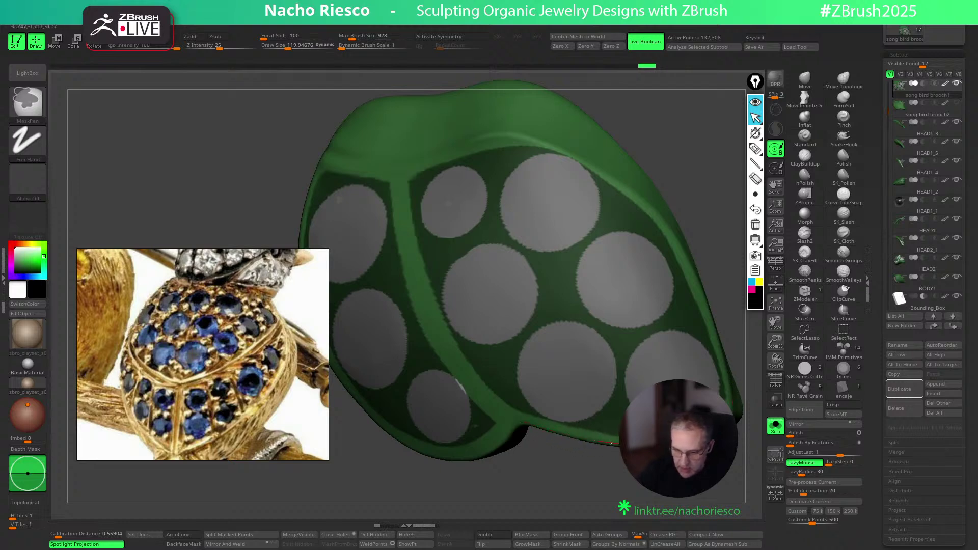
{"action": "left_click_drag", "start_coordinate": [612, 479], "coordinate": [537, 484]}
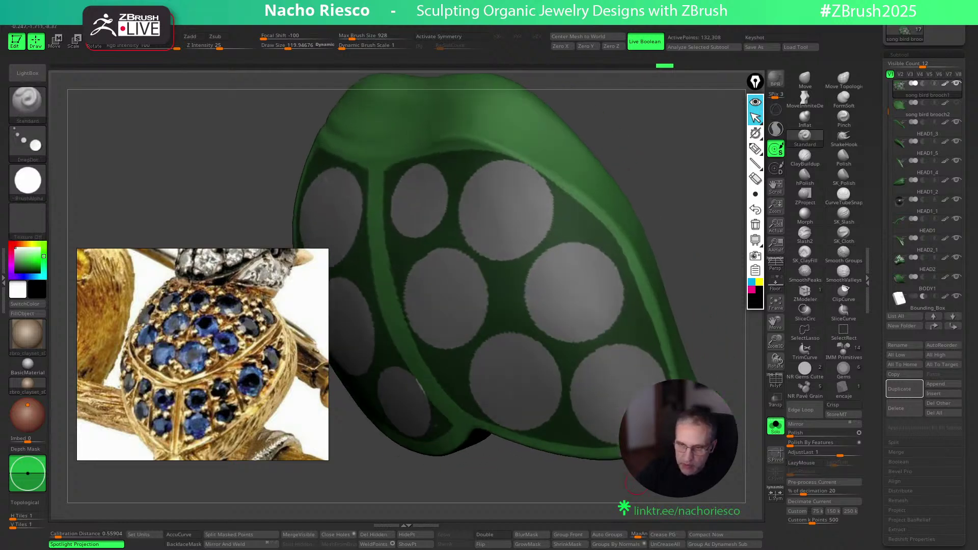
Trim the mask along the upper outer edge of the rear section and the outer edge of the front section
{"action": "left_click_drag", "start_coordinate": [515, 160], "coordinate": [563, 181], "text": "ctrl"}
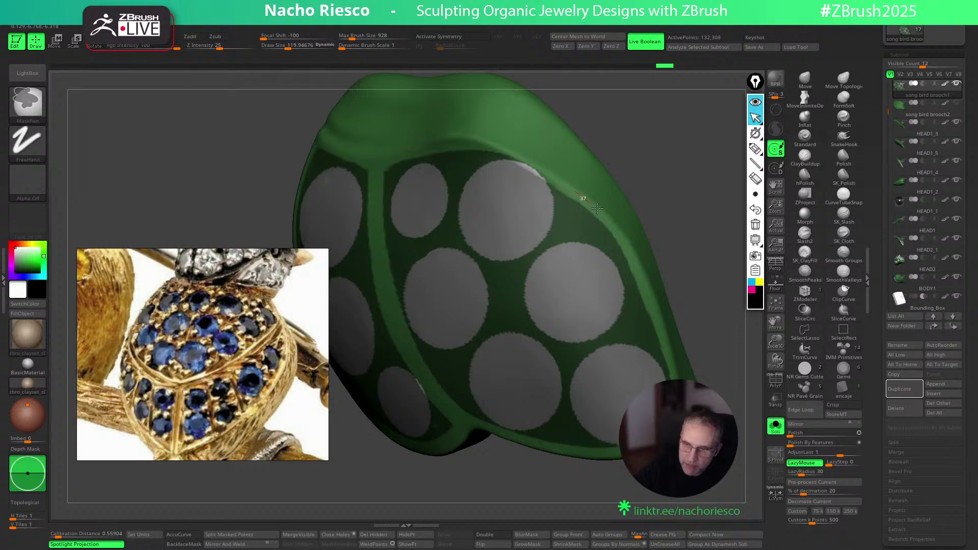
{"action": "left_click_drag", "start_coordinate": [638, 271], "coordinate": [657, 319], "text": "ctrl"}
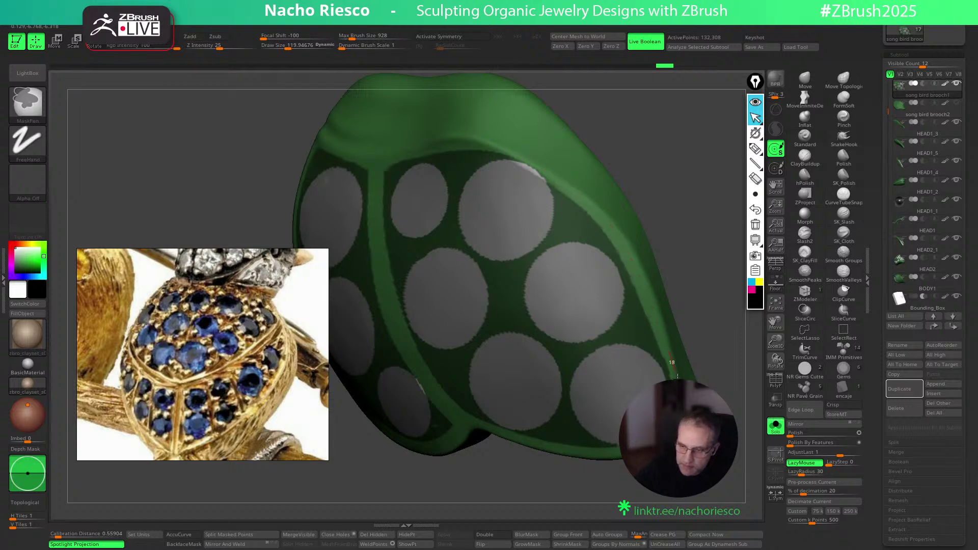
{"action": "right_click_drag", "start_coordinate": [723, 351], "coordinate": [683, 367]}
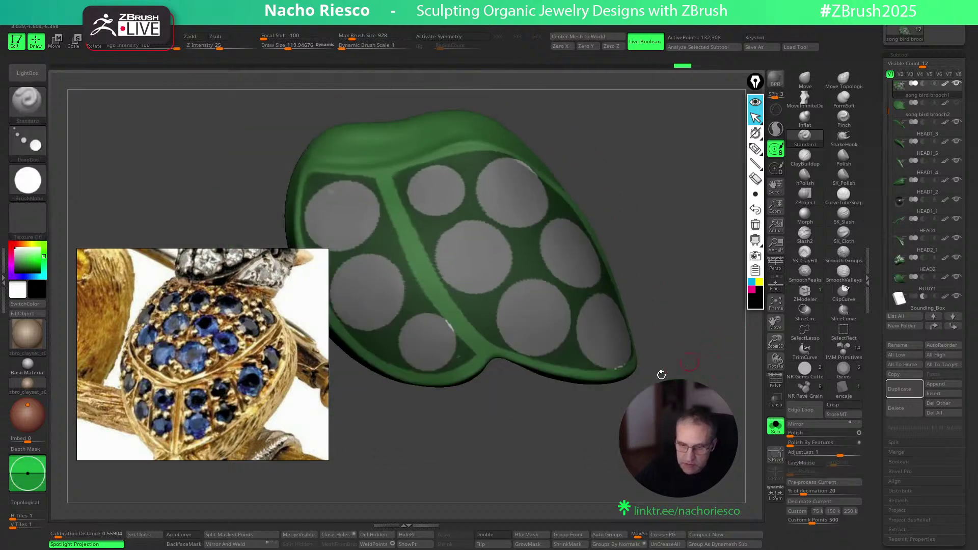
{"action": "right_click_drag", "start_coordinate": [475, 353], "coordinate": [554, 447]}
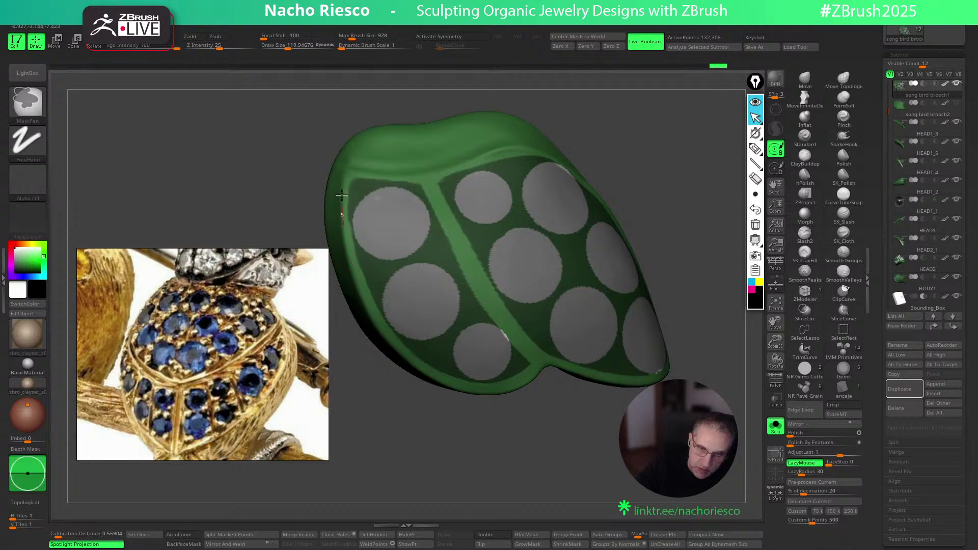
{"action": "right_click_drag", "start_coordinate": [552, 474], "coordinate": [587, 430]}
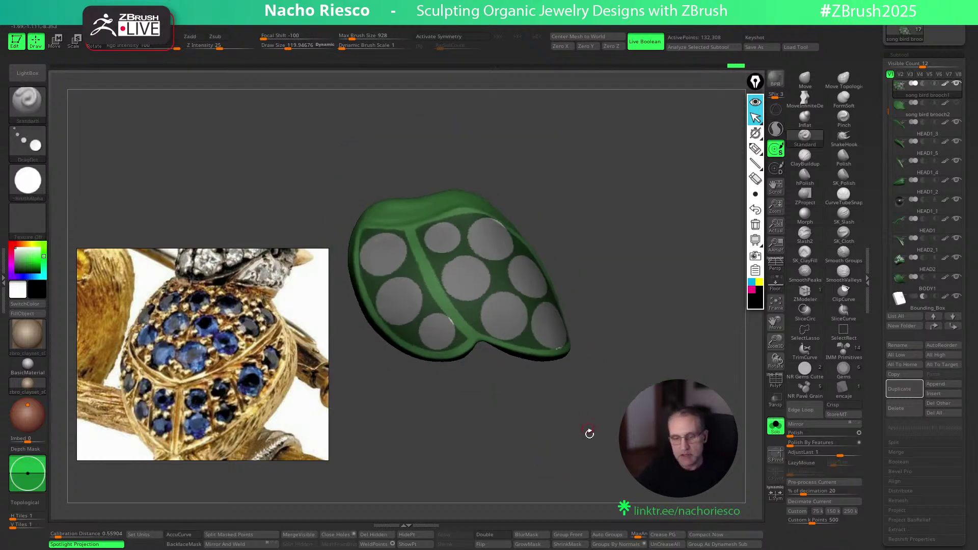
Turn off the wing cover's polypaint and check the masked sections on the plain surface
{"action": "left_click", "coordinate": [945, 83]}
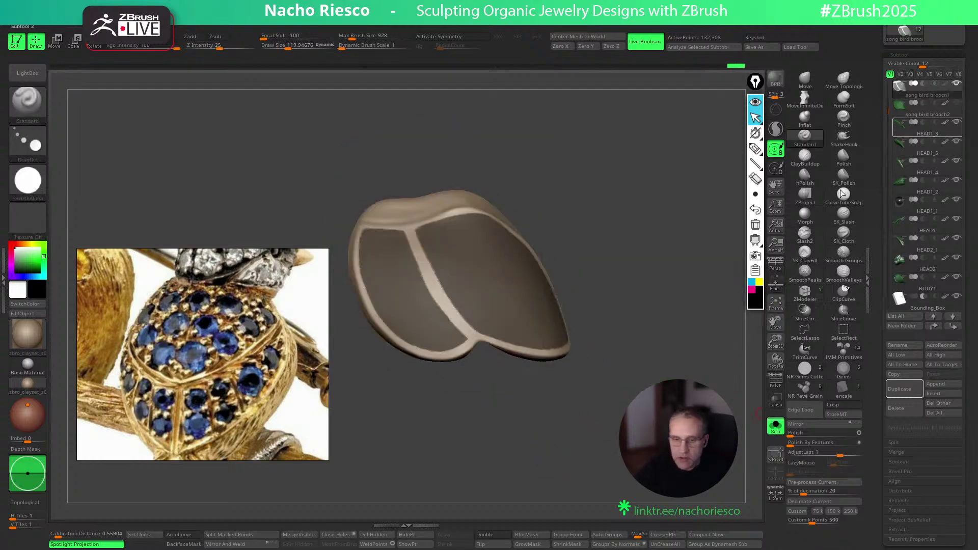
{"action": "right_click_drag", "start_coordinate": [586, 277], "coordinate": [589, 328], "text": "ctrl"}
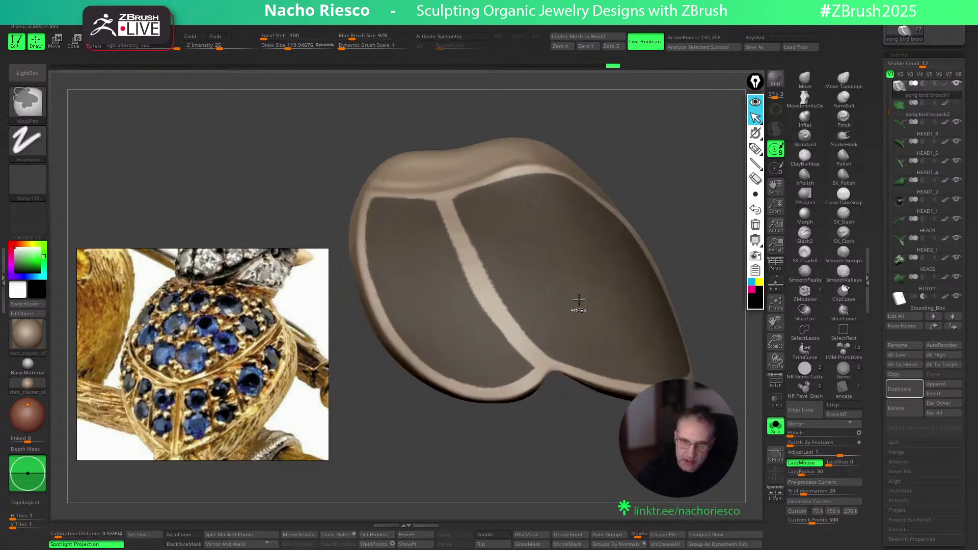
{"action": "right_click_drag", "start_coordinate": [688, 353], "coordinate": [584, 408]}
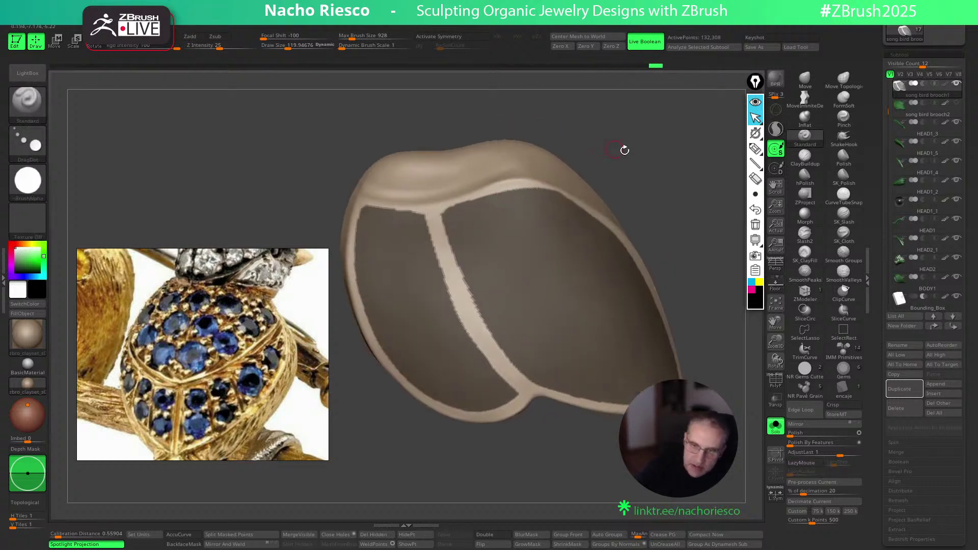
{"action": "right_click_drag", "start_coordinate": [603, 152], "coordinate": [616, 231]}
Set the Draw Size to about 96 and even out the mask border along the rear section's upper edge
{"action": "key", "text": "s"}
{"action": "key", "text": "ctrl"}
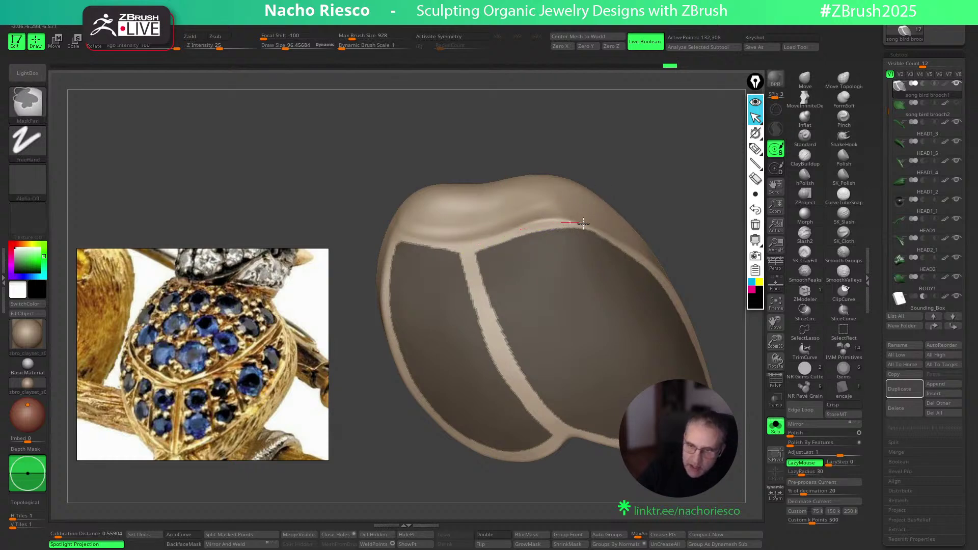
{"action": "right_click_drag", "start_coordinate": [673, 221], "coordinate": [586, 231]}
{"action": "key", "text": "ctrl"}
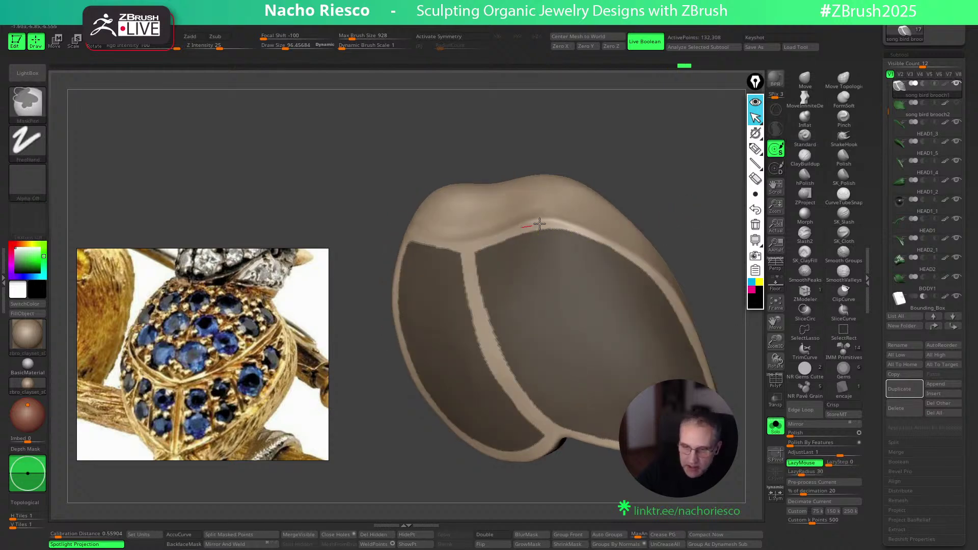
{"action": "mouse_move", "coordinate": [577, 228]}
{"action": "left_mouse_down", "text": "ctrl+alt"}
{"action": "mouse_move", "coordinate": [646, 269]}
{"action": "mouse_move", "coordinate": [693, 328]}
{"action": "left_mouse_up", "text": "ctrl+alt"}
{"action": "mouse_move", "coordinate": [716, 210]}
{"action": "right_mouse_down"}
{"action": "mouse_move", "coordinate": [637, 184]}
{"action": "mouse_move", "coordinate": [643, 164]}
{"action": "right_mouse_up"}
{"action": "key", "text": "ctrl"}
Blur the wing cover's mask once and sharpen it again to smooth its borders
{"action": "mouse_move", "coordinate": [643, 504]}
{"action": "right_mouse_down", "text": "ctrl"}
{"action": "mouse_move", "coordinate": [649, 433]}
{"action": "mouse_move", "coordinate": [654, 469]}
{"action": "right_mouse_up", "text": "ctrl"}
{"action": "left_click", "coordinate": [576, 348], "text": "ctrl"}
{"action": "left_click", "coordinate": [598, 351], "text": "ctrl+alt"}
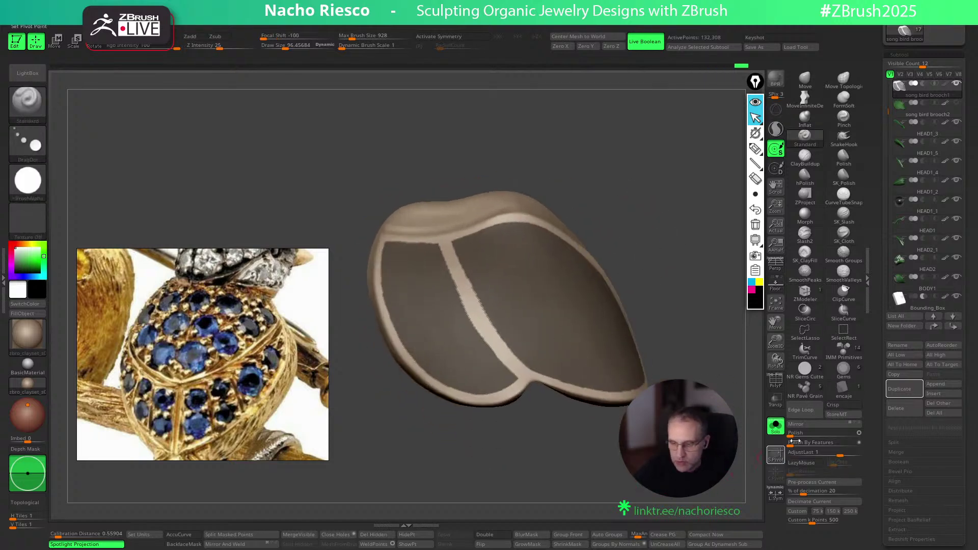
Open the subtool Extract options and the Precision Extract plugin settings, moving the reference photo clear of the plugin list
{"action": "left_click_drag", "start_coordinate": [878, 468], "coordinate": [883, 390]}
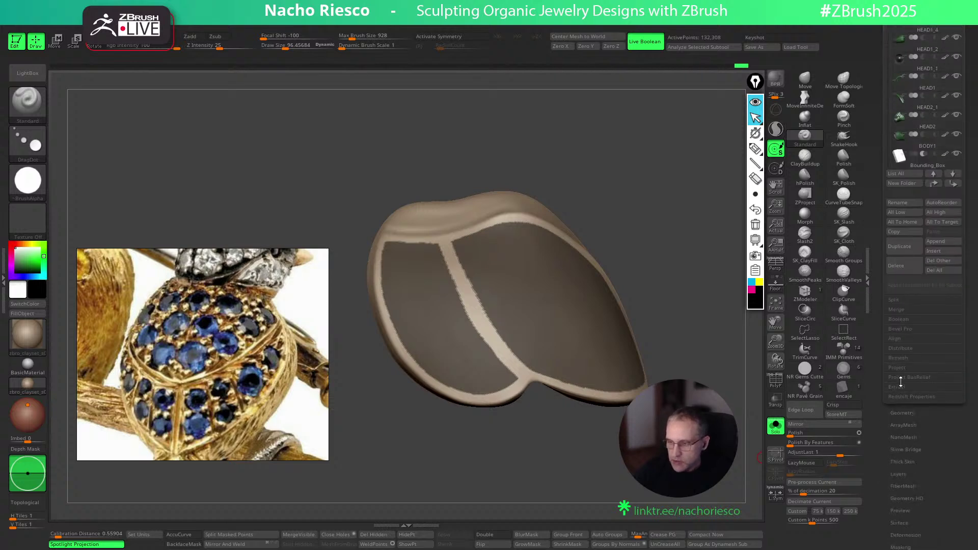
{"action": "left_click", "coordinate": [900, 387]}
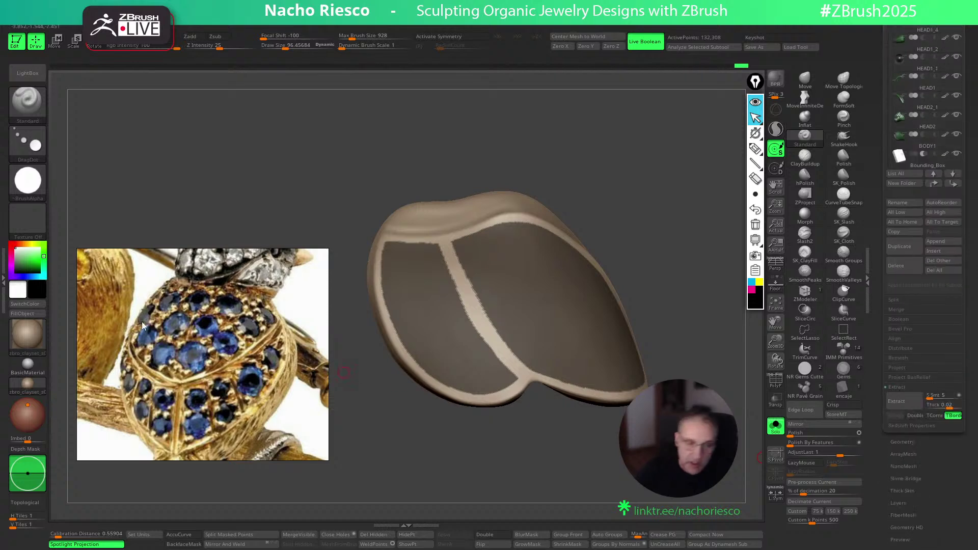
{"action": "left_click", "coordinate": [4, 277]}
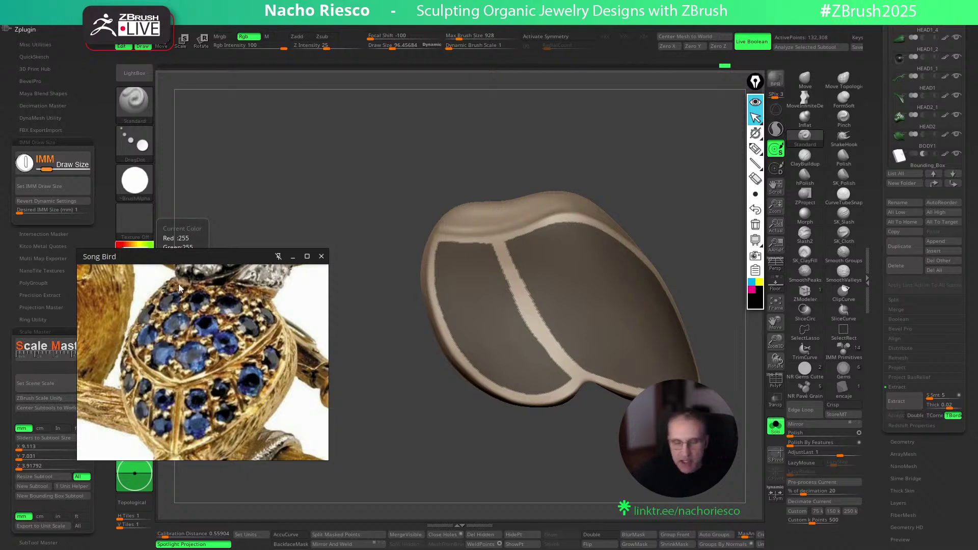
{"action": "left_click_drag", "start_coordinate": [198, 264], "coordinate": [297, 285]}
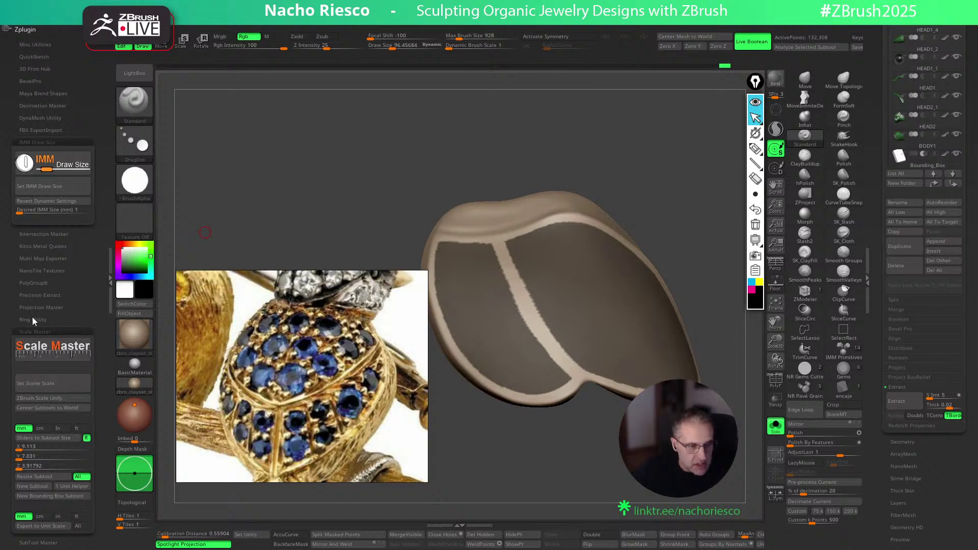
{"action": "left_click", "coordinate": [51, 296]}
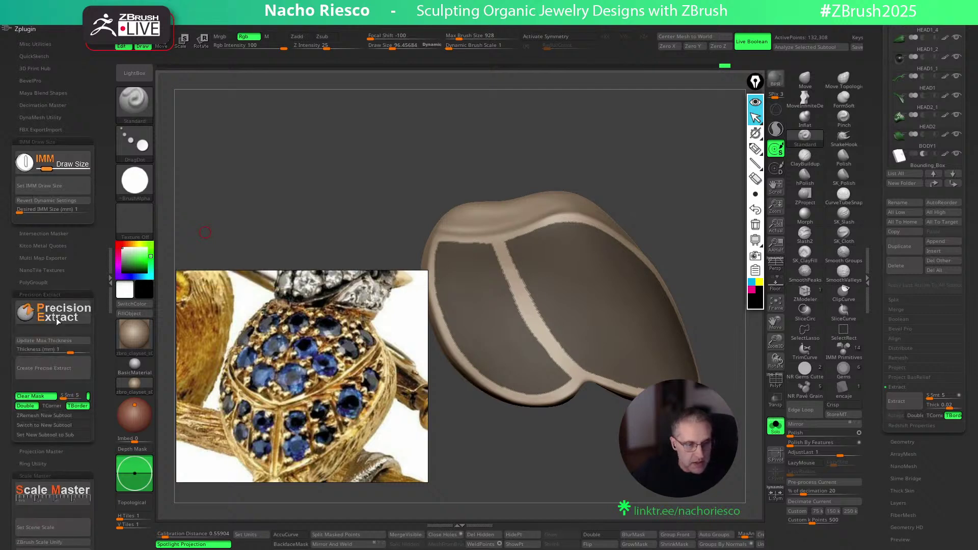
{"action": "scroll", "coordinate": [66, 298], "scroll_direction": "down", "scroll_amount": 2}
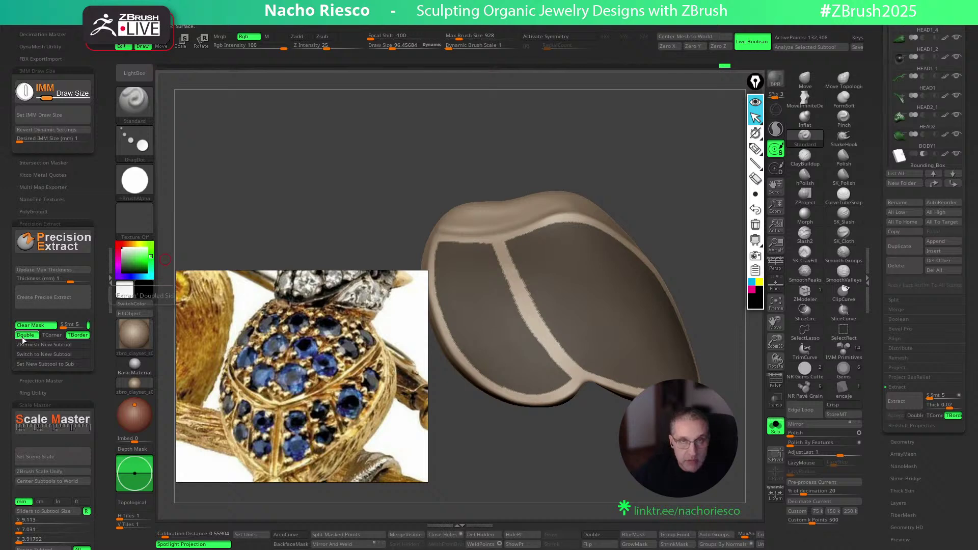
Extract the wing cover's two masked sections with Precision Extract at 0.6 mm thickness
{"action": "mouse_move", "coordinate": [402, 212]}
{"action": "left_mouse_down"}
{"action": "mouse_move", "coordinate": [388, 187]}
{"action": "mouse_move", "coordinate": [435, 204]}
{"action": "left_mouse_up"}
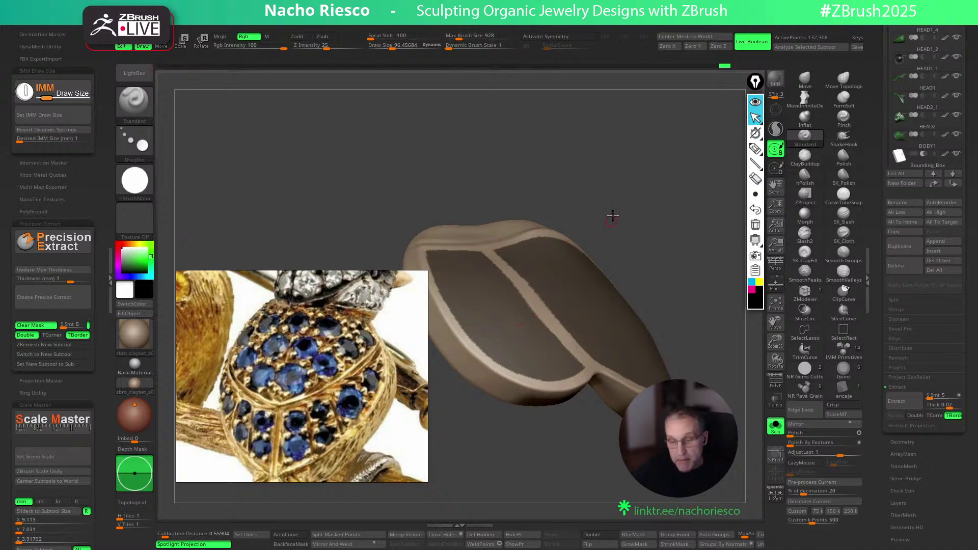
{"action": "left_click_drag", "start_coordinate": [613, 218], "coordinate": [549, 283]}
{"action": "left_click_drag", "start_coordinate": [619, 238], "coordinate": [590, 287]}
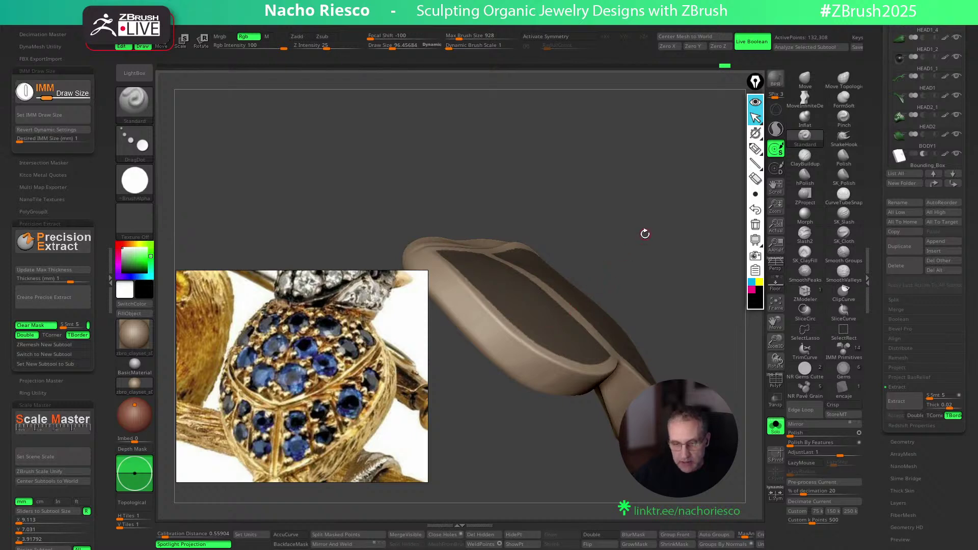
{"action": "left_click_drag", "start_coordinate": [640, 234], "coordinate": [627, 252]}
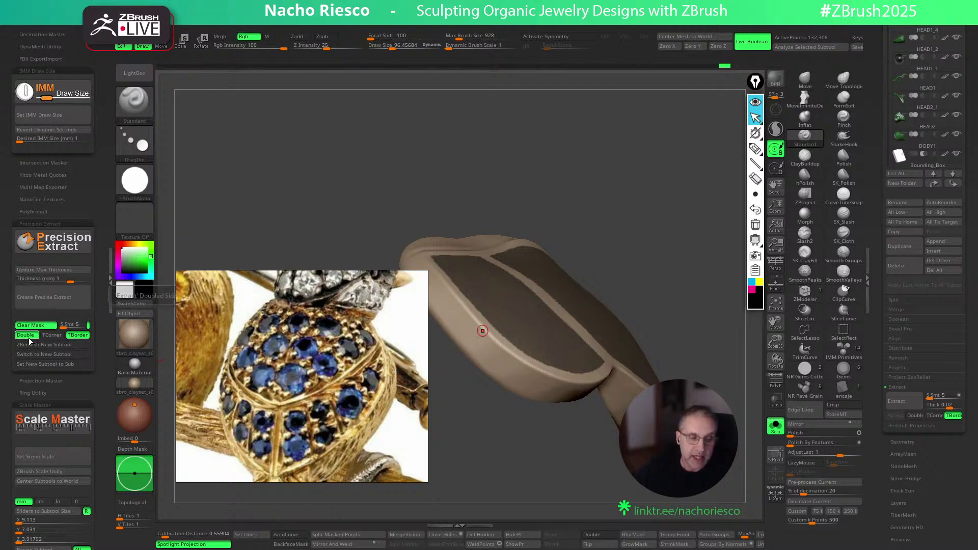
{"action": "left_click_drag", "start_coordinate": [267, 205], "coordinate": [286, 222]}
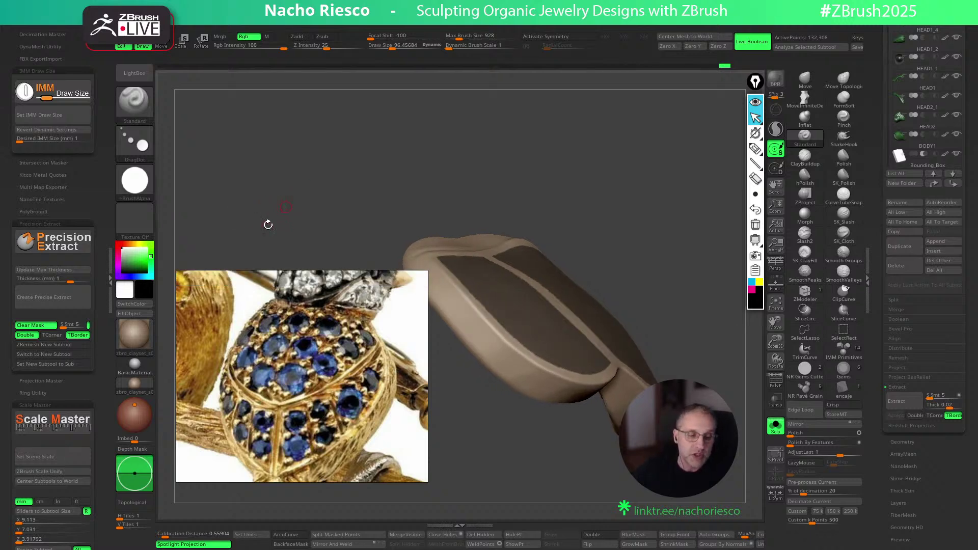
{"action": "left_click_drag", "start_coordinate": [566, 189], "coordinate": [576, 199]}
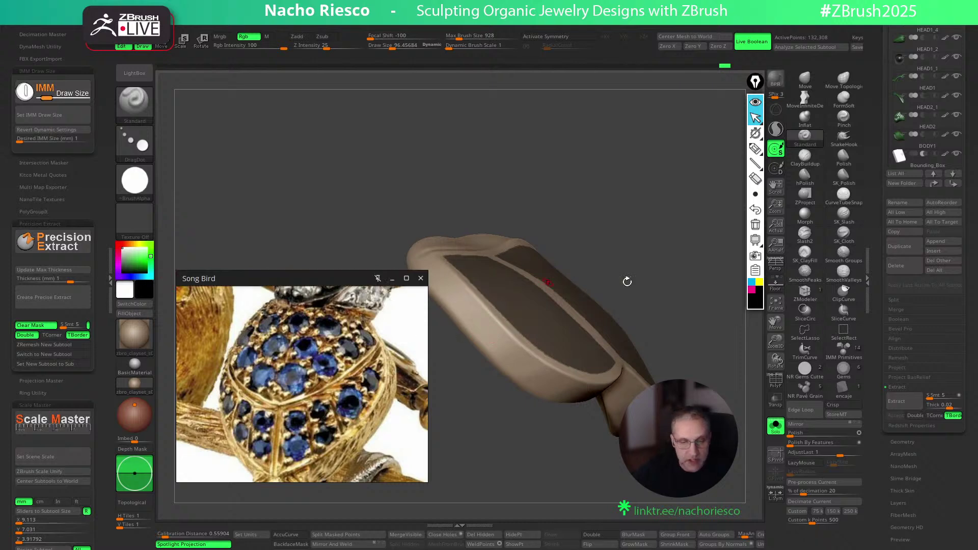
{"action": "left_click", "coordinate": [28, 283]}
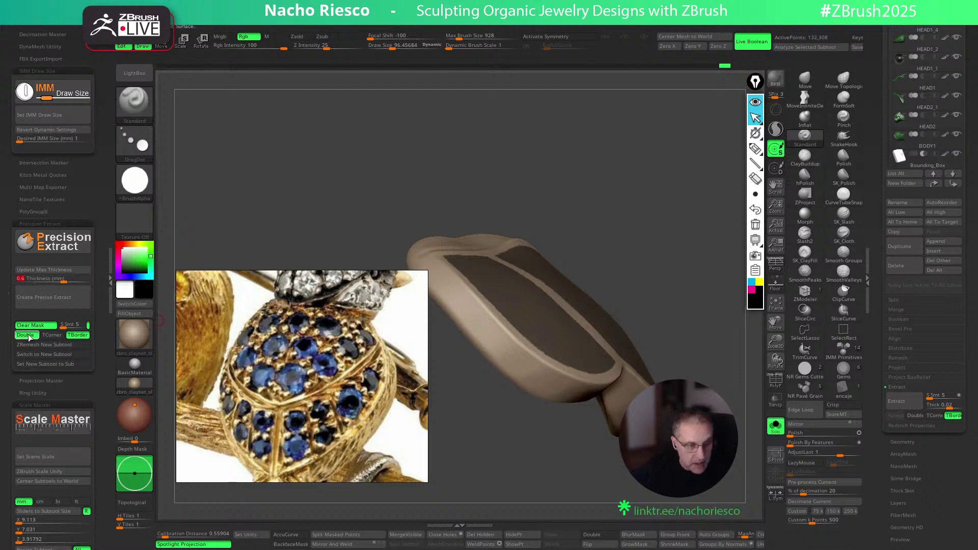
{"action": "left_click", "coordinate": [44, 298]}
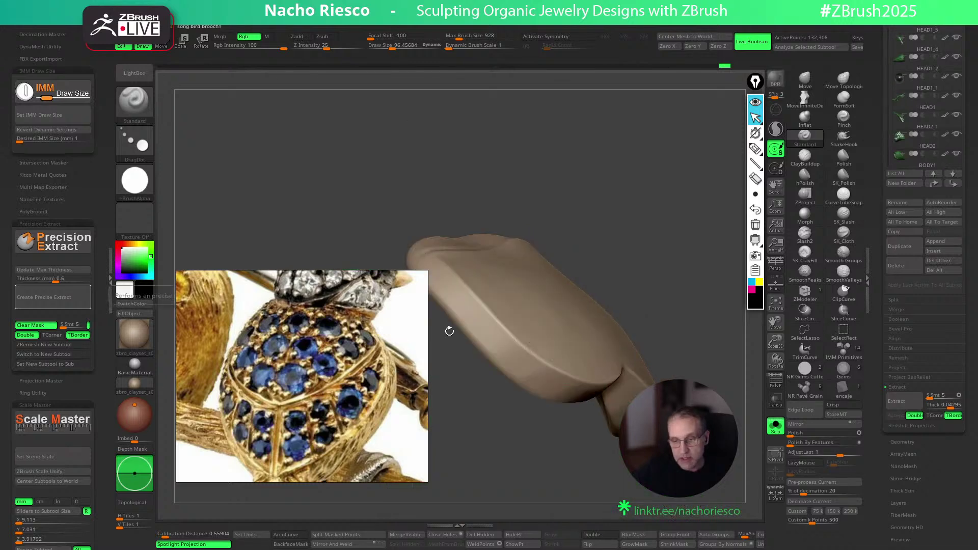
Select the newly extracted panels, isolate them, and smooth them with Polish By Features
{"action": "left_click", "coordinate": [772, 424]}
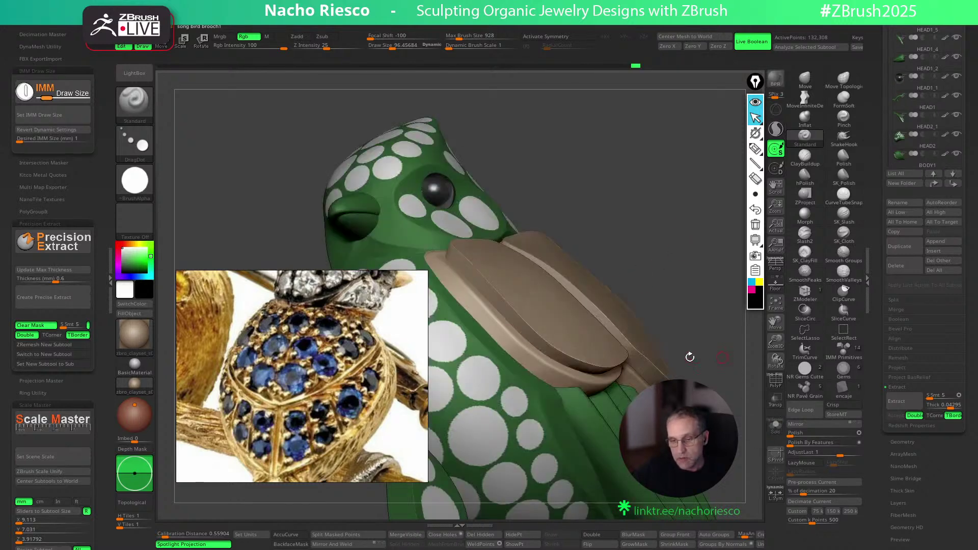
{"action": "left_click", "coordinate": [579, 334], "text": "alt"}
{"action": "left_click_drag", "start_coordinate": [725, 229], "coordinate": [672, 279]}
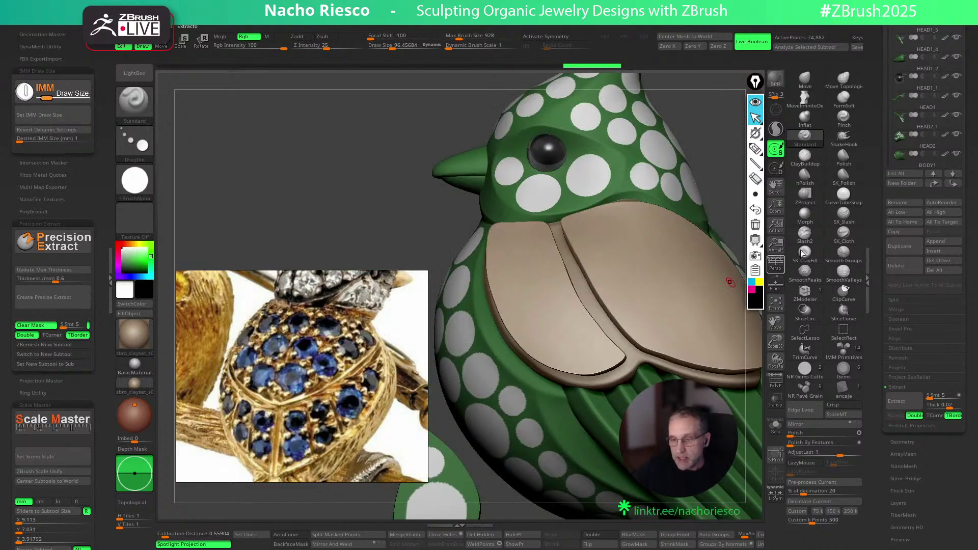
{"action": "left_click", "coordinate": [775, 425]}
{"action": "left_click_drag", "start_coordinate": [545, 476], "coordinate": [574, 475]}
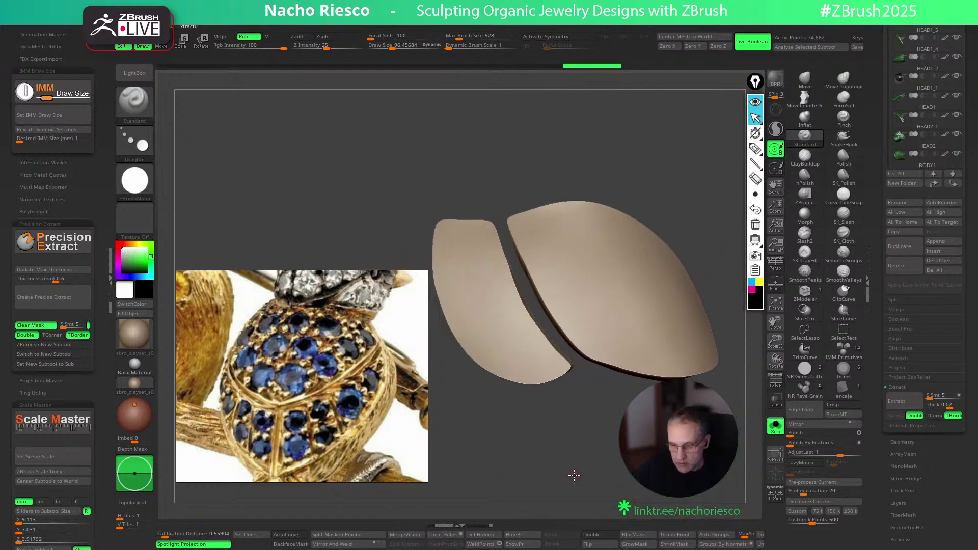
{"action": "left_click", "coordinate": [860, 444]}
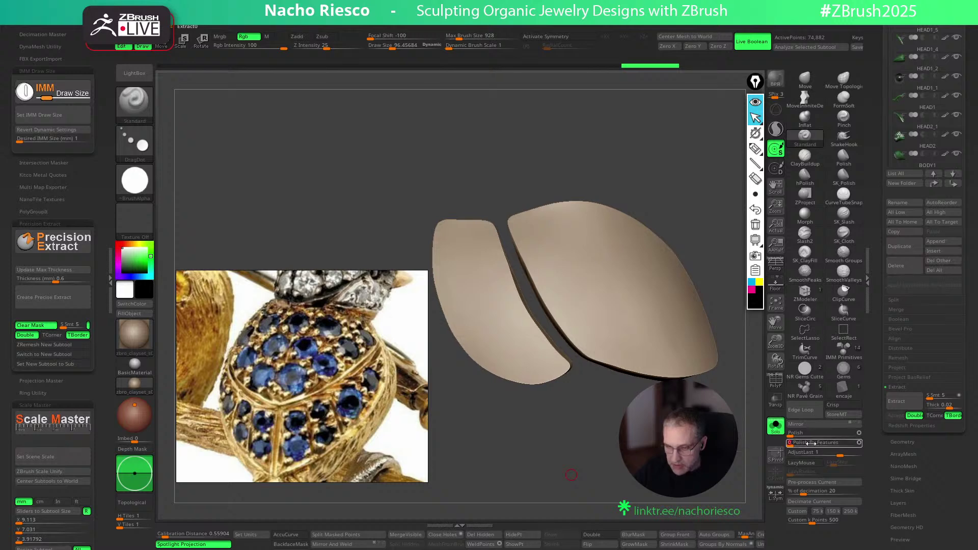
{"action": "left_click", "coordinate": [776, 428]}
Turn off the extracted panels' polypaint and set their subtool to Boolean subtraction
{"action": "scroll", "coordinate": [933, 301], "scroll_direction": "up", "scroll_amount": 5}
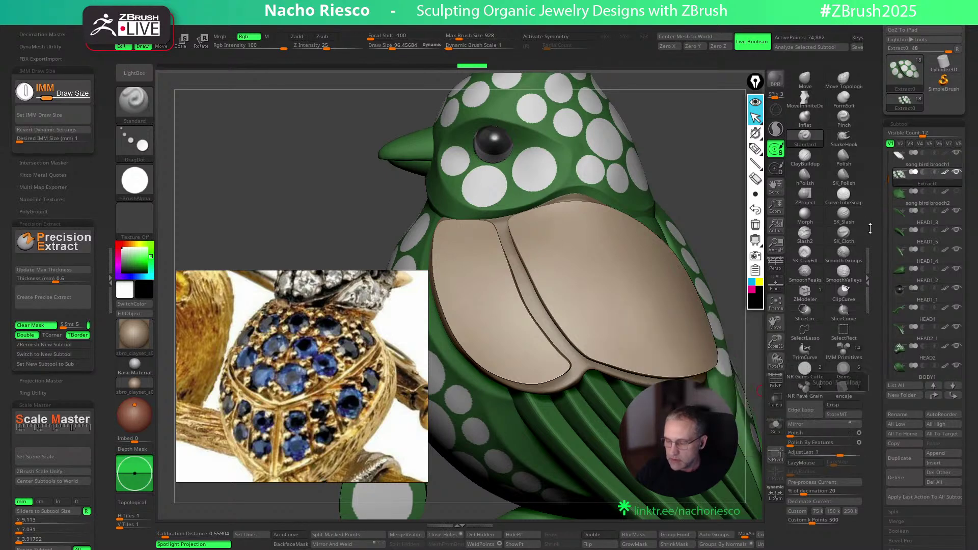
{"action": "left_click", "coordinate": [943, 173]}
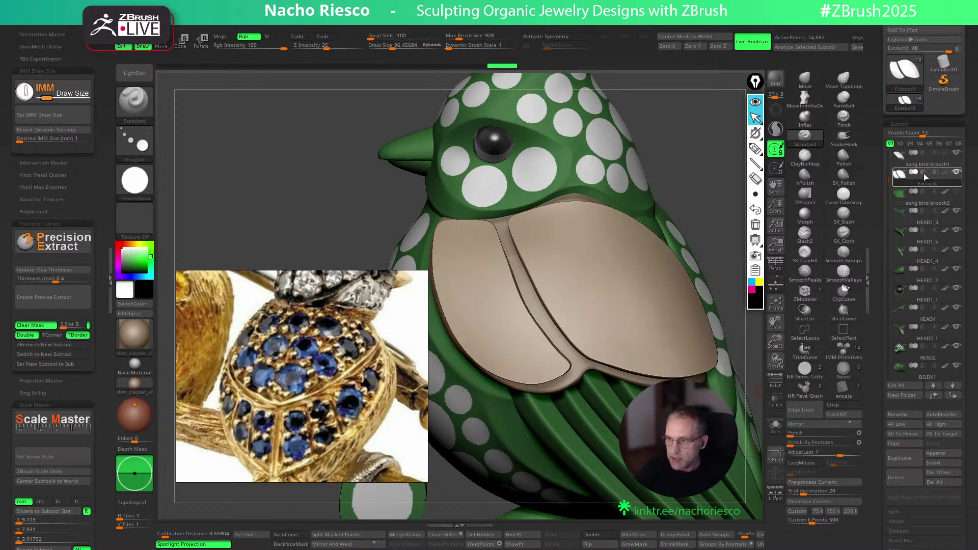
{"action": "left_click_drag", "start_coordinate": [694, 192], "coordinate": [700, 200]}
{"action": "left_click_drag", "start_coordinate": [738, 308], "coordinate": [736, 317]}
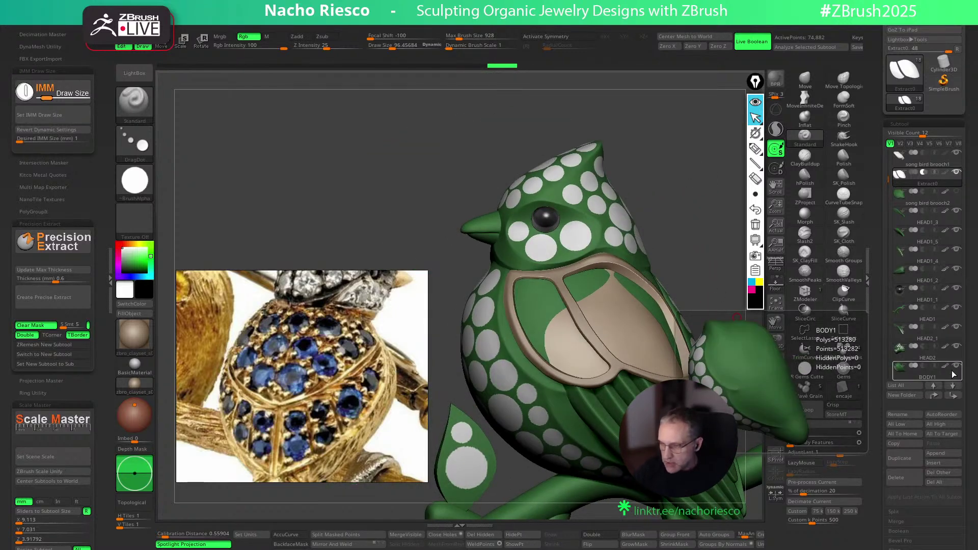
Move the extracted panels below BODY1 in the subtool order so they also cut into the body
{"action": "left_click", "coordinate": [957, 398]}
{"action": "left_click", "coordinate": [957, 398]}
{"action": "left_click", "coordinate": [957, 398]}
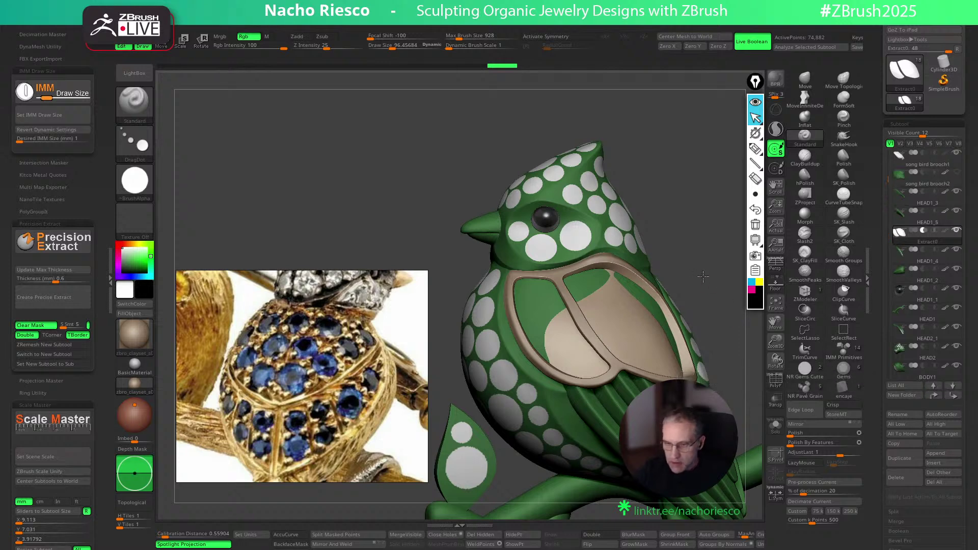
{"action": "left_click_drag", "start_coordinate": [703, 277], "coordinate": [702, 278]}
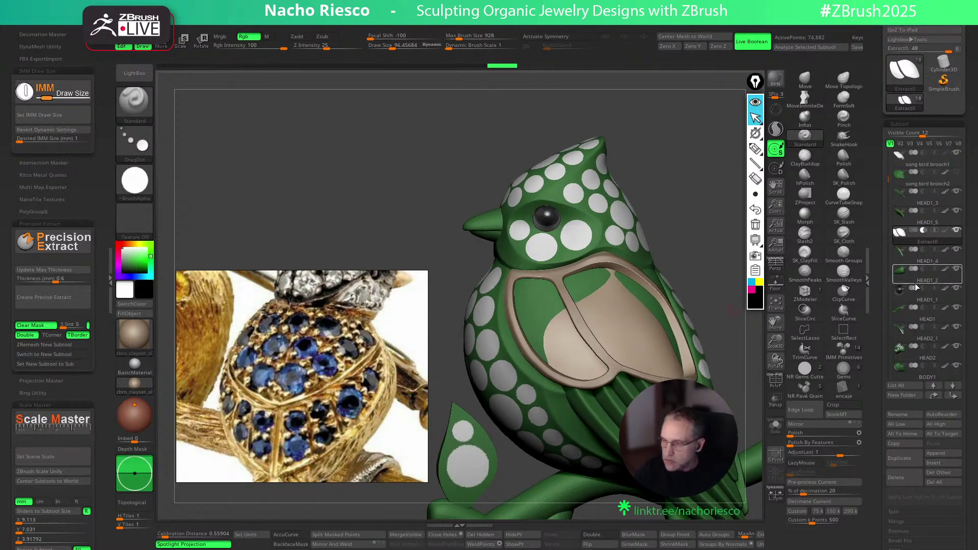
{"action": "left_click", "coordinate": [957, 398]}
{"action": "left_click", "coordinate": [957, 398]}
{"action": "left_click", "coordinate": [957, 398]}
{"action": "left_click", "coordinate": [957, 398]}
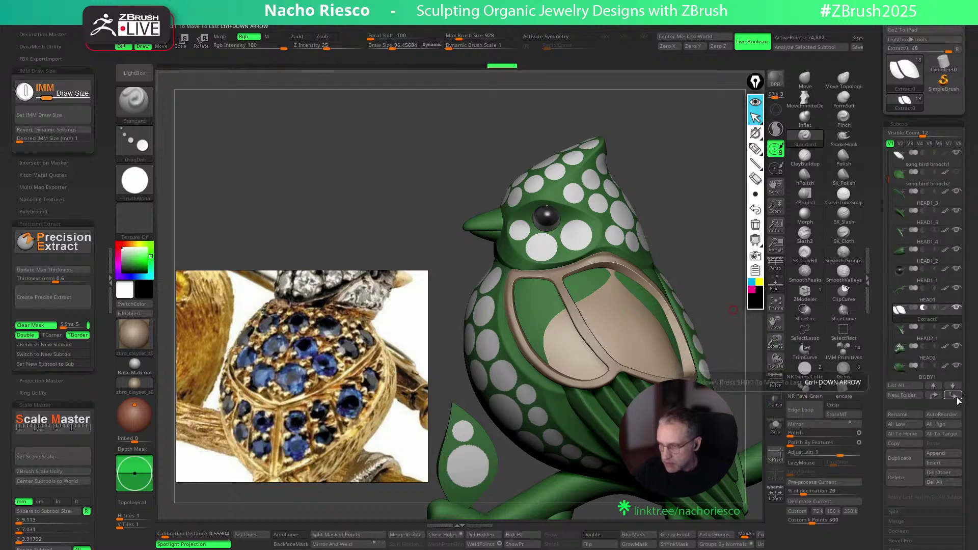
{"action": "left_click", "coordinate": [957, 397]}
{"action": "left_click", "coordinate": [957, 398]}
{"action": "left_click", "coordinate": [957, 398]}
{"action": "left_click_drag", "start_coordinate": [731, 351], "coordinate": [707, 252]}
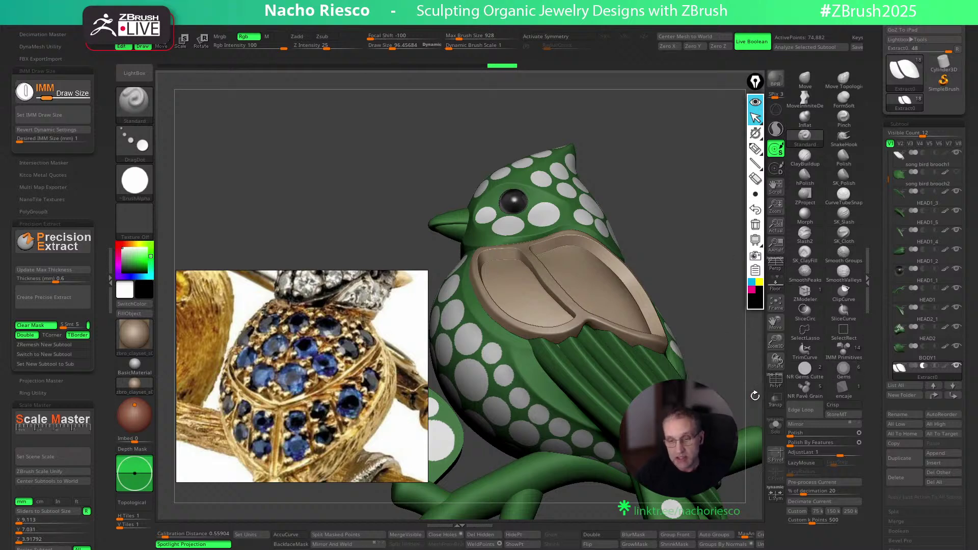
Isolate the extracted panels with polygroup colours shown and nudge their depth slightly using the Transpose Move line
{"action": "left_click", "coordinate": [775, 425]}
{"action": "mouse_move", "coordinate": [708, 357]}
{"action": "left_mouse_down"}
{"action": "mouse_move", "coordinate": [703, 321]}
{"action": "mouse_move", "coordinate": [706, 341]}
{"action": "left_mouse_up"}
{"action": "key", "text": "w"}
{"action": "mouse_move", "coordinate": [706, 321]}
{"action": "right_mouse_down"}
{"action": "mouse_move", "coordinate": [598, 248]}
{"action": "mouse_move", "coordinate": [531, 321]}
{"action": "right_mouse_up"}
{"action": "left_click", "coordinate": [780, 381]}
{"action": "mouse_move", "coordinate": [734, 392]}
{"action": "right_mouse_down"}
{"action": "mouse_move", "coordinate": [723, 356]}
{"action": "mouse_move", "coordinate": [662, 326]}
{"action": "right_mouse_up"}
{"action": "left_click", "coordinate": [770, 375]}
{"action": "key", "text": "q"}
{"action": "mouse_move", "coordinate": [484, 341]}
{"action": "right_mouse_down"}
{"action": "mouse_move", "coordinate": [589, 382]}
{"action": "mouse_move", "coordinate": [604, 433]}
{"action": "right_mouse_up"}
{"action": "key", "text": "w"}
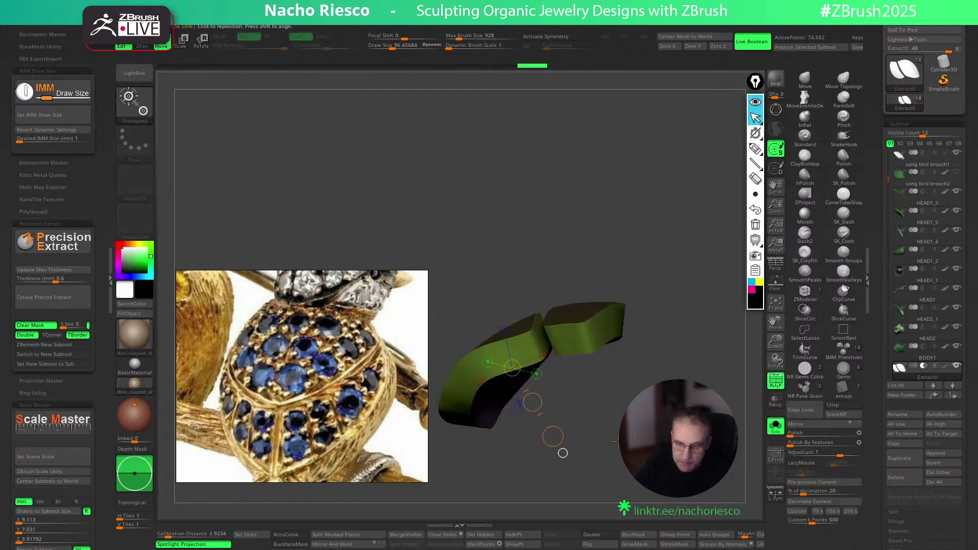
{"action": "left_click_drag", "start_coordinate": [536, 401], "coordinate": [533, 399]}
{"action": "key", "text": "q"}
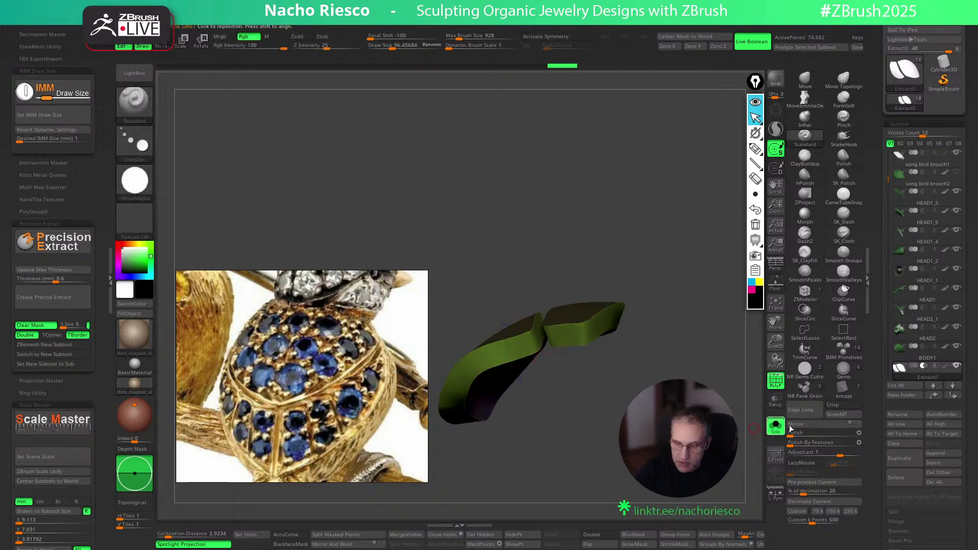
Show the whole brooch without polygroup colours and turn off polypaint on every subtool
{"action": "left_click", "coordinate": [775, 426]}
{"action": "left_click", "coordinate": [775, 380]}
{"action": "mouse_move", "coordinate": [685, 279]}
{"action": "right_mouse_down"}
{"action": "mouse_move", "coordinate": [657, 288]}
{"action": "mouse_move", "coordinate": [690, 308]}
{"action": "mouse_move", "coordinate": [690, 332]}
{"action": "mouse_move", "coordinate": [555, 419]}
{"action": "mouse_move", "coordinate": [463, 388]}
{"action": "right_mouse_up"}
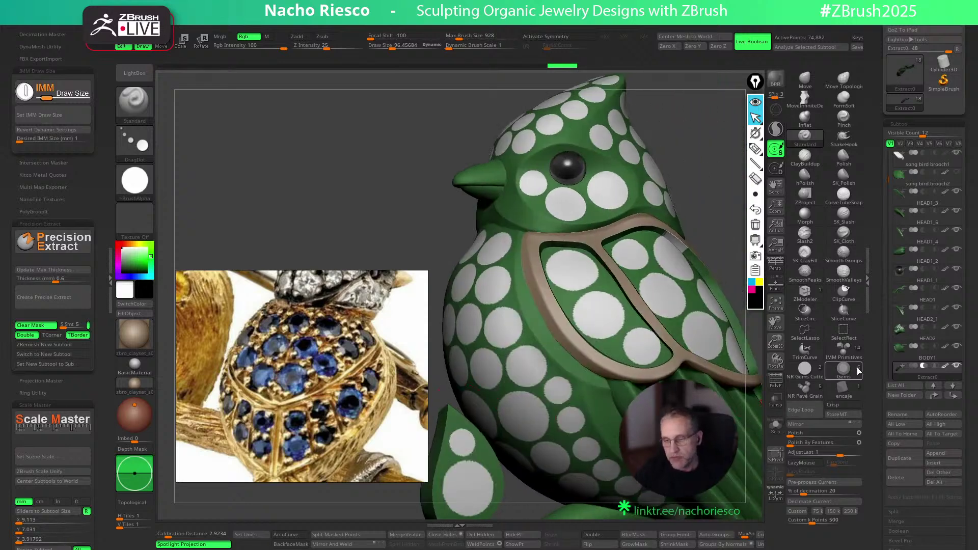
{"action": "key", "text": "shift"}
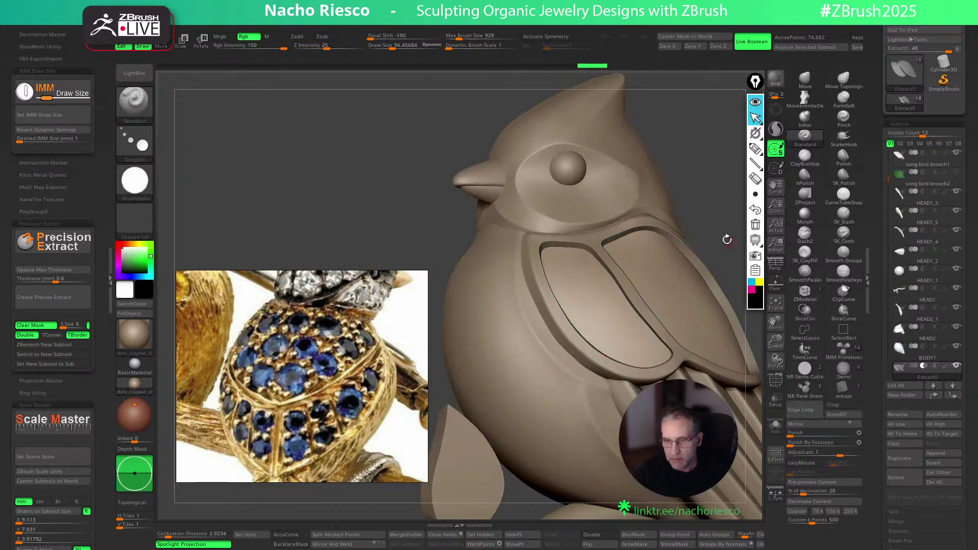
{"action": "right_click_drag", "start_coordinate": [711, 220], "coordinate": [683, 295], "text": "ctrl"}
Isolate the extracted panels, show only their inner-face polygroup, and set the Draw Size to about 219
{"action": "left_click_drag", "start_coordinate": [657, 489], "coordinate": [616, 397]}
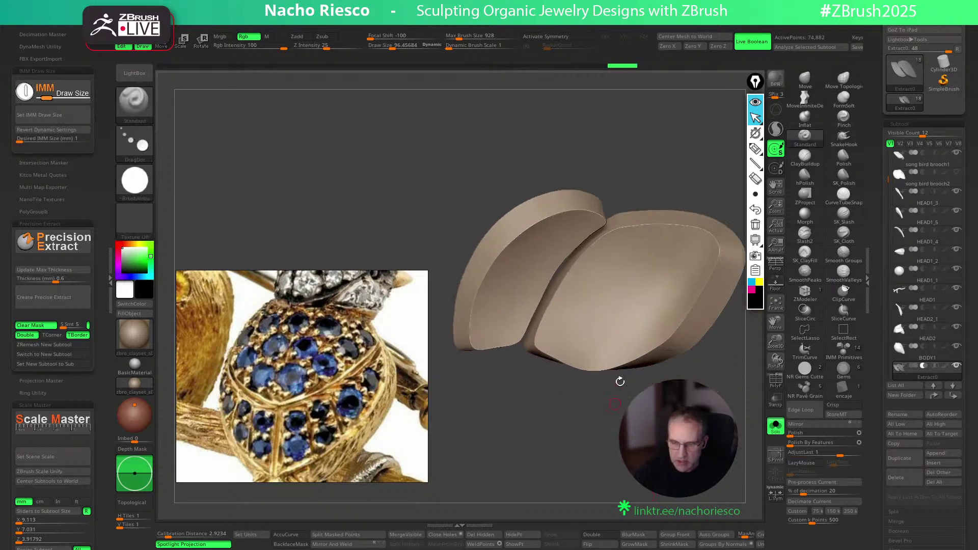
{"action": "left_click", "coordinate": [637, 298], "text": "ctrl+shift"}
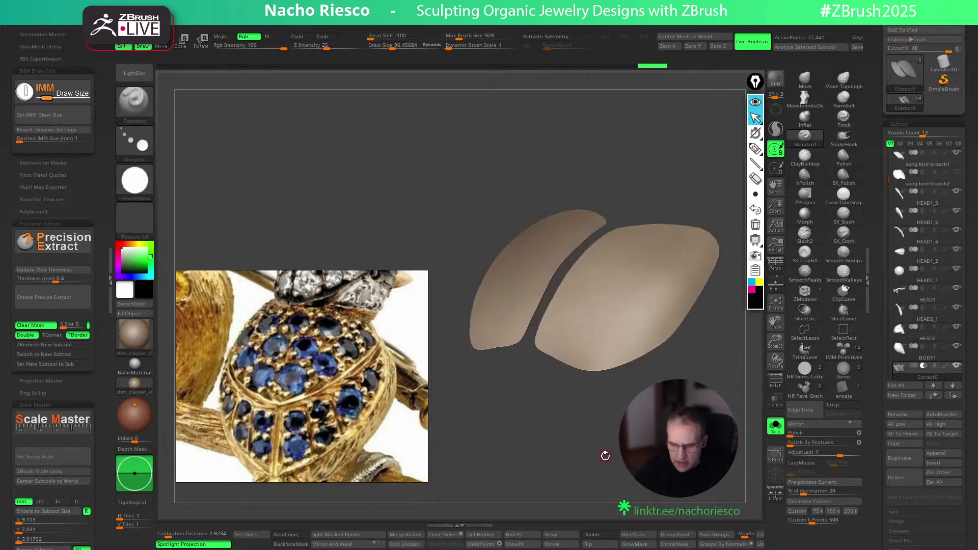
{"action": "left_click_drag", "start_coordinate": [603, 461], "coordinate": [605, 452]}
{"action": "key", "text": "s"}
{"action": "left_click_drag", "start_coordinate": [608, 400], "coordinate": [619, 399]}
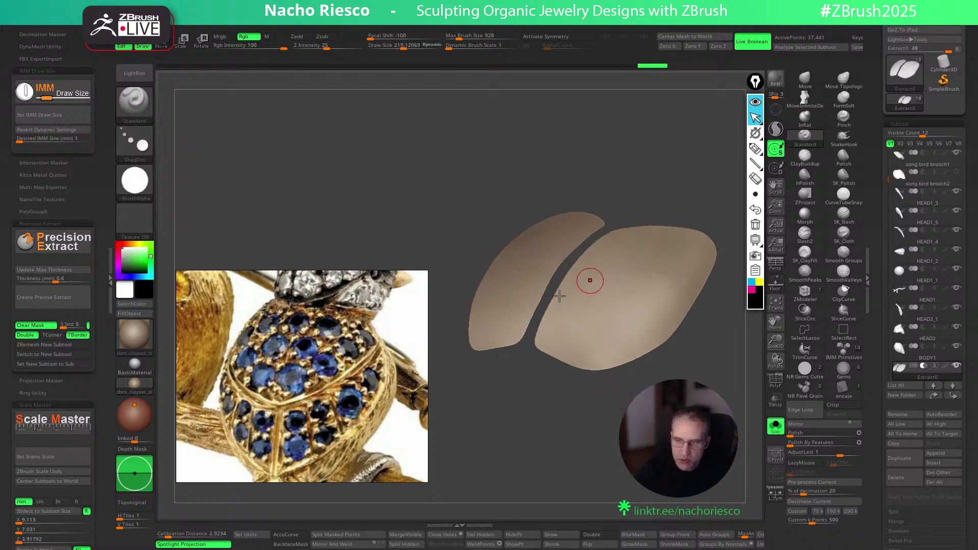
Give the two inner faces separate polygroups with Auto Groups and unhide the rest of the panels
{"action": "left_click", "coordinate": [777, 381]}
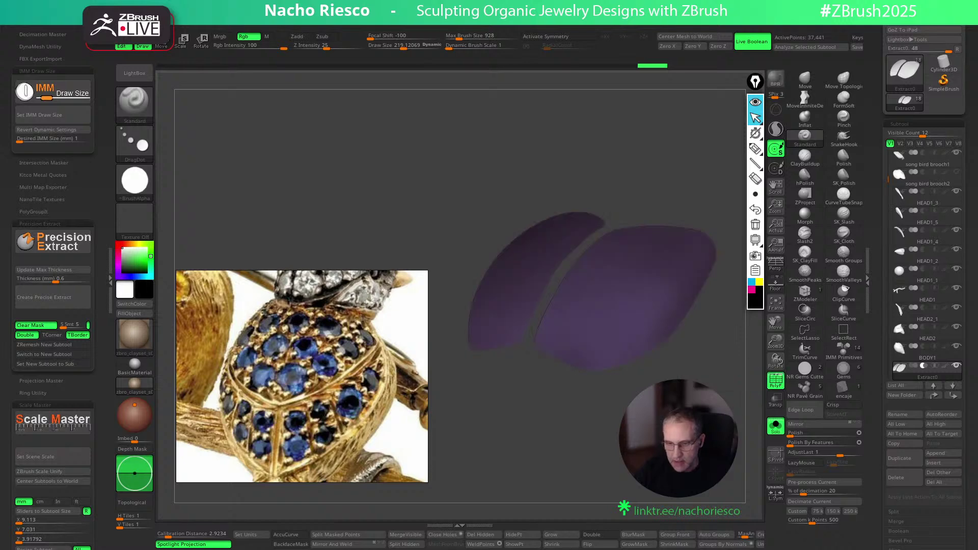
{"action": "left_click_drag", "start_coordinate": [651, 473], "coordinate": [632, 477], "text": "alt"}
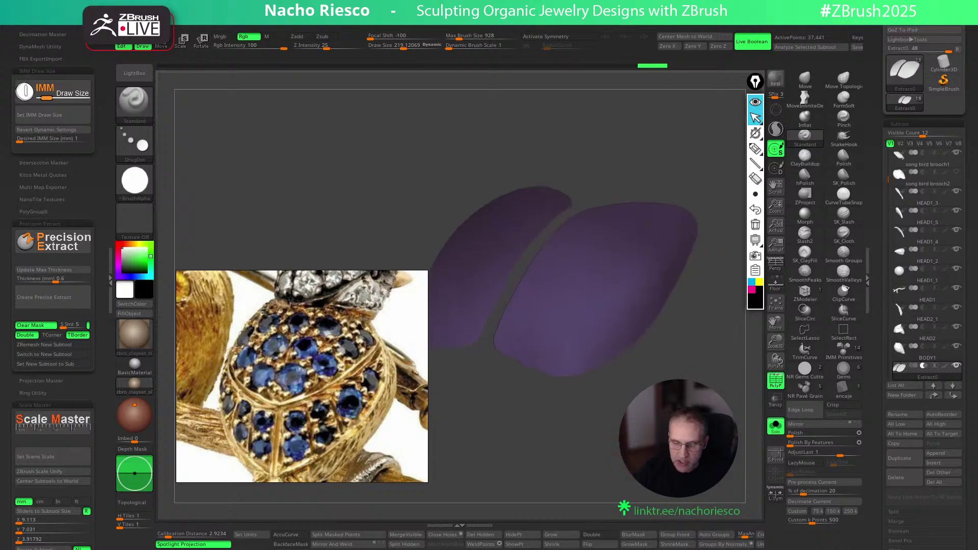
{"action": "left_click", "coordinate": [717, 536]}
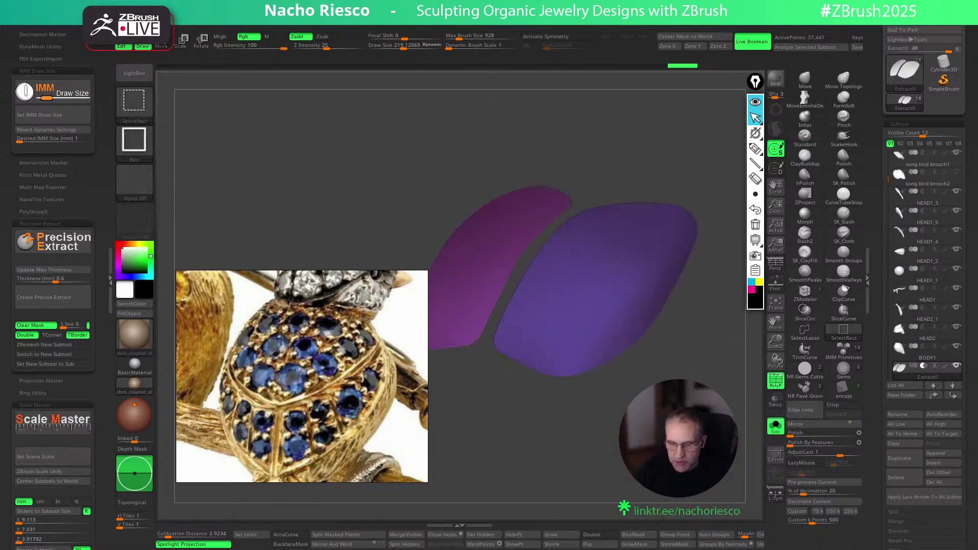
{"action": "left_click", "coordinate": [630, 393], "text": "ctrl+shift"}
Mask everything except the larger panel's inner face and bring up the Gizmo on it within the full model
{"action": "key", "text": "w"}
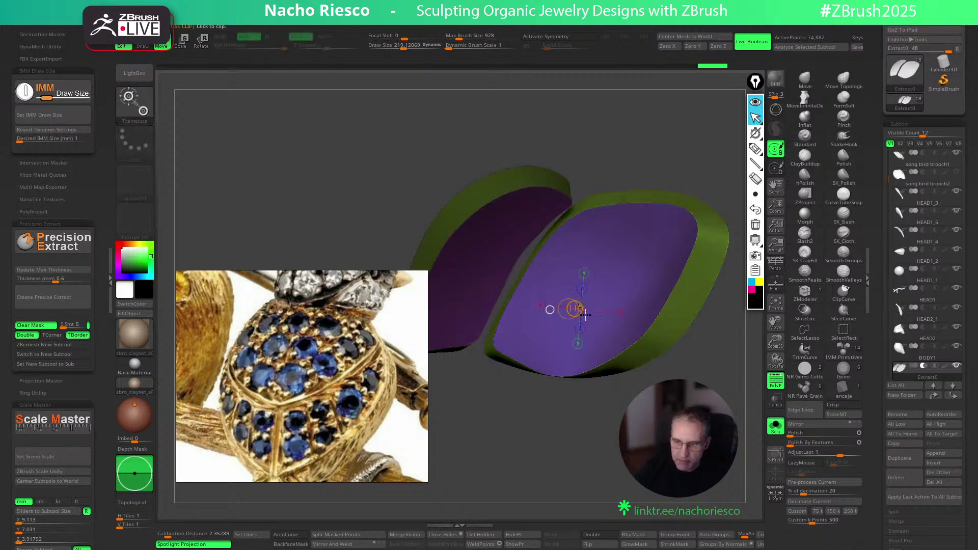
{"action": "left_click", "coordinate": [775, 427]}
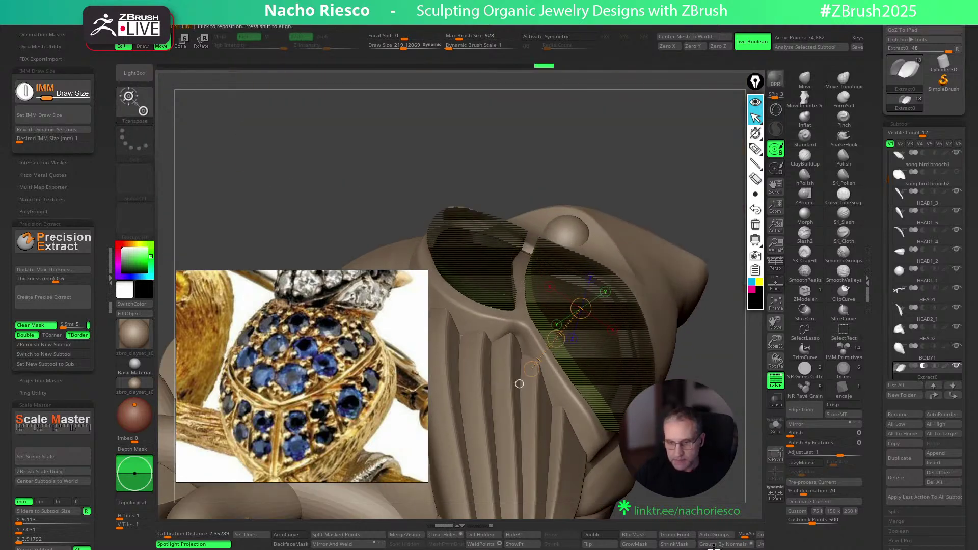
{"action": "left_click", "coordinate": [778, 387]}
{"action": "left_click_drag", "start_coordinate": [727, 191], "coordinate": [713, 297], "text": "shift"}
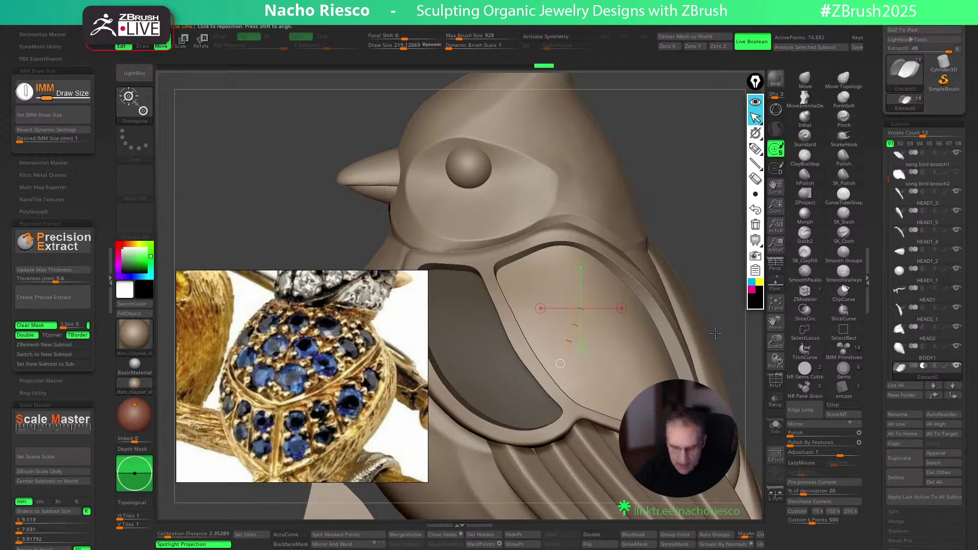
{"action": "key", "text": "y"}
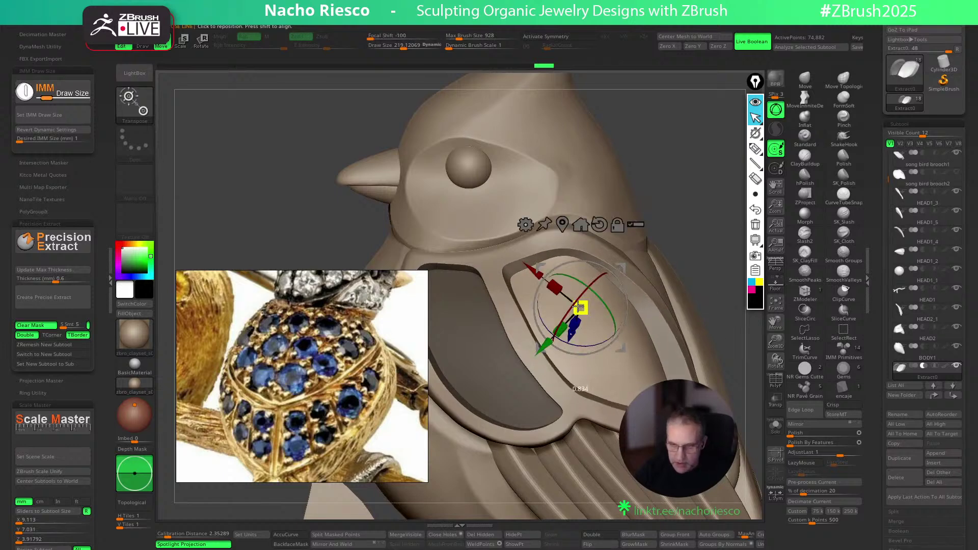
Shrink the mask on the isolated extracted panels and show the whole brooch again
{"action": "left_click", "coordinate": [775, 426]}
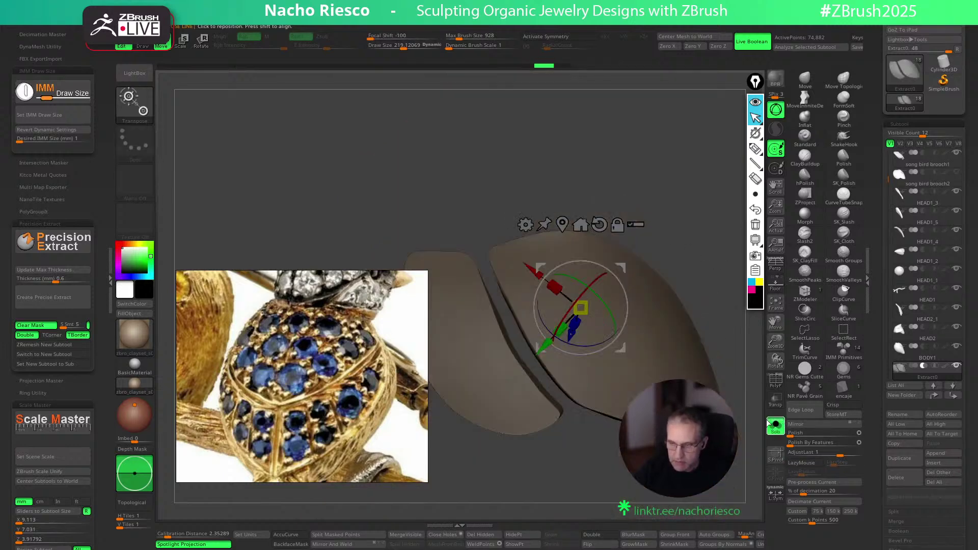
{"action": "key", "text": "q"}
{"action": "left_click_drag", "start_coordinate": [707, 468], "coordinate": [680, 479]}
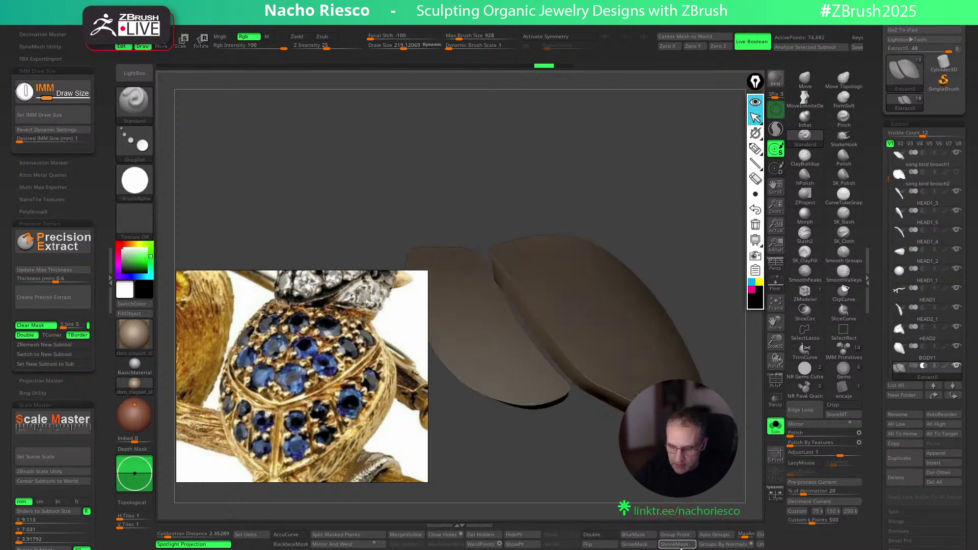
{"action": "left_click", "coordinate": [681, 546]}
{"action": "left_click", "coordinate": [680, 545]}
{"action": "left_click", "coordinate": [776, 427]}
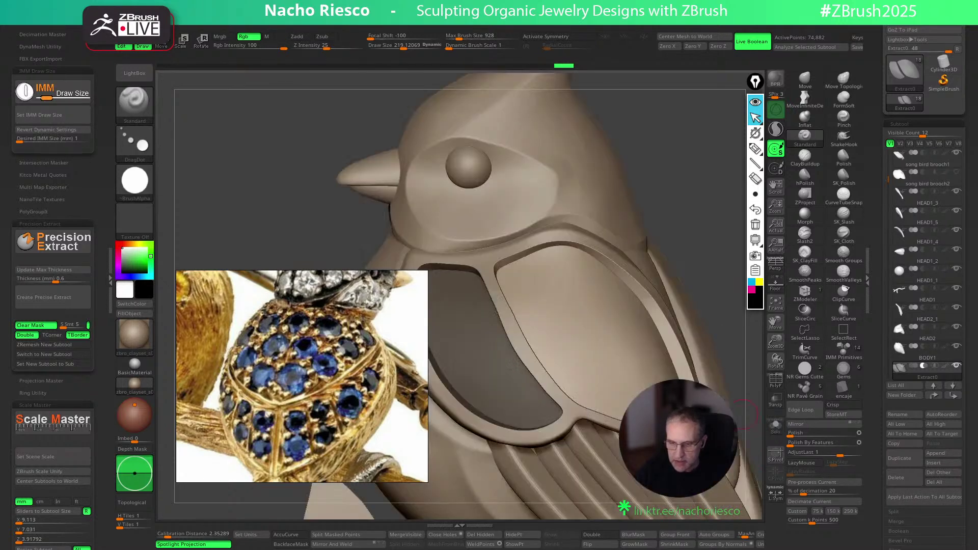
{"action": "key", "text": "w"}
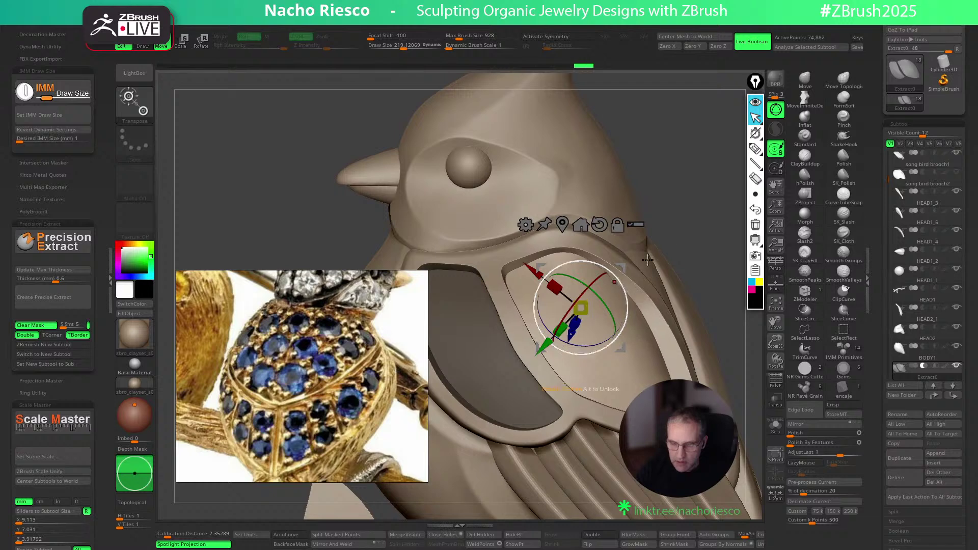
{"action": "left_click", "coordinate": [688, 230], "text": "ctrl"}
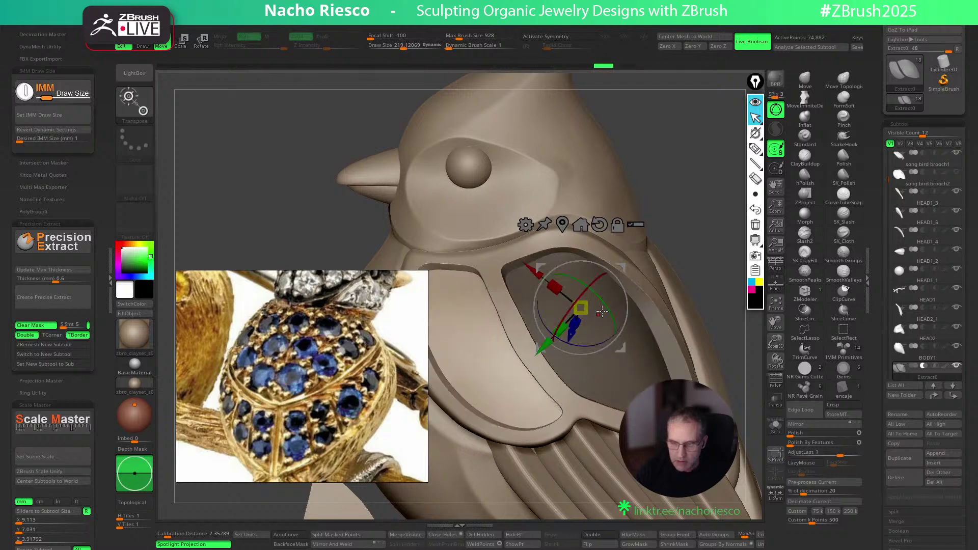
{"action": "key", "text": "q"}
{"action": "left_click_drag", "start_coordinate": [704, 233], "coordinate": [699, 248]}
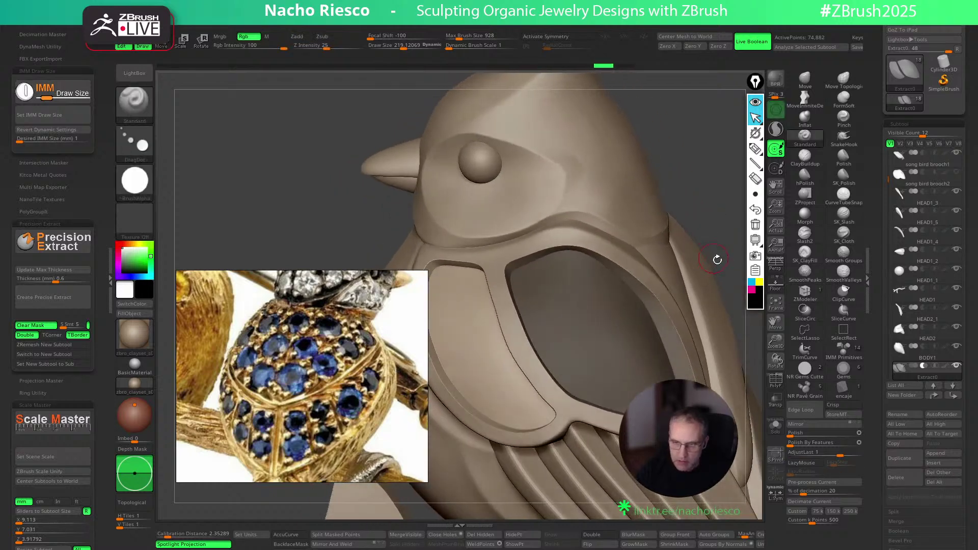
Isolate the extracted panels and reshape the larger panel's inner face with the Move brush at Draw Size 928
{"action": "left_click", "coordinate": [776, 427]}
{"action": "mouse_move", "coordinate": [664, 499]}
{"action": "left_mouse_down"}
{"action": "mouse_move", "coordinate": [703, 454]}
{"action": "mouse_move", "coordinate": [738, 346]}
{"action": "left_mouse_up"}
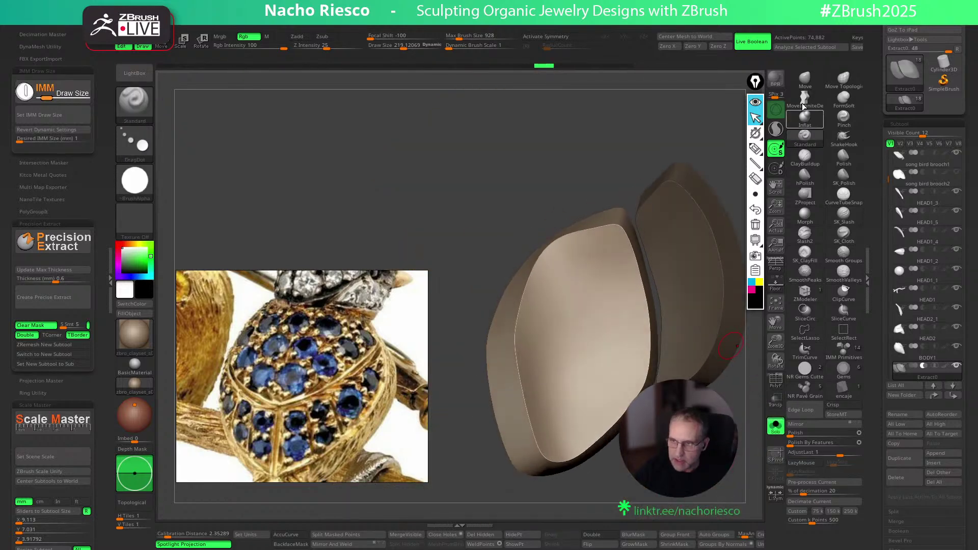
{"action": "left_click", "coordinate": [804, 120]}
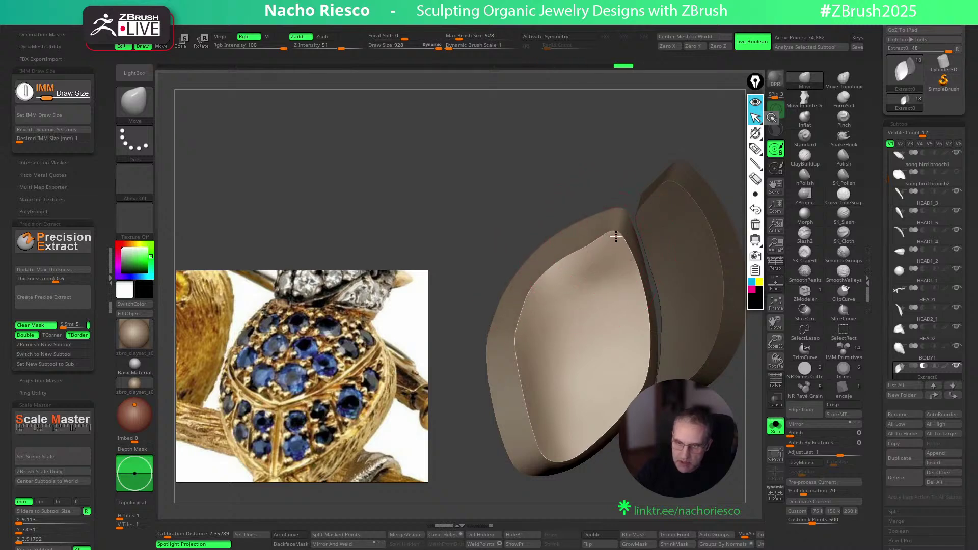
{"action": "left_click_drag", "start_coordinate": [662, 407], "coordinate": [632, 507]}
{"action": "left_click", "coordinate": [776, 427]}
{"action": "left_click_drag", "start_coordinate": [728, 361], "coordinate": [587, 297]}
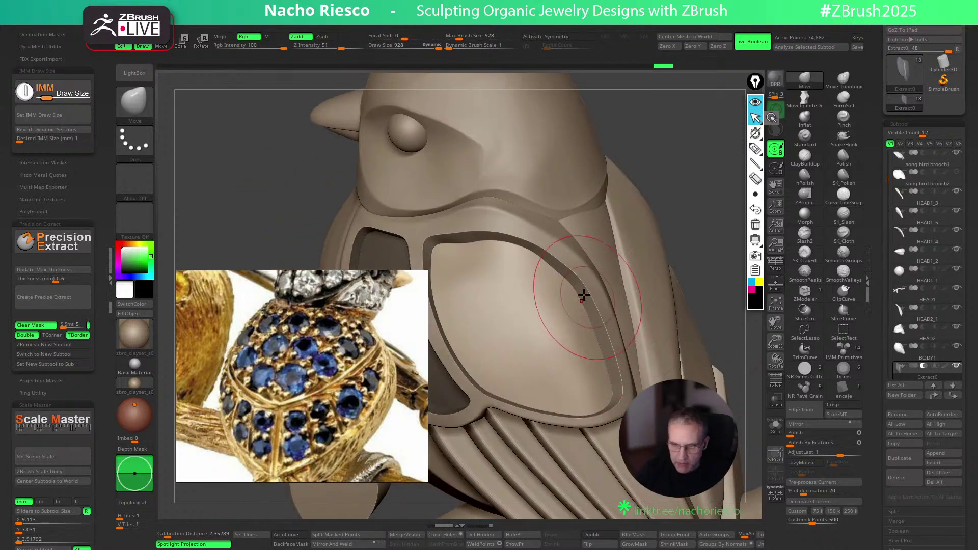
Rework the depth of the larger panel's inner face, checking it in isolation and on the whole brooch from several angles
{"action": "key", "text": "ctrl"}
{"action": "left_click", "coordinate": [775, 426]}
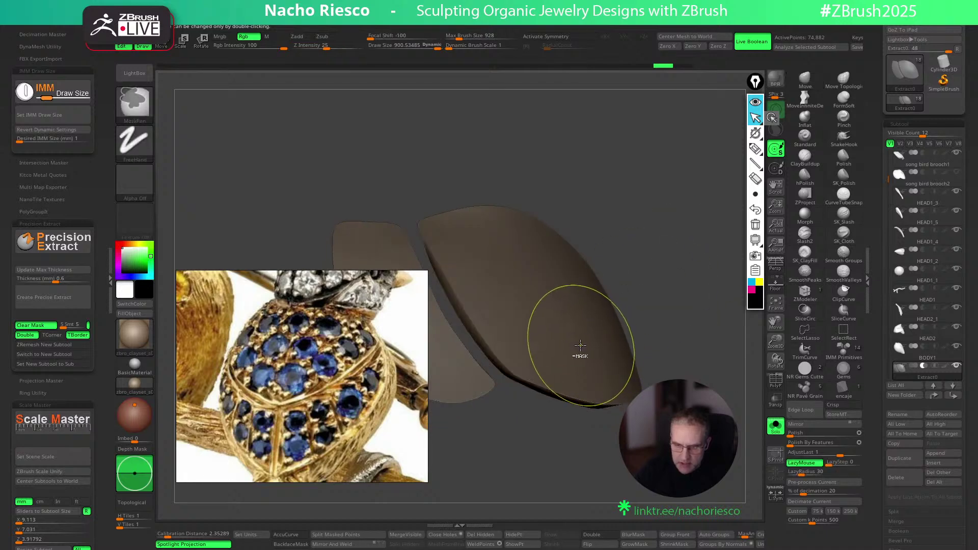
{"action": "left_click_drag", "start_coordinate": [644, 290], "coordinate": [602, 312]}
{"action": "key", "text": "ctrl"}
{"action": "mouse_move", "coordinate": [581, 326]}
{"action": "right_mouse_down"}
{"action": "mouse_move", "coordinate": [581, 340]}
{"action": "mouse_move", "coordinate": [579, 283]}
{"action": "right_mouse_up"}
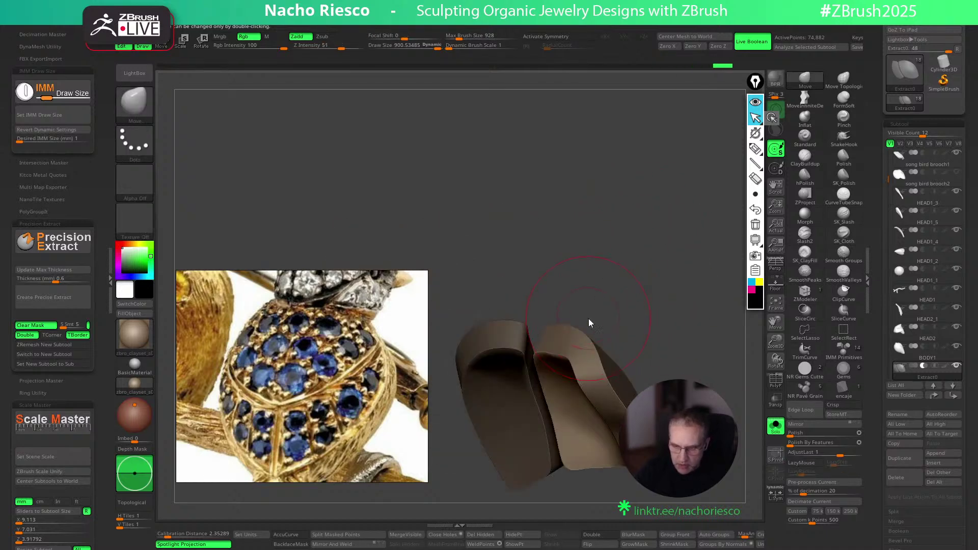
{"action": "right_click_drag", "start_coordinate": [573, 337], "coordinate": [740, 408]}
{"action": "left_click", "coordinate": [775, 425]}
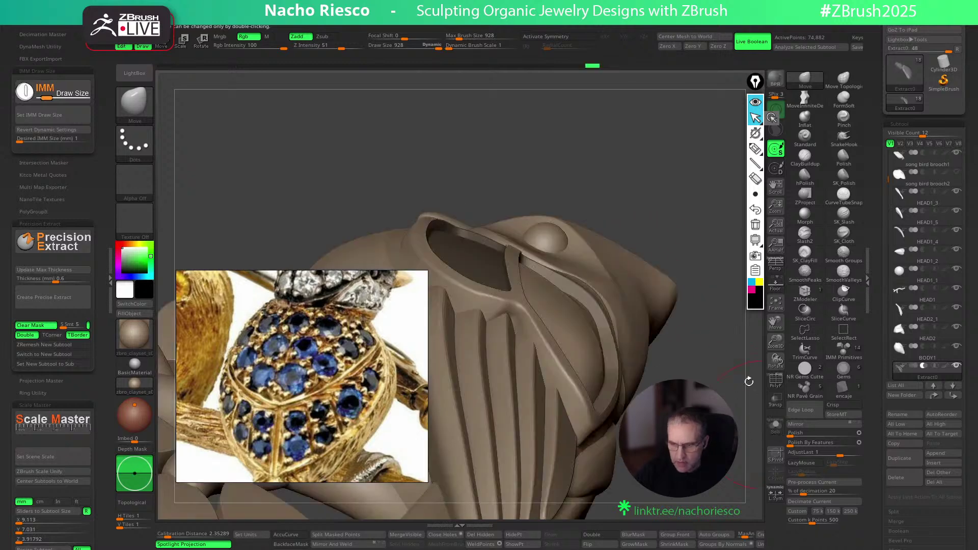
{"action": "right_click_drag", "start_coordinate": [709, 344], "coordinate": [593, 373]}
{"action": "right_click_drag", "start_coordinate": [523, 441], "coordinate": [581, 382]}
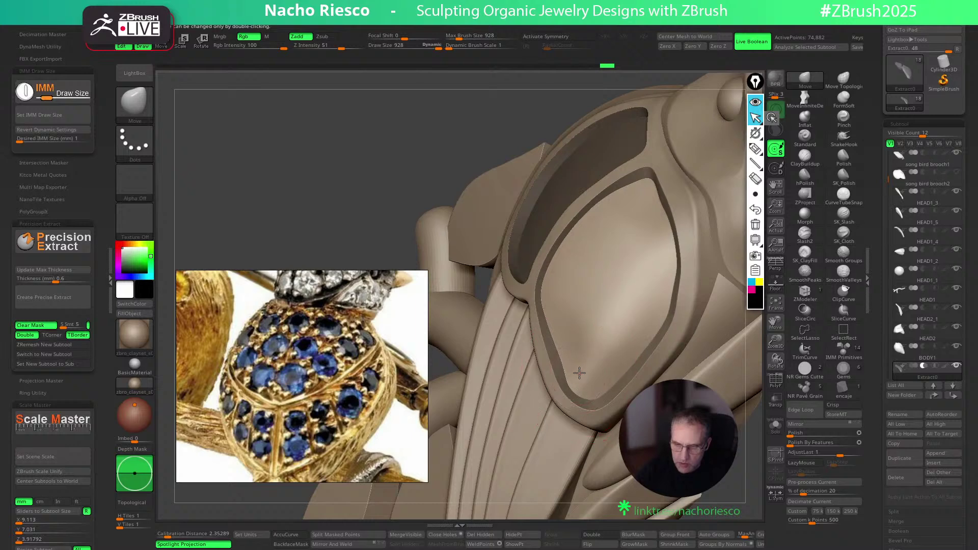
{"action": "right_click_drag", "start_coordinate": [574, 268], "coordinate": [587, 218]}
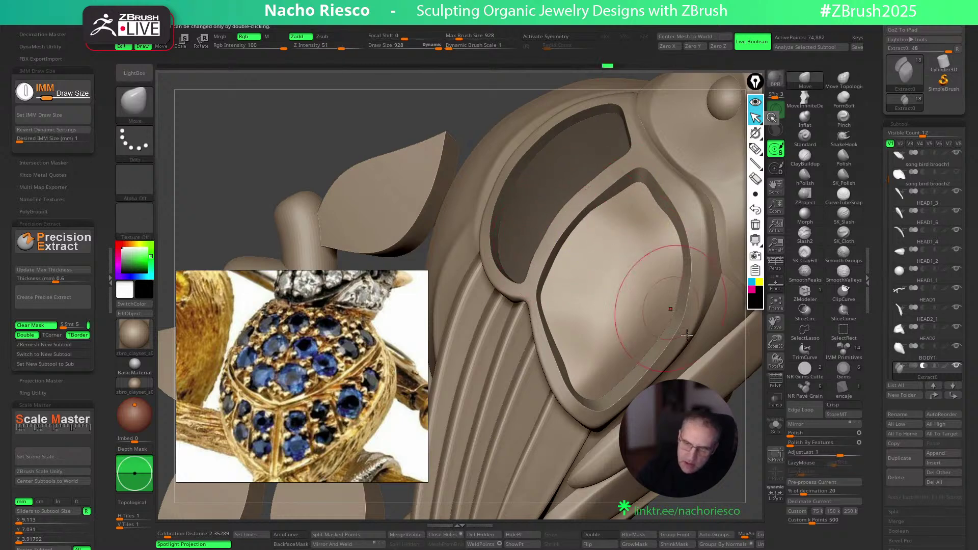
Clear the mask from the extracted panels and switch to the Move Topological brush
{"action": "key", "text": "ctrl+z"}
{"action": "key", "text": "s"}
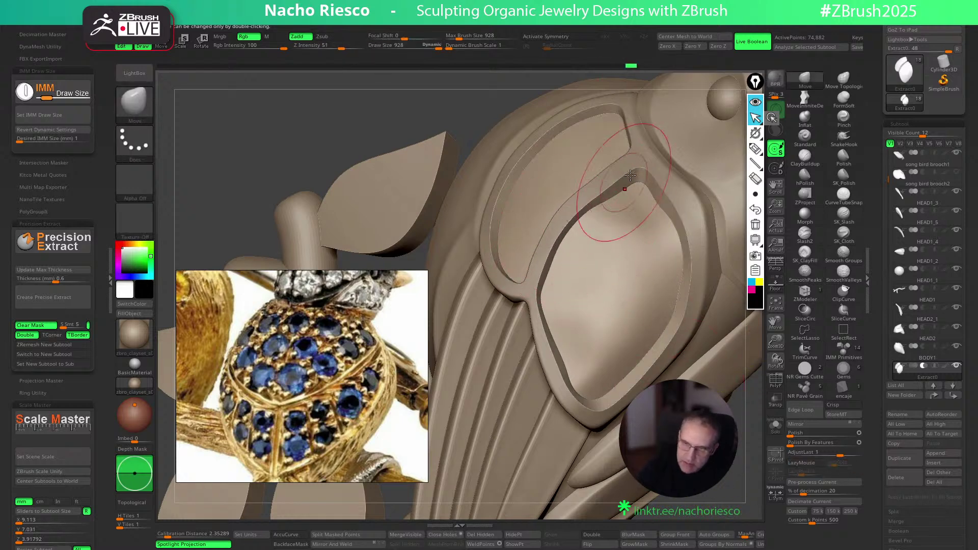
{"action": "left_click", "coordinate": [843, 77]}
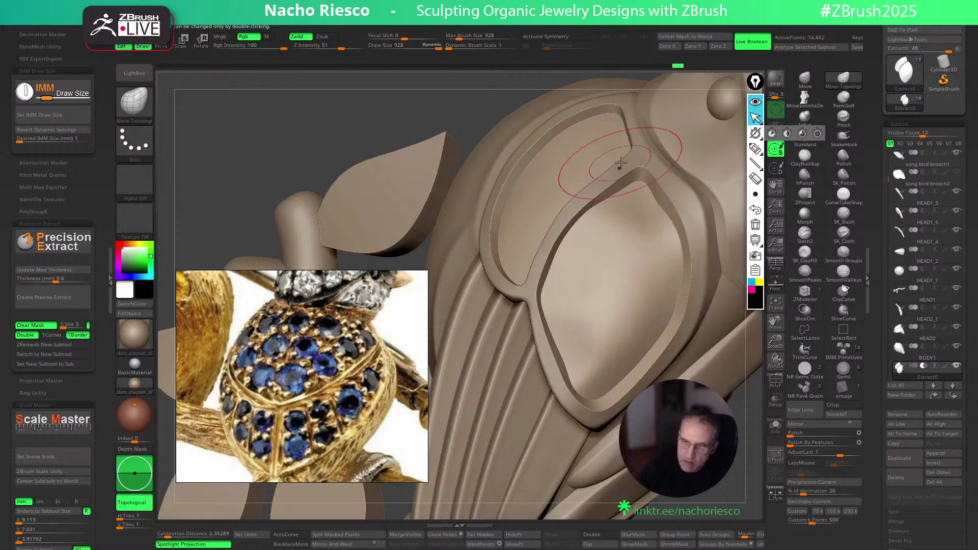
Apply Polish By Features to the isolated panels and bring the whole brooch back into view
{"action": "left_click_drag", "start_coordinate": [711, 488], "coordinate": [687, 454]}
{"action": "left_click", "coordinate": [776, 427]}
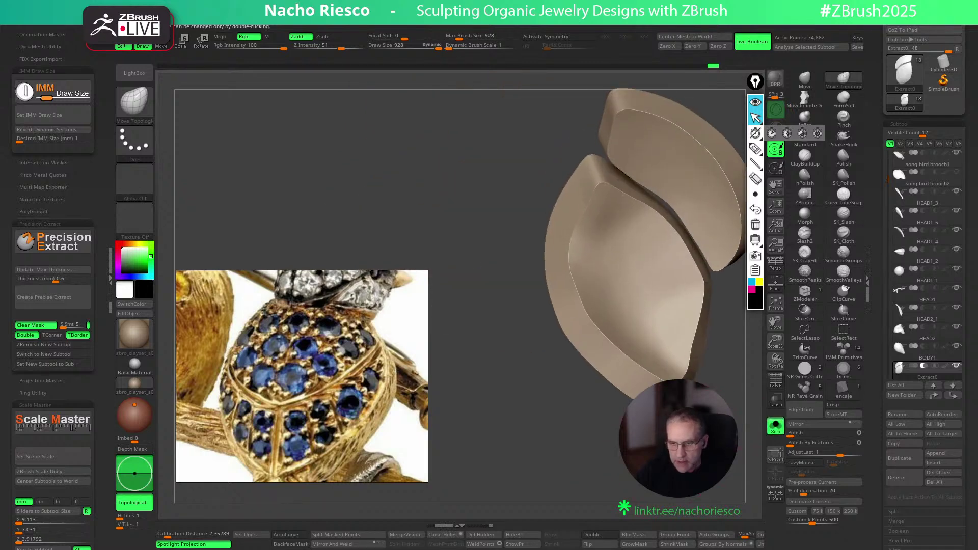
{"action": "left_click", "coordinate": [804, 443]}
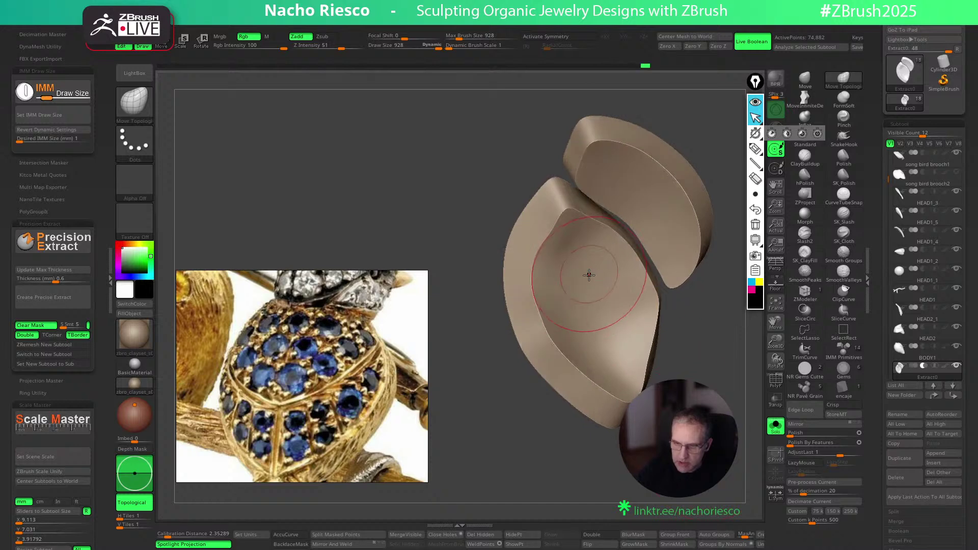
{"action": "key", "text": "shift"}
{"action": "right_click_drag", "start_coordinate": [596, 270], "coordinate": [568, 250]}
{"action": "left_click", "coordinate": [775, 426]}
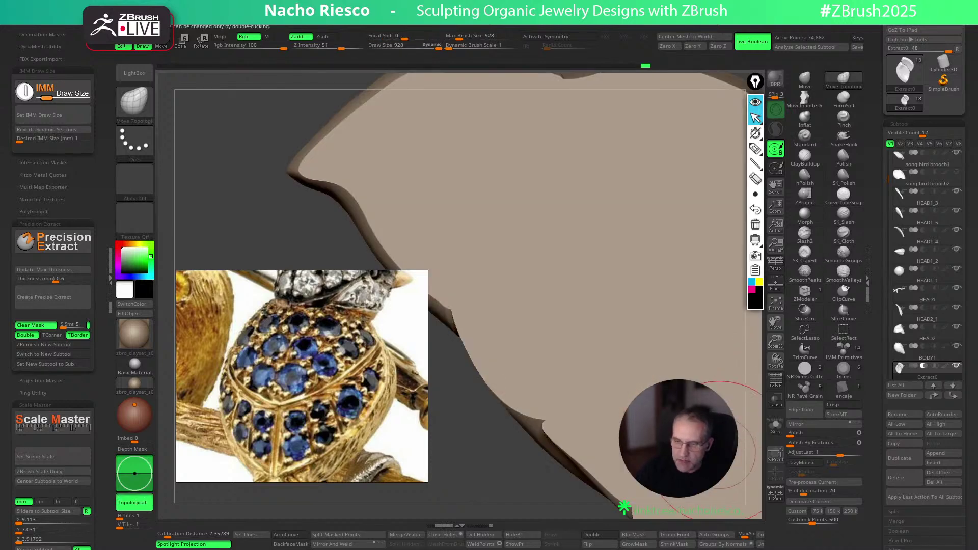
Adjust the shape of the larger recess's inner face with the Move Topological brush within the full model
{"action": "left_click_drag", "start_coordinate": [523, 483], "coordinate": [633, 351]}
{"action": "left_click_drag", "start_coordinate": [753, 268], "coordinate": [686, 355], "text": "alt"}
{"action": "left_click_drag", "start_coordinate": [760, 244], "coordinate": [763, 341]}
{"action": "key", "text": "s"}
{"action": "left_click_drag", "start_coordinate": [583, 302], "coordinate": [558, 292]}
{"action": "left_click_drag", "start_coordinate": [723, 220], "coordinate": [738, 285]}
Isolate the panels and soften the larger panel's inner face with the Smooth Groups brush
{"action": "left_click", "coordinate": [775, 425]}
{"action": "left_click_drag", "start_coordinate": [695, 518], "coordinate": [662, 438]}
{"action": "key", "text": "shift"}
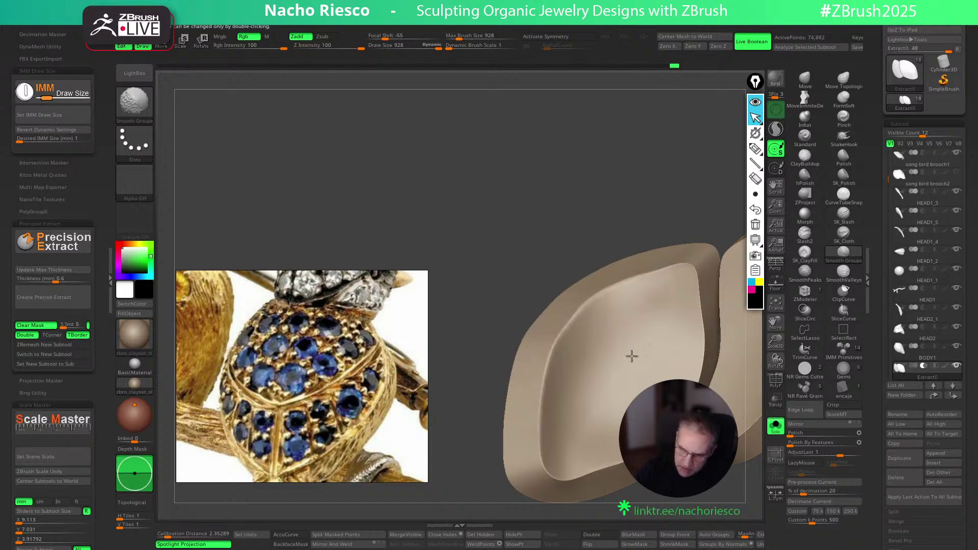
{"action": "left_click_drag", "start_coordinate": [662, 229], "coordinate": [630, 166]}
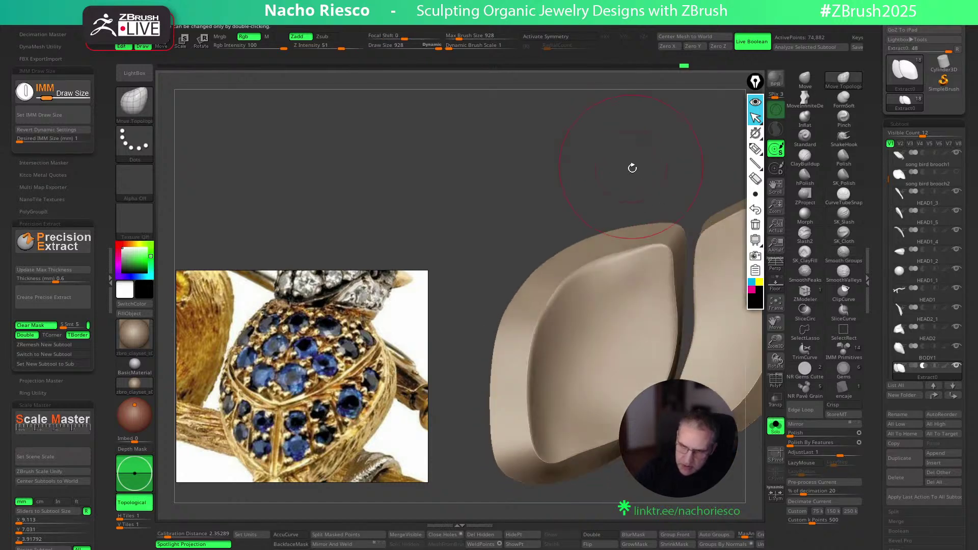
Mask the side borders of both panels by polygroup, leaving only the two inner faces editable
{"action": "left_click", "coordinate": [615, 340], "text": "ctrl+shift"}
{"action": "left_click_drag", "start_coordinate": [662, 492], "coordinate": [607, 459], "text": "alt"}
{"action": "left_click", "coordinate": [639, 279], "text": "ctrl+shift"}
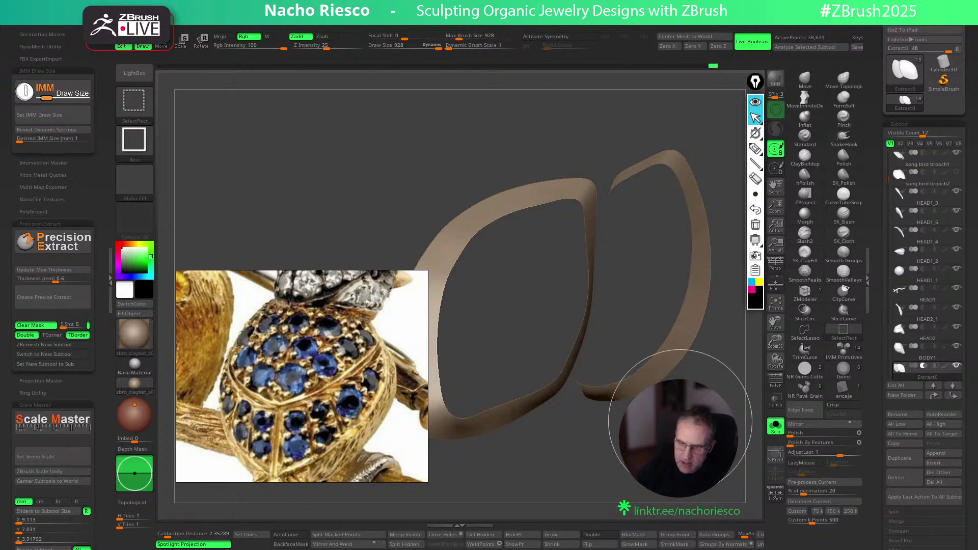
{"action": "left_click_drag", "start_coordinate": [674, 399], "coordinate": [688, 415], "text": "ctrl+shift"}
{"action": "left_click", "coordinate": [738, 466], "text": "ctrl"}
{"action": "left_click", "coordinate": [738, 474], "text": "ctrl+shift"}
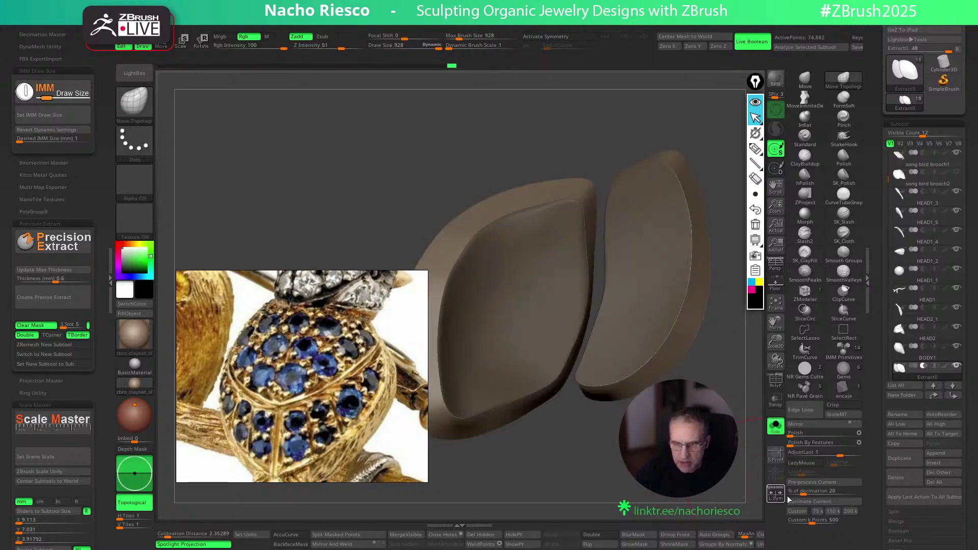
{"action": "left_click", "coordinate": [744, 477], "text": "ctrl"}
{"action": "key", "text": "ctrl+a"}
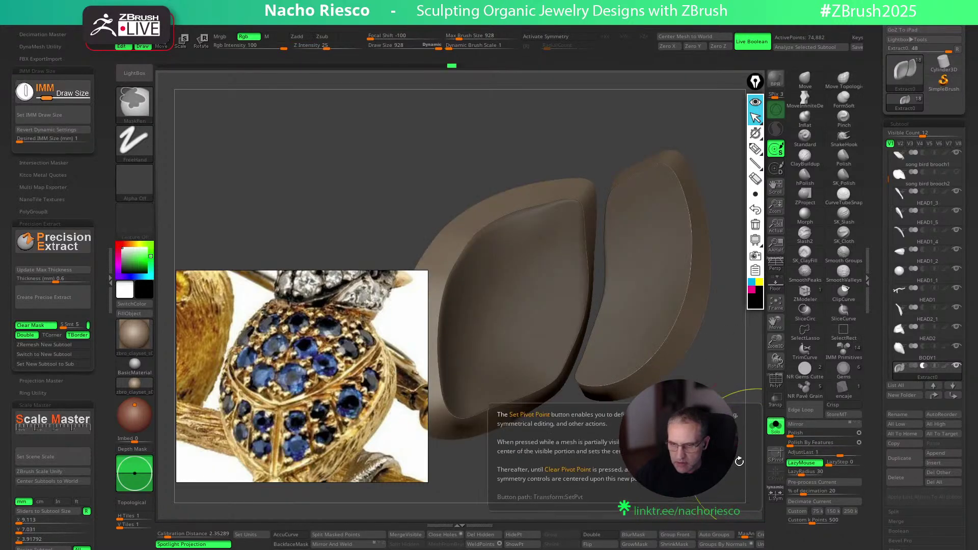
{"action": "left_click", "coordinate": [702, 426], "text": "ctrl"}
{"action": "left_click_drag", "start_coordinate": [703, 429], "coordinate": [728, 445]}
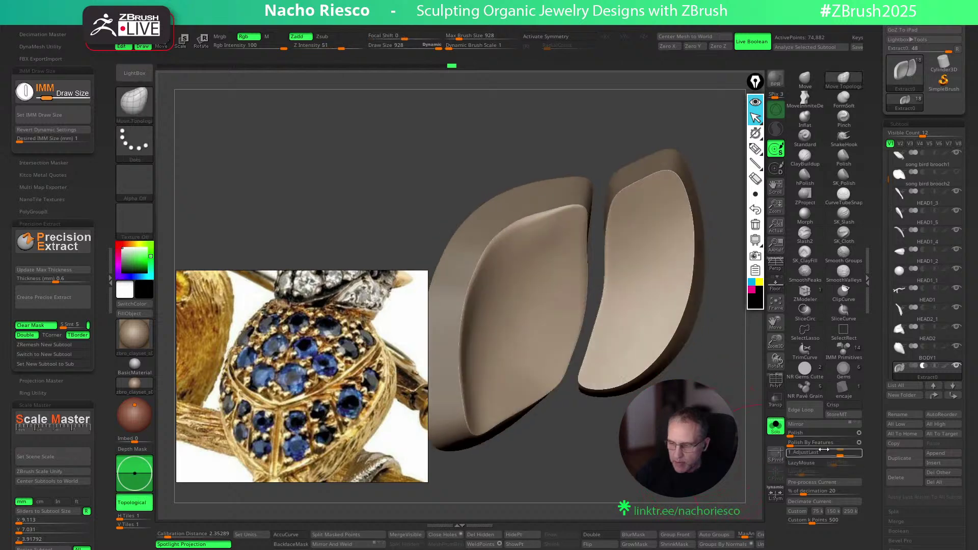
Polish the unmasked inner faces with Polish By Features and check both recesses on the whole brooch
{"action": "mouse_move", "coordinate": [803, 444]}
{"action": "left_mouse_down"}
{"action": "mouse_move", "coordinate": [813, 445]}
{"action": "mouse_move", "coordinate": [739, 444]}
{"action": "mouse_move", "coordinate": [769, 455]}
{"action": "left_mouse_up"}
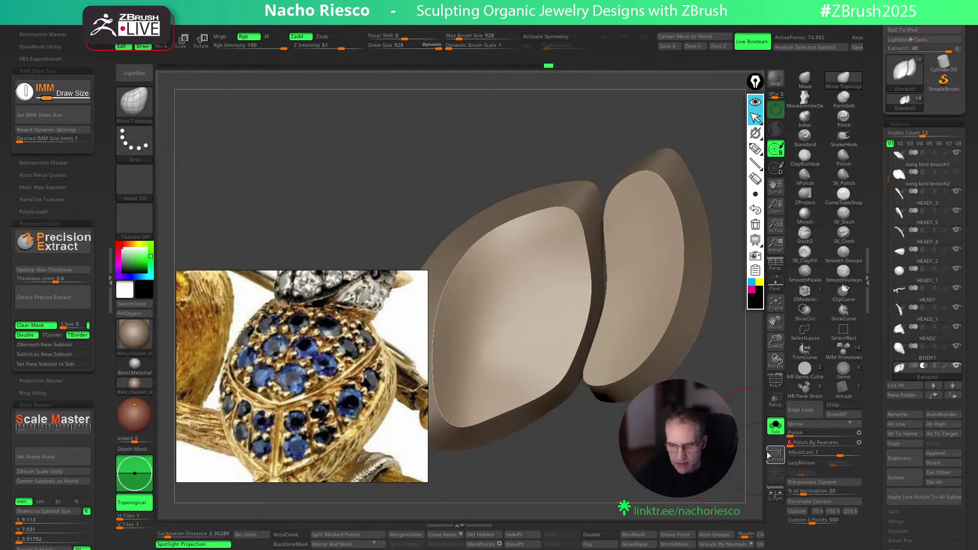
{"action": "left_click", "coordinate": [775, 426]}
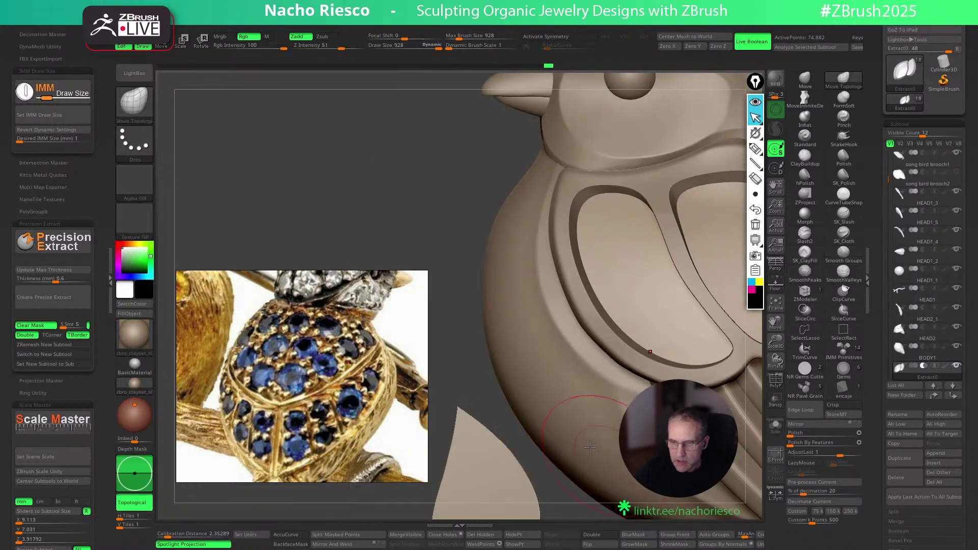
{"action": "right_click_drag", "start_coordinate": [529, 435], "coordinate": [500, 382], "text": "ctrl"}
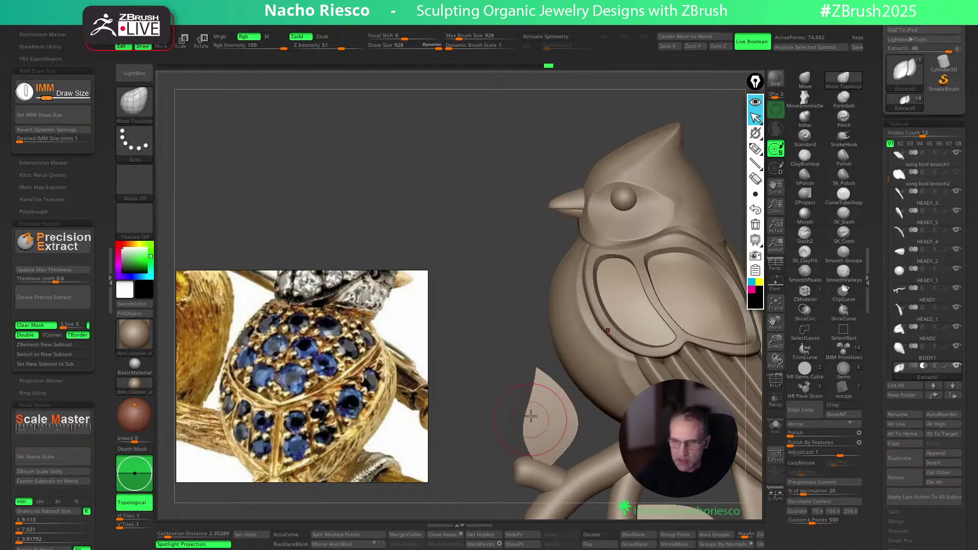
{"action": "right_click_drag", "start_coordinate": [719, 173], "coordinate": [655, 251], "text": "alt"}
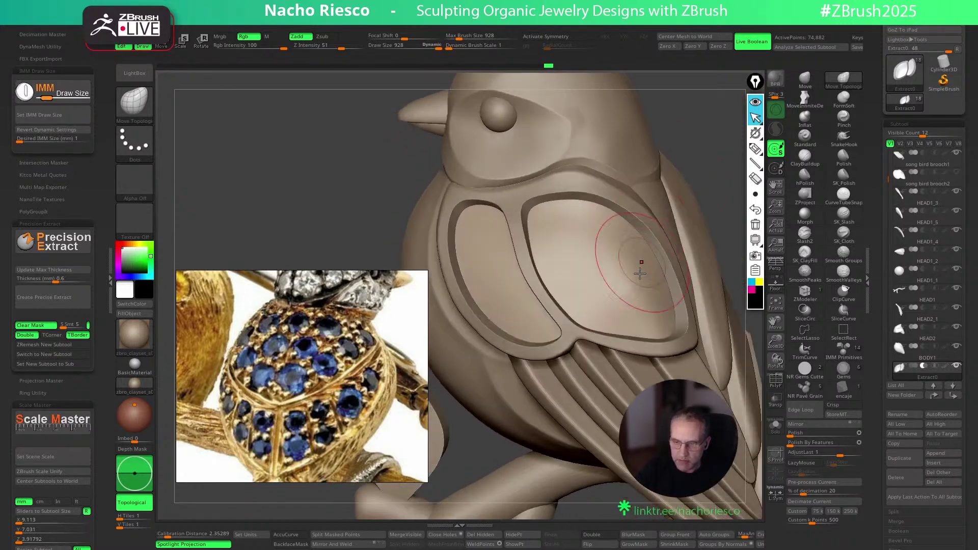
Isolate the unmasked panels and smooth the larger panel's inner face with the Smooth Valleys brush
{"action": "left_click", "coordinate": [775, 427]}
{"action": "mouse_move", "coordinate": [515, 407]}
{"action": "right_mouse_down"}
{"action": "mouse_move", "coordinate": [736, 353]}
{"action": "mouse_move", "coordinate": [734, 339]}
{"action": "right_mouse_up"}
{"action": "left_click", "coordinate": [843, 273], "text": "shift"}
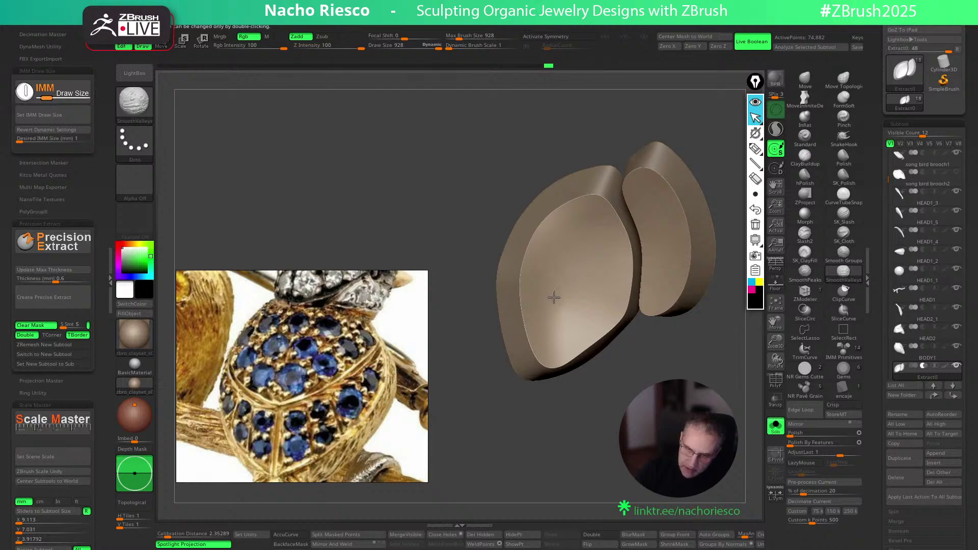
{"action": "left_click_drag", "start_coordinate": [546, 308], "coordinate": [566, 301], "text": "shift"}
{"action": "right_click_drag", "start_coordinate": [566, 300], "coordinate": [570, 352], "text": "ctrl"}
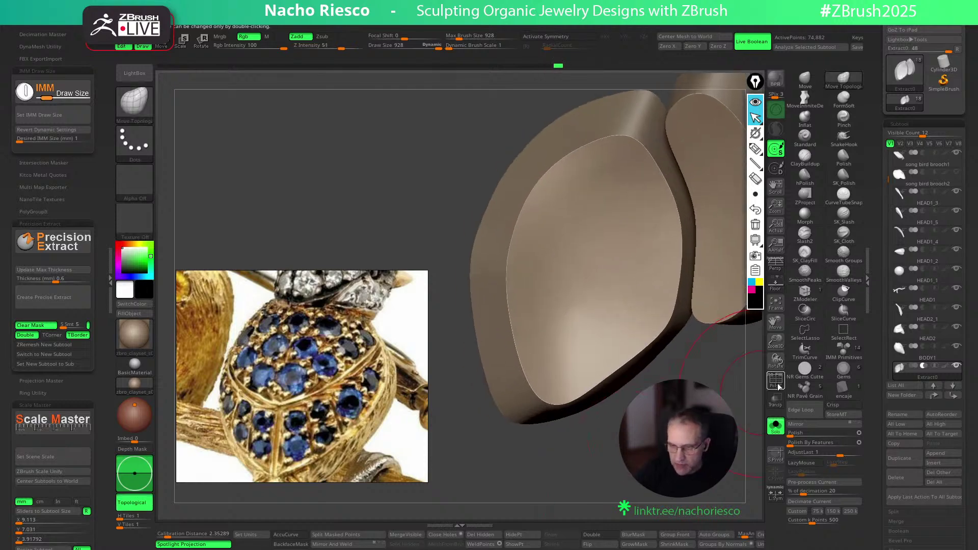
Turn on PolyFrame and examine the mesh topology of the larger panel's inner face
{"action": "left_click", "coordinate": [777, 383]}
{"action": "right_click_drag", "start_coordinate": [596, 298], "coordinate": [564, 328], "text": "ctrl"}
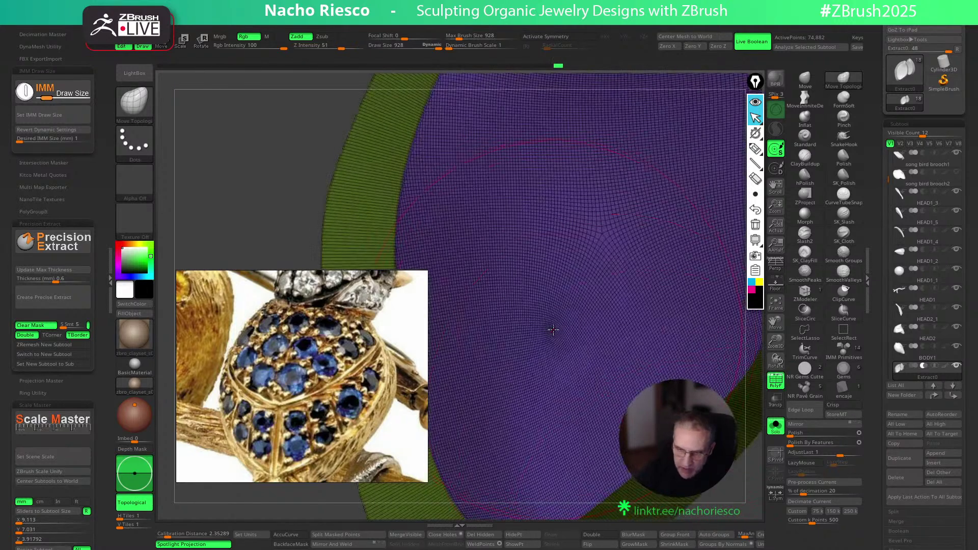
{"action": "right_click_drag", "start_coordinate": [735, 481], "coordinate": [764, 408], "text": "ctrl"}
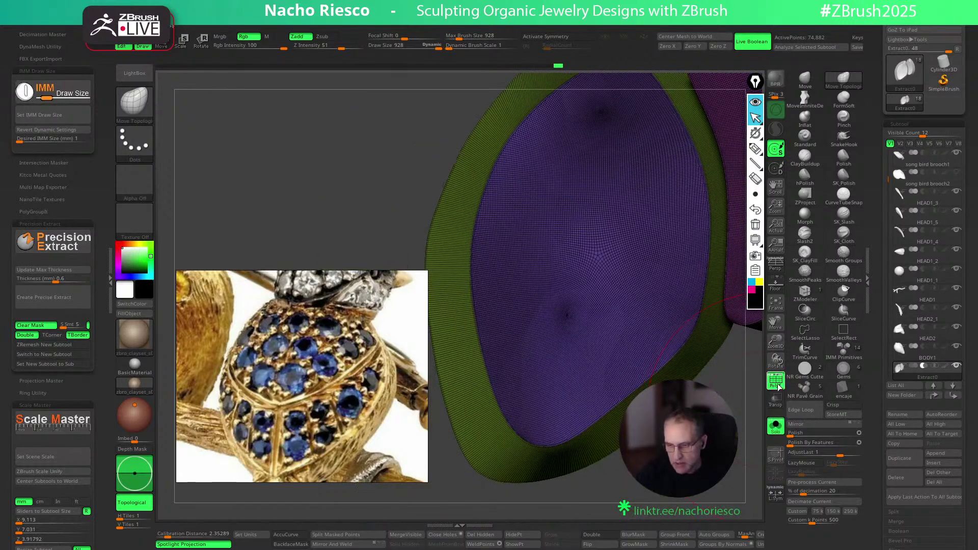
{"action": "left_click_drag", "start_coordinate": [760, 410], "coordinate": [736, 465]}
{"action": "right_click_drag", "start_coordinate": [734, 462], "coordinate": [720, 478], "text": "ctrl"}
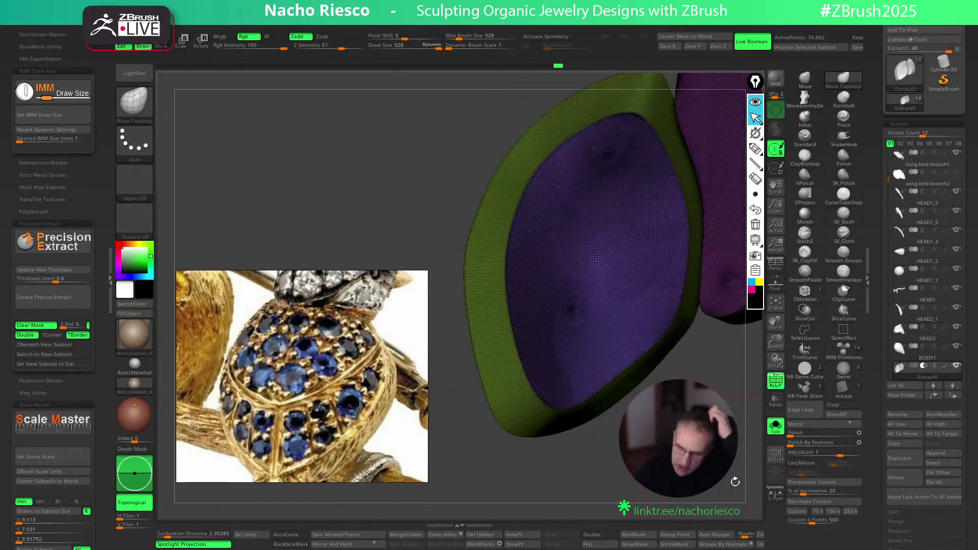
ZRemesh both extracted panels with Half, KeepGroups, SmoothGroups 0 and AdaptiveSize 0
{"action": "left_click", "coordinate": [105, 284]}
{"action": "left_click_drag", "start_coordinate": [878, 468], "coordinate": [910, 380]}
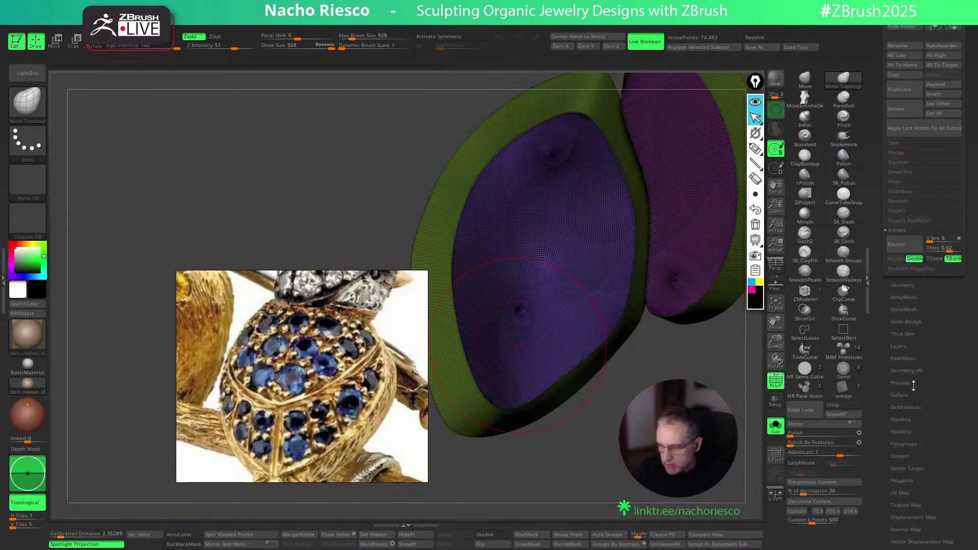
{"action": "left_click", "coordinate": [893, 286]}
{"action": "left_click", "coordinate": [916, 451]}
{"action": "left_click", "coordinate": [952, 489]}
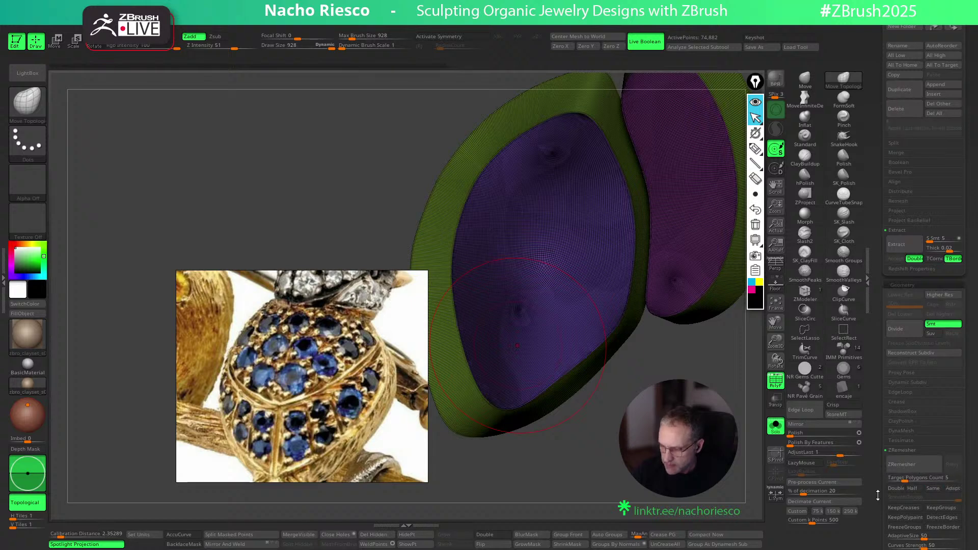
{"action": "left_click_drag", "start_coordinate": [880, 495], "coordinate": [881, 445]}
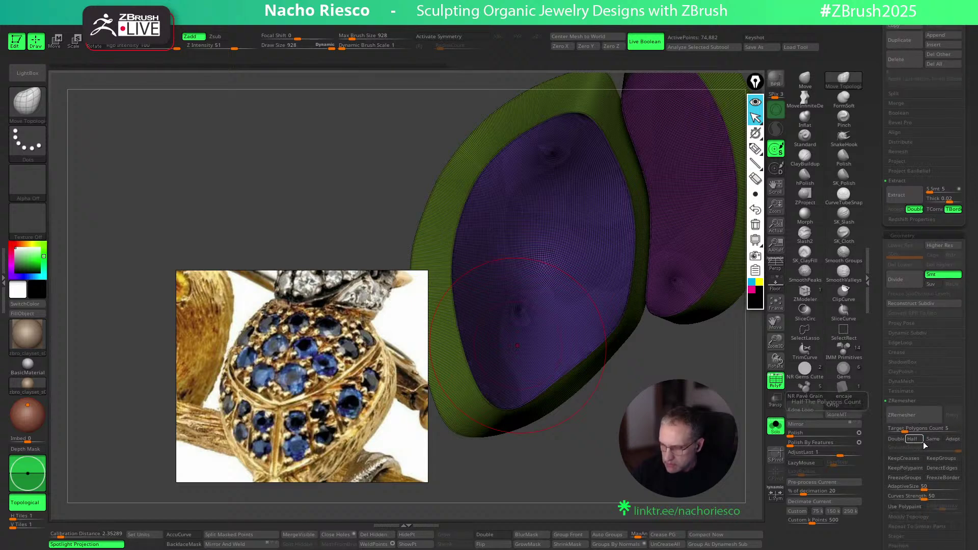
{"action": "left_click", "coordinate": [918, 441]}
{"action": "left_click", "coordinate": [943, 459]}
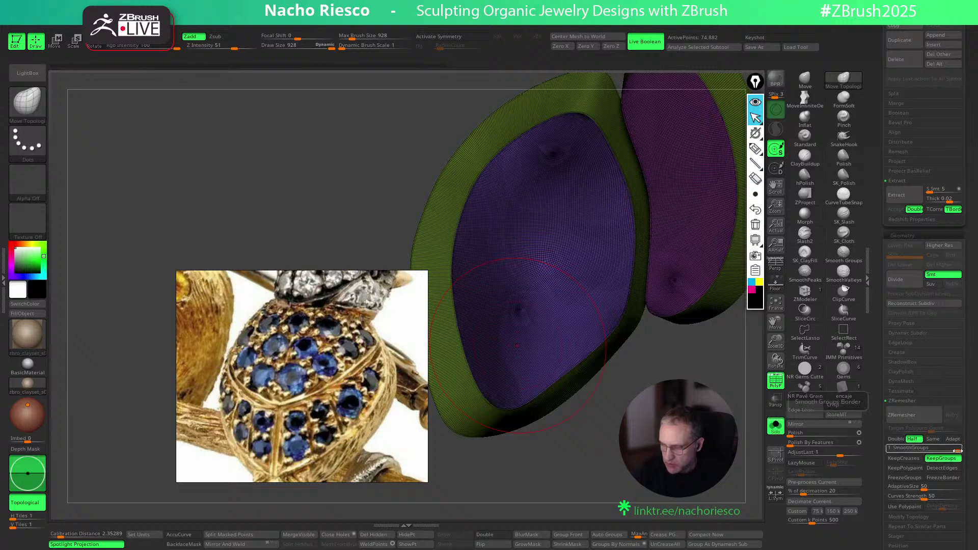
{"action": "left_click_drag", "start_coordinate": [906, 530], "coordinate": [906, 454]}
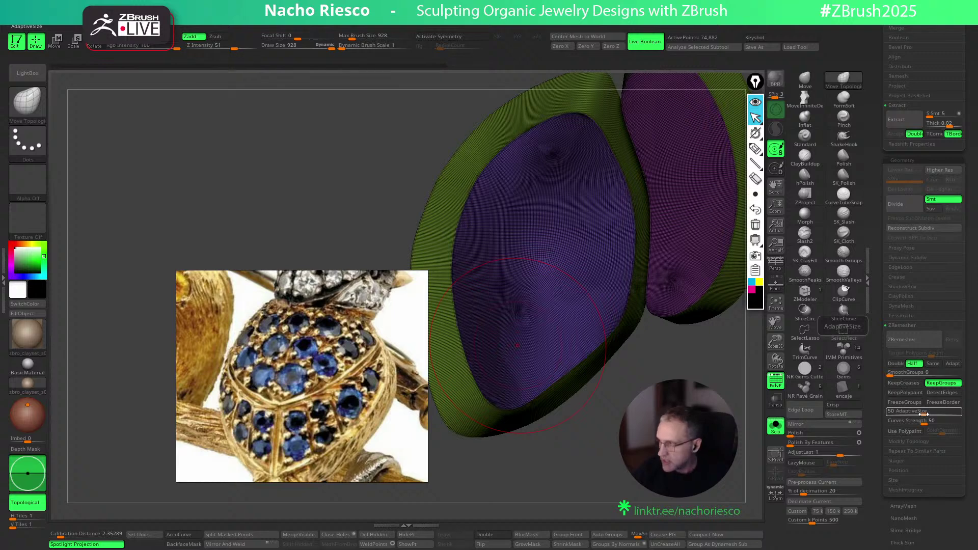
{"action": "left_click_drag", "start_coordinate": [923, 414], "coordinate": [916, 414]}
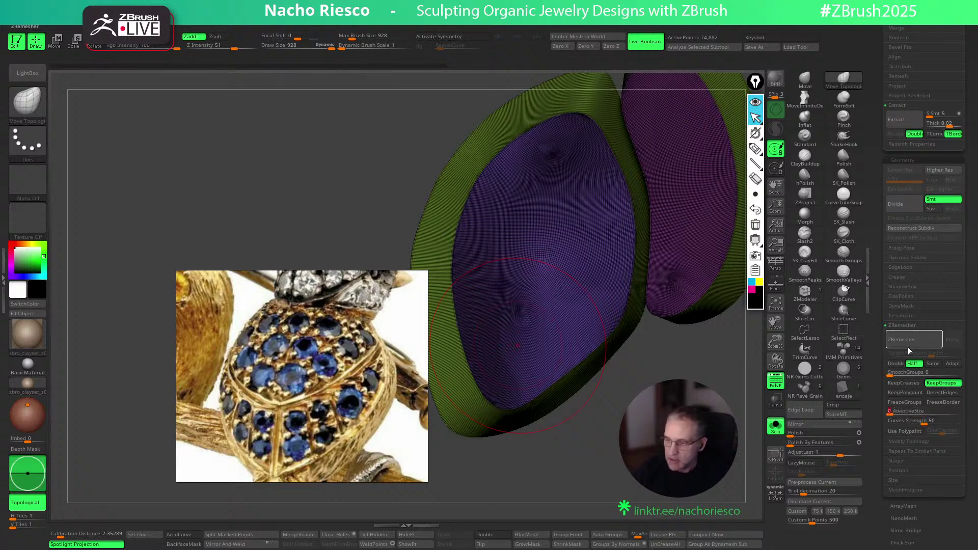
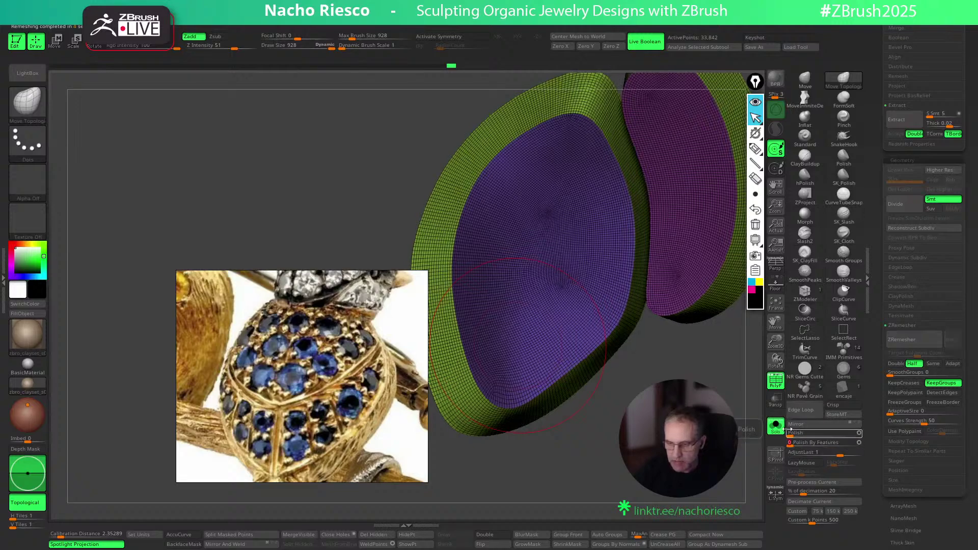
Show the whole brooch without PolyFrame and adjust the larger recess's outline with the Move Topological brush
{"action": "left_click", "coordinate": [776, 425]}
{"action": "right_click_drag", "start_coordinate": [711, 281], "coordinate": [835, 402]}
{"action": "left_click", "coordinate": [776, 381]}
{"action": "key", "text": "f"}
{"action": "mouse_move", "coordinate": [695, 253]}
{"action": "left_mouse_down"}
{"action": "mouse_move", "coordinate": [703, 284]}
{"action": "mouse_move", "coordinate": [682, 301]}
{"action": "mouse_move", "coordinate": [738, 255]}
{"action": "left_mouse_up"}
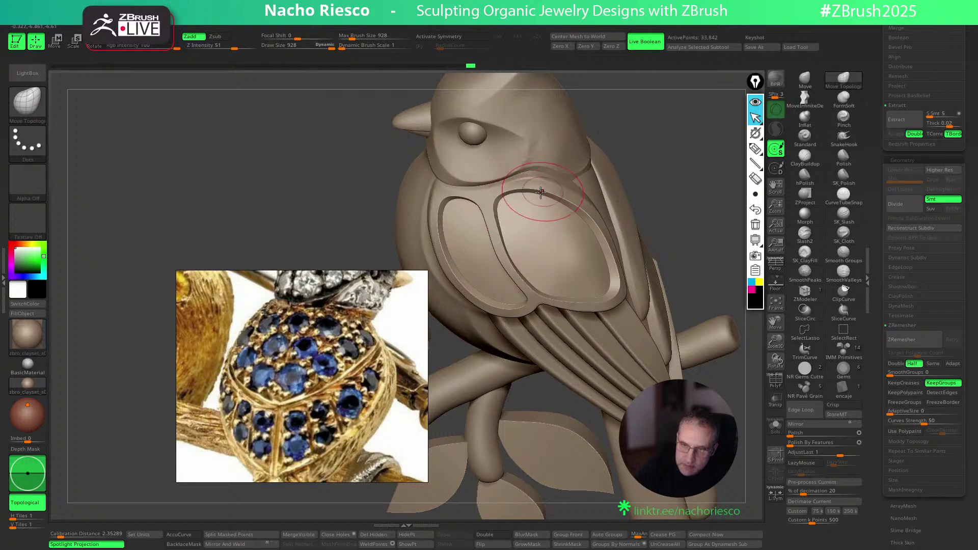
{"action": "left_click_drag", "start_coordinate": [668, 164], "coordinate": [631, 171]}
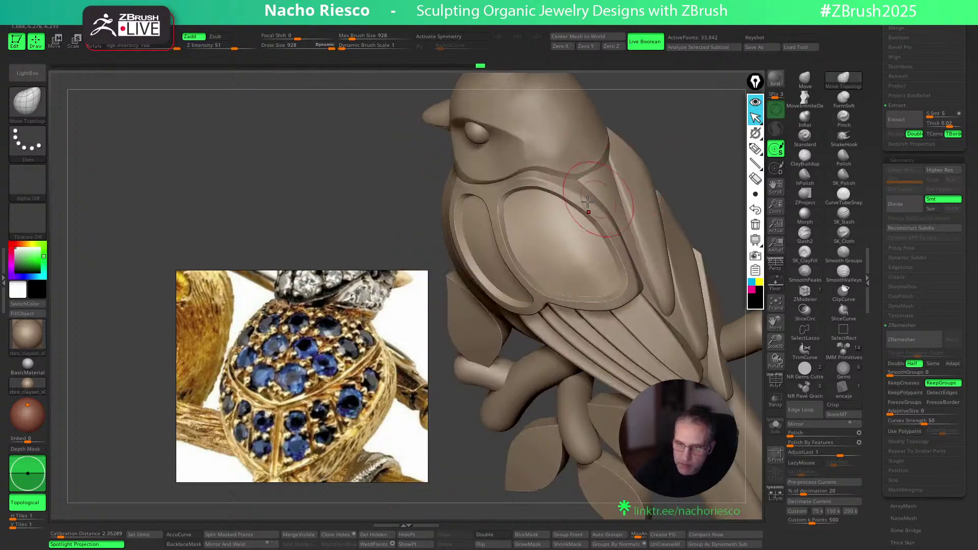
{"action": "right_click_drag", "start_coordinate": [686, 165], "coordinate": [590, 223]}
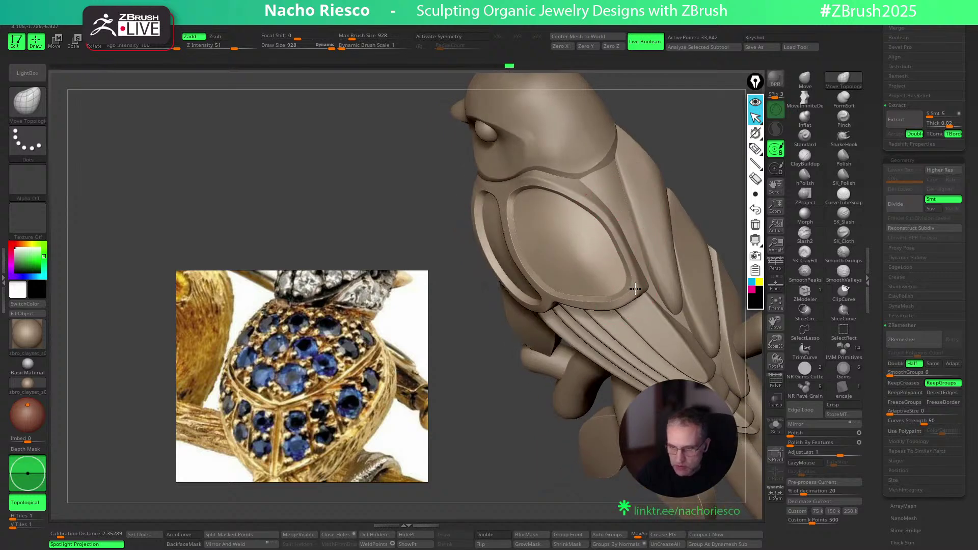
{"action": "right_click_drag", "start_coordinate": [703, 181], "coordinate": [565, 294]}
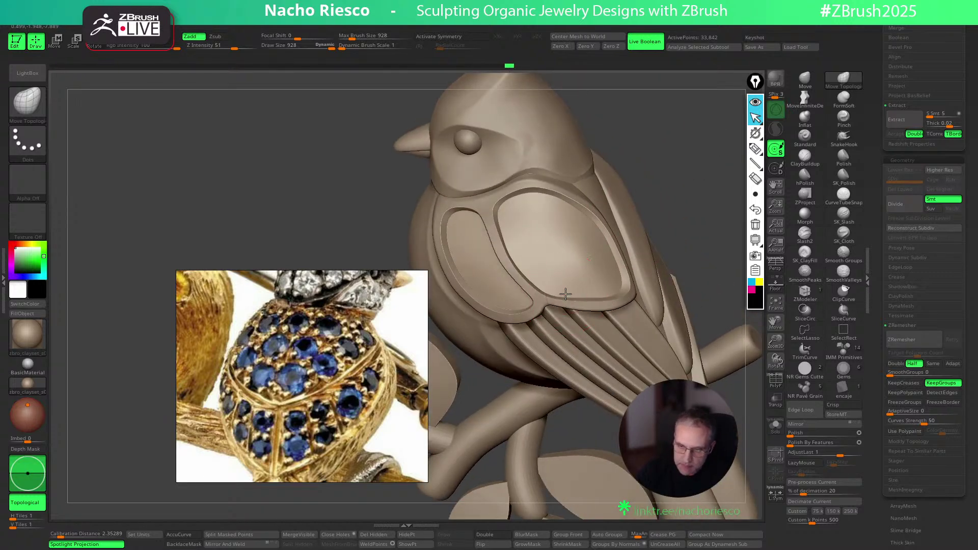
{"action": "right_click_drag", "start_coordinate": [677, 255], "coordinate": [609, 293]}
{"action": "mouse_move", "coordinate": [723, 199]}
{"action": "right_mouse_down"}
{"action": "mouse_move", "coordinate": [708, 163]}
{"action": "mouse_move", "coordinate": [698, 189]}
{"action": "right_mouse_up"}
Turn on AccuCurve to sharpen the larger recess's lower outer corner, and switch AccuCurve off again
{"action": "left_click", "coordinate": [182, 535]}
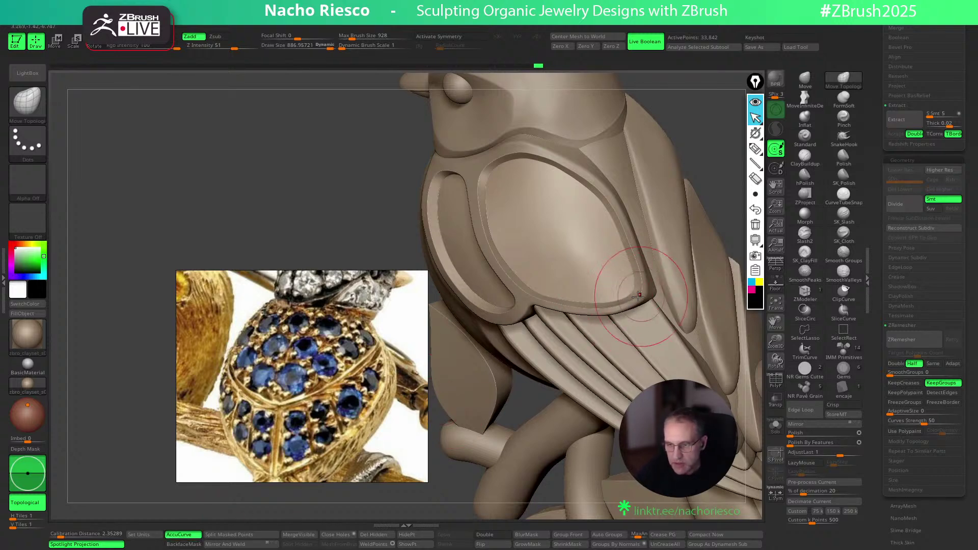
{"action": "right_click_drag", "start_coordinate": [719, 163], "coordinate": [718, 168]}
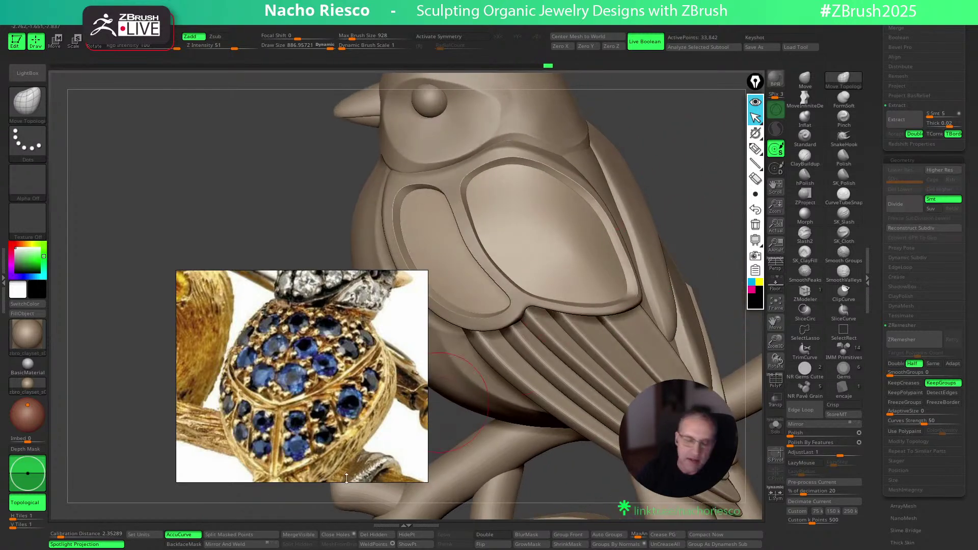
{"action": "left_click", "coordinate": [182, 537]}
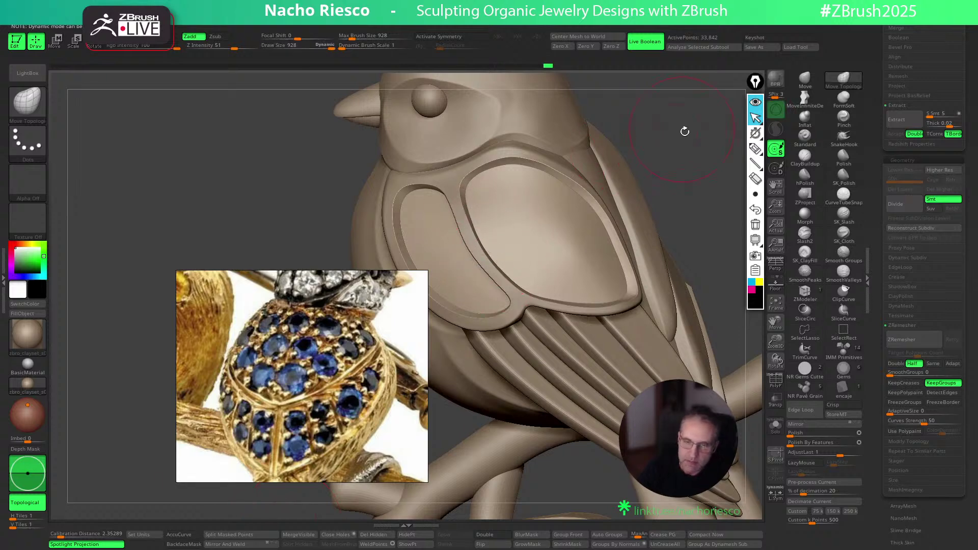
Adjust the dividing rim between the two recesses and the smaller recess's lower tip with the Move Topological brush
{"action": "left_click_drag", "start_coordinate": [681, 129], "coordinate": [666, 123]}
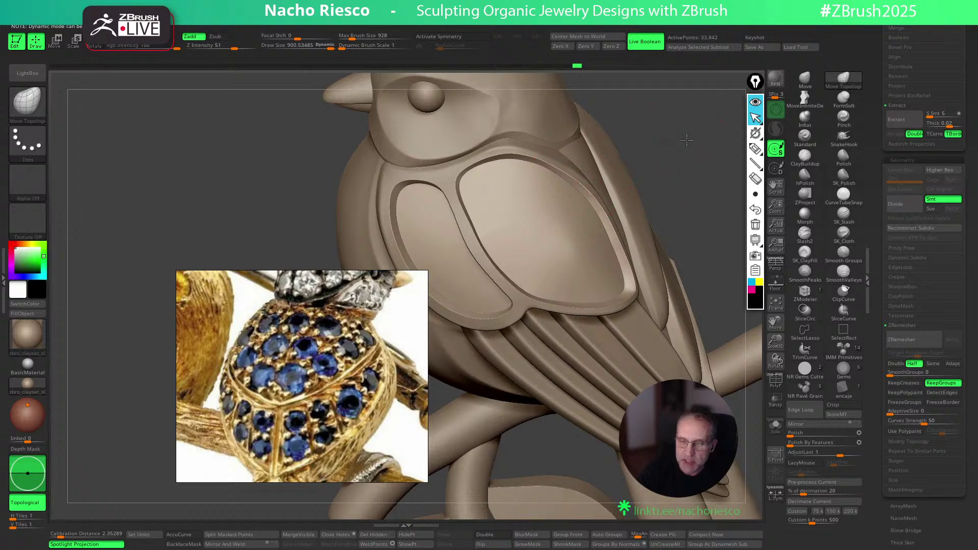
{"action": "left_click_drag", "start_coordinate": [685, 142], "coordinate": [484, 194]}
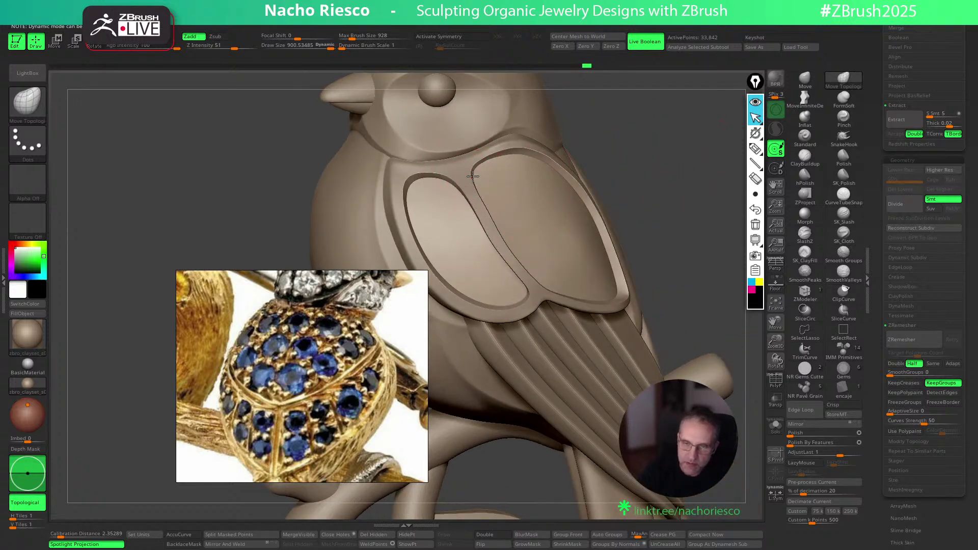
{"action": "mouse_move", "coordinate": [679, 212]}
{"action": "left_mouse_down"}
{"action": "mouse_move", "coordinate": [650, 217]}
{"action": "mouse_move", "coordinate": [685, 216]}
{"action": "left_mouse_up"}
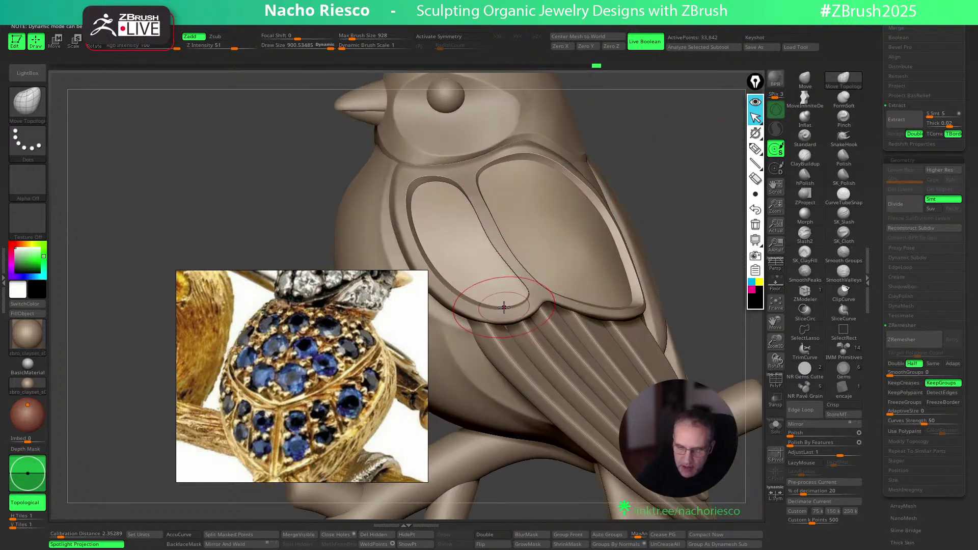
{"action": "left_click_drag", "start_coordinate": [520, 297], "coordinate": [530, 299]}
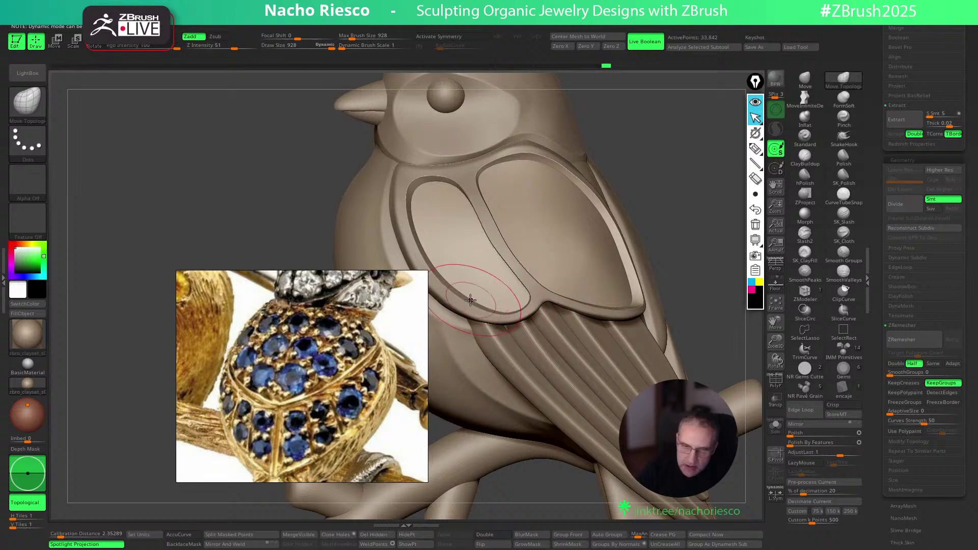
Move the Song Bird reference image clear of the wing and reshape the smaller recess's outer and upper edges with a resized Move Topological brush
{"action": "mouse_move", "coordinate": [426, 271]}
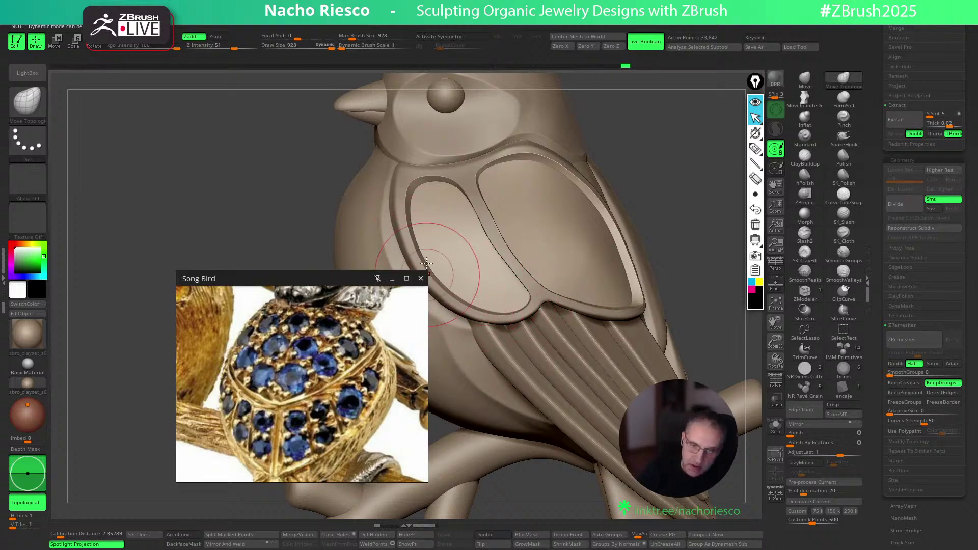
{"action": "left_click_drag", "start_coordinate": [387, 271], "coordinate": [323, 263]}
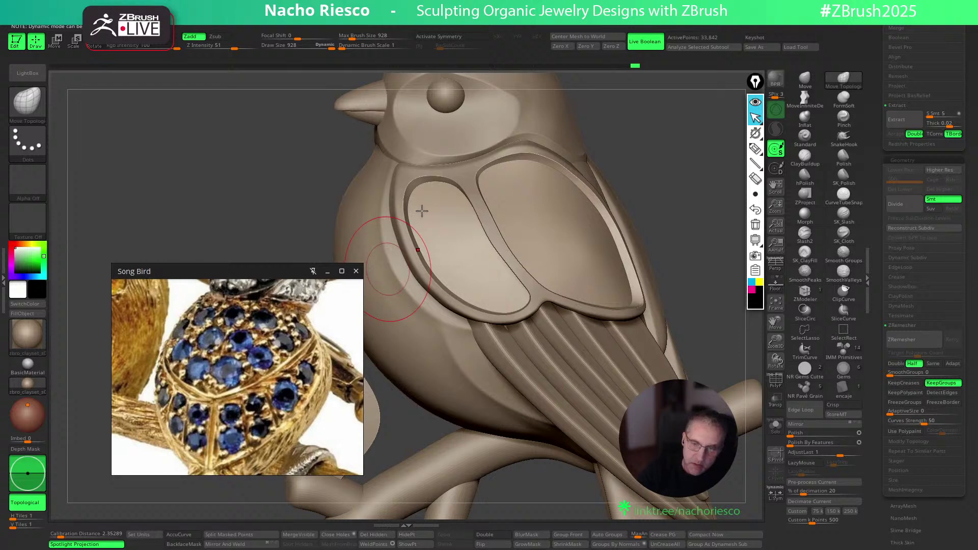
{"action": "key", "text": "s"}
{"action": "left_click_drag", "start_coordinate": [424, 253], "coordinate": [420, 253]}
{"action": "left_click_drag", "start_coordinate": [465, 297], "coordinate": [484, 299]}
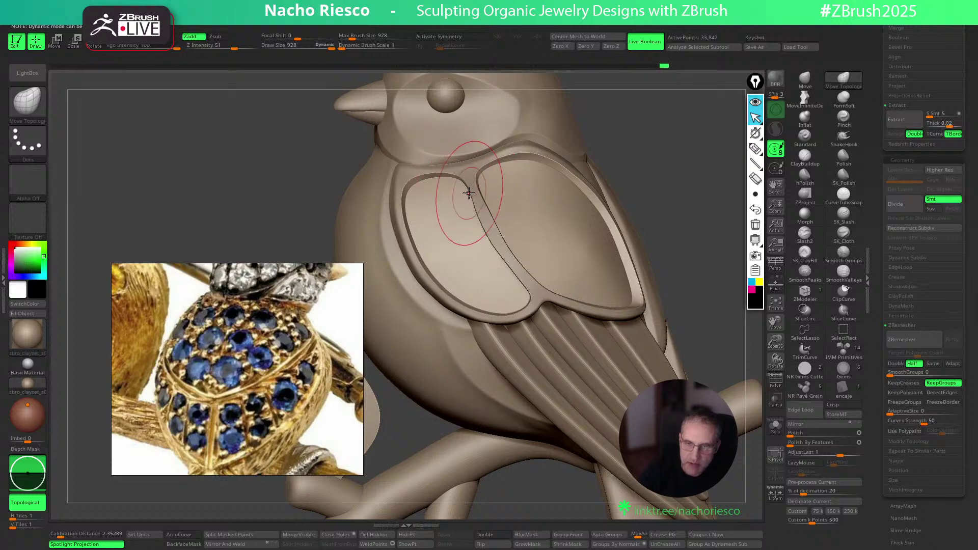
{"action": "left_click_drag", "start_coordinate": [454, 176], "coordinate": [456, 172]}
{"action": "left_click_drag", "start_coordinate": [666, 127], "coordinate": [657, 148]}
{"action": "key", "text": "s"}
{"action": "key", "text": "s"}
{"action": "mouse_move", "coordinate": [421, 180]}
{"action": "left_mouse_down"}
{"action": "mouse_move", "coordinate": [404, 165]}
{"action": "mouse_move", "coordinate": [431, 170]}
{"action": "mouse_move", "coordinate": [470, 200]}
{"action": "mouse_move", "coordinate": [520, 292]}
{"action": "left_mouse_up"}
{"action": "mouse_move", "coordinate": [695, 223]}
{"action": "left_mouse_down"}
{"action": "mouse_move", "coordinate": [695, 209]}
{"action": "mouse_move", "coordinate": [679, 212]}
{"action": "left_mouse_up"}
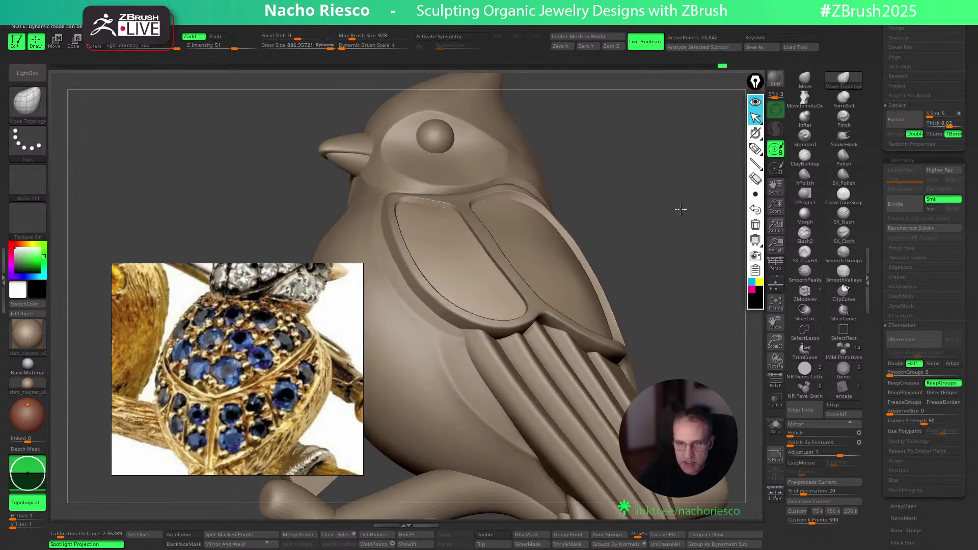
Isolate the extracted panels with PolyFrame on and leave only their two inner faces visible
{"action": "left_click", "coordinate": [603, 218], "text": "alt"}
{"action": "left_click", "coordinate": [775, 427]}
{"action": "left_click_drag", "start_coordinate": [741, 404], "coordinate": [687, 313]}
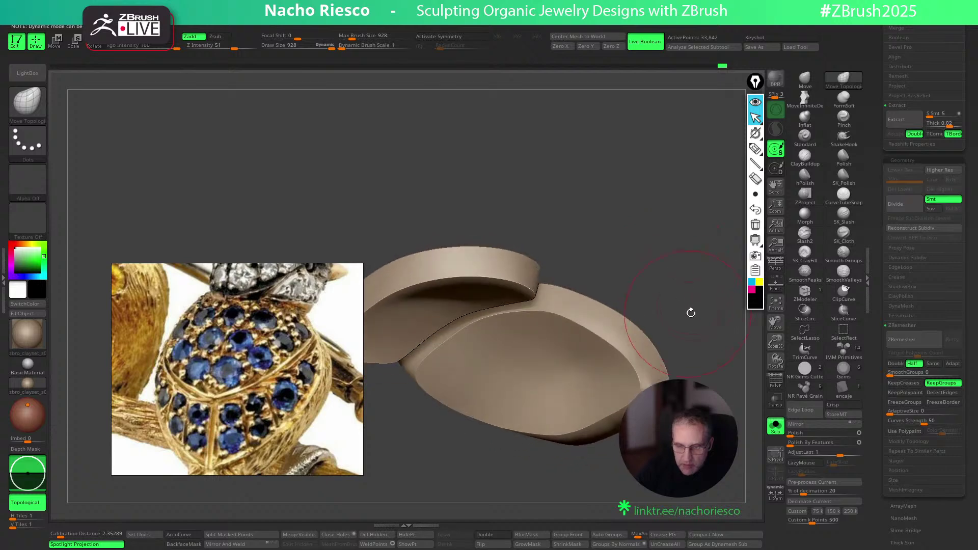
{"action": "left_click", "coordinate": [632, 326], "text": "ctrl+shift"}
{"action": "left_click", "coordinate": [696, 340], "text": "ctrl+shift"}
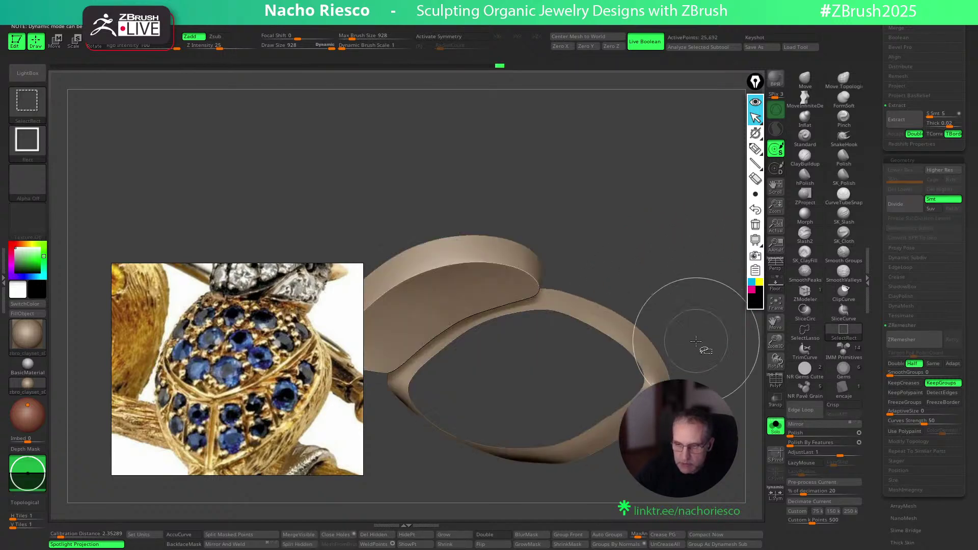
{"action": "key", "text": "shift+f"}
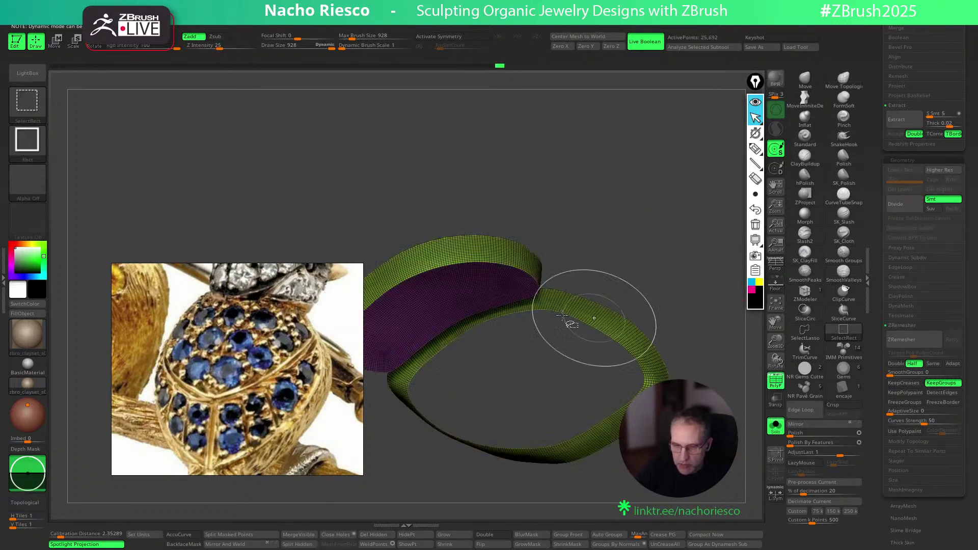
{"action": "left_click", "coordinate": [487, 282], "text": "ctrl+shift"}
{"action": "left_click_drag", "start_coordinate": [674, 286], "coordinate": [678, 330], "text": "ctrl+shift"}
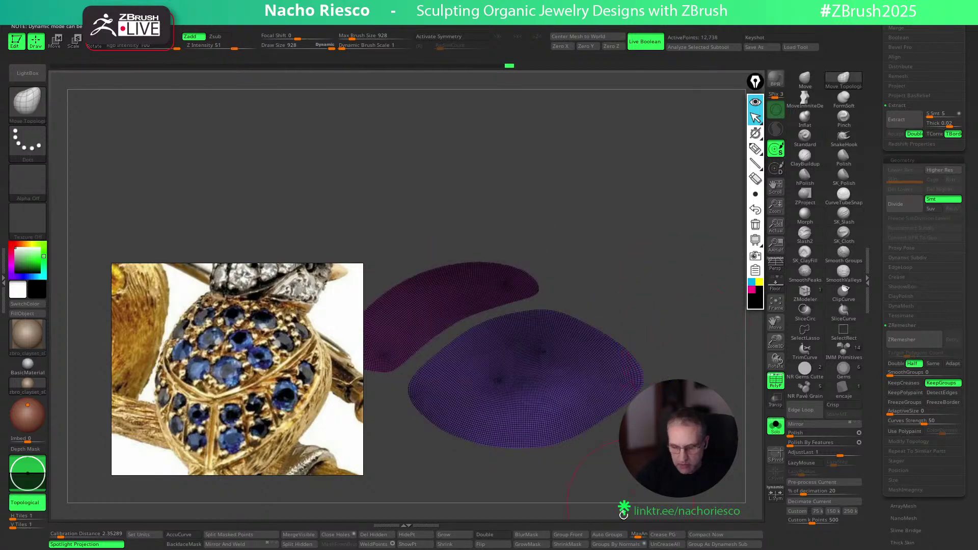
Grow the visible inner faces three times into the side borders, make them one polygroup and show the complete panels
{"action": "left_click", "coordinate": [456, 538]}
{"action": "left_click", "coordinate": [456, 538]}
{"action": "left_click", "coordinate": [456, 538]}
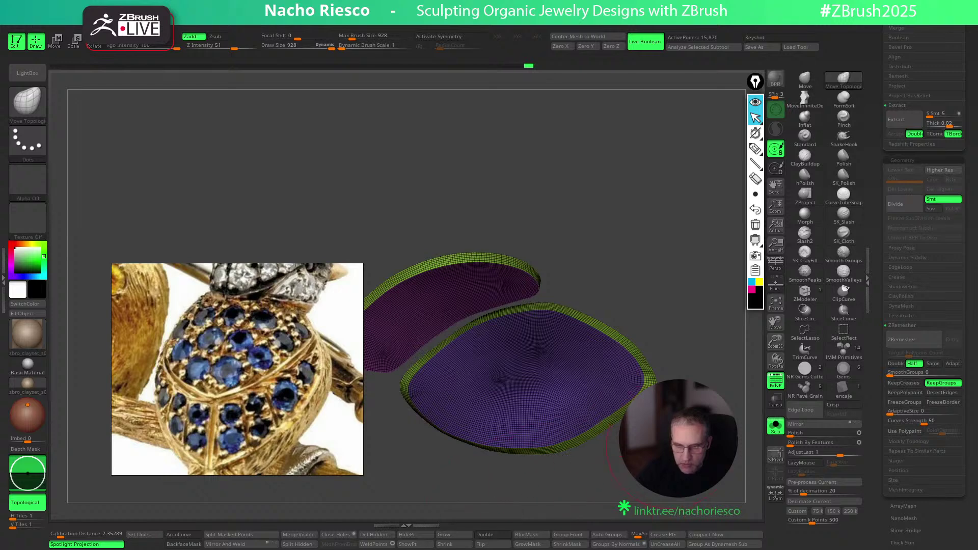
{"action": "key", "text": "ctrl+w"}
{"action": "left_click", "coordinate": [673, 459], "text": "ctrl+shift"}
{"action": "left_click_drag", "start_coordinate": [677, 461], "coordinate": [685, 497]}
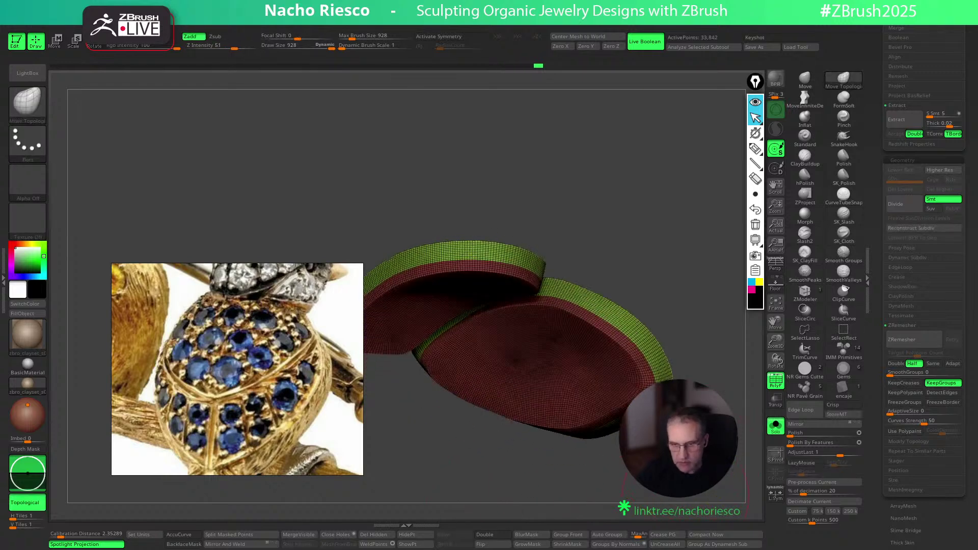
Round the panels' inner edges with Polish By Features and show the recesses on the whole brooch without PolyFrame
{"action": "left_click", "coordinate": [800, 442]}
{"action": "left_click", "coordinate": [799, 443]}
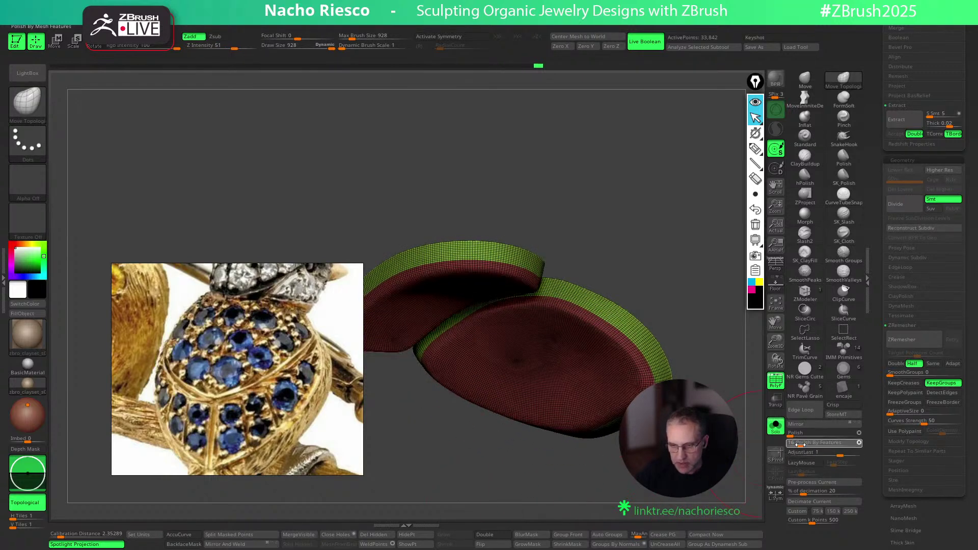
{"action": "left_click", "coordinate": [771, 431]}
{"action": "left_click", "coordinate": [774, 381]}
{"action": "left_click_drag", "start_coordinate": [705, 186], "coordinate": [682, 328]}
{"action": "mouse_move", "coordinate": [712, 228]}
{"action": "left_mouse_down"}
{"action": "mouse_move", "coordinate": [718, 204]}
{"action": "mouse_move", "coordinate": [718, 229]}
{"action": "left_mouse_up"}
Touch up the larger recess's upper edge with the Move Topological brush and check both rounded recesses from several angles
{"action": "key", "text": "s"}
{"action": "left_click_drag", "start_coordinate": [664, 181], "coordinate": [603, 214]}
{"action": "key", "text": "s"}
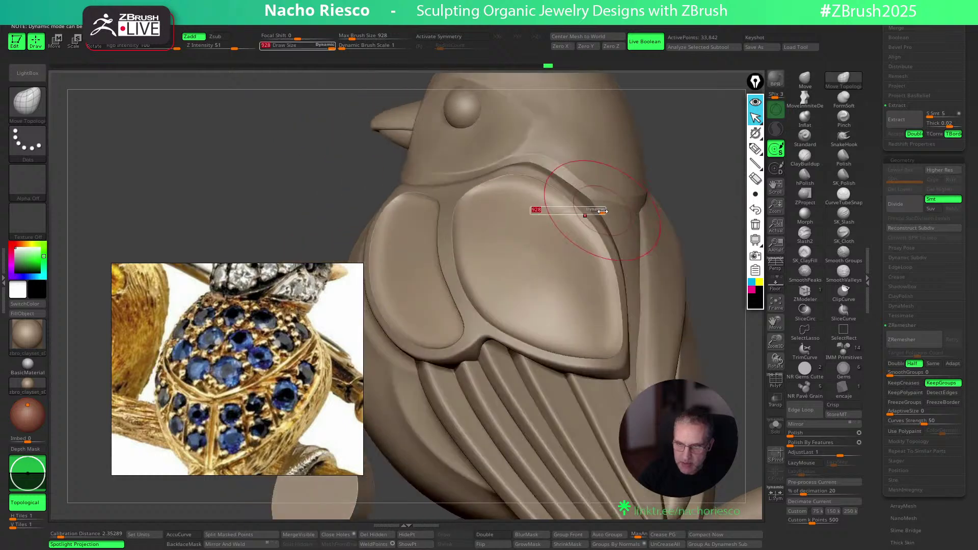
{"action": "left_click_drag", "start_coordinate": [705, 170], "coordinate": [502, 207]}
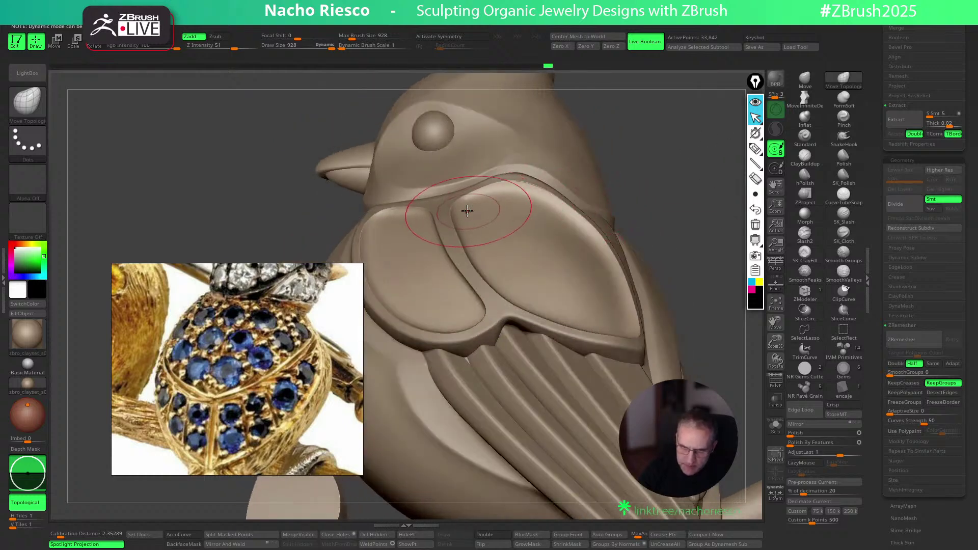
{"action": "left_click_drag", "start_coordinate": [674, 148], "coordinate": [475, 219]}
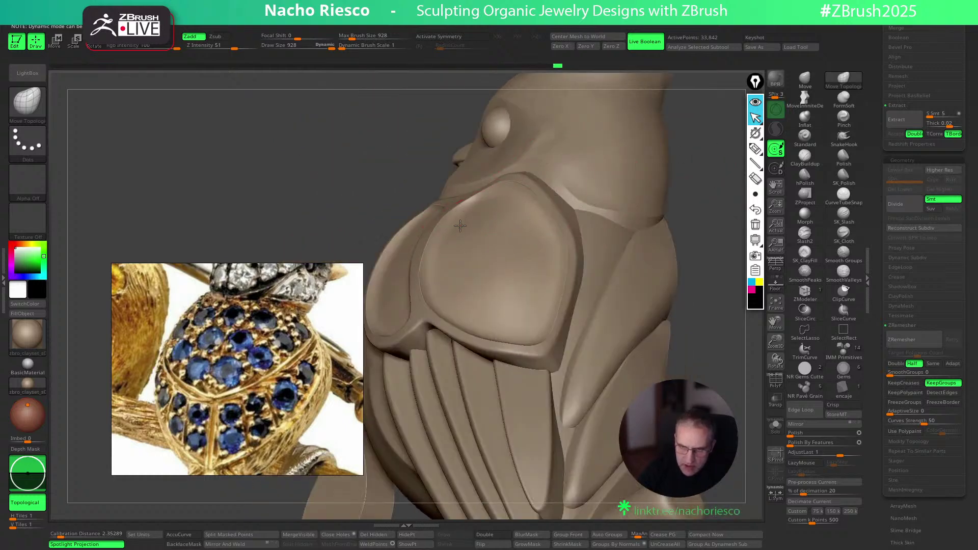
{"action": "left_click_drag", "start_coordinate": [719, 208], "coordinate": [735, 219]}
{"action": "left_click_drag", "start_coordinate": [689, 261], "coordinate": [666, 216], "text": "alt"}
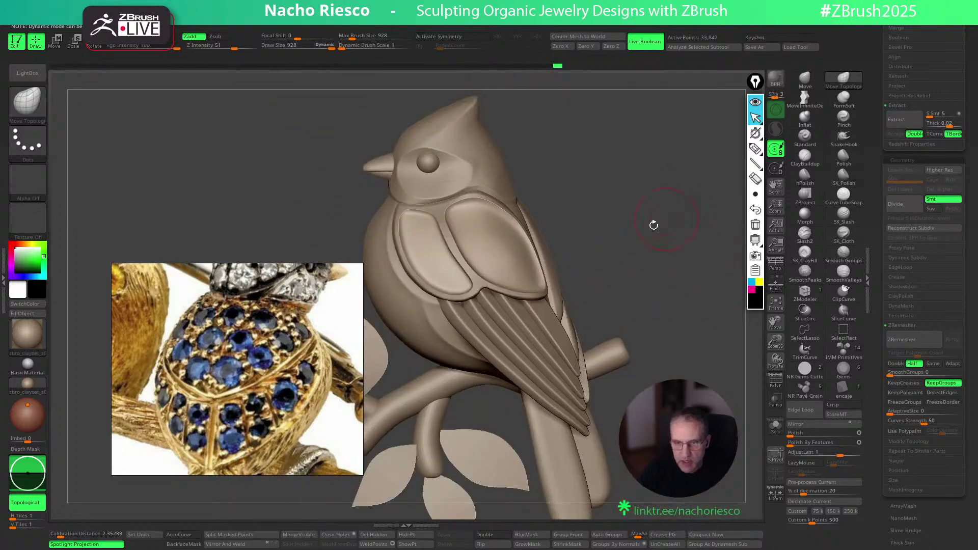
Refine the smaller recess's lower tip and the larger recess's upper inner corner along the dividing rim with a smaller Move Topological brush
{"action": "left_click_drag", "start_coordinate": [561, 192], "coordinate": [569, 256], "text": "alt"}
{"action": "key", "text": "s"}
{"action": "mouse_move", "coordinate": [464, 284]}
{"action": "left_mouse_down"}
{"action": "mouse_move", "coordinate": [470, 279]}
{"action": "mouse_move", "coordinate": [493, 309]}
{"action": "left_mouse_up"}
{"action": "key", "text": "s"}
{"action": "key", "text": "s"}
{"action": "left_click_drag", "start_coordinate": [481, 275], "coordinate": [506, 297]}
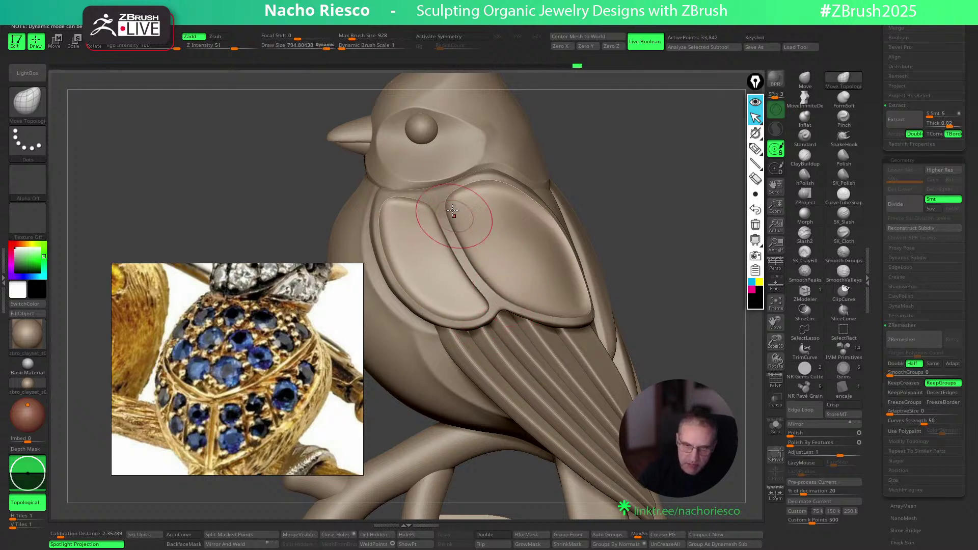
{"action": "key", "text": "s"}
{"action": "mouse_move", "coordinate": [450, 200]}
{"action": "left_mouse_down"}
{"action": "mouse_move", "coordinate": [435, 201]}
{"action": "mouse_move", "coordinate": [428, 225]}
{"action": "left_mouse_up"}
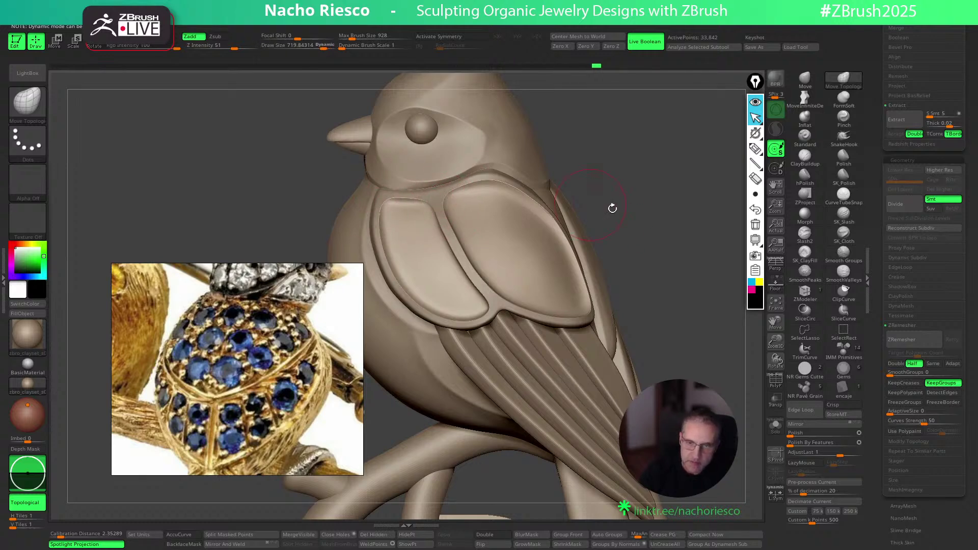
Select the bird's head subtool and show its painted stone layout of white circles on green
{"action": "right_click_drag", "start_coordinate": [596, 196], "coordinate": [617, 153], "text": "ctrl"}
{"action": "right_click_drag", "start_coordinate": [634, 202], "coordinate": [693, 243], "text": "alt"}
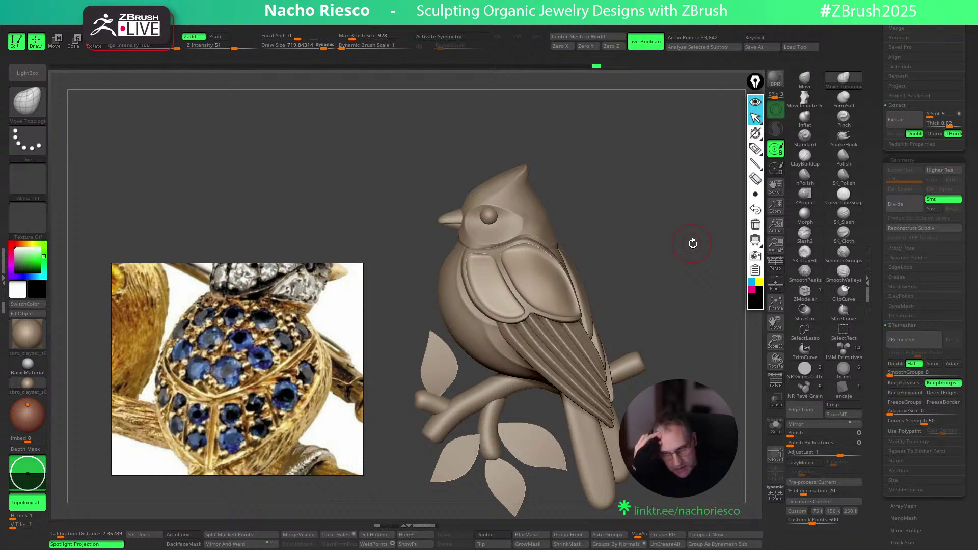
{"action": "right_click_drag", "start_coordinate": [640, 222], "coordinate": [673, 234]}
{"action": "left_click_drag", "start_coordinate": [673, 234], "coordinate": [692, 251], "text": "alt"}
{"action": "left_click_drag", "start_coordinate": [873, 202], "coordinate": [874, 237]}
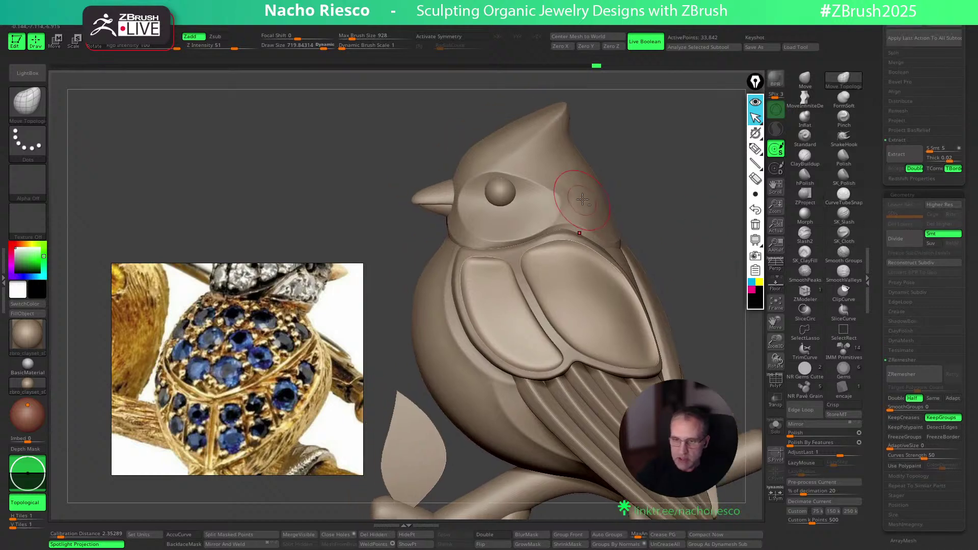
{"action": "left_click", "coordinate": [576, 203], "text": "alt"}
{"action": "left_click_drag", "start_coordinate": [878, 195], "coordinate": [877, 345]}
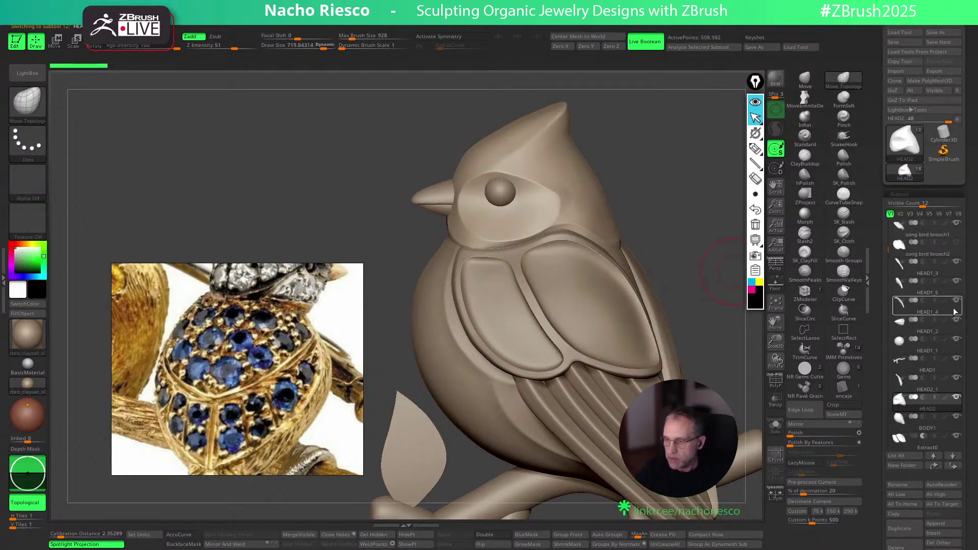
{"action": "left_click", "coordinate": [943, 400]}
{"action": "left_click_drag", "start_coordinate": [692, 221], "coordinate": [697, 309], "text": "alt"}
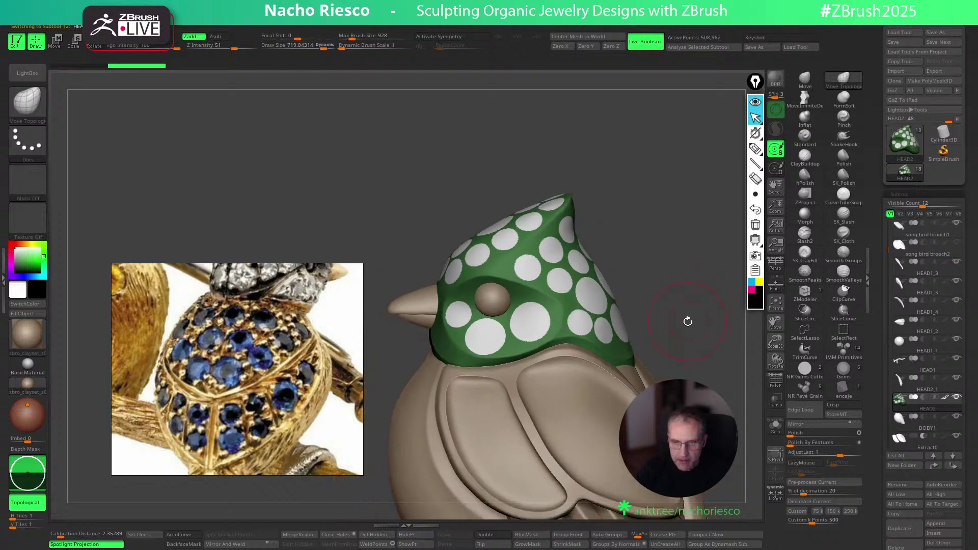
Examine the stone-set chests, wings and heads of the birds in the reference photo, ending close on one bird's cheek
{"action": "scroll", "coordinate": [274, 344], "scroll_direction": "down", "scroll_amount": 1}
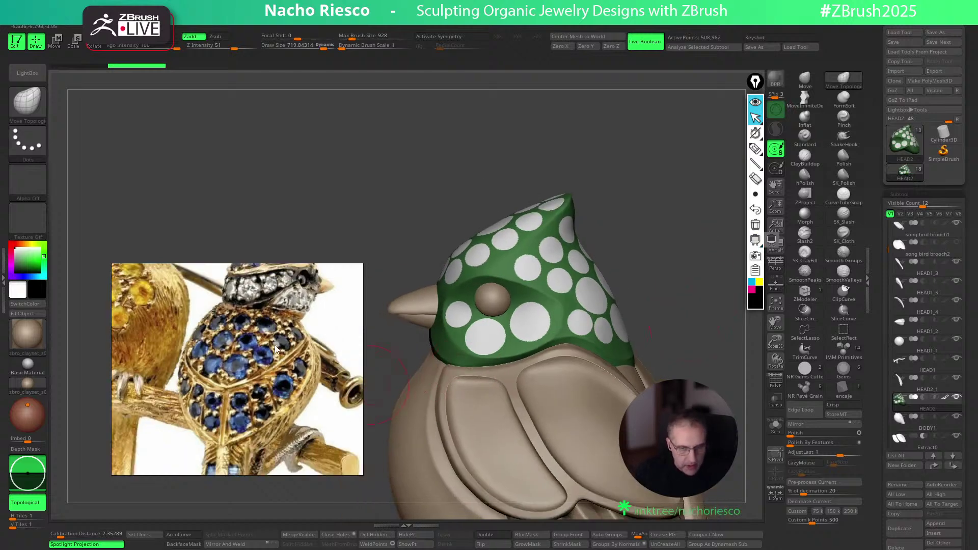
{"action": "middle_click_drag", "start_coordinate": [284, 319], "coordinate": [283, 371]}
{"action": "scroll", "coordinate": [283, 371], "scroll_direction": "up", "scroll_amount": 1}
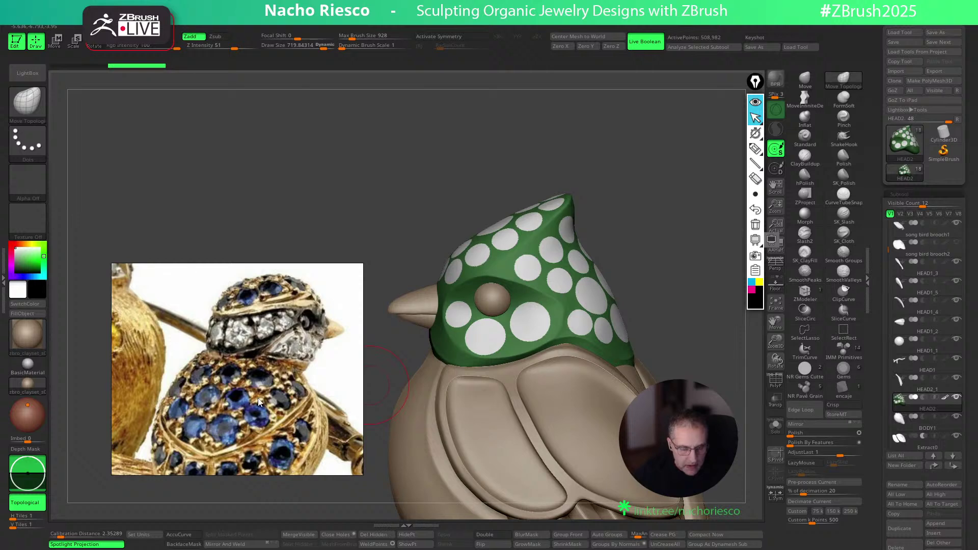
{"action": "left_click_drag", "start_coordinate": [257, 402], "coordinate": [264, 323]}
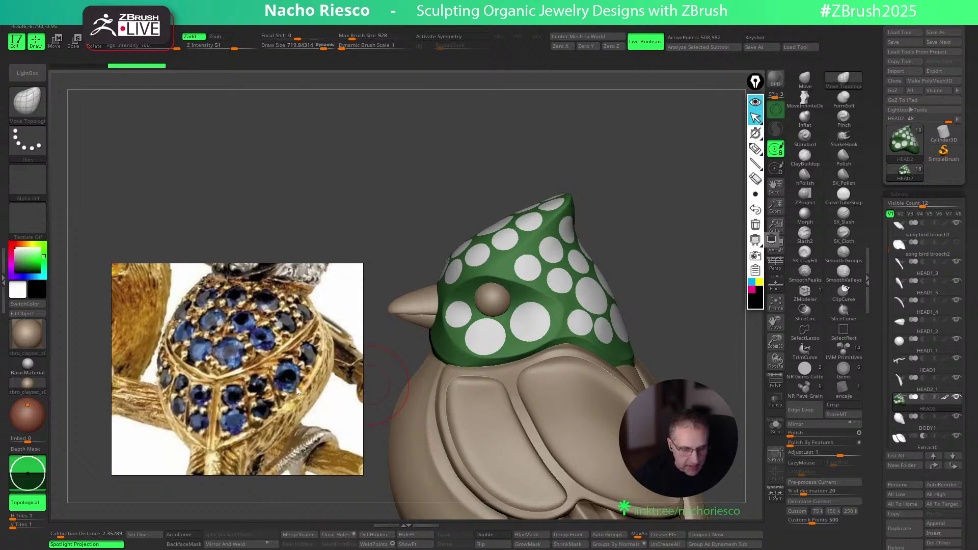
{"action": "left_click_drag", "start_coordinate": [299, 376], "coordinate": [239, 349]}
{"action": "left_click_drag", "start_coordinate": [168, 369], "coordinate": [268, 401]}
{"action": "left_click_drag", "start_coordinate": [168, 352], "coordinate": [261, 377]}
{"action": "left_click_drag", "start_coordinate": [237, 341], "coordinate": [239, 386]}
{"action": "scroll", "coordinate": [239, 386], "scroll_direction": "down", "scroll_amount": 5}
{"action": "scroll", "coordinate": [264, 366], "scroll_direction": "up", "scroll_amount": 5}
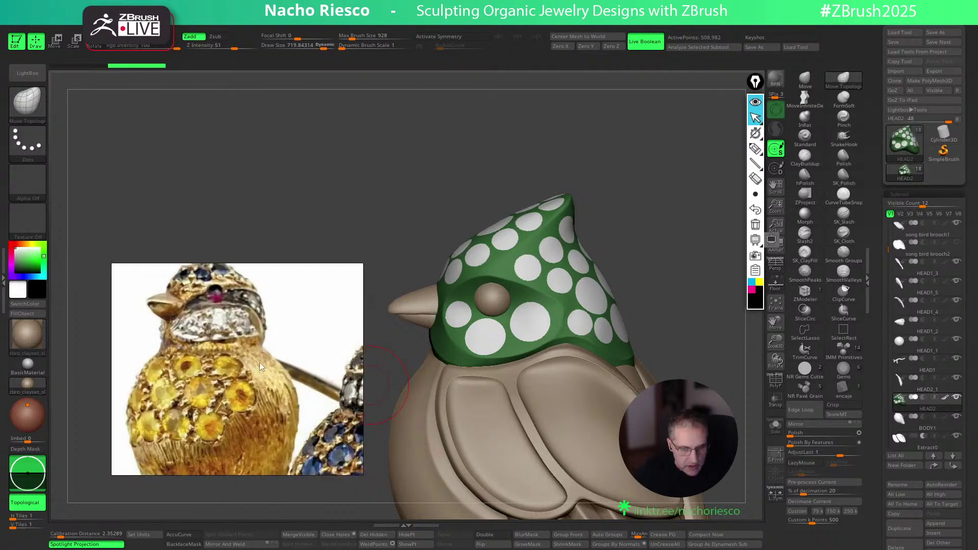
{"action": "left_click_drag", "start_coordinate": [249, 346], "coordinate": [265, 411]}
{"action": "scroll", "coordinate": [267, 393], "scroll_direction": "up", "scroll_amount": 2}
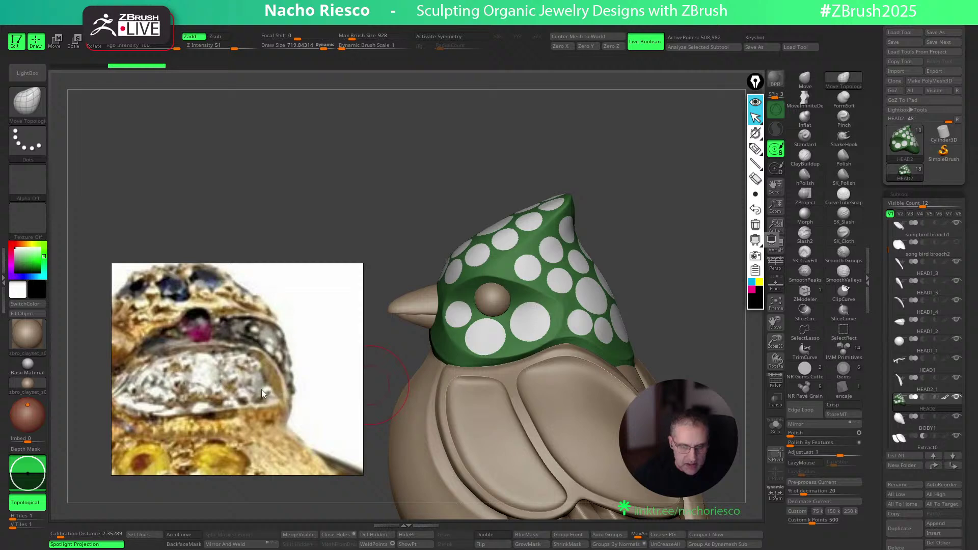
Sketch the cheek panel's rim and section lines over the enlarged reference photo in black and yellow, and clear the annotations
{"action": "left_click", "coordinate": [755, 148]}
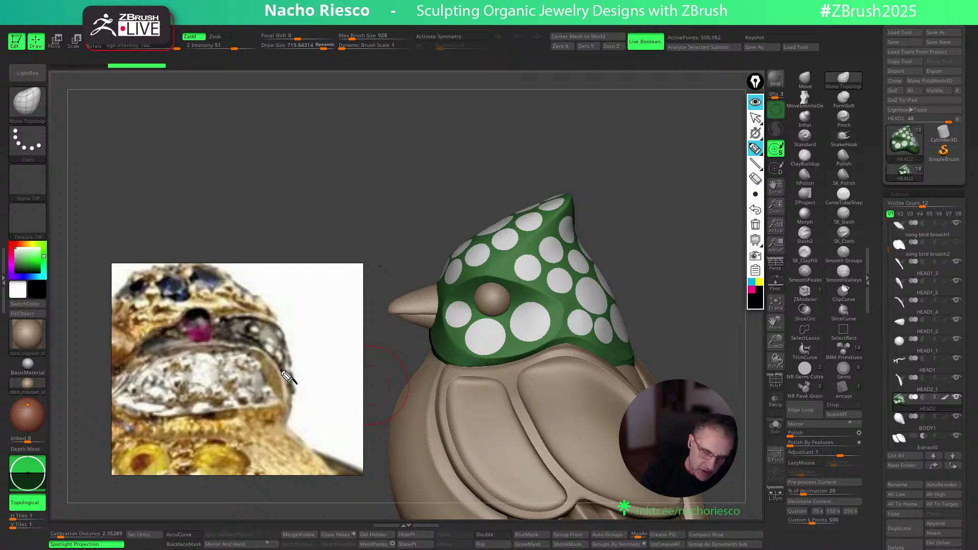
{"action": "left_click_drag", "start_coordinate": [259, 390], "coordinate": [213, 387]}
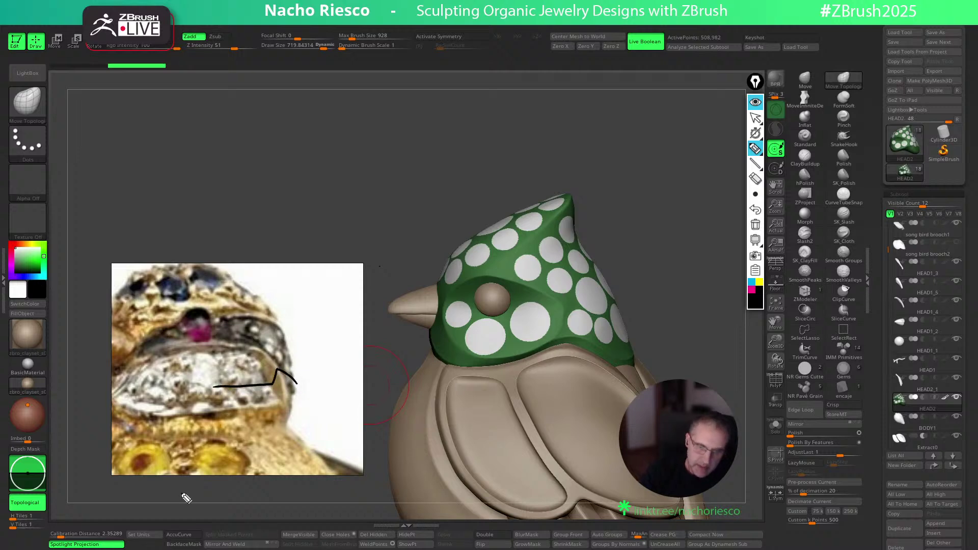
{"action": "left_click_drag", "start_coordinate": [218, 316], "coordinate": [226, 335]}
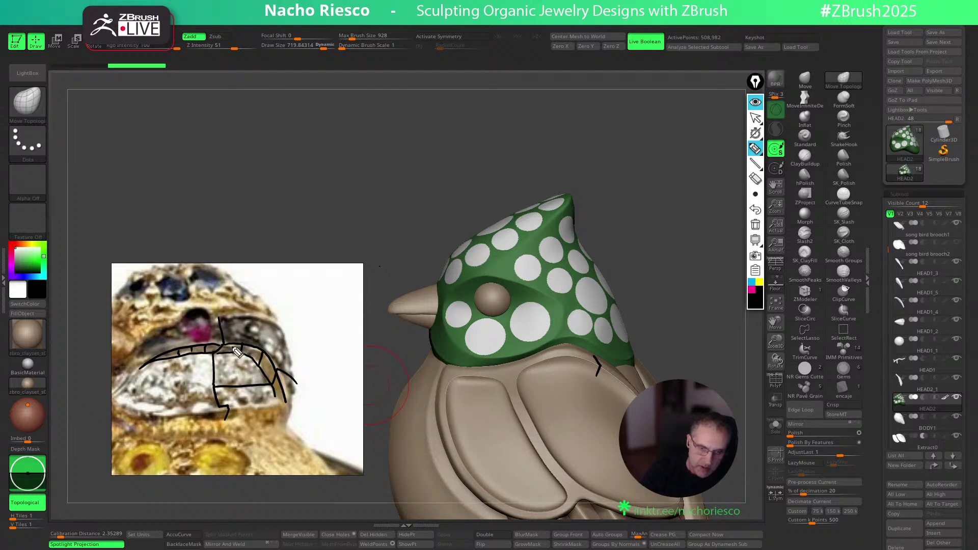
{"action": "left_click", "coordinate": [760, 282]}
{"action": "mouse_move", "coordinate": [757, 152]}
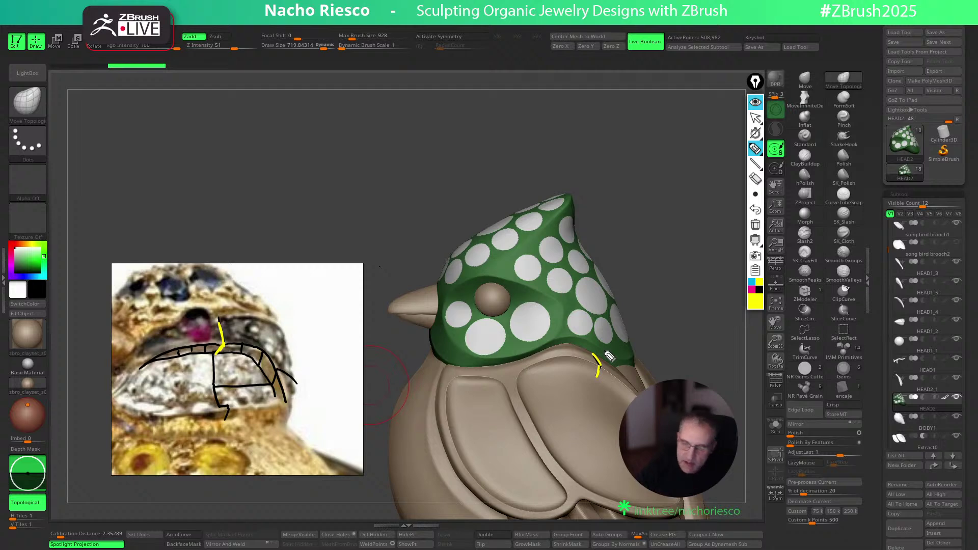
{"action": "left_click", "coordinate": [756, 227]}
Isolate the two wing recess panels, flatten their inner faces with the hPolish brush and check the recesses on the whole brooch
{"action": "left_click_drag", "start_coordinate": [672, 290], "coordinate": [631, 362]}
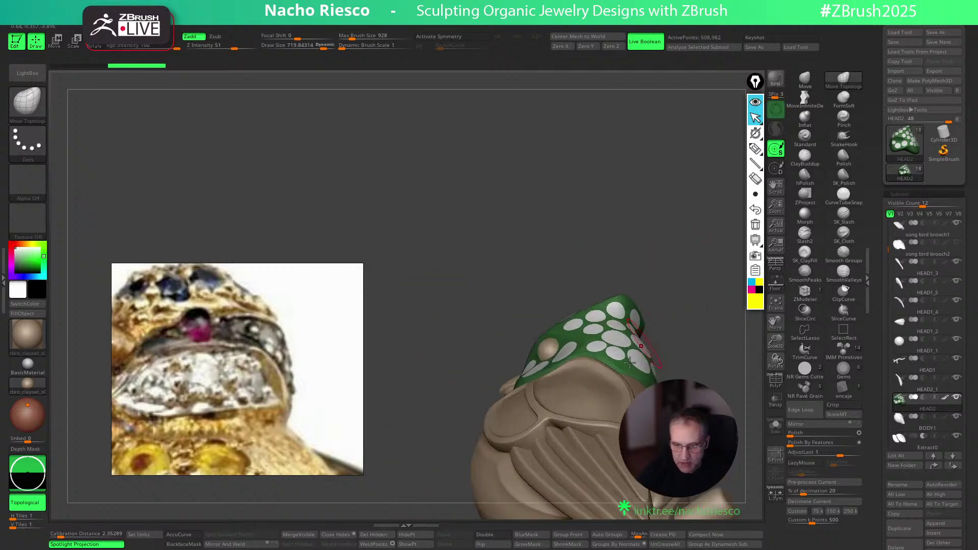
{"action": "left_click", "coordinate": [596, 396], "text": "alt"}
{"action": "left_click", "coordinate": [777, 427]}
{"action": "left_click_drag", "start_coordinate": [744, 422], "coordinate": [699, 329]}
{"action": "mouse_move", "coordinate": [708, 376]}
{"action": "left_mouse_down"}
{"action": "mouse_move", "coordinate": [613, 376]}
{"action": "mouse_move", "coordinate": [662, 400]}
{"action": "left_mouse_up"}
{"action": "left_click", "coordinate": [805, 177]}
{"action": "key", "text": "s"}
{"action": "mouse_move", "coordinate": [599, 345]}
{"action": "left_mouse_down"}
{"action": "mouse_move", "coordinate": [609, 345]}
{"action": "mouse_move", "coordinate": [602, 326]}
{"action": "mouse_move", "coordinate": [579, 335]}
{"action": "mouse_move", "coordinate": [561, 361]}
{"action": "left_mouse_up"}
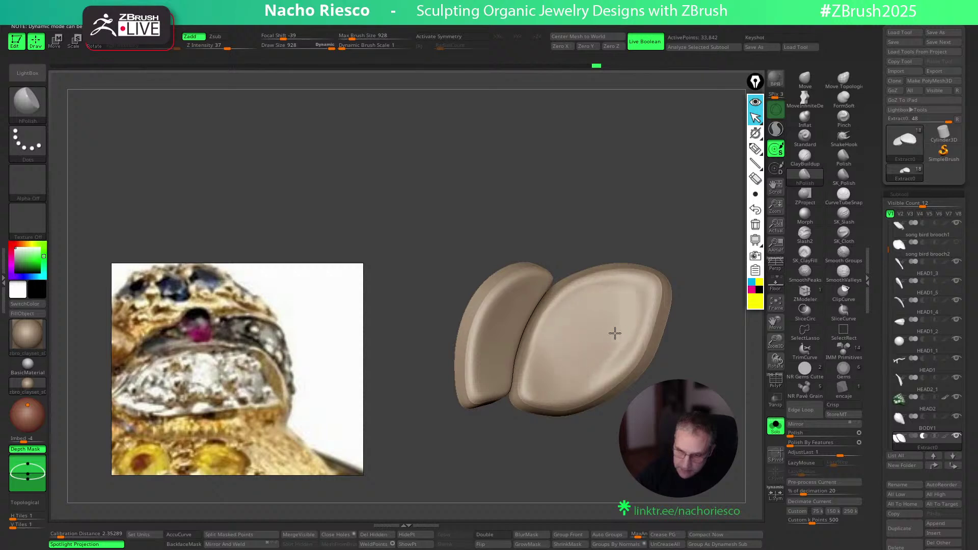
{"action": "left_click", "coordinate": [776, 428]}
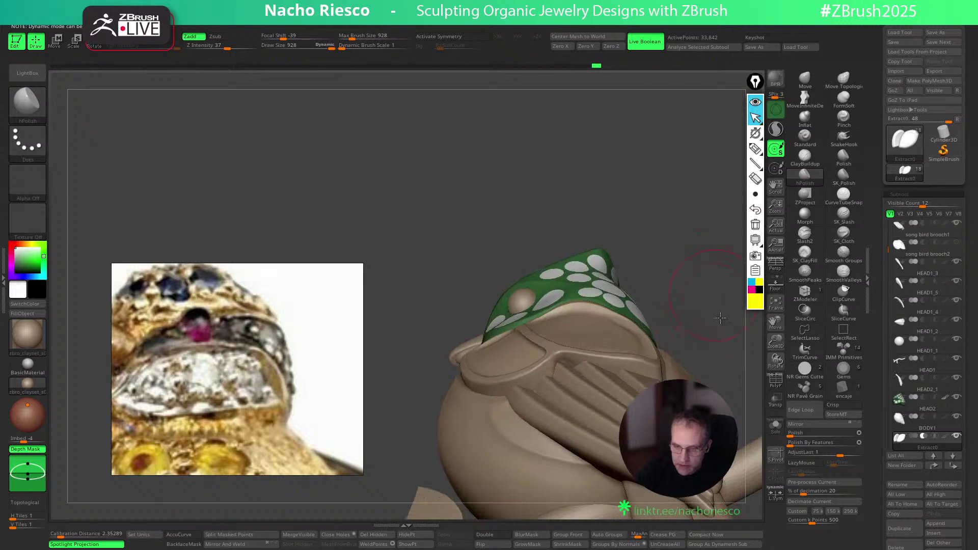
{"action": "key", "text": "shift"}
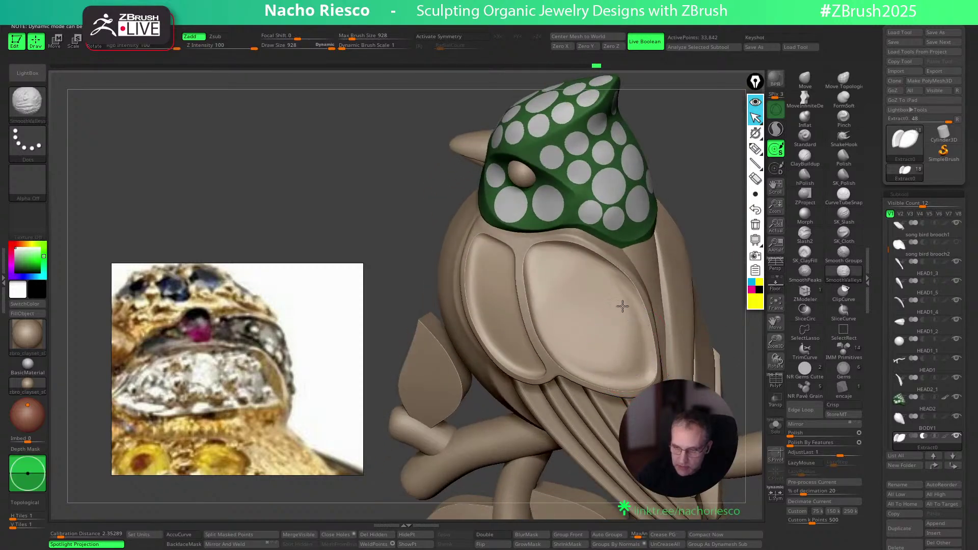
{"action": "left_click_drag", "start_coordinate": [724, 206], "coordinate": [728, 173]}
Align the gizmo to the isolated recess panels, shift them slightly along their depth axis and show the whole brooch again
{"action": "left_click", "coordinate": [776, 427]}
{"action": "key", "text": "w"}
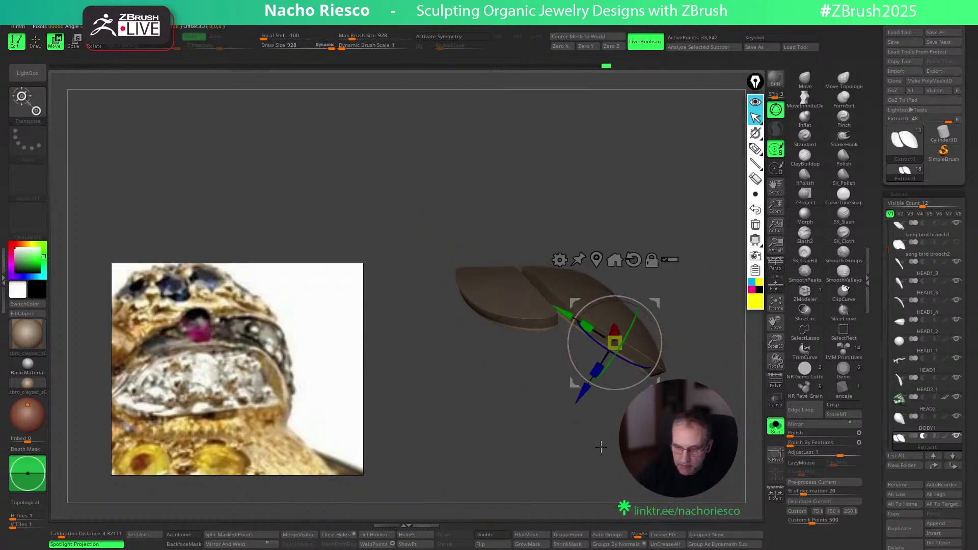
{"action": "left_click_drag", "start_coordinate": [551, 408], "coordinate": [560, 367]}
{"action": "key", "text": "alt"}
{"action": "left_click", "coordinate": [565, 292], "text": "alt"}
{"action": "left_click_drag", "start_coordinate": [574, 231], "coordinate": [574, 234]}
{"action": "left_click_drag", "start_coordinate": [579, 270], "coordinate": [571, 290]}
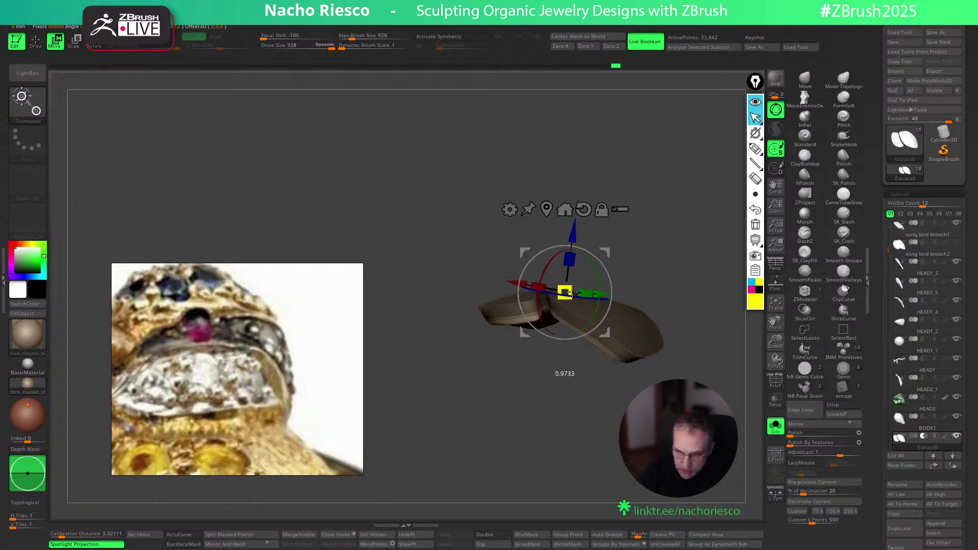
{"action": "left_click", "coordinate": [771, 432]}
{"action": "key", "text": "q"}
{"action": "mouse_move", "coordinate": [698, 207]}
{"action": "left_mouse_down"}
{"action": "mouse_move", "coordinate": [713, 282]}
{"action": "mouse_move", "coordinate": [618, 285]}
{"action": "left_mouse_up"}
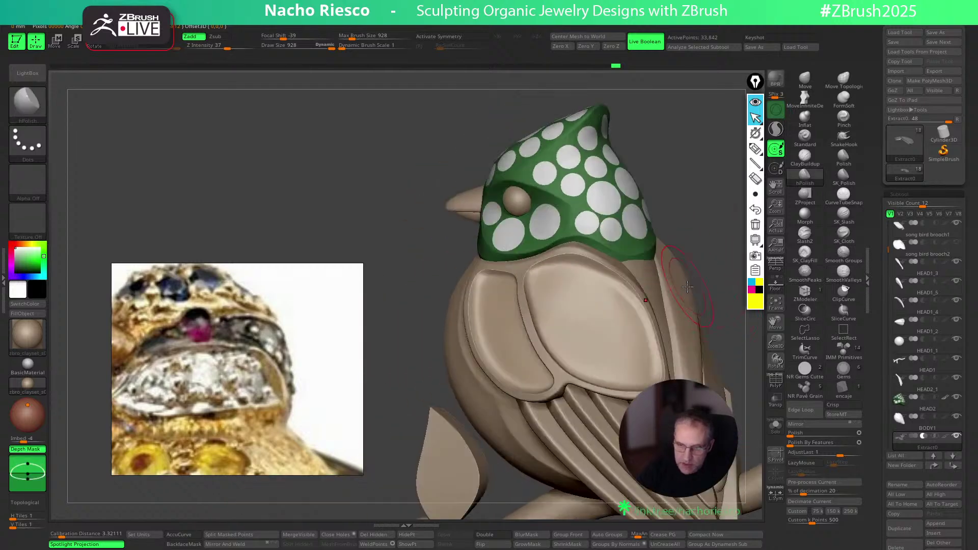
Even out the recess panels' surfaces with the Smooth Groups brush
{"action": "left_click", "coordinate": [853, 261]}
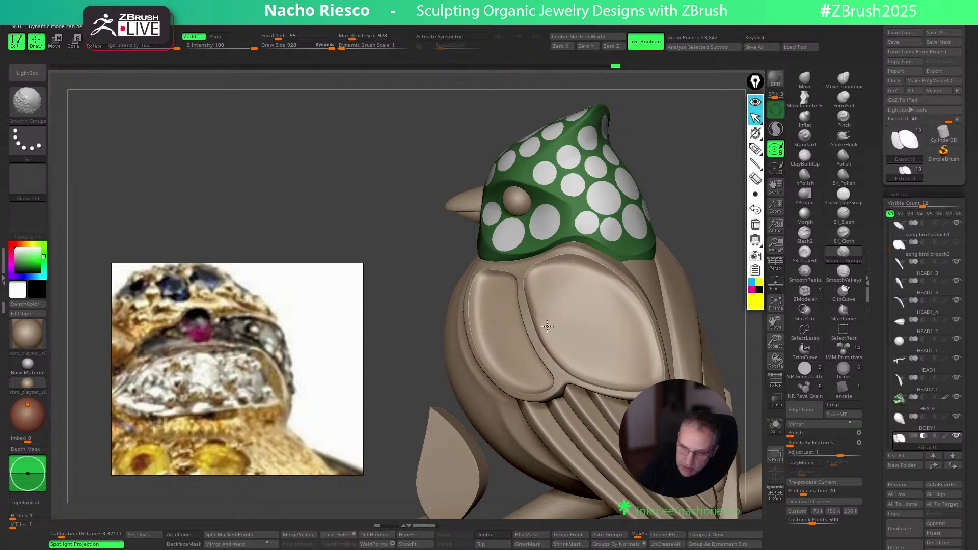
{"action": "left_click_drag", "start_coordinate": [683, 218], "coordinate": [722, 215]}
{"action": "mouse_move", "coordinate": [694, 272]}
{"action": "left_mouse_down", "text": "alt"}
{"action": "mouse_move", "coordinate": [680, 304]}
{"action": "mouse_move", "coordinate": [682, 351]}
{"action": "mouse_move", "coordinate": [688, 256]}
{"action": "mouse_move", "coordinate": [689, 311]}
{"action": "mouse_move", "coordinate": [698, 277]}
{"action": "left_mouse_up", "text": "alt"}
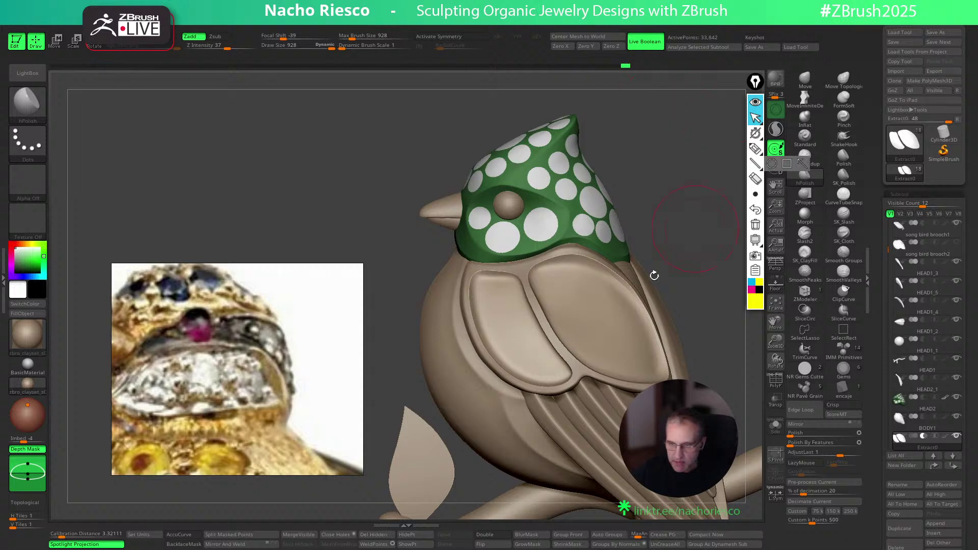
Preview the body's painted stone circles together with the head's layout and turn the body's paint off again
{"action": "left_click", "coordinate": [460, 390], "text": "alt"}
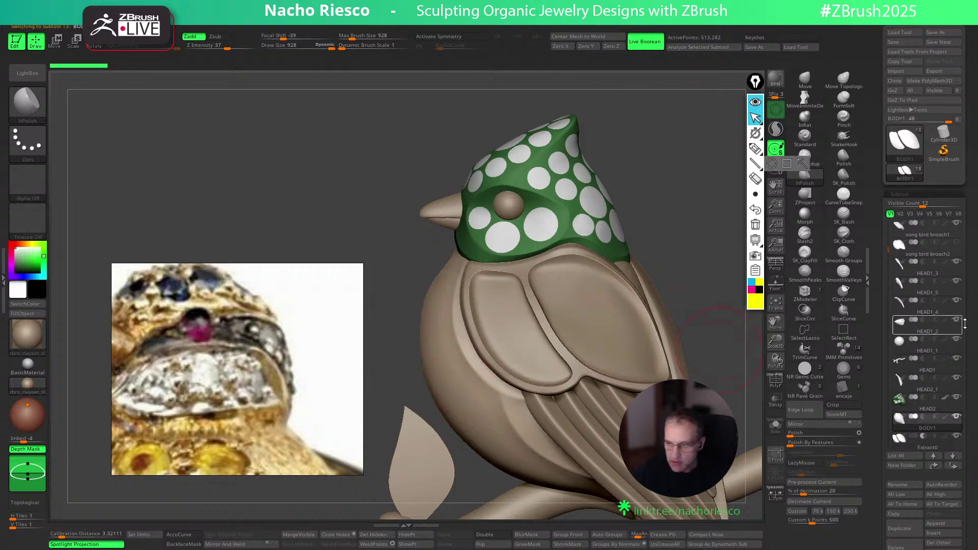
{"action": "left_click", "coordinate": [944, 415]}
{"action": "mouse_move", "coordinate": [701, 321]}
{"action": "left_mouse_down"}
{"action": "mouse_move", "coordinate": [663, 302]}
{"action": "mouse_move", "coordinate": [664, 319]}
{"action": "mouse_move", "coordinate": [673, 249]}
{"action": "mouse_move", "coordinate": [674, 273]}
{"action": "mouse_move", "coordinate": [693, 273]}
{"action": "mouse_move", "coordinate": [684, 276]}
{"action": "left_mouse_up"}
{"action": "left_click_drag", "start_coordinate": [683, 275], "coordinate": [642, 274]}
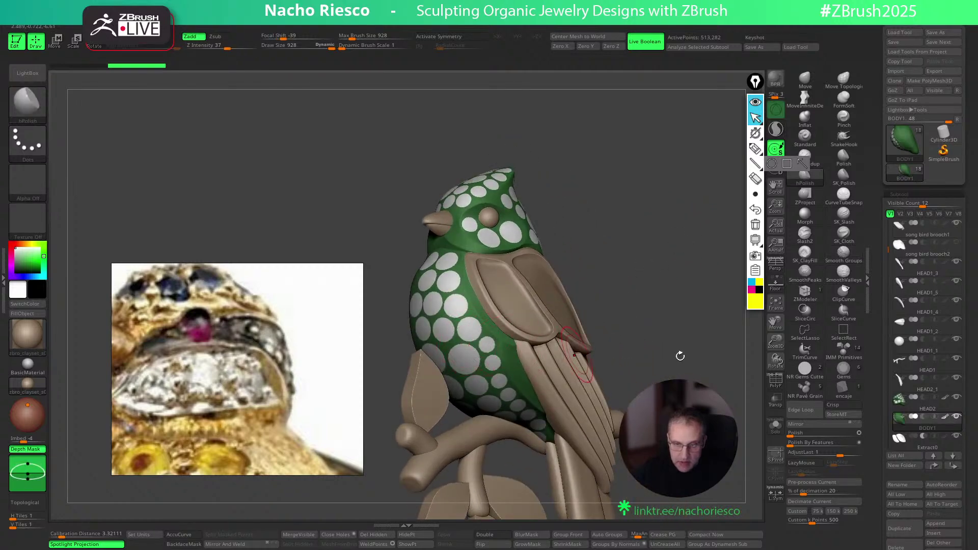
{"action": "left_click", "coordinate": [935, 418]}
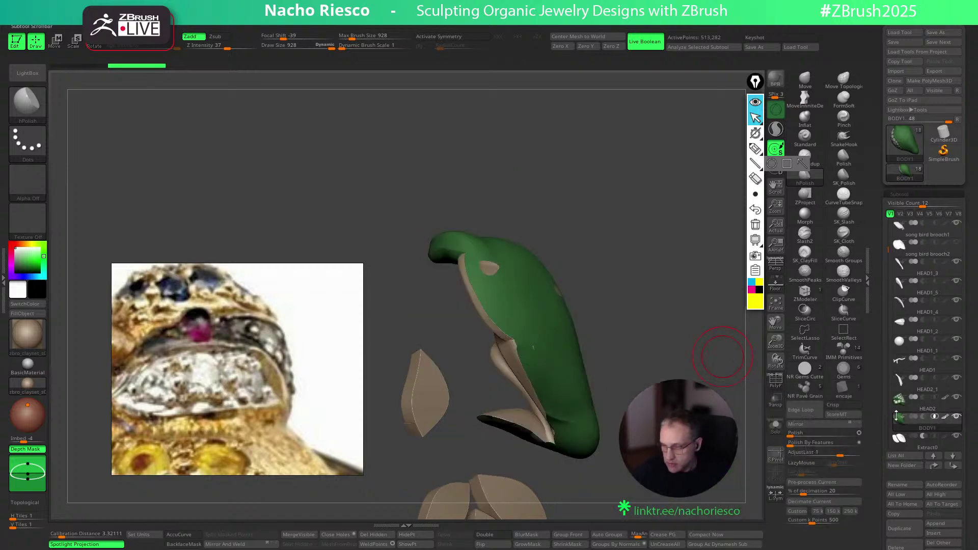
{"action": "left_click", "coordinate": [917, 417]}
{"action": "left_click", "coordinate": [945, 417]}
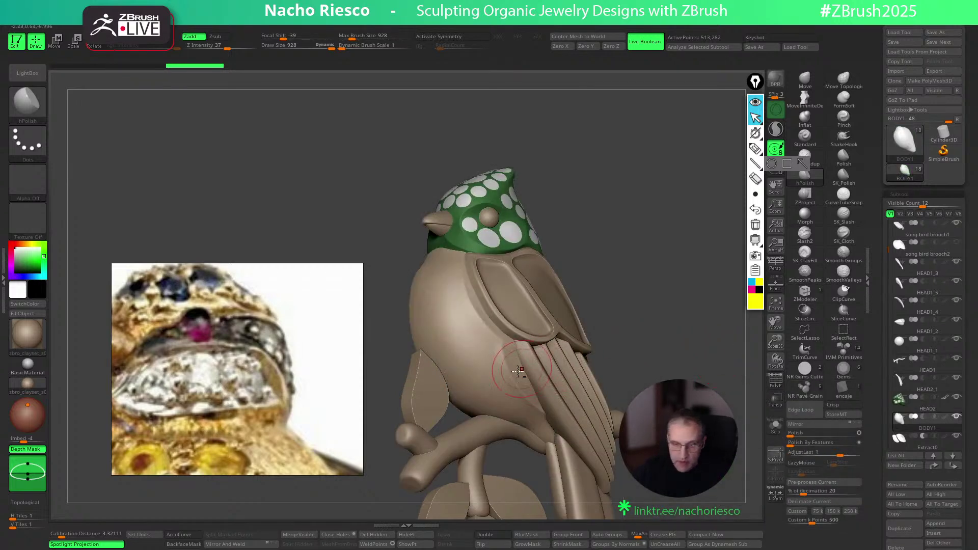
Isolate the body and mask its whole wing-covered side down to the lower end with MaskLasso
{"action": "left_click", "coordinate": [775, 429]}
{"action": "left_click_drag", "start_coordinate": [723, 351], "coordinate": [678, 277]}
{"action": "key", "text": "s"}
{"action": "left_click_drag", "start_coordinate": [489, 251], "coordinate": [482, 252]}
{"action": "left_click_drag", "start_coordinate": [695, 204], "coordinate": [620, 181]}
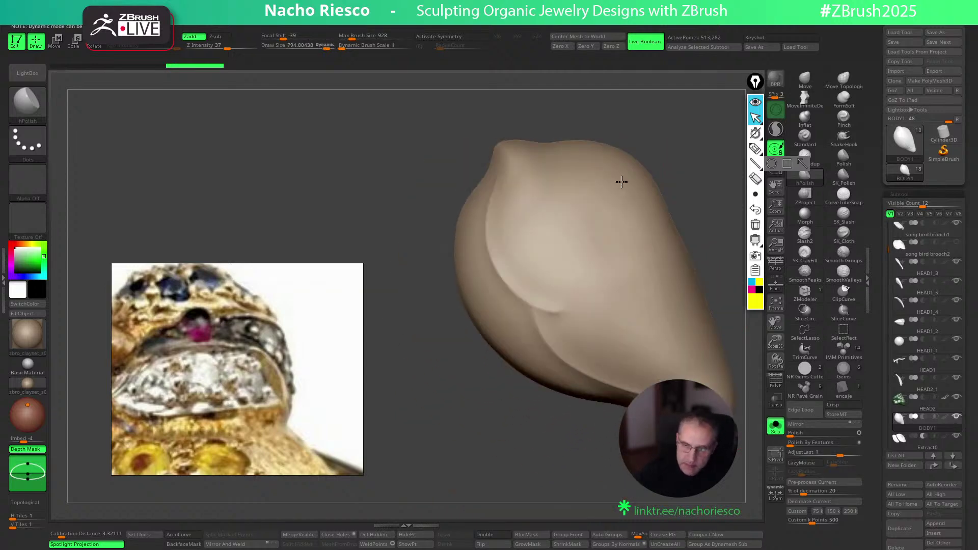
{"action": "left_click", "coordinate": [37, 113], "text": "ctrl"}
{"action": "left_click", "coordinate": [196, 155]}
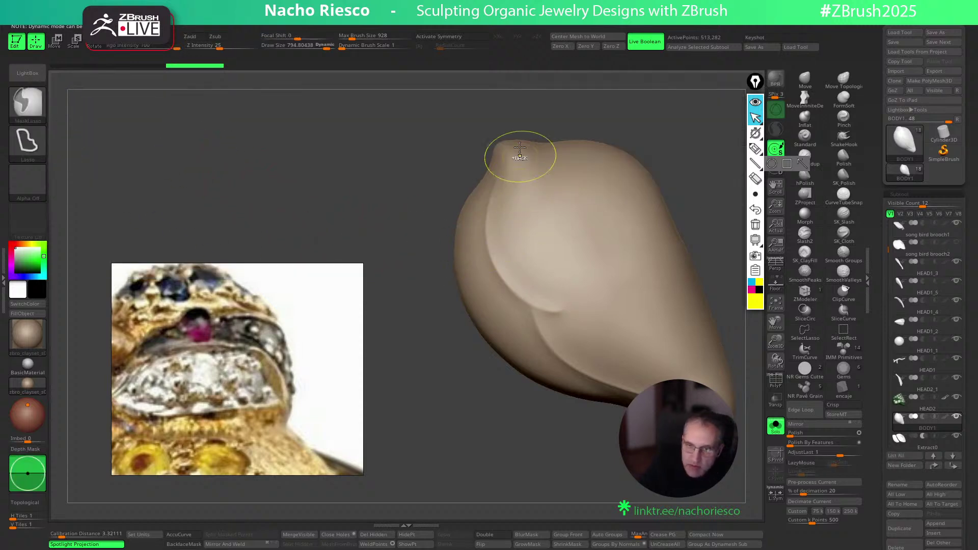
{"action": "left_click_drag", "start_coordinate": [481, 198], "coordinate": [479, 202], "text": "ctrl"}
{"action": "left_click_drag", "start_coordinate": [504, 153], "coordinate": [488, 182], "text": "ctrl"}
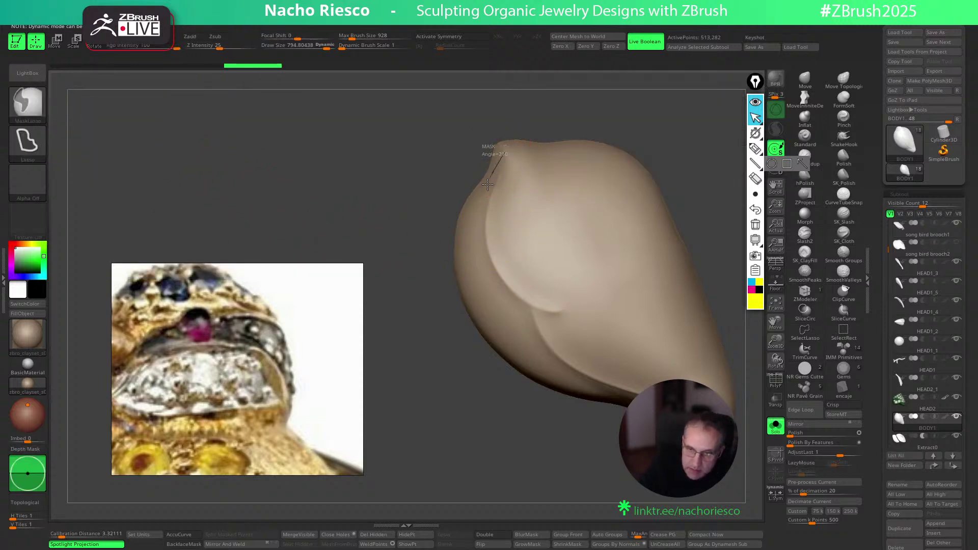
{"action": "mouse_move", "coordinate": [486, 260]}
{"action": "left_mouse_down", "text": "ctrl"}
{"action": "mouse_move", "coordinate": [497, 288]}
{"action": "mouse_move", "coordinate": [550, 313]}
{"action": "mouse_move", "coordinate": [637, 285]}
{"action": "mouse_move", "coordinate": [530, 288]}
{"action": "left_mouse_up", "text": "ctrl"}
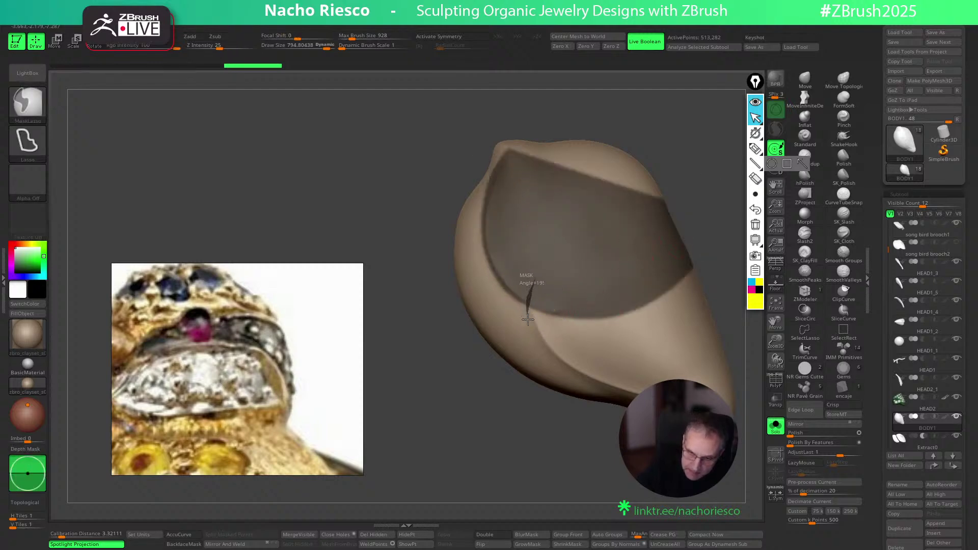
{"action": "mouse_move", "coordinate": [567, 368]}
{"action": "left_mouse_down", "text": "ctrl"}
{"action": "mouse_move", "coordinate": [605, 388]}
{"action": "mouse_move", "coordinate": [768, 320]}
{"action": "mouse_move", "coordinate": [736, 254]}
{"action": "mouse_move", "coordinate": [721, 290]}
{"action": "mouse_move", "coordinate": [715, 278]}
{"action": "mouse_move", "coordinate": [748, 387]}
{"action": "left_mouse_up", "text": "ctrl"}
{"action": "left_click", "coordinate": [775, 430]}
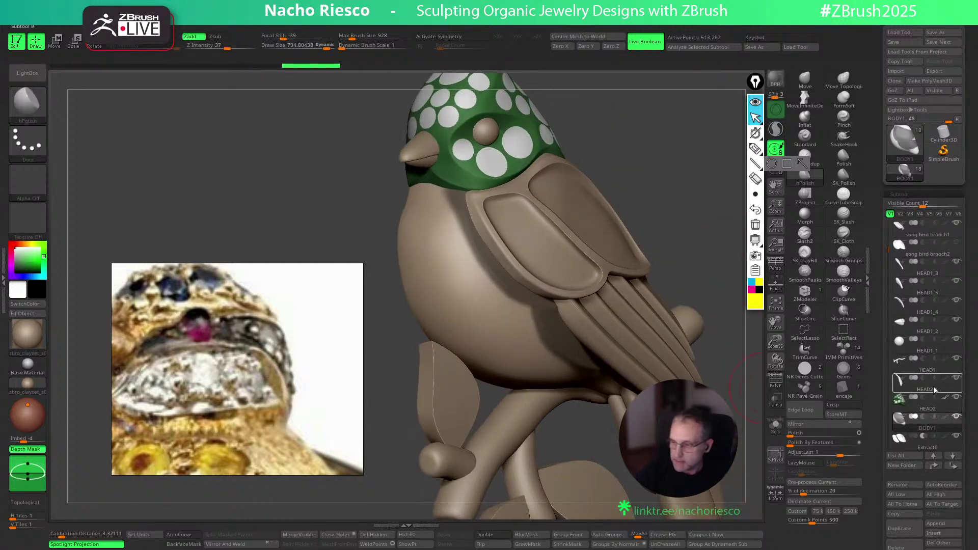
Show the body's painted circles and extend the lasso mask over its neck end and lower tip
{"action": "left_click", "coordinate": [946, 416]}
{"action": "left_click_drag", "start_coordinate": [676, 218], "coordinate": [735, 365]}
{"action": "left_click", "coordinate": [776, 430]}
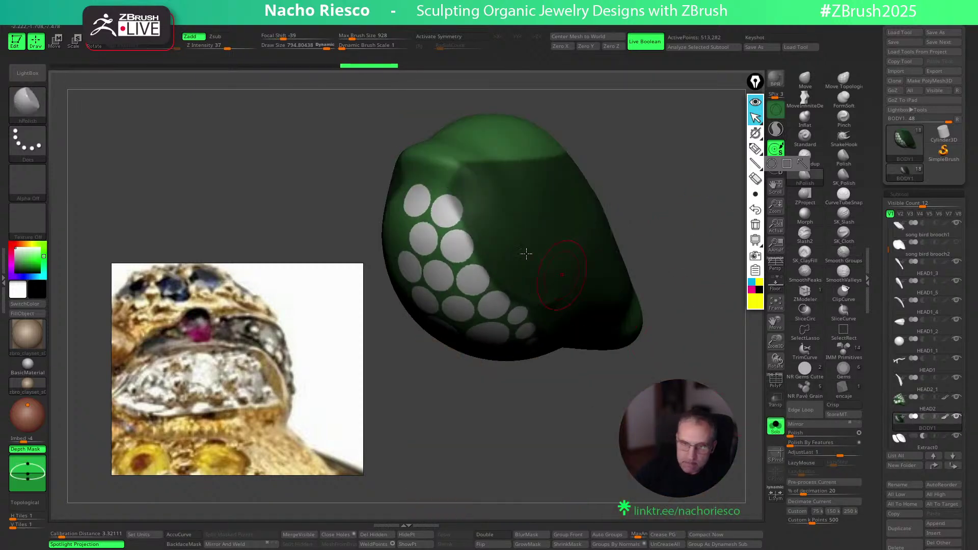
{"action": "left_click_drag", "start_coordinate": [623, 139], "coordinate": [657, 140]}
{"action": "mouse_move", "coordinate": [408, 116]}
{"action": "left_mouse_down", "text": "ctrl"}
{"action": "mouse_move", "coordinate": [392, 122]}
{"action": "mouse_move", "coordinate": [422, 188]}
{"action": "mouse_move", "coordinate": [462, 194]}
{"action": "mouse_move", "coordinate": [599, 129]}
{"action": "left_mouse_up", "text": "ctrl"}
{"action": "mouse_move", "coordinate": [650, 210]}
{"action": "left_mouse_down"}
{"action": "mouse_move", "coordinate": [679, 234]}
{"action": "mouse_move", "coordinate": [622, 308]}
{"action": "left_mouse_up"}
{"action": "mouse_move", "coordinate": [484, 465]}
{"action": "left_mouse_down", "text": "ctrl"}
{"action": "mouse_move", "coordinate": [466, 194]}
{"action": "mouse_move", "coordinate": [285, 268]}
{"action": "mouse_move", "coordinate": [393, 454]}
{"action": "left_mouse_up", "text": "ctrl"}
{"action": "left_click_drag", "start_coordinate": [591, 455], "coordinate": [678, 433]}
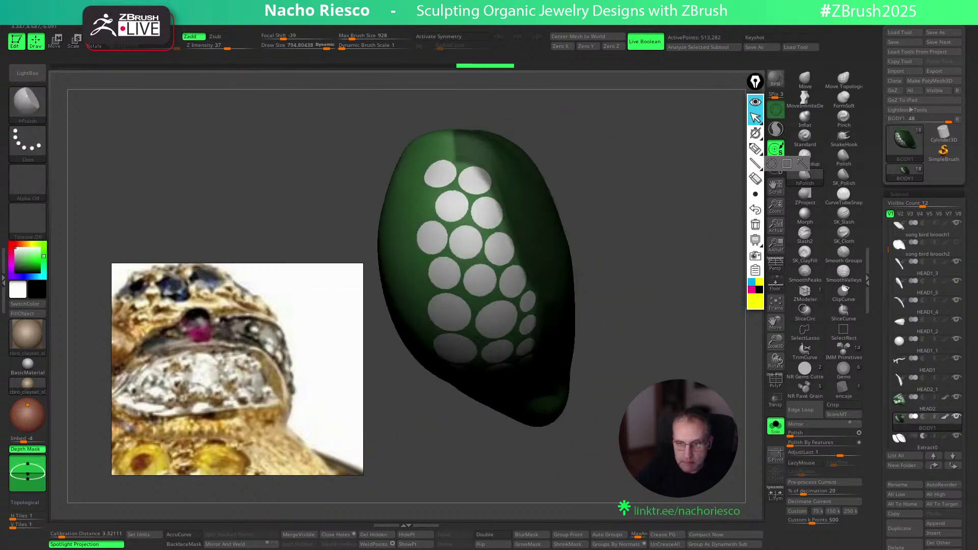
Invert the body's mask so that it covers the area with the painted stone circles
{"action": "left_click", "coordinate": [776, 426]}
{"action": "key", "text": "ctrl"}
{"action": "left_click", "coordinate": [775, 429]}
{"action": "mouse_move", "coordinate": [736, 405]}
{"action": "left_mouse_down"}
{"action": "mouse_move", "coordinate": [715, 379]}
{"action": "mouse_move", "coordinate": [709, 342]}
{"action": "mouse_move", "coordinate": [631, 316]}
{"action": "mouse_move", "coordinate": [594, 371]}
{"action": "left_mouse_up"}
{"action": "key", "text": "ctrl"}
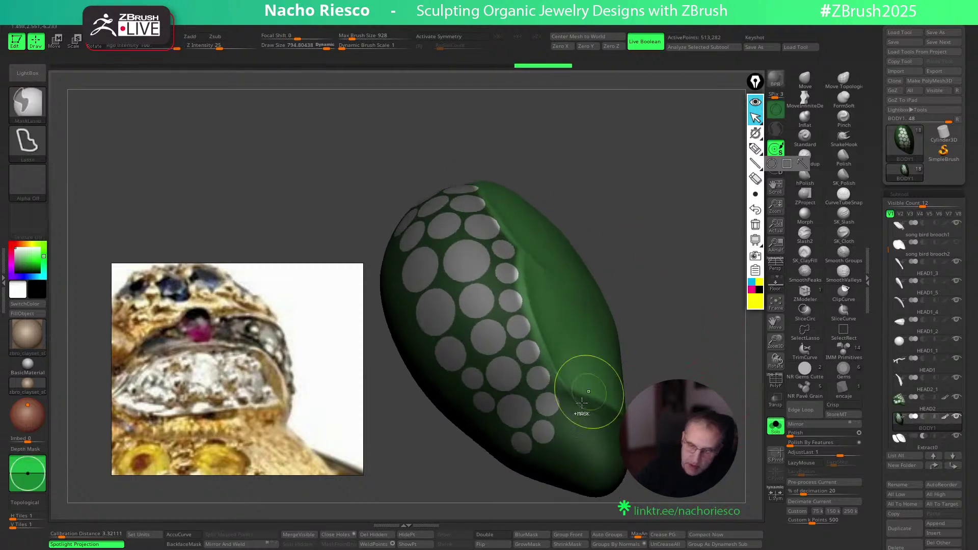
Switch the masking brush from MaskLasso to MaskPen and reduce the draw size to about 206
{"action": "left_click_drag", "start_coordinate": [683, 323], "coordinate": [615, 266]}
{"action": "left_click", "coordinate": [28, 102]}
{"action": "left_click", "coordinate": [120, 115], "text": "ctrl"}
{"action": "right_click_drag", "start_coordinate": [580, 393], "coordinate": [607, 382]}
{"action": "key", "text": "s"}
{"action": "left_click_drag", "start_coordinate": [564, 384], "coordinate": [559, 384]}
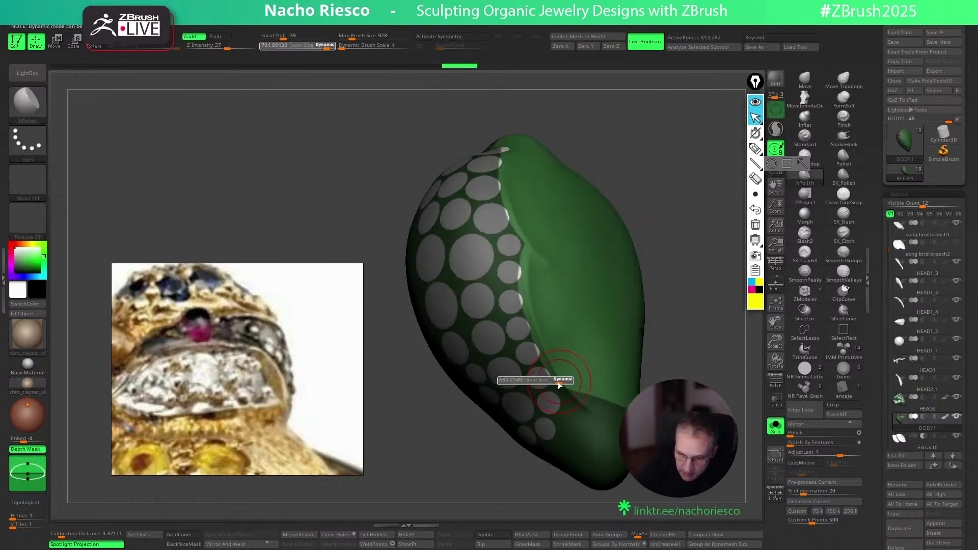
{"action": "right_click_drag", "start_coordinate": [633, 290], "coordinate": [633, 316]}
{"action": "key", "text": "s"}
{"action": "left_click_drag", "start_coordinate": [554, 379], "coordinate": [545, 379]}
{"action": "key", "text": "ctrl"}
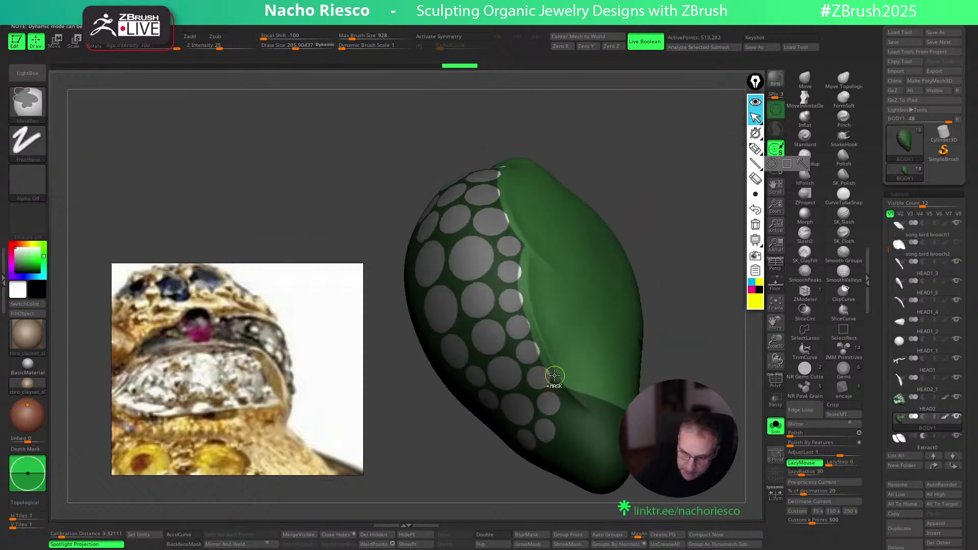
Undo the last mask stroke and reduce the draw size to about 181, leaving symmetry switched off
{"action": "key", "text": "ctrl+z"}
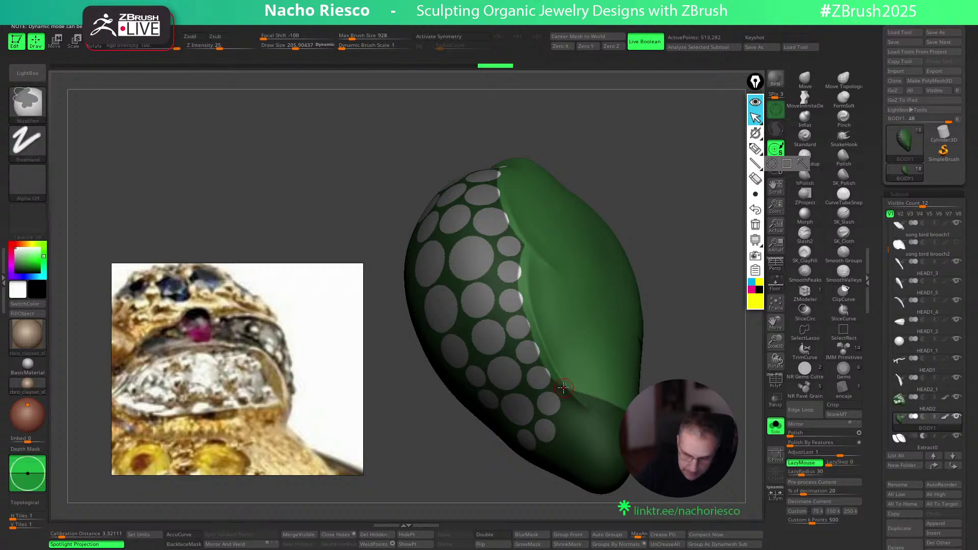
{"action": "key", "text": "x"}
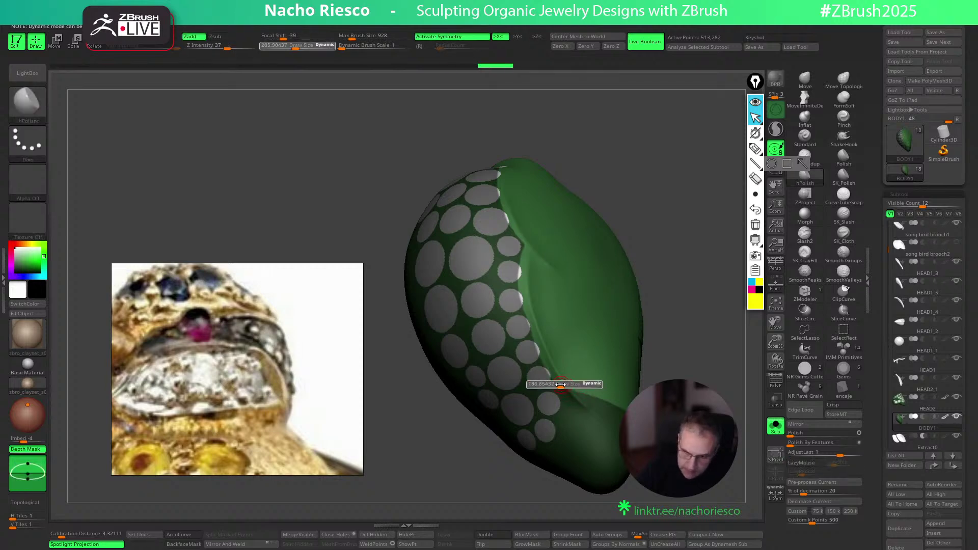
{"action": "key", "text": "ctrl"}
{"action": "key", "text": "ctrl"}
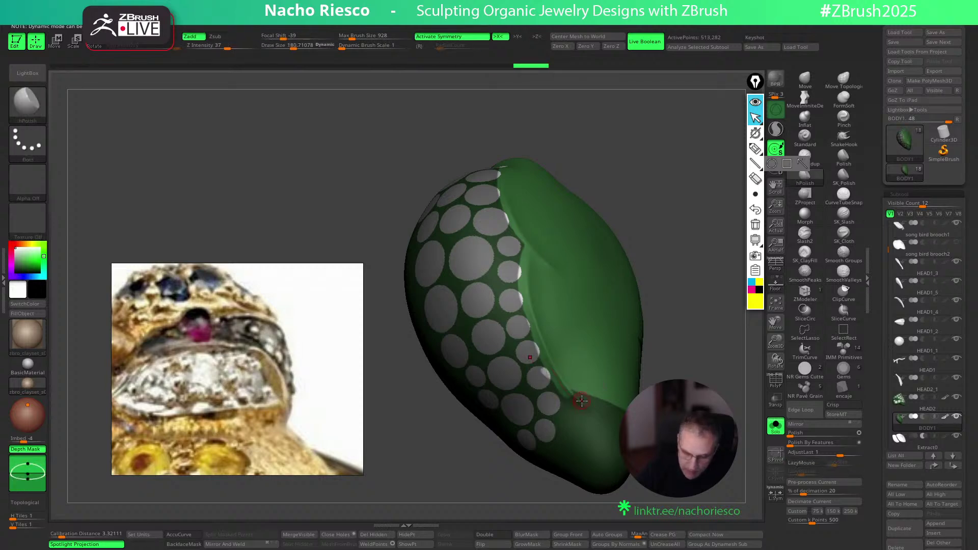
{"action": "key", "text": "x"}
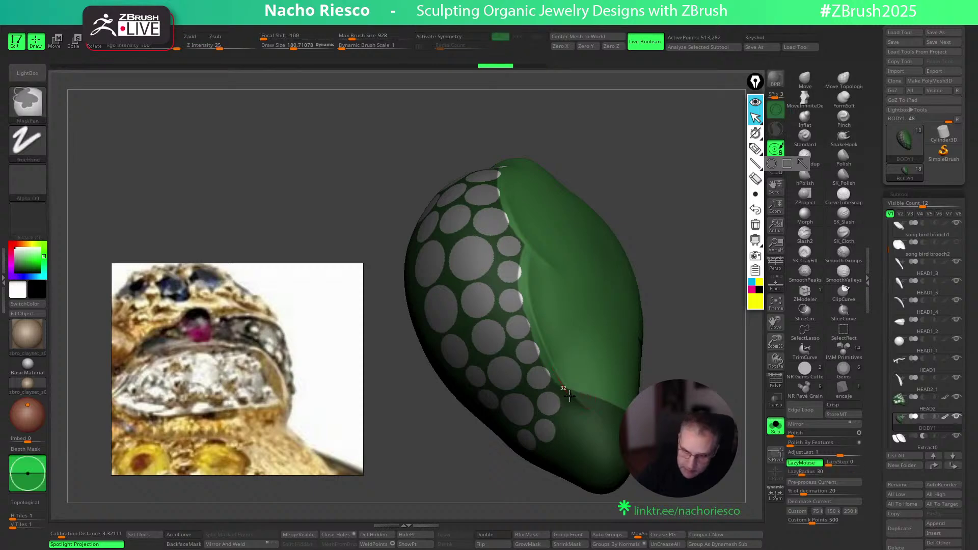
Show the whole bird and unmask the body along the branch and the lower tail feathers with MaskPen
{"action": "left_click", "coordinate": [776, 427]}
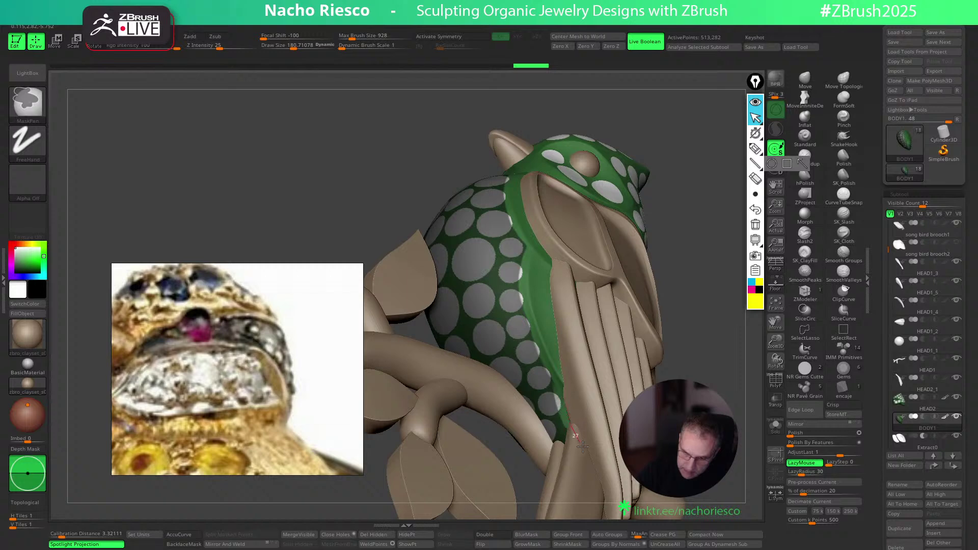
{"action": "mouse_move", "coordinate": [581, 445]}
{"action": "right_mouse_down"}
{"action": "mouse_move", "coordinate": [586, 418]}
{"action": "mouse_move", "coordinate": [619, 438]}
{"action": "right_mouse_up"}
{"action": "right_click_drag", "start_coordinate": [529, 437], "coordinate": [541, 412]}
{"action": "key", "text": "ctrl"}
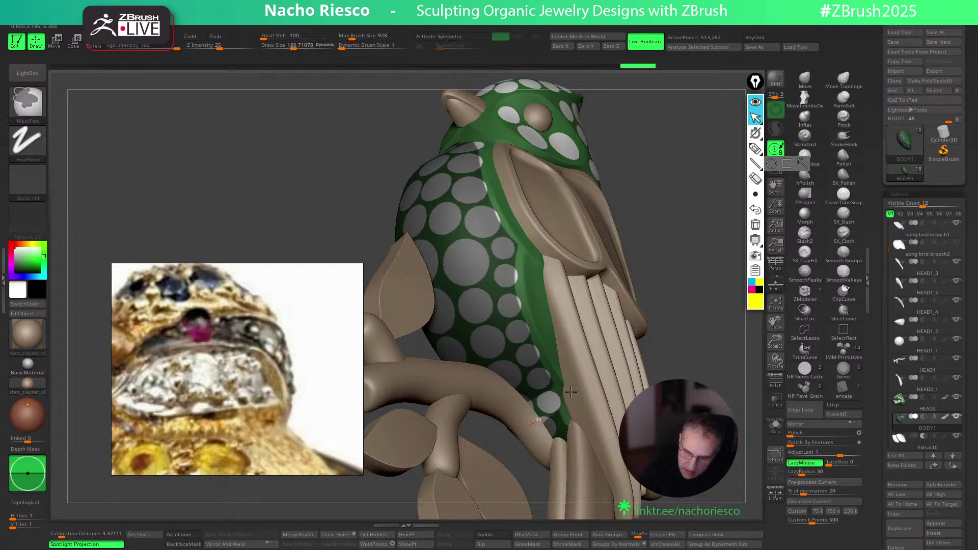
{"action": "left_click_drag", "start_coordinate": [696, 383], "coordinate": [704, 369]}
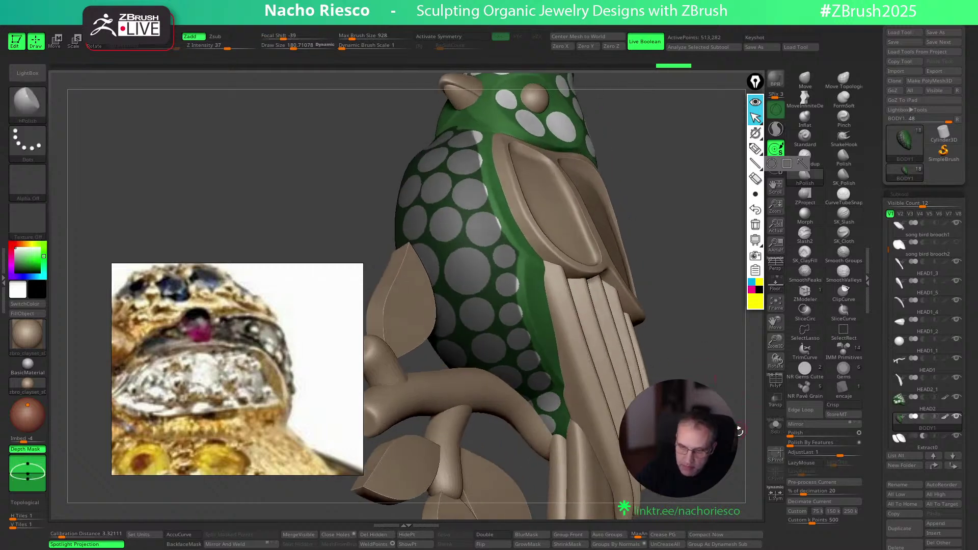
{"action": "key", "text": "ctrl"}
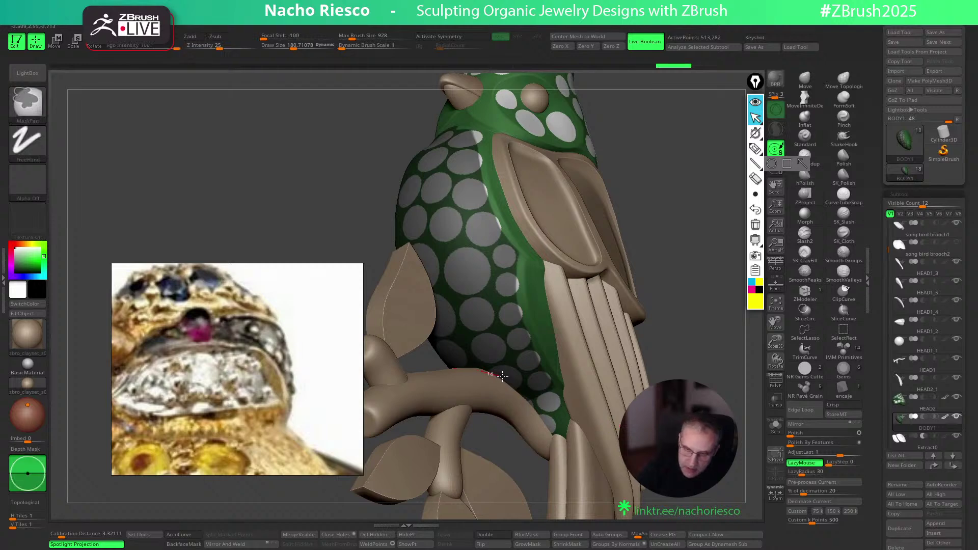
{"action": "mouse_move", "coordinate": [698, 290]}
{"action": "left_mouse_down"}
{"action": "mouse_move", "coordinate": [690, 284]}
{"action": "mouse_move", "coordinate": [710, 337]}
{"action": "left_mouse_up"}
Isolate the body and erase the leftover mask around its lower end with MaskPen
{"action": "left_click", "coordinate": [776, 426]}
{"action": "left_click_drag", "start_coordinate": [717, 388], "coordinate": [711, 331]}
{"action": "key", "text": "ctrl+alt"}
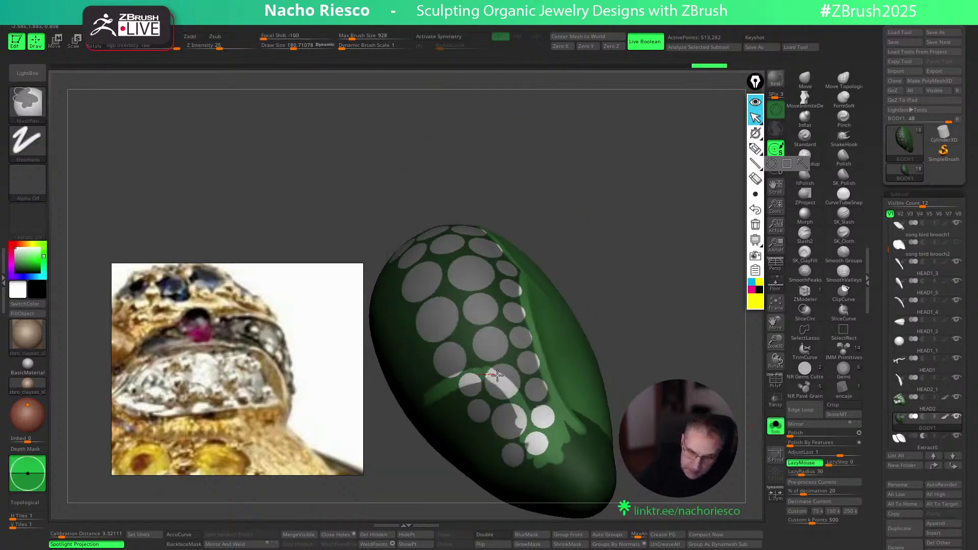
{"action": "mouse_move", "coordinate": [547, 461]}
{"action": "left_mouse_down", "text": "ctrl+alt"}
{"action": "mouse_move", "coordinate": [465, 386]}
{"action": "mouse_move", "coordinate": [544, 470]}
{"action": "mouse_move", "coordinate": [463, 392]}
{"action": "mouse_move", "coordinate": [581, 420]}
{"action": "left_mouse_up", "text": "ctrl+alt"}
Show the whole bird and unmask a narrow strip along the body's flat centre edge
{"action": "left_click_drag", "start_coordinate": [711, 336], "coordinate": [717, 418]}
{"action": "left_click", "coordinate": [779, 424]}
{"action": "left_click_drag", "start_coordinate": [723, 384], "coordinate": [743, 399]}
{"action": "left_click_drag", "start_coordinate": [444, 331], "coordinate": [478, 308], "text": "alt"}
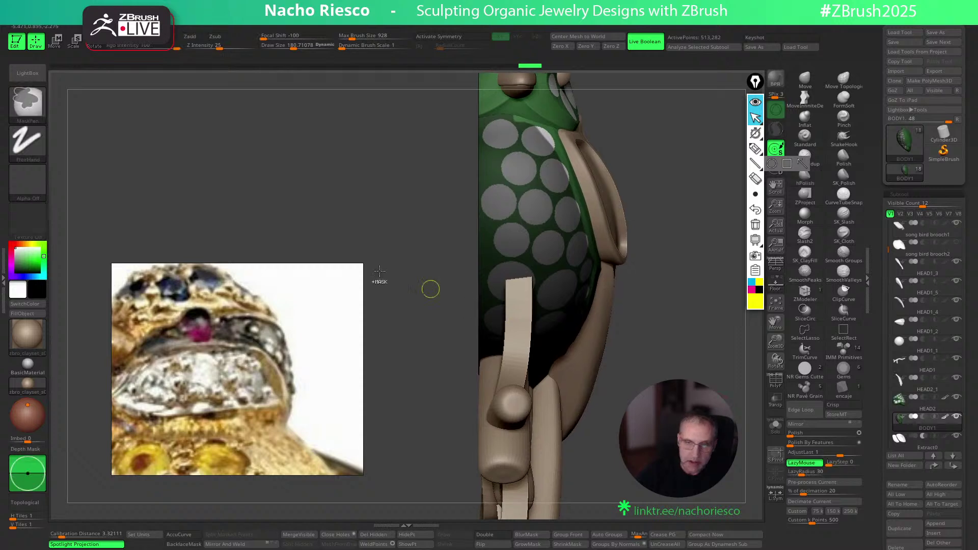
{"action": "left_click_drag", "start_coordinate": [411, 98], "coordinate": [489, 456], "text": "ctrl"}
{"action": "left_click_drag", "start_coordinate": [686, 368], "coordinate": [677, 416], "text": "alt"}
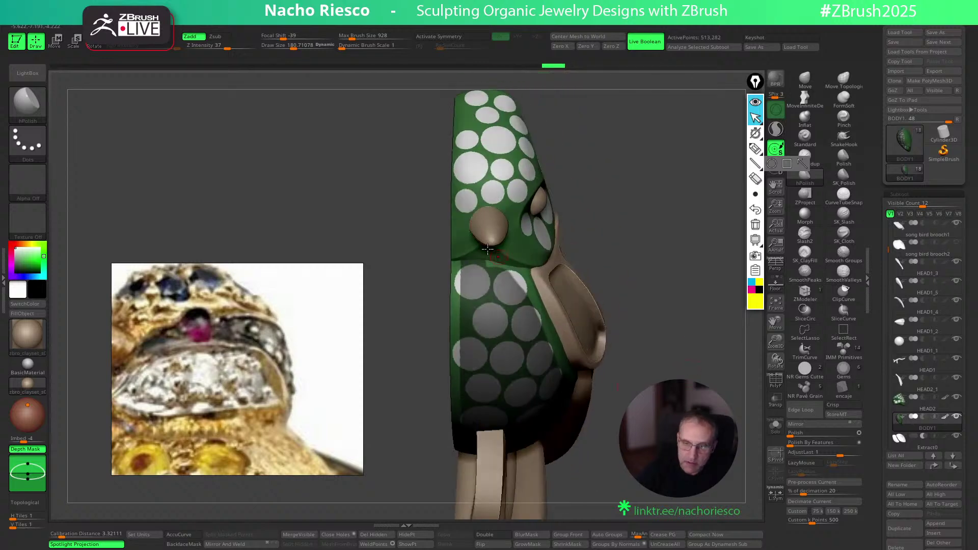
Unmask a strip of the body below the head and beak using a draw size of about 106, and isolate the body
{"action": "key", "text": "ctrl"}
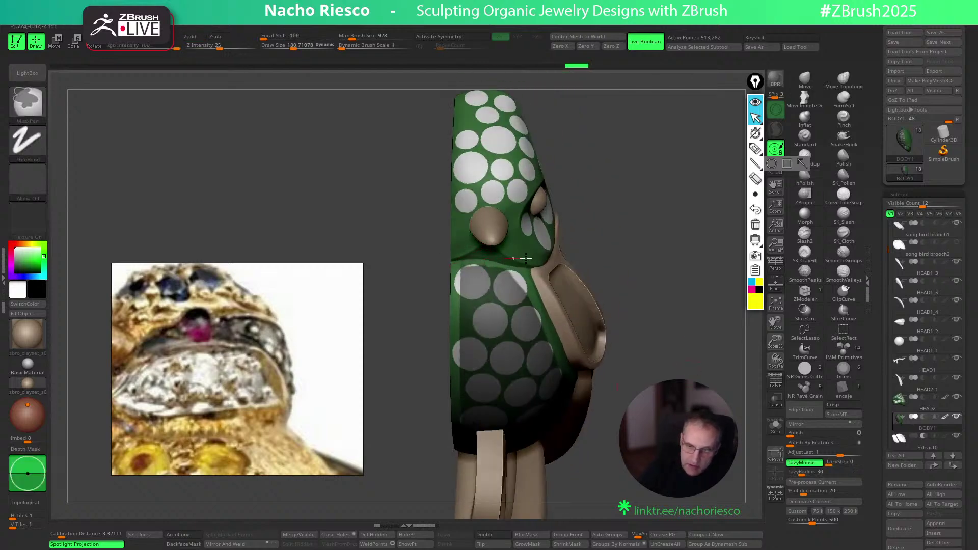
{"action": "mouse_move", "coordinate": [660, 289]}
{"action": "left_mouse_down"}
{"action": "mouse_move", "coordinate": [530, 301]}
{"action": "mouse_move", "coordinate": [542, 301]}
{"action": "left_mouse_up"}
{"action": "left_click_drag", "start_coordinate": [676, 229], "coordinate": [662, 290]}
{"action": "key", "text": "s"}
{"action": "left_click_drag", "start_coordinate": [528, 297], "coordinate": [521, 298]}
{"action": "key", "text": "ctrl"}
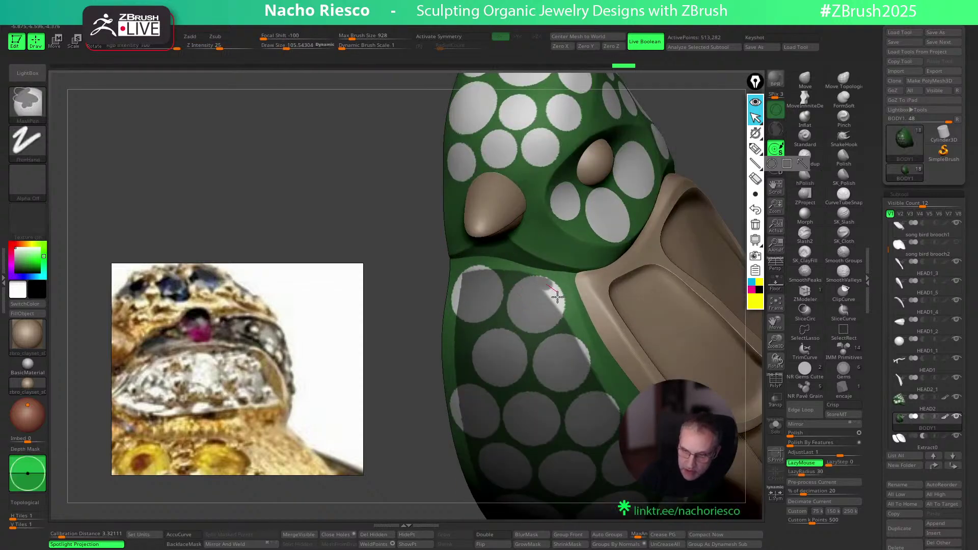
{"action": "mouse_move", "coordinate": [712, 158]}
{"action": "left_mouse_down"}
{"action": "mouse_move", "coordinate": [662, 198]}
{"action": "mouse_move", "coordinate": [657, 234]}
{"action": "mouse_move", "coordinate": [690, 289]}
{"action": "mouse_move", "coordinate": [679, 321]}
{"action": "mouse_move", "coordinate": [694, 287]}
{"action": "mouse_move", "coordinate": [720, 332]}
{"action": "mouse_move", "coordinate": [718, 358]}
{"action": "mouse_move", "coordinate": [762, 397]}
{"action": "mouse_move", "coordinate": [703, 381]}
{"action": "mouse_move", "coordinate": [683, 284]}
{"action": "left_mouse_up"}
{"action": "left_click", "coordinate": [774, 426]}
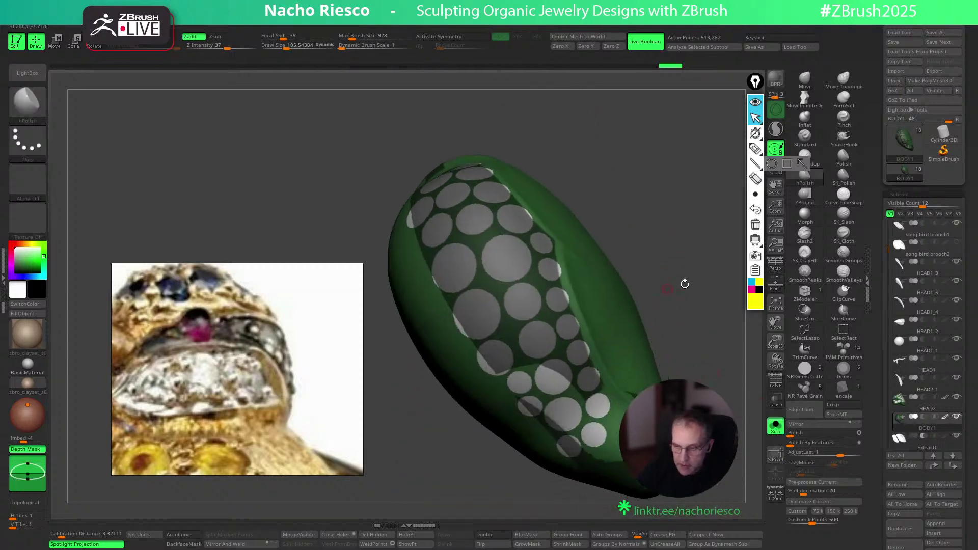
Turn off the body's paint and switch the masking brush back to MaskLasso
{"action": "left_click", "coordinate": [945, 416]}
{"action": "left_click_drag", "start_coordinate": [726, 402], "coordinate": [648, 349]}
{"action": "key", "text": "ctrl"}
{"action": "left_click", "coordinate": [32, 106], "text": "ctrl"}
{"action": "left_click", "coordinate": [81, 114], "text": "ctrl"}
{"action": "key", "text": "ctrl"}
Trim the body's mask with lasso cuts around its borders so only the clean stone-setting area stays masked
{"action": "mouse_move", "coordinate": [644, 221]}
{"action": "left_mouse_down", "text": "ctrl+alt"}
{"action": "mouse_move", "coordinate": [558, 278]}
{"action": "mouse_move", "coordinate": [545, 390]}
{"action": "mouse_move", "coordinate": [700, 245]}
{"action": "mouse_move", "coordinate": [646, 223]}
{"action": "left_mouse_up", "text": "ctrl+alt"}
{"action": "mouse_move", "coordinate": [576, 433]}
{"action": "left_mouse_down"}
{"action": "mouse_move", "coordinate": [609, 433]}
{"action": "mouse_move", "coordinate": [564, 344]}
{"action": "mouse_move", "coordinate": [475, 484]}
{"action": "mouse_move", "coordinate": [505, 477]}
{"action": "left_mouse_up"}
{"action": "mouse_move", "coordinate": [698, 408]}
{"action": "left_mouse_down"}
{"action": "mouse_move", "coordinate": [658, 379]}
{"action": "mouse_move", "coordinate": [698, 255]}
{"action": "mouse_move", "coordinate": [576, 356]}
{"action": "mouse_move", "coordinate": [483, 253]}
{"action": "left_mouse_up"}
{"action": "mouse_move", "coordinate": [351, 137]}
{"action": "left_mouse_down", "text": "ctrl+alt"}
{"action": "mouse_move", "coordinate": [384, 213]}
{"action": "mouse_move", "coordinate": [507, 127]}
{"action": "mouse_move", "coordinate": [496, 120]}
{"action": "left_mouse_up", "text": "ctrl+alt"}
{"action": "left_click_drag", "start_coordinate": [531, 265], "coordinate": [668, 302], "text": "alt"}
{"action": "mouse_move", "coordinate": [668, 302]}
{"action": "left_mouse_down"}
{"action": "mouse_move", "coordinate": [708, 317]}
{"action": "mouse_move", "coordinate": [692, 301]}
{"action": "mouse_move", "coordinate": [657, 326]}
{"action": "left_mouse_up"}
{"action": "left_click_drag", "start_coordinate": [465, 420], "coordinate": [456, 238], "text": "ctrl+alt"}
{"action": "mouse_move", "coordinate": [697, 375]}
{"action": "left_mouse_down"}
{"action": "mouse_move", "coordinate": [600, 384]}
{"action": "mouse_move", "coordinate": [681, 349]}
{"action": "mouse_move", "coordinate": [673, 257]}
{"action": "left_mouse_up"}
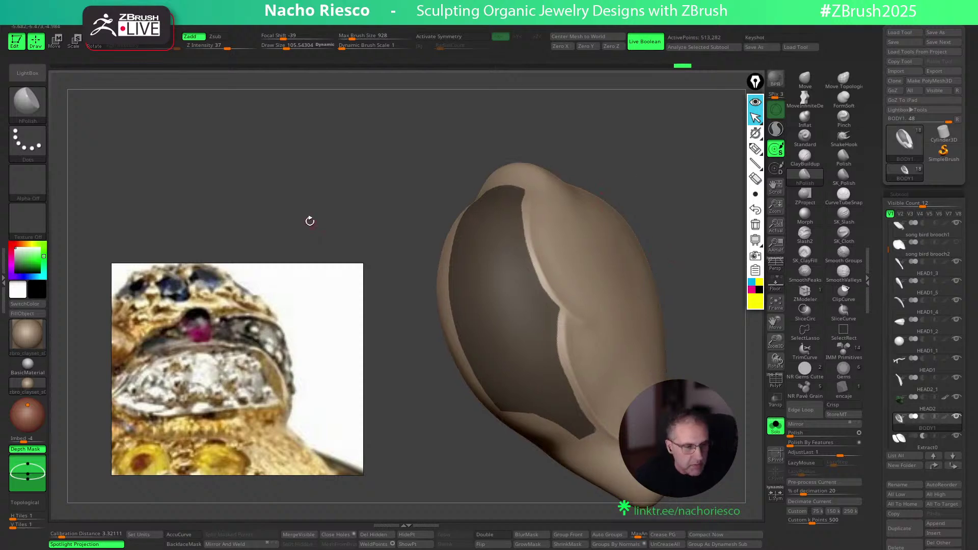
Create a precise extract 0.4 mm thick from the body's masked area
{"action": "left_click", "coordinate": [5, 286]}
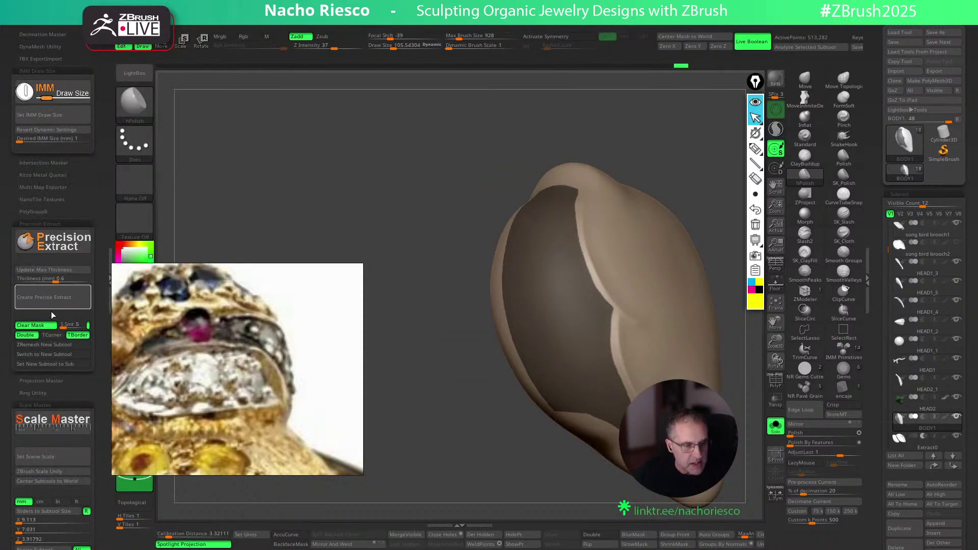
{"action": "left_click", "coordinate": [45, 280]}
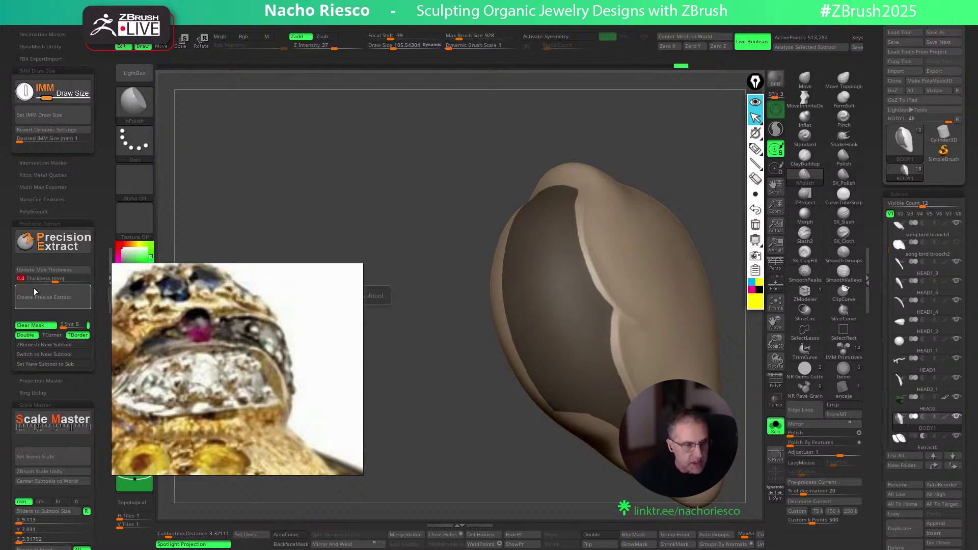
{"action": "left_click", "coordinate": [43, 298]}
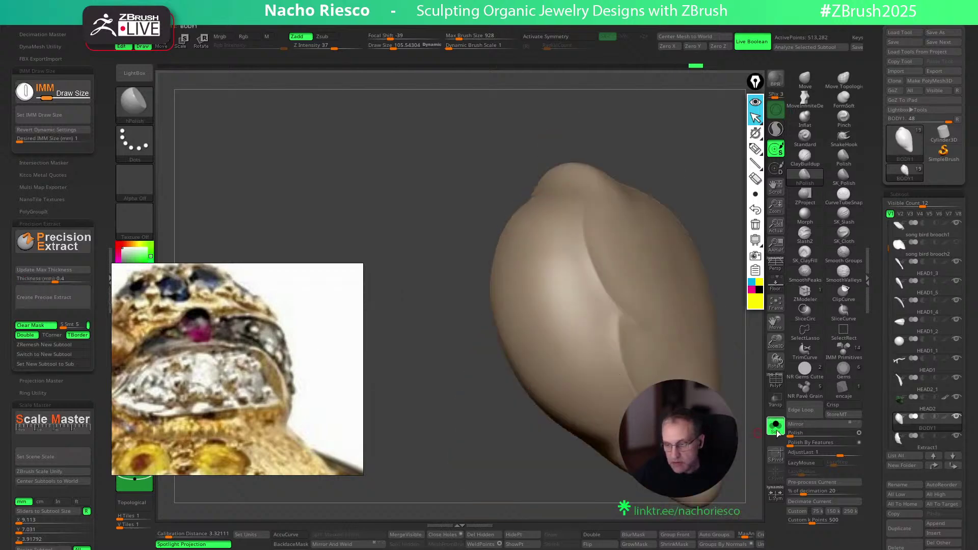
Show the whole bird and set the 0.4 mm extract to boolean subtraction to preview the body's recess
{"action": "left_click", "coordinate": [776, 431]}
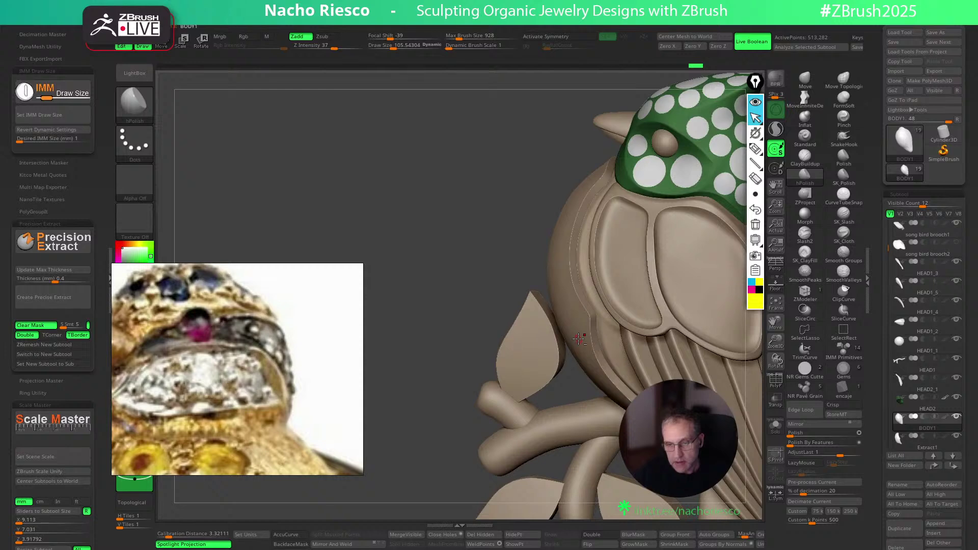
{"action": "left_click", "coordinate": [923, 417]}
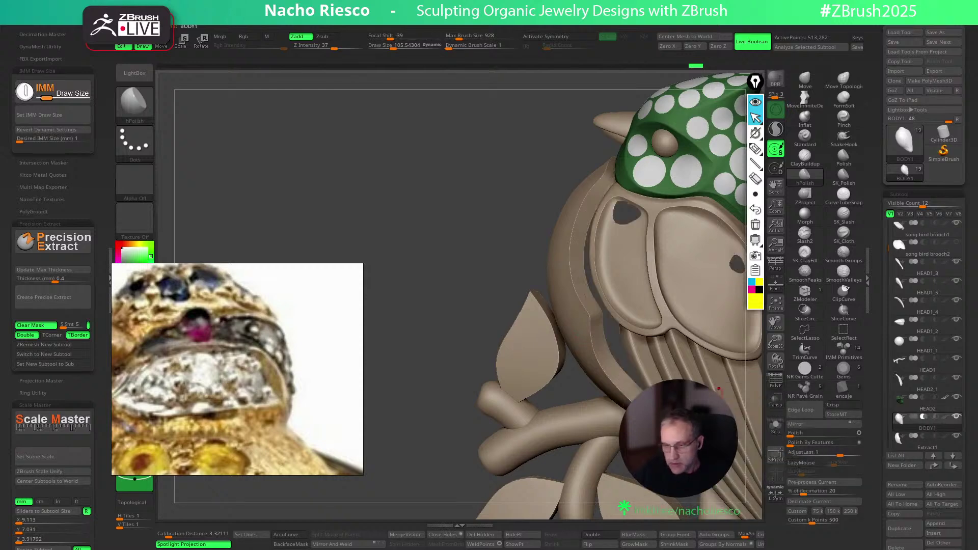
{"action": "left_click", "coordinate": [914, 417]}
{"action": "left_click", "coordinate": [922, 436]}
{"action": "right_click_drag", "start_coordinate": [614, 387], "coordinate": [660, 363]}
{"action": "left_click_drag", "start_coordinate": [660, 362], "coordinate": [653, 380]}
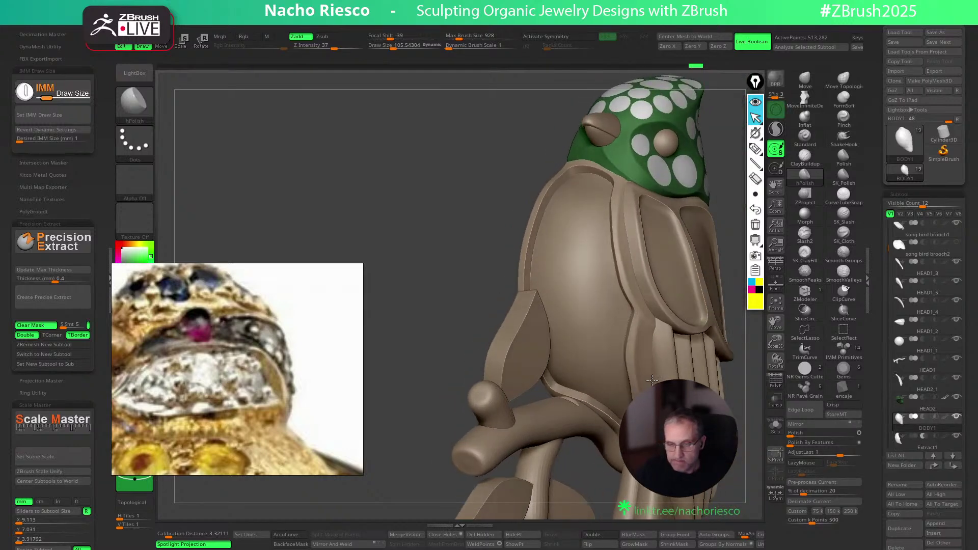
Delete the 0.4 mm extract made from the body
{"action": "left_click", "coordinate": [921, 449]}
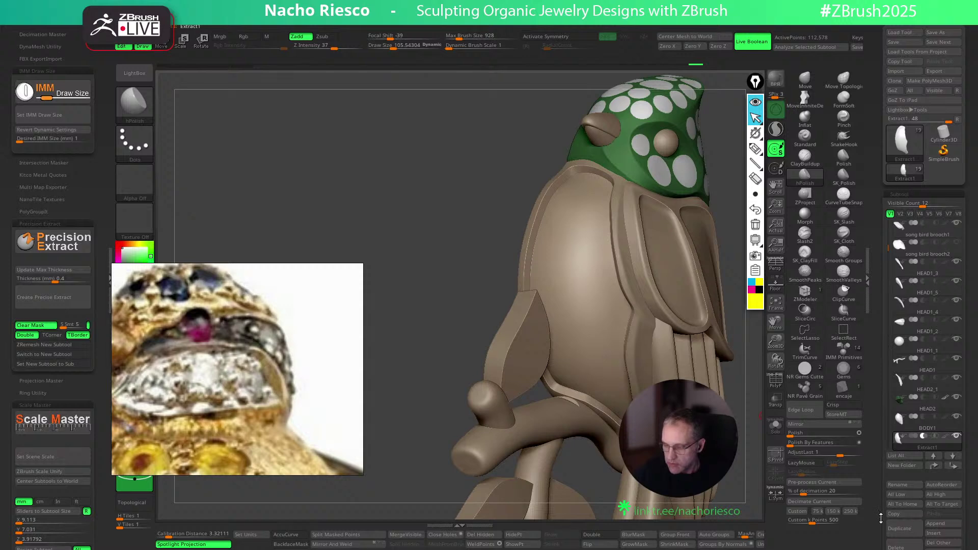
{"action": "left_click_drag", "start_coordinate": [881, 518], "coordinate": [891, 474]}
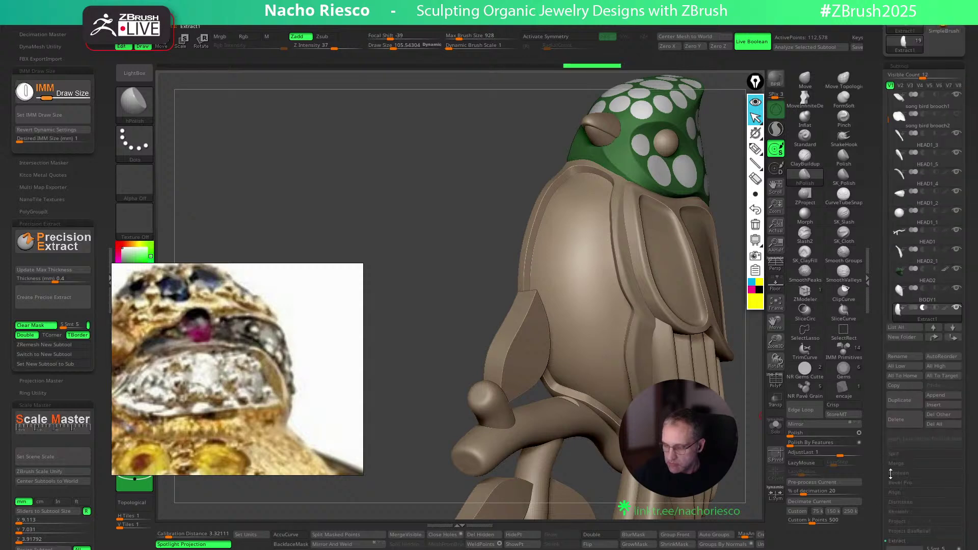
{"action": "left_click", "coordinate": [905, 422]}
{"action": "left_click", "coordinate": [874, 443]}
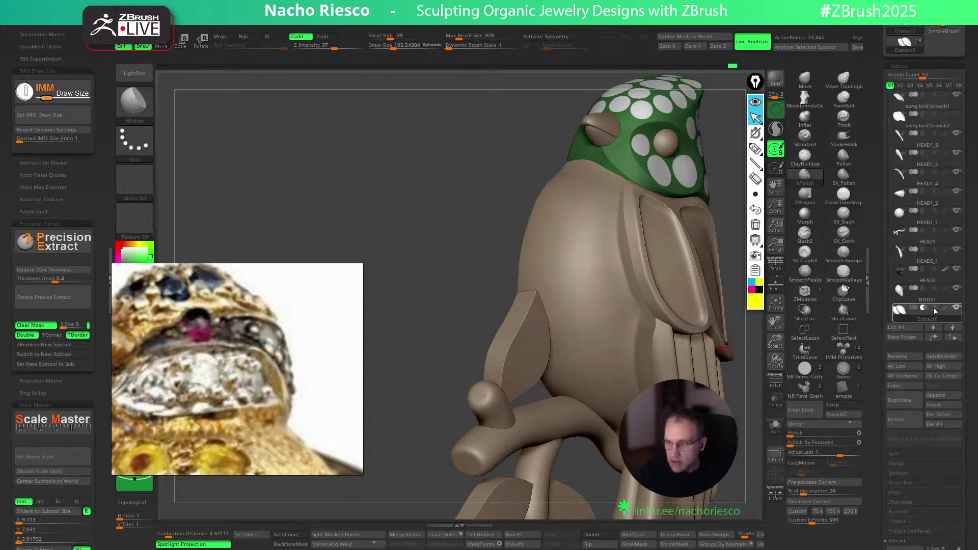
Isolate the masked body and create a precise extract with a thickness of 0.3 mm
{"action": "left_click", "coordinate": [902, 299]}
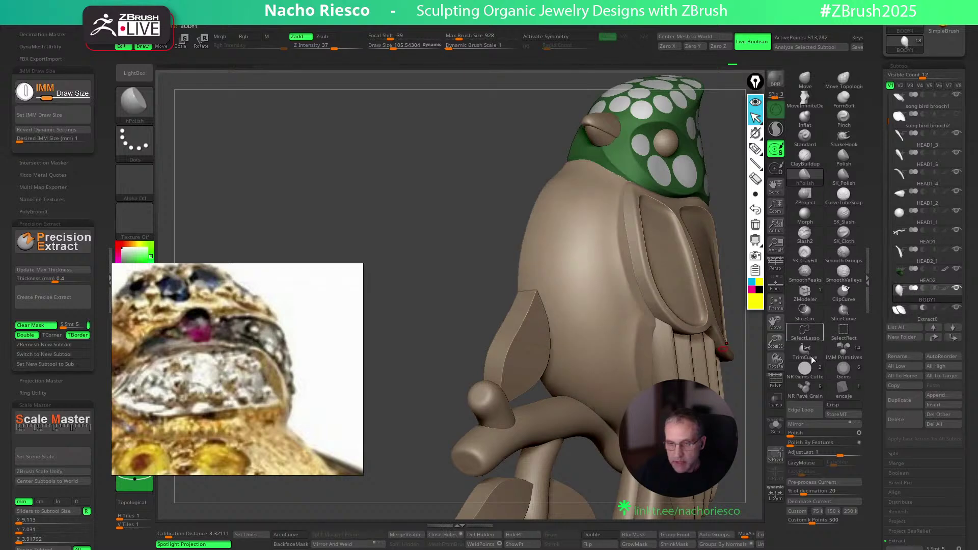
{"action": "left_click", "coordinate": [775, 426]}
{"action": "left_click", "coordinate": [47, 280]}
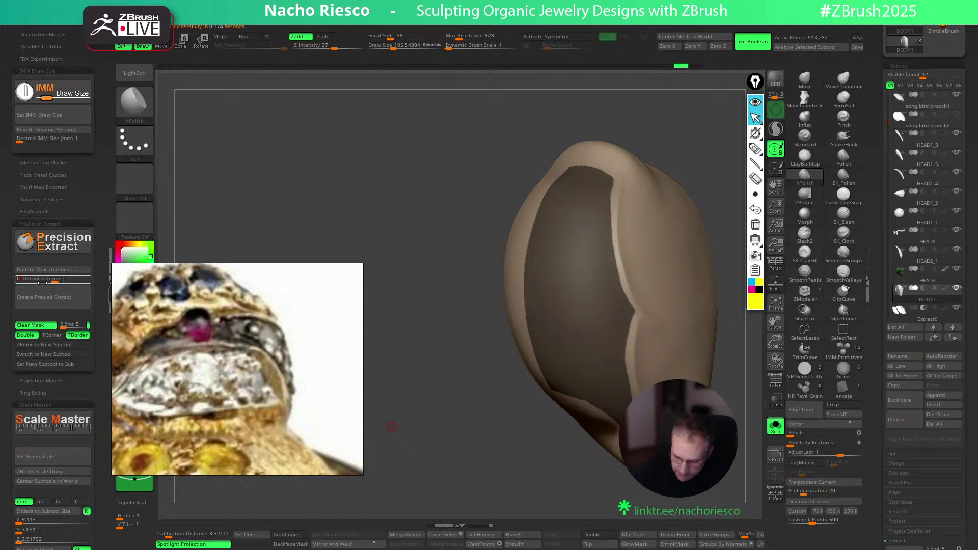
{"action": "key", "text": "Return"}
{"action": "left_click", "coordinate": [53, 303]}
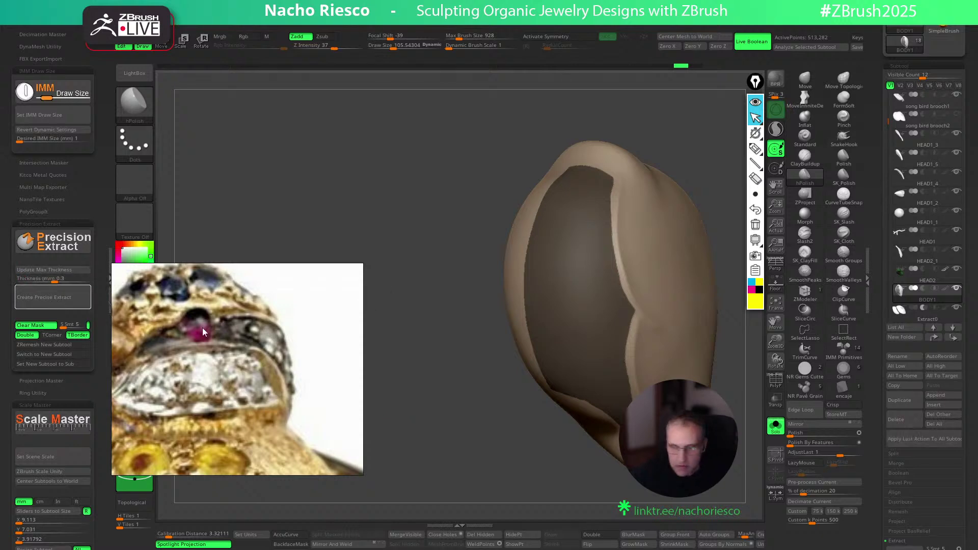
Show the whole bird, polish the 0.3 mm extract by features and set it to boolean subtraction from the body
{"action": "left_click", "coordinate": [775, 428]}
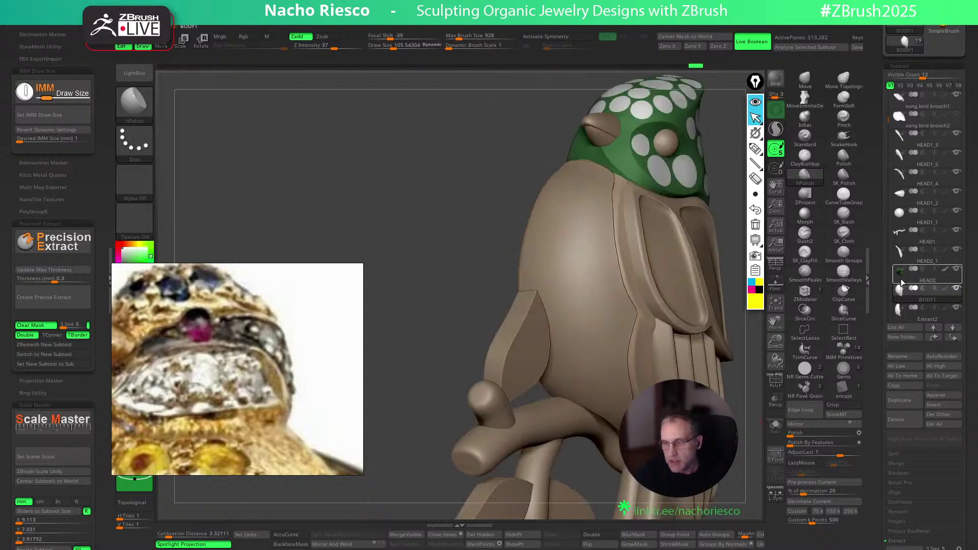
{"action": "left_click", "coordinate": [906, 316]}
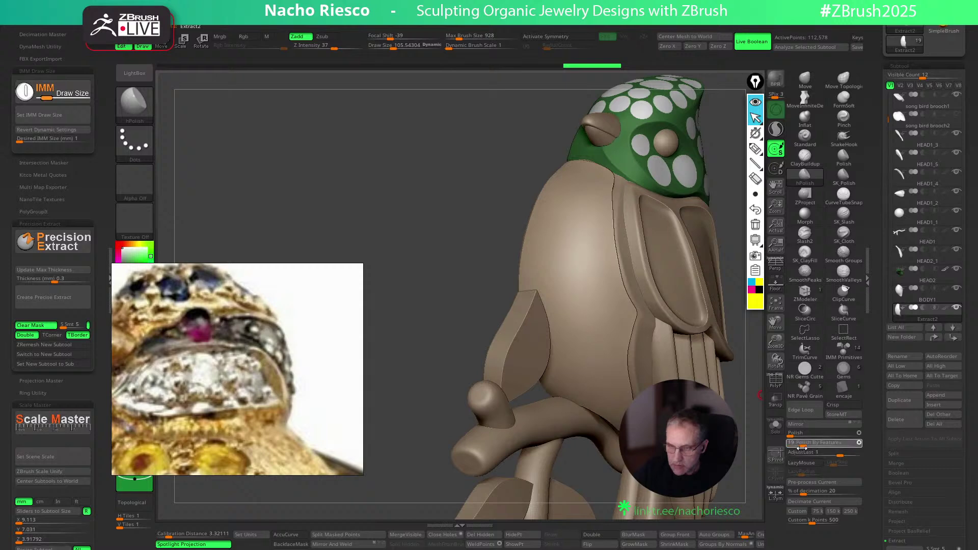
{"action": "key", "text": "shift+f"}
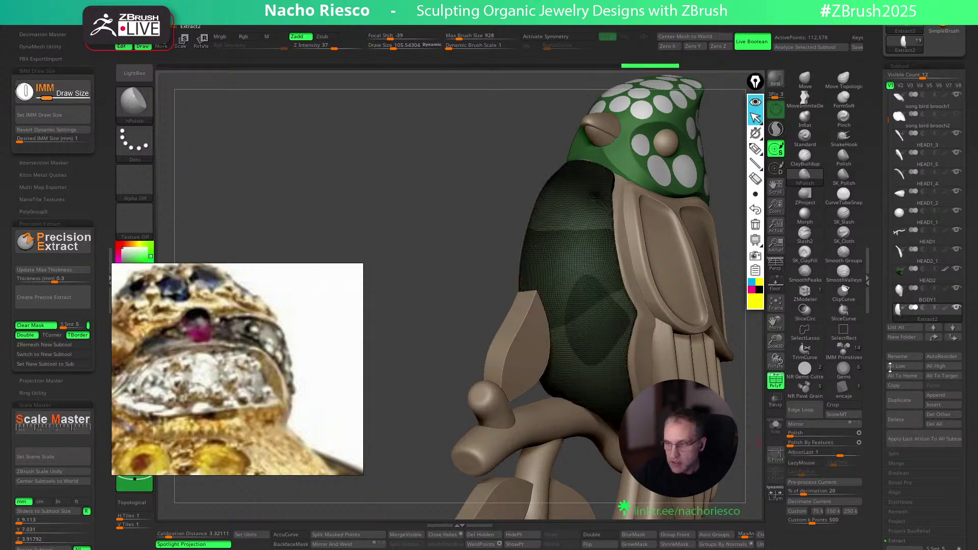
{"action": "left_click", "coordinate": [923, 308]}
{"action": "left_click", "coordinate": [776, 381]}
{"action": "left_click_drag", "start_coordinate": [746, 446], "coordinate": [787, 241]}
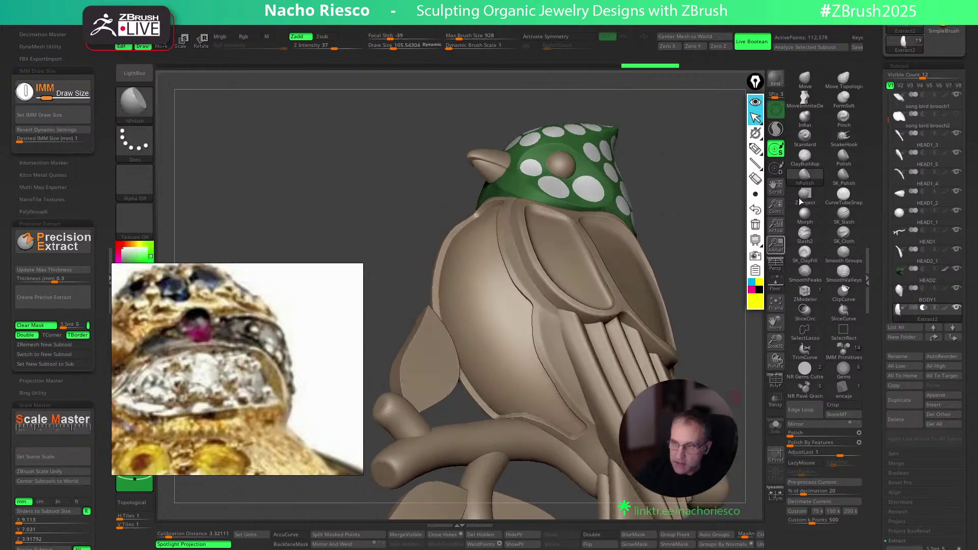
Reshape the recess's lower border above the branch with the Move brush on the extract
{"action": "left_click", "coordinate": [805, 78]}
{"action": "left_click_drag", "start_coordinate": [516, 420], "coordinate": [514, 416]}
{"action": "mouse_move", "coordinate": [704, 349]}
{"action": "left_mouse_down"}
{"action": "mouse_move", "coordinate": [695, 339]}
{"action": "mouse_move", "coordinate": [657, 342]}
{"action": "left_mouse_up"}
{"action": "key", "text": "s"}
{"action": "left_click_drag", "start_coordinate": [720, 359], "coordinate": [717, 319]}
{"action": "left_click_drag", "start_coordinate": [541, 426], "coordinate": [538, 419]}
{"action": "left_click_drag", "start_coordinate": [713, 326], "coordinate": [713, 380]}
Isolate the extract, show only one face's polygroup and mask it
{"action": "right_click_drag", "start_coordinate": [637, 346], "coordinate": [757, 381]}
{"action": "left_click", "coordinate": [776, 428]}
{"action": "left_click_drag", "start_coordinate": [652, 387], "coordinate": [618, 462]}
{"action": "left_click", "coordinate": [608, 392], "text": "ctrl+shift"}
{"action": "left_click", "coordinate": [617, 410], "text": "ctrl"}
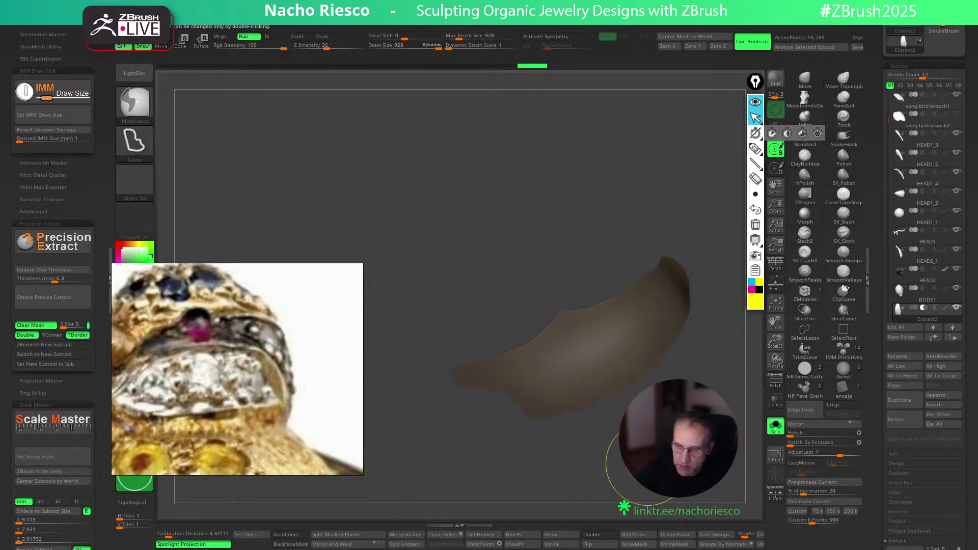
{"action": "left_click", "coordinate": [617, 410], "text": "ctrl+shift"}
{"action": "left_click", "coordinate": [617, 410], "text": "ctrl"}
Adjust the extract's mask to leave its inner face free and place the transform gizmo there
{"action": "left_click_drag", "start_coordinate": [617, 410], "coordinate": [691, 454], "text": "shift"}
{"action": "left_click", "coordinate": [682, 461], "text": "ctrl"}
{"action": "left_click", "coordinate": [691, 453], "text": "ctrl"}
{"action": "key", "text": "w"}
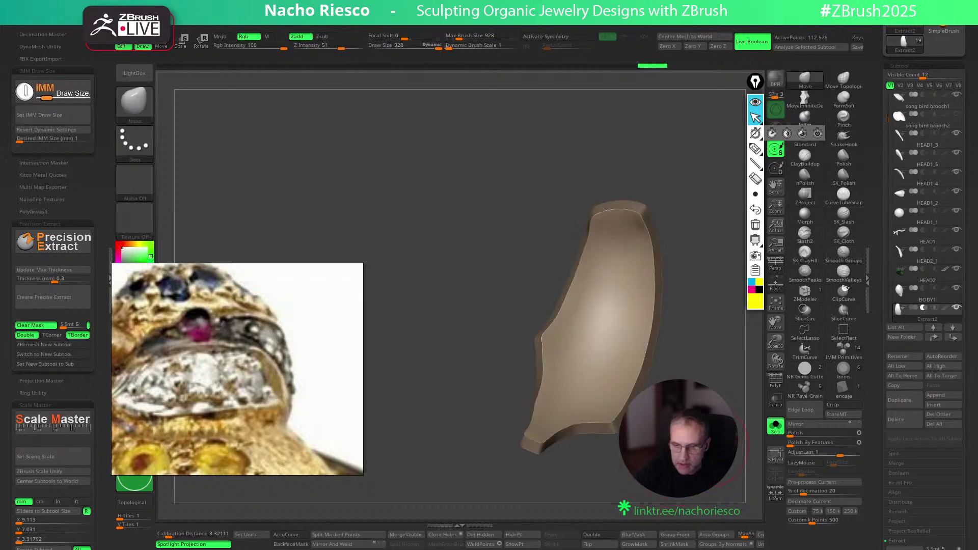
{"action": "left_click", "coordinate": [588, 332]}
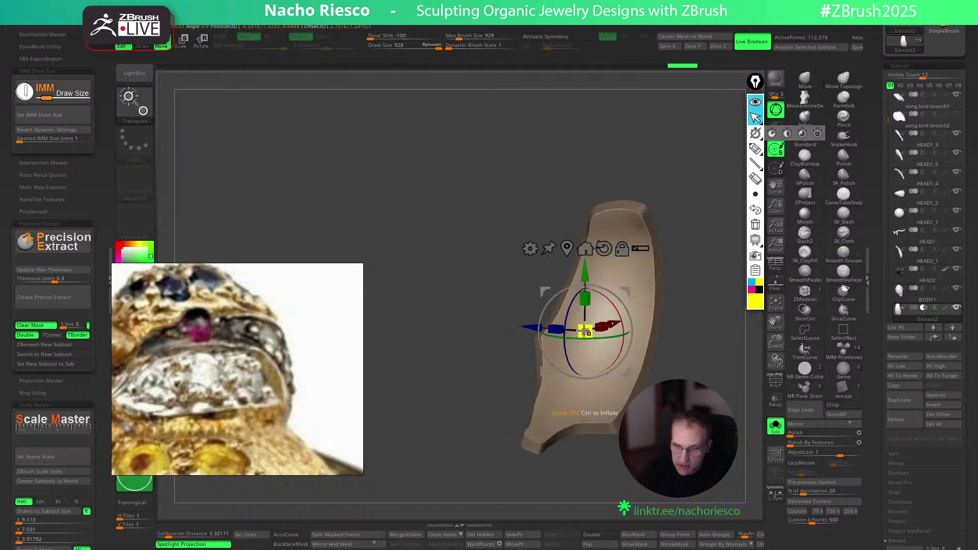
Adjust the extracted belly panel's scale with the transform gizmo and check its fit on the complete bird
{"action": "right_click_drag", "start_coordinate": [567, 325], "coordinate": [606, 340]}
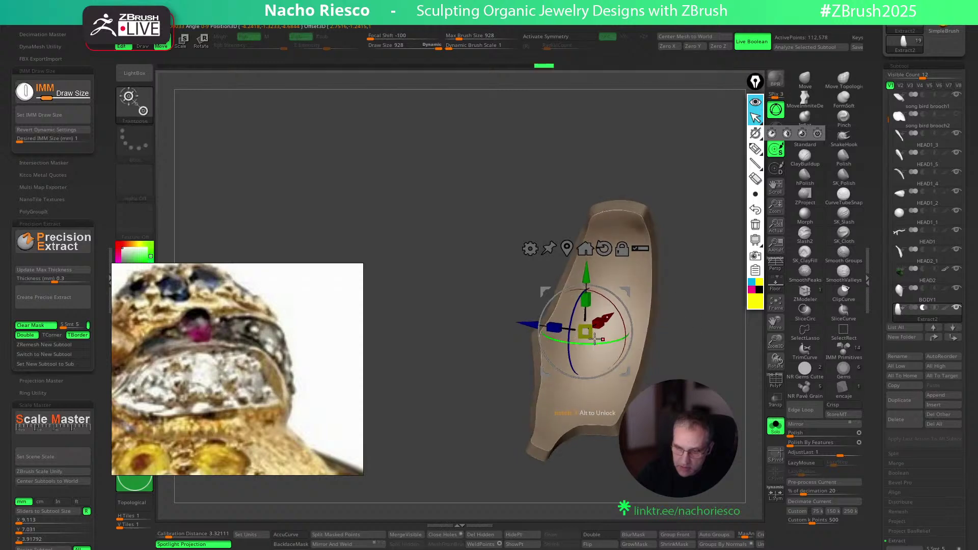
{"action": "left_click_drag", "start_coordinate": [585, 333], "coordinate": [581, 334]}
{"action": "left_click", "coordinate": [775, 426]}
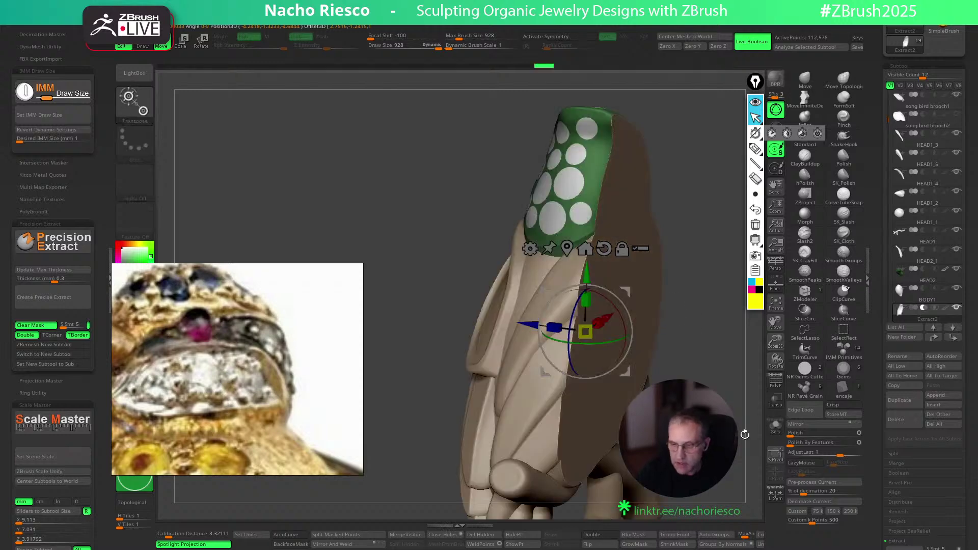
{"action": "left_click_drag", "start_coordinate": [737, 270], "coordinate": [662, 260]}
{"action": "left_click_drag", "start_coordinate": [737, 257], "coordinate": [703, 270]}
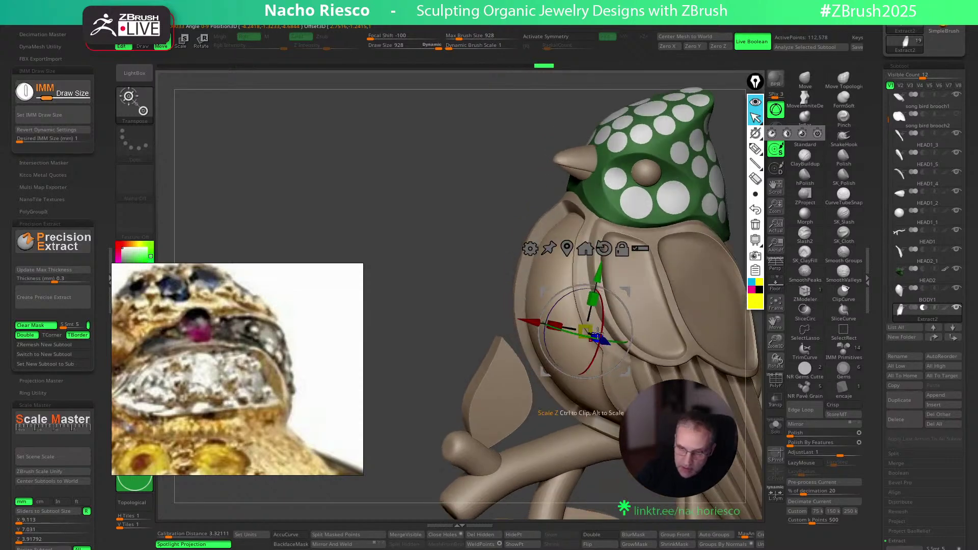
{"action": "left_click_drag", "start_coordinate": [625, 291], "coordinate": [618, 288]}
{"action": "left_click_drag", "start_coordinate": [461, 338], "coordinate": [554, 276]}
Return to sculpting with the Move brush and set its draw size to about 169
{"action": "key", "text": "q"}
{"action": "right_click_drag", "start_coordinate": [675, 273], "coordinate": [662, 301]}
{"action": "key", "text": "s"}
{"action": "key", "text": "ctrl+z"}
{"action": "key", "text": "s"}
{"action": "left_click_drag", "start_coordinate": [576, 410], "coordinate": [597, 412]}
{"action": "left_click_drag", "start_coordinate": [452, 46], "coordinate": [458, 46]}
{"action": "key", "text": "Return"}
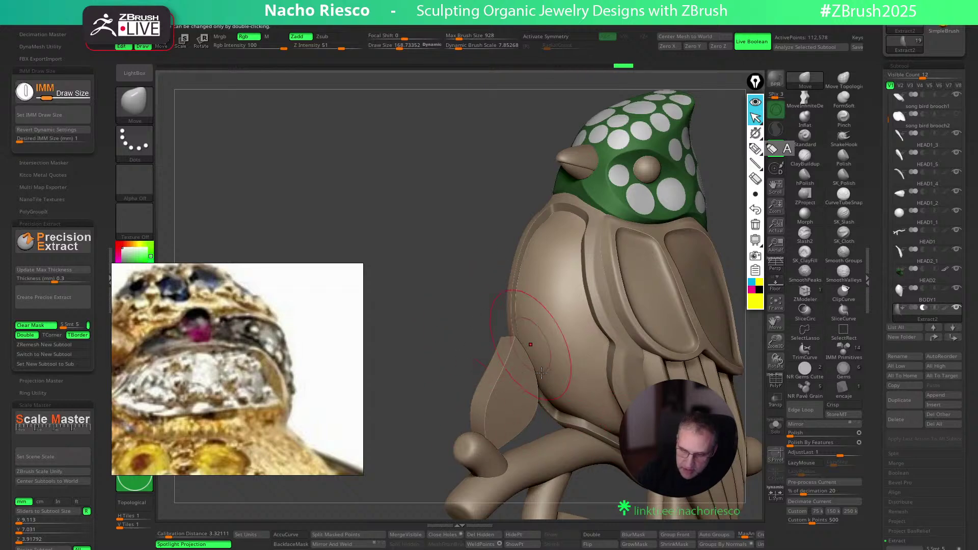
Reshape the belly panel's lower and side borders with the Move brush, ending at a draw size of about 152
{"action": "left_click_drag", "start_coordinate": [713, 241], "coordinate": [653, 283]}
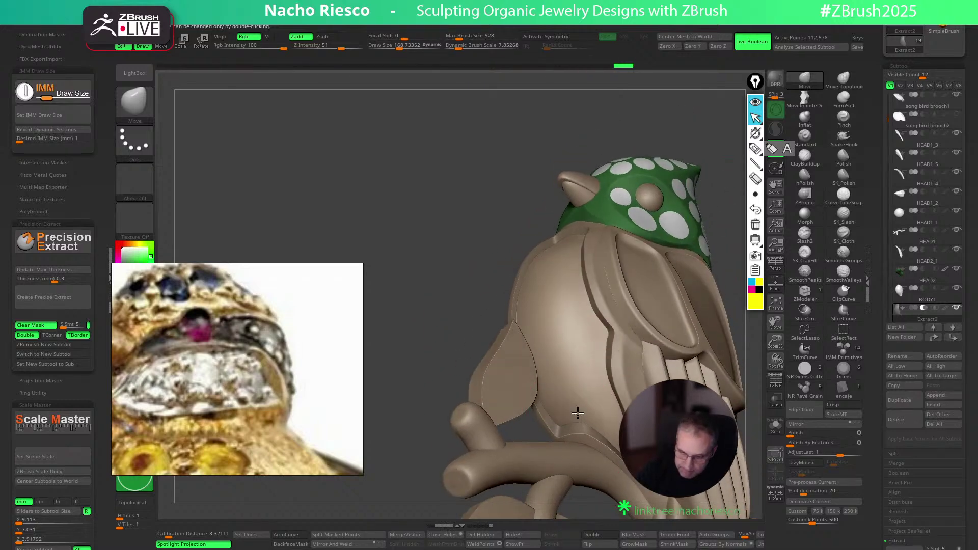
{"action": "left_click_drag", "start_coordinate": [735, 254], "coordinate": [723, 211]}
{"action": "key", "text": "bracketleft"}
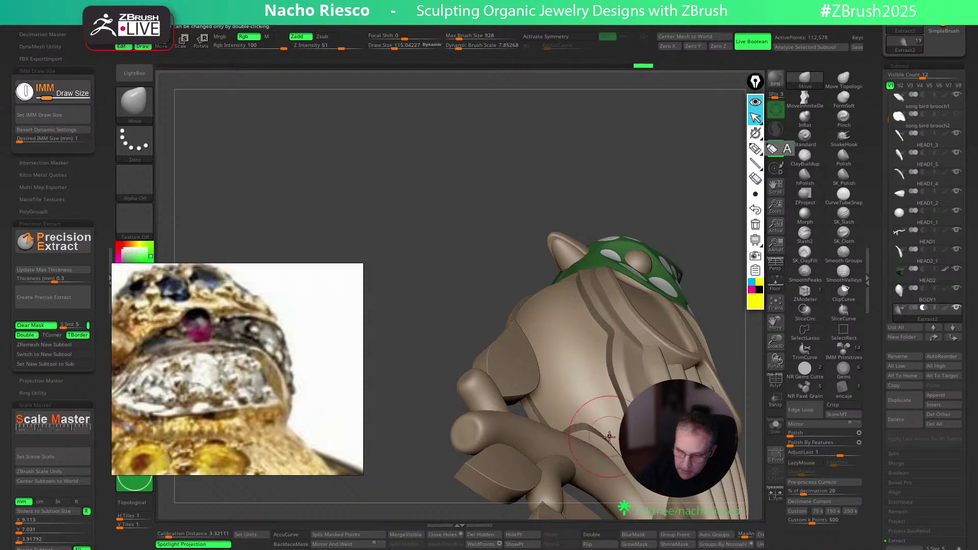
{"action": "key", "text": "bracketleft"}
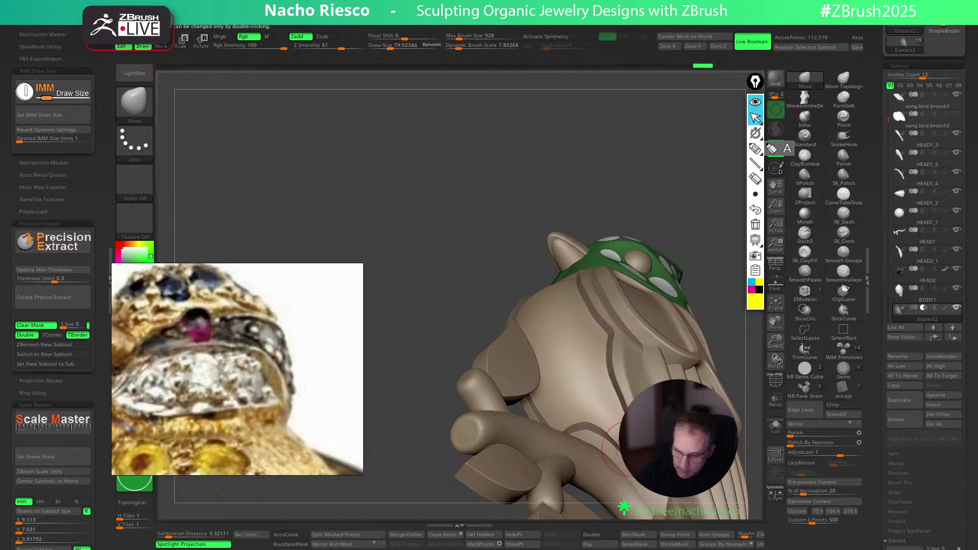
{"action": "key", "text": "s"}
{"action": "left_click_drag", "start_coordinate": [615, 396], "coordinate": [623, 396]}
{"action": "left_click_drag", "start_coordinate": [712, 229], "coordinate": [717, 306]}
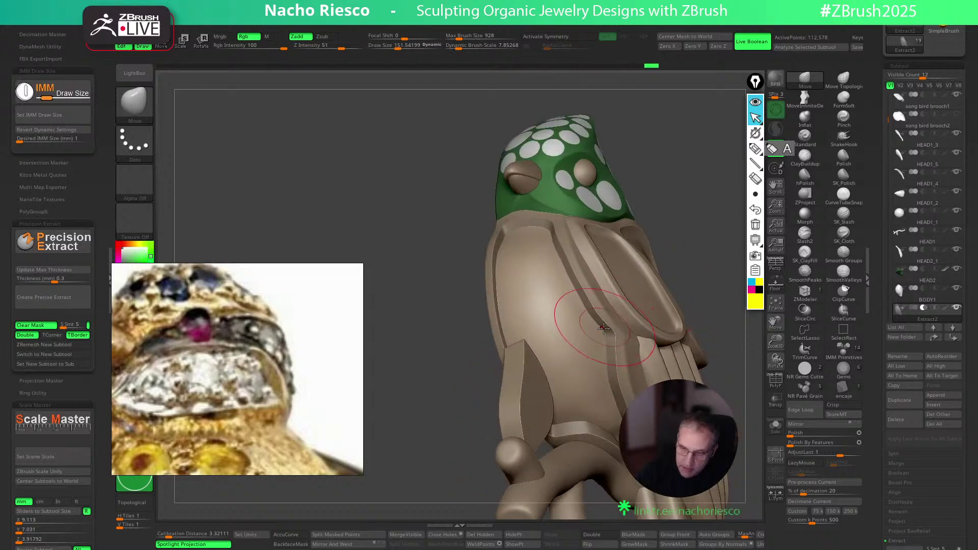
{"action": "left_click_drag", "start_coordinate": [663, 263], "coordinate": [683, 283]}
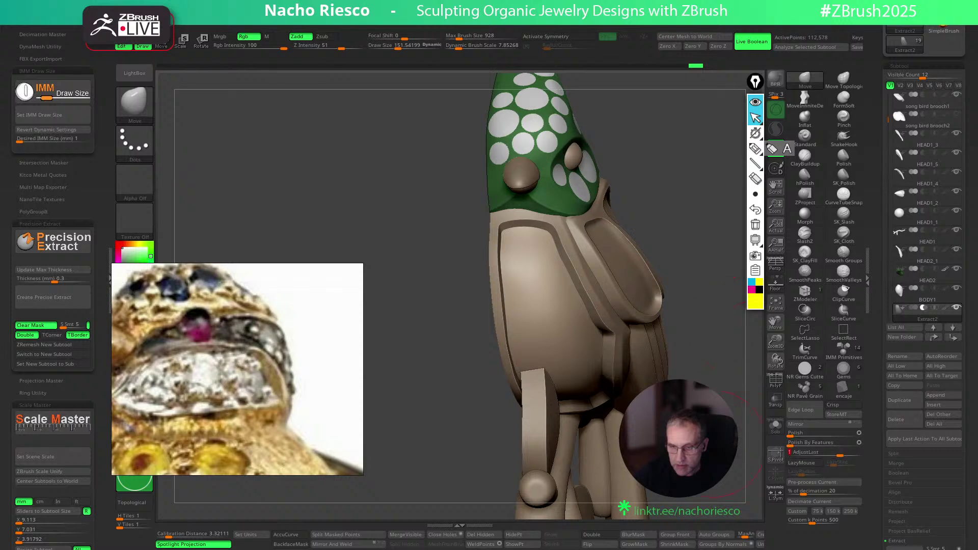
Undo the last change to the belly panel and apply Polish By Features to it
{"action": "key", "text": "ctrl+z"}
{"action": "left_click", "coordinate": [796, 444]}
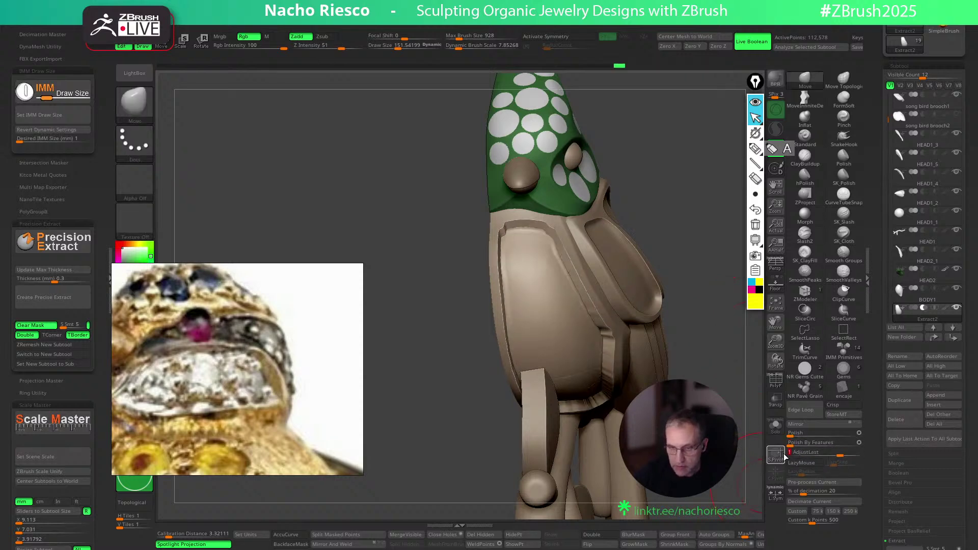
{"action": "left_click", "coordinate": [803, 443]}
Fit the belly panel's border along the wing using the Move brush at a draw size of about 219
{"action": "mouse_move", "coordinate": [729, 336]}
{"action": "left_mouse_down"}
{"action": "mouse_move", "coordinate": [662, 336]}
{"action": "mouse_move", "coordinate": [647, 301]}
{"action": "mouse_move", "coordinate": [611, 397]}
{"action": "mouse_move", "coordinate": [625, 404]}
{"action": "left_mouse_up"}
{"action": "key", "text": "s"}
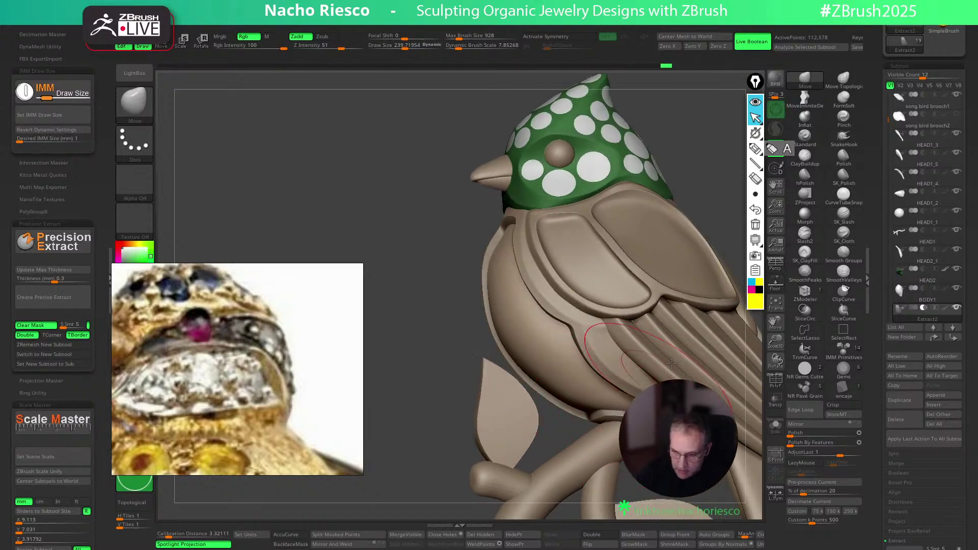
{"action": "mouse_move", "coordinate": [719, 207]}
{"action": "left_mouse_down"}
{"action": "mouse_move", "coordinate": [607, 433]}
{"action": "mouse_move", "coordinate": [633, 411]}
{"action": "left_mouse_up"}
{"action": "key", "text": "s"}
{"action": "left_click_drag", "start_coordinate": [729, 271], "coordinate": [807, 428]}
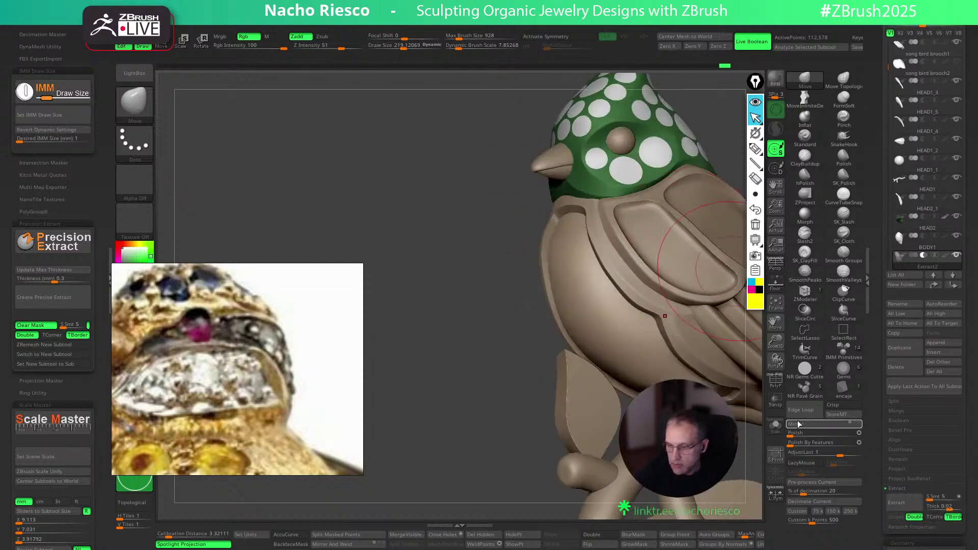
Isolate the belly panel, undo the last change and set the Move brush to about 141 to work on its inner side
{"action": "left_click", "coordinate": [776, 426]}
{"action": "mouse_move", "coordinate": [655, 218]}
{"action": "left_mouse_down"}
{"action": "mouse_move", "coordinate": [547, 494]}
{"action": "mouse_move", "coordinate": [703, 286]}
{"action": "mouse_move", "coordinate": [737, 416]}
{"action": "mouse_move", "coordinate": [671, 427]}
{"action": "left_mouse_up"}
{"action": "key", "text": "ctrl+z"}
{"action": "key", "text": "bracketleft"}
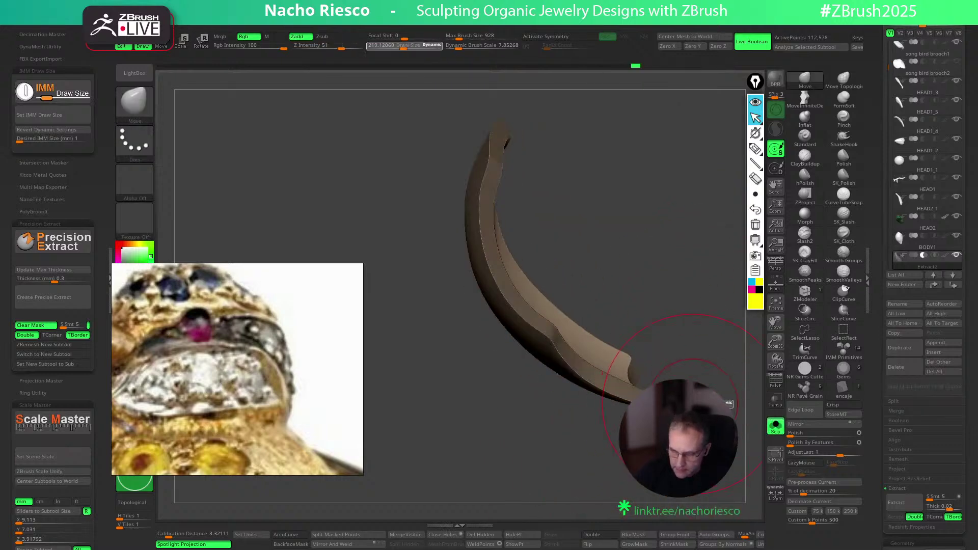
{"action": "left_click_drag", "start_coordinate": [742, 373], "coordinate": [614, 448]}
{"action": "left_click_drag", "start_coordinate": [619, 318], "coordinate": [594, 339]}
{"action": "left_click_drag", "start_coordinate": [574, 304], "coordinate": [570, 309]}
{"action": "left_click_drag", "start_coordinate": [706, 295], "coordinate": [739, 288]}
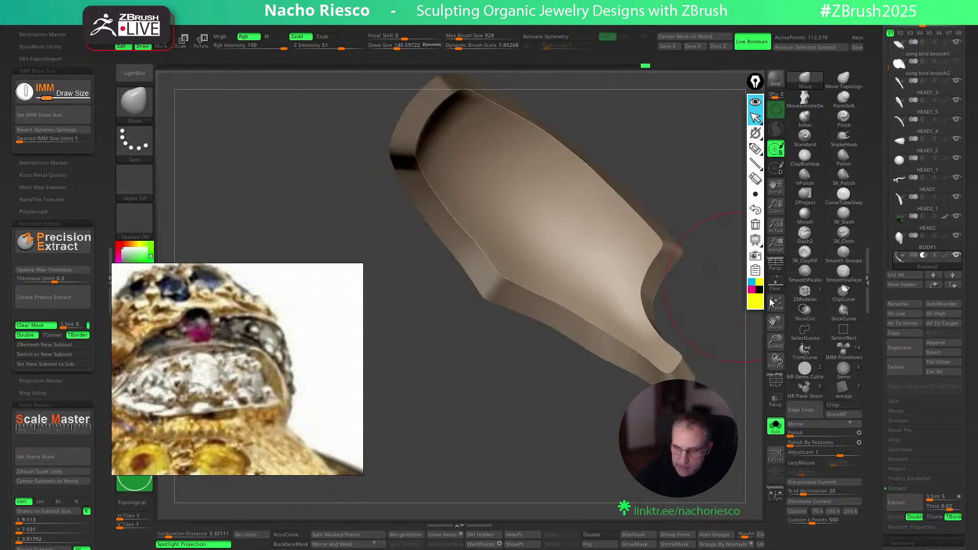
Remesh the belly panel with ZRemesher using Half, KeepGroups, SmoothGroups 0 and AdaptiveSize 0
{"action": "left_click_drag", "start_coordinate": [871, 459], "coordinate": [871, 375]}
{"action": "left_click_drag", "start_coordinate": [725, 449], "coordinate": [759, 467], "text": "ctrl"}
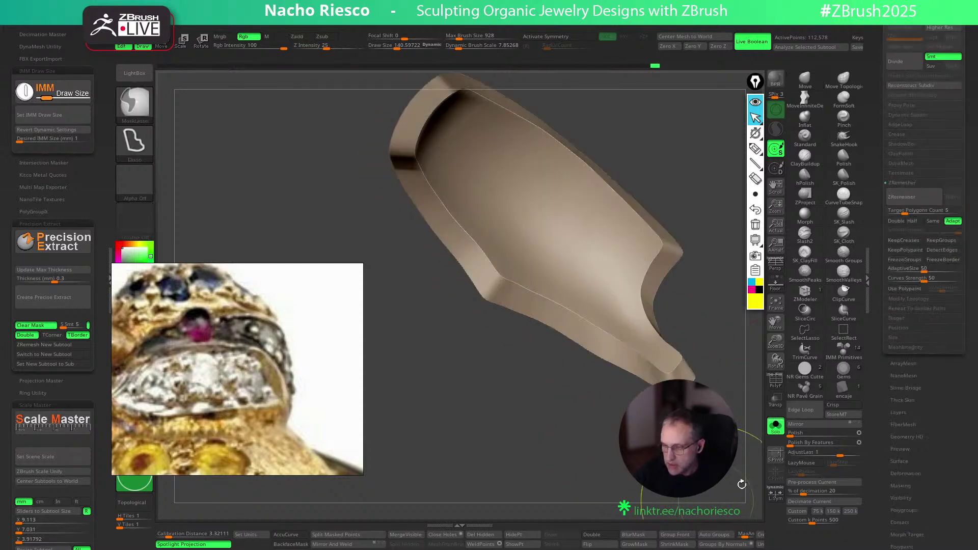
{"action": "left_click", "coordinate": [933, 221]}
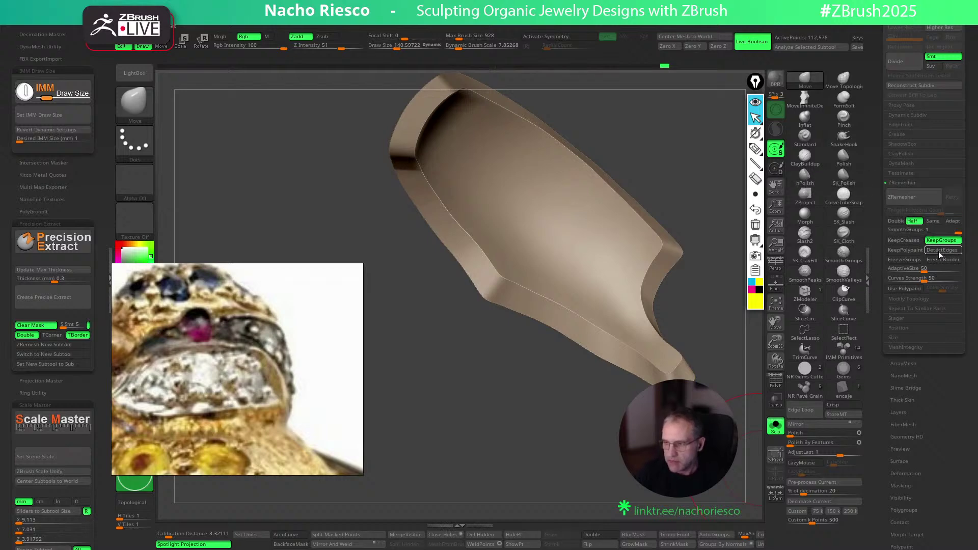
{"action": "left_click_drag", "start_coordinate": [954, 233], "coordinate": [892, 233]}
{"action": "left_click_drag", "start_coordinate": [918, 270], "coordinate": [906, 270]}
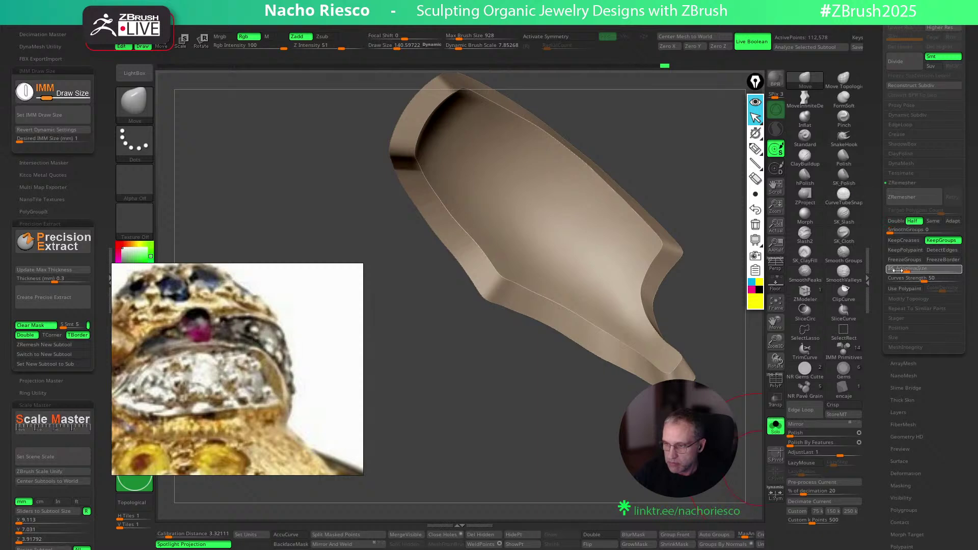
{"action": "left_click", "coordinate": [901, 199]}
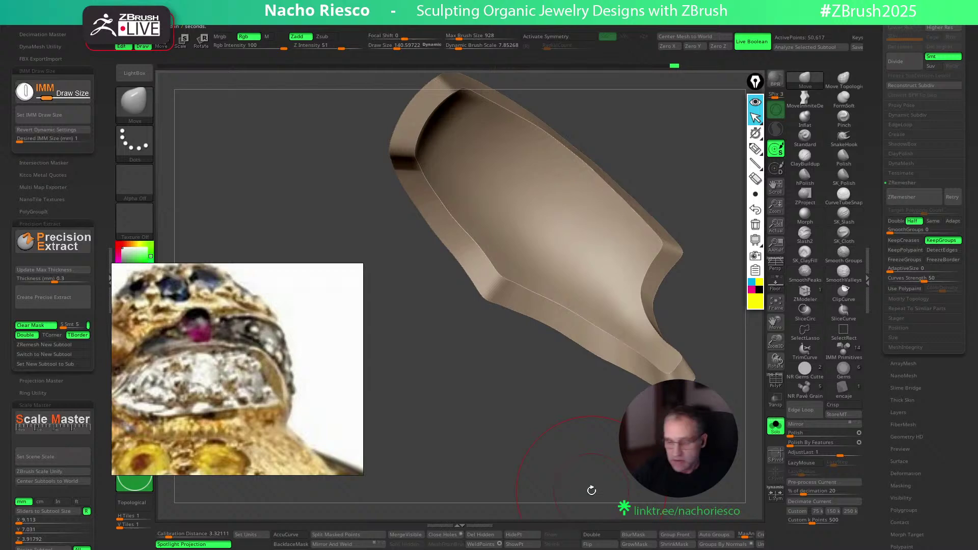
Smooth the remeshed belly panel with Polish By Features and soften its edges with Polish
{"action": "left_click_drag", "start_coordinate": [629, 434], "coordinate": [616, 441]}
{"action": "left_click_drag", "start_coordinate": [794, 446], "coordinate": [799, 447]}
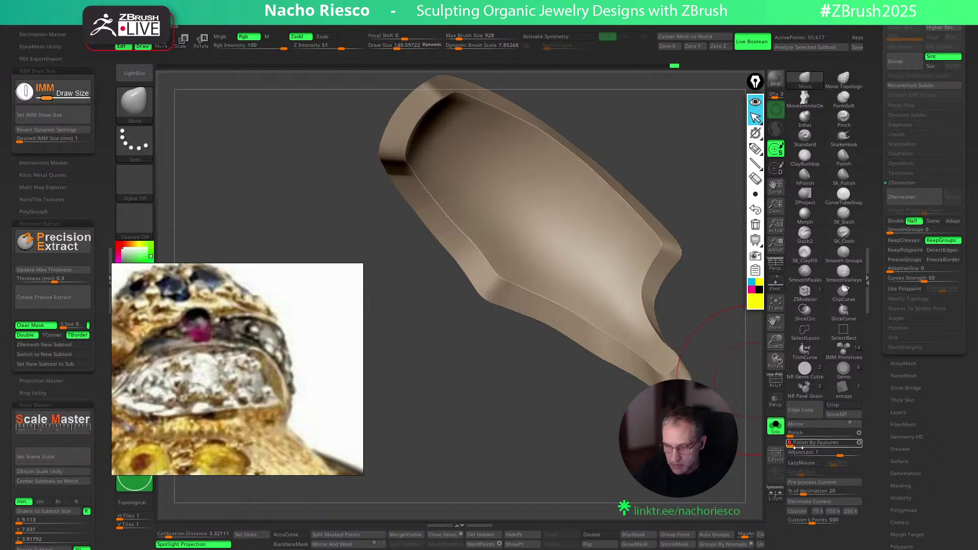
{"action": "key", "text": "ctrl"}
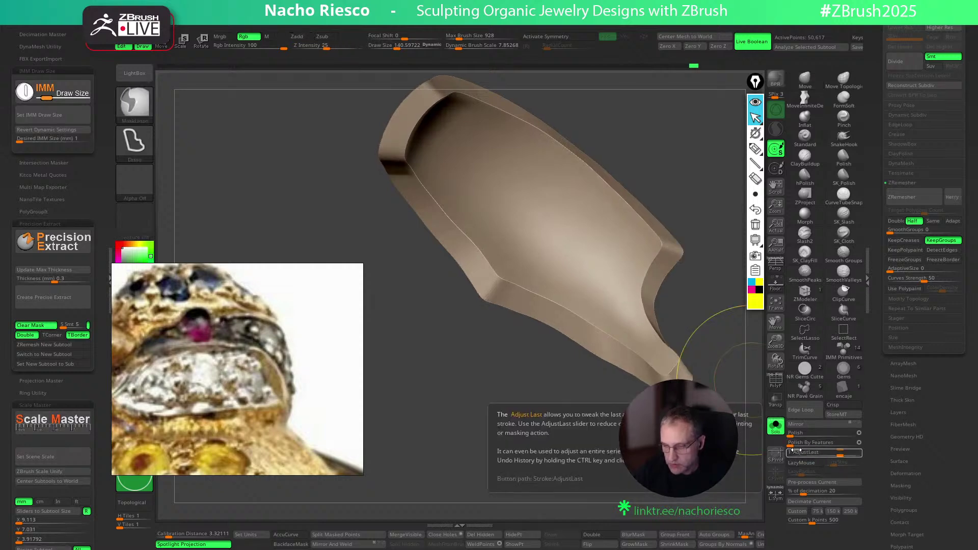
{"action": "left_click", "coordinate": [795, 436]}
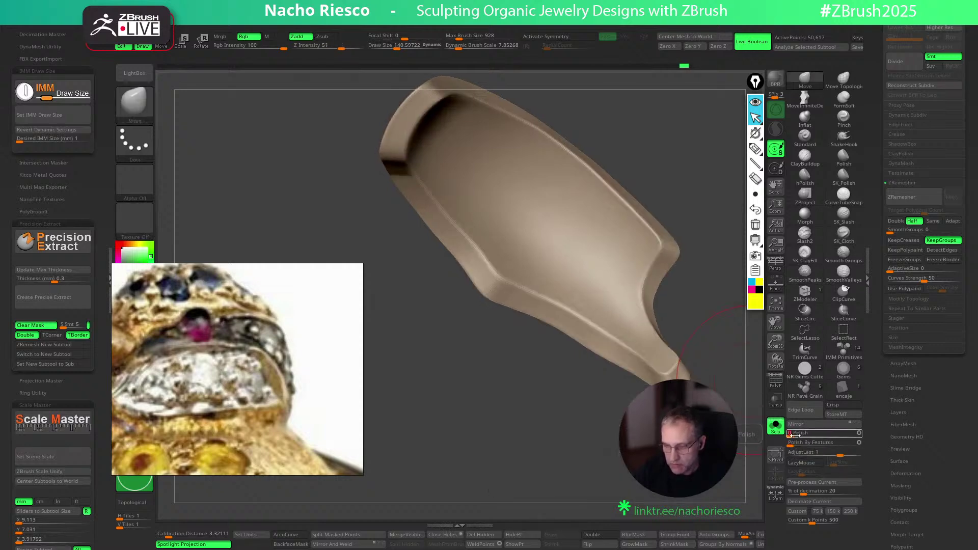
Use the transform gizmo on the belly panel's lower tip by the branch and return to sculpting on the full bird
{"action": "left_click", "coordinate": [775, 426]}
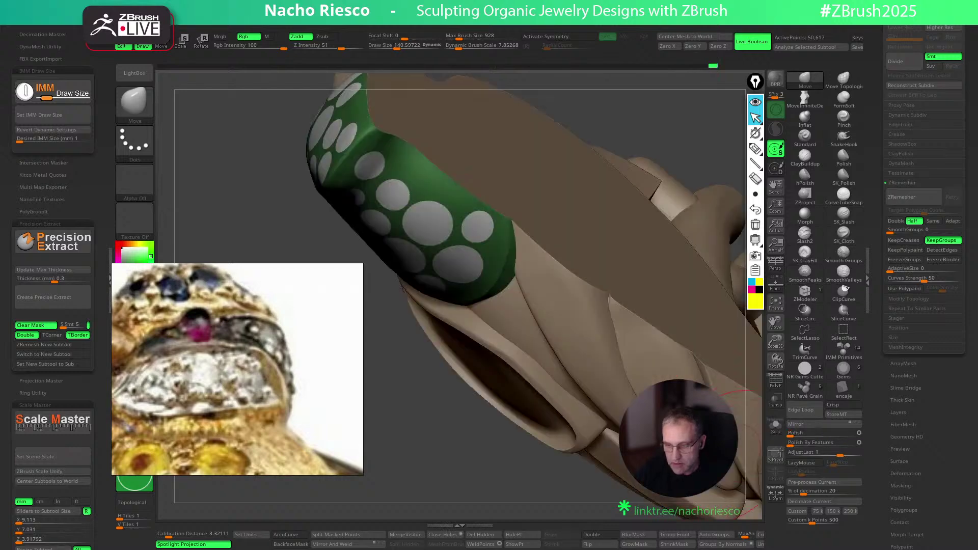
{"action": "mouse_move", "coordinate": [603, 493]}
{"action": "left_mouse_down"}
{"action": "mouse_move", "coordinate": [642, 466]}
{"action": "mouse_move", "coordinate": [678, 459]}
{"action": "mouse_move", "coordinate": [531, 363]}
{"action": "left_mouse_up"}
{"action": "key", "text": "s"}
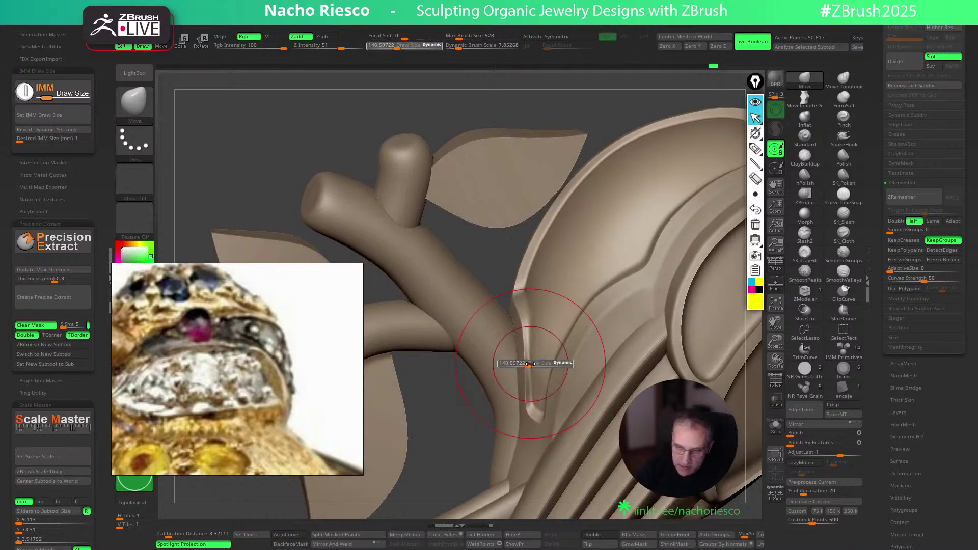
{"action": "left_click", "coordinate": [781, 425]}
{"action": "mouse_move", "coordinate": [636, 367]}
{"action": "left_mouse_down"}
{"action": "mouse_move", "coordinate": [580, 372]}
{"action": "mouse_move", "coordinate": [682, 402]}
{"action": "left_mouse_up"}
{"action": "key", "text": "w"}
{"action": "left_click", "coordinate": [578, 380], "text": "ctrl"}
{"action": "left_click", "coordinate": [776, 426]}
{"action": "key", "text": "q"}
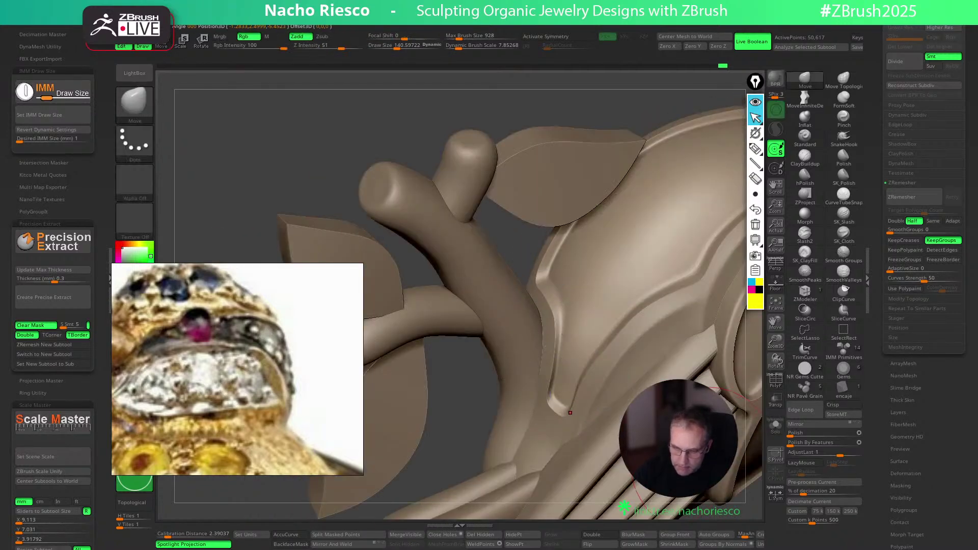
Shape the belly panel's lower end against the body with the Move brush at a draw size of about 233
{"action": "key", "text": "s"}
{"action": "left_click_drag", "start_coordinate": [567, 375], "coordinate": [569, 348]}
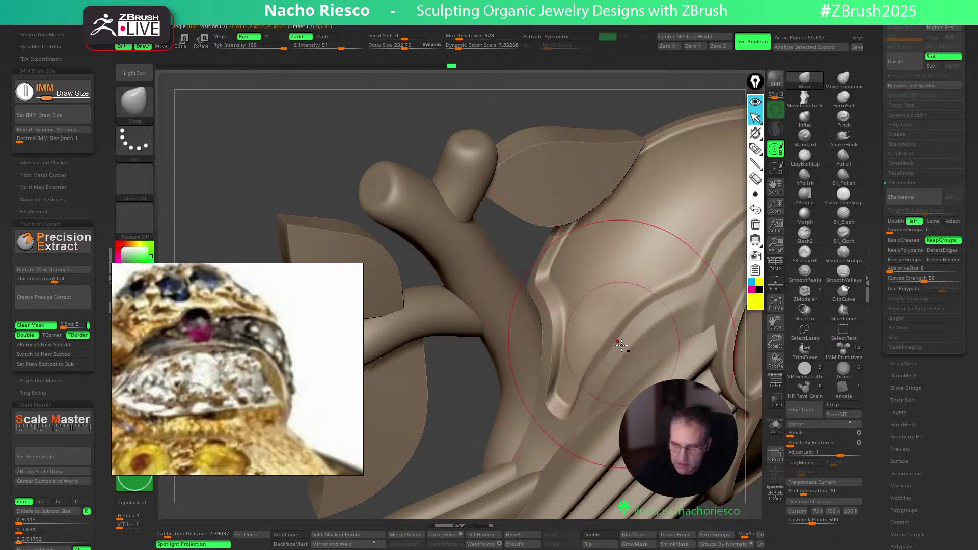
{"action": "mouse_move", "coordinate": [758, 368]}
{"action": "left_mouse_down"}
{"action": "mouse_move", "coordinate": [747, 317]}
{"action": "mouse_move", "coordinate": [778, 377]}
{"action": "mouse_move", "coordinate": [779, 410]}
{"action": "mouse_move", "coordinate": [751, 422]}
{"action": "mouse_move", "coordinate": [746, 359]}
{"action": "mouse_move", "coordinate": [712, 411]}
{"action": "left_mouse_up"}
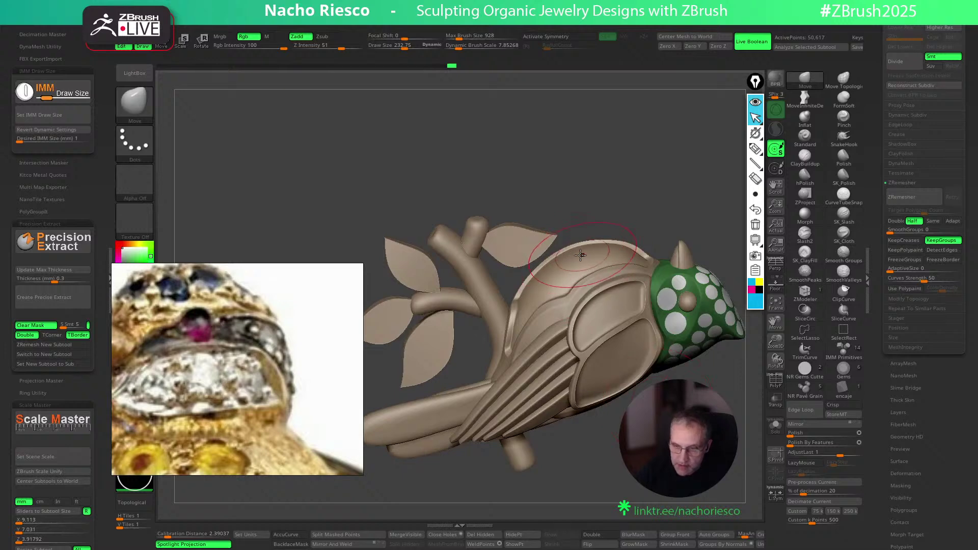
{"action": "mouse_move", "coordinate": [682, 198]}
{"action": "left_mouse_down"}
{"action": "mouse_move", "coordinate": [701, 325]}
{"action": "mouse_move", "coordinate": [601, 285]}
{"action": "left_mouse_up"}
{"action": "left_click_drag", "start_coordinate": [671, 333], "coordinate": [596, 306]}
{"action": "left_click_drag", "start_coordinate": [573, 431], "coordinate": [668, 312]}
Refine the belly panel's front and lower borders with the Move brush at draw sizes of about 146 and 84
{"action": "key", "text": "s"}
{"action": "left_click_drag", "start_coordinate": [487, 271], "coordinate": [480, 270]}
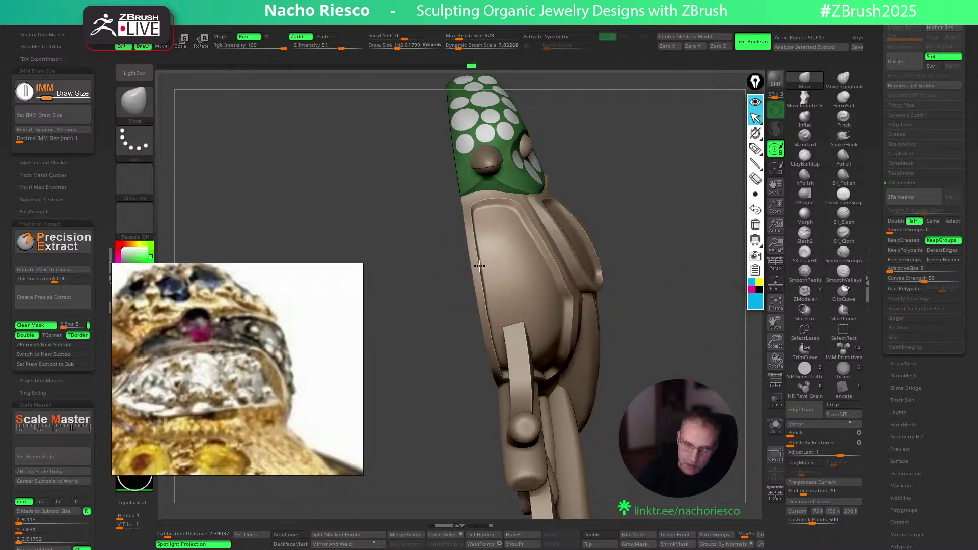
{"action": "left_click_drag", "start_coordinate": [661, 215], "coordinate": [630, 229], "text": "shift"}
{"action": "mouse_move", "coordinate": [706, 216]}
{"action": "left_mouse_down"}
{"action": "mouse_move", "coordinate": [686, 229]}
{"action": "mouse_move", "coordinate": [686, 212]}
{"action": "mouse_move", "coordinate": [527, 350]}
{"action": "left_mouse_up"}
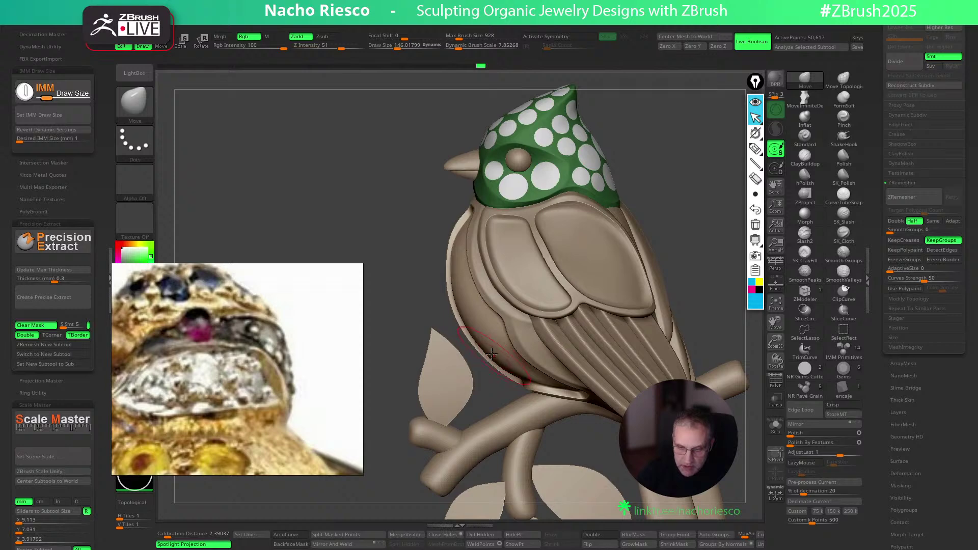
{"action": "key", "text": "bracketright"}
{"action": "mouse_move", "coordinate": [691, 248]}
{"action": "left_mouse_down"}
{"action": "mouse_move", "coordinate": [701, 255]}
{"action": "mouse_move", "coordinate": [682, 256]}
{"action": "mouse_move", "coordinate": [704, 246]}
{"action": "mouse_move", "coordinate": [709, 265]}
{"action": "mouse_move", "coordinate": [711, 245]}
{"action": "left_mouse_up"}
{"action": "key", "text": "s"}
{"action": "left_click_drag", "start_coordinate": [507, 258], "coordinate": [499, 258]}
{"action": "left_click_drag", "start_coordinate": [711, 392], "coordinate": [633, 301]}
Select the wing panels subtool, isolate it and display its polygroups and wireframe
{"action": "left_click", "coordinate": [651, 291], "text": "alt"}
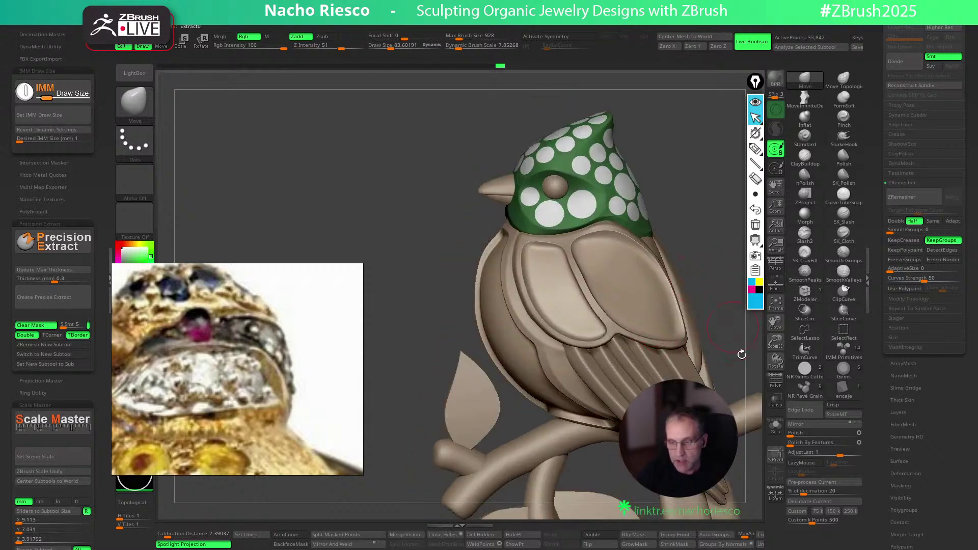
{"action": "left_click", "coordinate": [775, 432]}
{"action": "mouse_move", "coordinate": [724, 443]}
{"action": "left_mouse_down", "text": "alt"}
{"action": "mouse_move", "coordinate": [673, 440]}
{"action": "mouse_move", "coordinate": [629, 492]}
{"action": "mouse_move", "coordinate": [701, 427]}
{"action": "mouse_move", "coordinate": [714, 448]}
{"action": "left_mouse_up", "text": "alt"}
{"action": "left_click", "coordinate": [775, 382]}
{"action": "mouse_move", "coordinate": [733, 392]}
{"action": "left_mouse_down"}
{"action": "mouse_move", "coordinate": [695, 438]}
{"action": "mouse_move", "coordinate": [694, 457]}
{"action": "left_mouse_up"}
Step back through the wing panels' edit history and restore the thickened version
{"action": "key", "text": "ctrl+z"}
{"action": "key", "text": "ctrl+z"}
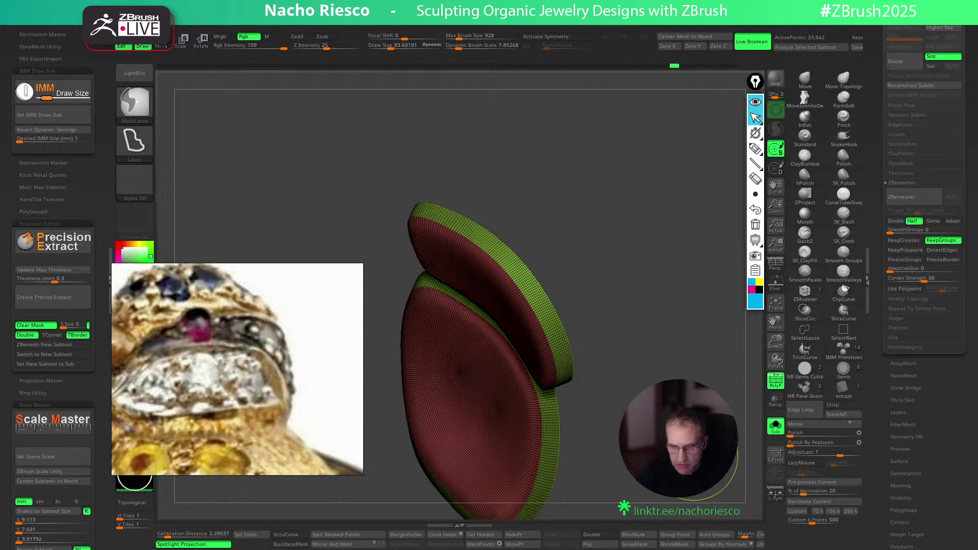
{"action": "key", "text": "ctrl+z"}
{"action": "key", "text": "ctrl+z"}
{"action": "key", "text": "ctrl+z"}
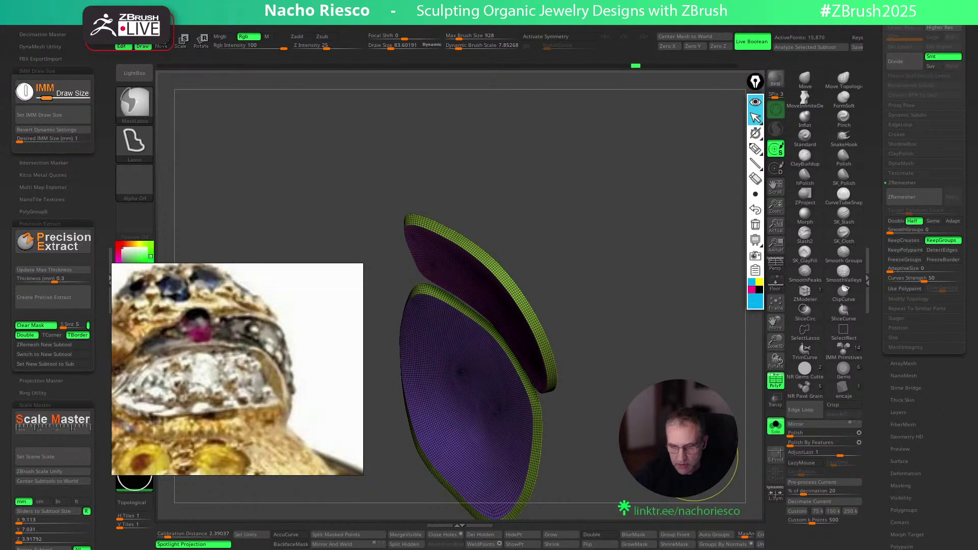
{"action": "key", "text": "ctrl+shift+z"}
{"action": "key", "text": "ctrl+shift+z"}
{"action": "key", "text": "ctrl+shift+z"}
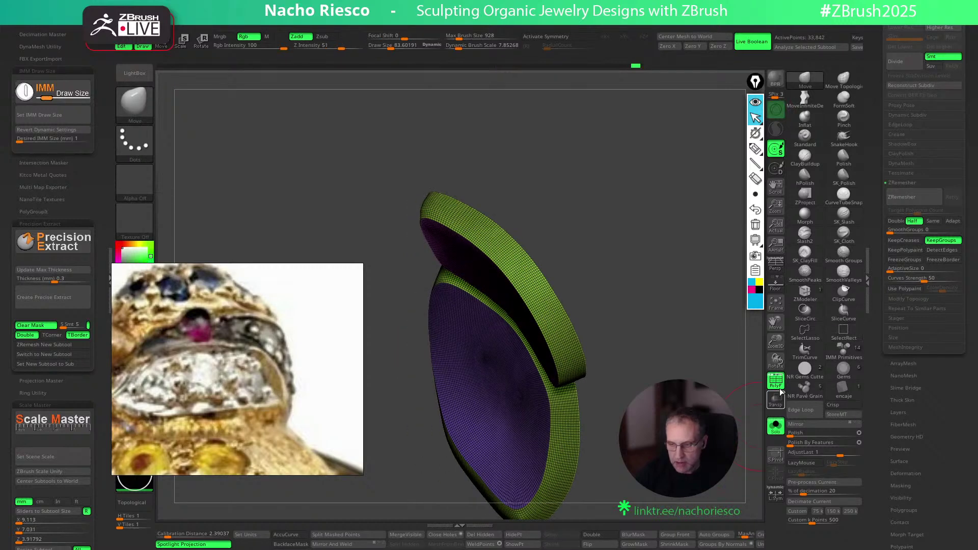
Hide the wireframe, show the whole bird again and soften the wing panels' edges with Polish
{"action": "key", "text": "shift+f"}
{"action": "left_click_drag", "start_coordinate": [726, 425], "coordinate": [739, 395]}
{"action": "left_click", "coordinate": [775, 426]}
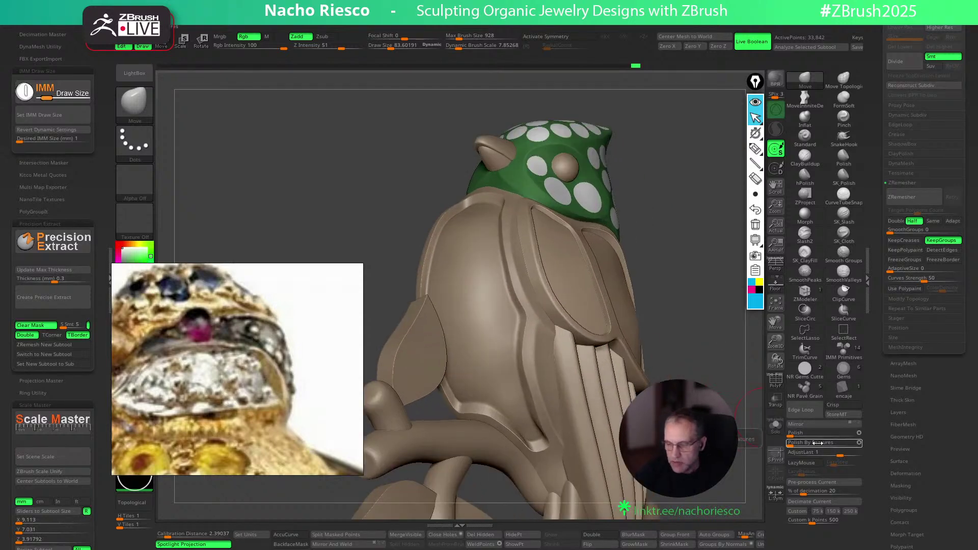
{"action": "left_click", "coordinate": [795, 436]}
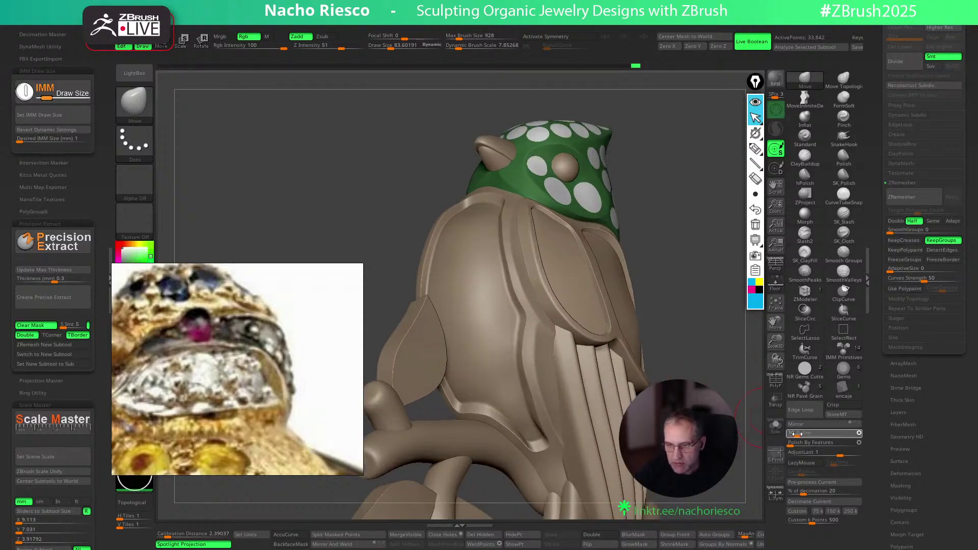
{"action": "left_click_drag", "start_coordinate": [794, 434], "coordinate": [797, 434]}
{"action": "mouse_move", "coordinate": [732, 408]}
{"action": "left_mouse_down"}
{"action": "mouse_move", "coordinate": [680, 438]}
{"action": "mouse_move", "coordinate": [733, 453]}
{"action": "mouse_move", "coordinate": [756, 433]}
{"action": "mouse_move", "coordinate": [754, 415]}
{"action": "mouse_move", "coordinate": [742, 421]}
{"action": "mouse_move", "coordinate": [734, 305]}
{"action": "left_mouse_up"}
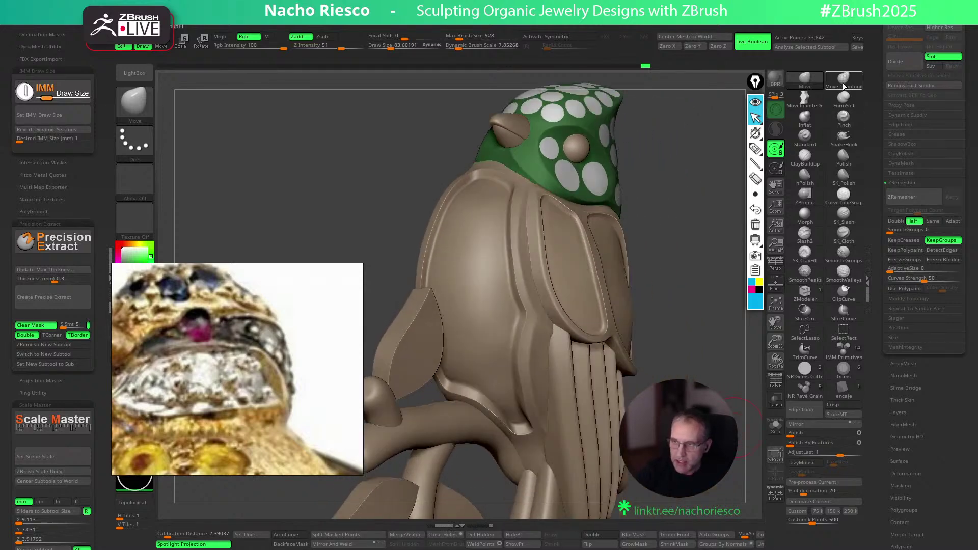
Adjust the wing panels' shape with the Move Topological brush at a draw size of about 193
{"action": "key", "text": "b"}
{"action": "left_click", "coordinate": [840, 81]}
{"action": "key", "text": "s"}
{"action": "left_click_drag", "start_coordinate": [574, 232], "coordinate": [548, 237]}
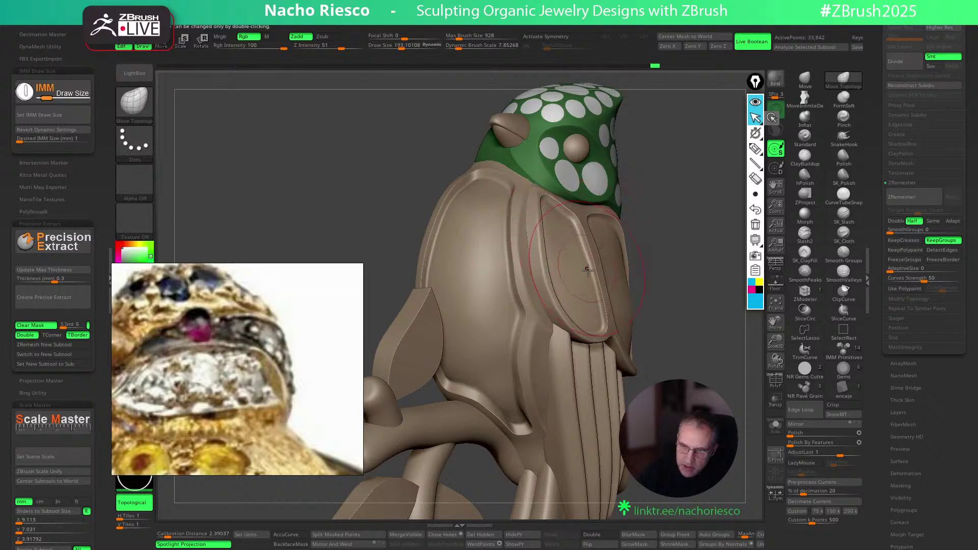
{"action": "left_click_drag", "start_coordinate": [692, 248], "coordinate": [665, 293]}
{"action": "left_click_drag", "start_coordinate": [430, 329], "coordinate": [628, 136], "text": "alt"}
{"action": "scroll", "coordinate": [707, 208], "scroll_direction": "up", "scroll_amount": 8}
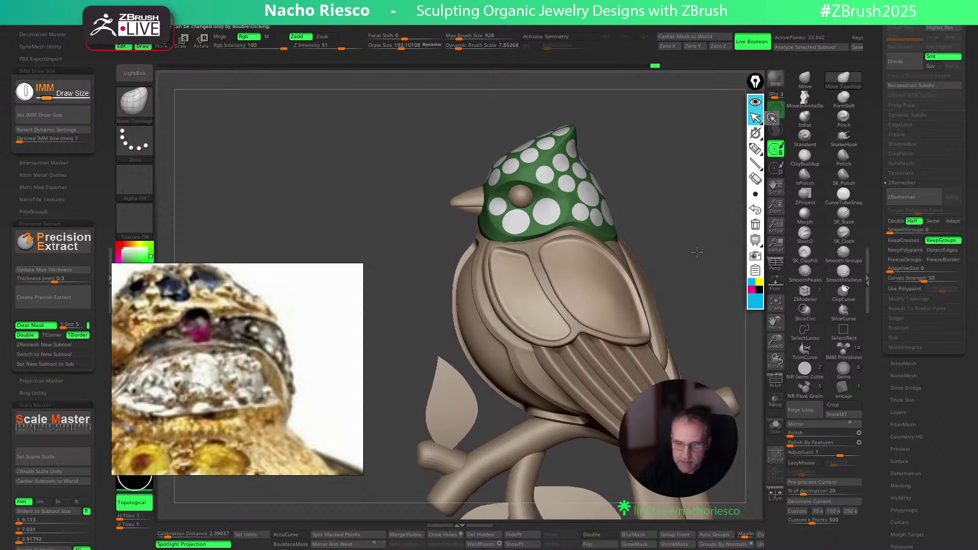
{"action": "scroll", "coordinate": [706, 260], "scroll_direction": "up", "scroll_amount": 4}
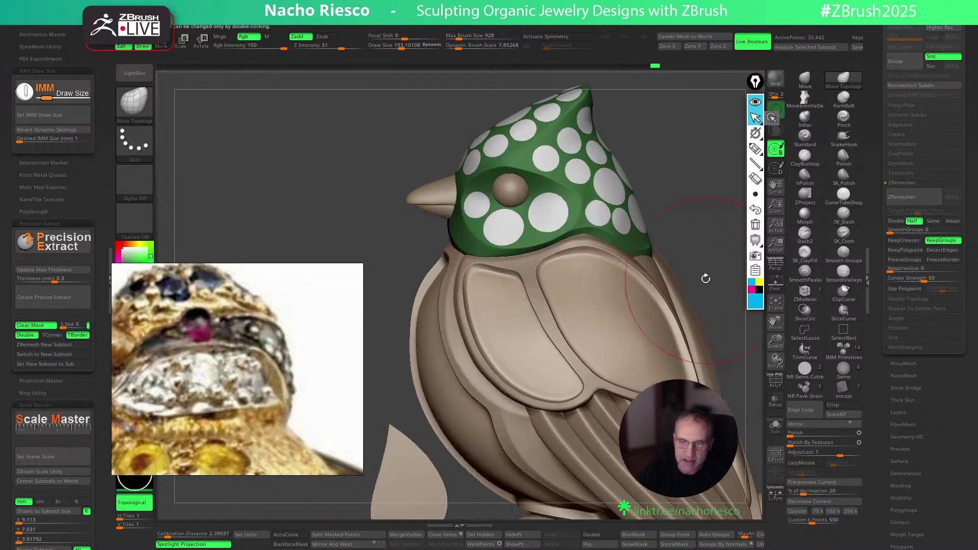
Adjust the belly panel's front edge at a draw size of about 163 and the wing panels at about 135
{"action": "left_click", "coordinate": [422, 327], "text": "alt"}
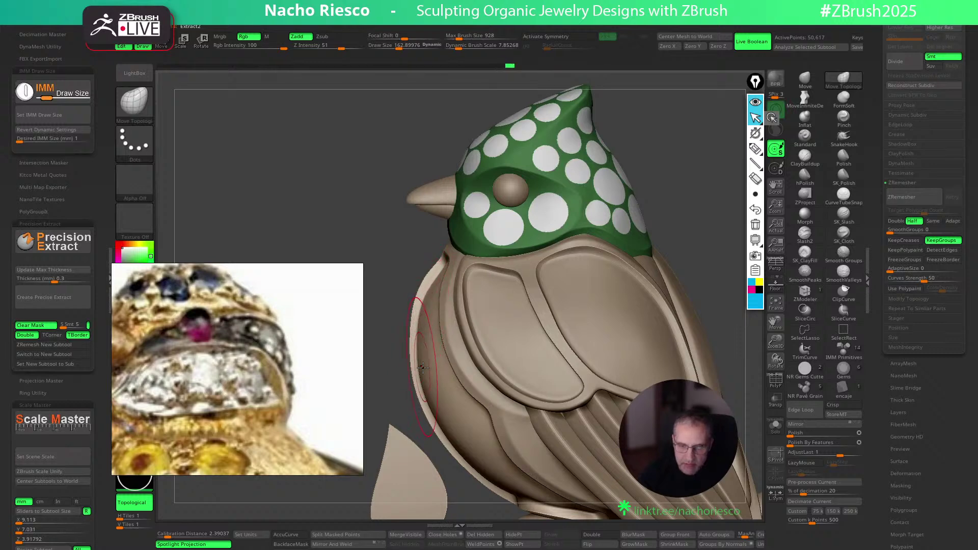
{"action": "left_click_drag", "start_coordinate": [666, 198], "coordinate": [681, 216]}
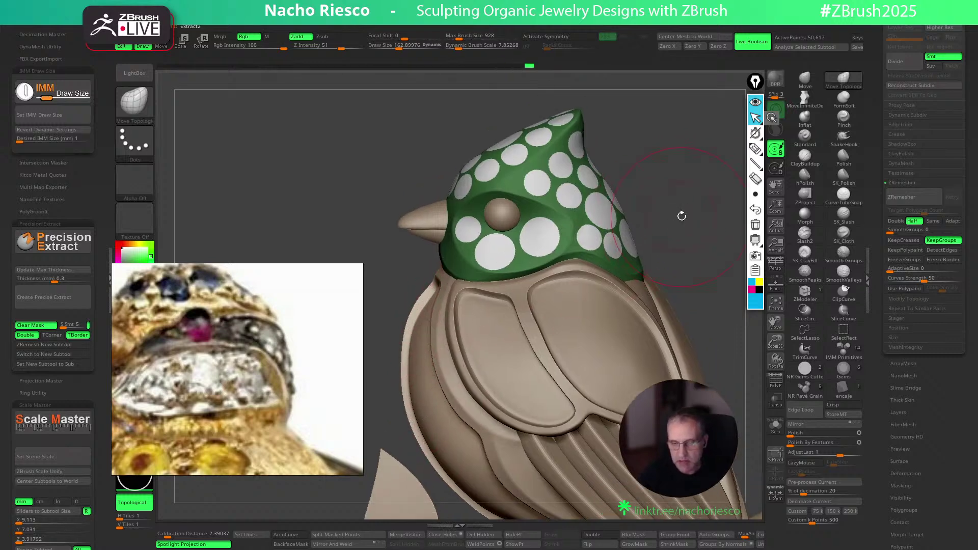
{"action": "left_click_drag", "start_coordinate": [552, 323], "coordinate": [543, 324]}
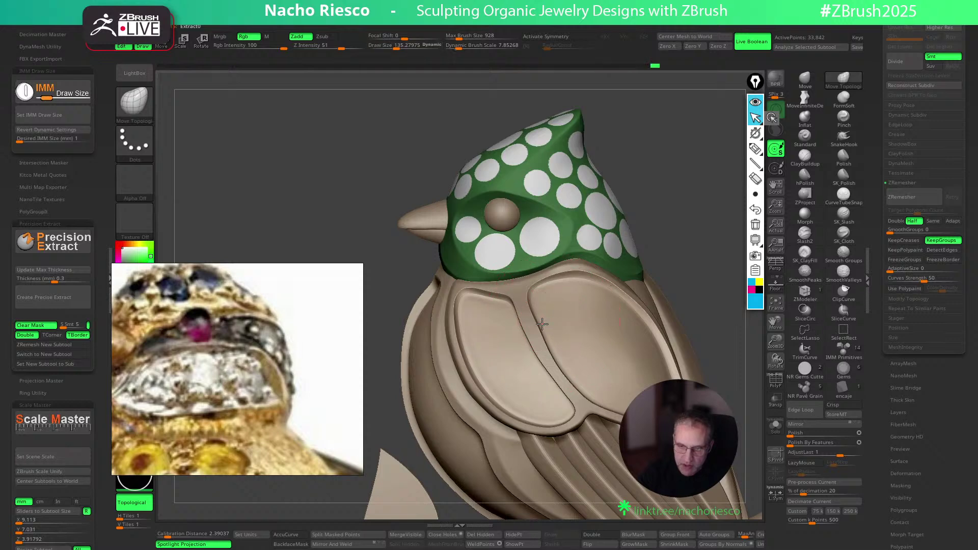
{"action": "left_click_drag", "start_coordinate": [686, 206], "coordinate": [685, 234], "text": "alt"}
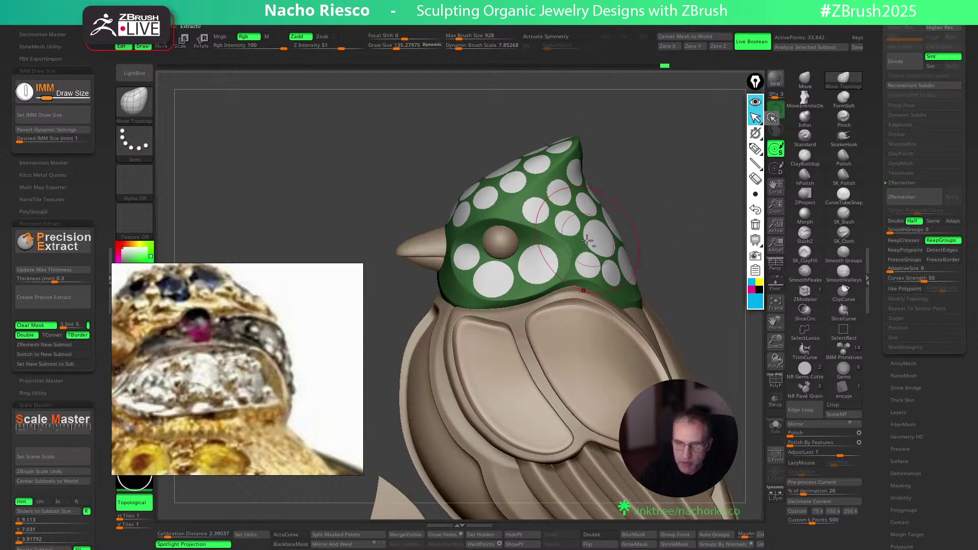
Select the head subtool, isolate it and display its polygroups, with the draw size reduced to about 11
{"action": "left_click", "coordinate": [591, 239], "text": "alt"}
{"action": "mouse_move", "coordinate": [701, 294]}
{"action": "left_mouse_down", "text": "alt"}
{"action": "mouse_move", "coordinate": [673, 251]}
{"action": "mouse_move", "coordinate": [649, 277]}
{"action": "mouse_move", "coordinate": [672, 269]}
{"action": "mouse_move", "coordinate": [680, 243]}
{"action": "mouse_move", "coordinate": [690, 337]}
{"action": "left_mouse_up", "text": "alt"}
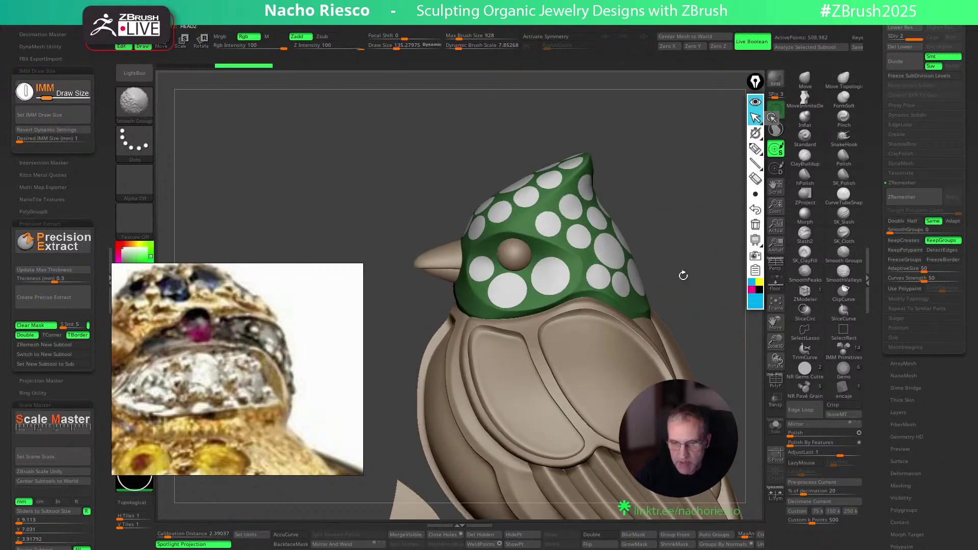
{"action": "left_click_drag", "start_coordinate": [871, 212], "coordinate": [866, 224]}
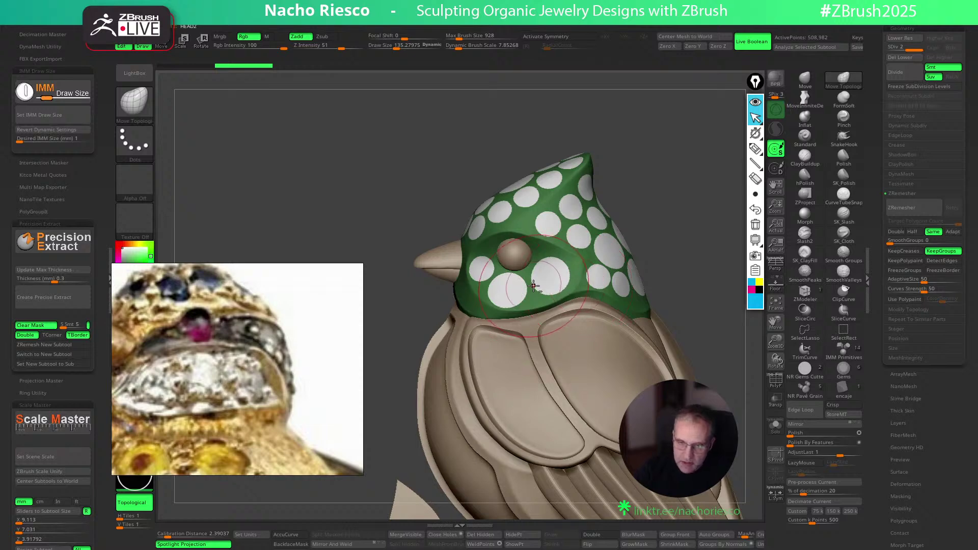
{"action": "left_click", "coordinate": [775, 426]}
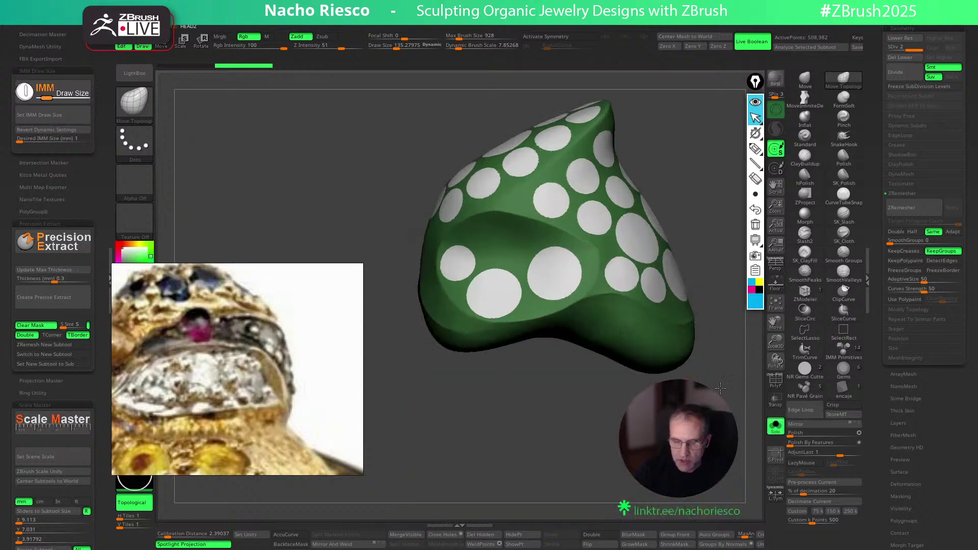
{"action": "key", "text": "s"}
{"action": "left_click_drag", "start_coordinate": [525, 278], "coordinate": [519, 269]}
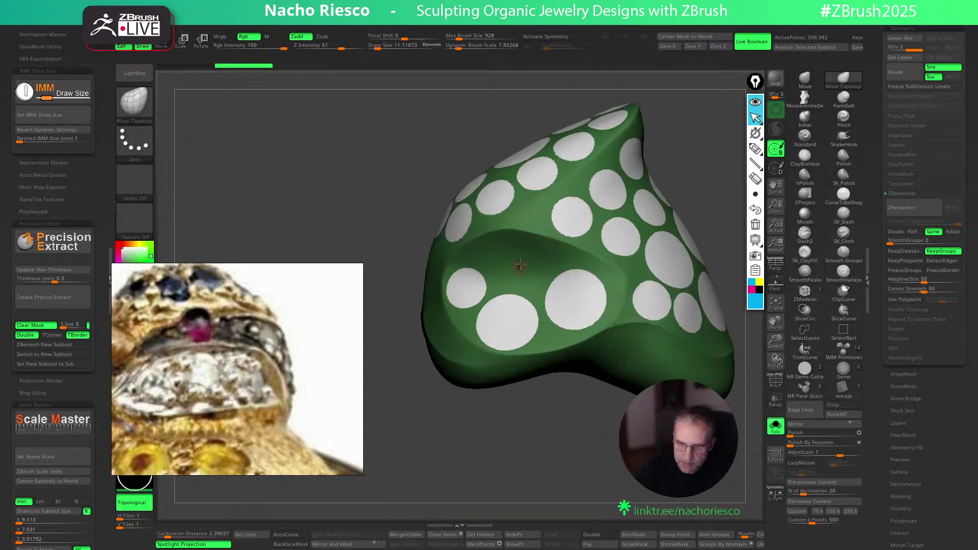
{"action": "left_click", "coordinate": [775, 380]}
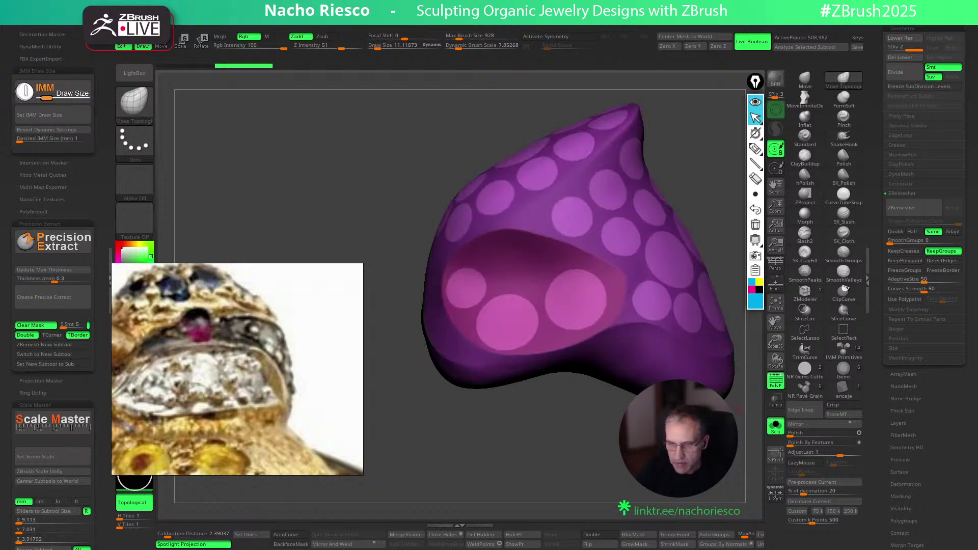
Mask the eye-area polygroup of the head, hide the polygroup display and show the whole bird again
{"action": "key", "text": "ctrl+shift"}
{"action": "left_click", "coordinate": [547, 307], "text": "ctrl+shift"}
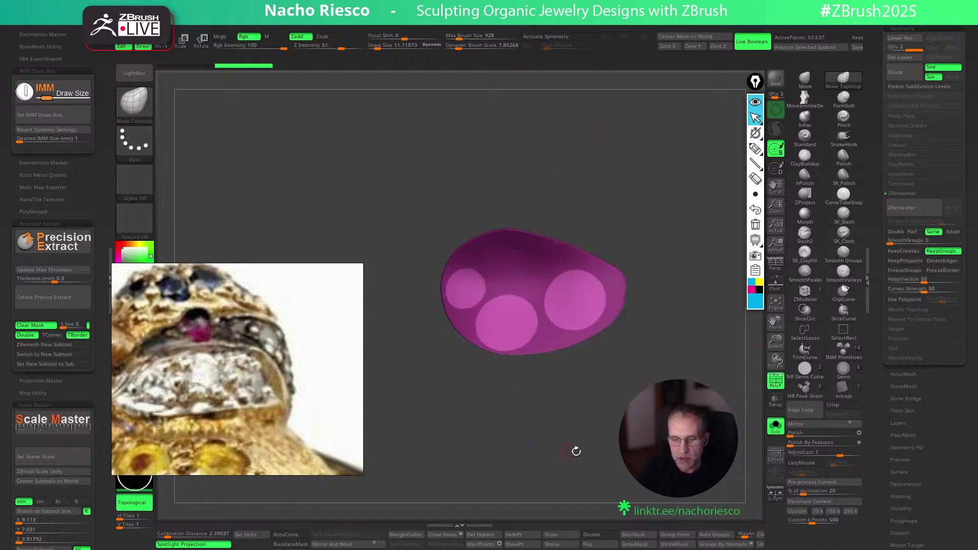
{"action": "left_click", "coordinate": [591, 463], "text": "ctrl"}
{"action": "left_click", "coordinate": [590, 463], "text": "ctrl+shift"}
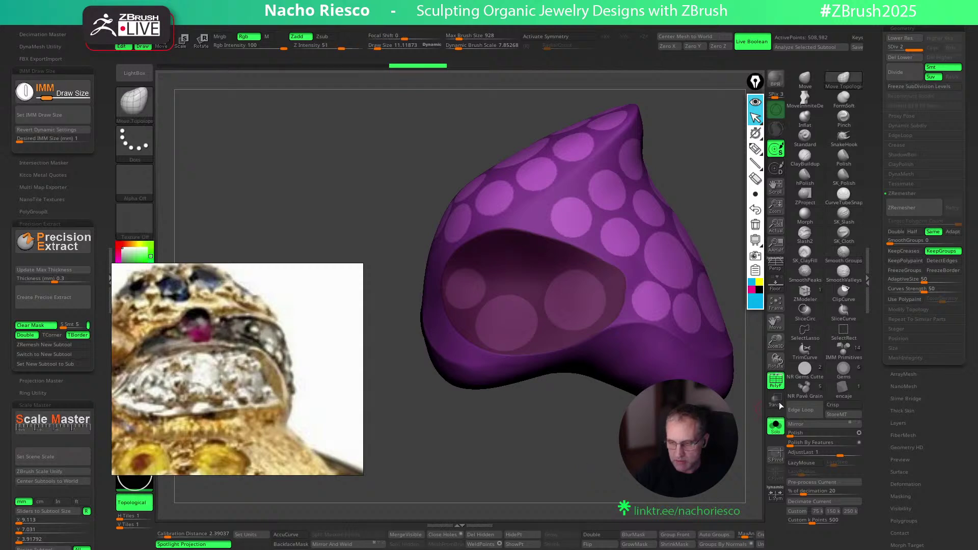
{"action": "left_click", "coordinate": [776, 380]}
{"action": "left_click", "coordinate": [775, 426]}
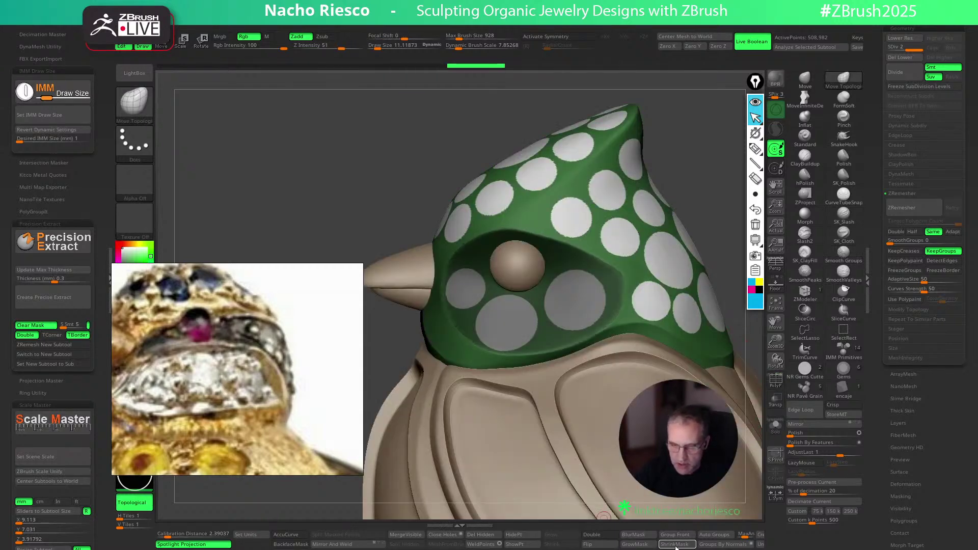
Shrink the eye-area mask with ShrinkMask and blur its edge
{"action": "key", "text": "ctrl"}
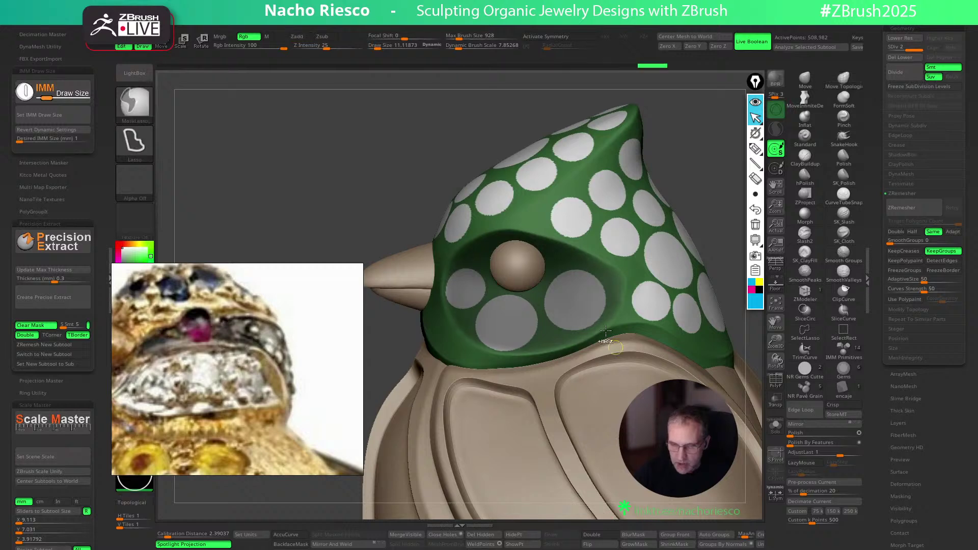
{"action": "left_click", "coordinate": [554, 331], "text": "ctrl"}
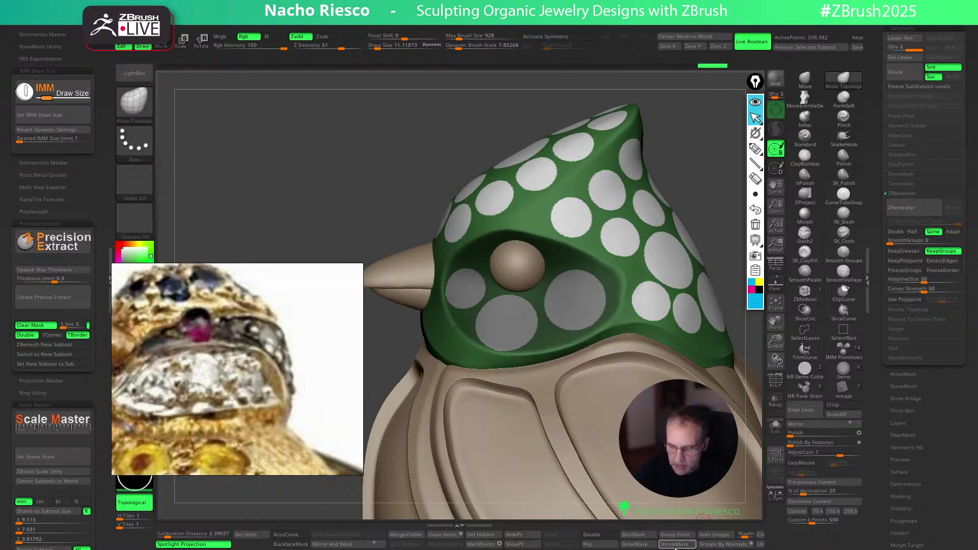
{"action": "key", "text": "ctrl"}
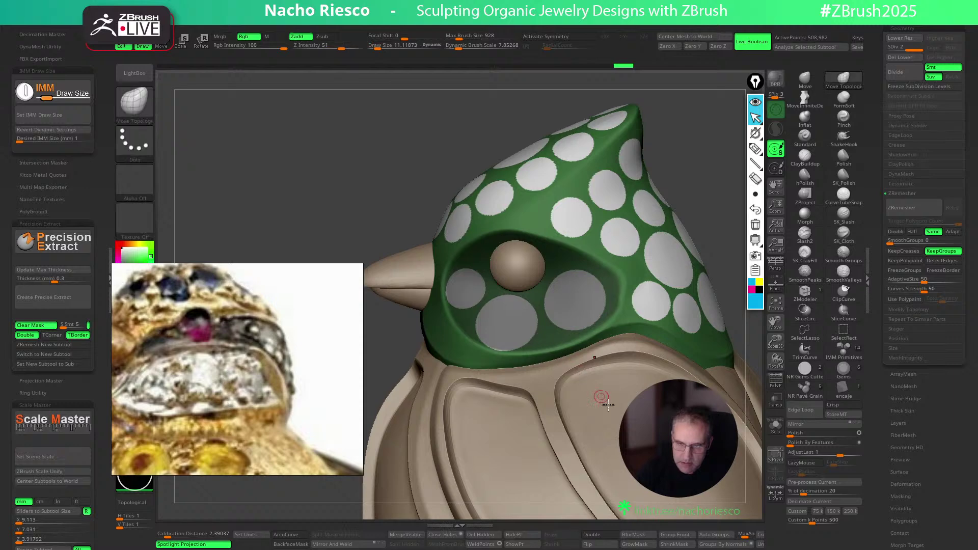
{"action": "left_click", "coordinate": [549, 336], "text": "ctrl"}
Try DiluteMask on the eye-area mask and undo the mask change
{"action": "mouse_move", "coordinate": [875, 442]}
{"action": "left_mouse_down"}
{"action": "mouse_move", "coordinate": [876, 398]}
{"action": "mouse_move", "coordinate": [906, 357]}
{"action": "left_mouse_up"}
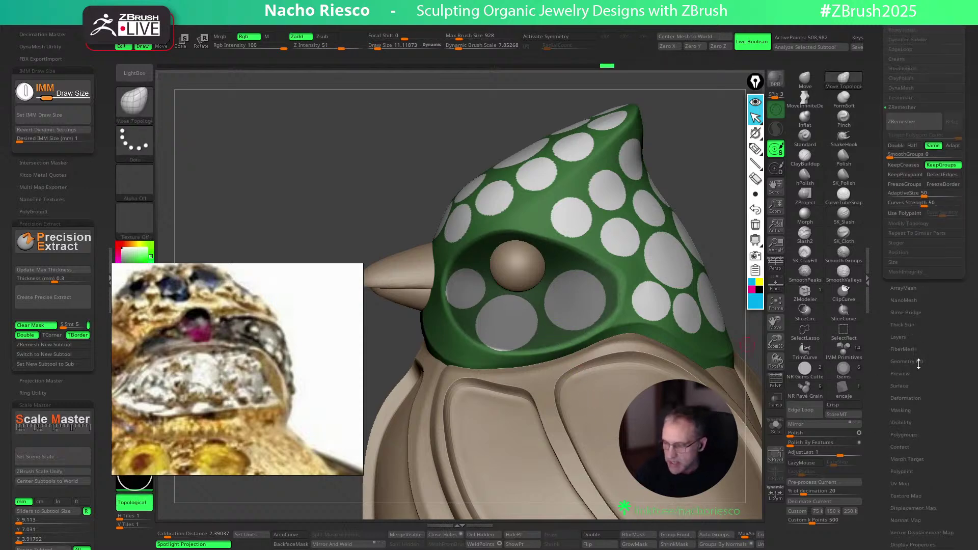
{"action": "left_click", "coordinate": [904, 410]}
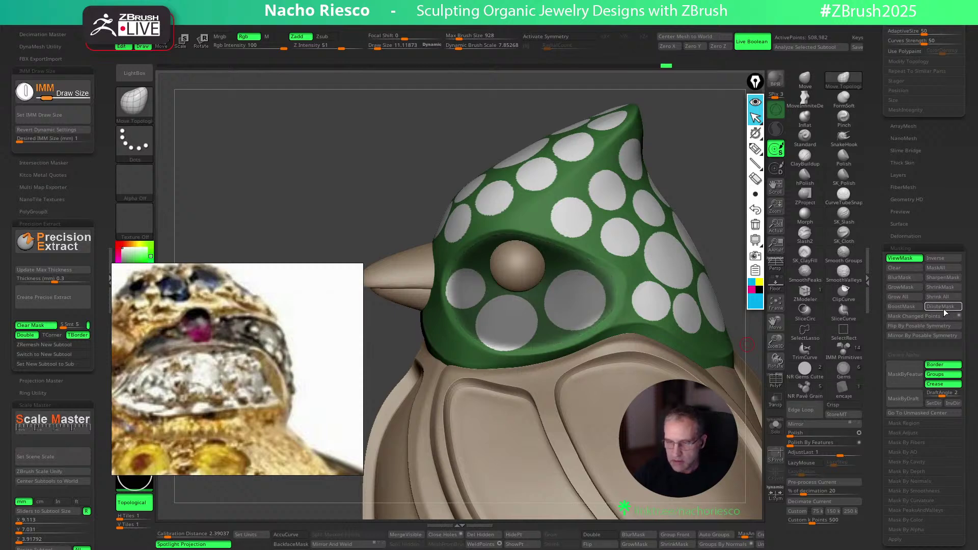
{"action": "left_click", "coordinate": [944, 307]}
{"action": "key", "text": "ctrl"}
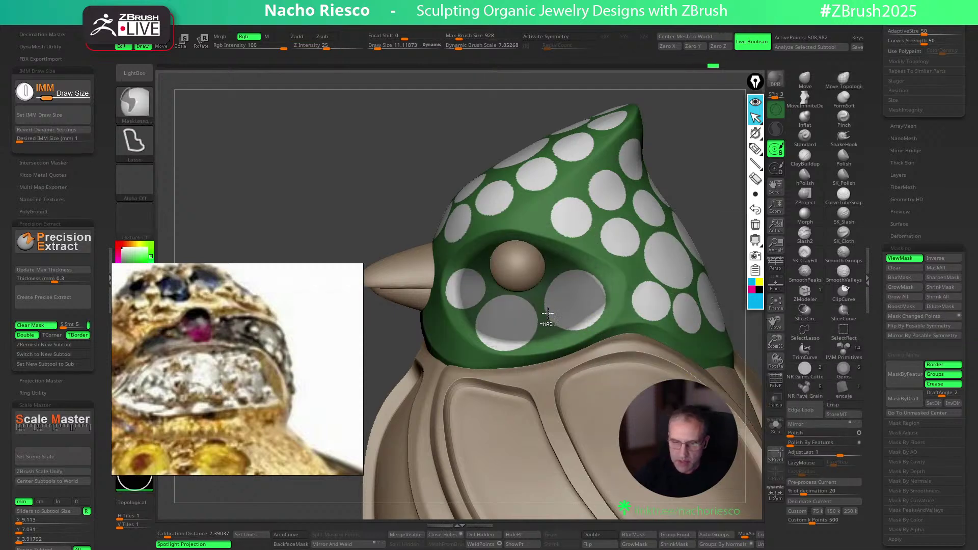
{"action": "key", "text": "ctrl+z"}
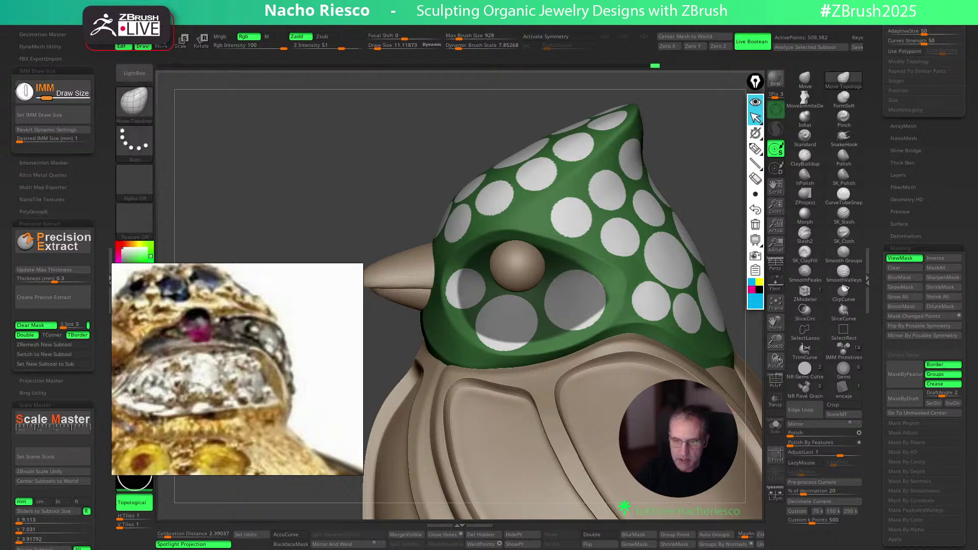
Enlarge the eye-area mask in several GrowMask passes, trying Grow All once and undoing it
{"action": "left_click", "coordinate": [904, 288]}
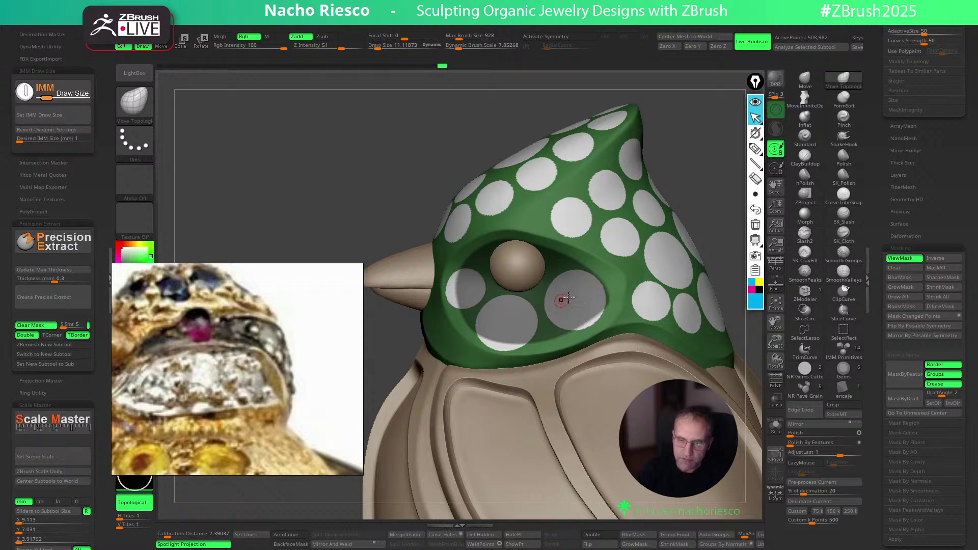
{"action": "left_click", "coordinate": [904, 287]}
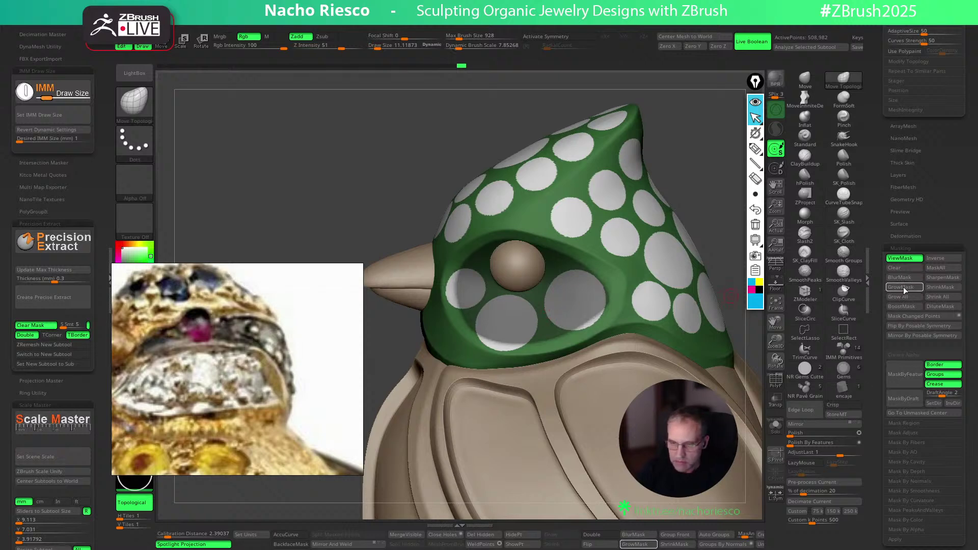
{"action": "left_click", "coordinate": [903, 288]}
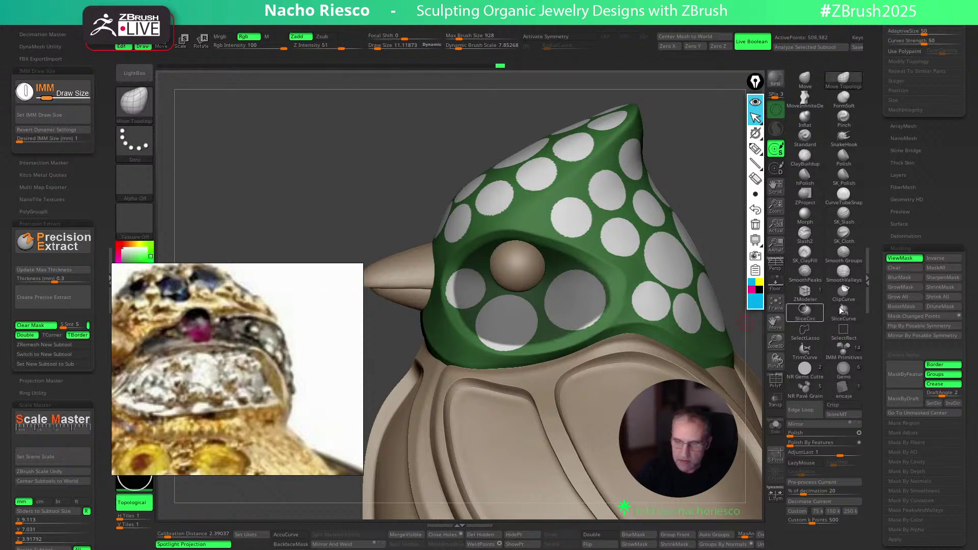
{"action": "left_click", "coordinate": [904, 288]}
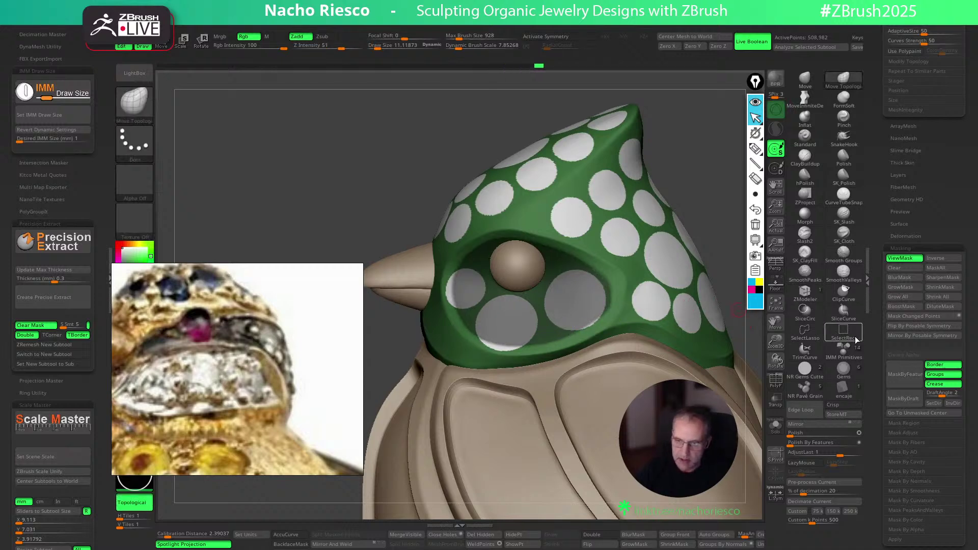
{"action": "left_click", "coordinate": [902, 296]}
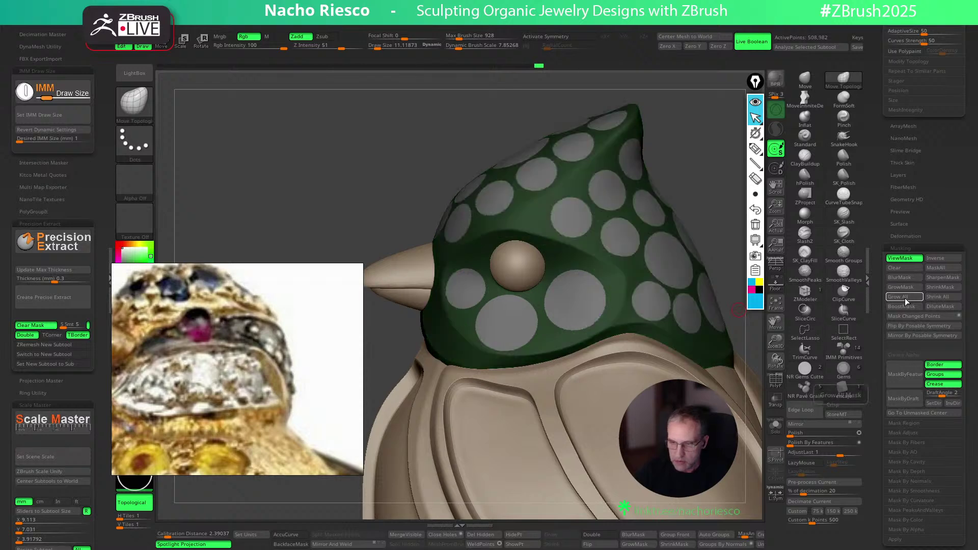
{"action": "key", "text": "ctrl+z"}
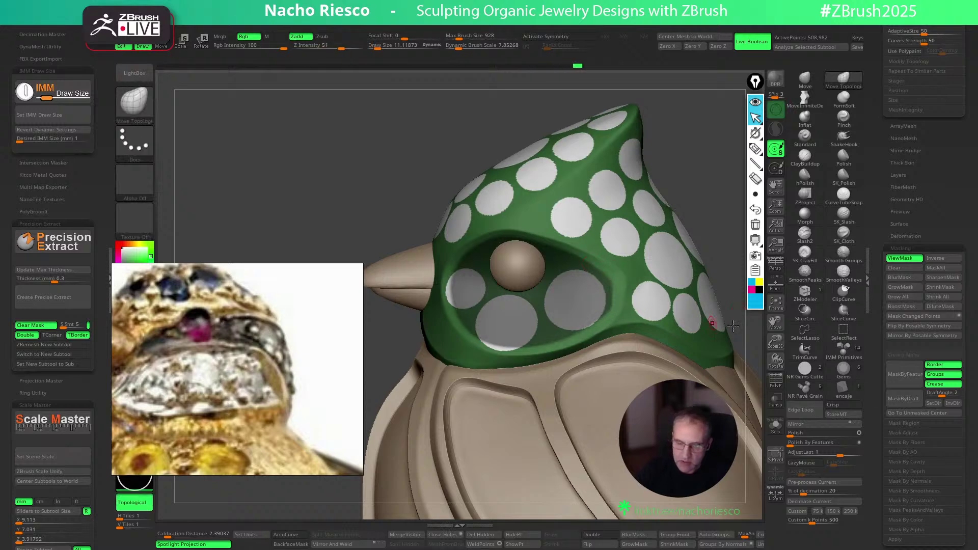
{"action": "left_click", "coordinate": [904, 288]}
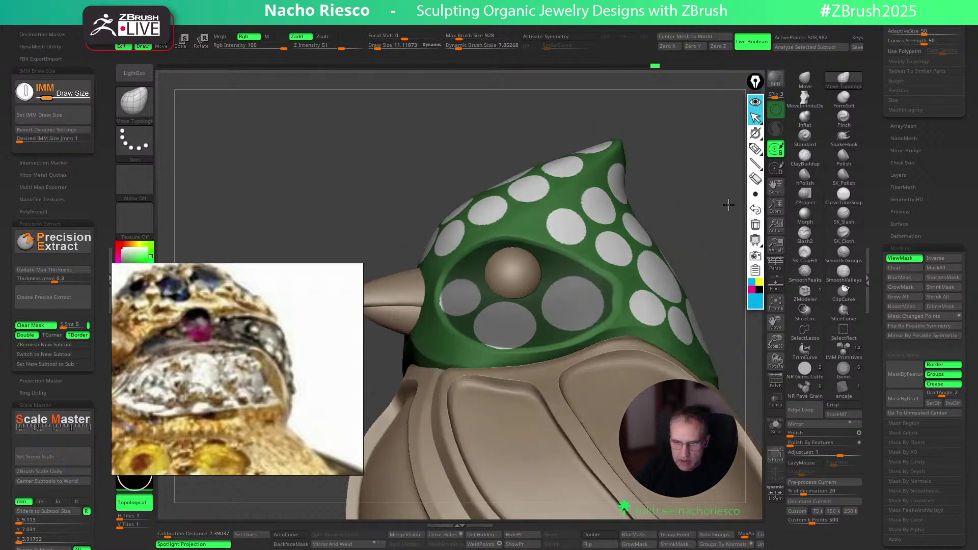
Invert the mask so only the eye area stays editable, and isolate the head
{"action": "key", "text": "shift"}
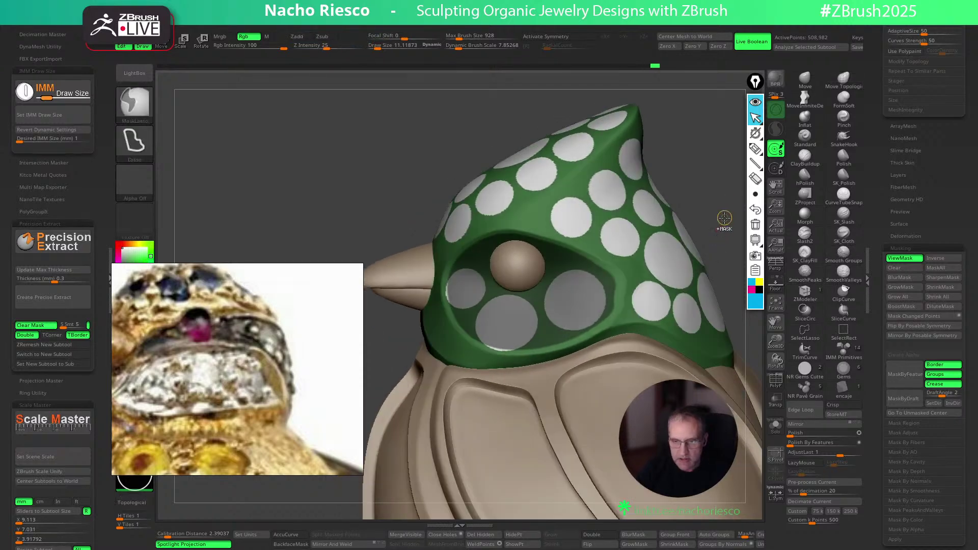
{"action": "left_click", "coordinate": [722, 215], "text": "ctrl"}
{"action": "left_click_drag", "start_coordinate": [721, 212], "coordinate": [710, 280]}
{"action": "left_click", "coordinate": [775, 426]}
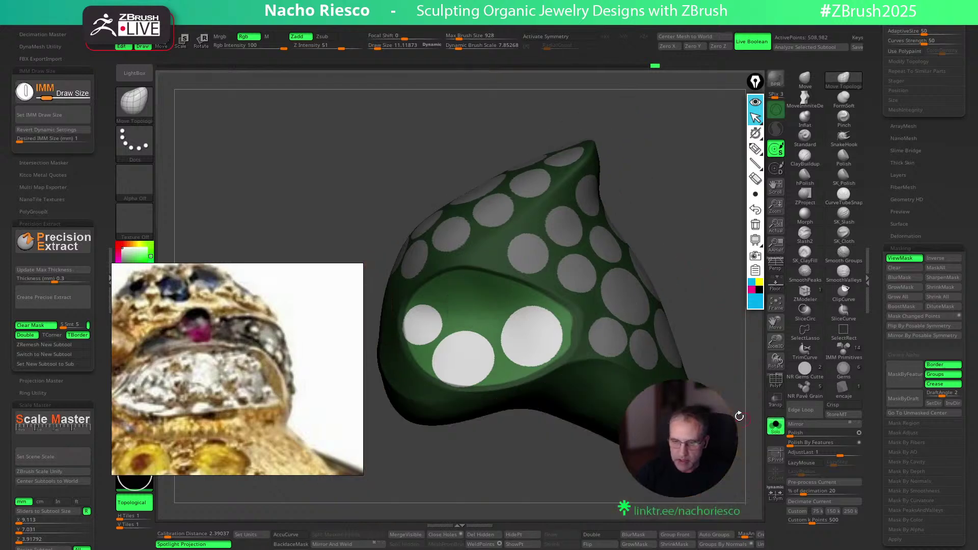
Switch the masking brush from lasso to MaskPen with a freehand stroke
{"action": "key", "text": "ctrl"}
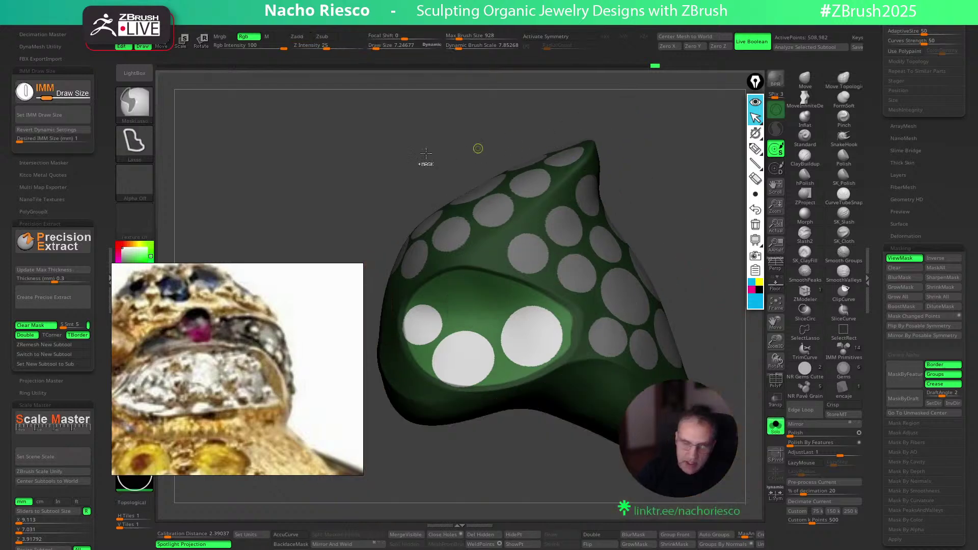
{"action": "key", "text": "s"}
{"action": "left_click_drag", "start_coordinate": [508, 258], "coordinate": [506, 258]}
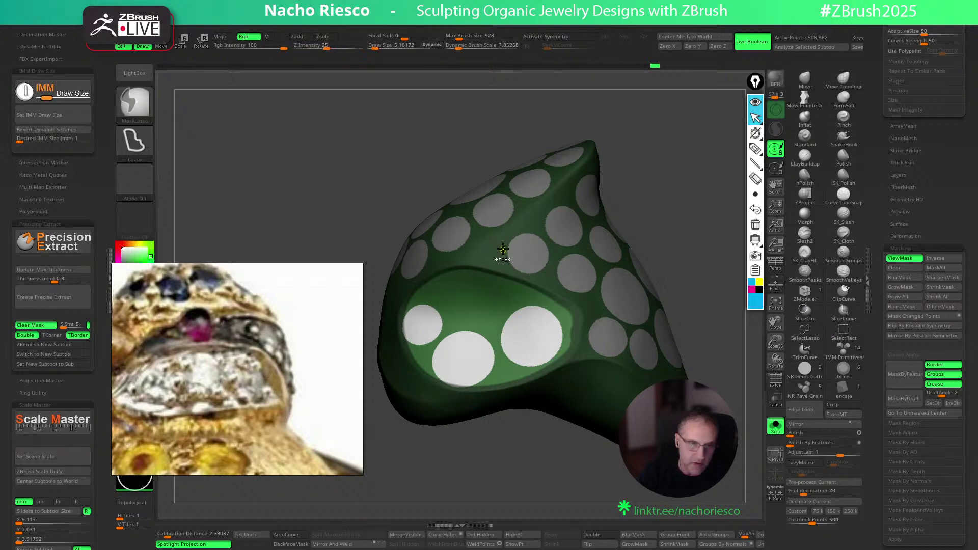
{"action": "left_click", "coordinate": [136, 115], "text": "ctrl"}
{"action": "left_click", "coordinate": [229, 115], "text": "ctrl"}
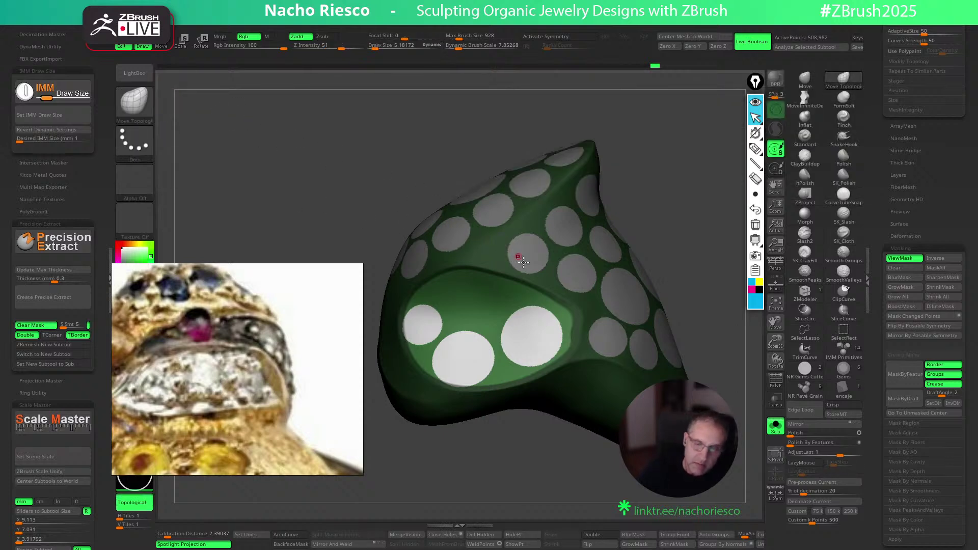
Erase the mask with MaskPen at draw size about 12.6 in a stripe outlining the front edge of the nape panel behind the eye
{"action": "key", "text": "s"}
{"action": "mouse_move", "coordinate": [497, 257]}
{"action": "left_mouse_down"}
{"action": "mouse_move", "coordinate": [512, 258]}
{"action": "mouse_move", "coordinate": [599, 151]}
{"action": "left_mouse_up"}
{"action": "key", "text": "ctrl+alt"}
{"action": "left_click_drag", "start_coordinate": [518, 262], "coordinate": [564, 282], "text": "ctrl+alt"}
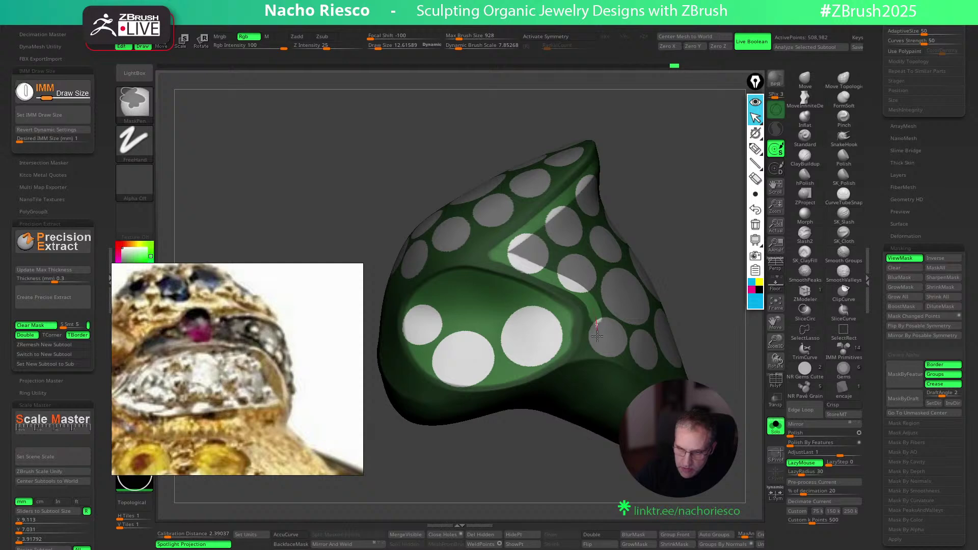
{"action": "left_click_drag", "start_coordinate": [621, 352], "coordinate": [644, 361], "text": "ctrl+alt"}
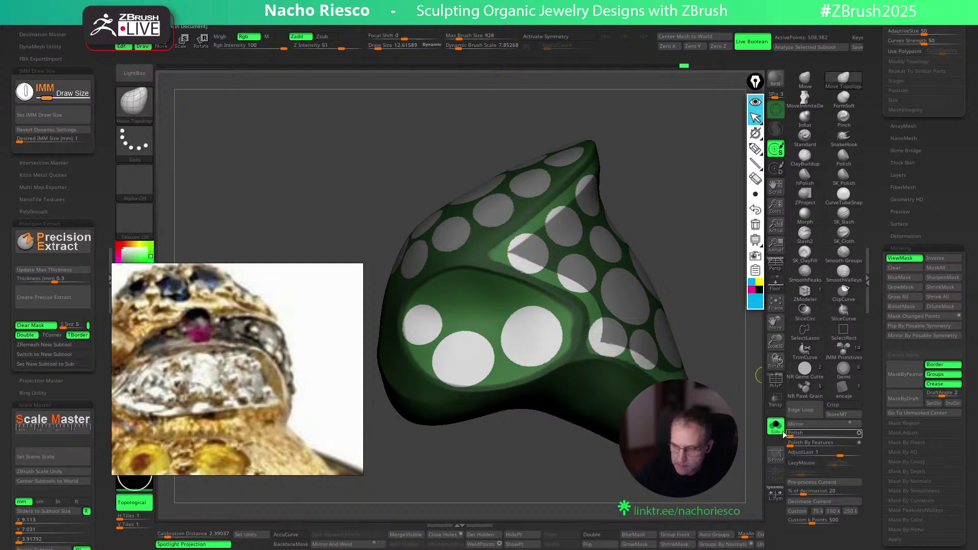
Extend the unmasked stripe along the lower edge of the head's nape panel
{"action": "left_click", "coordinate": [777, 429]}
{"action": "left_click", "coordinate": [775, 427]}
{"action": "left_click_drag", "start_coordinate": [738, 336], "coordinate": [719, 351]}
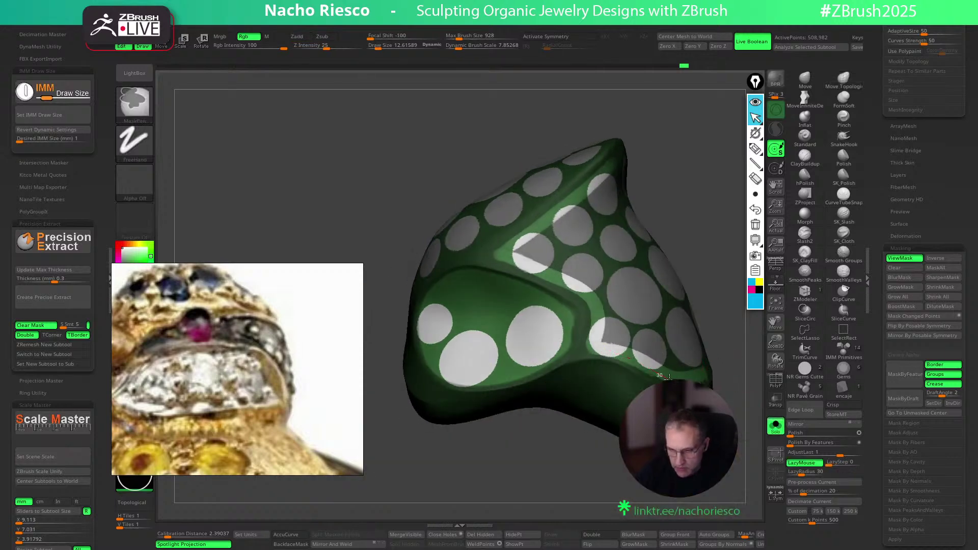
{"action": "left_click_drag", "start_coordinate": [576, 382], "coordinate": [575, 384], "text": "ctrl"}
{"action": "mouse_move", "coordinate": [712, 305]}
{"action": "left_mouse_down"}
{"action": "mouse_move", "coordinate": [734, 190]}
{"action": "mouse_move", "coordinate": [687, 293]}
{"action": "left_mouse_up"}
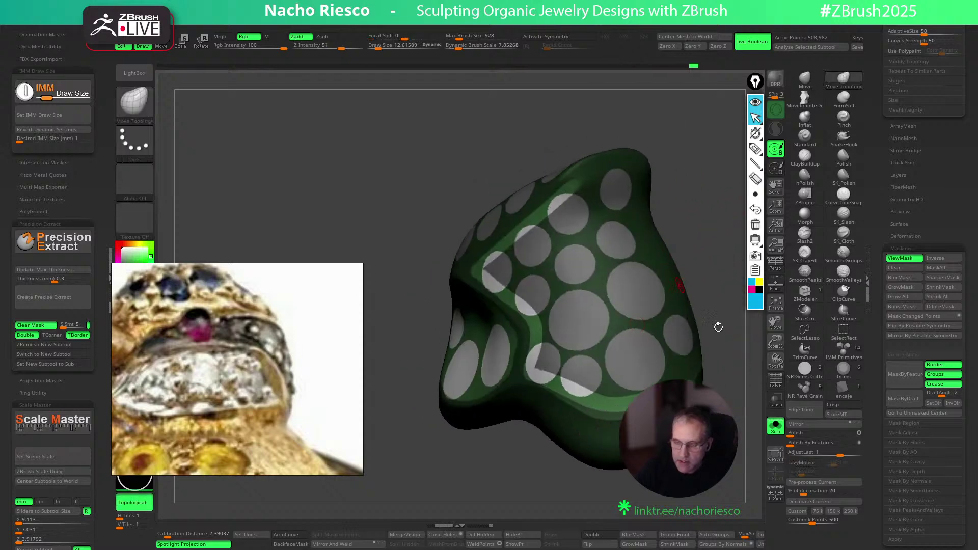
Carry the unmasked outline along the crest's rear edge and the lower nape to the head's centre cut, and clear the mask along that cut
{"action": "left_click", "coordinate": [781, 432]}
{"action": "left_click_drag", "start_coordinate": [708, 228], "coordinate": [677, 227]}
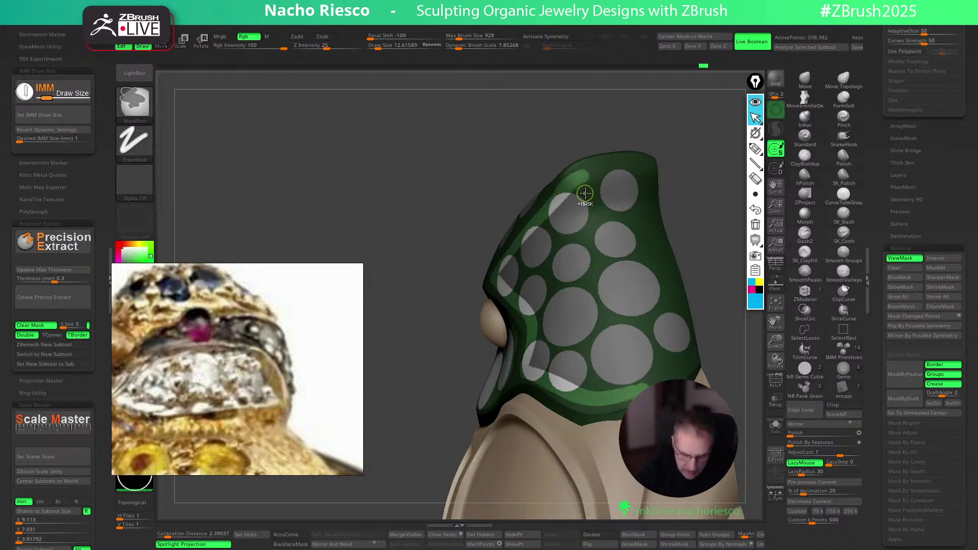
{"action": "left_click_drag", "start_coordinate": [605, 174], "coordinate": [678, 178], "text": "ctrl"}
{"action": "mouse_move", "coordinate": [700, 185]}
{"action": "left_mouse_down"}
{"action": "mouse_move", "coordinate": [683, 192]}
{"action": "mouse_move", "coordinate": [706, 260]}
{"action": "left_mouse_up"}
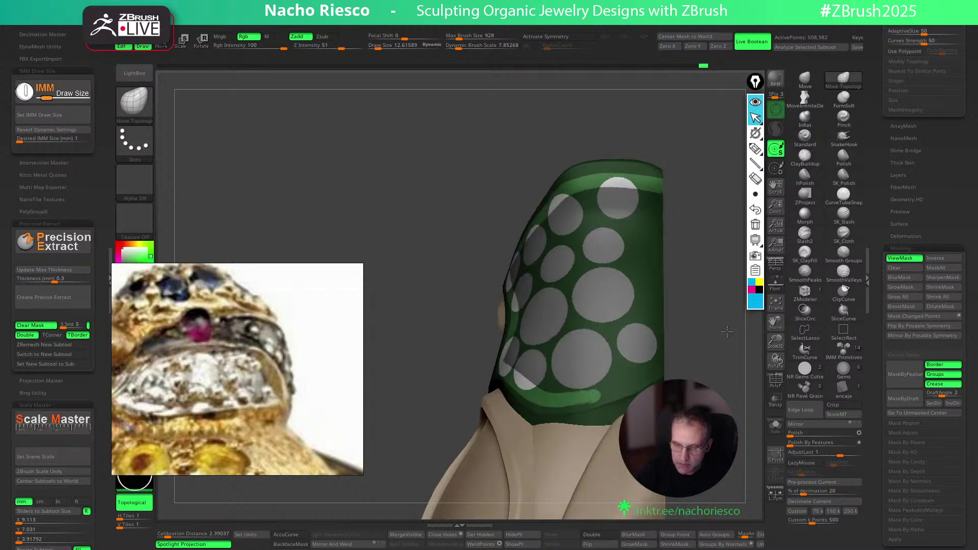
{"action": "left_click_drag", "start_coordinate": [717, 320], "coordinate": [742, 312]}
{"action": "left_click_drag", "start_coordinate": [585, 414], "coordinate": [622, 410], "text": "ctrl"}
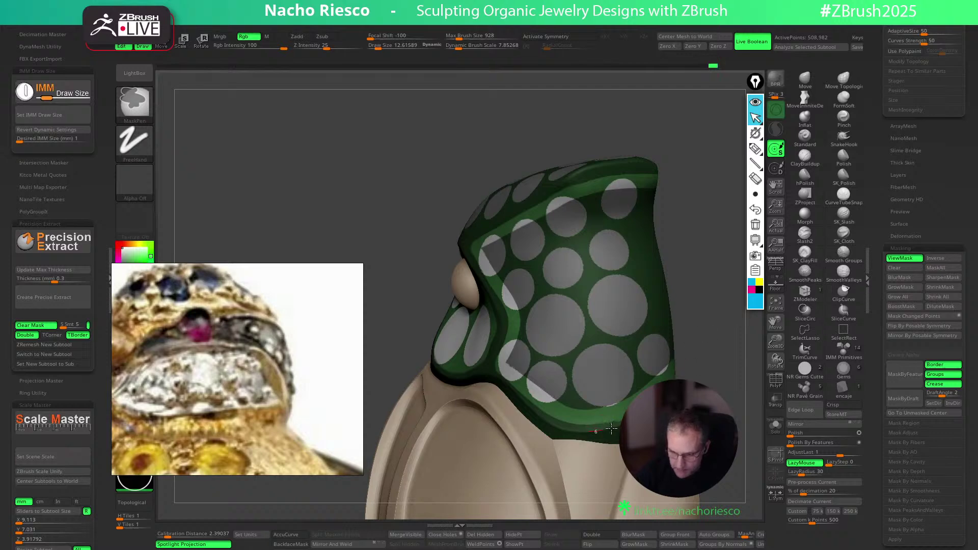
{"action": "left_click_drag", "start_coordinate": [727, 355], "coordinate": [659, 321], "text": "shift"}
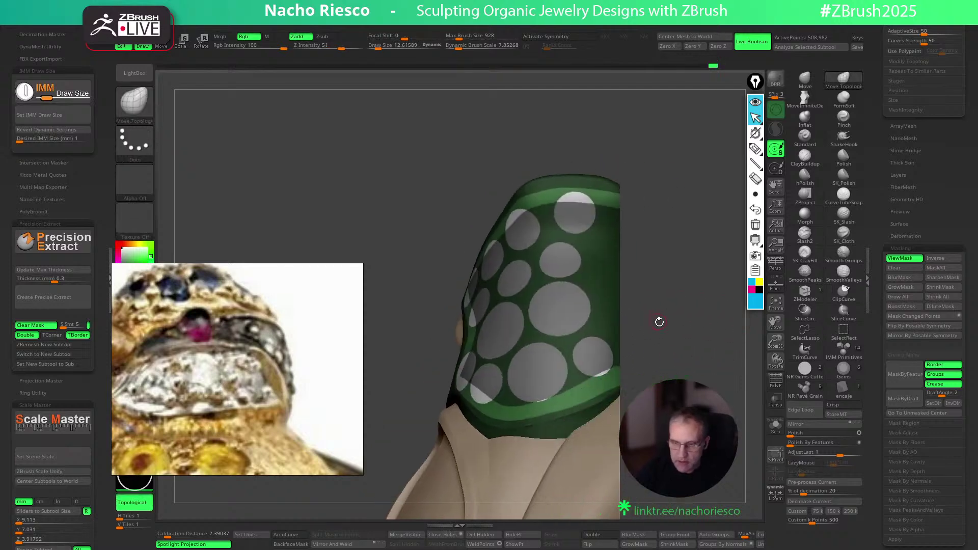
{"action": "left_click_drag", "start_coordinate": [683, 158], "coordinate": [611, 394], "text": "ctrl"}
Erase the mask in a stripe outlining the crown panel from the beak base above the eye up to the crest tip
{"action": "mouse_move", "coordinate": [681, 323]}
{"action": "left_mouse_down"}
{"action": "mouse_move", "coordinate": [731, 330]}
{"action": "mouse_move", "coordinate": [681, 279]}
{"action": "mouse_move", "coordinate": [712, 264]}
{"action": "left_mouse_up"}
{"action": "mouse_move", "coordinate": [438, 340]}
{"action": "left_mouse_down", "text": "ctrl+alt"}
{"action": "mouse_move", "coordinate": [540, 298]}
{"action": "mouse_move", "coordinate": [620, 194]}
{"action": "left_mouse_up", "text": "ctrl+alt"}
{"action": "left_click_drag", "start_coordinate": [677, 218], "coordinate": [676, 244]}
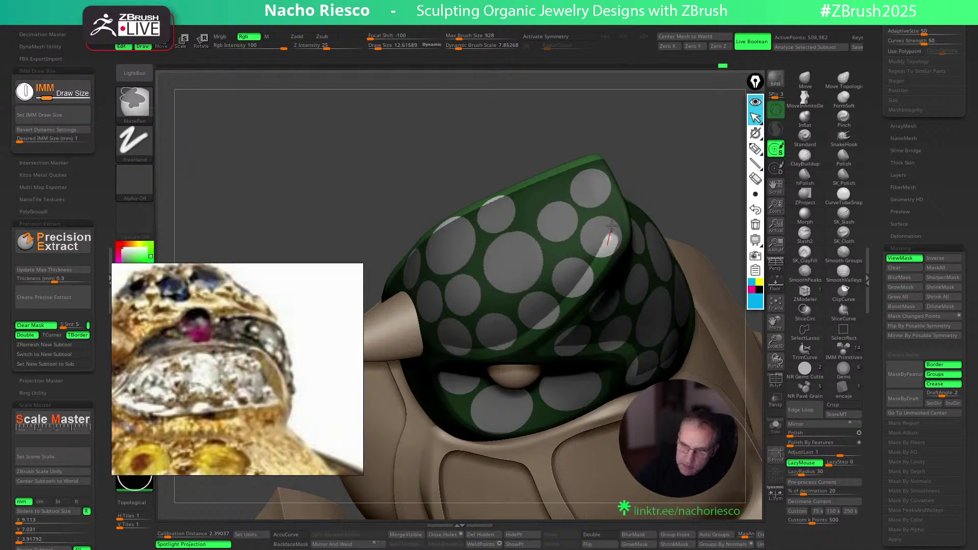
{"action": "mouse_move", "coordinate": [608, 206]}
{"action": "left_mouse_down", "text": "ctrl"}
{"action": "mouse_move", "coordinate": [589, 164]}
{"action": "mouse_move", "coordinate": [657, 184]}
{"action": "mouse_move", "coordinate": [734, 242]}
{"action": "left_mouse_up", "text": "ctrl"}
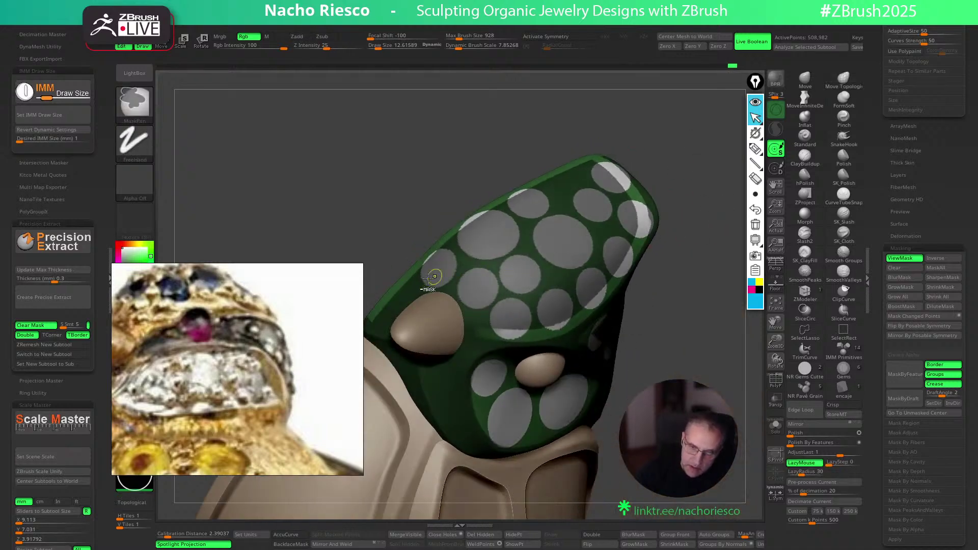
{"action": "mouse_move", "coordinate": [461, 290]}
{"action": "left_mouse_down", "text": "ctrl"}
{"action": "mouse_move", "coordinate": [478, 348]}
{"action": "mouse_move", "coordinate": [555, 334]}
{"action": "left_mouse_up", "text": "ctrl"}
{"action": "left_click_drag", "start_coordinate": [649, 286], "coordinate": [686, 289]}
{"action": "left_click_drag", "start_coordinate": [420, 292], "coordinate": [423, 293], "text": "ctrl+alt"}
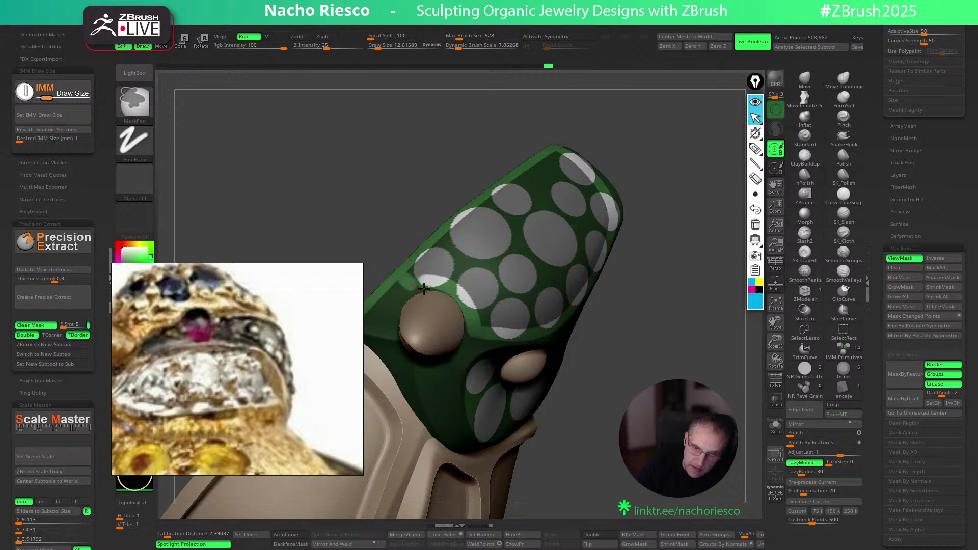
{"action": "mouse_move", "coordinate": [637, 331]}
{"action": "left_mouse_down", "text": "shift"}
{"action": "mouse_move", "coordinate": [694, 356]}
{"action": "mouse_move", "coordinate": [660, 335]}
{"action": "mouse_move", "coordinate": [708, 313]}
{"action": "left_mouse_up", "text": "shift"}
{"action": "mouse_move", "coordinate": [708, 267]}
{"action": "left_mouse_down"}
{"action": "mouse_move", "coordinate": [700, 208]}
{"action": "mouse_move", "coordinate": [683, 254]}
{"action": "left_mouse_up"}
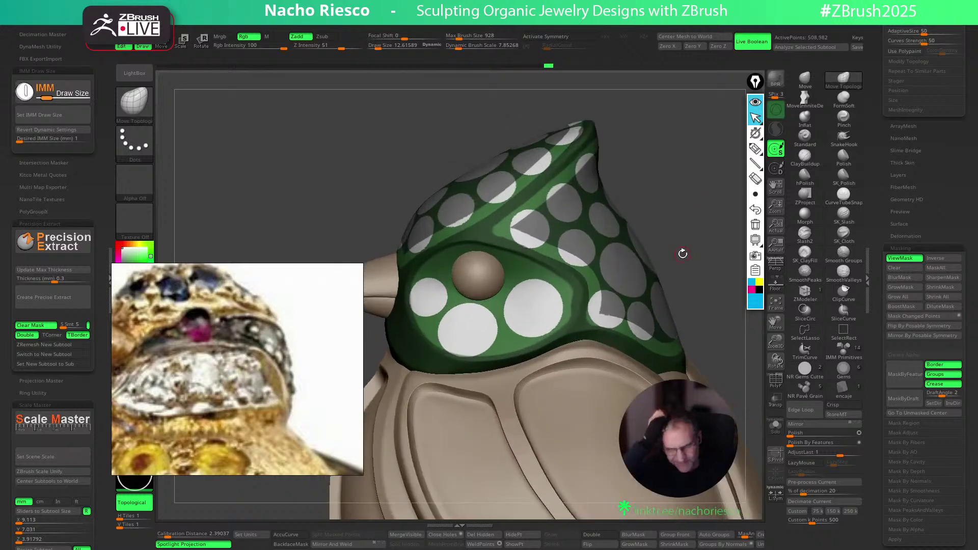
{"action": "left_click_drag", "start_coordinate": [690, 168], "coordinate": [708, 239], "text": "alt"}
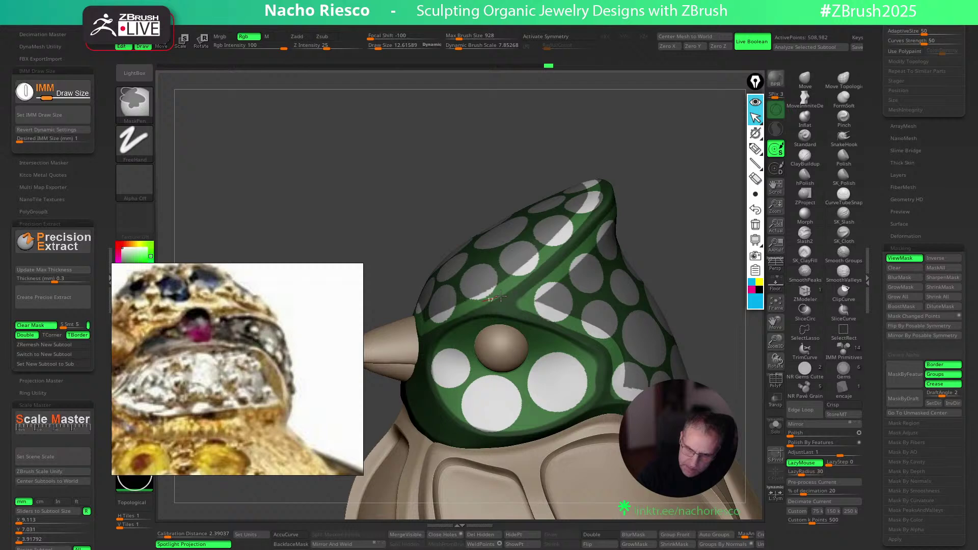
Isolate the head and turn off its painted green circle pattern
{"action": "left_click", "coordinate": [775, 426]}
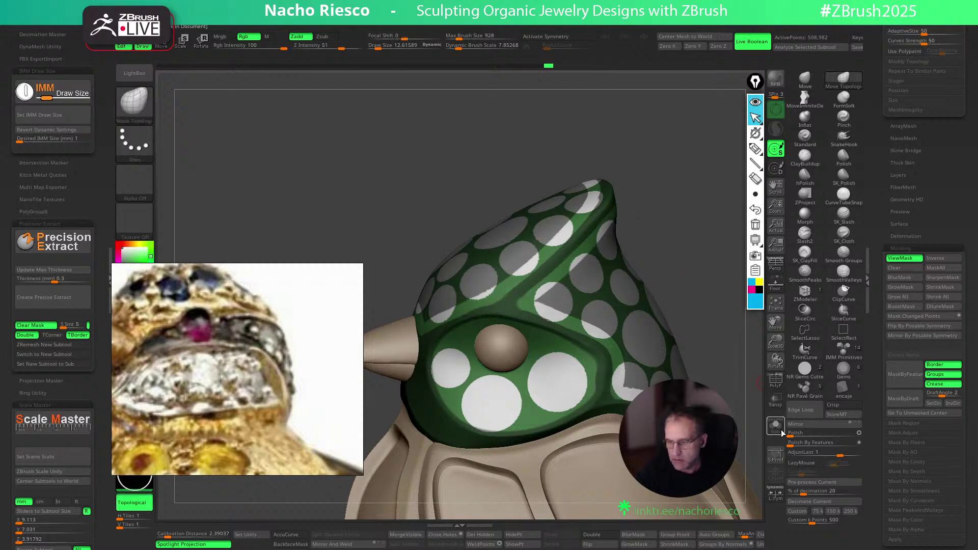
{"action": "scroll", "coordinate": [915, 241], "scroll_direction": "up", "scroll_amount": 10}
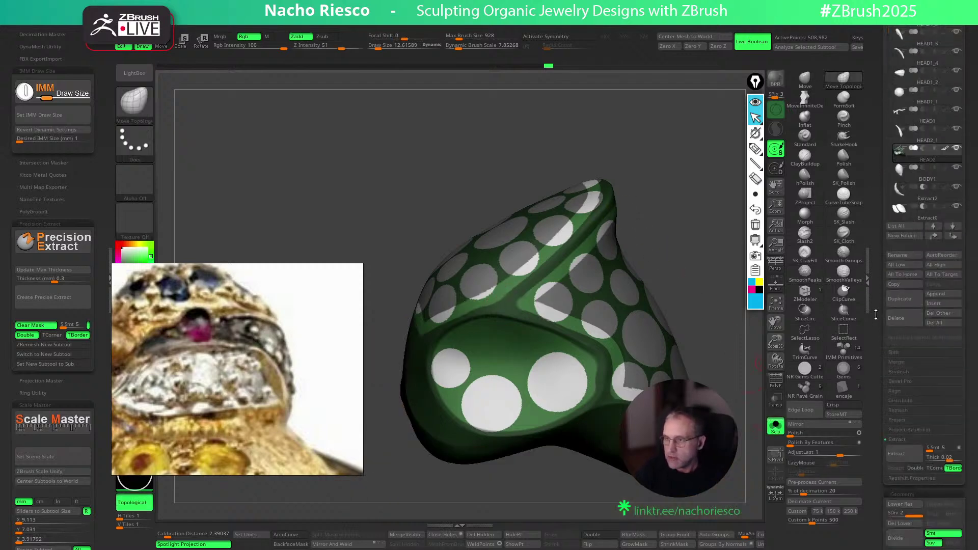
{"action": "left_click", "coordinate": [928, 262]}
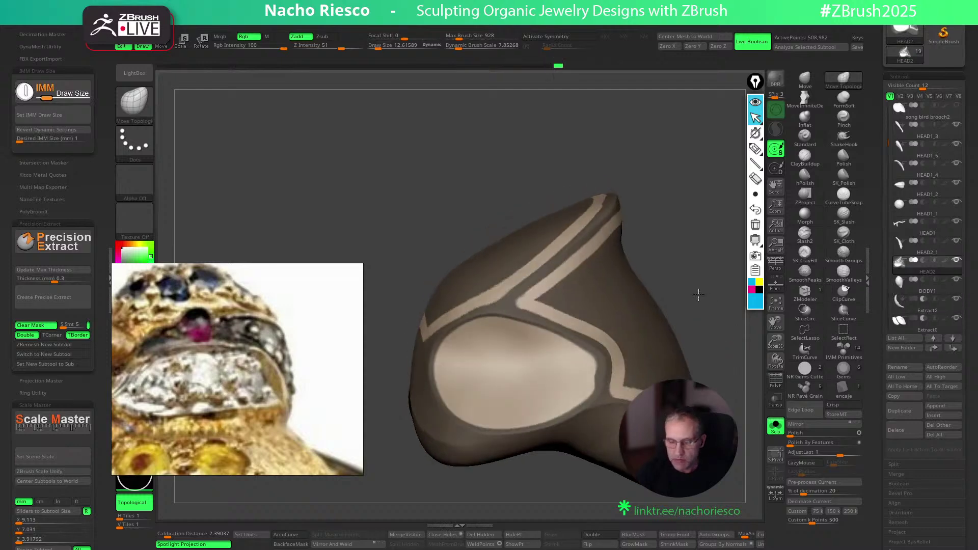
{"action": "mouse_move", "coordinate": [704, 309]}
{"action": "left_mouse_down"}
{"action": "mouse_move", "coordinate": [713, 259]}
{"action": "mouse_move", "coordinate": [692, 240]}
{"action": "left_mouse_up"}
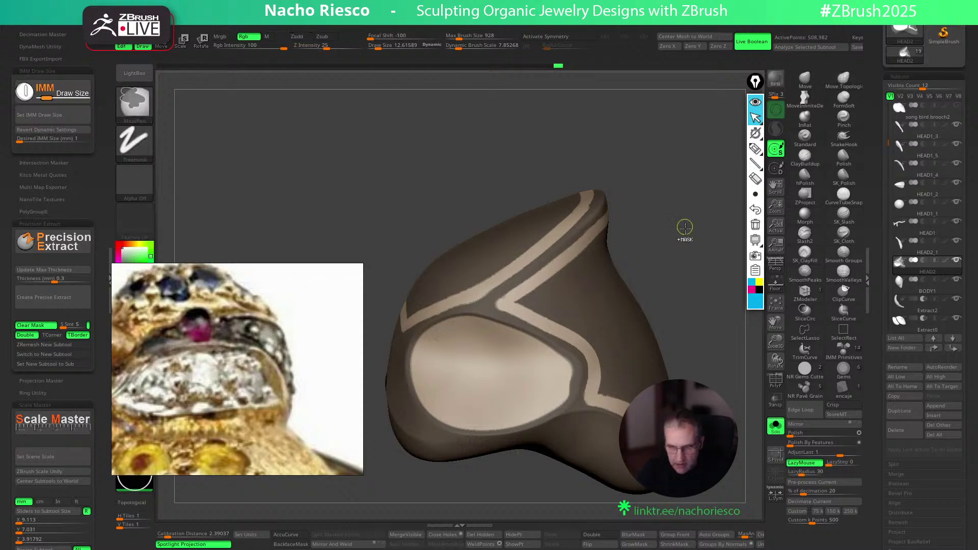
Invert the mask so the panel outlines and the eye area are masked and the rest of the head stays free
{"action": "left_click", "coordinate": [686, 228], "text": "ctrl"}
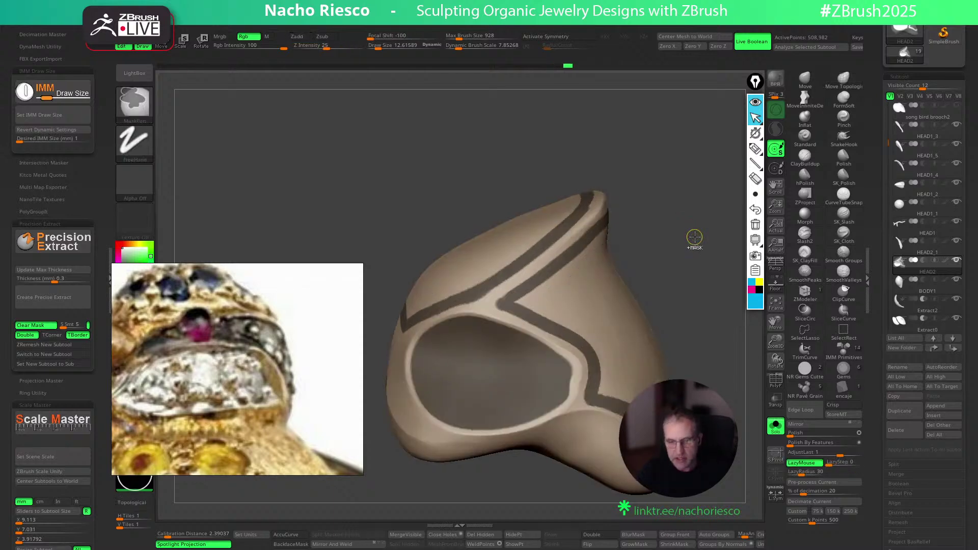
{"action": "left_click", "coordinate": [694, 236], "text": "ctrl"}
{"action": "left_click", "coordinate": [682, 232], "text": "ctrl"}
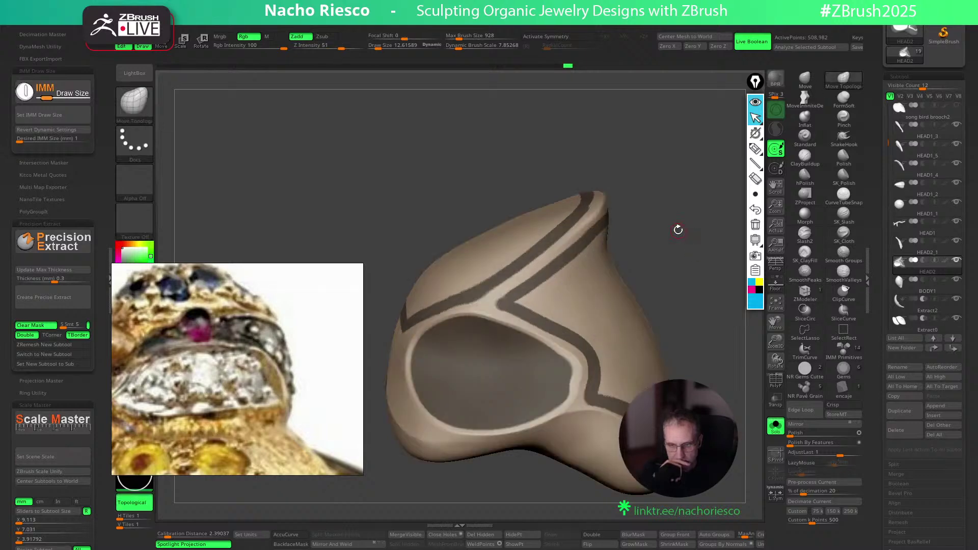
{"action": "left_click", "coordinate": [681, 255], "text": "ctrl"}
{"action": "left_click", "coordinate": [686, 252], "text": "ctrl"}
{"action": "mouse_move", "coordinate": [689, 254]}
{"action": "left_mouse_down"}
{"action": "mouse_move", "coordinate": [675, 306]}
{"action": "mouse_move", "coordinate": [692, 262]}
{"action": "mouse_move", "coordinate": [654, 255]}
{"action": "mouse_move", "coordinate": [669, 258]}
{"action": "mouse_move", "coordinate": [640, 280]}
{"action": "mouse_move", "coordinate": [726, 263]}
{"action": "mouse_move", "coordinate": [535, 285]}
{"action": "left_mouse_up"}
{"action": "key", "text": "ctrl"}
{"action": "left_click_drag", "start_coordinate": [705, 299], "coordinate": [701, 240]}
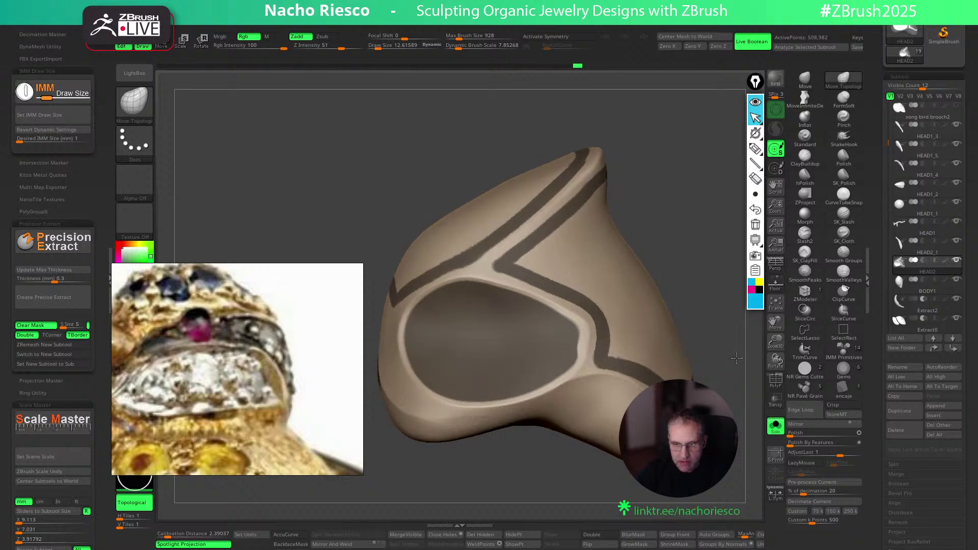
{"action": "left_click_drag", "start_coordinate": [735, 350], "coordinate": [554, 280]}
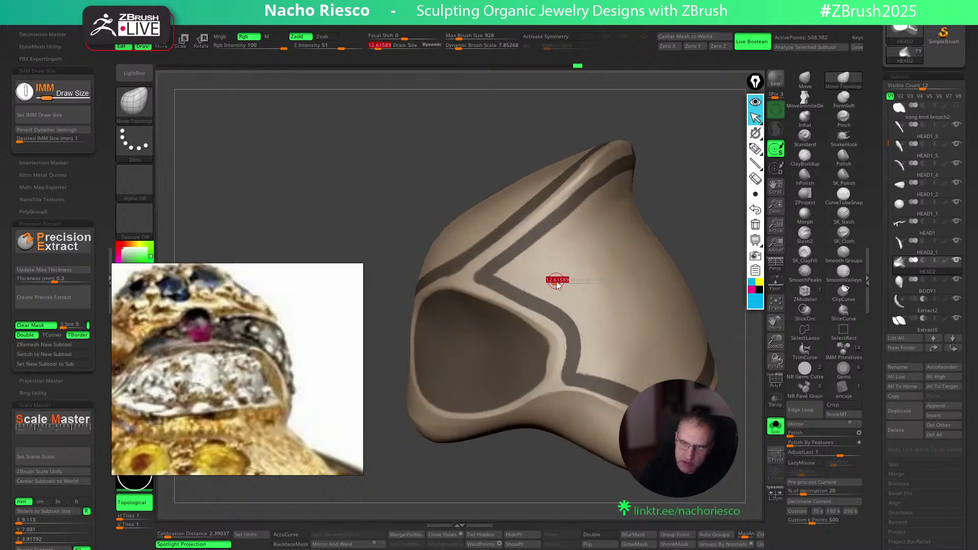
{"action": "key", "text": "ctrl"}
{"action": "left_click_drag", "start_coordinate": [497, 269], "coordinate": [581, 310], "text": "ctrl"}
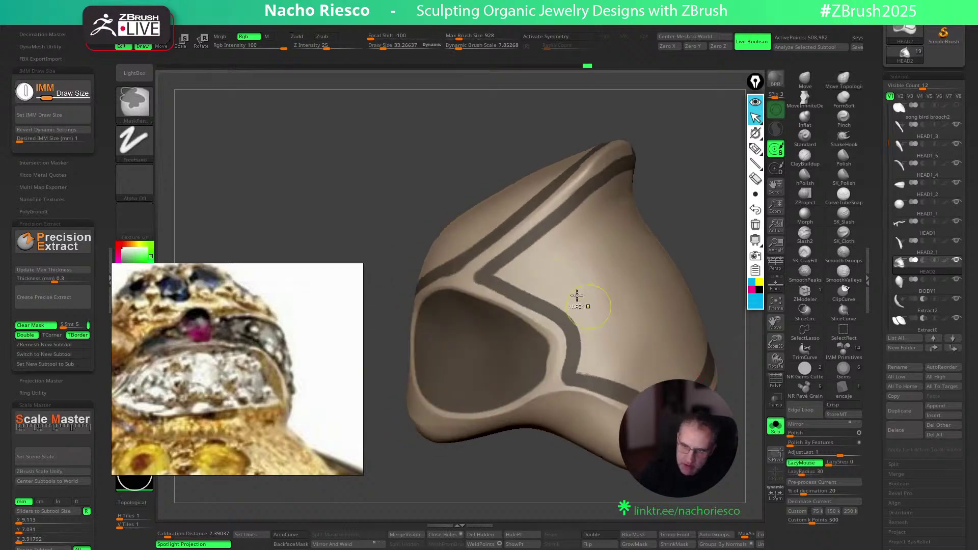
{"action": "key", "text": "ctrl+z"}
Touch up the mask where the nape outline's lower edge meets the centre cut, using draw size about 7.2
{"action": "key", "text": "s"}
{"action": "left_click_drag", "start_coordinate": [728, 250], "coordinate": [663, 236]}
{"action": "left_click_drag", "start_coordinate": [682, 234], "coordinate": [686, 200]}
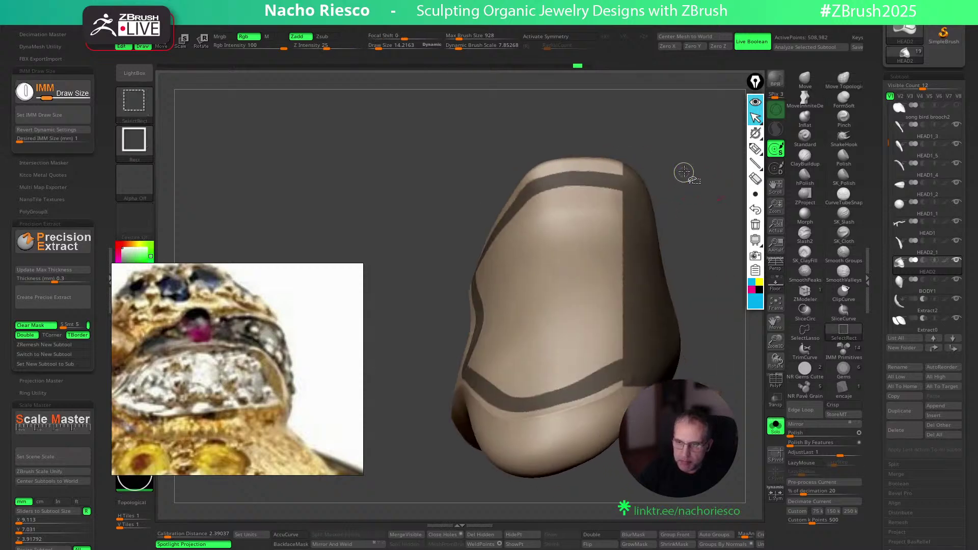
{"action": "left_click", "coordinate": [775, 428]}
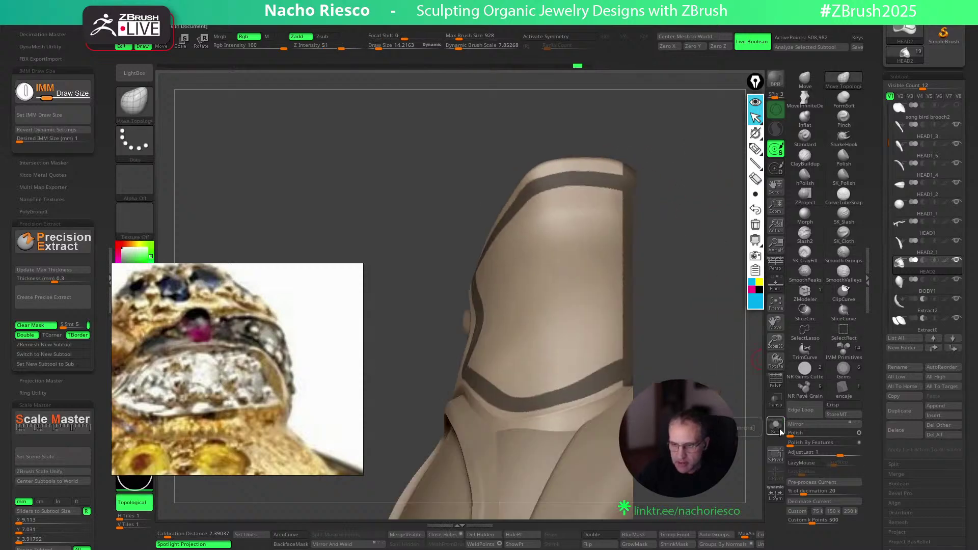
{"action": "left_click", "coordinate": [781, 431]}
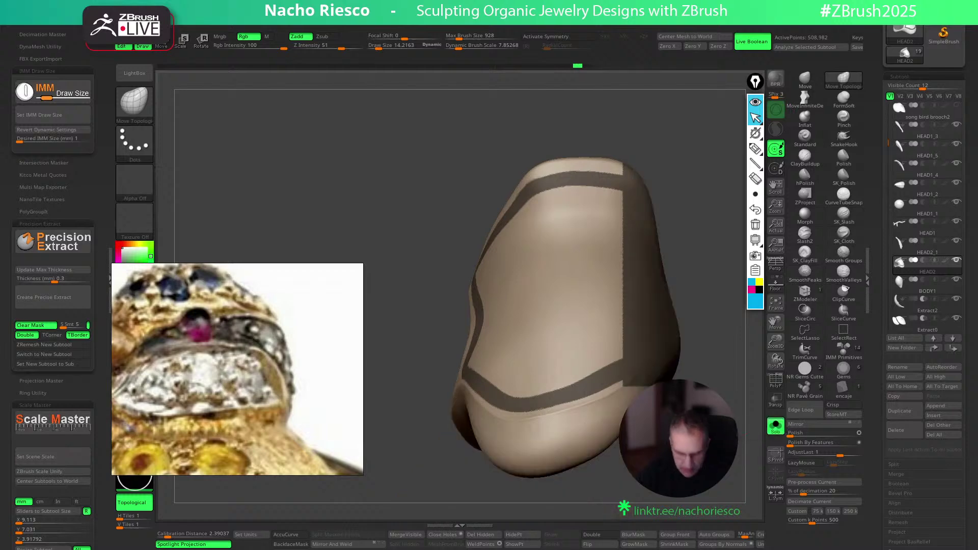
{"action": "key", "text": "ctrl"}
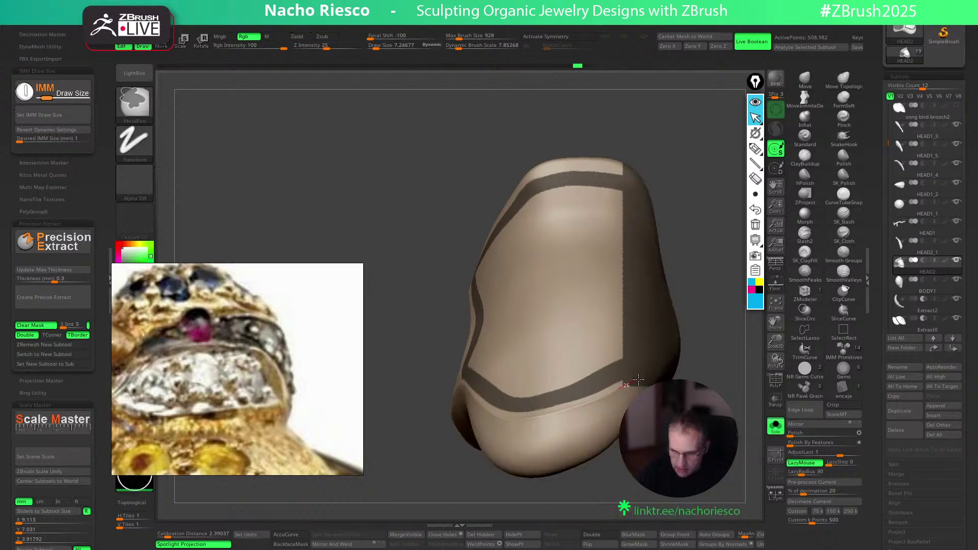
{"action": "left_click", "coordinate": [776, 428]}
Close the gap in the mask outline at the crest and mask along the head's centre cut edge
{"action": "mouse_move", "coordinate": [682, 224]}
{"action": "left_mouse_down", "text": "shift"}
{"action": "mouse_move", "coordinate": [652, 229]}
{"action": "mouse_move", "coordinate": [644, 270]}
{"action": "left_mouse_up", "text": "shift"}
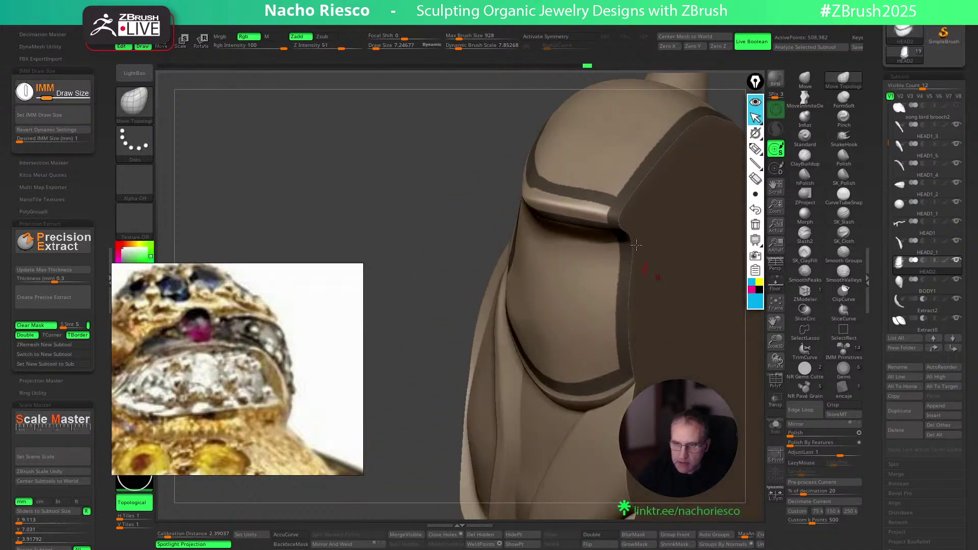
{"action": "key", "text": "ctrl+alt"}
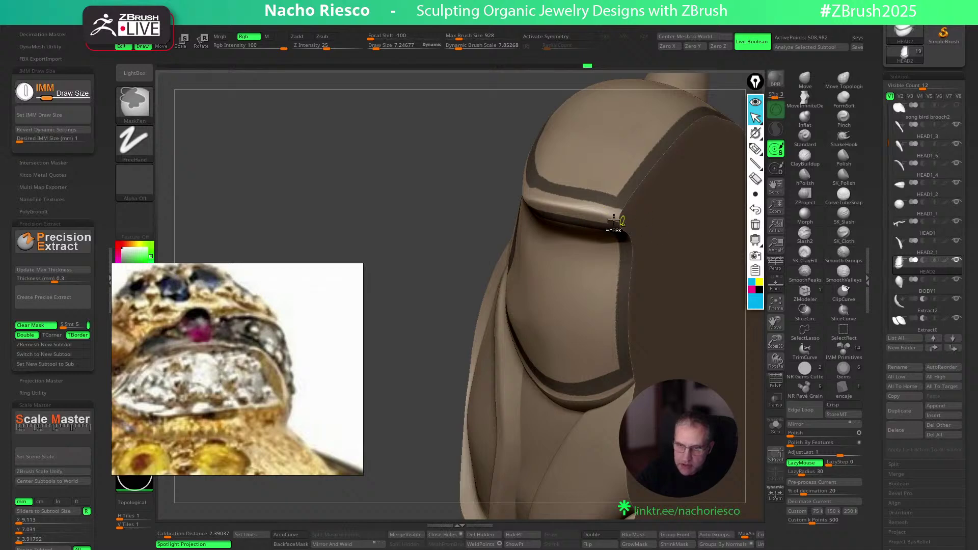
{"action": "left_click", "coordinate": [775, 427]}
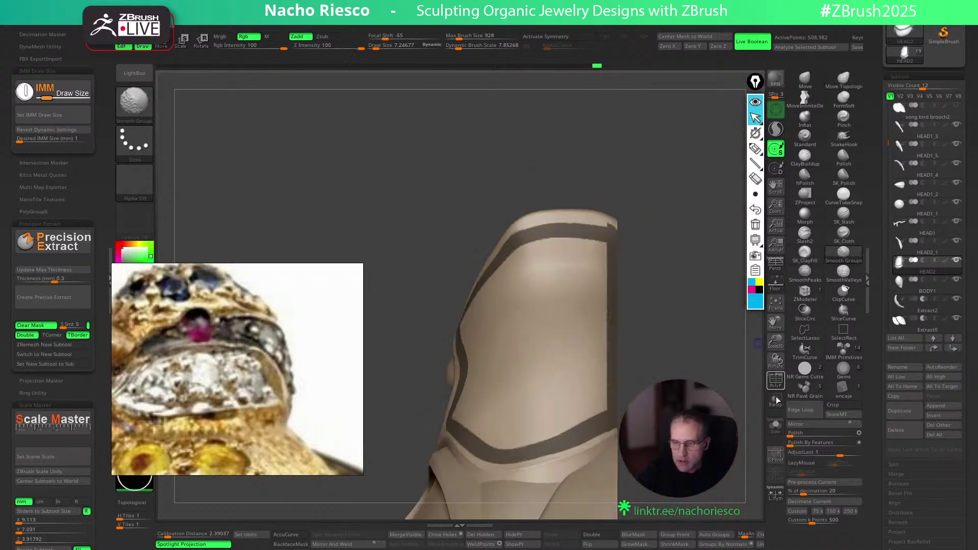
{"action": "mouse_move", "coordinate": [685, 180]}
{"action": "left_mouse_down", "text": "ctrl"}
{"action": "mouse_move", "coordinate": [620, 428]}
{"action": "mouse_move", "coordinate": [620, 478]}
{"action": "mouse_move", "coordinate": [626, 461]}
{"action": "mouse_move", "coordinate": [718, 482]}
{"action": "left_mouse_up", "text": "ctrl"}
{"action": "left_click", "coordinate": [781, 432]}
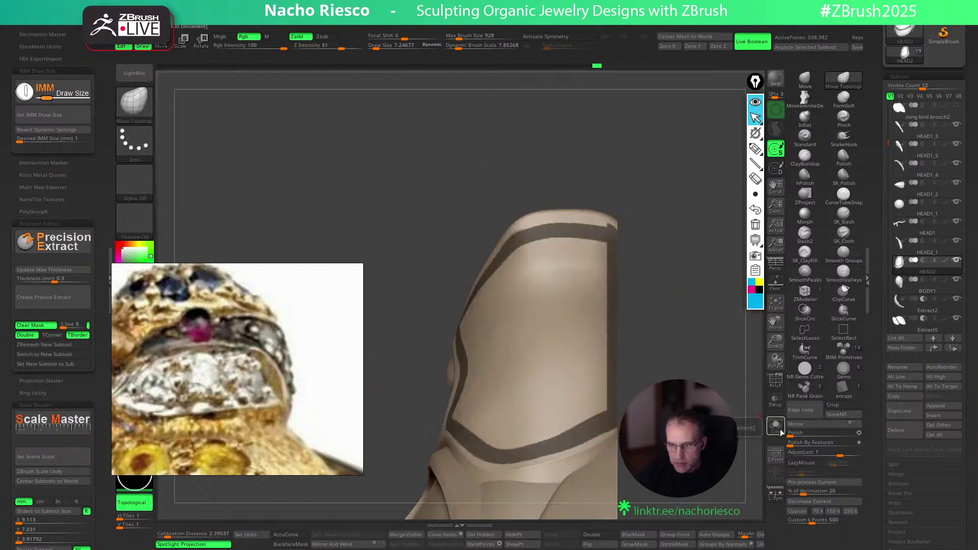
Widen the masked stripe along the nape panel's front edge with the mask brush at draw size about 19.6
{"action": "mouse_move", "coordinate": [688, 357]}
{"action": "left_mouse_down"}
{"action": "mouse_move", "coordinate": [723, 402]}
{"action": "mouse_move", "coordinate": [759, 413]}
{"action": "left_mouse_up"}
{"action": "left_click", "coordinate": [751, 417], "text": "ctrl"}
{"action": "left_click", "coordinate": [737, 417], "text": "ctrl"}
{"action": "key", "text": "s"}
{"action": "mouse_move", "coordinate": [513, 303]}
{"action": "left_mouse_down"}
{"action": "mouse_move", "coordinate": [537, 325]}
{"action": "mouse_move", "coordinate": [555, 369]}
{"action": "mouse_move", "coordinate": [532, 405]}
{"action": "left_mouse_up"}
{"action": "left_click", "coordinate": [775, 426]}
{"action": "mouse_move", "coordinate": [759, 426]}
{"action": "left_mouse_down"}
{"action": "mouse_move", "coordinate": [741, 426]}
{"action": "mouse_move", "coordinate": [740, 472]}
{"action": "mouse_move", "coordinate": [748, 449]}
{"action": "mouse_move", "coordinate": [665, 367]}
{"action": "left_mouse_up"}
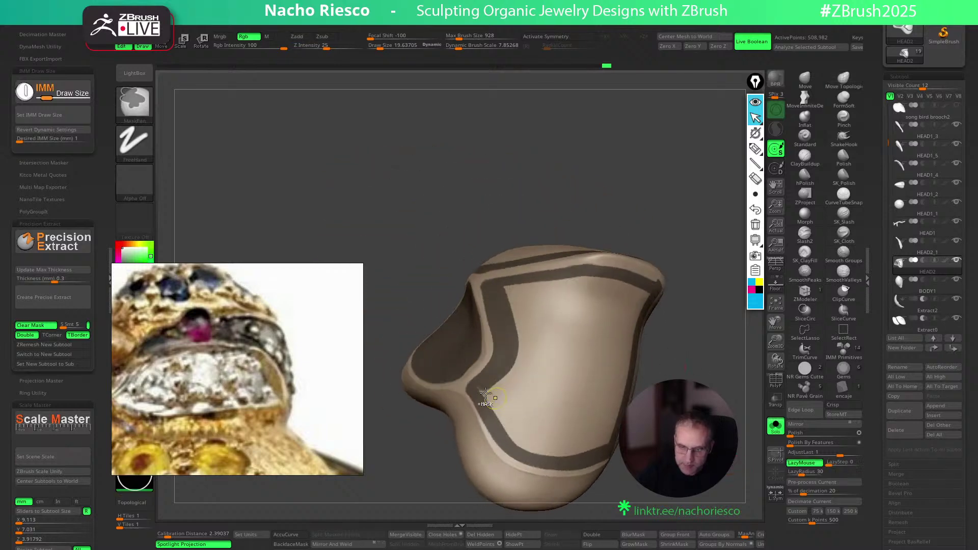
Thicken the mask inward along the nape panel's lower, centre and front edges
{"action": "mouse_move", "coordinate": [510, 422]}
{"action": "left_mouse_down", "text": "ctrl"}
{"action": "mouse_move", "coordinate": [551, 450]}
{"action": "mouse_move", "coordinate": [614, 432]}
{"action": "left_mouse_up", "text": "ctrl"}
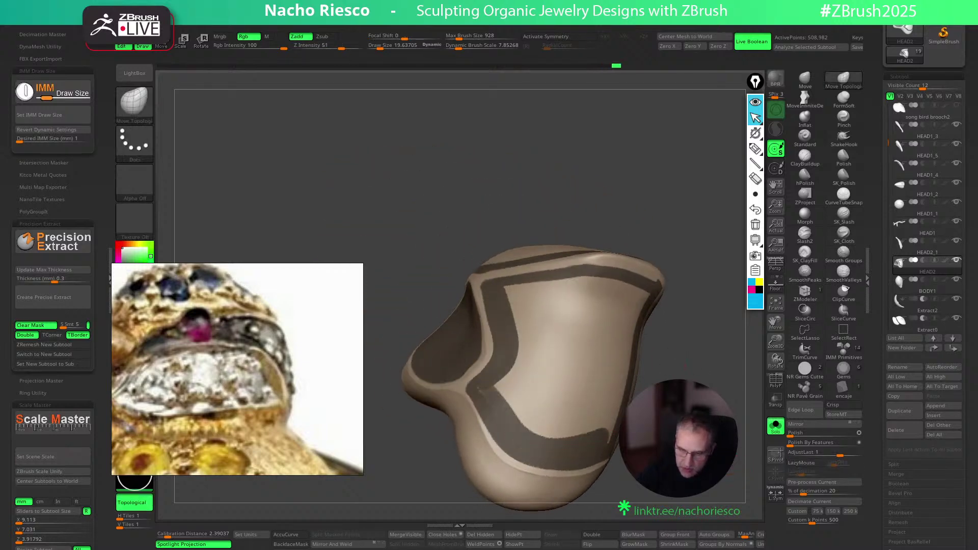
{"action": "left_click_drag", "start_coordinate": [678, 357], "coordinate": [706, 367]}
{"action": "mouse_move", "coordinate": [481, 390]}
{"action": "left_mouse_down", "text": "ctrl"}
{"action": "mouse_move", "coordinate": [558, 442]}
{"action": "mouse_move", "coordinate": [622, 402]}
{"action": "mouse_move", "coordinate": [637, 301]}
{"action": "mouse_move", "coordinate": [601, 447]}
{"action": "left_mouse_up", "text": "ctrl"}
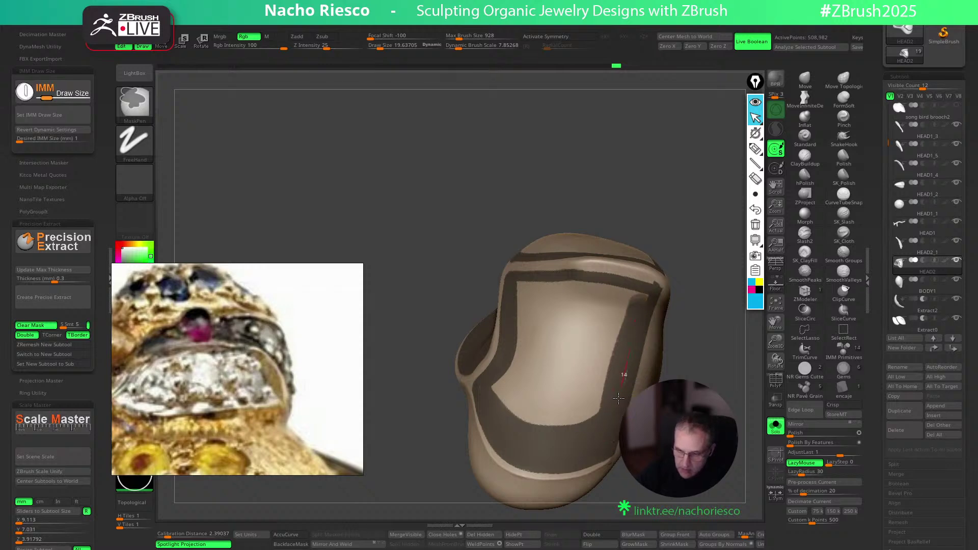
{"action": "left_click_drag", "start_coordinate": [657, 389], "coordinate": [698, 392]}
{"action": "left_click_drag", "start_coordinate": [519, 365], "coordinate": [508, 280], "text": "ctrl"}
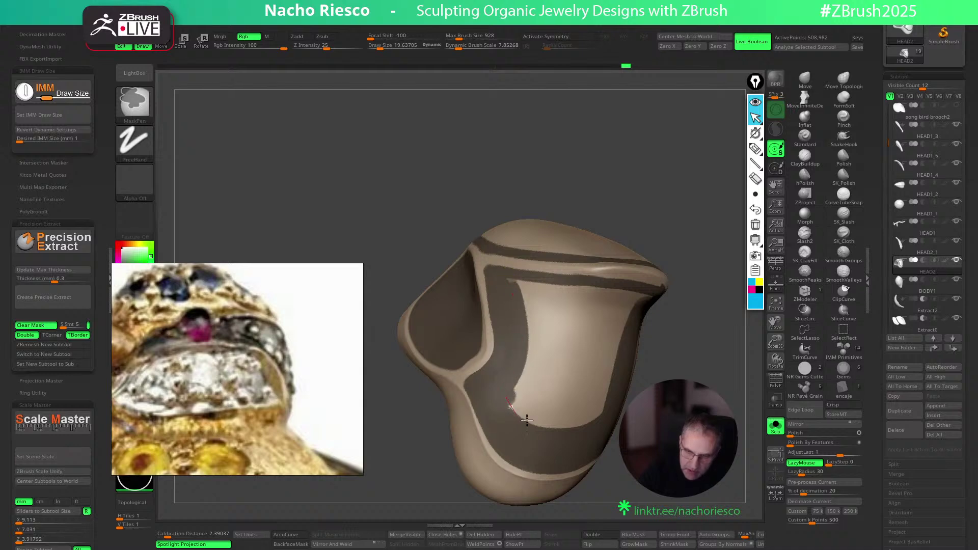
{"action": "left_click_drag", "start_coordinate": [520, 418], "coordinate": [578, 416], "text": "ctrl"}
Fill the interior of the nape panel completely with mask, using draw sizes of about 47.5 and 28.3
{"action": "key", "text": "s"}
{"action": "left_click_drag", "start_coordinate": [663, 381], "coordinate": [574, 376]}
{"action": "mouse_move", "coordinate": [503, 388]}
{"action": "left_mouse_down", "text": "ctrl"}
{"action": "mouse_move", "coordinate": [567, 408]}
{"action": "mouse_move", "coordinate": [590, 388]}
{"action": "mouse_move", "coordinate": [530, 372]}
{"action": "mouse_move", "coordinate": [627, 353]}
{"action": "left_mouse_up", "text": "ctrl"}
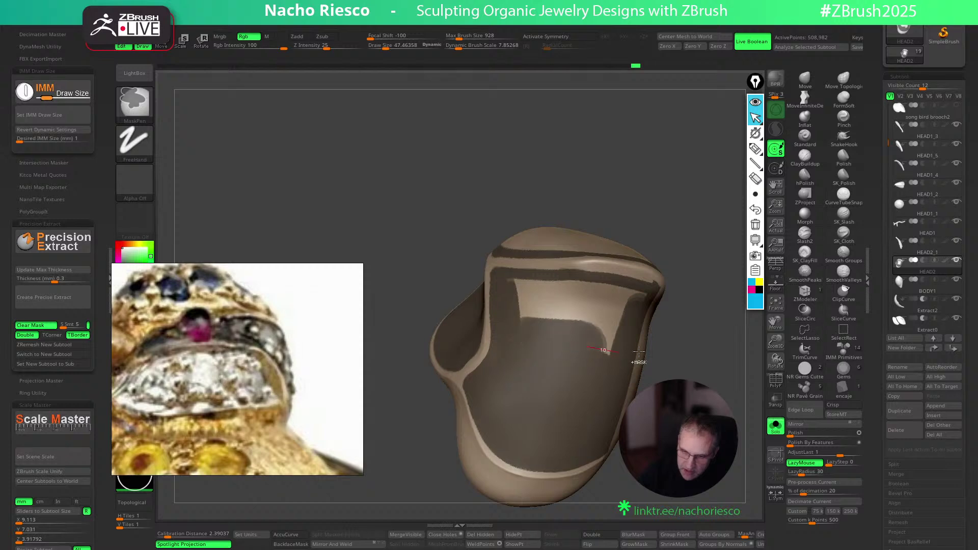
{"action": "right_click_drag", "start_coordinate": [626, 353], "coordinate": [602, 316]}
{"action": "key", "text": "s"}
{"action": "mouse_move", "coordinate": [574, 317]}
{"action": "left_mouse_down"}
{"action": "mouse_move", "coordinate": [560, 313]}
{"action": "mouse_move", "coordinate": [618, 345]}
{"action": "mouse_move", "coordinate": [602, 395]}
{"action": "left_mouse_up"}
{"action": "left_click_drag", "start_coordinate": [511, 297], "coordinate": [606, 304], "text": "ctrl"}
{"action": "left_click_drag", "start_coordinate": [673, 289], "coordinate": [667, 273]}
{"action": "key", "text": "s"}
{"action": "mouse_move", "coordinate": [591, 289]}
{"action": "left_mouse_down"}
{"action": "mouse_move", "coordinate": [616, 333]}
{"action": "mouse_move", "coordinate": [631, 288]}
{"action": "mouse_move", "coordinate": [643, 287]}
{"action": "left_mouse_up"}
{"action": "key", "text": "ctrl"}
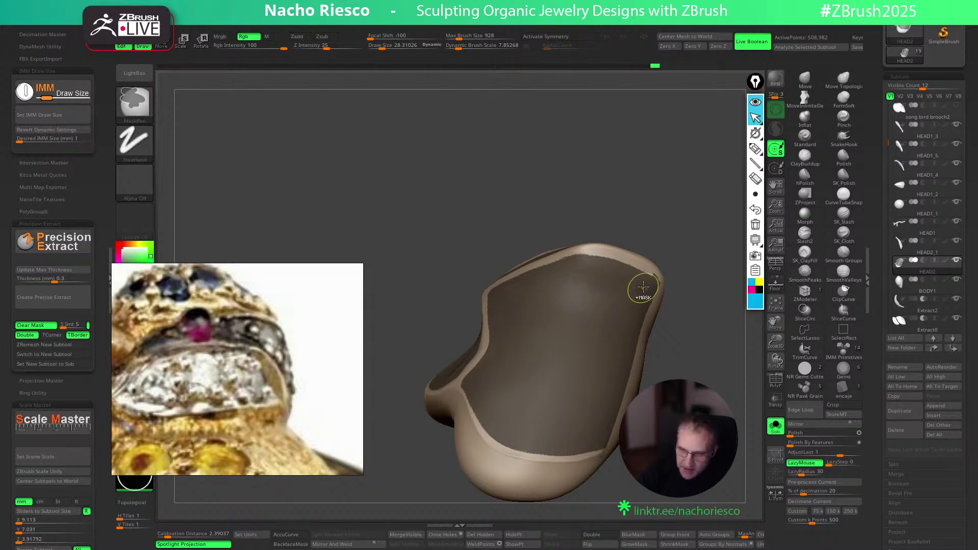
{"action": "left_click_drag", "start_coordinate": [620, 320], "coordinate": [590, 345], "text": "ctrl"}
Fill the crown panel with mask at draw size about 28.3 and bring the other subtools back into view
{"action": "mouse_move", "coordinate": [697, 281]}
{"action": "left_mouse_down"}
{"action": "mouse_move", "coordinate": [666, 286]}
{"action": "mouse_move", "coordinate": [689, 316]}
{"action": "mouse_move", "coordinate": [683, 343]}
{"action": "left_mouse_up"}
{"action": "key", "text": "s"}
{"action": "left_click_drag", "start_coordinate": [632, 296], "coordinate": [578, 315]}
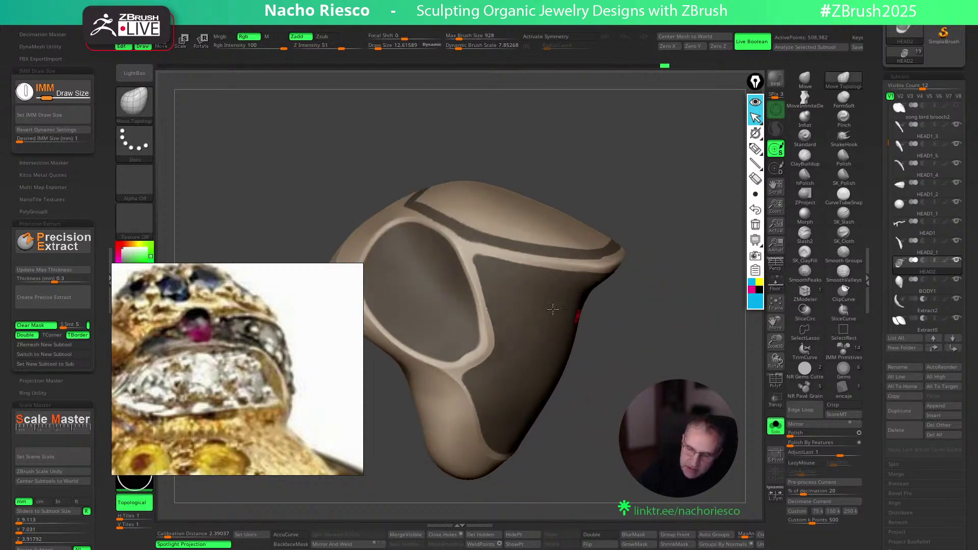
{"action": "left_click_drag", "start_coordinate": [651, 203], "coordinate": [677, 389]}
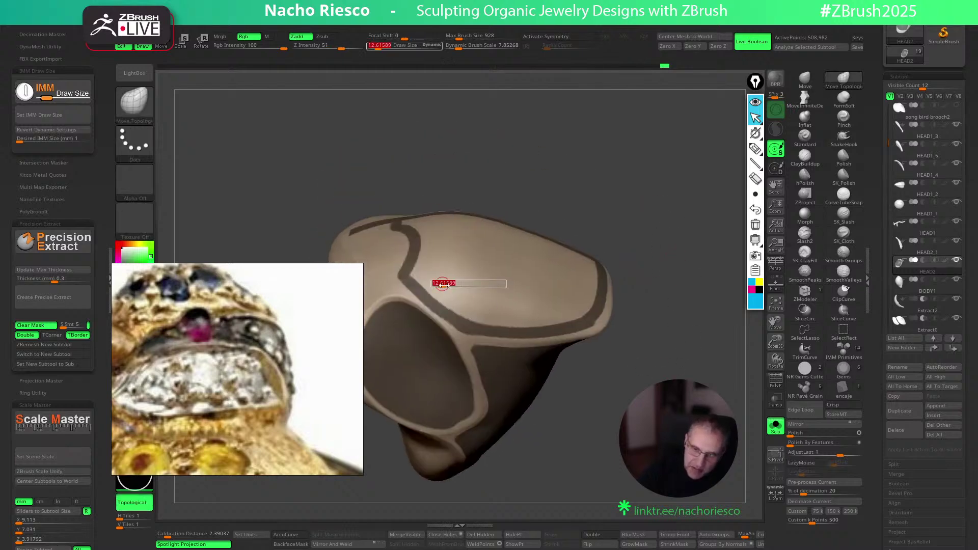
{"action": "mouse_move", "coordinate": [415, 264]}
{"action": "left_mouse_down", "text": "ctrl"}
{"action": "mouse_move", "coordinate": [486, 319]}
{"action": "mouse_move", "coordinate": [555, 316]}
{"action": "mouse_move", "coordinate": [594, 302]}
{"action": "mouse_move", "coordinate": [600, 246]}
{"action": "mouse_move", "coordinate": [537, 283]}
{"action": "mouse_move", "coordinate": [461, 287]}
{"action": "mouse_move", "coordinate": [577, 276]}
{"action": "left_mouse_up", "text": "ctrl"}
{"action": "mouse_move", "coordinate": [436, 207]}
{"action": "left_mouse_down", "text": "ctrl"}
{"action": "mouse_move", "coordinate": [600, 235]}
{"action": "mouse_move", "coordinate": [550, 299]}
{"action": "mouse_move", "coordinate": [436, 249]}
{"action": "mouse_move", "coordinate": [538, 275]}
{"action": "mouse_move", "coordinate": [466, 242]}
{"action": "mouse_move", "coordinate": [556, 254]}
{"action": "mouse_move", "coordinate": [587, 227]}
{"action": "left_mouse_up", "text": "ctrl"}
{"action": "left_click_drag", "start_coordinate": [633, 195], "coordinate": [658, 192]}
{"action": "mouse_move", "coordinate": [434, 200]}
{"action": "left_mouse_down", "text": "ctrl"}
{"action": "mouse_move", "coordinate": [470, 224]}
{"action": "mouse_move", "coordinate": [457, 263]}
{"action": "left_mouse_up", "text": "ctrl"}
{"action": "left_click_drag", "start_coordinate": [613, 160], "coordinate": [641, 168]}
{"action": "left_click_drag", "start_coordinate": [403, 220], "coordinate": [410, 152], "text": "ctrl+alt"}
{"action": "mouse_move", "coordinate": [631, 360]}
{"action": "left_mouse_down"}
{"action": "mouse_move", "coordinate": [651, 280]}
{"action": "mouse_move", "coordinate": [633, 280]}
{"action": "mouse_move", "coordinate": [651, 279]}
{"action": "mouse_move", "coordinate": [643, 351]}
{"action": "mouse_move", "coordinate": [560, 359]}
{"action": "left_mouse_up"}
{"action": "left_click", "coordinate": [775, 426]}
Clear the mask from a narrow strip along the crown's centre cut edge
{"action": "left_click_drag", "start_coordinate": [540, 275], "coordinate": [675, 341]}
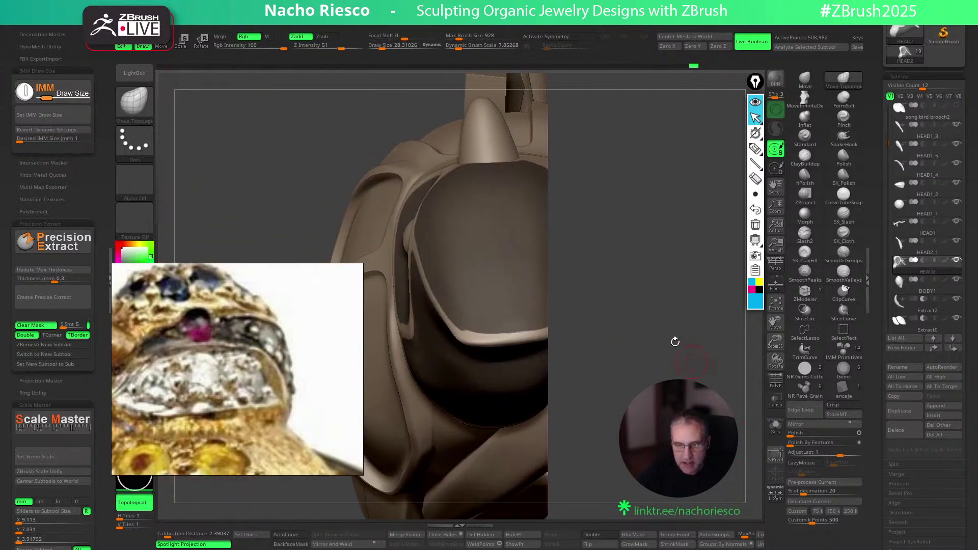
{"action": "left_click_drag", "start_coordinate": [613, 131], "coordinate": [539, 445], "text": "ctrl+shift"}
{"action": "mouse_move", "coordinate": [655, 293]}
{"action": "left_mouse_down"}
{"action": "mouse_move", "coordinate": [673, 317]}
{"action": "mouse_move", "coordinate": [656, 298]}
{"action": "left_mouse_up"}
{"action": "left_click", "coordinate": [673, 316], "text": "ctrl+shift"}
{"action": "mouse_move", "coordinate": [625, 163]}
{"action": "left_mouse_down", "text": "ctrl"}
{"action": "mouse_move", "coordinate": [578, 365]}
{"action": "mouse_move", "coordinate": [542, 470]}
{"action": "left_mouse_up", "text": "ctrl"}
Clean up the crown mask's border around the base of the beak with the mask brush at draw size about 7.2
{"action": "mouse_move", "coordinate": [663, 376]}
{"action": "left_mouse_down"}
{"action": "mouse_move", "coordinate": [659, 286]}
{"action": "mouse_move", "coordinate": [680, 266]}
{"action": "mouse_move", "coordinate": [733, 296]}
{"action": "left_mouse_up"}
{"action": "mouse_move", "coordinate": [441, 362]}
{"action": "left_mouse_down"}
{"action": "mouse_move", "coordinate": [421, 344]}
{"action": "mouse_move", "coordinate": [689, 231]}
{"action": "mouse_move", "coordinate": [643, 317]}
{"action": "mouse_move", "coordinate": [690, 290]}
{"action": "mouse_move", "coordinate": [579, 300]}
{"action": "mouse_move", "coordinate": [578, 272]}
{"action": "left_mouse_up"}
{"action": "key", "text": "s"}
{"action": "key", "text": "ctrl"}
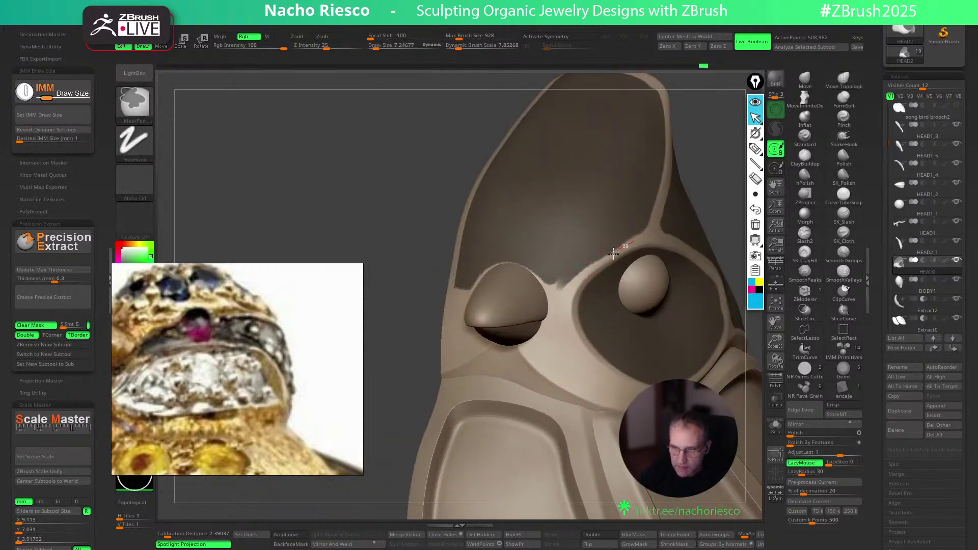
{"action": "left_click_drag", "start_coordinate": [560, 296], "coordinate": [560, 297], "text": "ctrl"}
{"action": "left_click_drag", "start_coordinate": [732, 185], "coordinate": [775, 188]}
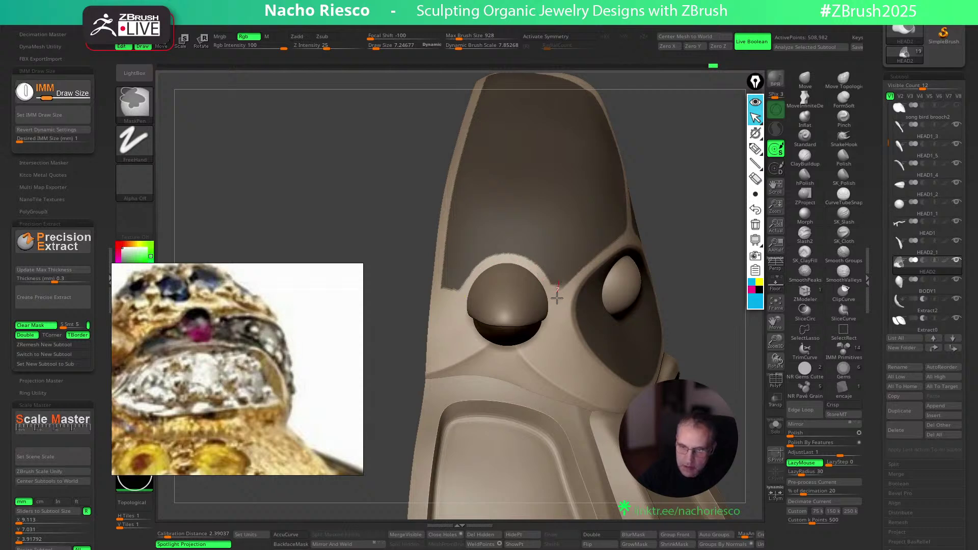
{"action": "mouse_move", "coordinate": [630, 258]}
{"action": "right_mouse_down"}
{"action": "mouse_move", "coordinate": [520, 366]}
{"action": "mouse_move", "coordinate": [495, 406]}
{"action": "mouse_move", "coordinate": [448, 291]}
{"action": "right_mouse_up"}
{"action": "right_click_drag", "start_coordinate": [712, 184], "coordinate": [578, 250], "text": "alt"}
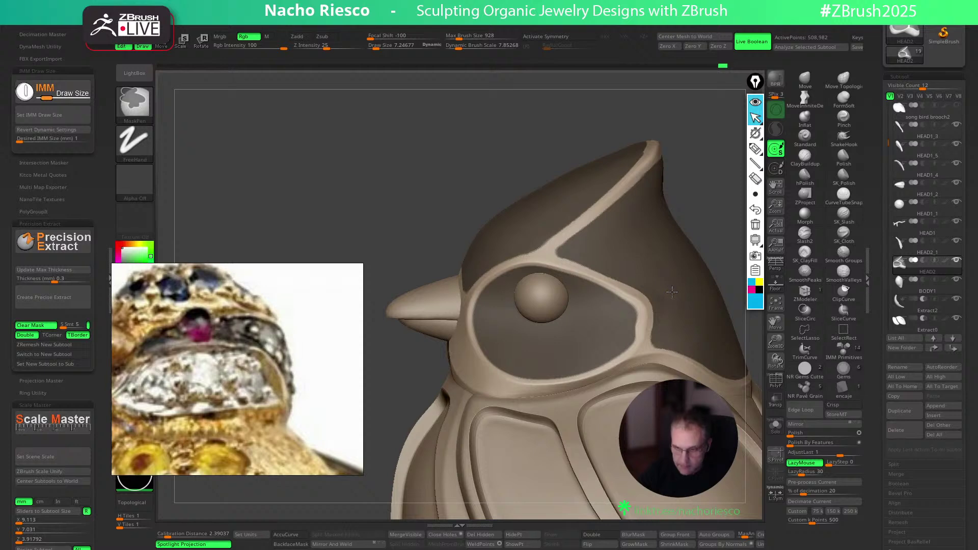
Undo the last three mask edits on the head
{"action": "key", "text": "ctrl+z"}
{"action": "key", "text": "ctrl+z"}
{"action": "key", "text": "ctrl+z"}
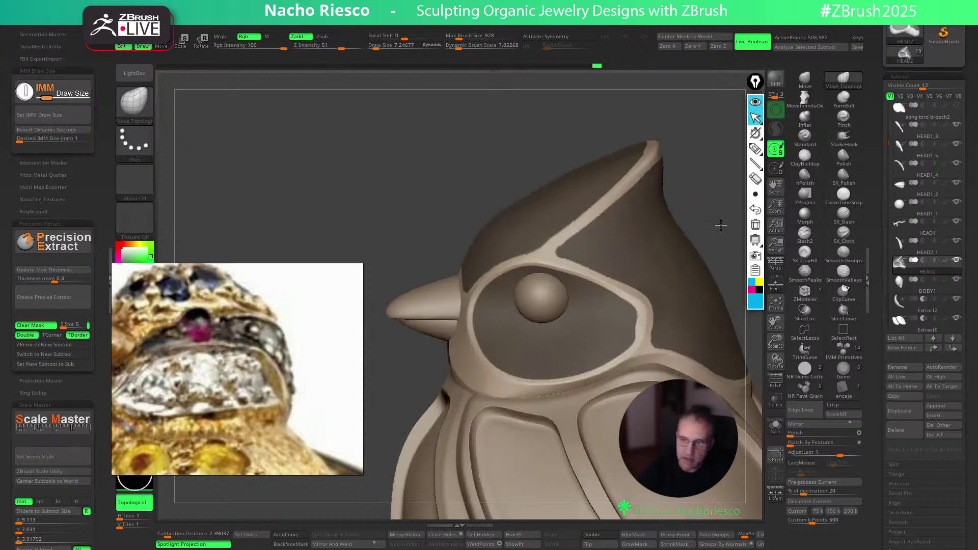
Refine the mask borders behind the eye panel and along the crest ridge up to its tip at draw size about 7.2
{"action": "left_click_drag", "start_coordinate": [695, 232], "coordinate": [549, 272]}
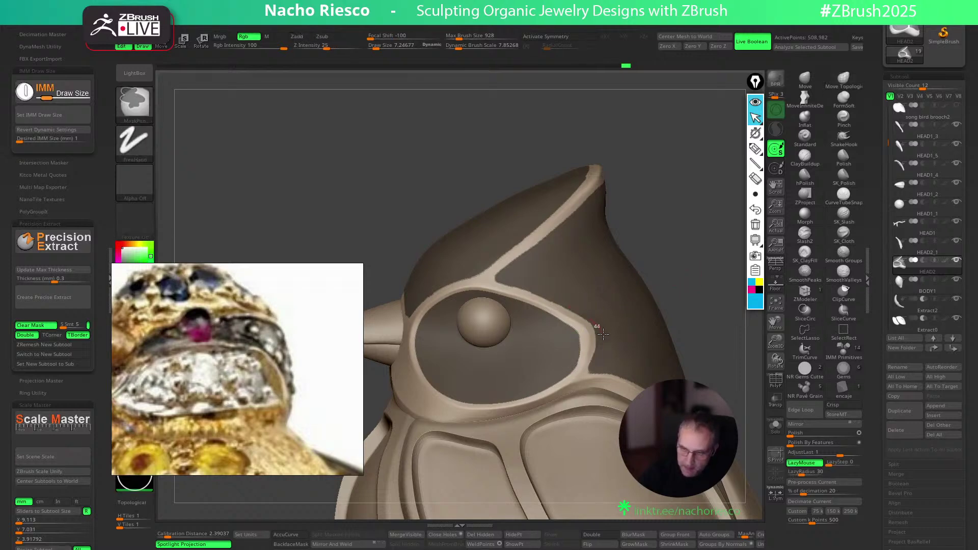
{"action": "key", "text": "ctrl"}
{"action": "left_click_drag", "start_coordinate": [716, 292], "coordinate": [572, 227]}
{"action": "key", "text": "ctrl"}
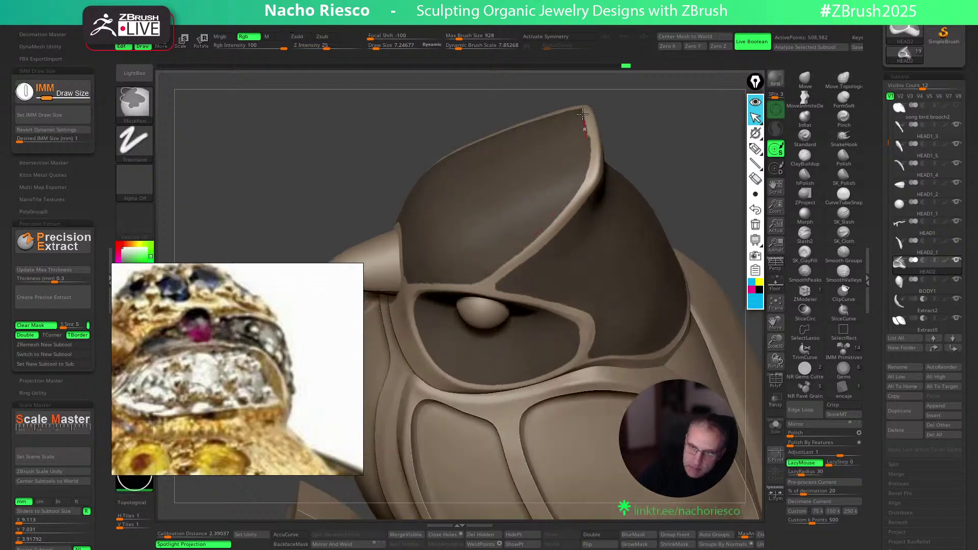
{"action": "left_click_drag", "start_coordinate": [584, 118], "coordinate": [593, 112], "text": "ctrl"}
{"action": "left_click_drag", "start_coordinate": [673, 144], "coordinate": [622, 148]}
{"action": "key", "text": "ctrl"}
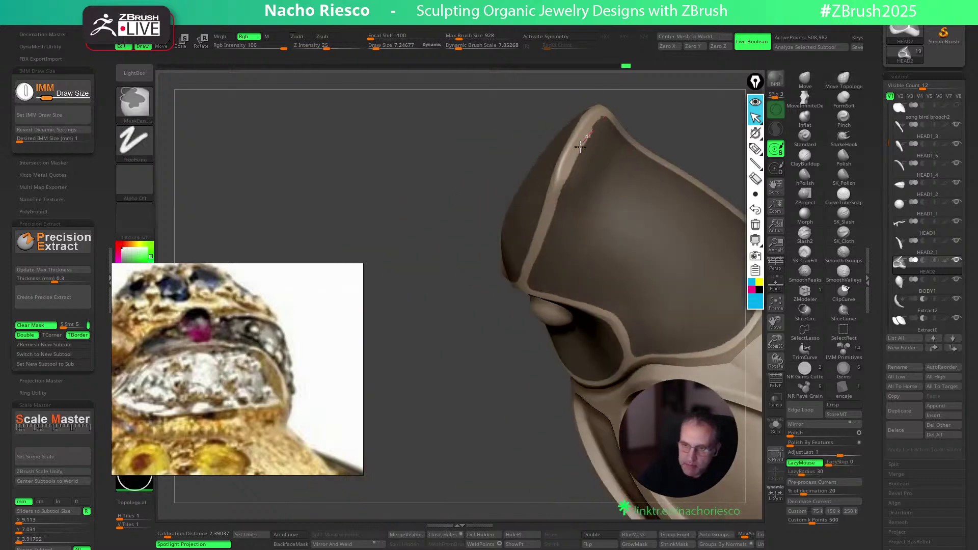
{"action": "left_click_drag", "start_coordinate": [630, 122], "coordinate": [725, 82]}
{"action": "key", "text": "ctrl"}
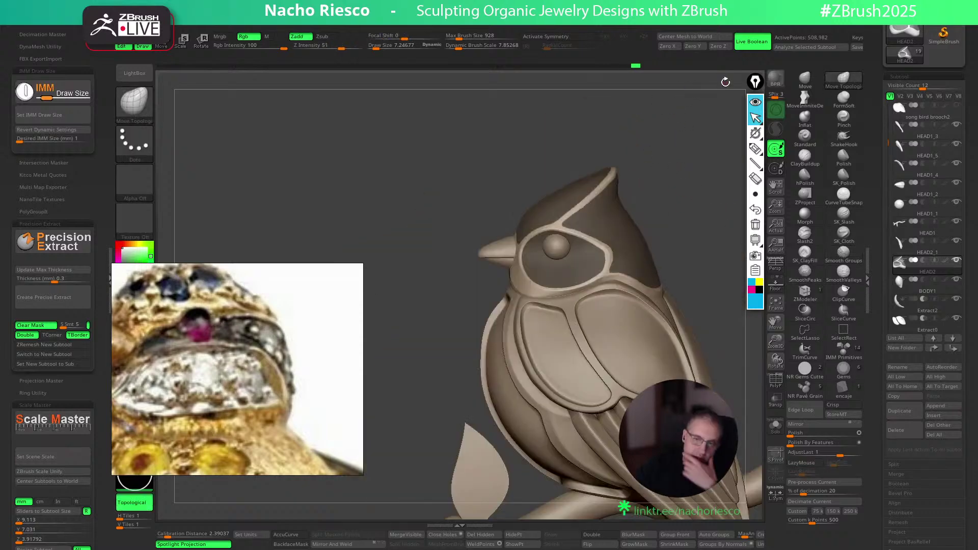
Create a precise extract of the masked head panels with 0.3 mm thickness and polish the extracted piece by features
{"action": "left_click", "coordinate": [44, 300]}
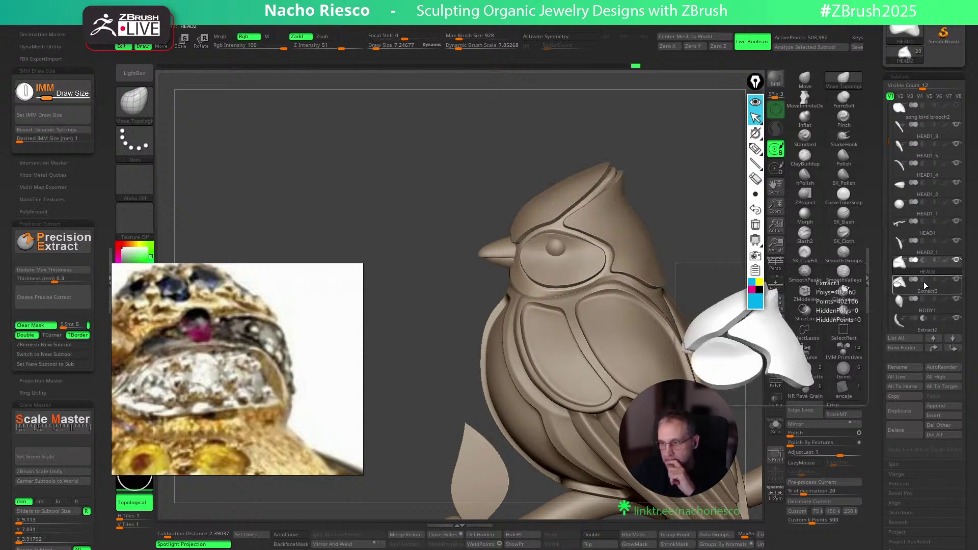
{"action": "left_click_drag", "start_coordinate": [702, 222], "coordinate": [709, 225]}
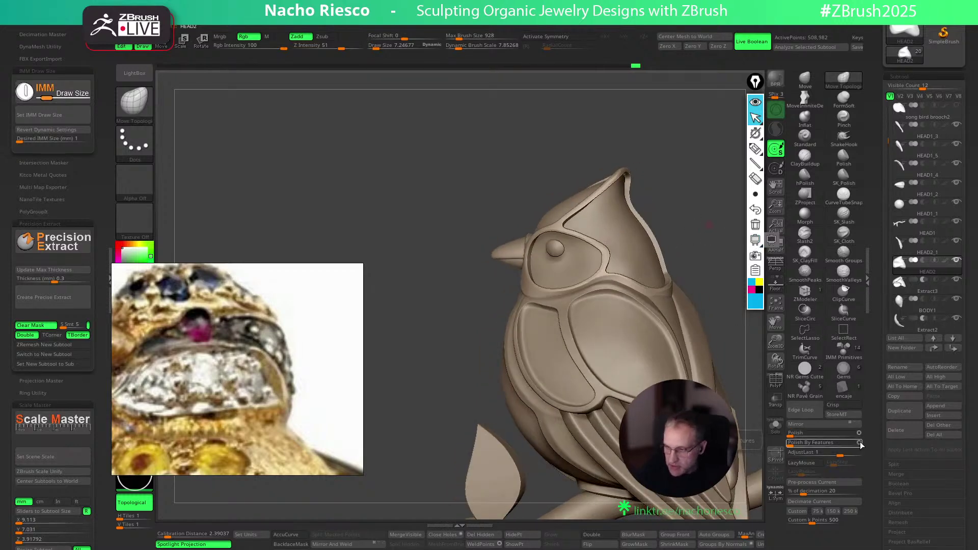
{"action": "left_click", "coordinate": [917, 284]}
{"action": "left_click_drag", "start_coordinate": [792, 446], "coordinate": [803, 447]}
{"action": "left_click_drag", "start_coordinate": [703, 283], "coordinate": [712, 225]}
{"action": "left_click_drag", "start_coordinate": [738, 382], "coordinate": [735, 350]}
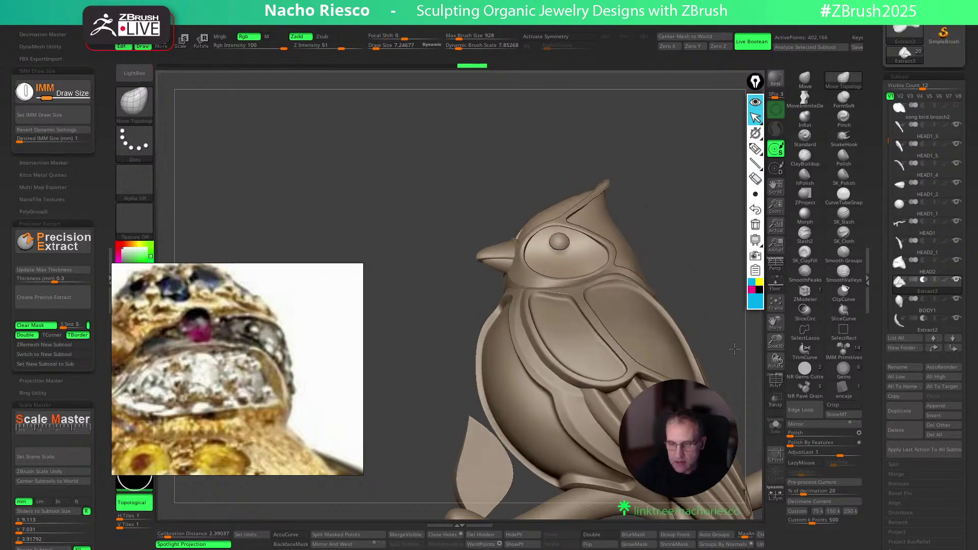
Move the eyeball subtool HEAD1_1 down the subtool order until it sits below Extract3
{"action": "mouse_move", "coordinate": [912, 283]}
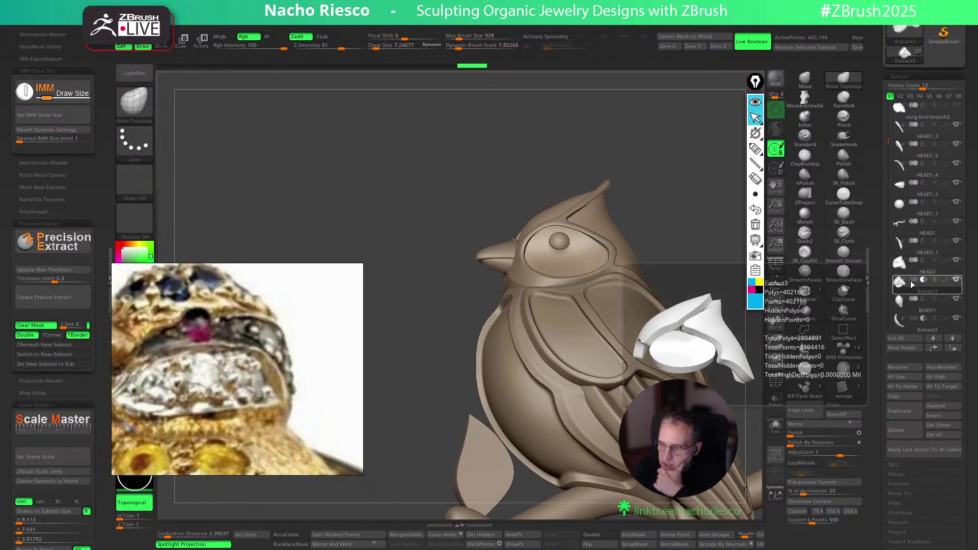
{"action": "left_click", "coordinate": [916, 204]}
{"action": "left_click", "coordinate": [957, 351]}
{"action": "left_click", "coordinate": [957, 351]}
{"action": "left_click", "coordinate": [956, 351]}
{"action": "left_click", "coordinate": [956, 351]}
{"action": "left_click_drag", "start_coordinate": [709, 237], "coordinate": [755, 268]}
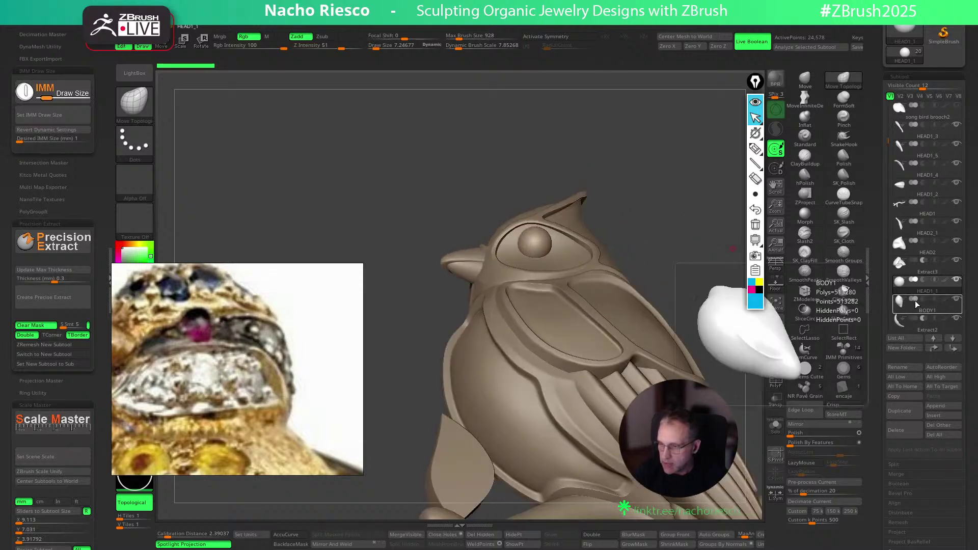
Isolate Extract3, check its polygroups and apply Polish By Features to it
{"action": "left_click", "coordinate": [911, 275]}
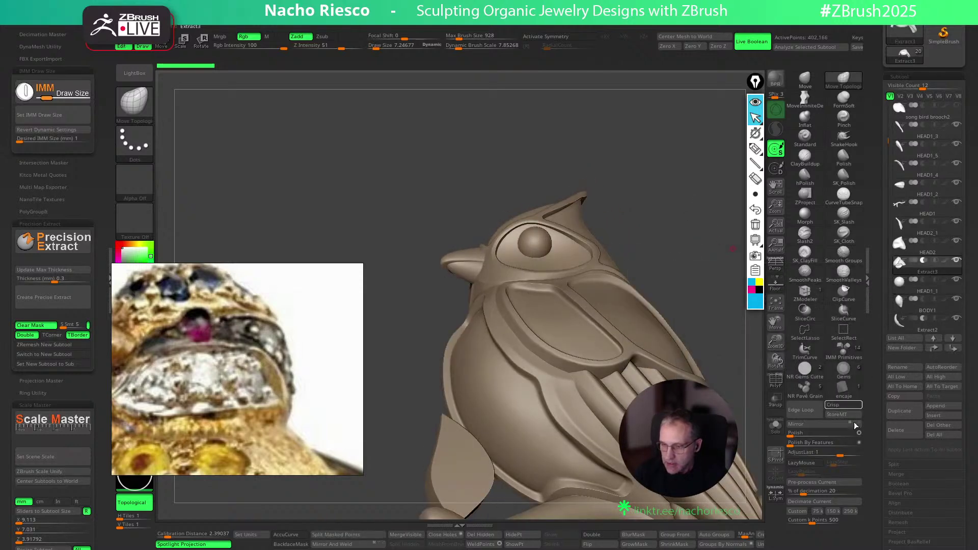
{"action": "key", "text": "shift+f"}
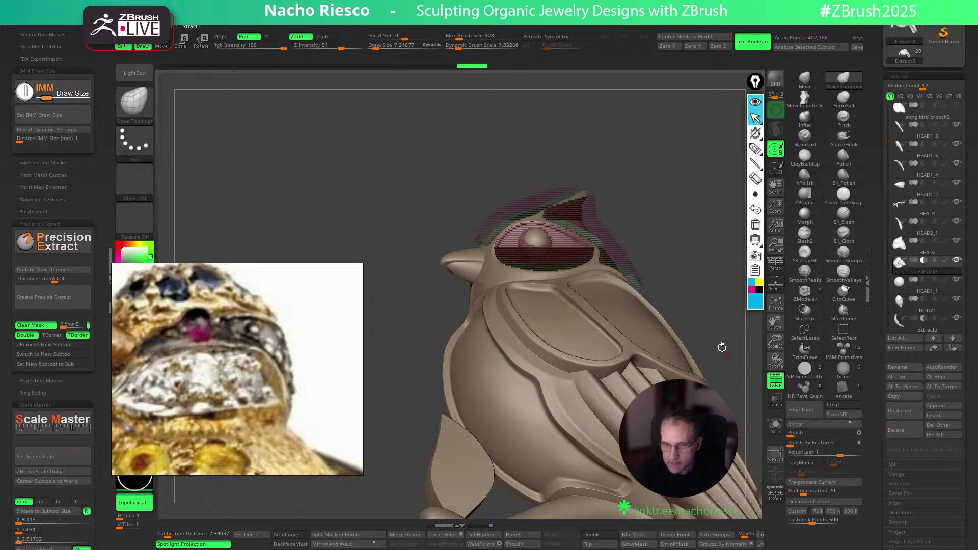
{"action": "left_click", "coordinate": [774, 424]}
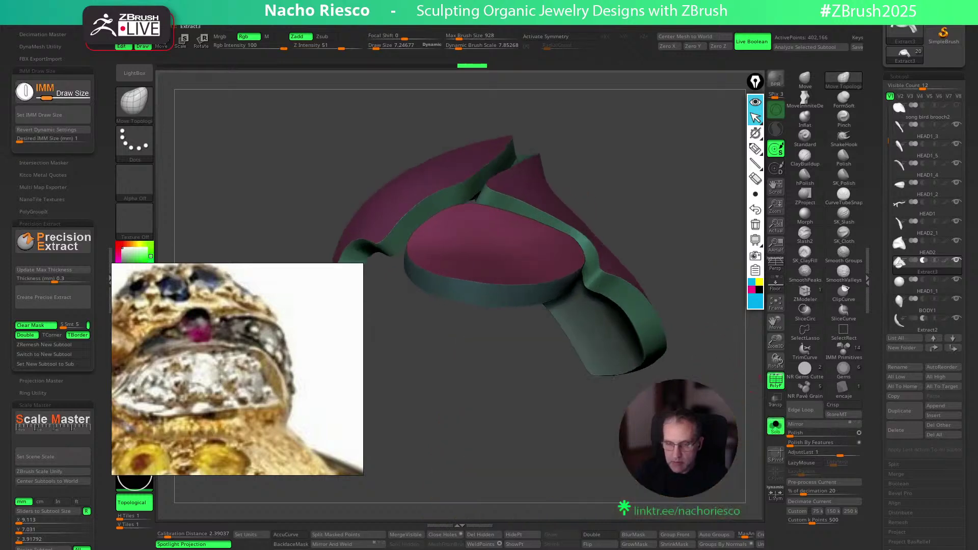
{"action": "left_click", "coordinate": [804, 443]}
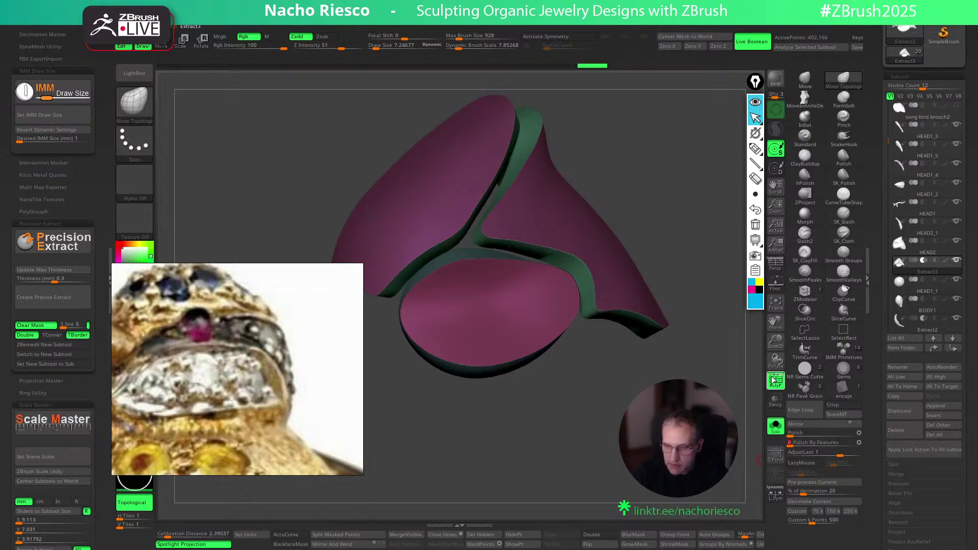
{"action": "left_click", "coordinate": [775, 380]}
ZRemesh the extracted panels with Half and KeepGroups, polish them and show the whole bird again
{"action": "left_click_drag", "start_coordinate": [874, 482], "coordinate": [874, 13]}
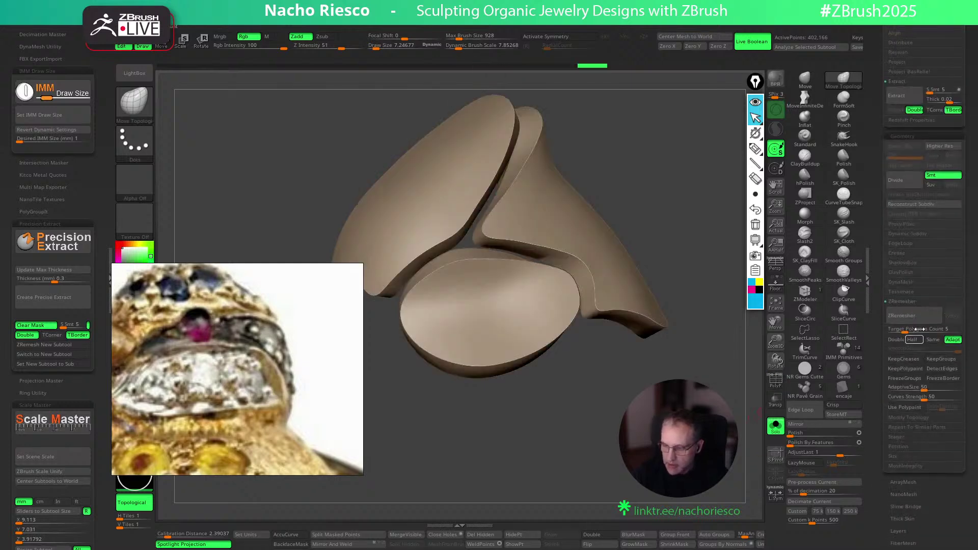
{"action": "left_click", "coordinate": [941, 359]}
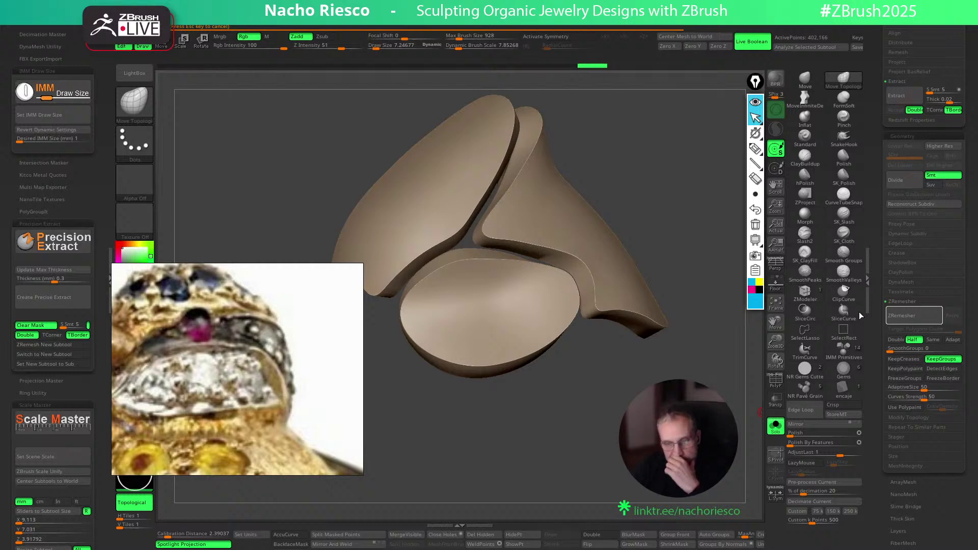
{"action": "left_click_drag", "start_coordinate": [790, 432], "coordinate": [797, 435]}
{"action": "left_click", "coordinate": [775, 426]}
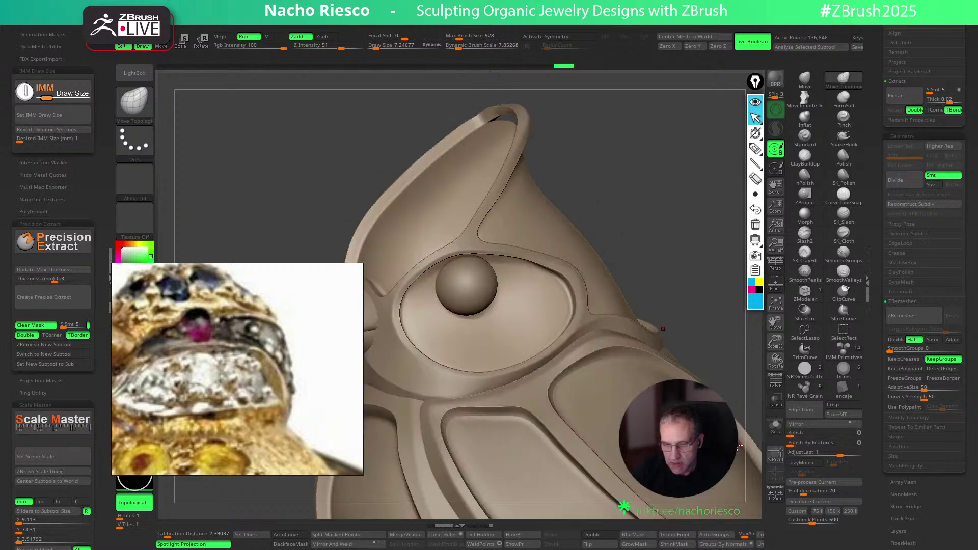
{"action": "mouse_move", "coordinate": [712, 325]}
{"action": "left_mouse_down"}
{"action": "mouse_move", "coordinate": [723, 288]}
{"action": "mouse_move", "coordinate": [700, 275]}
{"action": "mouse_move", "coordinate": [702, 289]}
{"action": "mouse_move", "coordinate": [716, 275]}
{"action": "mouse_move", "coordinate": [724, 292]}
{"action": "left_mouse_up"}
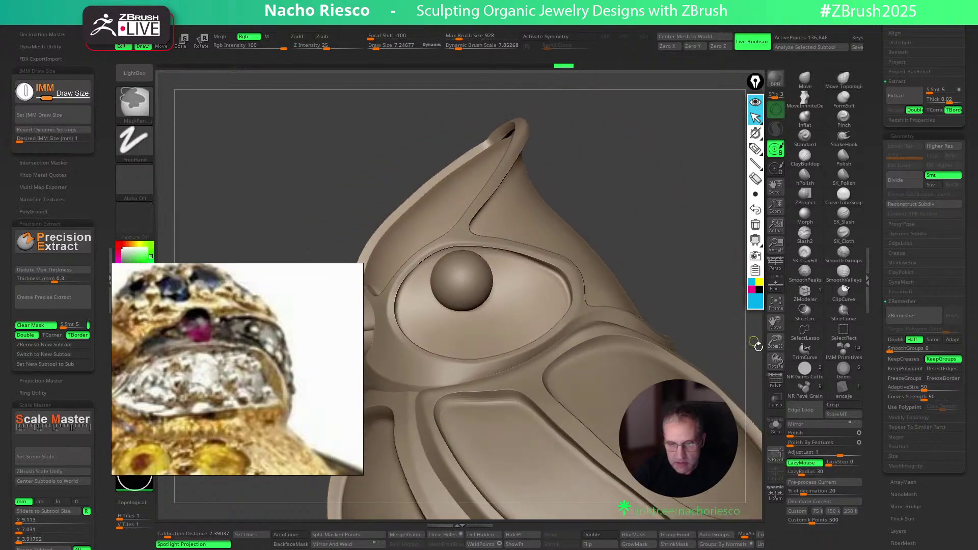
Undo the remeshing and polishing of Extract3 and display its polygroups in isolation
{"action": "left_click", "coordinate": [783, 432]}
{"action": "key", "text": "ctrl"}
{"action": "key", "text": "ctrl+z"}
{"action": "key", "text": "ctrl+z"}
{"action": "left_click_drag", "start_coordinate": [724, 413], "coordinate": [743, 425]}
{"action": "left_click", "coordinate": [774, 381]}
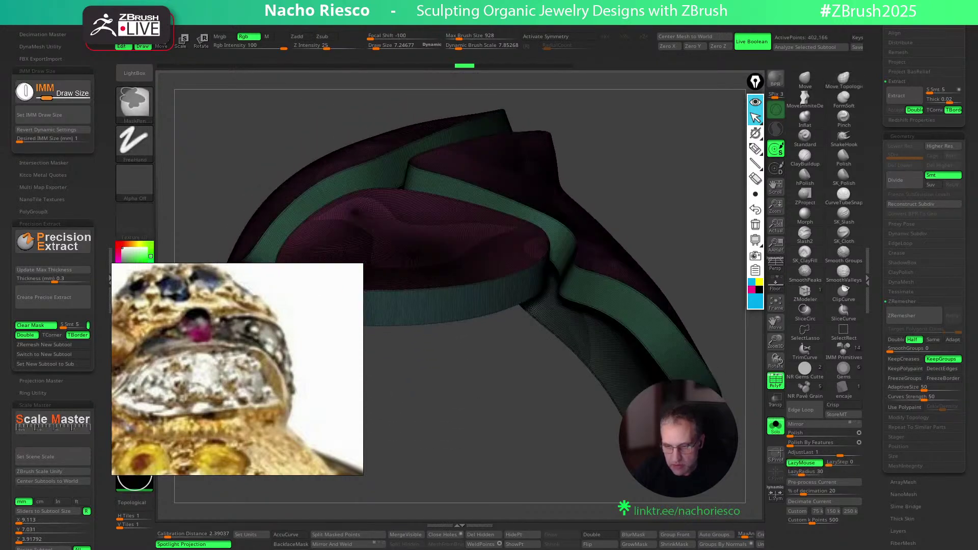
{"action": "key", "text": "ctrl+z"}
Soften the extracted panels with Polish and Polish By Features, then show them together with the whole bird
{"action": "left_click", "coordinate": [794, 434]}
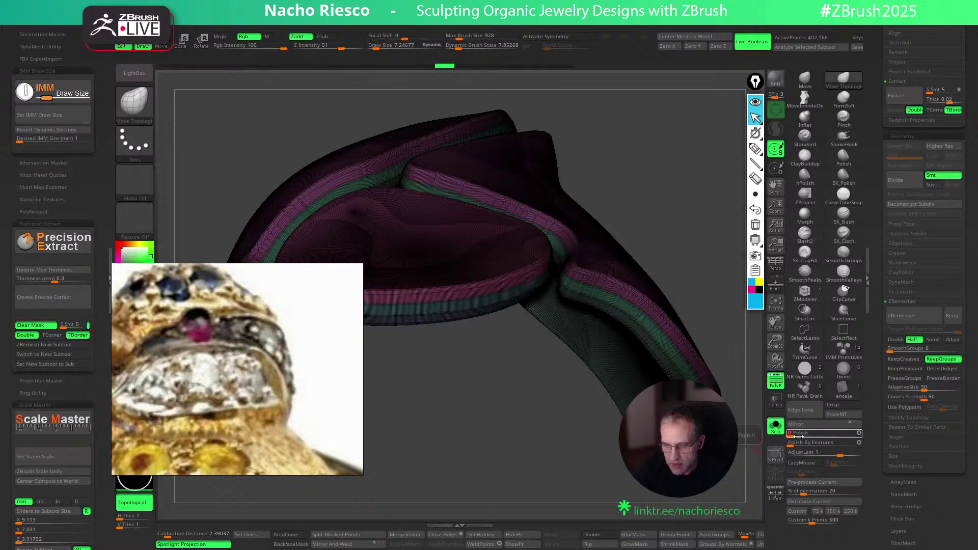
{"action": "left_click", "coordinate": [804, 444]}
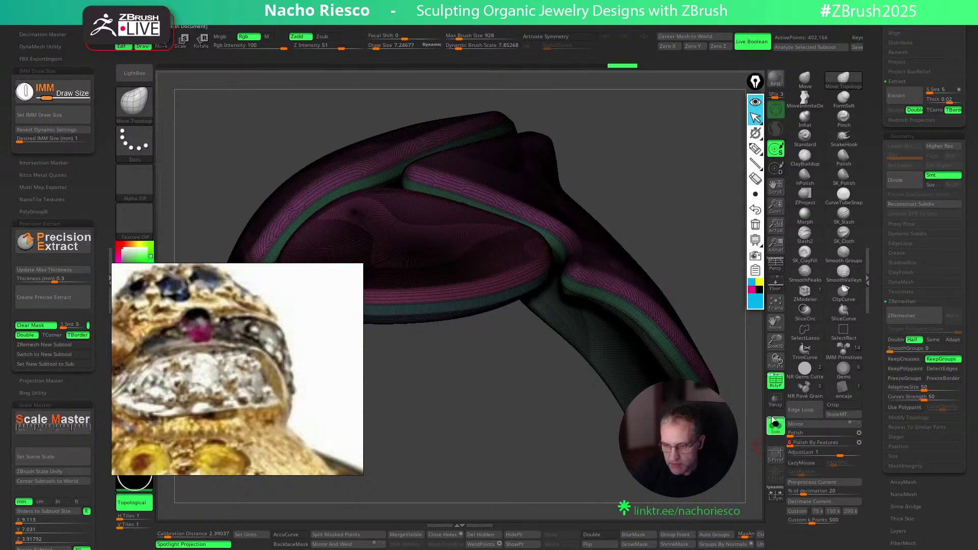
{"action": "key", "text": "shift+f"}
{"action": "left_click", "coordinate": [776, 427]}
{"action": "left_click_drag", "start_coordinate": [719, 279], "coordinate": [713, 361]}
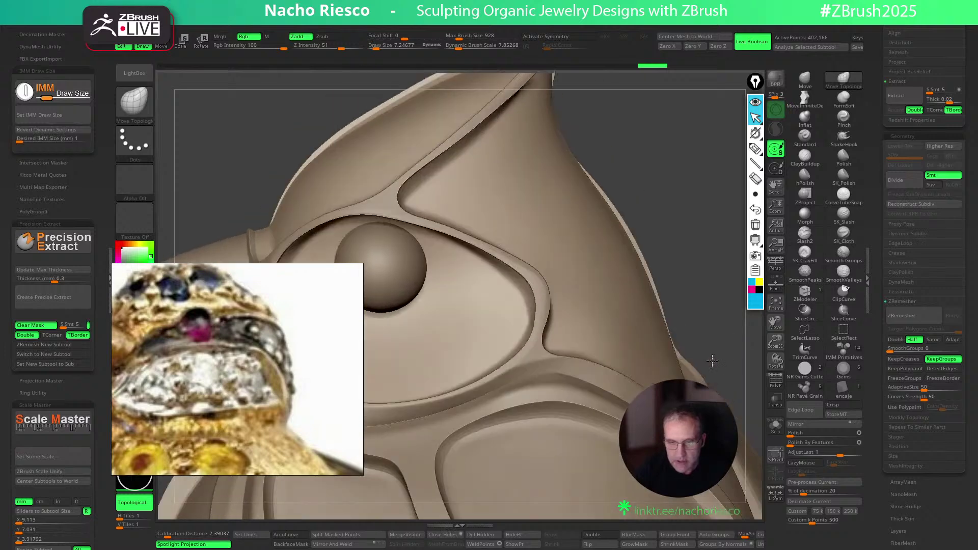
{"action": "left_click_drag", "start_coordinate": [712, 307], "coordinate": [742, 273]}
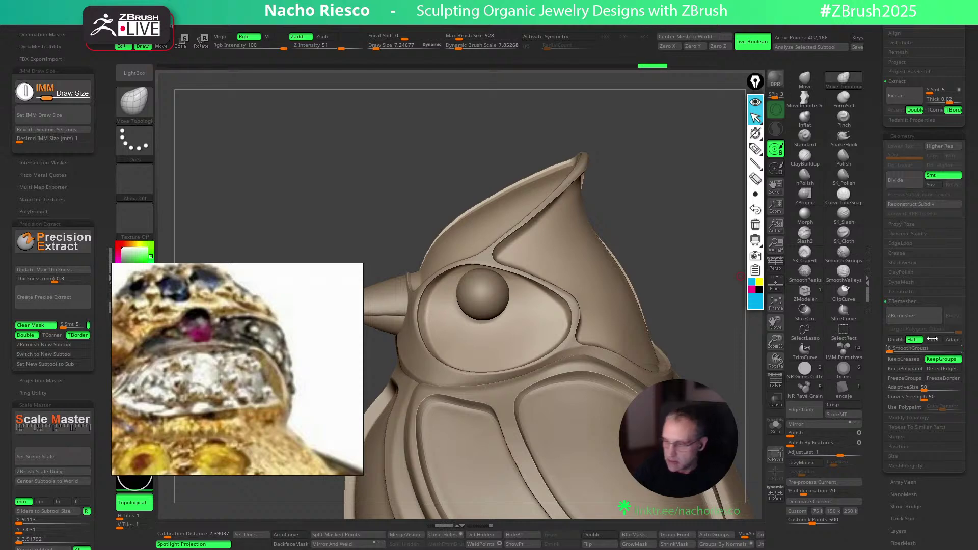
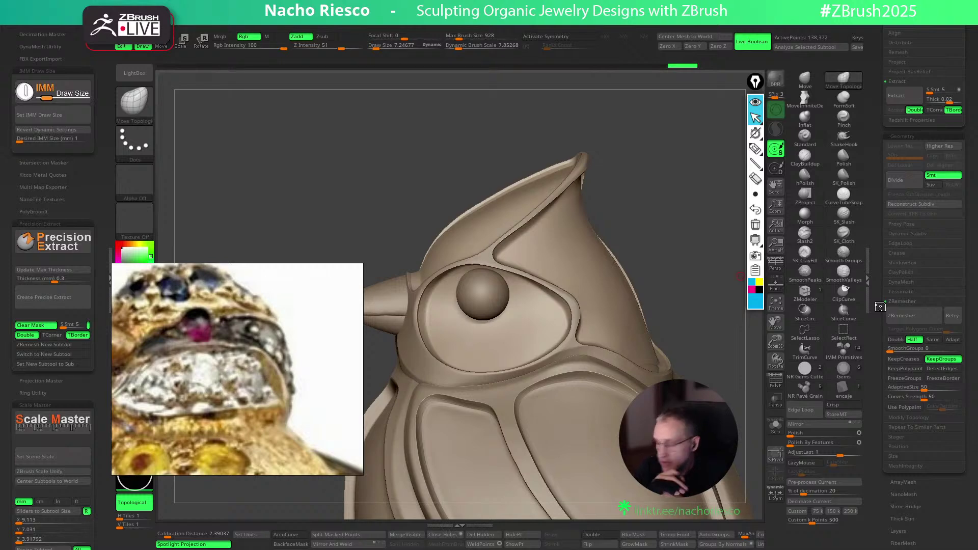
Examine the remeshed panels on their own with the polyframe shown, comparing them with the full bird
{"action": "left_click_drag", "start_coordinate": [692, 251], "coordinate": [699, 275]}
{"action": "left_click", "coordinate": [775, 426]}
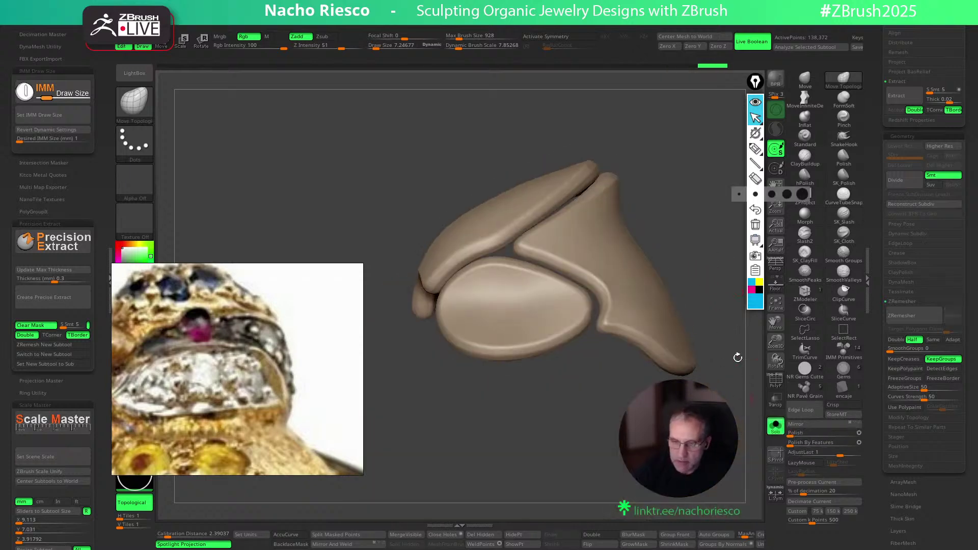
{"action": "left_click", "coordinate": [775, 426]}
{"action": "left_click", "coordinate": [775, 426]}
{"action": "left_click", "coordinate": [776, 382]}
{"action": "mouse_move", "coordinate": [733, 392]}
{"action": "left_mouse_down"}
{"action": "mouse_move", "coordinate": [713, 353]}
{"action": "mouse_move", "coordinate": [753, 407]}
{"action": "left_mouse_up"}
Examine the extracted panels' polygroups in isolation with the polyframe shown, then show the whole bird without the polyframe
{"action": "left_click", "coordinate": [781, 377]}
{"action": "left_click_drag", "start_coordinate": [758, 368], "coordinate": [740, 407], "text": "alt"}
{"action": "left_click", "coordinate": [772, 377]}
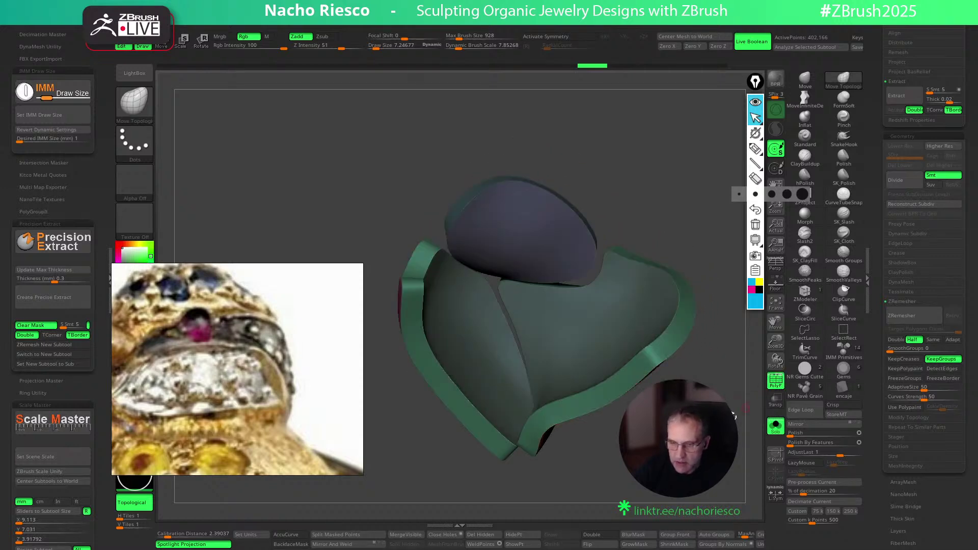
{"action": "left_click", "coordinate": [605, 314], "text": "ctrl+shift"}
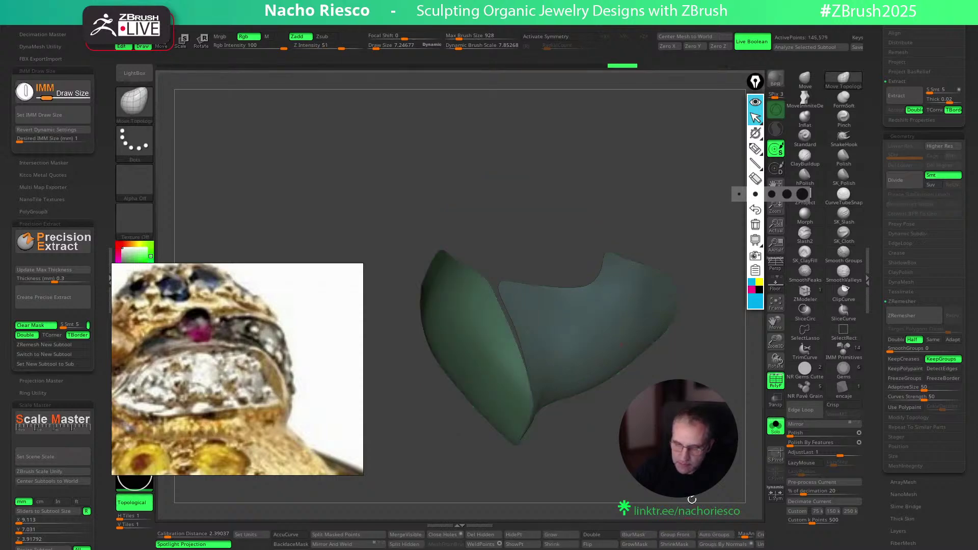
{"action": "left_click", "coordinate": [611, 168], "text": "ctrl+shift"}
{"action": "left_click", "coordinate": [586, 214], "text": "ctrl+shift"}
{"action": "left_click_drag", "start_coordinate": [601, 205], "coordinate": [672, 281]}
{"action": "left_click", "coordinate": [695, 372], "text": "ctrl"}
{"action": "left_click", "coordinate": [699, 372], "text": "ctrl+shift"}
{"action": "left_click_drag", "start_coordinate": [703, 372], "coordinate": [712, 527]}
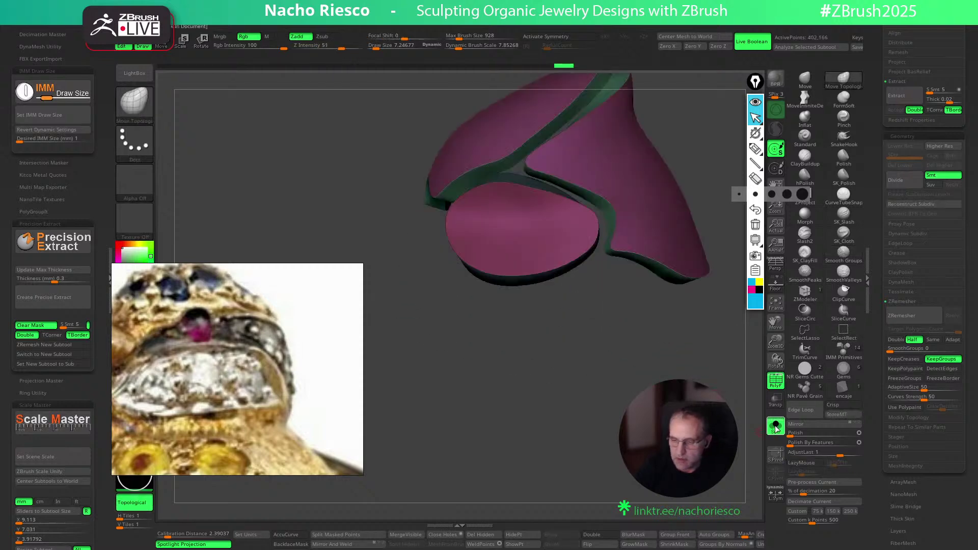
{"action": "left_click", "coordinate": [775, 425]}
{"action": "left_click", "coordinate": [776, 383]}
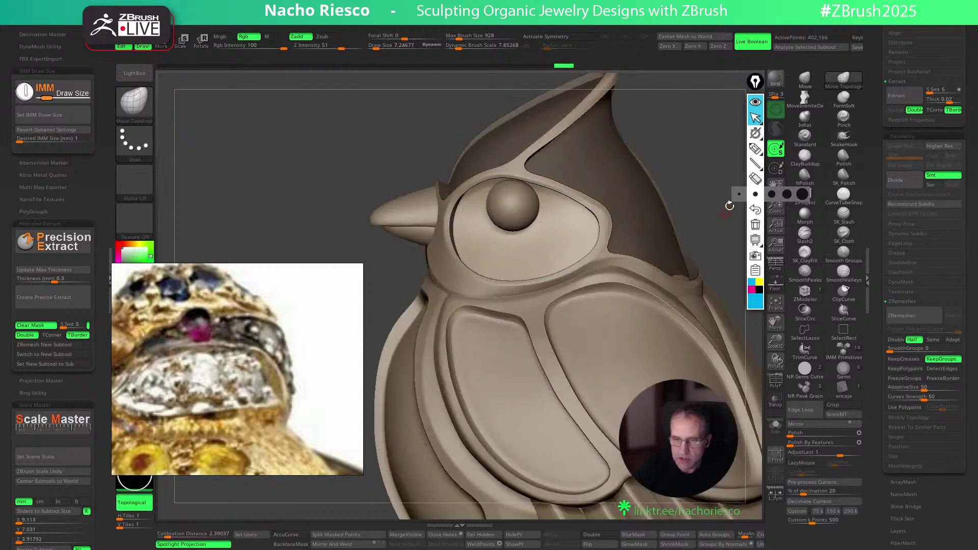
Enlarge the brush to about 130 and mask the back face of the eye panel on the isolated extract
{"action": "key", "text": "s"}
{"action": "mouse_move", "coordinate": [504, 196]}
{"action": "left_mouse_down"}
{"action": "mouse_move", "coordinate": [530, 197]}
{"action": "mouse_move", "coordinate": [498, 197]}
{"action": "mouse_move", "coordinate": [510, 196]}
{"action": "left_mouse_up"}
{"action": "key", "text": "ctrl+z"}
{"action": "key", "text": "ctrl+z"}
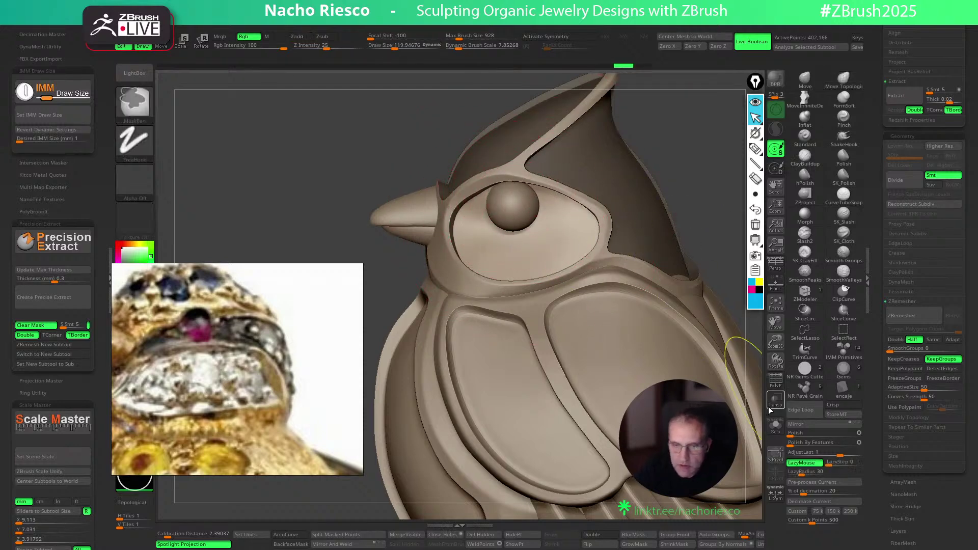
{"action": "left_click", "coordinate": [780, 426]}
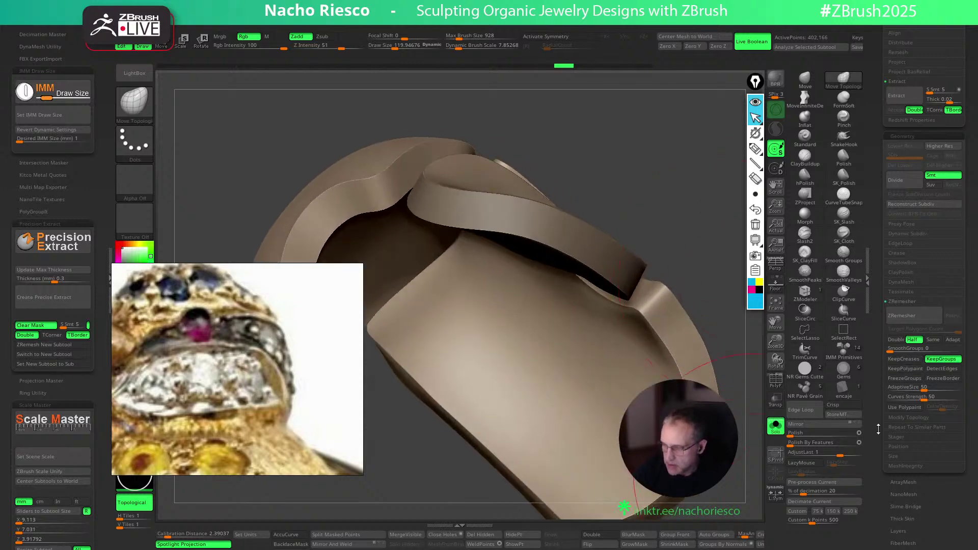
{"action": "left_click_drag", "start_coordinate": [879, 435], "coordinate": [879, 133]}
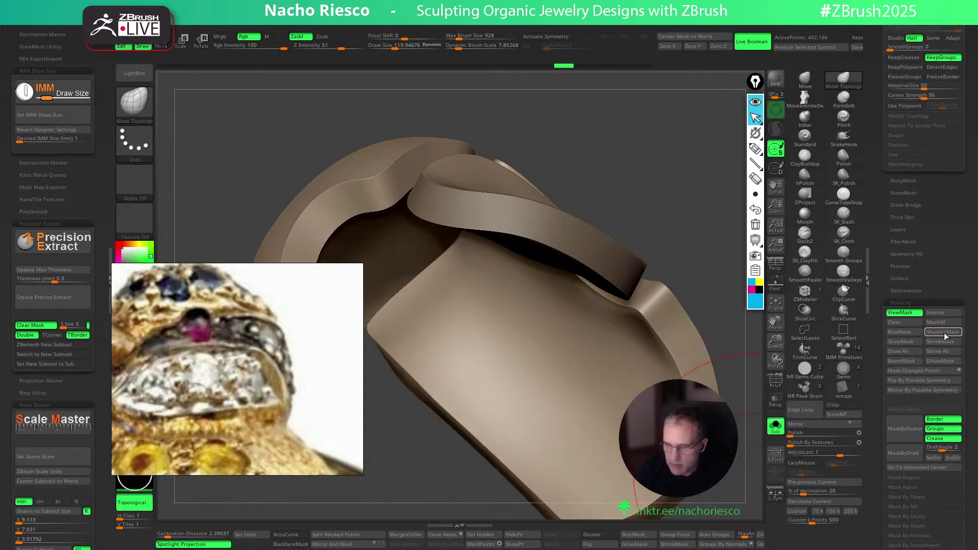
{"action": "key", "text": "ctrl+shift+z"}
{"action": "key", "text": "ctrl+shift+z"}
{"action": "mouse_move", "coordinate": [696, 255]}
{"action": "left_mouse_down"}
{"action": "mouse_move", "coordinate": [692, 214]}
{"action": "mouse_move", "coordinate": [495, 305]}
{"action": "left_mouse_up"}
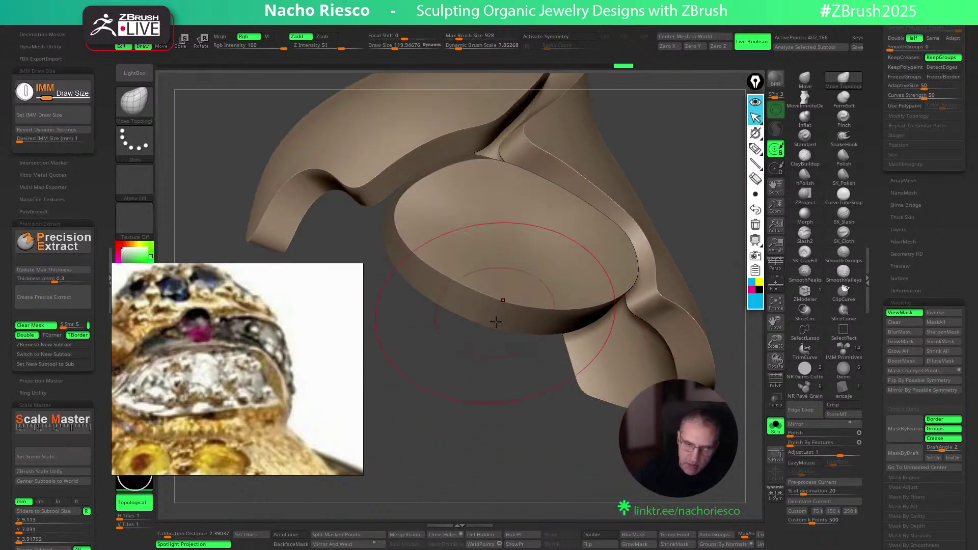
{"action": "left_click_drag", "start_coordinate": [511, 465], "coordinate": [560, 505]}
{"action": "left_click", "coordinate": [643, 546]}
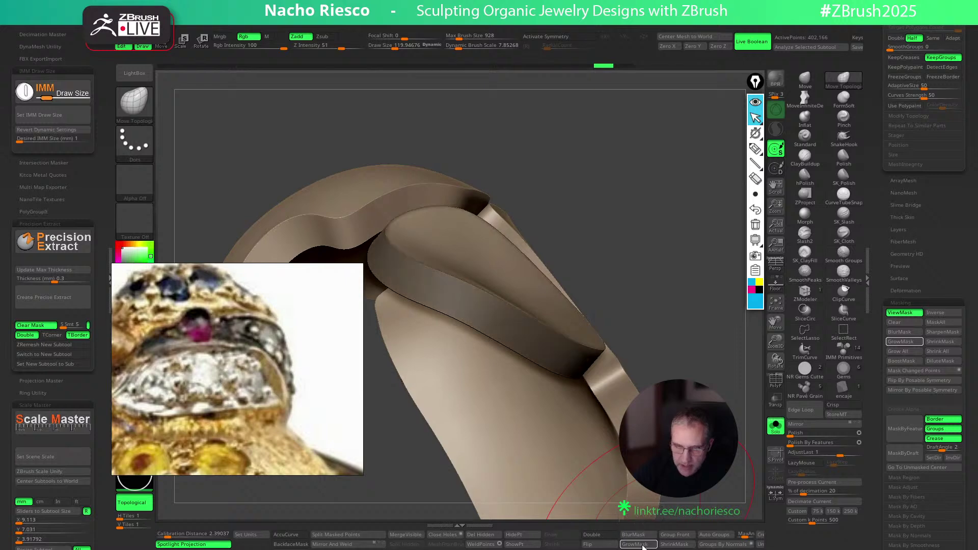
{"action": "left_click_drag", "start_coordinate": [677, 474], "coordinate": [708, 459]}
{"action": "left_click", "coordinate": [776, 428]}
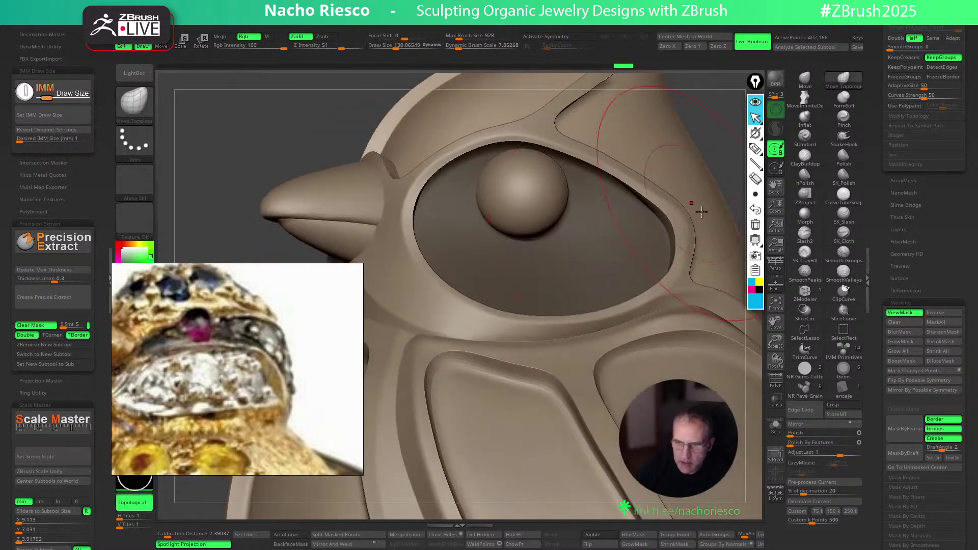
Invert the mask, try adjusting the eye recess floor, and undo the last changes
{"action": "left_click", "coordinate": [773, 427]}
{"action": "left_click_drag", "start_coordinate": [713, 443], "coordinate": [478, 509]}
{"action": "left_click", "coordinate": [775, 426]}
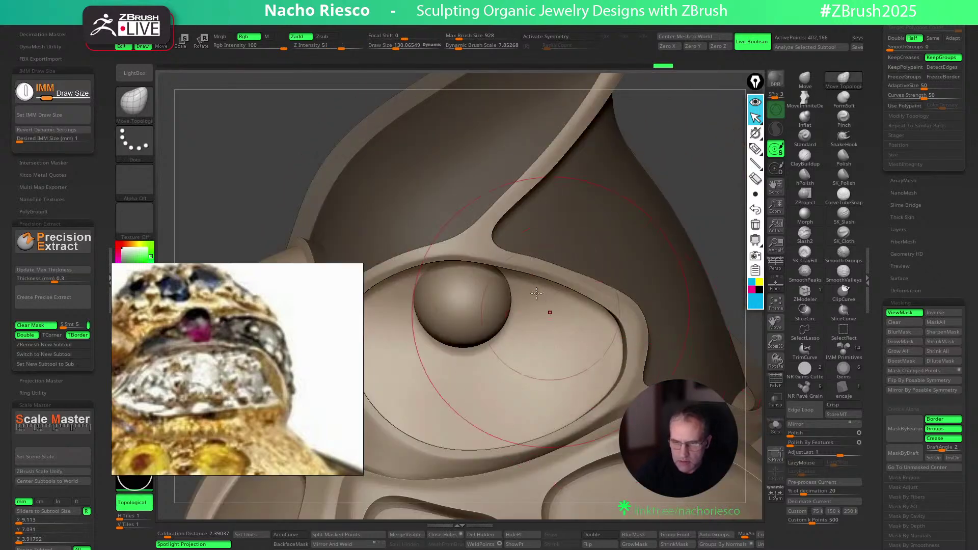
{"action": "left_click_drag", "start_coordinate": [693, 188], "coordinate": [535, 285]}
{"action": "left_click_drag", "start_coordinate": [689, 225], "coordinate": [756, 386]}
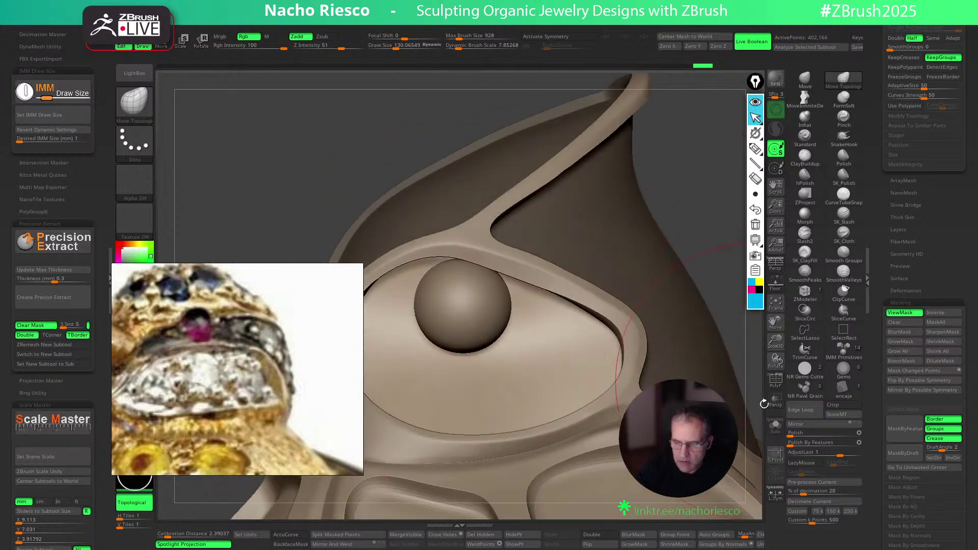
{"action": "left_click", "coordinate": [775, 425]}
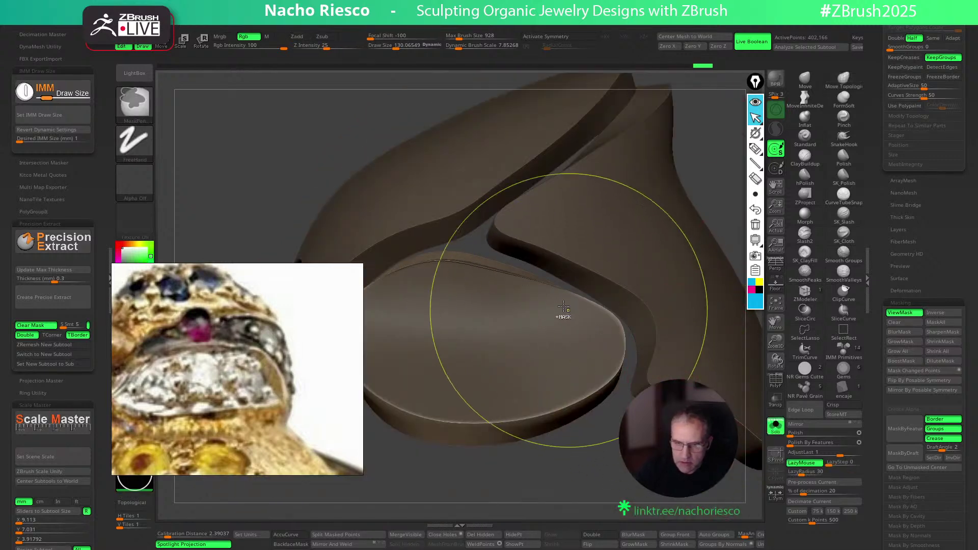
{"action": "mouse_move", "coordinate": [565, 429]}
{"action": "left_mouse_down"}
{"action": "mouse_move", "coordinate": [566, 508]}
{"action": "mouse_move", "coordinate": [605, 457]}
{"action": "left_mouse_up"}
{"action": "key", "text": "ctrl+z"}
{"action": "key", "text": "ctrl+z"}
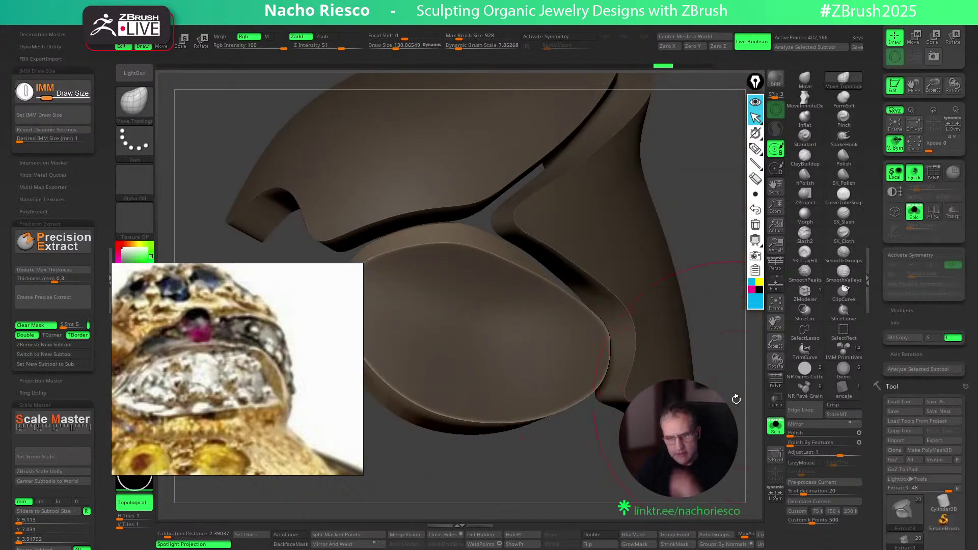
Clear the mask on the isolated extract and mask everything except the back face of the eye panel
{"action": "left_click", "coordinate": [775, 427]}
{"action": "left_click_drag", "start_coordinate": [737, 417], "coordinate": [713, 395]}
{"action": "left_click", "coordinate": [777, 427]}
{"action": "mouse_move", "coordinate": [600, 457]}
{"action": "left_mouse_down"}
{"action": "mouse_move", "coordinate": [615, 435]}
{"action": "mouse_move", "coordinate": [716, 385]}
{"action": "mouse_move", "coordinate": [703, 357]}
{"action": "mouse_move", "coordinate": [622, 320]}
{"action": "left_mouse_up"}
{"action": "mouse_move", "coordinate": [554, 242]}
{"action": "left_mouse_down"}
{"action": "mouse_move", "coordinate": [586, 255]}
{"action": "mouse_move", "coordinate": [663, 332]}
{"action": "mouse_move", "coordinate": [745, 390]}
{"action": "mouse_move", "coordinate": [753, 342]}
{"action": "left_mouse_up"}
{"action": "mouse_move", "coordinate": [607, 456]}
{"action": "left_mouse_down"}
{"action": "mouse_move", "coordinate": [585, 472]}
{"action": "mouse_move", "coordinate": [481, 483]}
{"action": "mouse_move", "coordinate": [502, 454]}
{"action": "left_mouse_up"}
{"action": "left_click_drag", "start_coordinate": [612, 433], "coordinate": [584, 413], "text": "ctrl"}
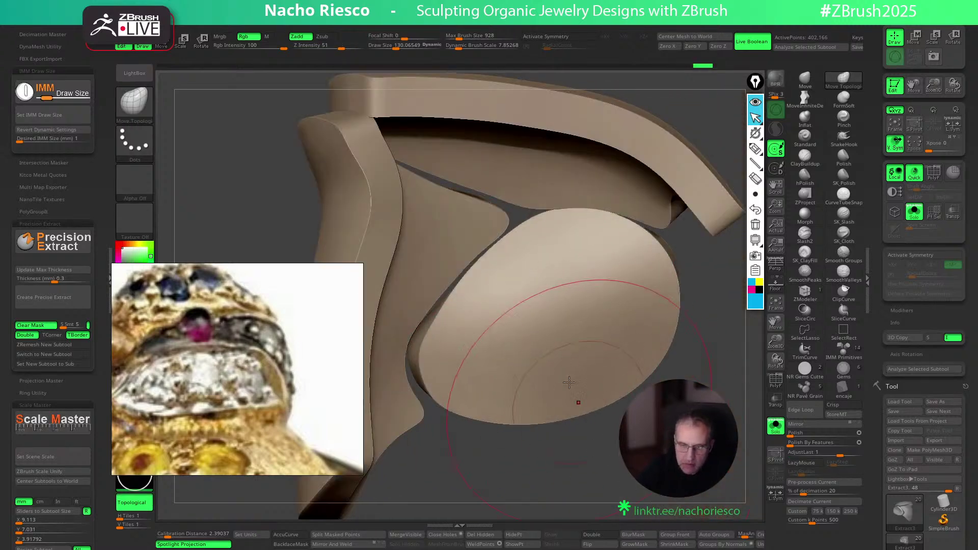
{"action": "left_click", "coordinate": [582, 406], "text": "ctrl+shift"}
{"action": "left_click", "coordinate": [615, 431], "text": "ctrl+shift"}
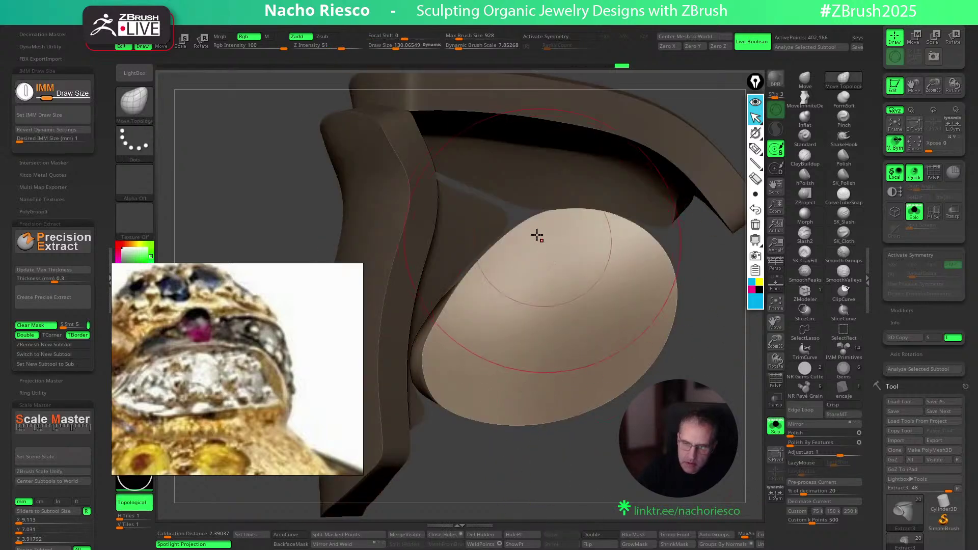
Try adjusting the unmasked eye panel face, then step back through the undo history to its masked state
{"action": "left_click_drag", "start_coordinate": [531, 225], "coordinate": [545, 263]}
{"action": "left_click_drag", "start_coordinate": [600, 359], "coordinate": [578, 278]}
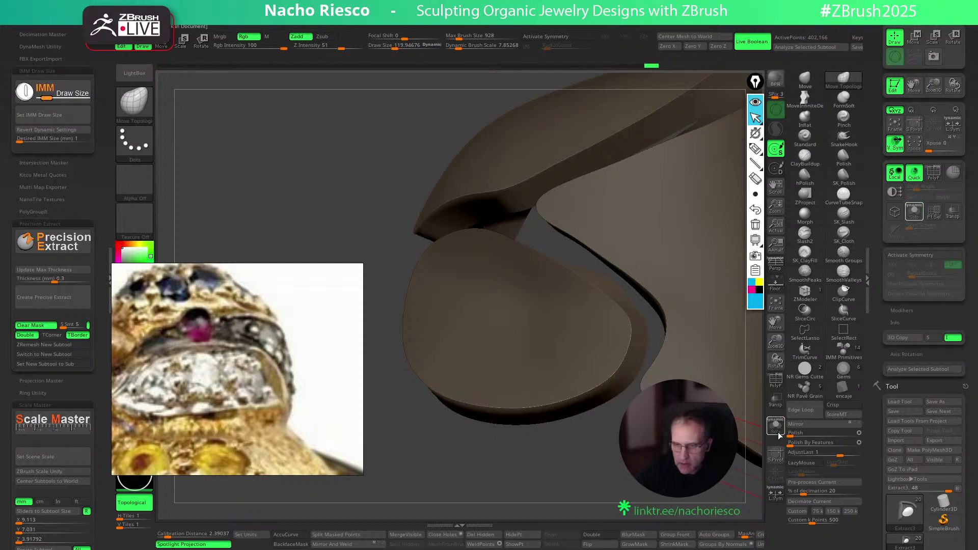
{"action": "left_click", "coordinate": [778, 433]}
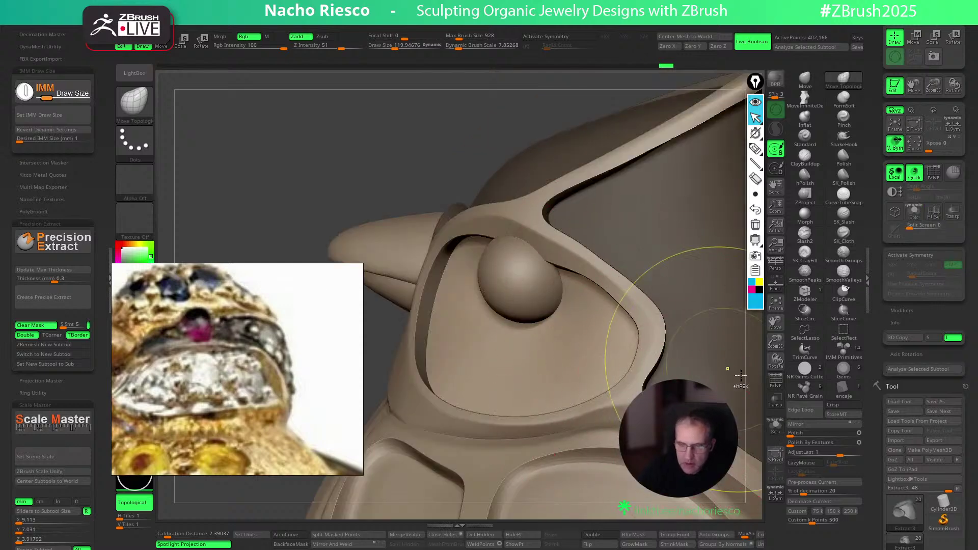
{"action": "key", "text": "ctrl+z"}
{"action": "key", "text": "ctrl+z"}
{"action": "key", "text": "ctrl+z"}
{"action": "key", "text": "ctrl+z"}
{"action": "right_click_drag", "start_coordinate": [726, 364], "coordinate": [772, 399]}
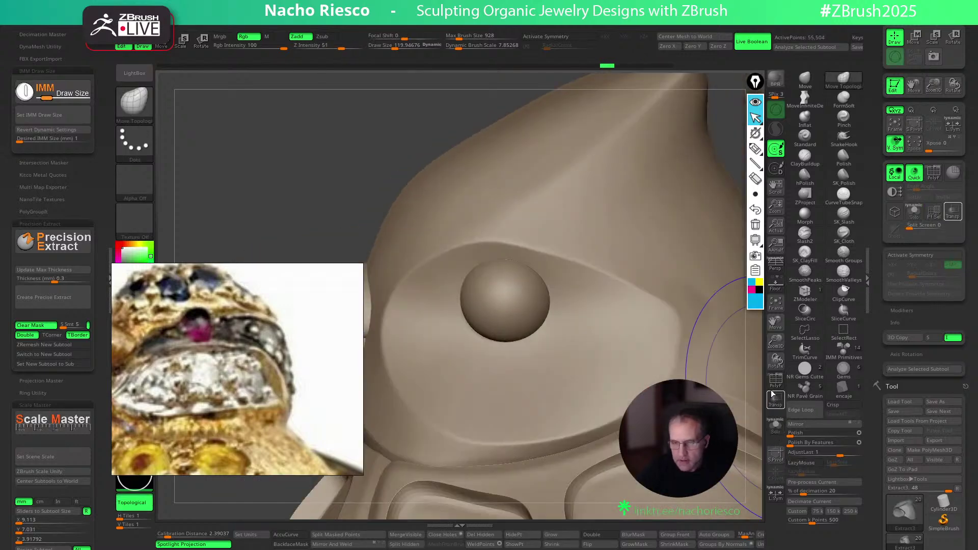
{"action": "mouse_move", "coordinate": [616, 66]}
{"action": "left_mouse_down"}
{"action": "mouse_move", "coordinate": [650, 63]}
{"action": "mouse_move", "coordinate": [624, 67]}
{"action": "mouse_move", "coordinate": [637, 66]}
{"action": "left_mouse_up"}
Compare the eye recess on the whole bird with the isolated extracted panels
{"action": "left_click", "coordinate": [775, 427]}
{"action": "right_click_drag", "start_coordinate": [705, 494], "coordinate": [661, 496]}
{"action": "left_click_drag", "start_coordinate": [661, 497], "coordinate": [682, 499]}
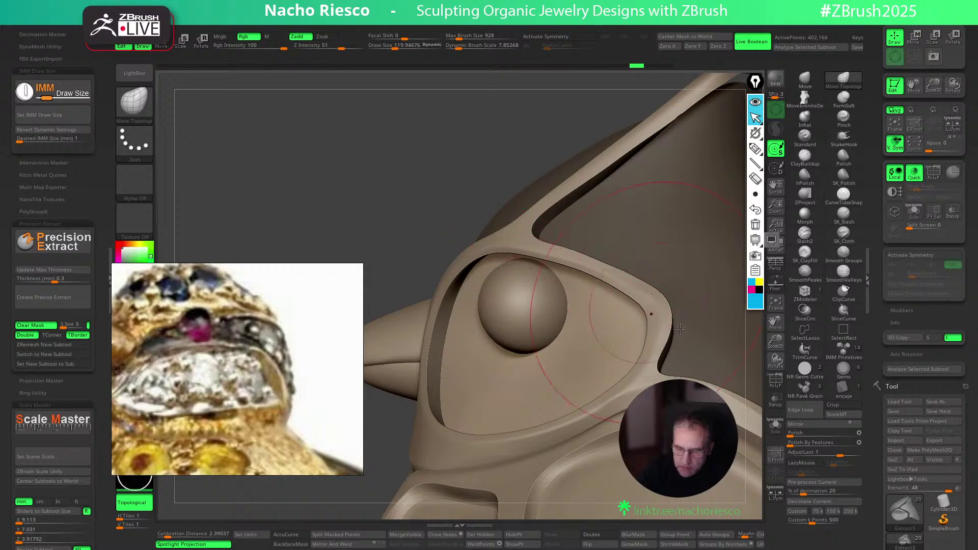
{"action": "left_click", "coordinate": [776, 427]}
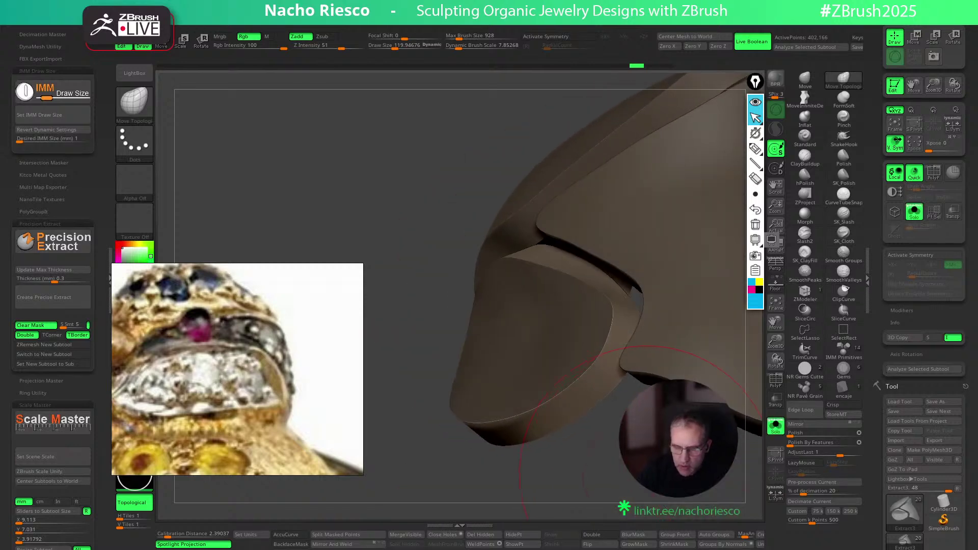
{"action": "left_click", "coordinate": [775, 426]}
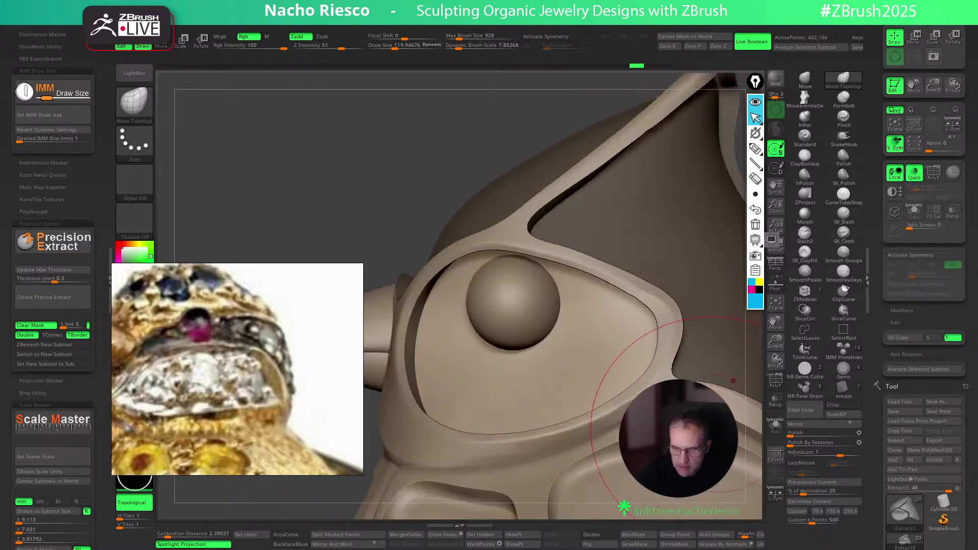
{"action": "left_click", "coordinate": [776, 427]}
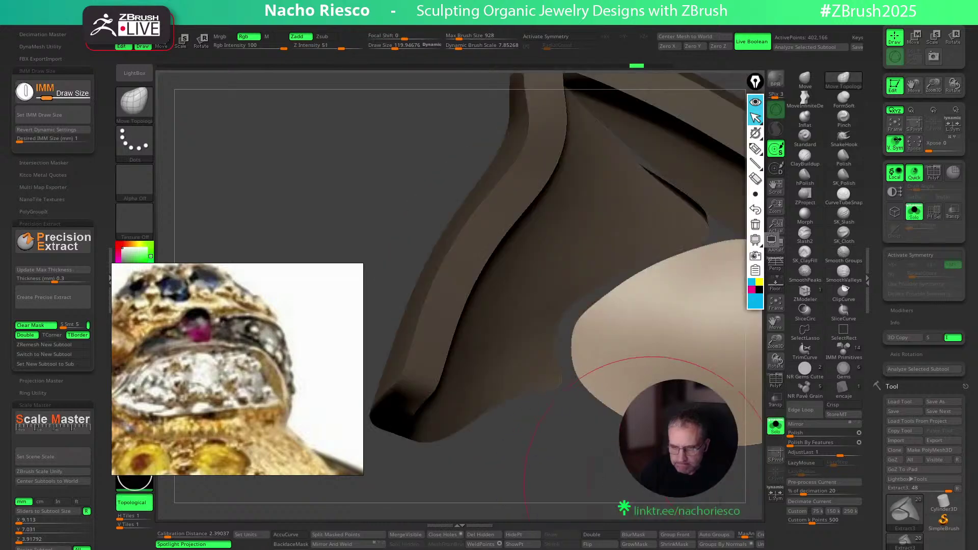
Move the unmasked back face of the eye panel with the gizmo to adjust the recess depth, then show the whole bird
{"action": "left_click_drag", "start_coordinate": [527, 456], "coordinate": [513, 453]}
{"action": "key", "text": "w"}
{"action": "left_click_drag", "start_coordinate": [682, 331], "coordinate": [723, 285]}
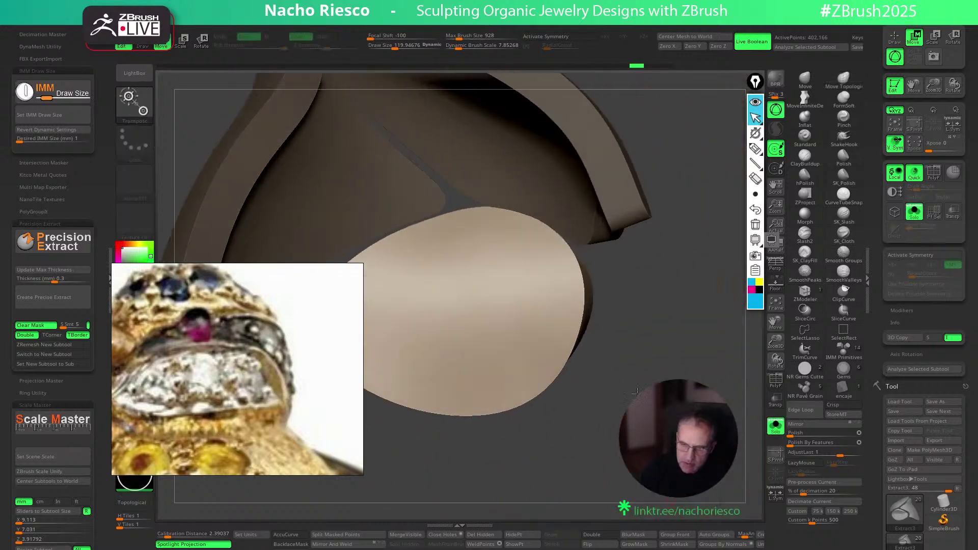
{"action": "left_click", "coordinate": [467, 320], "text": "alt"}
{"action": "right_click_drag", "start_coordinate": [467, 320], "coordinate": [552, 331], "text": "alt"}
{"action": "mouse_move", "coordinate": [553, 330]}
{"action": "left_mouse_down"}
{"action": "mouse_move", "coordinate": [540, 327]}
{"action": "mouse_move", "coordinate": [555, 311]}
{"action": "left_mouse_up"}
{"action": "left_click_drag", "start_coordinate": [510, 444], "coordinate": [747, 420]}
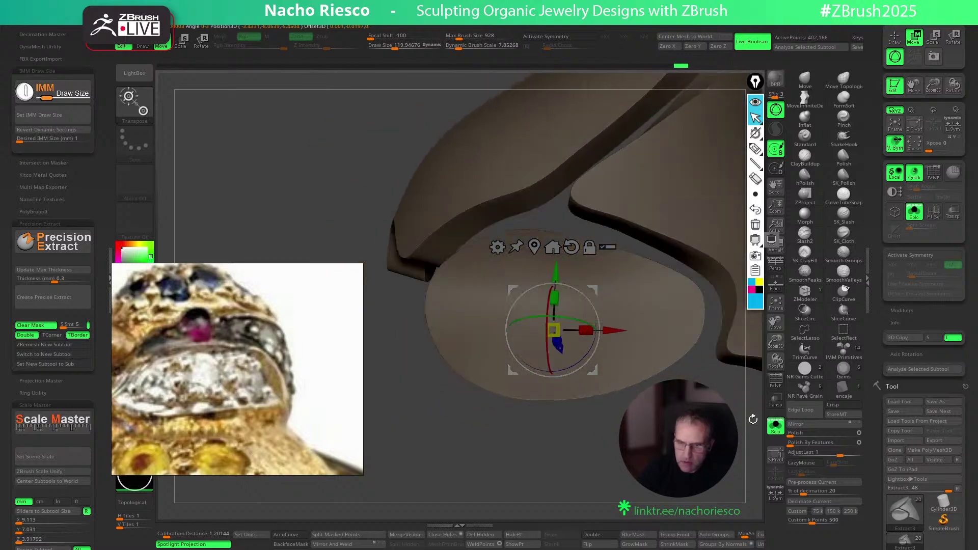
{"action": "left_click", "coordinate": [776, 430]}
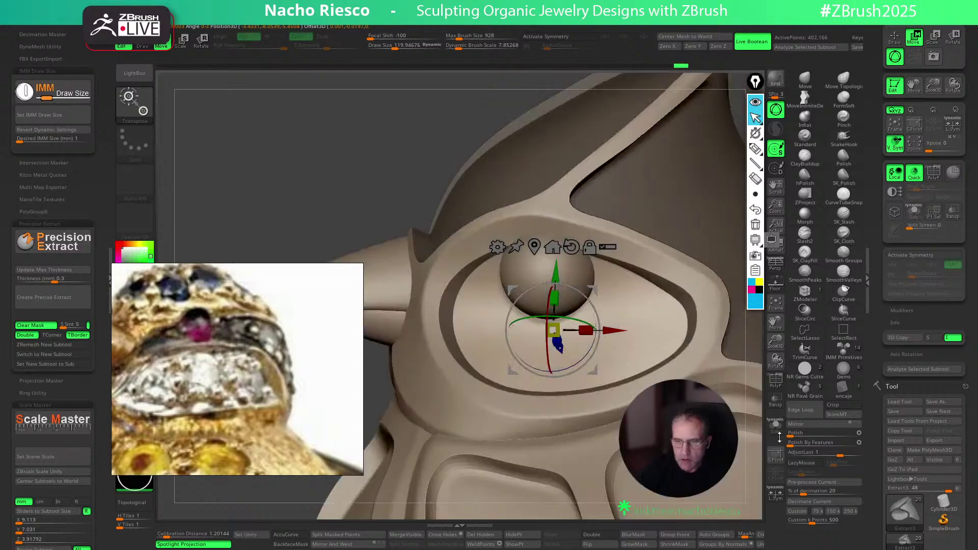
Invert the mask and widen the eye recess rim with Move Topological at a brush size of about 146
{"action": "key", "text": "q"}
{"action": "key", "text": "ctrl+i"}
{"action": "key", "text": "s"}
{"action": "left_click_drag", "start_coordinate": [511, 254], "coordinate": [517, 254]}
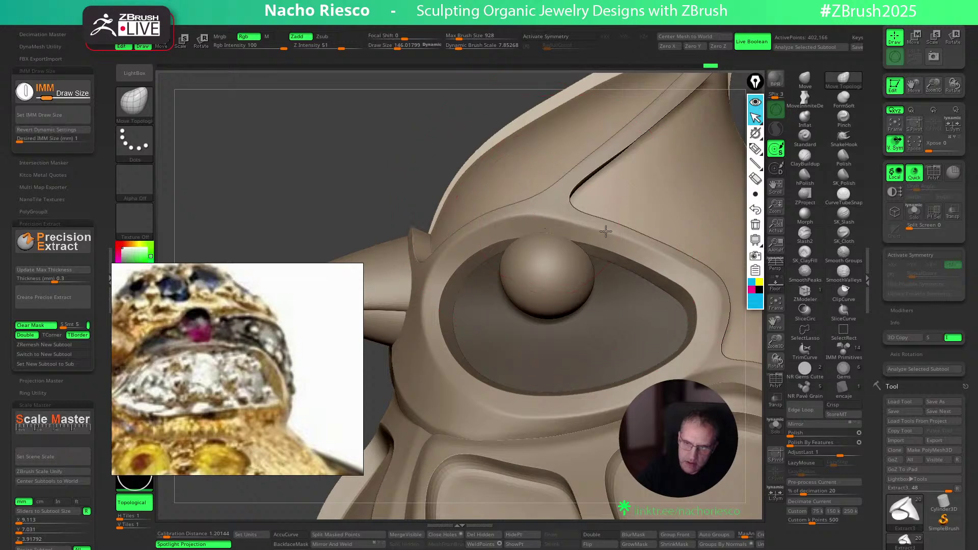
{"action": "left_click_drag", "start_coordinate": [531, 401], "coordinate": [533, 411]}
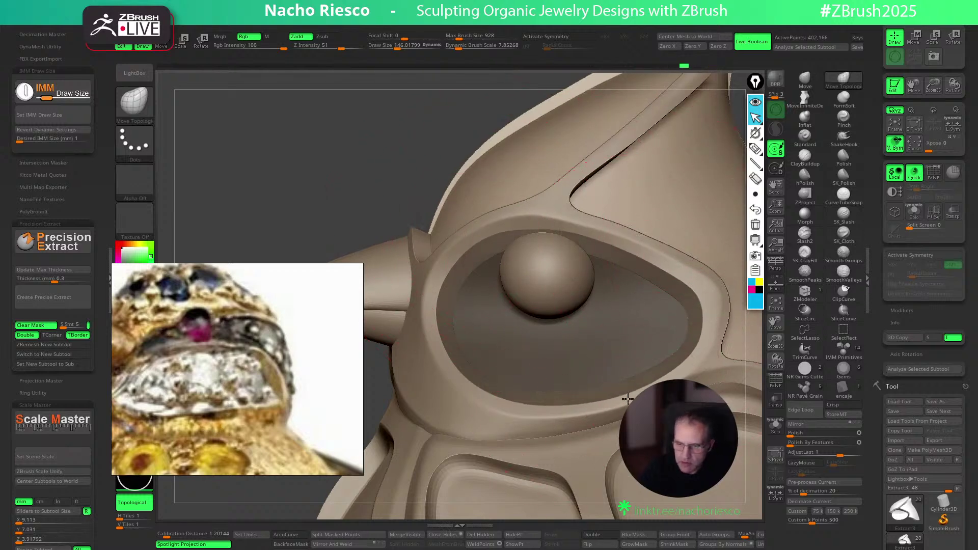
Refine the rear corner of the eye recess rim with a smaller brush, then reduce the brush size to about 72
{"action": "mouse_move", "coordinate": [722, 368]}
{"action": "right_mouse_down"}
{"action": "mouse_move", "coordinate": [755, 395]}
{"action": "mouse_move", "coordinate": [758, 410]}
{"action": "mouse_move", "coordinate": [759, 382]}
{"action": "mouse_move", "coordinate": [724, 363]}
{"action": "right_mouse_up"}
{"action": "key", "text": "s"}
{"action": "left_click_drag", "start_coordinate": [723, 362], "coordinate": [716, 363]}
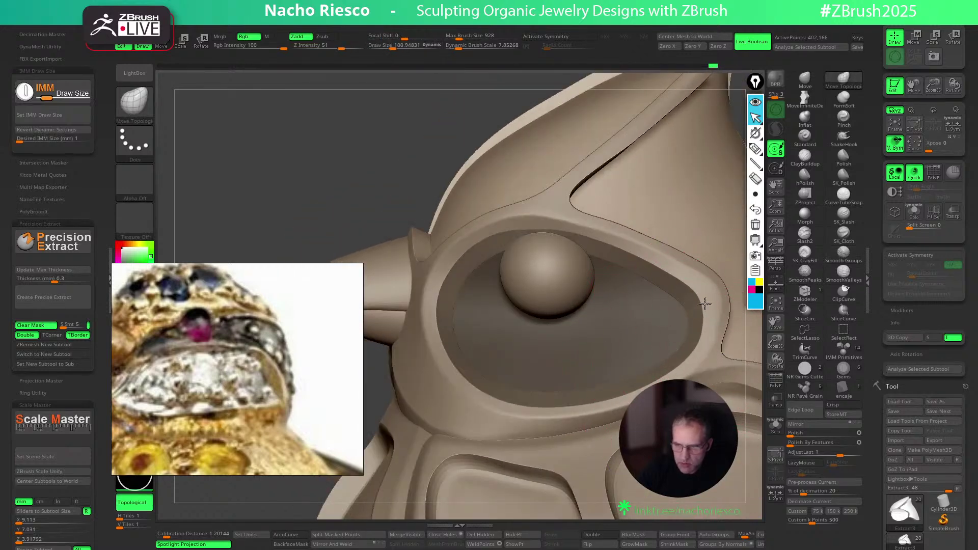
{"action": "left_click_drag", "start_coordinate": [673, 280], "coordinate": [690, 287]}
{"action": "key", "text": "s"}
{"action": "left_click_drag", "start_coordinate": [525, 221], "coordinate": [522, 221]}
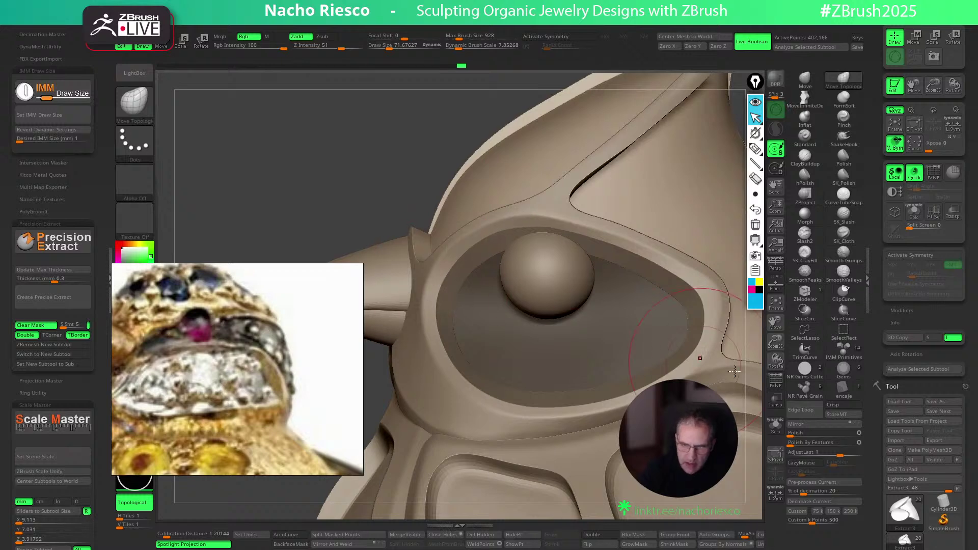
Clear the mask and set the brush size to about 75 for finer work around the eye recess
{"action": "mouse_move", "coordinate": [756, 390]}
{"action": "right_mouse_down", "text": "ctrl"}
{"action": "mouse_move", "coordinate": [755, 322]}
{"action": "mouse_move", "coordinate": [753, 360]}
{"action": "right_mouse_up", "text": "ctrl"}
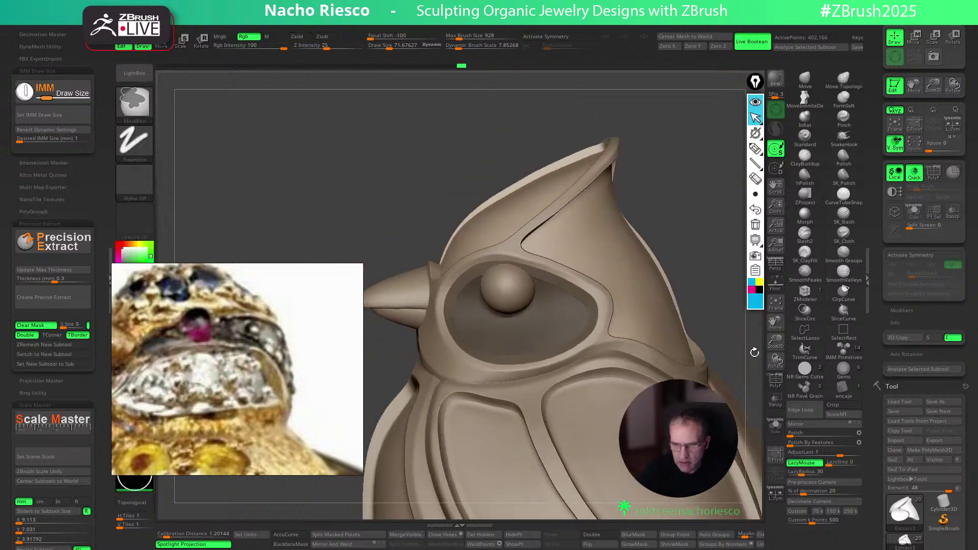
{"action": "left_click_drag", "start_coordinate": [753, 349], "coordinate": [729, 326], "text": "ctrl"}
{"action": "key", "text": "]"}
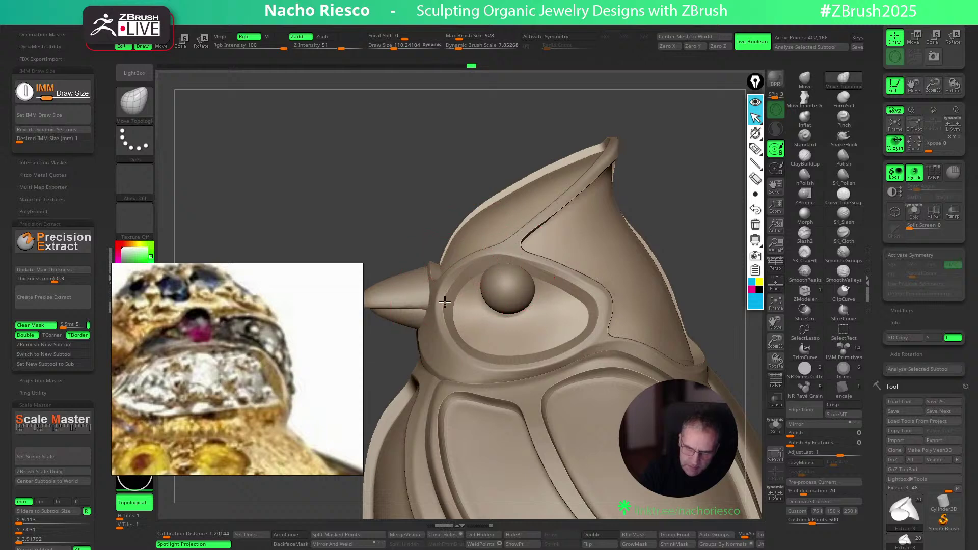
{"action": "key", "text": "["}
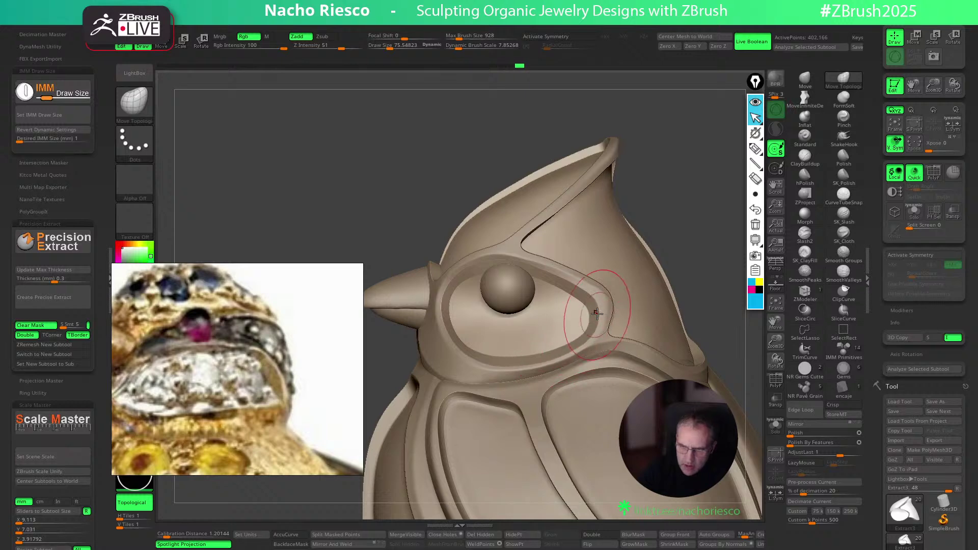
Isolate the extract, place the gizmo on the eye panel, nudge it slightly in depth, and show the whole bird again
{"action": "left_click_drag", "start_coordinate": [700, 236], "coordinate": [692, 209]}
{"action": "mouse_move", "coordinate": [676, 223]}
{"action": "left_mouse_down"}
{"action": "mouse_move", "coordinate": [692, 254]}
{"action": "mouse_move", "coordinate": [657, 272]}
{"action": "mouse_move", "coordinate": [486, 308]}
{"action": "left_mouse_up"}
{"action": "key", "text": "s"}
{"action": "left_click", "coordinate": [775, 426]}
{"action": "mouse_move", "coordinate": [709, 428]}
{"action": "left_mouse_down", "text": "alt"}
{"action": "mouse_move", "coordinate": [693, 448]}
{"action": "mouse_move", "coordinate": [596, 419]}
{"action": "left_mouse_up", "text": "alt"}
{"action": "key", "text": "w"}
{"action": "mouse_move", "coordinate": [573, 351]}
{"action": "left_mouse_down"}
{"action": "mouse_move", "coordinate": [593, 345]}
{"action": "mouse_move", "coordinate": [448, 305]}
{"action": "left_mouse_up"}
{"action": "mouse_move", "coordinate": [478, 304]}
{"action": "right_mouse_down", "text": "alt"}
{"action": "mouse_move", "coordinate": [546, 309]}
{"action": "mouse_move", "coordinate": [555, 387]}
{"action": "mouse_move", "coordinate": [525, 341]}
{"action": "mouse_move", "coordinate": [530, 397]}
{"action": "right_mouse_up", "text": "alt"}
{"action": "left_click", "coordinate": [539, 284], "text": "alt"}
{"action": "left_click", "coordinate": [776, 426]}
{"action": "left_click", "coordinate": [775, 426]}
{"action": "left_click", "coordinate": [521, 365], "text": "alt"}
{"action": "left_click_drag", "start_coordinate": [531, 401], "coordinate": [531, 400]}
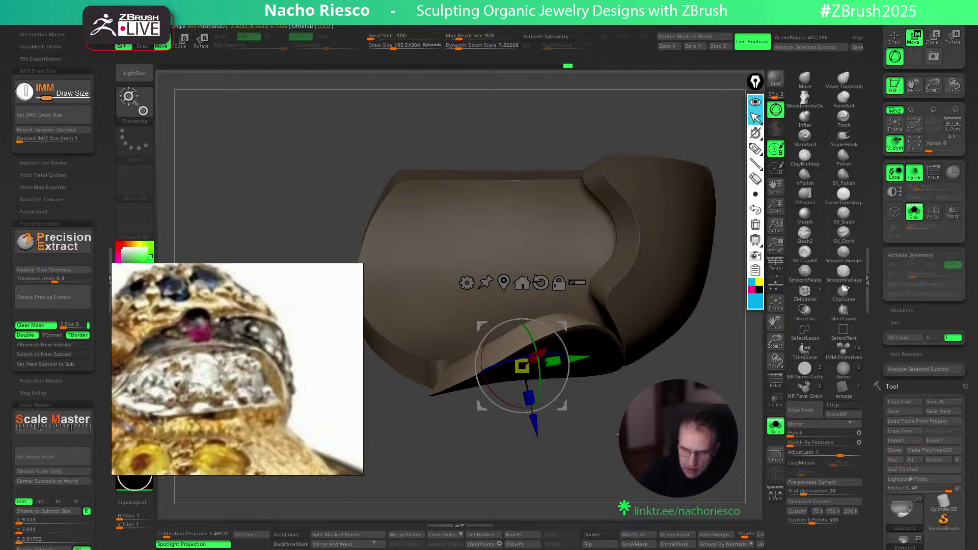
{"action": "left_click", "coordinate": [775, 426]}
Reshape the eye recess edge near the beak with Move Topological, reducing the brush size to about 88
{"action": "mouse_move", "coordinate": [728, 398]}
{"action": "right_mouse_down"}
{"action": "mouse_move", "coordinate": [714, 369]}
{"action": "mouse_move", "coordinate": [706, 224]}
{"action": "right_mouse_up"}
{"action": "key", "text": "q"}
{"action": "key", "text": "s"}
{"action": "left_click_drag", "start_coordinate": [568, 274], "coordinate": [554, 258]}
{"action": "mouse_move", "coordinate": [657, 245]}
{"action": "right_mouse_down"}
{"action": "mouse_move", "coordinate": [660, 224]}
{"action": "mouse_move", "coordinate": [711, 270]}
{"action": "right_mouse_up"}
{"action": "key", "text": "s"}
{"action": "left_click_drag", "start_coordinate": [634, 283], "coordinate": [626, 283]}
{"action": "left_click_drag", "start_coordinate": [574, 301], "coordinate": [580, 289]}
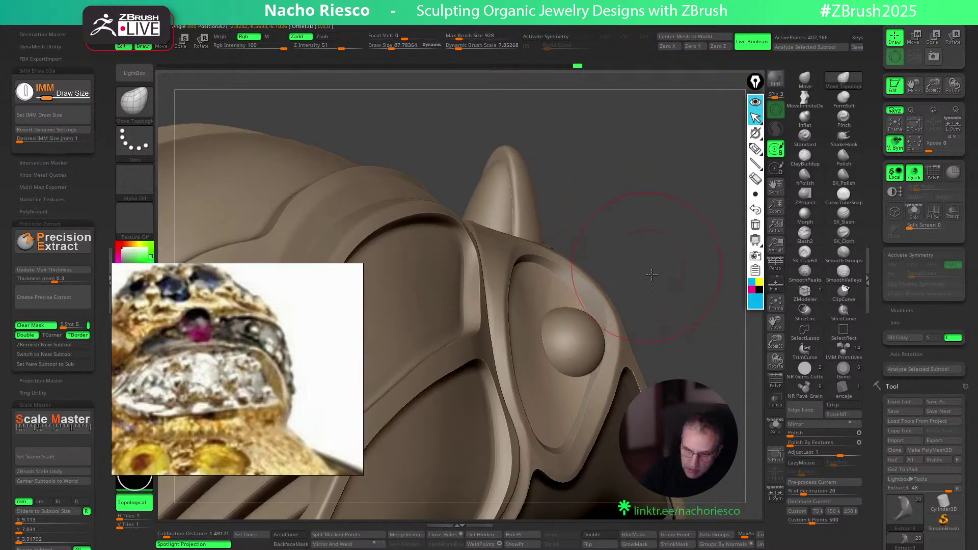
Reshape the rear end of the eye recess with Move Topological and clear the pen annotations sketched over its edge
{"action": "left_click_drag", "start_coordinate": [649, 270], "coordinate": [631, 301]}
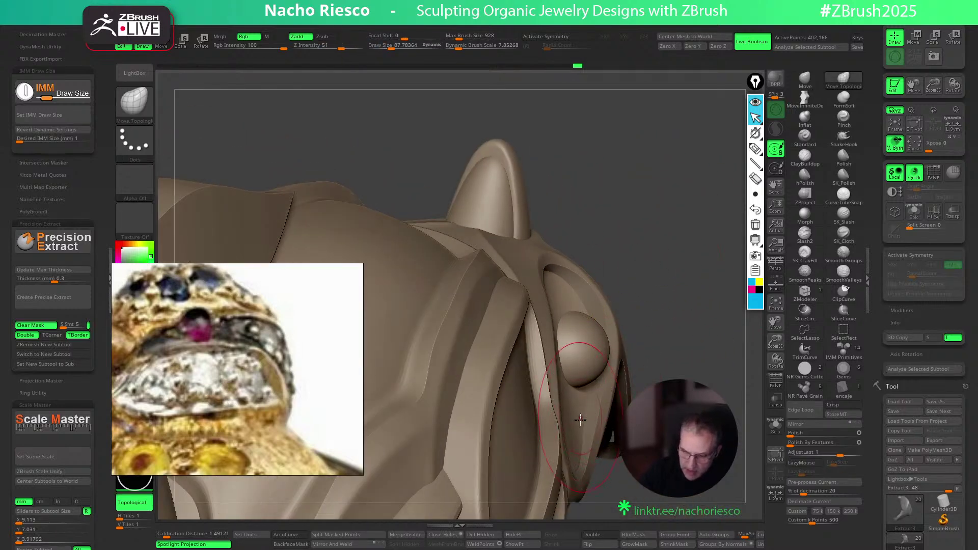
{"action": "left_click_drag", "start_coordinate": [580, 417], "coordinate": [570, 468]}
{"action": "left_click_drag", "start_coordinate": [658, 503], "coordinate": [652, 367]}
{"action": "mouse_move", "coordinate": [644, 198]}
{"action": "left_mouse_down"}
{"action": "mouse_move", "coordinate": [517, 192]}
{"action": "mouse_move", "coordinate": [482, 164]}
{"action": "left_mouse_up"}
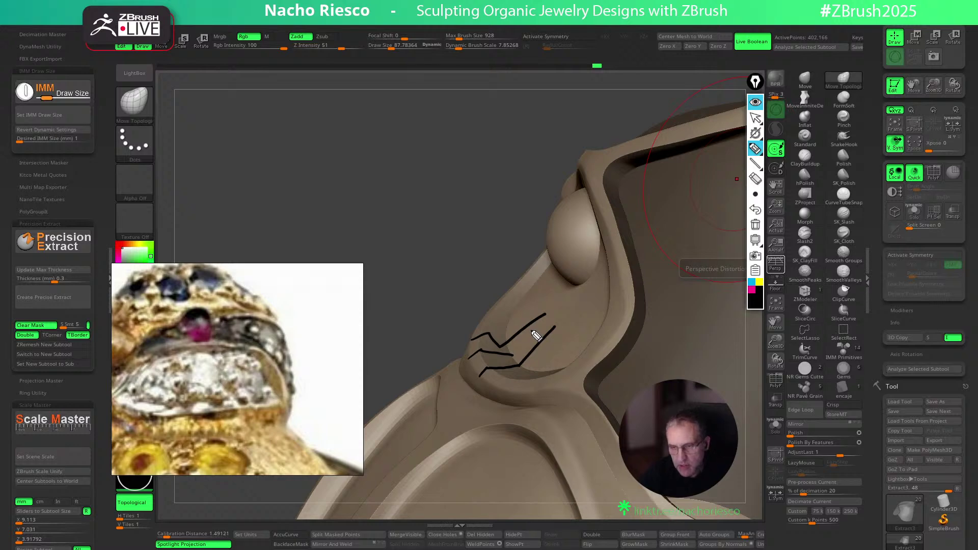
{"action": "left_click", "coordinate": [756, 229]}
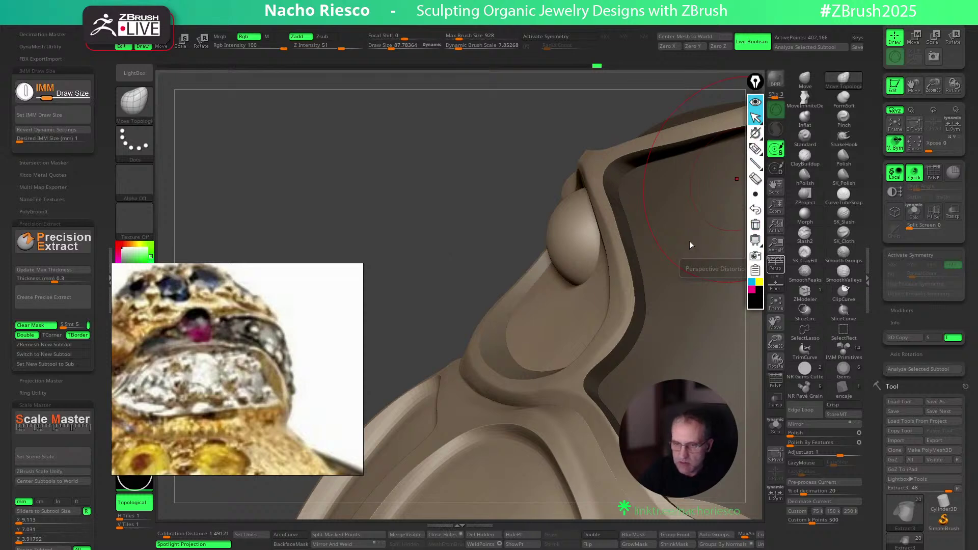
Invert the mask to protect the recess floor and pull the rim outward at its rear corner and lower edge, with a brush size of about 64
{"action": "left_click_drag", "start_coordinate": [444, 266], "coordinate": [453, 260]}
{"action": "mouse_move", "coordinate": [757, 345]}
{"action": "left_mouse_down"}
{"action": "mouse_move", "coordinate": [770, 349]}
{"action": "mouse_move", "coordinate": [630, 408]}
{"action": "left_mouse_up"}
{"action": "key", "text": "s"}
{"action": "left_click_drag", "start_coordinate": [607, 266], "coordinate": [596, 266]}
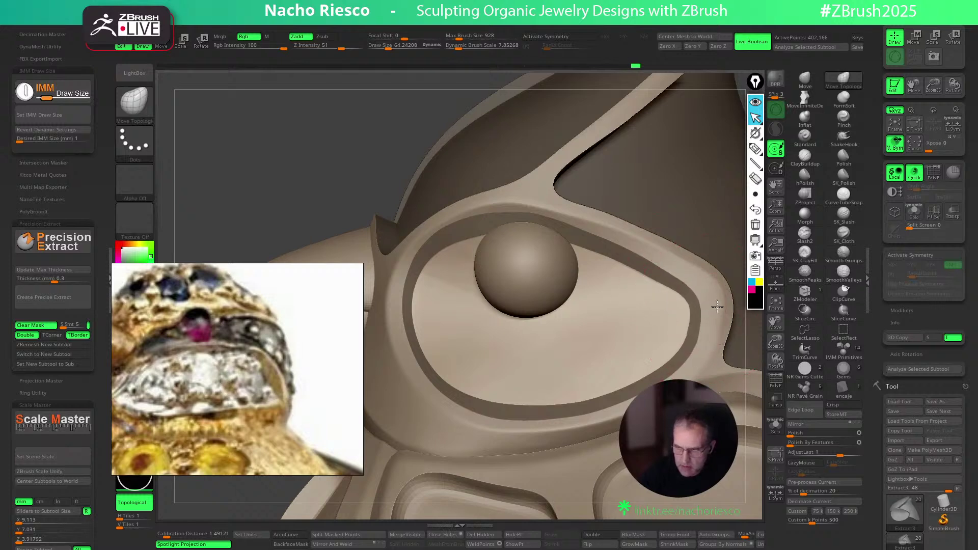
{"action": "key", "text": "ctrl+i"}
{"action": "left_click_drag", "start_coordinate": [727, 306], "coordinate": [763, 294]}
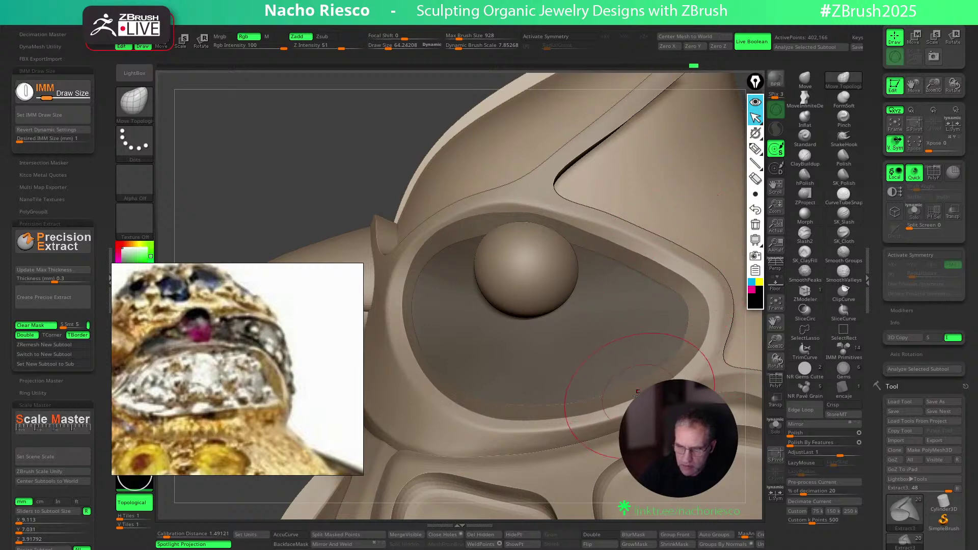
{"action": "left_click_drag", "start_coordinate": [499, 416], "coordinate": [497, 423]}
Nudge the front edge of the eye recess rim with the MoveInfiniteDepth brush at a size of about 75
{"action": "key", "text": "s"}
{"action": "left_click", "coordinate": [449, 400]}
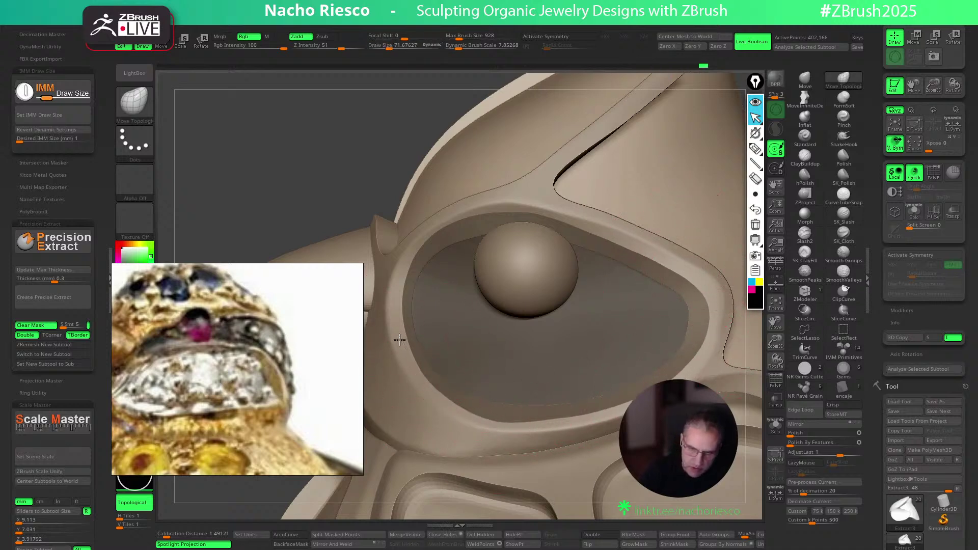
{"action": "right_click_drag", "start_coordinate": [397, 299], "coordinate": [454, 322]}
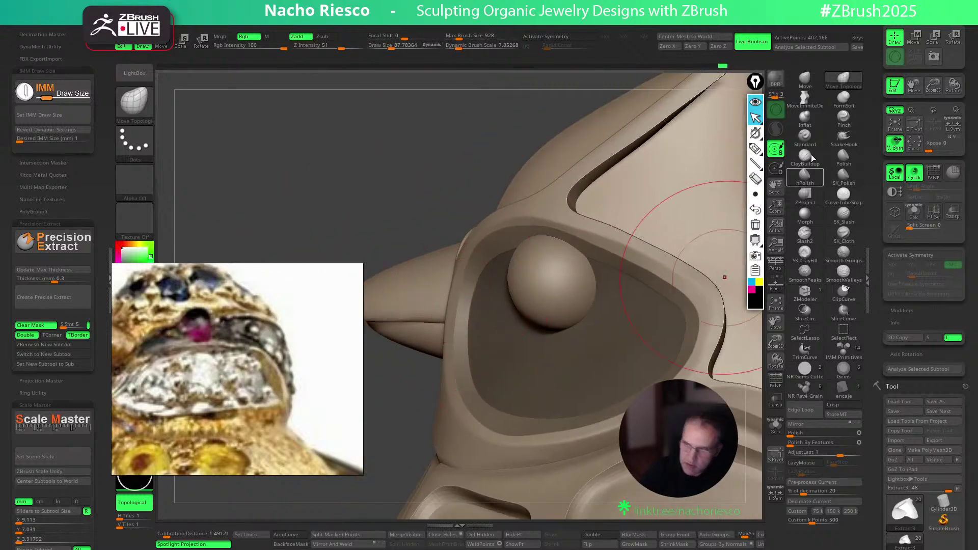
{"action": "left_click", "coordinate": [805, 98]}
{"action": "key", "text": "s"}
{"action": "left_click", "coordinate": [441, 344]}
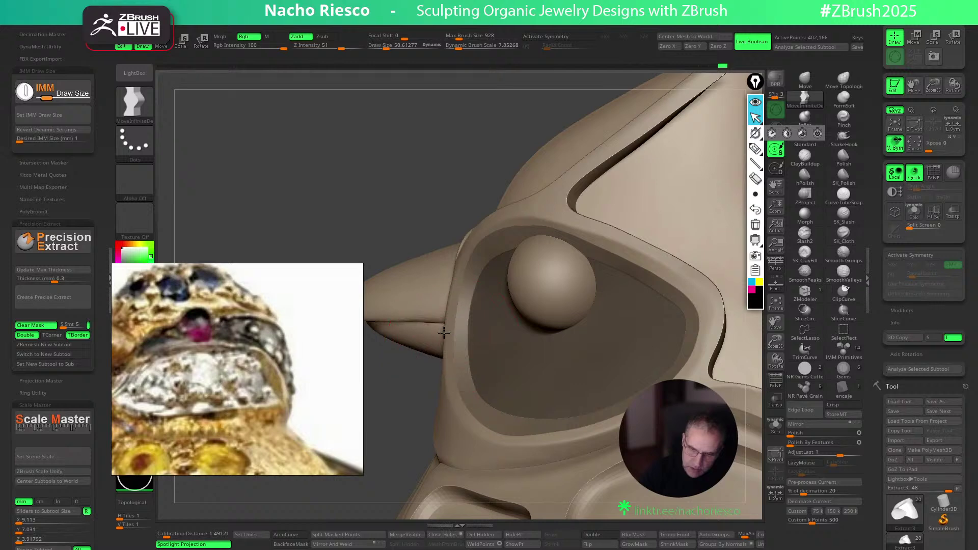
{"action": "right_click_drag", "start_coordinate": [421, 200], "coordinate": [467, 301]}
{"action": "left_click_drag", "start_coordinate": [467, 301], "coordinate": [478, 309]}
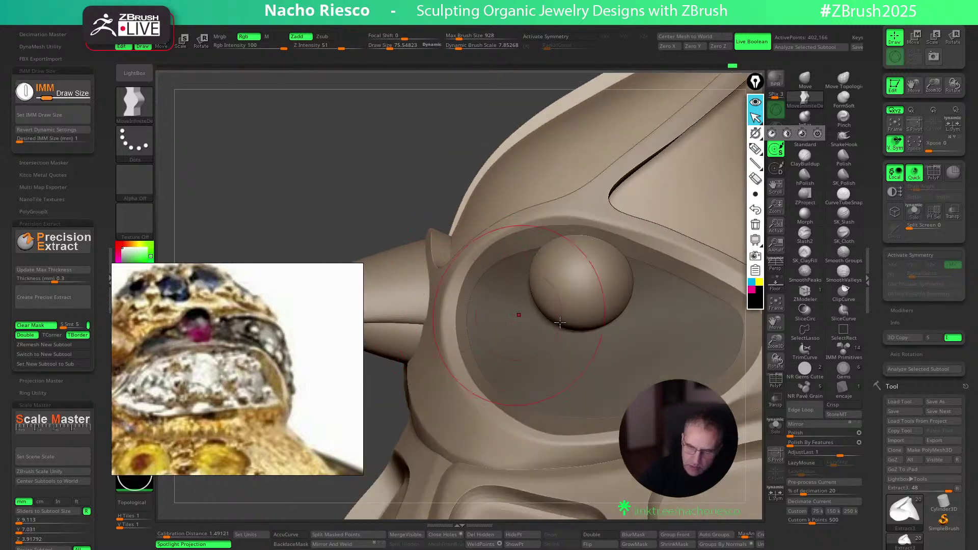
Clear the mask and reshape the recess's front, lower and upper rear edges with Move Topological at a brush size of about 84
{"action": "left_click_drag", "start_coordinate": [757, 373], "coordinate": [758, 388], "text": "ctrl"}
{"action": "left_click", "coordinate": [843, 82]}
{"action": "key", "text": "s"}
{"action": "left_click", "coordinate": [467, 329]}
{"action": "left_click_drag", "start_coordinate": [465, 328], "coordinate": [433, 333]}
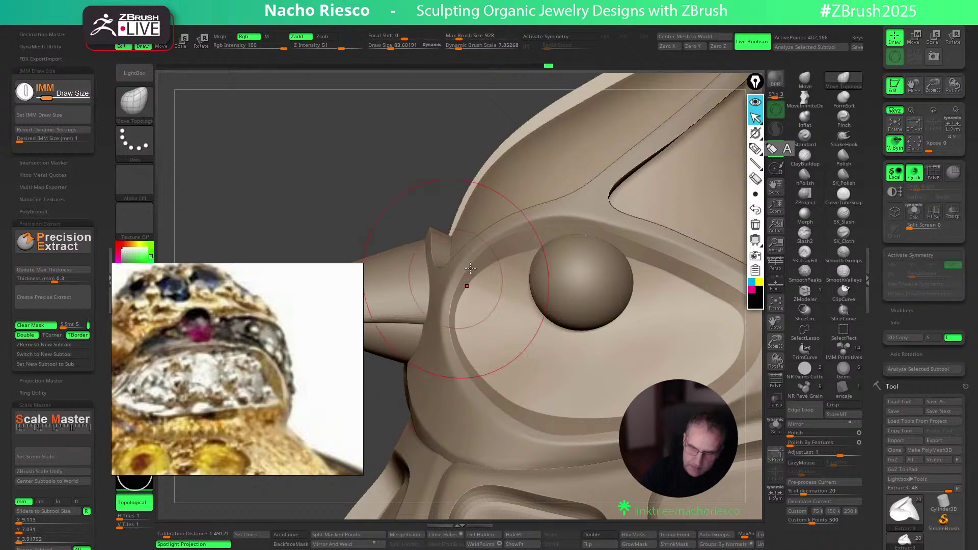
{"action": "left_click_drag", "start_coordinate": [497, 405], "coordinate": [484, 408]}
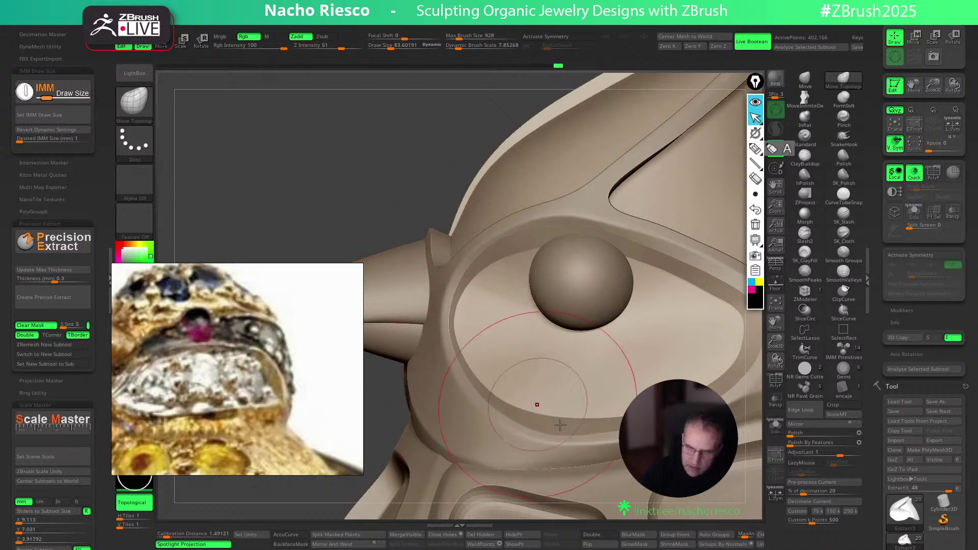
{"action": "left_click_drag", "start_coordinate": [683, 434], "coordinate": [628, 436]}
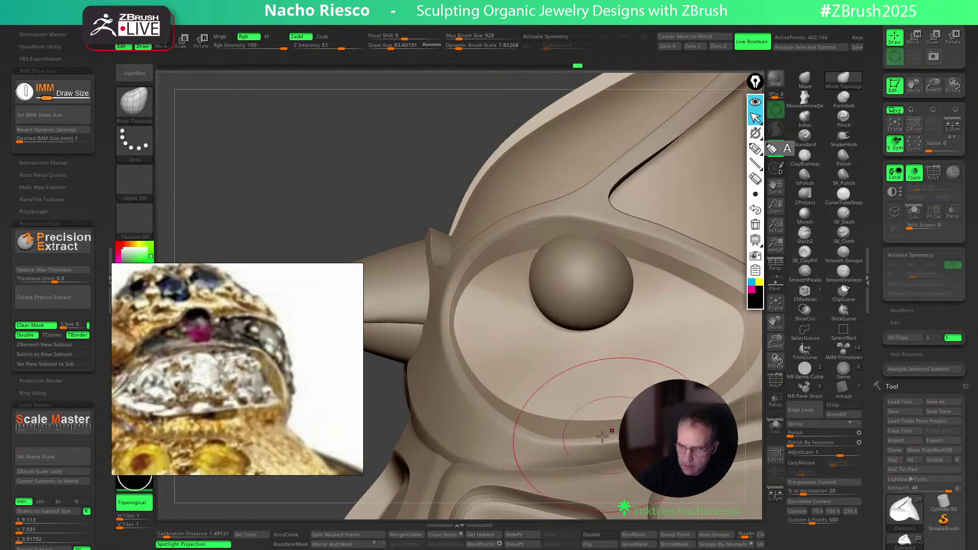
{"action": "mouse_move", "coordinate": [672, 271]}
{"action": "left_mouse_down"}
{"action": "mouse_move", "coordinate": [699, 261]}
{"action": "mouse_move", "coordinate": [724, 275]}
{"action": "left_mouse_up"}
Refine the rear corner and upper edge of the eye recess, reducing the brush size to about 54
{"action": "right_click_drag", "start_coordinate": [718, 333], "coordinate": [730, 318], "text": "ctrl"}
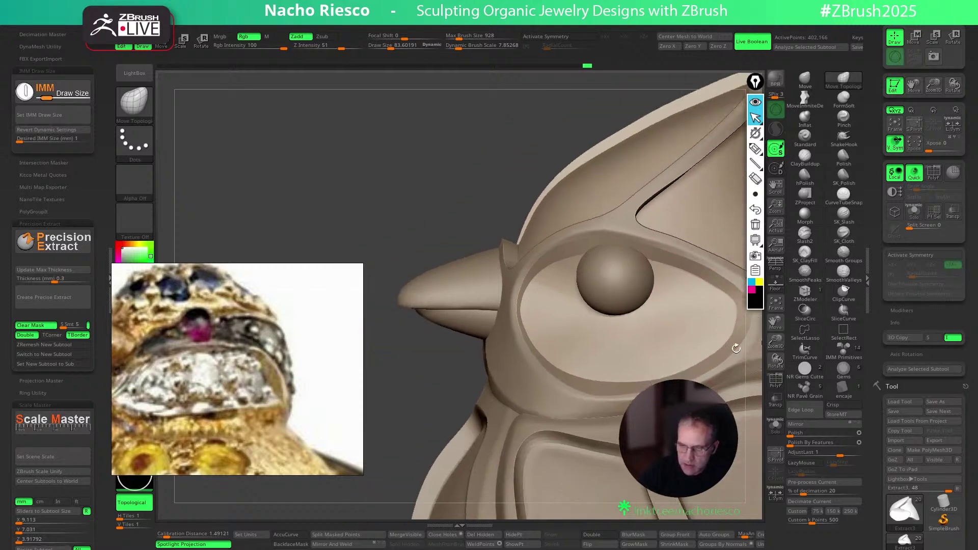
{"action": "right_click_drag", "start_coordinate": [701, 356], "coordinate": [674, 363], "text": "alt"}
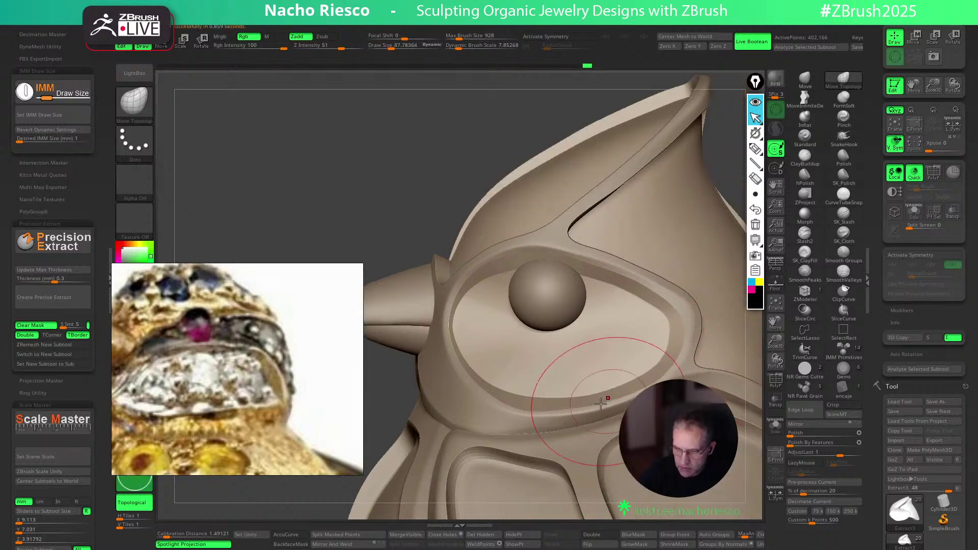
{"action": "left_click_drag", "start_coordinate": [667, 315], "coordinate": [677, 312]}
{"action": "key", "text": "s"}
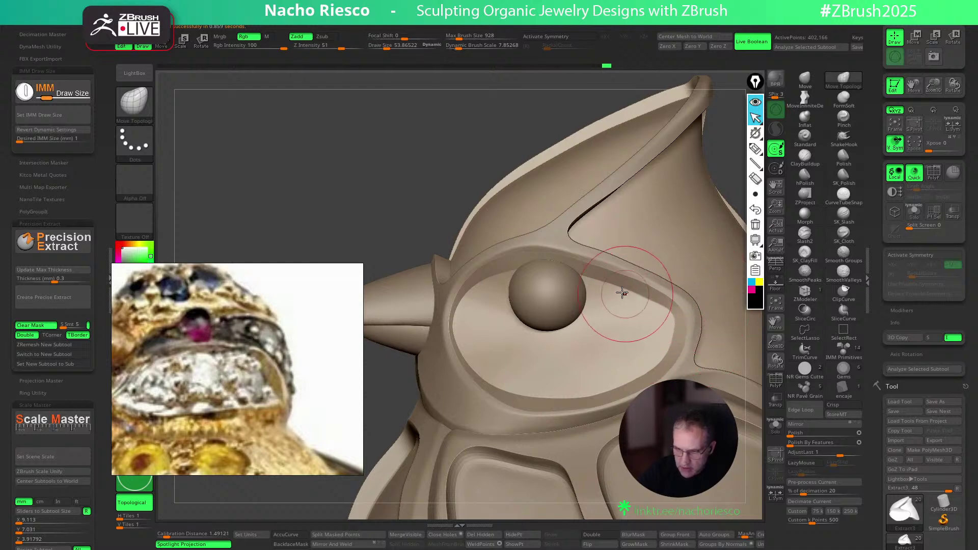
{"action": "left_click_drag", "start_coordinate": [544, 263], "coordinate": [548, 257]}
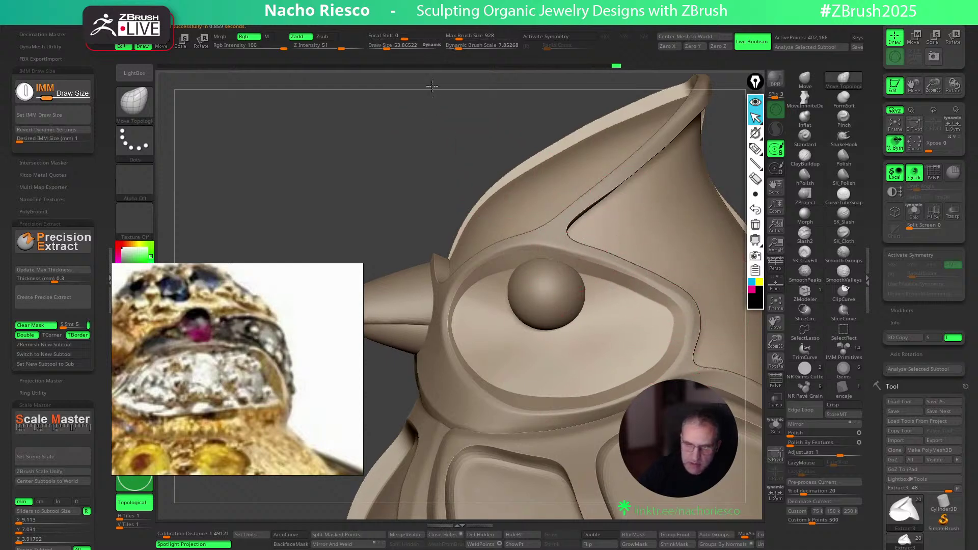
{"action": "right_click_drag", "start_coordinate": [452, 145], "coordinate": [453, 92], "text": "ctrl"}
{"action": "mouse_move", "coordinate": [472, 135]}
{"action": "left_mouse_down"}
{"action": "mouse_move", "coordinate": [488, 140]}
{"action": "mouse_move", "coordinate": [491, 129]}
{"action": "left_mouse_up"}
{"action": "right_click_drag", "start_coordinate": [711, 264], "coordinate": [715, 355], "text": "ctrl"}
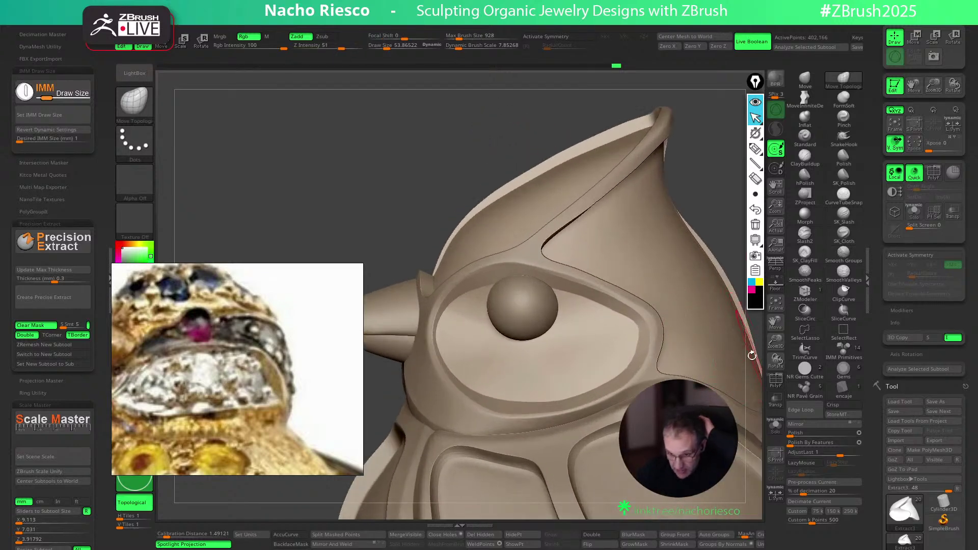
Choose the IMM Primitives brush and find its Insert Cylinder mesh, moving the reference image out of the way
{"action": "left_click", "coordinate": [844, 352]}
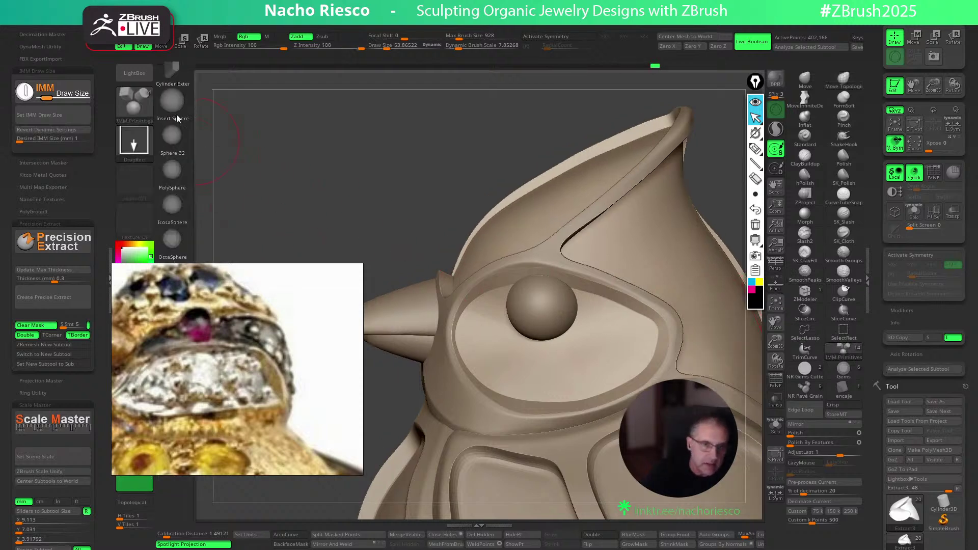
{"action": "mouse_move", "coordinate": [214, 268]}
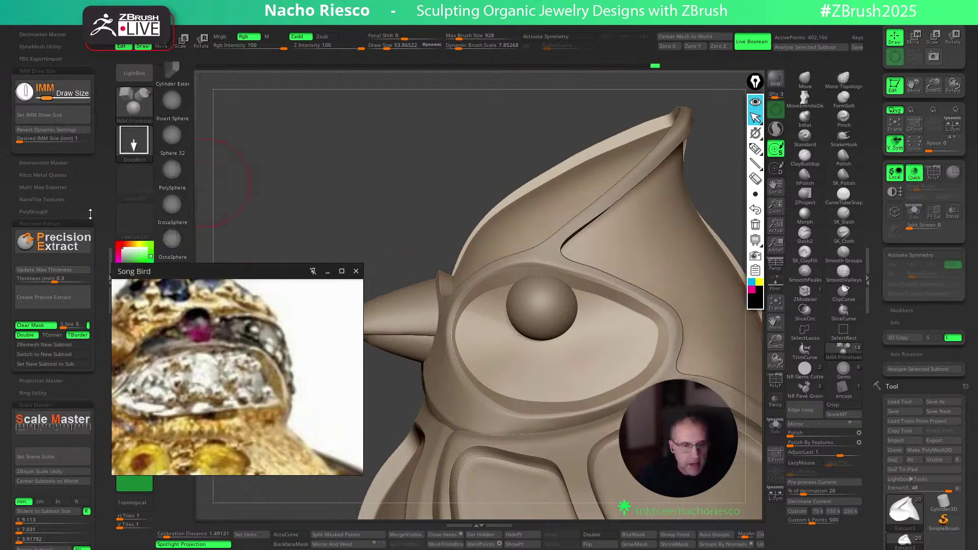
{"action": "left_click_drag", "start_coordinate": [209, 273], "coordinate": [215, 333]}
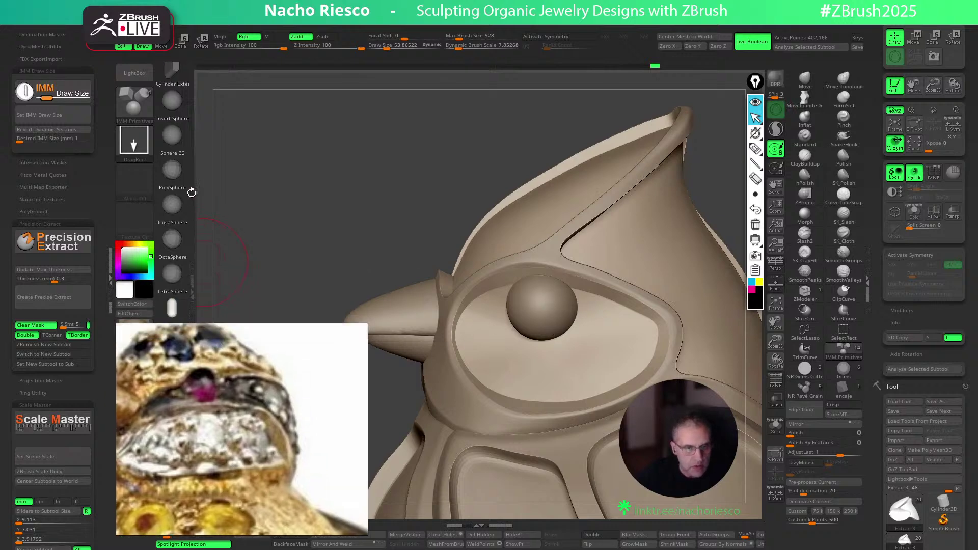
{"action": "scroll", "coordinate": [186, 203], "scroll_direction": "up", "scroll_amount": 3}
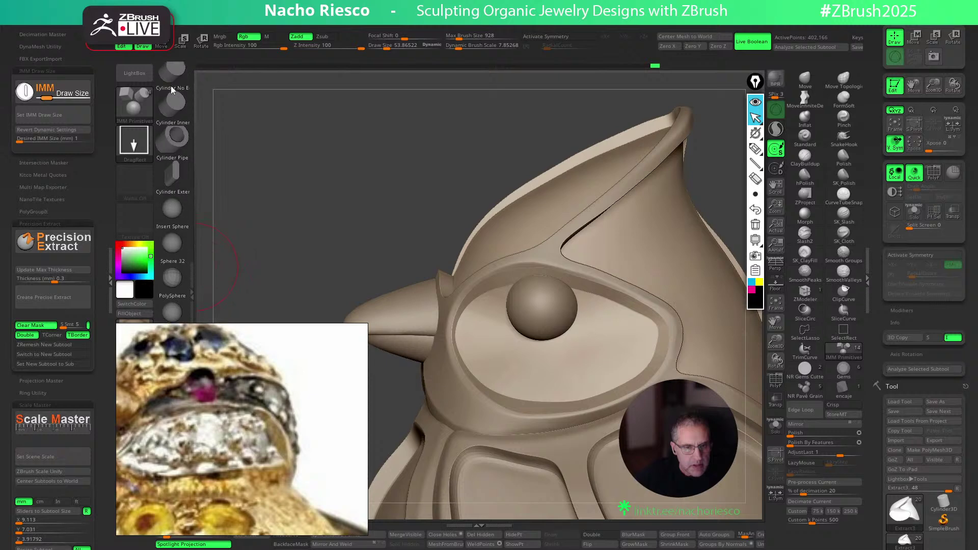
{"action": "scroll", "coordinate": [188, 108], "scroll_direction": "up", "scroll_amount": 2}
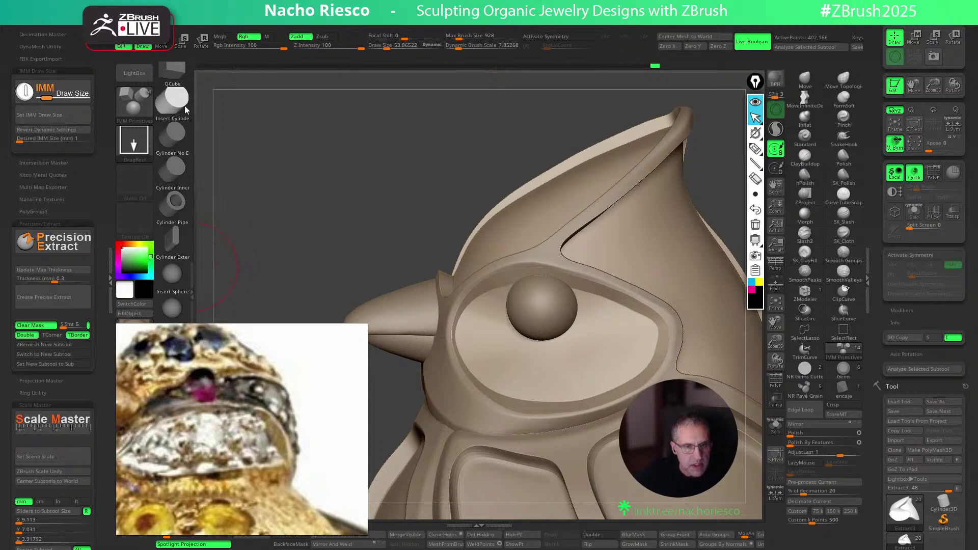
Remove the eye sphere's lower subdivision levels, insert a cylinder centred on it, and split the cylinder into its own subtool
{"action": "left_click", "coordinate": [542, 305], "text": "alt"}
{"action": "scroll", "coordinate": [870, 276], "scroll_direction": "up", "scroll_amount": 5}
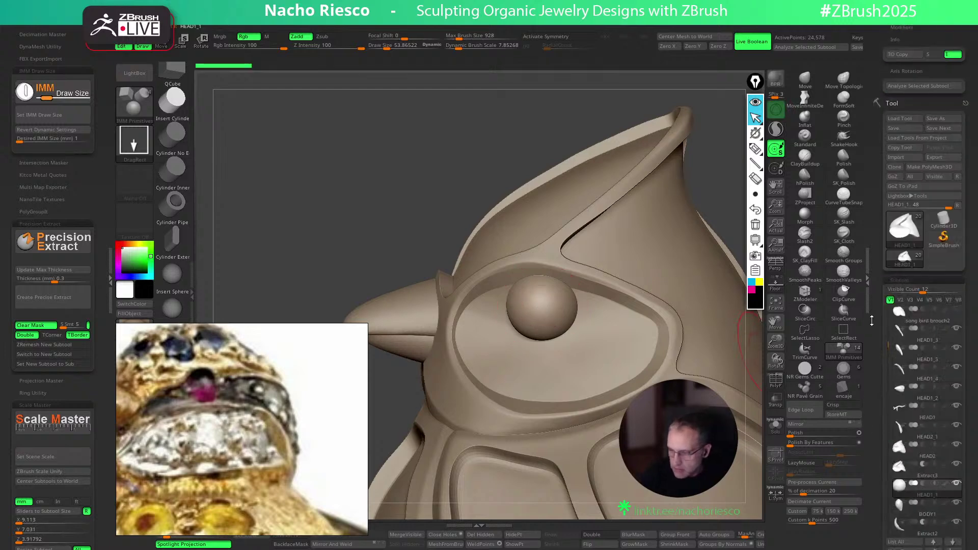
{"action": "scroll", "coordinate": [917, 310], "scroll_direction": "down", "scroll_amount": 3}
{"action": "left_click", "coordinate": [906, 300]}
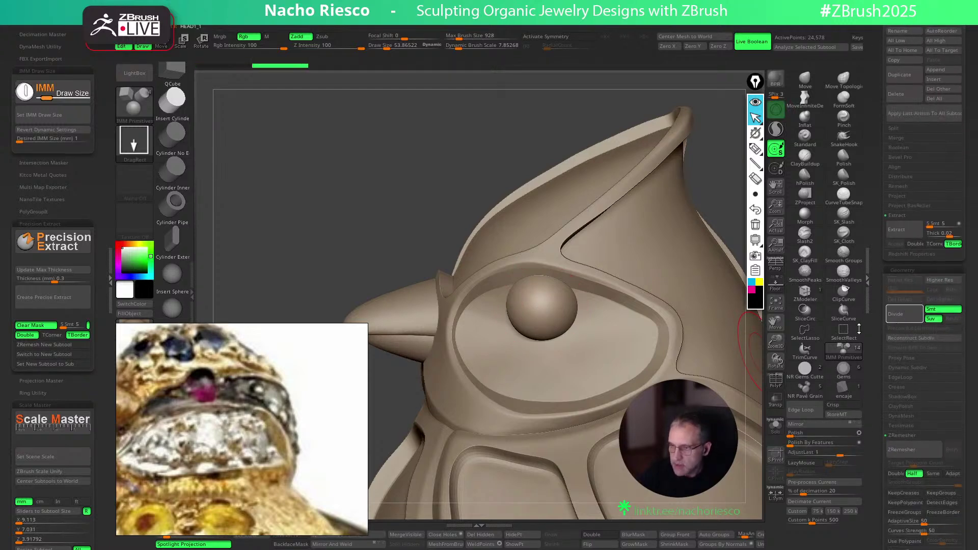
{"action": "left_click_drag", "start_coordinate": [542, 326], "coordinate": [544, 346]}
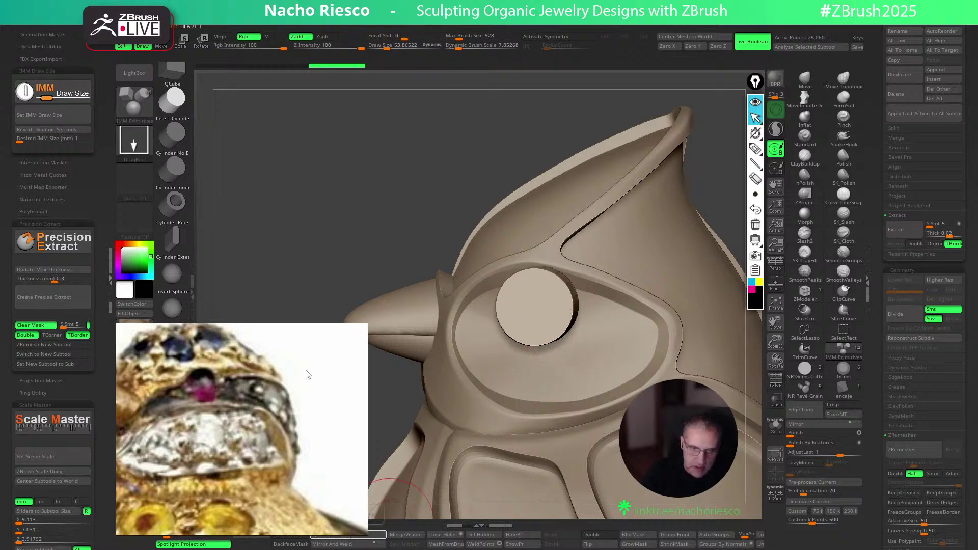
{"action": "left_click_drag", "start_coordinate": [265, 408], "coordinate": [261, 329]}
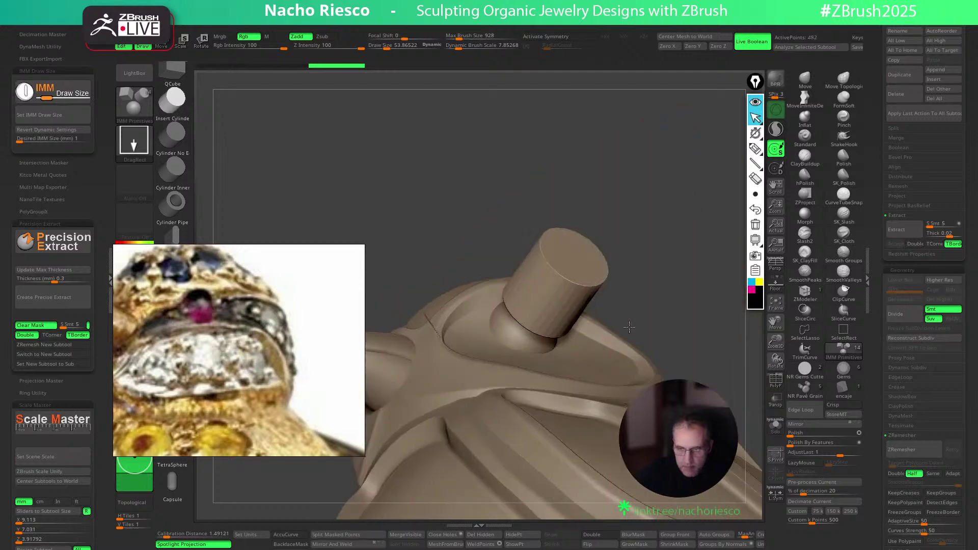
Place the gizmo on the cylinder, align it with the eye, and sink it into the recess as a collar around the eye
{"action": "key", "text": "w"}
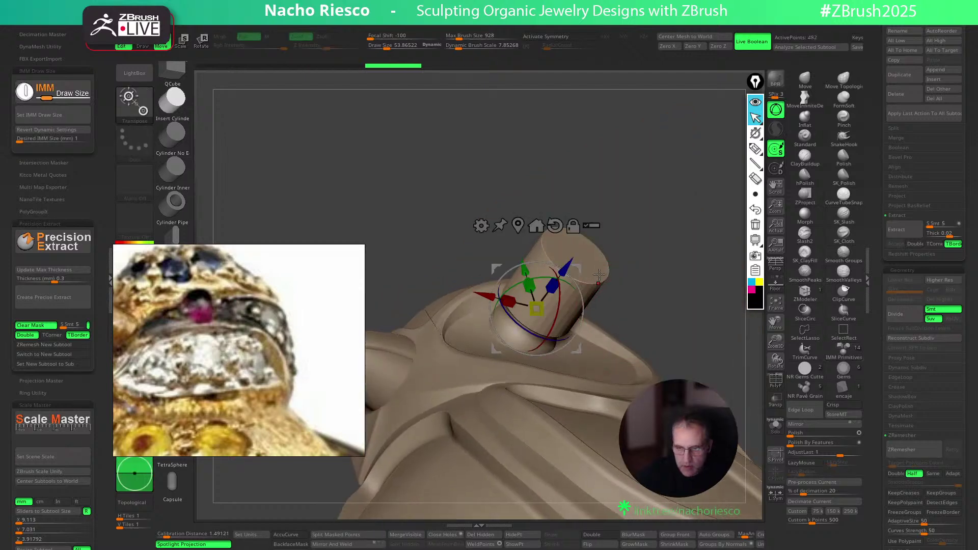
{"action": "left_click", "coordinate": [575, 256], "text": "alt"}
{"action": "left_click_drag", "start_coordinate": [604, 214], "coordinate": [559, 278]}
{"action": "left_click_drag", "start_coordinate": [686, 254], "coordinate": [603, 320]}
{"action": "left_click_drag", "start_coordinate": [511, 241], "coordinate": [614, 314]}
{"action": "mouse_move", "coordinate": [673, 284]}
{"action": "left_mouse_down"}
{"action": "mouse_move", "coordinate": [651, 287]}
{"action": "mouse_move", "coordinate": [637, 312]}
{"action": "left_mouse_up"}
{"action": "key", "text": "q"}
{"action": "right_click_drag", "start_coordinate": [627, 344], "coordinate": [592, 305]}
{"action": "key", "text": "w"}
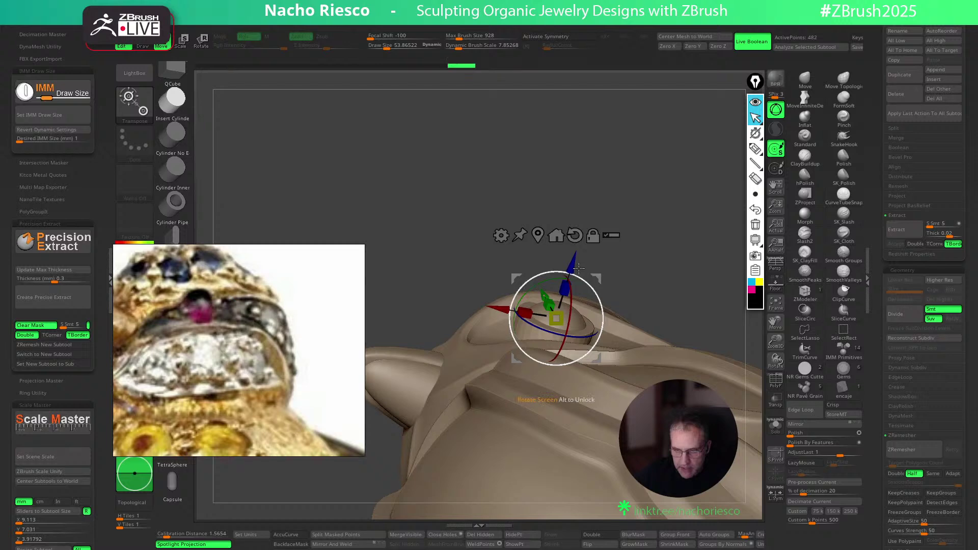
{"action": "left_click_drag", "start_coordinate": [579, 268], "coordinate": [574, 271]}
{"action": "left_click_drag", "start_coordinate": [679, 243], "coordinate": [664, 312], "text": "shift"}
Isolate the cylinder and apply a Taper deformer of about 0.503 to flare its base
{"action": "key", "text": "q"}
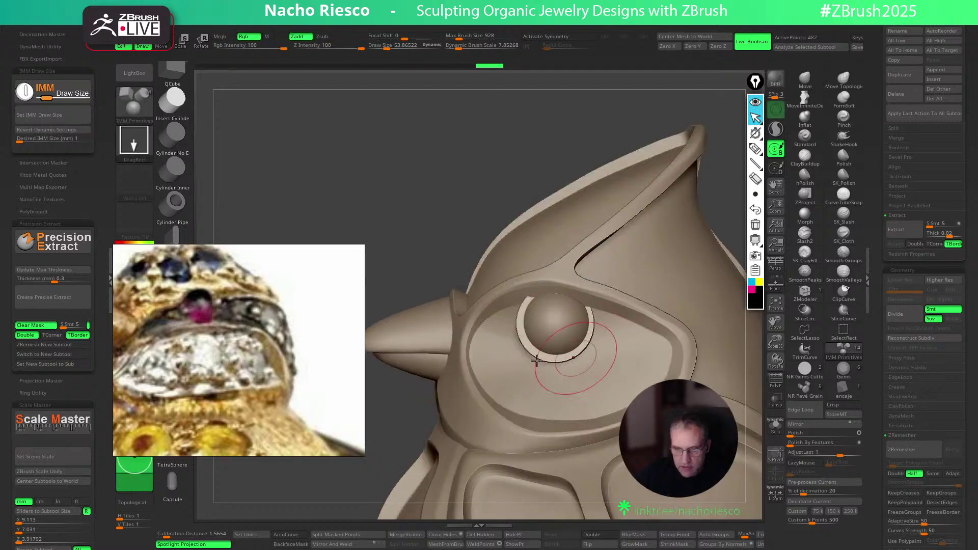
{"action": "right_click_drag", "start_coordinate": [517, 366], "coordinate": [517, 387], "text": "ctrl"}
{"action": "left_click", "coordinate": [775, 425]}
{"action": "left_click_drag", "start_coordinate": [673, 352], "coordinate": [683, 307]}
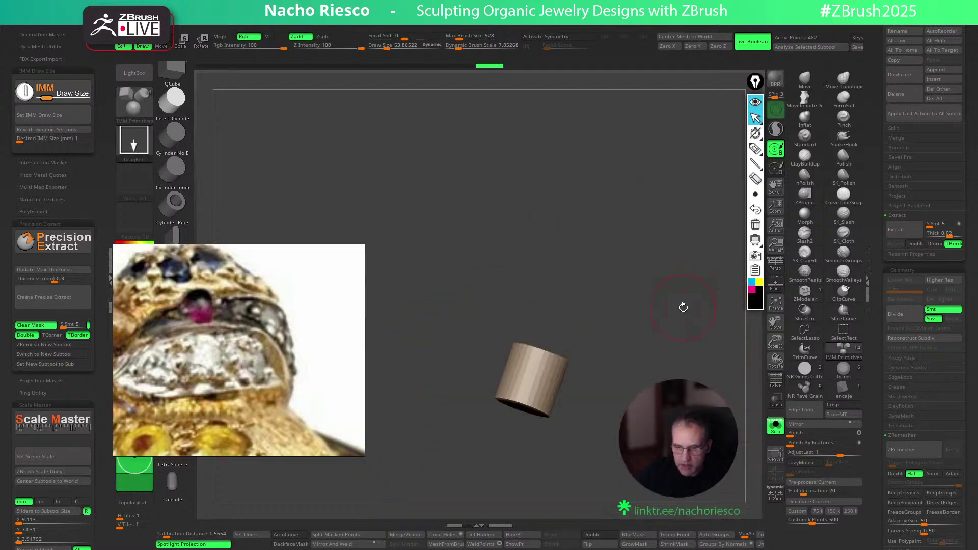
{"action": "right_click_drag", "start_coordinate": [684, 308], "coordinate": [717, 293], "text": "ctrl"}
{"action": "key", "text": "w"}
{"action": "left_click_drag", "start_coordinate": [718, 293], "coordinate": [698, 321]}
{"action": "left_click_drag", "start_coordinate": [560, 336], "coordinate": [613, 268]}
{"action": "left_click", "coordinate": [496, 268]}
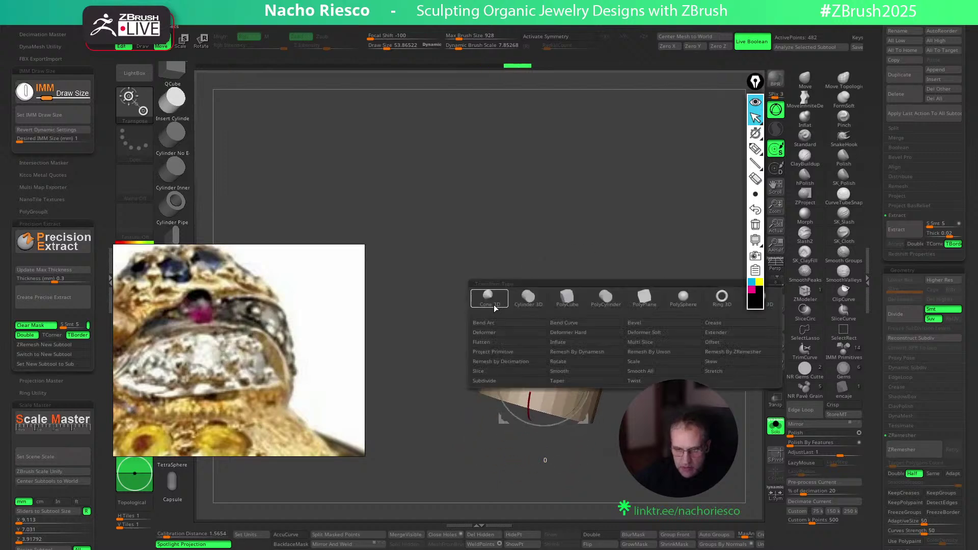
{"action": "left_click", "coordinate": [582, 382]}
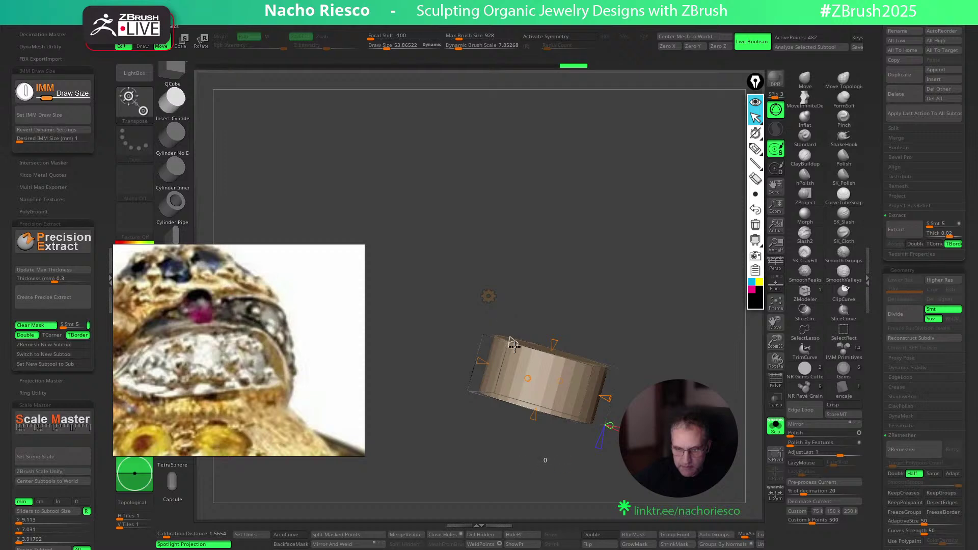
{"action": "left_click_drag", "start_coordinate": [541, 425], "coordinate": [535, 433]}
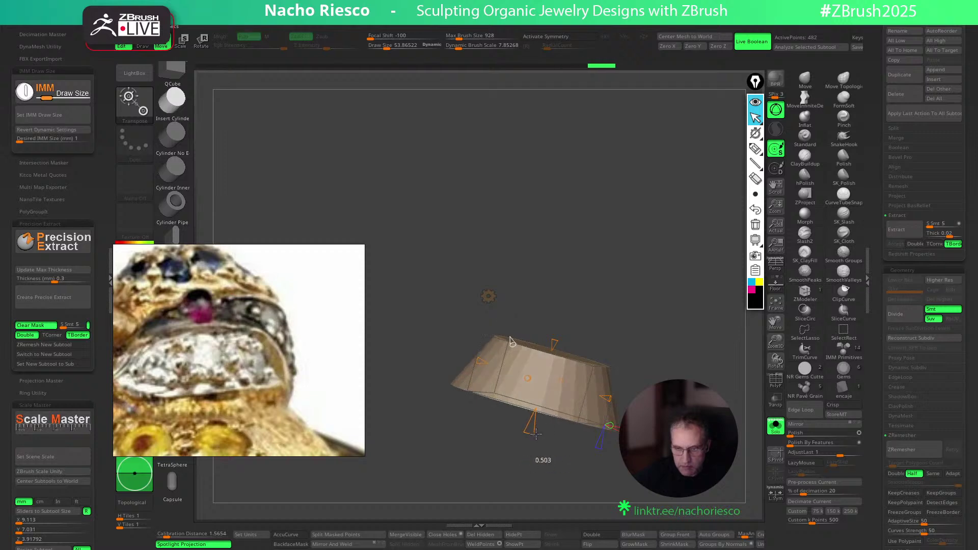
Show the whole bird again and end the Taper deformation of the eye collar by returning to Gizmo 3D
{"action": "left_click_drag", "start_coordinate": [643, 262], "coordinate": [644, 336]}
{"action": "left_click", "coordinate": [776, 426]}
{"action": "left_click_drag", "start_coordinate": [643, 168], "coordinate": [622, 189]}
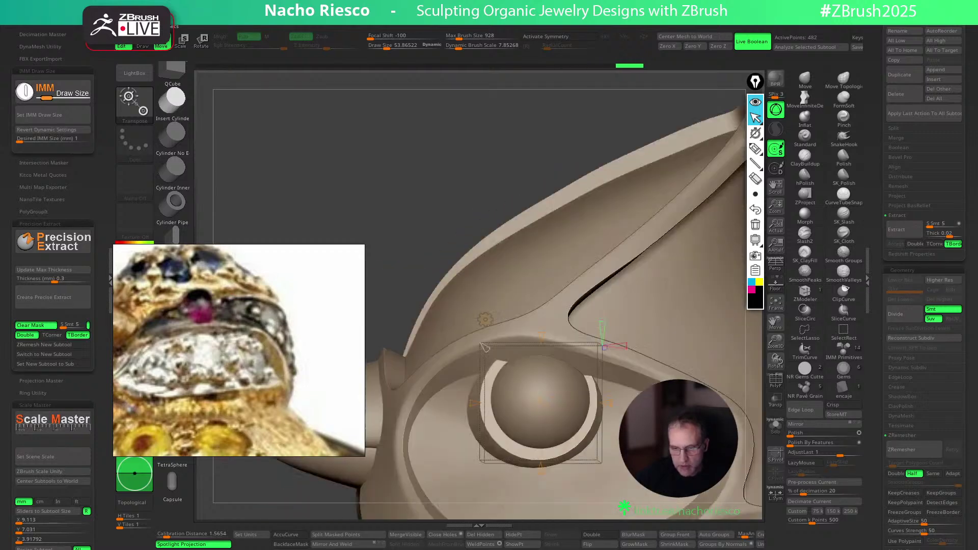
{"action": "left_click", "coordinate": [486, 319]}
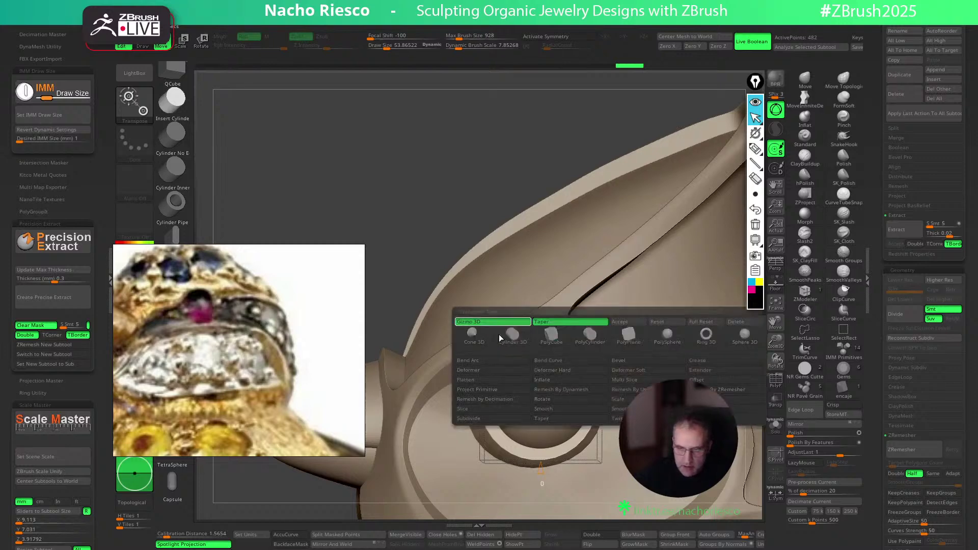
{"action": "left_click", "coordinate": [469, 321]}
Shift and tilt the tapered collar so it seats evenly around the eye sphere in the recess
{"action": "left_click_drag", "start_coordinate": [575, 398], "coordinate": [572, 399]}
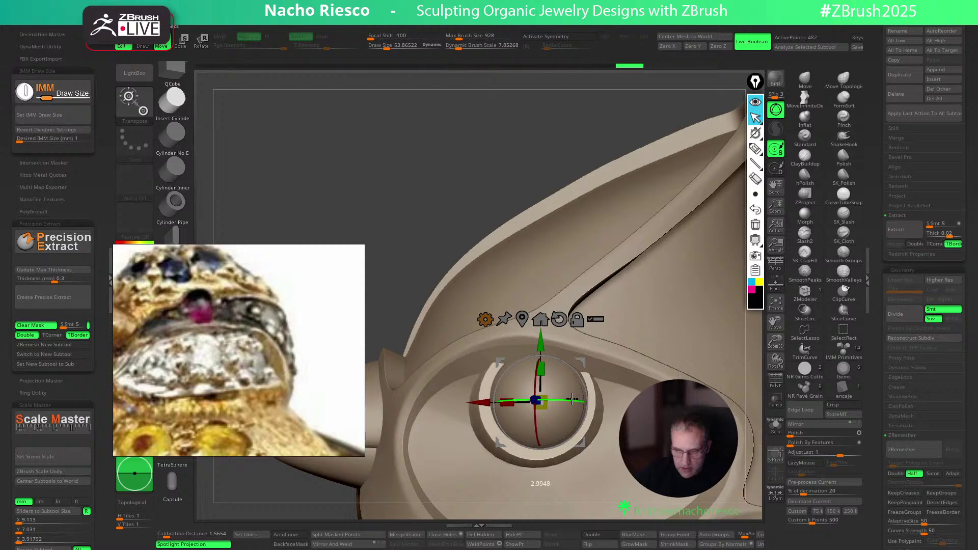
{"action": "right_click_drag", "start_coordinate": [585, 460], "coordinate": [657, 459]}
{"action": "left_click_drag", "start_coordinate": [564, 398], "coordinate": [565, 391]}
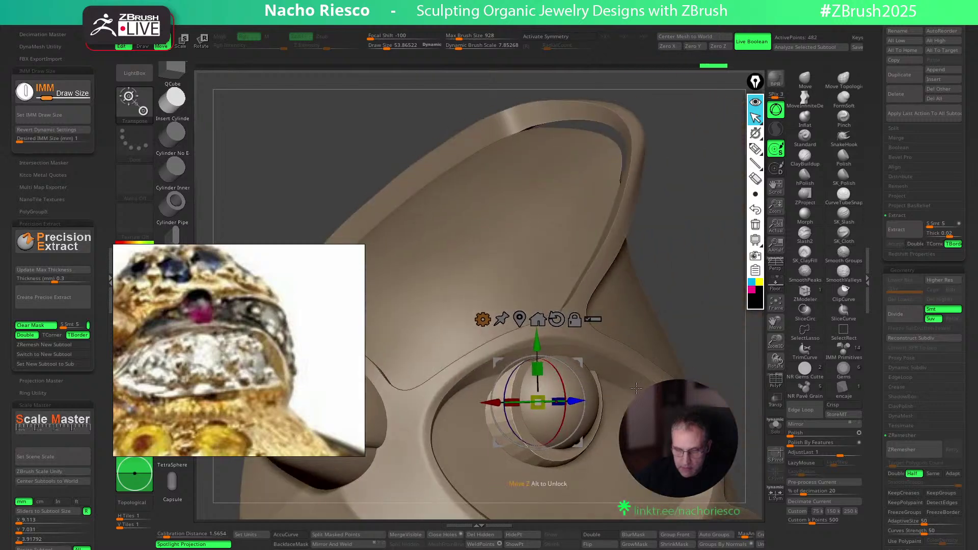
{"action": "key", "text": "q"}
{"action": "mouse_move", "coordinate": [710, 308]}
{"action": "right_mouse_down"}
{"action": "mouse_move", "coordinate": [677, 301]}
{"action": "mouse_move", "coordinate": [727, 229]}
{"action": "mouse_move", "coordinate": [666, 183]}
{"action": "mouse_move", "coordinate": [662, 244]}
{"action": "right_mouse_up"}
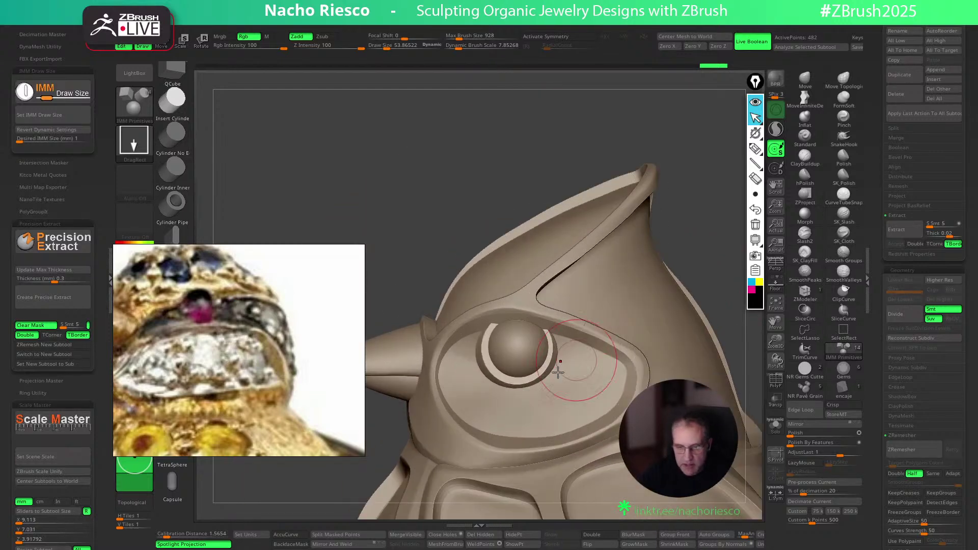
{"action": "key", "text": "w"}
{"action": "left_click_drag", "start_coordinate": [563, 389], "coordinate": [564, 392]}
{"action": "key", "text": "q"}
Select the head's inset panel subtool and isolate it, comparing its shape with the whole bird
{"action": "right_click_drag", "start_coordinate": [727, 232], "coordinate": [702, 234], "text": "alt"}
{"action": "left_click", "coordinate": [635, 308], "text": "alt"}
{"action": "left_click", "coordinate": [775, 425]}
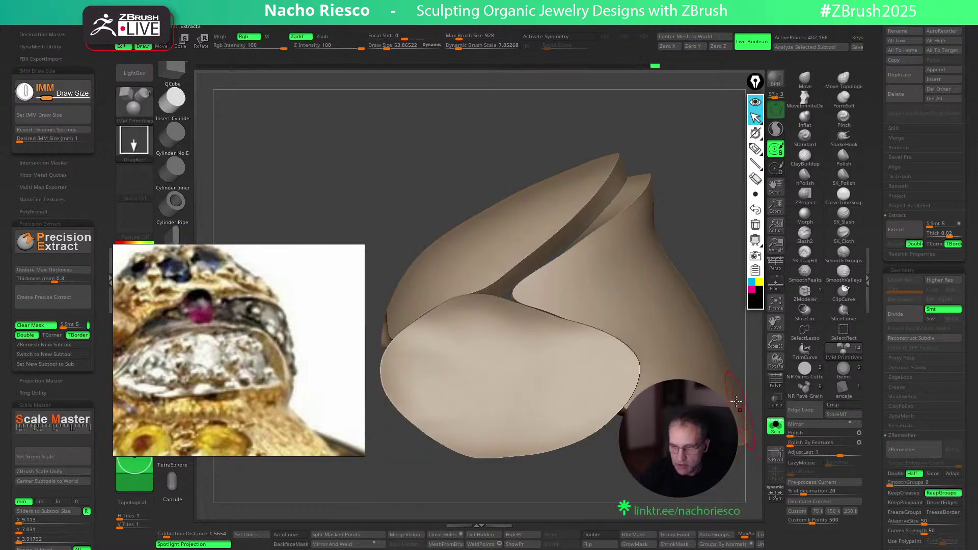
{"action": "left_click_drag", "start_coordinate": [732, 294], "coordinate": [680, 275]}
{"action": "left_click", "coordinate": [776, 426]}
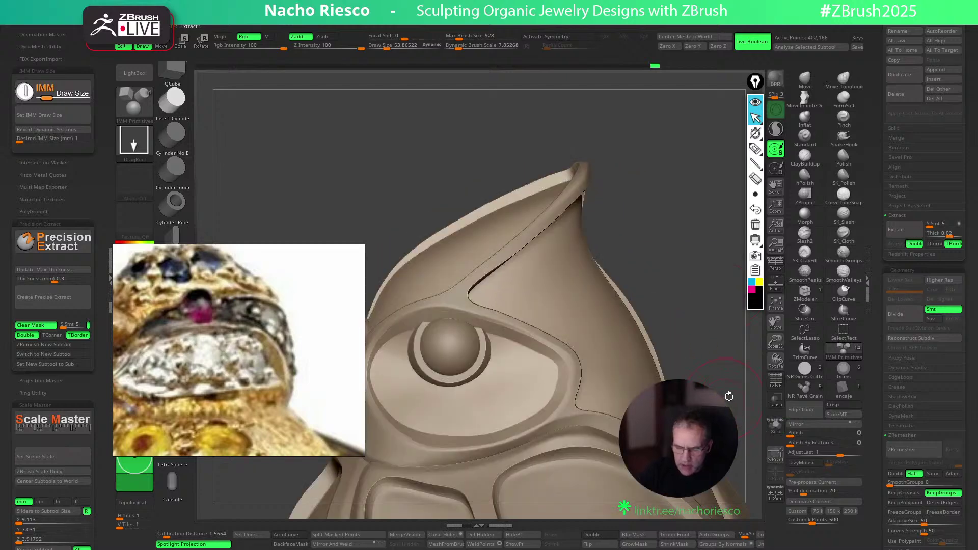
{"action": "left_click", "coordinate": [775, 427]}
{"action": "left_click_drag", "start_coordinate": [724, 357], "coordinate": [682, 361]}
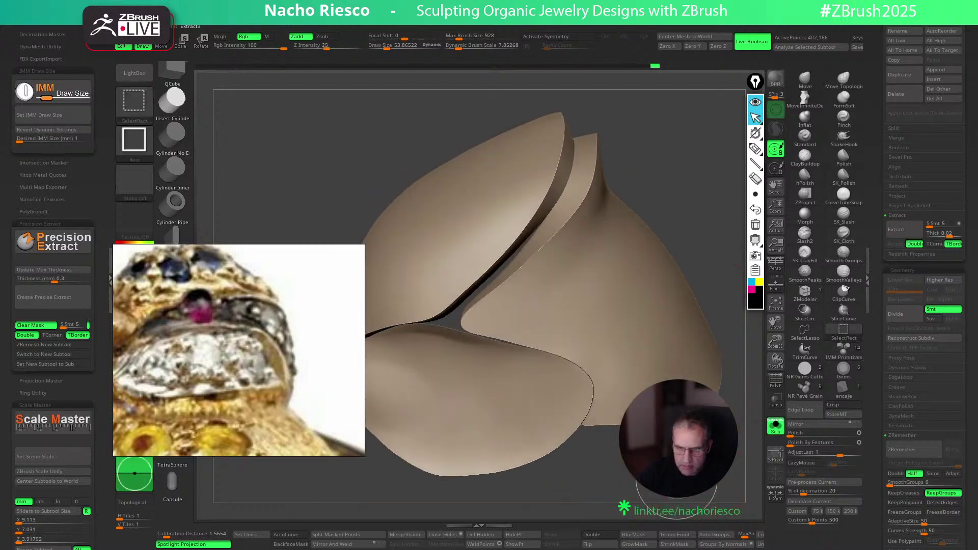
Smooth the isolated head panels with Polish By Features and bring the whole bird back into view
{"action": "right_click_drag", "start_coordinate": [546, 432], "coordinate": [536, 421]}
{"action": "key", "text": "ctrl+z"}
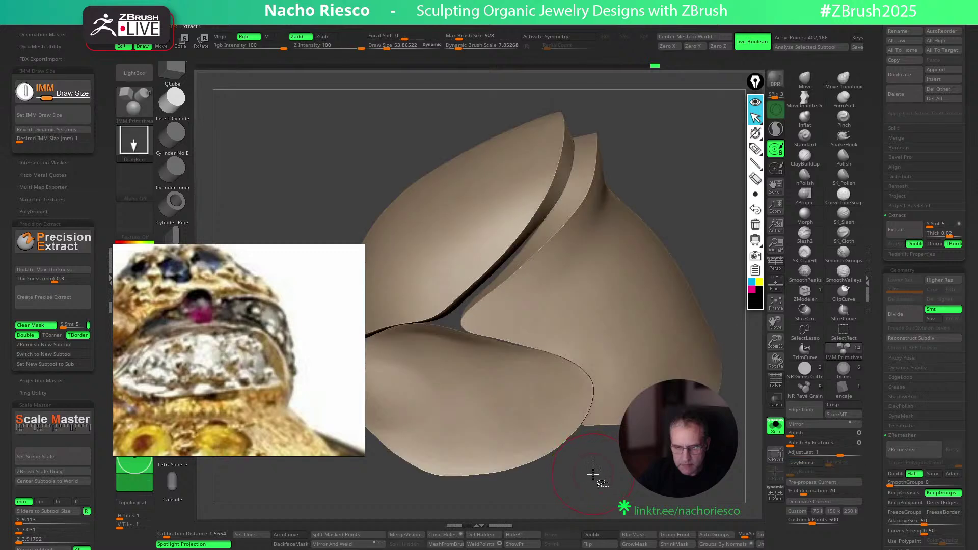
{"action": "right_click_drag", "start_coordinate": [599, 488], "coordinate": [673, 382]}
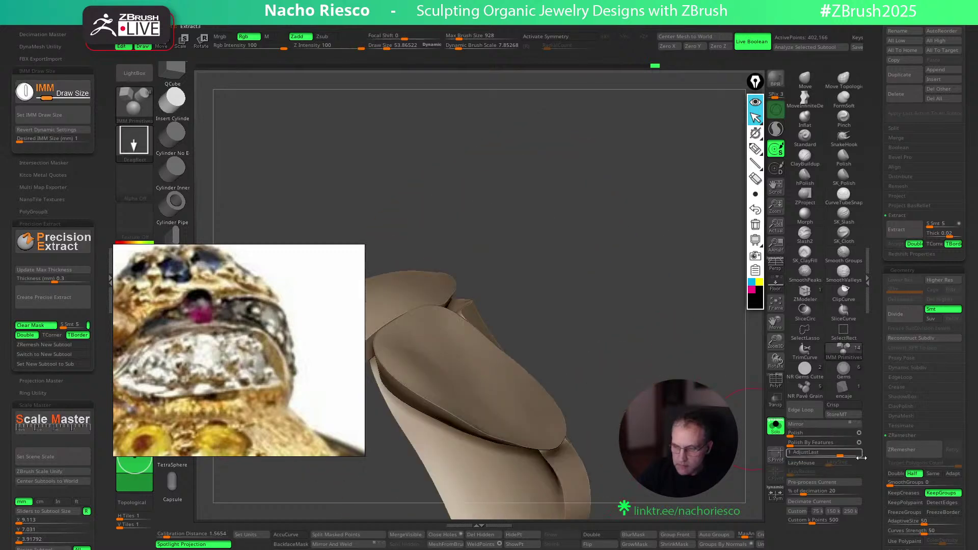
{"action": "left_click", "coordinate": [803, 445]}
{"action": "right_click_drag", "start_coordinate": [688, 326], "coordinate": [636, 214]}
{"action": "left_click", "coordinate": [774, 428]}
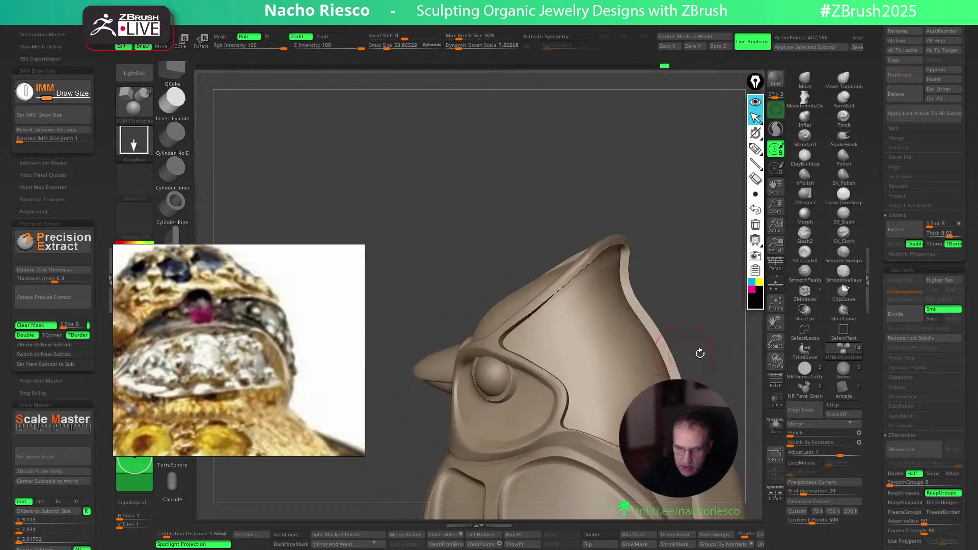
Mask every head panel except the crest's side panel, then display the full bird
{"action": "left_click", "coordinate": [775, 428]}
{"action": "key", "text": "w"}
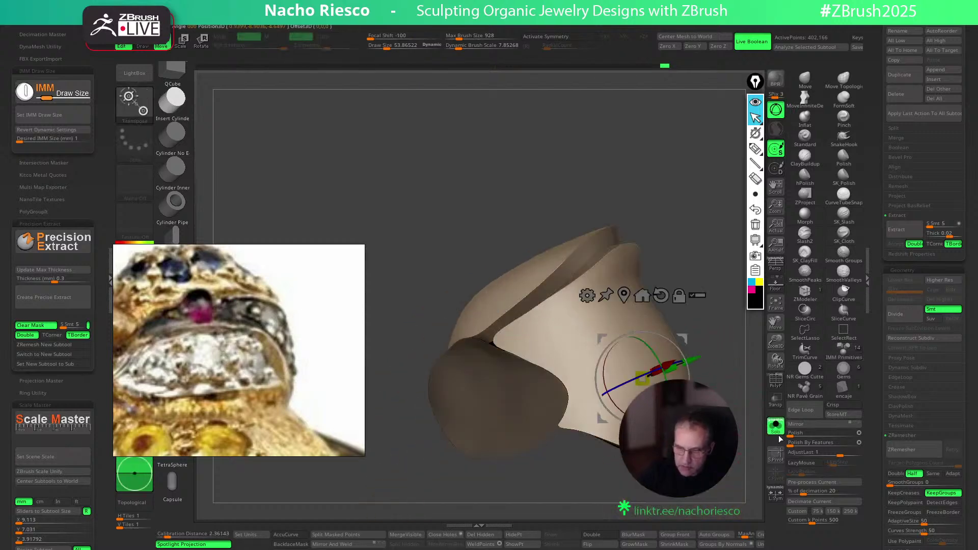
{"action": "key", "text": "q"}
{"action": "mouse_move", "coordinate": [725, 193]}
{"action": "right_mouse_down"}
{"action": "mouse_move", "coordinate": [700, 289]}
{"action": "mouse_move", "coordinate": [703, 270]}
{"action": "right_mouse_up"}
{"action": "left_click_drag", "start_coordinate": [704, 270], "coordinate": [713, 291], "text": "ctrl"}
{"action": "left_click", "coordinate": [633, 389], "text": "ctrl+shift"}
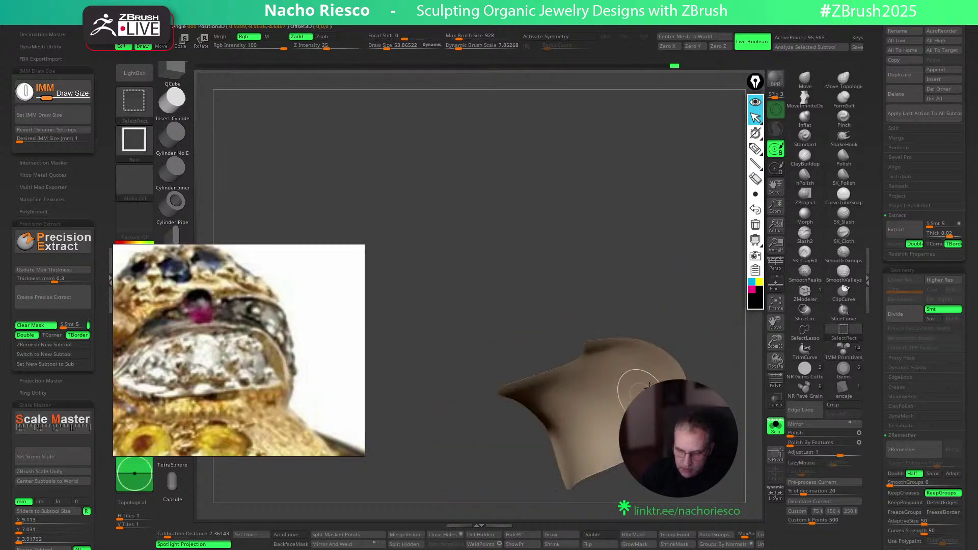
{"action": "left_click", "coordinate": [699, 300], "text": "ctrl"}
{"action": "left_click", "coordinate": [699, 299], "text": "ctrl+shift"}
{"action": "right_click_drag", "start_coordinate": [720, 284], "coordinate": [673, 357]}
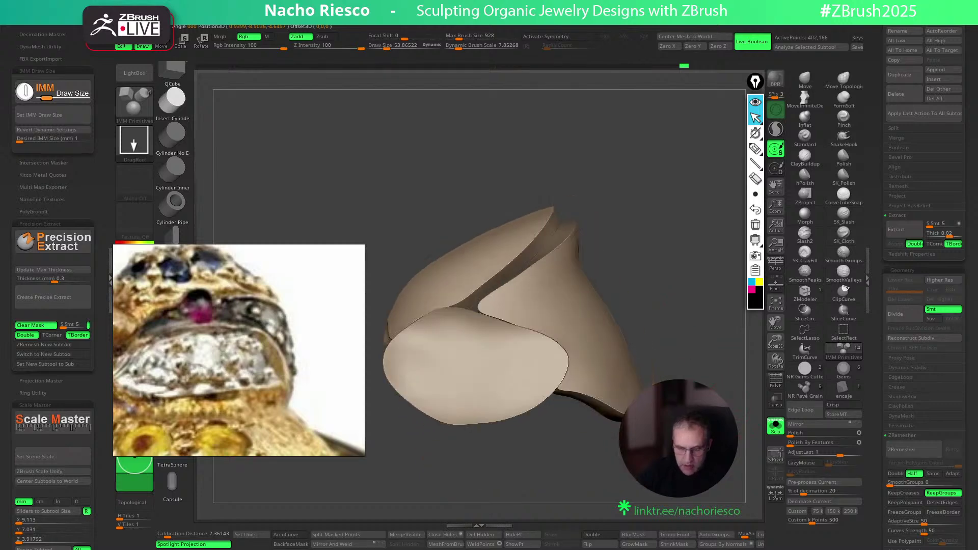
{"action": "left_click", "coordinate": [775, 428]}
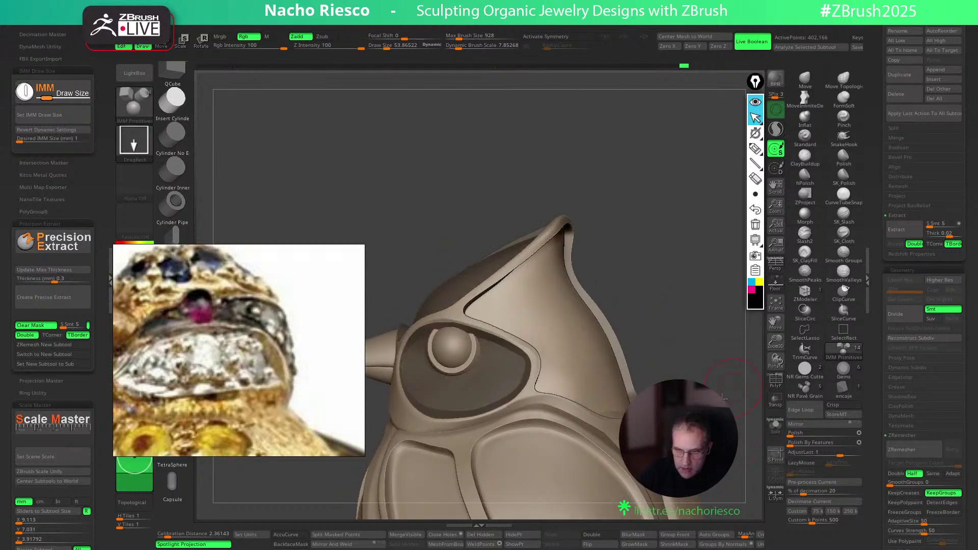
Reshape the side crest panel's outline above and behind the eye with the Move brush, adjusting the brush size as needed
{"action": "key", "text": "s"}
{"action": "mouse_move", "coordinate": [513, 375]}
{"action": "left_mouse_down"}
{"action": "mouse_move", "coordinate": [530, 376]}
{"action": "mouse_move", "coordinate": [506, 385]}
{"action": "left_mouse_up"}
{"action": "key", "text": "s"}
{"action": "left_click_drag", "start_coordinate": [511, 352], "coordinate": [524, 348]}
{"action": "key", "text": "s"}
{"action": "left_click_drag", "start_coordinate": [467, 306], "coordinate": [484, 299]}
{"action": "left_click_drag", "start_coordinate": [623, 290], "coordinate": [570, 295]}
{"action": "key", "text": "s"}
{"action": "left_click_drag", "start_coordinate": [559, 407], "coordinate": [566, 409]}
{"action": "right_click_drag", "start_coordinate": [568, 407], "coordinate": [606, 378]}
Adjust the side crest panel's rear and upper borders with the Move brush and smooth it with Polish By Features
{"action": "right_click_drag", "start_coordinate": [673, 299], "coordinate": [594, 316]}
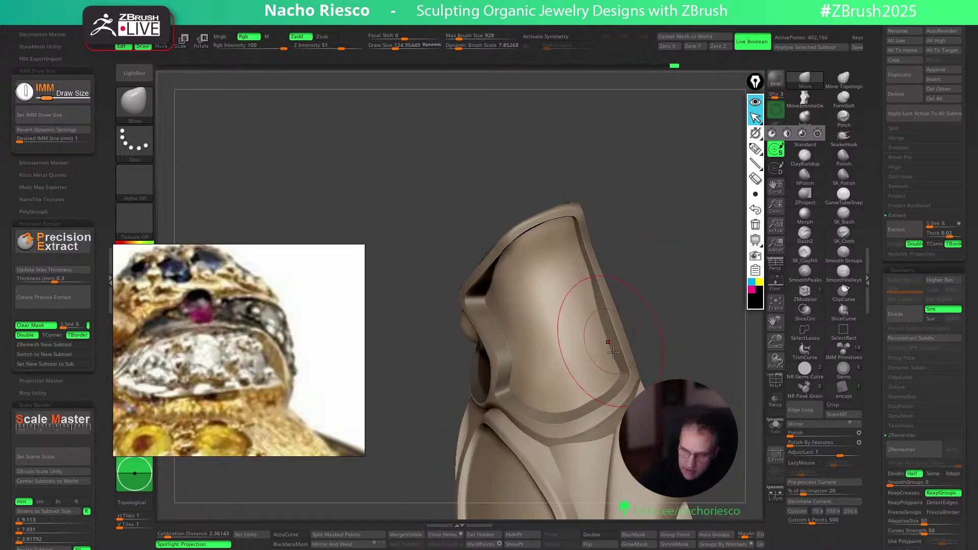
{"action": "mouse_move", "coordinate": [573, 251]}
{"action": "right_mouse_down"}
{"action": "mouse_move", "coordinate": [579, 218]}
{"action": "mouse_move", "coordinate": [563, 220]}
{"action": "right_mouse_up"}
{"action": "key", "text": "s"}
{"action": "left_click_drag", "start_coordinate": [508, 257], "coordinate": [502, 258]}
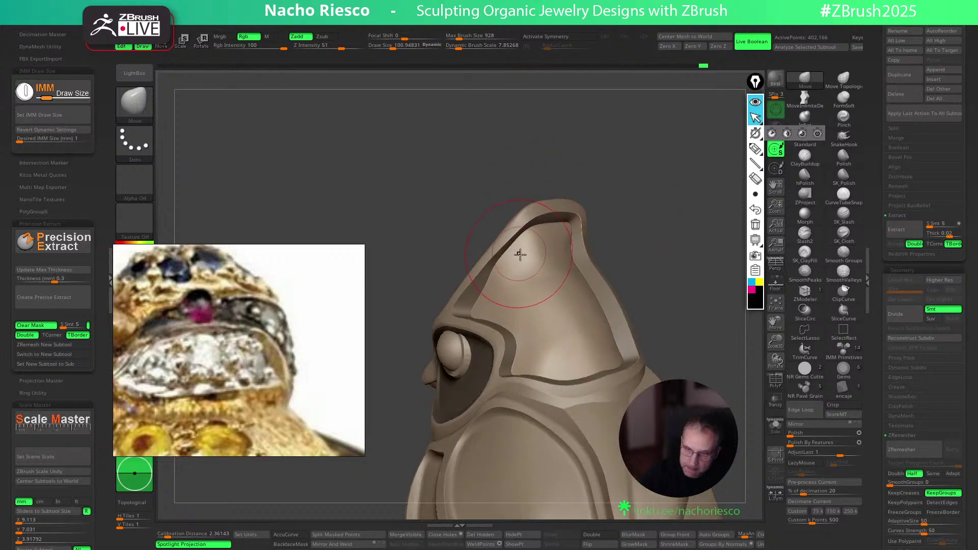
{"action": "right_click_drag", "start_coordinate": [643, 233], "coordinate": [602, 264]}
{"action": "key", "text": "s"}
{"action": "left_click_drag", "start_coordinate": [603, 265], "coordinate": [611, 264]}
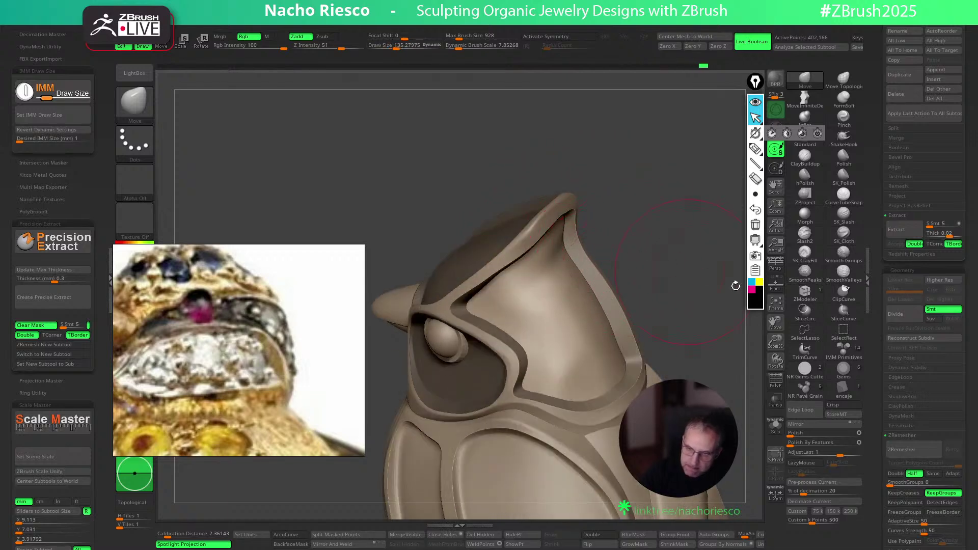
{"action": "left_click_drag", "start_coordinate": [796, 445], "coordinate": [805, 448]}
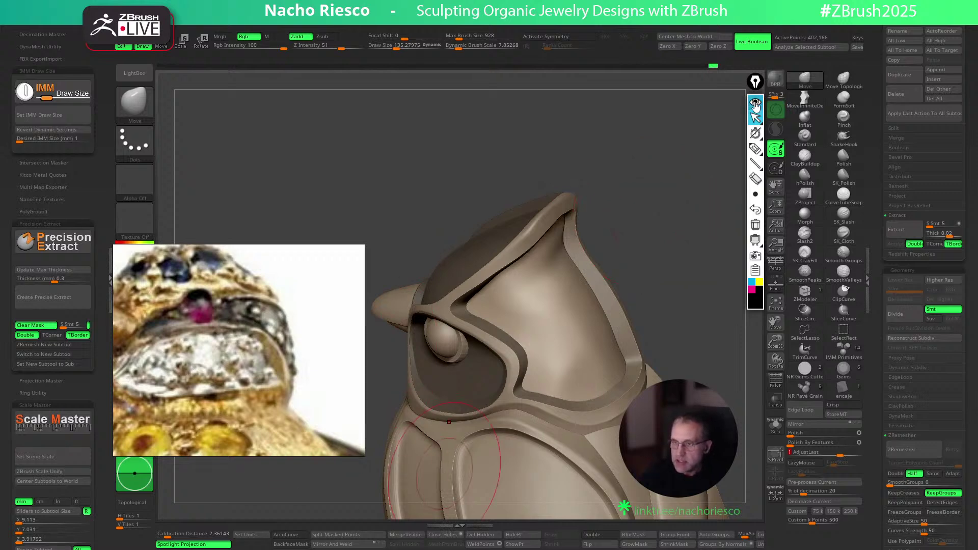
Write and circle "EPIC PEN" as a yellow screen annotation, clear it, and collapse the annotation toolbar
{"action": "left_click", "coordinate": [756, 149]}
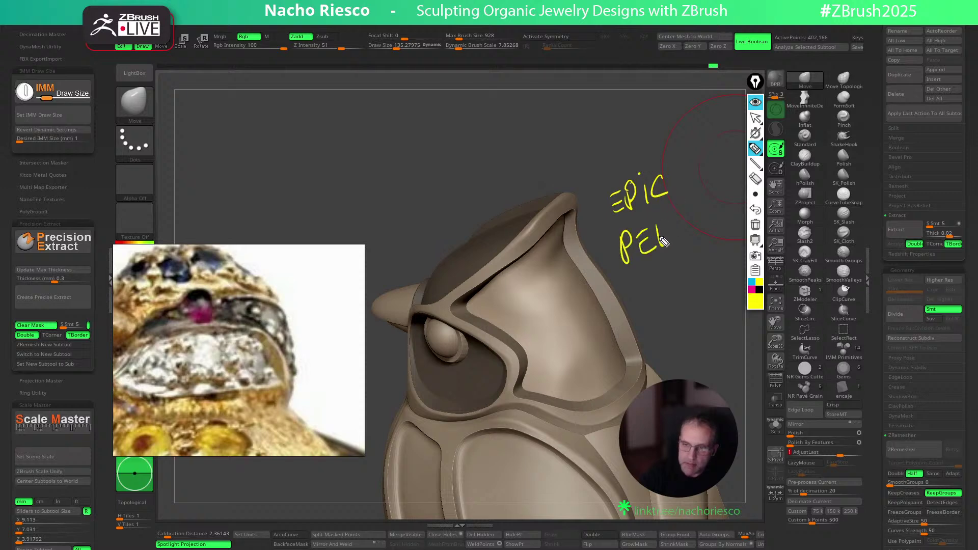
{"action": "left_click_drag", "start_coordinate": [604, 190], "coordinate": [672, 166]}
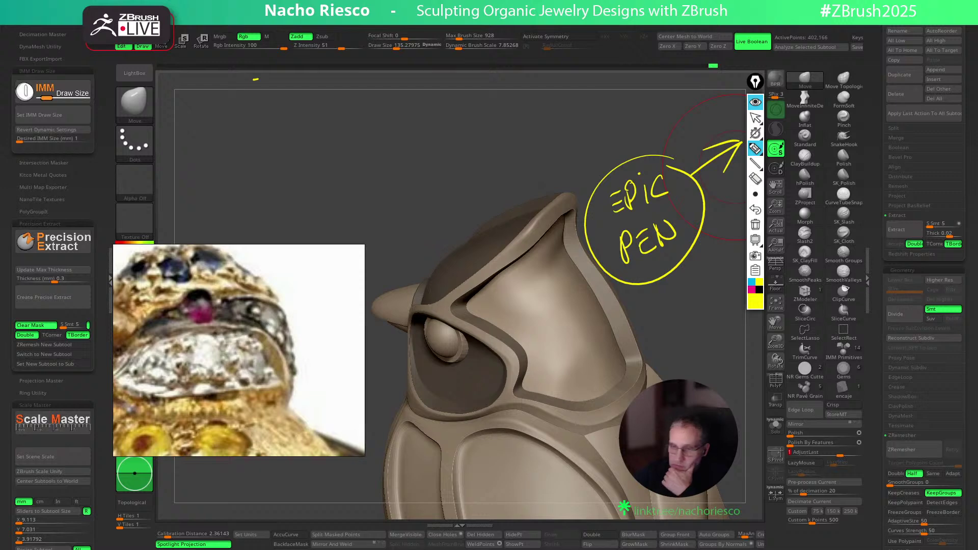
{"action": "left_click", "coordinate": [756, 223]}
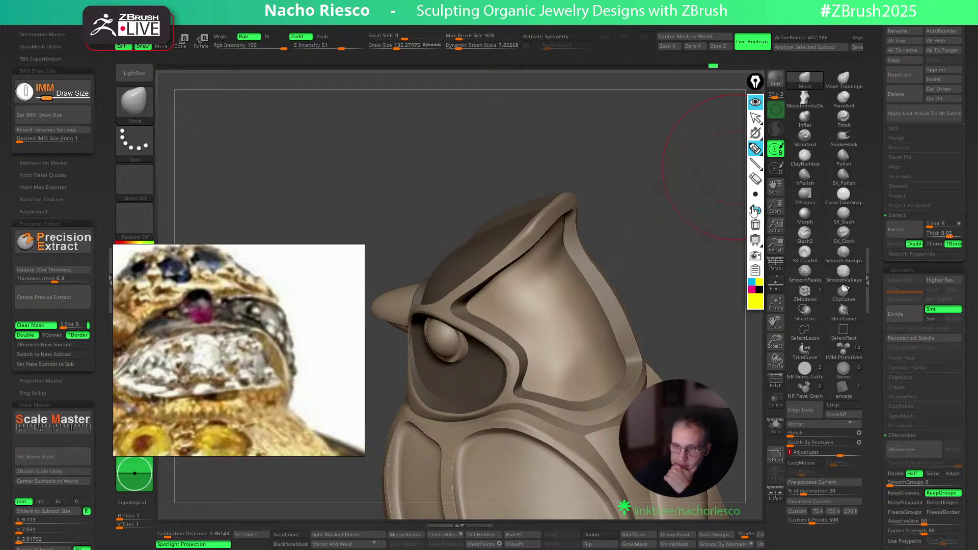
{"action": "left_click", "coordinate": [755, 104]}
Even out the frame width around the side crest panel with the Move brush, working from the back, top and front
{"action": "mouse_move", "coordinate": [657, 222]}
{"action": "left_mouse_down"}
{"action": "mouse_move", "coordinate": [644, 225]}
{"action": "mouse_move", "coordinate": [653, 204]}
{"action": "mouse_move", "coordinate": [532, 239]}
{"action": "left_mouse_up"}
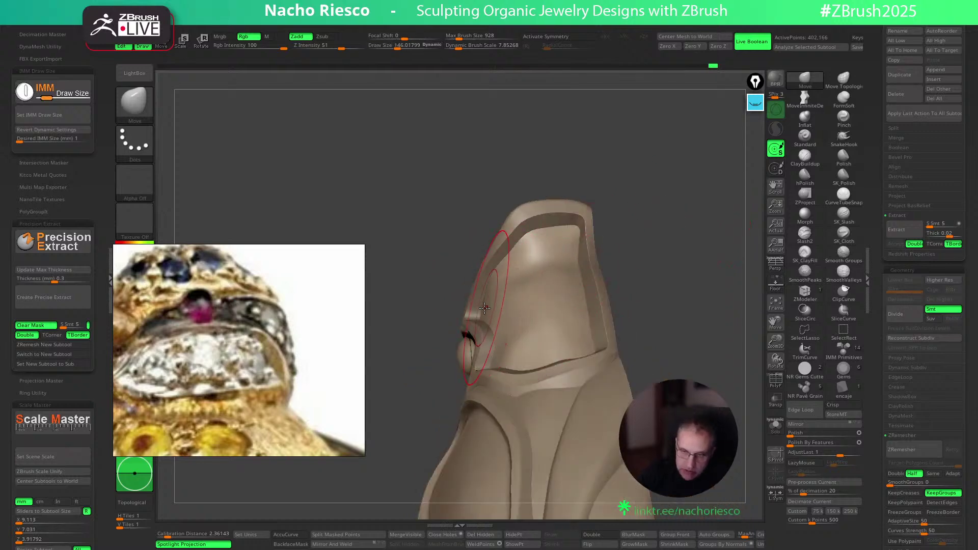
{"action": "mouse_move", "coordinate": [604, 224]}
{"action": "left_mouse_down"}
{"action": "mouse_move", "coordinate": [623, 175]}
{"action": "mouse_move", "coordinate": [601, 267]}
{"action": "left_mouse_up"}
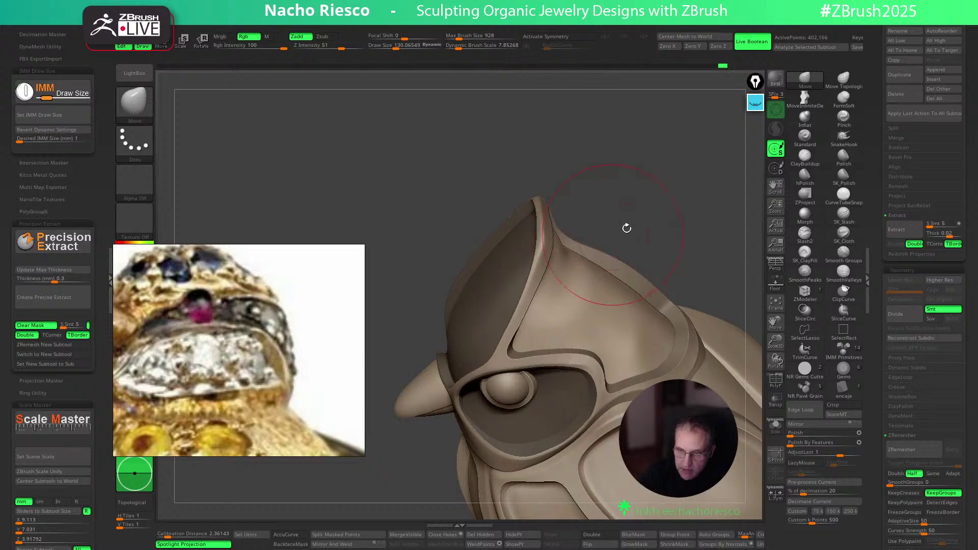
{"action": "mouse_move", "coordinate": [672, 250]}
{"action": "left_mouse_down"}
{"action": "mouse_move", "coordinate": [643, 372]}
{"action": "mouse_move", "coordinate": [667, 253]}
{"action": "left_mouse_up"}
{"action": "left_click_drag", "start_coordinate": [533, 421], "coordinate": [533, 376]}
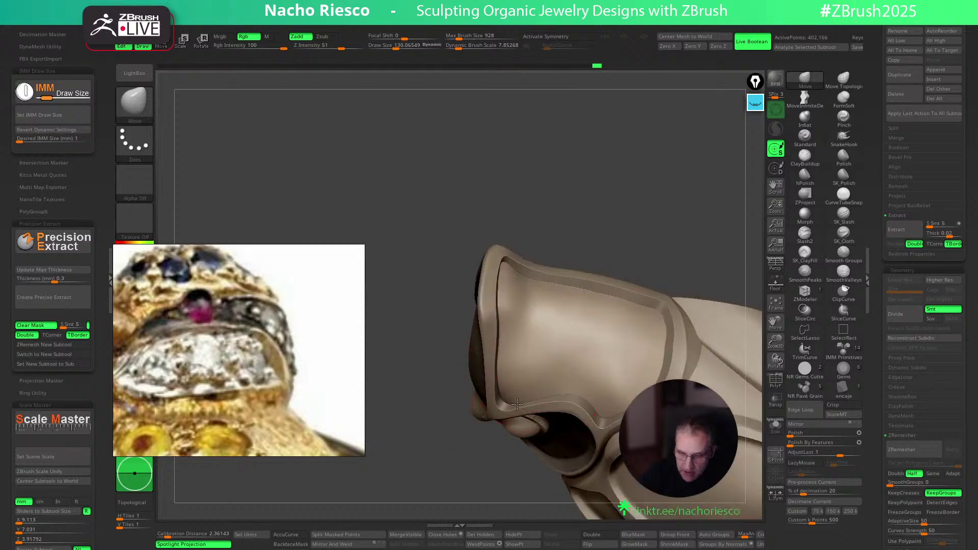
{"action": "left_click_drag", "start_coordinate": [667, 224], "coordinate": [514, 306]}
{"action": "left_click_drag", "start_coordinate": [485, 439], "coordinate": [485, 400]}
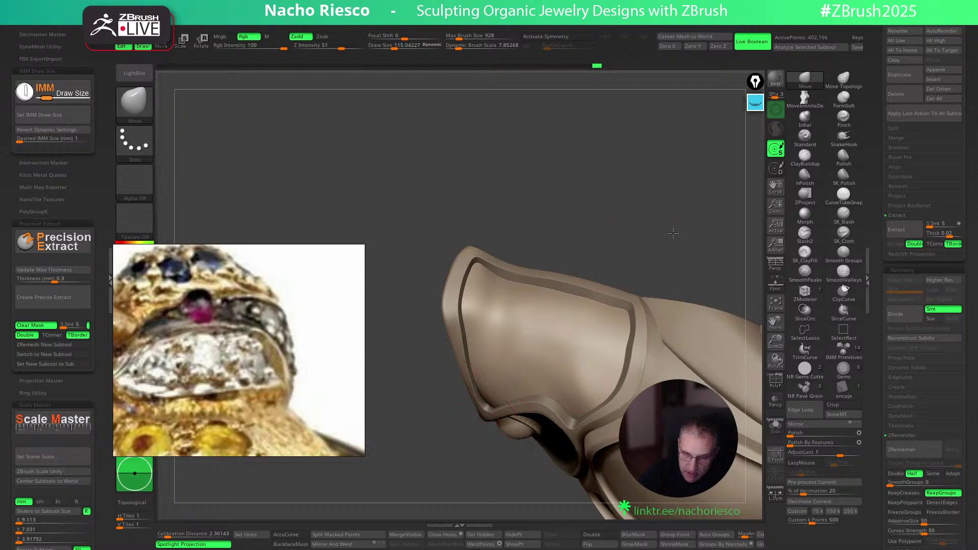
{"action": "left_click_drag", "start_coordinate": [673, 234], "coordinate": [558, 274]}
{"action": "left_click_drag", "start_coordinate": [632, 205], "coordinate": [625, 302]}
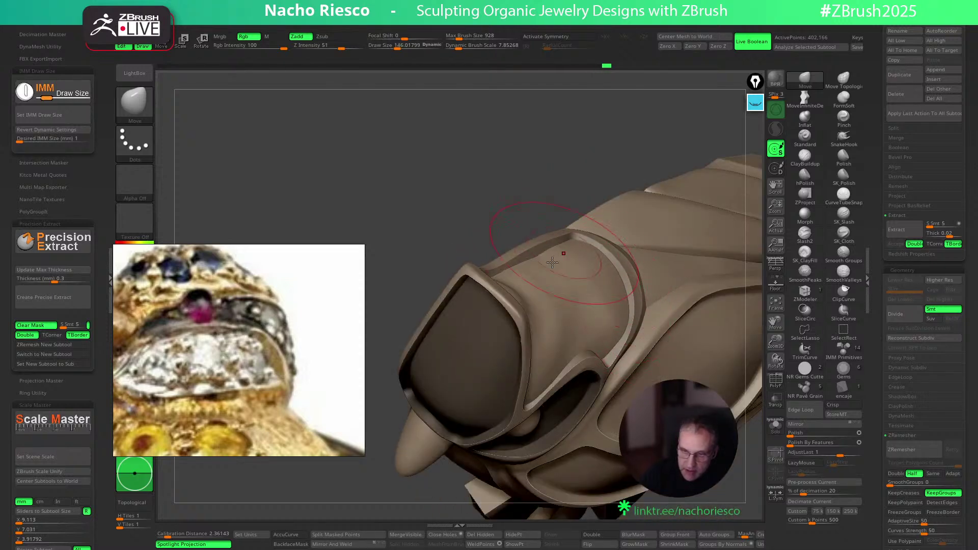
{"action": "left_click_drag", "start_coordinate": [538, 241], "coordinate": [470, 281]}
{"action": "left_click_drag", "start_coordinate": [601, 183], "coordinate": [700, 306]}
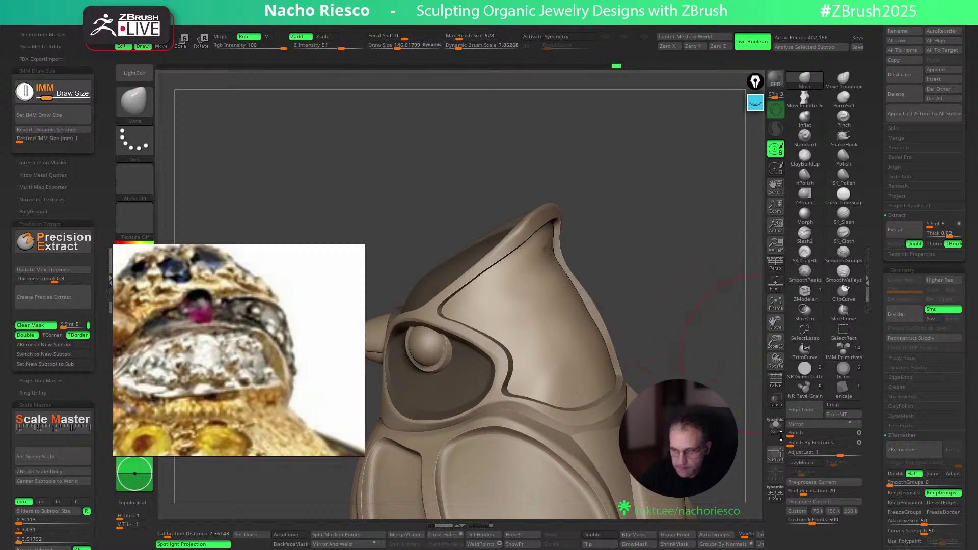
Isolate the head panels, apply Polish By Features, and check their polygroups before showing the whole bird
{"action": "left_click", "coordinate": [776, 426]}
{"action": "mouse_move", "coordinate": [688, 426]}
{"action": "left_mouse_down"}
{"action": "mouse_move", "coordinate": [680, 328]}
{"action": "mouse_move", "coordinate": [580, 278]}
{"action": "mouse_move", "coordinate": [660, 287]}
{"action": "left_mouse_up"}
{"action": "key", "text": "s"}
{"action": "left_click_drag", "start_coordinate": [689, 326], "coordinate": [733, 372]}
{"action": "left_click", "coordinate": [798, 447]}
{"action": "key", "text": "shift+f"}
{"action": "left_click_drag", "start_coordinate": [758, 408], "coordinate": [769, 427]}
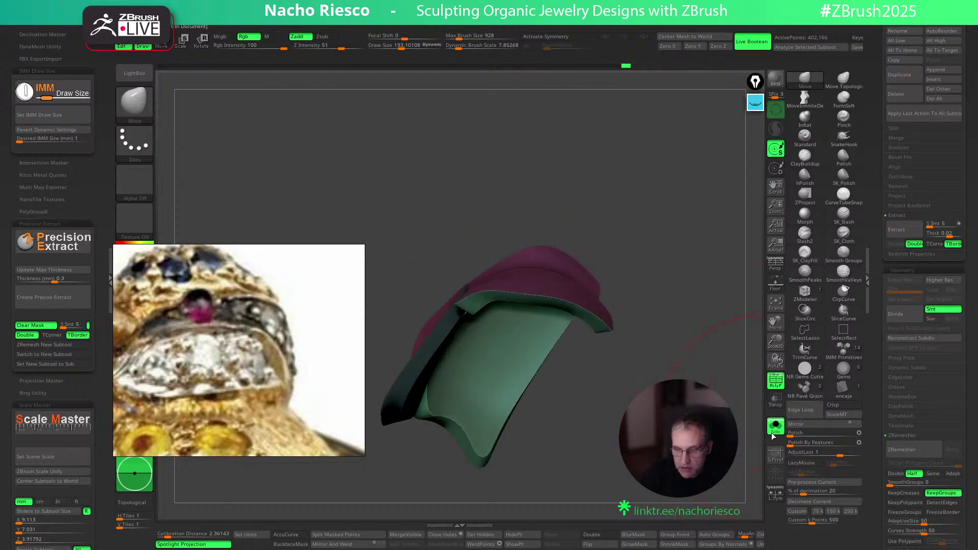
{"action": "left_click", "coordinate": [772, 427]}
Nudge the side crest panel's front and lower edges with a resized Move brush
{"action": "mouse_move", "coordinate": [712, 324]}
{"action": "left_mouse_down"}
{"action": "mouse_move", "coordinate": [708, 373]}
{"action": "mouse_move", "coordinate": [678, 334]}
{"action": "mouse_move", "coordinate": [566, 339]}
{"action": "mouse_move", "coordinate": [511, 354]}
{"action": "left_mouse_up"}
{"action": "key", "text": "s"}
{"action": "left_click", "coordinate": [519, 339]}
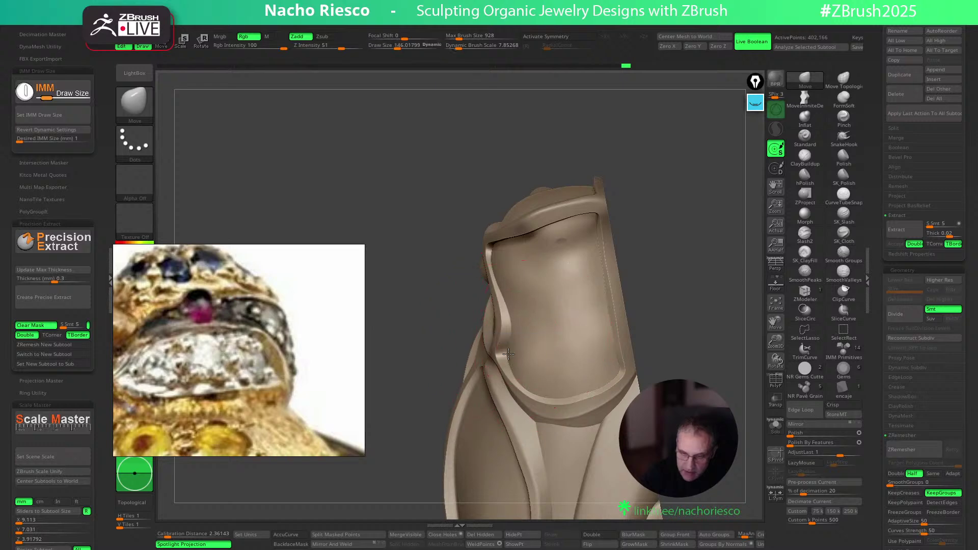
{"action": "key", "text": "s"}
{"action": "left_click", "coordinate": [497, 277]}
{"action": "mouse_move", "coordinate": [651, 248]}
{"action": "left_mouse_down"}
{"action": "mouse_move", "coordinate": [679, 256]}
{"action": "mouse_move", "coordinate": [674, 271]}
{"action": "mouse_move", "coordinate": [688, 275]}
{"action": "left_mouse_up"}
Adjust the frame between the eye panel and the side crest panel with smaller Move and Move Topological brushes
{"action": "key", "text": "s"}
{"action": "left_click_drag", "start_coordinate": [522, 294], "coordinate": [518, 294]}
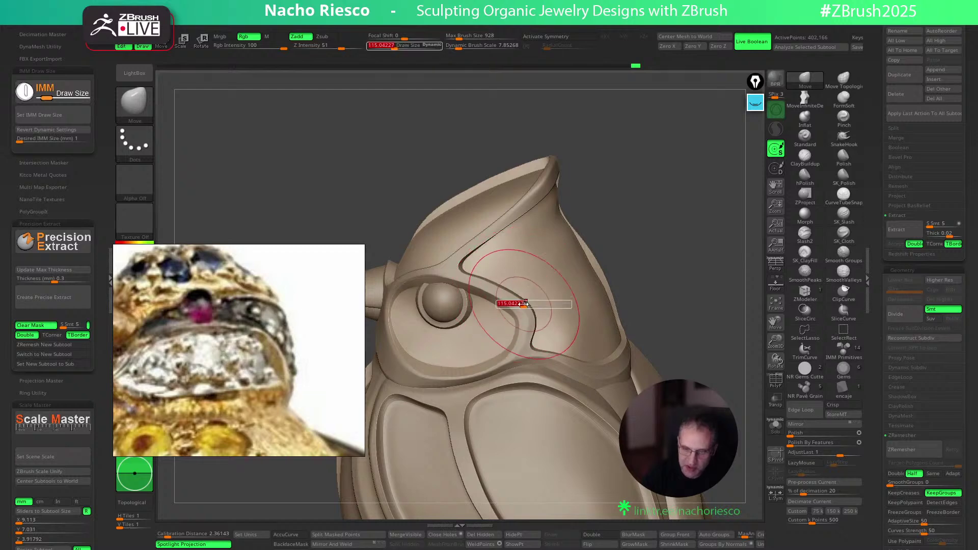
{"action": "key", "text": "["}
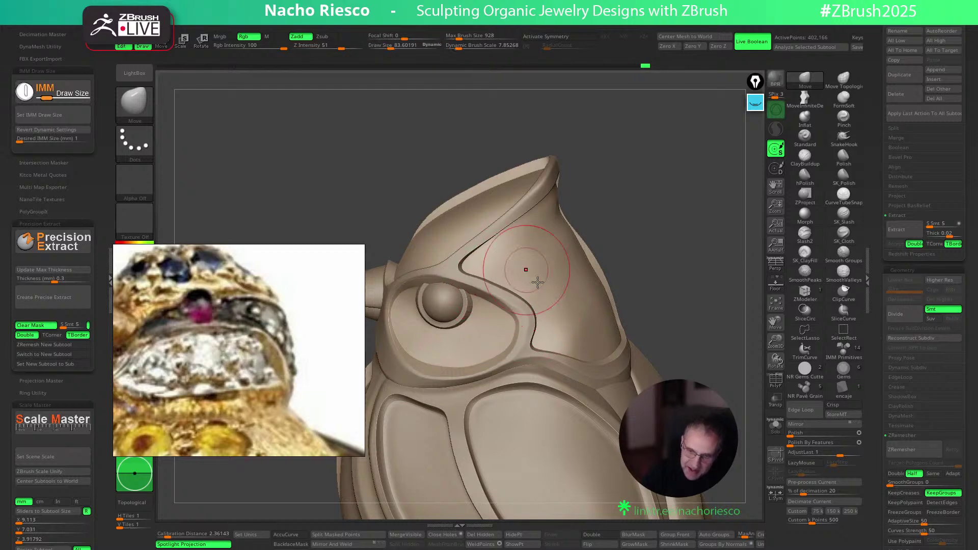
{"action": "left_click_drag", "start_coordinate": [673, 251], "coordinate": [657, 275]}
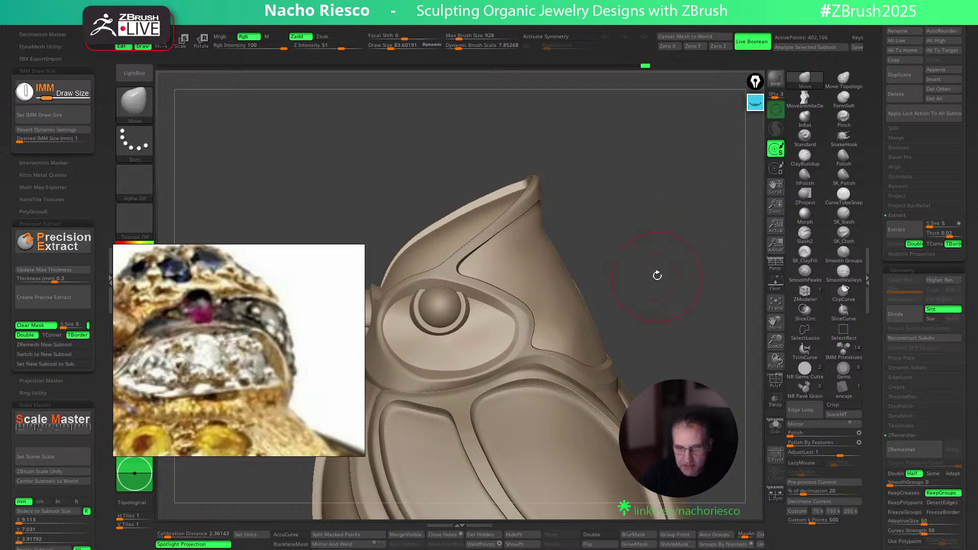
{"action": "key", "text": "]"}
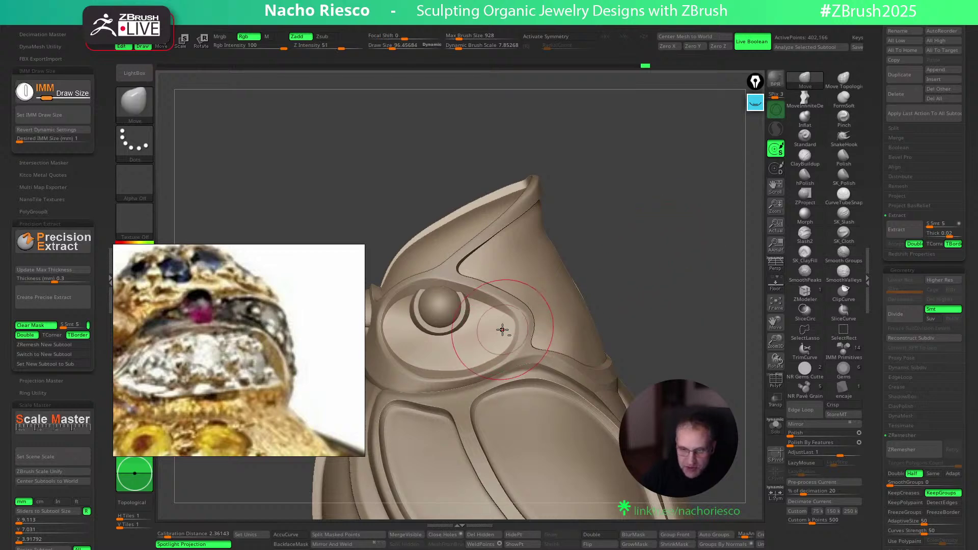
{"action": "key", "text": "s"}
{"action": "left_click_drag", "start_coordinate": [519, 322], "coordinate": [515, 323]}
{"action": "left_click_drag", "start_coordinate": [518, 322], "coordinate": [530, 327]}
{"action": "left_click", "coordinate": [842, 80]}
{"action": "key", "text": "s"}
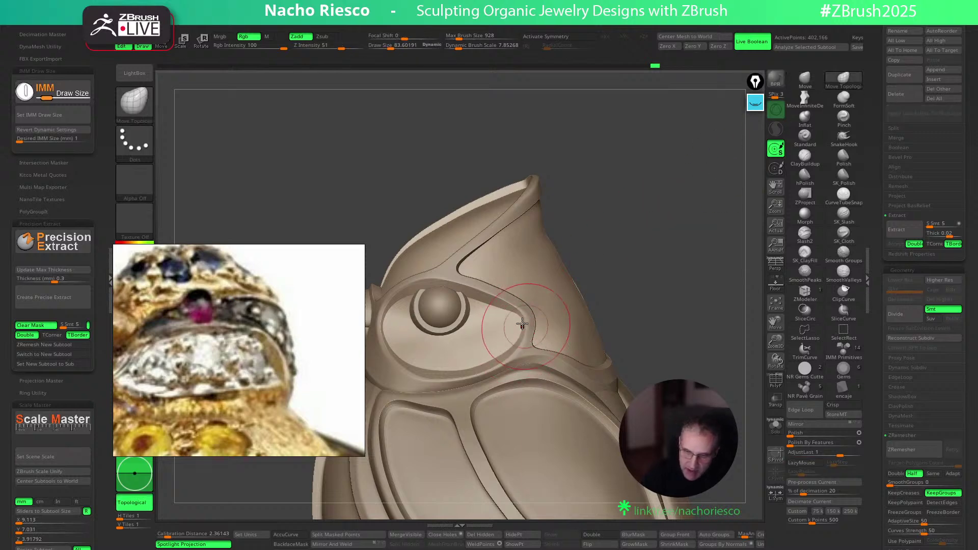
Isolate the head panels, smooth the side crest panel with Smooth Groups, and apply Polish By Features
{"action": "left_click_drag", "start_coordinate": [629, 166], "coordinate": [706, 291]}
{"action": "left_click", "coordinate": [775, 427]}
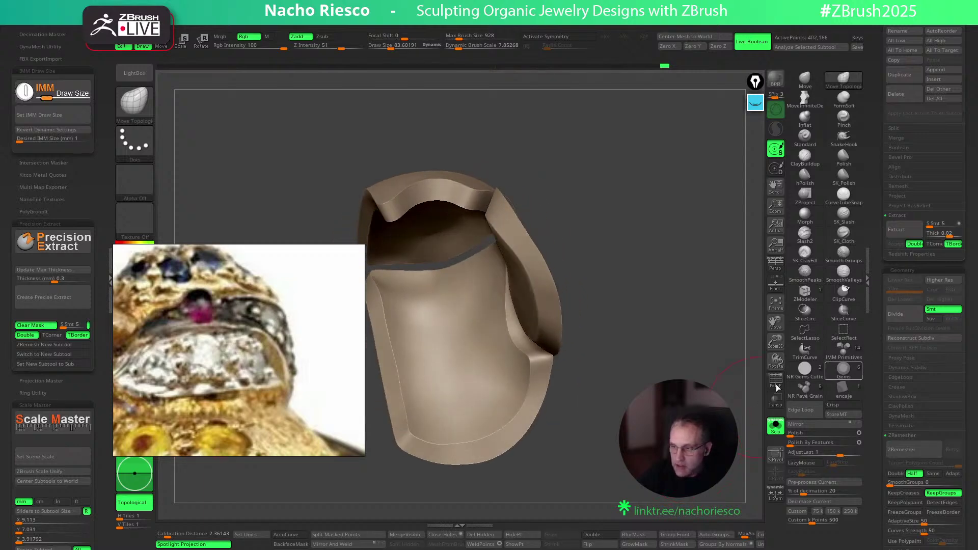
{"action": "left_click_drag", "start_coordinate": [713, 366], "coordinate": [616, 408]}
{"action": "left_click_drag", "start_coordinate": [469, 347], "coordinate": [476, 407], "text": "shift"}
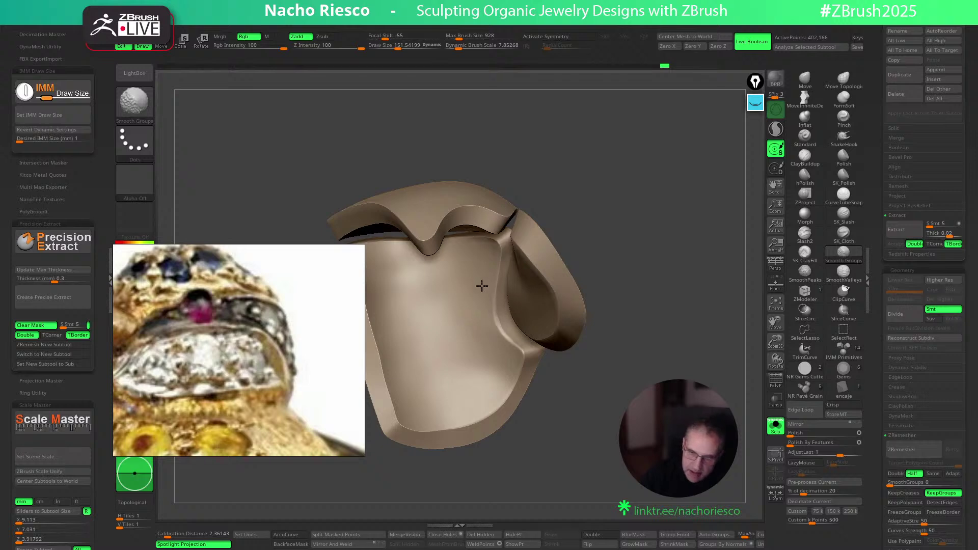
{"action": "right_click_drag", "start_coordinate": [452, 299], "coordinate": [485, 292], "text": "alt"}
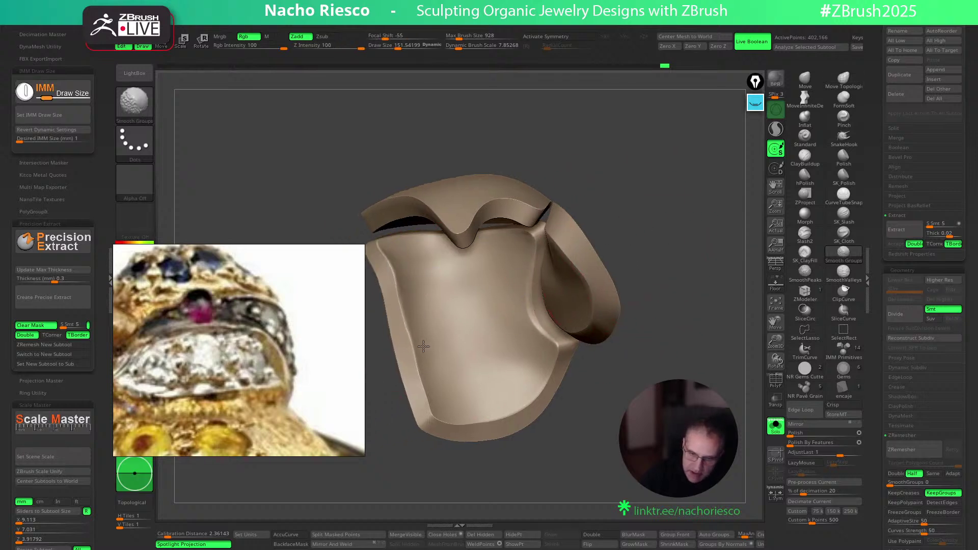
{"action": "left_click_drag", "start_coordinate": [500, 382], "coordinate": [525, 382], "text": "shift"}
{"action": "left_click", "coordinate": [805, 447]}
{"action": "left_click", "coordinate": [804, 443]}
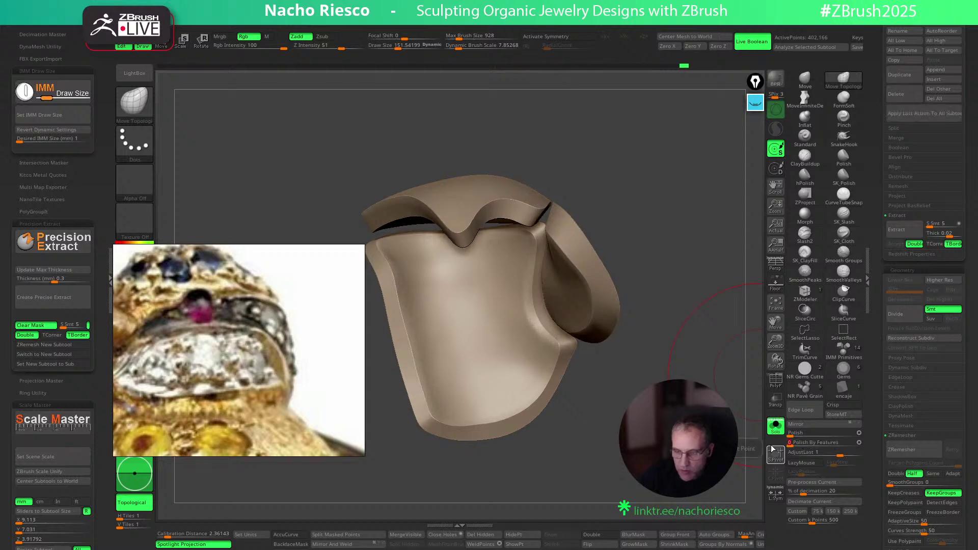
Show the whole bird and reshape the frame corner behind the eye with Move Topological at a draw size of about 110
{"action": "left_click", "coordinate": [775, 428]}
{"action": "mouse_move", "coordinate": [733, 398]}
{"action": "left_mouse_down"}
{"action": "mouse_move", "coordinate": [504, 383]}
{"action": "mouse_move", "coordinate": [384, 420]}
{"action": "mouse_move", "coordinate": [277, 512]}
{"action": "left_mouse_up"}
{"action": "mouse_move", "coordinate": [684, 234]}
{"action": "left_mouse_down", "text": "alt"}
{"action": "mouse_move", "coordinate": [714, 249]}
{"action": "mouse_move", "coordinate": [723, 296]}
{"action": "left_mouse_up", "text": "alt"}
{"action": "key", "text": "s"}
{"action": "left_click_drag", "start_coordinate": [599, 325], "coordinate": [594, 325]}
{"action": "left_click_drag", "start_coordinate": [590, 338], "coordinate": [600, 338]}
{"action": "mouse_move", "coordinate": [657, 287]}
{"action": "left_mouse_down"}
{"action": "mouse_move", "coordinate": [671, 288]}
{"action": "mouse_move", "coordinate": [604, 293]}
{"action": "left_mouse_up"}
{"action": "left_click_drag", "start_coordinate": [601, 333], "coordinate": [590, 338]}
{"action": "left_click_drag", "start_coordinate": [675, 268], "coordinate": [711, 251]}
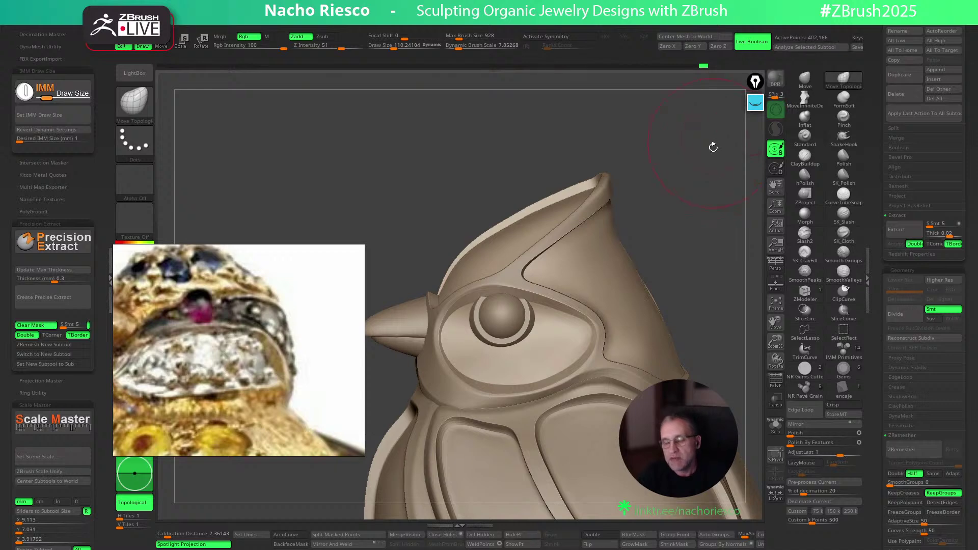
{"action": "mouse_move", "coordinate": [727, 131]}
{"action": "left_mouse_down"}
{"action": "mouse_move", "coordinate": [642, 219]}
{"action": "mouse_move", "coordinate": [577, 336]}
{"action": "left_mouse_up"}
{"action": "mouse_move", "coordinate": [675, 260]}
{"action": "left_mouse_down"}
{"action": "mouse_move", "coordinate": [675, 213]}
{"action": "mouse_move", "coordinate": [705, 198]}
{"action": "left_mouse_up"}
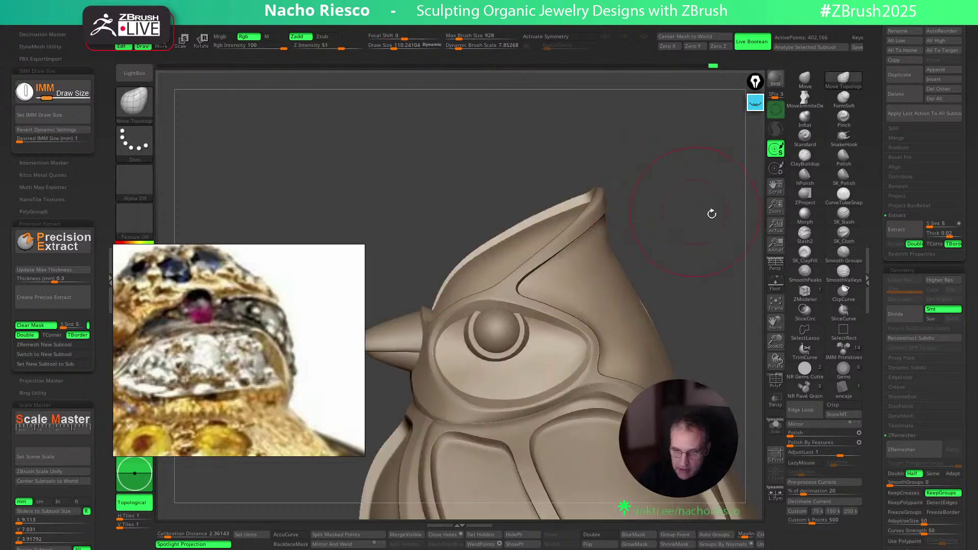
Refine the crest's rim and tip with the Move Topological brush at a draw size of about 152
{"action": "left_click_drag", "start_coordinate": [738, 396], "coordinate": [749, 458]}
{"action": "left_click_drag", "start_coordinate": [712, 294], "coordinate": [753, 306]}
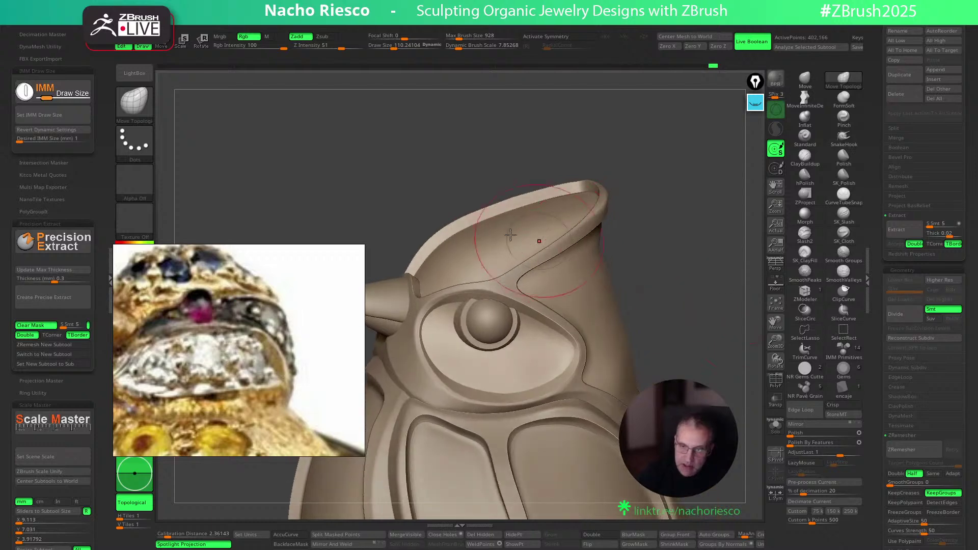
{"action": "left_click_drag", "start_coordinate": [646, 173], "coordinate": [704, 290]}
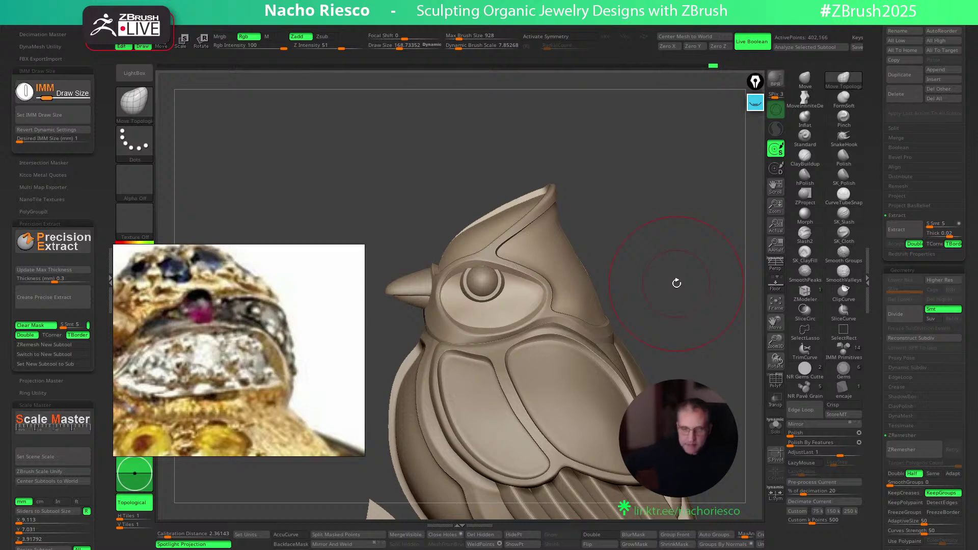
{"action": "left_click_drag", "start_coordinate": [663, 234], "coordinate": [701, 240], "text": "alt"}
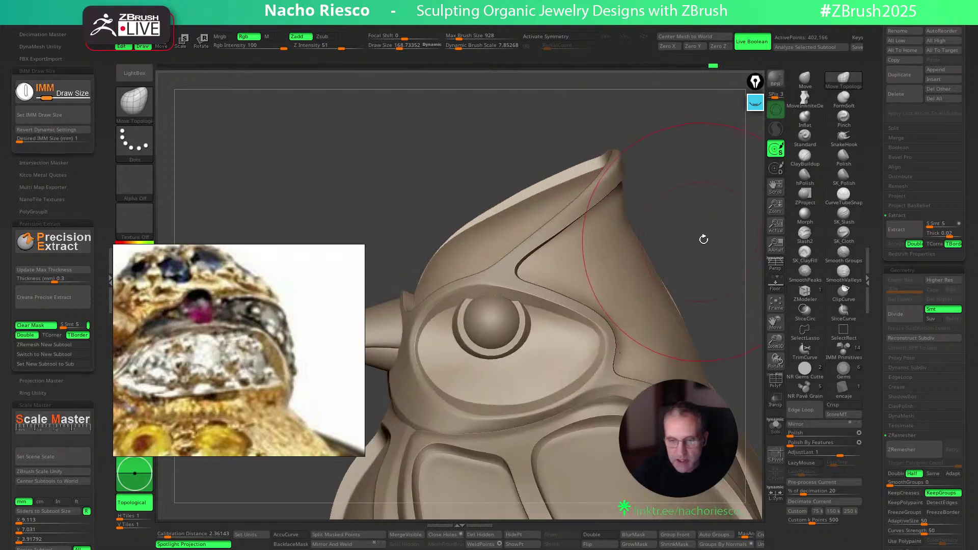
{"action": "key", "text": "s"}
{"action": "left_click", "coordinate": [571, 222]}
{"action": "left_click_drag", "start_coordinate": [655, 189], "coordinate": [627, 189]}
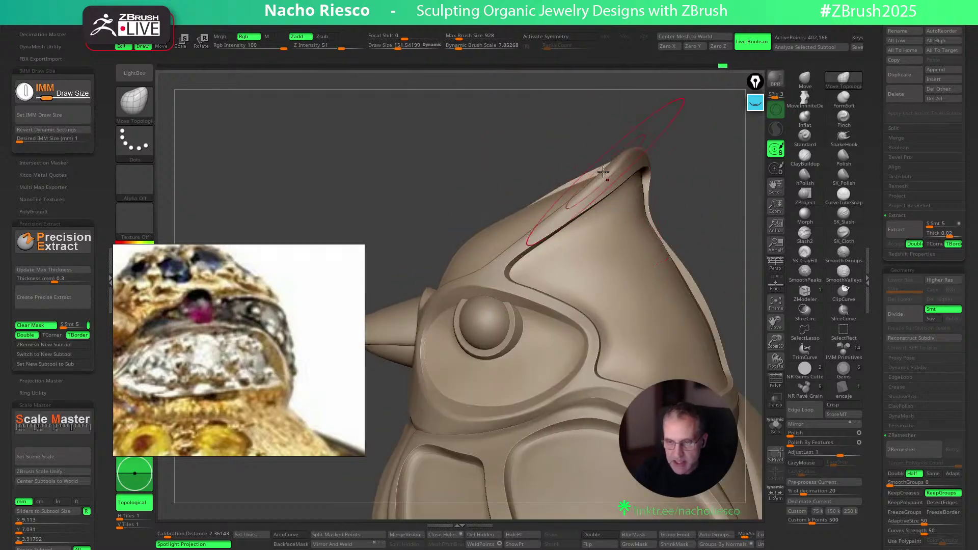
{"action": "left_click_drag", "start_coordinate": [681, 158], "coordinate": [629, 164]}
{"action": "left_click_drag", "start_coordinate": [731, 159], "coordinate": [738, 159]}
{"action": "right_click_drag", "start_coordinate": [738, 159], "coordinate": [631, 201]}
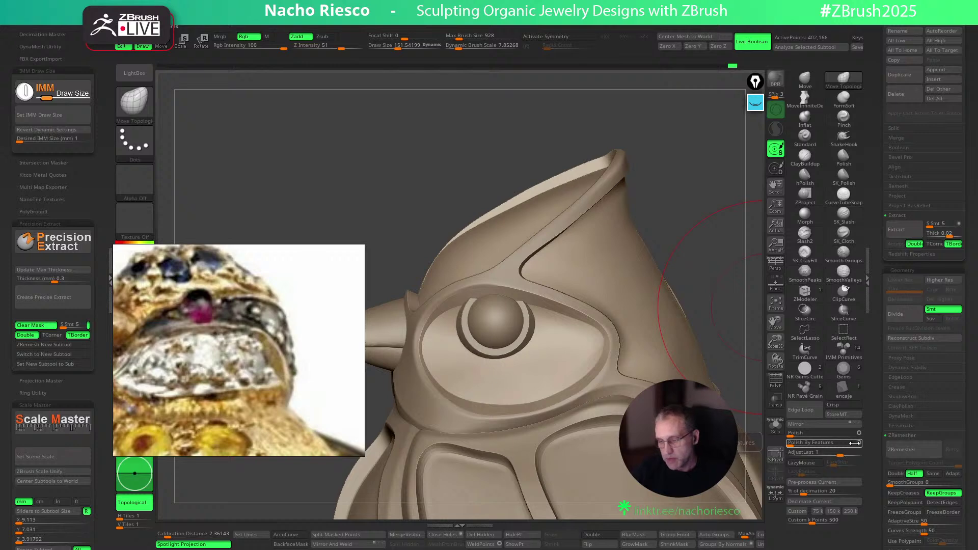
Check the eye bezel's seating from the front with its transform gizmo, and reselect the head panels
{"action": "left_click_drag", "start_coordinate": [699, 239], "coordinate": [738, 280]}
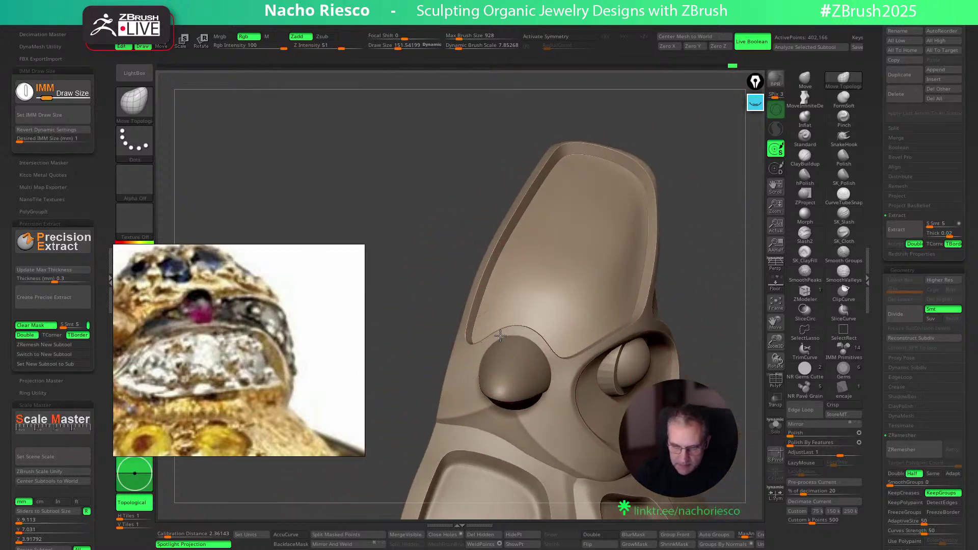
{"action": "mouse_move", "coordinate": [711, 257]}
{"action": "right_mouse_down"}
{"action": "mouse_move", "coordinate": [729, 239]}
{"action": "mouse_move", "coordinate": [644, 265]}
{"action": "right_mouse_up"}
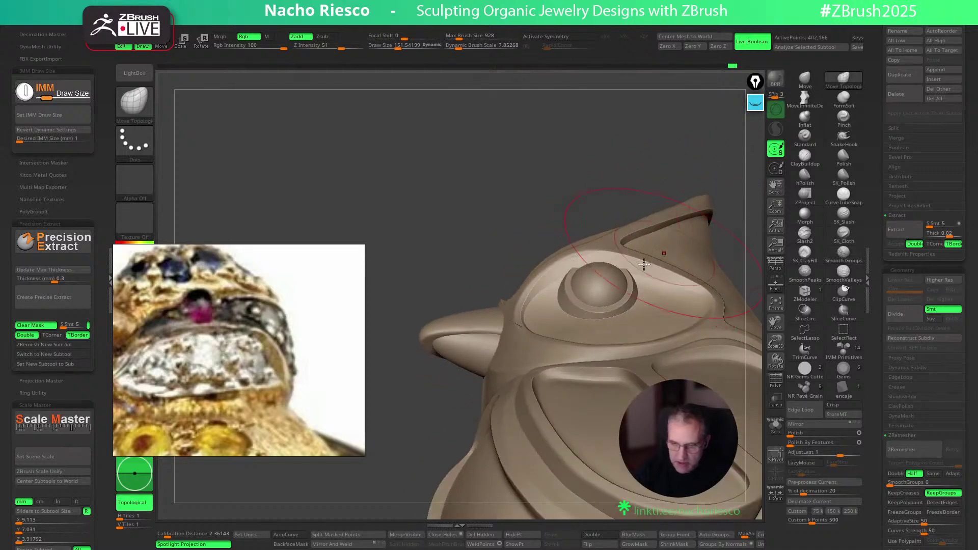
{"action": "left_click", "coordinate": [621, 283], "text": "alt"}
{"action": "right_click_drag", "start_coordinate": [658, 196], "coordinate": [719, 247]}
{"action": "key", "text": "w"}
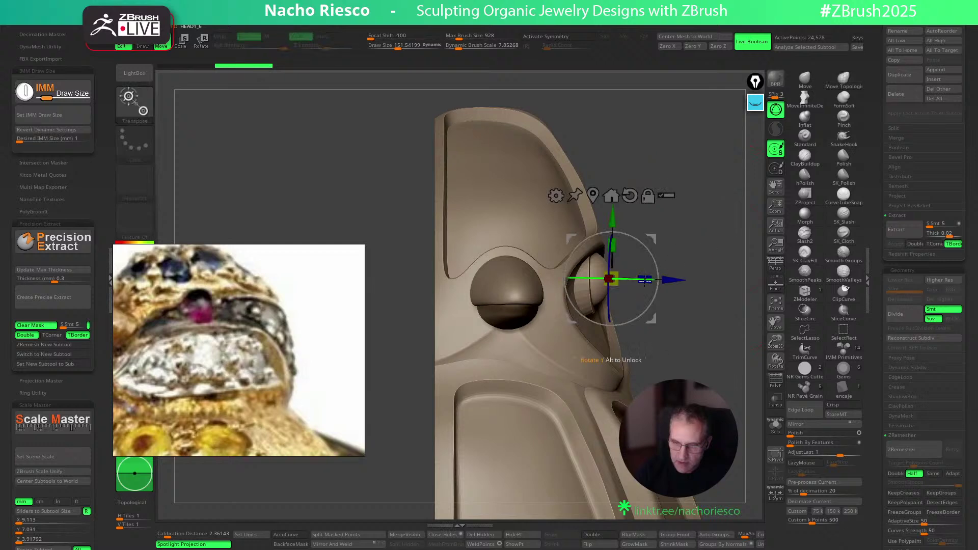
{"action": "key", "text": "alt"}
{"action": "left_click", "coordinate": [584, 294], "text": "alt"}
{"action": "left_click", "coordinate": [576, 169], "text": "alt"}
{"action": "right_click_drag", "start_coordinate": [705, 214], "coordinate": [676, 222]}
Turn on backface masking for the Move Topological brush and adjust the side crest panel's lower edge at a draw size of about 141
{"action": "key", "text": "q"}
{"action": "mouse_move", "coordinate": [679, 223]}
{"action": "left_mouse_down"}
{"action": "mouse_move", "coordinate": [677, 172]}
{"action": "mouse_move", "coordinate": [683, 243]}
{"action": "mouse_move", "coordinate": [694, 225]}
{"action": "mouse_move", "coordinate": [682, 286]}
{"action": "left_mouse_up"}
{"action": "key", "text": "s"}
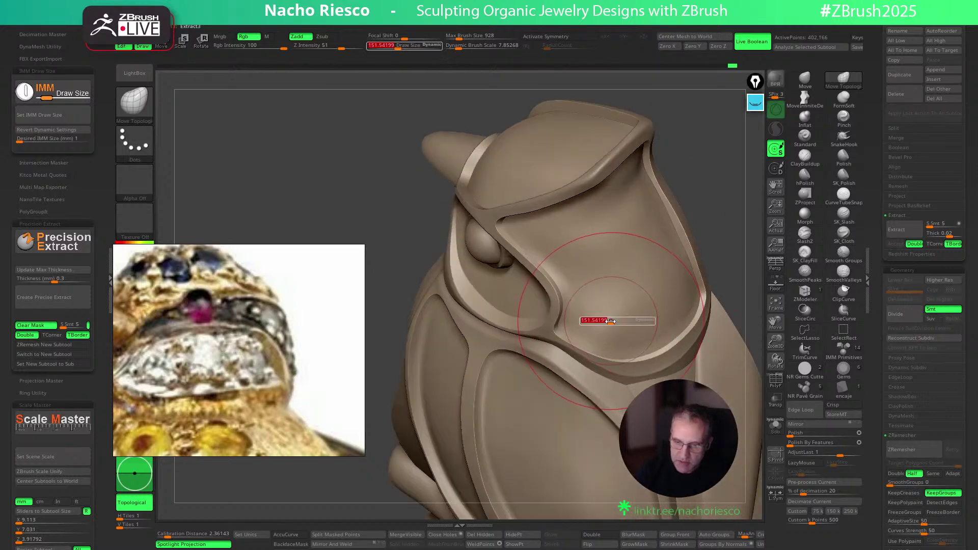
{"action": "key", "text": "s"}
{"action": "left_click_drag", "start_coordinate": [600, 344], "coordinate": [596, 345]}
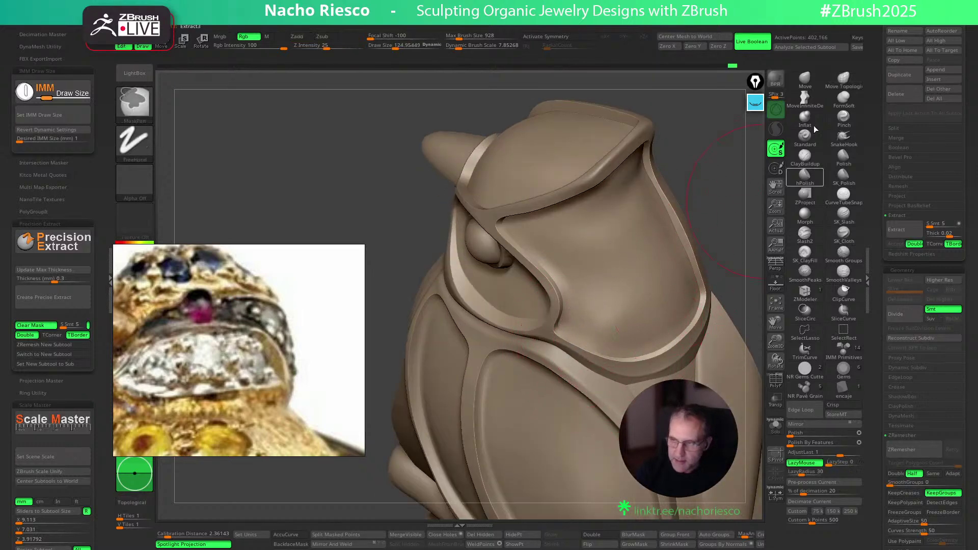
{"action": "left_click_drag", "start_coordinate": [735, 221], "coordinate": [439, 446]}
{"action": "left_click", "coordinate": [290, 544]}
{"action": "key", "text": "s"}
{"action": "left_click_drag", "start_coordinate": [583, 342], "coordinate": [591, 342]}
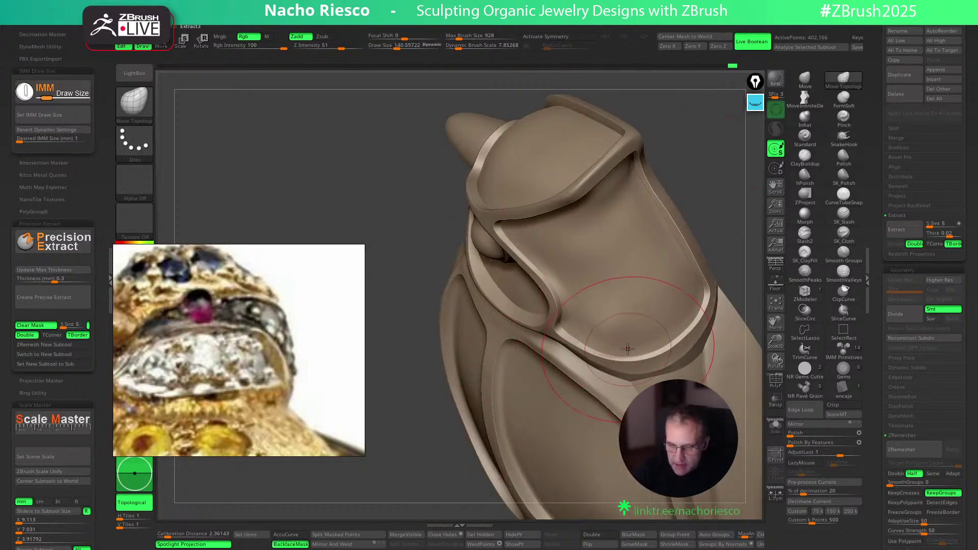
Even out the side crest panel's back and upper edges with the backface-masked Move Topological brush
{"action": "left_click_drag", "start_coordinate": [742, 238], "coordinate": [684, 286]}
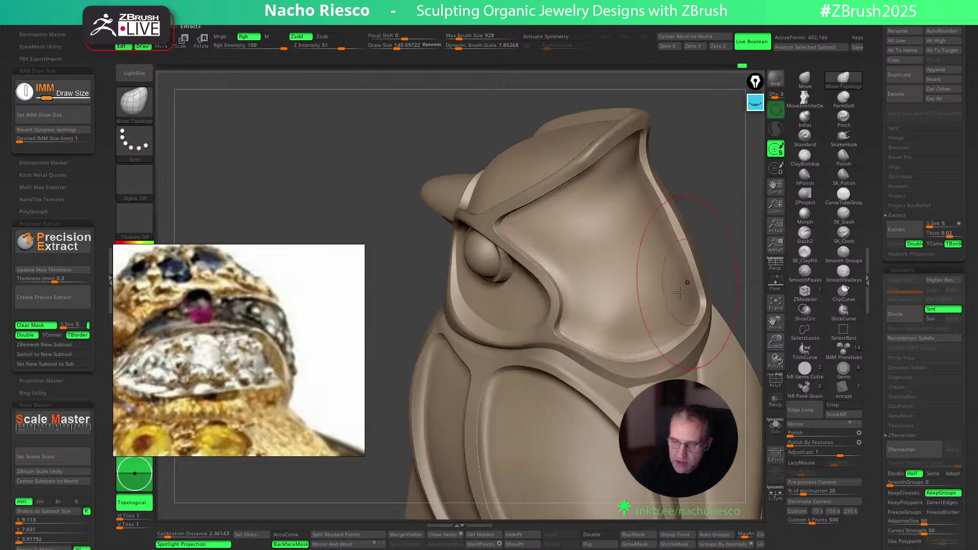
{"action": "left_click_drag", "start_coordinate": [713, 226], "coordinate": [650, 222]}
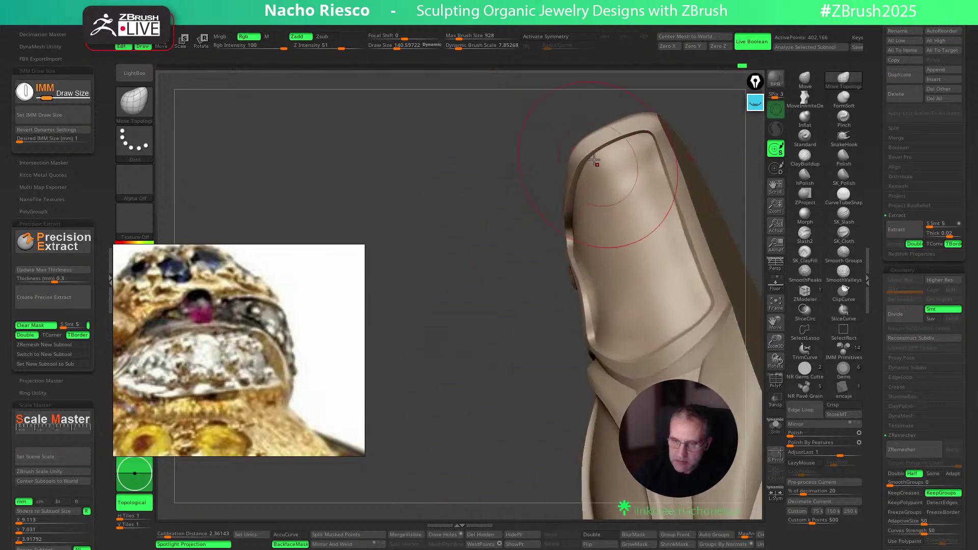
{"action": "right_click_drag", "start_coordinate": [636, 155], "coordinate": [603, 160]}
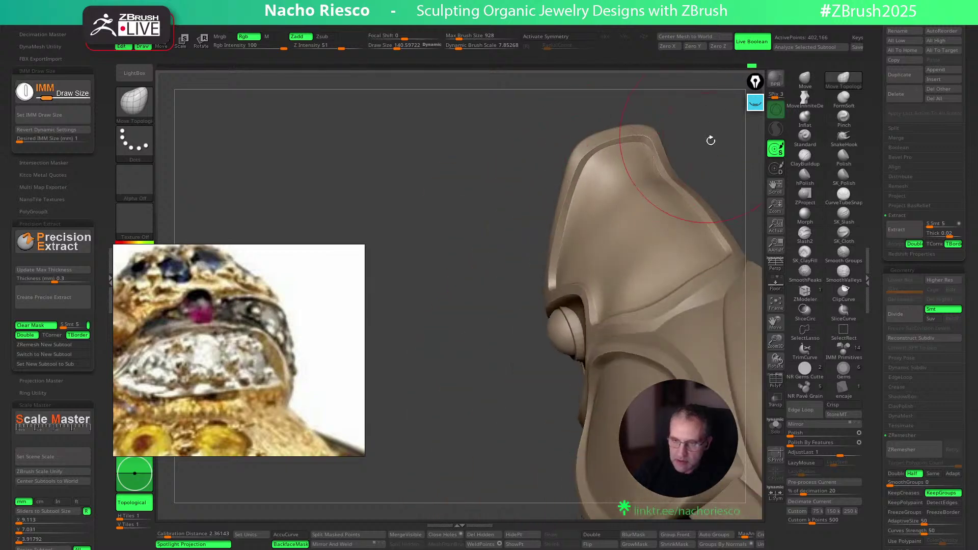
{"action": "right_click_drag", "start_coordinate": [708, 136], "coordinate": [738, 156]}
{"action": "right_click_drag", "start_coordinate": [709, 187], "coordinate": [657, 233]}
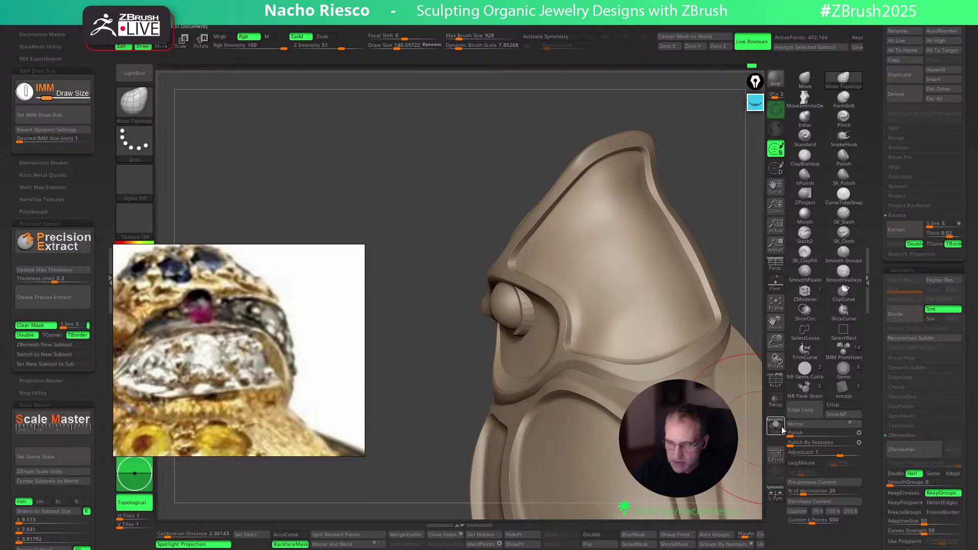
Isolate the head panels, flatten the side crest panel's surface with hPolish, and apply Polish By Features
{"action": "left_click", "coordinate": [779, 429]}
{"action": "left_click_drag", "start_coordinate": [718, 372], "coordinate": [527, 498]}
{"action": "left_click_drag", "start_coordinate": [569, 475], "coordinate": [585, 507]}
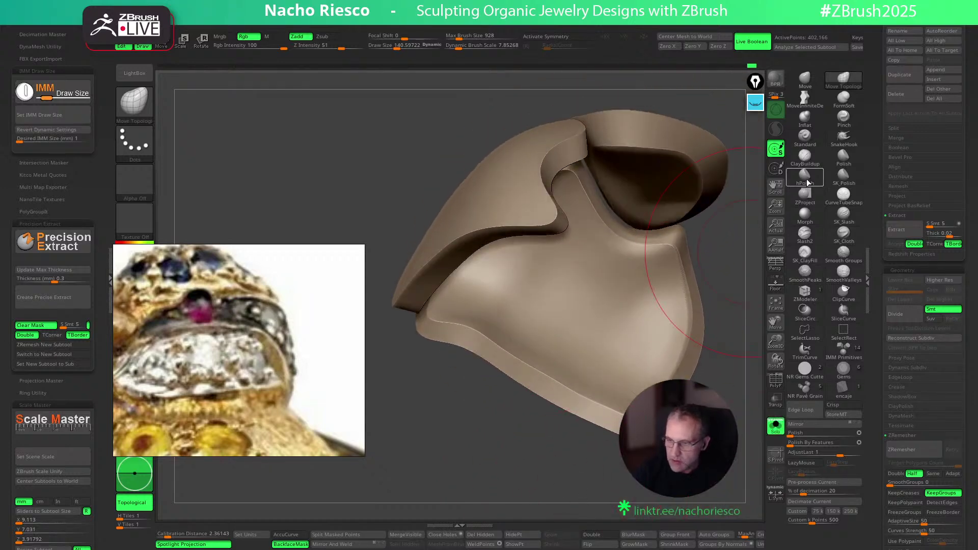
{"action": "left_click", "coordinate": [805, 178]}
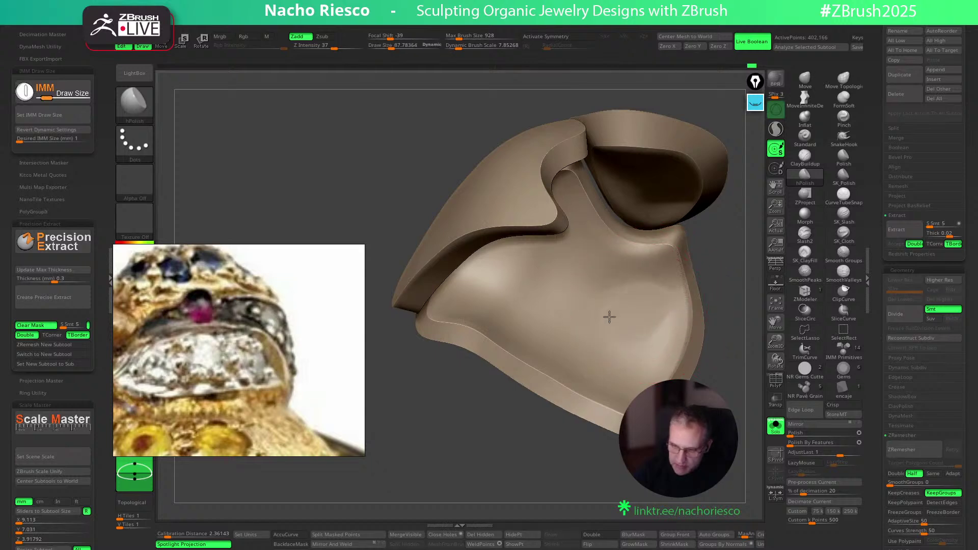
{"action": "left_click_drag", "start_coordinate": [725, 245], "coordinate": [626, 273]}
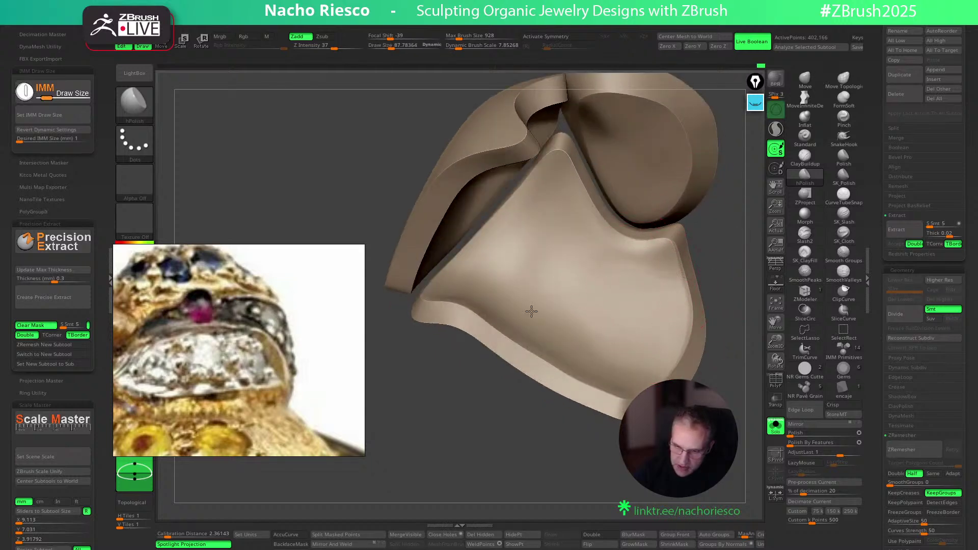
{"action": "left_click_drag", "start_coordinate": [719, 213], "coordinate": [466, 275]}
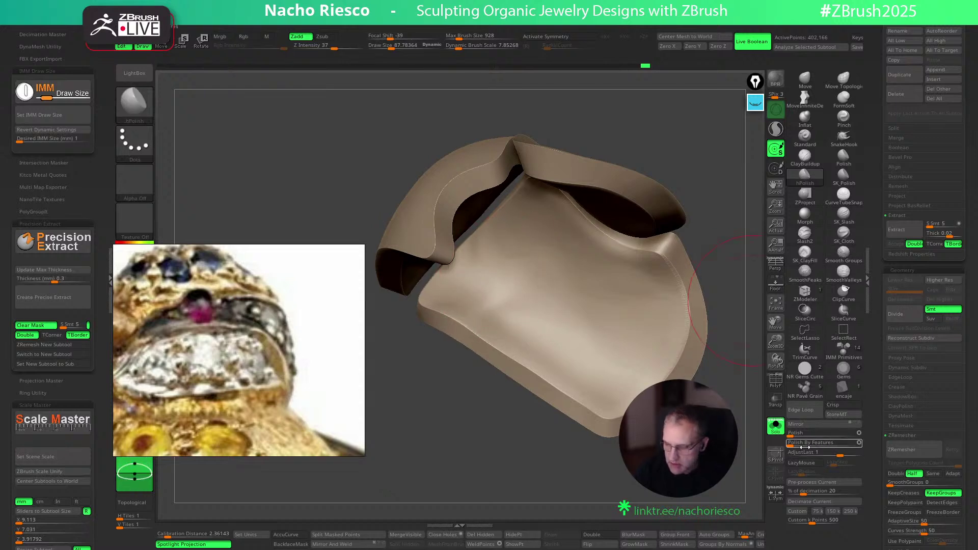
Show the whole bird and smooth the side crest panel with Smooth Groups at a draw size of about 115
{"action": "left_click", "coordinate": [776, 426]}
{"action": "mouse_move", "coordinate": [545, 479]}
{"action": "left_mouse_down"}
{"action": "mouse_move", "coordinate": [655, 449]}
{"action": "mouse_move", "coordinate": [663, 321]}
{"action": "mouse_move", "coordinate": [671, 347]}
{"action": "mouse_move", "coordinate": [546, 326]}
{"action": "mouse_move", "coordinate": [551, 341]}
{"action": "left_mouse_up"}
{"action": "key", "text": "s"}
{"action": "key", "text": "shift"}
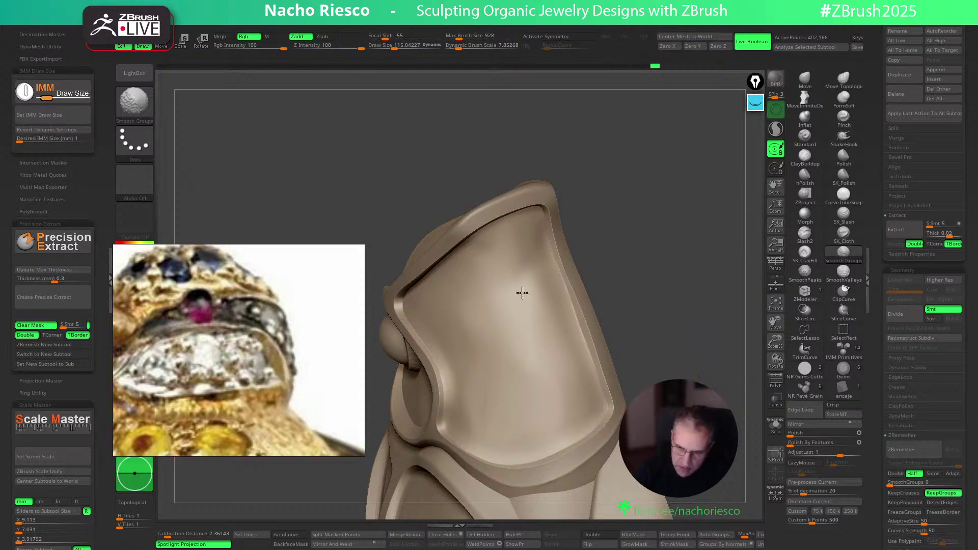
{"action": "mouse_move", "coordinate": [627, 336]}
{"action": "left_mouse_down"}
{"action": "mouse_move", "coordinate": [672, 301]}
{"action": "mouse_move", "coordinate": [663, 321]}
{"action": "mouse_move", "coordinate": [659, 308]}
{"action": "mouse_move", "coordinate": [710, 242]}
{"action": "mouse_move", "coordinate": [703, 292]}
{"action": "left_mouse_up"}
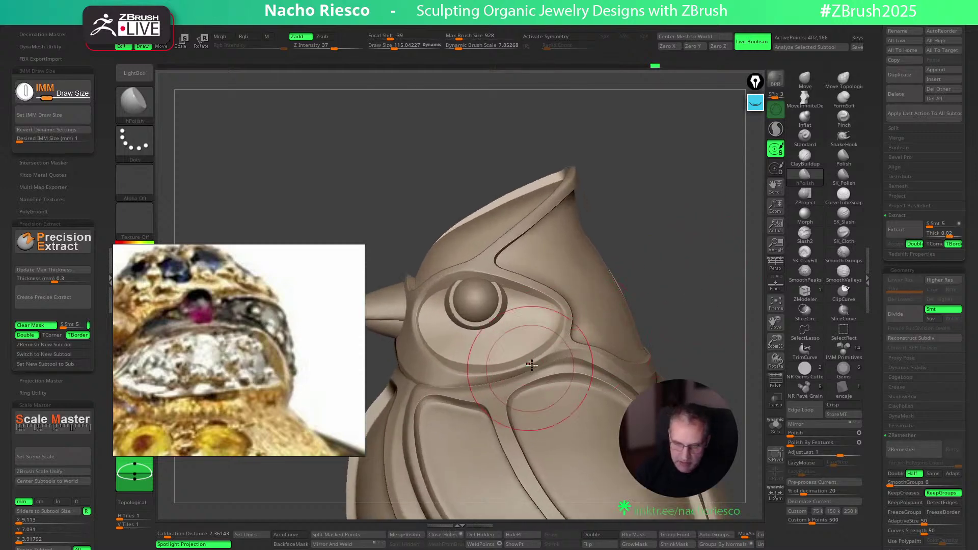
Adjust the HEAD2 frame's rim below the eye panel with the Move brush at a draw size of about 84
{"action": "left_click", "coordinate": [798, 84]}
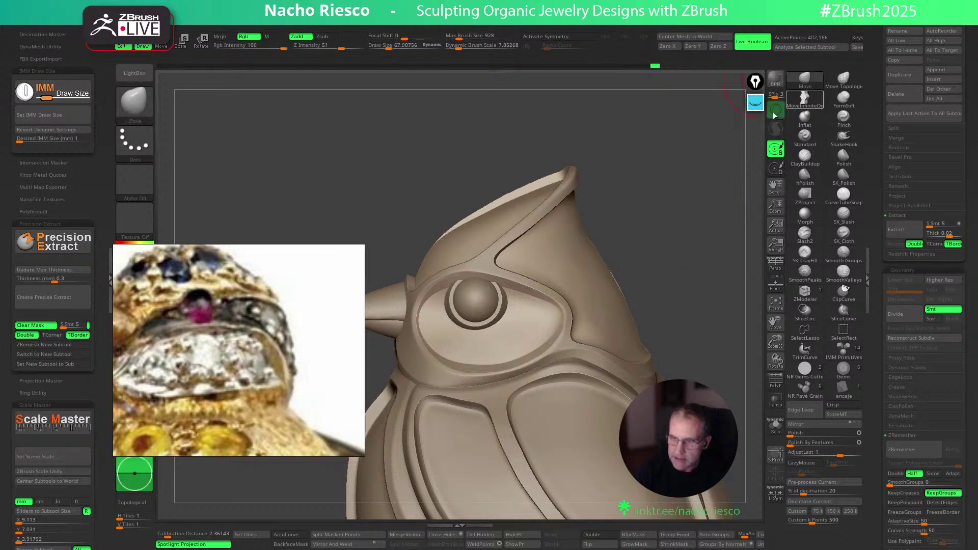
{"action": "key", "text": "ctrl+d"}
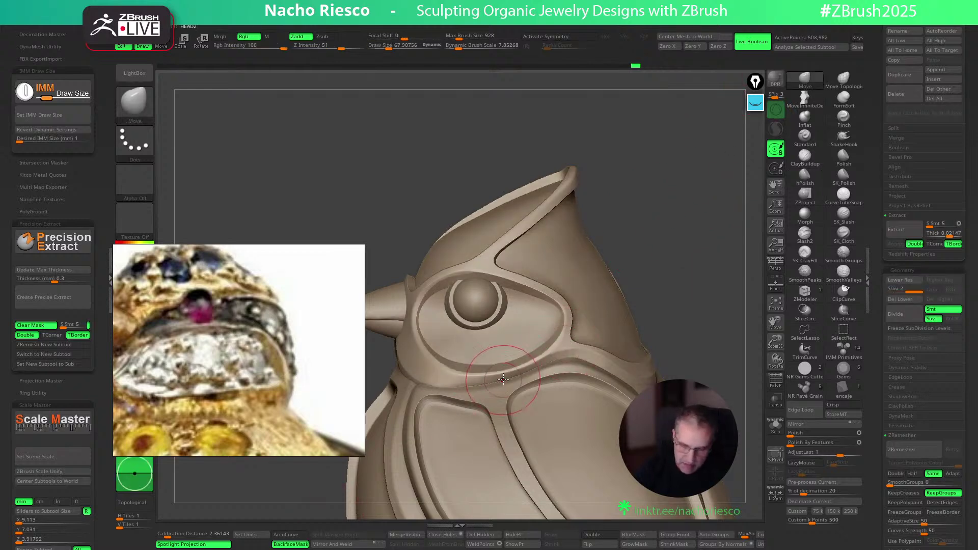
{"action": "key", "text": "s"}
{"action": "left_click", "coordinate": [501, 376]}
{"action": "key", "text": "bracketright"}
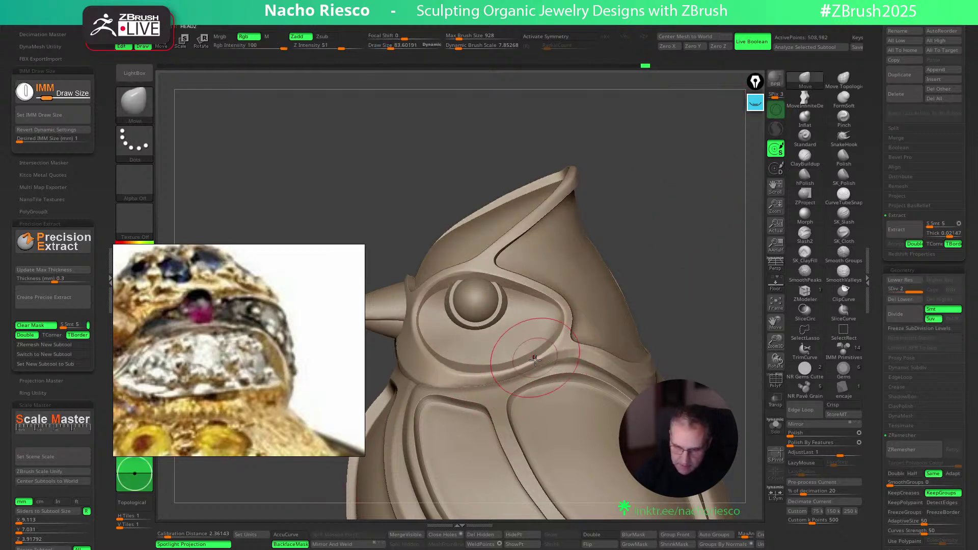
{"action": "left_click_drag", "start_coordinate": [490, 376], "coordinate": [487, 380]}
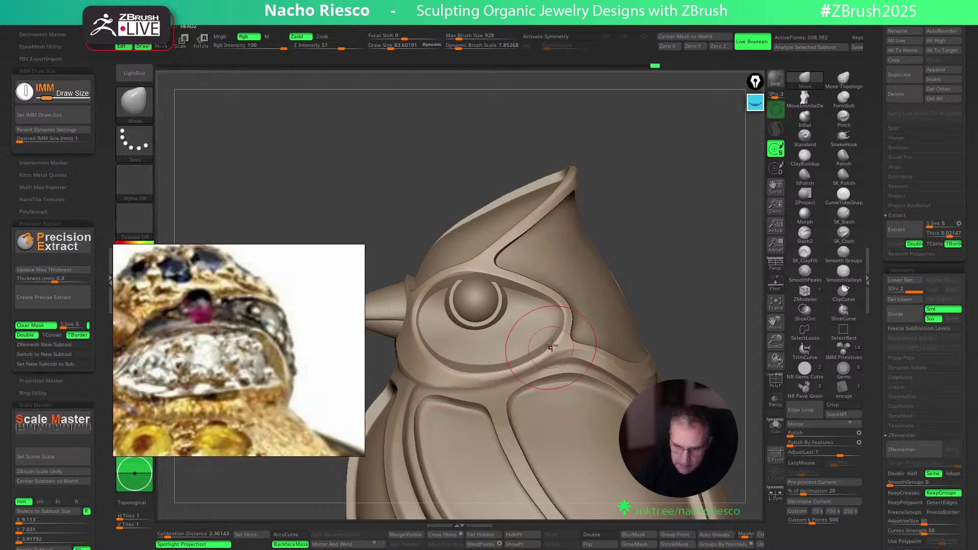
Smooth the ridges of the head frame behind and below the eye panel with SmoothPeaks
{"action": "key", "text": "shift"}
{"action": "left_click", "coordinate": [805, 271], "text": "shift"}
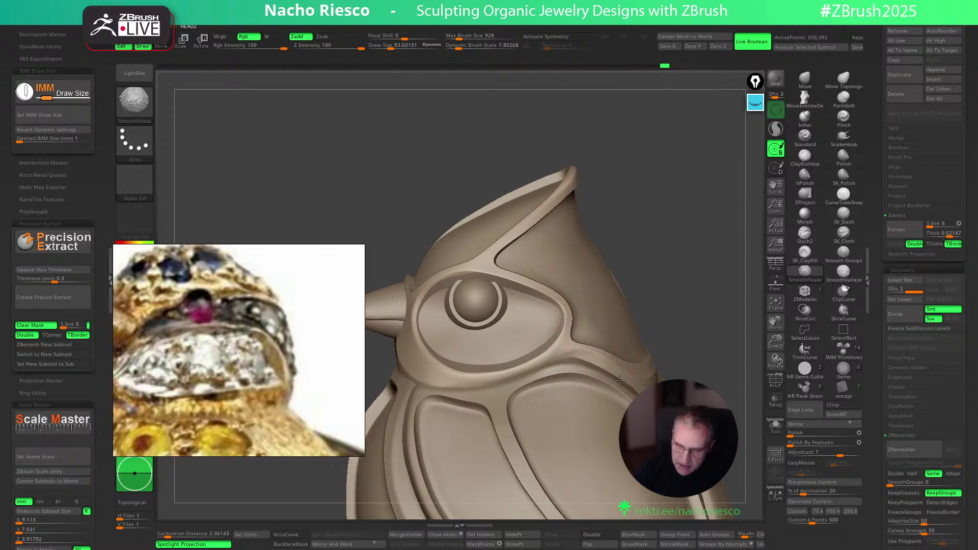
{"action": "key", "text": "shift"}
{"action": "key", "text": "shift"}
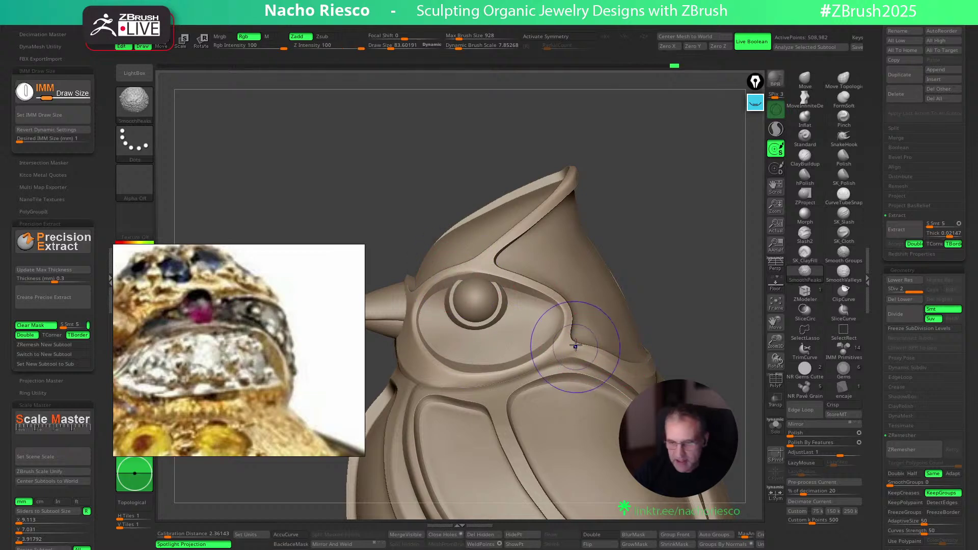
{"action": "key", "text": "shift"}
{"action": "mouse_move", "coordinate": [683, 284]}
{"action": "left_mouse_down"}
{"action": "mouse_move", "coordinate": [639, 301]}
{"action": "mouse_move", "coordinate": [618, 366]}
{"action": "left_mouse_up"}
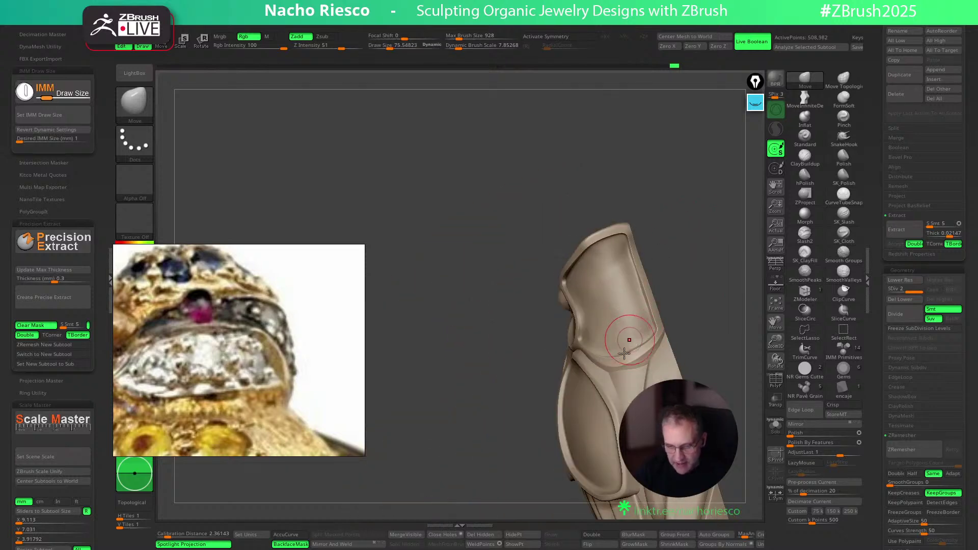
{"action": "key", "text": "shift"}
{"action": "key", "text": "shift"}
{"action": "left_click_drag", "start_coordinate": [690, 290], "coordinate": [734, 255]}
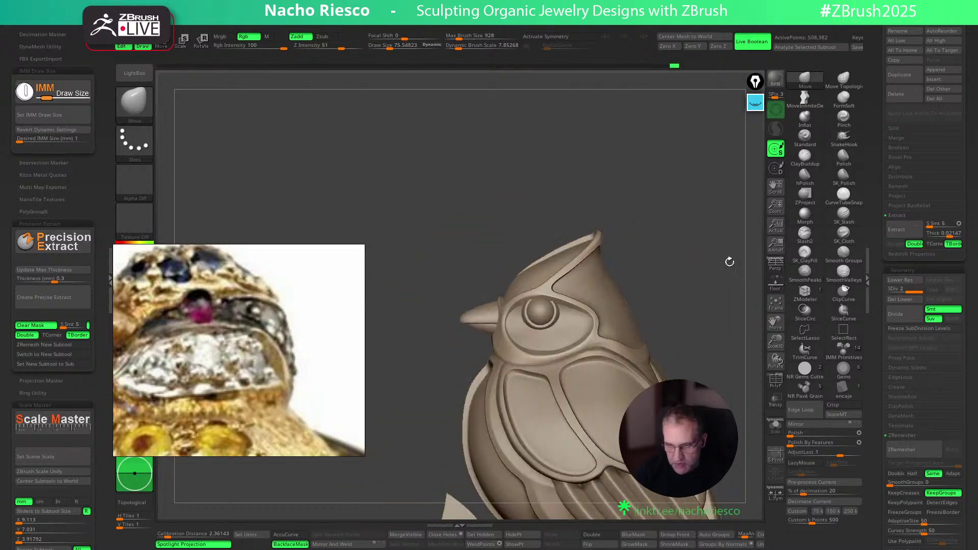
{"action": "mouse_move", "coordinate": [701, 289]}
{"action": "left_mouse_down"}
{"action": "mouse_move", "coordinate": [713, 262]}
{"action": "mouse_move", "coordinate": [725, 277]}
{"action": "mouse_move", "coordinate": [688, 311]}
{"action": "left_mouse_up"}
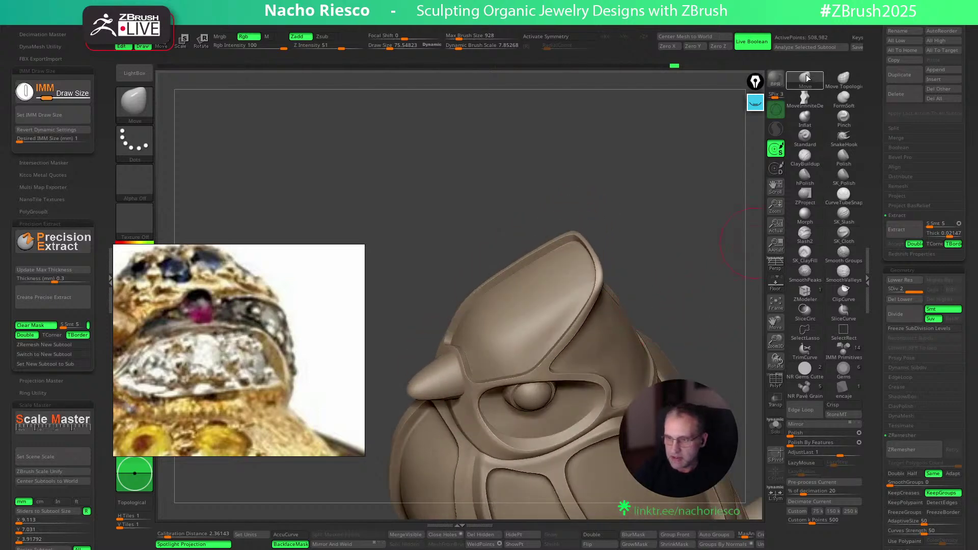
Select the inset head panels, turn off backface masking, and reshape the front crest panel near its tip with Move at a draw size of about 141
{"action": "left_click", "coordinate": [536, 334], "text": "alt"}
{"action": "left_click", "coordinate": [293, 543]}
{"action": "key", "text": "s"}
{"action": "left_click_drag", "start_coordinate": [584, 291], "coordinate": [587, 291]}
{"action": "right_click_drag", "start_coordinate": [576, 250], "coordinate": [589, 286]}
{"action": "mouse_move", "coordinate": [655, 246]}
{"action": "right_mouse_down"}
{"action": "mouse_move", "coordinate": [644, 184]}
{"action": "mouse_move", "coordinate": [603, 256]}
{"action": "mouse_move", "coordinate": [647, 295]}
{"action": "mouse_move", "coordinate": [602, 269]}
{"action": "right_mouse_up"}
{"action": "key", "text": "s"}
{"action": "left_click_drag", "start_coordinate": [601, 269], "coordinate": [585, 243]}
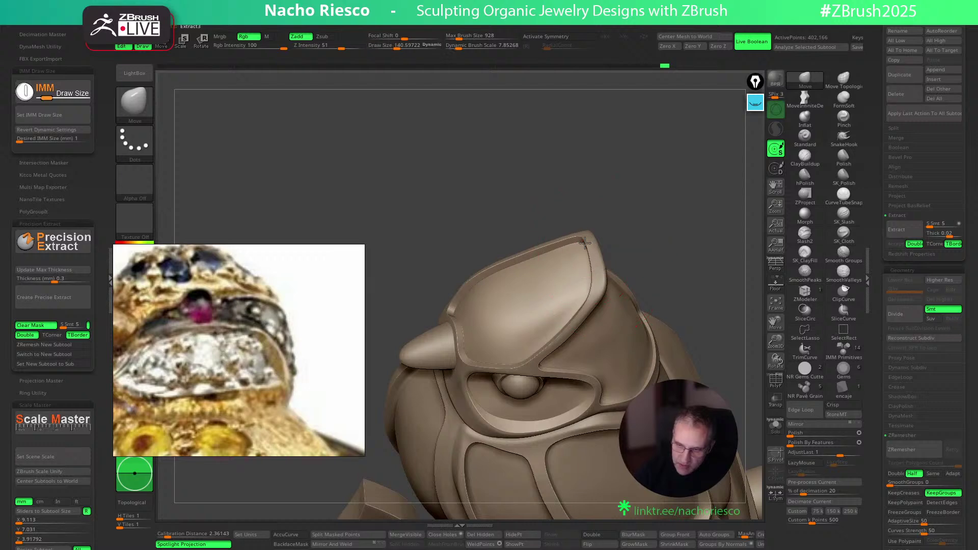
Isolate the inset head panels, mask everything except the front crest panel, and show the whole bird again
{"action": "right_click_drag", "start_coordinate": [663, 208], "coordinate": [709, 216]}
{"action": "left_click", "coordinate": [775, 431]}
{"action": "key", "text": "w"}
{"action": "left_click", "coordinate": [496, 286], "text": "ctrl"}
{"action": "key", "text": "q"}
{"action": "mouse_move", "coordinate": [667, 239]}
{"action": "right_mouse_down"}
{"action": "mouse_move", "coordinate": [683, 206]}
{"action": "mouse_move", "coordinate": [688, 239]}
{"action": "right_mouse_up"}
{"action": "left_click", "coordinate": [486, 388], "text": "ctrl"}
{"action": "left_click", "coordinate": [486, 403], "text": "ctrl"}
{"action": "left_click_drag", "start_coordinate": [483, 330], "coordinate": [486, 320]}
{"action": "right_click_drag", "start_coordinate": [653, 378], "coordinate": [749, 413]}
{"action": "left_click", "coordinate": [771, 422]}
Adjust the front crest panel's lower edge above the beak and beside the eye with the Move brush
{"action": "right_click_drag", "start_coordinate": [738, 332], "coordinate": [683, 403]}
{"action": "right_click_drag", "start_coordinate": [642, 246], "coordinate": [632, 229]}
{"action": "key", "text": "s"}
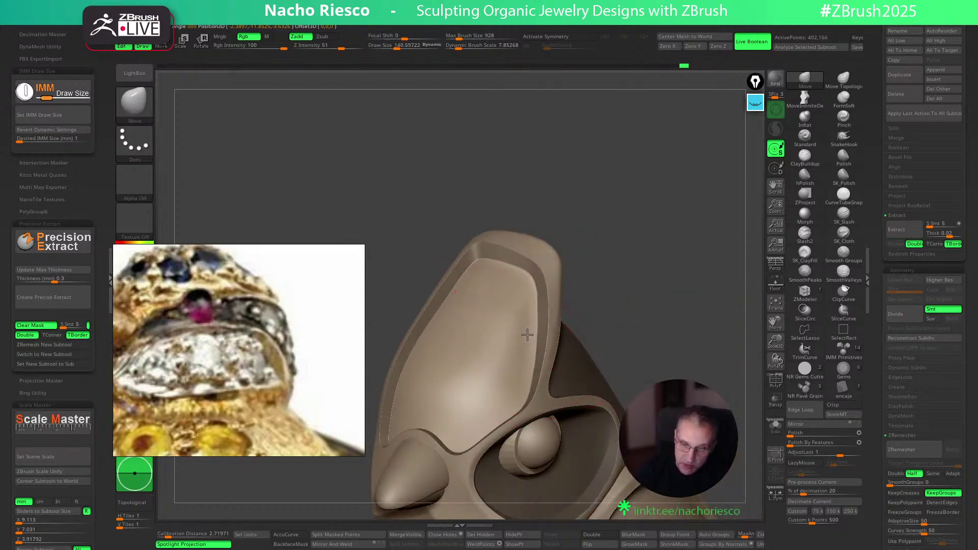
{"action": "left_click_drag", "start_coordinate": [480, 420], "coordinate": [477, 416]}
{"action": "right_click_drag", "start_coordinate": [603, 313], "coordinate": [593, 308]}
{"action": "key", "text": "s"}
{"action": "left_click_drag", "start_coordinate": [530, 411], "coordinate": [524, 411]}
Push the front crest panel's long straight edge inward from the frame with Move, using a draw size of up to about 106
{"action": "mouse_move", "coordinate": [512, 315]}
{"action": "right_mouse_down"}
{"action": "mouse_move", "coordinate": [609, 299]}
{"action": "mouse_move", "coordinate": [454, 361]}
{"action": "right_mouse_up"}
{"action": "key", "text": "s"}
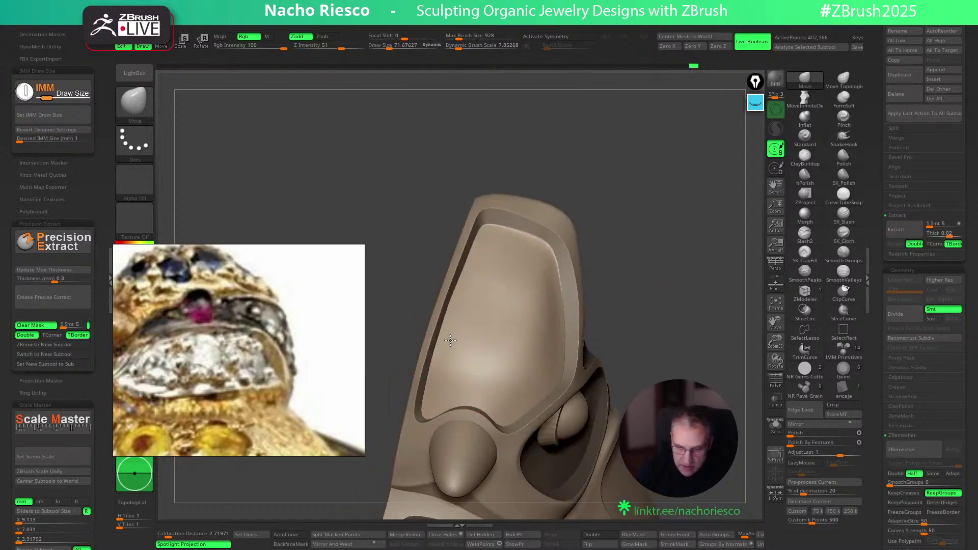
{"action": "left_click_drag", "start_coordinate": [451, 342], "coordinate": [456, 342]}
{"action": "left_click_drag", "start_coordinate": [427, 382], "coordinate": [431, 382]}
{"action": "mouse_move", "coordinate": [455, 288]}
{"action": "left_mouse_down"}
{"action": "mouse_move", "coordinate": [447, 355]}
{"action": "mouse_move", "coordinate": [469, 244]}
{"action": "mouse_move", "coordinate": [479, 248]}
{"action": "left_mouse_up"}
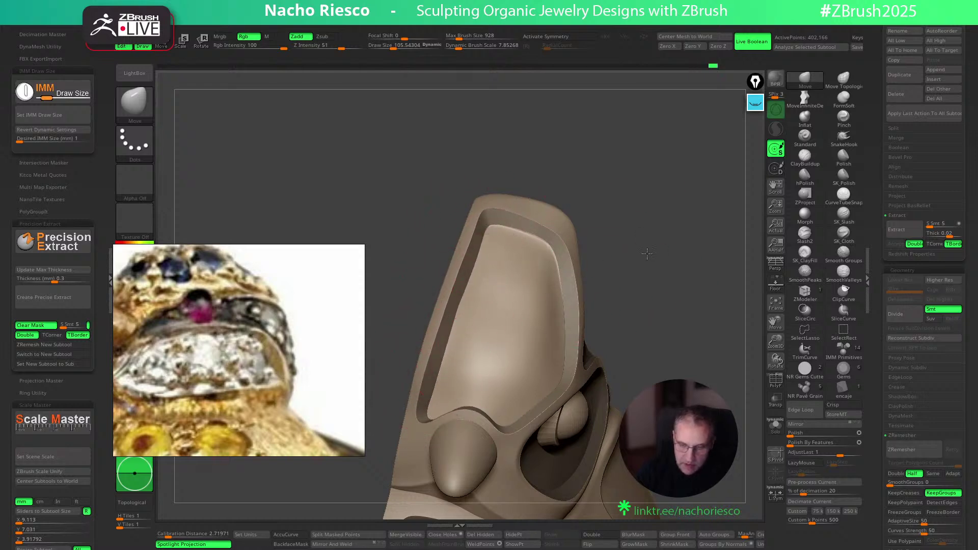
Apply Polish By Features to the unmasked front crest panel
{"action": "right_click_drag", "start_coordinate": [651, 252], "coordinate": [616, 242]}
{"action": "left_click", "coordinate": [806, 450]}
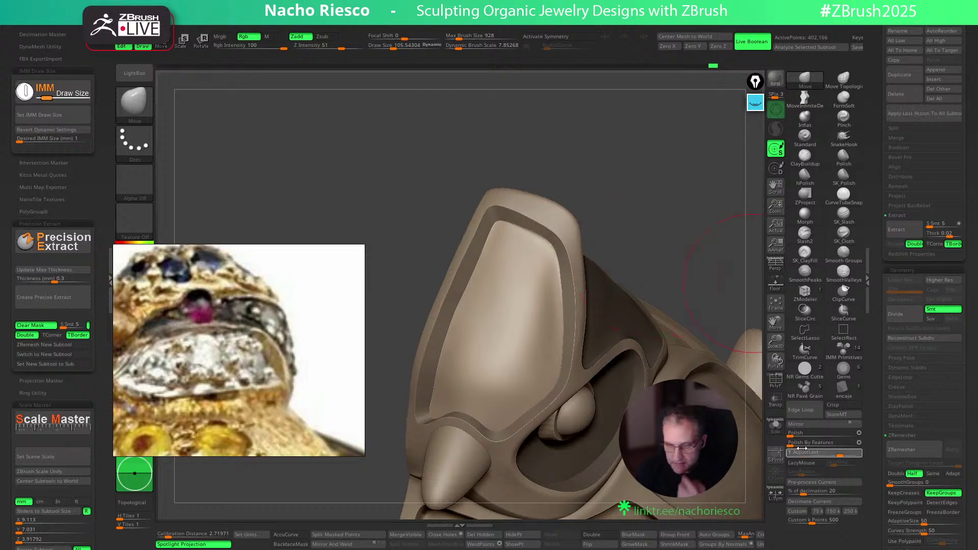
{"action": "left_click", "coordinate": [802, 443]}
{"action": "left_click_drag", "start_coordinate": [806, 448], "coordinate": [807, 448]}
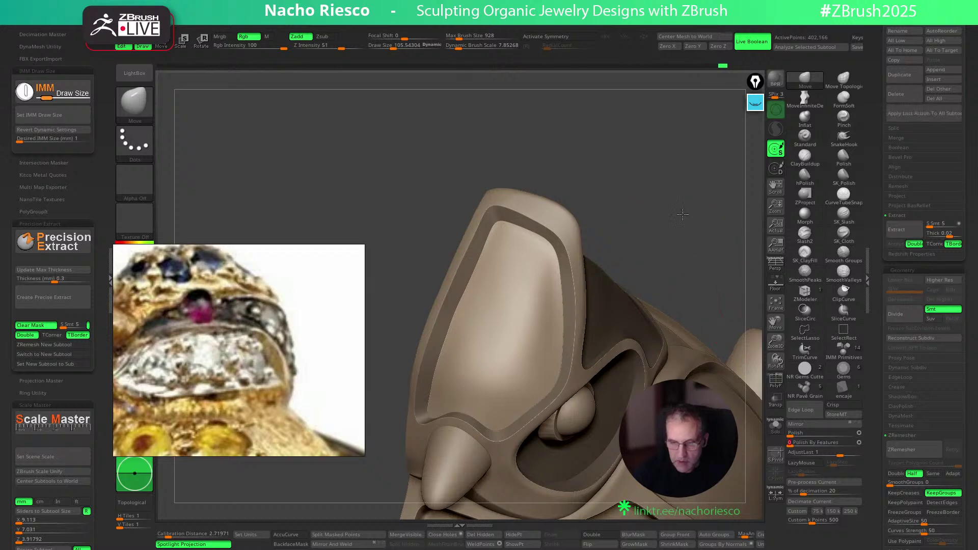
Smooth the front crest panel with Smooth Groups at a draw size of about 141 and repeat Polish By Features
{"action": "right_click_drag", "start_coordinate": [688, 217], "coordinate": [619, 258]}
{"action": "key", "text": "s"}
{"action": "left_click_drag", "start_coordinate": [619, 259], "coordinate": [623, 258]}
{"action": "key", "text": "shift"}
{"action": "left_click", "coordinate": [844, 255]}
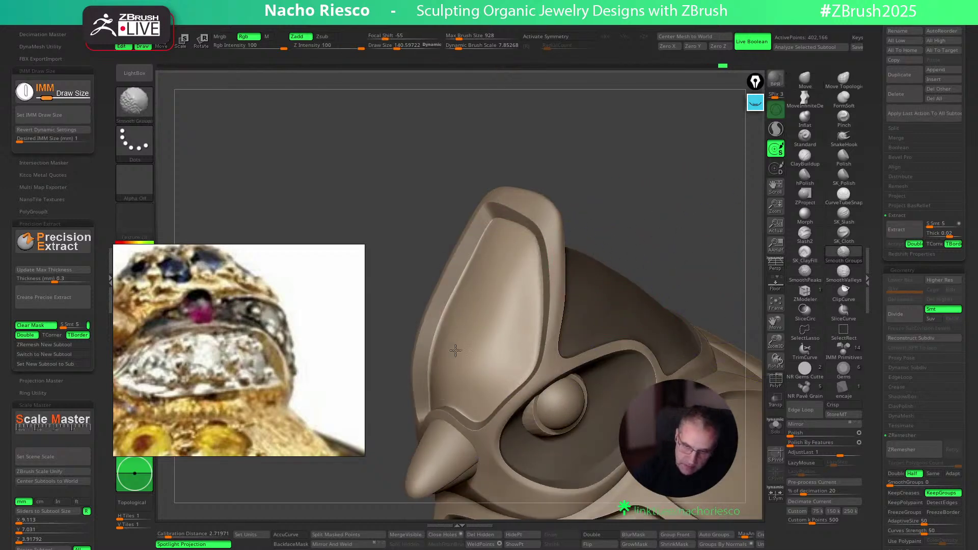
{"action": "right_click_drag", "start_coordinate": [608, 206], "coordinate": [696, 228]}
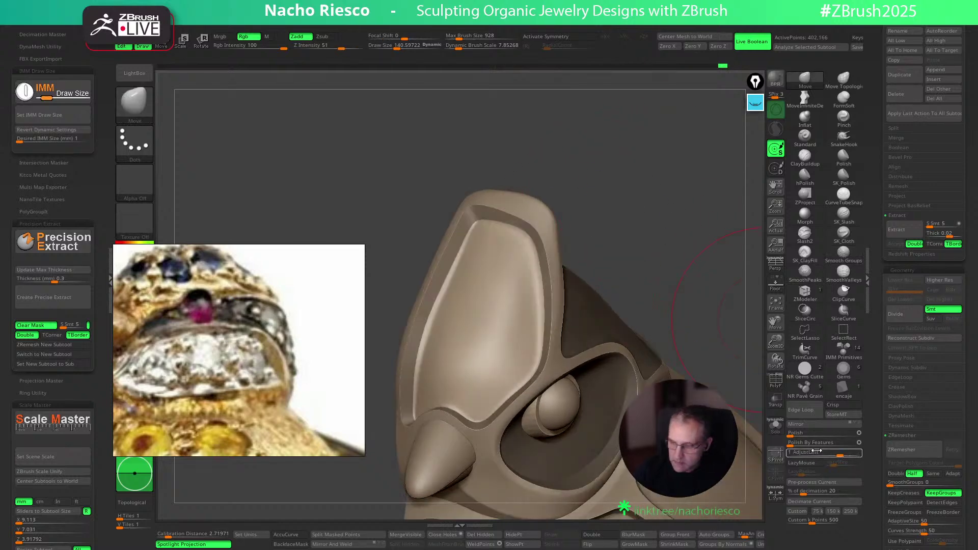
{"action": "left_click_drag", "start_coordinate": [807, 443], "coordinate": [803, 444]}
Rework the crest panel's tip at the back of the head with Move Topological at a draw size of about 141
{"action": "right_click_drag", "start_coordinate": [676, 274], "coordinate": [632, 255]}
{"action": "mouse_move", "coordinate": [703, 299]}
{"action": "right_mouse_down", "text": "ctrl"}
{"action": "mouse_move", "coordinate": [680, 239]}
{"action": "mouse_move", "coordinate": [687, 227]}
{"action": "mouse_move", "coordinate": [711, 312]}
{"action": "mouse_move", "coordinate": [688, 254]}
{"action": "mouse_move", "coordinate": [705, 297]}
{"action": "mouse_move", "coordinate": [662, 299]}
{"action": "mouse_move", "coordinate": [675, 276]}
{"action": "mouse_move", "coordinate": [691, 313]}
{"action": "mouse_move", "coordinate": [683, 265]}
{"action": "mouse_move", "coordinate": [566, 237]}
{"action": "right_mouse_up", "text": "ctrl"}
{"action": "key", "text": "s"}
{"action": "left_click", "coordinate": [567, 237]}
{"action": "left_click", "coordinate": [844, 78]}
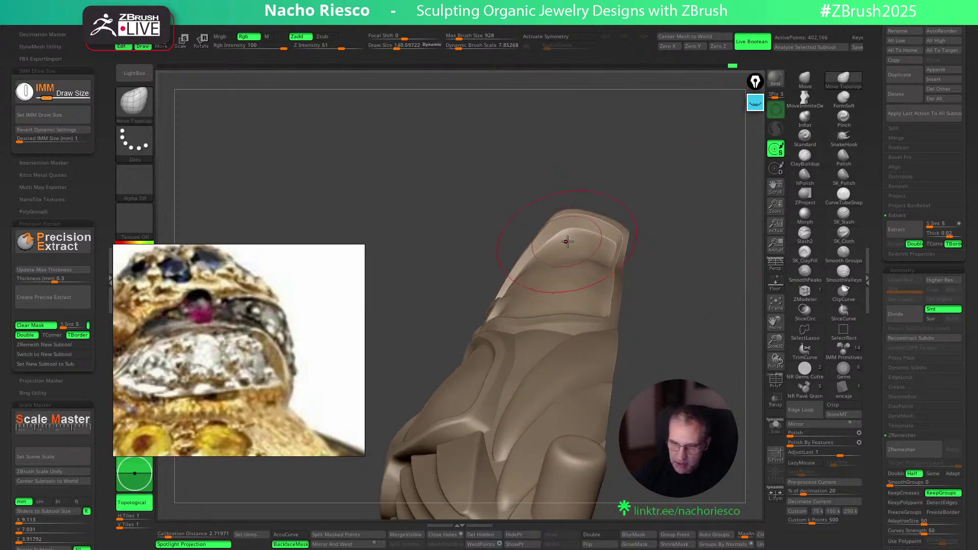
{"action": "left_click_drag", "start_coordinate": [565, 225], "coordinate": [610, 224]}
Isolate the inset panels, mask all except the side crest panel, and bring back the whole bird
{"action": "left_click", "coordinate": [775, 425]}
{"action": "right_click_drag", "start_coordinate": [754, 410], "coordinate": [694, 283]}
{"action": "key", "text": "w"}
{"action": "mouse_move", "coordinate": [582, 216]}
{"action": "right_mouse_down"}
{"action": "mouse_move", "coordinate": [627, 153]}
{"action": "mouse_move", "coordinate": [734, 346]}
{"action": "mouse_move", "coordinate": [735, 376]}
{"action": "mouse_move", "coordinate": [561, 214]}
{"action": "right_mouse_up"}
{"action": "left_click", "coordinate": [775, 426]}
{"action": "key", "text": "q"}
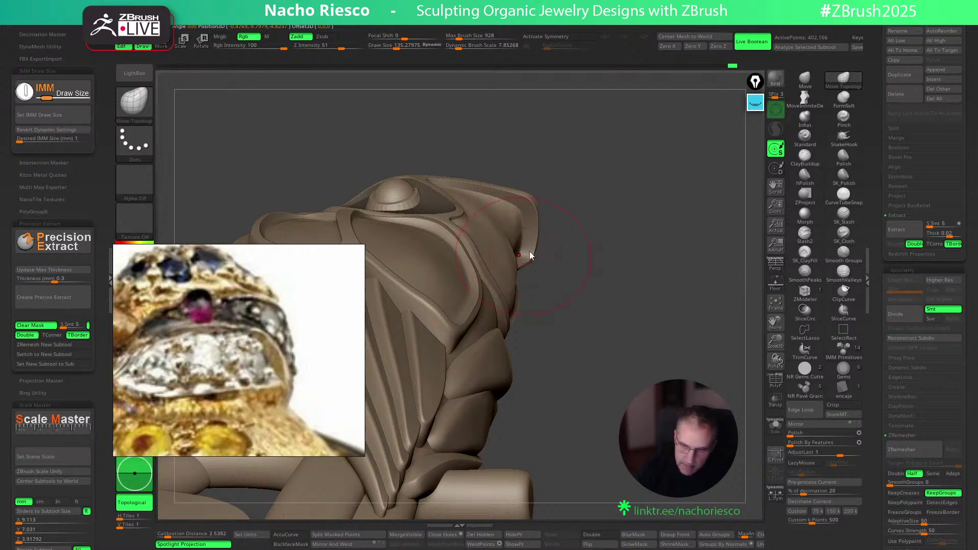
Refine the side crest panel's tip and back edge with Move Topological at a draw size of about 125
{"action": "mouse_move", "coordinate": [551, 202]}
{"action": "right_mouse_down"}
{"action": "mouse_move", "coordinate": [571, 156]}
{"action": "mouse_move", "coordinate": [576, 104]}
{"action": "right_mouse_up"}
{"action": "key", "text": "s"}
{"action": "left_click_drag", "start_coordinate": [534, 219], "coordinate": [531, 219]}
{"action": "right_click_drag", "start_coordinate": [576, 168], "coordinate": [529, 238]}
{"action": "right_click_drag", "start_coordinate": [606, 242], "coordinate": [511, 293]}
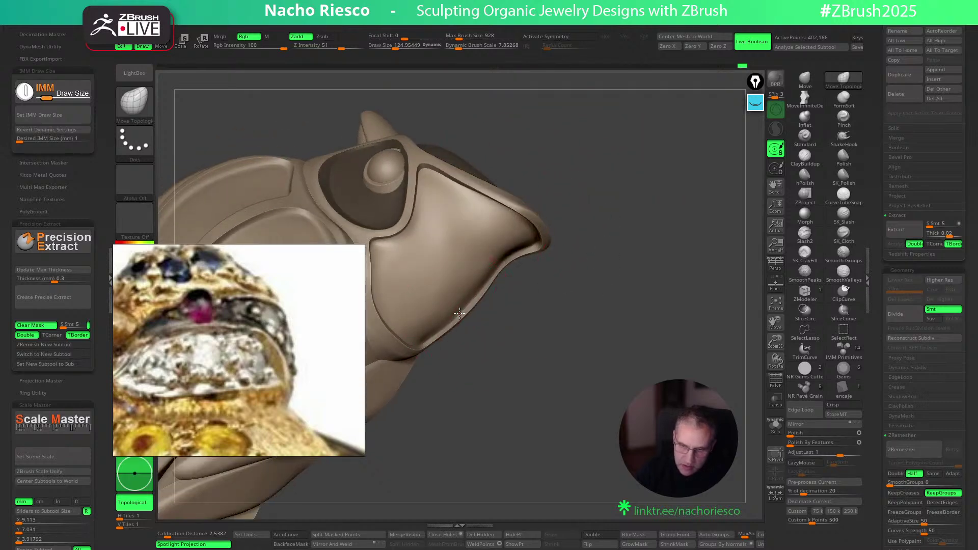
Apply Polish By Features to the side crest panel and smooth its back edge with SmoothValleys
{"action": "mouse_move", "coordinate": [553, 364]}
{"action": "right_mouse_down"}
{"action": "mouse_move", "coordinate": [613, 242]}
{"action": "mouse_move", "coordinate": [672, 293]}
{"action": "mouse_move", "coordinate": [513, 280]}
{"action": "mouse_move", "coordinate": [675, 312]}
{"action": "mouse_move", "coordinate": [748, 352]}
{"action": "right_mouse_up"}
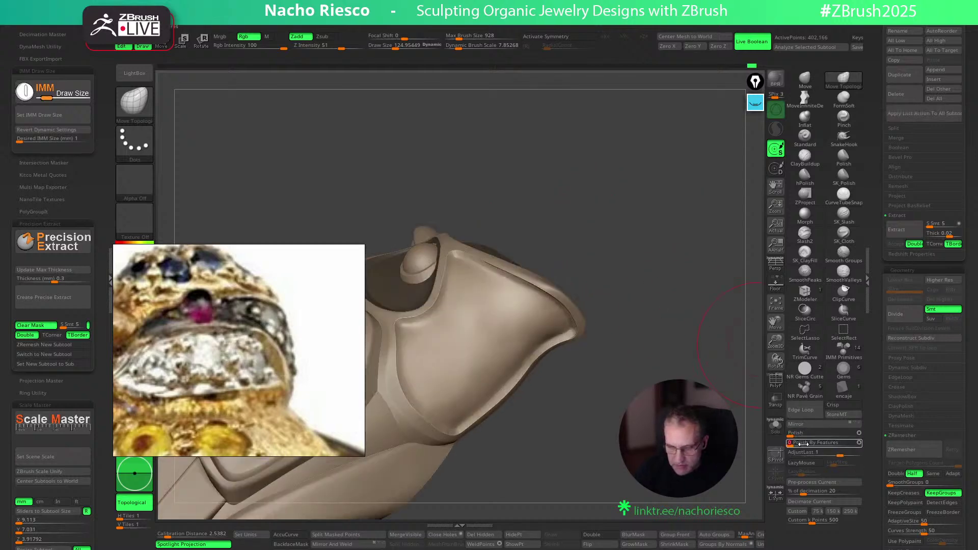
{"action": "left_click", "coordinate": [807, 445]}
{"action": "mouse_move", "coordinate": [596, 366]}
{"action": "right_mouse_down"}
{"action": "mouse_move", "coordinate": [713, 387]}
{"action": "mouse_move", "coordinate": [705, 373]}
{"action": "mouse_move", "coordinate": [580, 358]}
{"action": "right_mouse_up"}
{"action": "key", "text": "shift"}
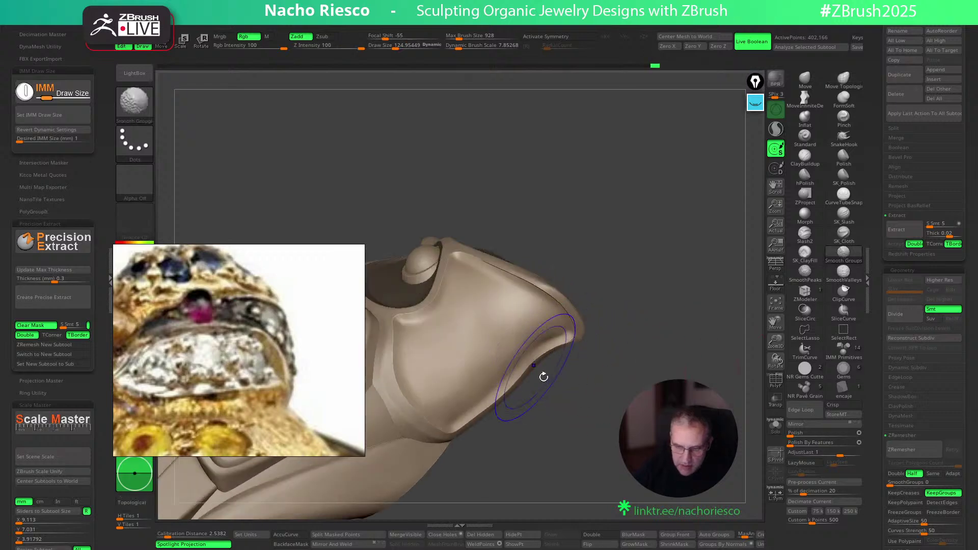
{"action": "left_click", "coordinate": [844, 273], "text": "shift"}
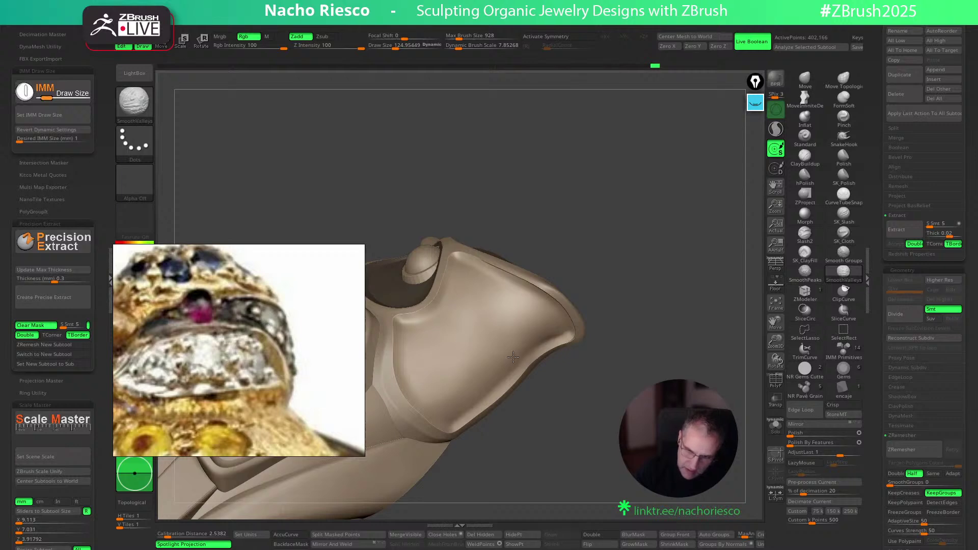
{"action": "mouse_move", "coordinate": [510, 291]}
{"action": "right_mouse_down"}
{"action": "mouse_move", "coordinate": [625, 253]}
{"action": "mouse_move", "coordinate": [712, 284]}
{"action": "mouse_move", "coordinate": [640, 306]}
{"action": "mouse_move", "coordinate": [699, 319]}
{"action": "mouse_move", "coordinate": [645, 351]}
{"action": "mouse_move", "coordinate": [650, 376]}
{"action": "right_mouse_up"}
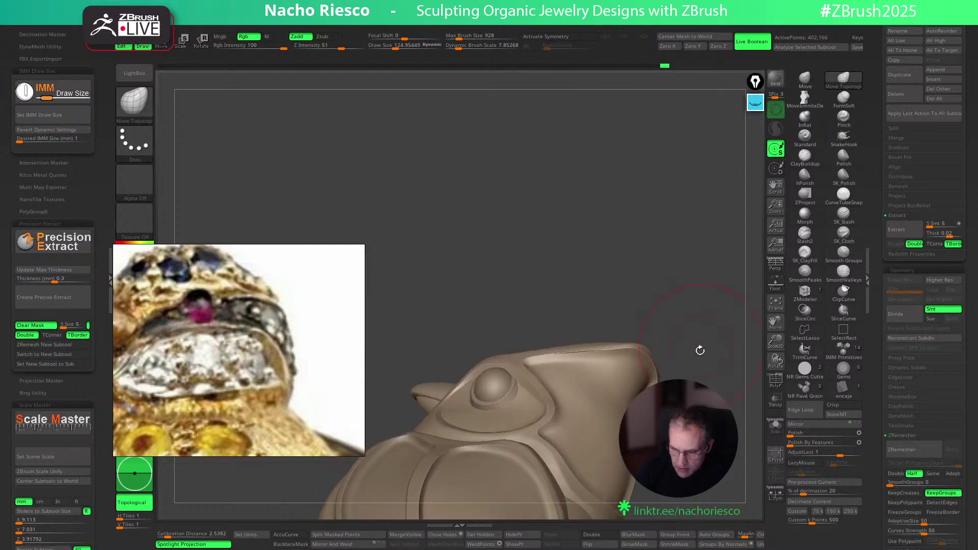
Mask both crest panels so only the eye panel is free, and apply Polish to it
{"action": "right_click_drag", "start_coordinate": [702, 347], "coordinate": [592, 351]}
{"action": "key", "text": "shift"}
{"action": "mouse_move", "coordinate": [644, 383]}
{"action": "right_mouse_down"}
{"action": "mouse_move", "coordinate": [722, 377]}
{"action": "mouse_move", "coordinate": [611, 339]}
{"action": "right_mouse_up"}
{"action": "right_click_drag", "start_coordinate": [683, 229], "coordinate": [726, 407]}
{"action": "left_click", "coordinate": [775, 426]}
{"action": "right_click_drag", "start_coordinate": [715, 363], "coordinate": [698, 297]}
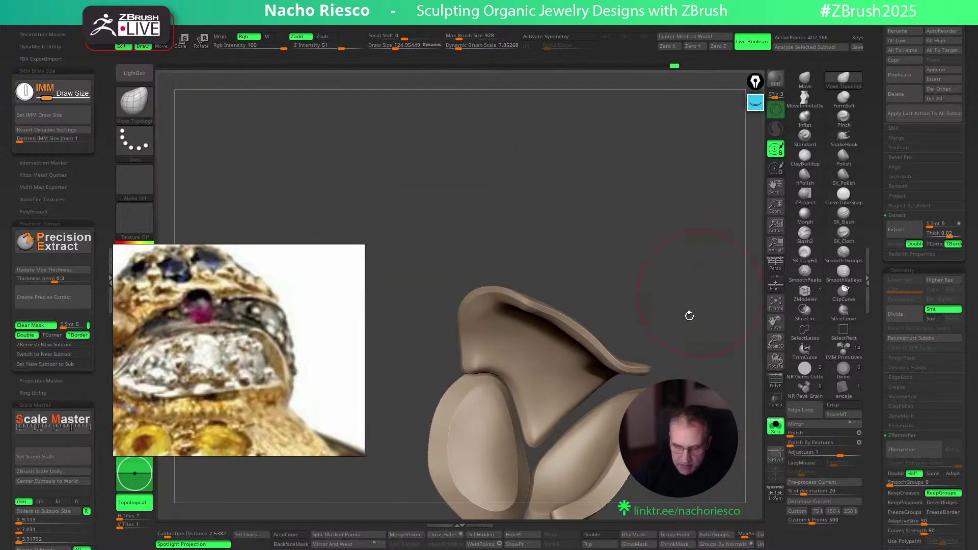
{"action": "left_click", "coordinate": [483, 445], "text": "ctrl+shift"}
{"action": "left_click", "coordinate": [690, 326], "text": "ctrl+shift"}
{"action": "mouse_move", "coordinate": [696, 331]}
{"action": "right_mouse_down"}
{"action": "mouse_move", "coordinate": [697, 444]}
{"action": "mouse_move", "coordinate": [731, 360]}
{"action": "right_mouse_up"}
{"action": "left_click", "coordinate": [732, 360], "text": "ctrl"}
{"action": "left_click_drag", "start_coordinate": [798, 436], "coordinate": [798, 437]}
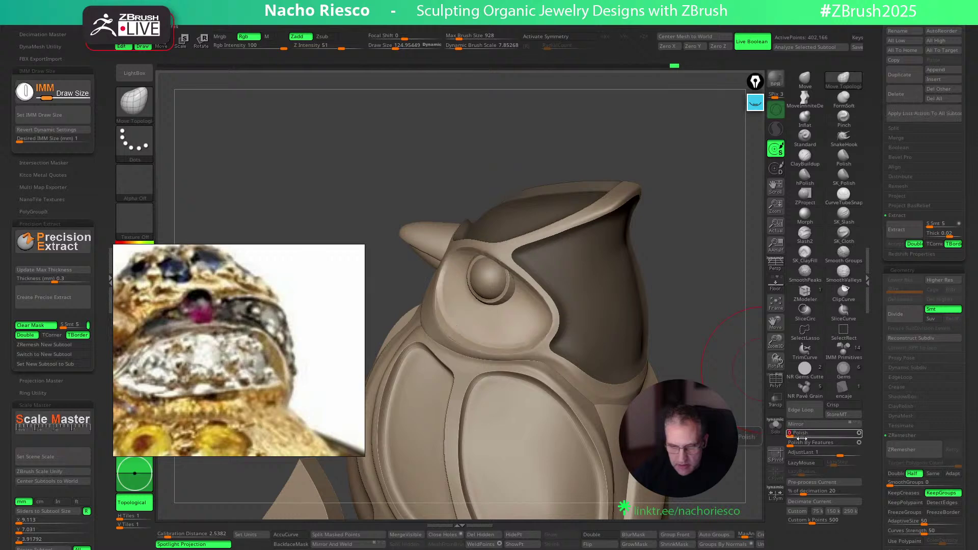
Isolate the panels, mask all except the front crest panel, and apply Polish By Features to it in the whole-bird view
{"action": "mouse_move", "coordinate": [719, 330]}
{"action": "right_mouse_down"}
{"action": "mouse_move", "coordinate": [707, 328]}
{"action": "mouse_move", "coordinate": [717, 294]}
{"action": "mouse_move", "coordinate": [749, 308]}
{"action": "mouse_move", "coordinate": [738, 406]}
{"action": "right_mouse_up"}
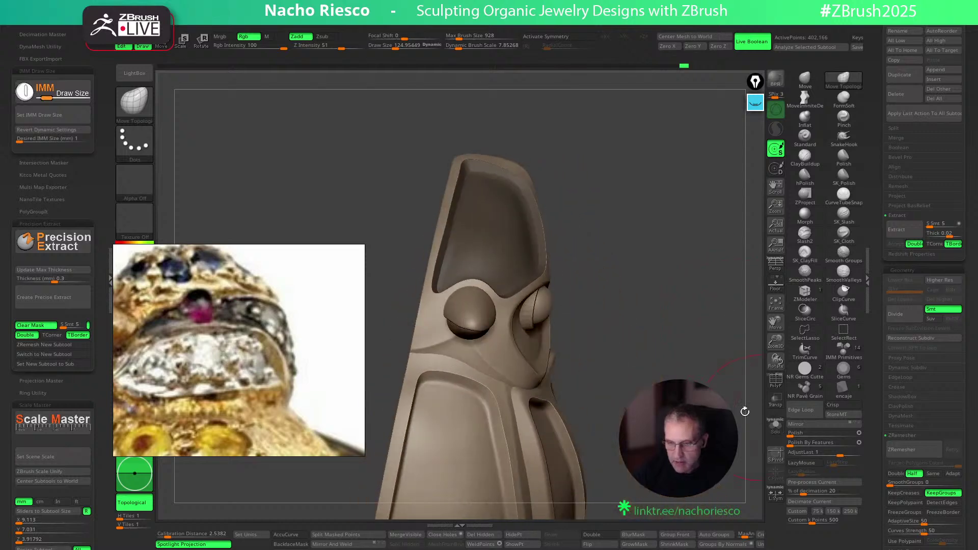
{"action": "left_click", "coordinate": [775, 426]}
{"action": "right_click_drag", "start_coordinate": [733, 346], "coordinate": [698, 327]}
{"action": "left_click", "coordinate": [573, 267], "text": "ctrl+shift"}
{"action": "right_click_drag", "start_coordinate": [641, 357], "coordinate": [738, 387]}
{"action": "left_click", "coordinate": [681, 372], "text": "ctrl+shift"}
{"action": "left_click", "coordinate": [776, 426]}
{"action": "right_click_drag", "start_coordinate": [673, 456], "coordinate": [770, 439]}
{"action": "left_click", "coordinate": [802, 441]}
{"action": "key", "text": "Return"}
{"action": "right_click_drag", "start_coordinate": [475, 450], "coordinate": [657, 450]}
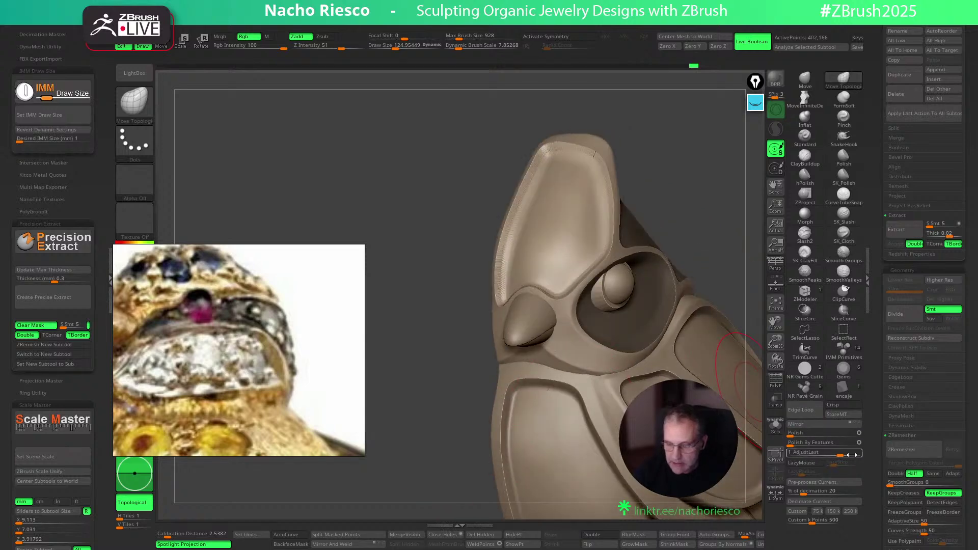
Clear the mask and refine the front crest panel's edges with Move Topological at draw sizes of about 106 to 130
{"action": "right_click_drag", "start_coordinate": [714, 218], "coordinate": [714, 224]}
{"action": "left_click", "coordinate": [660, 109], "text": "ctrl"}
{"action": "mouse_move", "coordinate": [666, 121]}
{"action": "right_mouse_down"}
{"action": "mouse_move", "coordinate": [653, 180]}
{"action": "mouse_move", "coordinate": [599, 193]}
{"action": "right_mouse_up"}
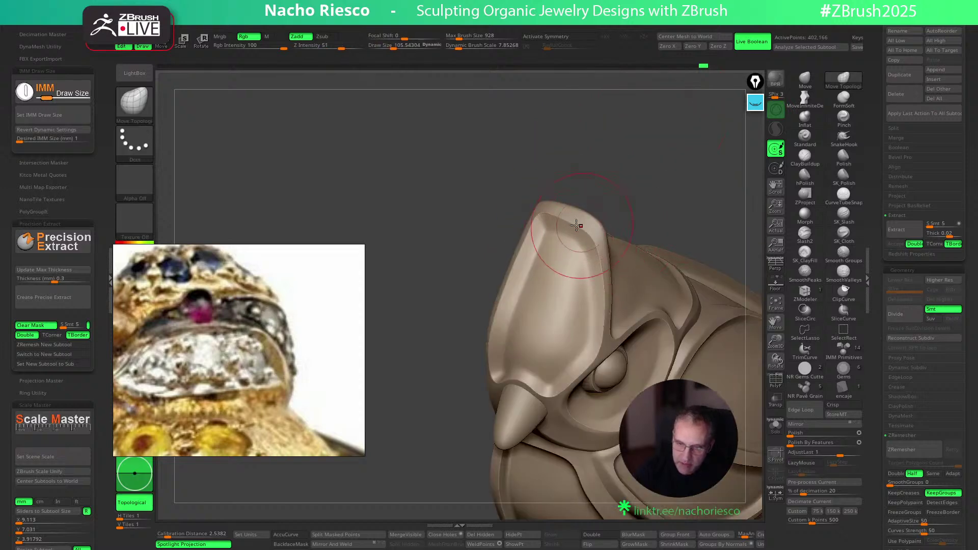
{"action": "right_click_drag", "start_coordinate": [637, 219], "coordinate": [620, 233]}
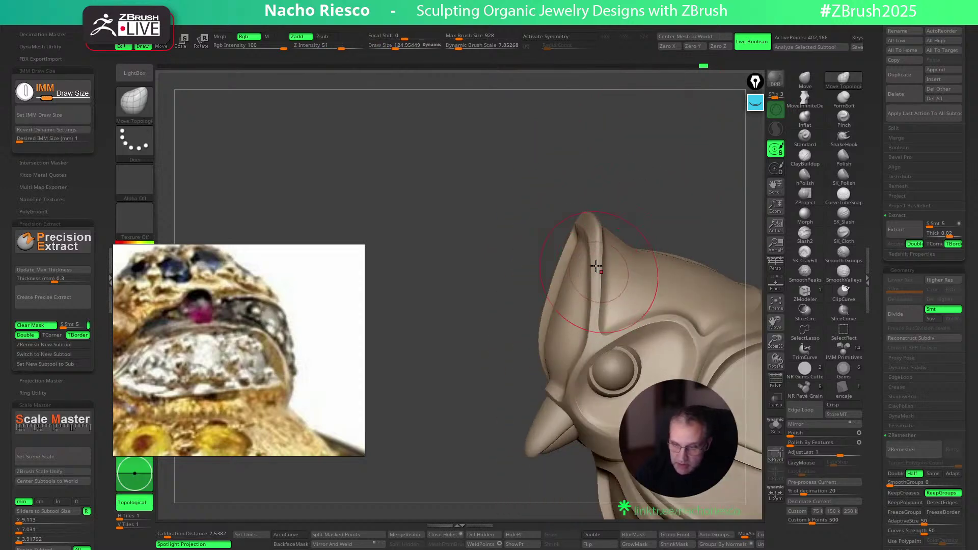
{"action": "right_click_drag", "start_coordinate": [590, 325], "coordinate": [570, 385]}
{"action": "right_click_drag", "start_coordinate": [705, 235], "coordinate": [705, 282]}
{"action": "key", "text": "bracketright"}
{"action": "right_click_drag", "start_coordinate": [469, 388], "coordinate": [586, 288]}
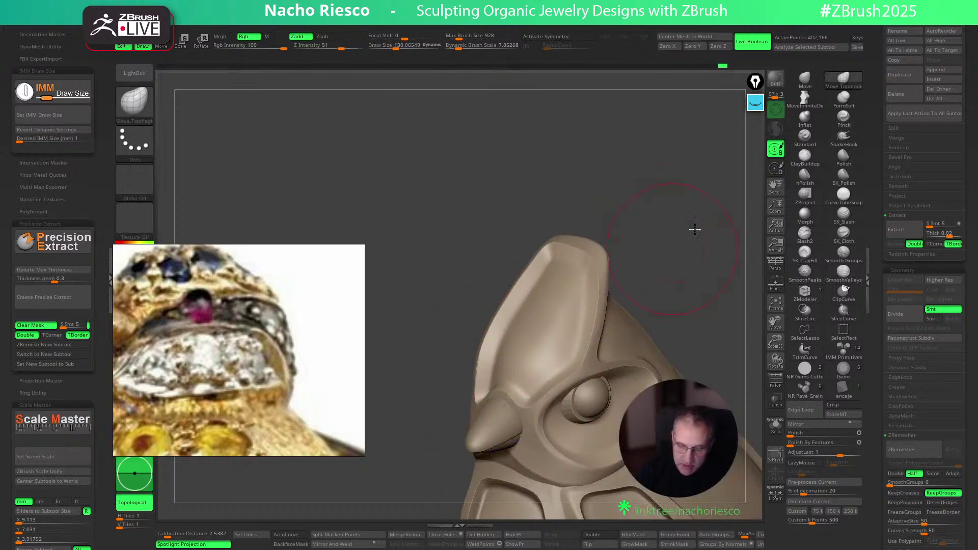
Select the HEAD1_1 bezel part at the eye and move it slightly outward from the head
{"action": "mouse_move", "coordinate": [681, 273]}
{"action": "right_mouse_down"}
{"action": "mouse_move", "coordinate": [668, 267]}
{"action": "mouse_move", "coordinate": [705, 237]}
{"action": "mouse_move", "coordinate": [707, 268]}
{"action": "mouse_move", "coordinate": [697, 219]}
{"action": "mouse_move", "coordinate": [688, 258]}
{"action": "mouse_move", "coordinate": [701, 219]}
{"action": "mouse_move", "coordinate": [689, 238]}
{"action": "mouse_move", "coordinate": [682, 218]}
{"action": "right_mouse_up"}
{"action": "left_click", "coordinate": [577, 274], "text": "alt"}
{"action": "left_click_drag", "start_coordinate": [657, 239], "coordinate": [732, 224]}
{"action": "key", "text": "w"}
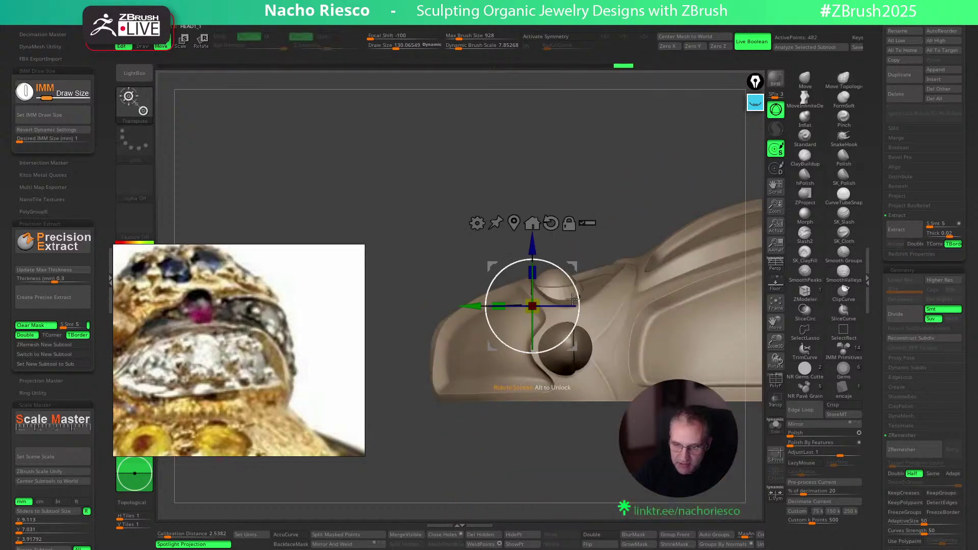
{"action": "left_click_drag", "start_coordinate": [532, 241], "coordinate": [532, 239]}
{"action": "mouse_move", "coordinate": [642, 164]}
{"action": "left_mouse_down"}
{"action": "mouse_move", "coordinate": [622, 208]}
{"action": "mouse_move", "coordinate": [675, 217]}
{"action": "left_mouse_up"}
{"action": "key", "text": "q"}
{"action": "mouse_move", "coordinate": [674, 216]}
{"action": "right_mouse_down"}
{"action": "mouse_move", "coordinate": [679, 258]}
{"action": "mouse_move", "coordinate": [655, 192]}
{"action": "mouse_move", "coordinate": [723, 216]}
{"action": "right_mouse_up"}
Hide the HEAD1_6 eye sphere, isolate the HEAD1_1 bezel part, and split its polygroups with Groups By Normals
{"action": "left_click_drag", "start_coordinate": [873, 171], "coordinate": [877, 250]}
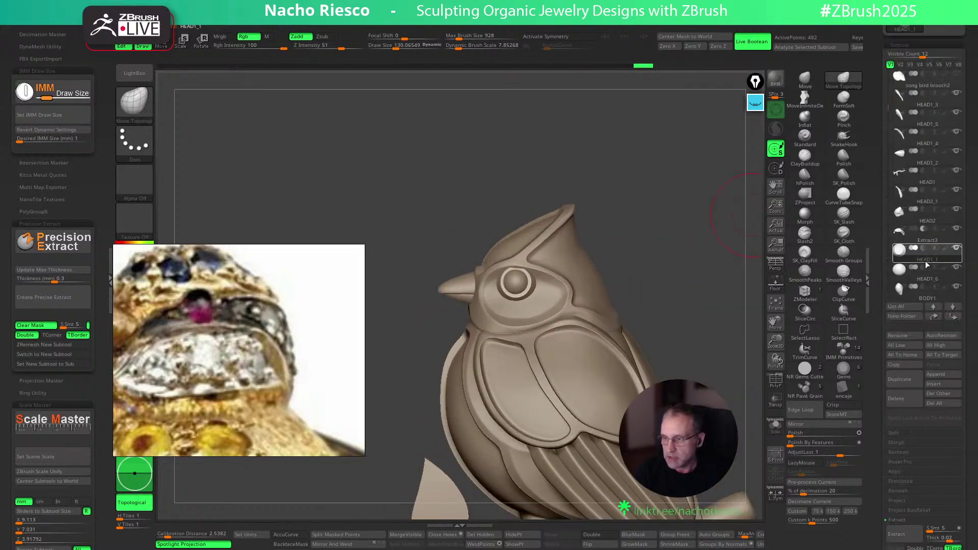
{"action": "left_click", "coordinate": [956, 270]}
{"action": "mouse_move", "coordinate": [706, 318]}
{"action": "right_mouse_down"}
{"action": "mouse_move", "coordinate": [723, 286]}
{"action": "mouse_move", "coordinate": [698, 323]}
{"action": "mouse_move", "coordinate": [711, 302]}
{"action": "right_mouse_up"}
{"action": "left_click", "coordinate": [775, 425]}
{"action": "left_click", "coordinate": [776, 380]}
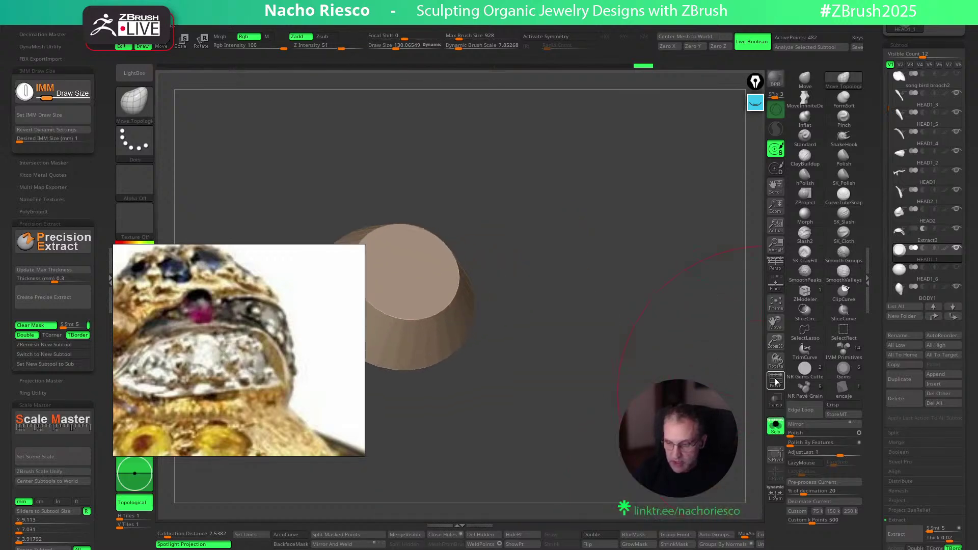
{"action": "right_click_drag", "start_coordinate": [659, 423], "coordinate": [764, 420], "text": "alt"}
{"action": "right_click_drag", "start_coordinate": [715, 495], "coordinate": [725, 458]}
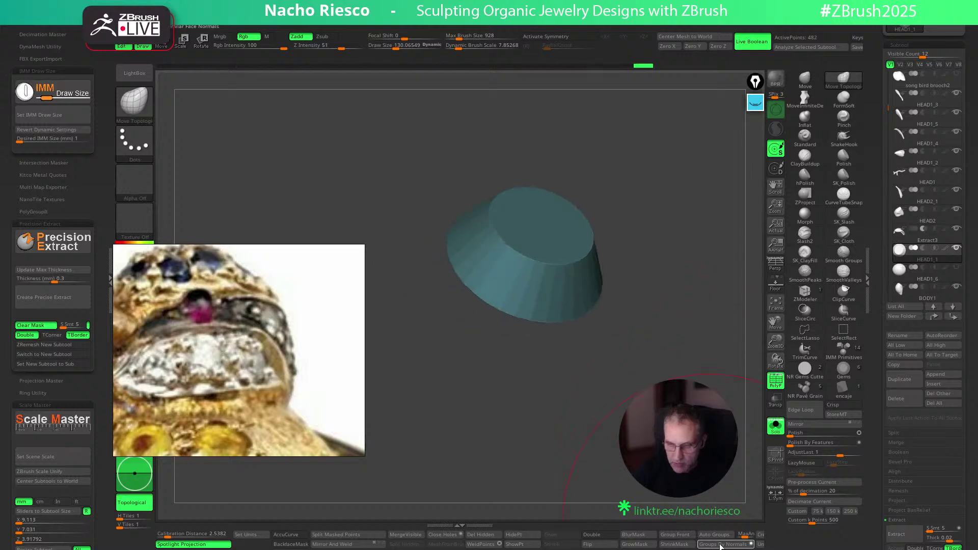
{"action": "left_click", "coordinate": [721, 544]}
Activate Dynamic Subdiv on the bezel part, always accepting the prompt, and bring the whole bird back without the wireframe
{"action": "key", "text": "d"}
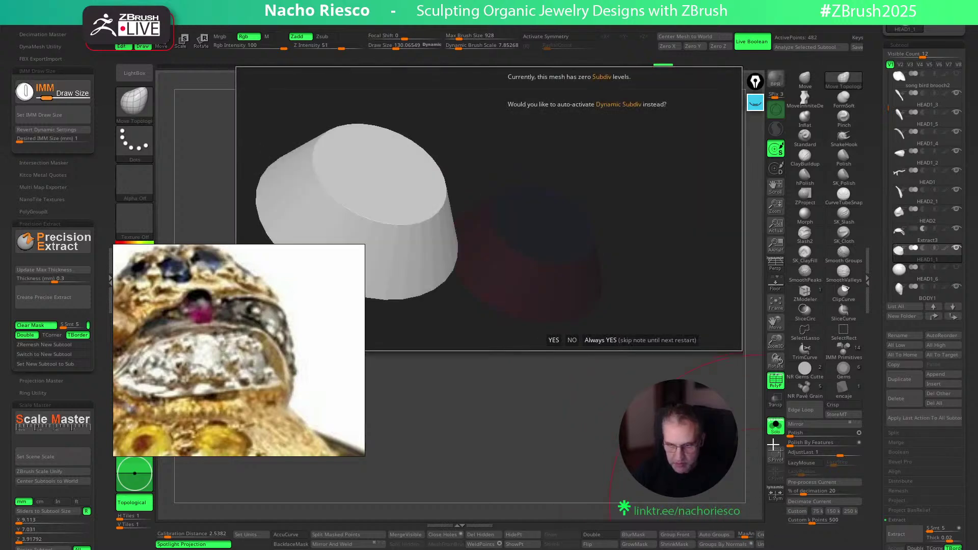
{"action": "left_click", "coordinate": [623, 347]}
{"action": "left_click", "coordinate": [776, 381]}
{"action": "left_click", "coordinate": [780, 429]}
Center the gizmo on the bezel part and nudge it slightly along the axis perpendicular to the head surface
{"action": "right_click_drag", "start_coordinate": [716, 239], "coordinate": [712, 276]}
{"action": "right_click_drag", "start_coordinate": [739, 218], "coordinate": [736, 185]}
{"action": "left_click_drag", "start_coordinate": [736, 184], "coordinate": [678, 232]}
{"action": "key", "text": "w"}
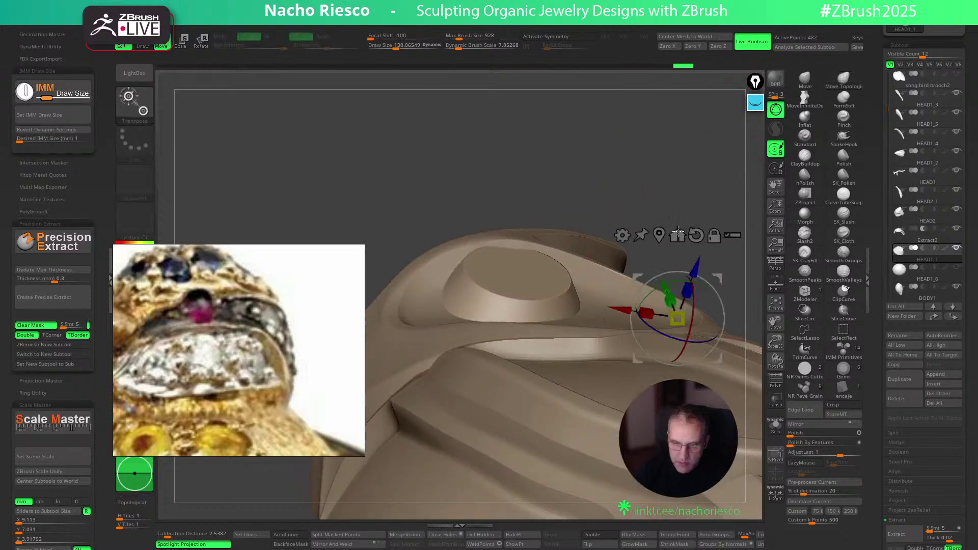
{"action": "left_click", "coordinate": [513, 272]}
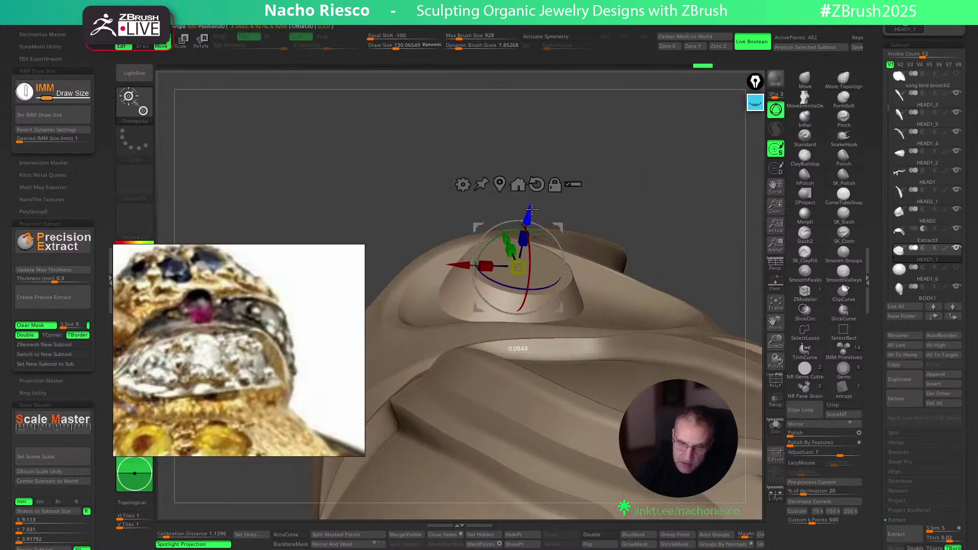
{"action": "left_click_drag", "start_coordinate": [532, 208], "coordinate": [530, 212]}
{"action": "key", "text": "q"}
{"action": "left_click_drag", "start_coordinate": [668, 243], "coordinate": [607, 265], "text": "shift"}
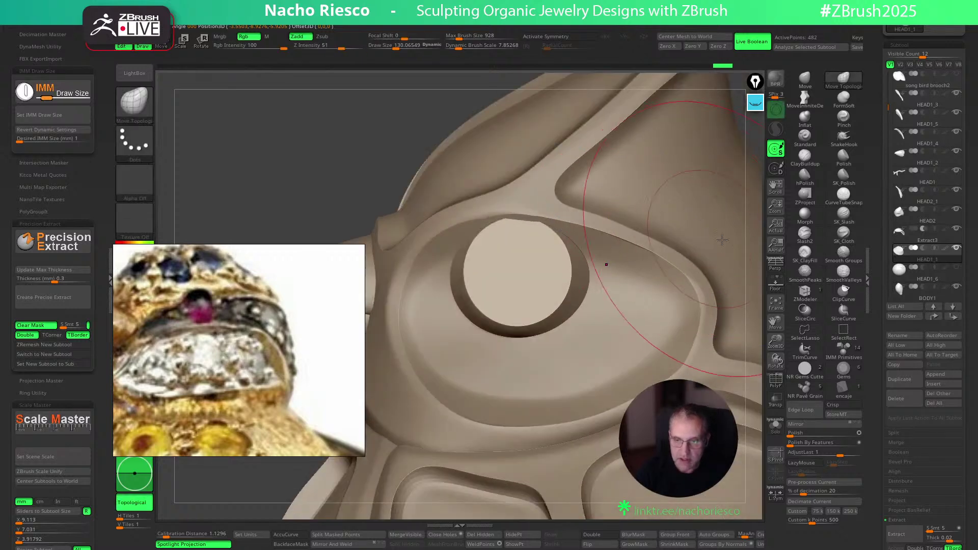
{"action": "left_click_drag", "start_coordinate": [755, 227], "coordinate": [723, 245]}
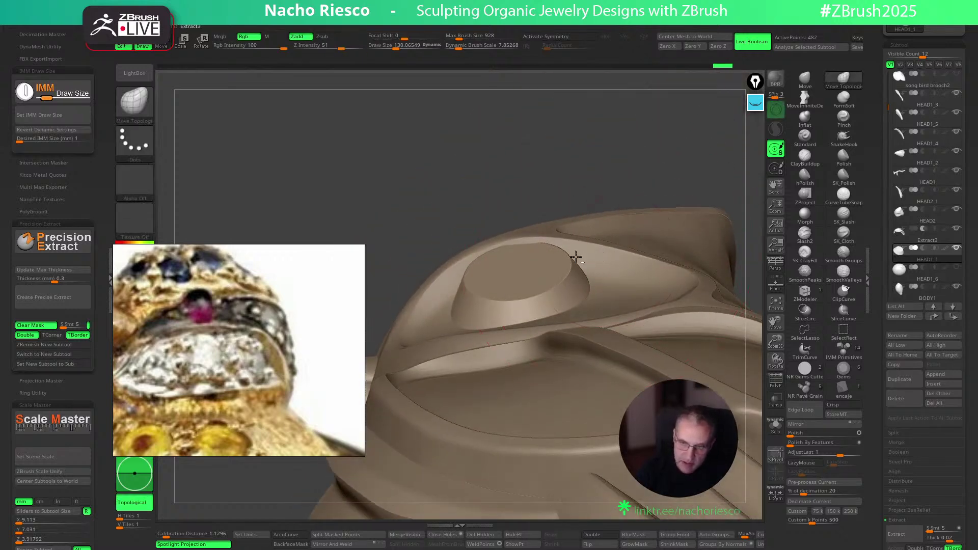
Adjust the Extract3 eye panel around the bezel with Move Topological at a draw size of about 92
{"action": "key", "text": "s"}
{"action": "left_click_drag", "start_coordinate": [520, 256], "coordinate": [484, 257]}
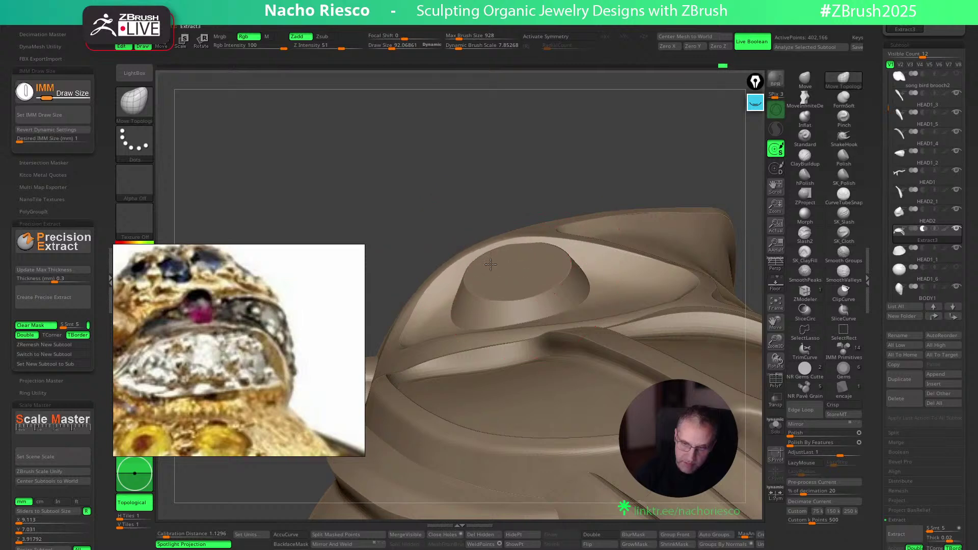
{"action": "left_click_drag", "start_coordinate": [562, 183], "coordinate": [683, 296]}
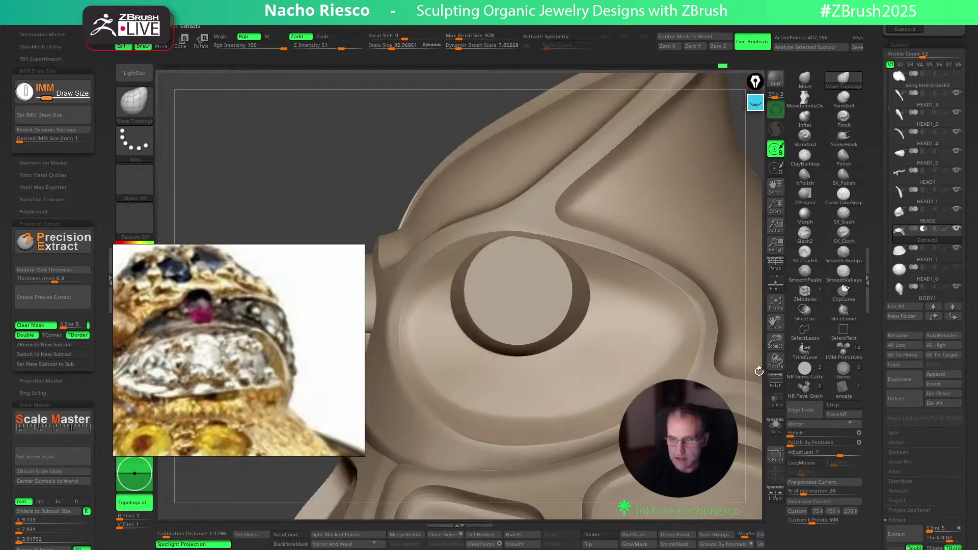
{"action": "left_click_drag", "start_coordinate": [740, 317], "coordinate": [572, 279]}
{"action": "mouse_move", "coordinate": [655, 257]}
{"action": "left_mouse_down"}
{"action": "mouse_move", "coordinate": [563, 280]}
{"action": "mouse_move", "coordinate": [585, 291]}
{"action": "left_mouse_up"}
{"action": "left_click_drag", "start_coordinate": [711, 226], "coordinate": [754, 194]}
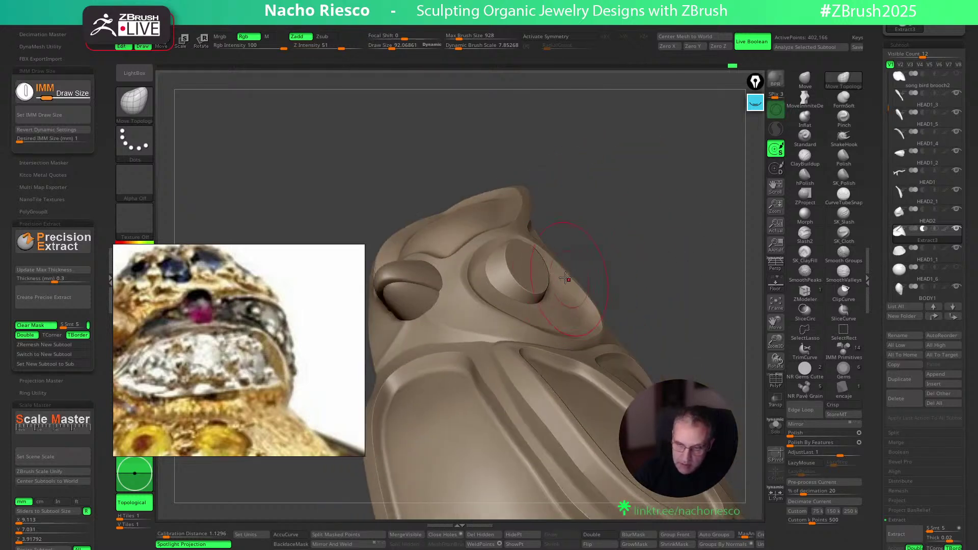
Select the HEAD2 frame around the eye panel and smooth it with SmoothPeaks at a draw size of about 76
{"action": "mouse_move", "coordinate": [675, 243]}
{"action": "left_mouse_down", "text": "shift"}
{"action": "mouse_move", "coordinate": [633, 292]}
{"action": "mouse_move", "coordinate": [607, 305]}
{"action": "mouse_move", "coordinate": [593, 289]}
{"action": "left_mouse_up", "text": "shift"}
{"action": "left_click", "coordinate": [607, 299], "text": "alt"}
{"action": "left_click", "coordinate": [808, 272], "text": "shift"}
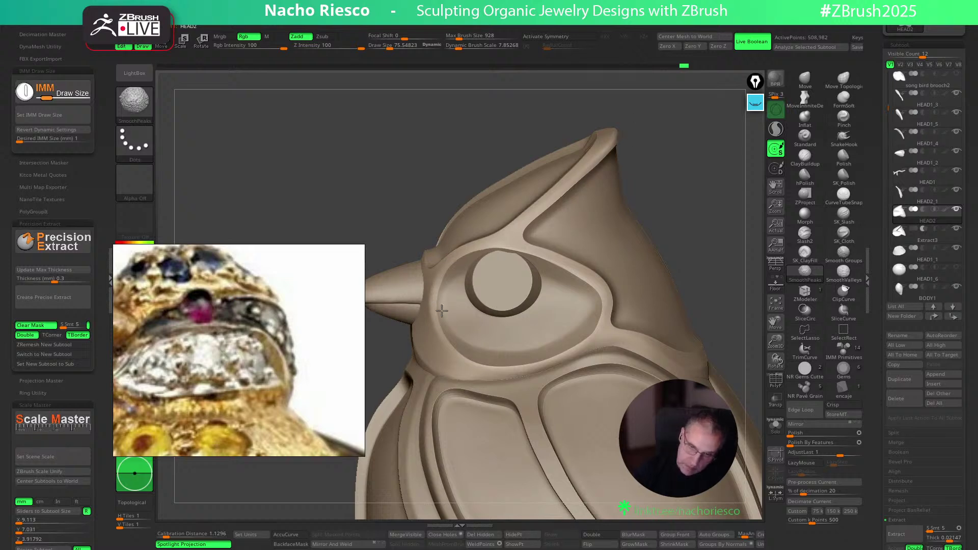
{"action": "mouse_move", "coordinate": [705, 213]}
{"action": "left_mouse_down", "text": "alt"}
{"action": "mouse_move", "coordinate": [686, 181]}
{"action": "mouse_move", "coordinate": [666, 186]}
{"action": "mouse_move", "coordinate": [664, 158]}
{"action": "left_mouse_up", "text": "alt"}
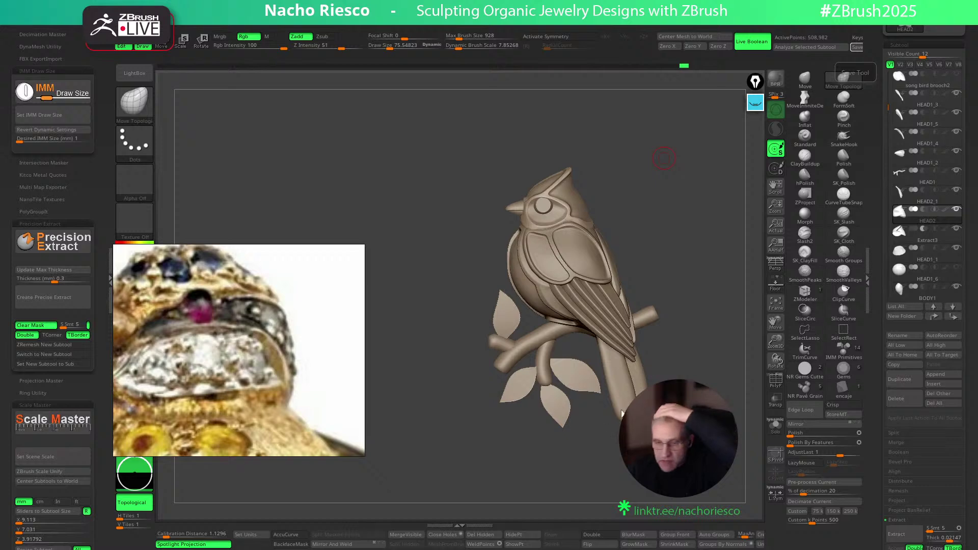
Isolate BODY1 and paint a narrow crescent mask along the lower body ridge with MaskPen at a draw size of about 20
{"action": "left_click_drag", "start_coordinate": [683, 214], "coordinate": [583, 200]}
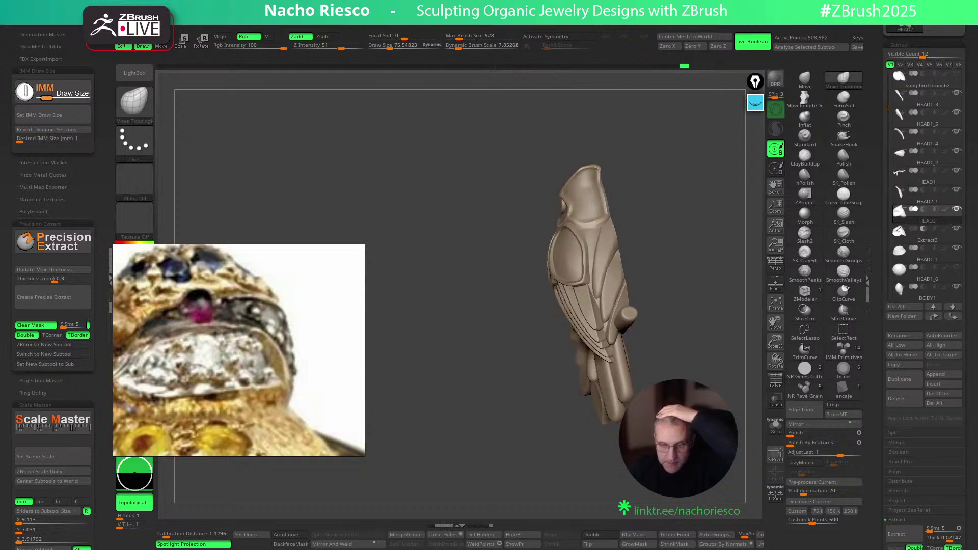
{"action": "mouse_move", "coordinate": [688, 284]}
{"action": "left_mouse_down"}
{"action": "mouse_move", "coordinate": [712, 314]}
{"action": "mouse_move", "coordinate": [705, 357]}
{"action": "mouse_move", "coordinate": [689, 376]}
{"action": "mouse_move", "coordinate": [717, 351]}
{"action": "mouse_move", "coordinate": [703, 346]}
{"action": "mouse_move", "coordinate": [715, 331]}
{"action": "mouse_move", "coordinate": [723, 371]}
{"action": "mouse_move", "coordinate": [719, 301]}
{"action": "mouse_move", "coordinate": [726, 310]}
{"action": "mouse_move", "coordinate": [718, 288]}
{"action": "mouse_move", "coordinate": [710, 315]}
{"action": "mouse_move", "coordinate": [526, 405]}
{"action": "left_mouse_up"}
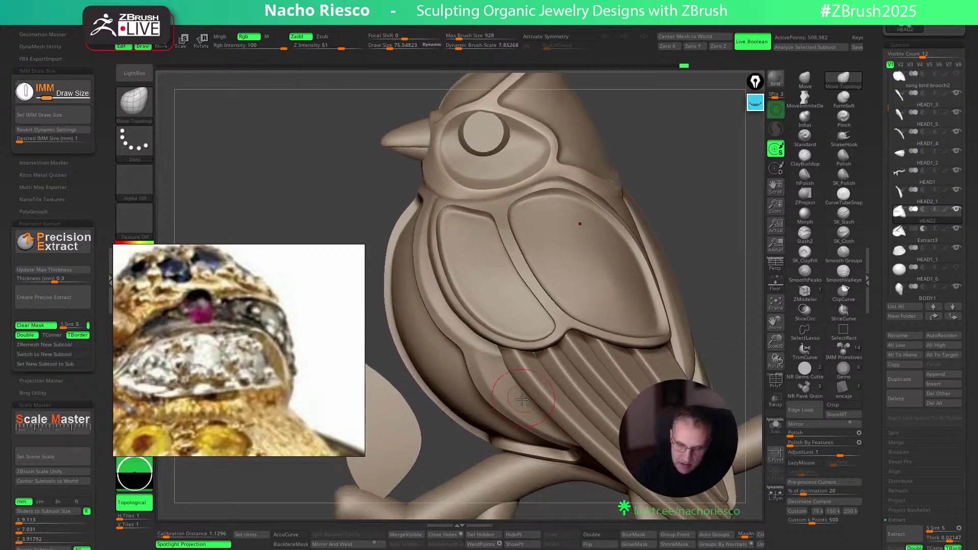
{"action": "left_click", "coordinate": [522, 396], "text": "alt"}
{"action": "left_click", "coordinate": [775, 428]}
{"action": "mouse_move", "coordinate": [732, 340]}
{"action": "left_mouse_down"}
{"action": "mouse_move", "coordinate": [725, 253]}
{"action": "mouse_move", "coordinate": [685, 298]}
{"action": "left_mouse_up"}
{"action": "key", "text": "s"}
{"action": "key", "text": "ctrl"}
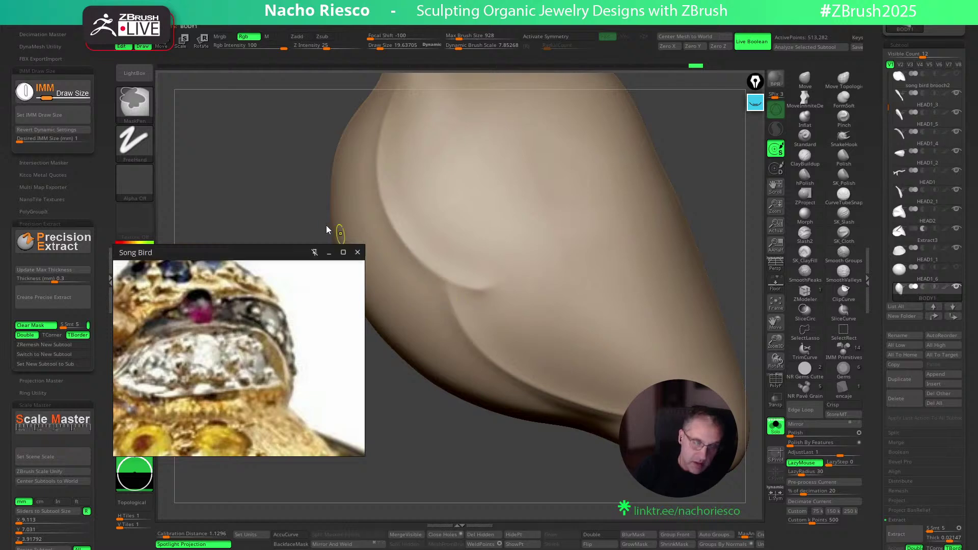
{"action": "mouse_move", "coordinate": [466, 306]}
{"action": "left_mouse_down", "text": "ctrl"}
{"action": "mouse_move", "coordinate": [509, 358]}
{"action": "mouse_move", "coordinate": [584, 395]}
{"action": "left_mouse_up", "text": "ctrl"}
{"action": "left_click_drag", "start_coordinate": [514, 318], "coordinate": [499, 314], "text": "ctrl"}
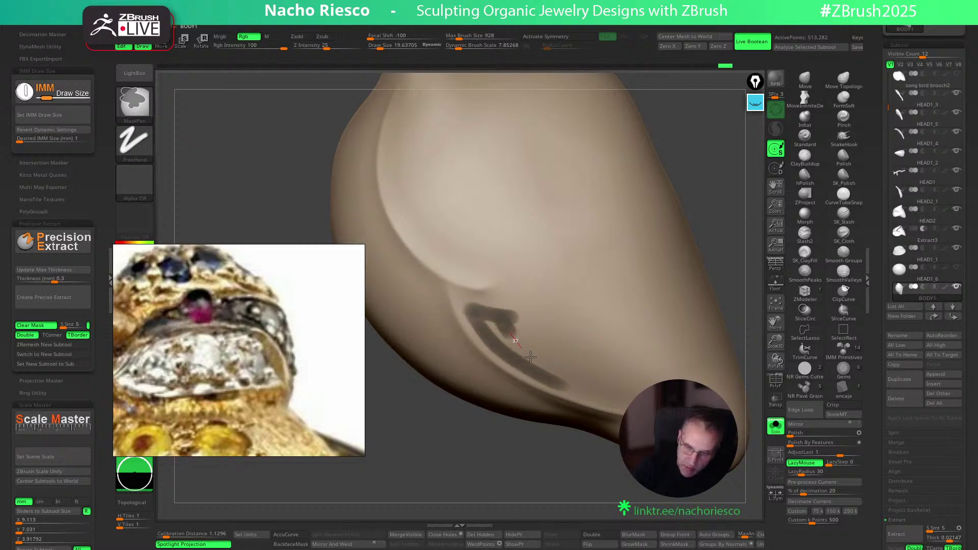
{"action": "left_click_drag", "start_coordinate": [527, 354], "coordinate": [581, 385], "text": "ctrl"}
{"action": "mouse_move", "coordinate": [497, 334]}
{"action": "left_mouse_down", "text": "ctrl"}
{"action": "mouse_move", "coordinate": [538, 372]}
{"action": "mouse_move", "coordinate": [508, 351]}
{"action": "left_mouse_up", "text": "ctrl"}
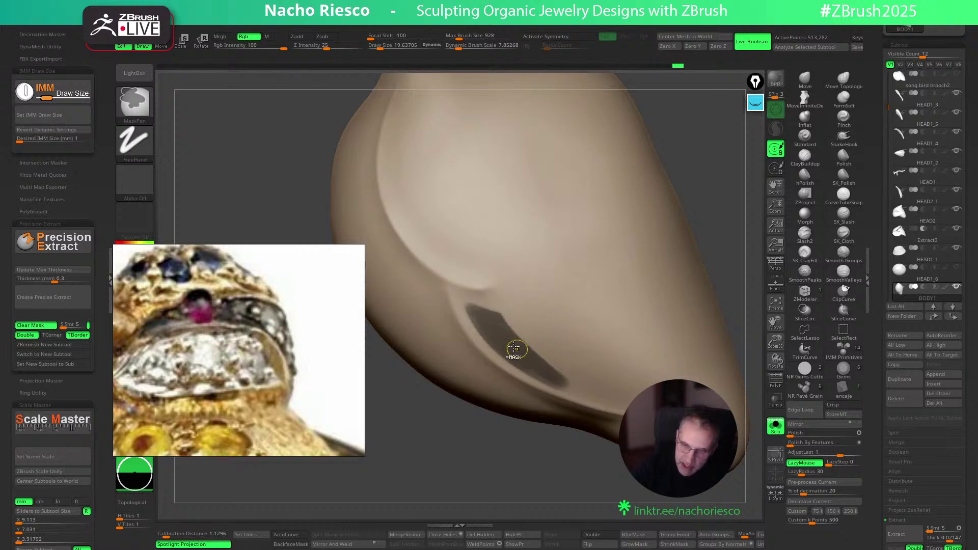
Refine the crescent mask's upper end and lower tip at a draw size of about 11, checking it against the whole bird
{"action": "left_click", "coordinate": [778, 424]}
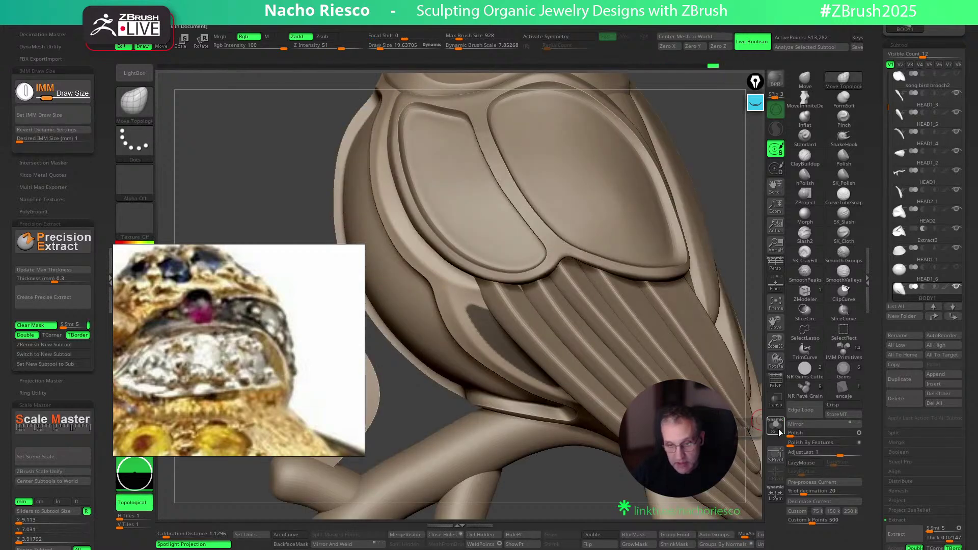
{"action": "left_click", "coordinate": [776, 424]}
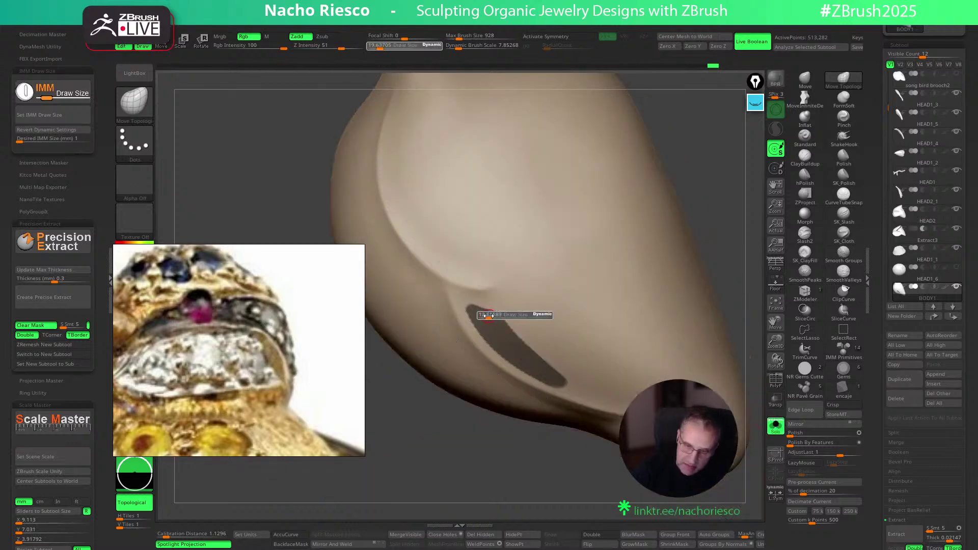
{"action": "left_click_drag", "start_coordinate": [523, 314], "coordinate": [499, 347], "text": "ctrl"}
{"action": "left_click_drag", "start_coordinate": [493, 299], "coordinate": [525, 300], "text": "ctrl"}
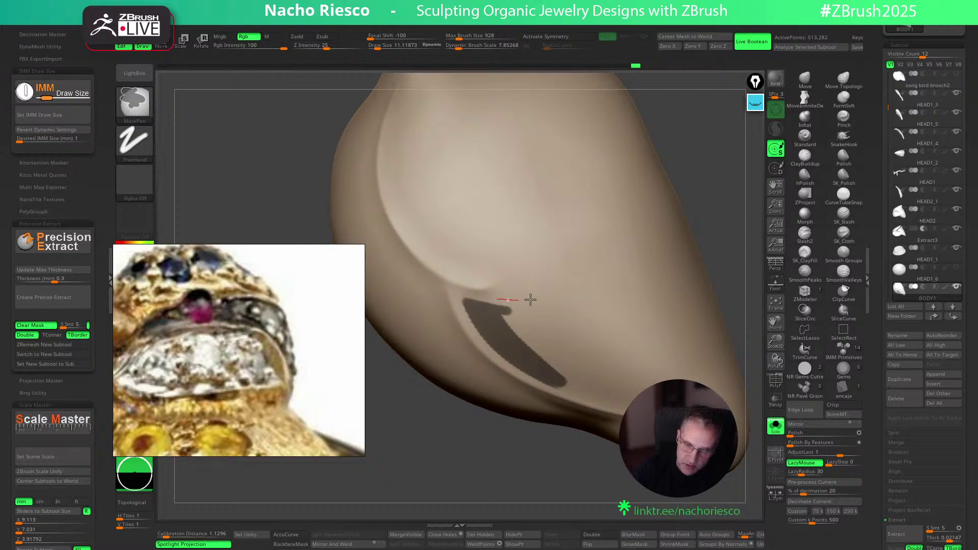
{"action": "left_click_drag", "start_coordinate": [554, 355], "coordinate": [504, 307], "text": "ctrl+alt"}
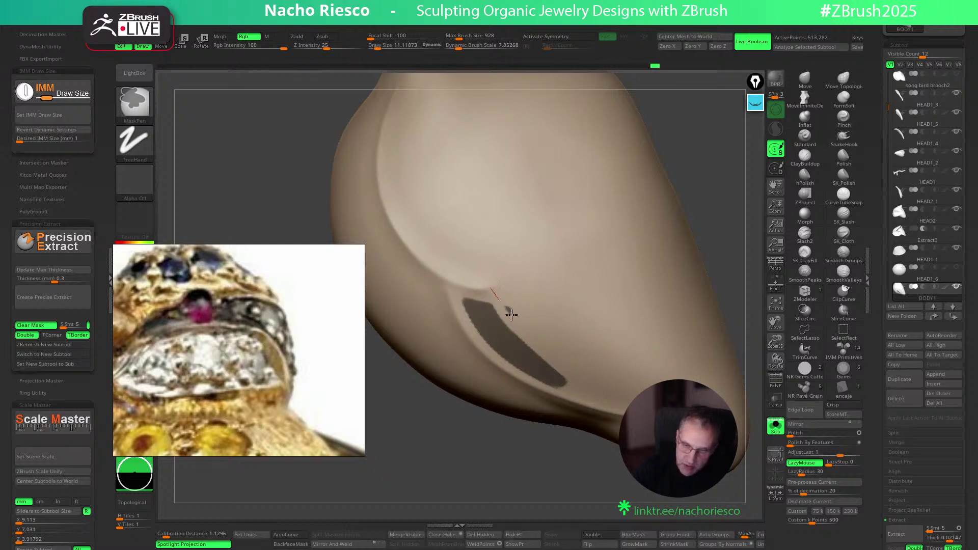
{"action": "left_click", "coordinate": [775, 425]}
{"action": "mouse_move", "coordinate": [557, 498]}
{"action": "left_mouse_down"}
{"action": "mouse_move", "coordinate": [601, 497]}
{"action": "mouse_move", "coordinate": [558, 498]}
{"action": "left_mouse_up"}
{"action": "left_click", "coordinate": [775, 426]}
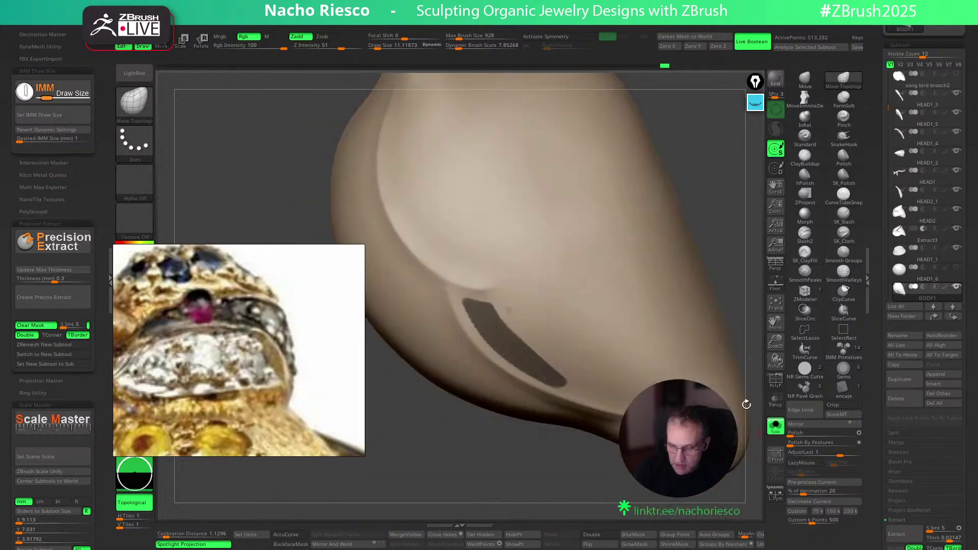
{"action": "mouse_move", "coordinate": [554, 383]}
{"action": "left_mouse_down", "text": "ctrl"}
{"action": "mouse_move", "coordinate": [598, 406]}
{"action": "mouse_move", "coordinate": [539, 393]}
{"action": "mouse_move", "coordinate": [594, 414]}
{"action": "mouse_move", "coordinate": [567, 380]}
{"action": "left_mouse_up", "text": "ctrl"}
{"action": "left_click", "coordinate": [776, 426]}
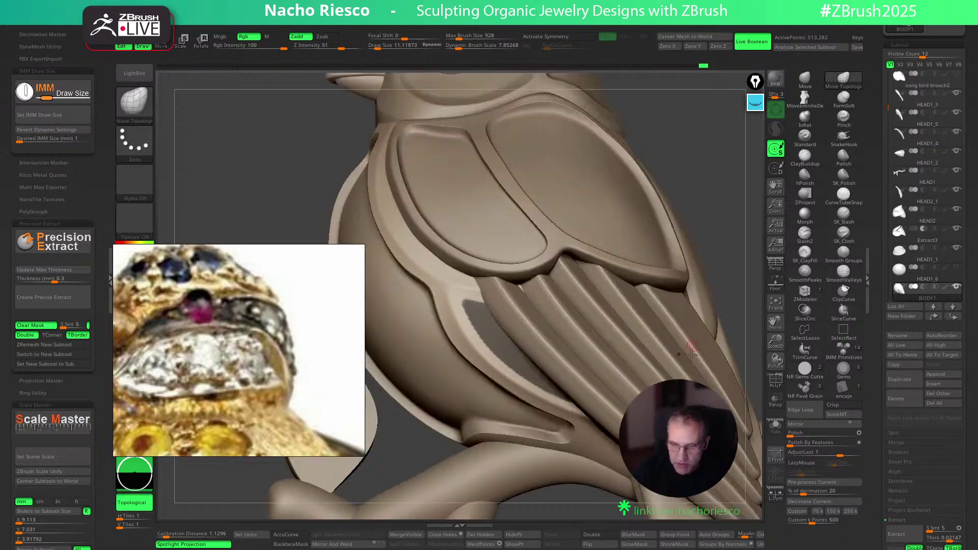
Isolate the body, invert the mask, and push the crescent area slightly into the surface as a recessed panel
{"action": "left_click_drag", "start_coordinate": [564, 496], "coordinate": [686, 297], "text": "alt"}
{"action": "left_click_drag", "start_coordinate": [696, 247], "coordinate": [747, 384], "text": "alt"}
{"action": "left_click", "coordinate": [775, 425]}
{"action": "left_click_drag", "start_coordinate": [745, 254], "coordinate": [749, 283], "text": "alt"}
{"action": "left_click", "coordinate": [749, 282], "text": "ctrl"}
{"action": "right_click_drag", "start_coordinate": [583, 295], "coordinate": [618, 290]}
{"action": "key", "text": "w"}
{"action": "left_click", "coordinate": [538, 336], "text": "alt"}
{"action": "right_click_drag", "start_coordinate": [681, 271], "coordinate": [642, 277]}
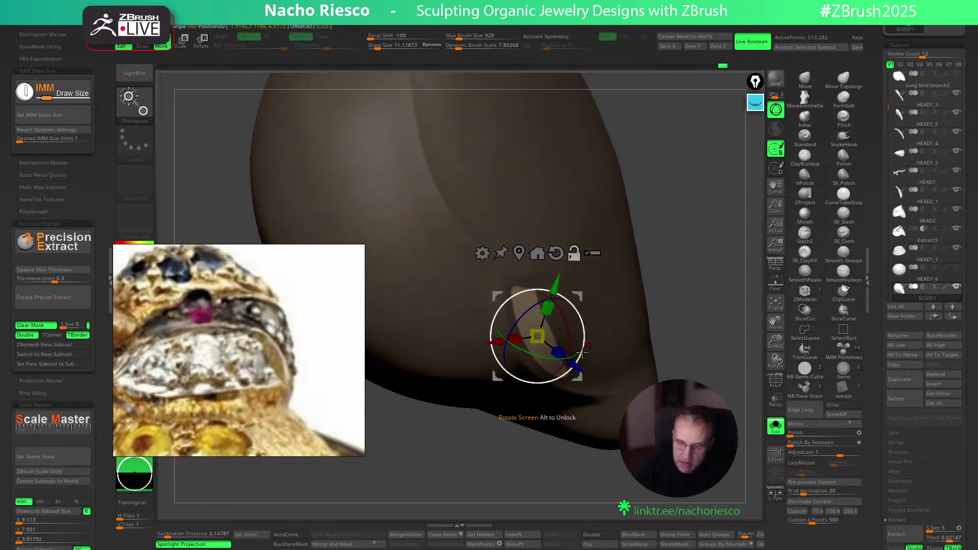
{"action": "left_click", "coordinate": [598, 288], "text": "alt"}
{"action": "left_click", "coordinate": [540, 338], "text": "alt"}
{"action": "left_click_drag", "start_coordinate": [565, 348], "coordinate": [556, 340]}
{"action": "mouse_move", "coordinate": [674, 293]}
{"action": "right_mouse_down"}
{"action": "mouse_move", "coordinate": [698, 264]}
{"action": "mouse_move", "coordinate": [714, 387]}
{"action": "mouse_move", "coordinate": [740, 435]}
{"action": "right_mouse_up"}
{"action": "key", "text": "q"}
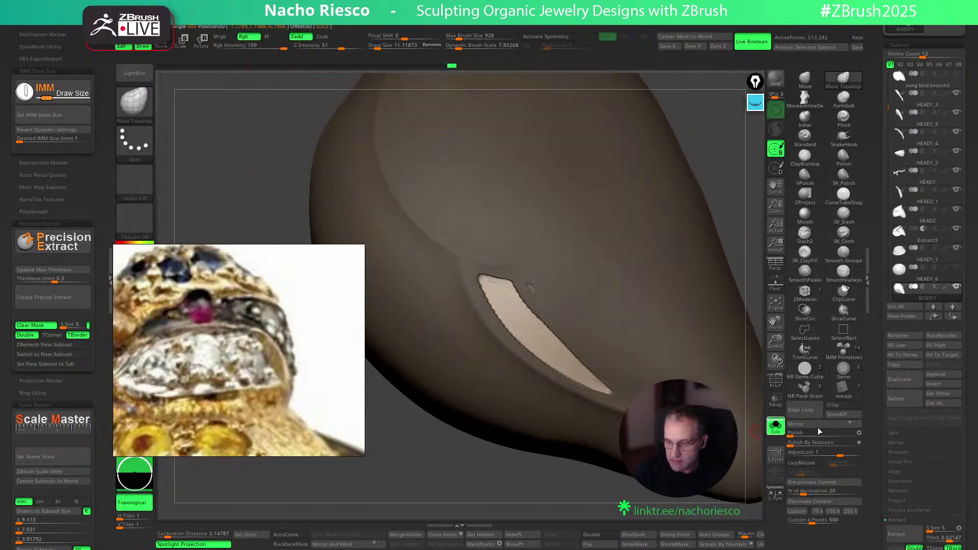
Apply Polish to the recessed crescent panel and clear the mask from the body
{"action": "left_click", "coordinate": [795, 437]}
{"action": "left_click", "coordinate": [796, 436]}
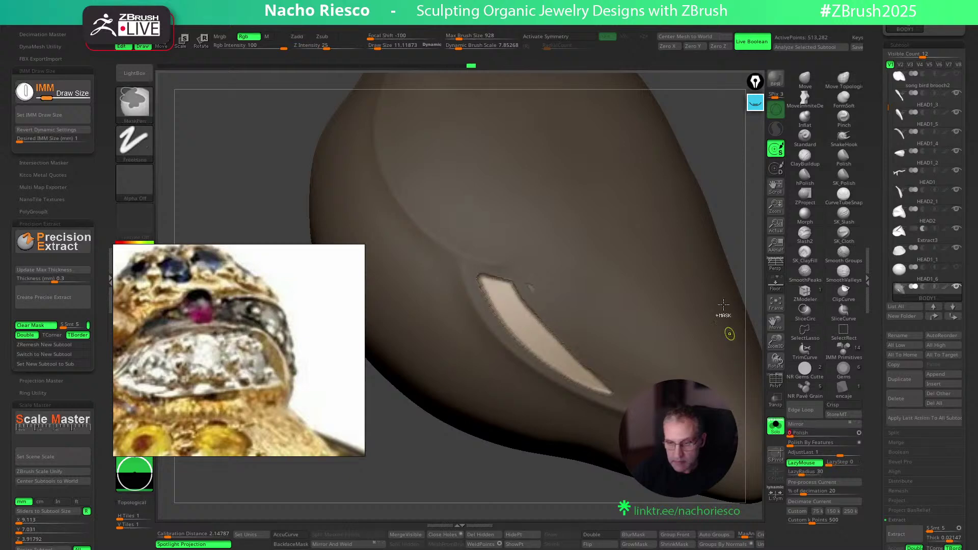
{"action": "left_click_drag", "start_coordinate": [730, 227], "coordinate": [745, 243], "text": "ctrl"}
Smooth the crescent recess and its border with SmoothPeaks and SmoothValleys at a draw size of about 115
{"action": "key", "text": "shift"}
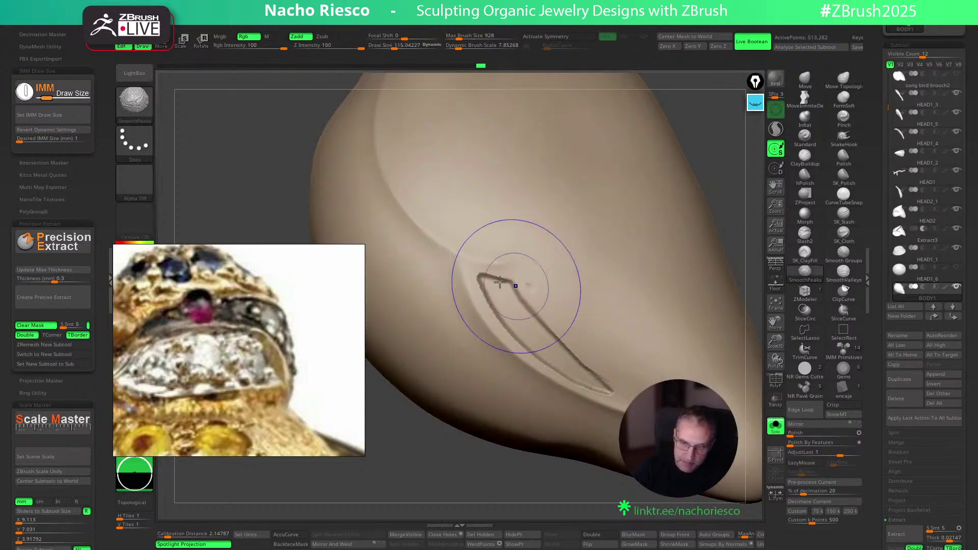
{"action": "left_click", "coordinate": [775, 427]}
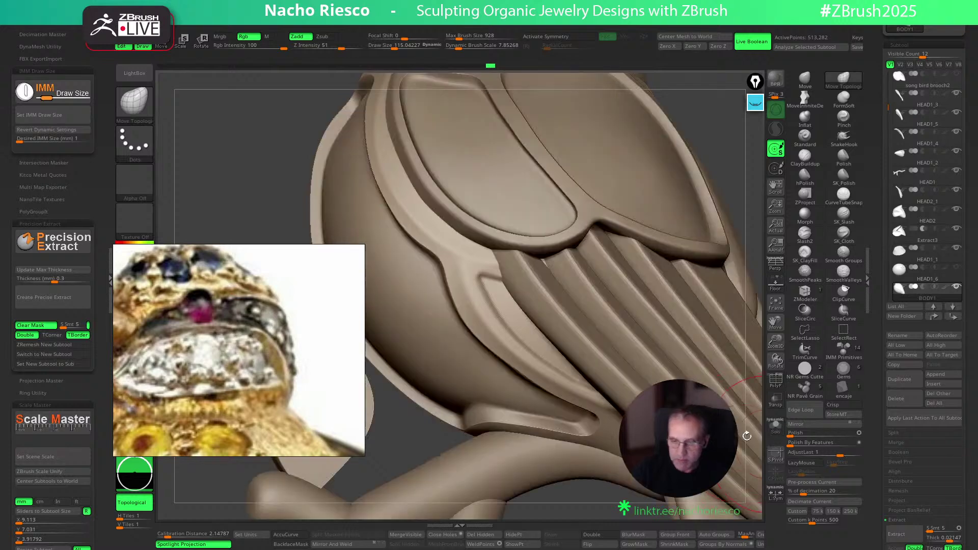
{"action": "left_click_drag", "start_coordinate": [748, 253], "coordinate": [714, 293], "text": "shift"}
{"action": "mouse_move", "coordinate": [600, 482]}
{"action": "left_mouse_down", "text": "alt"}
{"action": "mouse_move", "coordinate": [613, 420]}
{"action": "mouse_move", "coordinate": [598, 474]}
{"action": "left_mouse_up", "text": "alt"}
{"action": "left_click", "coordinate": [843, 273], "text": "shift"}
{"action": "left_click_drag", "start_coordinate": [503, 294], "coordinate": [509, 320], "text": "shift"}
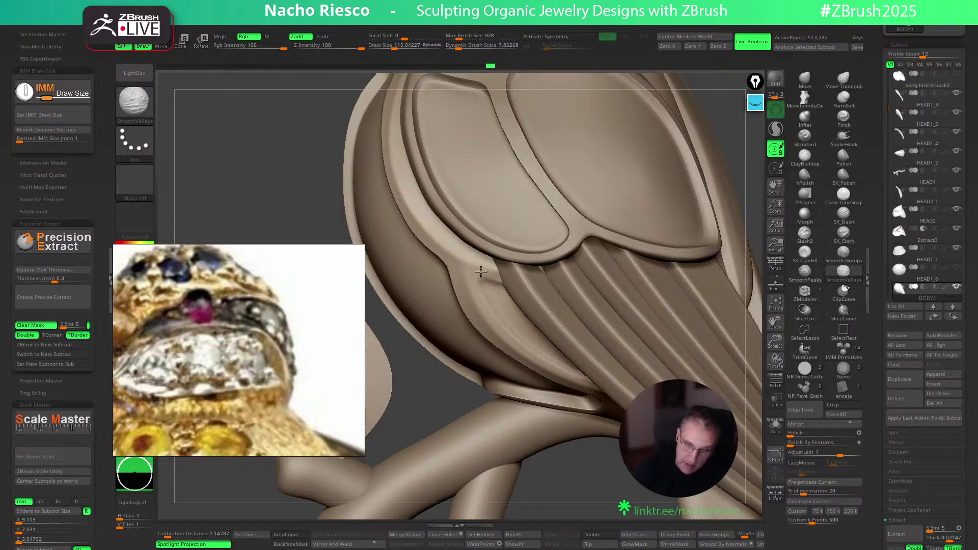
Examine the claw, tail and branch areas in the reference photo and compare them with the whole bird from several angles
{"action": "left_click_drag", "start_coordinate": [581, 454], "coordinate": [601, 387], "text": "alt"}
{"action": "left_click_drag", "start_coordinate": [705, 264], "coordinate": [716, 232]}
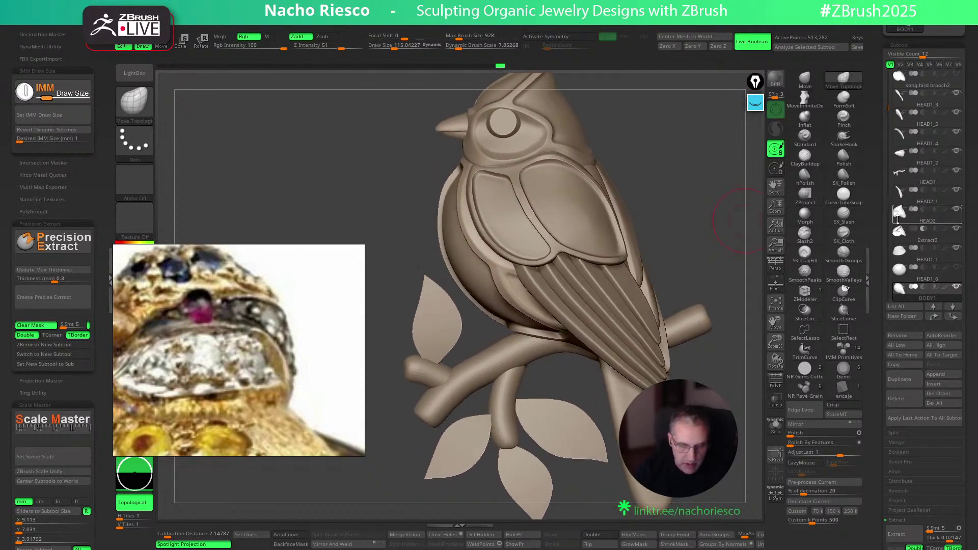
{"action": "scroll", "coordinate": [222, 349], "scroll_direction": "down", "scroll_amount": 5}
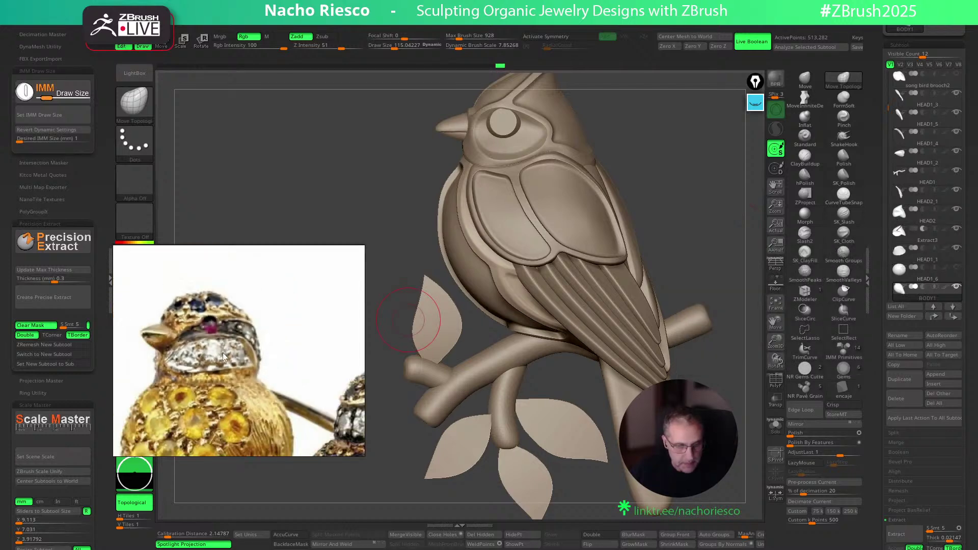
{"action": "middle_click_drag", "start_coordinate": [222, 428], "coordinate": [147, 265]}
{"action": "scroll", "coordinate": [252, 382], "scroll_direction": "up", "scroll_amount": 3}
{"action": "middle_click_drag", "start_coordinate": [226, 372], "coordinate": [218, 392]}
{"action": "scroll", "coordinate": [221, 329], "scroll_direction": "down", "scroll_amount": 2}
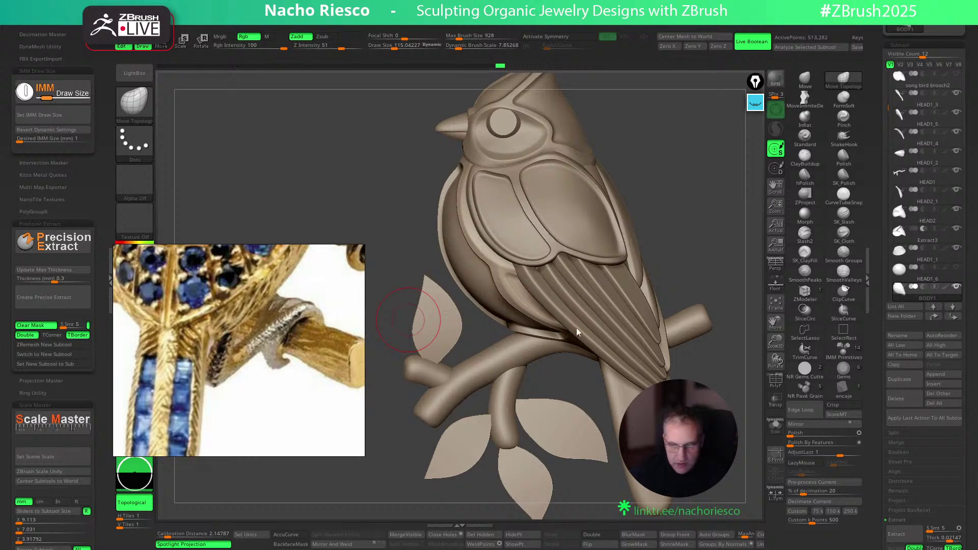
{"action": "mouse_move", "coordinate": [597, 316]}
{"action": "right_mouse_down"}
{"action": "mouse_move", "coordinate": [649, 311]}
{"action": "mouse_move", "coordinate": [604, 309]}
{"action": "right_mouse_up"}
{"action": "right_click_drag", "start_coordinate": [547, 298], "coordinate": [614, 291]}
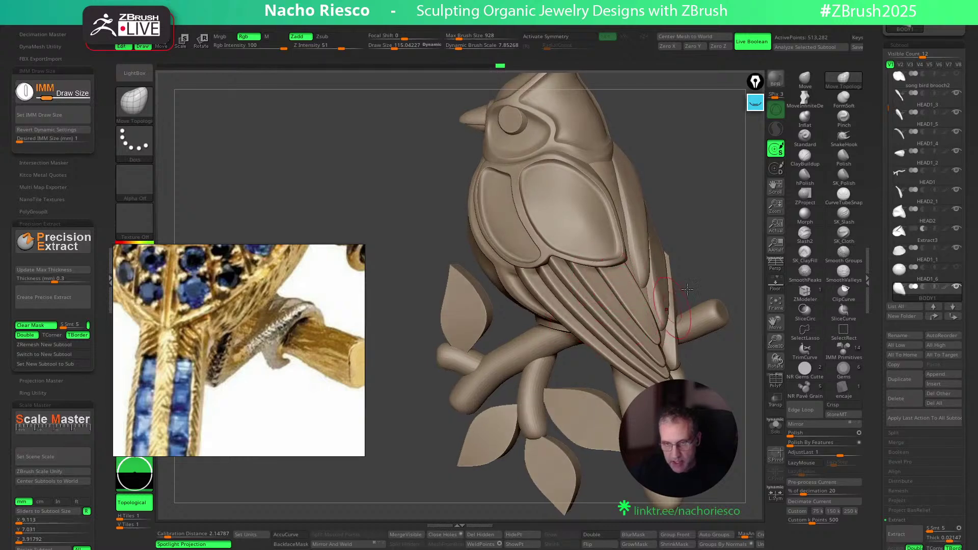
{"action": "right_click_drag", "start_coordinate": [705, 258], "coordinate": [741, 397]}
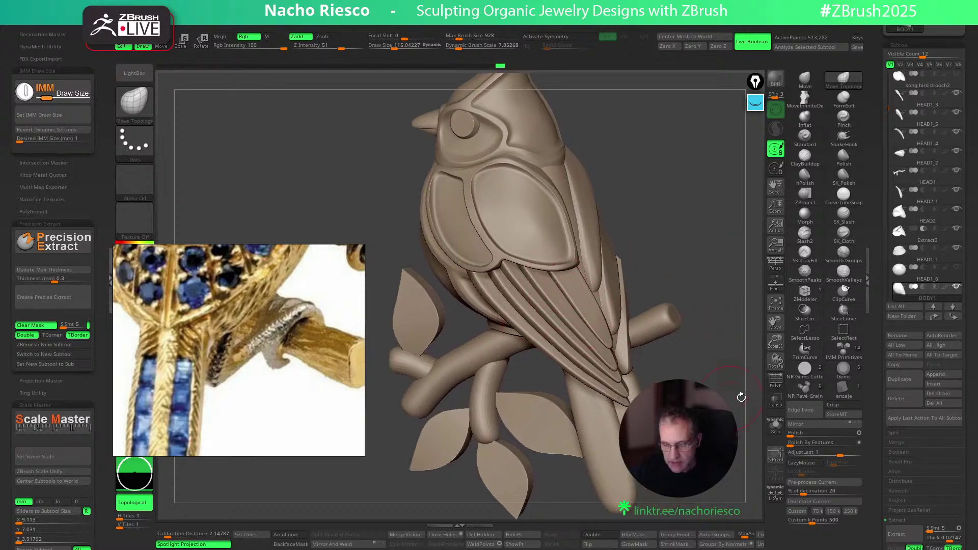
Isolate the layered wing feathers, subdivide them to subdivision level 3, and bring the whole bird back into view
{"action": "left_click", "coordinate": [593, 320], "text": "alt"}
{"action": "left_click", "coordinate": [773, 426]}
{"action": "right_click_drag", "start_coordinate": [679, 407], "coordinate": [729, 394], "text": "ctrl"}
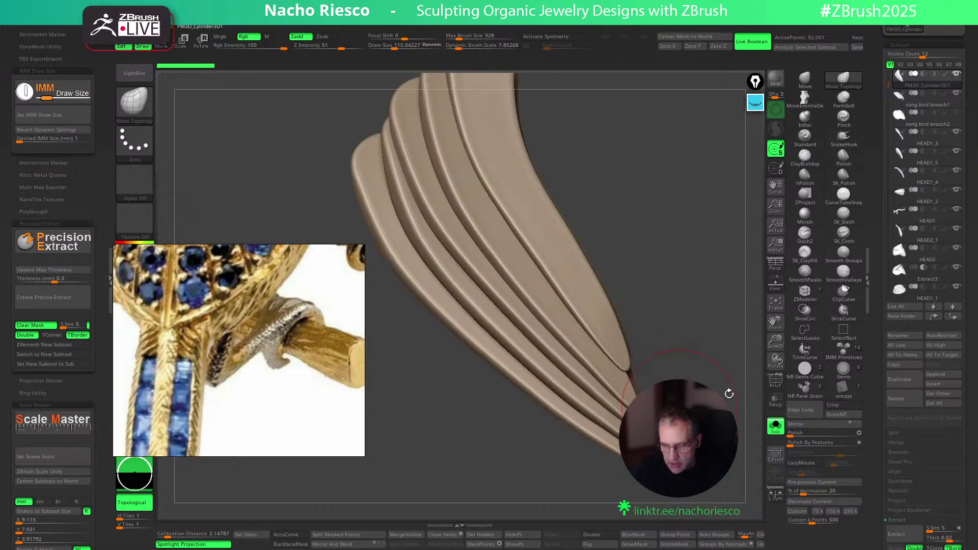
{"action": "left_click", "coordinate": [782, 383]}
{"action": "mouse_move", "coordinate": [709, 353]}
{"action": "right_mouse_down"}
{"action": "mouse_move", "coordinate": [712, 287]}
{"action": "mouse_move", "coordinate": [692, 308]}
{"action": "mouse_move", "coordinate": [691, 284]}
{"action": "mouse_move", "coordinate": [670, 314]}
{"action": "mouse_move", "coordinate": [696, 320]}
{"action": "right_mouse_up"}
{"action": "left_click", "coordinate": [775, 386]}
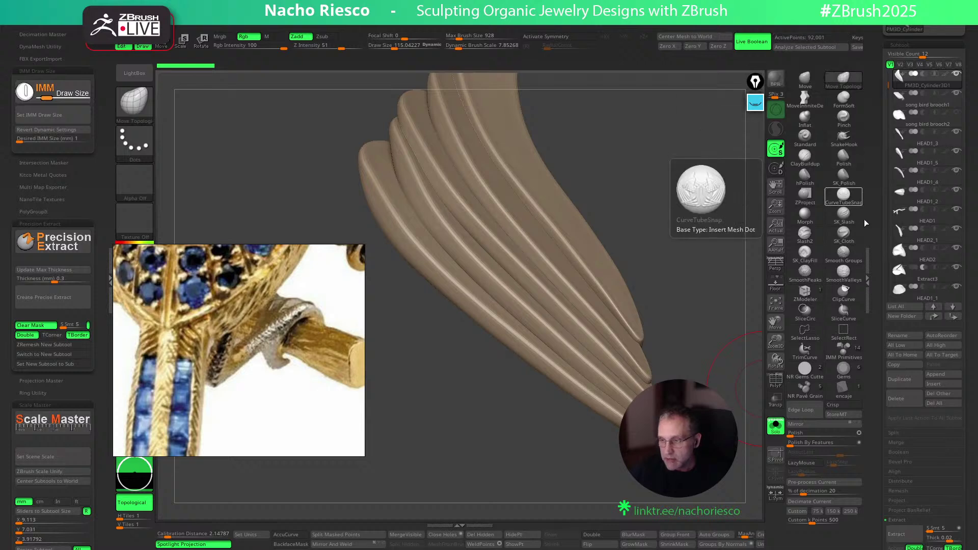
{"action": "left_click_drag", "start_coordinate": [884, 219], "coordinate": [878, 151]}
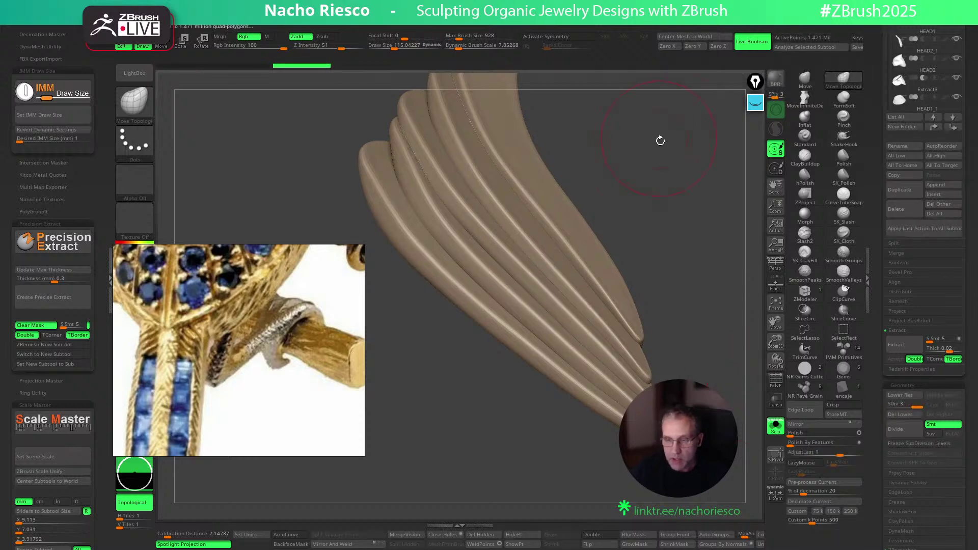
{"action": "left_click_drag", "start_coordinate": [656, 159], "coordinate": [735, 358]}
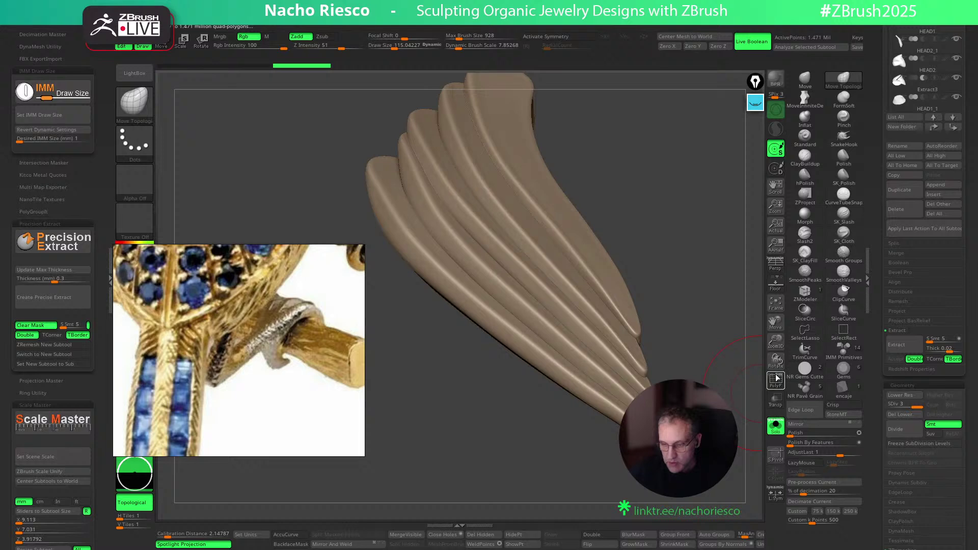
{"action": "left_click", "coordinate": [775, 426]}
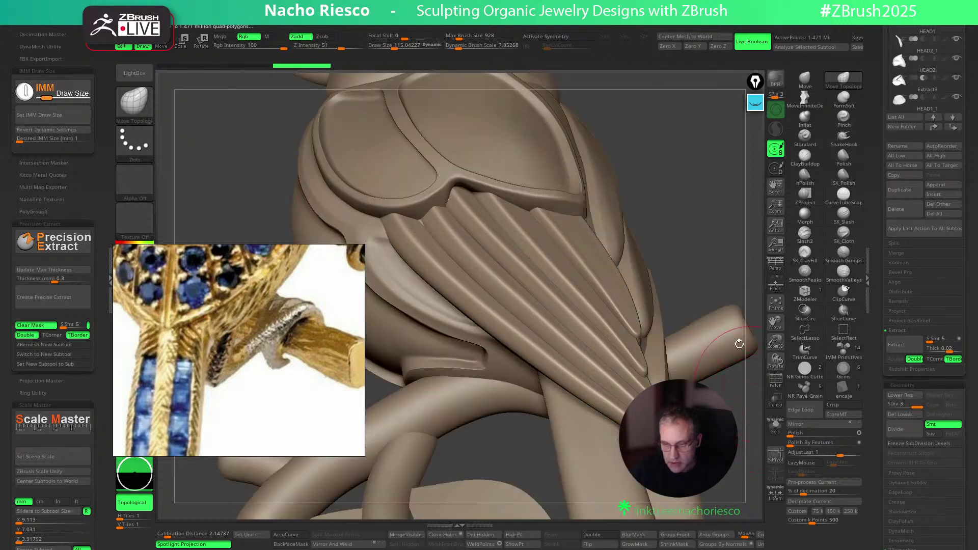
Compare the sculpted wing and branch with the claws and sapphire tail of the bird brooch in the reference photo
{"action": "left_click_drag", "start_coordinate": [716, 232], "coordinate": [715, 226]}
{"action": "key", "text": "s"}
{"action": "mouse_move", "coordinate": [426, 243]}
{"action": "left_mouse_down"}
{"action": "mouse_move", "coordinate": [434, 242]}
{"action": "mouse_move", "coordinate": [420, 216]}
{"action": "left_mouse_up"}
{"action": "left_click_drag", "start_coordinate": [696, 184], "coordinate": [682, 223]}
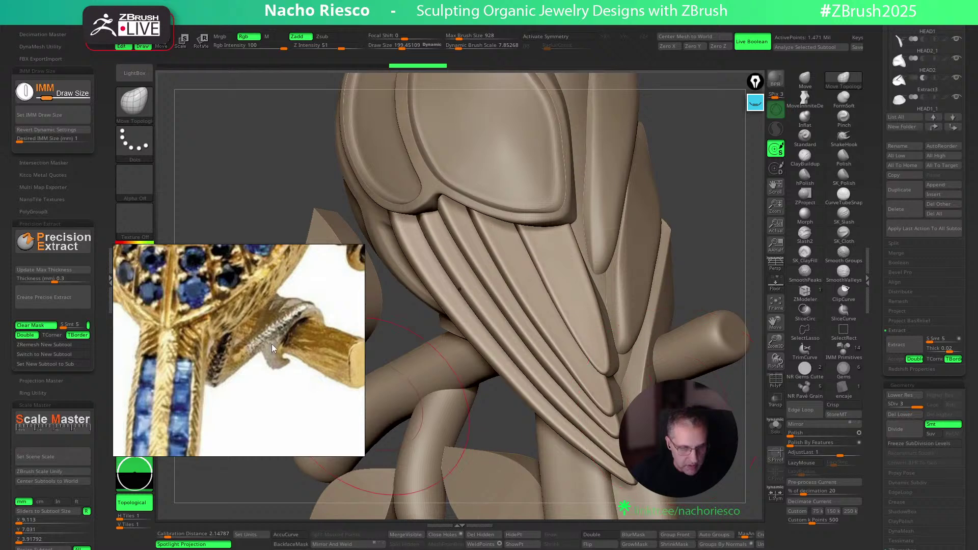
{"action": "scroll", "coordinate": [184, 367], "scroll_direction": "down", "scroll_amount": 3}
{"action": "middle_click_drag", "start_coordinate": [205, 357], "coordinate": [273, 322]}
{"action": "scroll", "coordinate": [279, 372], "scroll_direction": "up", "scroll_amount": 4}
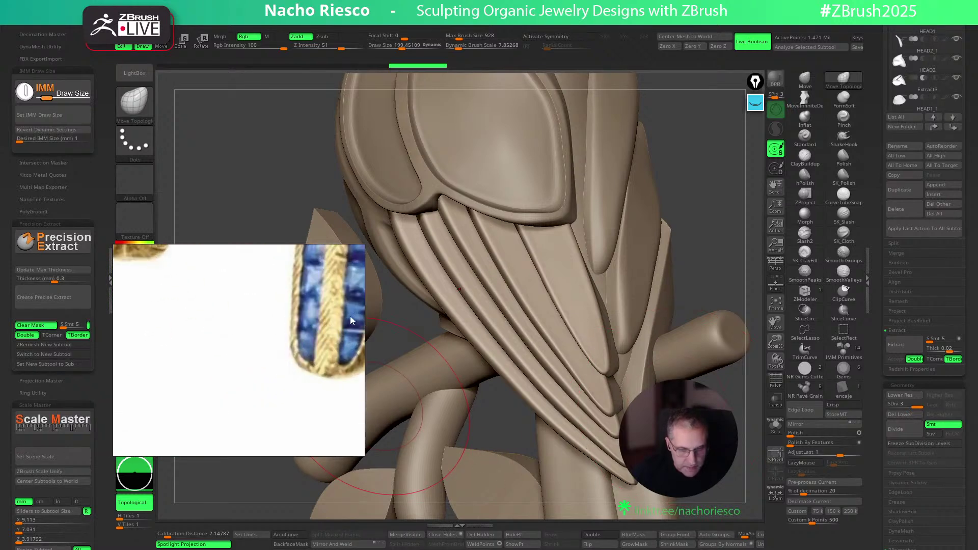
{"action": "left_click_drag", "start_coordinate": [349, 307], "coordinate": [254, 359]}
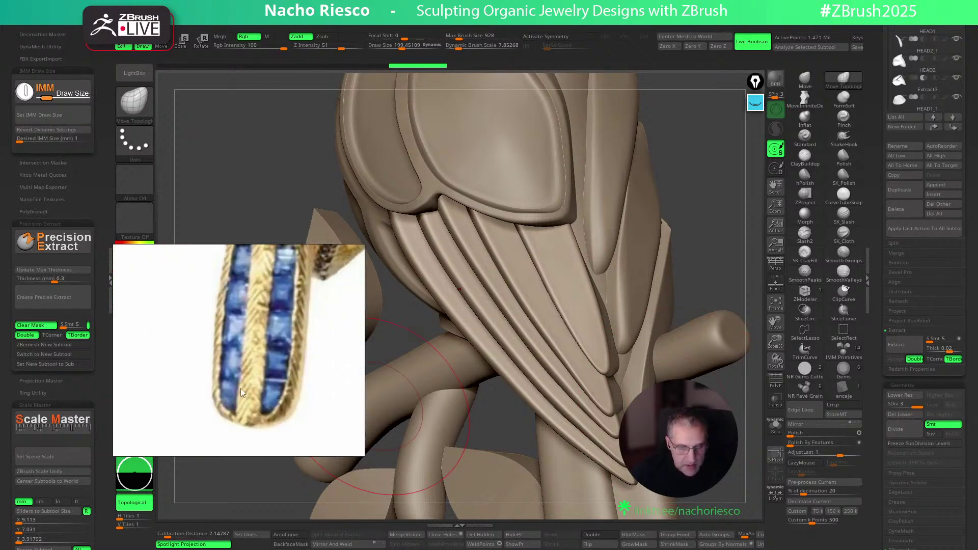
{"action": "scroll", "coordinate": [267, 355], "scroll_direction": "down", "scroll_amount": 5}
{"action": "middle_click_drag", "start_coordinate": [178, 349], "coordinate": [226, 400]}
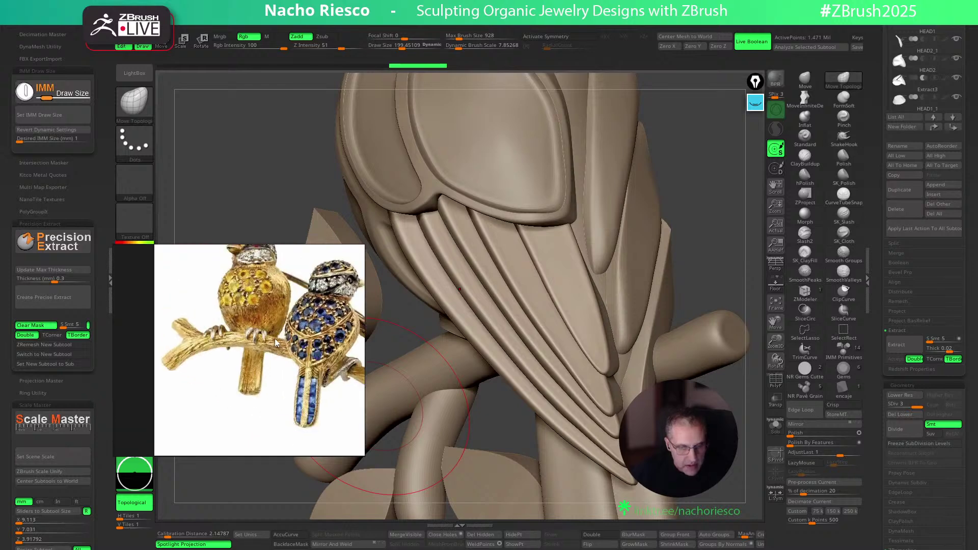
Examine the plumage and tail texture of the gold bird brooch and the surrounding references on the board
{"action": "middle_click_drag", "start_coordinate": [274, 338], "coordinate": [151, 356]}
{"action": "scroll", "coordinate": [316, 343], "scroll_direction": "down", "scroll_amount": 3}
{"action": "scroll", "coordinate": [315, 344], "scroll_direction": "down", "scroll_amount": 1}
{"action": "middle_click_drag", "start_coordinate": [315, 343], "coordinate": [127, 358]}
{"action": "scroll", "coordinate": [268, 350], "scroll_direction": "up", "scroll_amount": 2}
{"action": "scroll", "coordinate": [214, 336], "scroll_direction": "down", "scroll_amount": 3}
{"action": "scroll", "coordinate": [265, 332], "scroll_direction": "up", "scroll_amount": 2}
{"action": "middle_click_drag", "start_coordinate": [331, 259], "coordinate": [205, 372]}
{"action": "scroll", "coordinate": [262, 382], "scroll_direction": "up", "scroll_amount": 4}
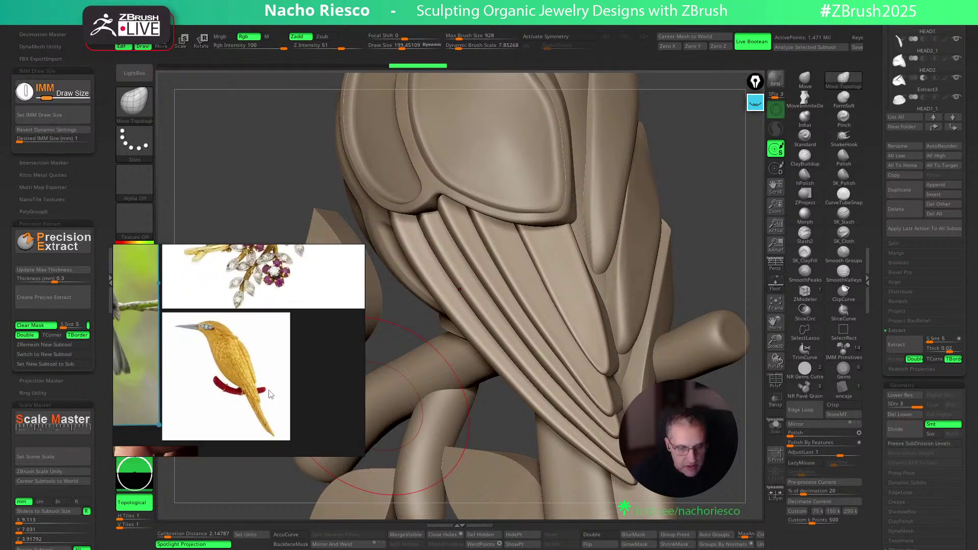
{"action": "middle_click_drag", "start_coordinate": [245, 413], "coordinate": [251, 366]}
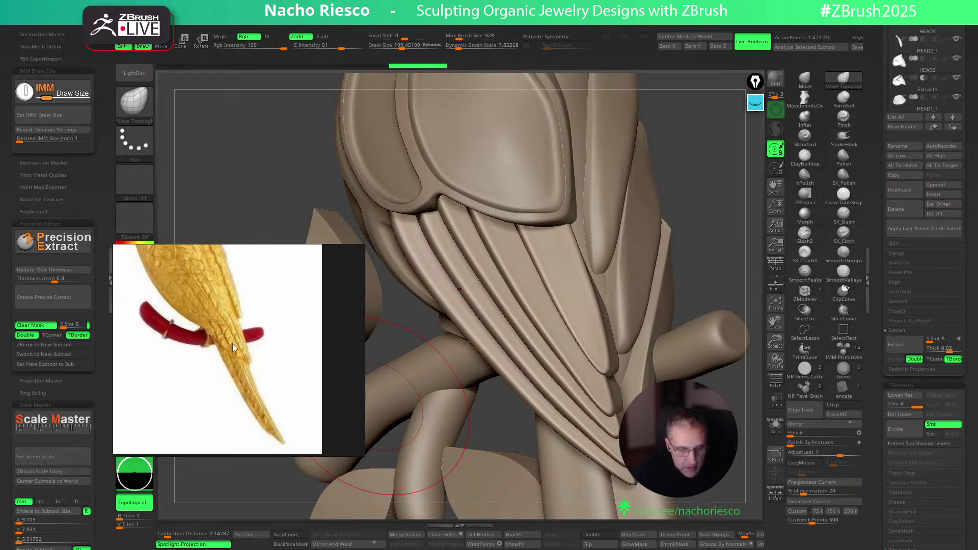
{"action": "scroll", "coordinate": [302, 350], "scroll_direction": "down", "scroll_amount": 1}
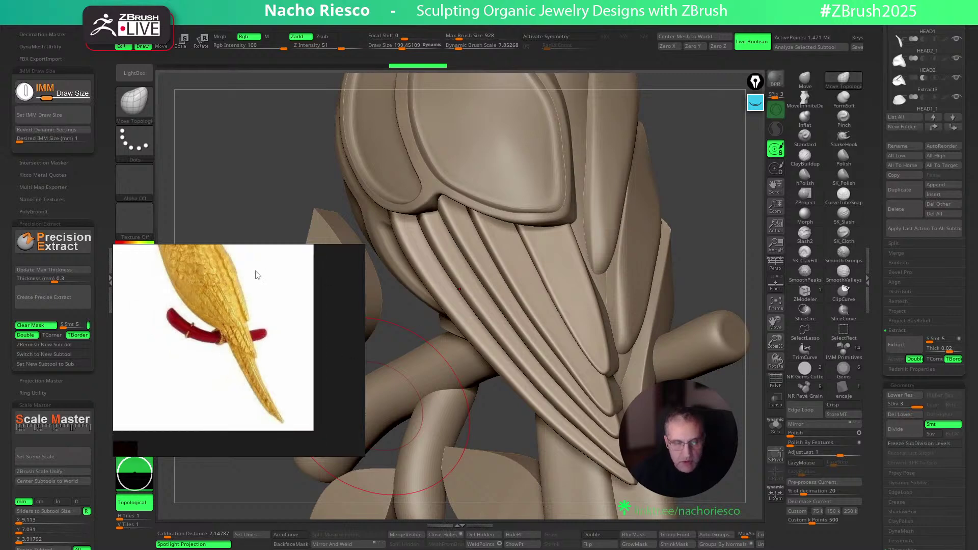
{"action": "scroll", "coordinate": [262, 323], "scroll_direction": "down", "scroll_amount": 2}
{"action": "middle_click_drag", "start_coordinate": [242, 306], "coordinate": [234, 433]}
{"action": "middle_click_drag", "start_coordinate": [247, 330], "coordinate": [274, 354]}
{"action": "scroll", "coordinate": [247, 369], "scroll_direction": "down", "scroll_amount": 4}
{"action": "scroll", "coordinate": [272, 352], "scroll_direction": "down", "scroll_amount": 2}
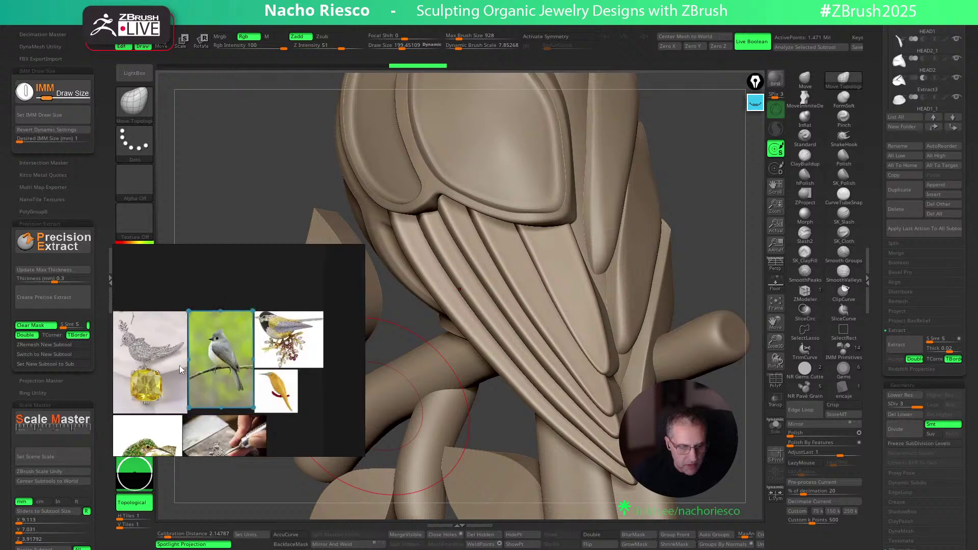
{"action": "scroll", "coordinate": [187, 366], "scroll_direction": "up", "scroll_amount": 2}
Isolate the wing, show only the feathers' front faces, and split them into separate polygroups with Auto Groups before revealing the full mesh
{"action": "mouse_move", "coordinate": [728, 254]}
{"action": "left_mouse_down"}
{"action": "mouse_move", "coordinate": [727, 226]}
{"action": "mouse_move", "coordinate": [710, 257]}
{"action": "mouse_move", "coordinate": [624, 313]}
{"action": "mouse_move", "coordinate": [734, 250]}
{"action": "mouse_move", "coordinate": [706, 188]}
{"action": "mouse_move", "coordinate": [748, 369]}
{"action": "left_mouse_up"}
{"action": "key", "text": "s"}
{"action": "left_click", "coordinate": [775, 425]}
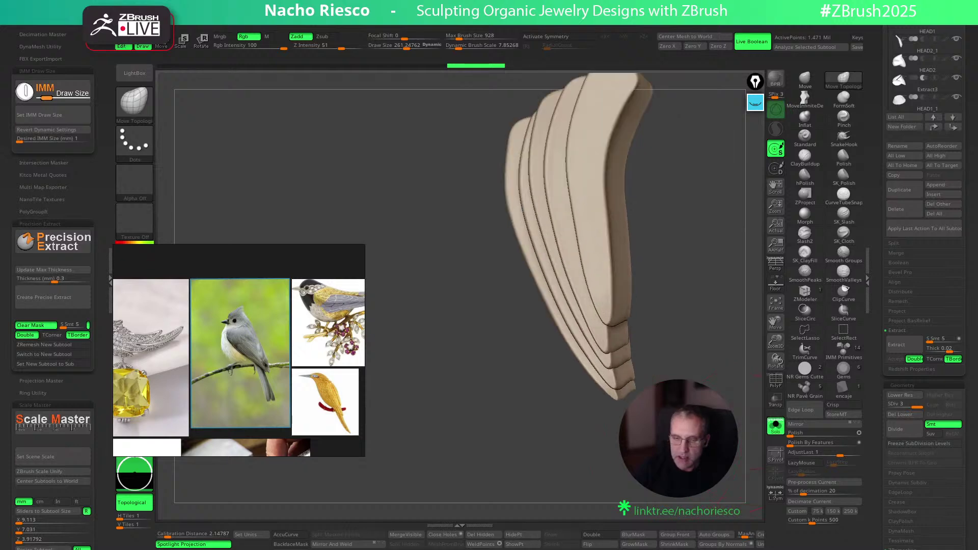
{"action": "key", "text": "ctrl+shift"}
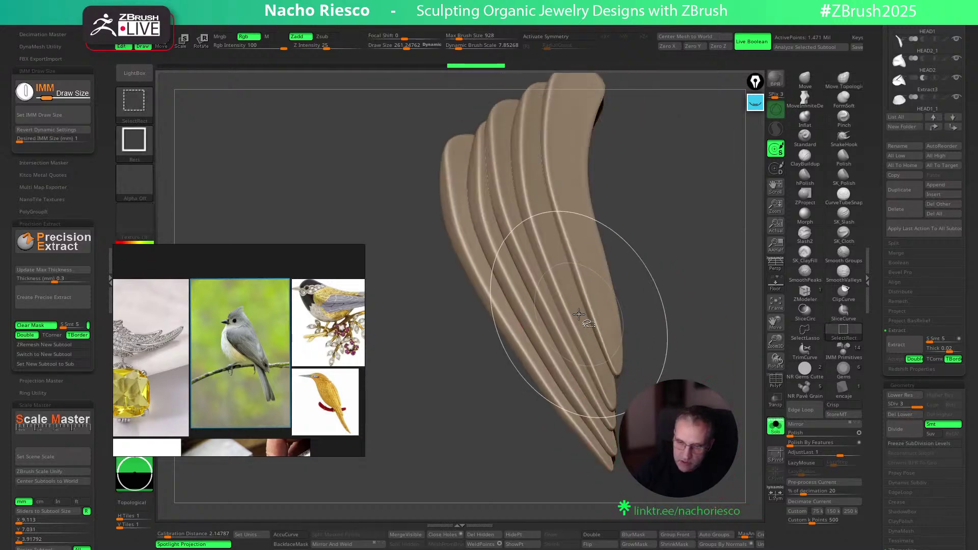
{"action": "left_click", "coordinate": [579, 314], "text": "ctrl+shift"}
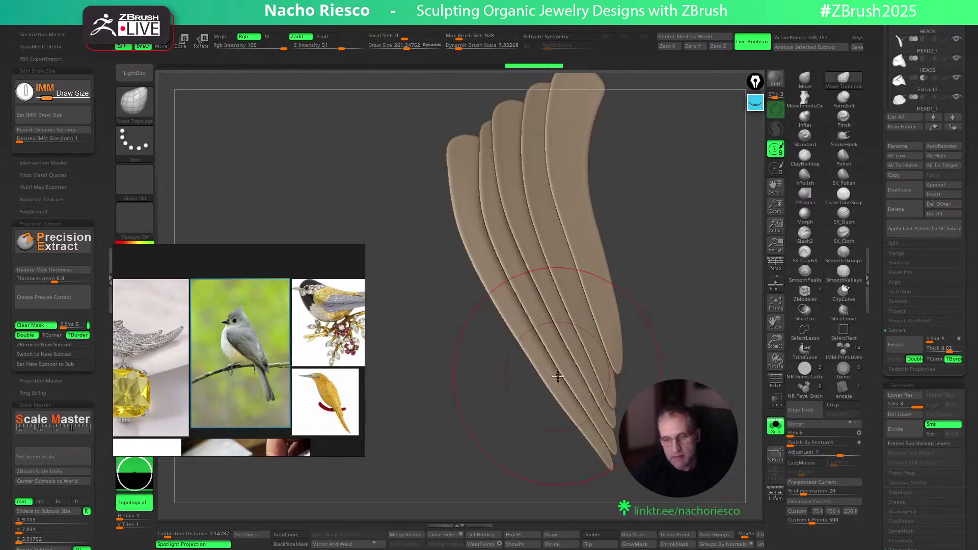
{"action": "left_click", "coordinate": [780, 381]}
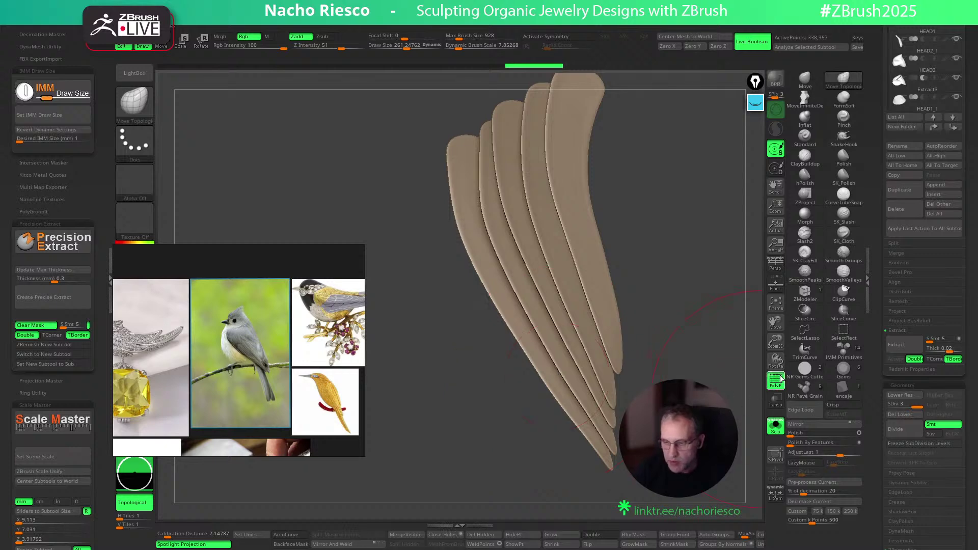
{"action": "left_click_drag", "start_coordinate": [726, 398], "coordinate": [721, 412]}
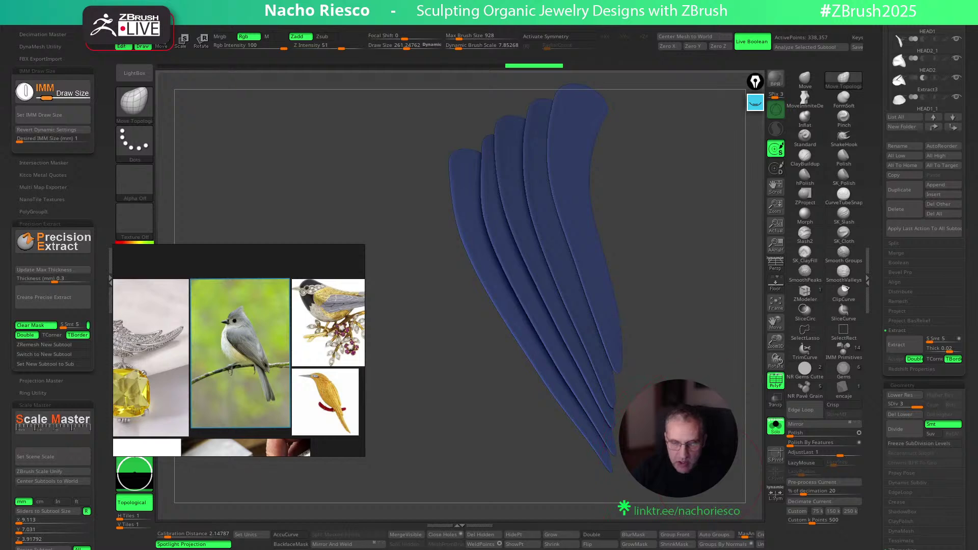
{"action": "left_click_drag", "start_coordinate": [704, 486], "coordinate": [662, 473]}
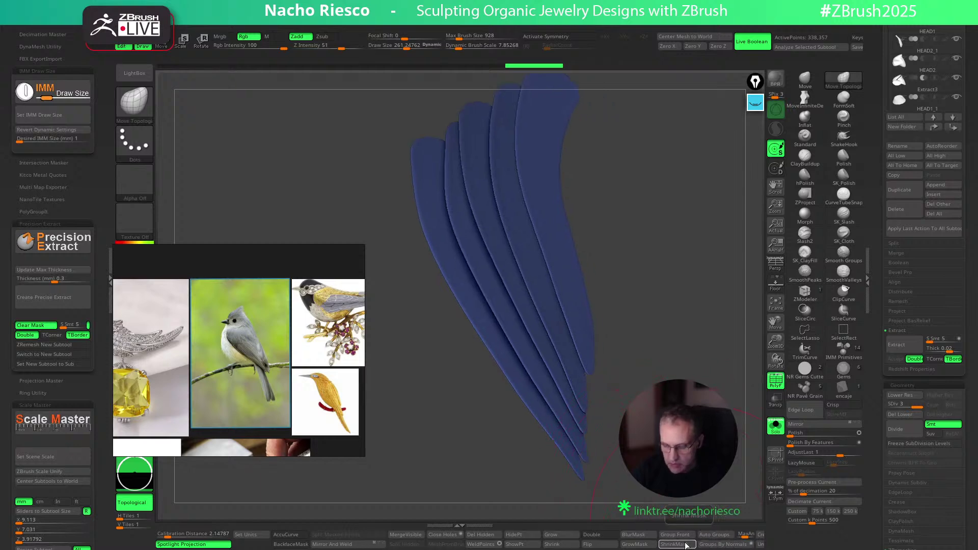
{"action": "left_click", "coordinate": [715, 535]}
{"action": "left_click", "coordinate": [708, 462], "text": "ctrl+shift"}
{"action": "mouse_move", "coordinate": [708, 461]}
{"action": "left_mouse_down"}
{"action": "mouse_move", "coordinate": [654, 446]}
{"action": "mouse_move", "coordinate": [697, 364]}
{"action": "mouse_move", "coordinate": [611, 375]}
{"action": "left_mouse_up"}
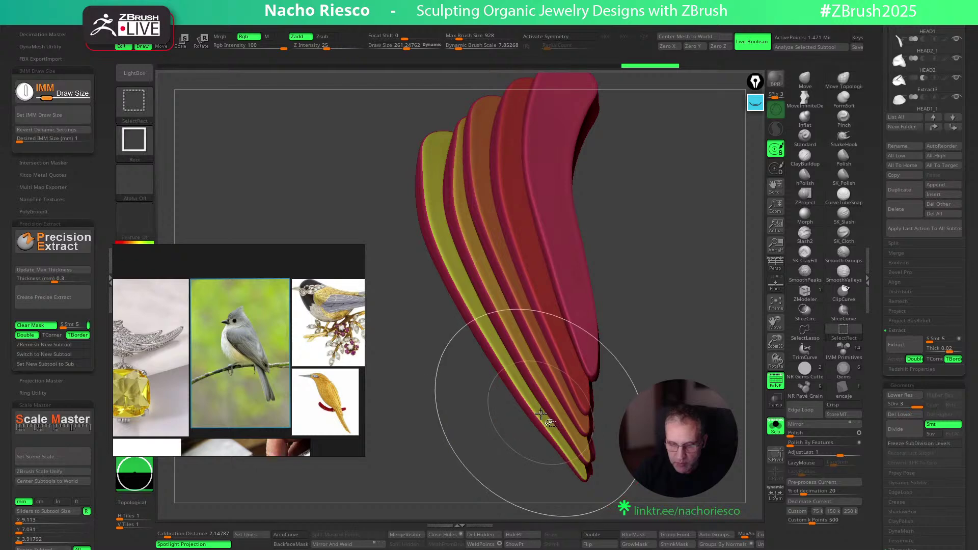
Check the new feather polygroups and store a morph target for the full wing mesh
{"action": "left_click", "coordinate": [502, 372], "text": "ctrl+shift"}
{"action": "left_click", "coordinate": [633, 365], "text": "ctrl+shift"}
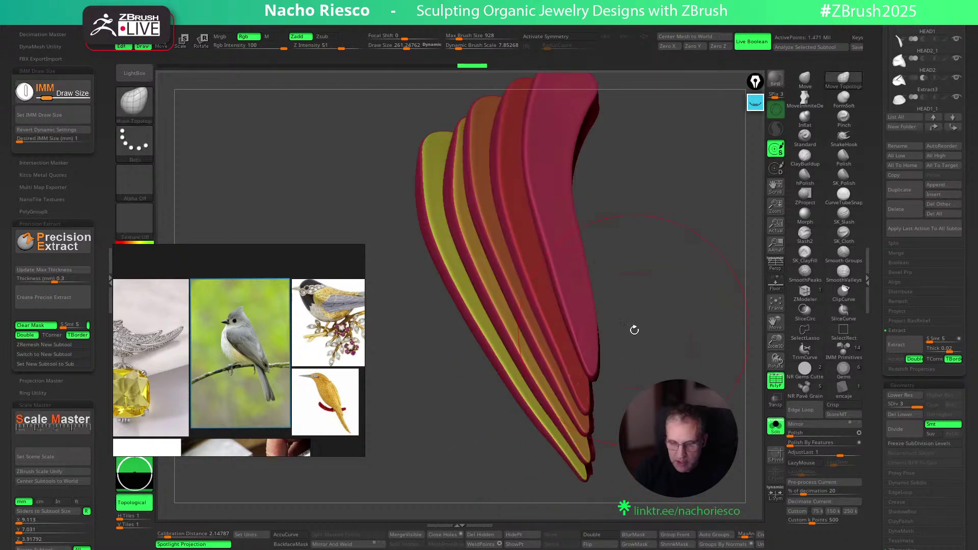
{"action": "left_click", "coordinate": [843, 414]}
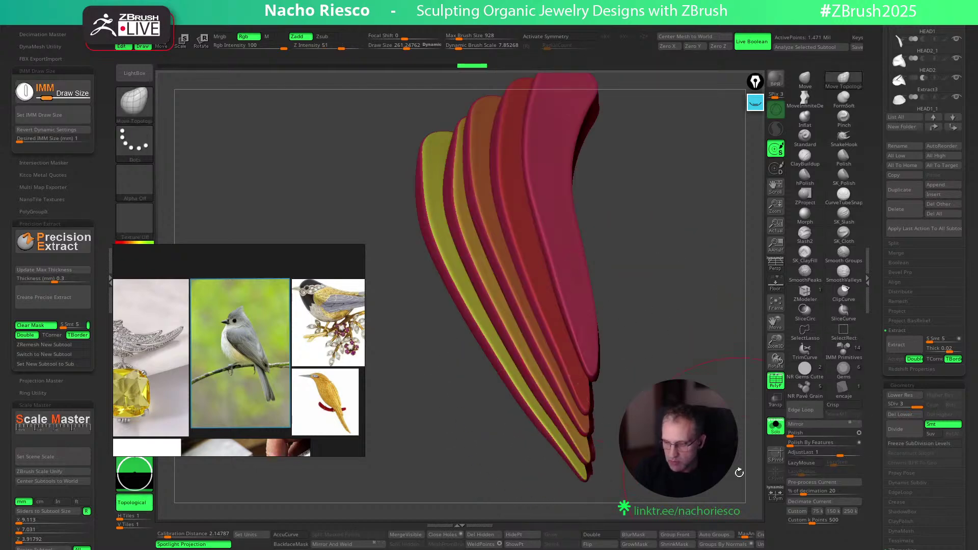
{"action": "key", "text": "ctrl+shift+z"}
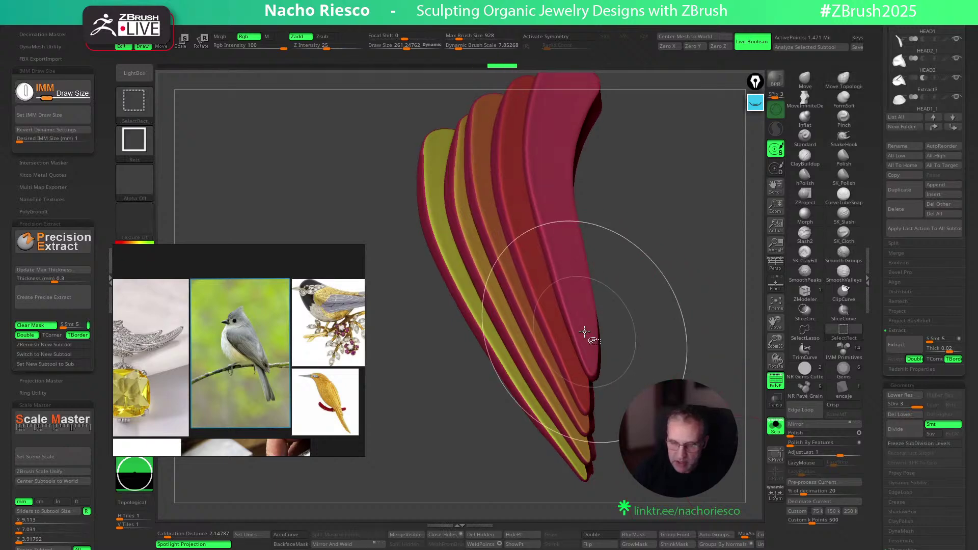
Mask the whole wing except the front face of the widest feather, using its polygroup, and turn off the polygroup display
{"action": "left_click", "coordinate": [566, 315], "text": "ctrl+shift"}
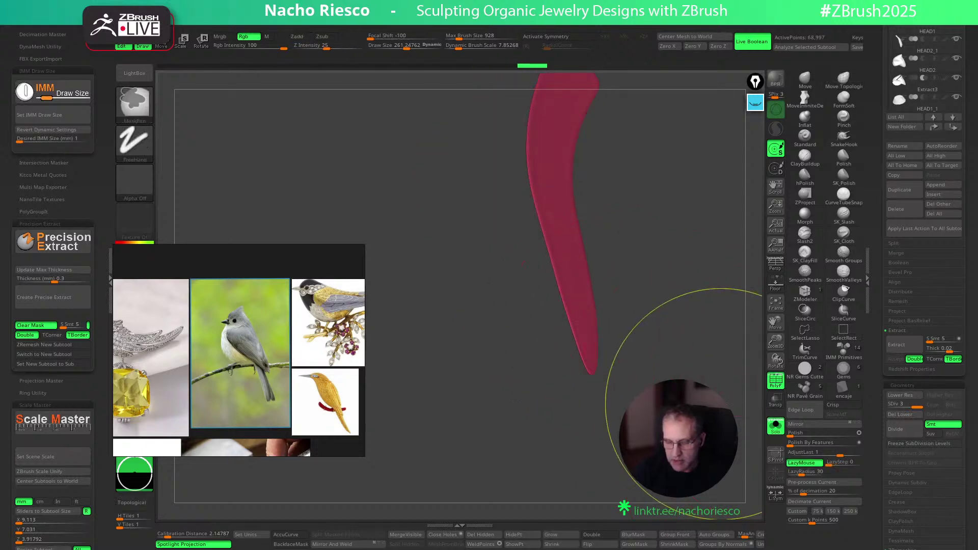
{"action": "left_click", "coordinate": [729, 399], "text": "ctrl"}
{"action": "left_click", "coordinate": [741, 395], "text": "ctrl+shift"}
{"action": "left_click", "coordinate": [776, 382]}
{"action": "left_click", "coordinate": [725, 393], "text": "ctrl"}
{"action": "mouse_move", "coordinate": [725, 393]}
{"action": "left_mouse_down"}
{"action": "mouse_move", "coordinate": [667, 407]}
{"action": "mouse_move", "coordinate": [724, 379]}
{"action": "left_mouse_up"}
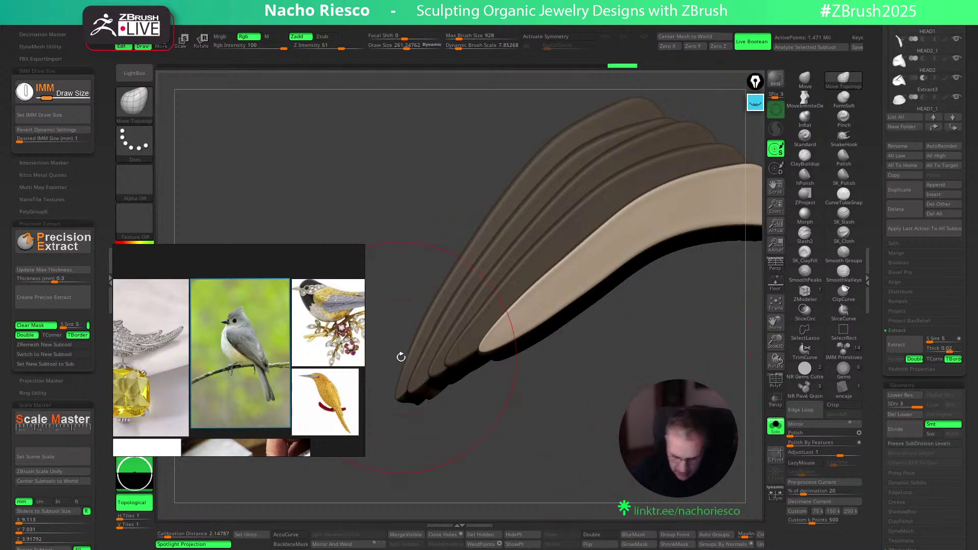
Move the reference board out of the way and switch to the Chisel brush with BrushTip 3
{"action": "key", "text": "b"}
{"action": "mouse_move", "coordinate": [174, 253]}
{"action": "mouse_move", "coordinate": [191, 254]}
{"action": "left_mouse_down"}
{"action": "mouse_move", "coordinate": [264, 405]}
{"action": "mouse_move", "coordinate": [258, 412]}
{"action": "left_mouse_up"}
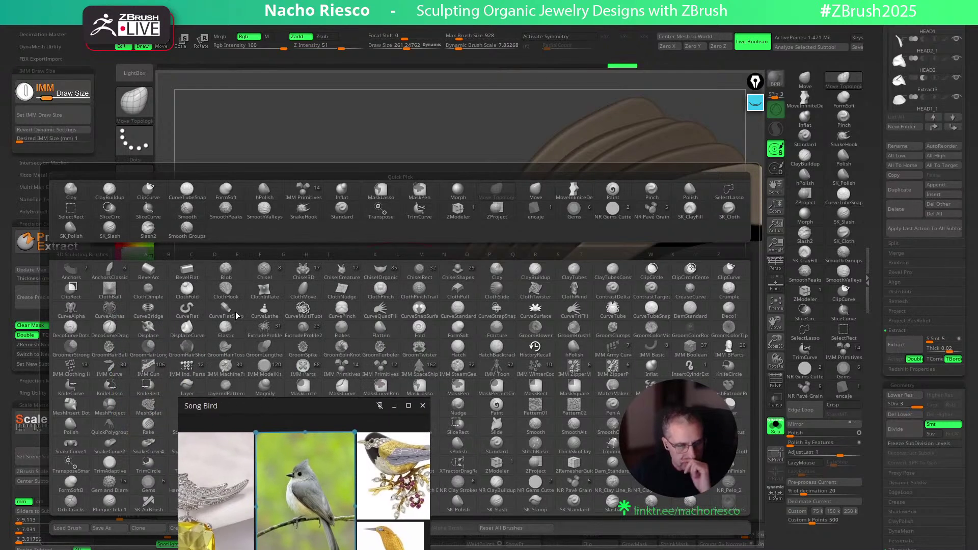
{"action": "left_click", "coordinate": [266, 273]}
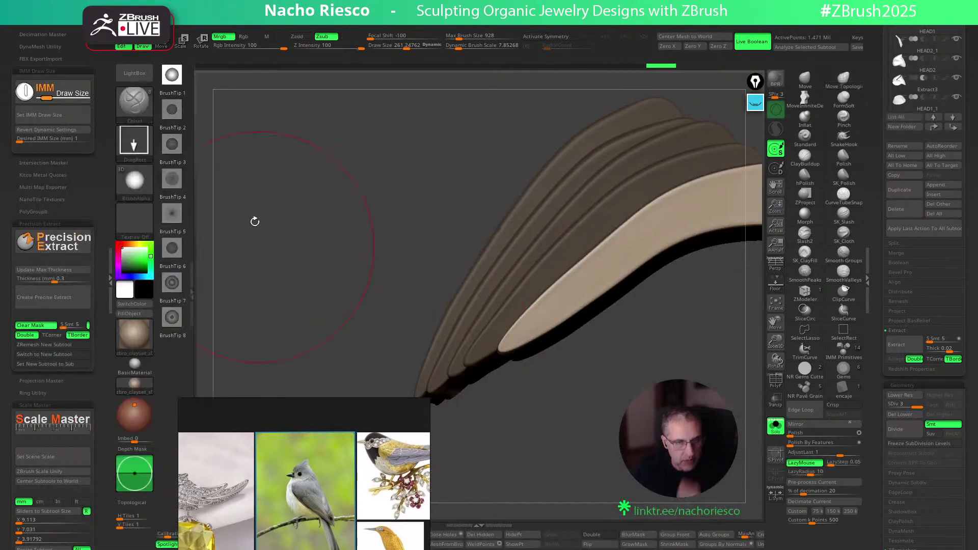
{"action": "left_click", "coordinate": [172, 145]}
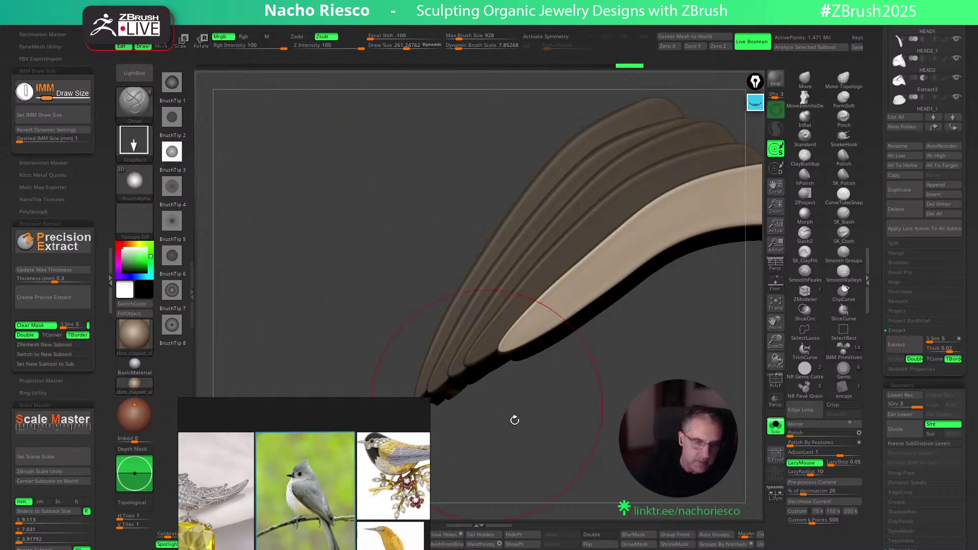
Try a DragRect chisel cut near the tip of the widest feather and undo it
{"action": "left_click_drag", "start_coordinate": [493, 408], "coordinate": [507, 405]}
{"action": "key", "text": "s"}
{"action": "left_click_drag", "start_coordinate": [544, 342], "coordinate": [521, 341]}
{"action": "left_click_drag", "start_coordinate": [533, 309], "coordinate": [530, 397]}
{"action": "key", "text": "ctrl+z"}
Set the Chisel brush to a FreeHand stroke with a draw size of about 33, and undo the test groove on the feather tip
{"action": "left_click", "coordinate": [134, 148]}
{"action": "left_click", "coordinate": [261, 154]}
{"action": "key", "text": "s"}
{"action": "left_click_drag", "start_coordinate": [525, 340], "coordinate": [526, 346]}
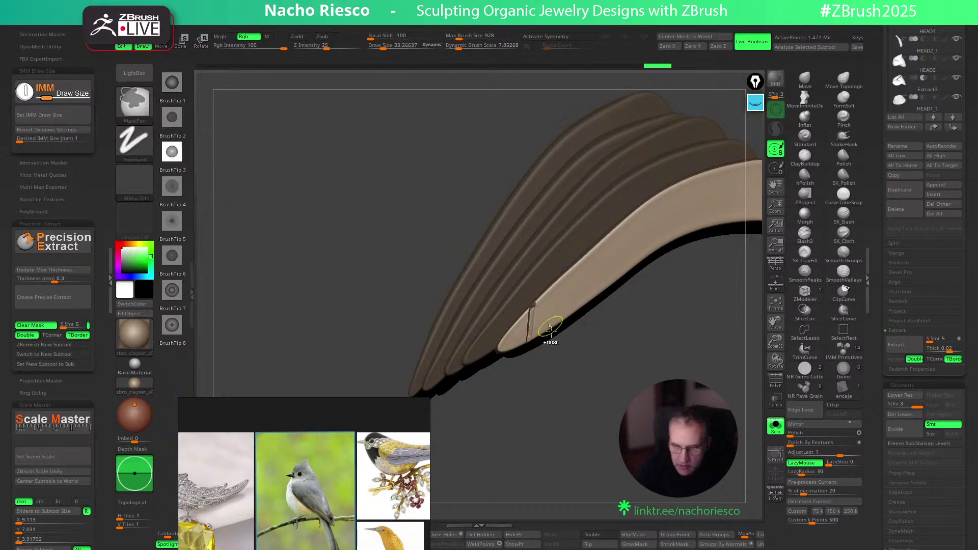
{"action": "key", "text": "ctrl+z"}
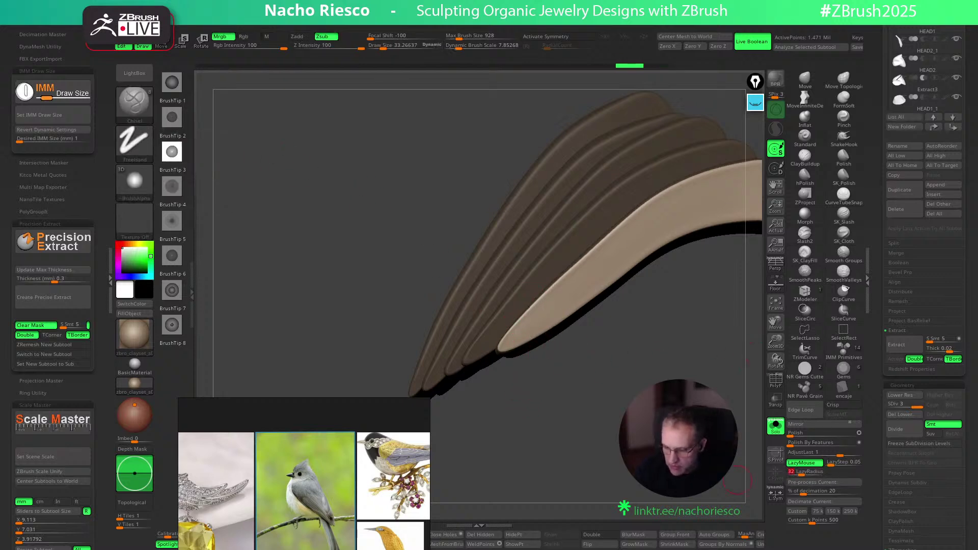
Try a row of parallel chisel grooves across the widest feather's tip and undo them
{"action": "left_click_drag", "start_coordinate": [728, 479], "coordinate": [527, 323]}
{"action": "left_click_drag", "start_coordinate": [551, 286], "coordinate": [543, 351]}
{"action": "left_click_drag", "start_coordinate": [568, 270], "coordinate": [565, 346]}
{"action": "mouse_move", "coordinate": [578, 417]}
{"action": "left_mouse_down"}
{"action": "mouse_move", "coordinate": [613, 447]}
{"action": "mouse_move", "coordinate": [581, 415]}
{"action": "left_mouse_up"}
{"action": "key", "text": "ctrl+z"}
{"action": "key", "text": "ctrl+z"}
{"action": "key", "text": "ctrl+z"}
Test chisel grooves on the feather tip at several reduced intensities, undoing each, and set Z Intensity to 55
{"action": "left_click_drag", "start_coordinate": [365, 50], "coordinate": [345, 50]}
{"action": "left_click_drag", "start_coordinate": [531, 333], "coordinate": [530, 392]}
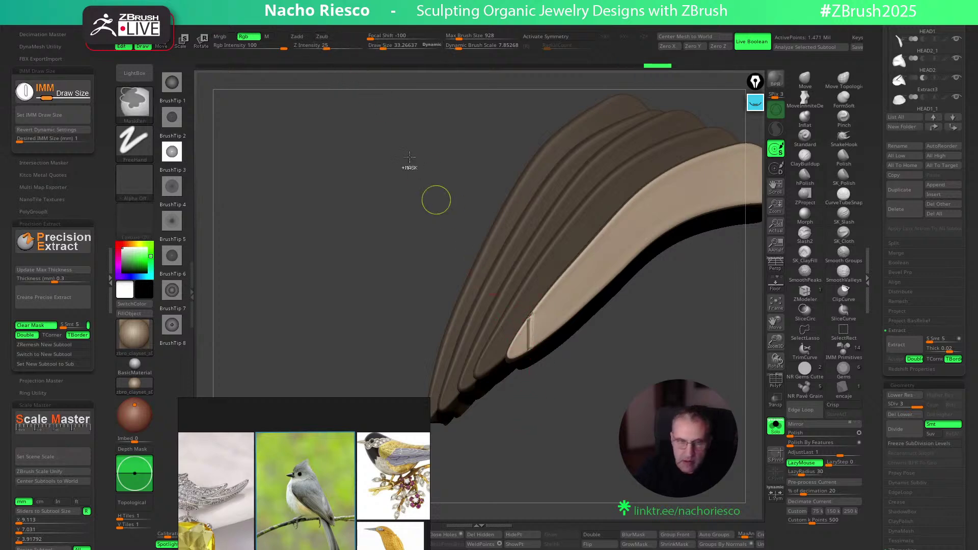
{"action": "key", "text": "ctrl+z"}
{"action": "left_click_drag", "start_coordinate": [345, 48], "coordinate": [332, 49]}
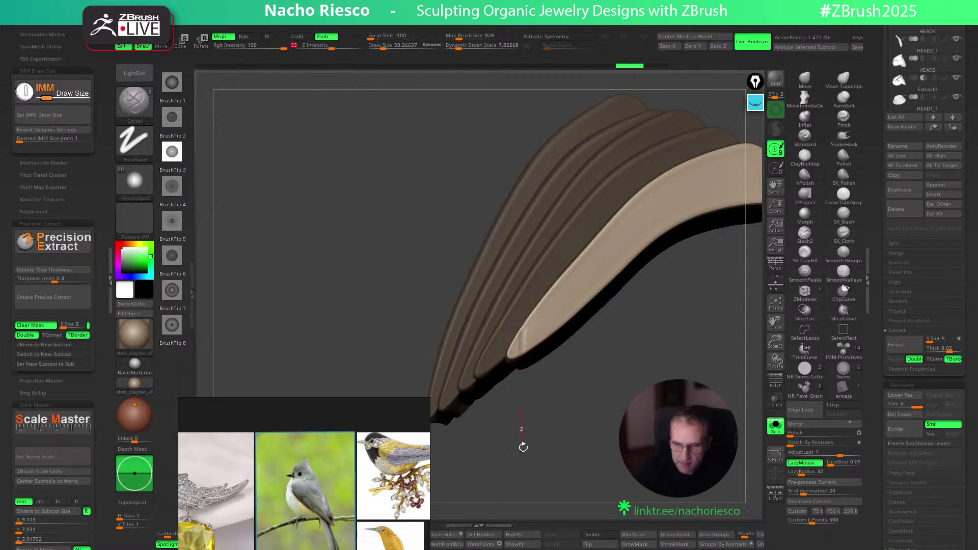
{"action": "left_click_drag", "start_coordinate": [331, 48], "coordinate": [335, 49]}
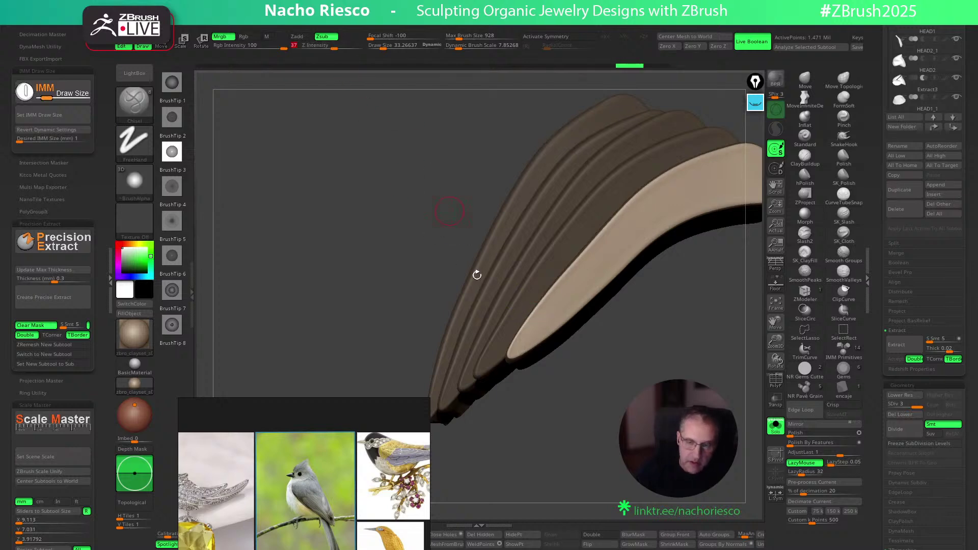
{"action": "right_click", "coordinate": [560, 451]}
{"action": "left_click", "coordinate": [572, 443]}
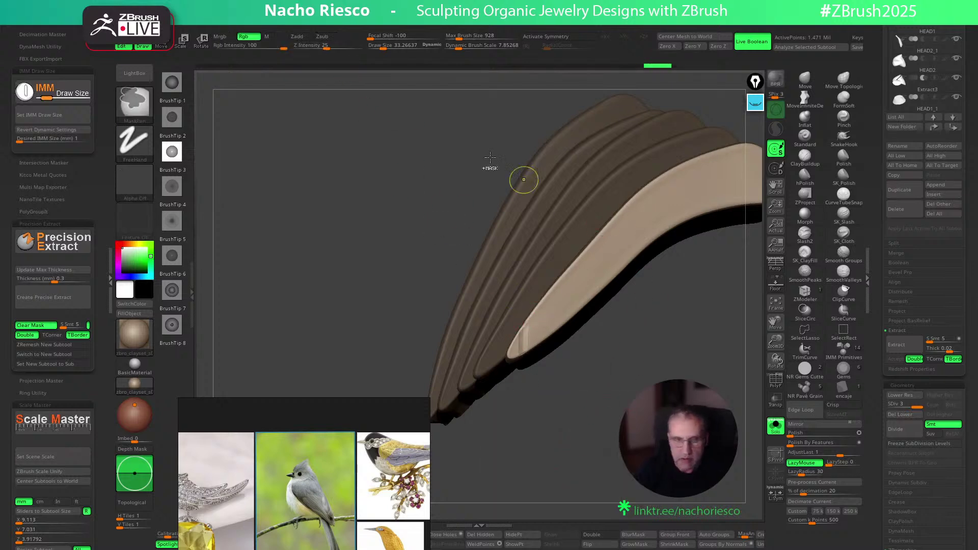
{"action": "key", "text": "ctrl+z"}
{"action": "left_click_drag", "start_coordinate": [334, 47], "coordinate": [344, 46]}
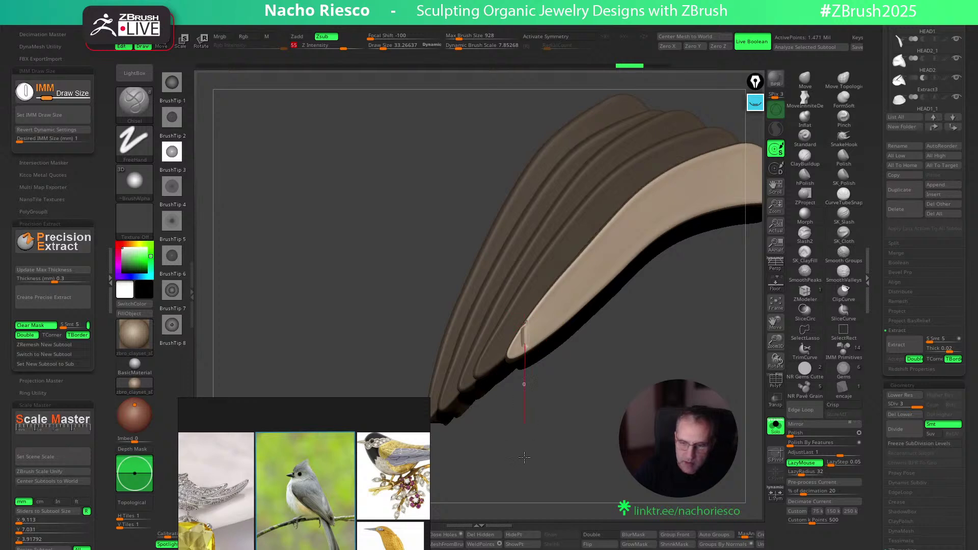
Switch the Chisel brush to BrushTip 2 and test a groove across the feather tip, undoing the first stroke
{"action": "left_click", "coordinate": [172, 116]}
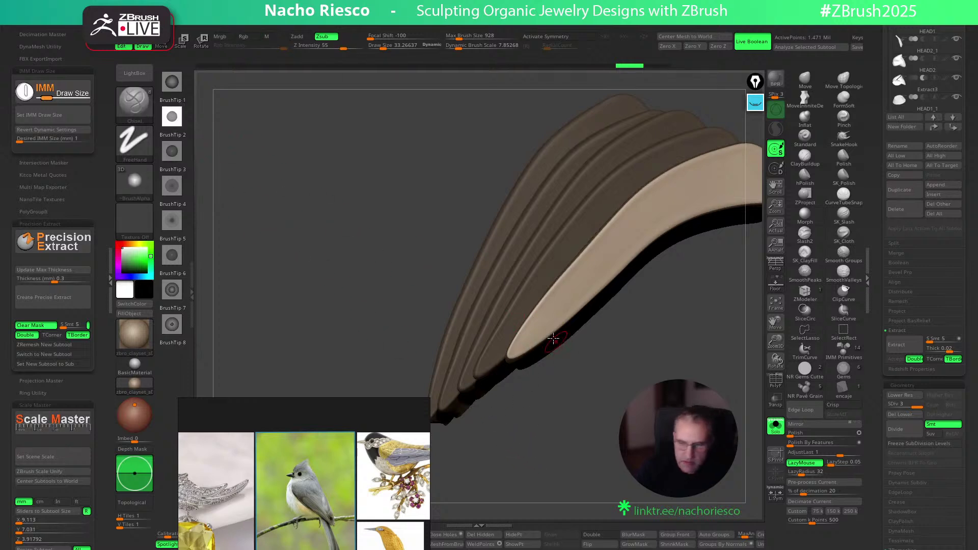
{"action": "left_click_drag", "start_coordinate": [526, 380], "coordinate": [528, 426]}
{"action": "key", "text": "ctrl+z"}
{"action": "mouse_move", "coordinate": [610, 396]}
{"action": "left_mouse_down", "text": "alt"}
{"action": "mouse_move", "coordinate": [594, 392]}
{"action": "mouse_move", "coordinate": [590, 427]}
{"action": "left_mouse_up", "text": "alt"}
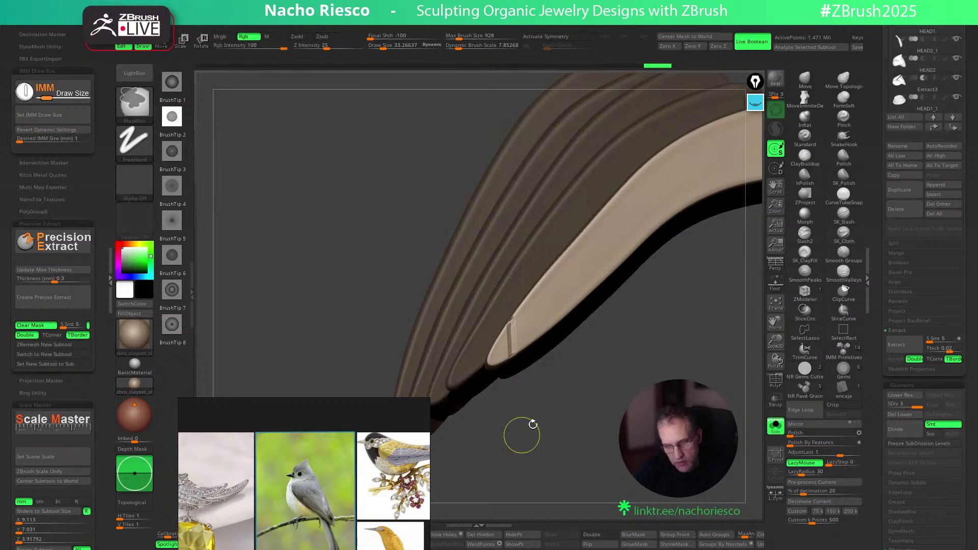
Frame all the wing feathers and place the Stroke settings in the side tray
{"action": "scroll", "coordinate": [586, 428], "scroll_direction": "down", "scroll_amount": 4}
{"action": "mouse_move", "coordinate": [576, 419]}
{"action": "left_mouse_down"}
{"action": "mouse_move", "coordinate": [588, 415]}
{"action": "mouse_move", "coordinate": [561, 408]}
{"action": "mouse_move", "coordinate": [605, 428]}
{"action": "mouse_move", "coordinate": [574, 430]}
{"action": "mouse_move", "coordinate": [577, 481]}
{"action": "mouse_move", "coordinate": [538, 407]}
{"action": "mouse_move", "coordinate": [552, 425]}
{"action": "left_mouse_up"}
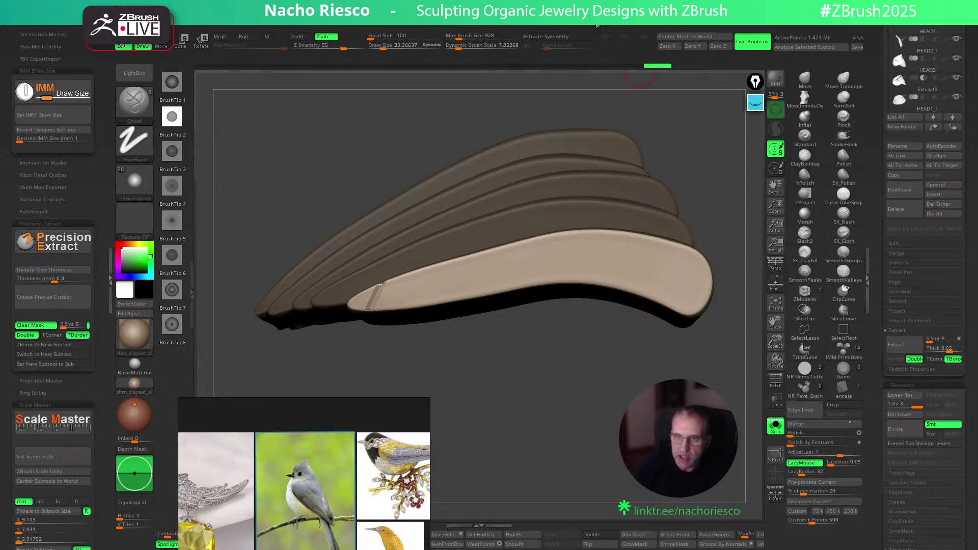
{"action": "left_click", "coordinate": [566, 25]}
{"action": "left_click", "coordinate": [559, 28]}
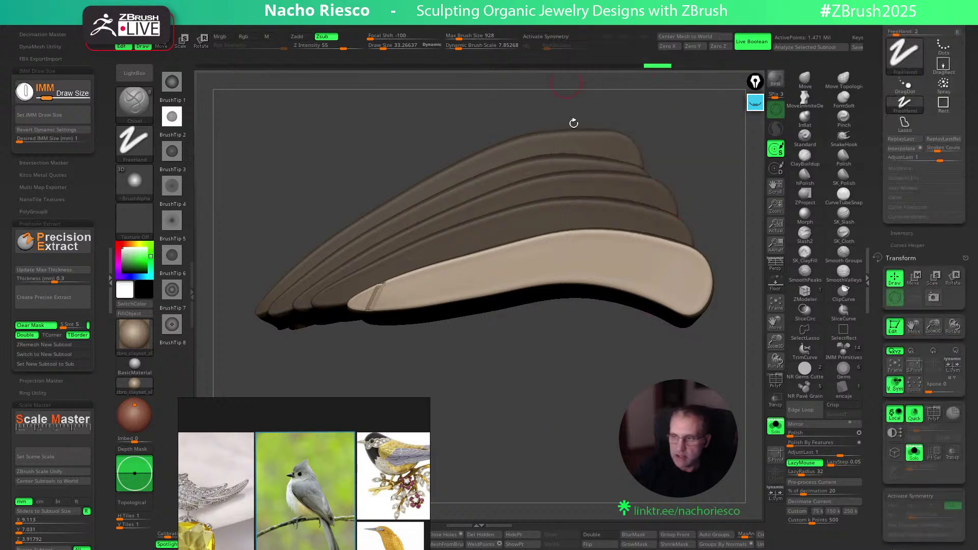
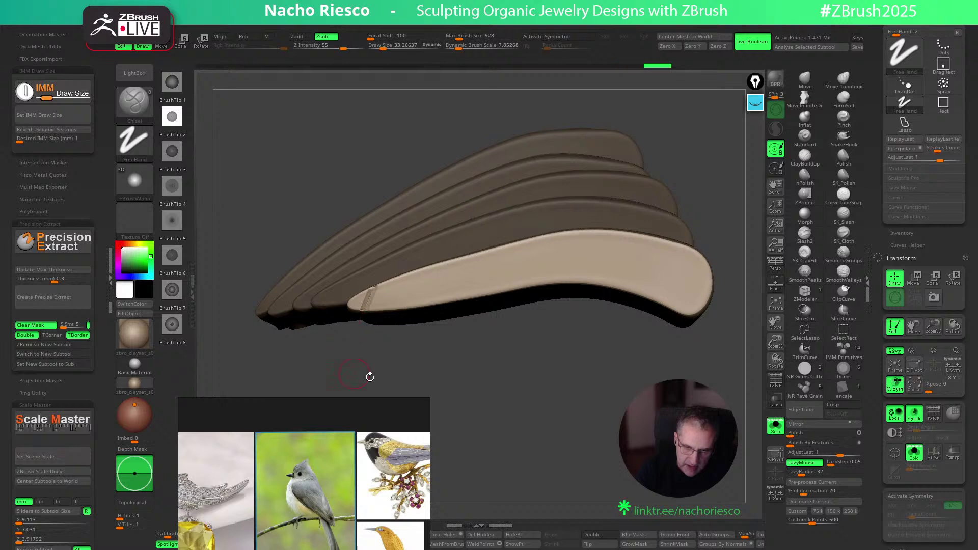
Carve a diagonal groove near each end of the unmasked feather and try interpolating evenly spaced grooves between them
{"action": "left_click_drag", "start_coordinate": [644, 332], "coordinate": [636, 333]}
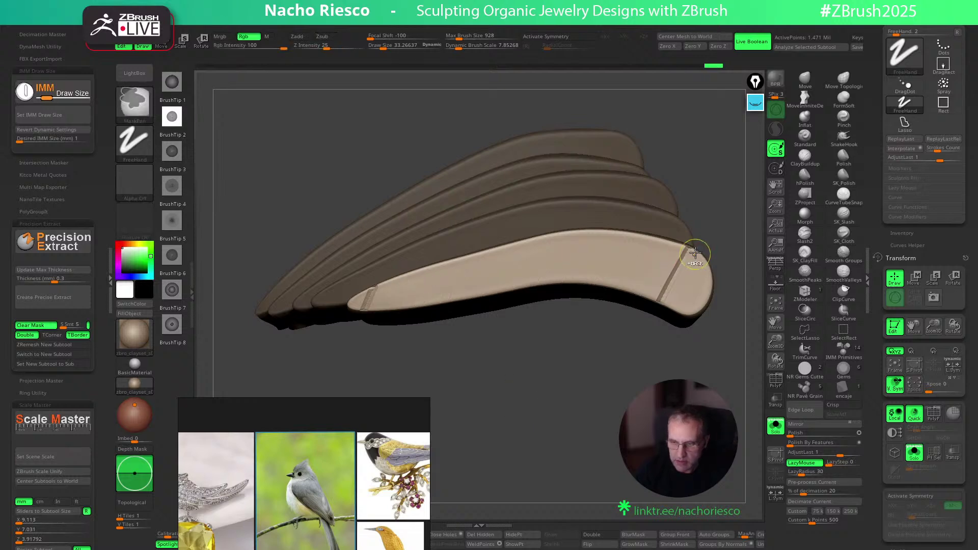
{"action": "key", "text": "ctrl+z"}
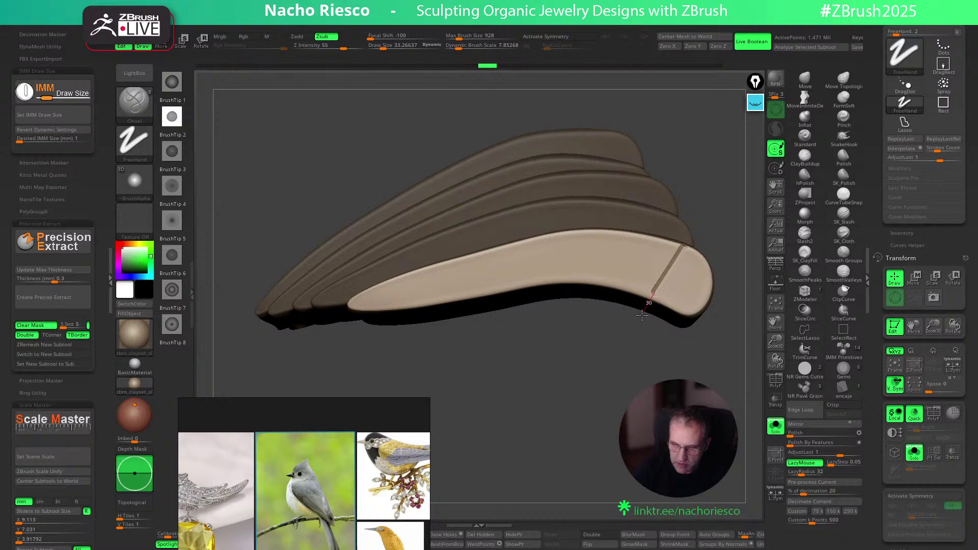
{"action": "left_click_drag", "start_coordinate": [643, 314], "coordinate": [623, 322]}
{"action": "left_click_drag", "start_coordinate": [375, 309], "coordinate": [349, 360]}
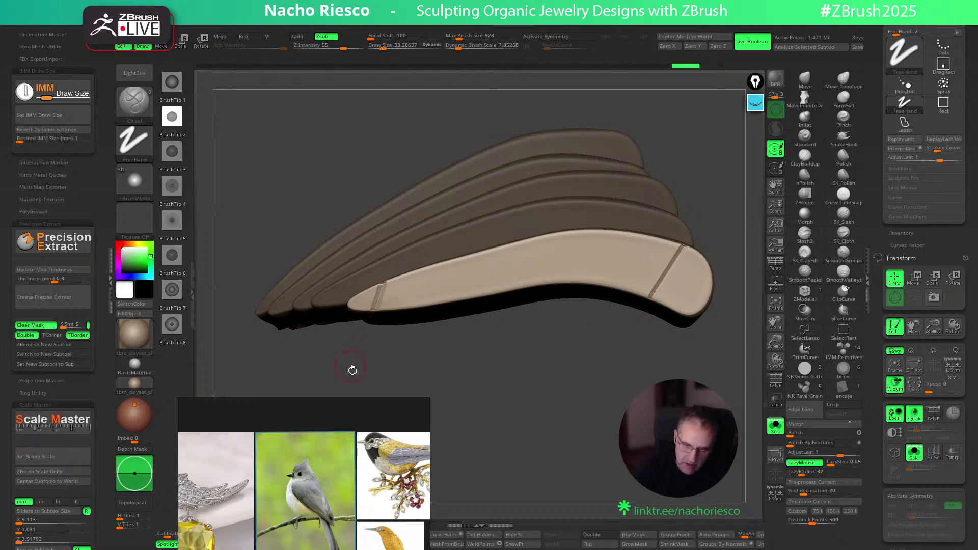
{"action": "left_click", "coordinate": [901, 150]}
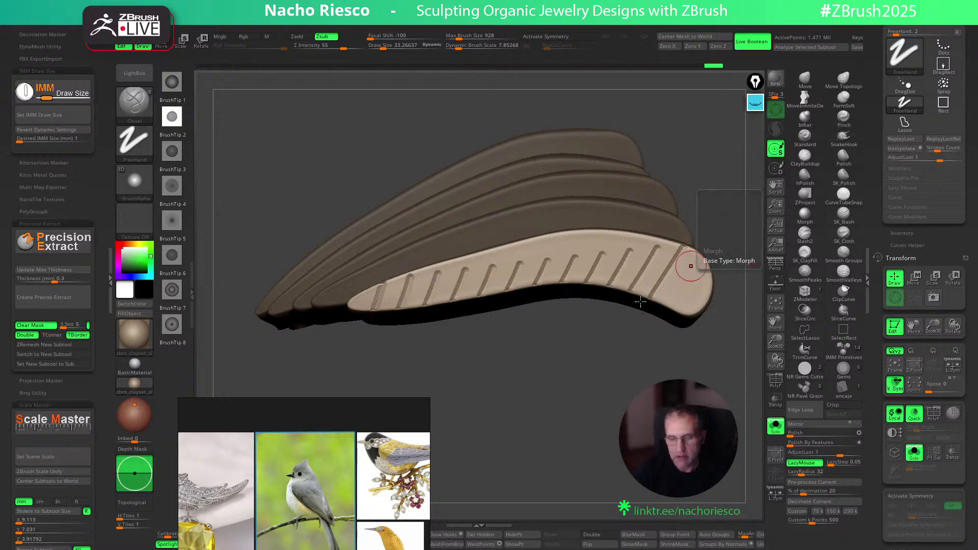
Recut the groove at the feather's wide end slightly further inward and try the stroke interpolation again
{"action": "key", "text": "ctrl+z"}
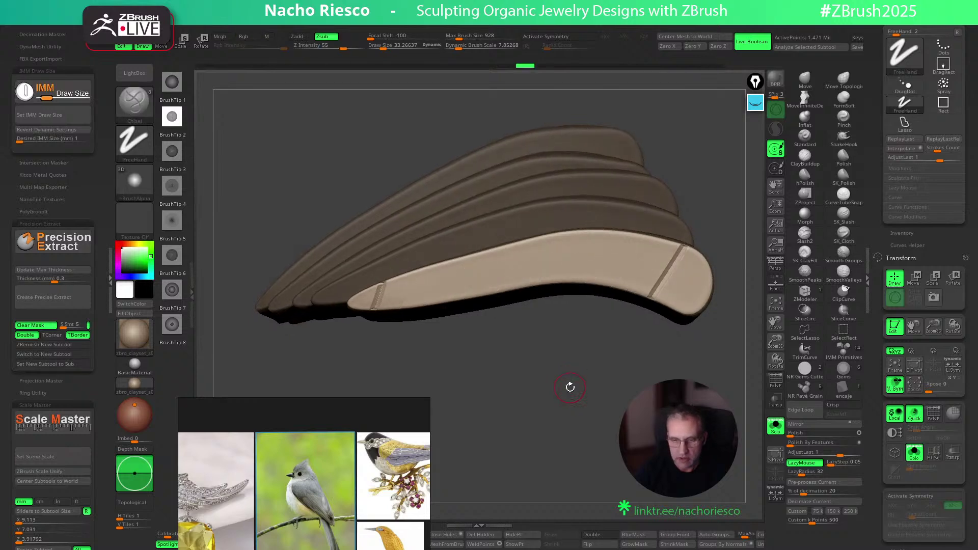
{"action": "key", "text": "ctrl+z"}
{"action": "key", "text": "ctrl+z"}
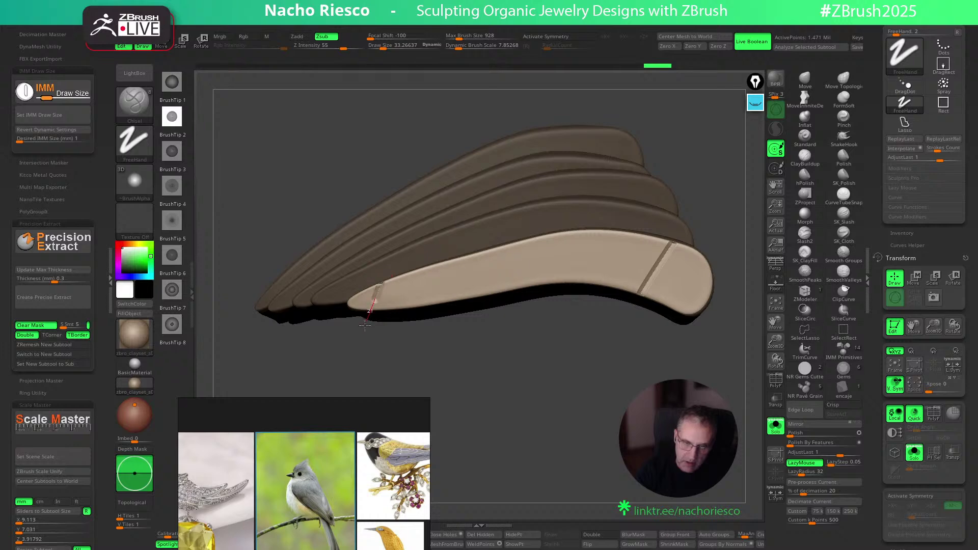
{"action": "left_click", "coordinate": [901, 149]}
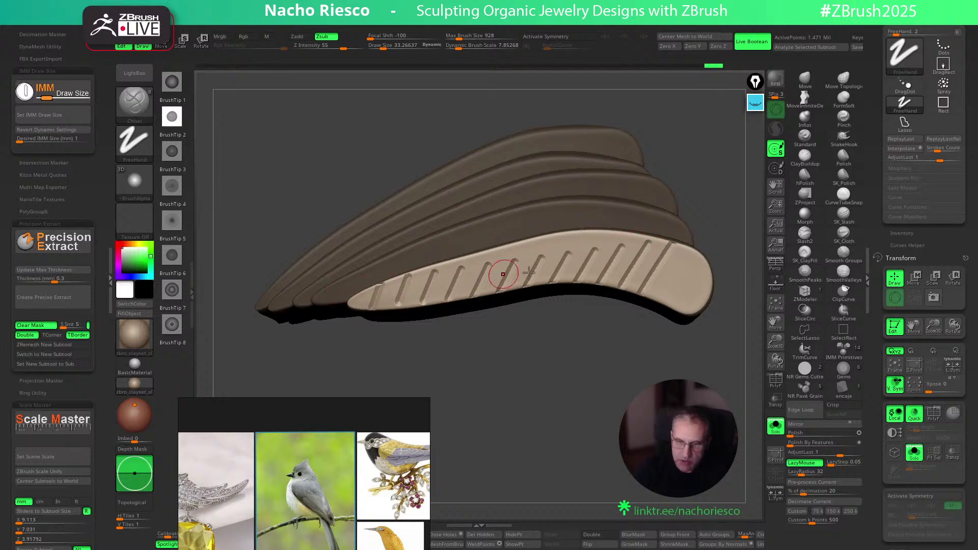
{"action": "key", "text": "ctrl+z"}
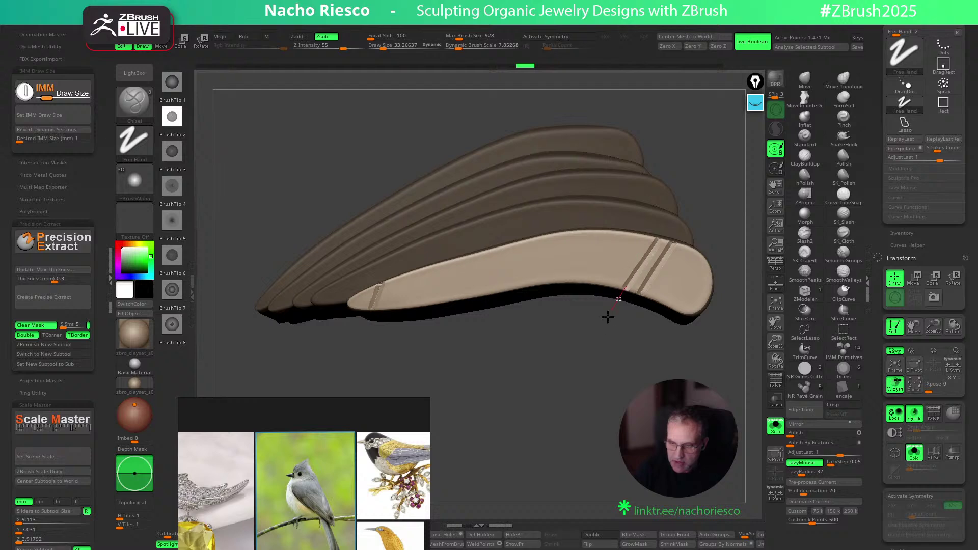
Carve closely spaced parallel diagonal grooves by hand across the unmasked feather, from the wide end to the tip
{"action": "mouse_move", "coordinate": [606, 292]}
{"action": "left_mouse_down"}
{"action": "mouse_move", "coordinate": [609, 243]}
{"action": "mouse_move", "coordinate": [590, 281]}
{"action": "left_mouse_up"}
{"action": "left_click_drag", "start_coordinate": [577, 225], "coordinate": [506, 369]}
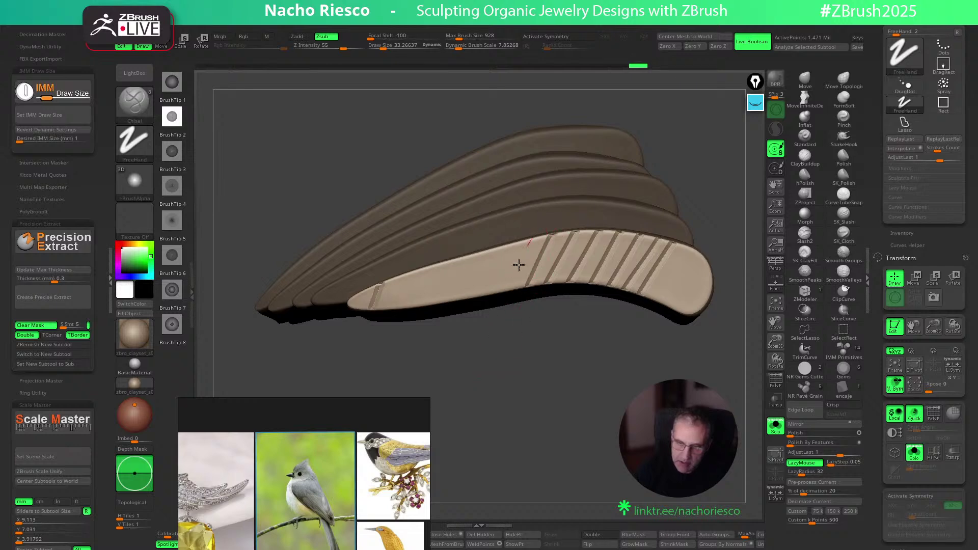
{"action": "left_click_drag", "start_coordinate": [488, 249], "coordinate": [457, 321]}
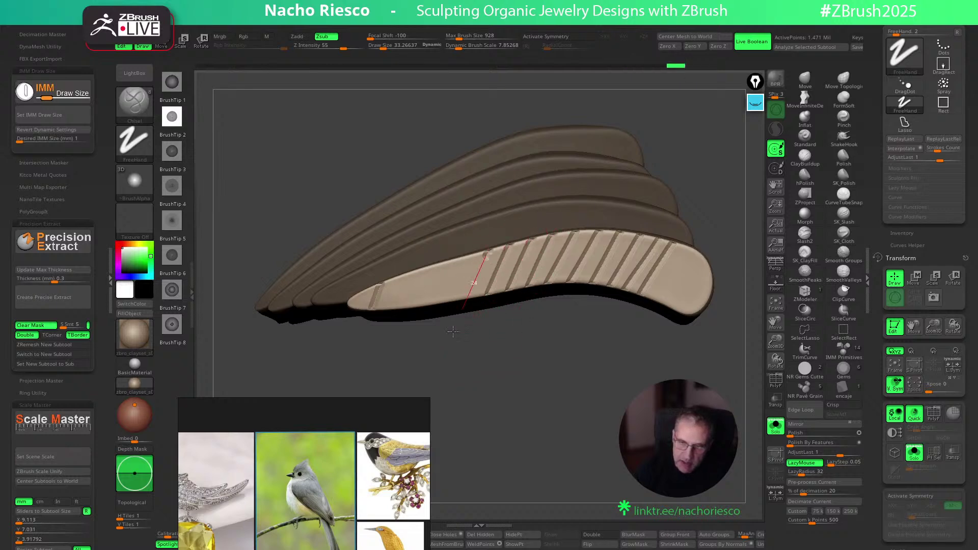
{"action": "left_click_drag", "start_coordinate": [451, 258], "coordinate": [415, 357]}
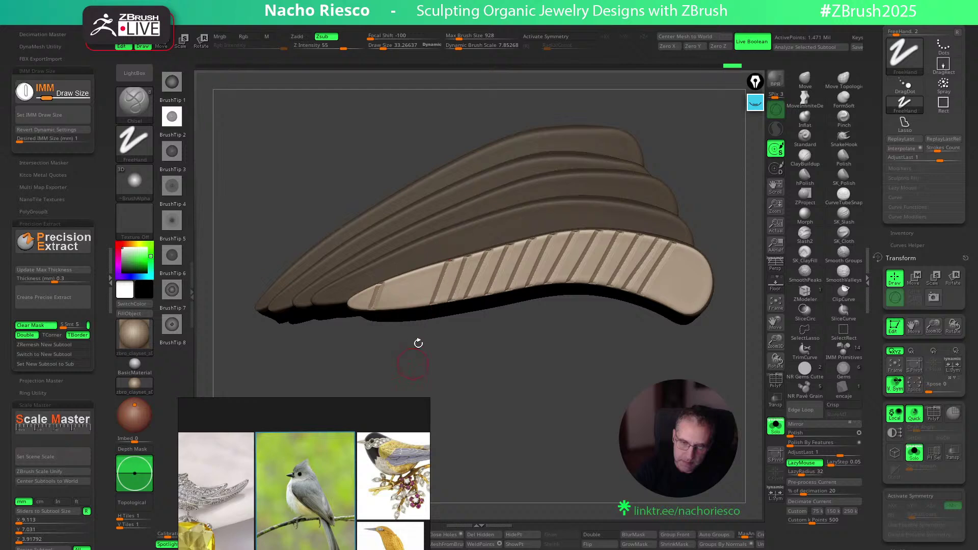
{"action": "left_click_drag", "start_coordinate": [436, 263], "coordinate": [410, 306]}
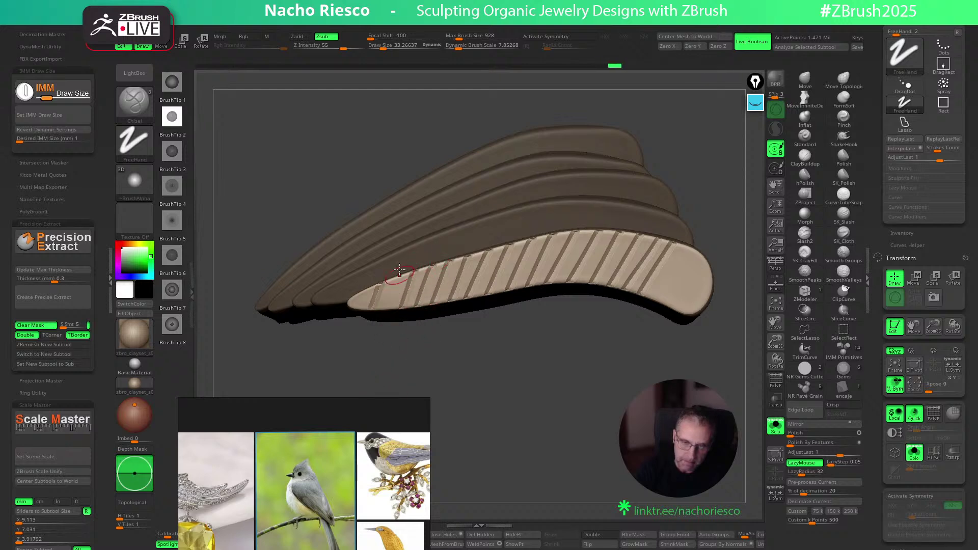
Inspect the grooved feather on the complete bird, then isolate the wing again
{"action": "left_click_drag", "start_coordinate": [550, 367], "coordinate": [630, 346]}
{"action": "left_click_drag", "start_coordinate": [596, 390], "coordinate": [663, 418]}
{"action": "left_click", "coordinate": [778, 424]}
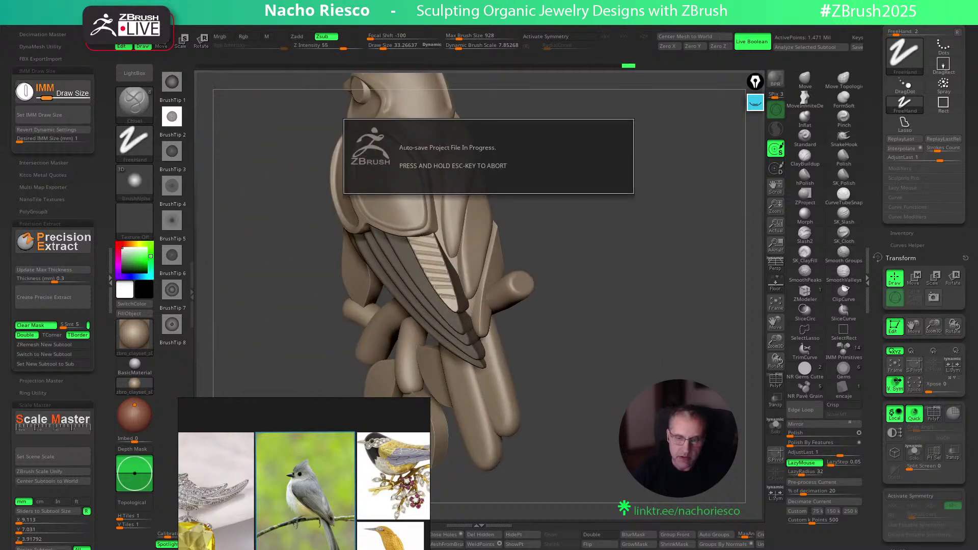
{"action": "left_click", "coordinate": [776, 431]}
Grow the mask on the neighbouring feathers and invert it to protect the grooved feather
{"action": "mouse_move", "coordinate": [723, 387]}
{"action": "left_mouse_down", "text": "alt"}
{"action": "mouse_move", "coordinate": [713, 423]}
{"action": "mouse_move", "coordinate": [704, 372]}
{"action": "mouse_move", "coordinate": [714, 387]}
{"action": "mouse_move", "coordinate": [703, 376]}
{"action": "mouse_move", "coordinate": [691, 400]}
{"action": "mouse_move", "coordinate": [721, 410]}
{"action": "mouse_move", "coordinate": [701, 406]}
{"action": "mouse_move", "coordinate": [712, 407]}
{"action": "left_mouse_up", "text": "alt"}
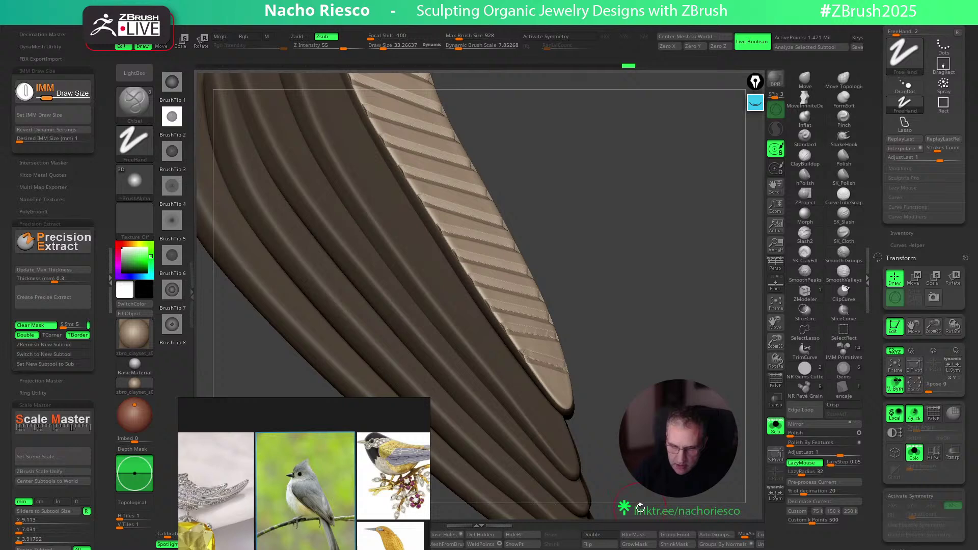
{"action": "left_click", "coordinate": [637, 544]}
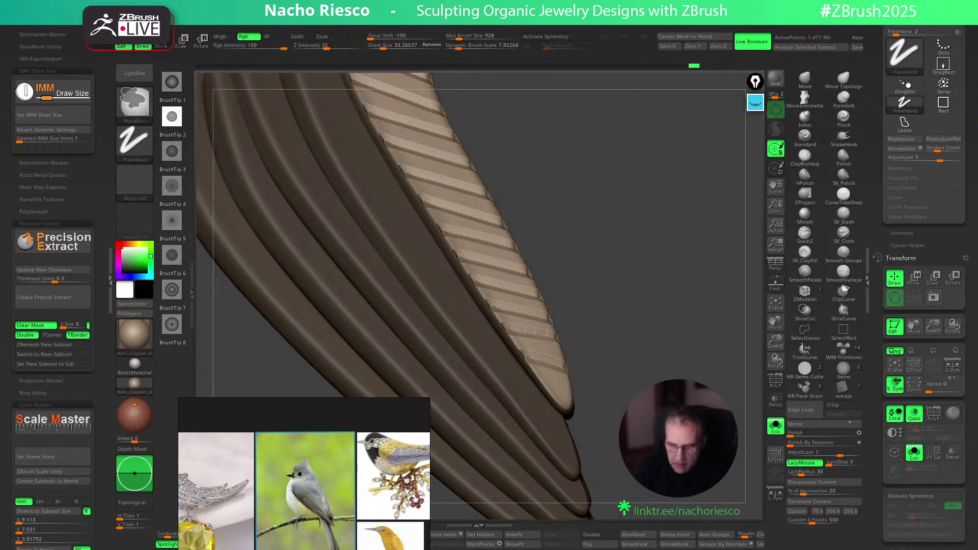
{"action": "key", "text": "ctrl+i"}
Restore the surfaces bordering the grooved feather with the Morph brush, reducing the draw size from about 39 to 28
{"action": "left_click", "coordinate": [804, 214]}
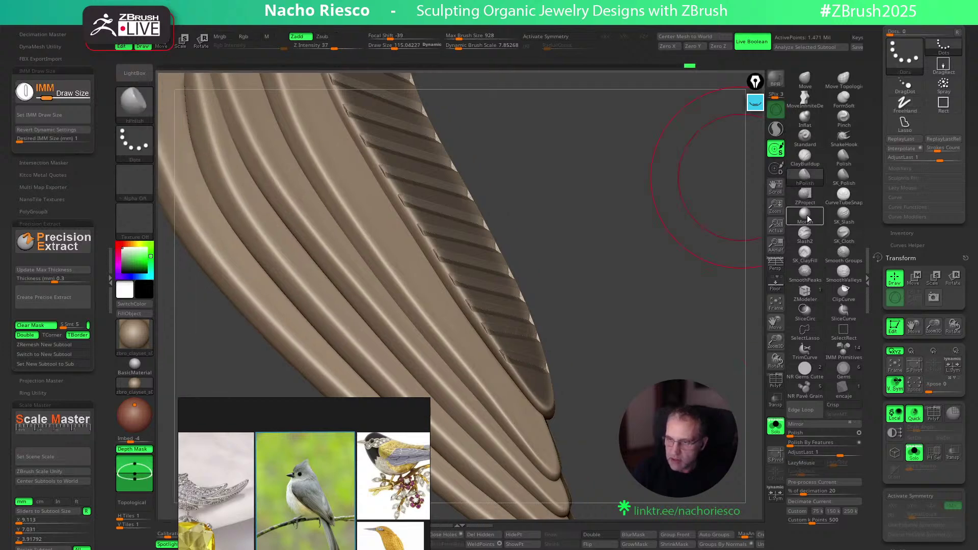
{"action": "key", "text": "s"}
{"action": "left_click_drag", "start_coordinate": [493, 340], "coordinate": [488, 339]}
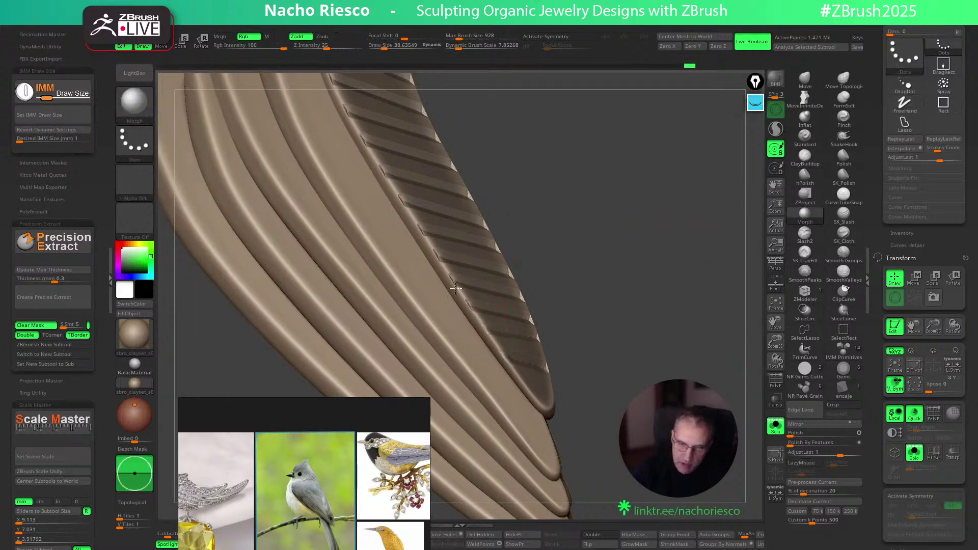
{"action": "left_click", "coordinate": [473, 311]}
{"action": "mouse_move", "coordinate": [407, 191]}
{"action": "right_mouse_down", "text": "alt"}
{"action": "mouse_move", "coordinate": [469, 283]}
{"action": "mouse_move", "coordinate": [481, 326]}
{"action": "right_mouse_up", "text": "alt"}
{"action": "key", "text": "s"}
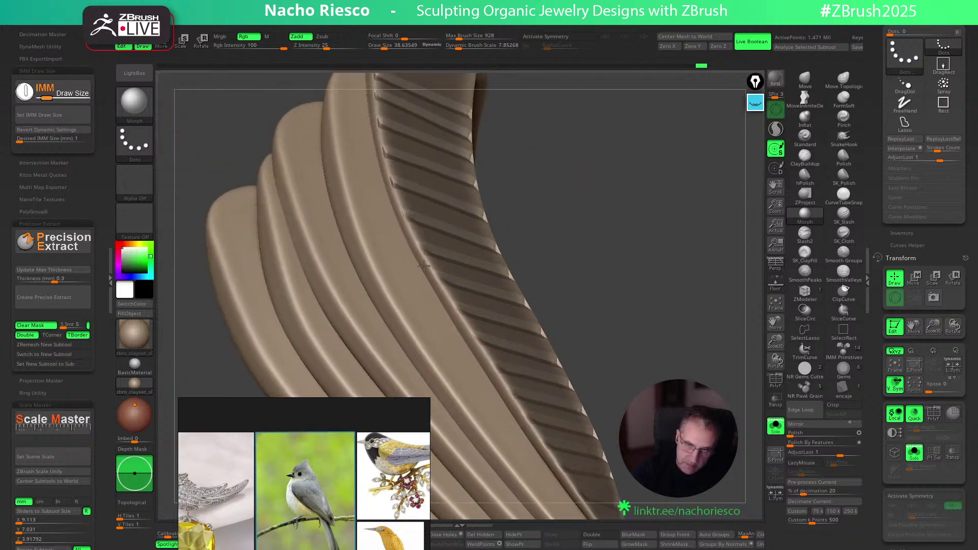
{"action": "mouse_move", "coordinate": [519, 159]}
{"action": "right_mouse_down"}
{"action": "mouse_move", "coordinate": [644, 256]}
{"action": "mouse_move", "coordinate": [612, 269]}
{"action": "right_mouse_up"}
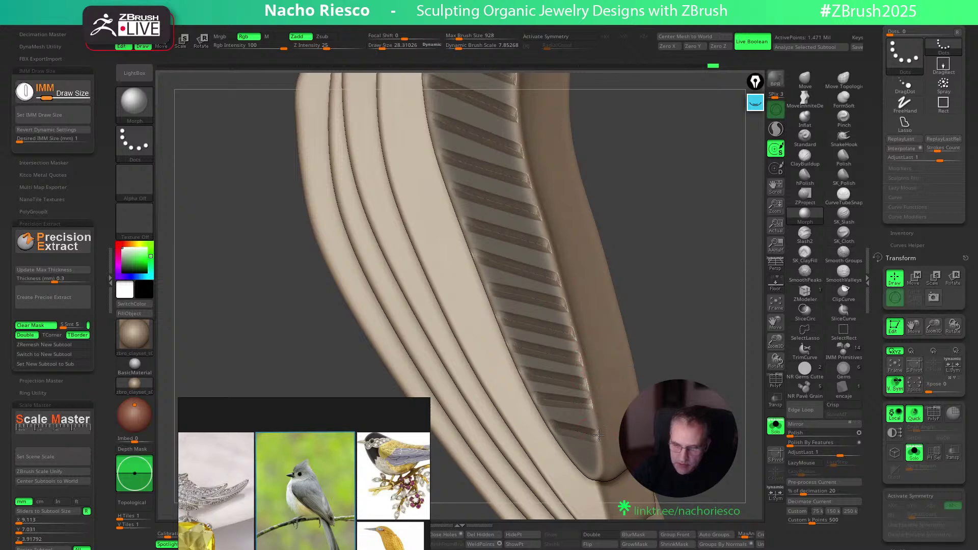
{"action": "right_click_drag", "start_coordinate": [522, 137], "coordinate": [536, 273]}
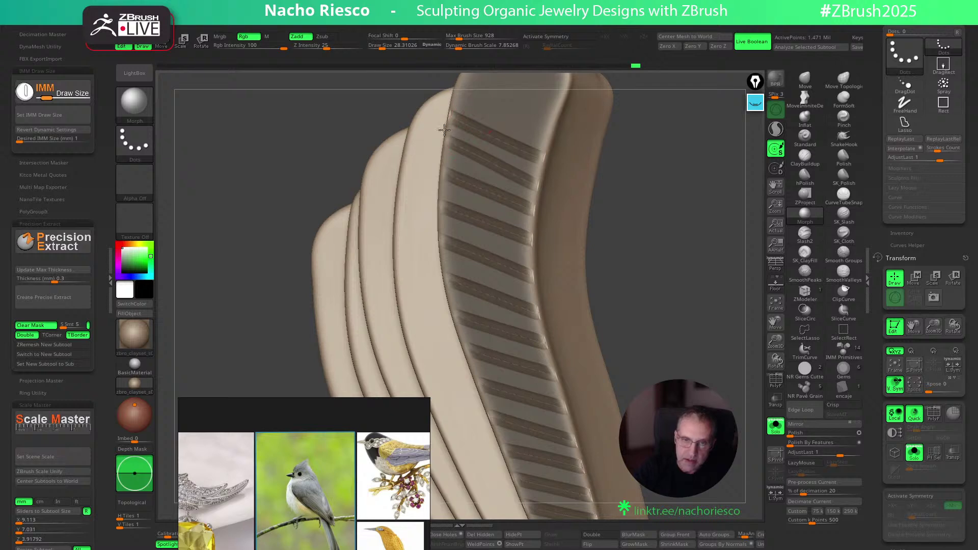
Clear the mask and display the complete bird to check the cleaned wing
{"action": "right_click_drag", "start_coordinate": [588, 302], "coordinate": [690, 320]}
{"action": "left_click_drag", "start_coordinate": [690, 320], "coordinate": [703, 338], "text": "ctrl"}
{"action": "right_click_drag", "start_coordinate": [703, 338], "coordinate": [650, 202], "text": "ctrl"}
{"action": "left_click", "coordinate": [774, 426]}
{"action": "right_click_drag", "start_coordinate": [749, 434], "coordinate": [732, 443]}
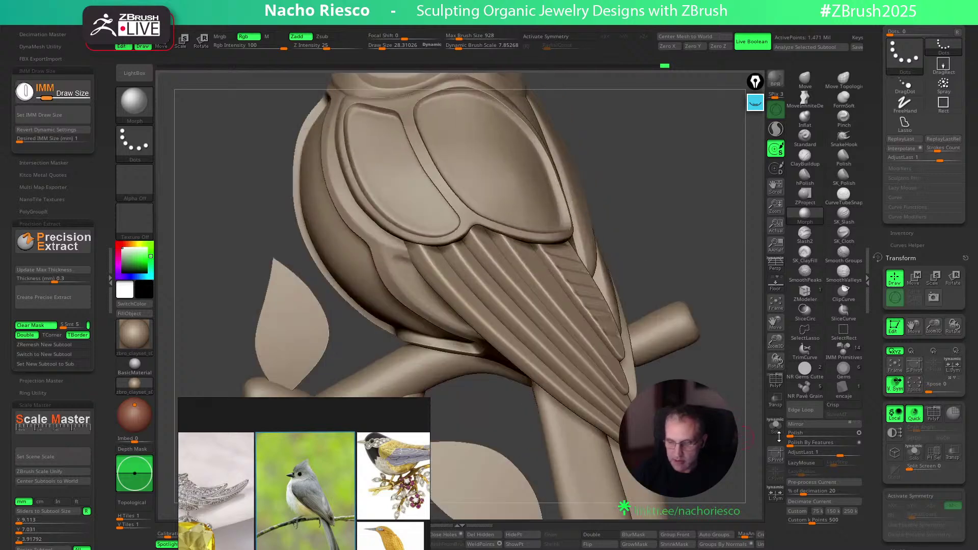
Isolate the wing and show only the polygroup of the feather next to the grooved one
{"action": "left_click", "coordinate": [775, 425]}
{"action": "right_click_drag", "start_coordinate": [744, 405], "coordinate": [734, 443], "text": "ctrl"}
{"action": "left_click", "coordinate": [509, 285], "text": "ctrl+shift"}
{"action": "mouse_move", "coordinate": [723, 387]}
{"action": "right_mouse_down"}
{"action": "mouse_move", "coordinate": [716, 405]}
{"action": "mouse_move", "coordinate": [677, 358]}
{"action": "right_mouse_up"}
{"action": "left_click", "coordinate": [715, 408], "text": "ctrl"}
{"action": "left_click", "coordinate": [715, 409], "text": "ctrl"}
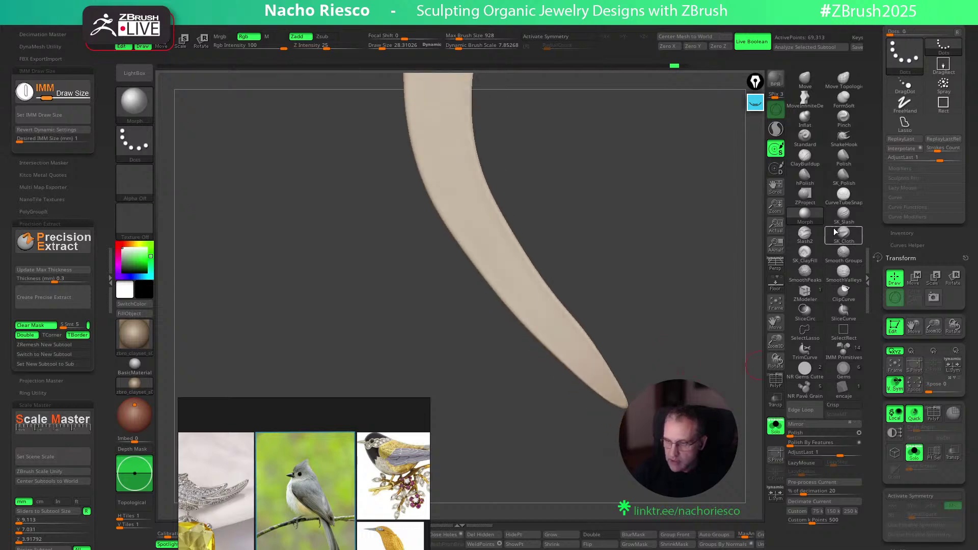
Carve parallel grooves across the isolated feather from its middle to the tip, using the Chisel brush at draw size about 31
{"action": "key", "text": "b"}
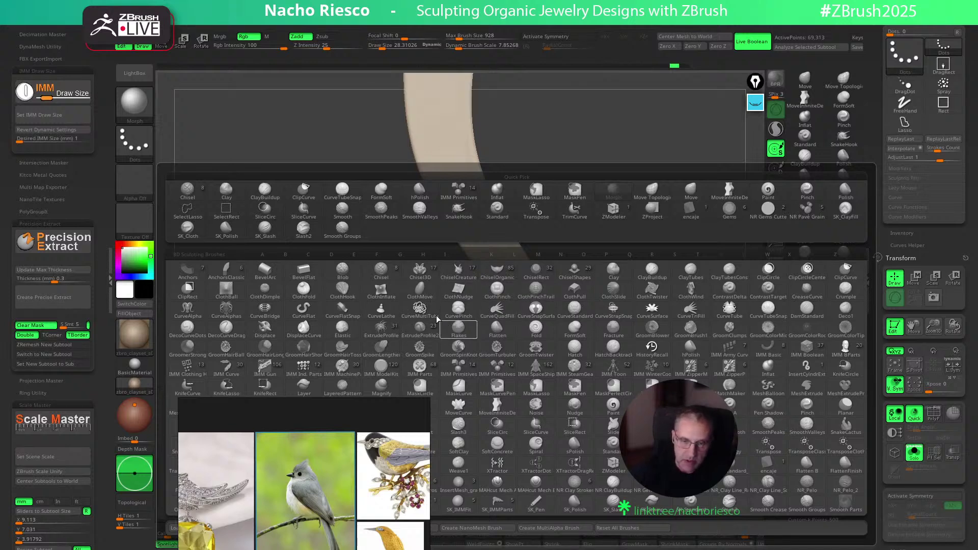
{"action": "left_click", "coordinate": [381, 270]}
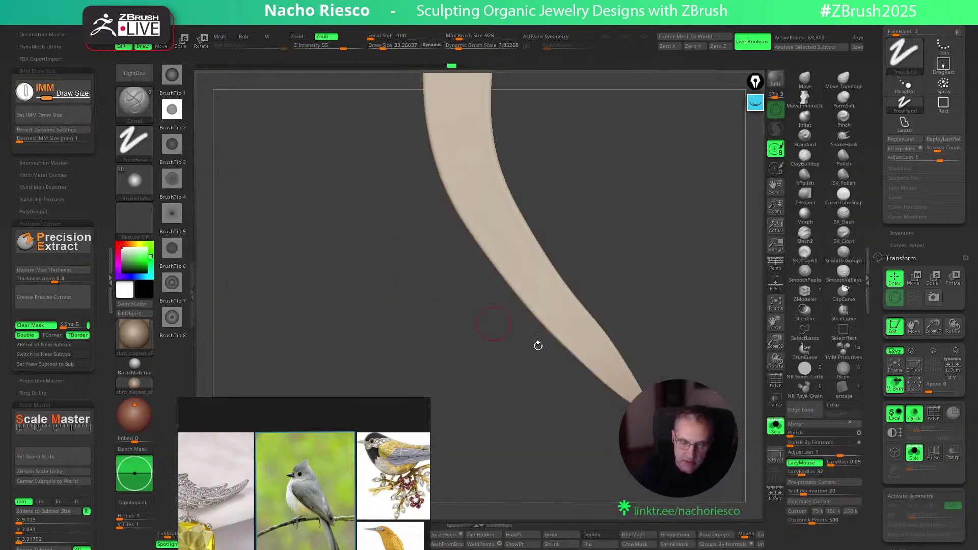
{"action": "left_click", "coordinate": [776, 432]}
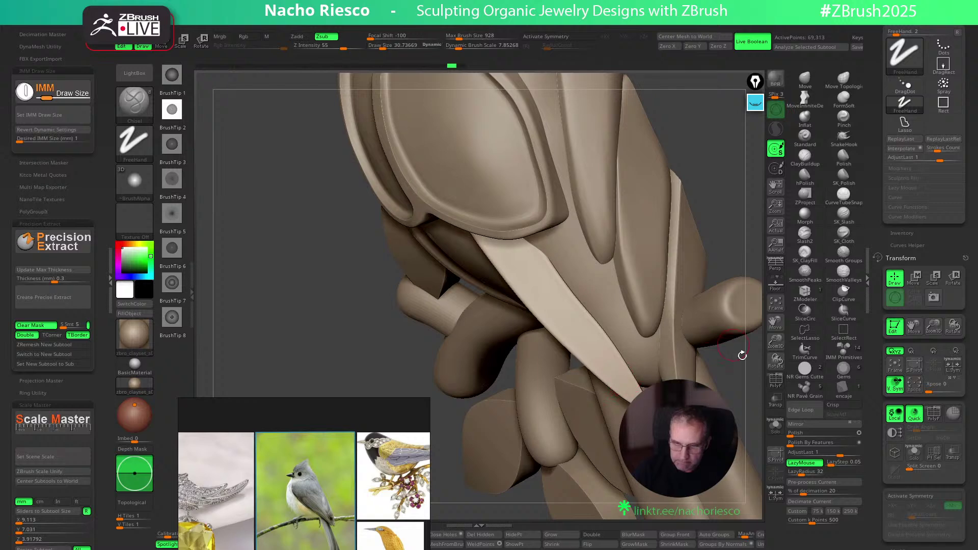
{"action": "left_click", "coordinate": [774, 427]}
{"action": "left_click_drag", "start_coordinate": [466, 229], "coordinate": [558, 220]}
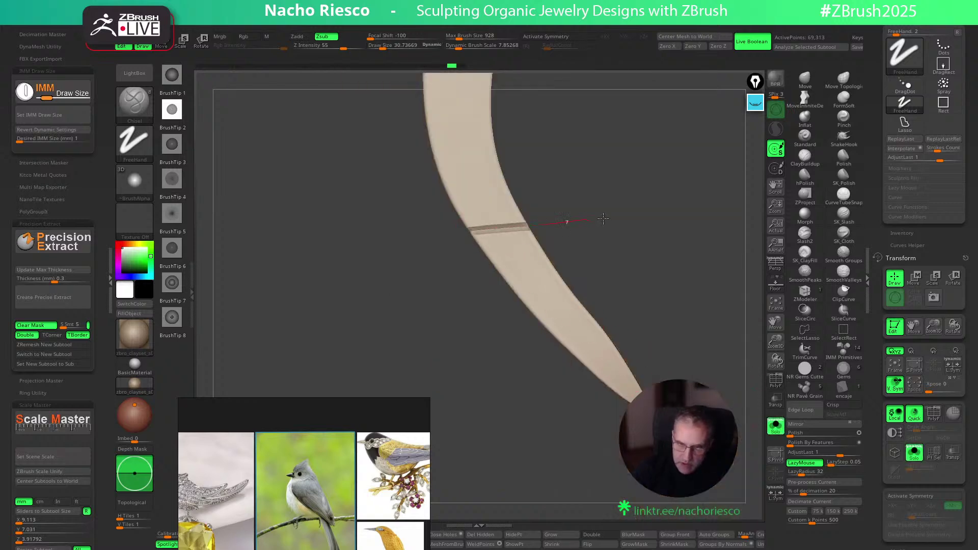
{"action": "left_click_drag", "start_coordinate": [473, 249], "coordinate": [626, 235]}
{"action": "left_click_drag", "start_coordinate": [501, 262], "coordinate": [633, 255]}
{"action": "mouse_move", "coordinate": [502, 285]}
{"action": "left_mouse_down"}
{"action": "mouse_move", "coordinate": [650, 271]}
{"action": "mouse_move", "coordinate": [526, 300]}
{"action": "mouse_move", "coordinate": [577, 256]}
{"action": "mouse_move", "coordinate": [594, 275]}
{"action": "left_mouse_up"}
{"action": "mouse_move", "coordinate": [502, 279]}
{"action": "left_mouse_down"}
{"action": "mouse_move", "coordinate": [610, 280]}
{"action": "mouse_move", "coordinate": [570, 299]}
{"action": "mouse_move", "coordinate": [635, 376]}
{"action": "left_mouse_up"}
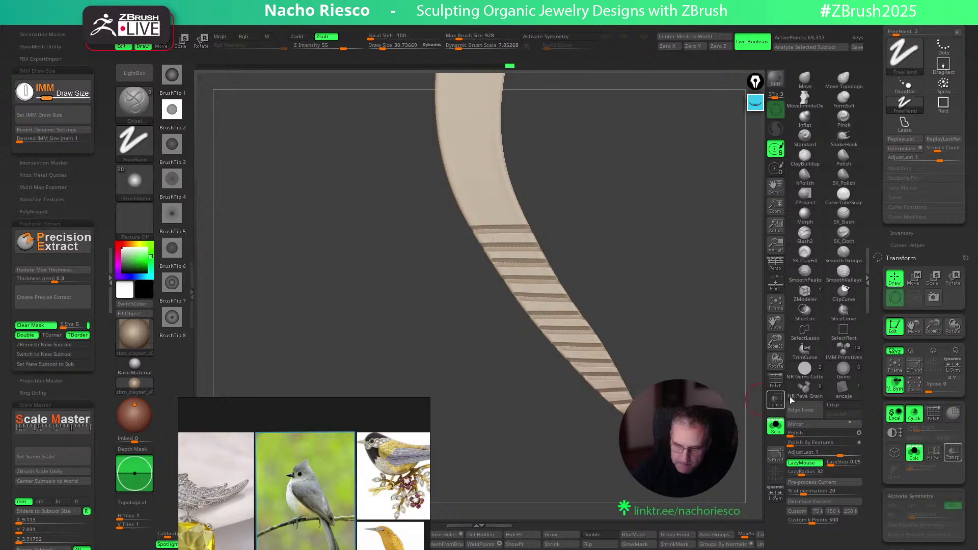
Mask the newly grooved feather by isolating its polygroup, and restore the visibility of the other wing feathers
{"action": "left_click", "coordinate": [735, 392], "text": "ctrl+shift"}
{"action": "mouse_move", "coordinate": [735, 392]}
{"action": "left_mouse_down"}
{"action": "mouse_move", "coordinate": [733, 376]}
{"action": "mouse_move", "coordinate": [730, 383]}
{"action": "left_mouse_up"}
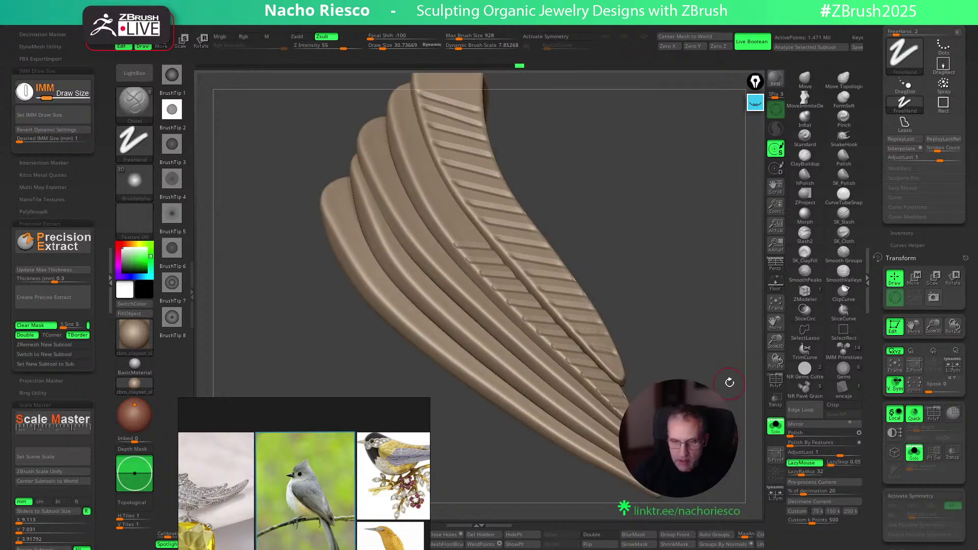
{"action": "left_click", "coordinate": [560, 339], "text": "ctrl+shift"}
{"action": "left_click", "coordinate": [705, 315], "text": "ctrl"}
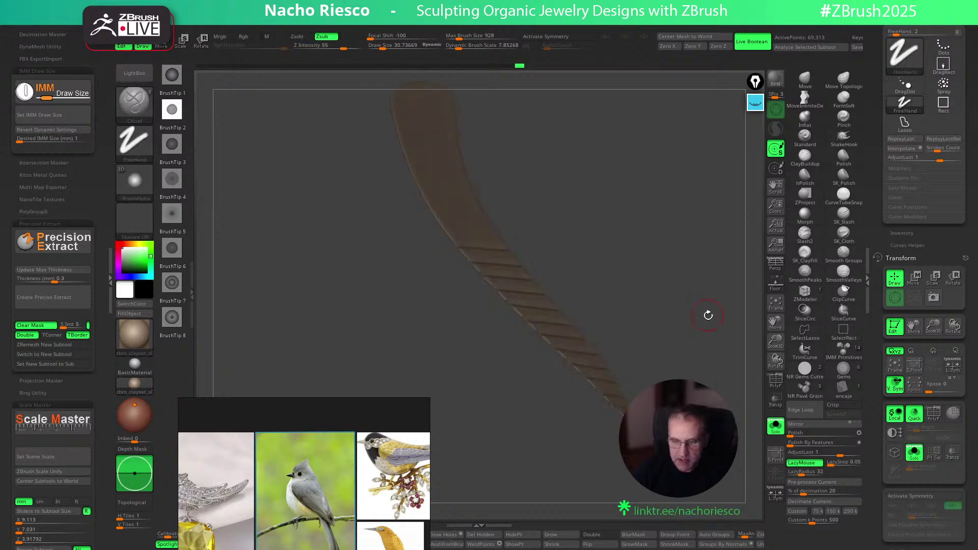
{"action": "left_click", "coordinate": [710, 311], "text": "ctrl+shift"}
{"action": "left_click_drag", "start_coordinate": [709, 317], "coordinate": [693, 530], "text": "alt"}
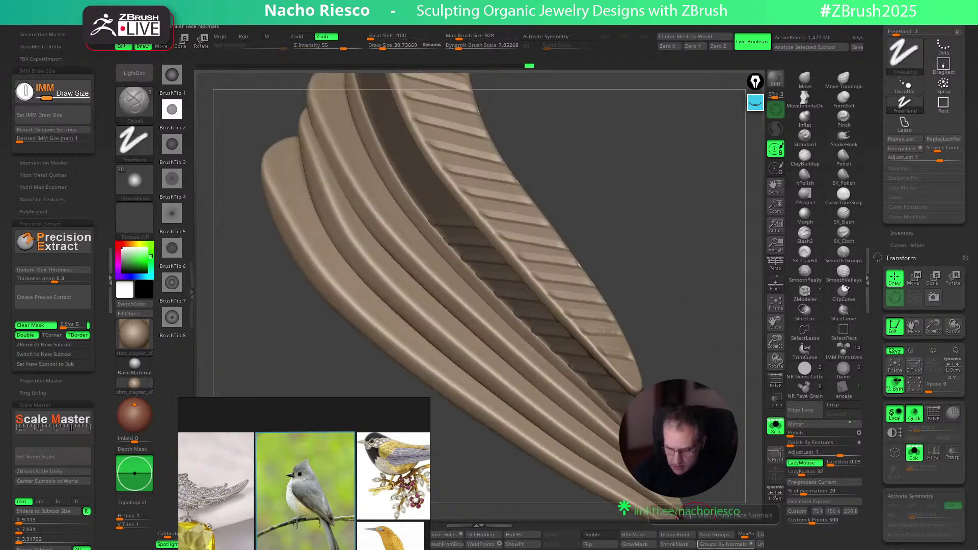
Remove the groove spill-over around the masked feather with the Morph brush, clear the mask and show the whole bird
{"action": "left_click", "coordinate": [805, 216]}
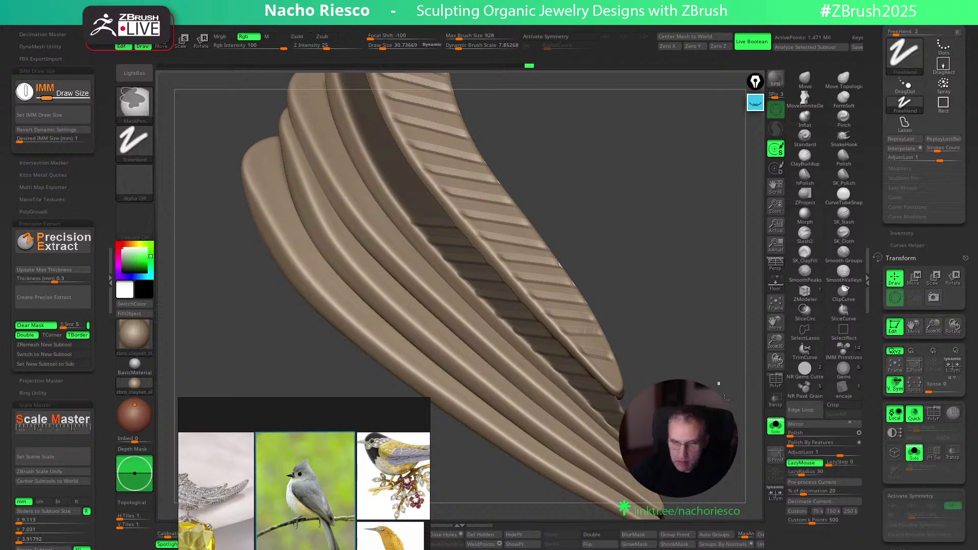
{"action": "key", "text": "ctrl+shift+a"}
{"action": "left_click_drag", "start_coordinate": [681, 266], "coordinate": [713, 379]}
{"action": "left_click", "coordinate": [776, 425]}
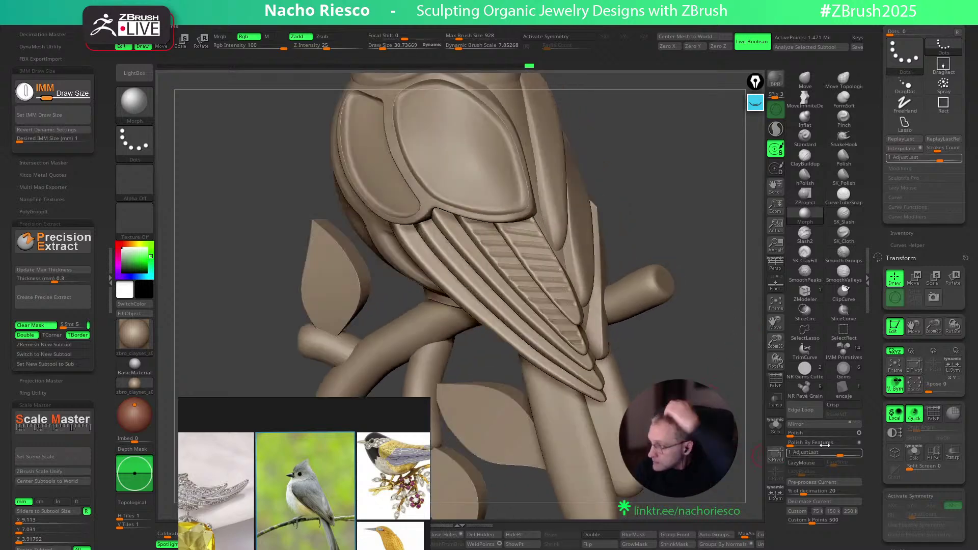
Show only the polygroup of the next ungrooved wing feather and choose the Chisel brush
{"action": "left_click_drag", "start_coordinate": [716, 385], "coordinate": [744, 372]}
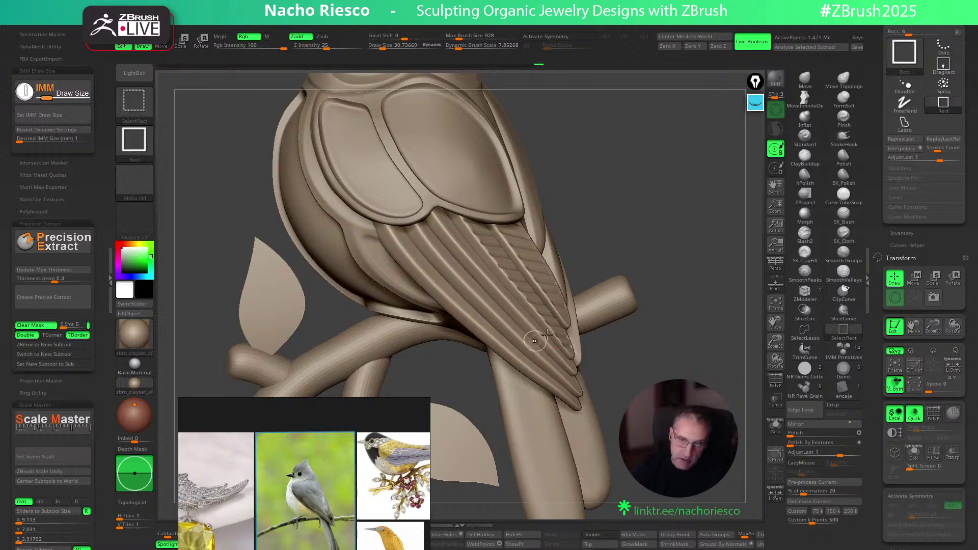
{"action": "mouse_move", "coordinate": [670, 310]}
{"action": "left_mouse_down", "text": "alt"}
{"action": "mouse_move", "coordinate": [665, 282]}
{"action": "mouse_move", "coordinate": [644, 308]}
{"action": "mouse_move", "coordinate": [713, 270]}
{"action": "left_mouse_up", "text": "alt"}
{"action": "left_click", "coordinate": [520, 300], "text": "ctrl+shift"}
{"action": "left_click_drag", "start_coordinate": [663, 309], "coordinate": [682, 355], "text": "alt"}
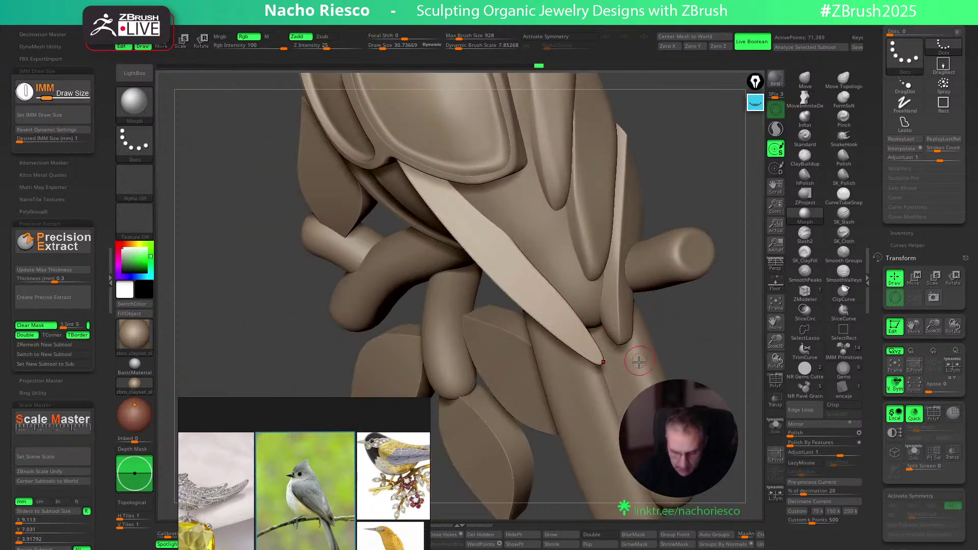
{"action": "key", "text": "b"}
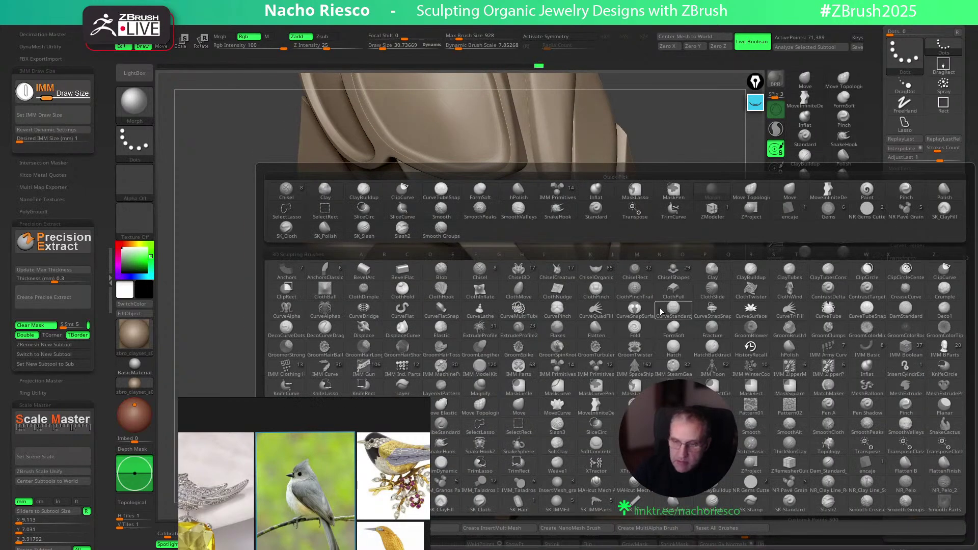
{"action": "left_click", "coordinate": [480, 270]}
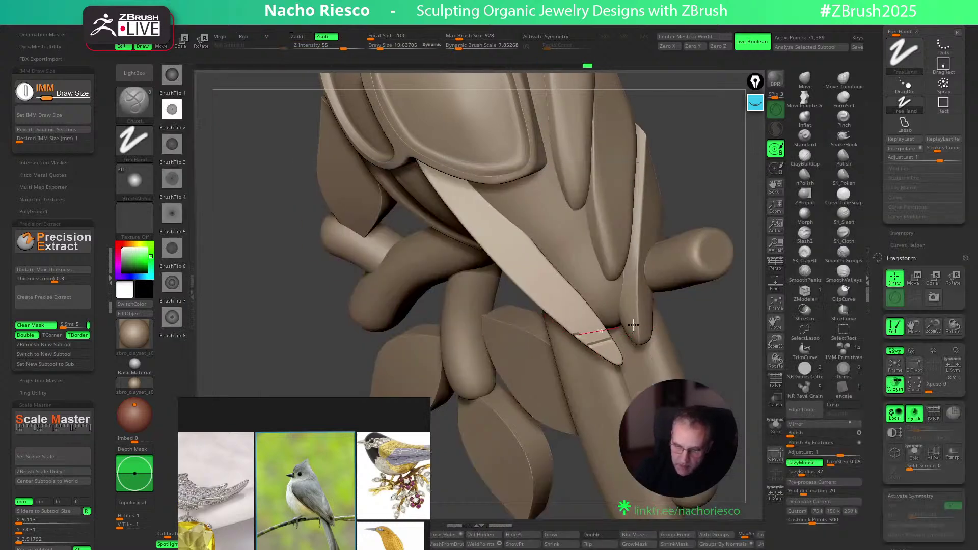
Carve parallel grooves across the isolated feather from its tip past the middle, using the Chisel brush at draw size about 28
{"action": "key", "text": "bracketright"}
{"action": "left_click_drag", "start_coordinate": [561, 323], "coordinate": [633, 290]}
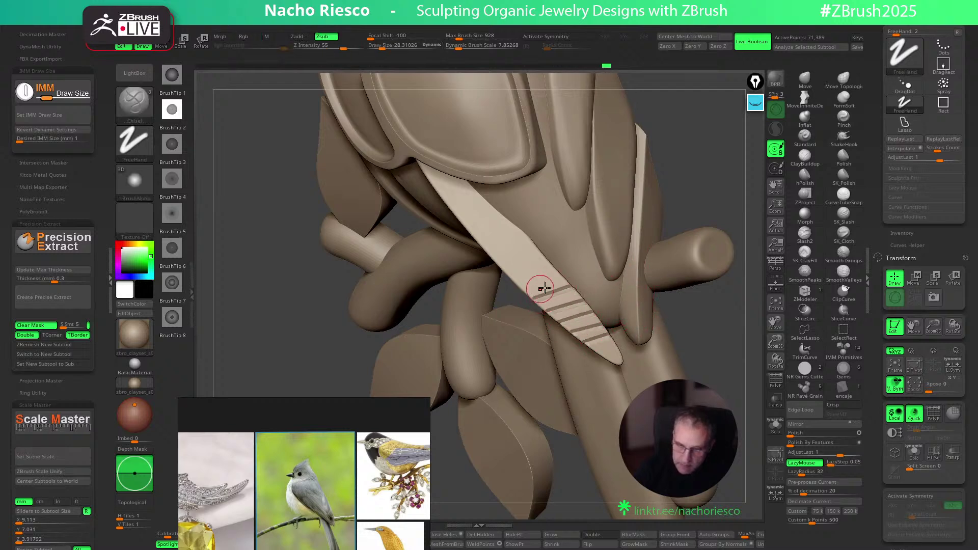
{"action": "left_click_drag", "start_coordinate": [521, 288], "coordinate": [616, 253]}
{"action": "left_click_drag", "start_coordinate": [535, 271], "coordinate": [624, 239]}
{"action": "left_click_drag", "start_coordinate": [502, 267], "coordinate": [614, 231]}
{"action": "left_click_drag", "start_coordinate": [495, 255], "coordinate": [564, 217]}
{"action": "left_click_drag", "start_coordinate": [472, 236], "coordinate": [538, 221]}
{"action": "left_click_drag", "start_coordinate": [461, 222], "coordinate": [566, 210]}
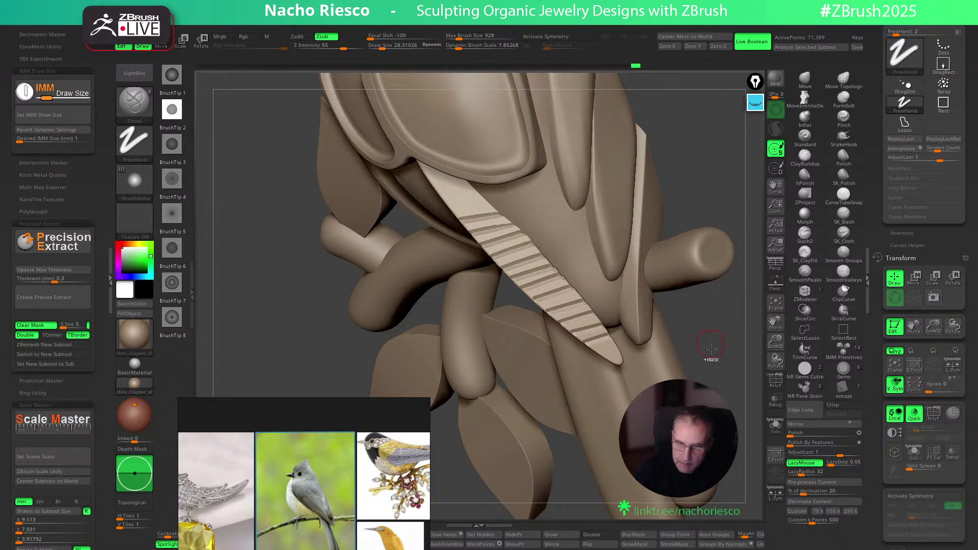
Solo the wing so only the isolated feather shows, and undo the last grooves carved toward its base
{"action": "left_click", "coordinate": [711, 345], "text": "ctrl+shift"}
{"action": "key", "text": "ctrl+z"}
{"action": "left_click_drag", "start_coordinate": [445, 211], "coordinate": [575, 179]}
{"action": "left_click_drag", "start_coordinate": [441, 192], "coordinate": [600, 184]}
{"action": "left_click", "coordinate": [775, 426]}
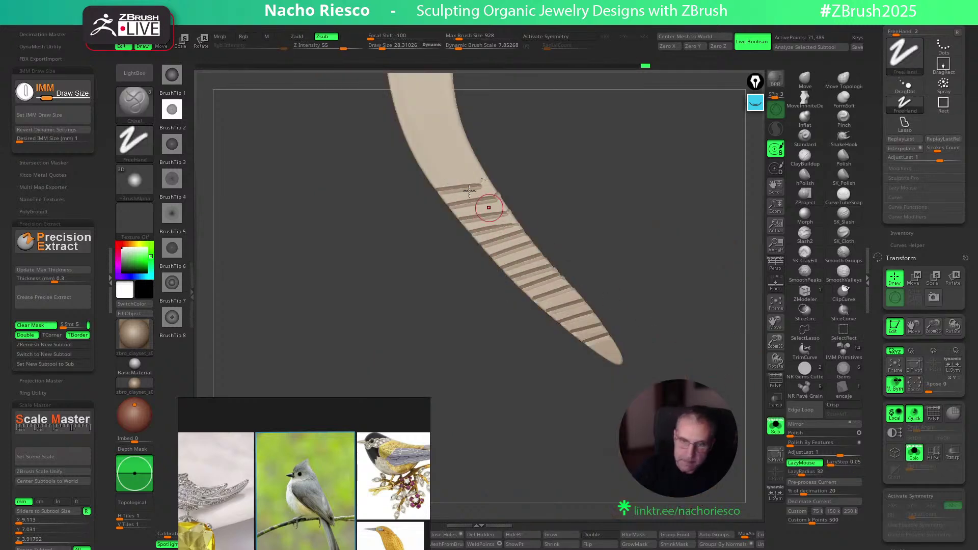
{"action": "key", "text": "ctrl+z"}
{"action": "key", "text": "ctrl+z"}
{"action": "key", "text": "ctrl+z"}
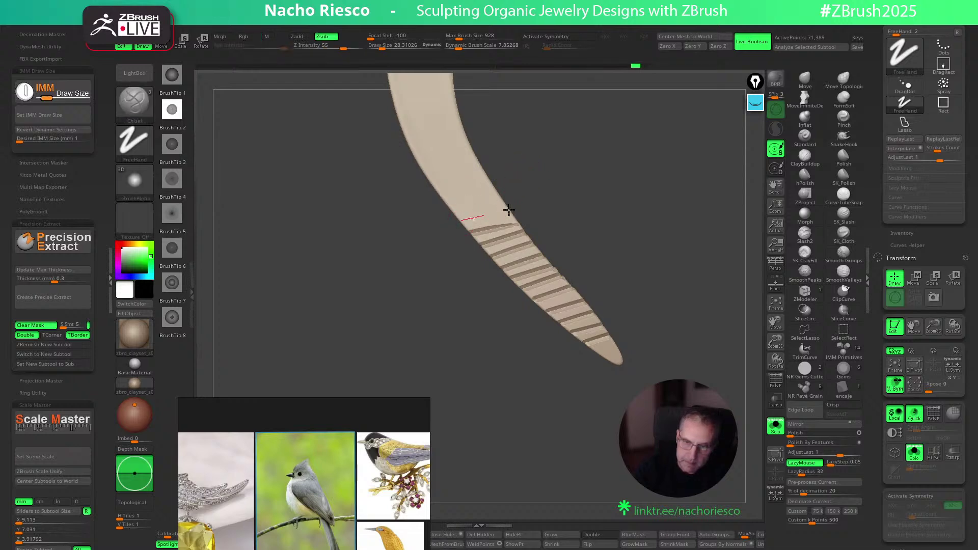
{"action": "key", "text": "ctrl+z"}
Recarve evenly spaced parallel grooves across the feather from its middle toward the base
{"action": "left_click_drag", "start_coordinate": [502, 221], "coordinate": [550, 188]}
{"action": "left_click_drag", "start_coordinate": [446, 206], "coordinate": [566, 169]}
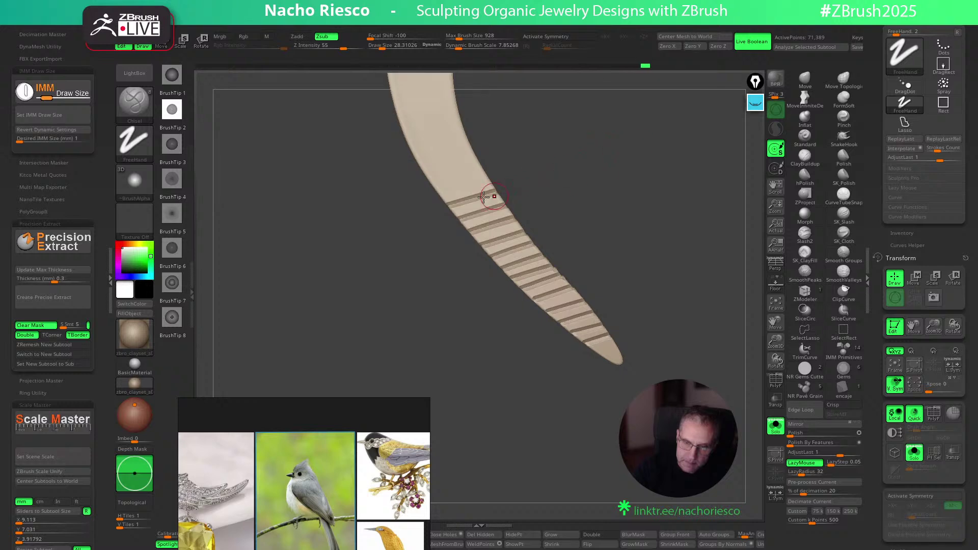
{"action": "mouse_move", "coordinate": [473, 179]}
{"action": "left_mouse_down"}
{"action": "mouse_move", "coordinate": [586, 126]}
{"action": "mouse_move", "coordinate": [641, 129]}
{"action": "mouse_move", "coordinate": [696, 242]}
{"action": "mouse_move", "coordinate": [628, 222]}
{"action": "left_mouse_up"}
{"action": "left_click_drag", "start_coordinate": [426, 160], "coordinate": [586, 136]}
{"action": "key", "text": "ctrl+z"}
{"action": "left_click_drag", "start_coordinate": [422, 160], "coordinate": [571, 128]}
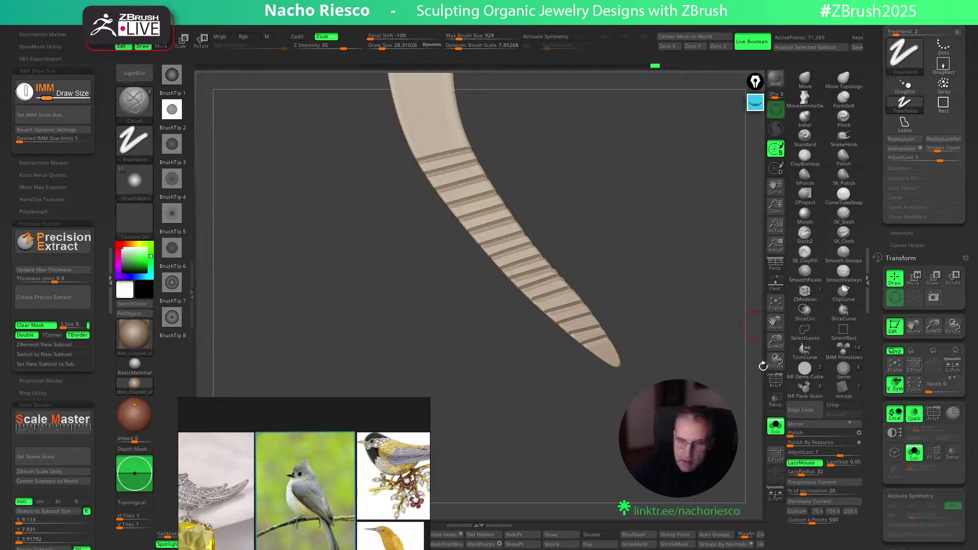
Restore the visibility of all wing feathers, then isolate the polygroup of the next ungrooved feather and solo it
{"action": "left_click", "coordinate": [743, 441], "text": "ctrl+shift"}
{"action": "left_click", "coordinate": [775, 427]}
{"action": "mouse_move", "coordinate": [738, 383]}
{"action": "left_mouse_down"}
{"action": "mouse_move", "coordinate": [755, 344]}
{"action": "mouse_move", "coordinate": [730, 400]}
{"action": "left_mouse_up"}
{"action": "left_click", "coordinate": [611, 351], "text": "ctrl+shift"}
{"action": "left_click_drag", "start_coordinate": [742, 316], "coordinate": [658, 350]}
{"action": "left_click", "coordinate": [774, 427]}
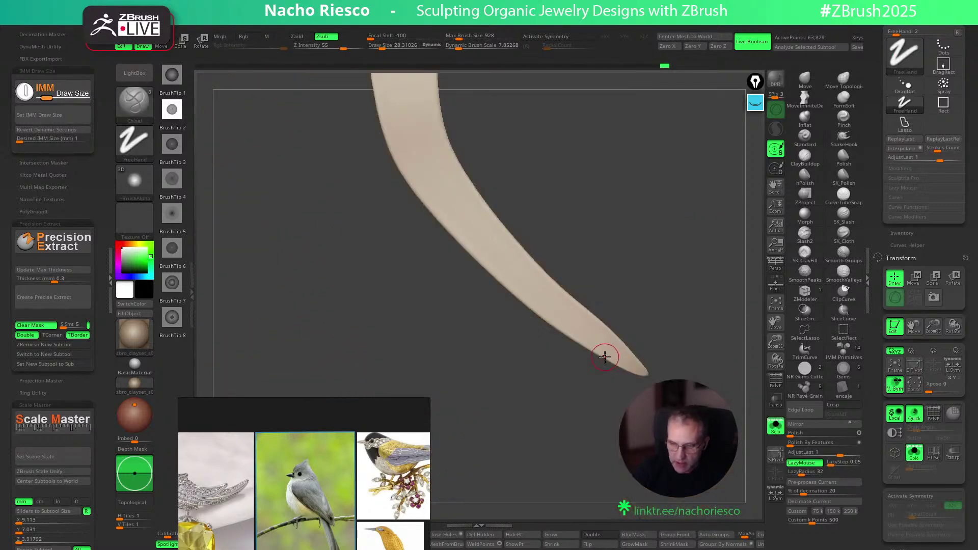
Carve one groove across the feather below its rounded base and a row of parallel grooves from the tip to the middle
{"action": "mouse_move", "coordinate": [378, 144]}
{"action": "left_mouse_down"}
{"action": "mouse_move", "coordinate": [472, 124]}
{"action": "mouse_move", "coordinate": [381, 155]}
{"action": "left_mouse_up"}
{"action": "left_click_drag", "start_coordinate": [615, 177], "coordinate": [622, 216], "text": "alt"}
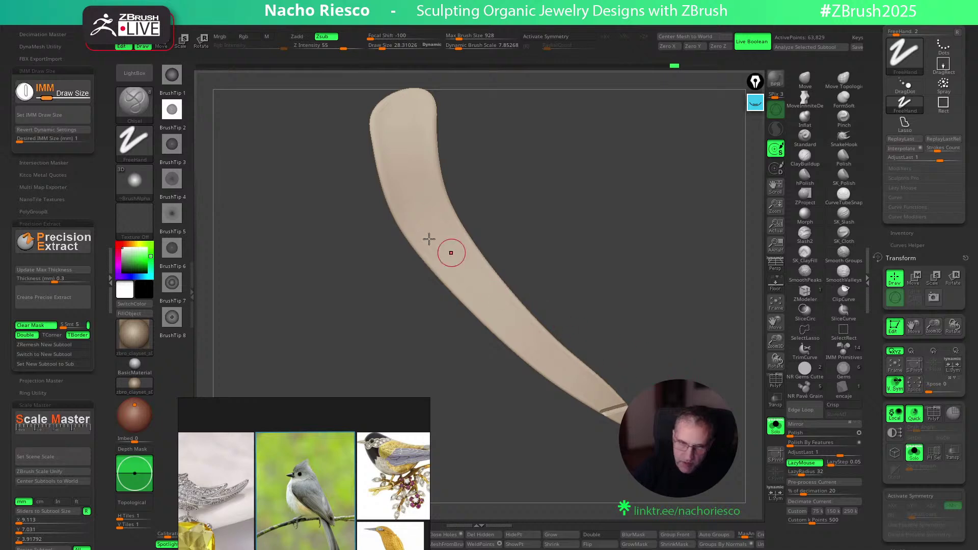
{"action": "left_click_drag", "start_coordinate": [389, 208], "coordinate": [483, 186]}
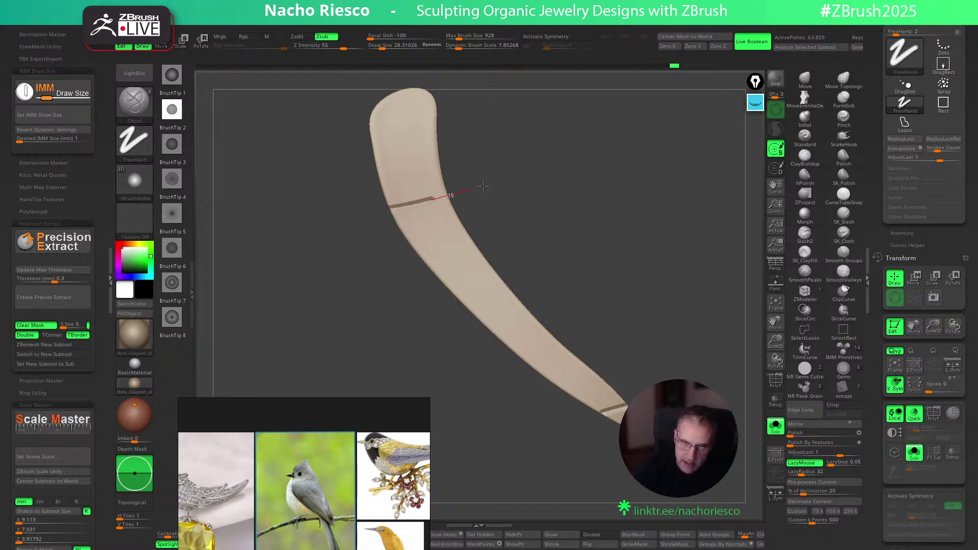
{"action": "left_click", "coordinate": [907, 149]}
{"action": "key", "text": "ctrl+z"}
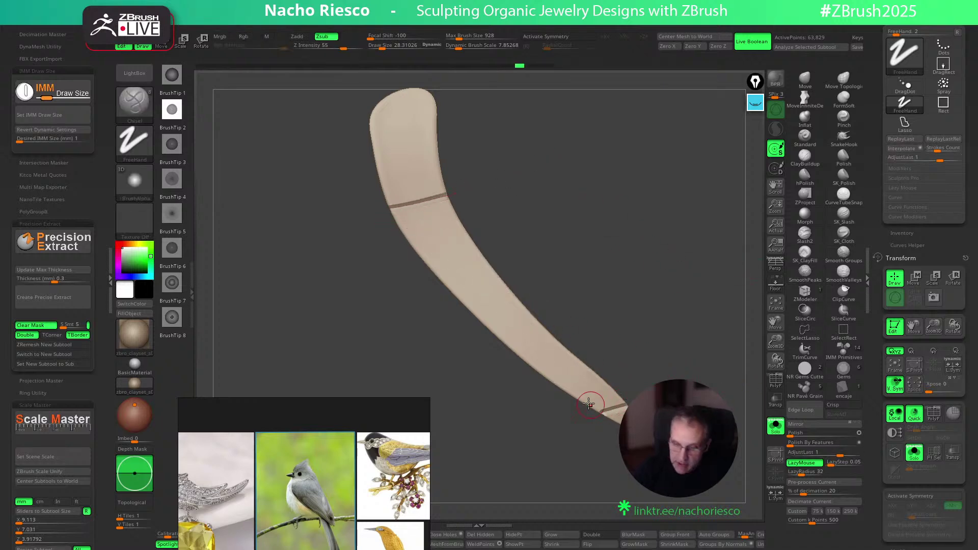
{"action": "left_click_drag", "start_coordinate": [621, 393], "coordinate": [610, 393]}
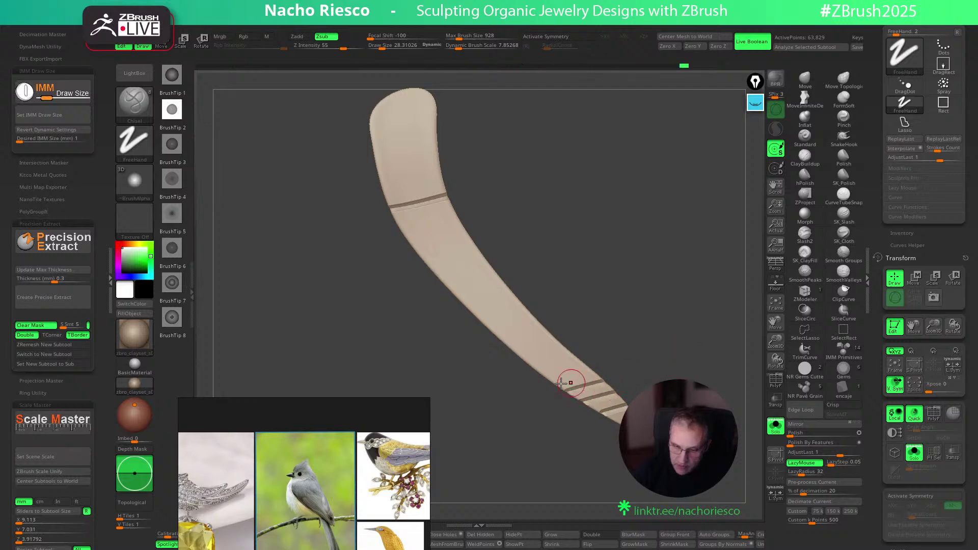
{"action": "mouse_move", "coordinate": [535, 369]}
{"action": "left_mouse_down"}
{"action": "mouse_move", "coordinate": [646, 335]}
{"action": "mouse_move", "coordinate": [636, 308]}
{"action": "left_mouse_up"}
{"action": "left_click_drag", "start_coordinate": [498, 332], "coordinate": [657, 288]}
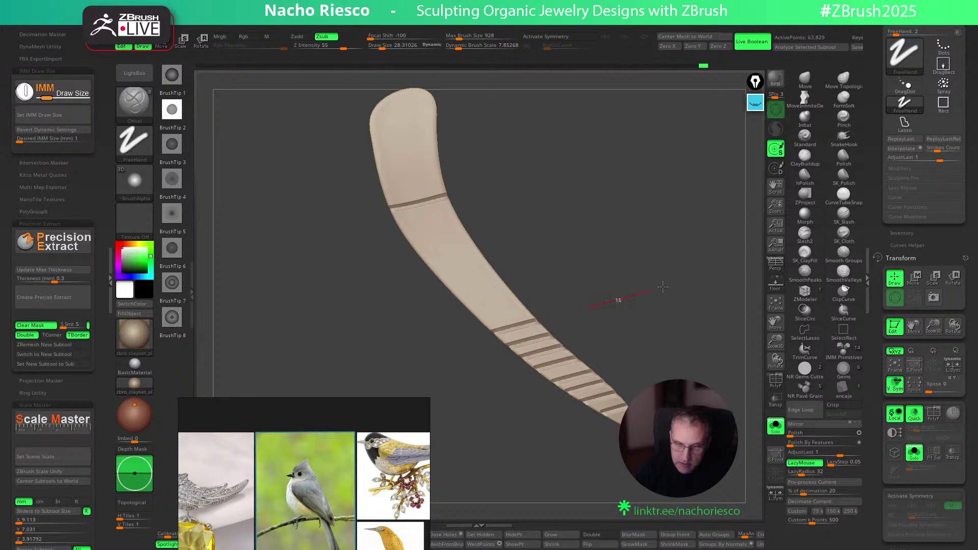
{"action": "left_click_drag", "start_coordinate": [479, 318], "coordinate": [641, 270]}
{"action": "left_click_drag", "start_coordinate": [492, 303], "coordinate": [632, 264]}
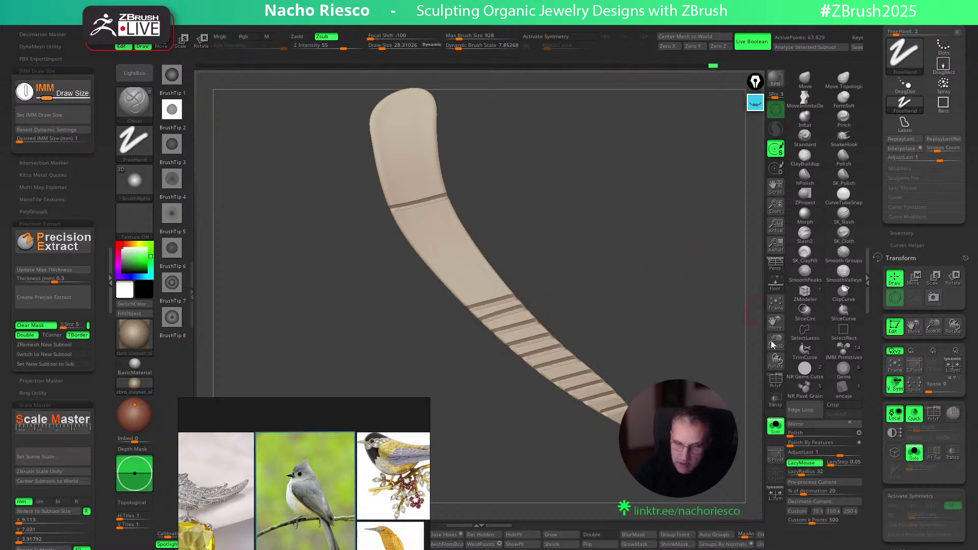
Set LazyRadius to 20 and carve the next parallel groove just above the feather's middle
{"action": "left_click", "coordinate": [799, 471]}
{"action": "mouse_move", "coordinate": [534, 274]}
{"action": "left_mouse_down"}
{"action": "mouse_move", "coordinate": [594, 251]}
{"action": "mouse_move", "coordinate": [588, 242]}
{"action": "left_mouse_up"}
{"action": "key", "text": "ctrl+z"}
{"action": "left_click_drag", "start_coordinate": [439, 282], "coordinate": [602, 240]}
{"action": "key", "text": "ctrl+z"}
{"action": "left_click_drag", "start_coordinate": [440, 284], "coordinate": [610, 230]}
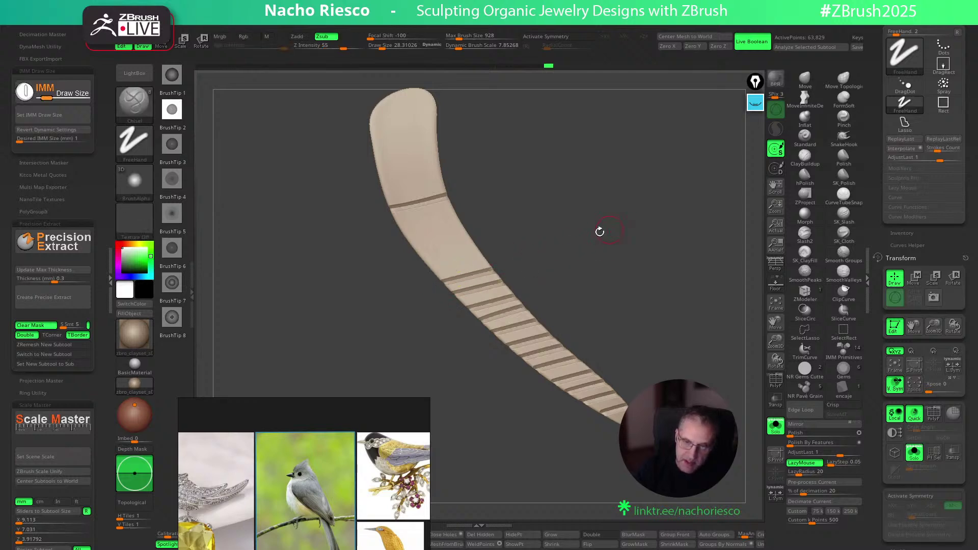
Fill the remaining gap up to the uppermost groove with evenly spaced parallel grooves
{"action": "left_click_drag", "start_coordinate": [430, 273], "coordinate": [612, 220]}
{"action": "left_click_drag", "start_coordinate": [419, 264], "coordinate": [586, 215]}
{"action": "left_click_drag", "start_coordinate": [411, 246], "coordinate": [577, 203]}
{"action": "left_click_drag", "start_coordinate": [400, 232], "coordinate": [570, 185]}
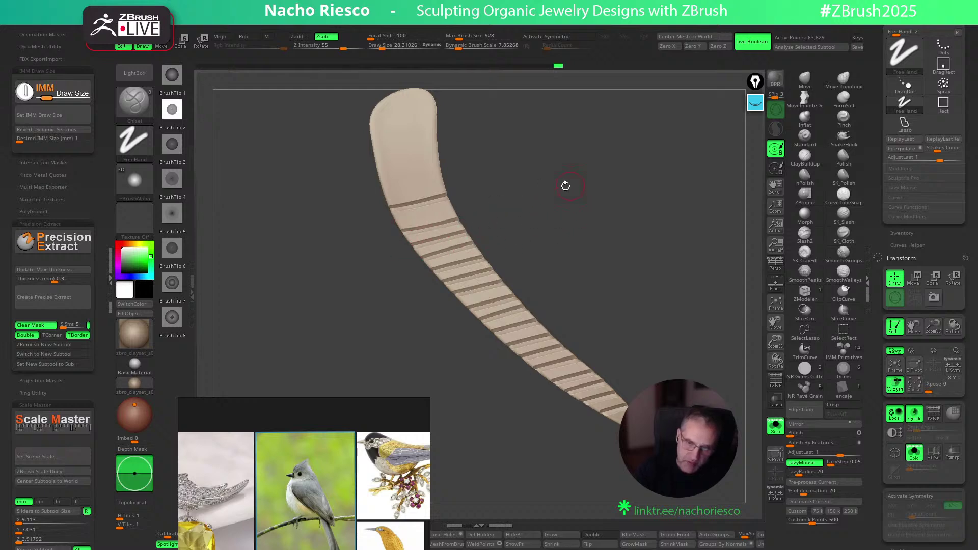
{"action": "mouse_move", "coordinate": [406, 224]}
{"action": "left_mouse_down"}
{"action": "mouse_move", "coordinate": [580, 194]}
{"action": "mouse_move", "coordinate": [551, 190]}
{"action": "mouse_move", "coordinate": [494, 218]}
{"action": "mouse_move", "coordinate": [448, 224]}
{"action": "left_mouse_up"}
{"action": "key", "text": "ctrl+z"}
{"action": "key", "text": "ctrl+z"}
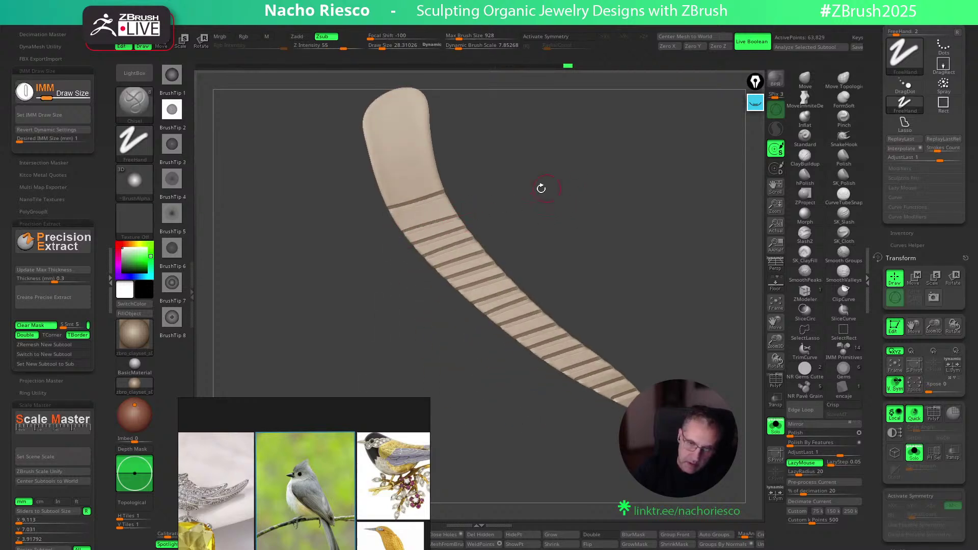
Turn off Solo mode and restore the visibility of all wing feathers on the whole bird
{"action": "left_click", "coordinate": [776, 427]}
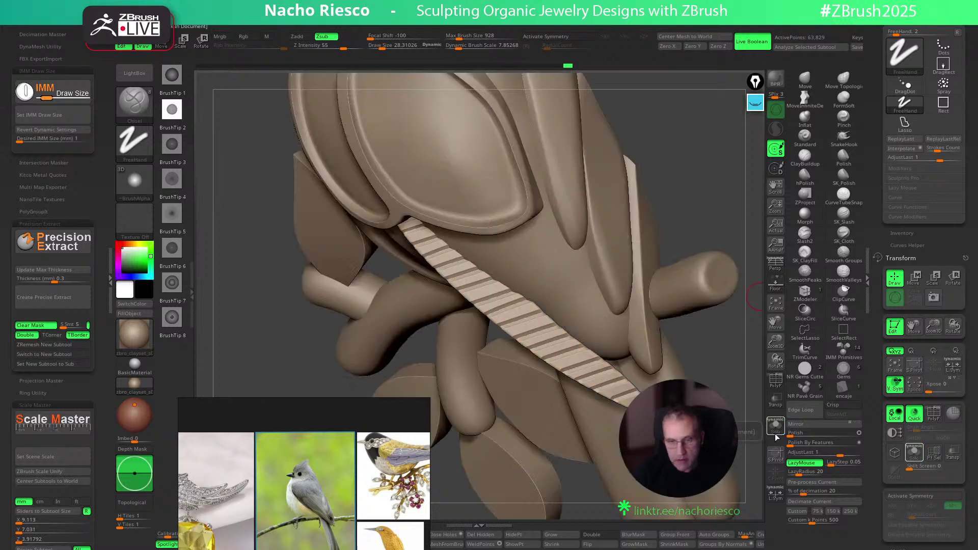
{"action": "left_click_drag", "start_coordinate": [740, 372], "coordinate": [734, 388]}
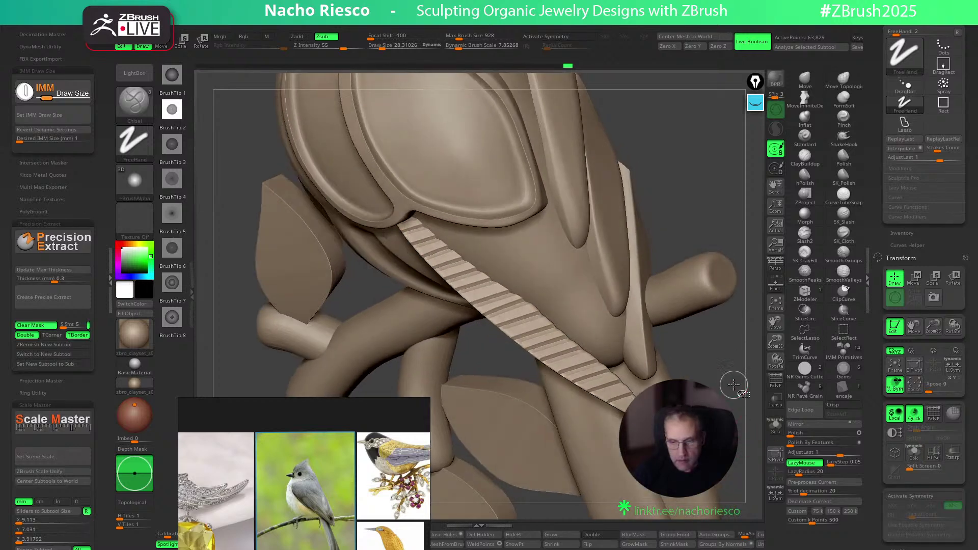
{"action": "left_click", "coordinate": [739, 408], "text": "ctrl+shift"}
{"action": "left_click_drag", "start_coordinate": [724, 325], "coordinate": [733, 319], "text": "alt"}
{"action": "mouse_move", "coordinate": [717, 356]}
{"action": "left_mouse_down", "text": "alt"}
{"action": "mouse_move", "coordinate": [713, 377]}
{"action": "mouse_move", "coordinate": [667, 364]}
{"action": "left_mouse_up", "text": "alt"}
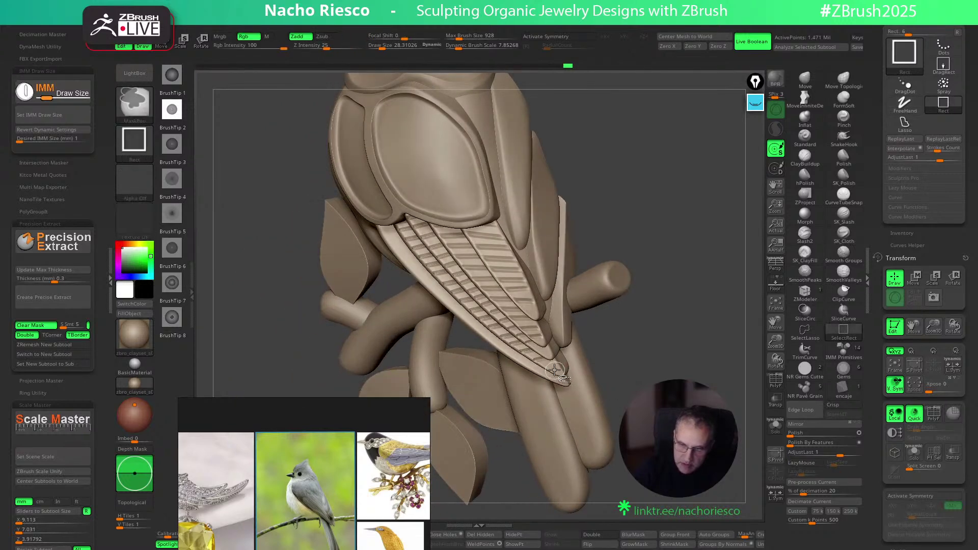
Show only the polygroup of the outermost, lowest wing feather
{"action": "left_click", "coordinate": [555, 370], "text": "ctrl+shift"}
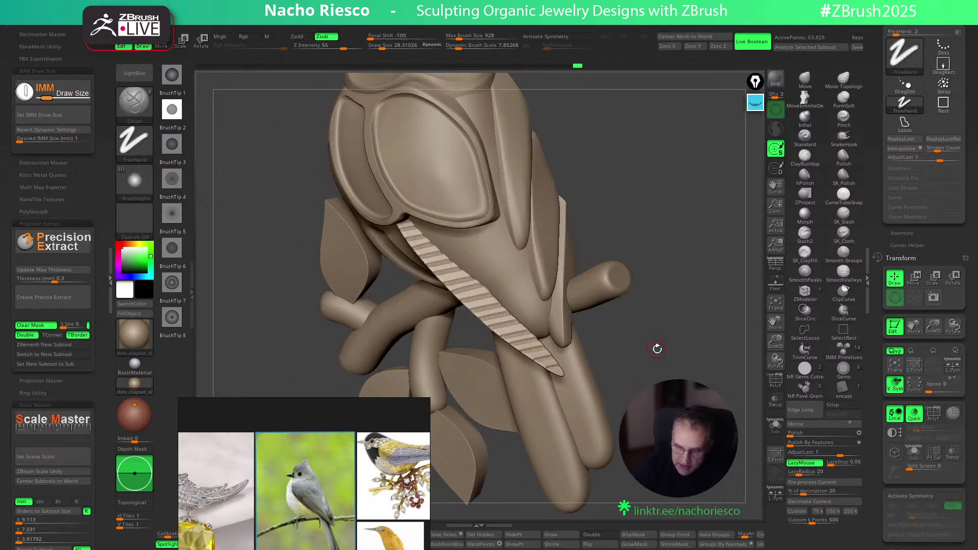
{"action": "left_click", "coordinate": [608, 349], "text": "ctrl+shift"}
{"action": "left_click", "coordinate": [550, 350], "text": "ctrl+shift"}
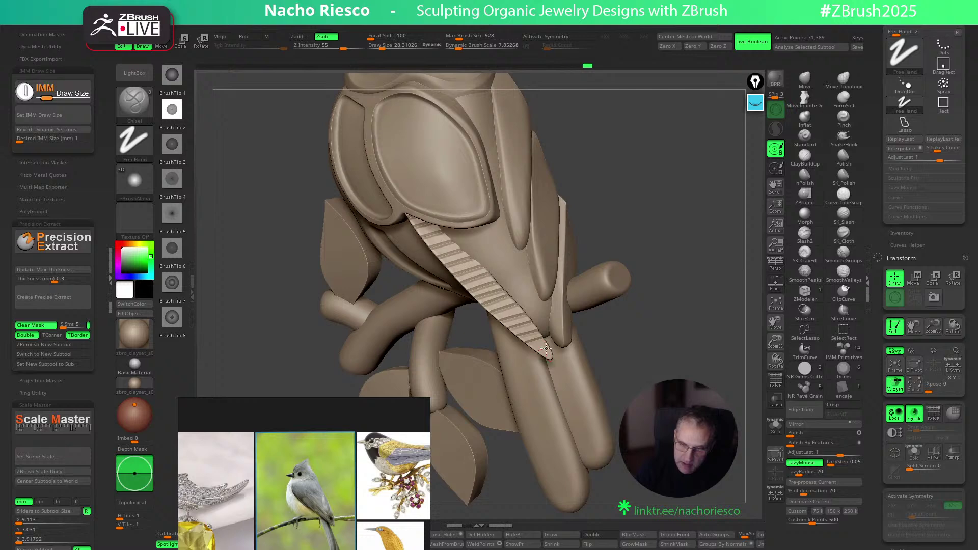
{"action": "left_click", "coordinate": [700, 317], "text": "ctrl+shift"}
{"action": "left_click_drag", "start_coordinate": [700, 316], "coordinate": [667, 306]}
{"action": "left_click", "coordinate": [538, 374], "text": "ctrl+shift"}
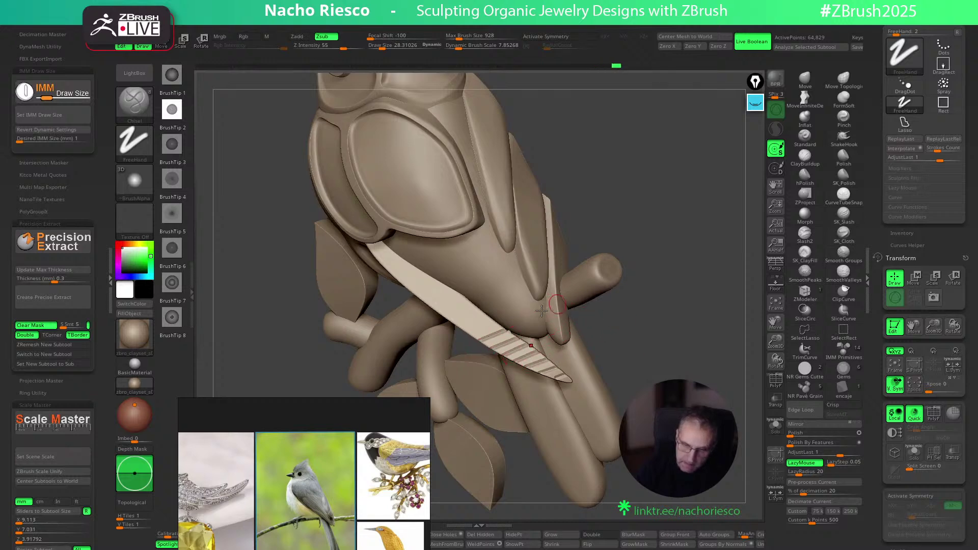
Solo the outermost feather and carve parallel Chisel grooves across it from near the tip past the middle
{"action": "key", "text": "ctrl+z"}
{"action": "key", "text": "ctrl+z"}
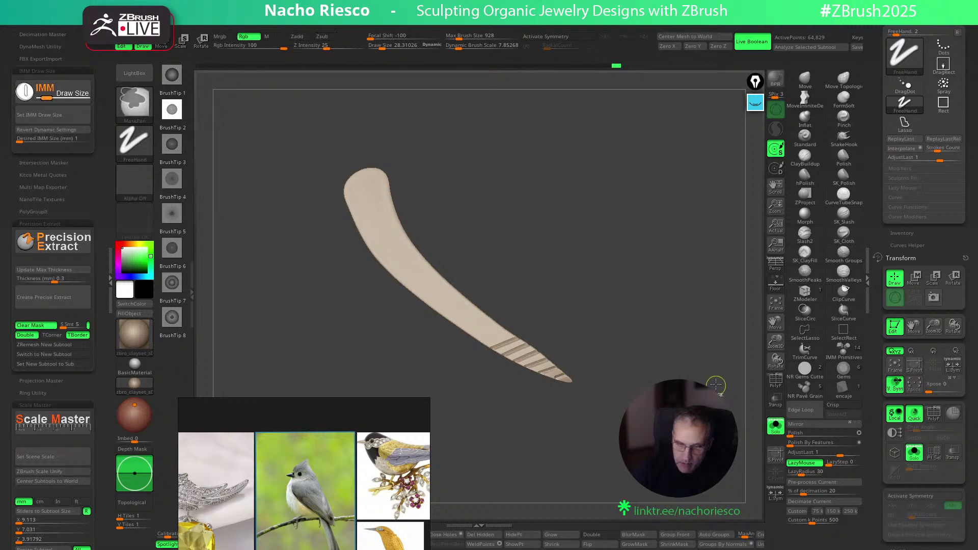
{"action": "left_click_drag", "start_coordinate": [711, 368], "coordinate": [713, 402], "text": "alt"}
{"action": "mouse_move", "coordinate": [487, 348]}
{"action": "left_mouse_down"}
{"action": "mouse_move", "coordinate": [588, 303]}
{"action": "mouse_move", "coordinate": [620, 274]}
{"action": "left_mouse_up"}
{"action": "left_click_drag", "start_coordinate": [452, 322], "coordinate": [589, 270]}
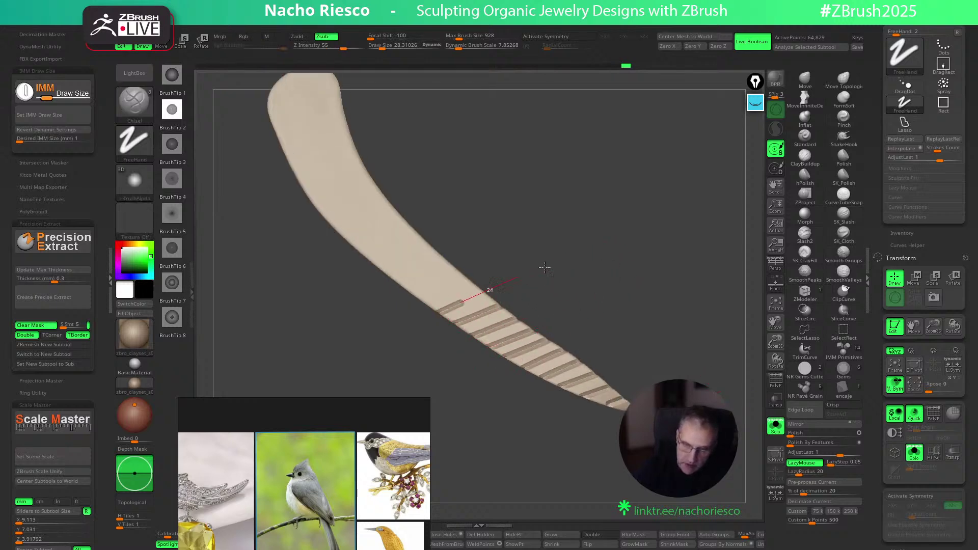
{"action": "left_click_drag", "start_coordinate": [422, 297], "coordinate": [550, 240]}
{"action": "left_click_drag", "start_coordinate": [432, 278], "coordinate": [570, 216]}
{"action": "mouse_move", "coordinate": [392, 277]}
{"action": "left_mouse_down"}
{"action": "mouse_move", "coordinate": [489, 233]}
{"action": "mouse_move", "coordinate": [506, 207]}
{"action": "left_mouse_up"}
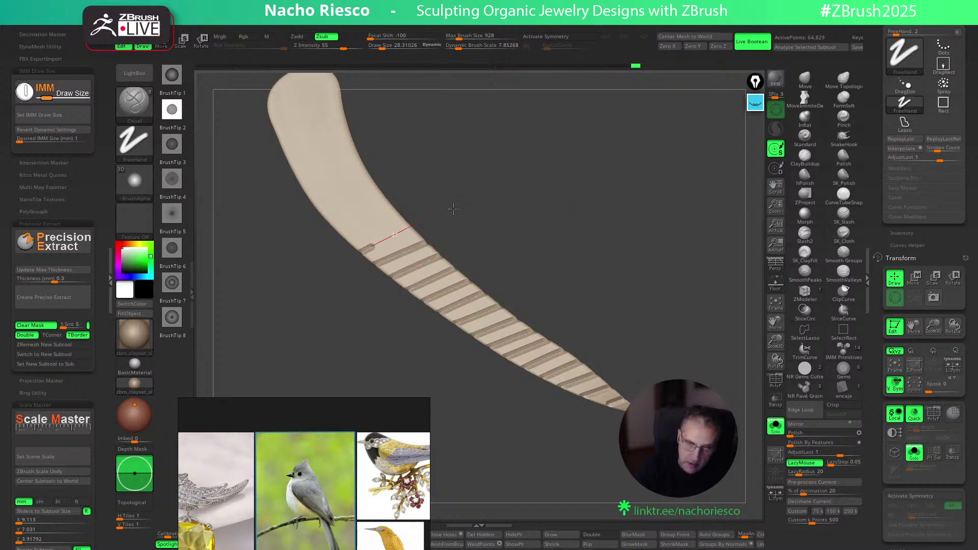
Continue the parallel grooves on the outermost feather up to its wider base, redoing the uneven strokes
{"action": "left_click_drag", "start_coordinate": [428, 218], "coordinate": [448, 209]}
{"action": "left_click_drag", "start_coordinate": [389, 227], "coordinate": [525, 163]}
{"action": "left_click_drag", "start_coordinate": [334, 228], "coordinate": [415, 179]}
{"action": "left_click_drag", "start_coordinate": [312, 201], "coordinate": [488, 136]}
{"action": "left_click_drag", "start_coordinate": [377, 163], "coordinate": [492, 136]}
{"action": "key", "text": "ctrl+z"}
{"action": "key", "text": "ctrl+z"}
{"action": "left_click_drag", "start_coordinate": [310, 201], "coordinate": [516, 130]}
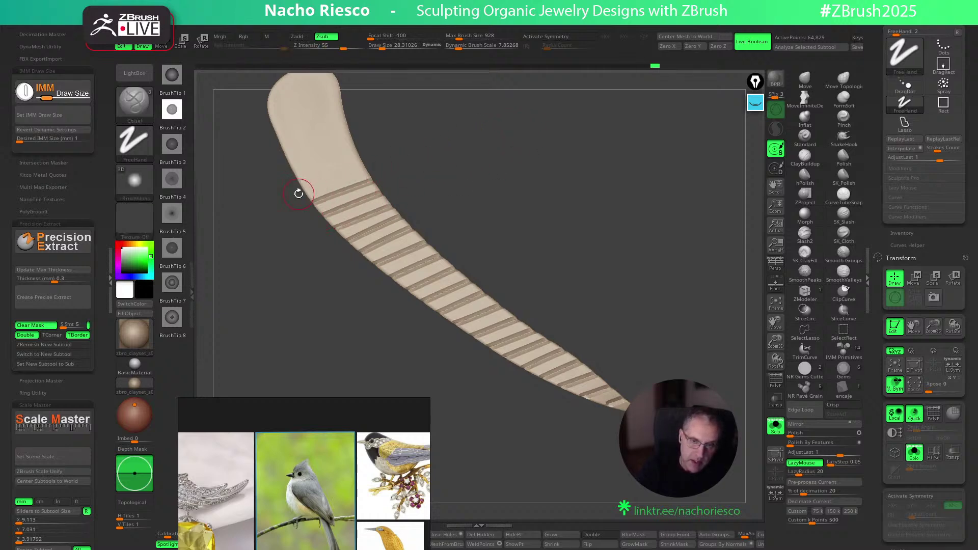
{"action": "left_click_drag", "start_coordinate": [300, 193], "coordinate": [520, 118]}
{"action": "left_click_drag", "start_coordinate": [294, 176], "coordinate": [520, 101]}
{"action": "left_click_drag", "start_coordinate": [299, 157], "coordinate": [572, 138]}
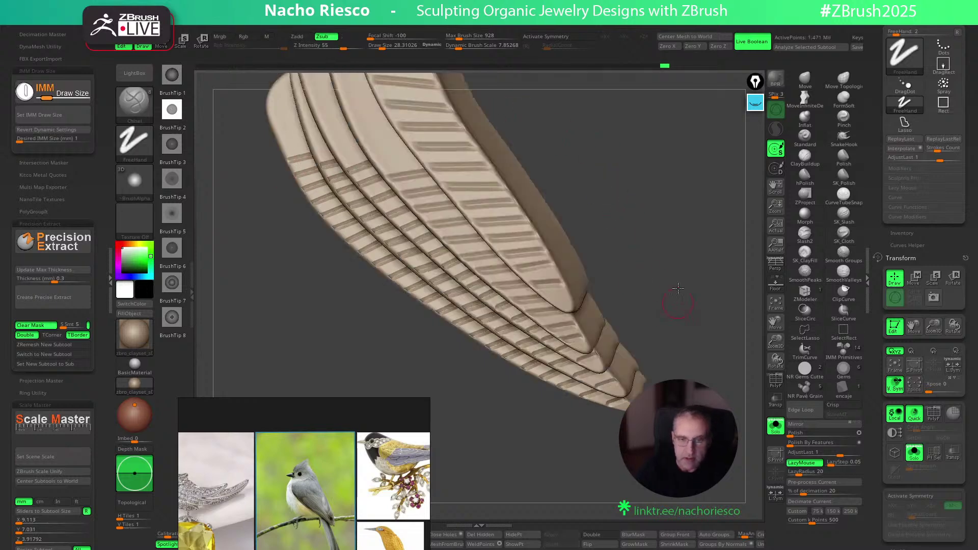
Examine the grooved feathers on the soloed wing and in the context of the whole bird
{"action": "left_click_drag", "start_coordinate": [678, 289], "coordinate": [690, 218], "text": "alt"}
{"action": "left_click_drag", "start_coordinate": [690, 218], "coordinate": [699, 234], "text": "shift"}
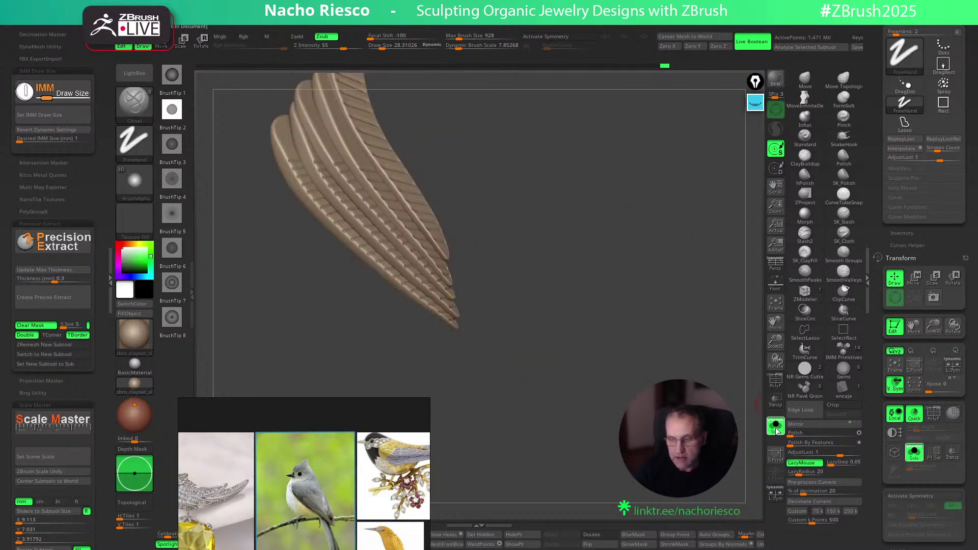
{"action": "left_click", "coordinate": [775, 426]}
{"action": "left_click_drag", "start_coordinate": [662, 331], "coordinate": [677, 361], "text": "alt"}
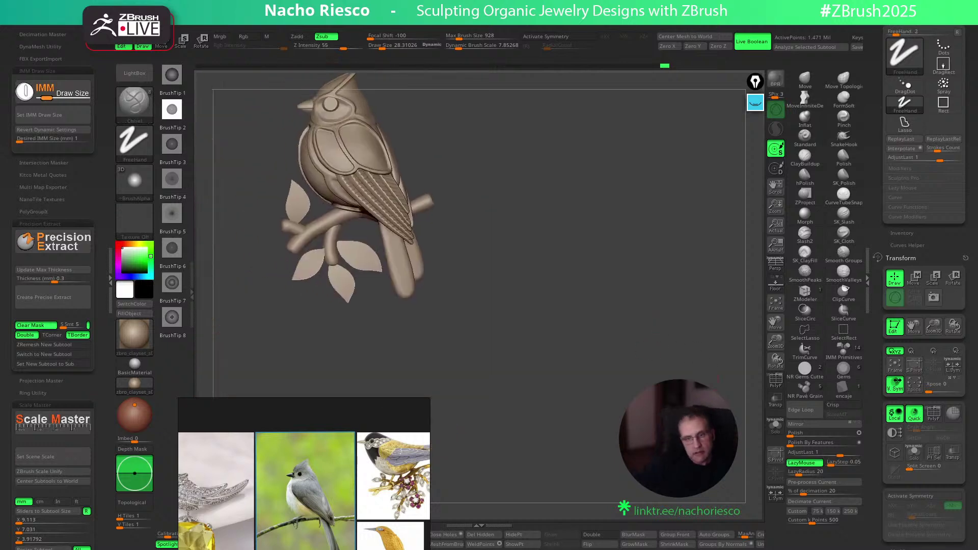
{"action": "left_click_drag", "start_coordinate": [642, 306], "coordinate": [631, 365], "text": "alt"}
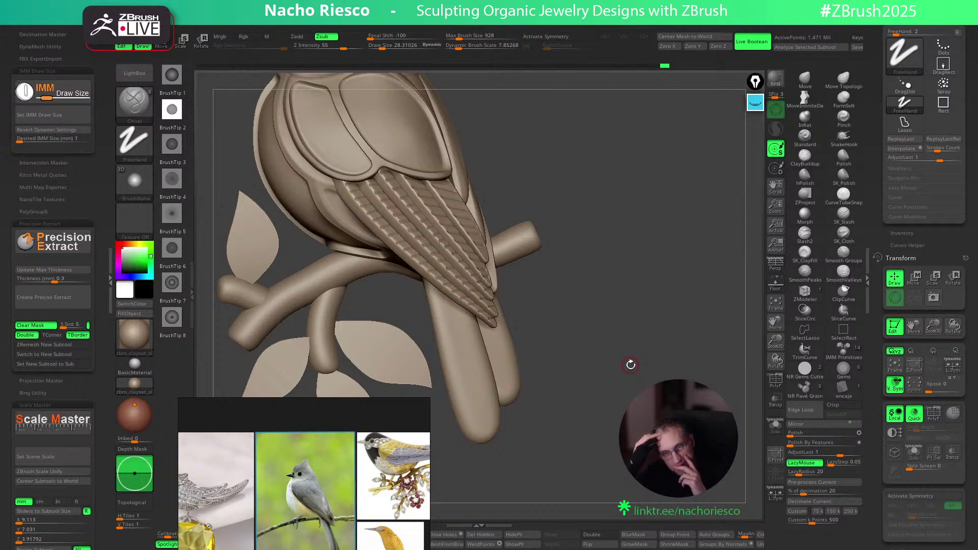
{"action": "left_click_drag", "start_coordinate": [696, 324], "coordinate": [709, 325]}
{"action": "left_click", "coordinate": [775, 425]}
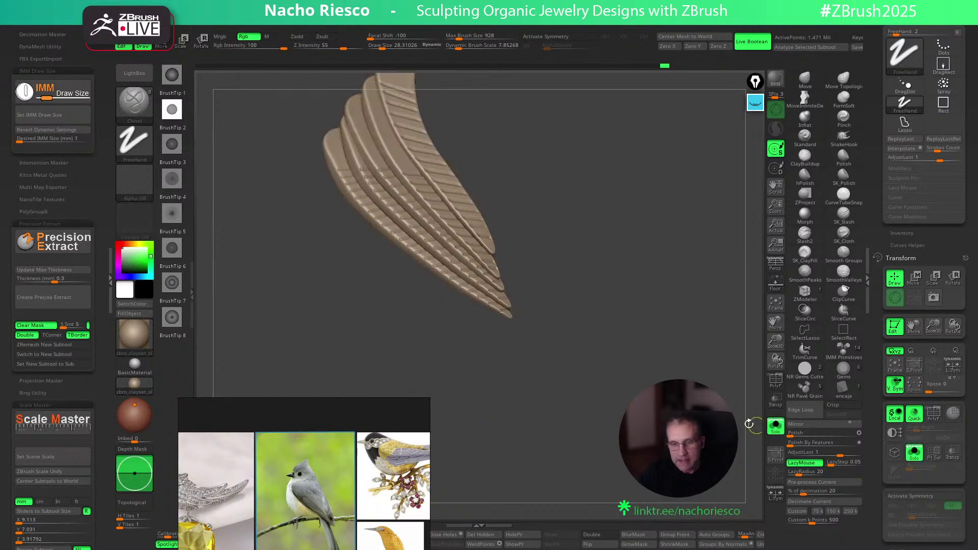
Isolate the third wing feather, the next ungrooved one, and carve parallel Chisel grooves across it from its tip to the middle
{"action": "mouse_move", "coordinate": [644, 69]}
{"action": "left_mouse_down"}
{"action": "mouse_move", "coordinate": [433, 74]}
{"action": "mouse_move", "coordinate": [456, 73]}
{"action": "left_mouse_up"}
{"action": "mouse_move", "coordinate": [642, 342]}
{"action": "left_mouse_down", "text": "alt"}
{"action": "mouse_move", "coordinate": [644, 323]}
{"action": "mouse_move", "coordinate": [655, 360]}
{"action": "mouse_move", "coordinate": [624, 341]}
{"action": "left_mouse_up", "text": "alt"}
{"action": "mouse_move", "coordinate": [570, 355]}
{"action": "left_mouse_down"}
{"action": "mouse_move", "coordinate": [544, 356]}
{"action": "mouse_move", "coordinate": [576, 352]}
{"action": "left_mouse_up"}
{"action": "left_click", "coordinate": [603, 391]}
{"action": "left_click_drag", "start_coordinate": [506, 332], "coordinate": [614, 347]}
{"action": "left_click_drag", "start_coordinate": [501, 316], "coordinate": [613, 333]}
{"action": "left_click_drag", "start_coordinate": [485, 296], "coordinate": [554, 300]}
{"action": "left_click_drag", "start_coordinate": [490, 277], "coordinate": [634, 290]}
{"action": "left_click_drag", "start_coordinate": [429, 251], "coordinate": [605, 271]}
{"action": "left_click_drag", "start_coordinate": [414, 232], "coordinate": [570, 253]}
{"action": "left_click_drag", "start_coordinate": [403, 215], "coordinate": [591, 241]}
Continue the parallel grooves on the third feather toward its base, redoing the uneven stroke, and check them against the whole bird
{"action": "left_click_drag", "start_coordinate": [627, 245], "coordinate": [672, 329], "text": "alt"}
{"action": "left_click_drag", "start_coordinate": [431, 286], "coordinate": [536, 295]}
{"action": "left_click_drag", "start_coordinate": [413, 260], "coordinate": [507, 274]}
{"action": "left_click_drag", "start_coordinate": [403, 237], "coordinate": [588, 260]}
{"action": "key", "text": "ctrl+z"}
{"action": "left_click_drag", "start_coordinate": [388, 212], "coordinate": [585, 248]}
{"action": "left_click_drag", "start_coordinate": [383, 189], "coordinate": [467, 212]}
{"action": "left_click_drag", "start_coordinate": [419, 183], "coordinate": [462, 195]}
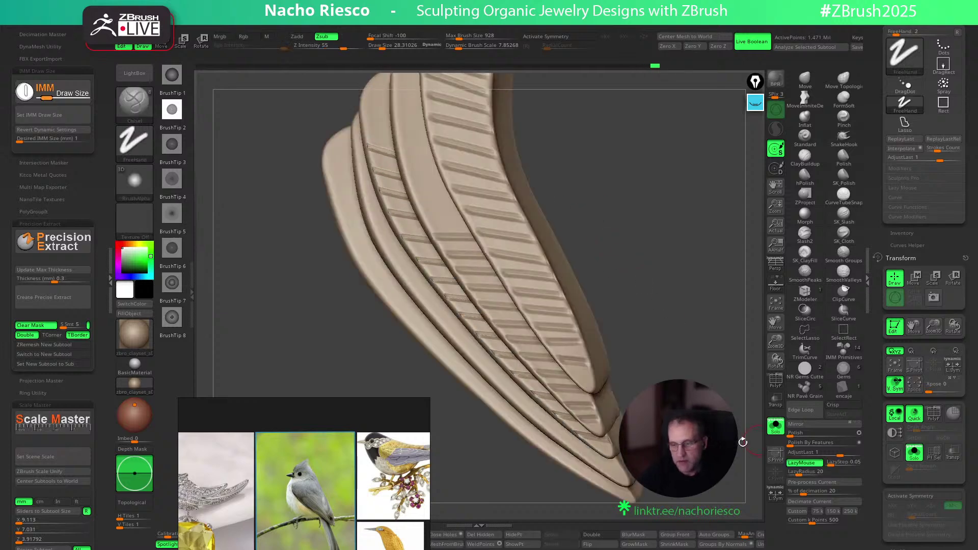
{"action": "right_click_drag", "start_coordinate": [743, 442], "coordinate": [720, 376]}
{"action": "left_click", "coordinate": [776, 426]}
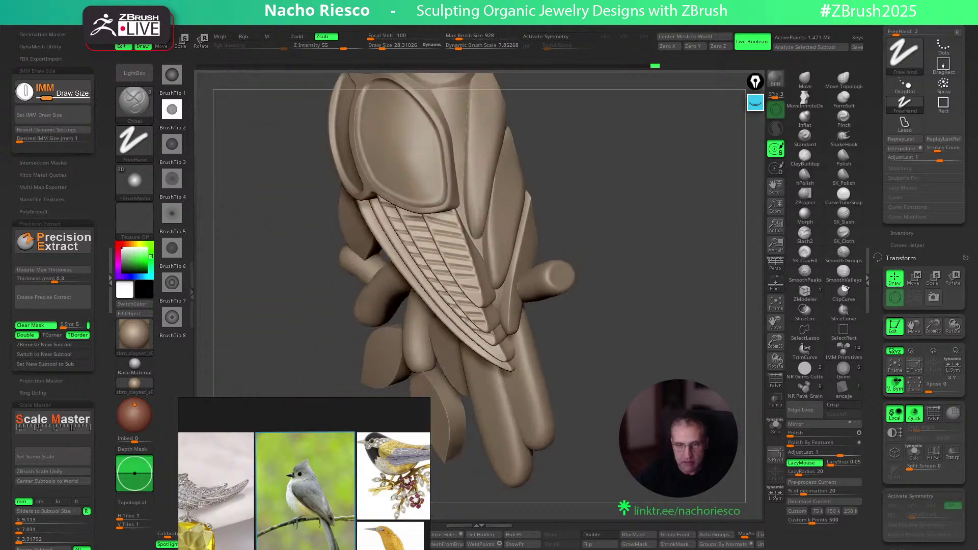
{"action": "left_click", "coordinate": [775, 426]}
Isolate the fourth wing feather and carve parallel grooves across it from its tip to about the middle
{"action": "key", "text": "ctrl+shift"}
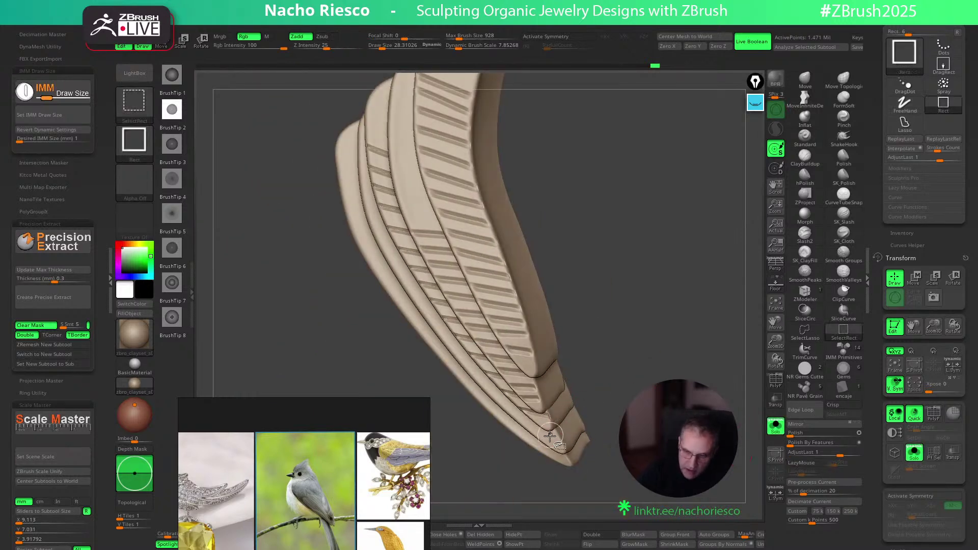
{"action": "left_click", "coordinate": [550, 436], "text": "ctrl+shift"}
{"action": "mouse_move", "coordinate": [640, 382]}
{"action": "right_mouse_down"}
{"action": "mouse_move", "coordinate": [659, 338]}
{"action": "mouse_move", "coordinate": [653, 359]}
{"action": "mouse_move", "coordinate": [662, 364]}
{"action": "right_mouse_up"}
{"action": "left_click_drag", "start_coordinate": [663, 364], "coordinate": [667, 369]}
{"action": "left_click_drag", "start_coordinate": [519, 366], "coordinate": [666, 358]}
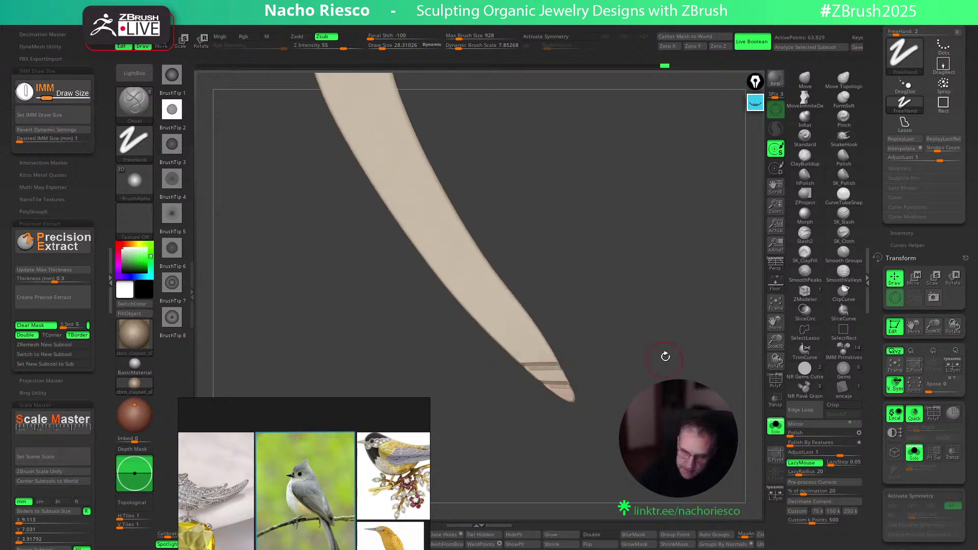
{"action": "left_click_drag", "start_coordinate": [505, 351], "coordinate": [642, 345]}
{"action": "left_click_drag", "start_coordinate": [501, 335], "coordinate": [646, 320]}
{"action": "left_click_drag", "start_coordinate": [453, 300], "coordinate": [640, 303]}
{"action": "mouse_move", "coordinate": [441, 282]}
{"action": "left_mouse_down"}
{"action": "mouse_move", "coordinate": [581, 288]}
{"action": "mouse_move", "coordinate": [547, 272]}
{"action": "left_mouse_up"}
{"action": "left_click_drag", "start_coordinate": [430, 248], "coordinate": [594, 249]}
{"action": "mouse_move", "coordinate": [398, 229]}
{"action": "left_mouse_down"}
{"action": "mouse_move", "coordinate": [618, 232]}
{"action": "mouse_move", "coordinate": [609, 323]}
{"action": "left_mouse_up"}
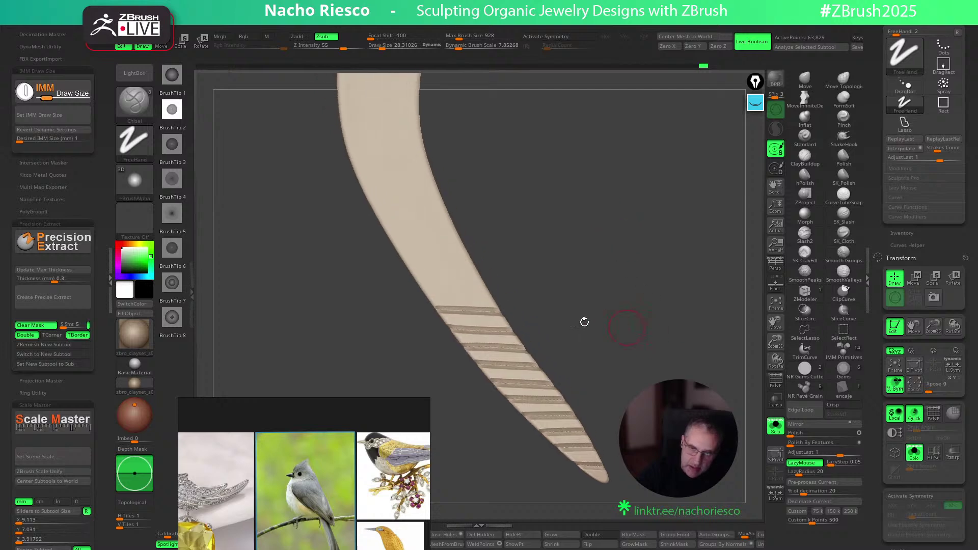
Continue the parallel grooves on the fourth feather up to its wider base, redoing the uneven stroke
{"action": "left_click_drag", "start_coordinate": [422, 289], "coordinate": [607, 300]}
{"action": "left_click_drag", "start_coordinate": [406, 268], "coordinate": [540, 270]}
{"action": "left_click_drag", "start_coordinate": [408, 250], "coordinate": [550, 250]}
{"action": "left_click_drag", "start_coordinate": [389, 225], "coordinate": [622, 224]}
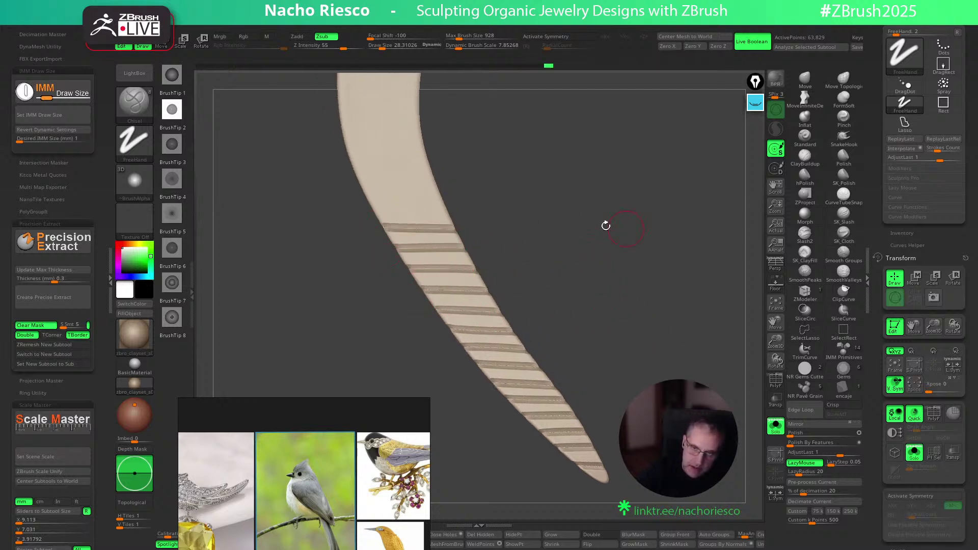
{"action": "left_click_drag", "start_coordinate": [378, 203], "coordinate": [514, 210]}
{"action": "left_click_drag", "start_coordinate": [364, 186], "coordinate": [586, 204]}
{"action": "left_click_drag", "start_coordinate": [353, 155], "coordinate": [557, 211]}
{"action": "key", "text": "ctrl+z"}
{"action": "left_click_drag", "start_coordinate": [355, 163], "coordinate": [529, 179]}
{"action": "mouse_move", "coordinate": [346, 136]}
{"action": "left_mouse_down"}
{"action": "mouse_move", "coordinate": [626, 224]}
{"action": "mouse_move", "coordinate": [657, 244]}
{"action": "mouse_move", "coordinate": [675, 304]}
{"action": "mouse_move", "coordinate": [713, 321]}
{"action": "left_mouse_up"}
Show all feathers again, isolate the last ungrooved one, and carve parallel grooves from its tip toward the middle
{"action": "left_click", "coordinate": [625, 223], "text": "ctrl+shift"}
{"action": "left_click", "coordinate": [777, 427]}
{"action": "left_click_drag", "start_coordinate": [713, 409], "coordinate": [745, 419], "text": "alt"}
{"action": "left_click", "coordinate": [775, 427]}
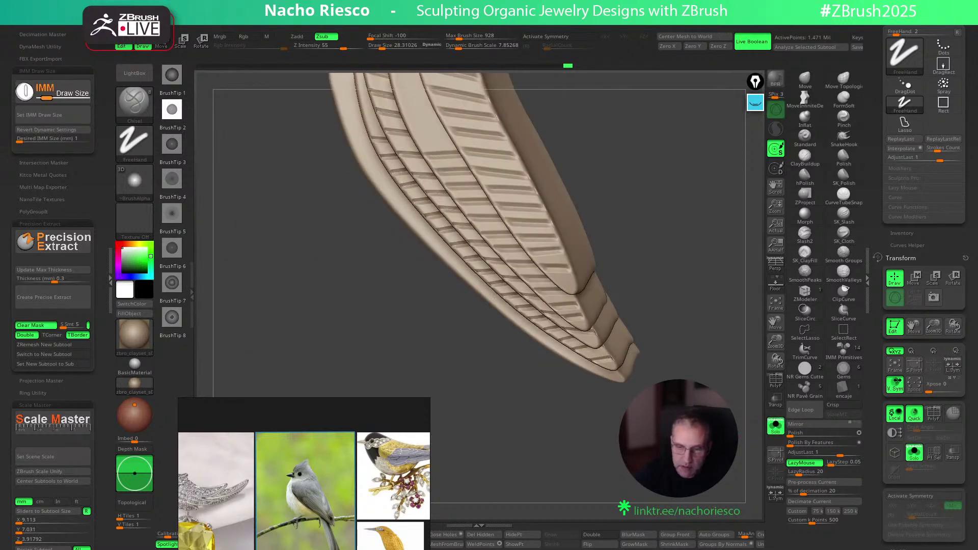
{"action": "left_click", "coordinate": [605, 371], "text": "ctrl+shift"}
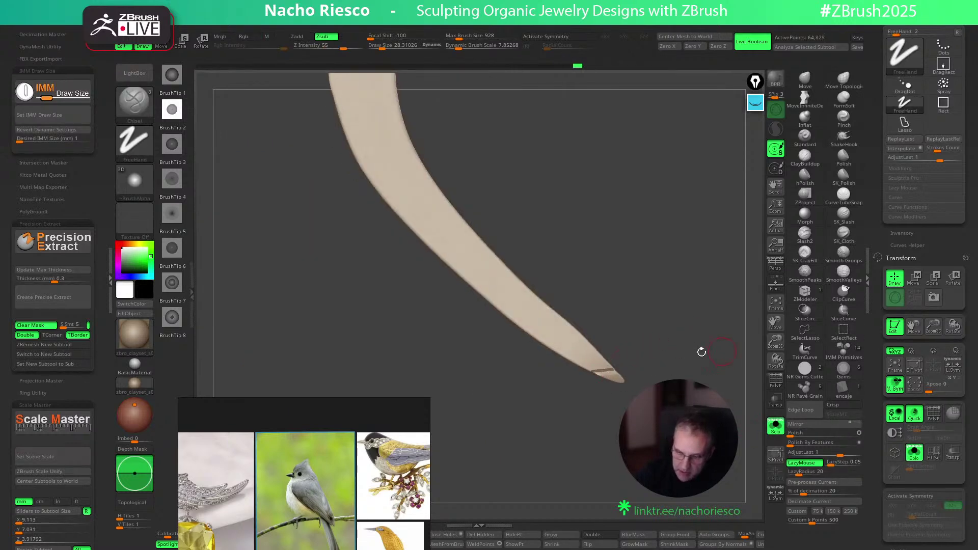
{"action": "mouse_move", "coordinate": [575, 364]}
{"action": "left_mouse_down"}
{"action": "mouse_move", "coordinate": [702, 350]}
{"action": "mouse_move", "coordinate": [690, 339]}
{"action": "left_mouse_up"}
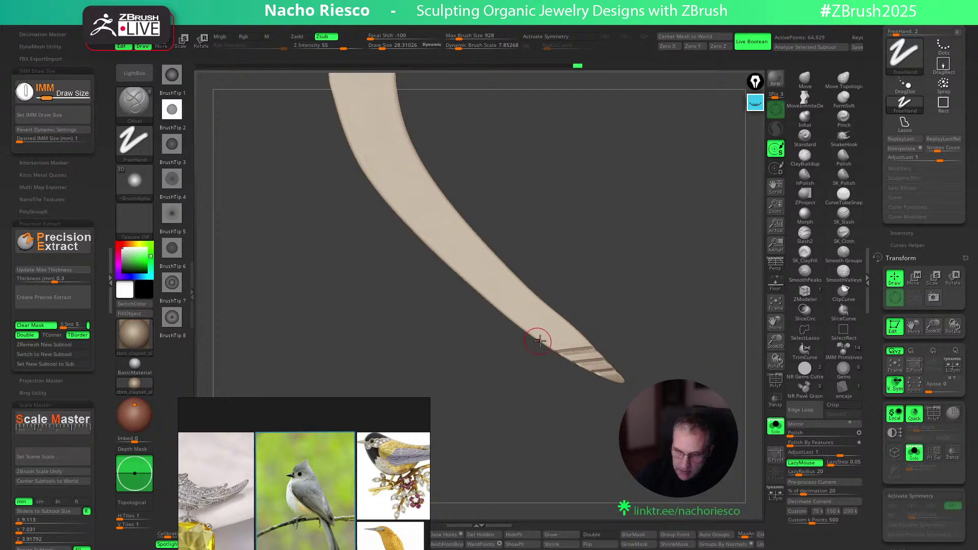
{"action": "left_click_drag", "start_coordinate": [578, 324], "coordinate": [671, 313]}
{"action": "left_click_drag", "start_coordinate": [504, 314], "coordinate": [687, 297]}
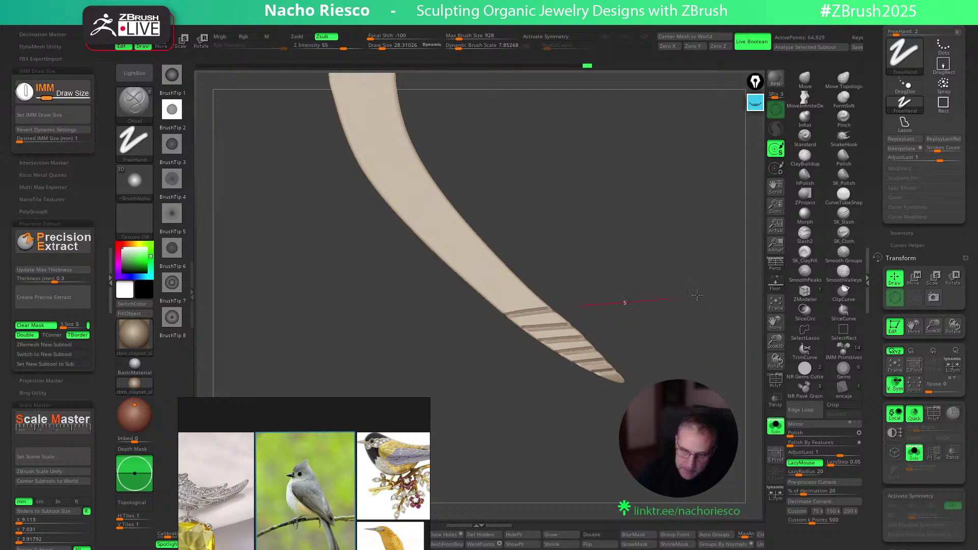
{"action": "left_click_drag", "start_coordinate": [467, 286], "coordinate": [674, 260]}
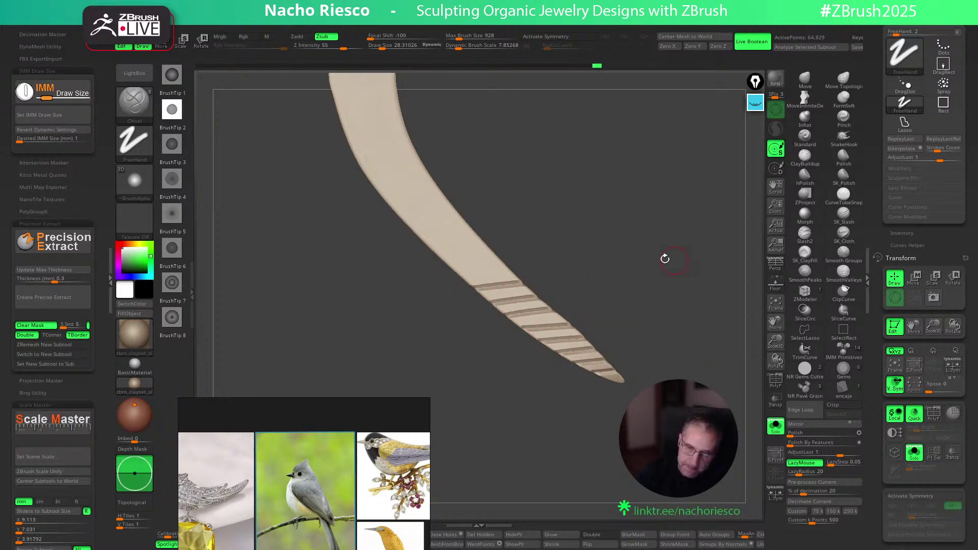
Continue the parallel grooves on the last feather from its middle up to its rounded base
{"action": "left_click_drag", "start_coordinate": [453, 274], "coordinate": [633, 255]}
{"action": "left_click_drag", "start_coordinate": [423, 242], "coordinate": [631, 224]}
{"action": "left_click_drag", "start_coordinate": [407, 224], "coordinate": [604, 213]}
{"action": "left_click_drag", "start_coordinate": [393, 209], "coordinate": [501, 199]}
{"action": "mouse_move", "coordinate": [378, 191]}
{"action": "left_mouse_down"}
{"action": "mouse_move", "coordinate": [584, 170]}
{"action": "mouse_move", "coordinate": [531, 175]}
{"action": "mouse_move", "coordinate": [607, 218]}
{"action": "mouse_move", "coordinate": [644, 263]}
{"action": "left_mouse_up"}
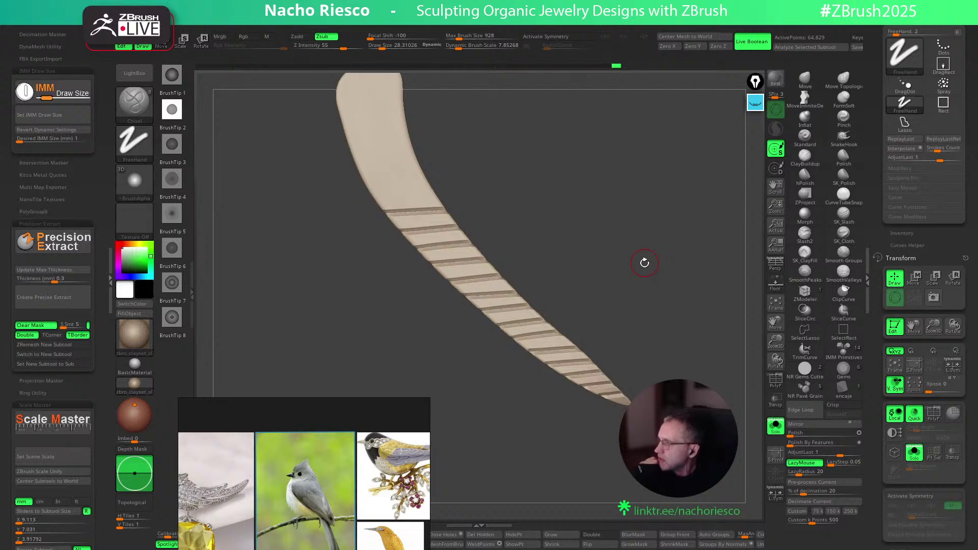
{"action": "left_click_drag", "start_coordinate": [644, 263], "coordinate": [644, 283]}
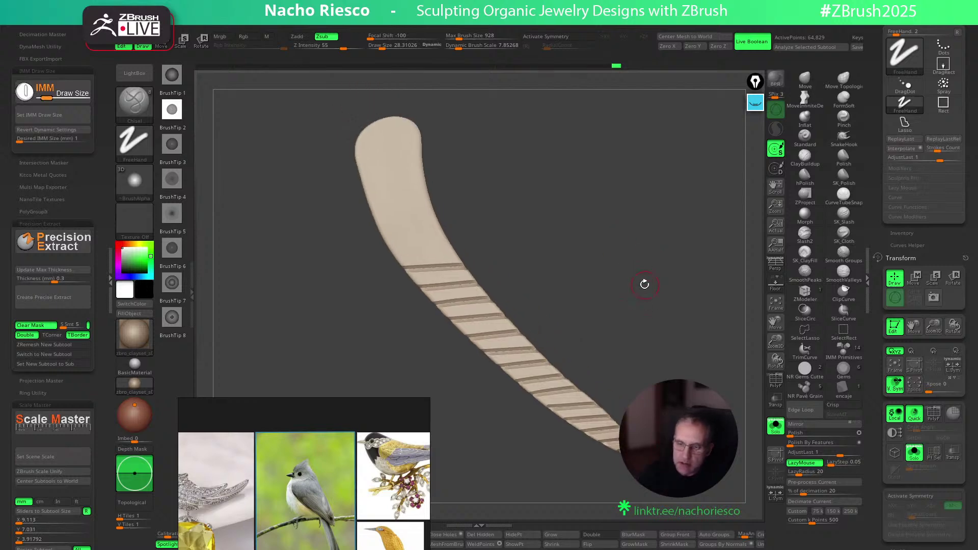
{"action": "left_click_drag", "start_coordinate": [430, 248], "coordinate": [528, 236]}
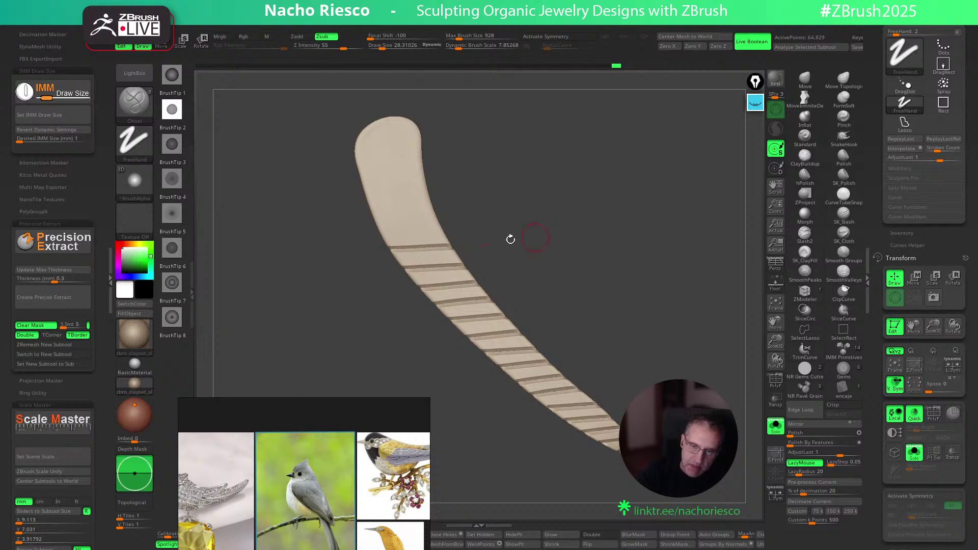
{"action": "left_click_drag", "start_coordinate": [371, 218], "coordinate": [540, 233]}
{"action": "left_click_drag", "start_coordinate": [365, 208], "coordinate": [524, 209]}
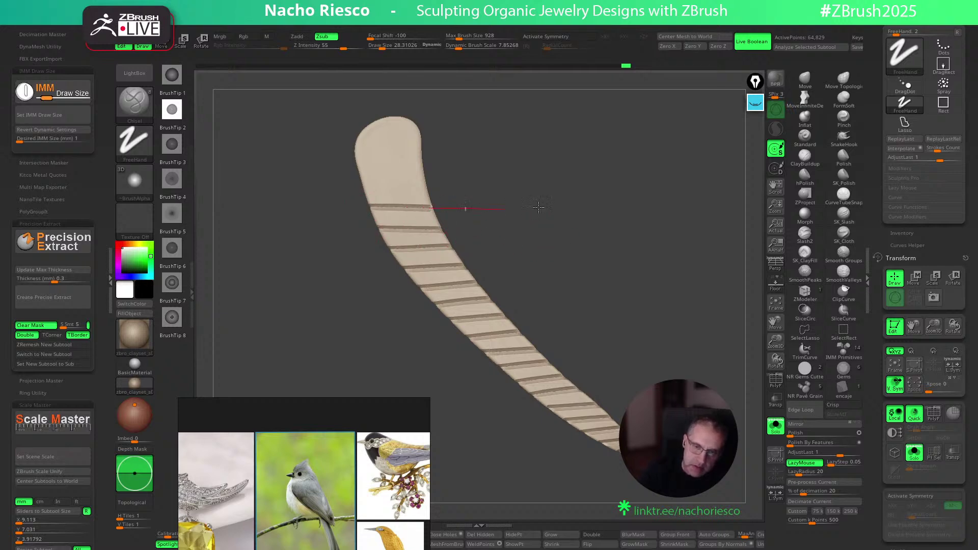
{"action": "left_click_drag", "start_coordinate": [360, 185], "coordinate": [591, 220]}
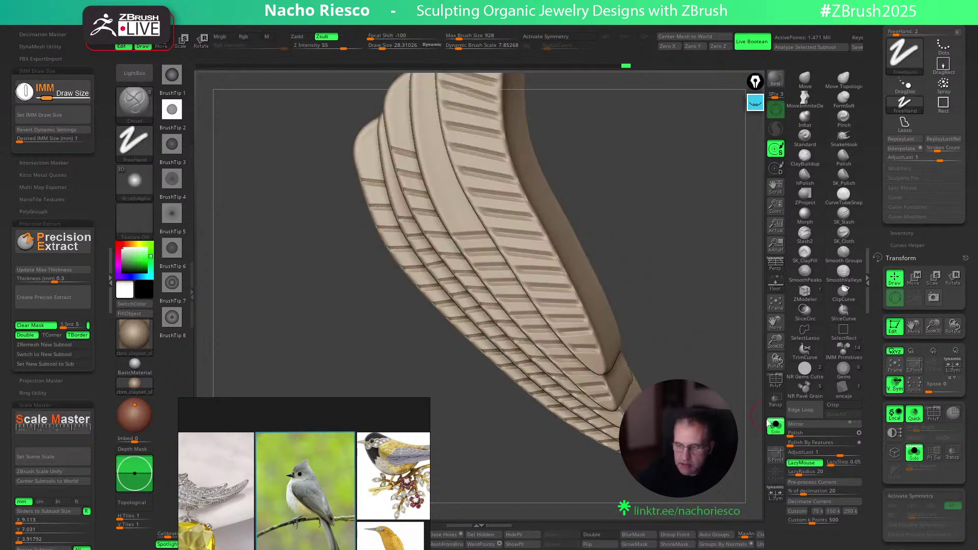
Mask the front faces of the newly grooved feathers on the soloed wing and shrink the mask twice
{"action": "left_click", "coordinate": [774, 424]}
{"action": "left_click_drag", "start_coordinate": [716, 362], "coordinate": [690, 331]}
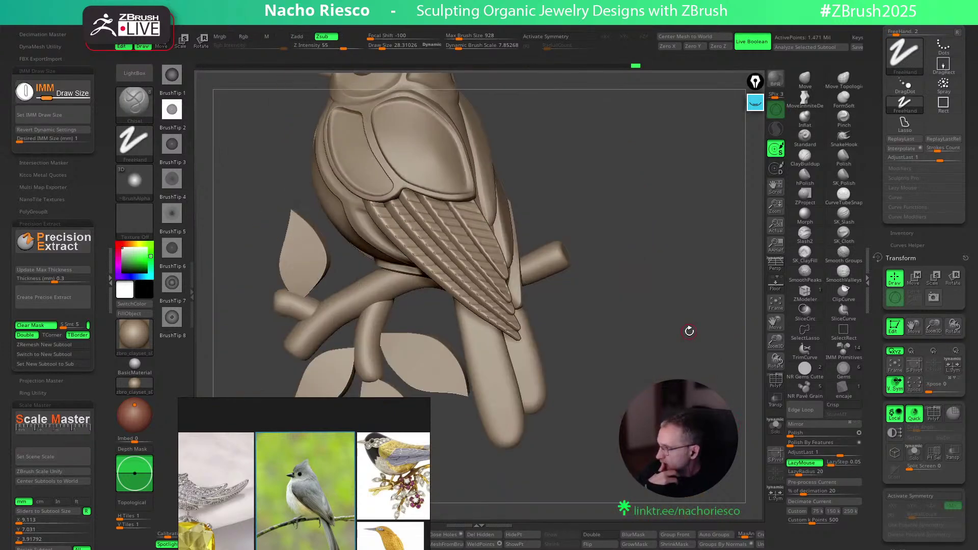
{"action": "left_click_drag", "start_coordinate": [709, 366], "coordinate": [735, 421]}
{"action": "left_click", "coordinate": [779, 428]}
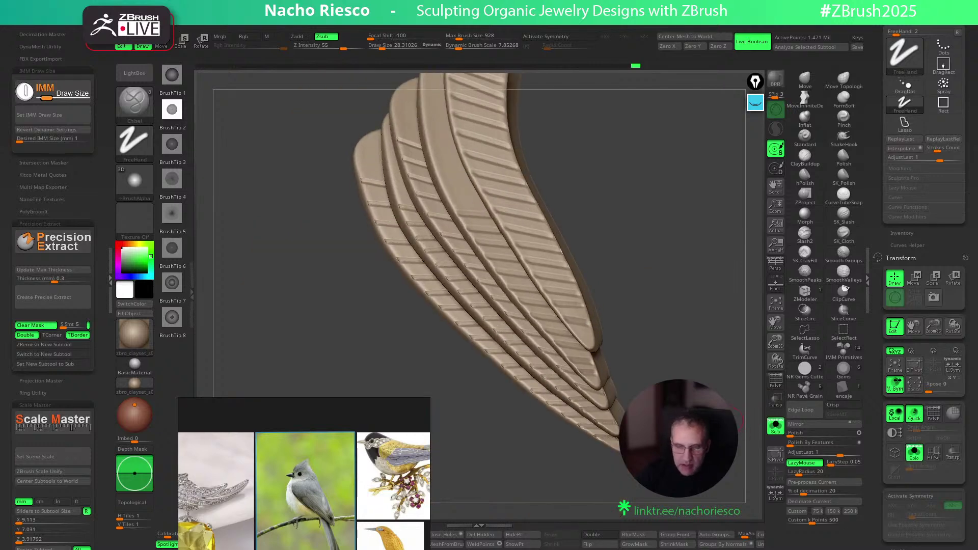
{"action": "left_click", "coordinate": [539, 328], "text": "ctrl+shift"}
{"action": "left_click_drag", "start_coordinate": [657, 292], "coordinate": [658, 347], "text": "ctrl+shift"}
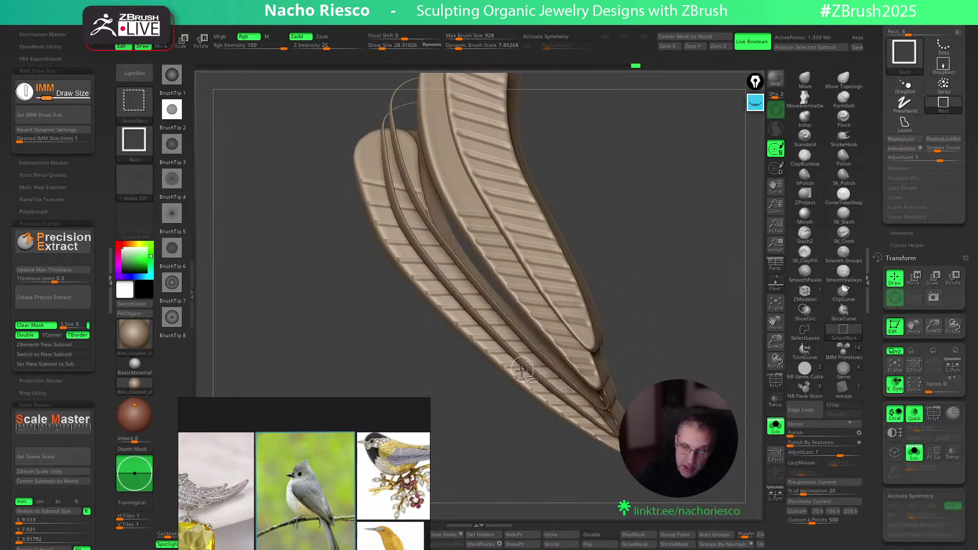
{"action": "mouse_move", "coordinate": [661, 295]}
{"action": "left_mouse_down", "text": "ctrl+shift"}
{"action": "mouse_move", "coordinate": [664, 327]}
{"action": "mouse_move", "coordinate": [698, 286]}
{"action": "mouse_move", "coordinate": [625, 497]}
{"action": "left_mouse_up", "text": "ctrl+shift"}
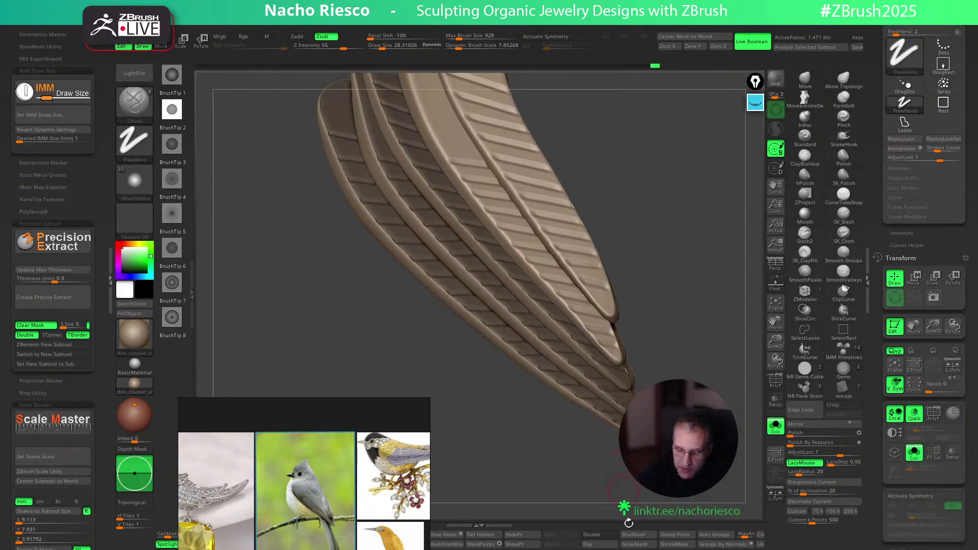
{"action": "left_click", "coordinate": [675, 544]}
{"action": "left_click", "coordinate": [675, 544]}
Restore the unmasked feather rims with the Morph brush at a draw size of about 44 and review the whole bird
{"action": "left_click", "coordinate": [805, 217]}
{"action": "key", "text": "s"}
{"action": "left_click_drag", "start_coordinate": [533, 371], "coordinate": [536, 371]}
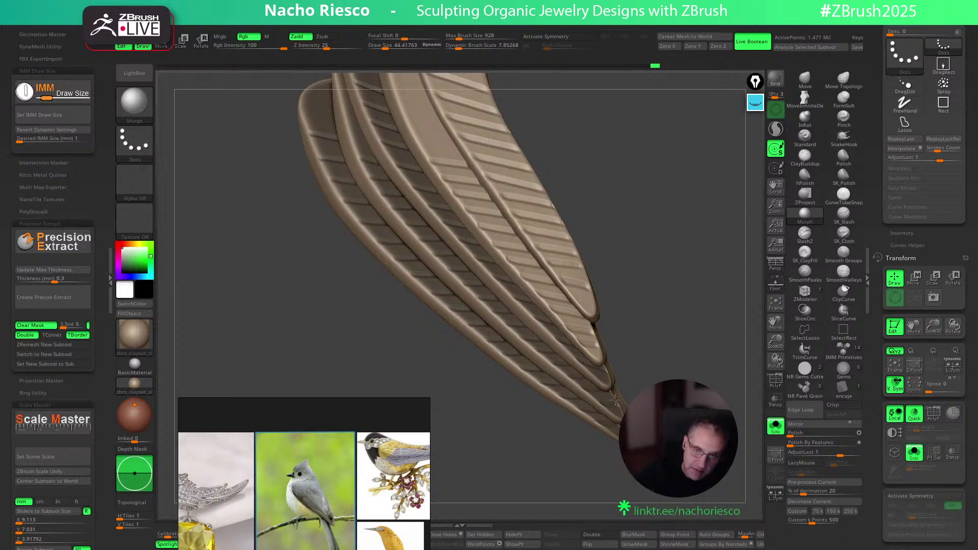
{"action": "left_click_drag", "start_coordinate": [681, 371], "coordinate": [662, 311]}
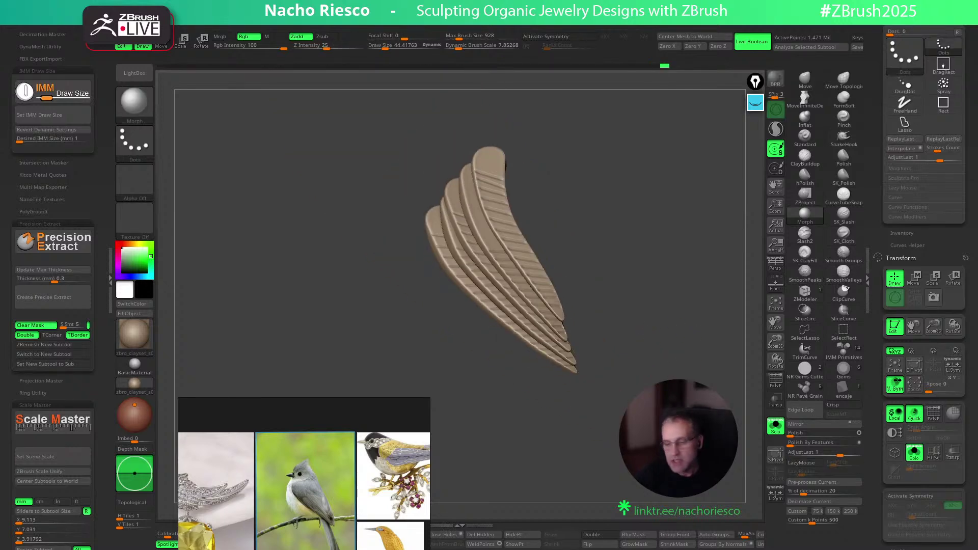
{"action": "left_click", "coordinate": [775, 425]}
{"action": "mouse_move", "coordinate": [742, 417]}
{"action": "left_mouse_down"}
{"action": "mouse_move", "coordinate": [682, 415]}
{"action": "mouse_move", "coordinate": [732, 413]}
{"action": "left_mouse_up"}
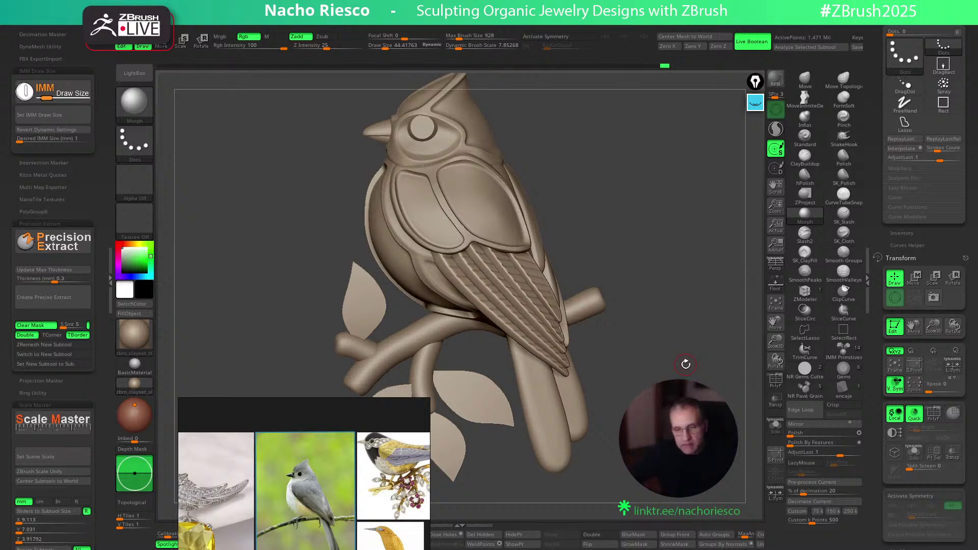
Select the smooth wing panels and adjust the front panel's upper inner corner with the Move Topological brush at draw size about 92
{"action": "mouse_move", "coordinate": [629, 215]}
{"action": "left_mouse_down"}
{"action": "mouse_move", "coordinate": [650, 269]}
{"action": "mouse_move", "coordinate": [672, 168]}
{"action": "mouse_move", "coordinate": [682, 252]}
{"action": "mouse_move", "coordinate": [714, 270]}
{"action": "left_mouse_up"}
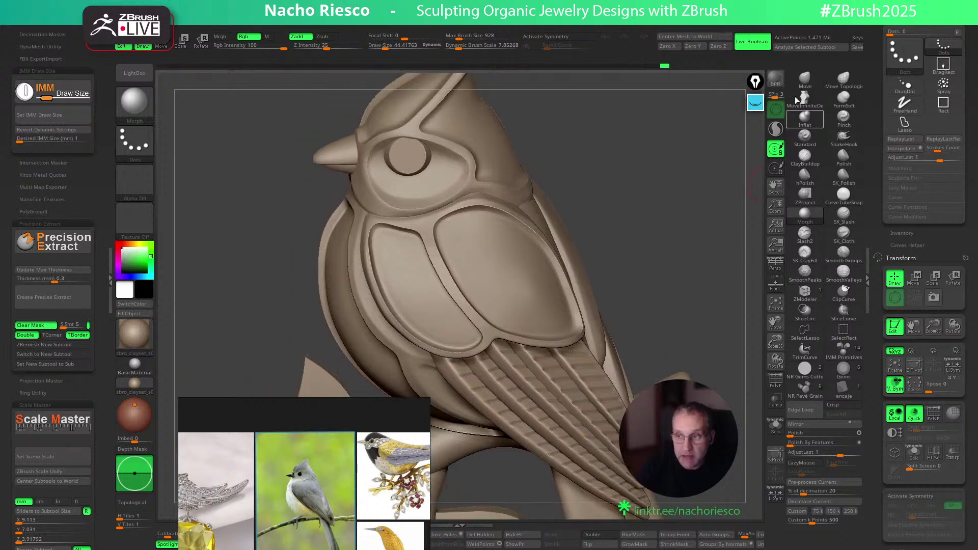
{"action": "left_click", "coordinate": [804, 80]}
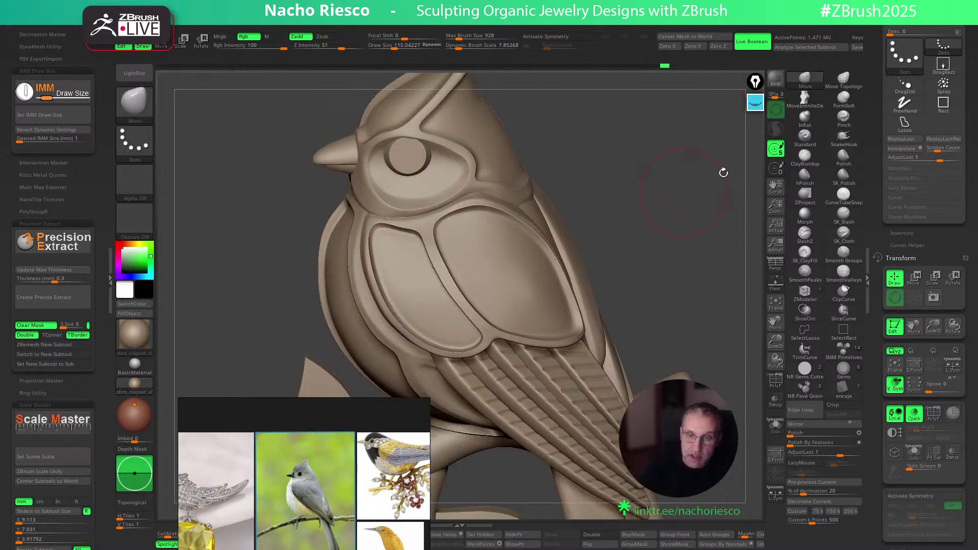
{"action": "left_click", "coordinate": [844, 77]}
{"action": "left_click", "coordinate": [412, 261], "text": "alt"}
{"action": "key", "text": "s"}
{"action": "left_click_drag", "start_coordinate": [411, 261], "coordinate": [406, 261]}
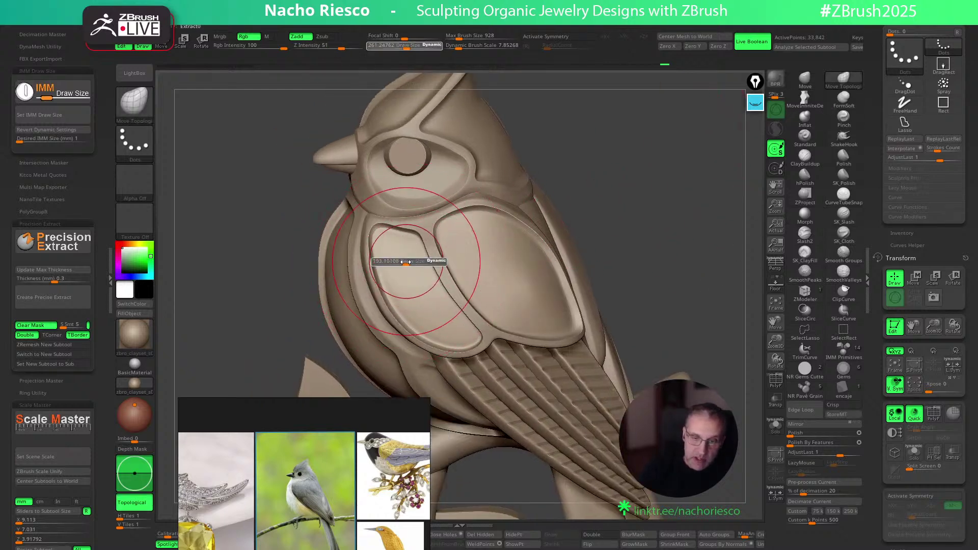
{"action": "key", "text": "s"}
{"action": "left_click_drag", "start_coordinate": [424, 229], "coordinate": [418, 234]}
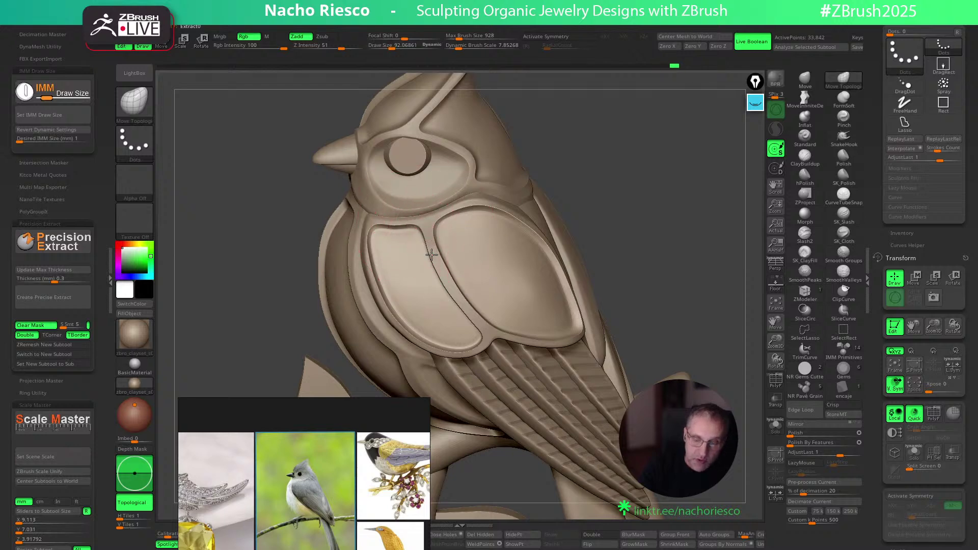
Reshape the upper edge of the larger rear wing panel and the gap beside the front panel, varying the brush size
{"action": "key", "text": "bracketright"}
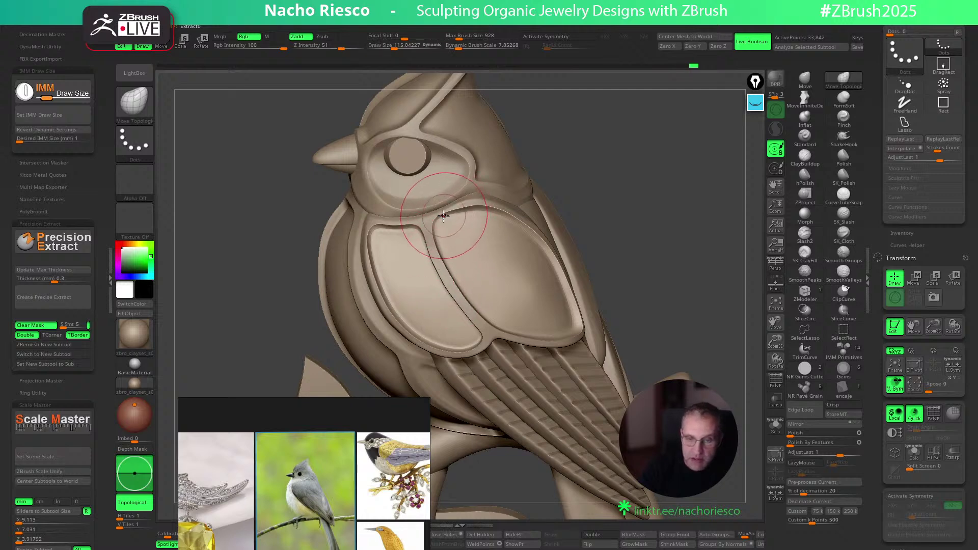
{"action": "key", "text": "bracketleft"}
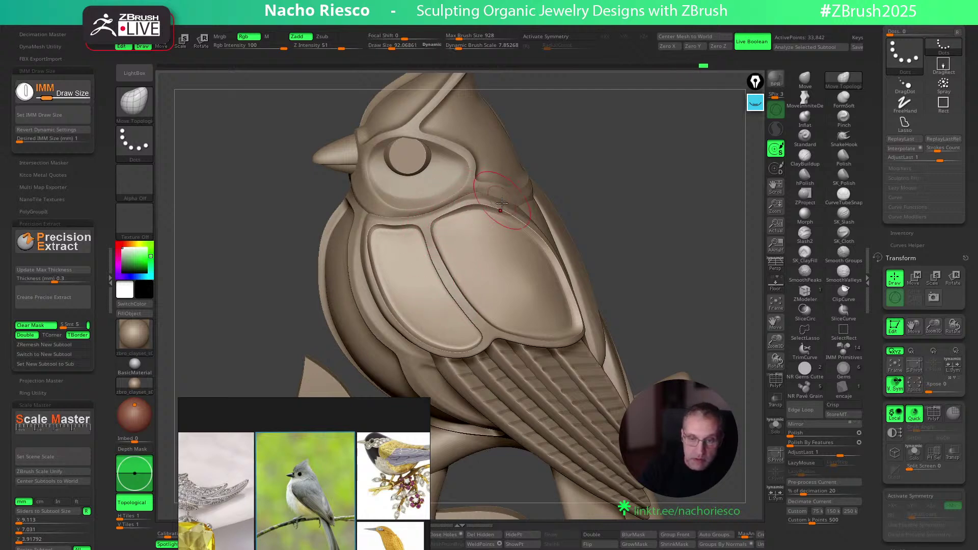
{"action": "key", "text": "bracketright"}
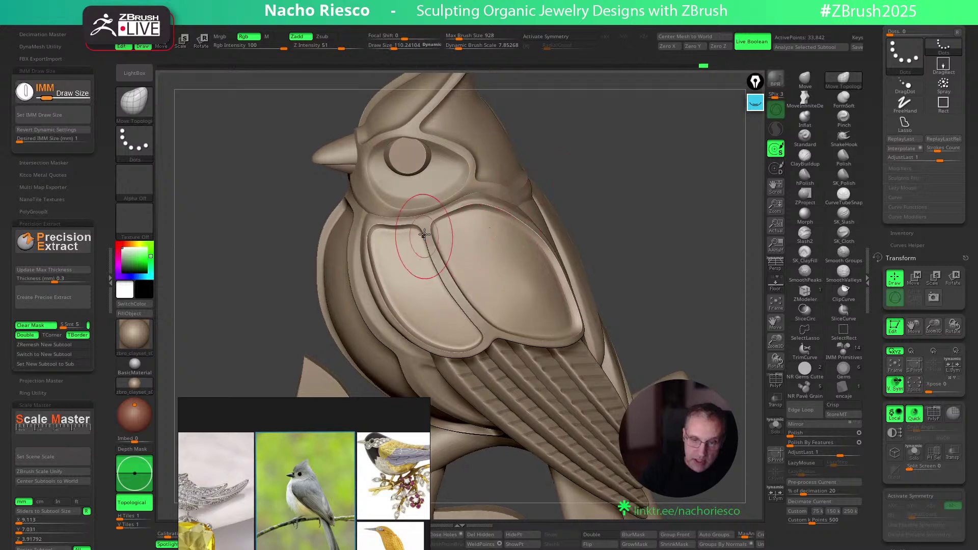
{"action": "left_click_drag", "start_coordinate": [556, 154], "coordinate": [400, 240]}
Refine the front wing panel's top edge, outer side and lower corner, and even out its spacing from the rear panel
{"action": "key", "text": "bracketleft"}
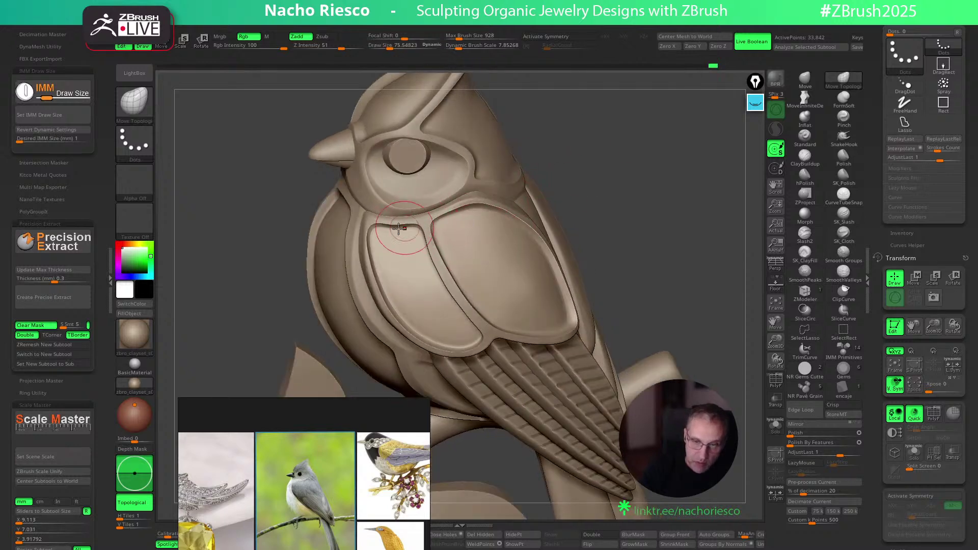
{"action": "key", "text": "bracketright"}
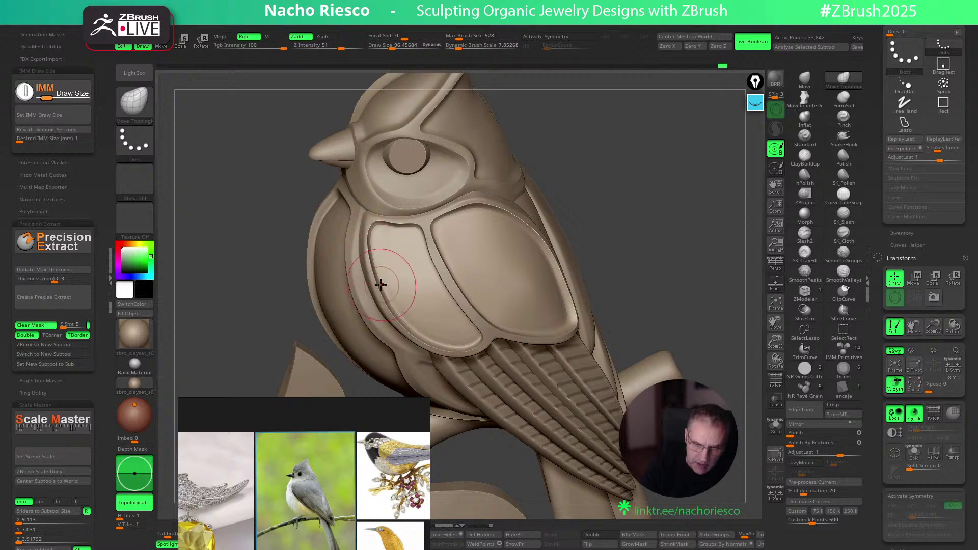
{"action": "left_click_drag", "start_coordinate": [606, 224], "coordinate": [485, 337]}
{"action": "key", "text": "bracketright"}
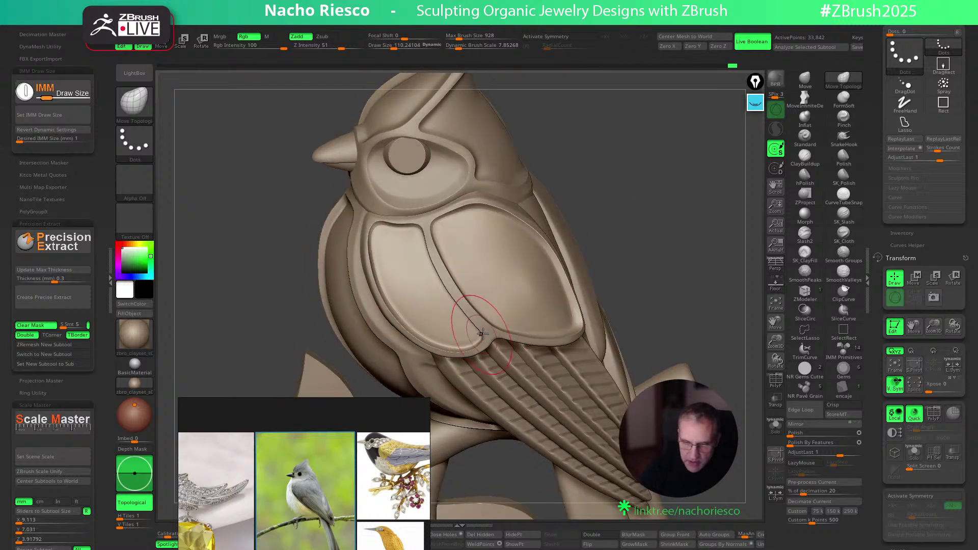
{"action": "mouse_move", "coordinate": [661, 256]}
{"action": "left_mouse_down"}
{"action": "mouse_move", "coordinate": [635, 262]}
{"action": "mouse_move", "coordinate": [566, 239]}
{"action": "mouse_move", "coordinate": [683, 255]}
{"action": "mouse_move", "coordinate": [677, 203]}
{"action": "mouse_move", "coordinate": [637, 306]}
{"action": "left_mouse_up"}
{"action": "key", "text": "s"}
{"action": "left_click", "coordinate": [454, 230]}
{"action": "key", "text": "bracketleft"}
Zoom out to the whole bird and move the reference image board up so more reference pictures are visible
{"action": "right_click_drag", "start_coordinate": [645, 249], "coordinate": [663, 205], "text": "ctrl"}
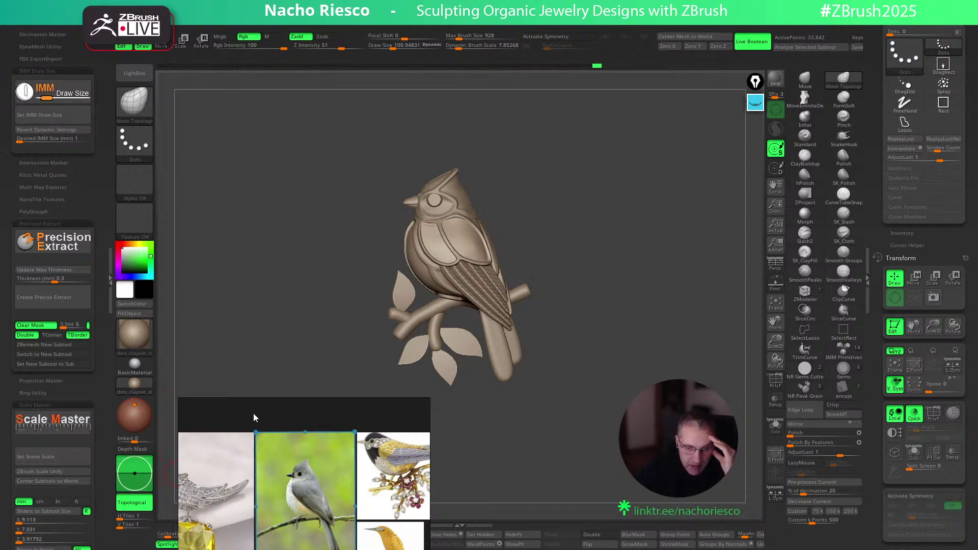
{"action": "left_click_drag", "start_coordinate": [261, 402], "coordinate": [277, 293]}
{"action": "left_click_drag", "start_coordinate": [676, 280], "coordinate": [619, 291]}
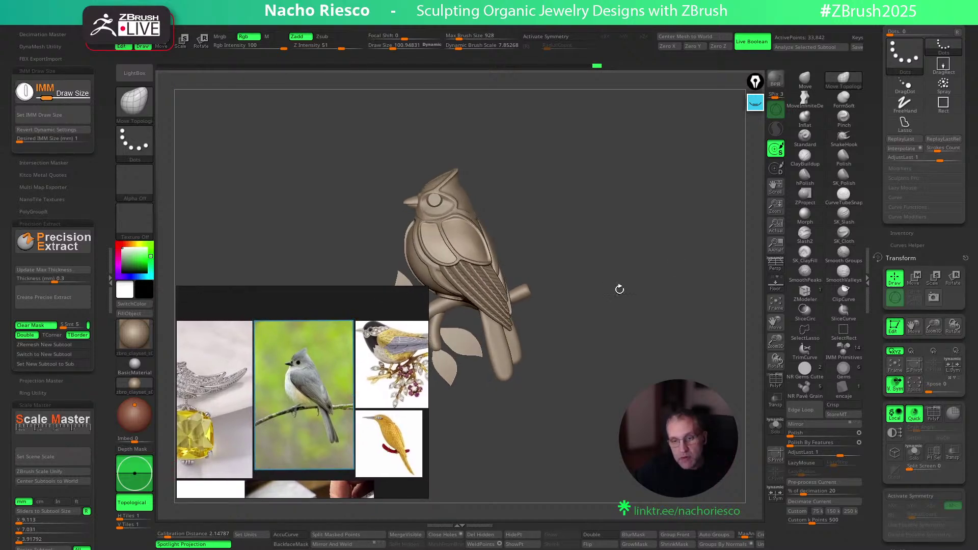
Frame the whole bird, collapse the tray of plugin palettes, and move the reference image board clear of the model
{"action": "left_click_drag", "start_coordinate": [625, 247], "coordinate": [660, 223]}
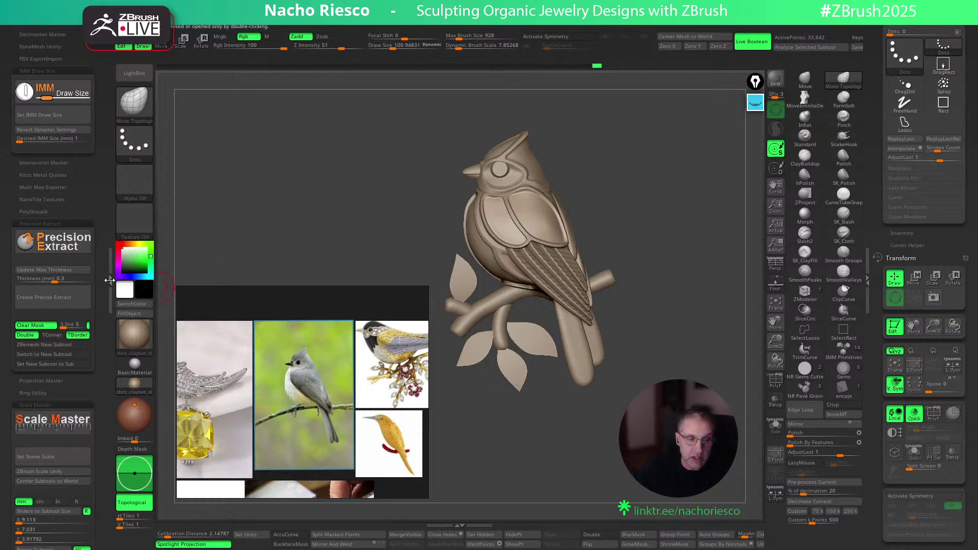
{"action": "left_click", "coordinate": [108, 283]}
{"action": "left_click_drag", "start_coordinate": [321, 365], "coordinate": [191, 301]}
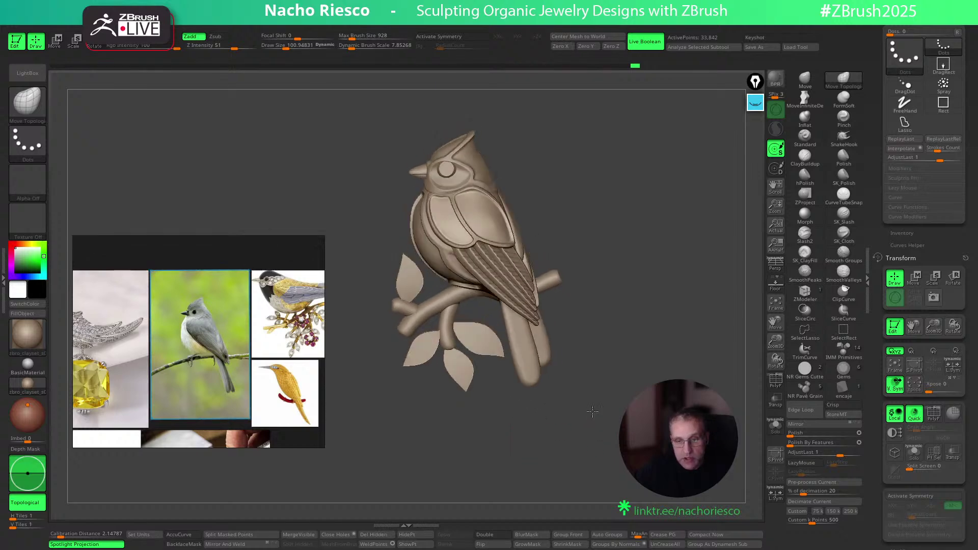
Adjust the front edge of the wing frame around the smooth panels with the Move brush at draw size about 92
{"action": "right_click_drag", "start_coordinate": [616, 300], "coordinate": [622, 353], "text": "ctrl"}
{"action": "right_click_drag", "start_coordinate": [612, 229], "coordinate": [632, 228], "text": "alt"}
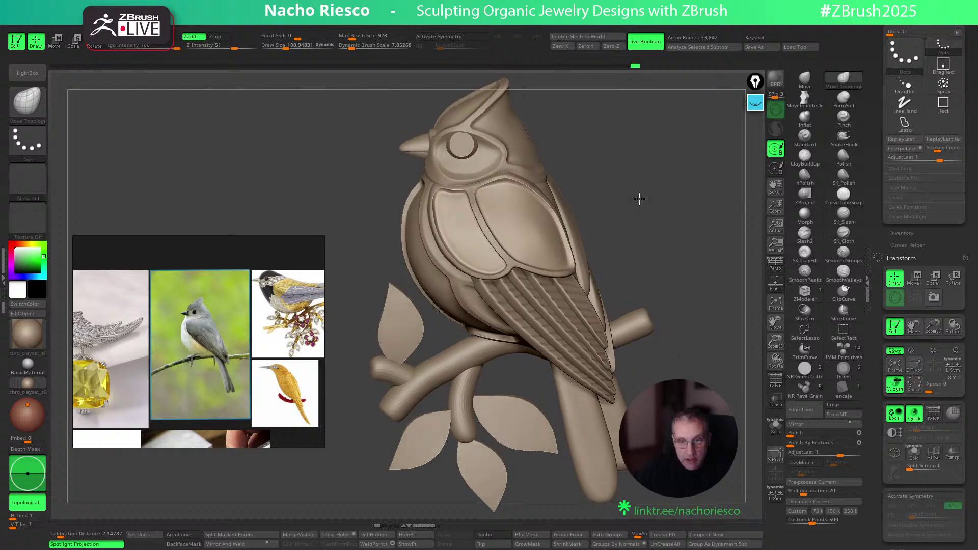
{"action": "right_click_drag", "start_coordinate": [639, 202], "coordinate": [627, 234], "text": "ctrl"}
{"action": "right_click_drag", "start_coordinate": [673, 177], "coordinate": [697, 261], "text": "alt"}
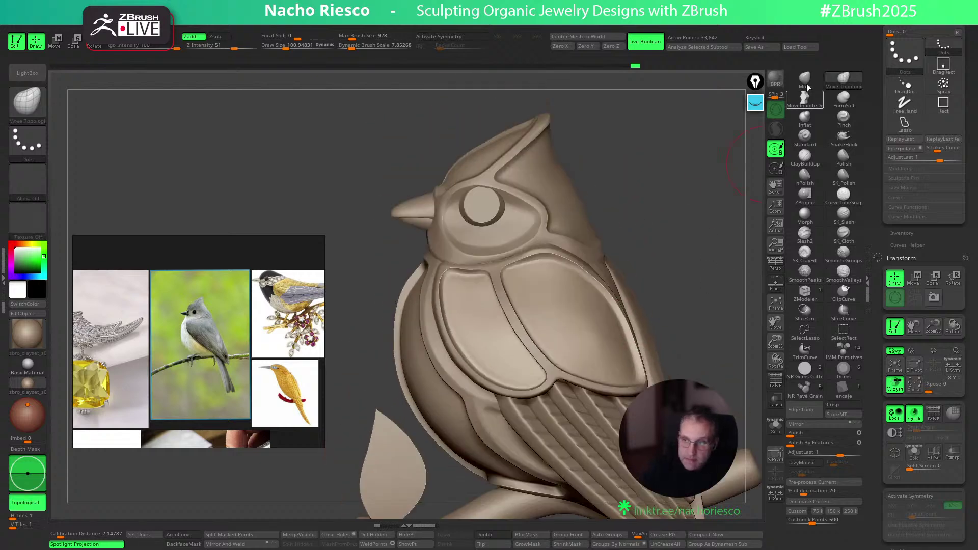
{"action": "left_click", "coordinate": [805, 81]}
{"action": "left_click", "coordinate": [442, 303], "text": "alt"}
{"action": "key", "text": "s"}
{"action": "left_click_drag", "start_coordinate": [437, 298], "coordinate": [431, 298]}
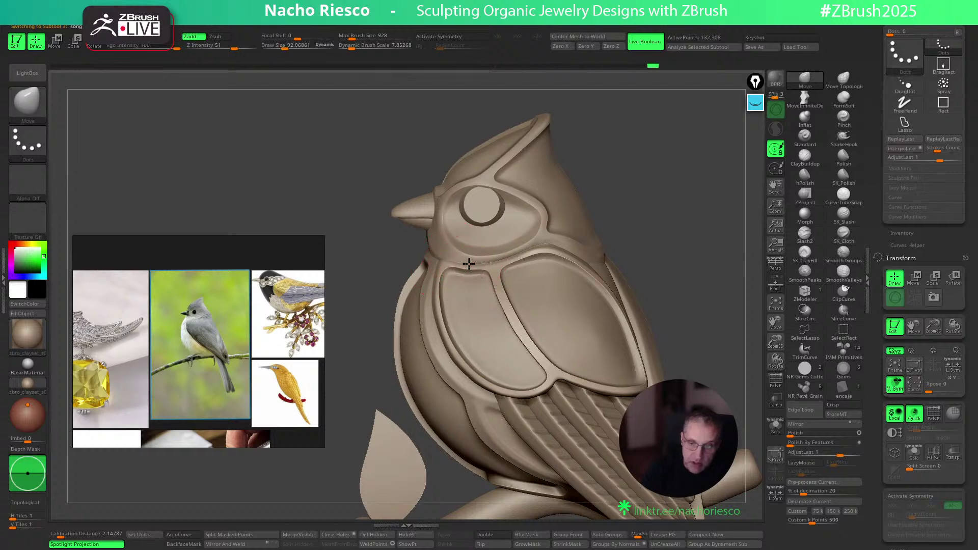
Nudge the edges of the smooth wing panels with the Move brush at draw sizes between about 84 and 106
{"action": "left_click", "coordinate": [483, 281], "text": "alt"}
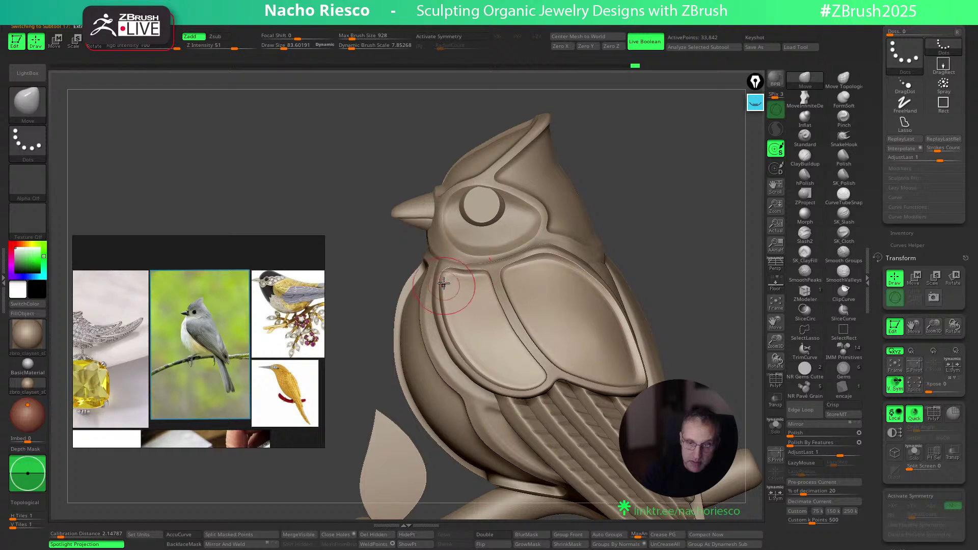
{"action": "key", "text": "s"}
{"action": "left_click_drag", "start_coordinate": [444, 326], "coordinate": [449, 327]}
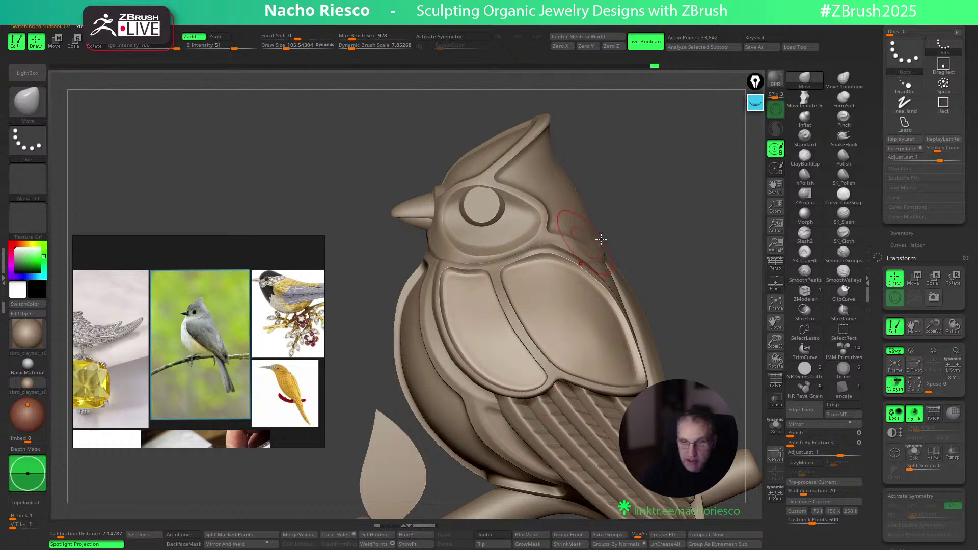
{"action": "left_click", "coordinate": [460, 242], "text": "alt"}
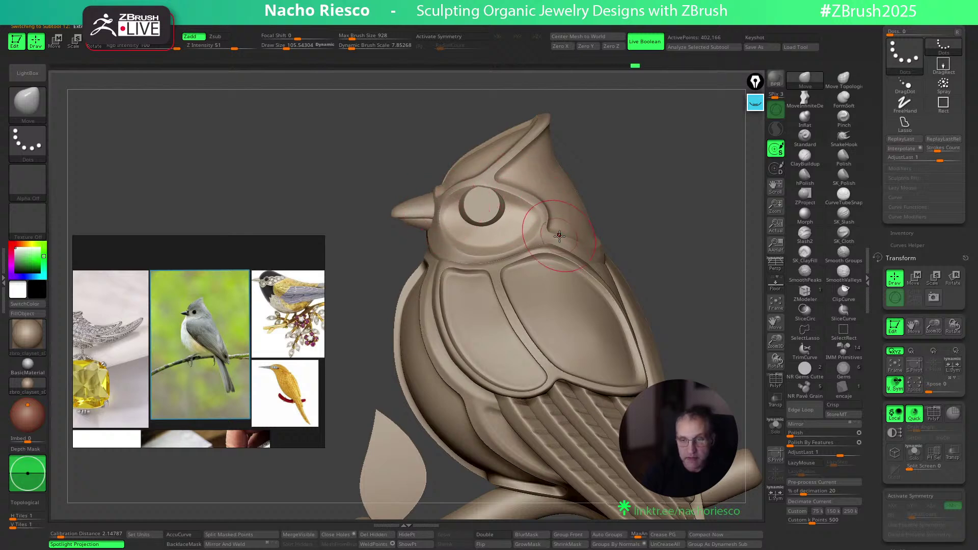
Select the grooved wing feathers and carve along the inner edge beside the back with SK_Slash at draw size about 84
{"action": "mouse_move", "coordinate": [660, 182]}
{"action": "left_mouse_down", "text": "alt"}
{"action": "mouse_move", "coordinate": [655, 166]}
{"action": "mouse_move", "coordinate": [681, 238]}
{"action": "mouse_move", "coordinate": [670, 233]}
{"action": "mouse_move", "coordinate": [674, 252]}
{"action": "mouse_move", "coordinate": [677, 236]}
{"action": "mouse_move", "coordinate": [646, 249]}
{"action": "mouse_move", "coordinate": [641, 240]}
{"action": "mouse_move", "coordinate": [704, 334]}
{"action": "mouse_move", "coordinate": [677, 284]}
{"action": "mouse_move", "coordinate": [700, 295]}
{"action": "mouse_move", "coordinate": [703, 285]}
{"action": "left_mouse_up", "text": "alt"}
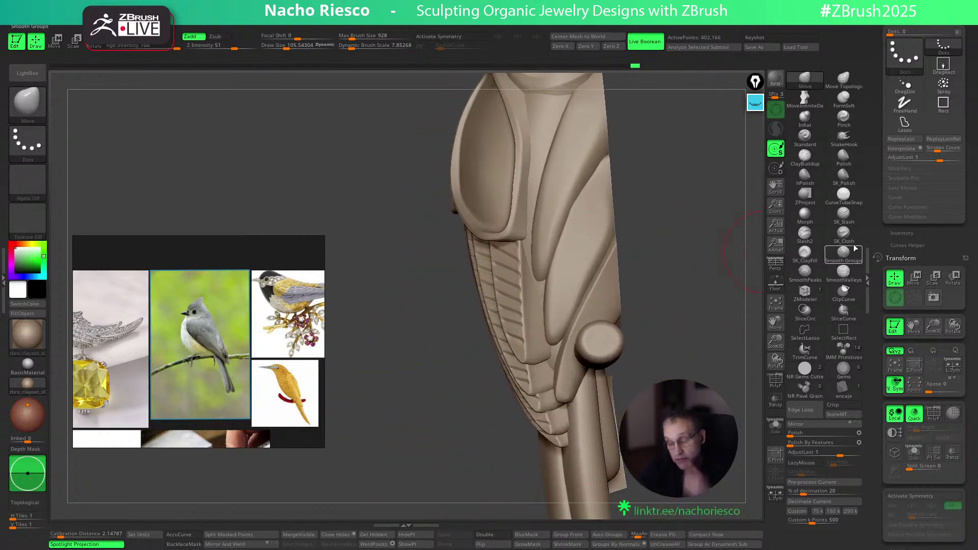
{"action": "left_click", "coordinate": [844, 214]}
{"action": "left_click", "coordinate": [535, 321], "text": "alt"}
{"action": "key", "text": "s"}
{"action": "left_click_drag", "start_coordinate": [535, 320], "coordinate": [532, 319]}
{"action": "left_click_drag", "start_coordinate": [537, 356], "coordinate": [541, 391]}
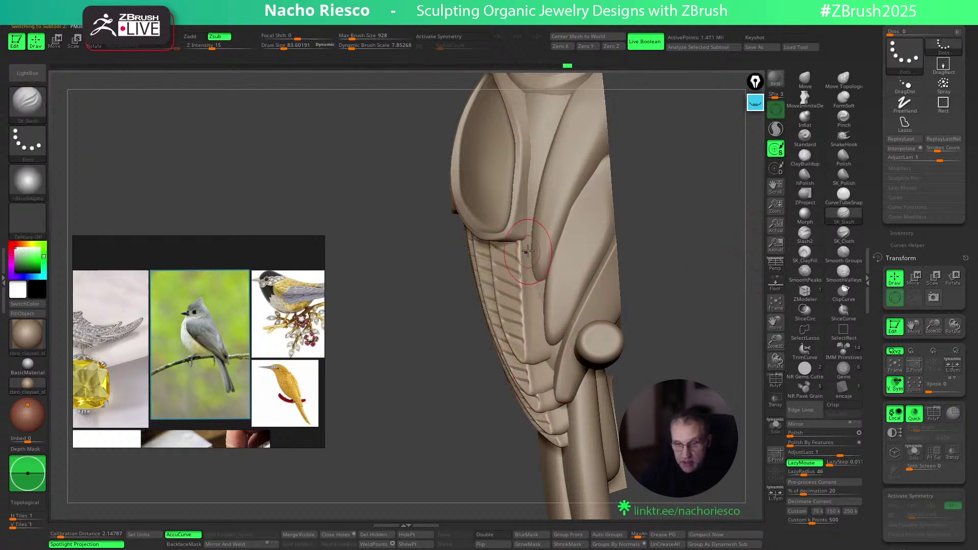
Choose an alpha for the SK_Slash brush, moving the reference board down to uncover the alpha thumbnails
{"action": "left_click", "coordinate": [30, 179]}
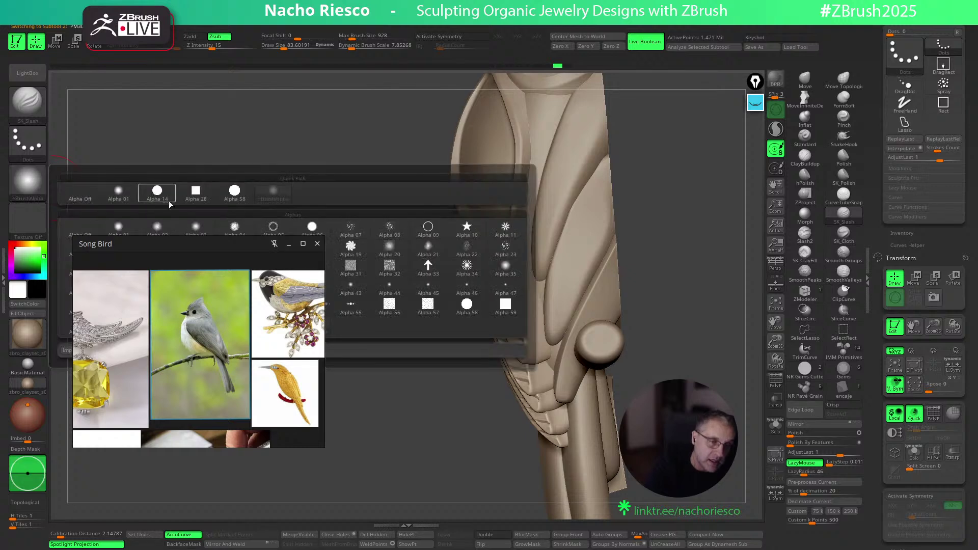
{"action": "left_click_drag", "start_coordinate": [200, 243], "coordinate": [191, 354]}
{"action": "left_click", "coordinate": [198, 286]}
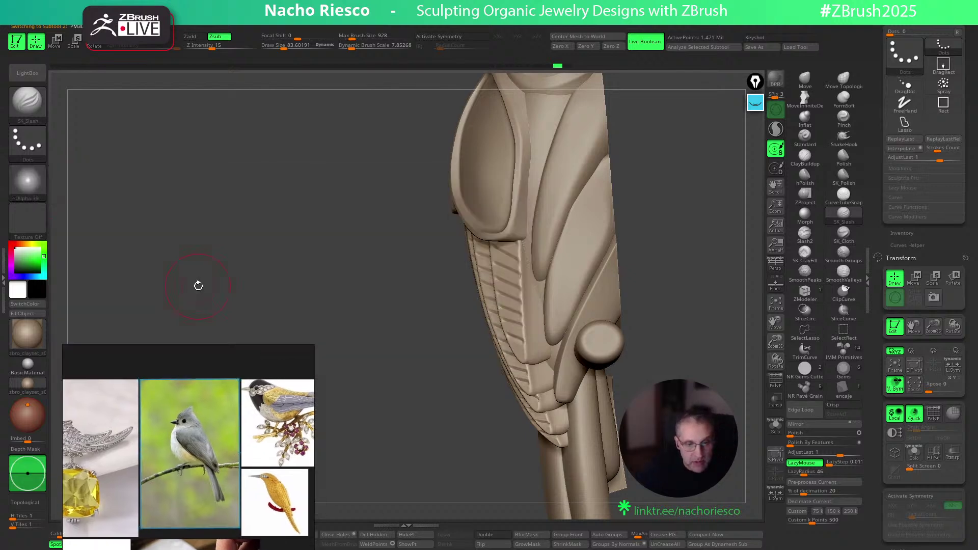
Recarve the inner feather edge beside the back with SK_Slash at draw sizes of about 68 to 72, undoing one stroke
{"action": "key", "text": "s"}
{"action": "mouse_move", "coordinate": [523, 270]}
{"action": "left_mouse_down"}
{"action": "mouse_move", "coordinate": [527, 257]}
{"action": "mouse_move", "coordinate": [533, 310]}
{"action": "left_mouse_up"}
{"action": "left_click_drag", "start_coordinate": [528, 247], "coordinate": [533, 295]}
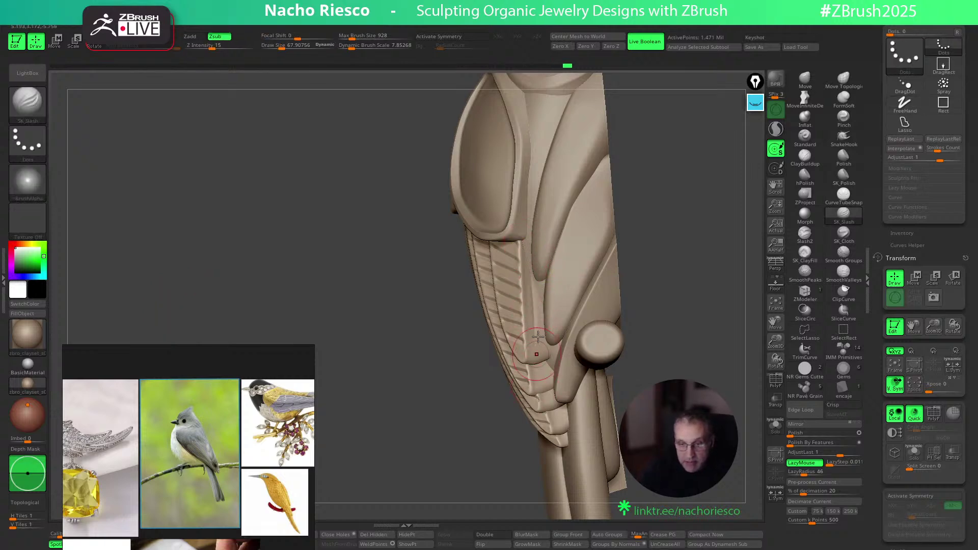
{"action": "key", "text": "ctrl+z"}
{"action": "left_click_drag", "start_coordinate": [529, 257], "coordinate": [541, 376]}
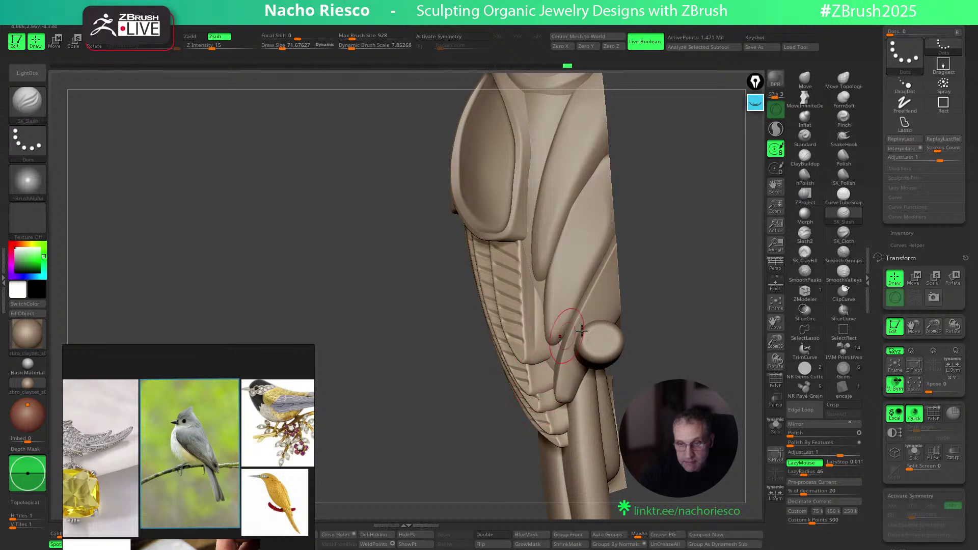
{"action": "left_click_drag", "start_coordinate": [643, 298], "coordinate": [640, 278]}
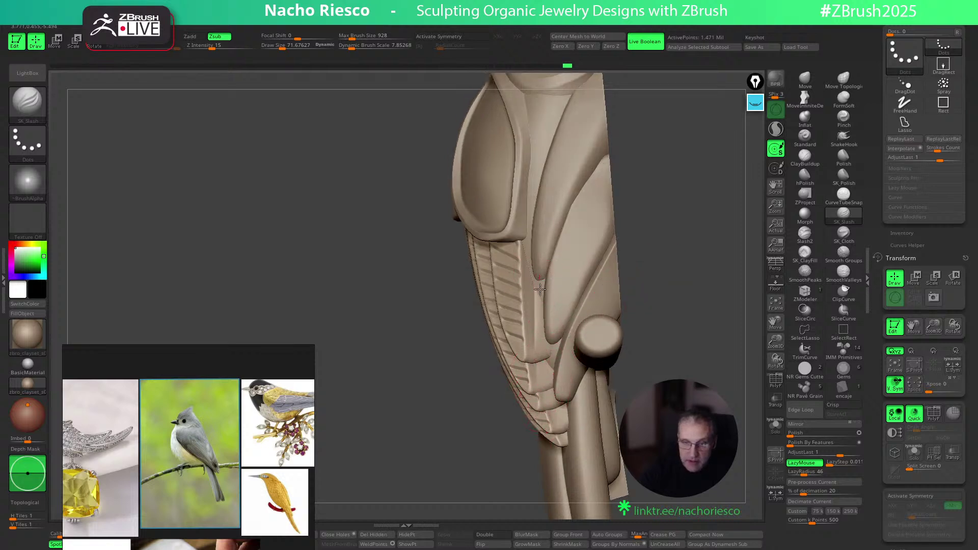
{"action": "left_click_drag", "start_coordinate": [538, 280], "coordinate": [537, 402]}
{"action": "left_click_drag", "start_coordinate": [682, 283], "coordinate": [661, 295]}
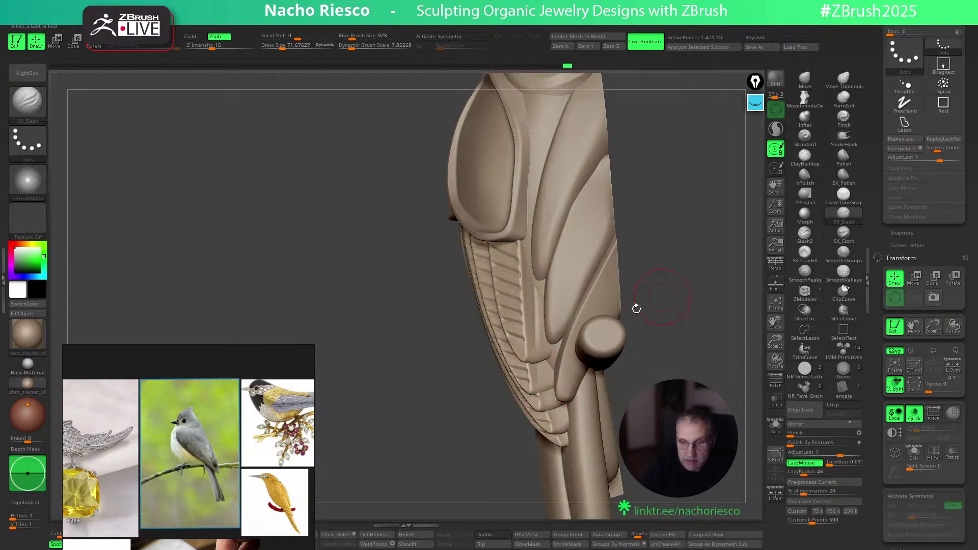
Smooth the carved feather edge with SmoothValleys and touch up the feather tips with the Morph brush at draw size about 31
{"action": "left_click_drag", "start_coordinate": [540, 341], "coordinate": [541, 322], "text": "shift"}
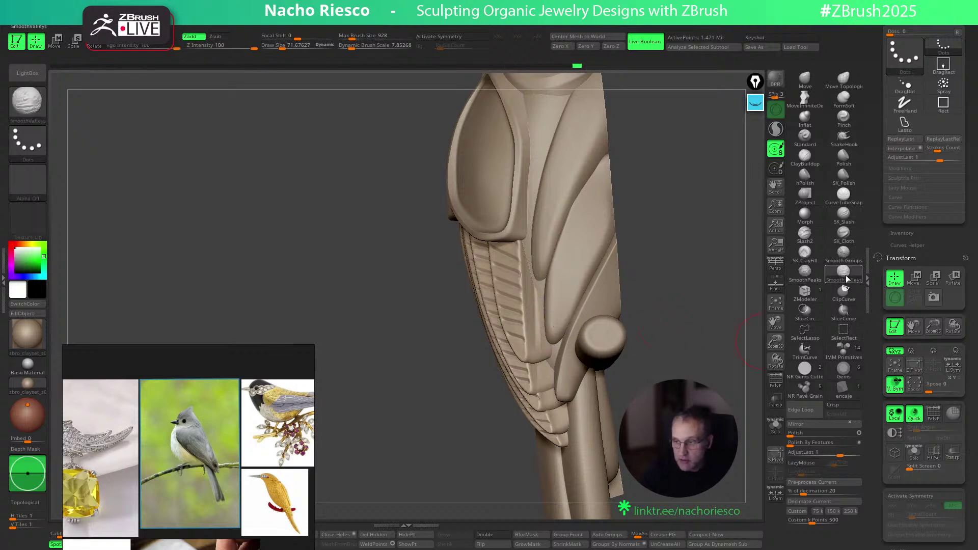
{"action": "left_click_drag", "start_coordinate": [538, 332], "coordinate": [540, 377], "text": "shift"}
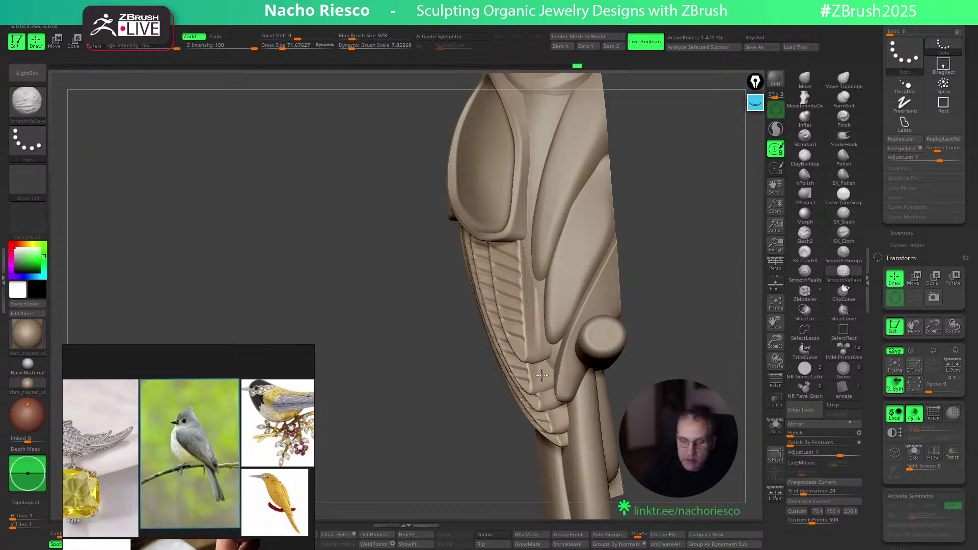
{"action": "key", "text": "shift"}
{"action": "left_click", "coordinate": [804, 218]}
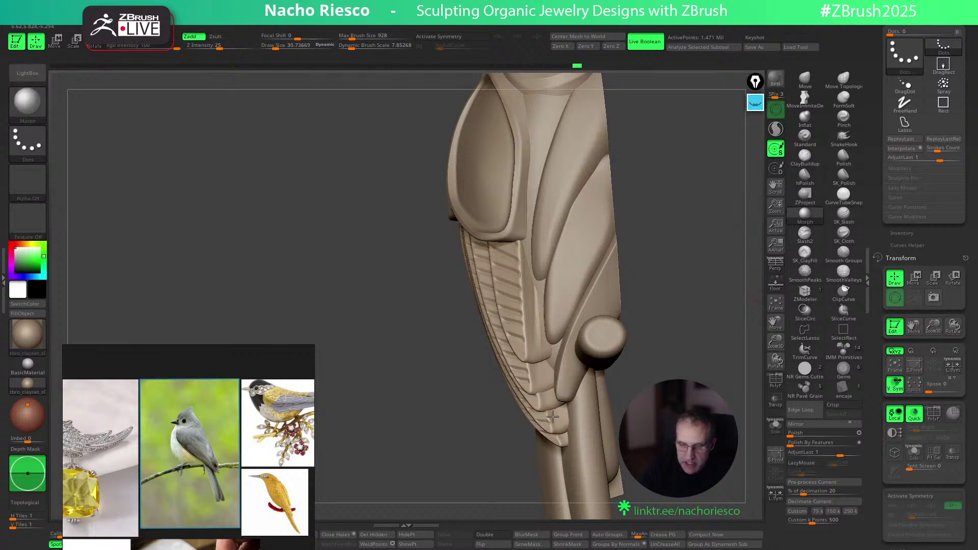
{"action": "left_click_drag", "start_coordinate": [657, 359], "coordinate": [705, 342]}
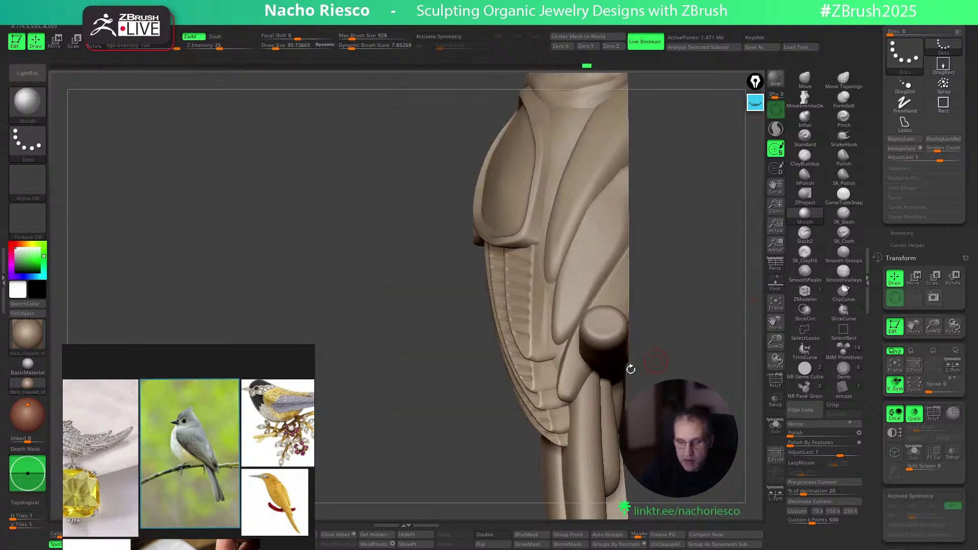
Select the lowest back panel and reshape its tip with the Move Topological brush at draw size about 175
{"action": "left_click", "coordinate": [566, 387], "text": "alt"}
{"action": "left_click", "coordinate": [843, 80]}
{"action": "key", "text": "s"}
{"action": "left_click_drag", "start_coordinate": [564, 400], "coordinate": [568, 400]}
{"action": "mouse_move", "coordinate": [671, 348]}
{"action": "left_mouse_down"}
{"action": "mouse_move", "coordinate": [658, 356]}
{"action": "mouse_move", "coordinate": [679, 348]}
{"action": "mouse_move", "coordinate": [665, 373]}
{"action": "mouse_move", "coordinate": [642, 372]}
{"action": "left_mouse_up"}
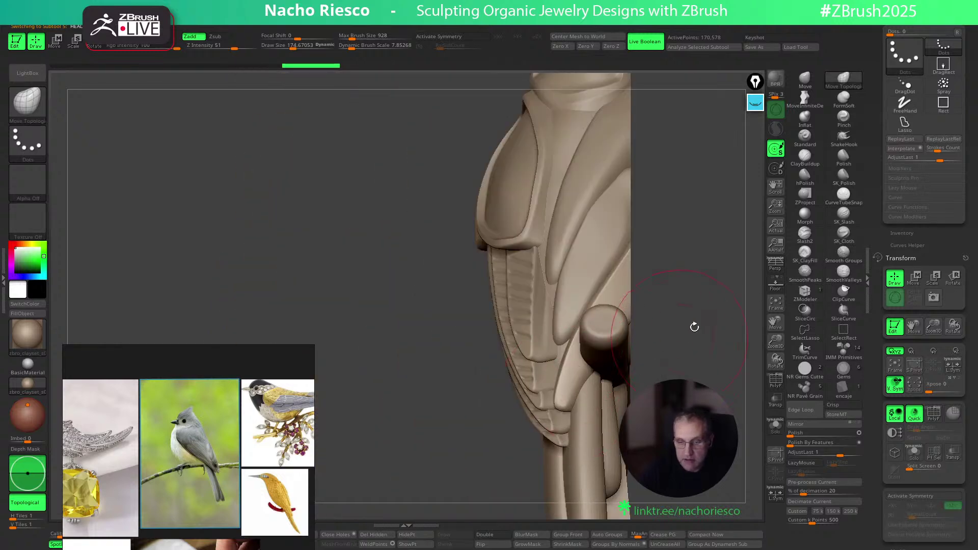
Isolate the lowest back panel, polish its tip with hPolish at draw size about 72, and show the whole model again
{"action": "left_click", "coordinate": [805, 176]}
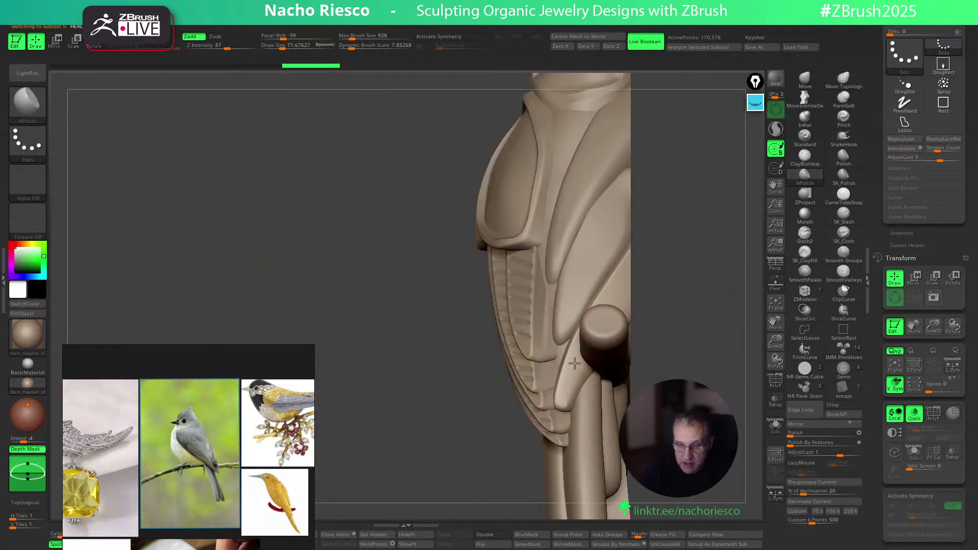
{"action": "left_click", "coordinate": [775, 425]}
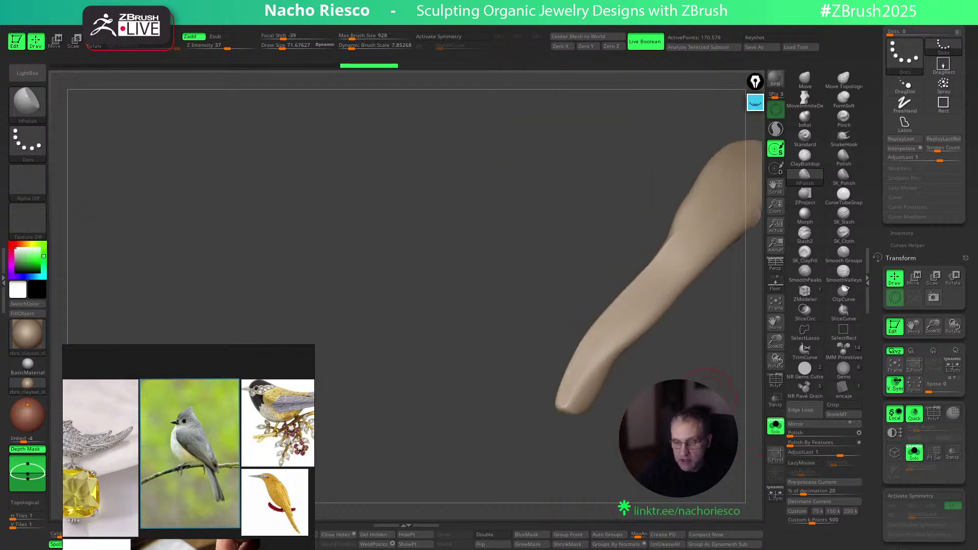
{"action": "left_click_drag", "start_coordinate": [610, 357], "coordinate": [605, 381]}
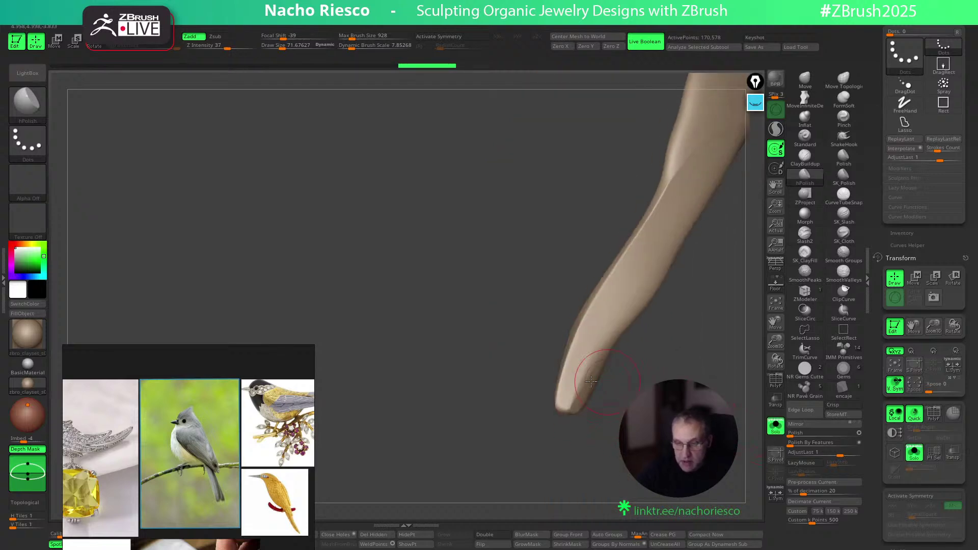
{"action": "left_click", "coordinate": [775, 428]}
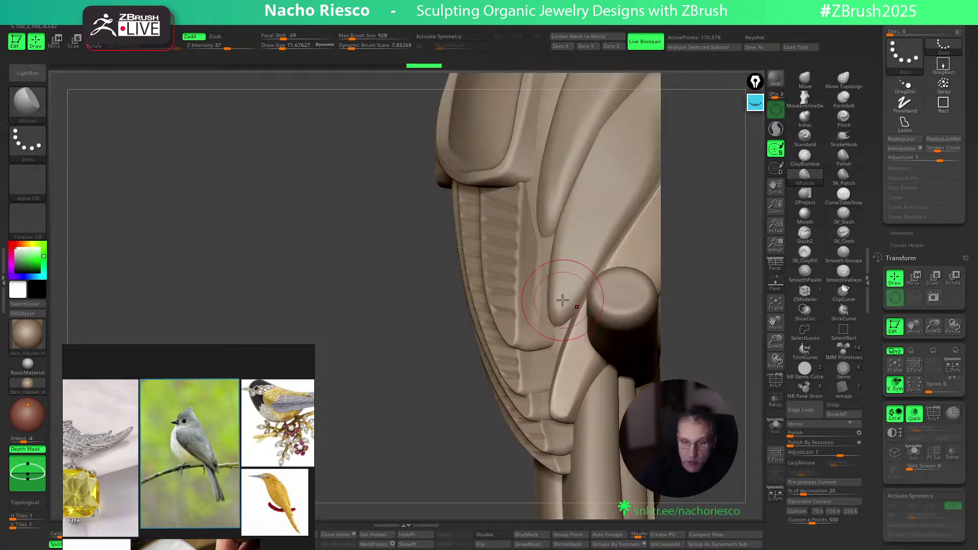
Select the back panel just above the branch end and polish it with hPolish at draw size about 101
{"action": "right_click_drag", "start_coordinate": [633, 253], "coordinate": [574, 273]}
{"action": "key", "text": "s"}
{"action": "left_click_drag", "start_coordinate": [568, 276], "coordinate": [573, 276]}
{"action": "left_click", "coordinate": [568, 270], "text": "alt"}
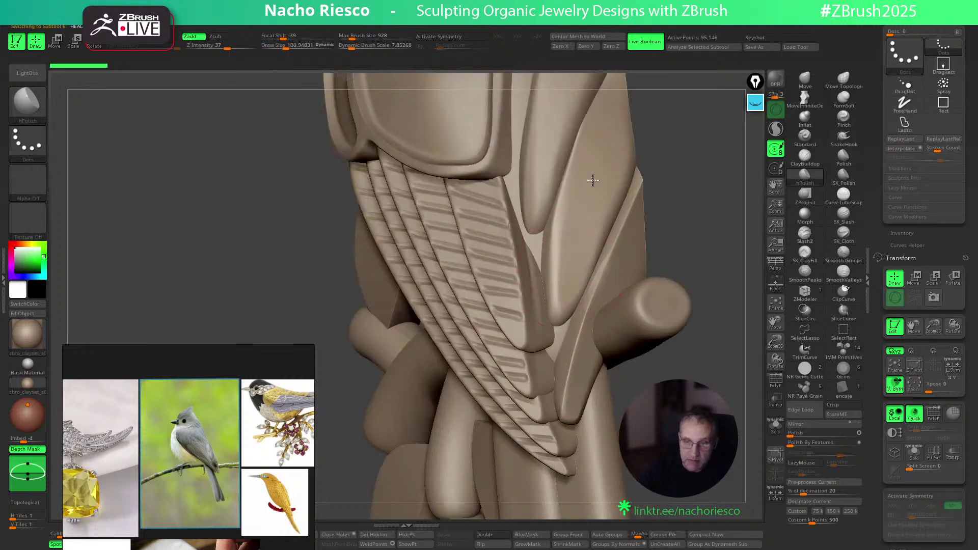
{"action": "right_click_drag", "start_coordinate": [637, 118], "coordinate": [739, 298]}
{"action": "right_click_drag", "start_coordinate": [683, 325], "coordinate": [658, 285]}
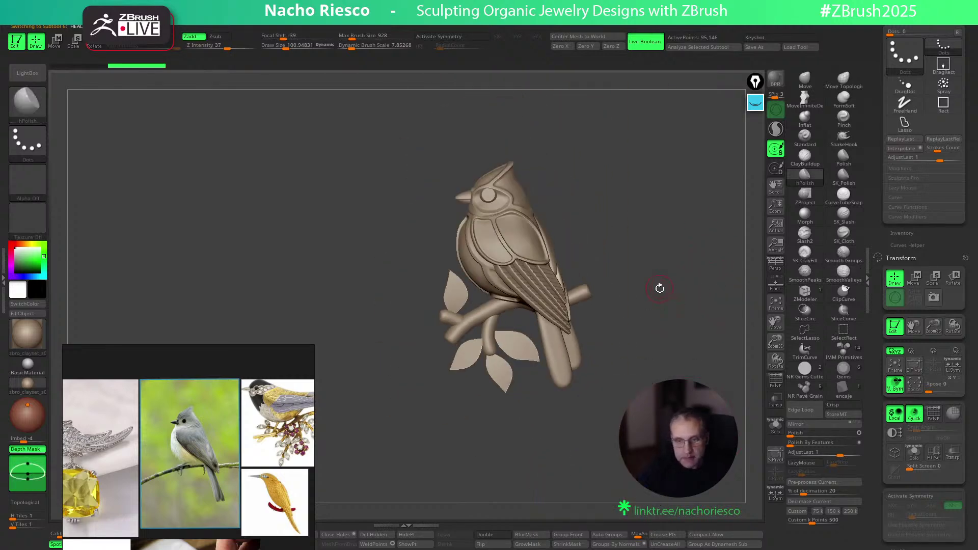
Isolate the smooth wing panels, flatten the larger rear panel's surface with hPolish at draw size about 141, and restore the full model
{"action": "mouse_move", "coordinate": [667, 268]}
{"action": "right_mouse_down"}
{"action": "mouse_move", "coordinate": [739, 399]}
{"action": "mouse_move", "coordinate": [753, 326]}
{"action": "mouse_move", "coordinate": [630, 534]}
{"action": "mouse_move", "coordinate": [639, 400]}
{"action": "mouse_move", "coordinate": [715, 374]}
{"action": "right_mouse_up"}
{"action": "left_click", "coordinate": [775, 426]}
{"action": "left_click", "coordinate": [810, 178]}
{"action": "key", "text": "h"}
{"action": "key", "text": "p"}
{"action": "key", "text": "s"}
{"action": "left_click_drag", "start_coordinate": [518, 322], "coordinate": [533, 323]}
{"action": "left_click_drag", "start_coordinate": [519, 317], "coordinate": [517, 349]}
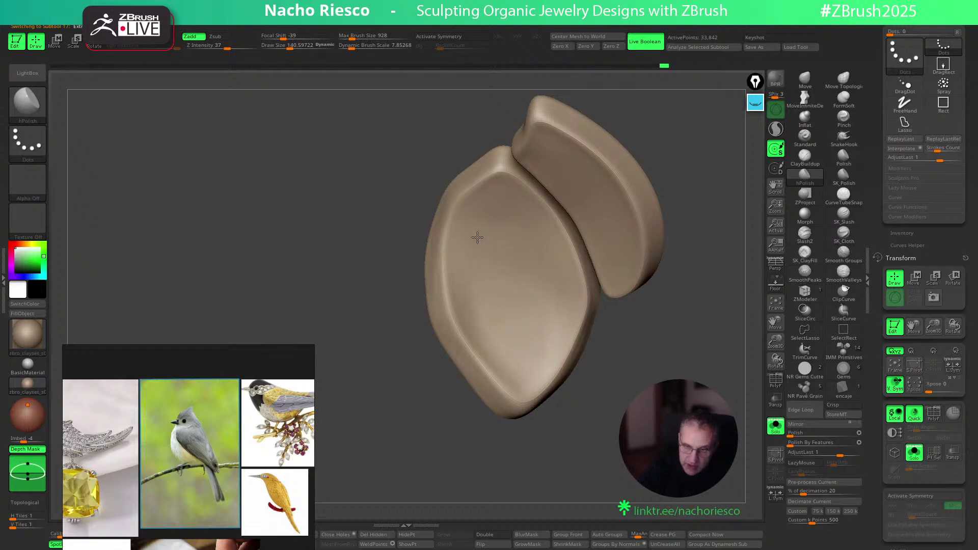
{"action": "mouse_move", "coordinate": [501, 238]}
{"action": "left_mouse_down"}
{"action": "mouse_move", "coordinate": [530, 273]}
{"action": "mouse_move", "coordinate": [508, 322]}
{"action": "left_mouse_up"}
{"action": "right_click_drag", "start_coordinate": [518, 369], "coordinate": [709, 372]}
{"action": "left_click", "coordinate": [770, 430]}
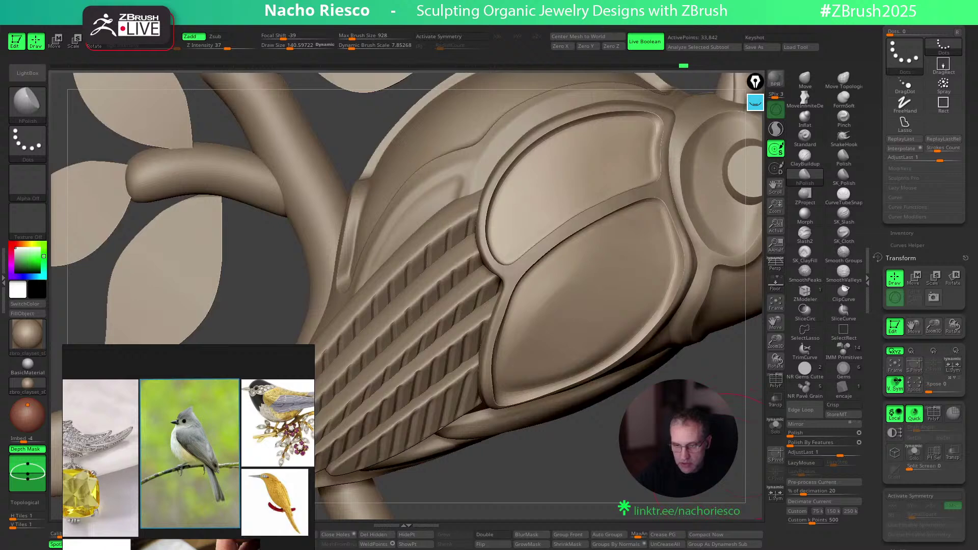
Polish the larger rear wing panel in place with hPolish at draw size about 88 and soften it with SmoothValleys
{"action": "right_click_drag", "start_coordinate": [710, 443], "coordinate": [657, 403]}
{"action": "key", "text": "s"}
{"action": "left_click_drag", "start_coordinate": [573, 323], "coordinate": [564, 324]}
{"action": "left_click_drag", "start_coordinate": [550, 291], "coordinate": [525, 324]}
{"action": "mouse_move", "coordinate": [555, 275]}
{"action": "left_mouse_down"}
{"action": "mouse_move", "coordinate": [509, 356]}
{"action": "mouse_move", "coordinate": [520, 342]}
{"action": "left_mouse_up"}
{"action": "left_click_drag", "start_coordinate": [594, 319], "coordinate": [608, 343]}
{"action": "key", "text": "shift"}
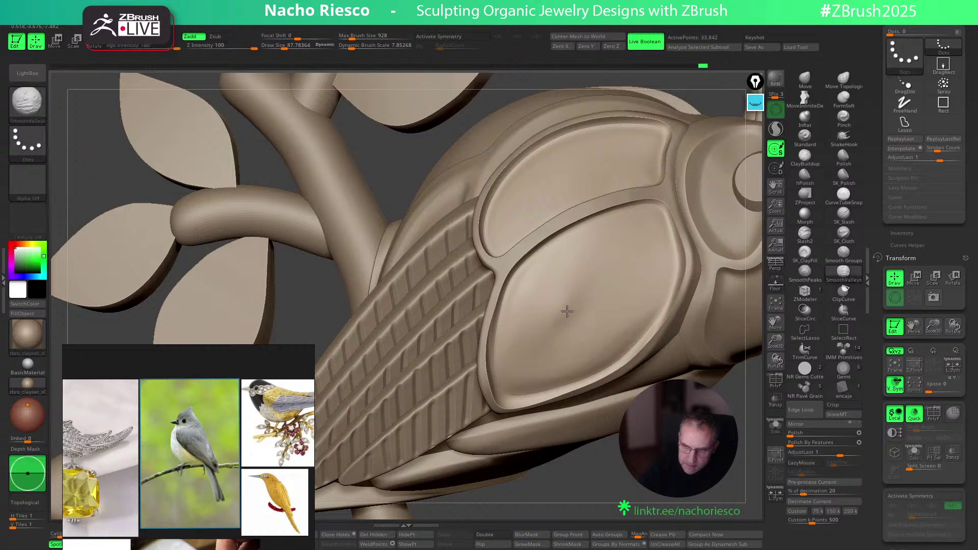
{"action": "left_click_drag", "start_coordinate": [579, 275], "coordinate": [577, 275]}
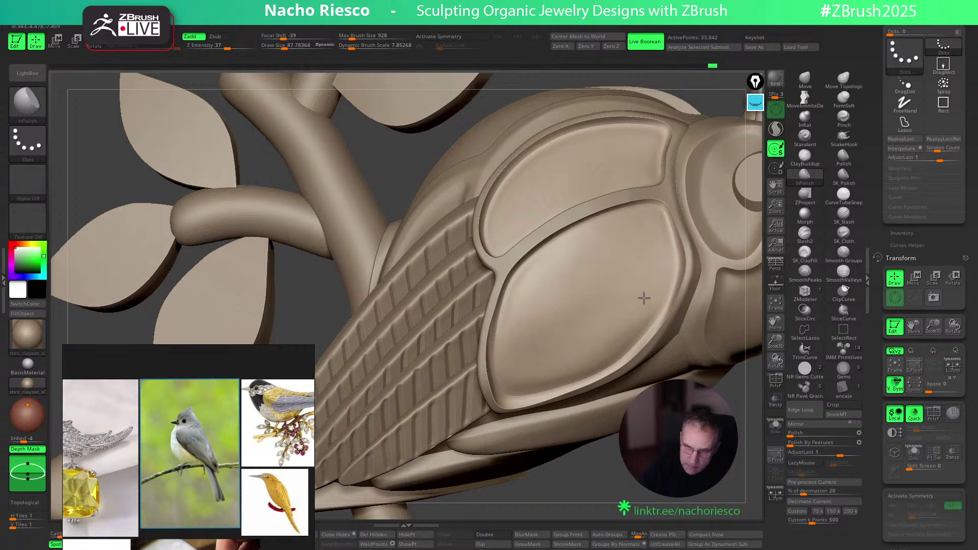
Push the rear edge of the wing frame with Move at draw size about 163 and undo the last stroke
{"action": "right_click_drag", "start_coordinate": [622, 315], "coordinate": [688, 279], "text": "ctrl"}
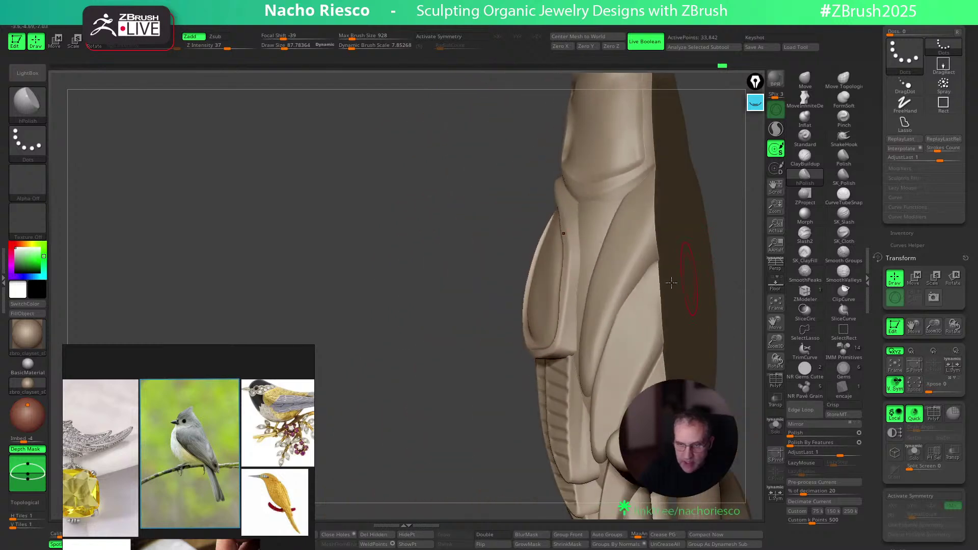
{"action": "right_click_drag", "start_coordinate": [736, 199], "coordinate": [609, 268]}
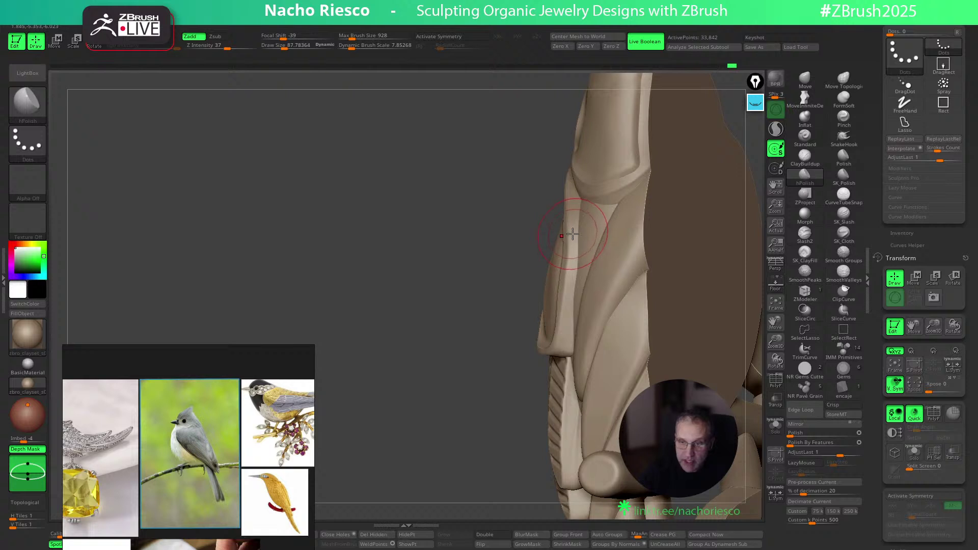
{"action": "left_click", "coordinate": [805, 78]}
{"action": "key", "text": "bracketright"}
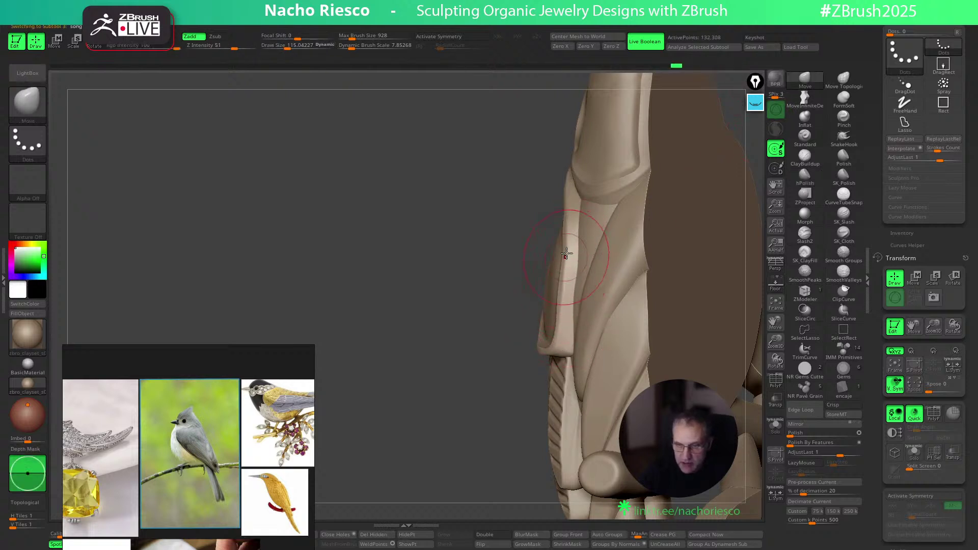
{"action": "right_click_drag", "start_coordinate": [567, 280], "coordinate": [674, 280]}
{"action": "key", "text": "bracketright"}
{"action": "key", "text": "bracketright"}
{"action": "key", "text": "bracketright"}
{"action": "key", "text": "bracketright"}
{"action": "key", "text": "bracketright"}
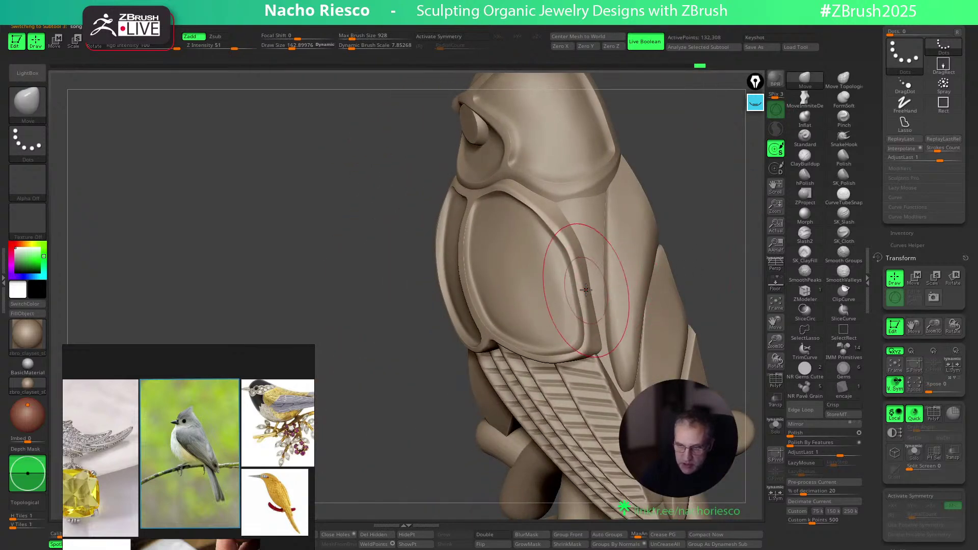
{"action": "left_click_drag", "start_coordinate": [565, 226], "coordinate": [551, 224]}
{"action": "left_click_drag", "start_coordinate": [611, 310], "coordinate": [587, 344]}
{"action": "key", "text": "ctrl+z"}
Select the smooth wing panels and nudge the larger panel's upper rear edge with Move at draw size about 101
{"action": "key", "text": "s"}
{"action": "left_click_drag", "start_coordinate": [581, 307], "coordinate": [576, 306]}
{"action": "key", "text": "bracketleft"}
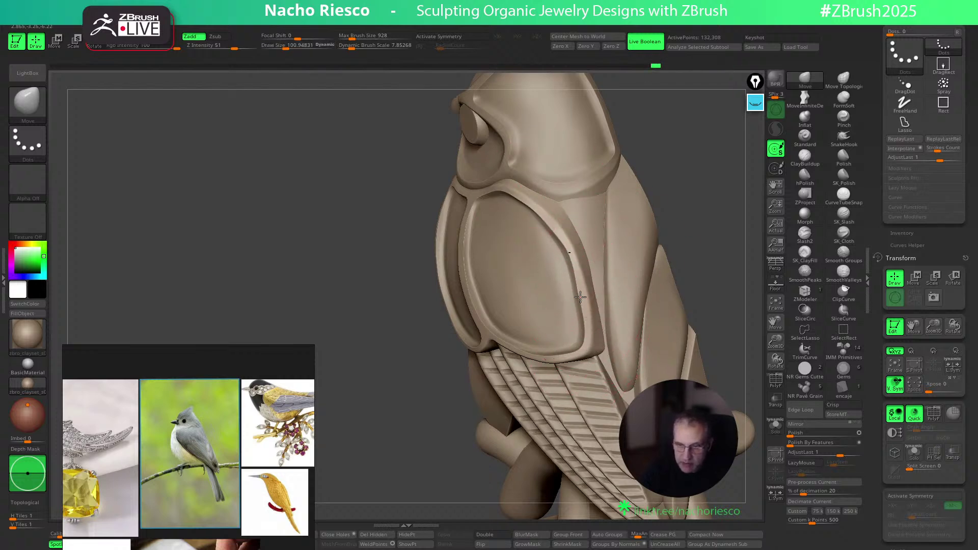
{"action": "key", "text": "shift+d"}
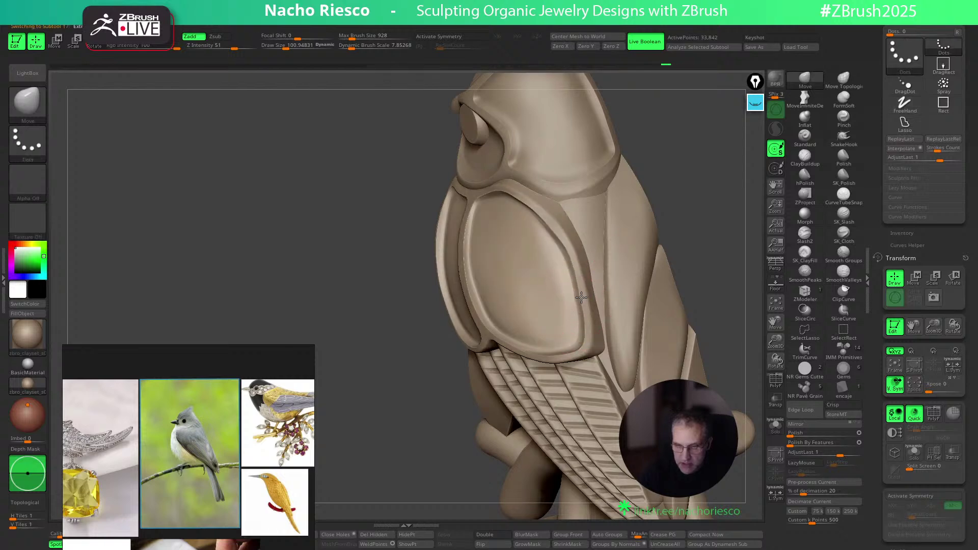
{"action": "left_click_drag", "start_coordinate": [569, 255], "coordinate": [546, 227]}
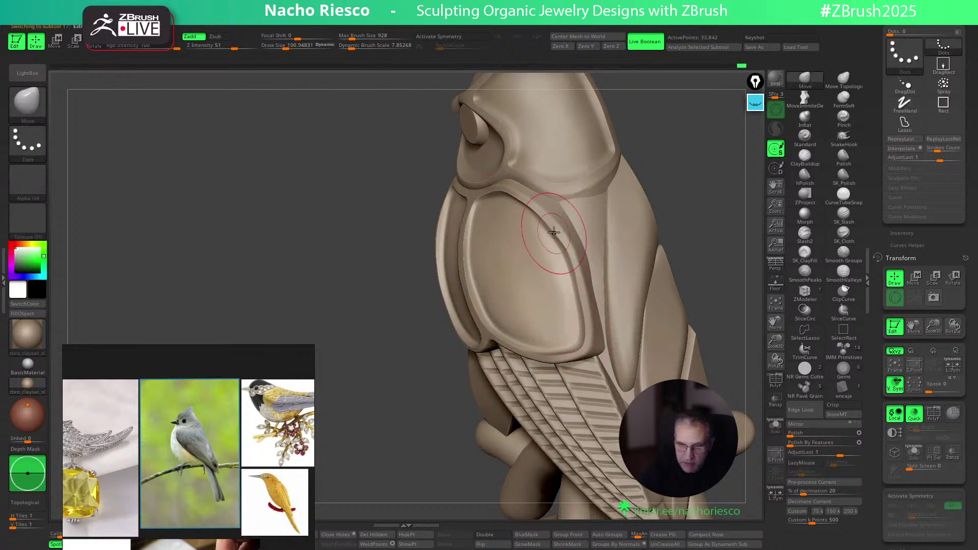
Select the body and adjust its surface between the wing frame and back panels with Move at draw size about 146
{"action": "left_click_drag", "start_coordinate": [704, 191], "coordinate": [659, 199]}
{"action": "left_click", "coordinate": [570, 249], "text": "alt"}
{"action": "key", "text": "s"}
{"action": "left_click_drag", "start_coordinate": [569, 249], "coordinate": [575, 249]}
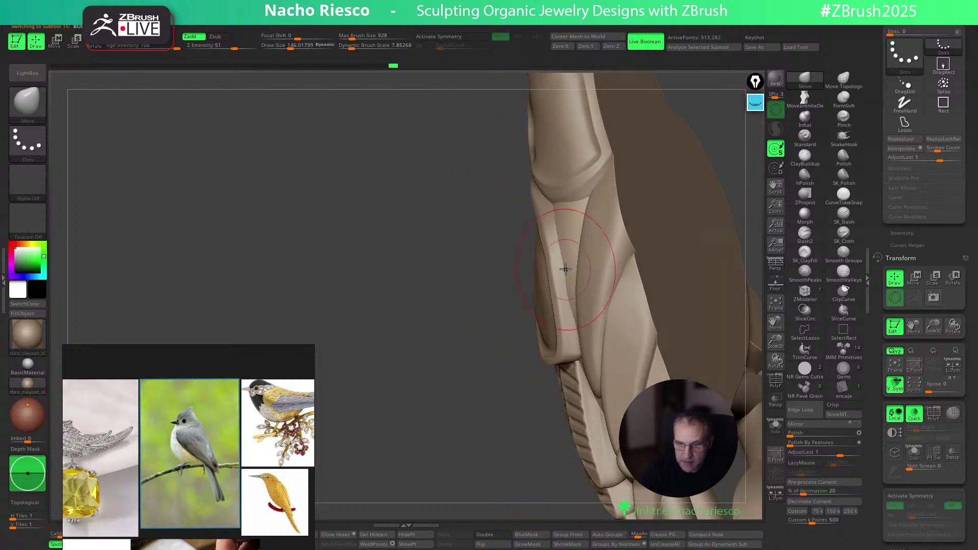
{"action": "left_click_drag", "start_coordinate": [535, 396], "coordinate": [583, 354]}
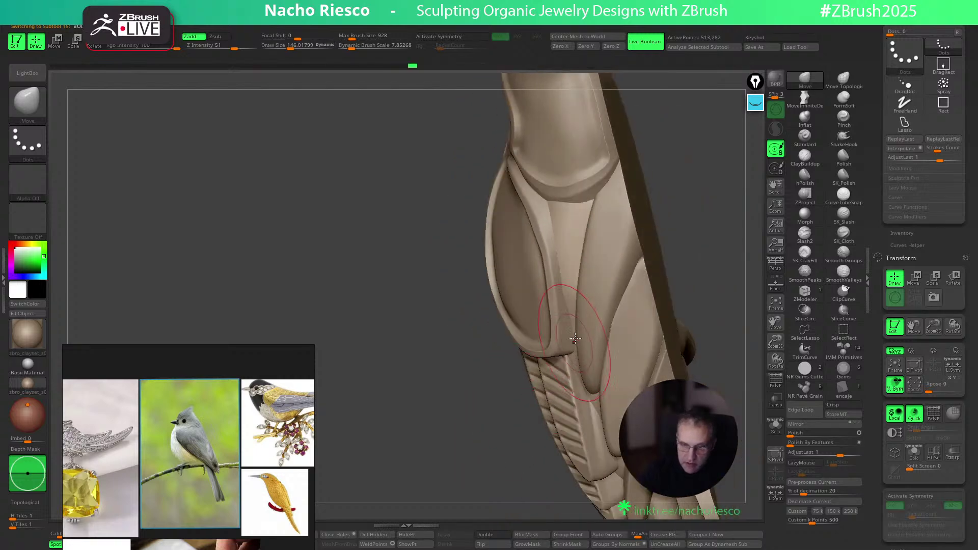
{"action": "mouse_move", "coordinate": [712, 253]}
{"action": "left_mouse_down"}
{"action": "mouse_move", "coordinate": [705, 278]}
{"action": "mouse_move", "coordinate": [527, 224]}
{"action": "left_mouse_up"}
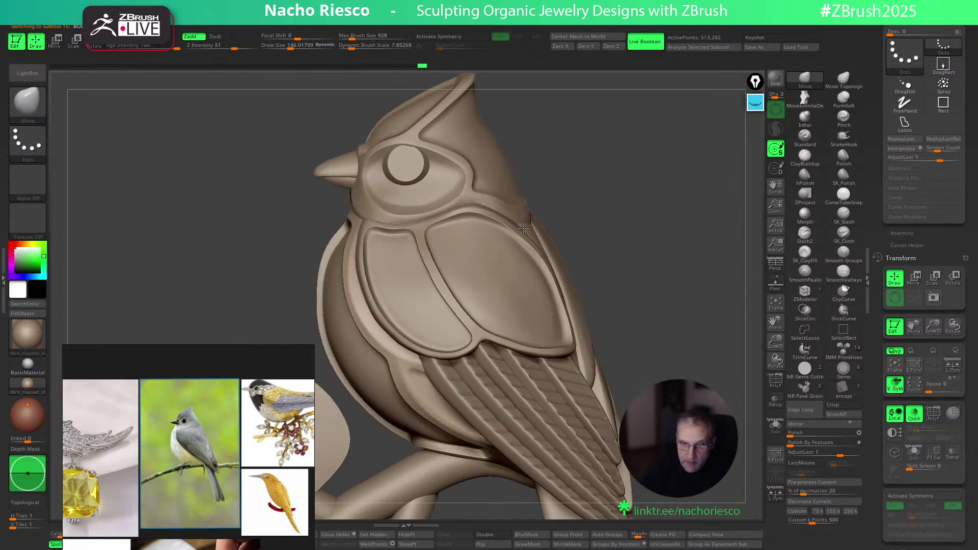
Move the Song Bird reference board over the model and enlarge it to show more of its images
{"action": "left_click_drag", "start_coordinate": [641, 236], "coordinate": [637, 168], "text": "alt"}
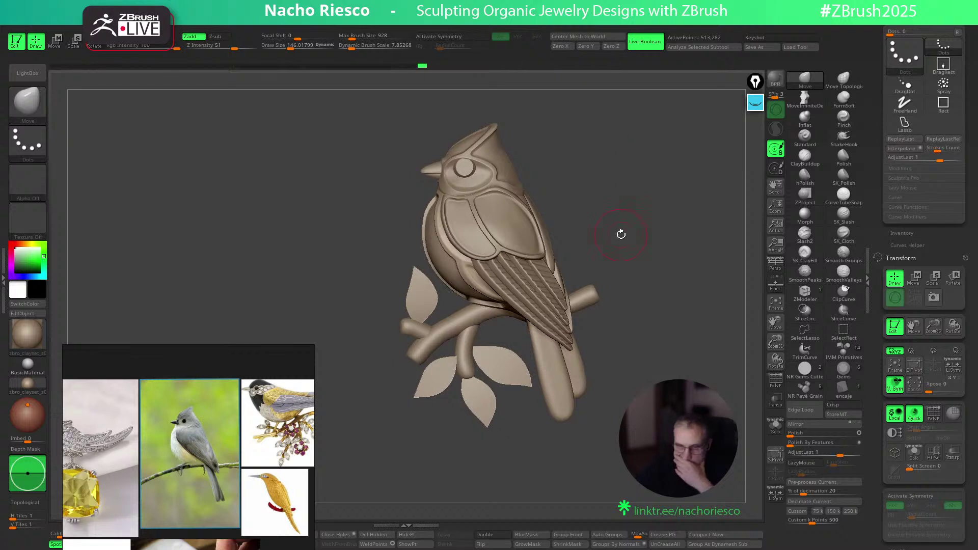
{"action": "left_click_drag", "start_coordinate": [674, 253], "coordinate": [671, 317], "text": "alt"}
{"action": "mouse_move", "coordinate": [875, 378]}
{"action": "left_mouse_down"}
{"action": "mouse_move", "coordinate": [870, 257]}
{"action": "mouse_move", "coordinate": [881, 219]}
{"action": "left_mouse_up"}
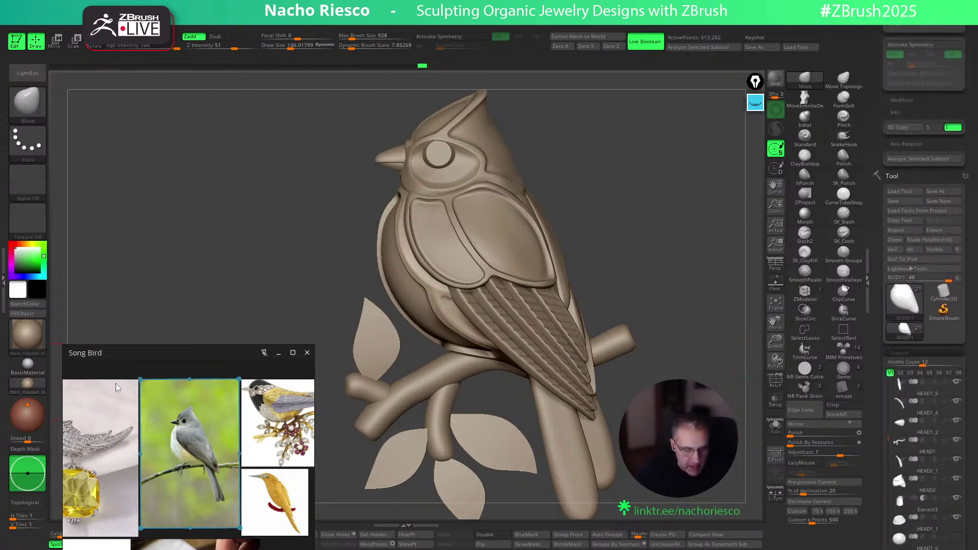
{"action": "scroll", "coordinate": [249, 384], "scroll_direction": "down", "scroll_amount": 3}
{"action": "left_click_drag", "start_coordinate": [210, 360], "coordinate": [288, 207]}
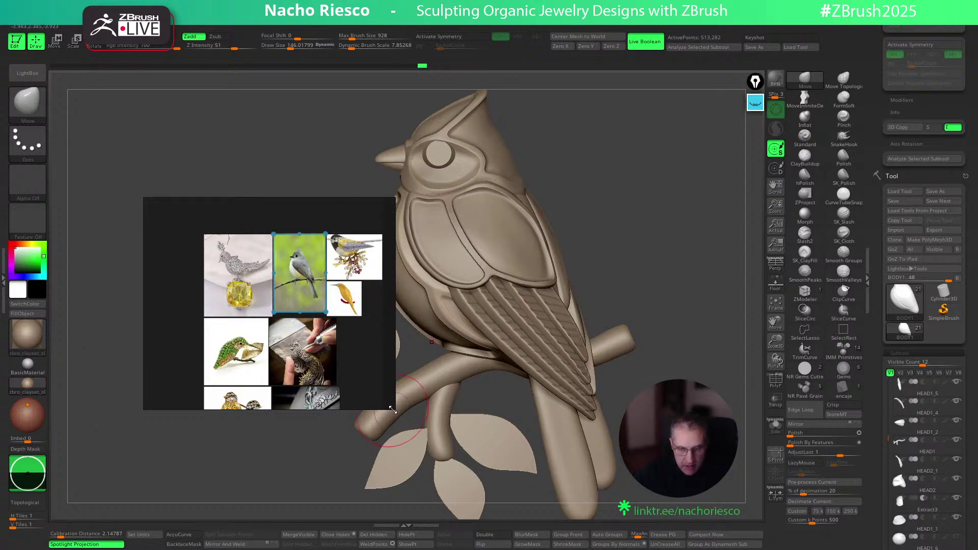
{"action": "left_click_drag", "start_coordinate": [392, 409], "coordinate": [443, 492]}
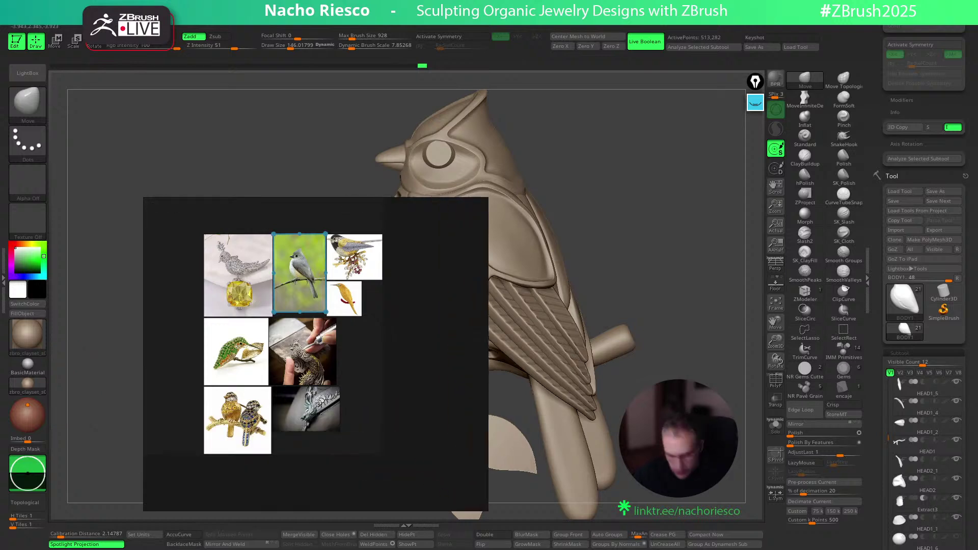
{"action": "key", "text": "super"}
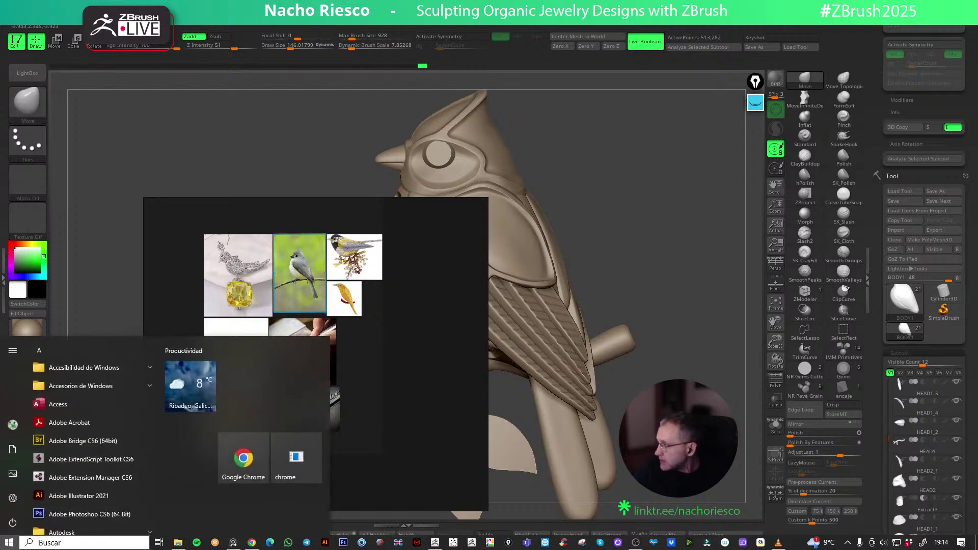
{"action": "key", "text": "Escape"}
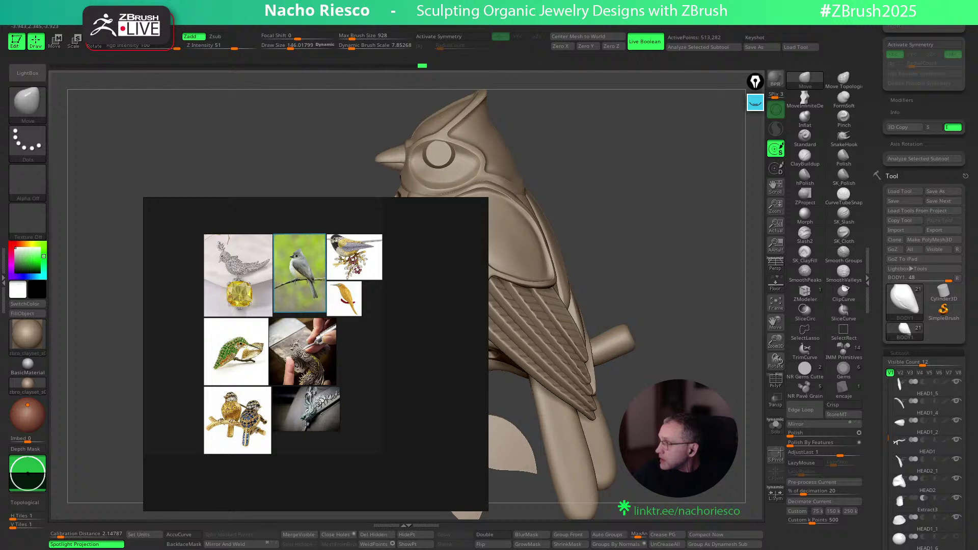
Bring the green bird picture with white gems into view on the reference board and move the board off the model
{"action": "left_click_drag", "start_coordinate": [454, 381], "coordinate": [428, 384]}
{"action": "left_click", "coordinate": [402, 481]}
{"action": "scroll", "coordinate": [408, 449], "scroll_direction": "up", "scroll_amount": 2}
{"action": "scroll", "coordinate": [338, 389], "scroll_direction": "up", "scroll_amount": 3}
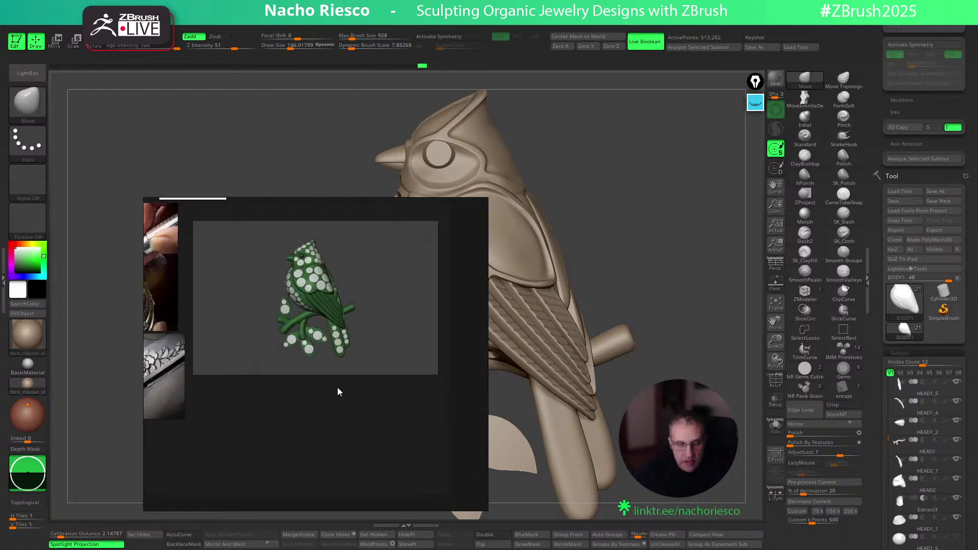
{"action": "left_click_drag", "start_coordinate": [408, 406], "coordinate": [299, 333]}
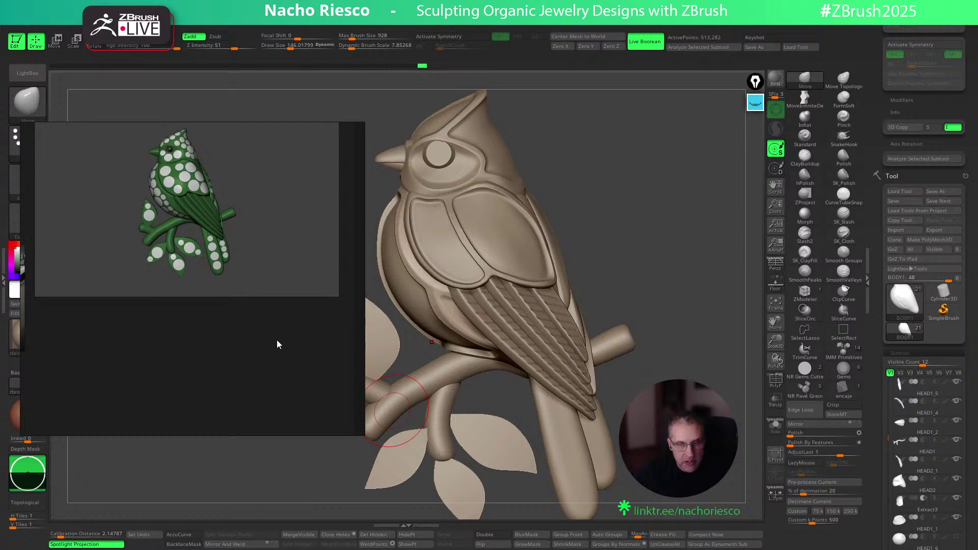
{"action": "scroll", "coordinate": [253, 324], "scroll_direction": "up", "scroll_amount": 1}
{"action": "middle_click_drag", "start_coordinate": [244, 312], "coordinate": [229, 430]}
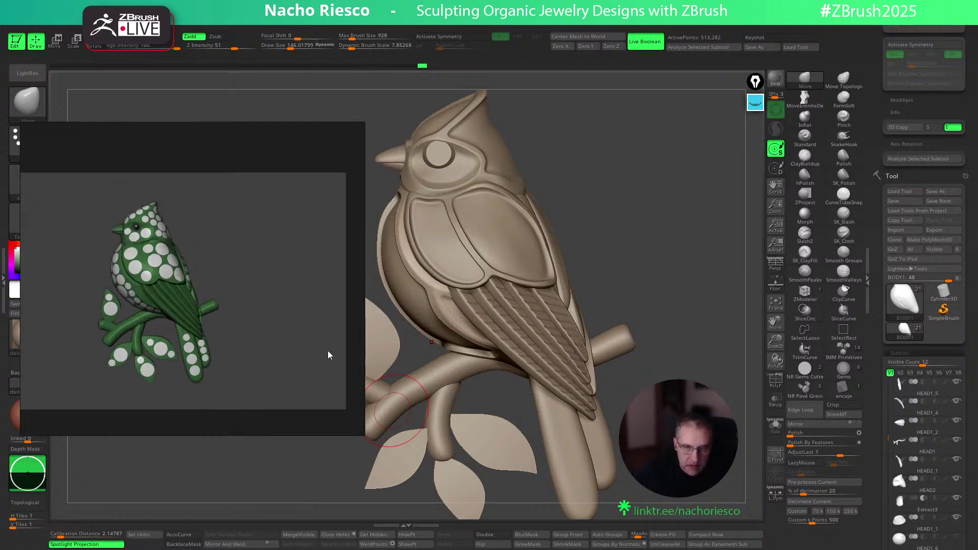
Choose the NR Gems Cutter brush, then narrow the reference board around the gem-covered bird and place it beside the model
{"action": "mouse_move", "coordinate": [668, 268]}
{"action": "left_mouse_down"}
{"action": "mouse_move", "coordinate": [699, 283]}
{"action": "mouse_move", "coordinate": [733, 275]}
{"action": "left_mouse_up"}
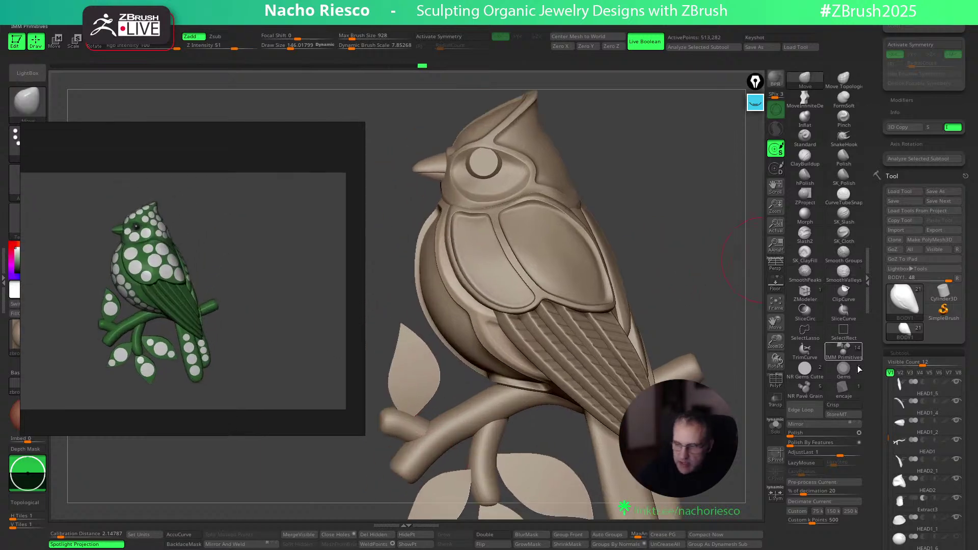
{"action": "left_click", "coordinate": [815, 389]}
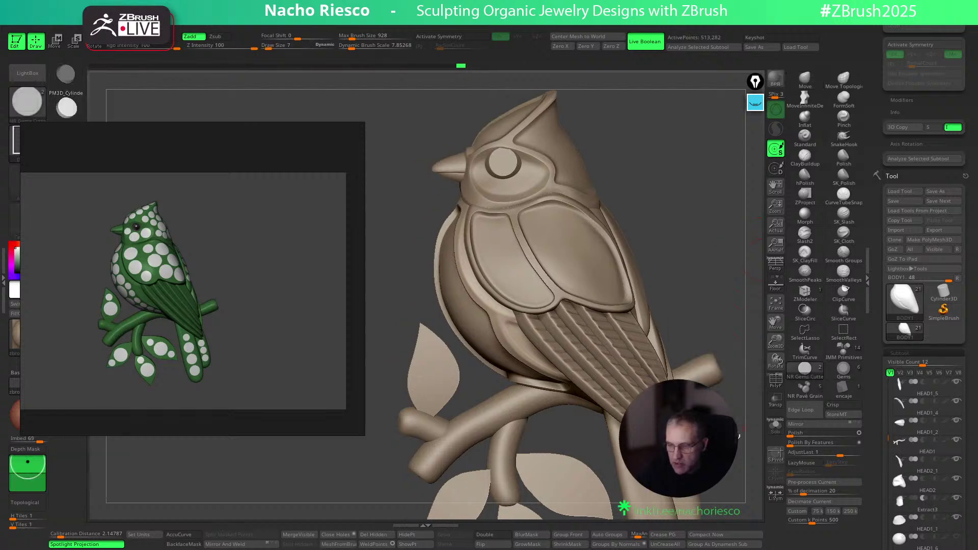
{"action": "mouse_move", "coordinate": [724, 371]}
{"action": "left_mouse_down", "text": "alt"}
{"action": "mouse_move", "coordinate": [721, 336]}
{"action": "mouse_move", "coordinate": [733, 347]}
{"action": "left_mouse_up", "text": "alt"}
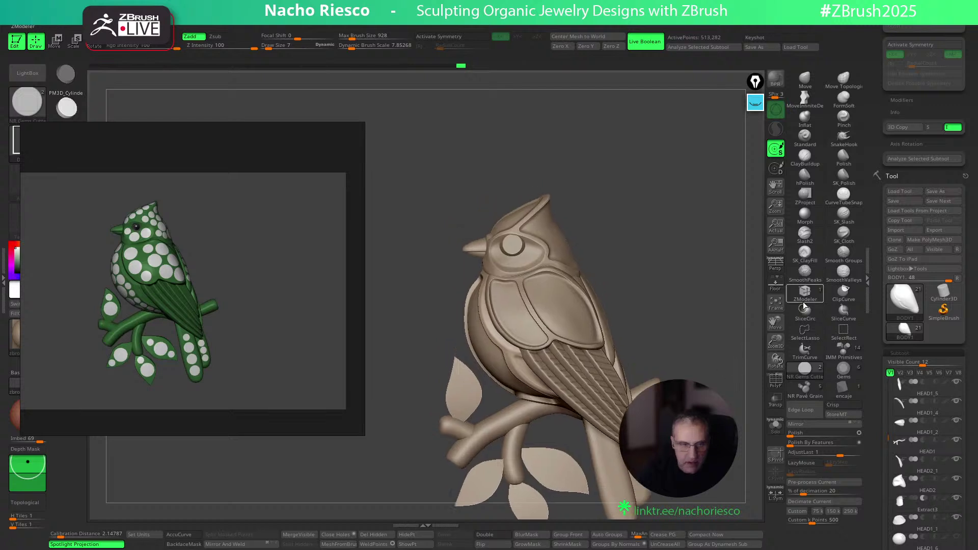
{"action": "left_click_drag", "start_coordinate": [364, 322], "coordinate": [213, 332]}
{"action": "left_click_drag", "start_coordinate": [81, 283], "coordinate": [160, 367]}
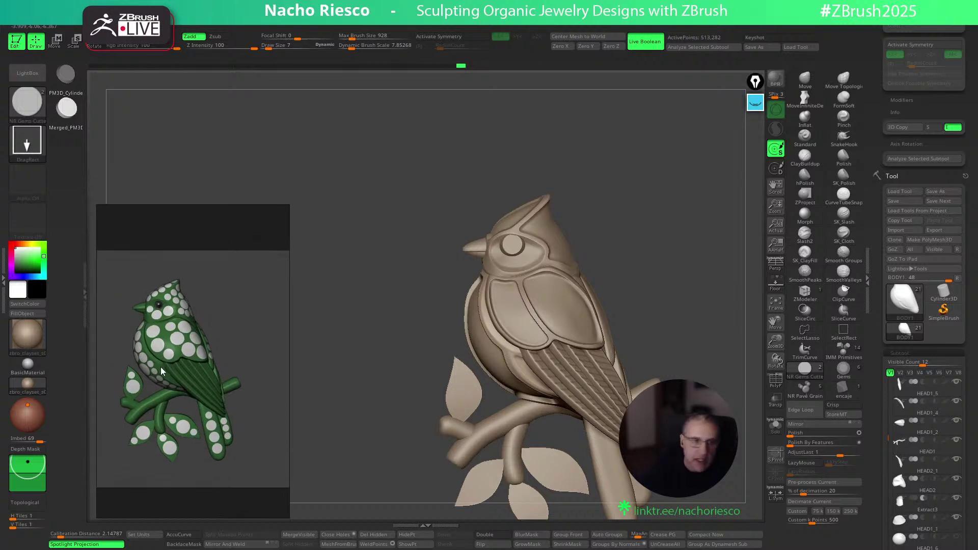
Try to insert a gem cutter with the body selected, and bring up the subtool's geometry settings
{"action": "left_click_drag", "start_coordinate": [663, 276], "coordinate": [527, 346]}
{"action": "left_click_drag", "start_coordinate": [645, 275], "coordinate": [766, 396]}
{"action": "left_click_drag", "start_coordinate": [880, 423], "coordinate": [881, 381]}
{"action": "left_click_drag", "start_coordinate": [662, 285], "coordinate": [663, 267], "text": "alt"}
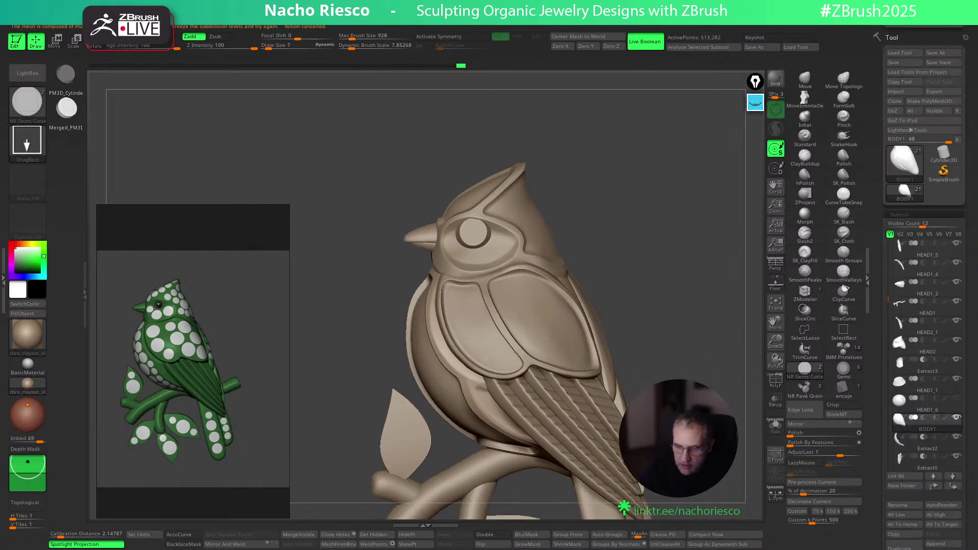
{"action": "scroll", "coordinate": [893, 401], "scroll_direction": "down", "scroll_amount": 10}
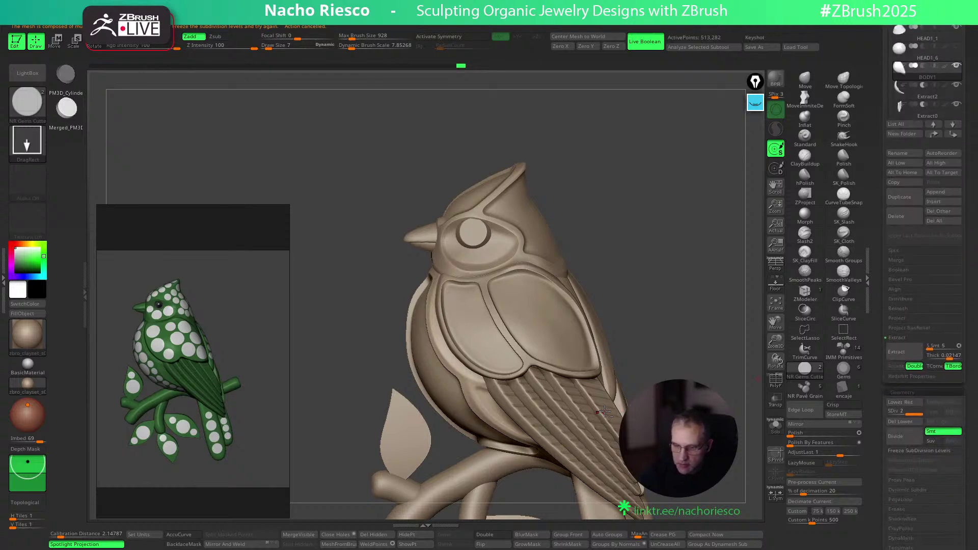
Switch to the Move brush and select the wing feathers, body, leaves and eye in turn to check their subdivision levels
{"action": "left_click", "coordinate": [805, 79]}
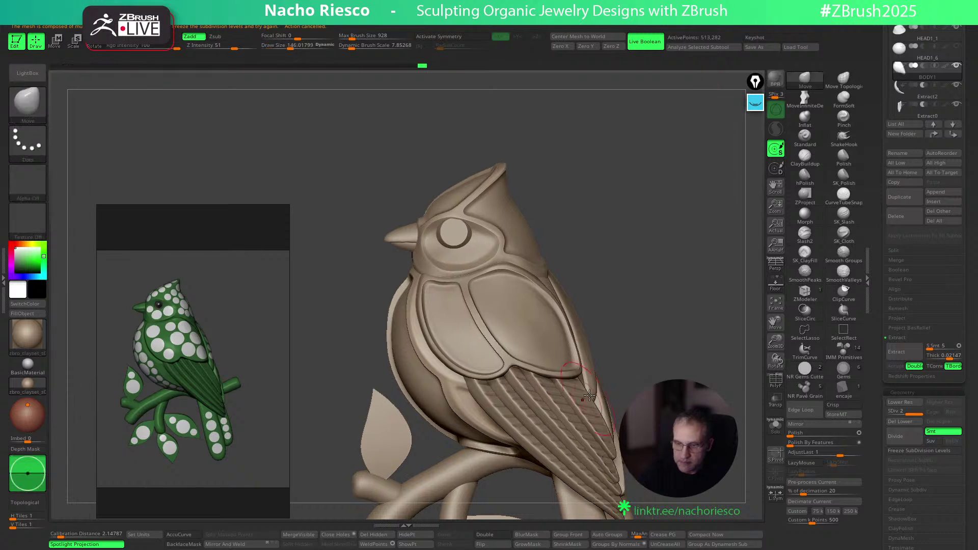
{"action": "left_click", "coordinate": [588, 399], "text": "alt"}
{"action": "left_click", "coordinate": [461, 405], "text": "alt"}
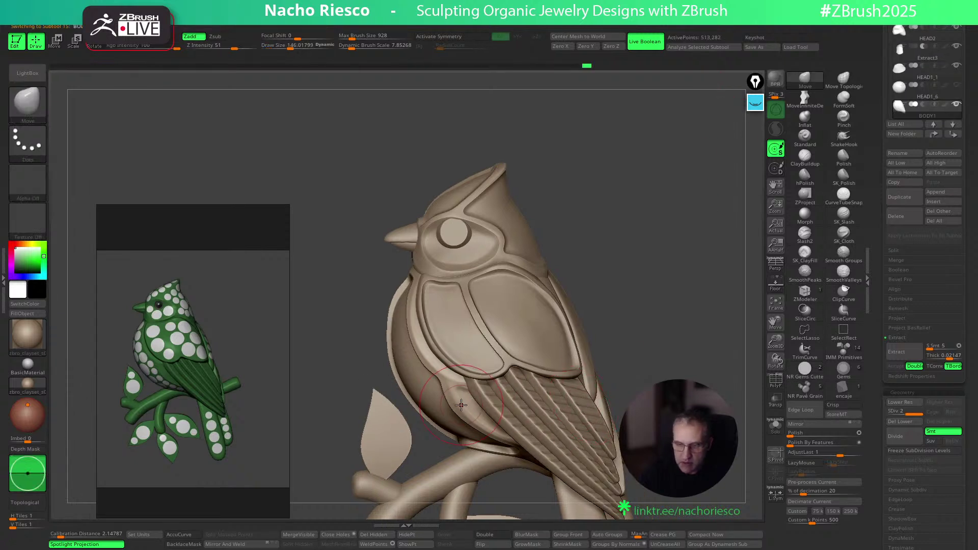
{"action": "left_click", "coordinate": [373, 390], "text": "alt"}
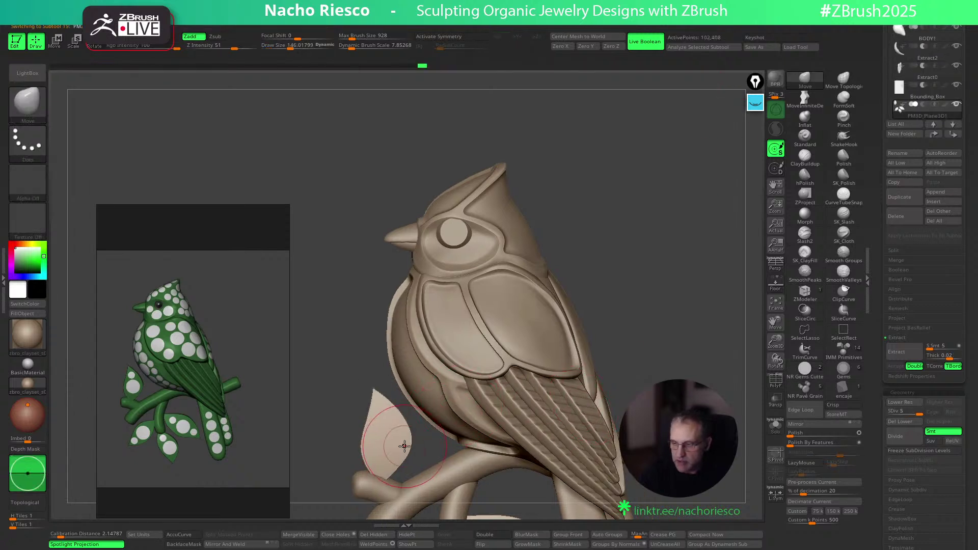
{"action": "left_click", "coordinate": [457, 236], "text": "alt"}
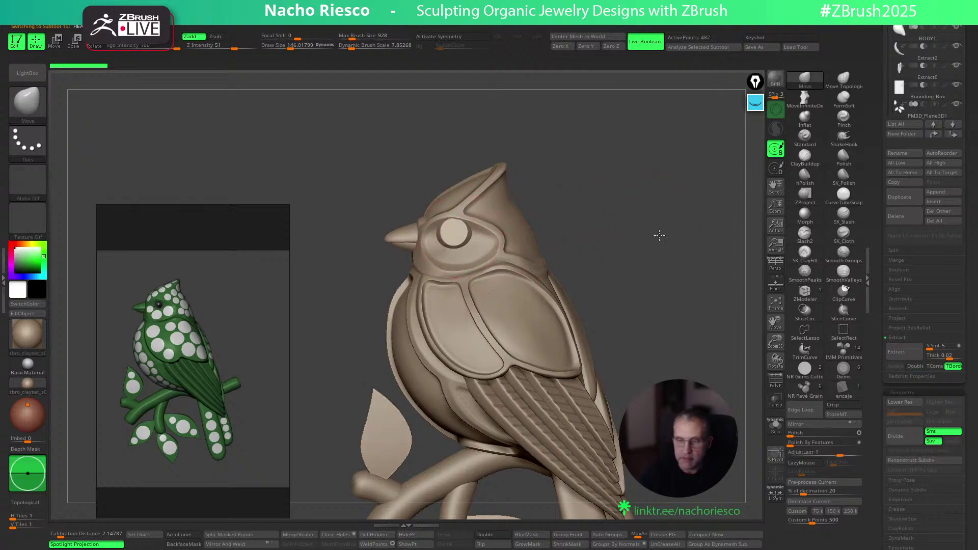
Select the beak and delete its lower subdivision levels
{"action": "left_click_drag", "start_coordinate": [661, 232], "coordinate": [621, 245], "text": "alt"}
{"action": "left_click", "coordinate": [408, 227], "text": "alt"}
{"action": "left_click", "coordinate": [900, 422]}
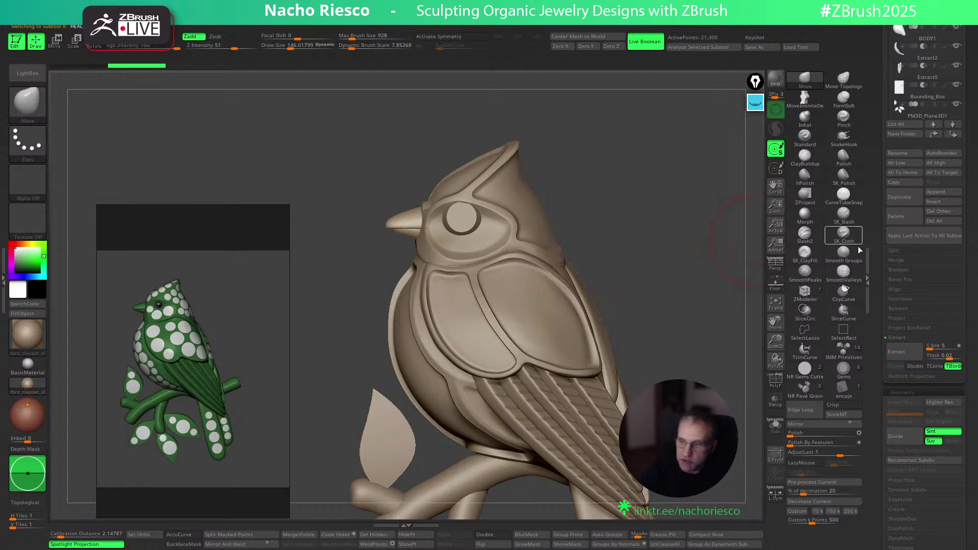
Try inserting a gem cutter over the larger wing panel with NR Gems Cutter, and undo the insertion
{"action": "left_click", "coordinate": [805, 370]}
{"action": "mouse_move", "coordinate": [540, 297]}
{"action": "left_mouse_down"}
{"action": "mouse_move", "coordinate": [545, 323]}
{"action": "mouse_move", "coordinate": [587, 346]}
{"action": "left_mouse_up"}
{"action": "left_click_drag", "start_coordinate": [667, 305], "coordinate": [684, 209]}
{"action": "key", "text": "ctrl+z"}
{"action": "key", "text": "ctrl+z"}
{"action": "key", "text": "ctrl+z"}
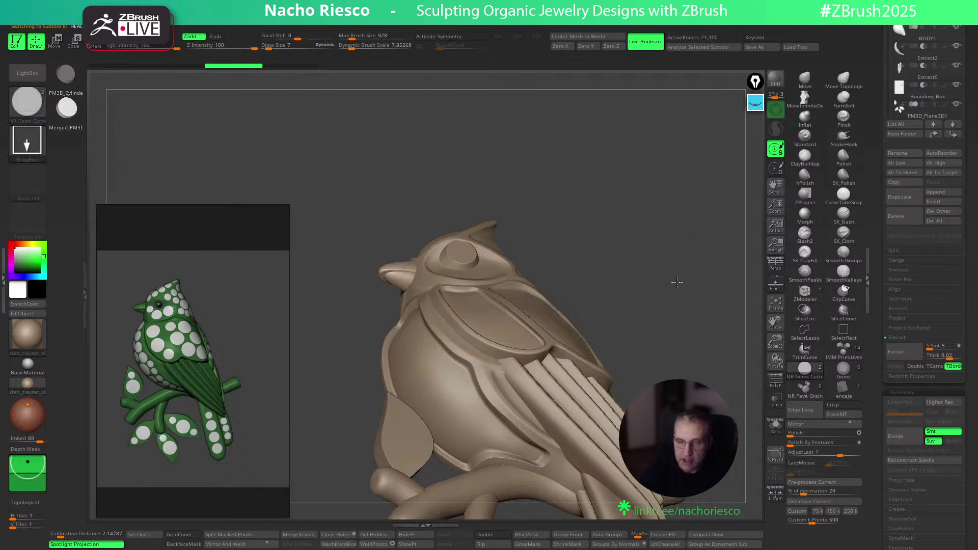
{"action": "right_click_drag", "start_coordinate": [678, 265], "coordinate": [673, 302]}
Display the subtool list and make the smooth wing panels, Extract0, the active subtool, using transparency temporarily to reach them
{"action": "left_click_drag", "start_coordinate": [877, 198], "coordinate": [878, 395]}
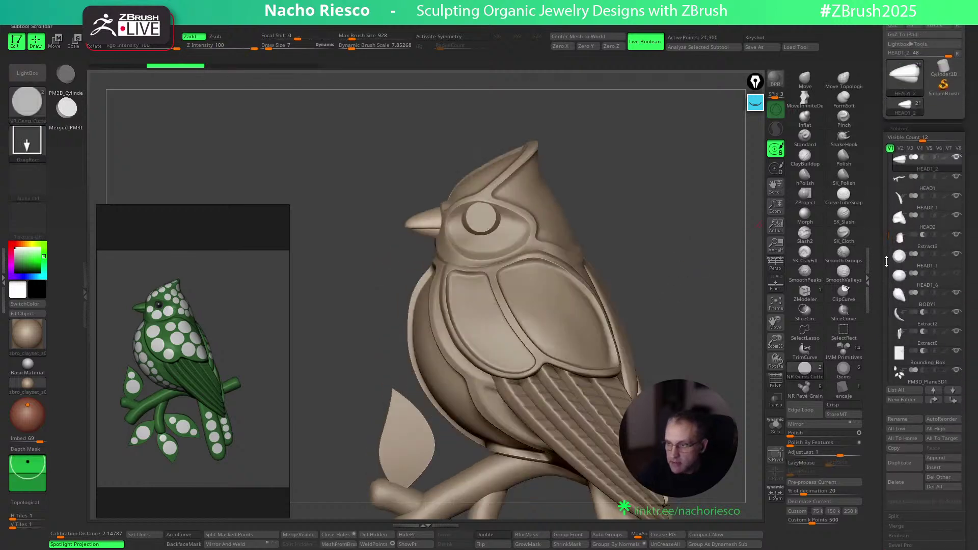
{"action": "mouse_move", "coordinate": [906, 161]}
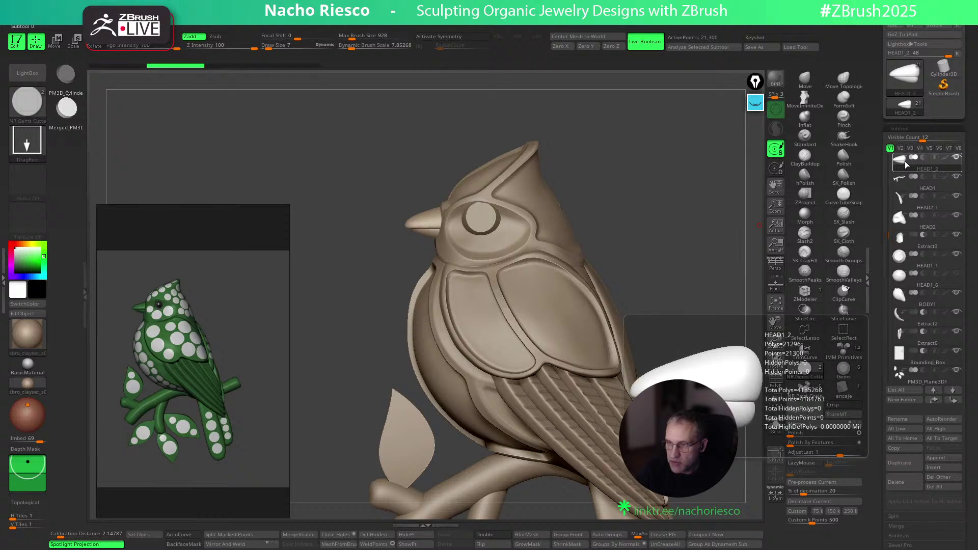
{"action": "left_click", "coordinate": [775, 405]}
{"action": "left_click", "coordinate": [601, 334], "text": "alt"}
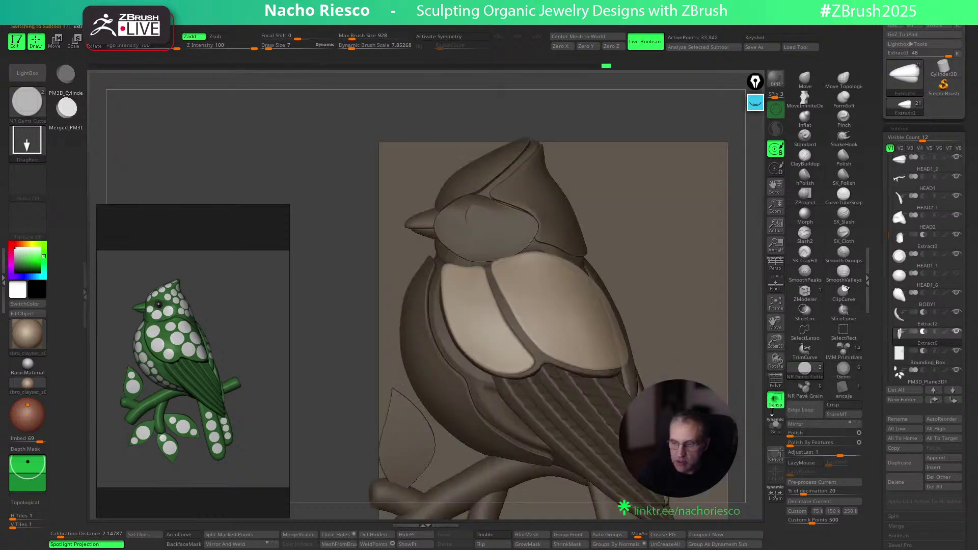
{"action": "left_click", "coordinate": [774, 402]}
{"action": "mouse_move", "coordinate": [915, 350]}
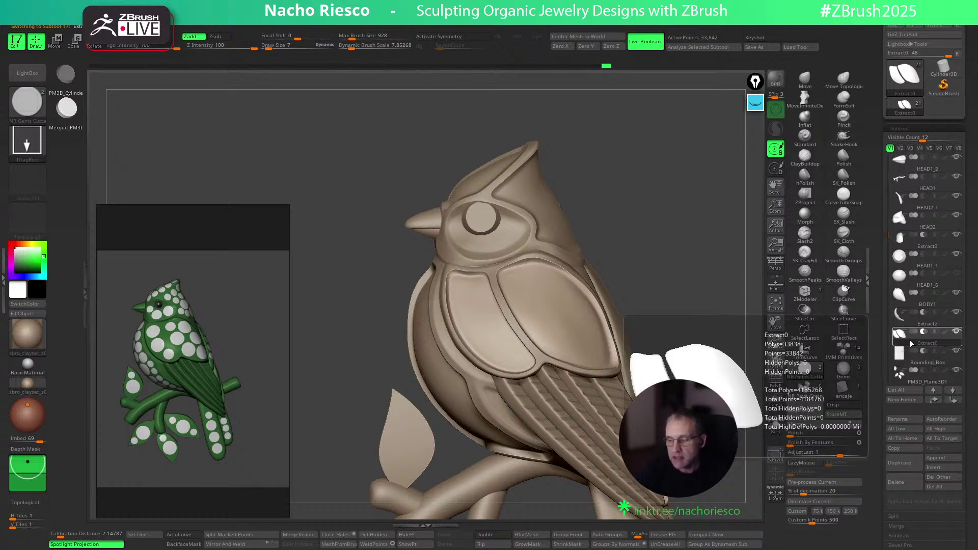
Make the beak, HEAD1_2, the active subtool
{"action": "mouse_move", "coordinate": [903, 168]}
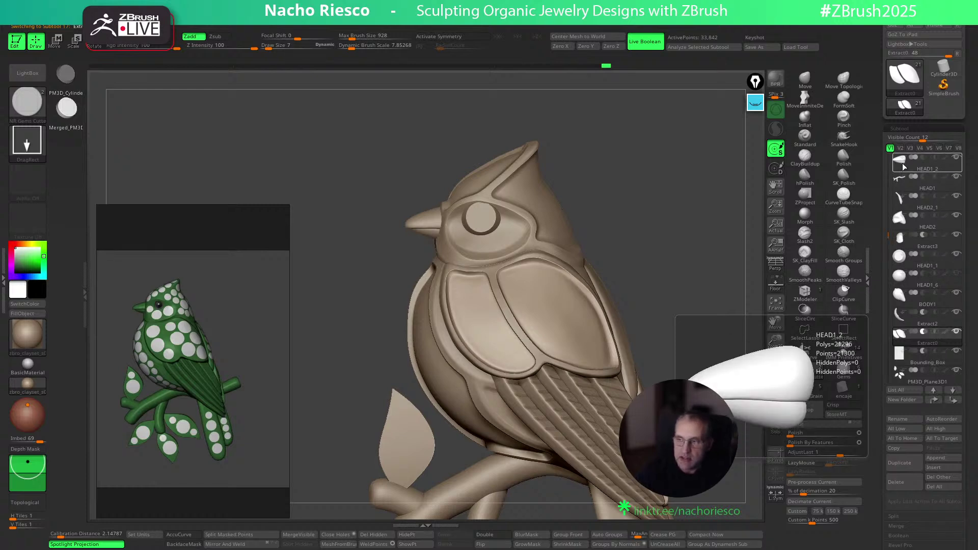
{"action": "left_click", "coordinate": [903, 165]}
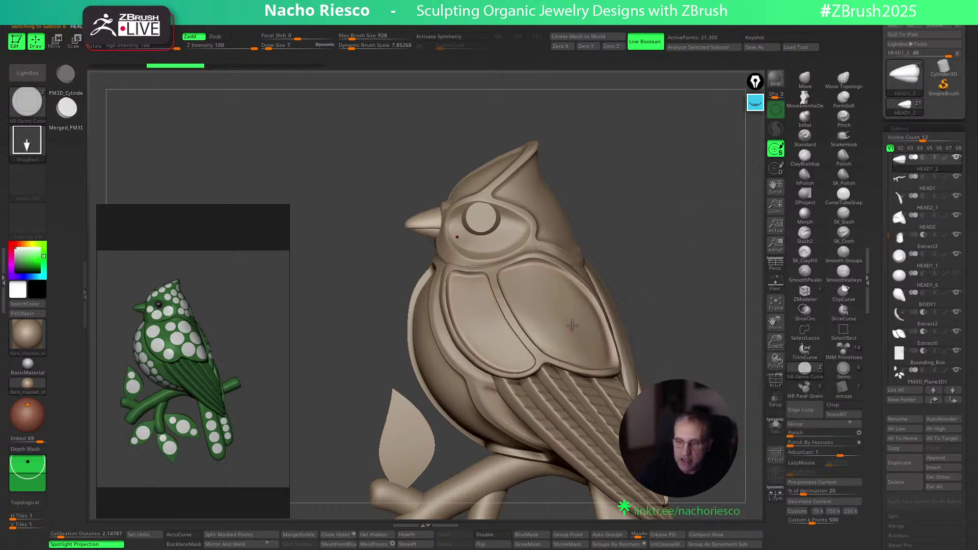
Try inserting a gem cutter over the larger wing panel with the beak active, and undo the insertion
{"action": "left_click_drag", "start_coordinate": [564, 312], "coordinate": [584, 311]}
{"action": "left_click_drag", "start_coordinate": [674, 257], "coordinate": [679, 223]}
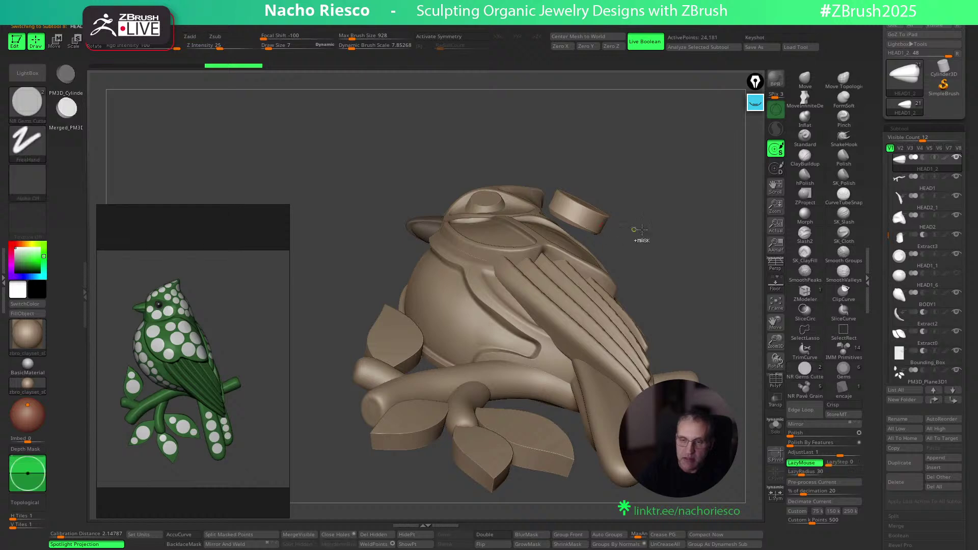
{"action": "key", "text": "ctrl+z"}
{"action": "left_click_drag", "start_coordinate": [681, 238], "coordinate": [676, 277], "text": "shift"}
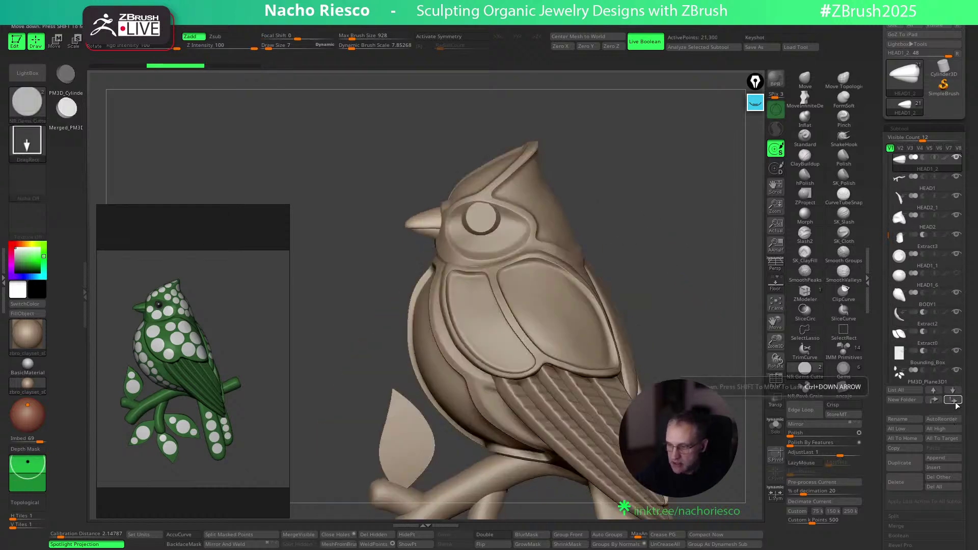
Move the beak subtool directly below the wing panels, Extract0, in the subtool list and turn off its Start flag
{"action": "left_click_drag", "start_coordinate": [901, 160], "coordinate": [904, 338]}
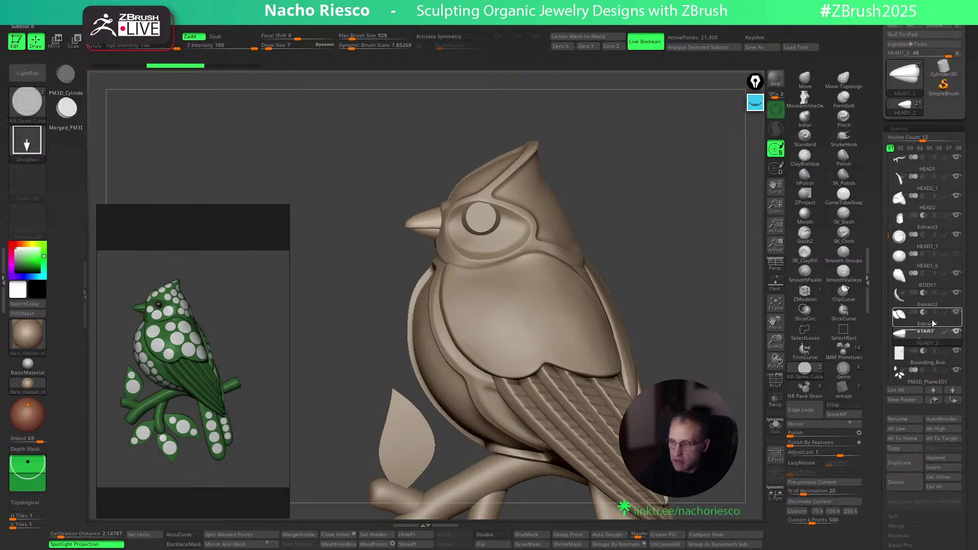
{"action": "mouse_move", "coordinate": [932, 314]}
{"action": "mouse_move", "coordinate": [931, 339]}
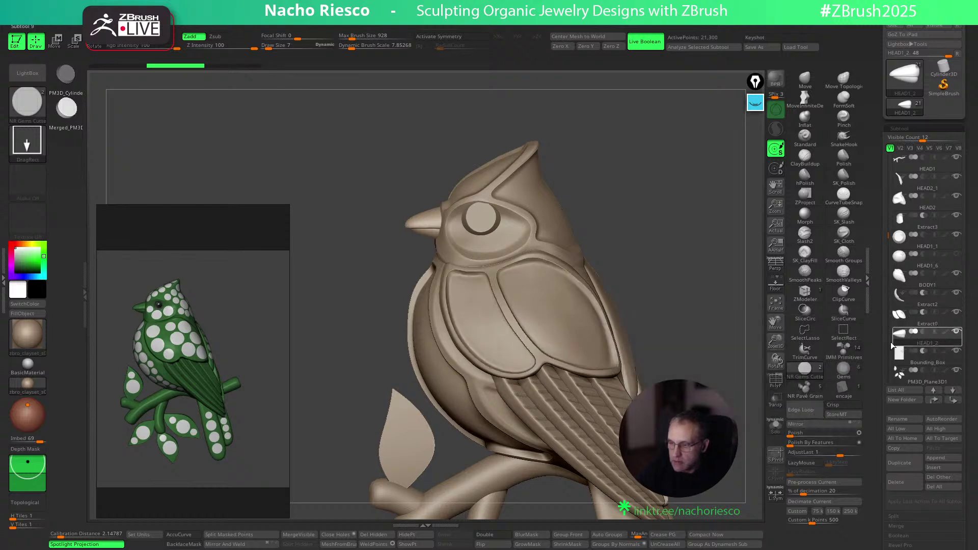
Try inserting a gem cutter over the larger wing panel after the reordering, and undo the insertion
{"action": "left_click_drag", "start_coordinate": [558, 320], "coordinate": [591, 288]}
{"action": "left_click_drag", "start_coordinate": [677, 253], "coordinate": [694, 273]}
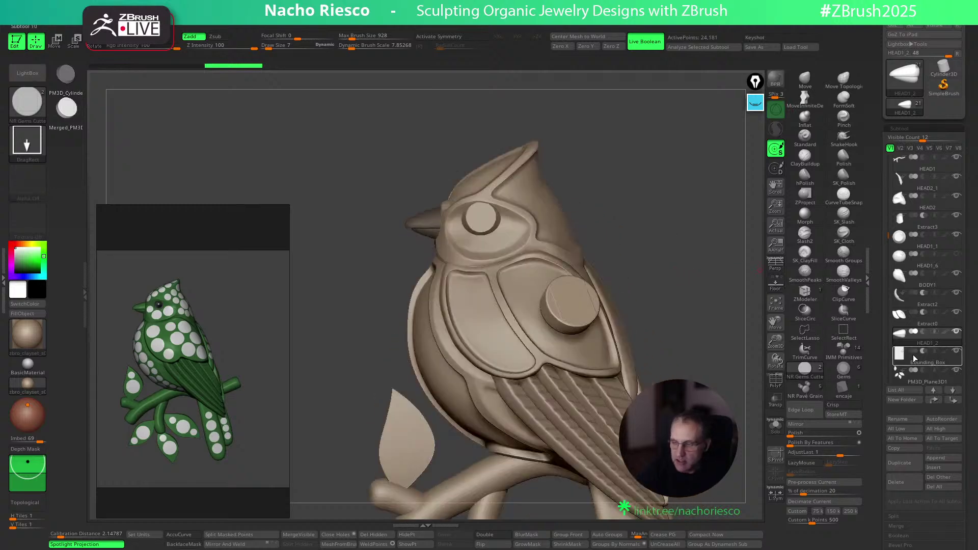
{"action": "mouse_move", "coordinate": [914, 327]}
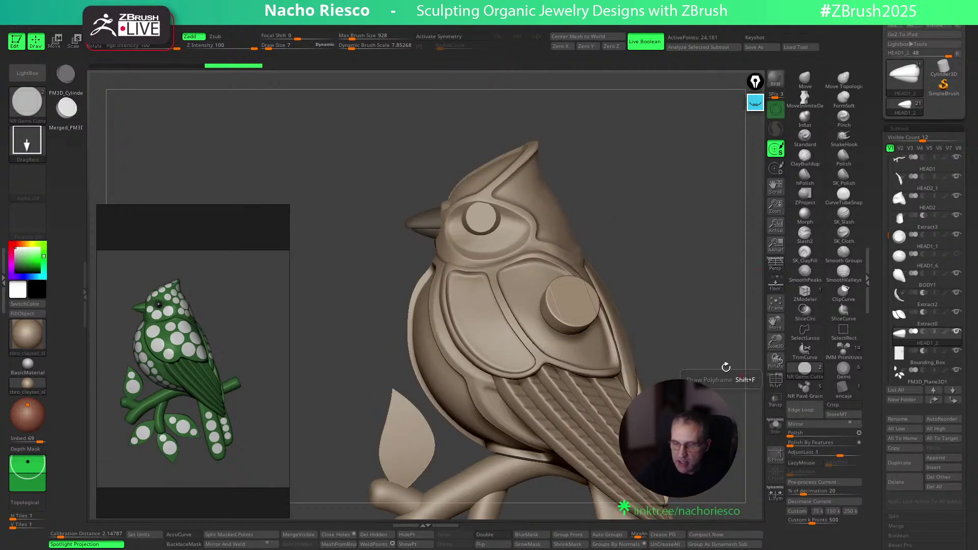
{"action": "key", "text": "ctrl+z"}
Display the IMM draw size settings and set the desired IMM size to 2 mm
{"action": "left_click_drag", "start_coordinate": [695, 332], "coordinate": [716, 333]}
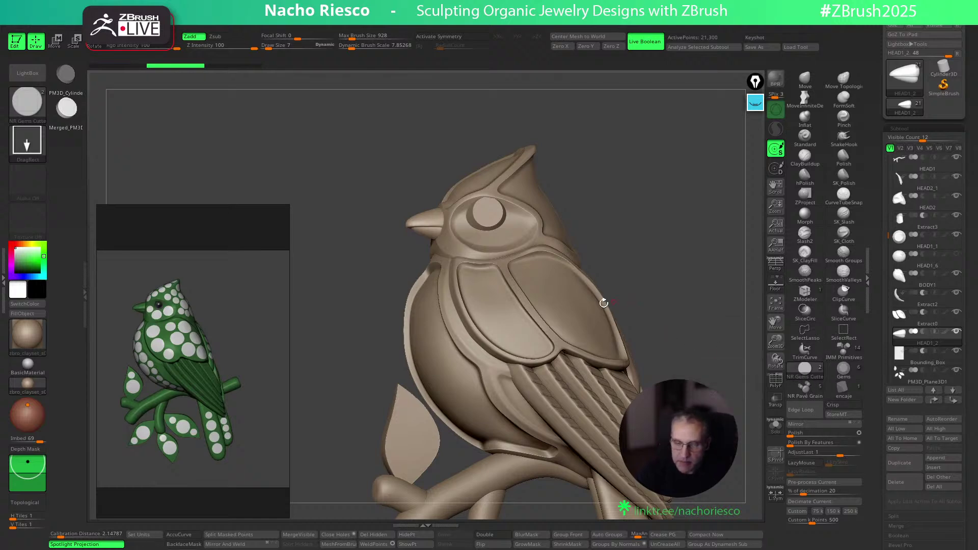
{"action": "left_click_drag", "start_coordinate": [684, 285], "coordinate": [688, 279]}
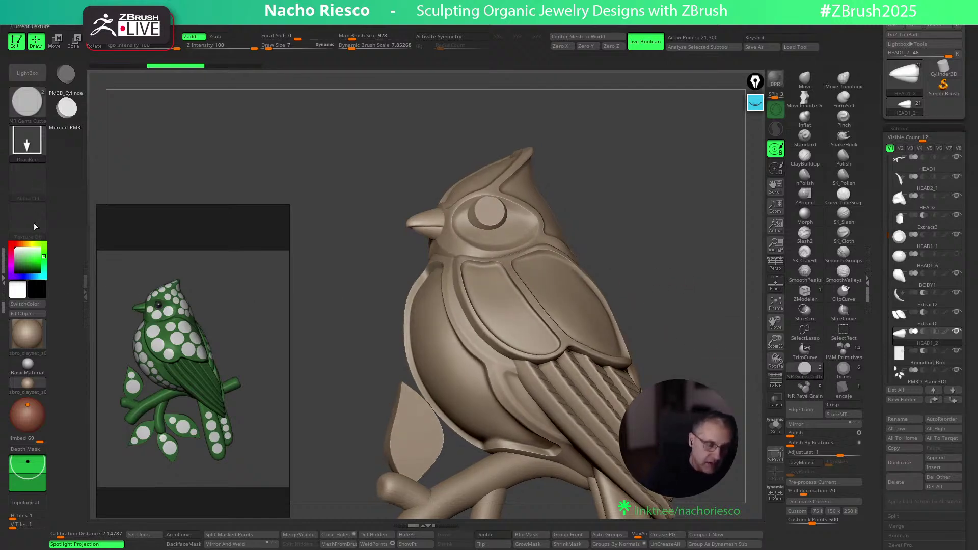
{"action": "left_click", "coordinate": [3, 290]}
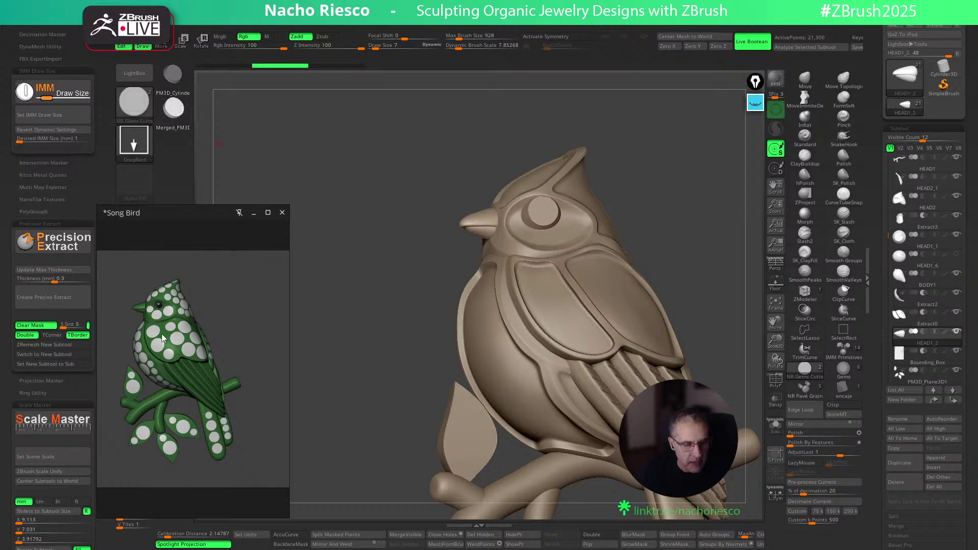
{"action": "left_click", "coordinate": [28, 139]}
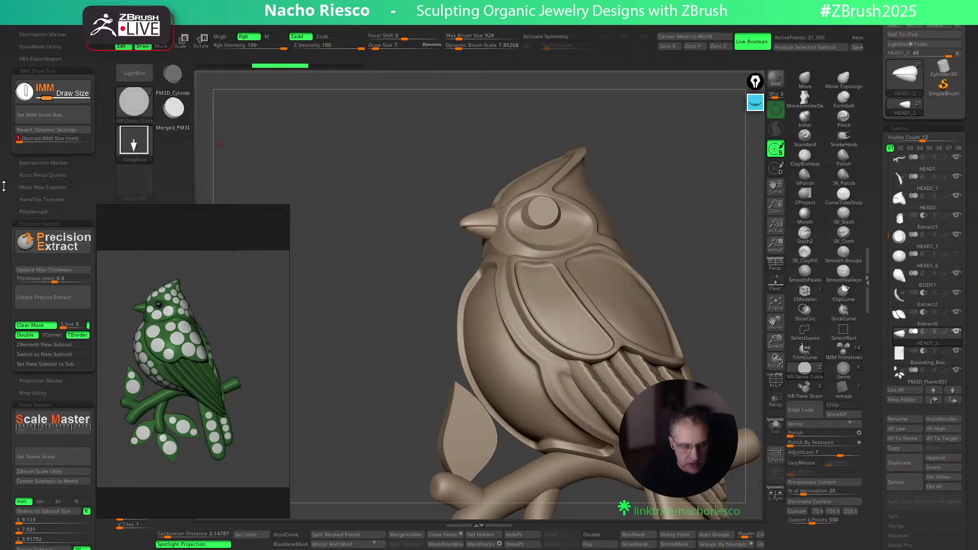
{"action": "type", "text": "2"}
{"action": "key", "text": "Return"}
Try inserting a 2 mm gem cutter on the larger wing panel and moving it with the gizmo, and undo both changes
{"action": "left_click_drag", "start_coordinate": [603, 290], "coordinate": [603, 305]}
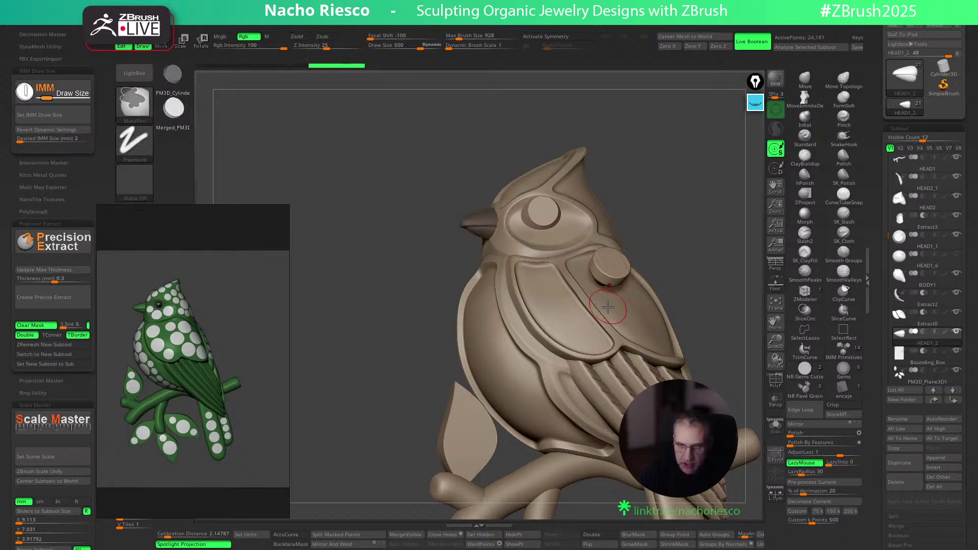
{"action": "mouse_move", "coordinate": [699, 262]}
{"action": "left_mouse_down"}
{"action": "mouse_move", "coordinate": [691, 279]}
{"action": "mouse_move", "coordinate": [708, 259]}
{"action": "left_mouse_up"}
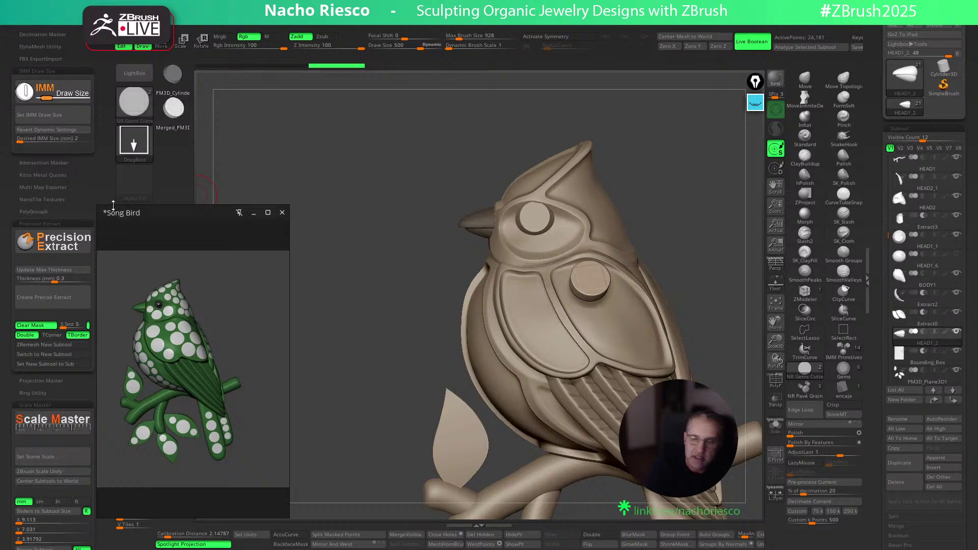
{"action": "left_click_drag", "start_coordinate": [695, 240], "coordinate": [692, 265]}
{"action": "key", "text": "w"}
{"action": "left_click_drag", "start_coordinate": [548, 270], "coordinate": [542, 288]}
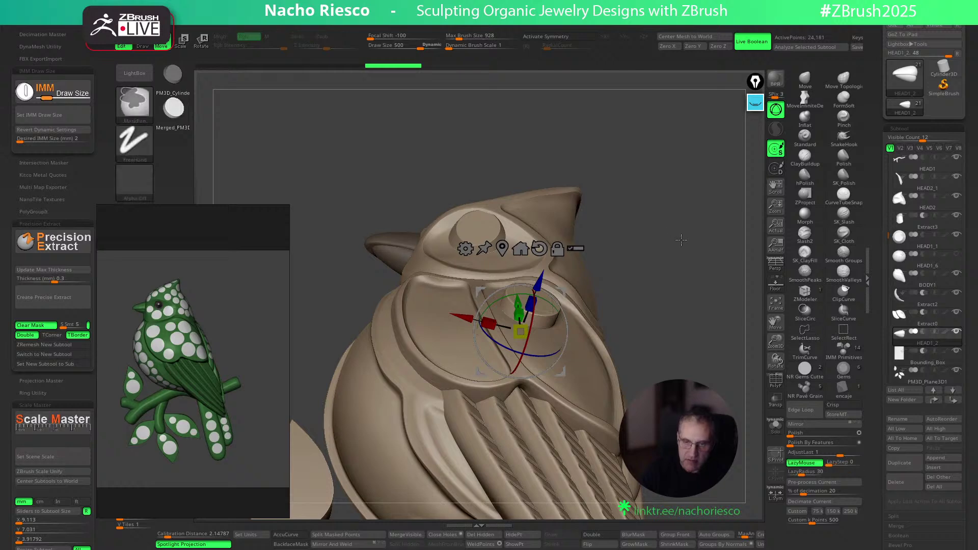
{"action": "key", "text": "ctrl+z"}
{"action": "key", "text": "ctrl+z"}
{"action": "key", "text": "q"}
Move the Song Bird reference window beside the bird's head and wing
{"action": "mouse_move", "coordinate": [628, 258]}
{"action": "left_mouse_down"}
{"action": "mouse_move", "coordinate": [662, 258]}
{"action": "mouse_move", "coordinate": [752, 182]}
{"action": "left_mouse_up"}
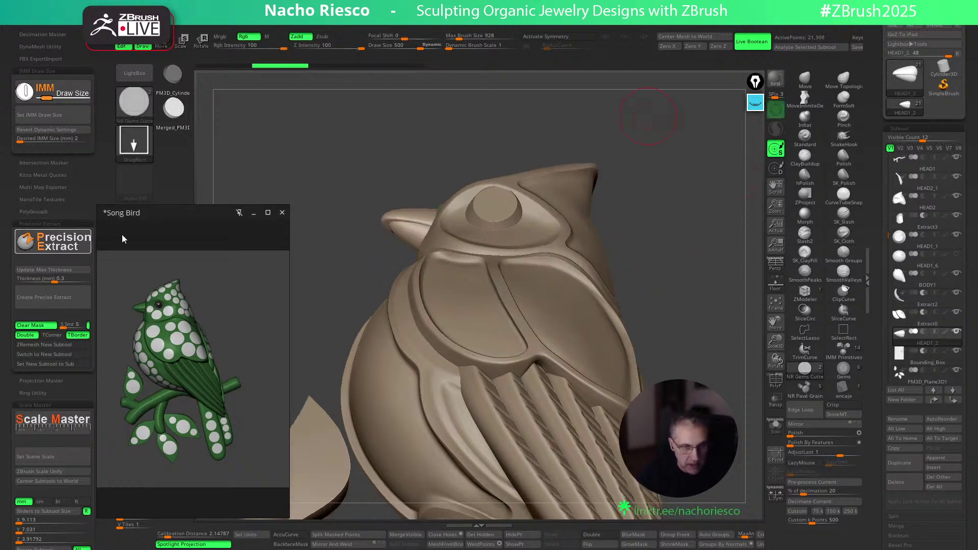
{"action": "left_click_drag", "start_coordinate": [160, 212], "coordinate": [305, 96]}
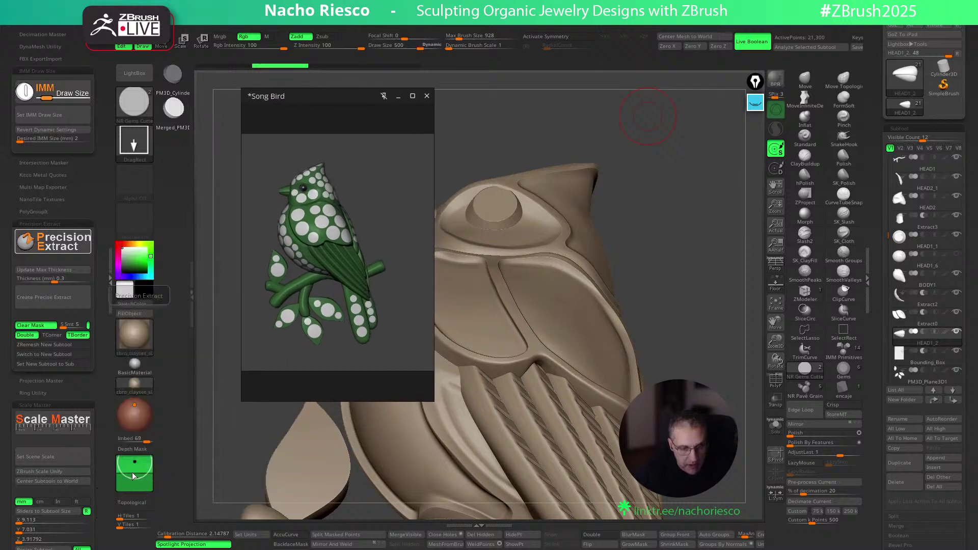
Try an imbed depth of -4 by inserting a gem cutter on the larger wing panel, and undo the insertion
{"action": "left_click_drag", "start_coordinate": [132, 462], "coordinate": [130, 476]}
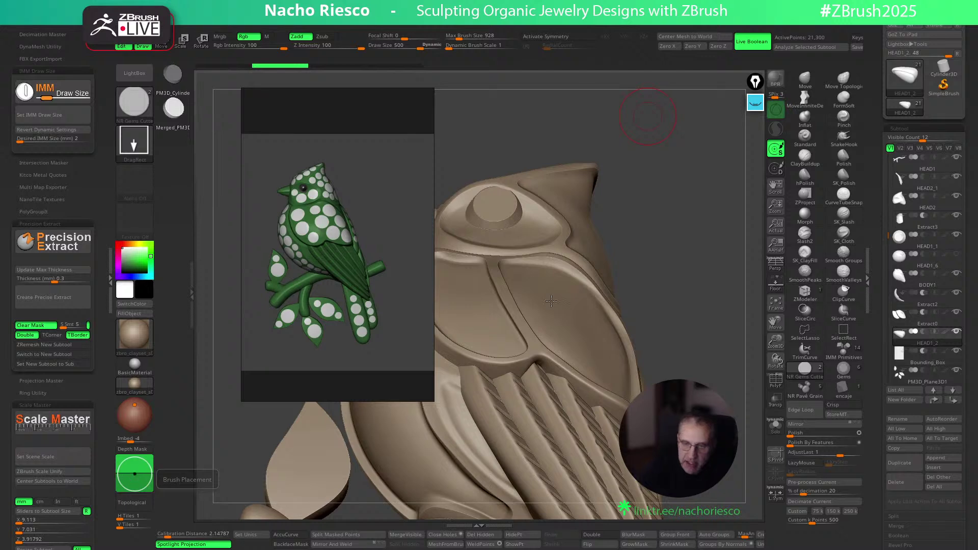
{"action": "left_click_drag", "start_coordinate": [557, 301], "coordinate": [561, 322]}
{"action": "left_click_drag", "start_coordinate": [654, 274], "coordinate": [687, 250]}
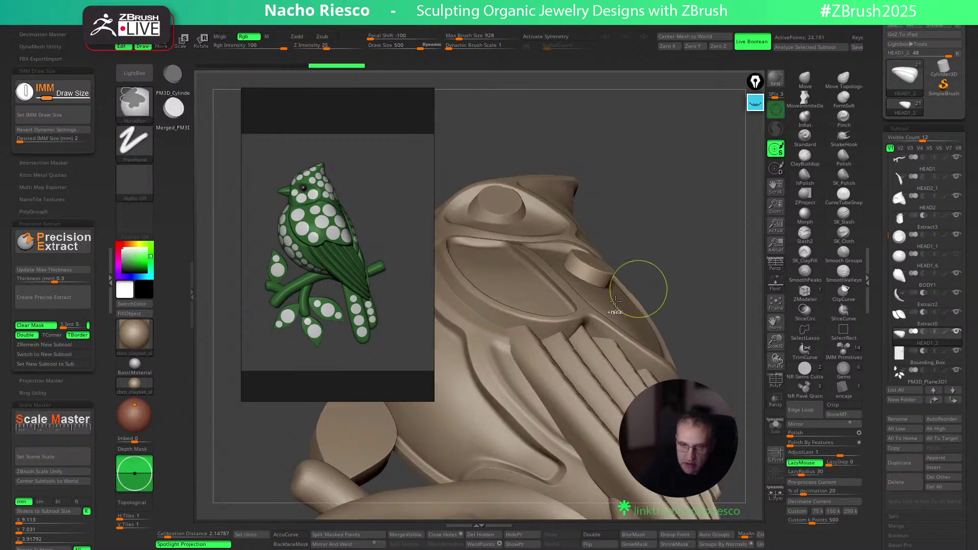
{"action": "key", "text": "ctrl+z"}
Set the brush's imbed depth to -16, test it with a gem cutter on the larger wing panel, and undo that insertion
{"action": "left_click_drag", "start_coordinate": [136, 475], "coordinate": [136, 477]}
{"action": "left_click_drag", "start_coordinate": [686, 242], "coordinate": [654, 266]}
{"action": "mouse_move", "coordinate": [549, 290]}
{"action": "left_mouse_down"}
{"action": "mouse_move", "coordinate": [550, 307]}
{"action": "mouse_move", "coordinate": [573, 306]}
{"action": "left_mouse_up"}
{"action": "left_click_drag", "start_coordinate": [674, 256], "coordinate": [696, 335]}
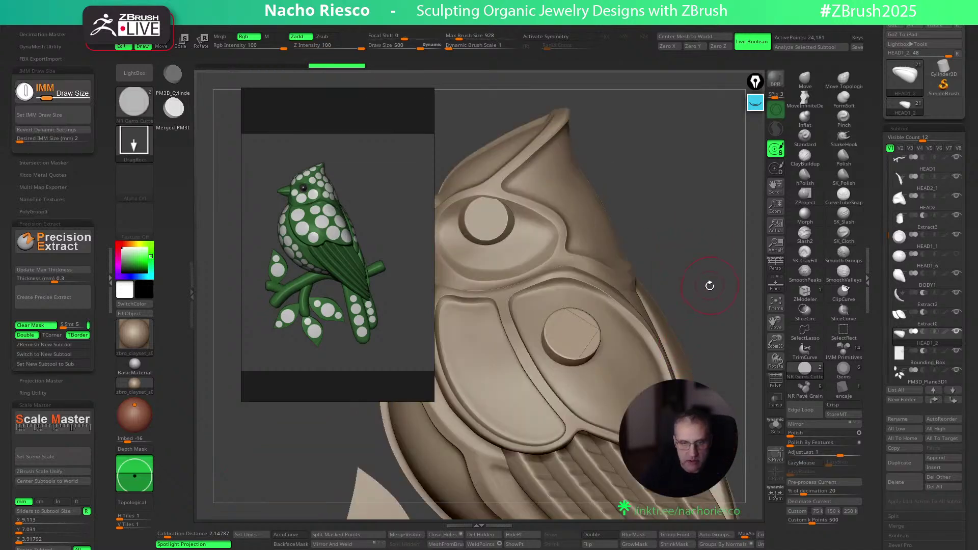
{"action": "key", "text": "ctrl+z"}
Insert a 2 mm gem cutter at the upper end of the smaller wing panel and split it from the beak into its own subtool
{"action": "left_click_drag", "start_coordinate": [703, 280], "coordinate": [578, 312]}
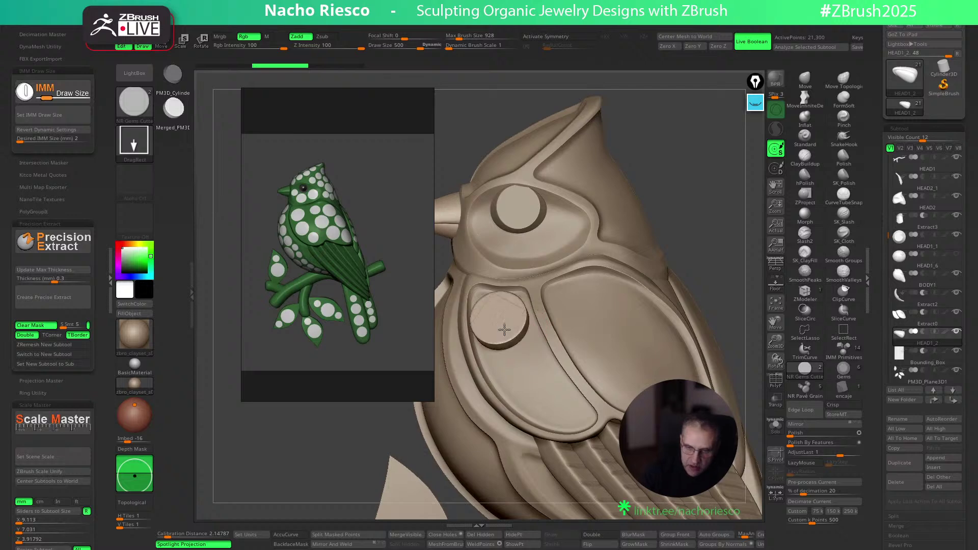
{"action": "left_click_drag", "start_coordinate": [503, 327], "coordinate": [530, 314]}
{"action": "left_click_drag", "start_coordinate": [683, 259], "coordinate": [713, 252]}
{"action": "key", "text": "w"}
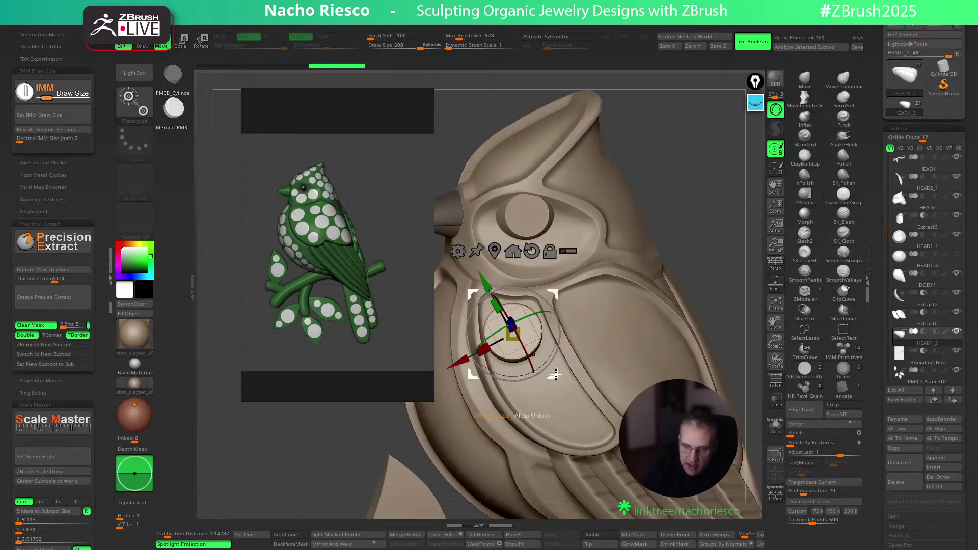
{"action": "key", "text": "q"}
{"action": "left_click", "coordinate": [353, 532]}
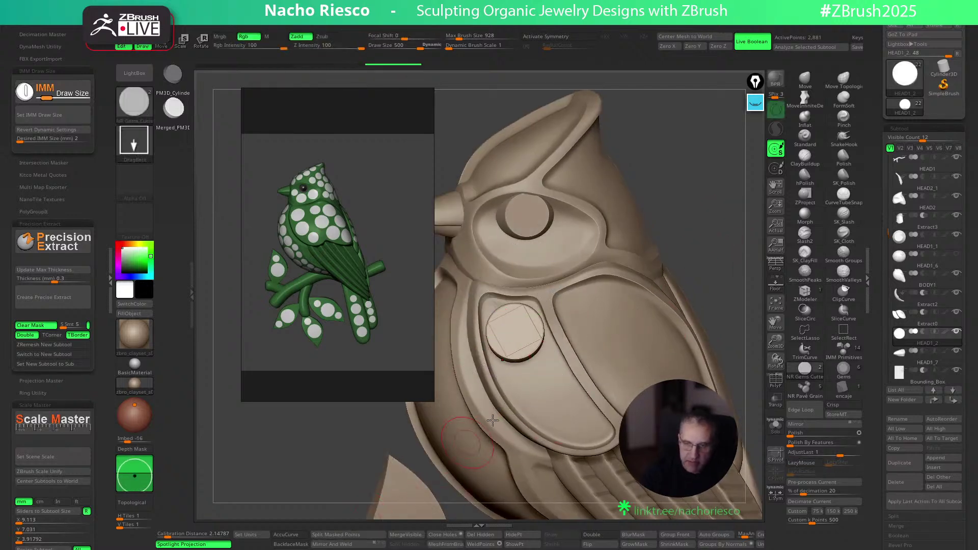
Insert a second 2 mm gem cutter just below the first on the smaller wing panel and adjust its placement with the gizmo
{"action": "left_click_drag", "start_coordinate": [532, 384], "coordinate": [539, 390]}
{"action": "left_click_drag", "start_coordinate": [730, 246], "coordinate": [718, 255]}
{"action": "key", "text": "w"}
{"action": "left_click_drag", "start_coordinate": [574, 423], "coordinate": [579, 426]}
{"action": "left_click_drag", "start_coordinate": [726, 289], "coordinate": [641, 283]}
{"action": "left_click_drag", "start_coordinate": [571, 349], "coordinate": [573, 352]}
{"action": "mouse_move", "coordinate": [703, 214]}
{"action": "left_mouse_down"}
{"action": "mouse_move", "coordinate": [734, 306]}
{"action": "mouse_move", "coordinate": [720, 251]}
{"action": "mouse_move", "coordinate": [689, 285]}
{"action": "left_mouse_up"}
{"action": "key", "text": "q"}
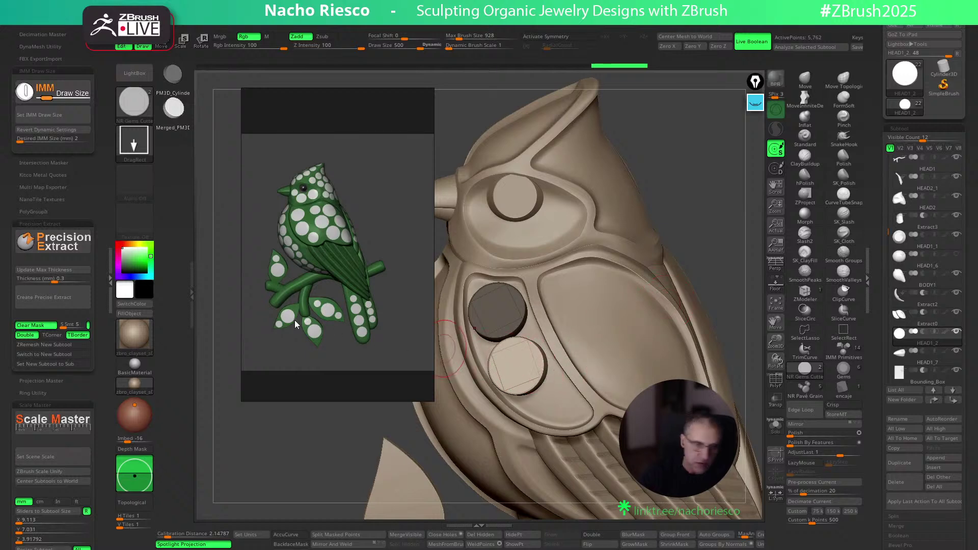
Set the desired IMM size to 1.5 mm and place a third gem cutter at the lower end of the smaller wing panel
{"action": "left_click", "coordinate": [66, 139]}
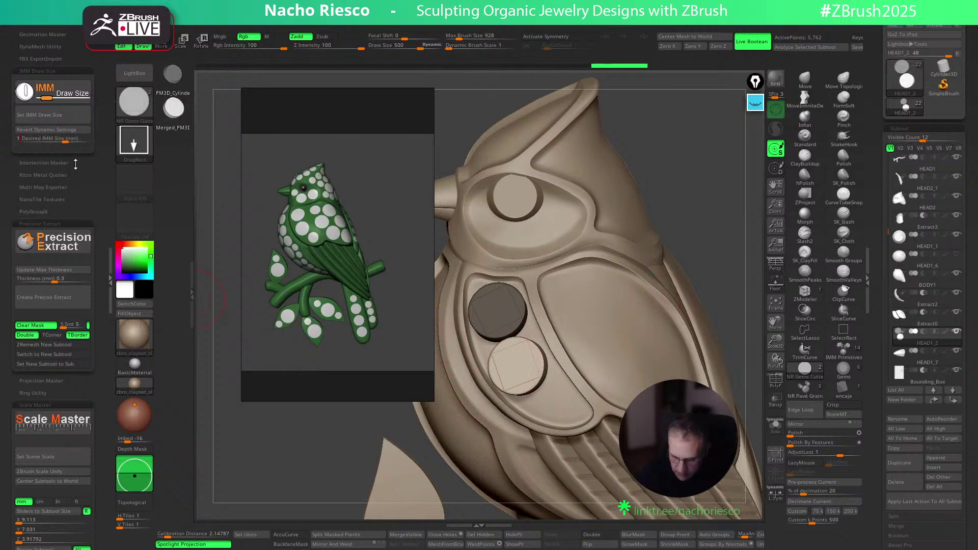
{"action": "key", "text": "Return"}
{"action": "mouse_move", "coordinate": [554, 404]}
{"action": "left_mouse_down"}
{"action": "mouse_move", "coordinate": [684, 295]}
{"action": "mouse_move", "coordinate": [703, 294]}
{"action": "left_mouse_up"}
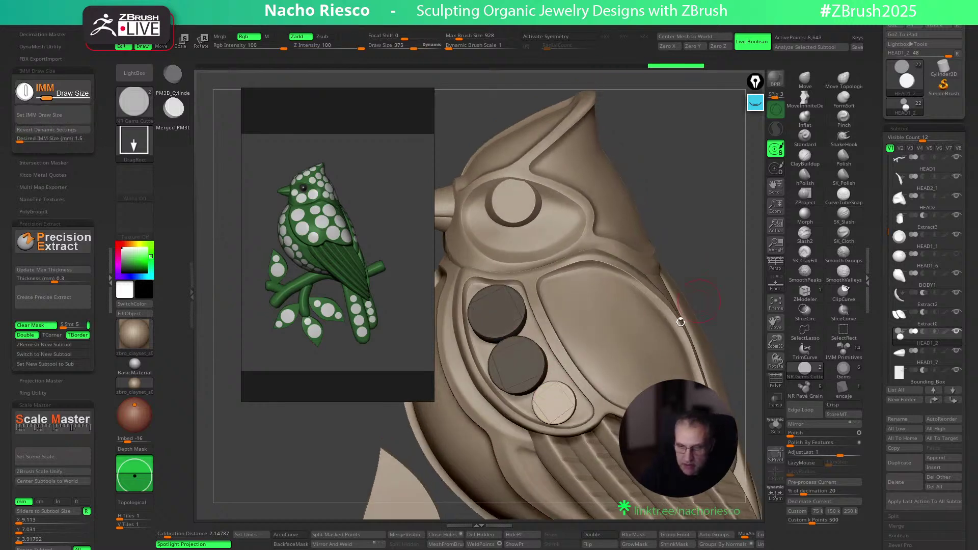
{"action": "key", "text": "w"}
{"action": "left_click_drag", "start_coordinate": [596, 362], "coordinate": [598, 359]}
{"action": "key", "text": "q"}
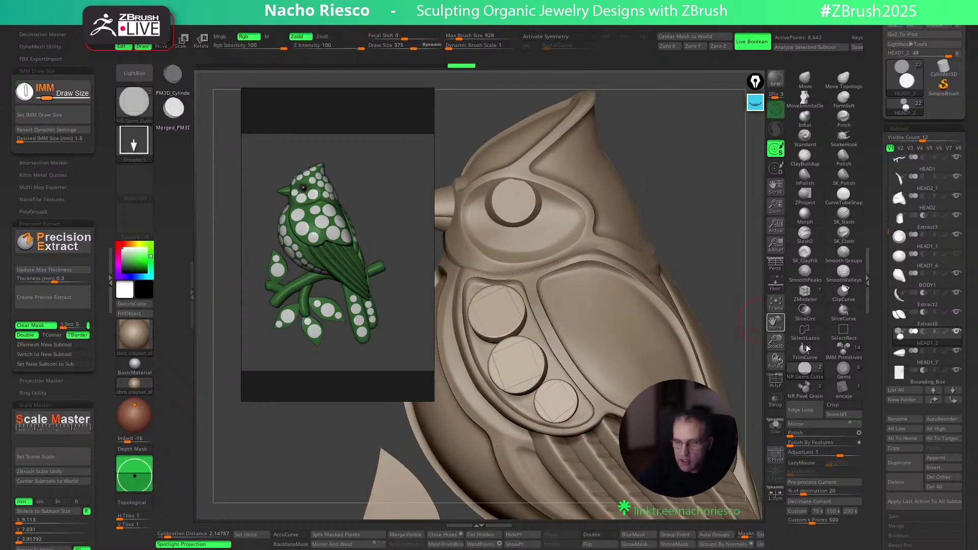
Set the gem cutters subtool to boolean subtraction so the cutters carve seats into the wing panel
{"action": "mouse_move", "coordinate": [923, 336]}
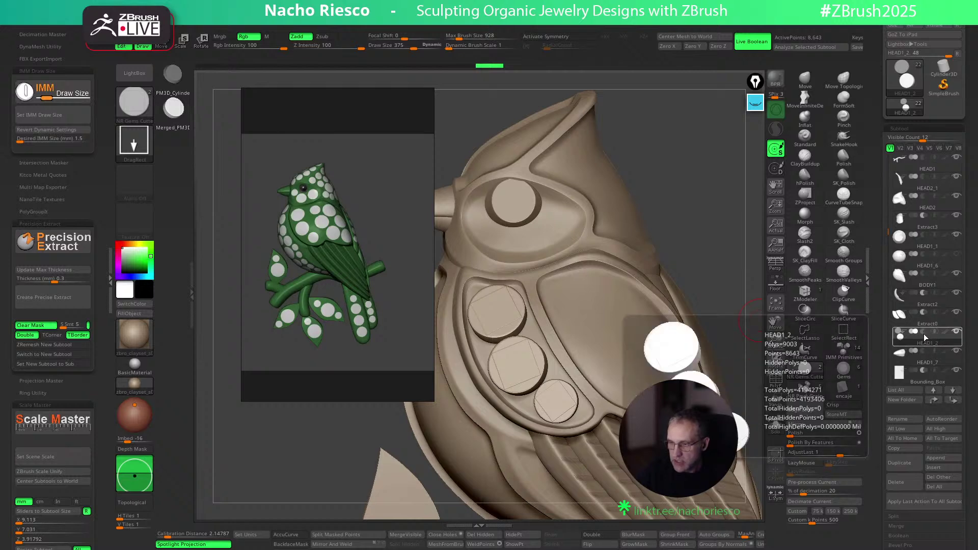
{"action": "left_click", "coordinate": [924, 332]}
{"action": "left_click_drag", "start_coordinate": [729, 306], "coordinate": [729, 263]}
Place a 1.5 mm gem cutter at the upper inner corner of the larger wing panel
{"action": "left_click", "coordinate": [539, 285]}
{"action": "key", "text": "w"}
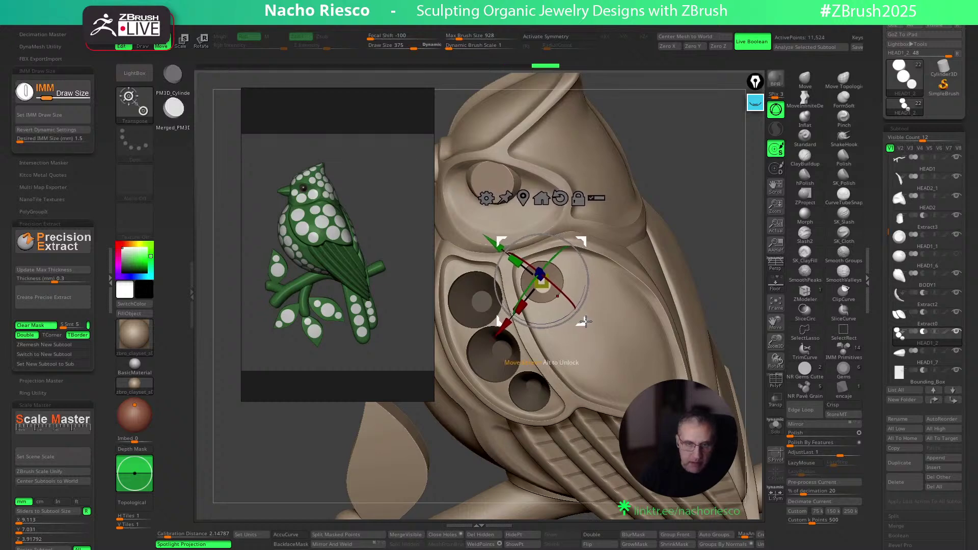
{"action": "key", "text": "q"}
Set the desired IMM size to 2 mm and place a gem cutter below the small one on the larger wing panel
{"action": "left_click", "coordinate": [69, 139]}
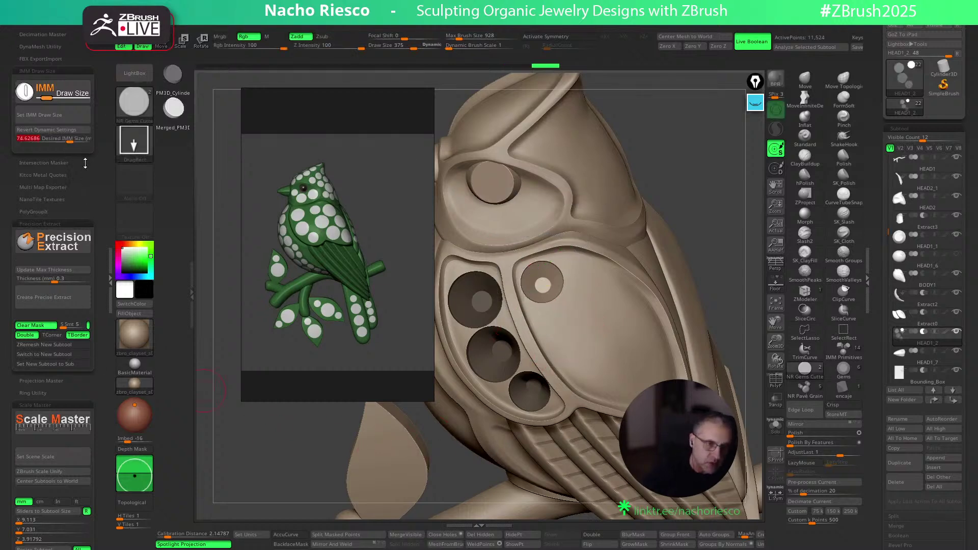
{"action": "key", "text": "Return"}
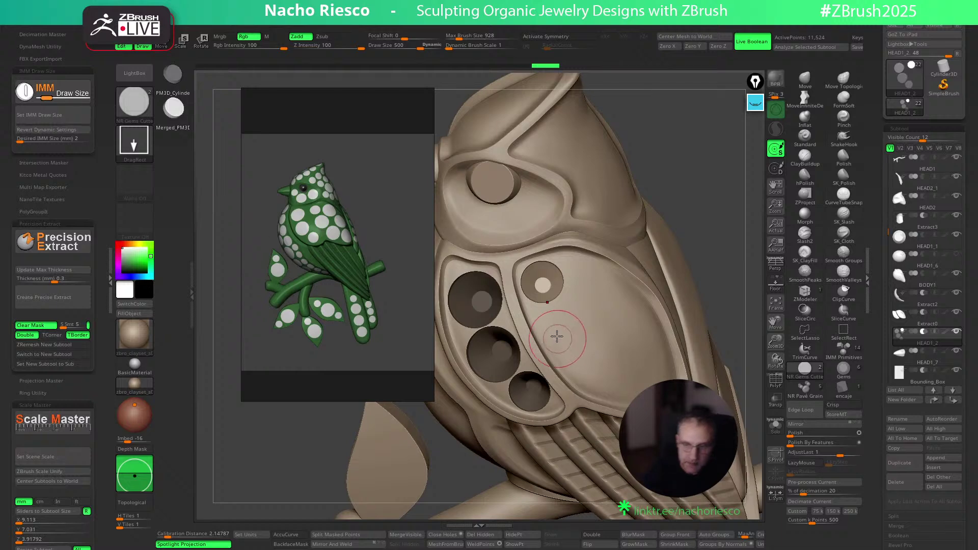
{"action": "key", "text": "w"}
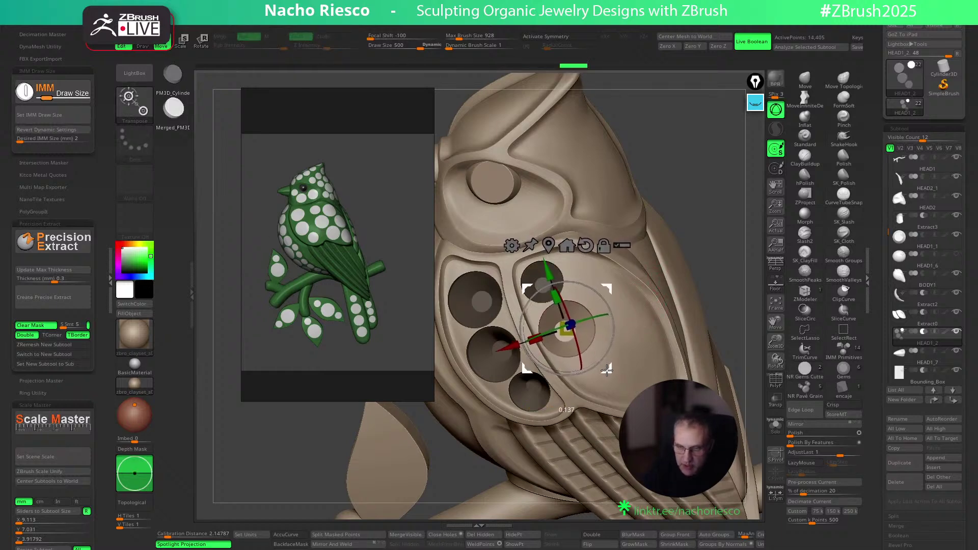
{"action": "key", "text": "q"}
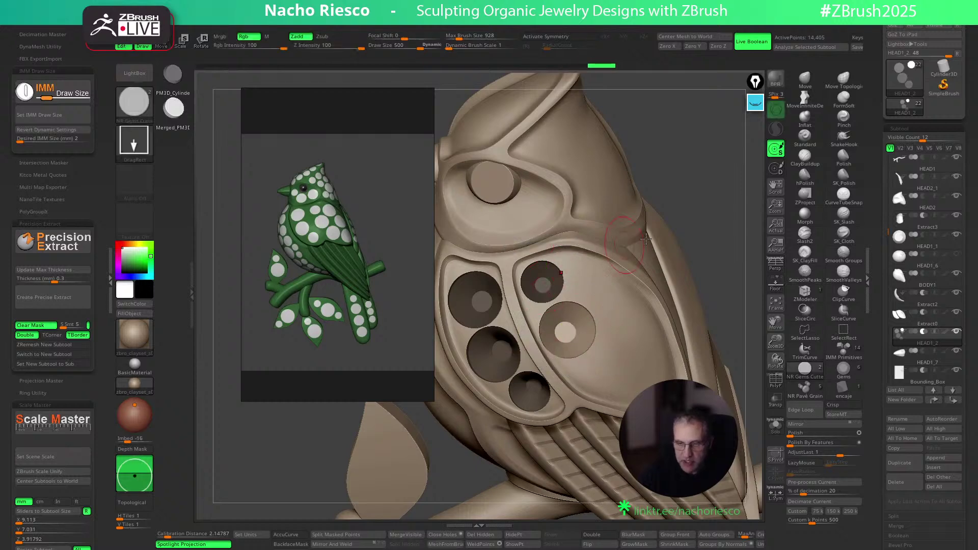
Place a 2 mm gem cutter near the lower end of the larger wing panel and nudge it into position
{"action": "left_click_drag", "start_coordinate": [697, 210], "coordinate": [541, 291]}
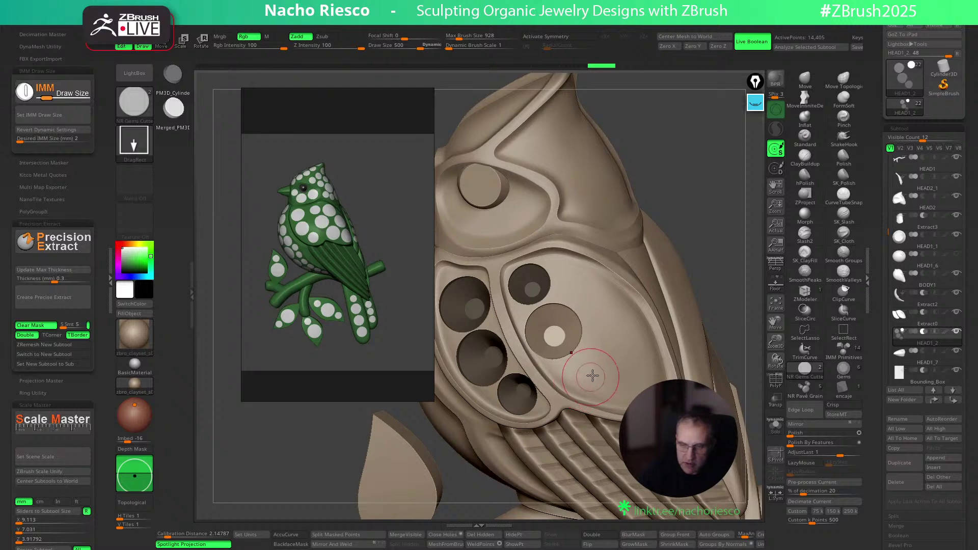
{"action": "key", "text": "w"}
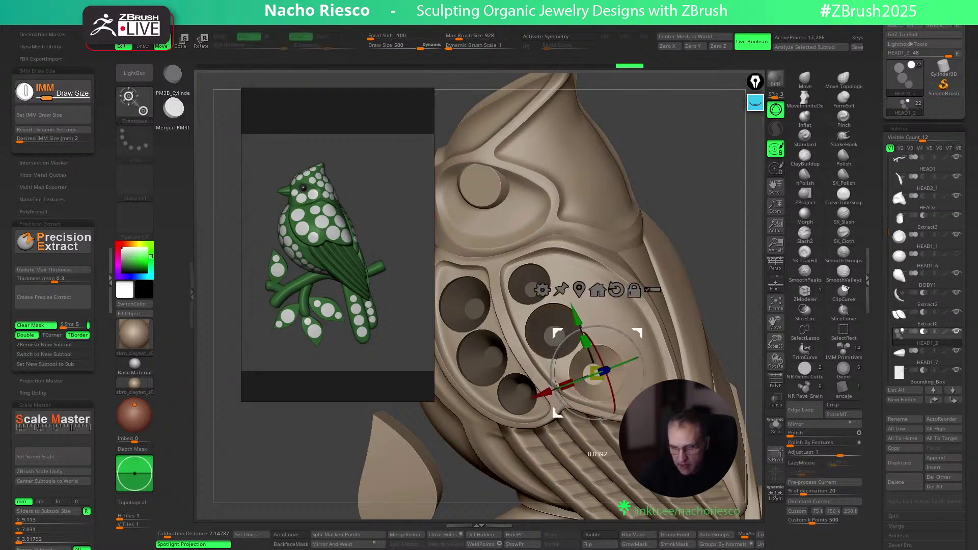
{"action": "left_click_drag", "start_coordinate": [604, 370], "coordinate": [607, 370]}
{"action": "key", "text": "q"}
Place a 2 mm gem cutter along the upper edge of the larger wing panel and adjust its position
{"action": "left_click_drag", "start_coordinate": [727, 270], "coordinate": [581, 283]}
{"action": "key", "text": "w"}
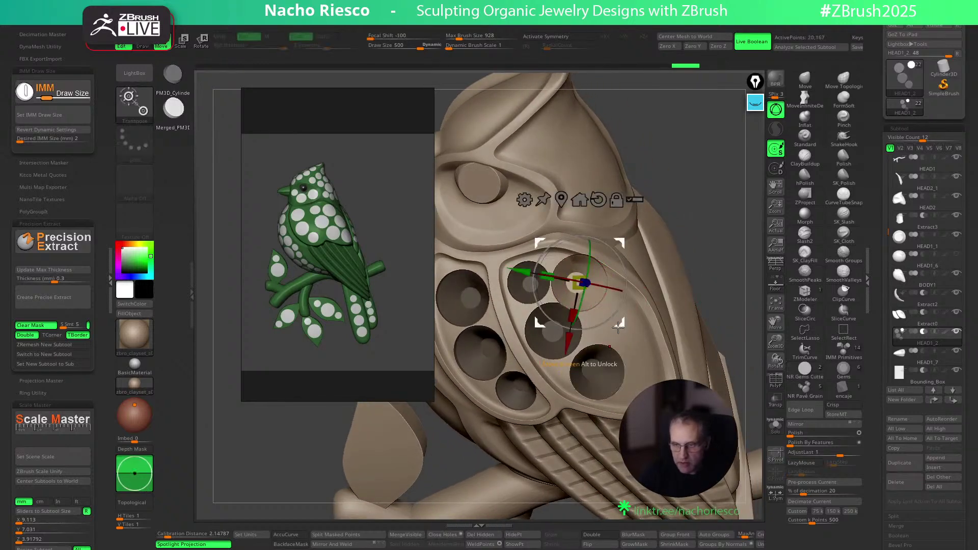
{"action": "key", "text": "q"}
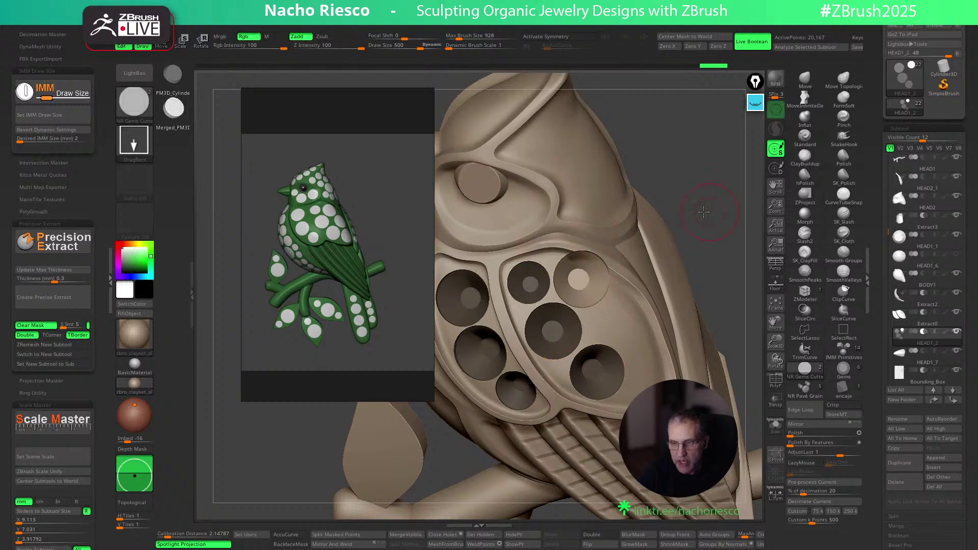
{"action": "left_click_drag", "start_coordinate": [704, 212], "coordinate": [616, 268]}
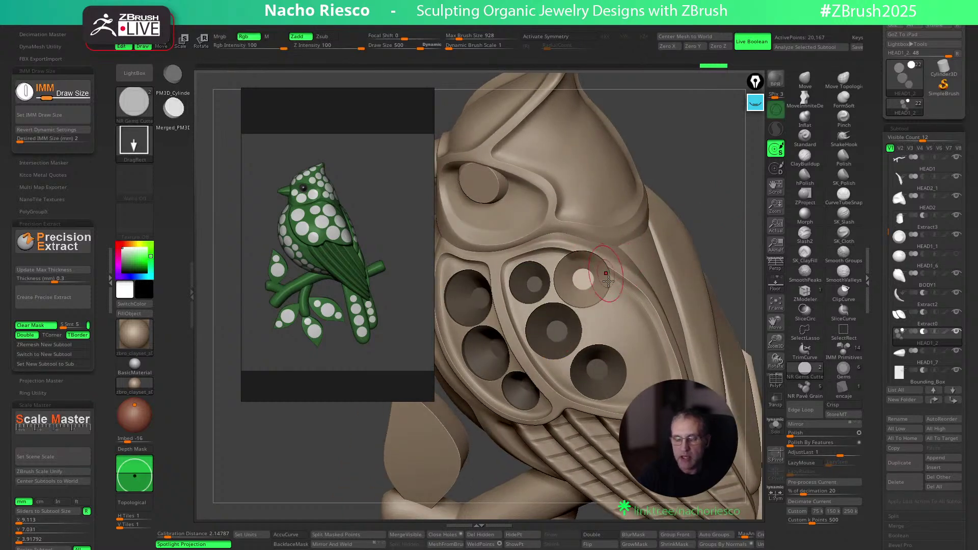
{"action": "left_click_drag", "start_coordinate": [726, 222], "coordinate": [712, 222], "text": "alt"}
{"action": "key", "text": "w"}
{"action": "left_click_drag", "start_coordinate": [604, 323], "coordinate": [605, 322]}
Switch the gem cutters subtool from subtraction to additive display and realign the upper-edge cutter from a side view
{"action": "left_click_drag", "start_coordinate": [738, 214], "coordinate": [751, 196]}
{"action": "left_click", "coordinate": [914, 333]}
{"action": "left_click_drag", "start_coordinate": [713, 225], "coordinate": [653, 253]}
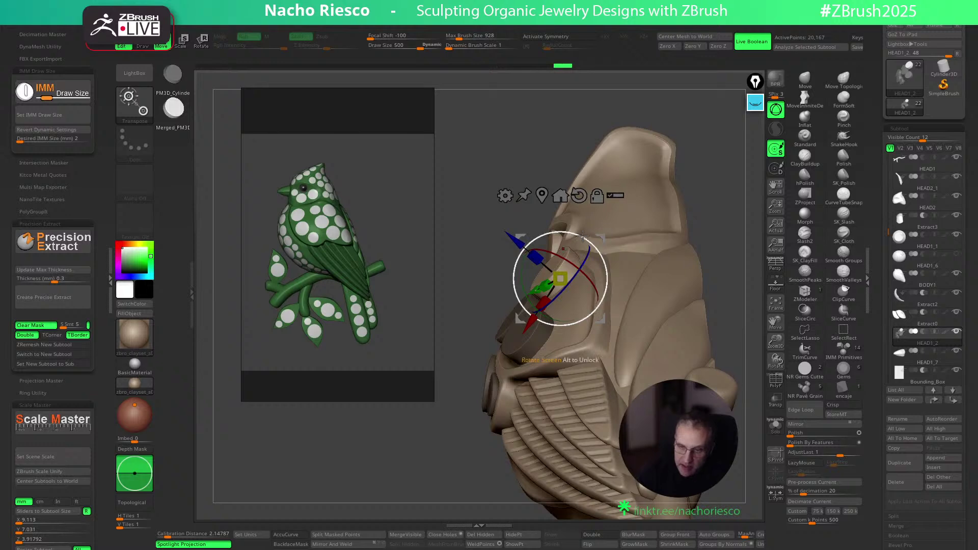
{"action": "left_click_drag", "start_coordinate": [582, 236], "coordinate": [593, 241]}
Place another 2 mm gem cutter midway along the outer edge of the larger wing panel and shift it into the gap
{"action": "mouse_move", "coordinate": [654, 217]}
{"action": "left_mouse_down"}
{"action": "mouse_move", "coordinate": [709, 222]}
{"action": "mouse_move", "coordinate": [732, 250]}
{"action": "mouse_move", "coordinate": [733, 296]}
{"action": "mouse_move", "coordinate": [721, 316]}
{"action": "left_mouse_up"}
{"action": "key", "text": "q"}
{"action": "key", "text": "ctrl"}
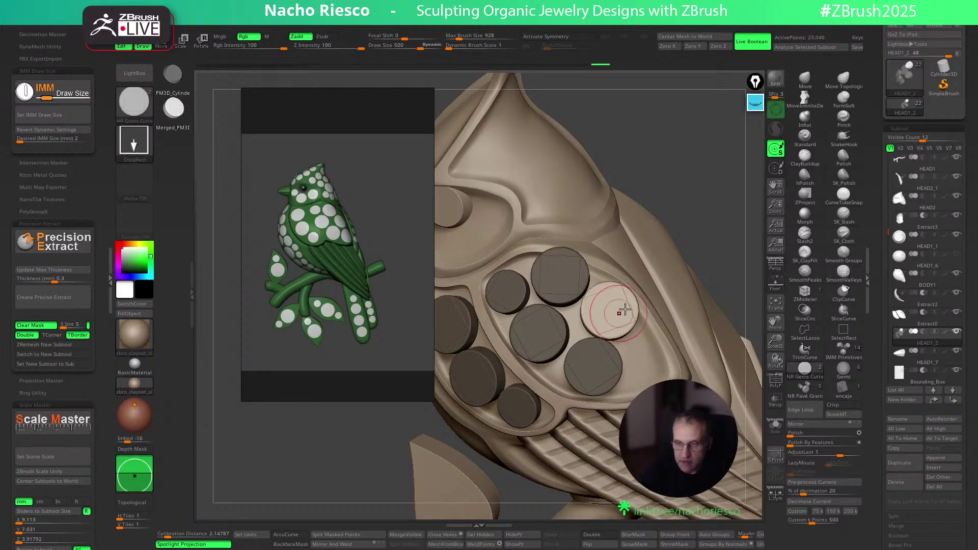
{"action": "key", "text": "w"}
{"action": "left_click_drag", "start_coordinate": [650, 351], "coordinate": [652, 348]}
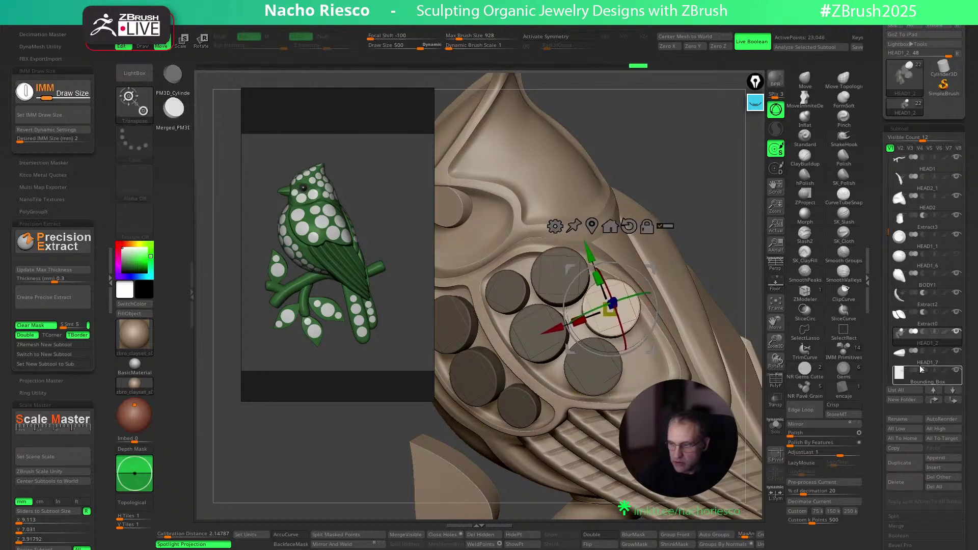
Set the gem cutters subtool back to boolean subtraction and fine-tune the outer-edge cutter's position
{"action": "left_click", "coordinate": [924, 331]}
{"action": "key", "text": "q"}
{"action": "left_click_drag", "start_coordinate": [725, 227], "coordinate": [726, 268]}
{"action": "key", "text": "w"}
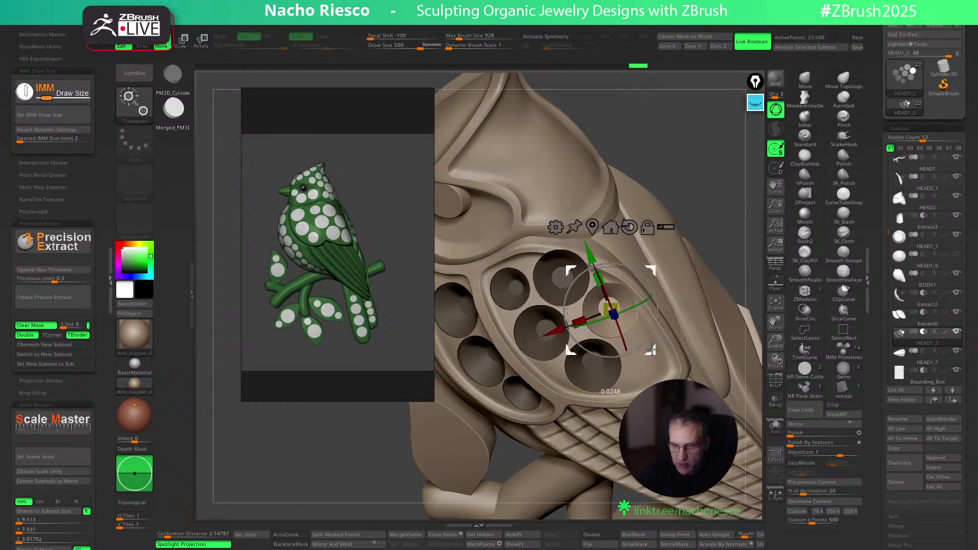
Place a 2 mm gem cutter in the lower outer corner of the larger wing panel and align it there
{"action": "key", "text": "q"}
{"action": "left_click_drag", "start_coordinate": [709, 195], "coordinate": [664, 357]}
{"action": "left_click", "coordinate": [652, 360]}
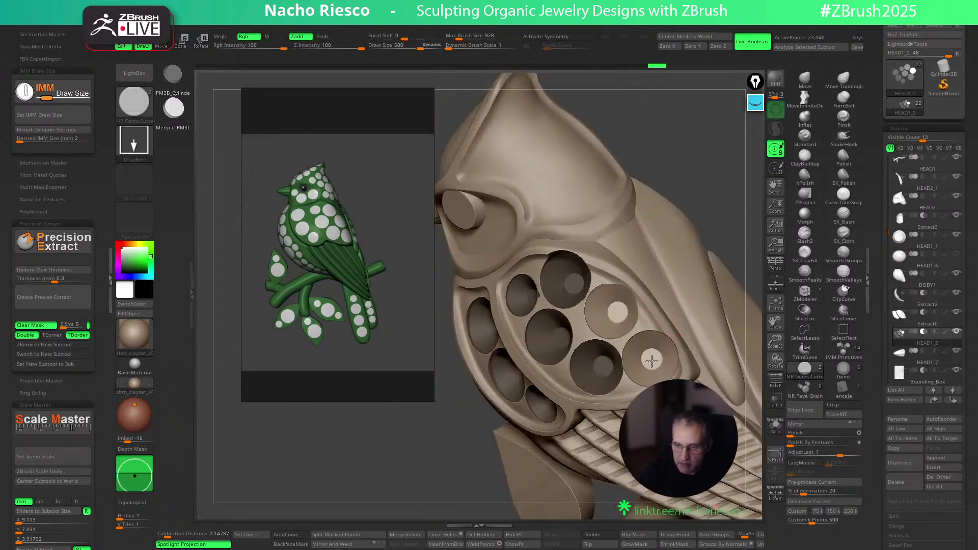
{"action": "left_click_drag", "start_coordinate": [744, 230], "coordinate": [723, 239]}
{"action": "key", "text": "w"}
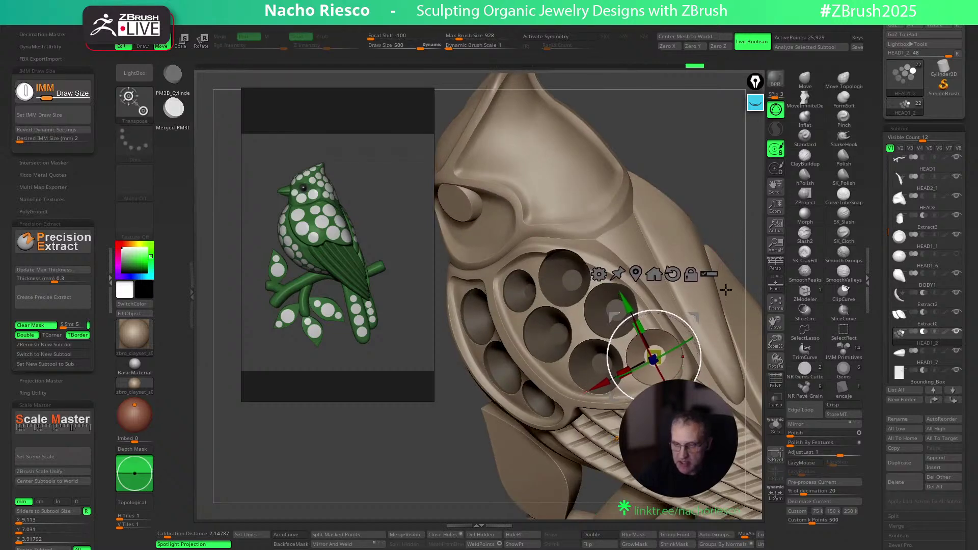
{"action": "key", "text": "q"}
Select the bird body subtool and set up the MoveInfiniteDepth brush with a draw size of about 193
{"action": "left_click_drag", "start_coordinate": [669, 178], "coordinate": [674, 235]}
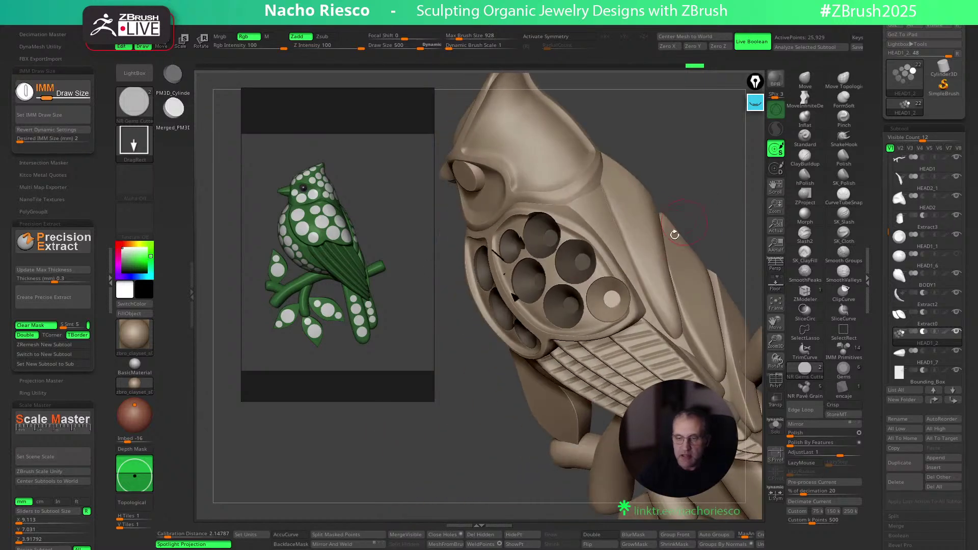
{"action": "left_click", "coordinate": [619, 269], "text": "alt"}
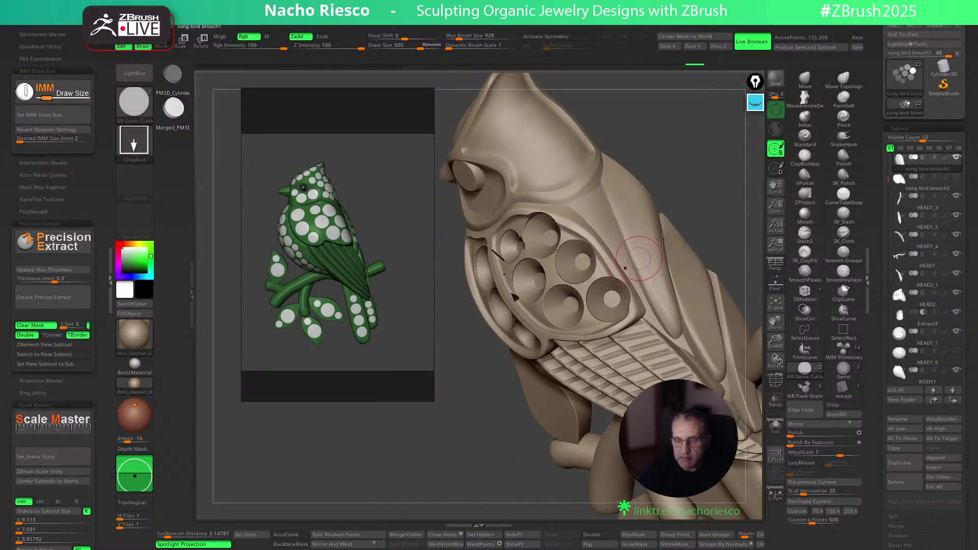
{"action": "left_click", "coordinate": [805, 79]}
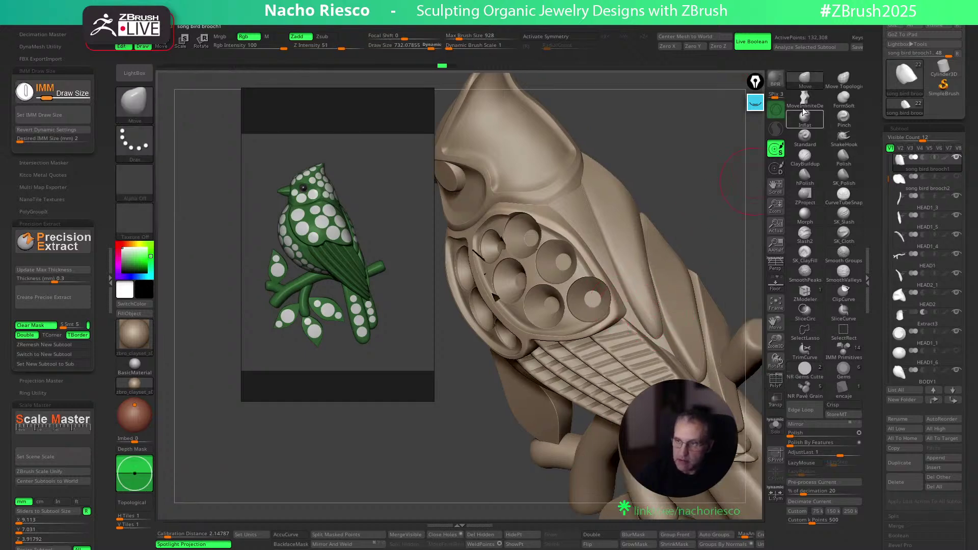
{"action": "left_click", "coordinate": [804, 101]}
{"action": "key", "text": "s"}
{"action": "mouse_move", "coordinate": [584, 342]}
{"action": "left_mouse_down"}
{"action": "mouse_move", "coordinate": [531, 367]}
{"action": "mouse_move", "coordinate": [503, 367]}
{"action": "left_mouse_up"}
{"action": "left_click", "coordinate": [459, 45]}
{"action": "key", "text": "s"}
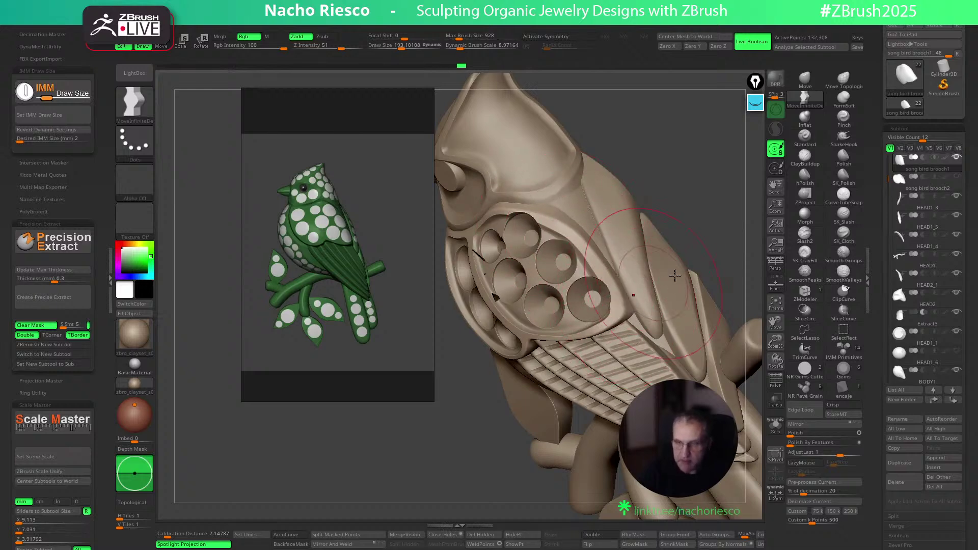
Adjust the recessed gem bed of the larger wing panel with the MoveInfiniteDepth brush and save the project
{"action": "left_click", "coordinate": [563, 241], "text": "alt"}
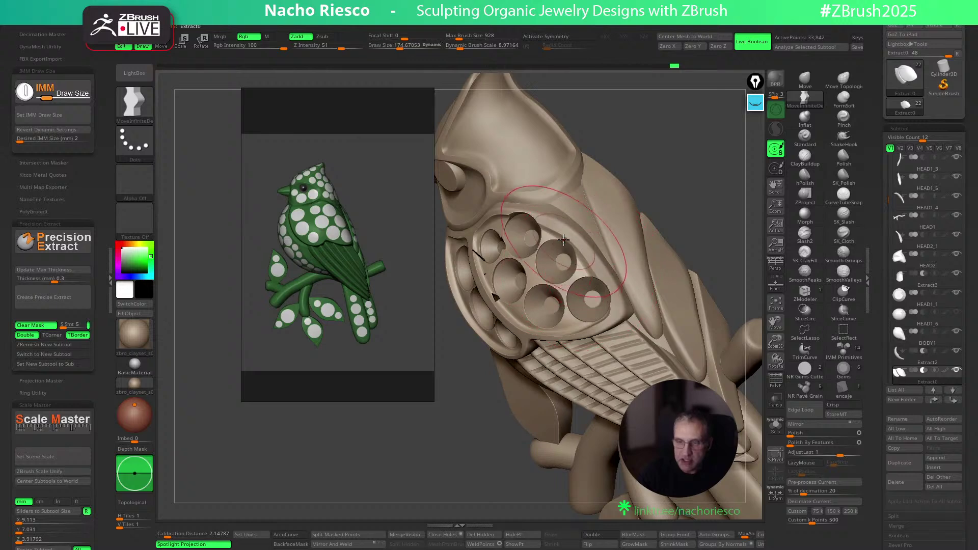
{"action": "key", "text": "ctrl+s"}
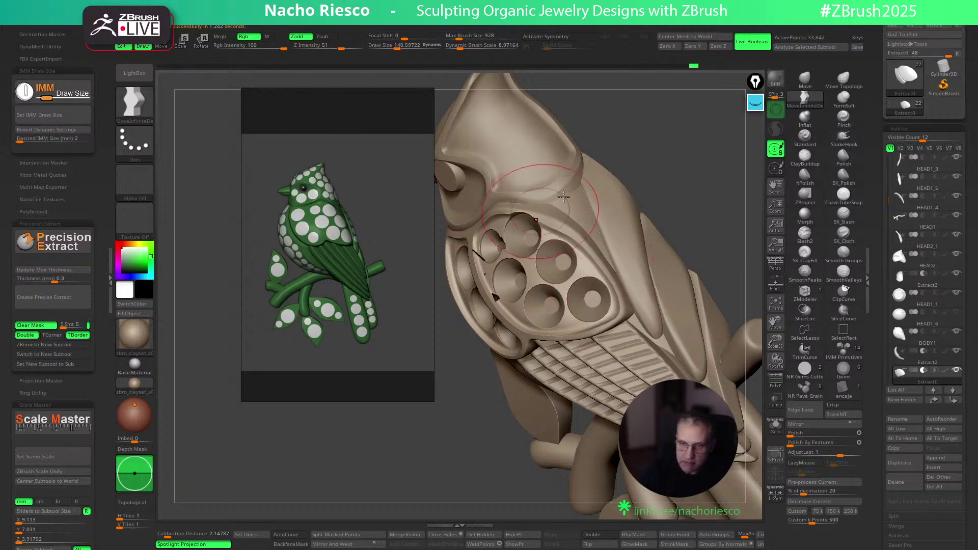
{"action": "left_click_drag", "start_coordinate": [676, 149], "coordinate": [653, 161]}
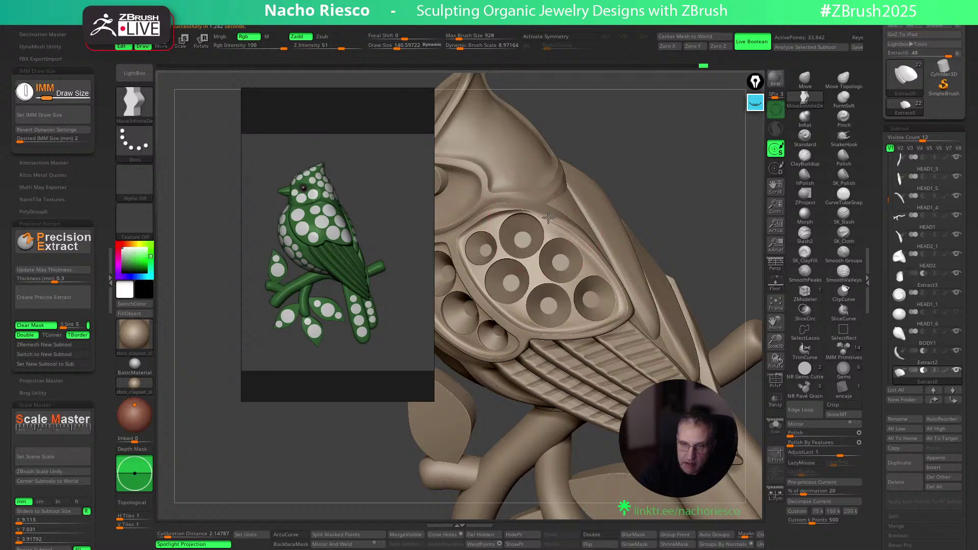
{"action": "left_click_drag", "start_coordinate": [677, 178], "coordinate": [655, 190]}
Reshape the bird body's rim around the larger wing panel using MoveInfiniteDepth at a draw size of about 106
{"action": "left_click", "coordinate": [559, 212], "text": "alt"}
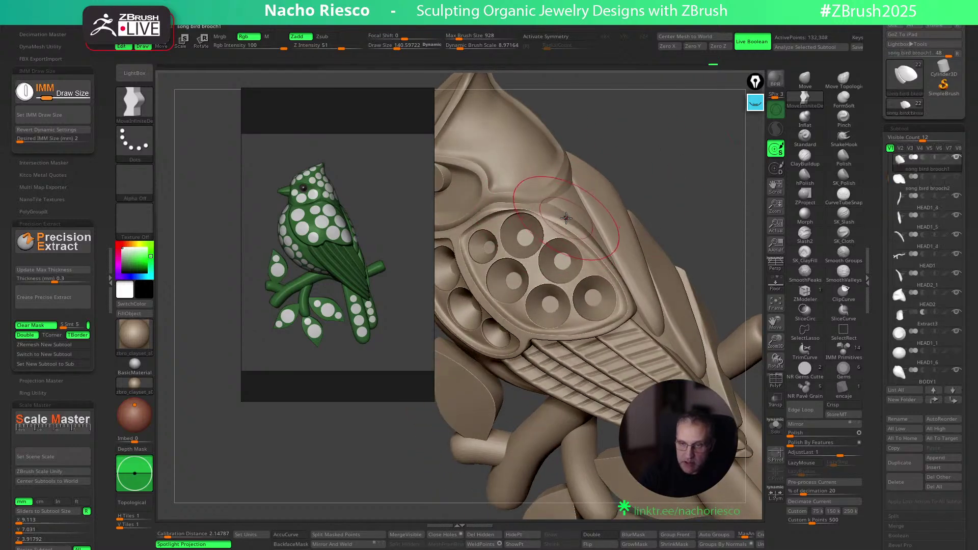
{"action": "key", "text": "s"}
{"action": "left_click_drag", "start_coordinate": [551, 202], "coordinate": [528, 203]}
{"action": "right_click_drag", "start_coordinate": [691, 199], "coordinate": [606, 257]}
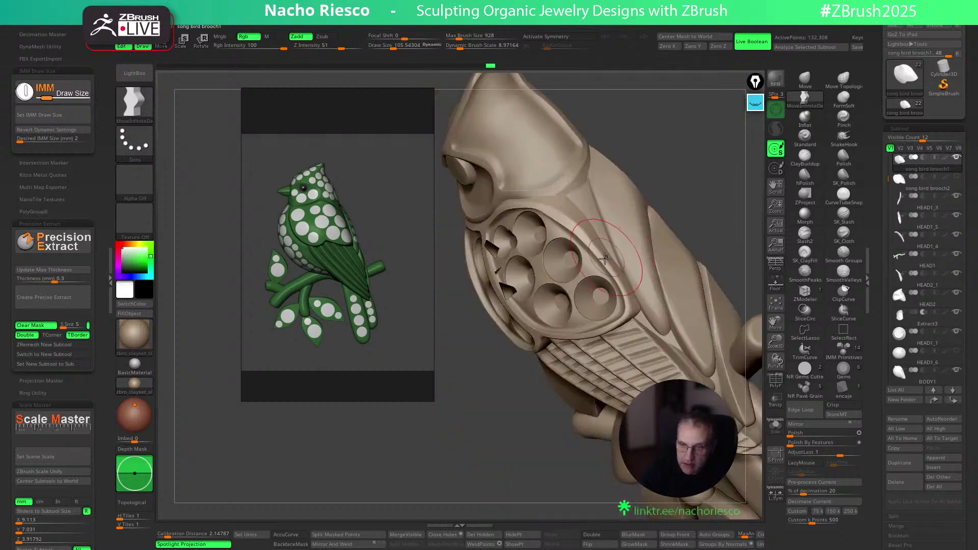
{"action": "mouse_move", "coordinate": [640, 290]}
{"action": "right_mouse_down"}
{"action": "mouse_move", "coordinate": [706, 178]}
{"action": "mouse_move", "coordinate": [597, 225]}
{"action": "right_mouse_up"}
{"action": "right_click_drag", "start_coordinate": [700, 198], "coordinate": [611, 214]}
Push the bird body's wing contour into shape from the side using the Move brush at a draw size of about 284
{"action": "left_click", "coordinate": [808, 81]}
{"action": "key", "text": "s"}
{"action": "mouse_move", "coordinate": [616, 259]}
{"action": "left_mouse_down"}
{"action": "mouse_move", "coordinate": [654, 259]}
{"action": "mouse_move", "coordinate": [611, 258]}
{"action": "left_mouse_up"}
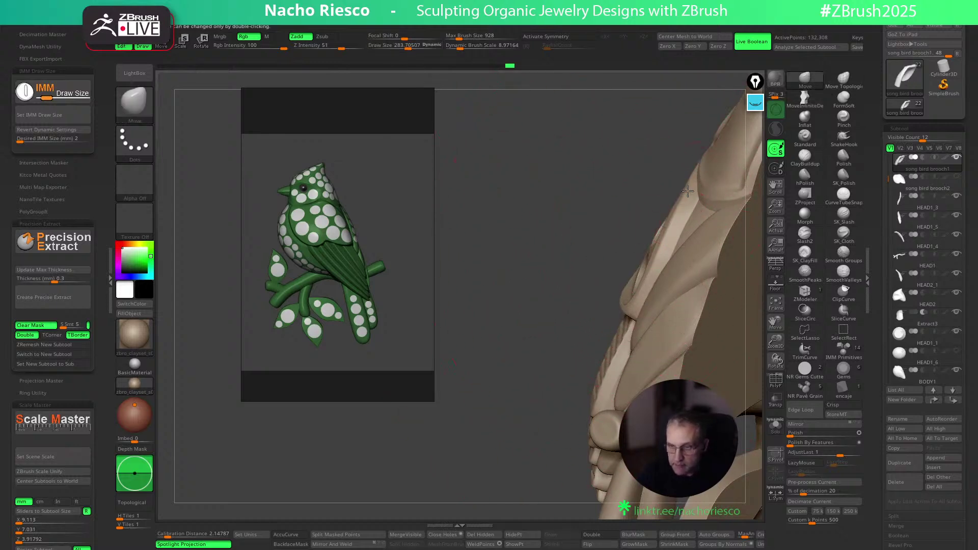
{"action": "right_click_drag", "start_coordinate": [548, 297], "coordinate": [602, 294]}
{"action": "right_click_drag", "start_coordinate": [745, 183], "coordinate": [644, 252], "text": "alt"}
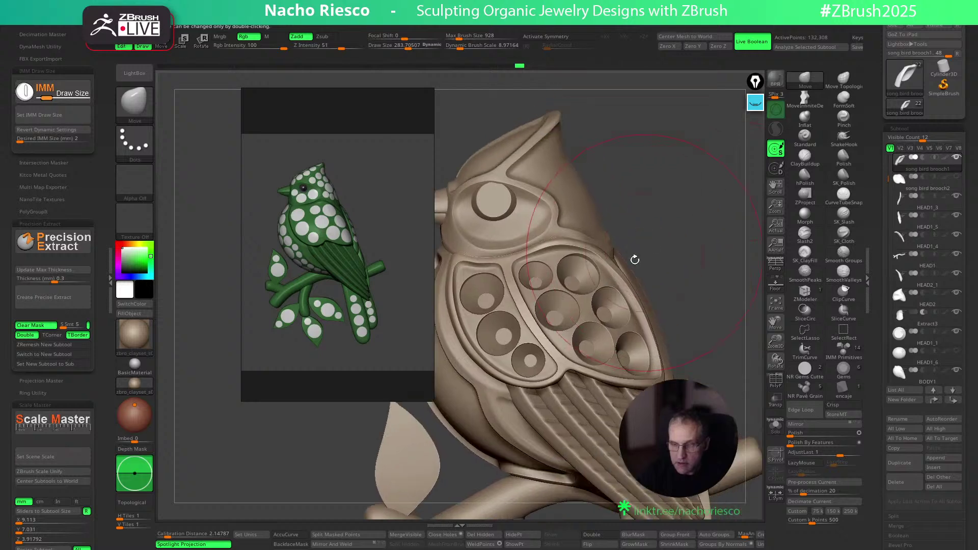
Select the recessed gem bed subtool and reshape its upper edge with a smaller Move brush
{"action": "left_click", "coordinate": [567, 270], "text": "alt"}
{"action": "right_click_drag", "start_coordinate": [606, 305], "coordinate": [610, 263]}
{"action": "key", "text": "s"}
{"action": "left_click_drag", "start_coordinate": [611, 263], "coordinate": [602, 267]}
{"action": "key", "text": "s"}
{"action": "right_click_drag", "start_coordinate": [656, 224], "coordinate": [659, 262]}
{"action": "key", "text": "s"}
{"action": "left_click_drag", "start_coordinate": [659, 259], "coordinate": [656, 259]}
{"action": "right_click_drag", "start_coordinate": [662, 255], "coordinate": [632, 280]}
{"action": "key", "text": "s"}
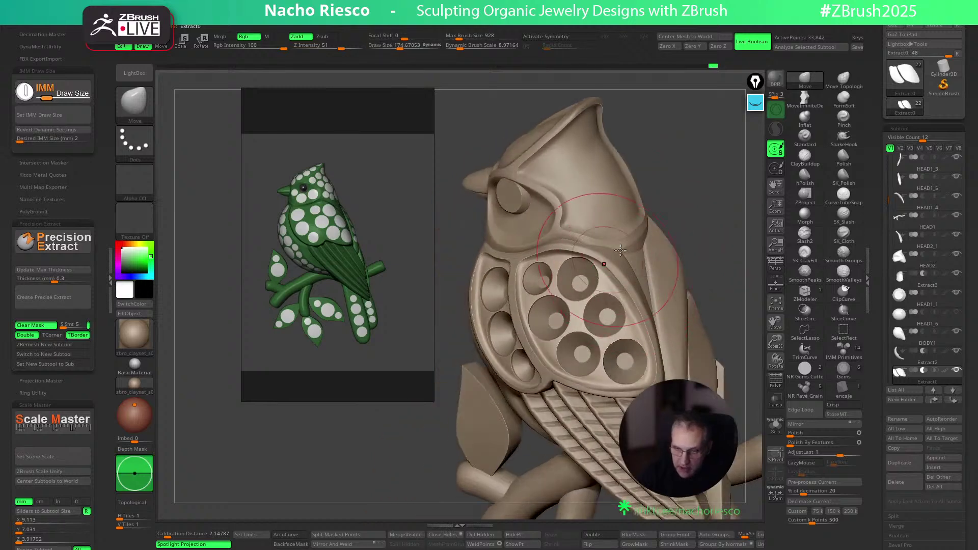
Adjust the lower outer edge of the gem bed with the Move brush at a draw size of about 146
{"action": "right_click_drag", "start_coordinate": [683, 234], "coordinate": [719, 203]}
{"action": "right_click_drag", "start_coordinate": [705, 290], "coordinate": [657, 331]}
{"action": "key", "text": "s"}
{"action": "left_click_drag", "start_coordinate": [611, 387], "coordinate": [607, 386]}
{"action": "right_click_drag", "start_coordinate": [706, 307], "coordinate": [650, 386]}
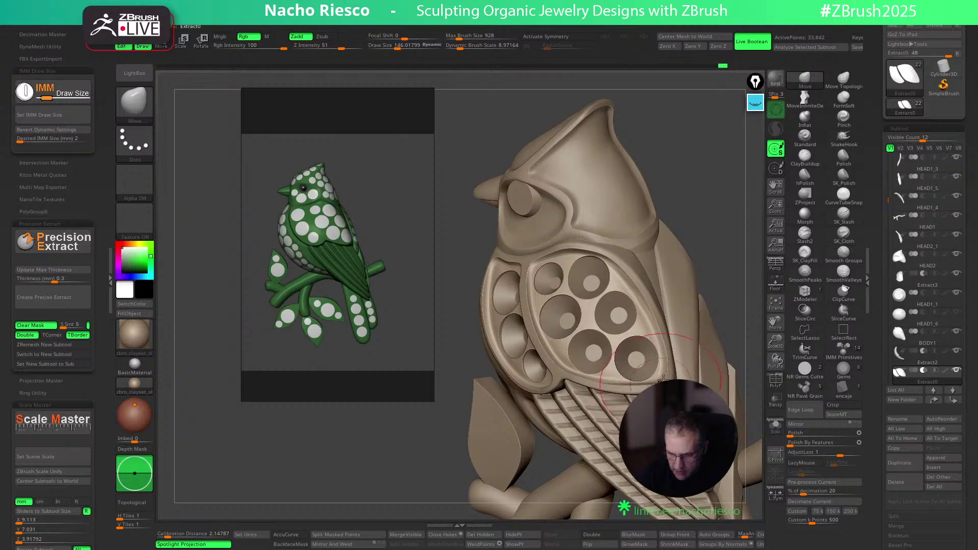
Refine the gem bed around the small upper inner seat using the Move brush at a draw size of about 106
{"action": "right_click_drag", "start_coordinate": [735, 250], "coordinate": [658, 257]}
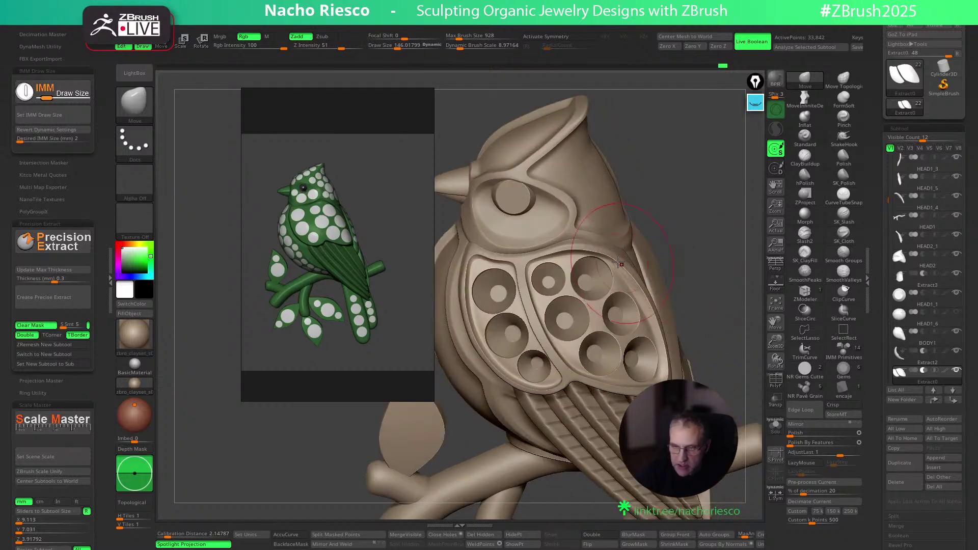
{"action": "key", "text": "s"}
{"action": "left_click_drag", "start_coordinate": [580, 258], "coordinate": [571, 251]}
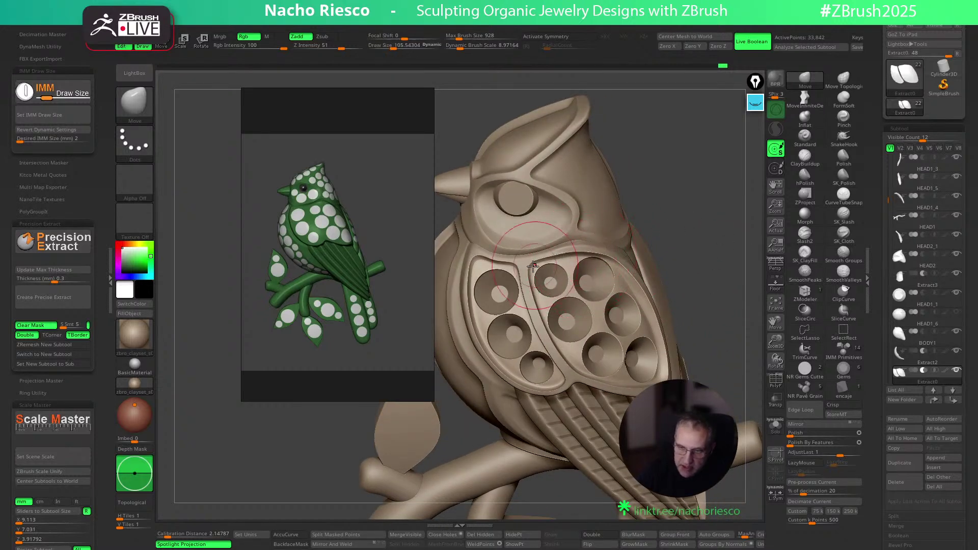
{"action": "right_click_drag", "start_coordinate": [534, 265], "coordinate": [527, 274]}
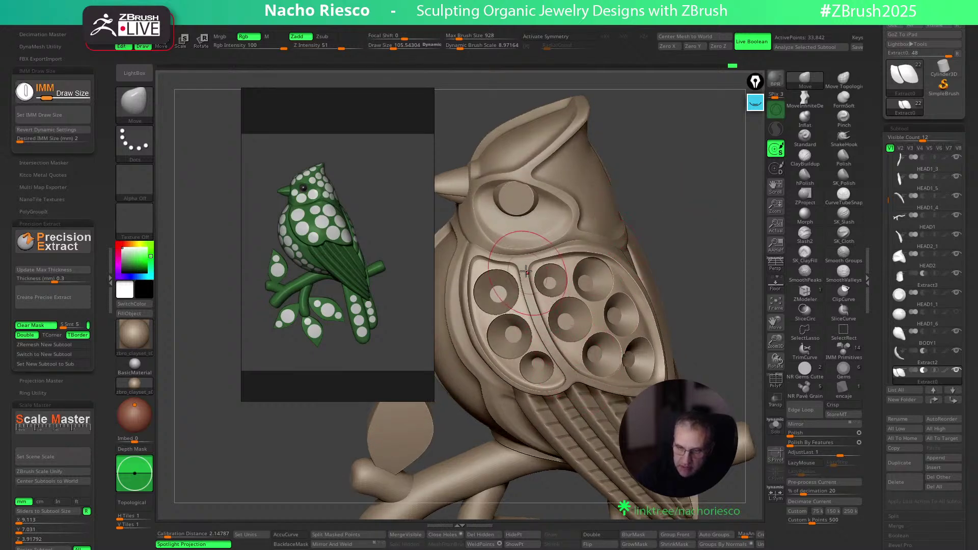
{"action": "right_click_drag", "start_coordinate": [663, 210], "coordinate": [683, 209]}
Adjust the larger gem bed's upper inner edge with the Move Topological brush, reducing the draw size to about 88
{"action": "left_click", "coordinate": [843, 80]}
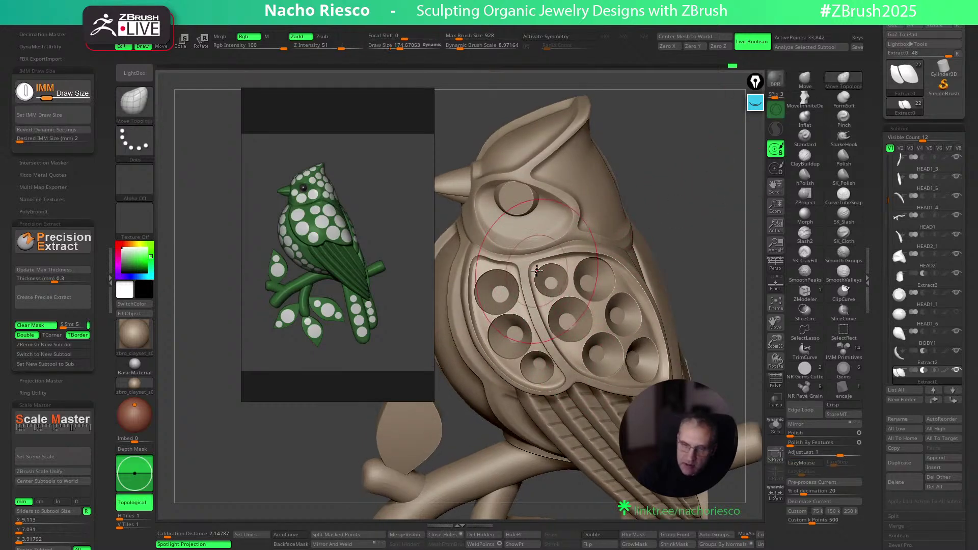
{"action": "key", "text": "s"}
{"action": "left_click_drag", "start_coordinate": [573, 253], "coordinate": [564, 254]}
{"action": "right_click_drag", "start_coordinate": [617, 210], "coordinate": [572, 255], "text": "ctrl"}
{"action": "key", "text": "s"}
{"action": "left_click_drag", "start_coordinate": [573, 256], "coordinate": [566, 255]}
{"action": "key", "text": "["}
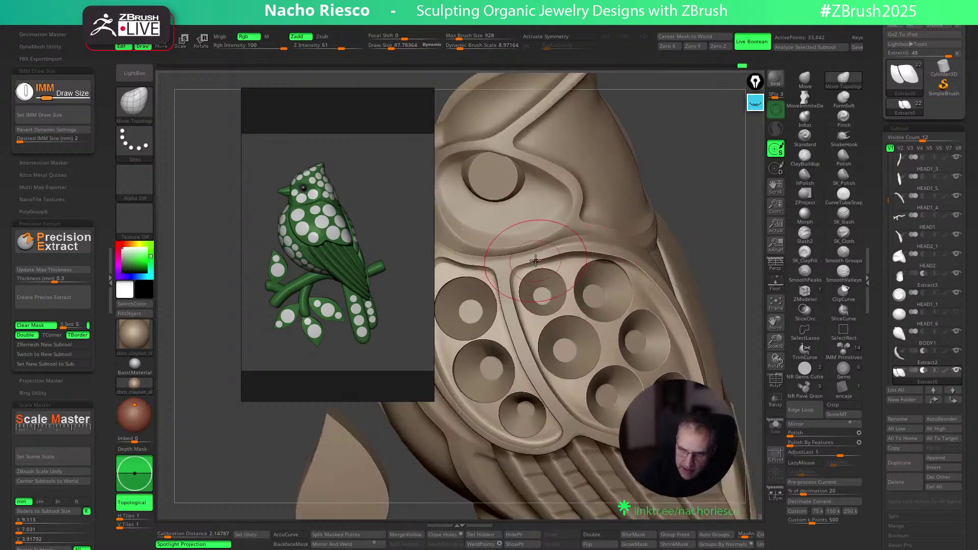
{"action": "left_click_drag", "start_coordinate": [698, 181], "coordinate": [598, 255]}
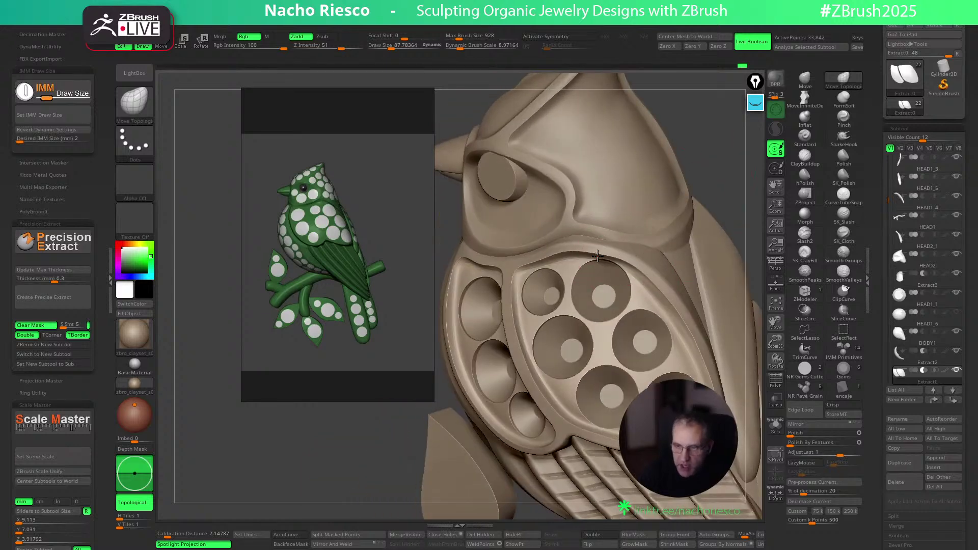
{"action": "left_click_drag", "start_coordinate": [733, 200], "coordinate": [651, 284]}
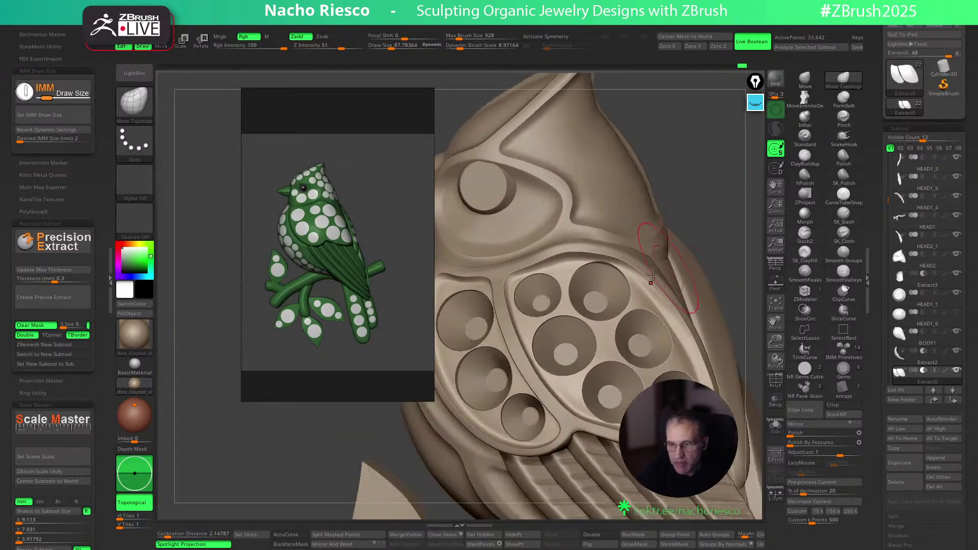
Assign Smooth Groups as the smoothing brush and smooth the gem bed surface around the larger panel's seats
{"action": "key", "text": "shift"}
{"action": "left_click", "coordinate": [848, 253]}
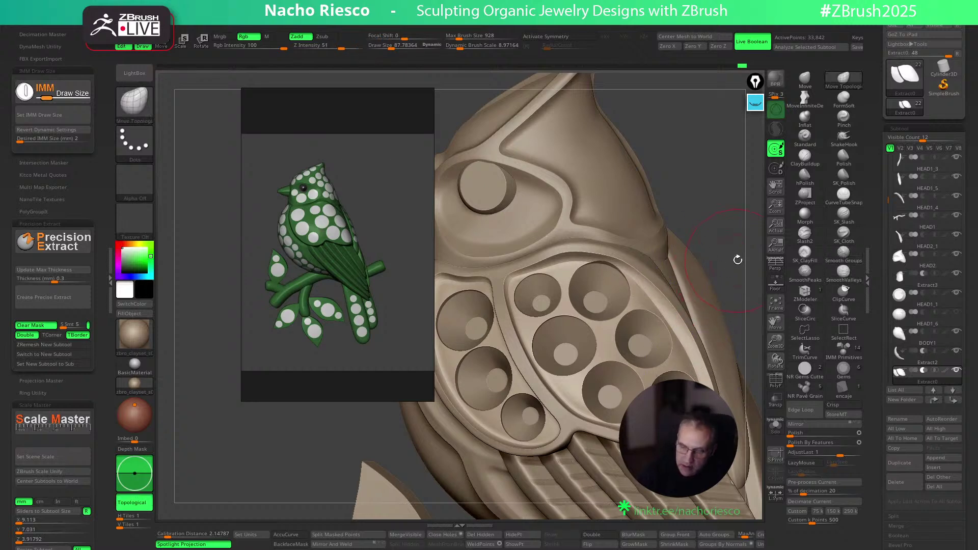
{"action": "left_click_drag", "start_coordinate": [735, 259], "coordinate": [669, 317]}
{"action": "left_click_drag", "start_coordinate": [729, 272], "coordinate": [667, 320]}
{"action": "key", "text": "shift"}
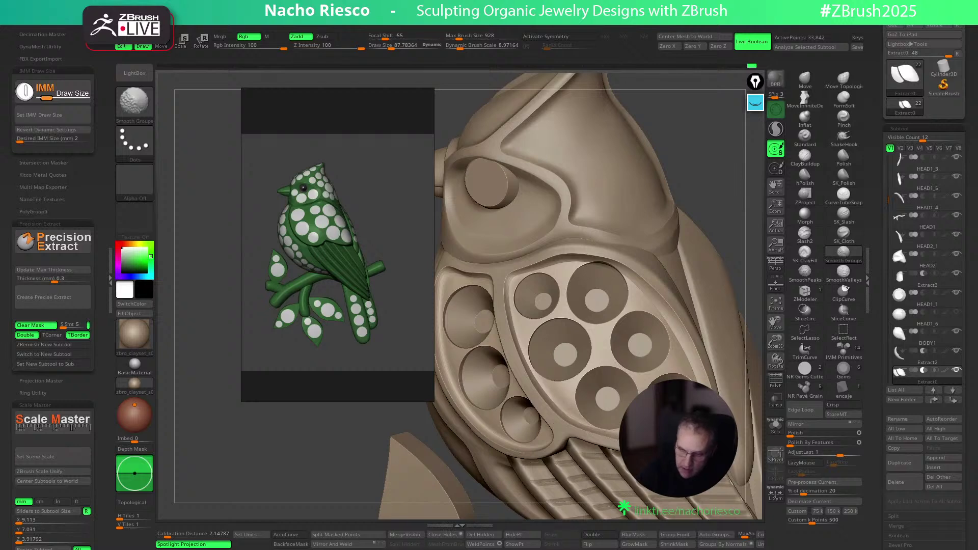
{"action": "mouse_move", "coordinate": [723, 203]}
{"action": "left_mouse_down", "text": "shift"}
{"action": "mouse_move", "coordinate": [721, 225]}
{"action": "mouse_move", "coordinate": [621, 267]}
{"action": "left_mouse_up", "text": "shift"}
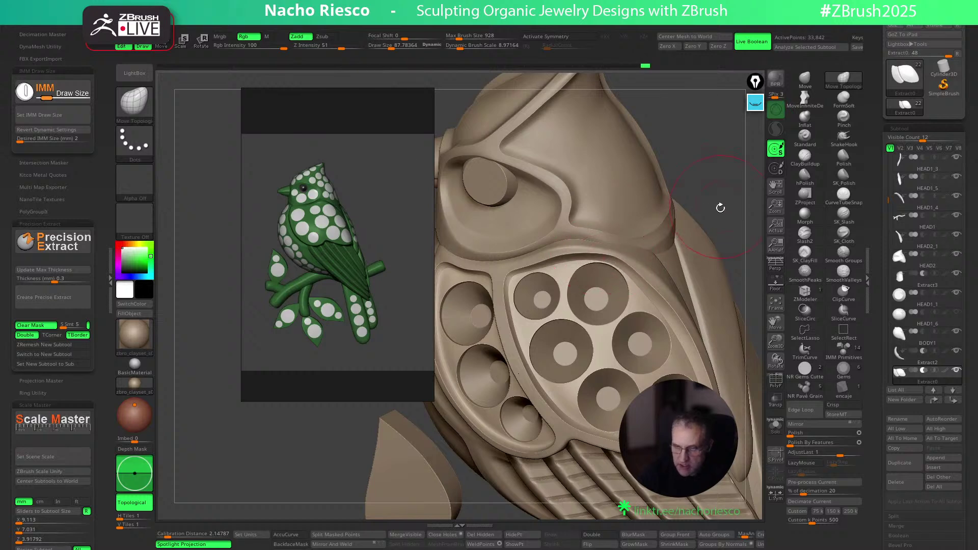
Select the HEAD2 piece above the wing and adjust its lower back edge with the Move brush at a draw size of about 130
{"action": "left_click_drag", "start_coordinate": [721, 205], "coordinate": [699, 215]}
{"action": "left_click", "coordinate": [614, 253], "text": "alt"}
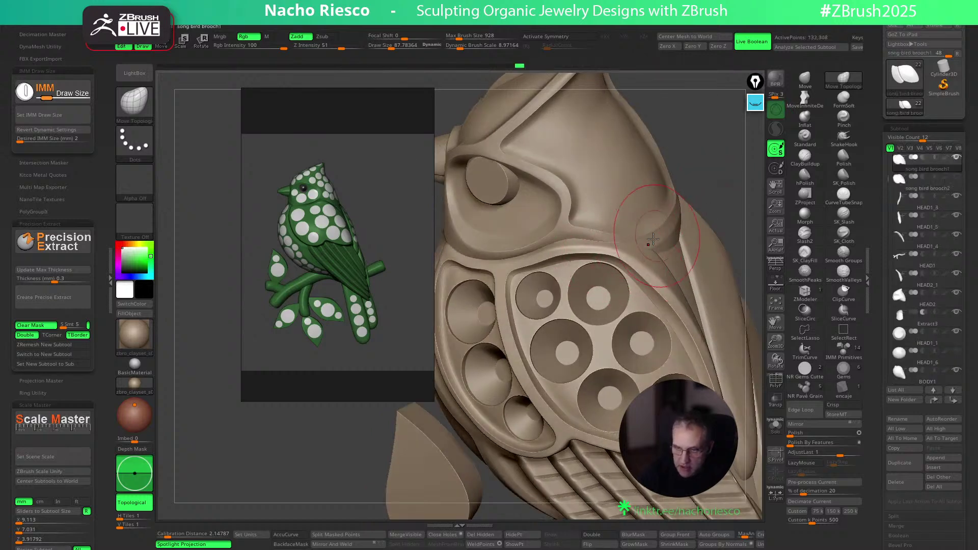
{"action": "right_click_drag", "start_coordinate": [661, 231], "coordinate": [633, 218]}
{"action": "left_click", "coordinate": [653, 245], "text": "alt"}
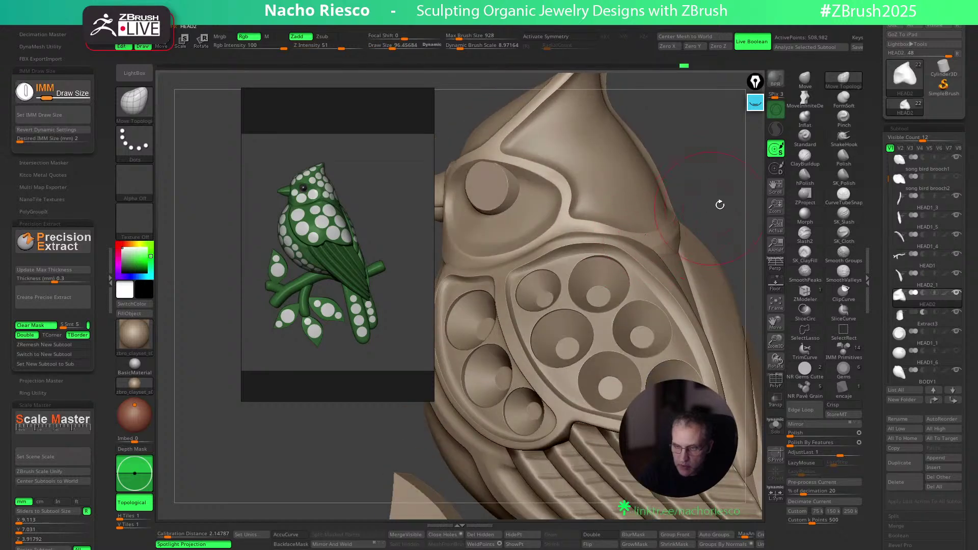
{"action": "key", "text": "bracketright"}
{"action": "key", "text": "b"}
{"action": "key", "text": "m"}
{"action": "key", "text": "v"}
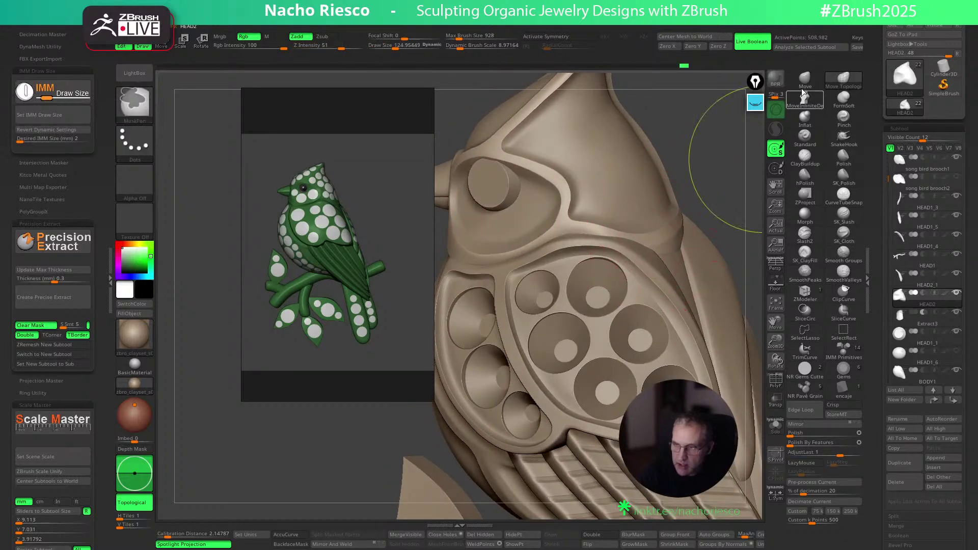
{"action": "key", "text": "bracketright"}
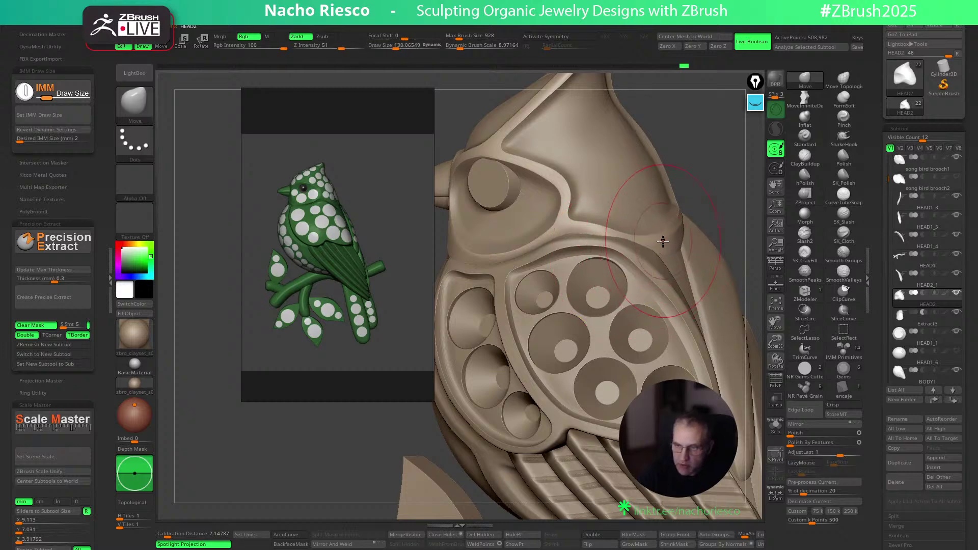
Refine the head's lower rim on HEAD2 and the adjoining Extract3 piece with the Move brush at a draw size of about 88
{"action": "left_click", "coordinate": [637, 225], "text": "alt"}
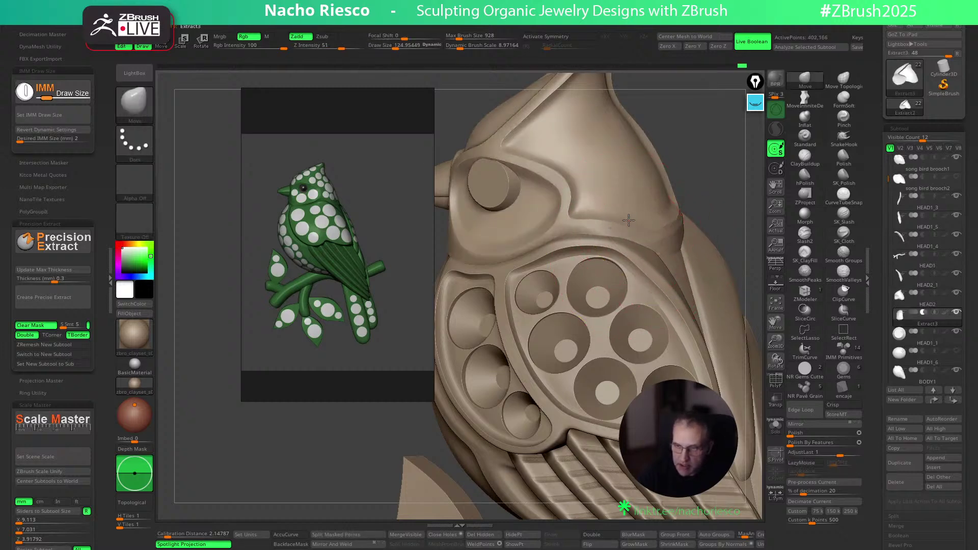
{"action": "left_click", "coordinate": [643, 243], "text": "alt"}
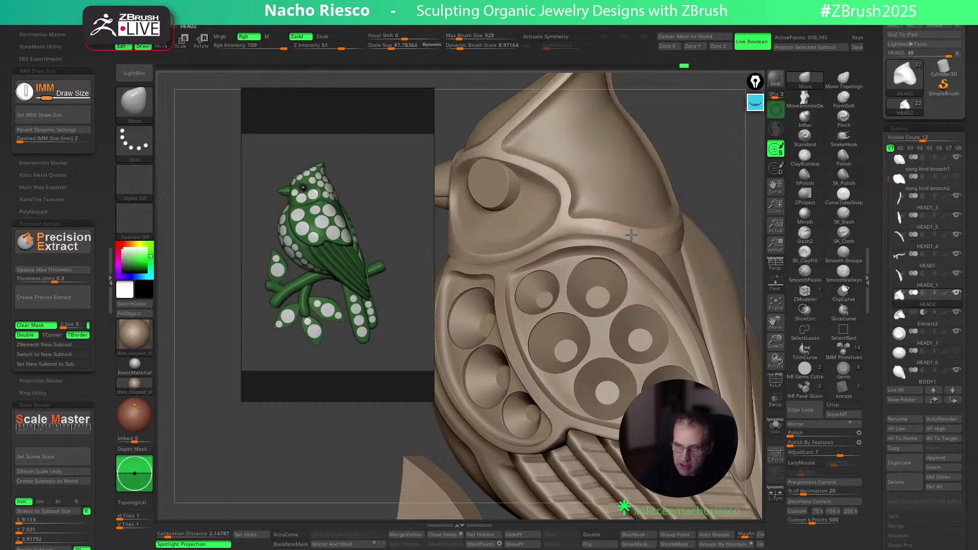
{"action": "left_click", "coordinate": [604, 218], "text": "alt"}
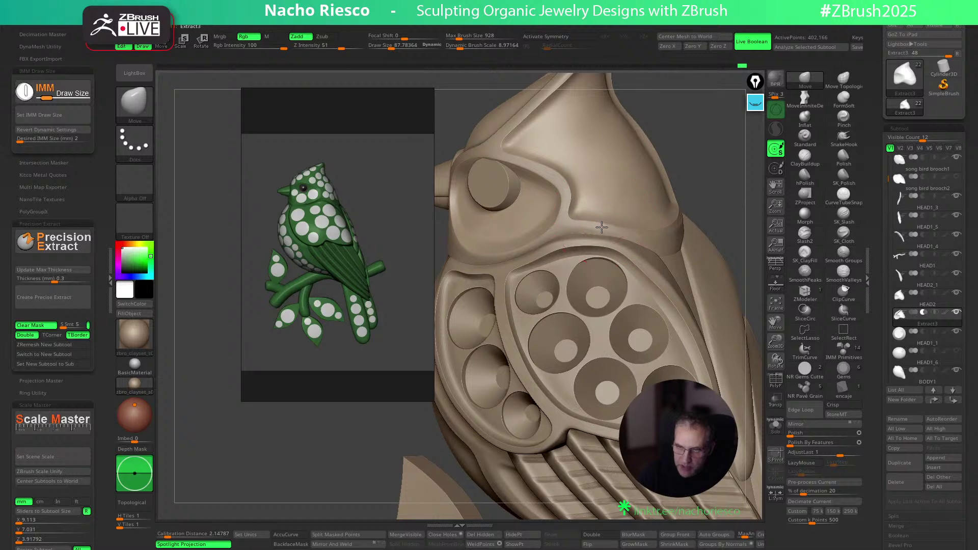
{"action": "mouse_move", "coordinate": [710, 175]}
{"action": "left_mouse_down"}
{"action": "mouse_move", "coordinate": [727, 194]}
{"action": "mouse_move", "coordinate": [629, 259]}
{"action": "left_mouse_up"}
{"action": "right_click_drag", "start_coordinate": [722, 200], "coordinate": [701, 222]}
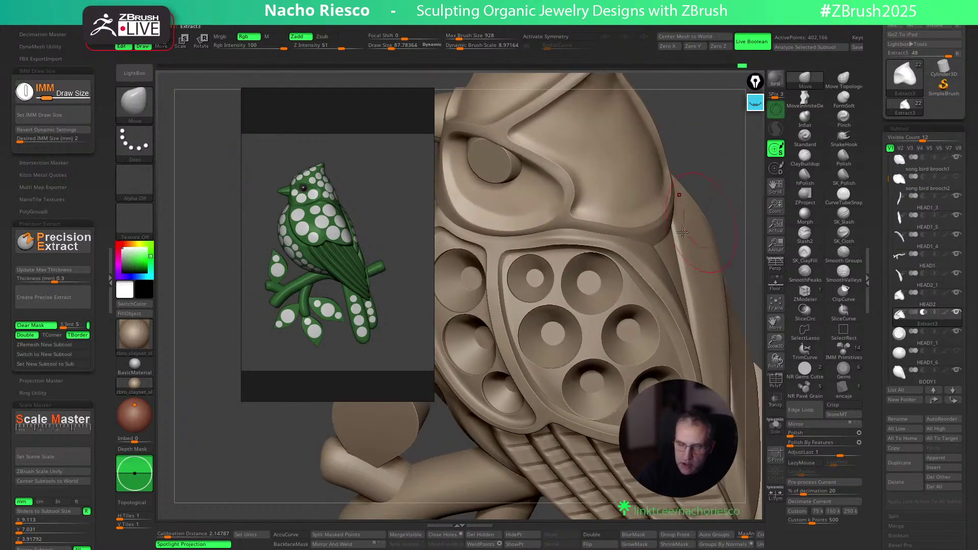
Carve along the larger wing panel's upper outer rim on the brooch body with the SK_Slash brush at a draw size of about 64
{"action": "left_click", "coordinate": [648, 261], "text": "alt"}
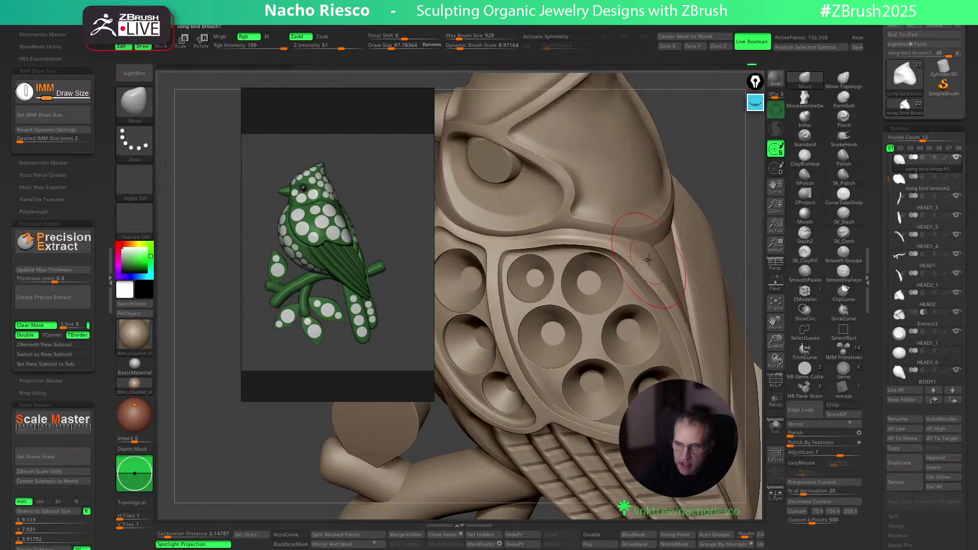
{"action": "left_click", "coordinate": [843, 214]}
{"action": "key", "text": "s"}
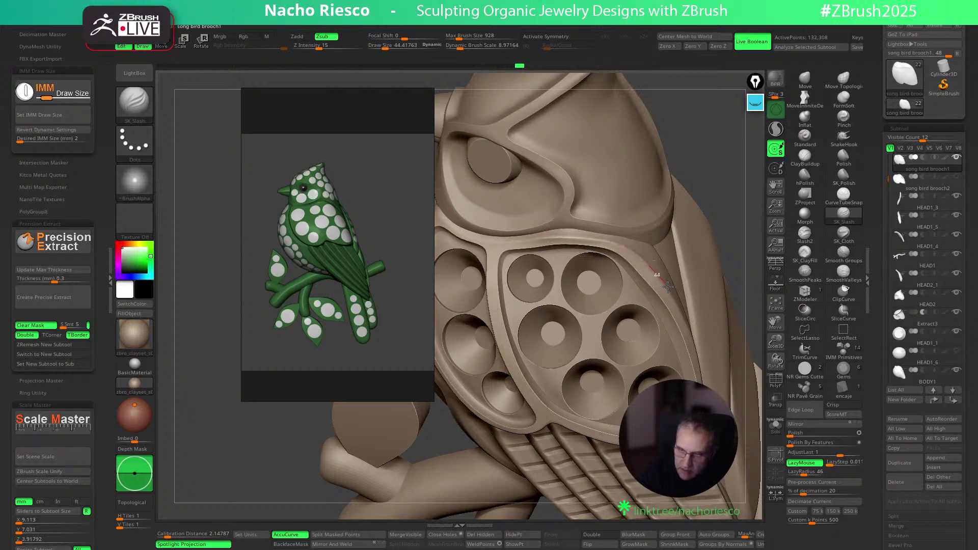
{"action": "mouse_move", "coordinate": [732, 363]}
{"action": "left_mouse_down"}
{"action": "mouse_move", "coordinate": [724, 206]}
{"action": "mouse_move", "coordinate": [638, 379]}
{"action": "mouse_move", "coordinate": [645, 365]}
{"action": "left_mouse_up"}
Adjust the gem bed around the smaller panel's lower tip with the Move brush at about 110 and smooth it with Smooth Groups
{"action": "left_click", "coordinate": [614, 368], "text": "alt"}
{"action": "left_click", "coordinate": [805, 79]}
{"action": "key", "text": "s"}
{"action": "mouse_move", "coordinate": [715, 286]}
{"action": "left_mouse_down"}
{"action": "mouse_move", "coordinate": [694, 264]}
{"action": "mouse_move", "coordinate": [705, 280]}
{"action": "mouse_move", "coordinate": [574, 365]}
{"action": "left_mouse_up"}
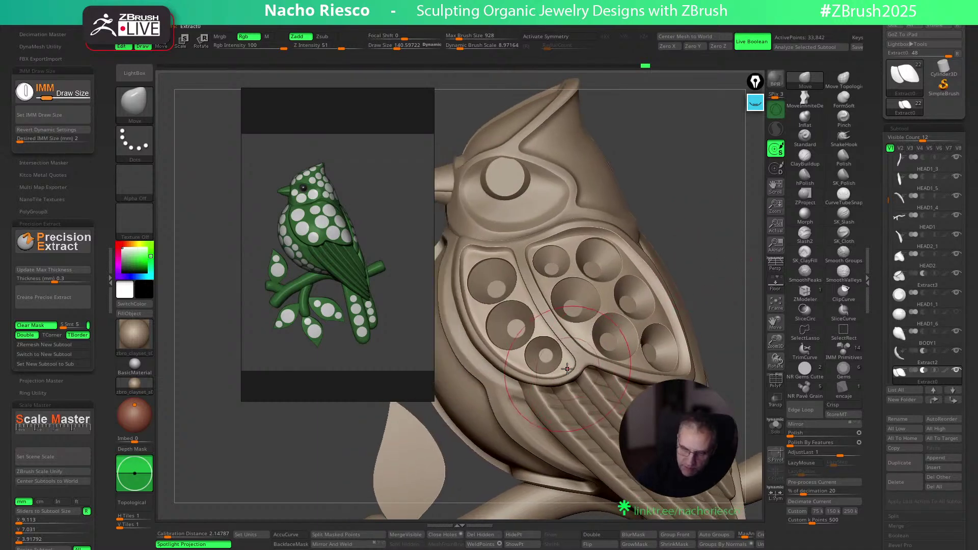
{"action": "key", "text": "bracketleft"}
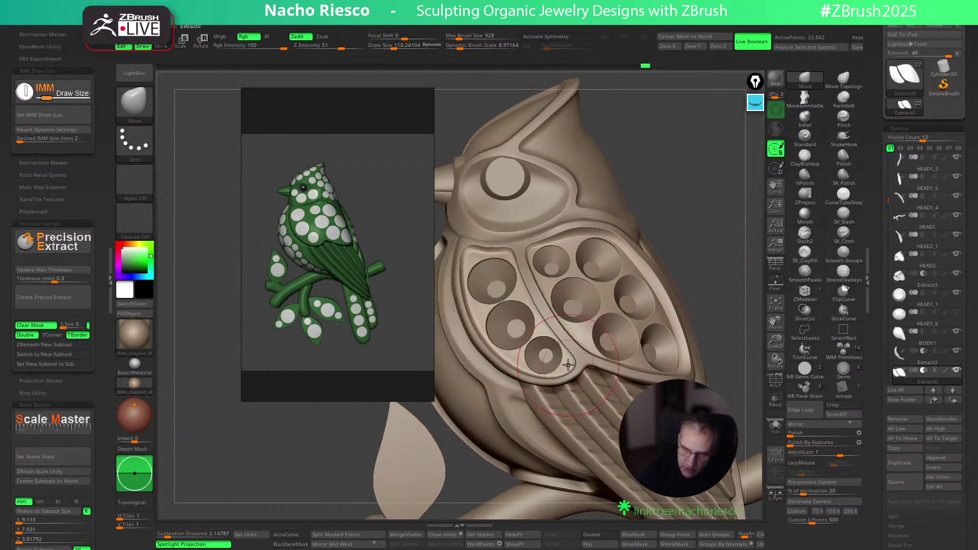
{"action": "left_click_drag", "start_coordinate": [729, 239], "coordinate": [560, 340]}
{"action": "key", "text": "shift"}
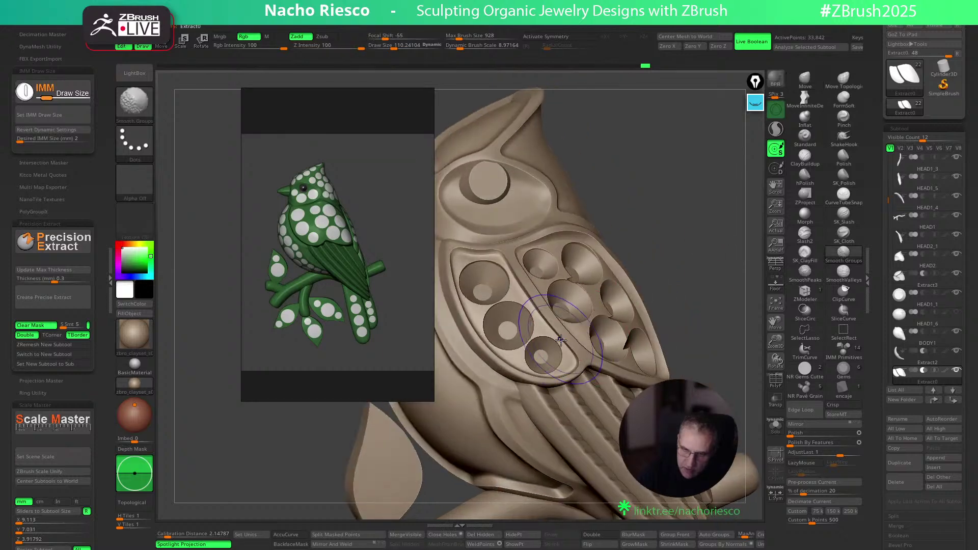
{"action": "left_click_drag", "start_coordinate": [619, 258], "coordinate": [650, 235]}
Try masking the larger gem bed piece in solo view so that only the smaller piece stays editable
{"action": "left_click", "coordinate": [778, 429]}
{"action": "left_click_drag", "start_coordinate": [734, 346], "coordinate": [711, 250]}
{"action": "key", "text": "w"}
{"action": "left_click", "coordinate": [524, 361], "text": "ctrl"}
{"action": "key", "text": "q"}
{"action": "right_click_drag", "start_coordinate": [698, 259], "coordinate": [706, 337]}
{"action": "left_click", "coordinate": [775, 426]}
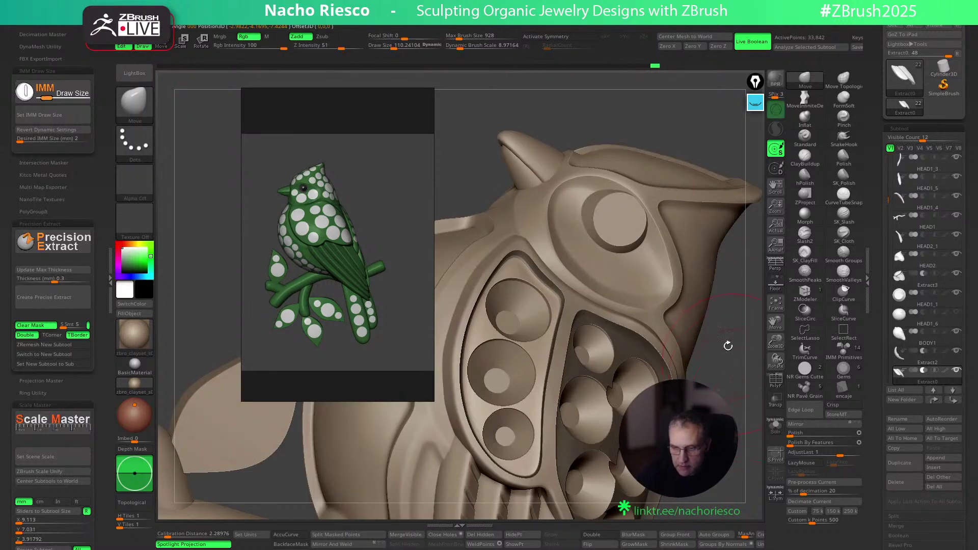
{"action": "right_click_drag", "start_coordinate": [745, 382], "coordinate": [736, 305]}
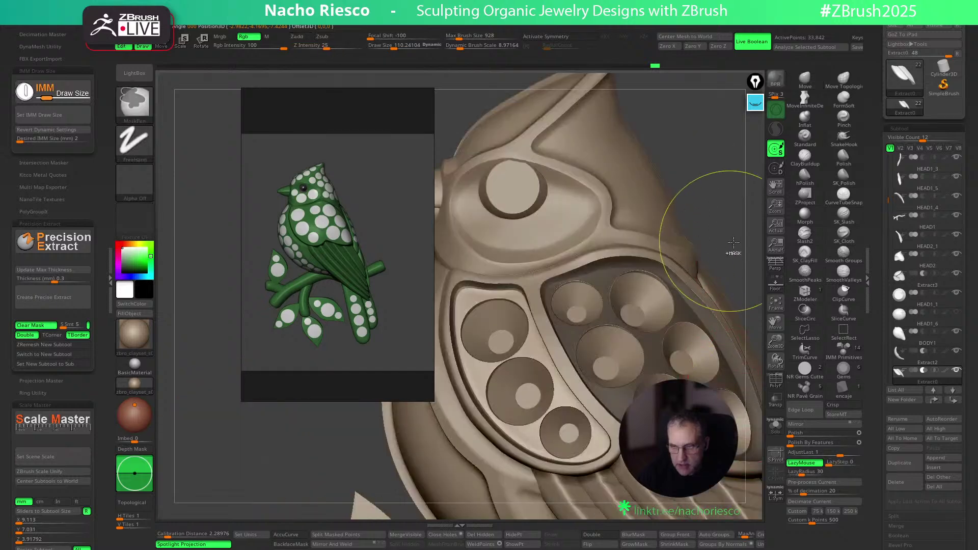
{"action": "right_click_drag", "start_coordinate": [731, 248], "coordinate": [762, 424]}
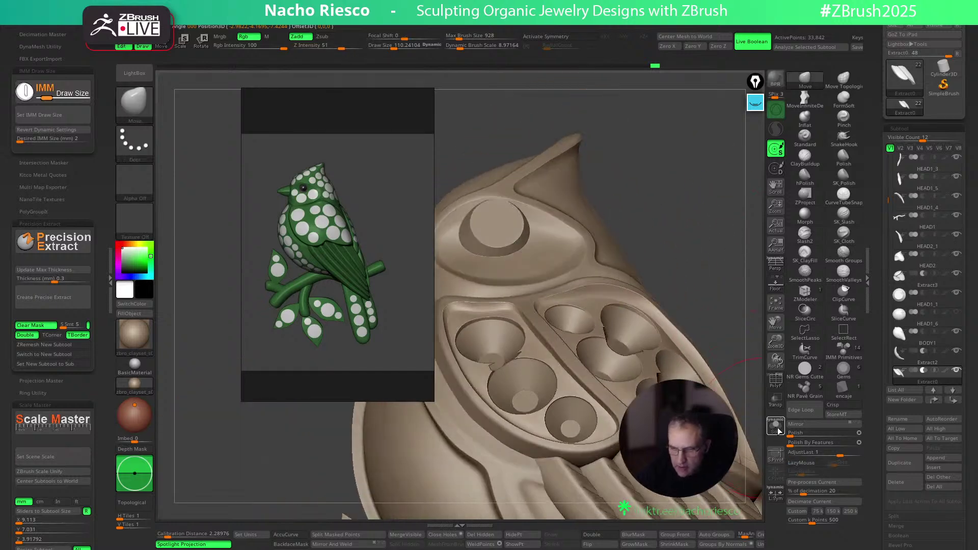
{"action": "right_click_drag", "start_coordinate": [728, 316], "coordinate": [716, 285]}
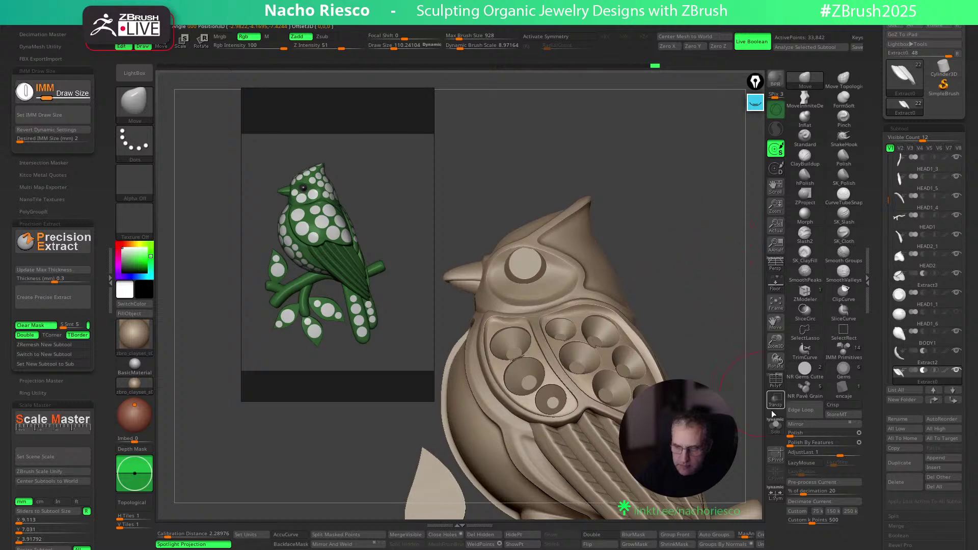
Isolate the gem bed, mask its larger piece again and shrink the mask
{"action": "left_click", "coordinate": [775, 426]}
{"action": "mouse_move", "coordinate": [739, 400]}
{"action": "right_mouse_down"}
{"action": "mouse_move", "coordinate": [723, 306]}
{"action": "mouse_move", "coordinate": [636, 454]}
{"action": "mouse_move", "coordinate": [655, 461]}
{"action": "right_mouse_up"}
{"action": "key", "text": "w"}
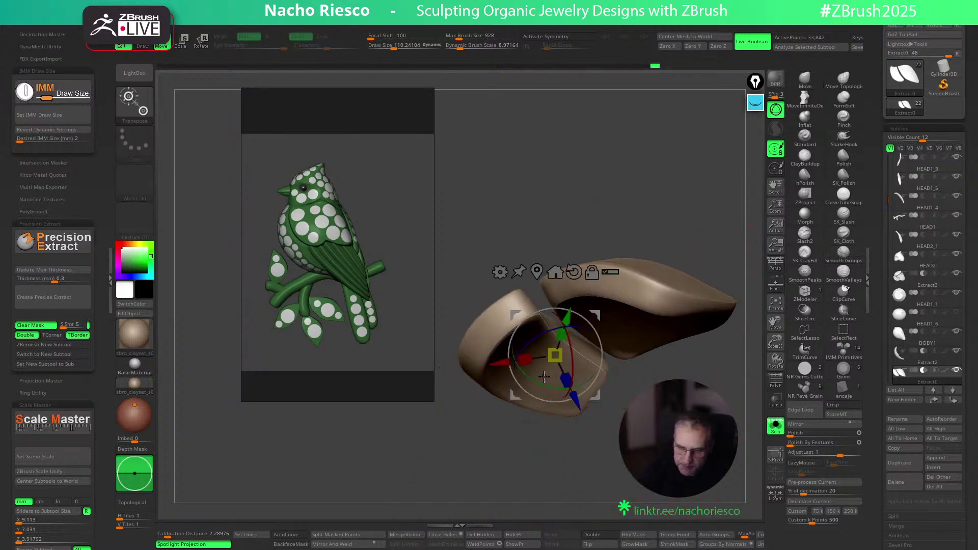
{"action": "left_click", "coordinate": [493, 380], "text": "alt"}
{"action": "key", "text": "q"}
{"action": "right_click_drag", "start_coordinate": [557, 437], "coordinate": [608, 477]}
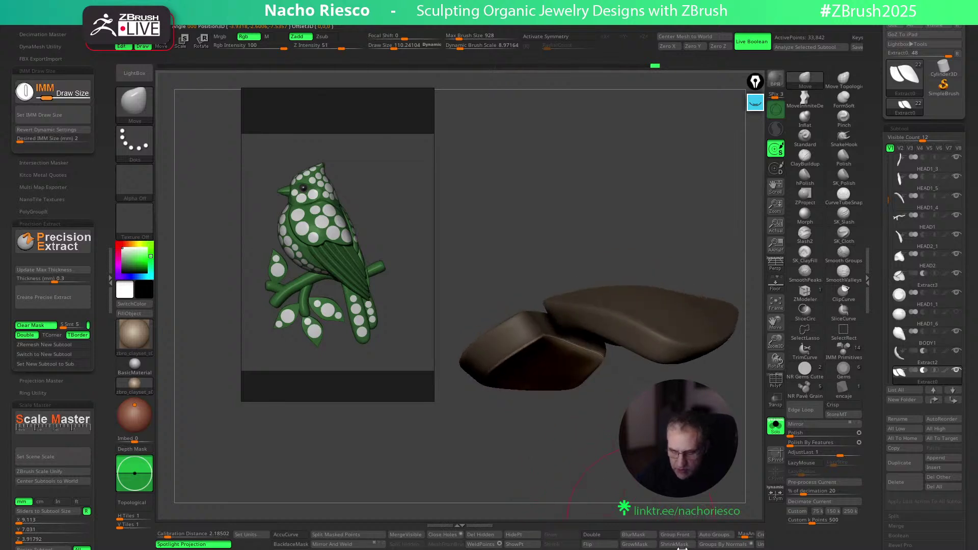
{"action": "left_click", "coordinate": [678, 544]}
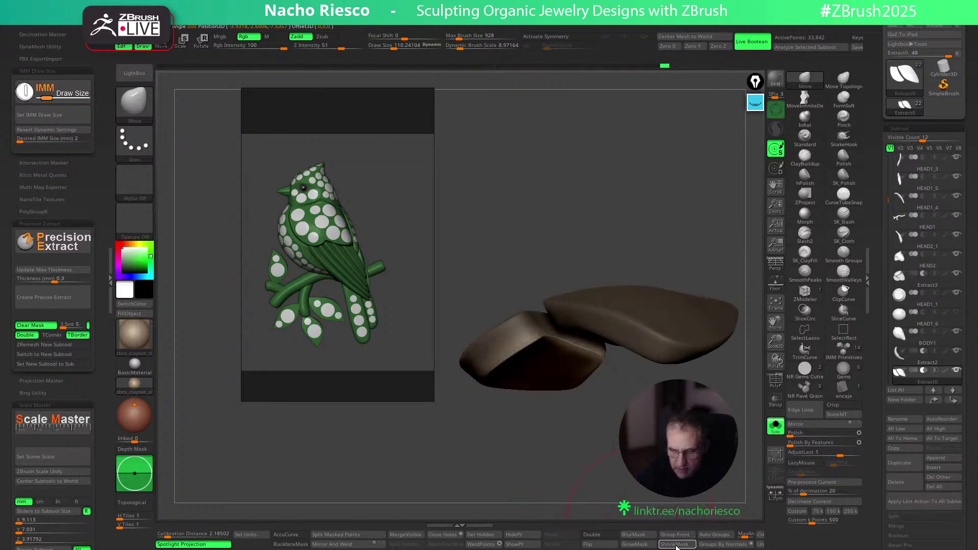
Reshape the smaller gem bed's inner edge with the Move Topological brush at a draw size of about 120 and smooth it with Smooth Groups
{"action": "right_click_drag", "start_coordinate": [707, 458], "coordinate": [713, 429]}
{"action": "left_click", "coordinate": [843, 80]}
{"action": "key", "text": "s"}
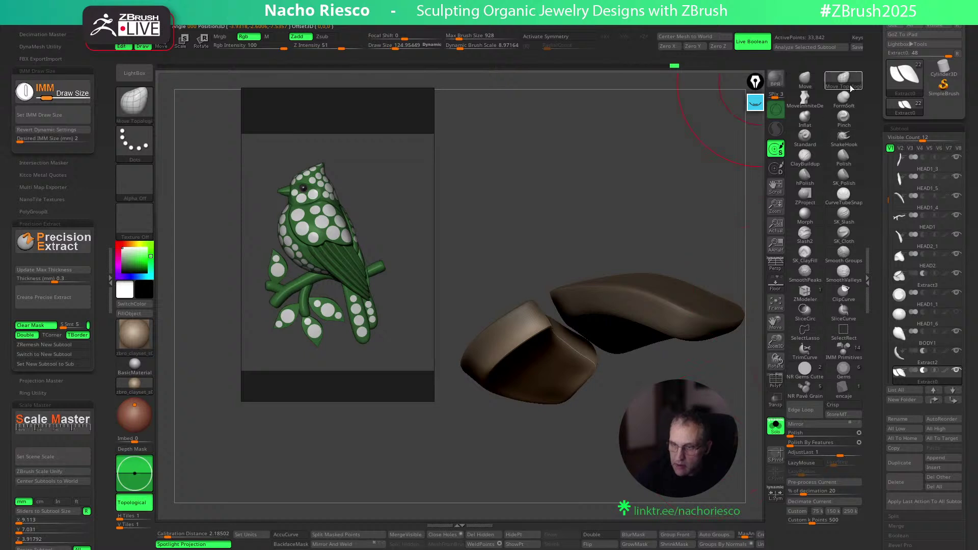
{"action": "left_click_drag", "start_coordinate": [560, 347], "coordinate": [562, 347]}
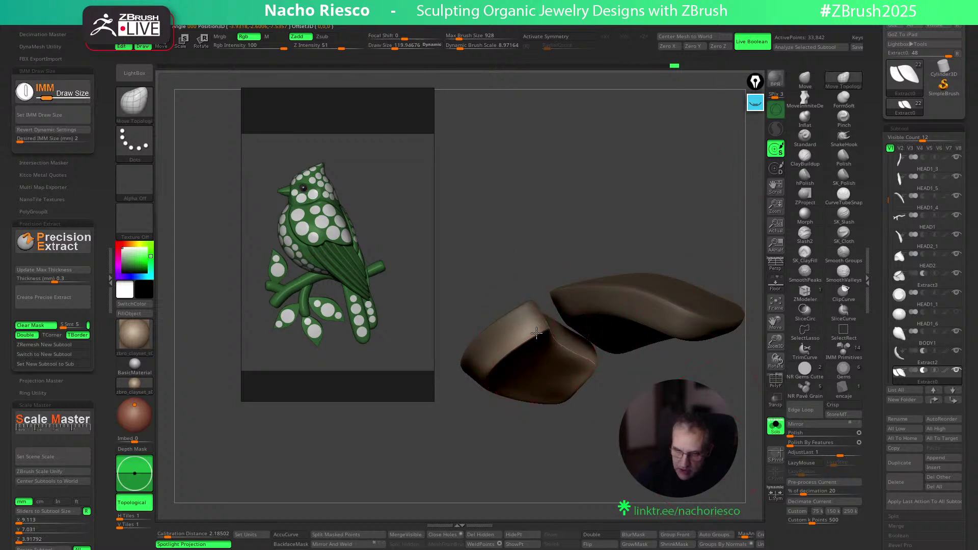
{"action": "right_click_drag", "start_coordinate": [620, 407], "coordinate": [662, 416]}
{"action": "left_click", "coordinate": [774, 424]}
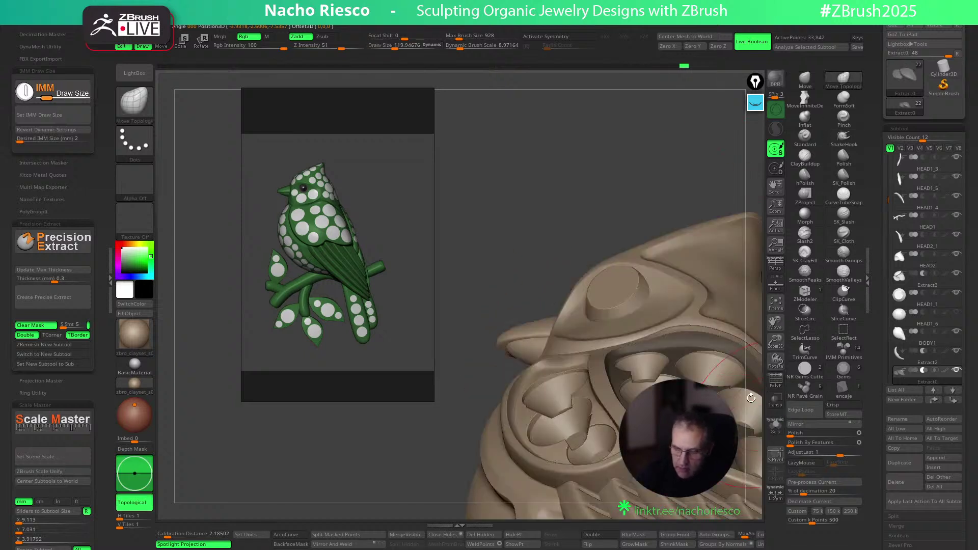
{"action": "right_click_drag", "start_coordinate": [633, 190], "coordinate": [637, 264]}
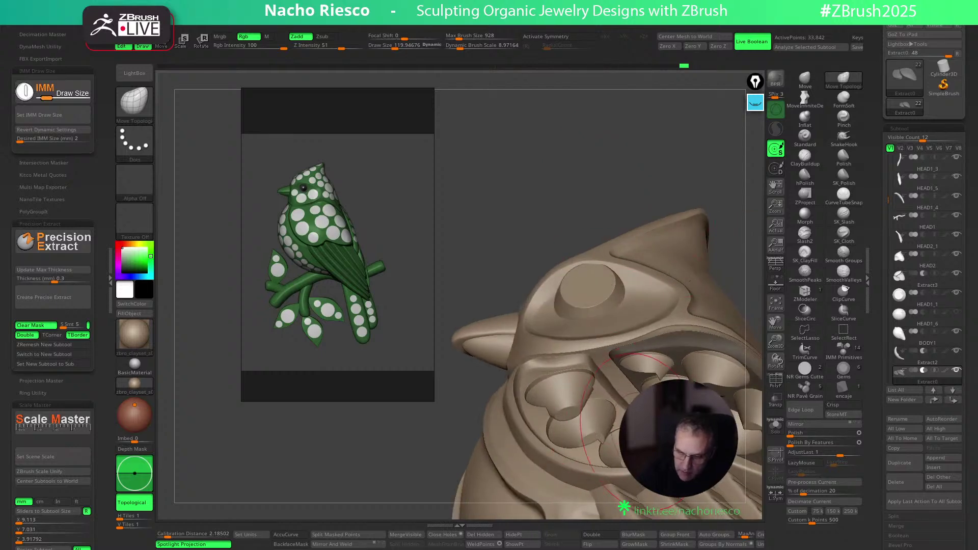
{"action": "left_click_drag", "start_coordinate": [681, 164], "coordinate": [611, 356]}
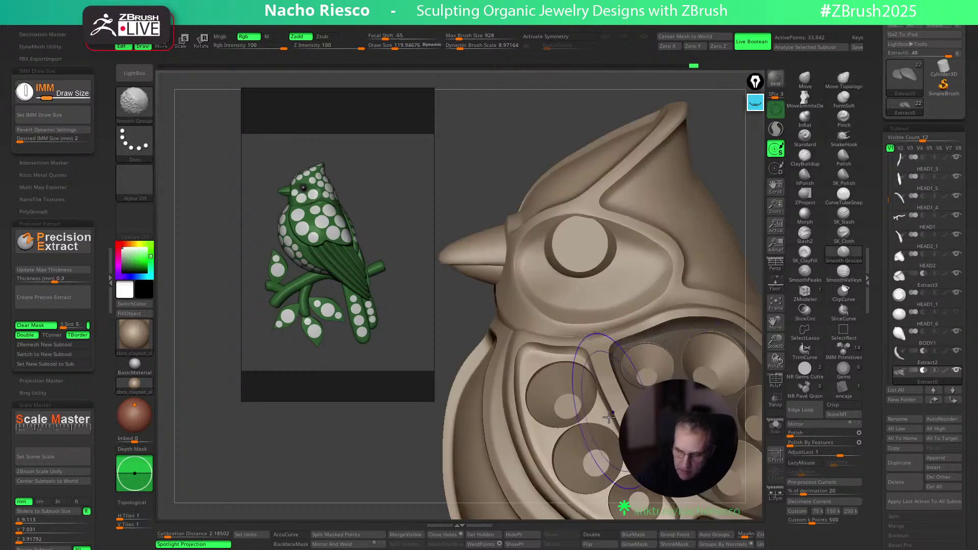
Invert the mask, adjust the larger gem bed's inner edge with Move Topological at a draw size of about 106, and clear the mask
{"action": "left_click", "coordinate": [747, 221], "text": "ctrl"}
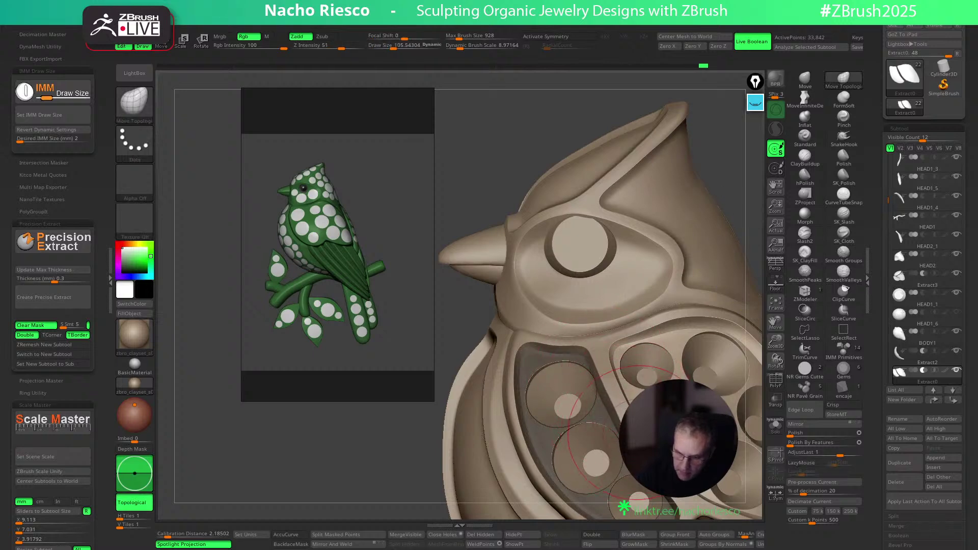
{"action": "left_click_drag", "start_coordinate": [728, 155], "coordinate": [696, 68], "text": "alt"}
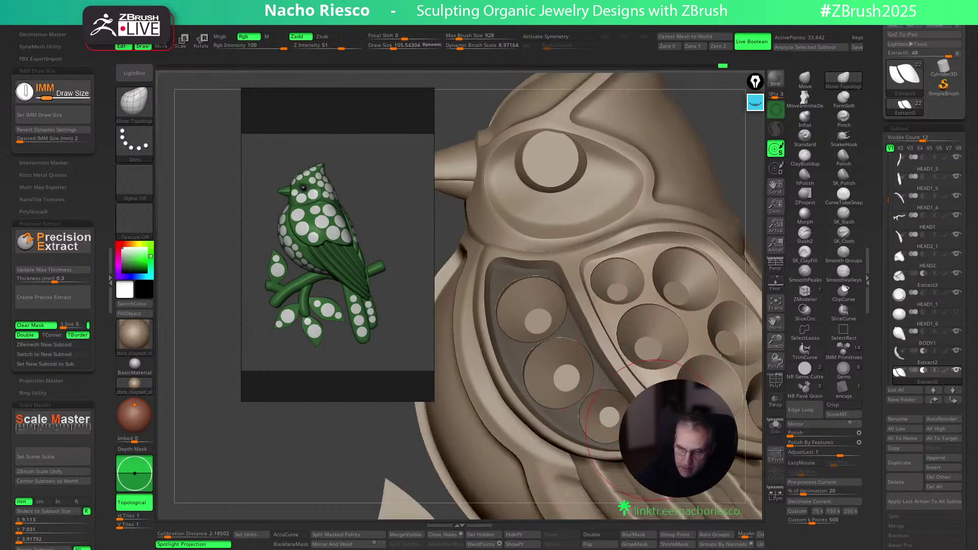
{"action": "left_click_drag", "start_coordinate": [746, 191], "coordinate": [755, 209], "text": "ctrl"}
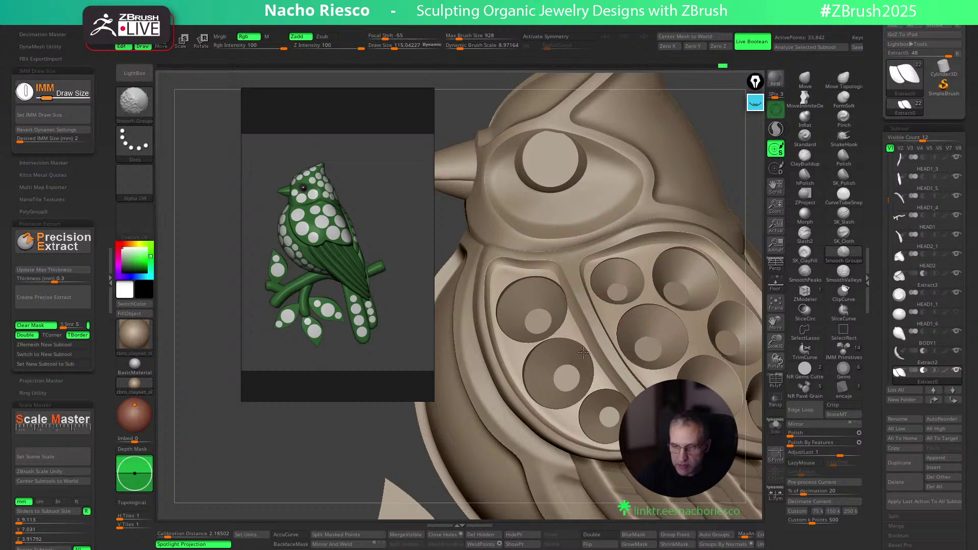
Refine the gem bed edges beside the ridge between the two wing panels with Move Topological at draw sizes of about 64 and 88
{"action": "key", "text": "s"}
{"action": "left_click_drag", "start_coordinate": [605, 287], "coordinate": [597, 287]}
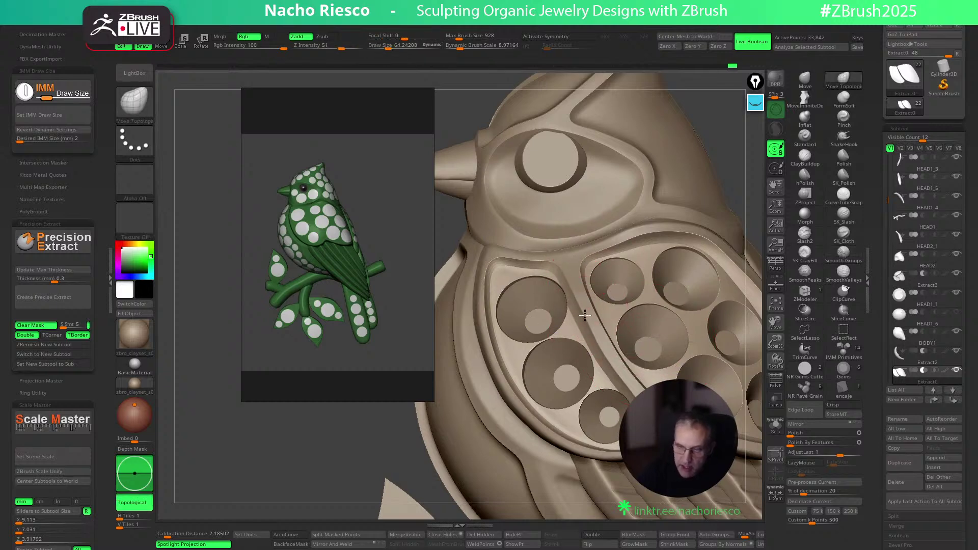
{"action": "key", "text": "bracketright"}
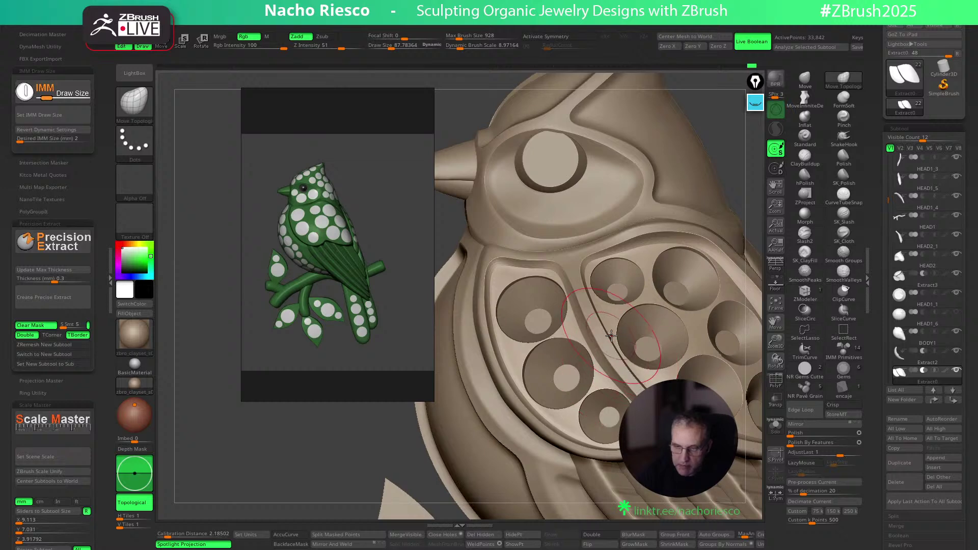
{"action": "left_click_drag", "start_coordinate": [739, 168], "coordinate": [714, 107], "text": "alt"}
{"action": "left_click_drag", "start_coordinate": [706, 188], "coordinate": [720, 233], "text": "alt"}
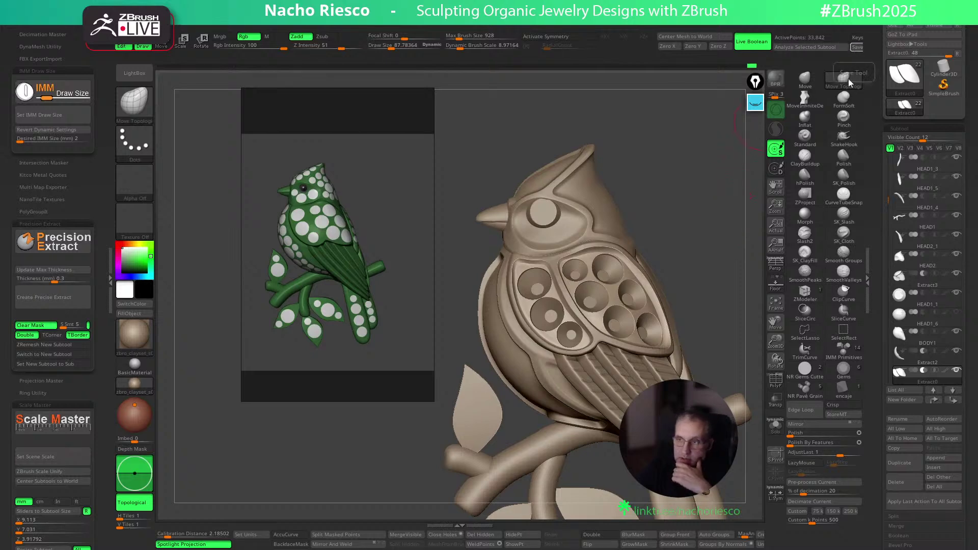
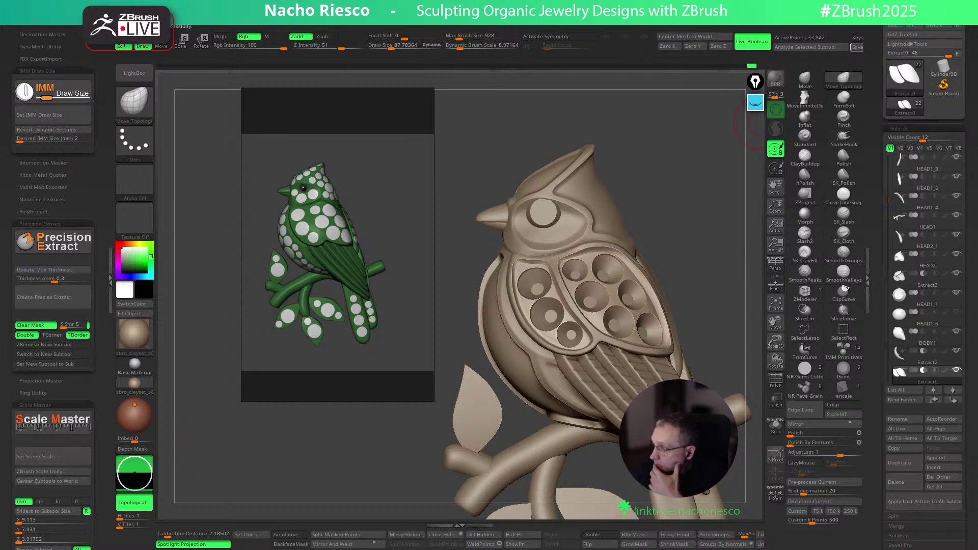
Choose the NR Gems Cutter insert brush and set its IMM draw size to 1 mm
{"action": "mouse_move", "coordinate": [660, 185]}
{"action": "left_mouse_down"}
{"action": "mouse_move", "coordinate": [702, 211]}
{"action": "mouse_move", "coordinate": [650, 257]}
{"action": "mouse_move", "coordinate": [670, 256]}
{"action": "mouse_move", "coordinate": [660, 269]}
{"action": "mouse_move", "coordinate": [638, 272]}
{"action": "left_mouse_up"}
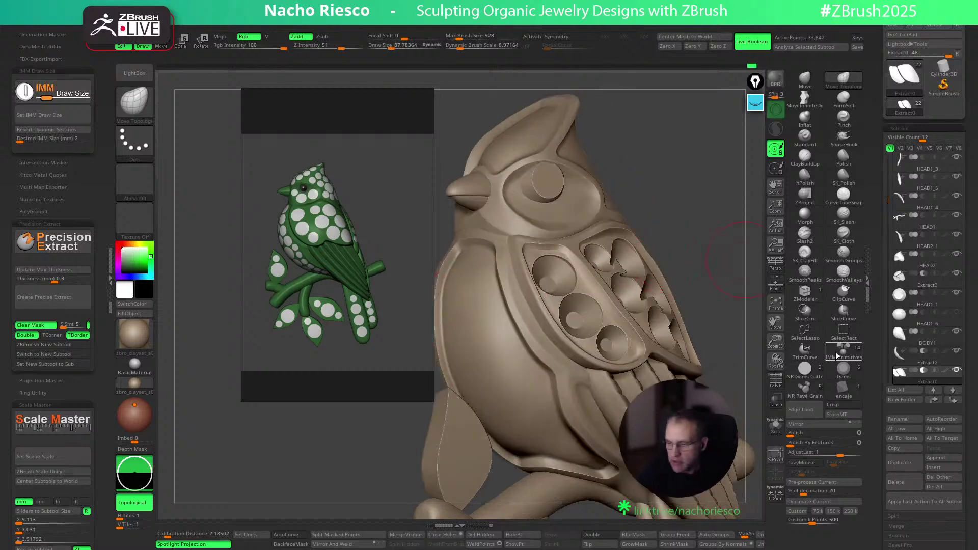
{"action": "left_click", "coordinate": [804, 368]}
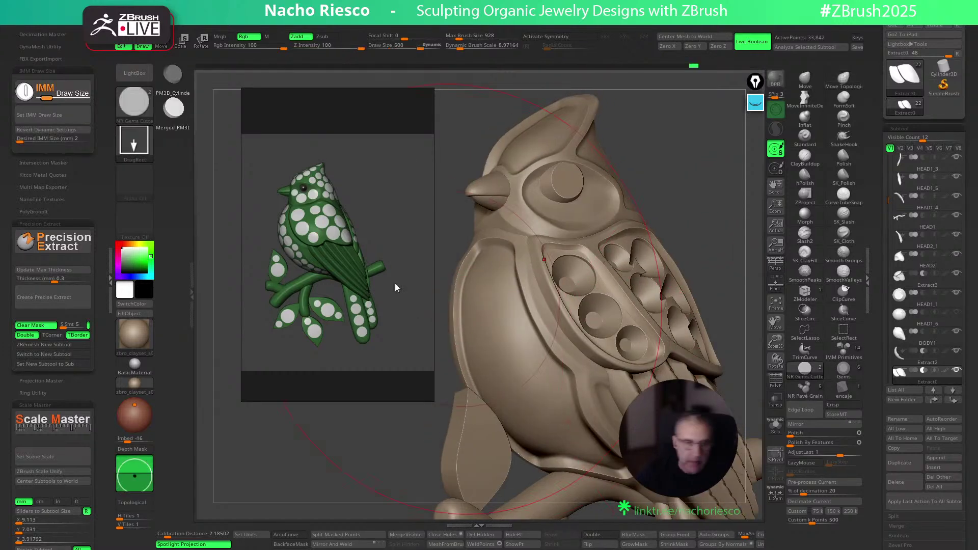
{"action": "left_click", "coordinate": [75, 140]}
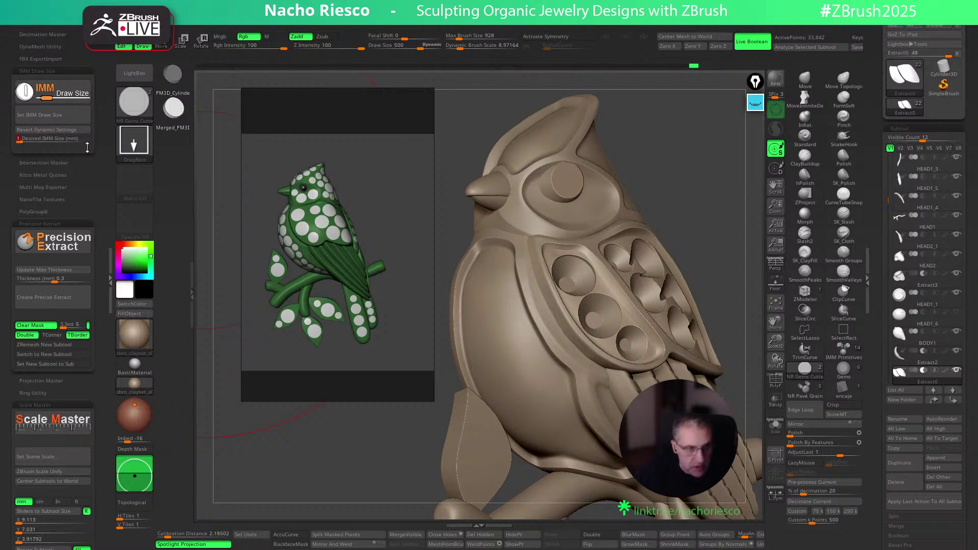
{"action": "left_click", "coordinate": [89, 115]}
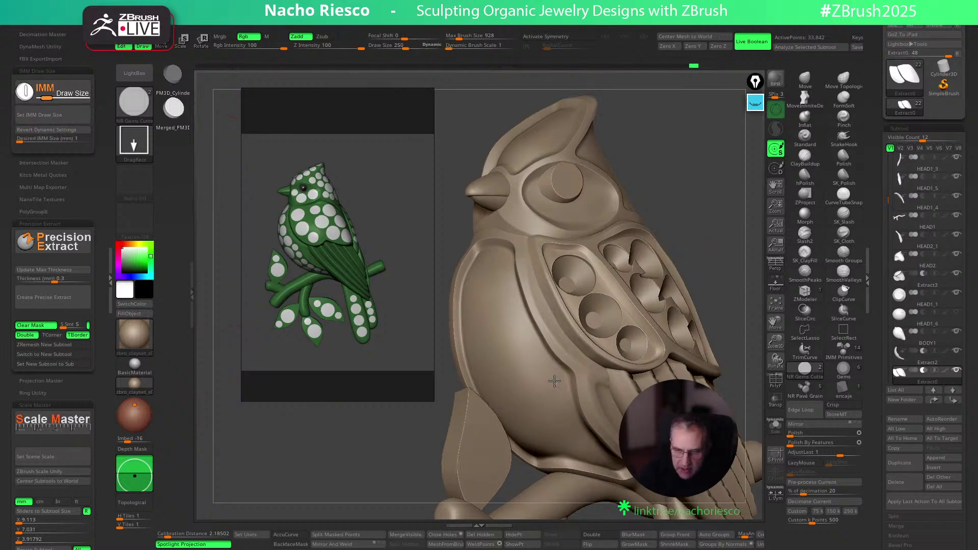
{"action": "left_click_drag", "start_coordinate": [555, 385], "coordinate": [598, 424]}
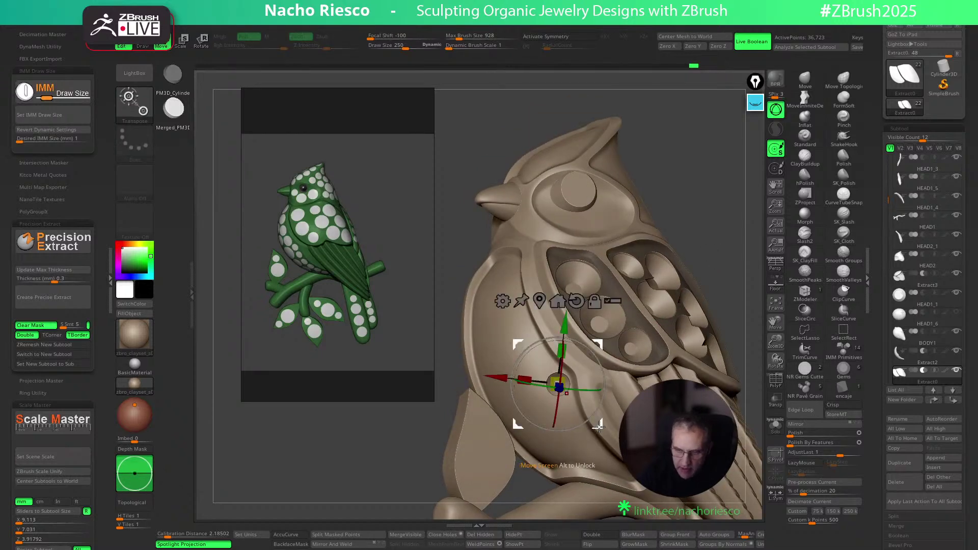
{"action": "key", "text": "q"}
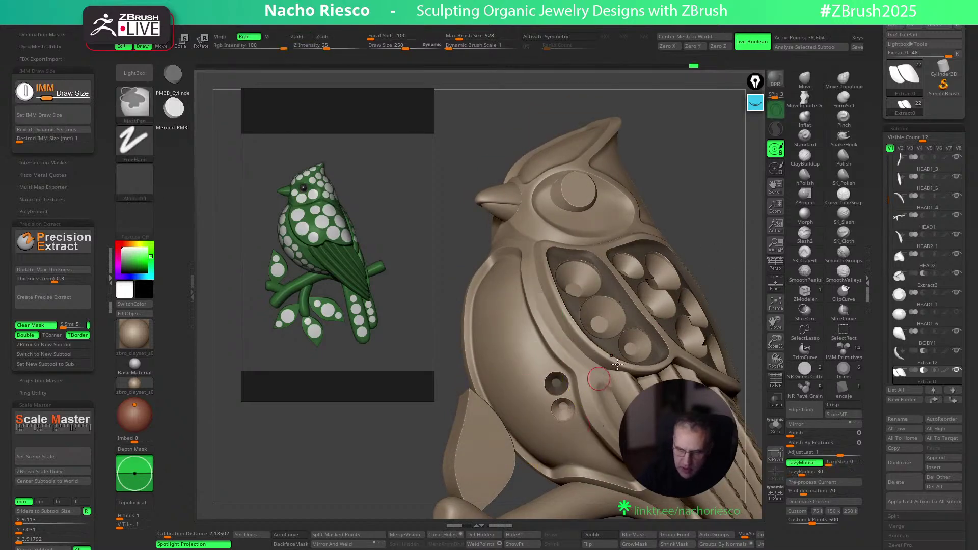
{"action": "left_click_drag", "start_coordinate": [699, 260], "coordinate": [677, 214]}
{"action": "key", "text": "w"}
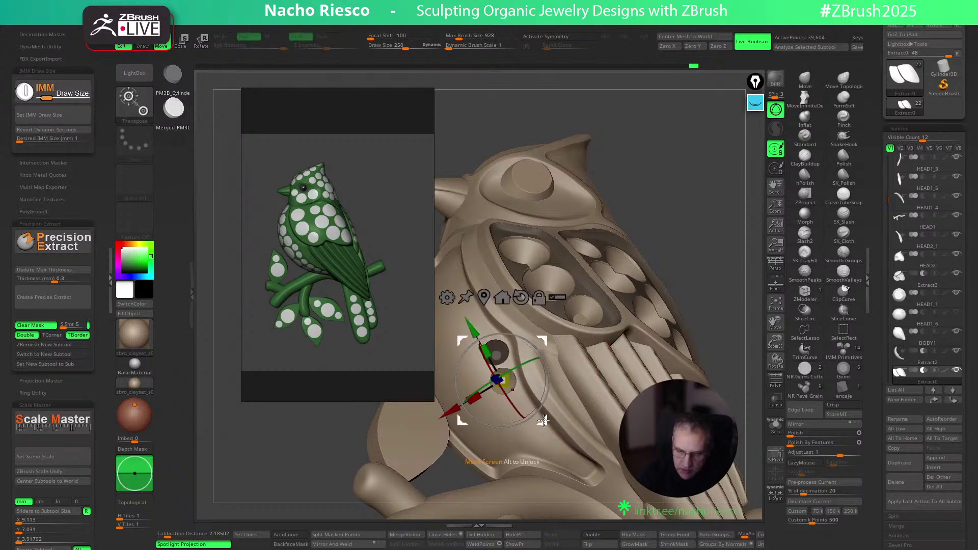
{"action": "left_click_drag", "start_coordinate": [545, 421], "coordinate": [545, 420]}
{"action": "key", "text": "q"}
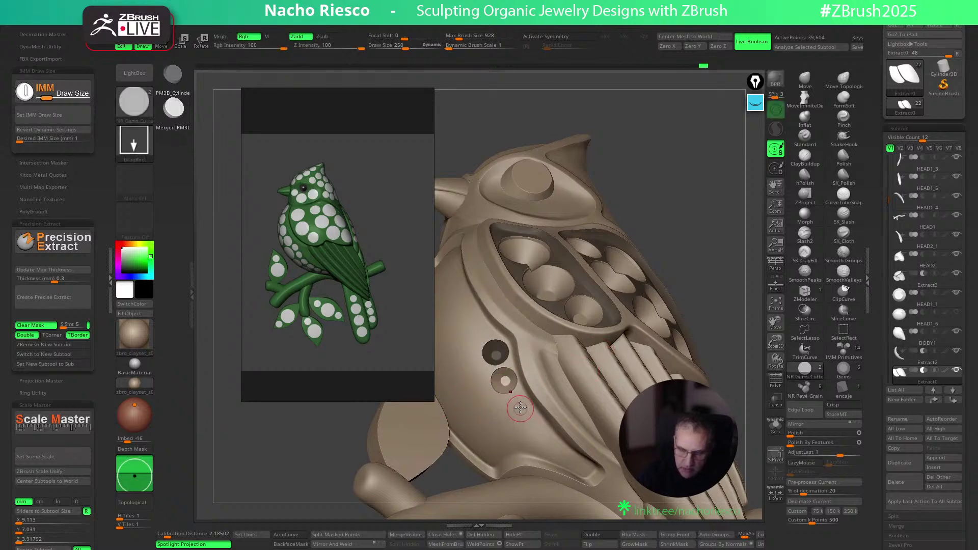
{"action": "left_click_drag", "start_coordinate": [706, 252], "coordinate": [708, 283]}
{"action": "key", "text": "ctrl+z"}
{"action": "key", "text": "ctrl+z"}
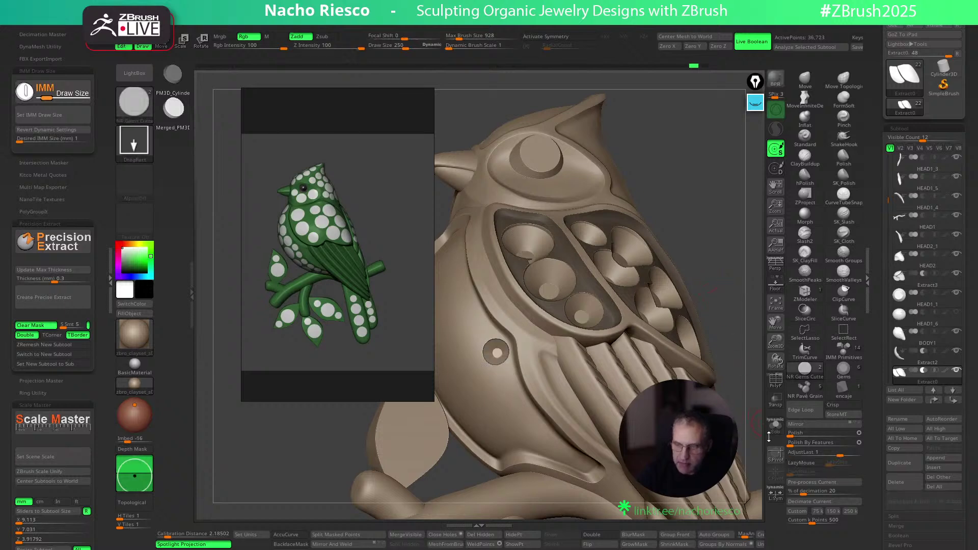
{"action": "left_click", "coordinate": [776, 426]}
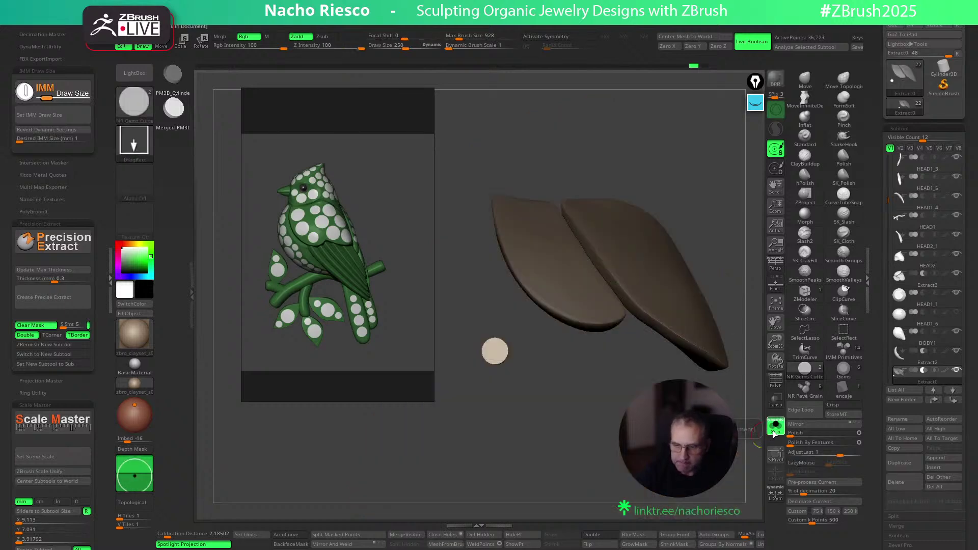
{"action": "key", "text": "ctrl+z"}
{"action": "key", "text": "ctrl+z"}
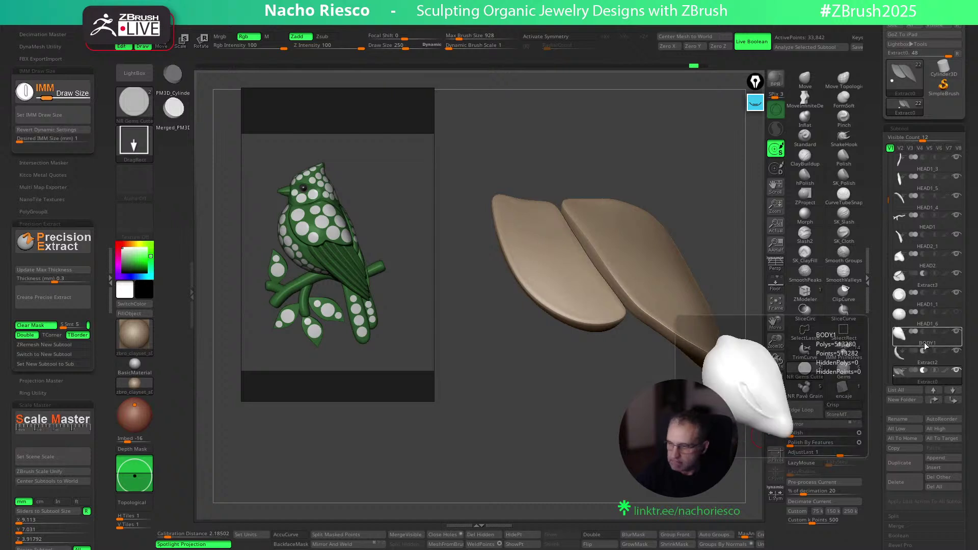
{"action": "left_click", "coordinate": [775, 425]}
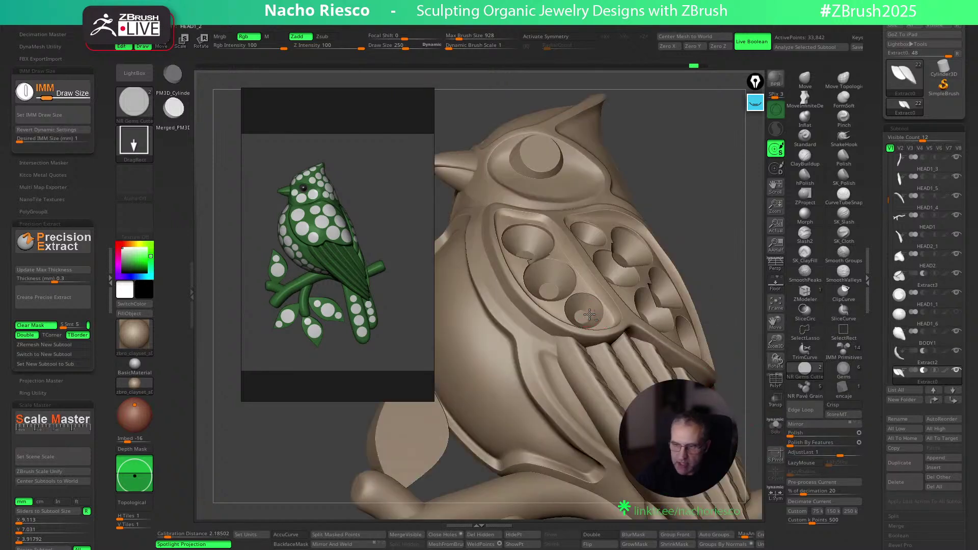
Select the wing gem cutters subtool, insert a 1 mm cutter in the breast panel beside the wing, and split it into its own subtool
{"action": "left_click", "coordinate": [589, 314], "text": "alt"}
{"action": "left_click", "coordinate": [639, 329], "text": "ctrl"}
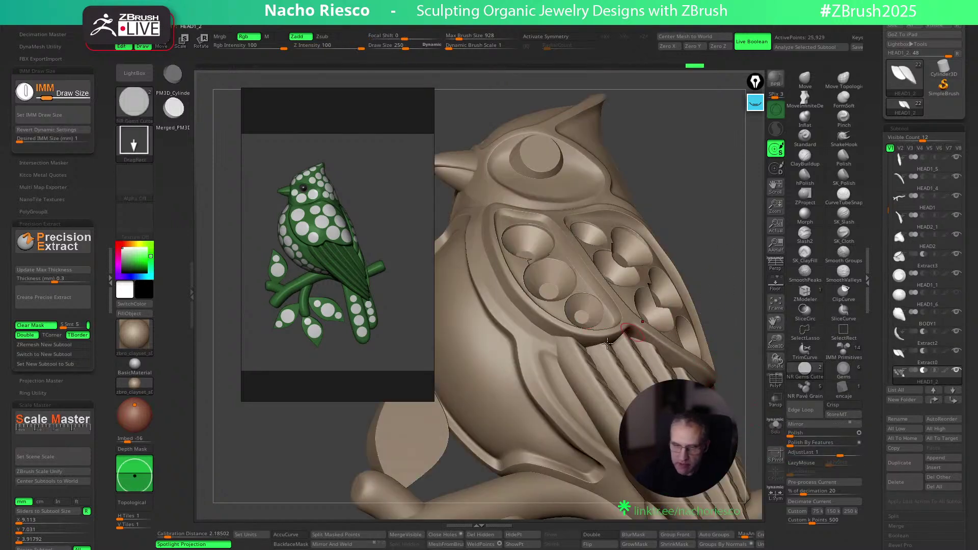
{"action": "left_click_drag", "start_coordinate": [499, 347], "coordinate": [509, 366]}
{"action": "key", "text": "w"}
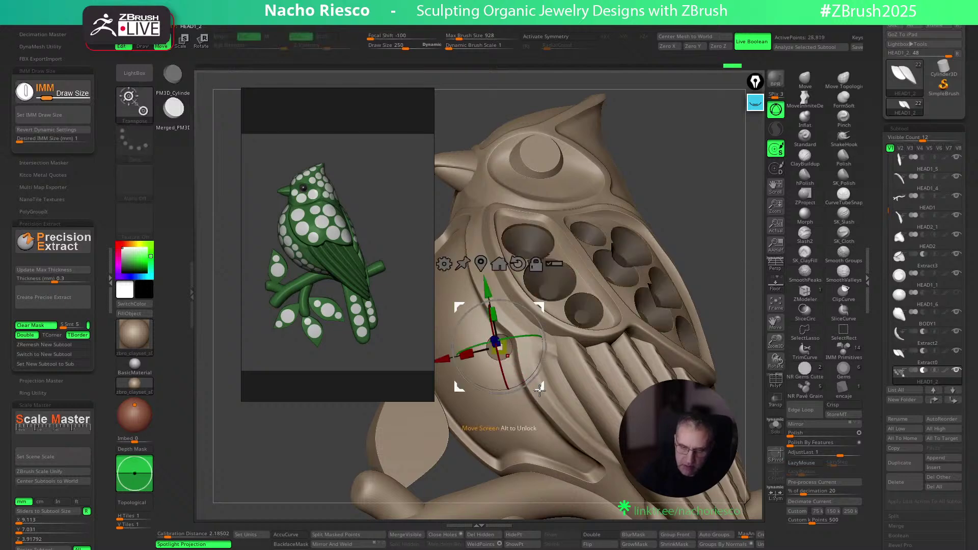
{"action": "left_click", "coordinate": [805, 368]}
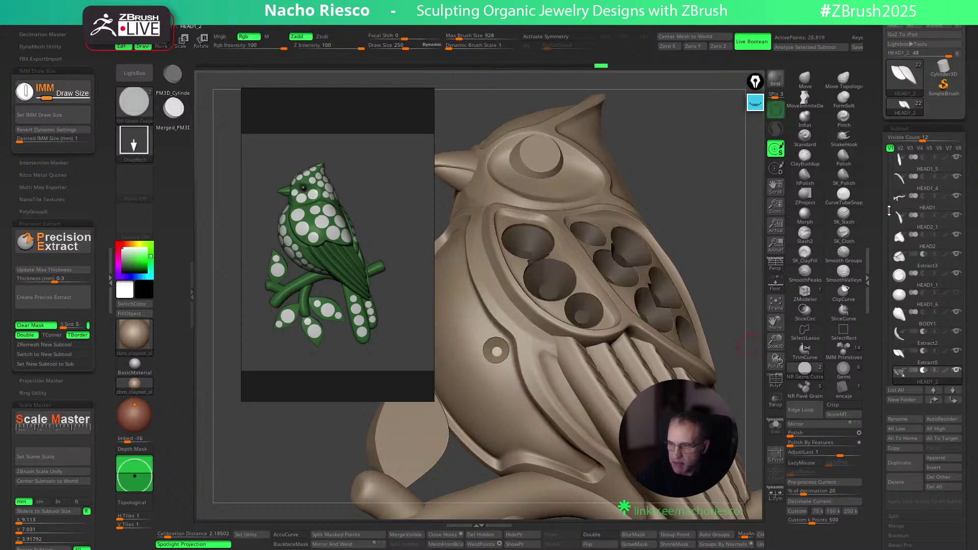
{"action": "left_click_drag", "start_coordinate": [888, 210], "coordinate": [897, 288]}
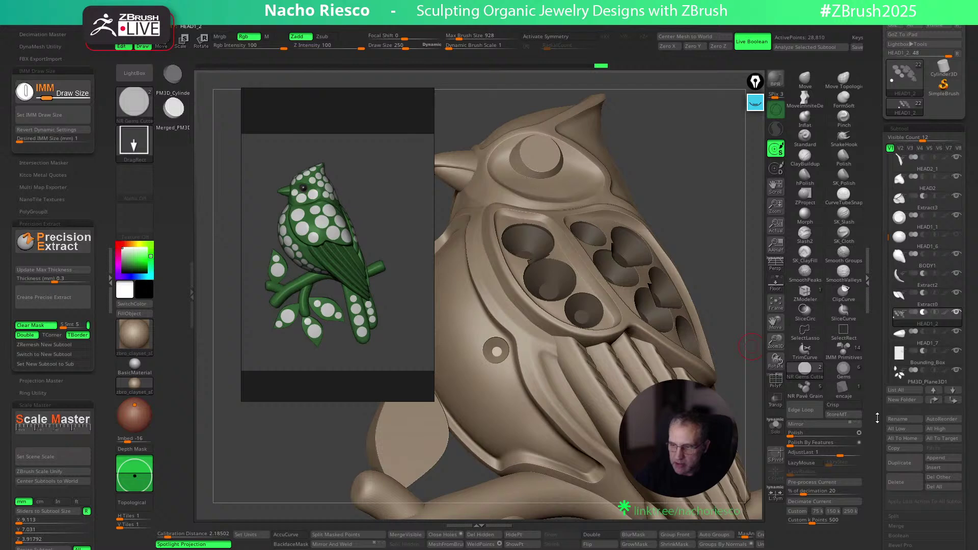
{"action": "left_click_drag", "start_coordinate": [877, 418], "coordinate": [846, 368]}
{"action": "left_click", "coordinate": [356, 535]}
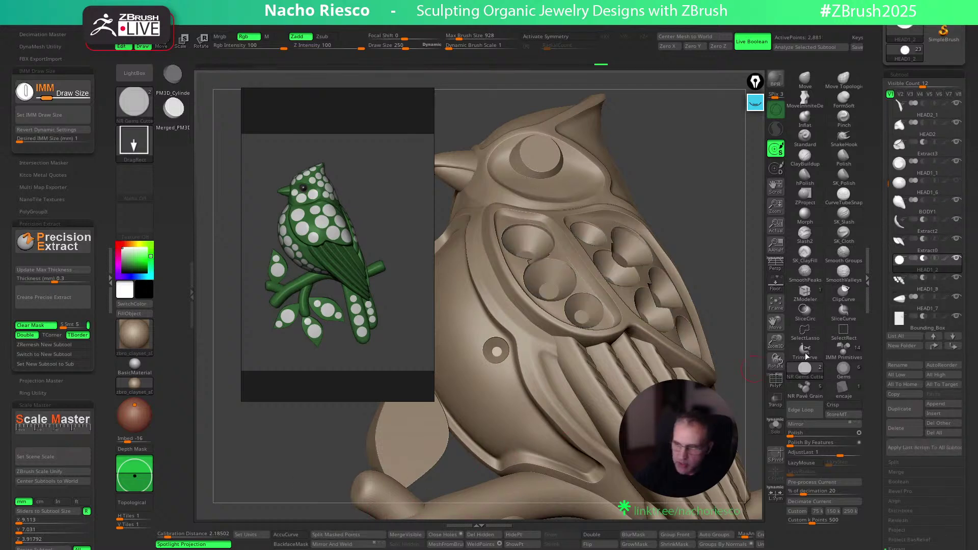
Insert two more 1 mm gem cutters below the first one, following the breast panel's edge beside the wing
{"action": "left_click_drag", "start_coordinate": [503, 379], "coordinate": [516, 375]}
{"action": "left_click_drag", "start_coordinate": [728, 239], "coordinate": [718, 245]}
{"action": "key", "text": "w"}
{"action": "left_click_drag", "start_coordinate": [539, 412], "coordinate": [530, 408]}
{"action": "key", "text": "q"}
{"action": "left_click_drag", "start_coordinate": [699, 229], "coordinate": [701, 253]}
{"action": "key", "text": "w"}
{"action": "left_click_drag", "start_coordinate": [557, 450], "coordinate": [557, 447]}
{"action": "key", "text": "q"}
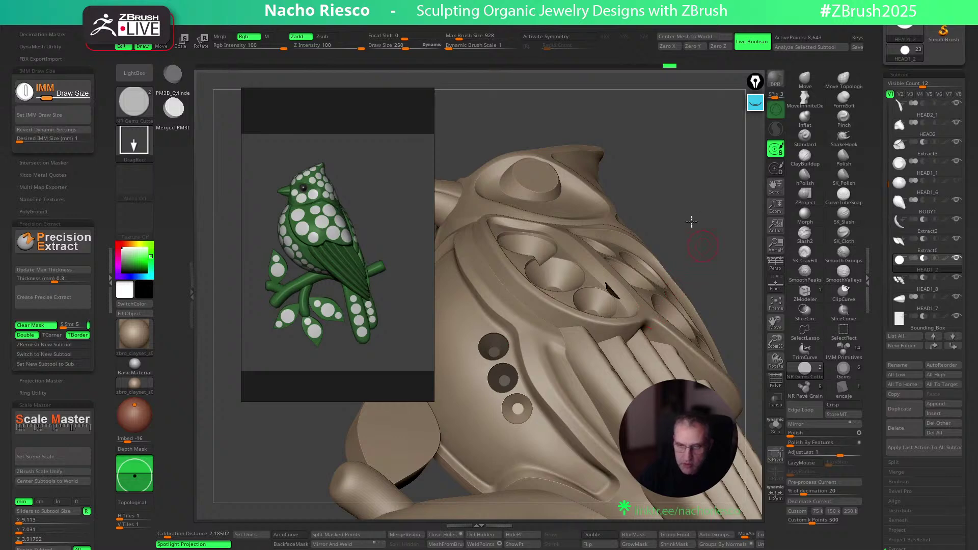
Continue the row with three more 1 mm gem cutters down to the narrow end of the breast panel
{"action": "left_click_drag", "start_coordinate": [694, 230], "coordinate": [533, 409]}
{"action": "key", "text": "w"}
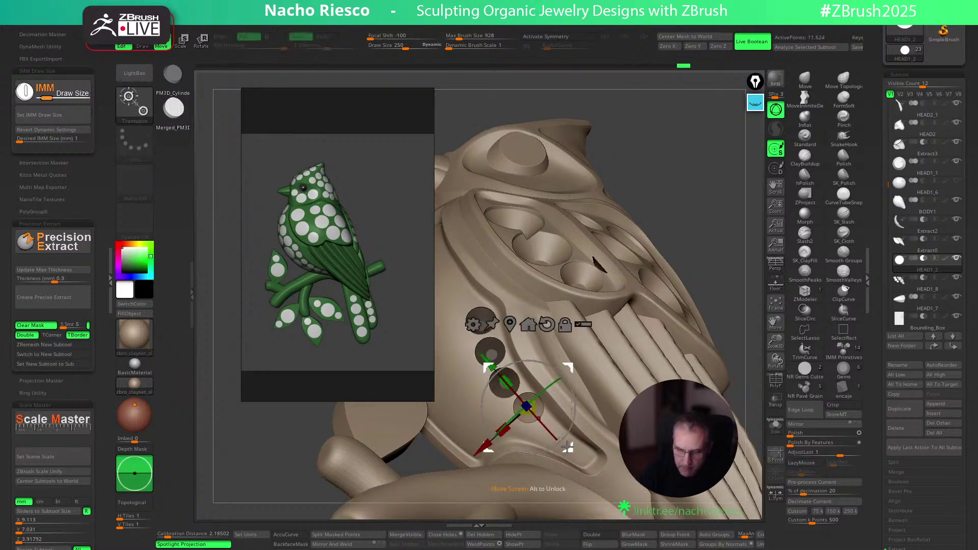
{"action": "key", "text": "q"}
{"action": "left_click_drag", "start_coordinate": [563, 443], "coordinate": [551, 434]}
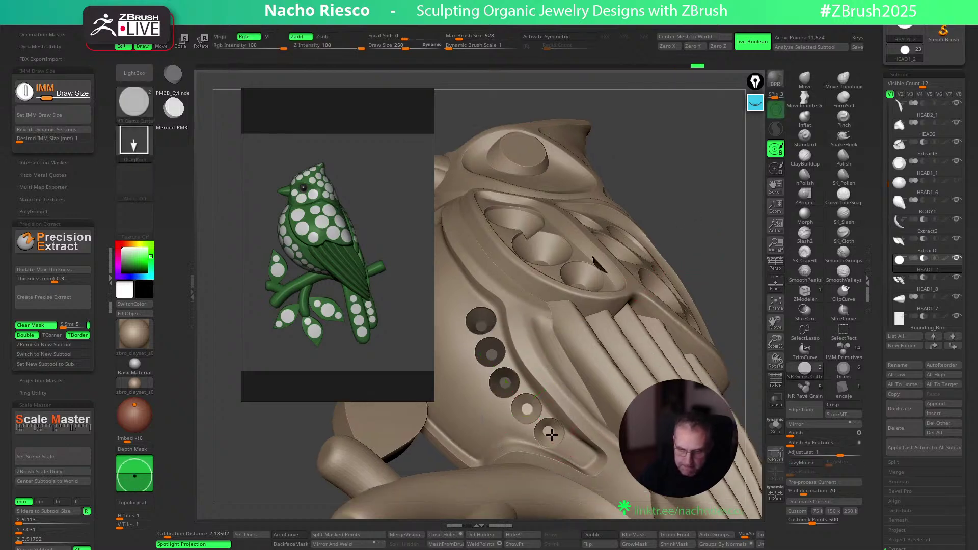
{"action": "left_click_drag", "start_coordinate": [726, 279], "coordinate": [699, 257]}
{"action": "left_click", "coordinate": [576, 451]}
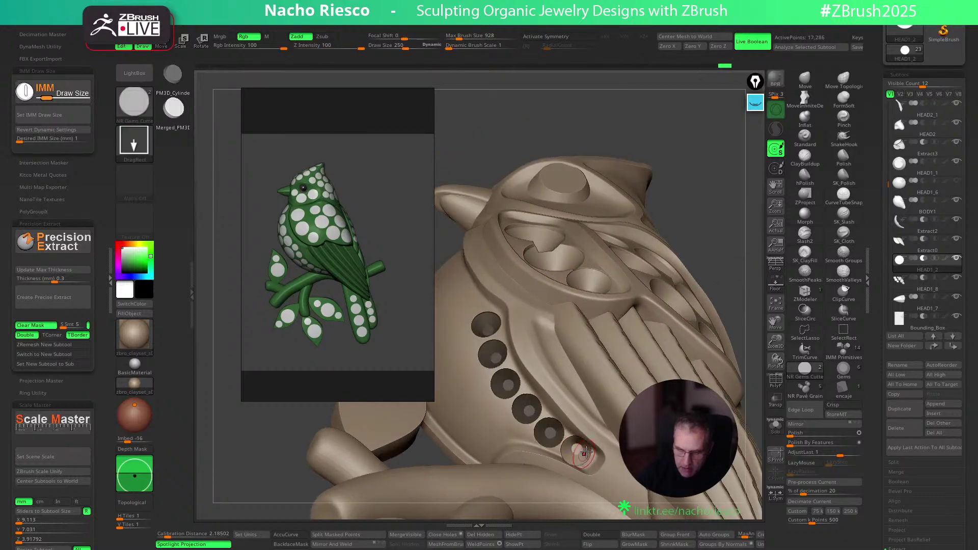
{"action": "key", "text": "w"}
{"action": "key", "text": "q"}
Switch to the green reference bird, isolate its body and examine the size and layout of the breast gems
{"action": "mouse_move", "coordinate": [734, 311]}
{"action": "left_mouse_down"}
{"action": "mouse_move", "coordinate": [707, 238]}
{"action": "mouse_move", "coordinate": [701, 263]}
{"action": "left_mouse_up"}
{"action": "right_click_drag", "start_coordinate": [701, 263], "coordinate": [698, 268]}
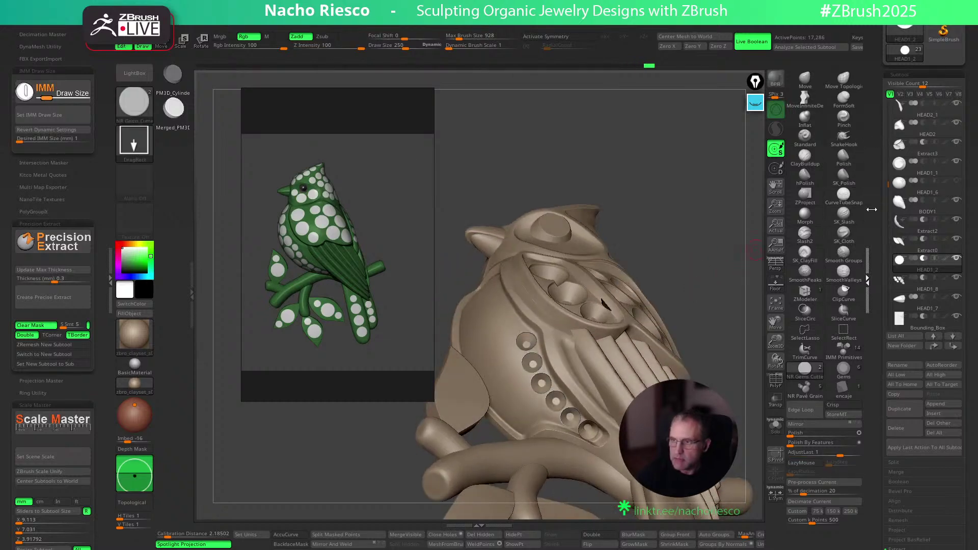
{"action": "left_click_drag", "start_coordinate": [875, 172], "coordinate": [896, 192]}
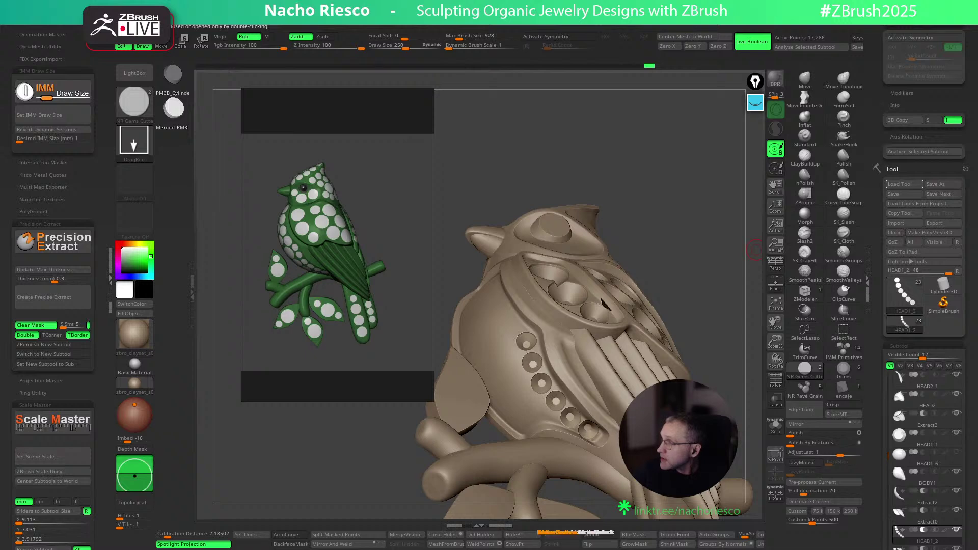
{"action": "mouse_move", "coordinate": [681, 240]}
{"action": "left_mouse_down"}
{"action": "mouse_move", "coordinate": [705, 258]}
{"action": "mouse_move", "coordinate": [677, 224]}
{"action": "left_mouse_up"}
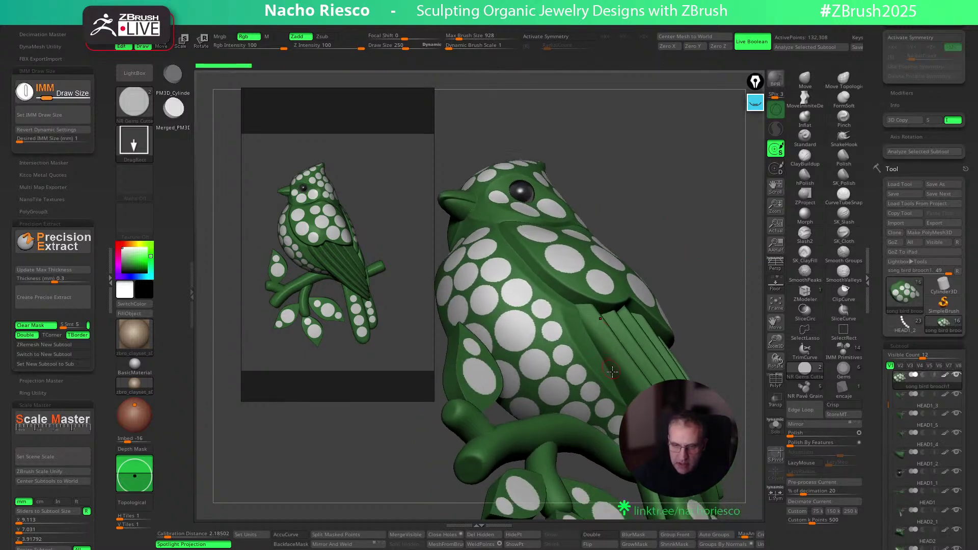
{"action": "left_click", "coordinate": [587, 402], "text": "alt"}
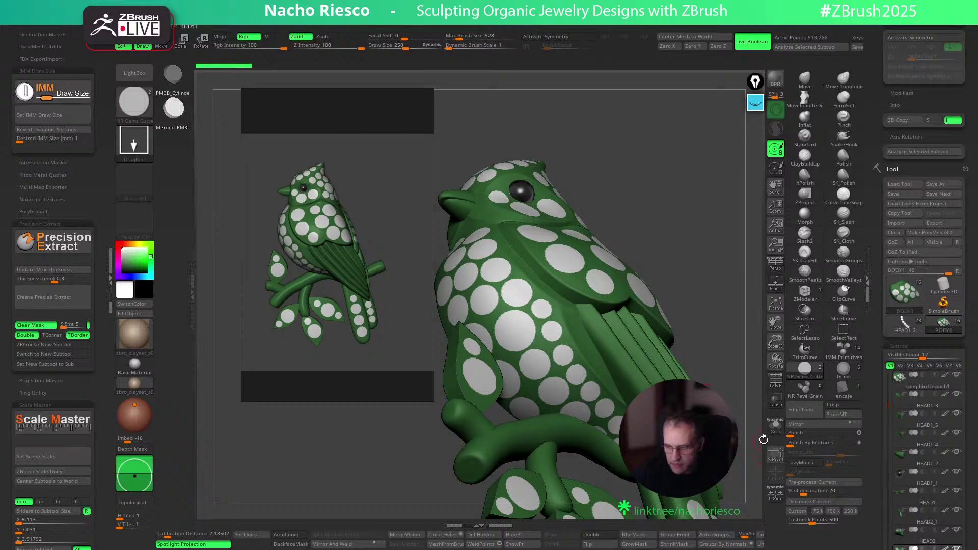
{"action": "left_click", "coordinate": [774, 427]}
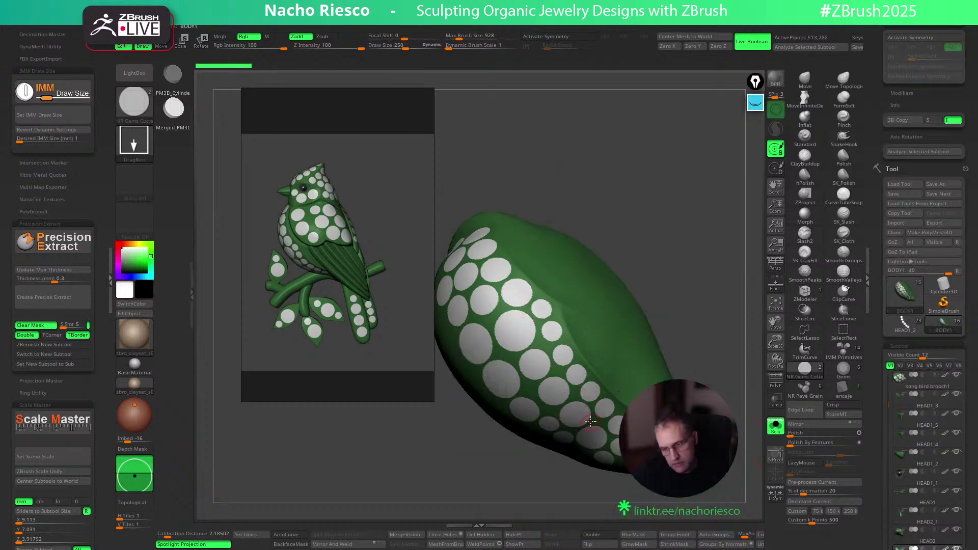
{"action": "left_click_drag", "start_coordinate": [638, 250], "coordinate": [657, 301]}
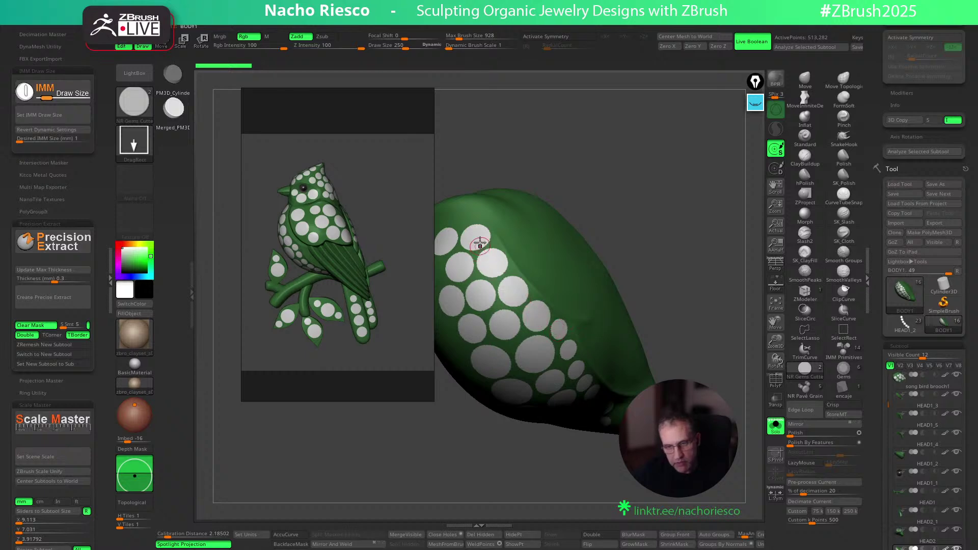
{"action": "left_click", "coordinate": [774, 428]}
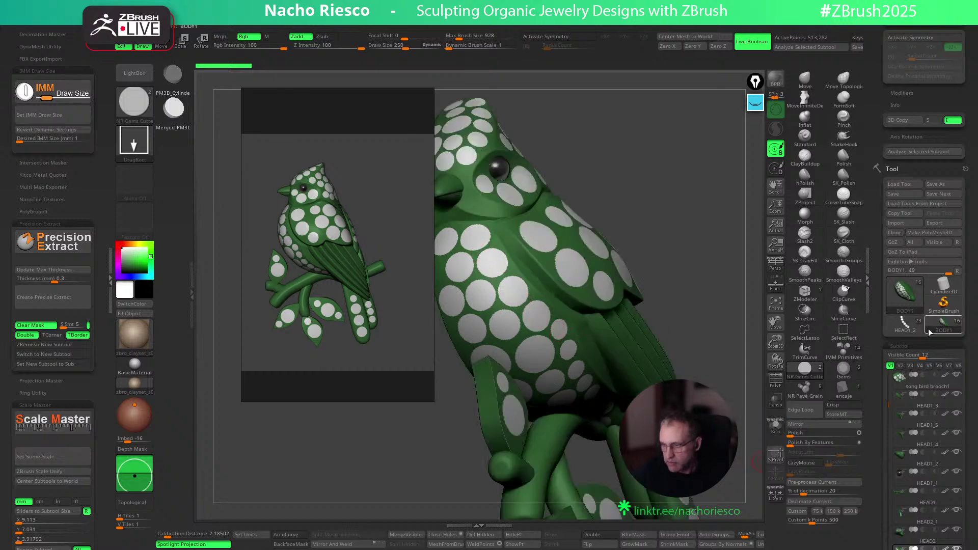
Return to the working bird model, set the IMM draw size to 1.5 mm and insert a larger gem cutter above the breast row
{"action": "left_click", "coordinate": [903, 324]}
{"action": "left_click_drag", "start_coordinate": [643, 189], "coordinate": [708, 206], "text": "shift"}
{"action": "left_click", "coordinate": [69, 139]}
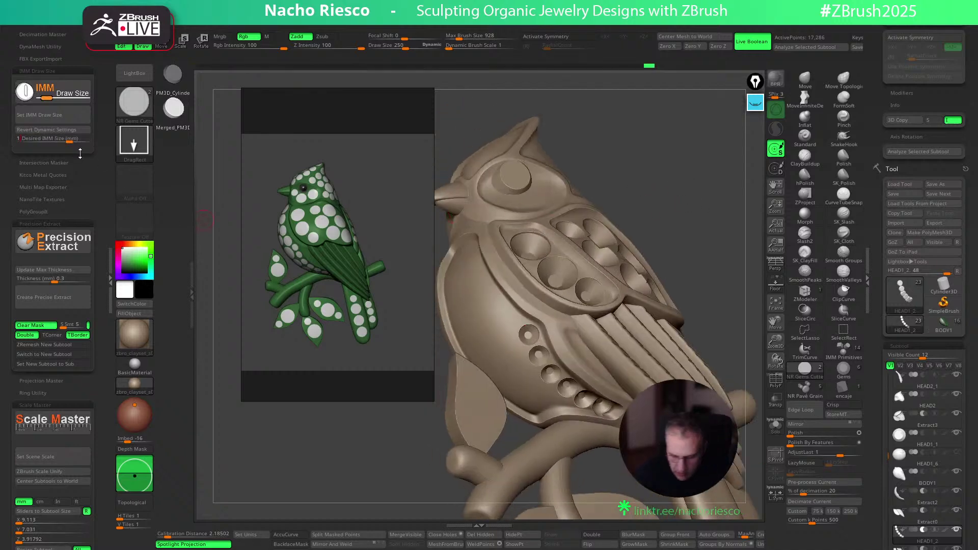
{"action": "key", "text": "Return"}
{"action": "mouse_move", "coordinate": [633, 170]}
{"action": "left_mouse_down"}
{"action": "mouse_move", "coordinate": [657, 224]}
{"action": "mouse_move", "coordinate": [615, 251]}
{"action": "left_mouse_up"}
{"action": "left_click_drag", "start_coordinate": [521, 322], "coordinate": [540, 340], "text": "ctrl"}
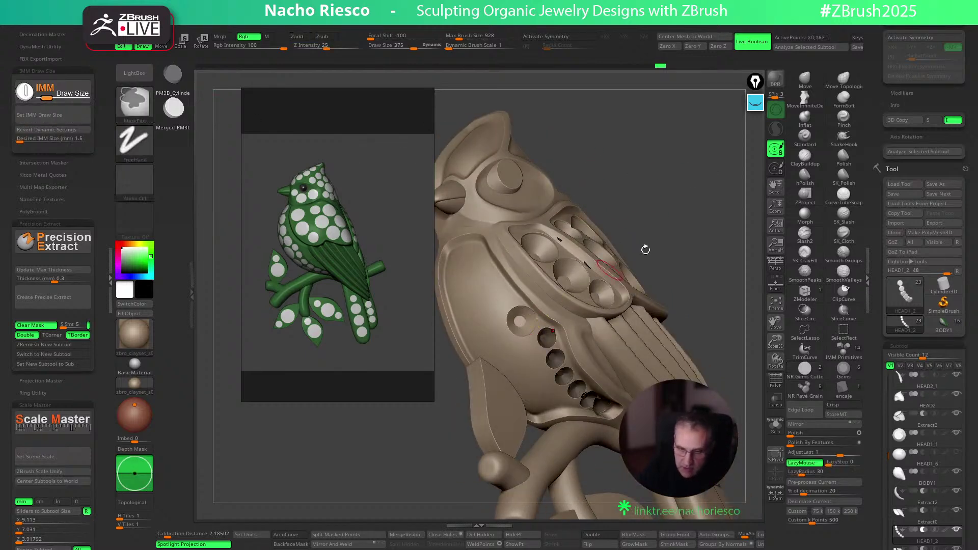
{"action": "left_click_drag", "start_coordinate": [677, 236], "coordinate": [657, 238]}
{"action": "key", "text": "w"}
{"action": "left_click_drag", "start_coordinate": [563, 360], "coordinate": [565, 363]}
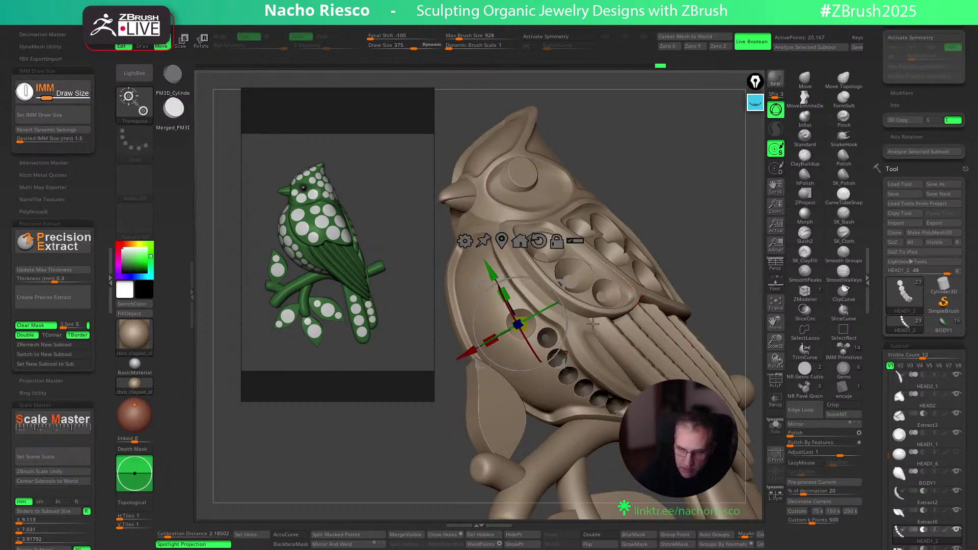
{"action": "key", "text": "q"}
Extend the breast row toward the neck with three more 1.5 mm gem cutters
{"action": "left_click_drag", "start_coordinate": [675, 224], "coordinate": [654, 219]}
{"action": "left_click_drag", "start_coordinate": [500, 301], "coordinate": [494, 293], "text": "ctrl"}
{"action": "key", "text": "w"}
{"action": "key", "text": "q"}
{"action": "left_click_drag", "start_coordinate": [692, 211], "coordinate": [678, 200]}
{"action": "left_click_drag", "start_coordinate": [480, 272], "coordinate": [489, 284]}
{"action": "left_click_drag", "start_coordinate": [681, 180], "coordinate": [722, 231]}
{"action": "left_click_drag", "start_coordinate": [529, 275], "coordinate": [537, 273]}
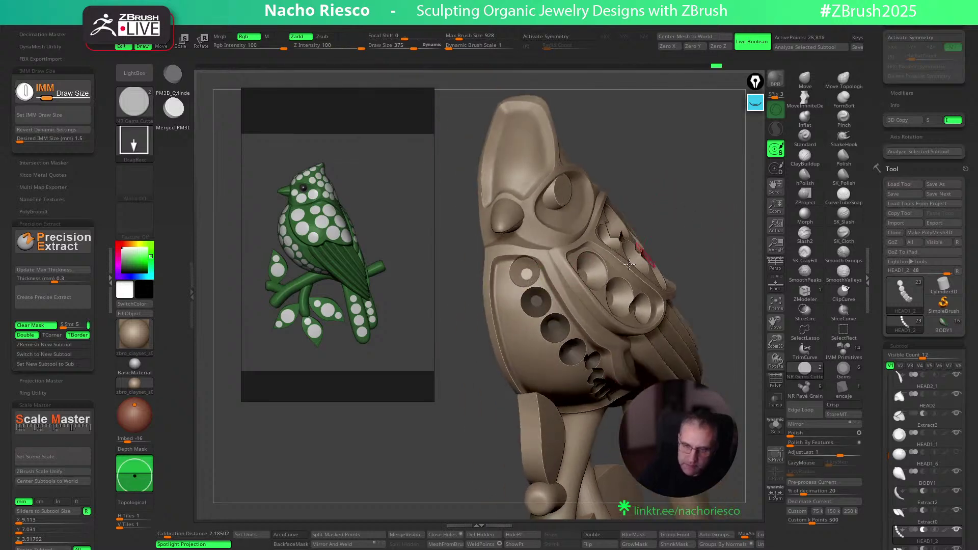
{"action": "key", "text": "w"}
{"action": "key", "text": "q"}
{"action": "left_click_drag", "start_coordinate": [683, 207], "coordinate": [741, 183]}
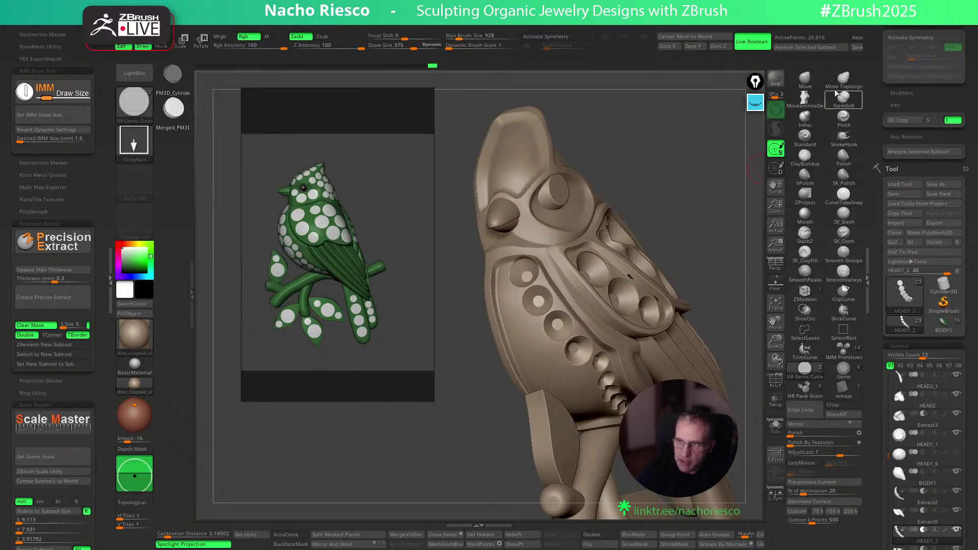
Reshape the raised border alongside the breast gem row, from the neck to the narrow end, using the Move Topological brush
{"action": "left_click", "coordinate": [843, 80]}
{"action": "key", "text": "s"}
{"action": "mouse_move", "coordinate": [533, 295]}
{"action": "left_mouse_down"}
{"action": "mouse_move", "coordinate": [578, 293]}
{"action": "mouse_move", "coordinate": [491, 302]}
{"action": "left_mouse_up"}
{"action": "key", "text": "s"}
{"action": "left_click_drag", "start_coordinate": [661, 179], "coordinate": [643, 169]}
{"action": "left_click_drag", "start_coordinate": [508, 255], "coordinate": [477, 254]}
{"action": "left_click_drag", "start_coordinate": [526, 281], "coordinate": [514, 275]}
{"action": "mouse_move", "coordinate": [659, 192]}
{"action": "left_mouse_down"}
{"action": "mouse_move", "coordinate": [631, 144]}
{"action": "mouse_move", "coordinate": [625, 357]}
{"action": "left_mouse_up"}
{"action": "key", "text": "bracketleft"}
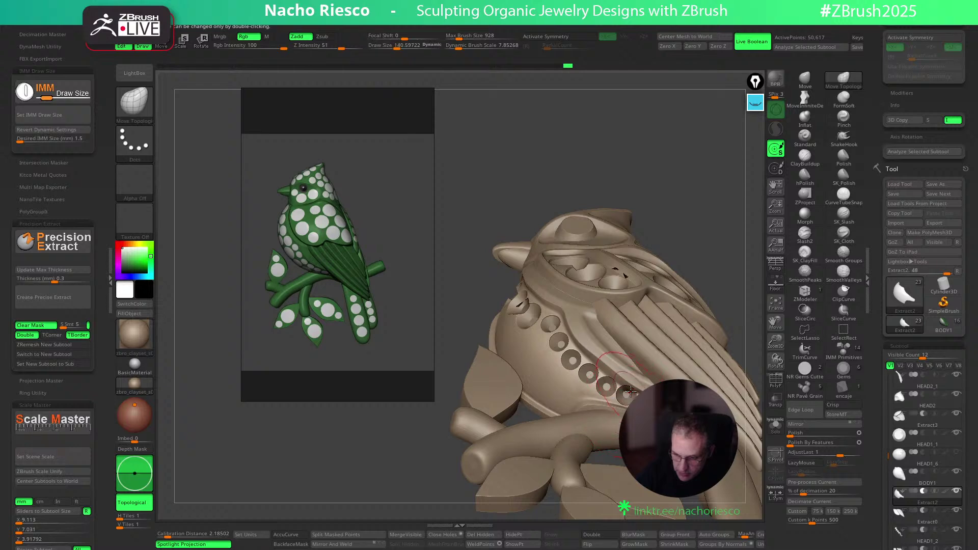
{"action": "key", "text": "bracketleft"}
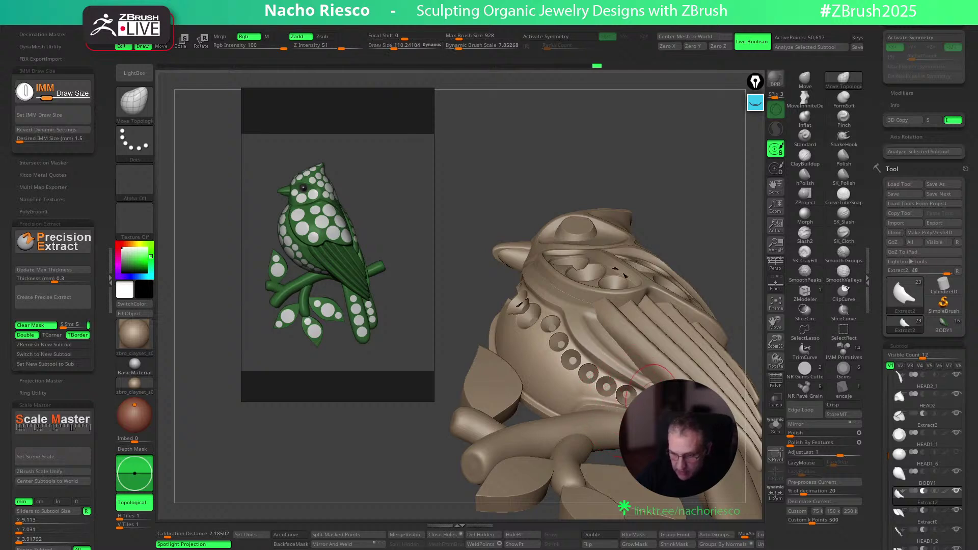
Refine the border between the breast gem row and the wing from below with a larger Move Topological brush
{"action": "left_click_drag", "start_coordinate": [717, 278], "coordinate": [753, 240]}
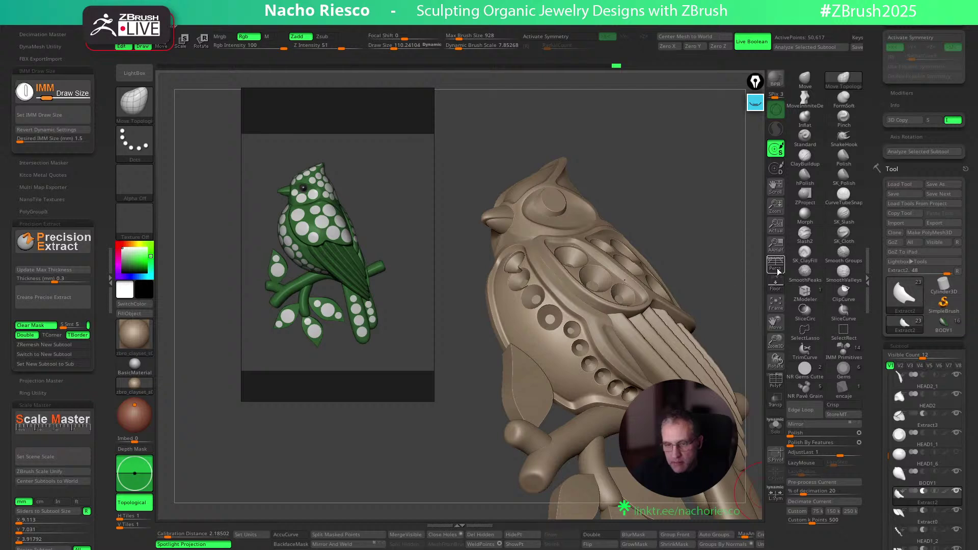
{"action": "mouse_move", "coordinate": [739, 280]}
{"action": "left_mouse_down"}
{"action": "mouse_move", "coordinate": [557, 292]}
{"action": "mouse_move", "coordinate": [533, 274]}
{"action": "mouse_move", "coordinate": [642, 206]}
{"action": "mouse_move", "coordinate": [582, 319]}
{"action": "left_mouse_up"}
{"action": "left_click_drag", "start_coordinate": [691, 232], "coordinate": [701, 138]}
{"action": "key", "text": "s"}
{"action": "left_click_drag", "start_coordinate": [554, 310], "coordinate": [564, 311]}
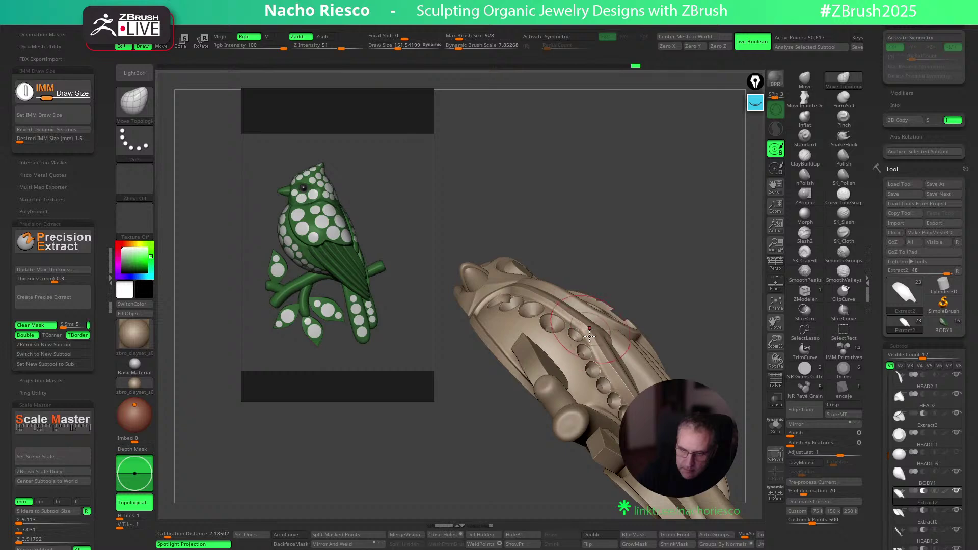
{"action": "mouse_move", "coordinate": [626, 258]}
{"action": "left_mouse_down"}
{"action": "mouse_move", "coordinate": [688, 255]}
{"action": "mouse_move", "coordinate": [499, 298]}
{"action": "left_mouse_up"}
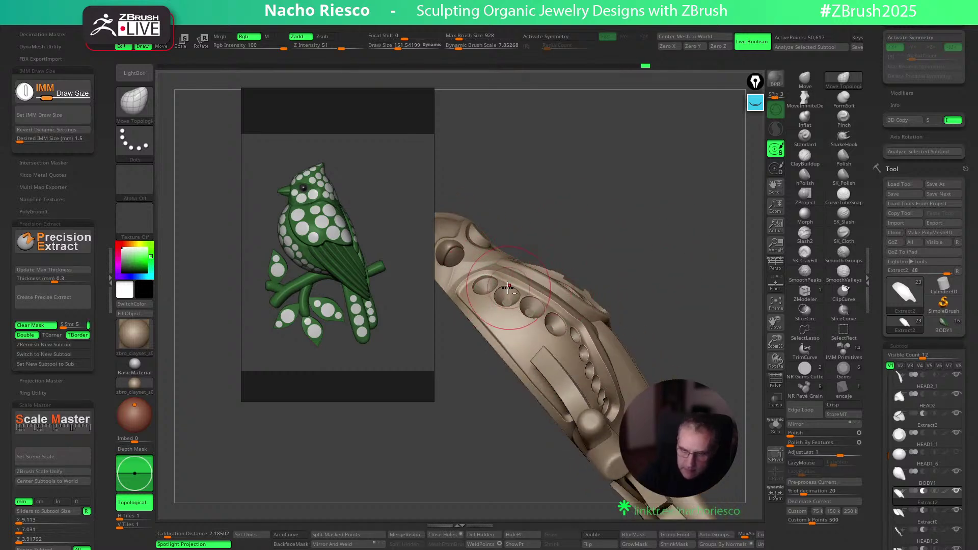
Measure the metal between the larger breast gem seats and the panel border with the transpose line
{"action": "left_click_drag", "start_coordinate": [630, 204], "coordinate": [633, 312], "text": "alt"}
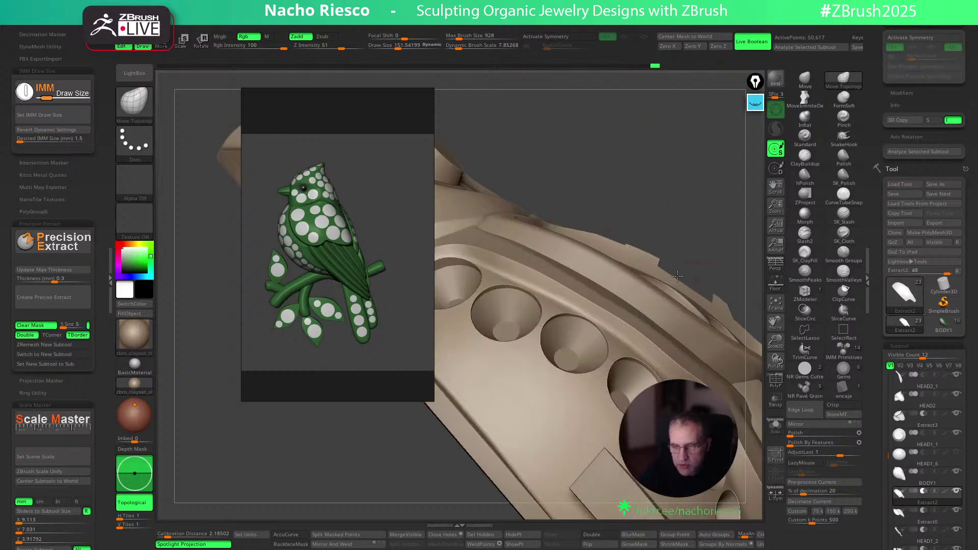
{"action": "left_click_drag", "start_coordinate": [681, 266], "coordinate": [576, 290]}
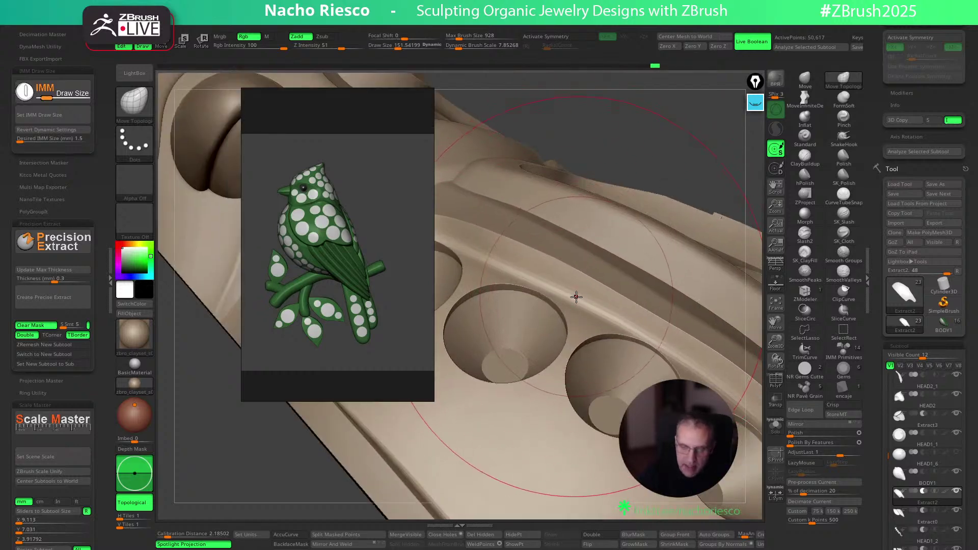
{"action": "key", "text": "w"}
{"action": "key", "text": "q"}
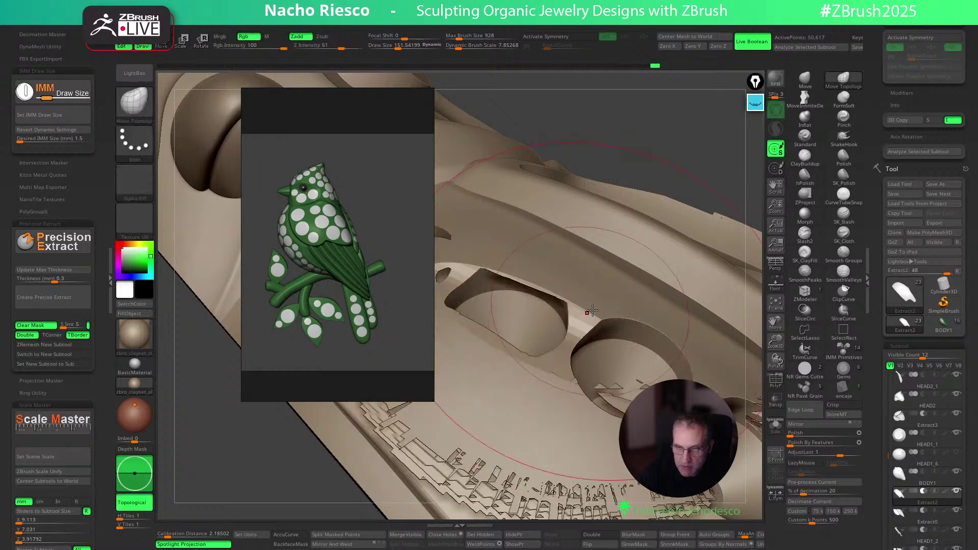
{"action": "key", "text": "w"}
{"action": "key", "text": "y"}
{"action": "left_click_drag", "start_coordinate": [592, 278], "coordinate": [584, 301]}
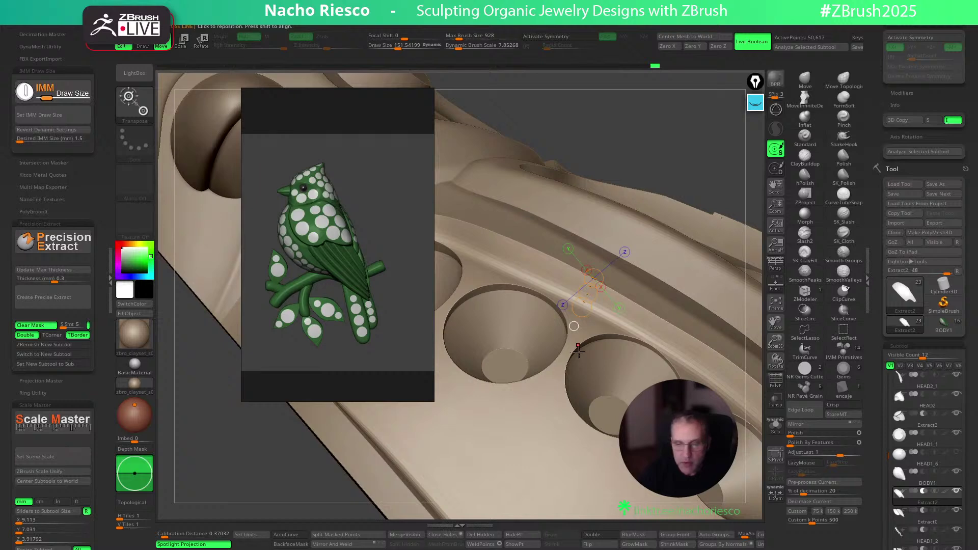
{"action": "key", "text": "q"}
Nudge the breast panel's inner border beside the middle gem seats with a slightly smaller Move Topological brush
{"action": "left_click_drag", "start_coordinate": [692, 112], "coordinate": [730, 290], "text": "alt"}
{"action": "left_click_drag", "start_coordinate": [511, 424], "coordinate": [678, 252]}
{"action": "mouse_move", "coordinate": [678, 252]}
{"action": "right_mouse_down"}
{"action": "mouse_move", "coordinate": [714, 260]}
{"action": "mouse_move", "coordinate": [720, 332]}
{"action": "mouse_move", "coordinate": [669, 353]}
{"action": "right_mouse_up"}
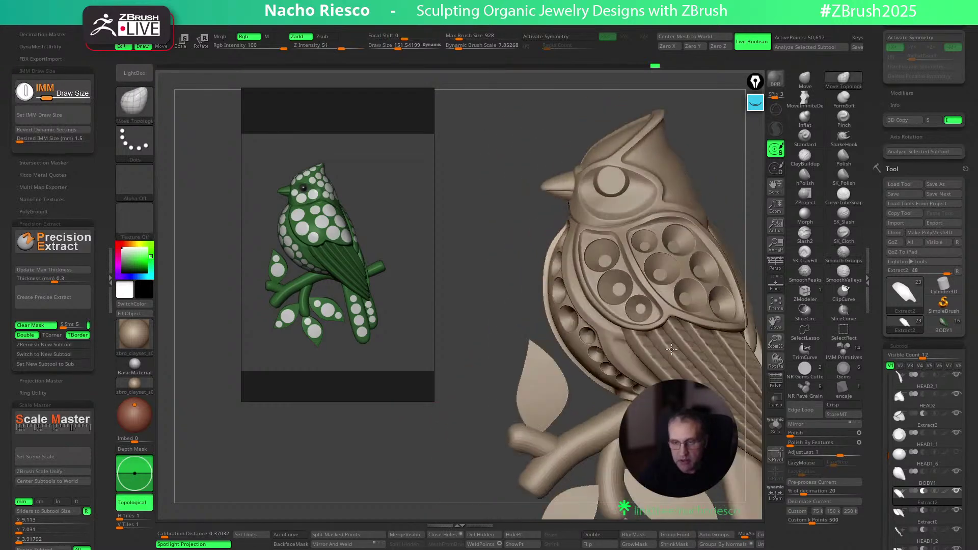
{"action": "mouse_move", "coordinate": [736, 242]}
{"action": "right_mouse_down"}
{"action": "mouse_move", "coordinate": [705, 197]}
{"action": "mouse_move", "coordinate": [712, 192]}
{"action": "mouse_move", "coordinate": [708, 242]}
{"action": "mouse_move", "coordinate": [711, 251]}
{"action": "mouse_move", "coordinate": [714, 239]}
{"action": "mouse_move", "coordinate": [731, 244]}
{"action": "mouse_move", "coordinate": [726, 265]}
{"action": "right_mouse_up"}
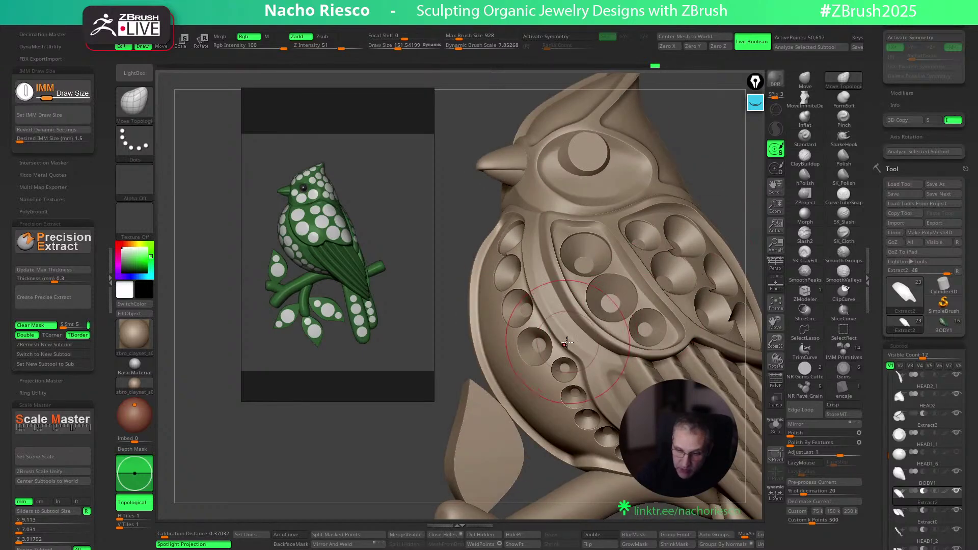
{"action": "right_click_drag", "start_coordinate": [573, 334], "coordinate": [583, 324]}
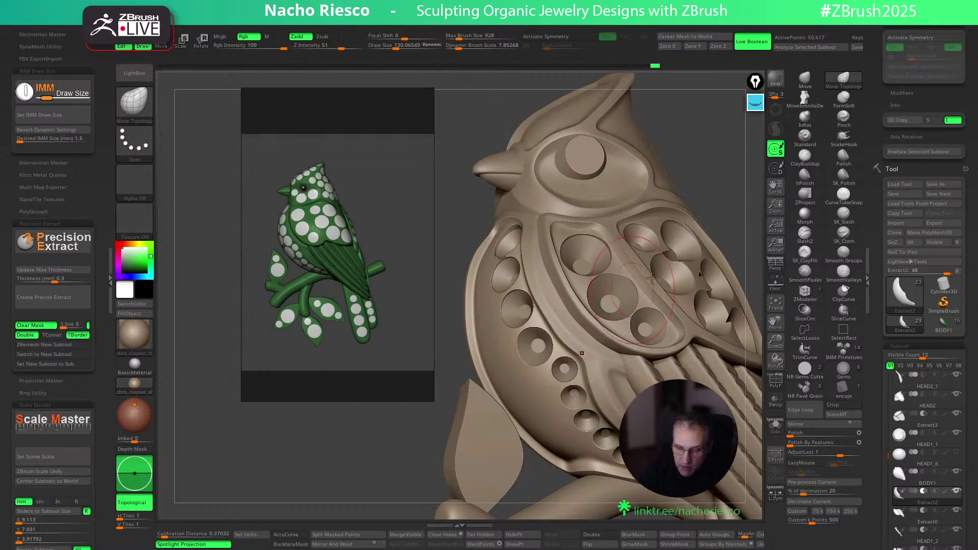
{"action": "mouse_move", "coordinate": [732, 201]}
{"action": "right_mouse_down"}
{"action": "mouse_move", "coordinate": [726, 225]}
{"action": "mouse_move", "coordinate": [690, 205]}
{"action": "right_mouse_up"}
Hide the HEAD1_2 gem cutter row and even out the bare breast panel's inner border up toward the neck
{"action": "left_click_drag", "start_coordinate": [884, 461], "coordinate": [884, 252]}
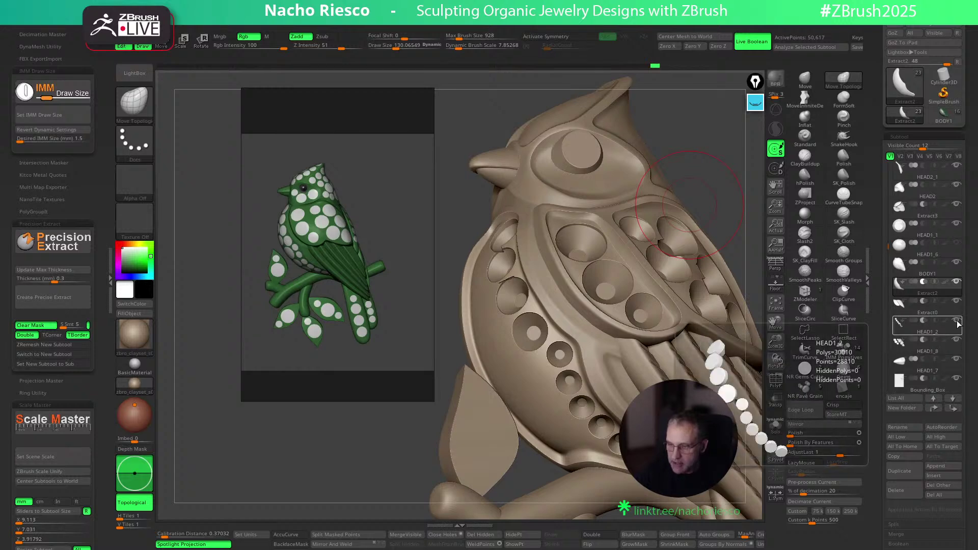
{"action": "key", "text": "s"}
{"action": "left_click_drag", "start_coordinate": [561, 333], "coordinate": [564, 333]}
{"action": "left_click_drag", "start_coordinate": [564, 332], "coordinate": [539, 288]}
{"action": "right_click_drag", "start_coordinate": [716, 242], "coordinate": [702, 224]}
{"action": "key", "text": "s"}
{"action": "left_click_drag", "start_coordinate": [531, 272], "coordinate": [526, 272]}
{"action": "left_click_drag", "start_coordinate": [508, 227], "coordinate": [517, 226]}
{"action": "mouse_move", "coordinate": [707, 255]}
{"action": "right_mouse_down"}
{"action": "mouse_move", "coordinate": [717, 191]}
{"action": "mouse_move", "coordinate": [678, 224]}
{"action": "right_mouse_up"}
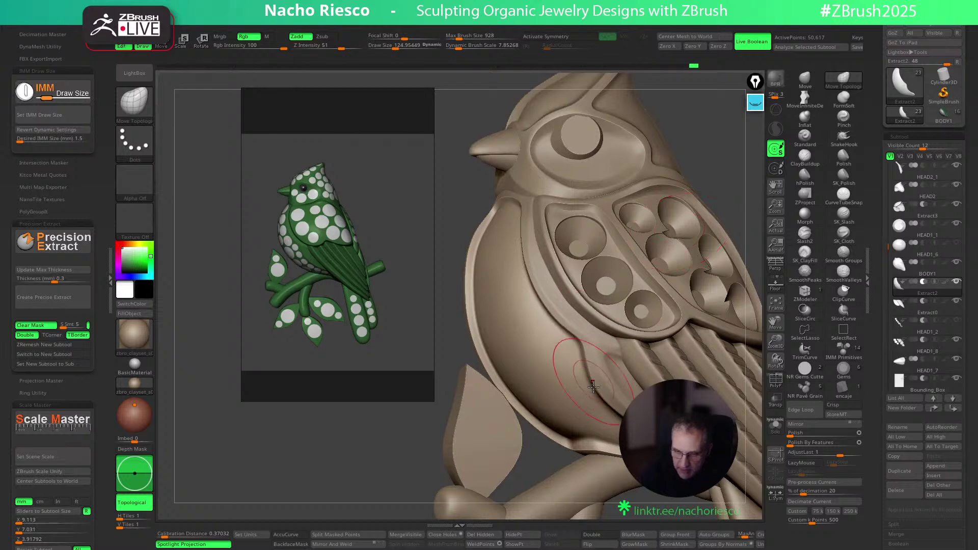
Smooth the curve of the breast panel's inner border from the neck down to the narrow end
{"action": "right_click_drag", "start_coordinate": [731, 194], "coordinate": [578, 376]}
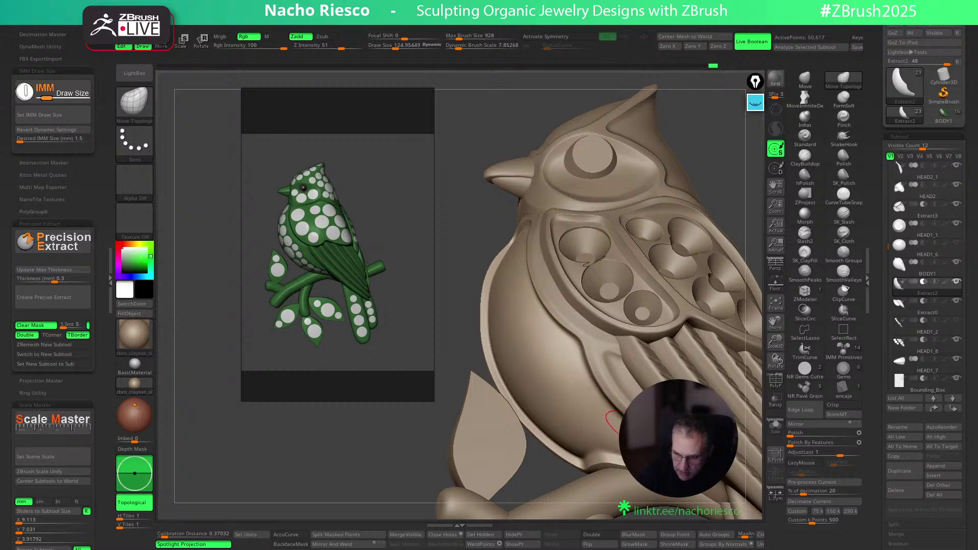
{"action": "right_click_drag", "start_coordinate": [738, 195], "coordinate": [560, 249]}
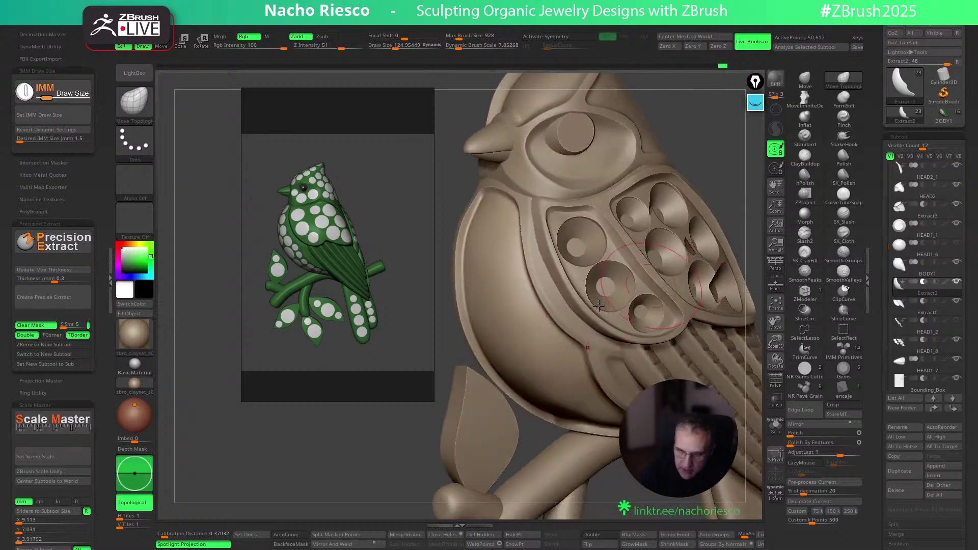
{"action": "mouse_move", "coordinate": [716, 167]}
{"action": "right_mouse_down"}
{"action": "mouse_move", "coordinate": [682, 166]}
{"action": "mouse_move", "coordinate": [560, 198]}
{"action": "right_mouse_up"}
{"action": "key", "text": "s"}
{"action": "left_click_drag", "start_coordinate": [529, 209], "coordinate": [532, 275]}
{"action": "key", "text": "s"}
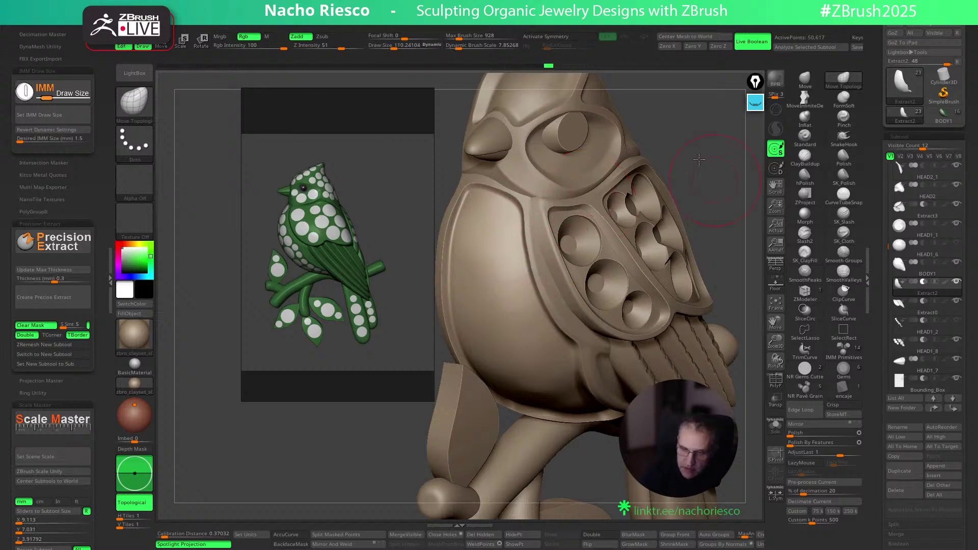
{"action": "right_click_drag", "start_coordinate": [702, 166], "coordinate": [537, 306]}
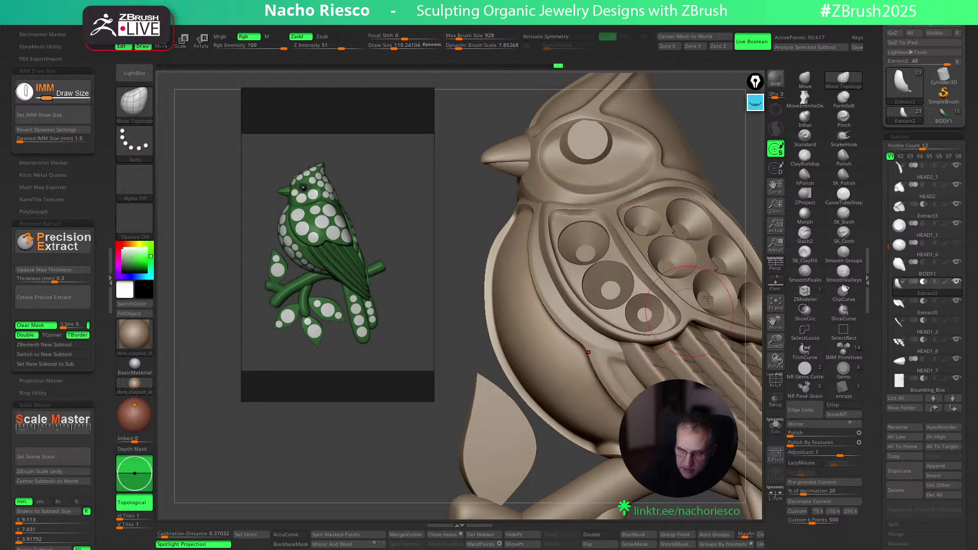
{"action": "mouse_move", "coordinate": [742, 176]}
{"action": "right_mouse_down"}
{"action": "mouse_move", "coordinate": [550, 382]}
{"action": "mouse_move", "coordinate": [613, 438]}
{"action": "right_mouse_up"}
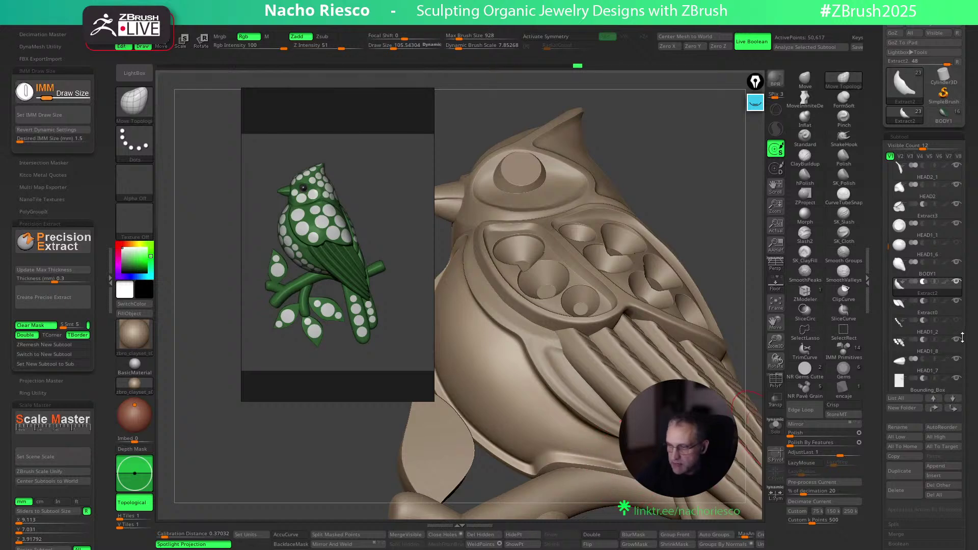
Show the HEAD1_2 cutter row again and adjust the border beside the top gem seats with a smaller brush
{"action": "left_click", "coordinate": [955, 320]}
{"action": "mouse_move", "coordinate": [719, 267]}
{"action": "right_mouse_down"}
{"action": "mouse_move", "coordinate": [723, 299]}
{"action": "mouse_move", "coordinate": [727, 236]}
{"action": "mouse_move", "coordinate": [727, 305]}
{"action": "mouse_move", "coordinate": [720, 278]}
{"action": "mouse_move", "coordinate": [721, 300]}
{"action": "mouse_move", "coordinate": [703, 326]}
{"action": "right_mouse_up"}
{"action": "key", "text": "s"}
{"action": "left_click_drag", "start_coordinate": [521, 303], "coordinate": [502, 296]}
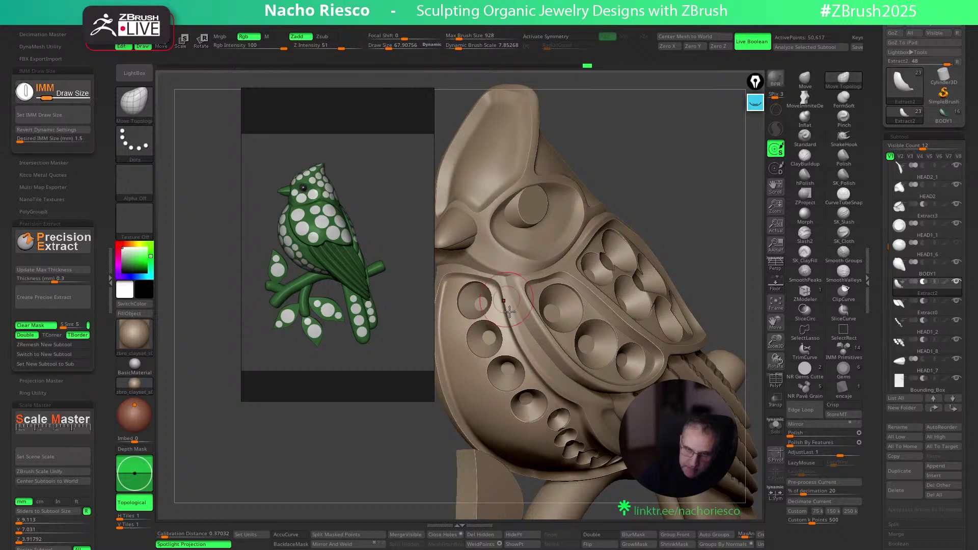
{"action": "mouse_move", "coordinate": [708, 221]}
{"action": "right_mouse_down"}
{"action": "mouse_move", "coordinate": [616, 326]}
{"action": "mouse_move", "coordinate": [574, 400]}
{"action": "right_mouse_up"}
{"action": "right_click_drag", "start_coordinate": [722, 267], "coordinate": [647, 173]}
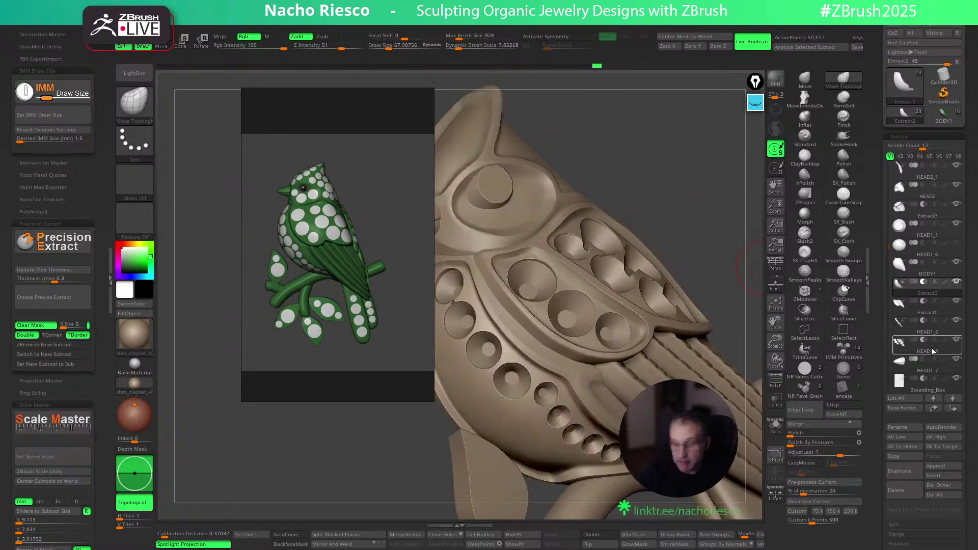
Hide the HEAD1_2 cutter row and reselect the Extract2 breast panel with the Move Topological brush
{"action": "mouse_move", "coordinate": [957, 324]}
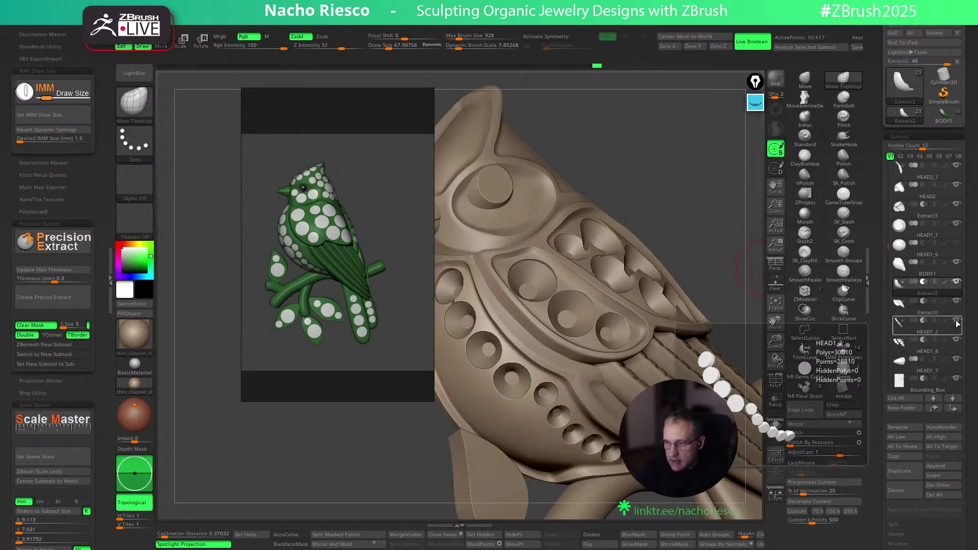
{"action": "left_click", "coordinate": [943, 341]}
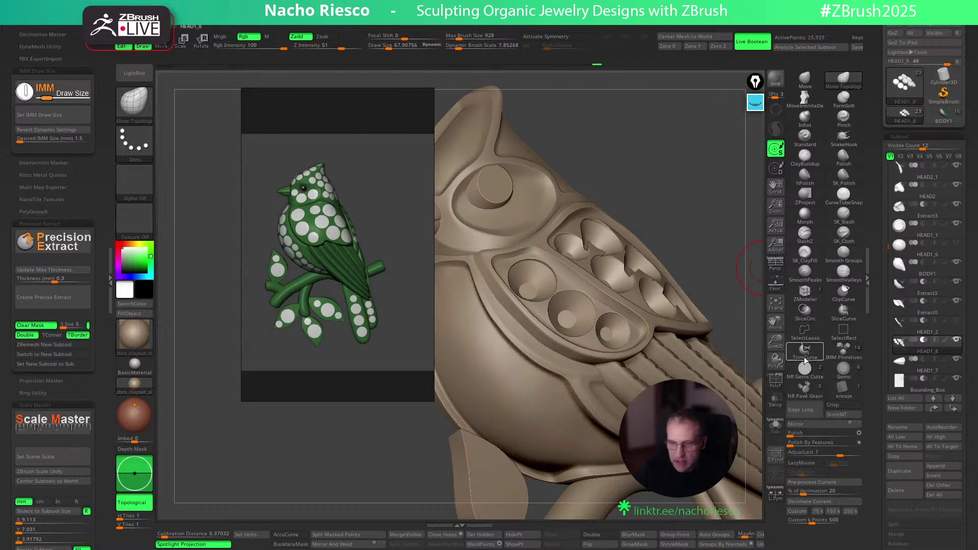
{"action": "left_click", "coordinate": [830, 361]}
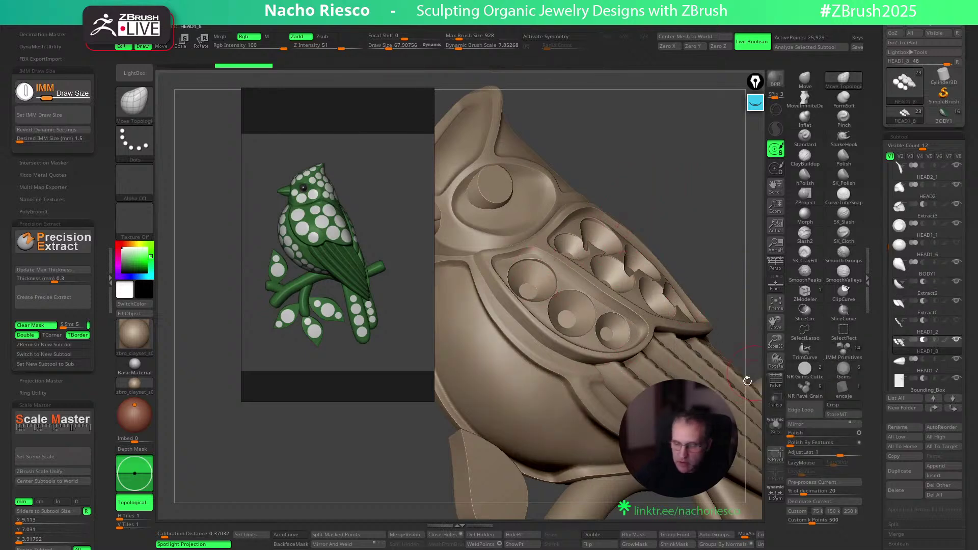
{"action": "left_click", "coordinate": [547, 392], "text": "alt"}
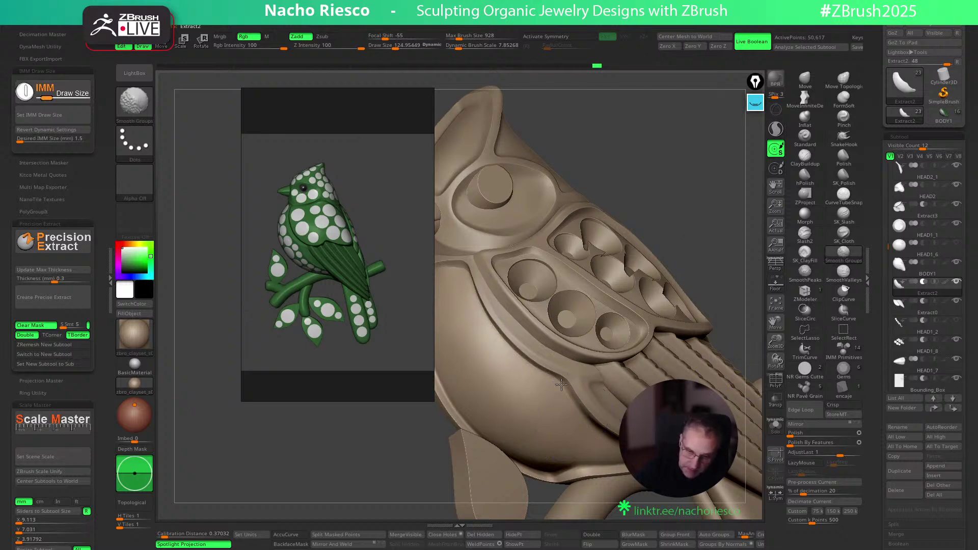
{"action": "key", "text": "b"}
{"action": "key", "text": "m"}
{"action": "key", "text": "t"}
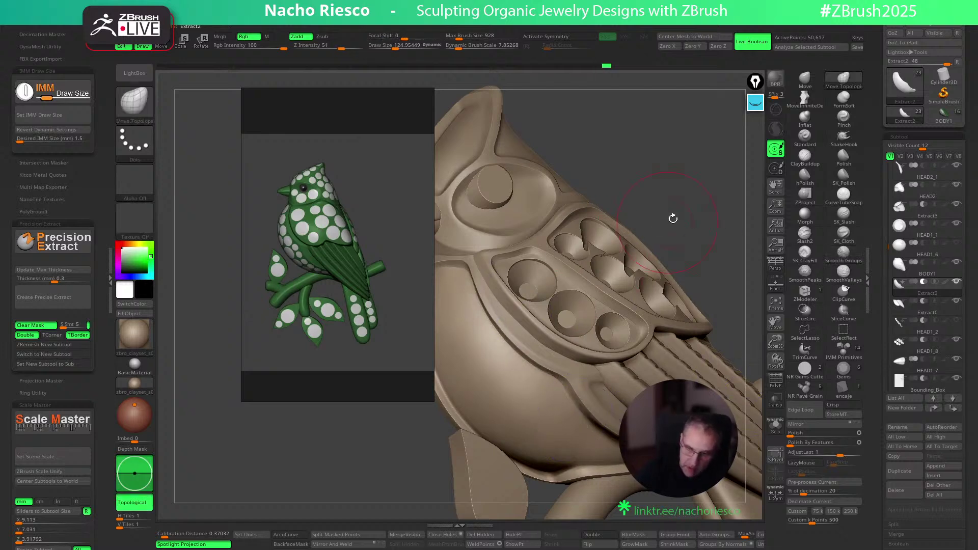
{"action": "left_click_drag", "start_coordinate": [706, 209], "coordinate": [709, 213]}
Insert a 1.5 mm NR gem cutter into the HEAD1_8 subtool at the neck end of the breast panel
{"action": "left_click", "coordinate": [805, 368]}
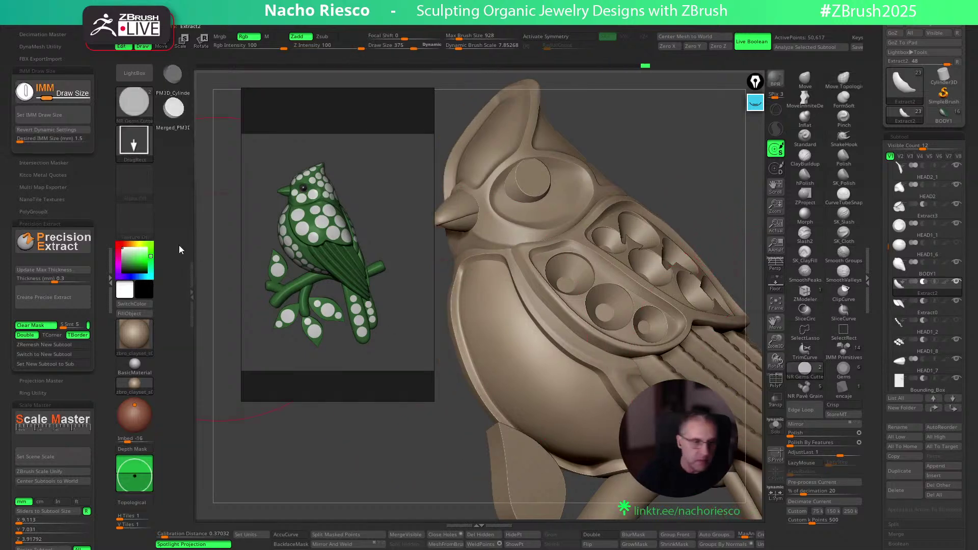
{"action": "left_click", "coordinate": [56, 115]}
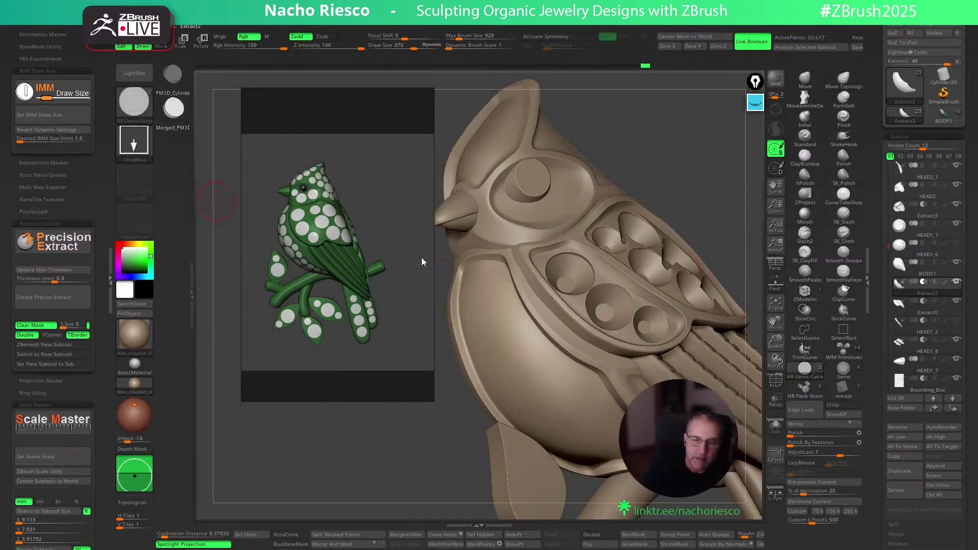
{"action": "left_click_drag", "start_coordinate": [706, 190], "coordinate": [690, 209]}
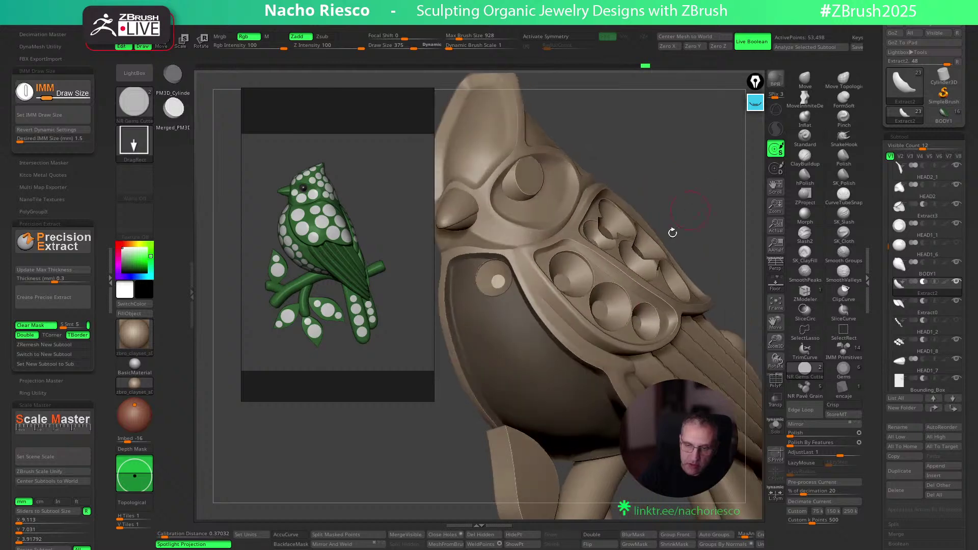
{"action": "key", "text": "ctrl"}
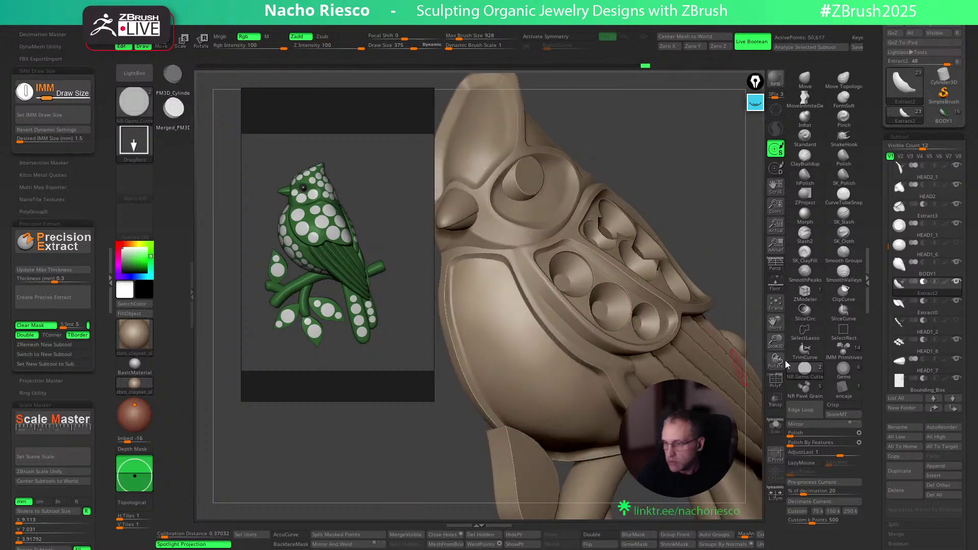
{"action": "left_click", "coordinate": [905, 350]}
{"action": "left_click_drag", "start_coordinate": [497, 281], "coordinate": [496, 282]}
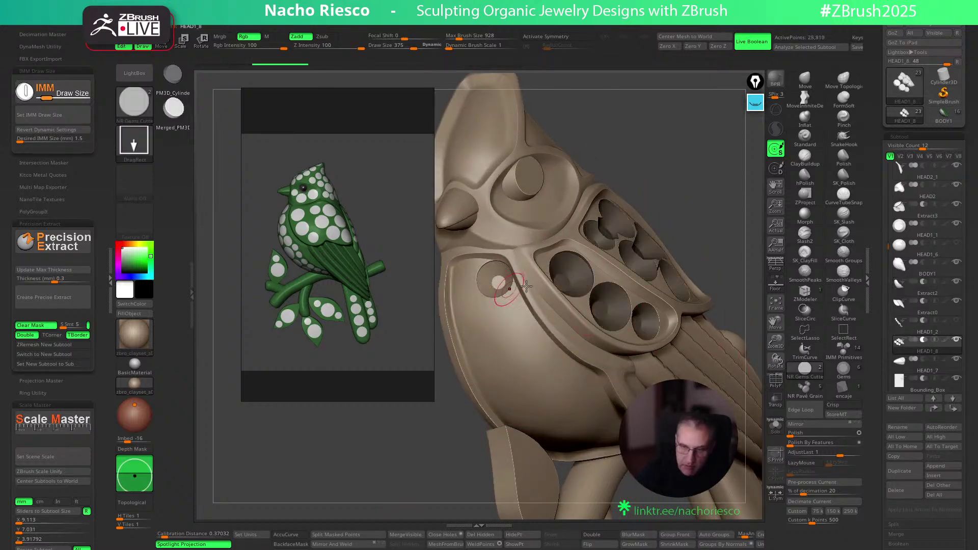
{"action": "key", "text": "w"}
{"action": "key", "text": "y"}
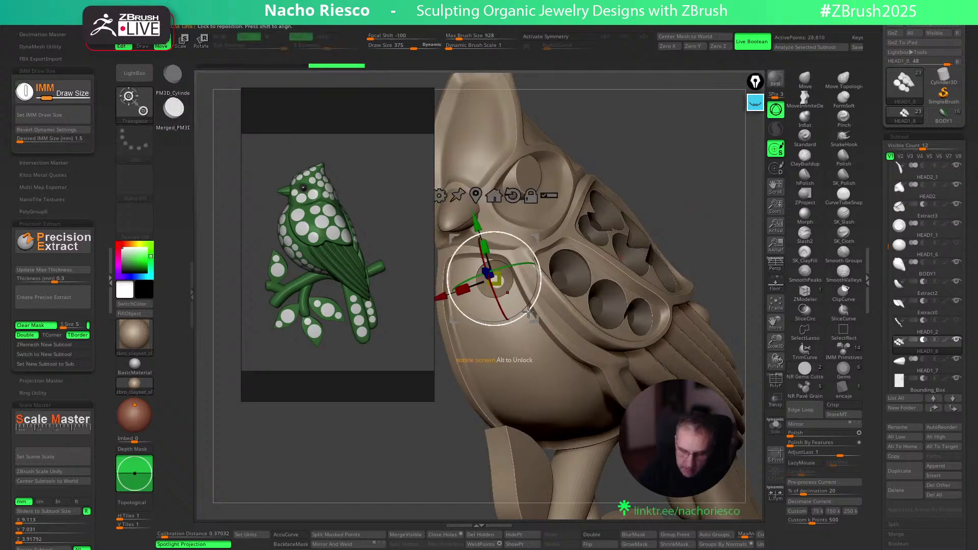
{"action": "key", "text": "q"}
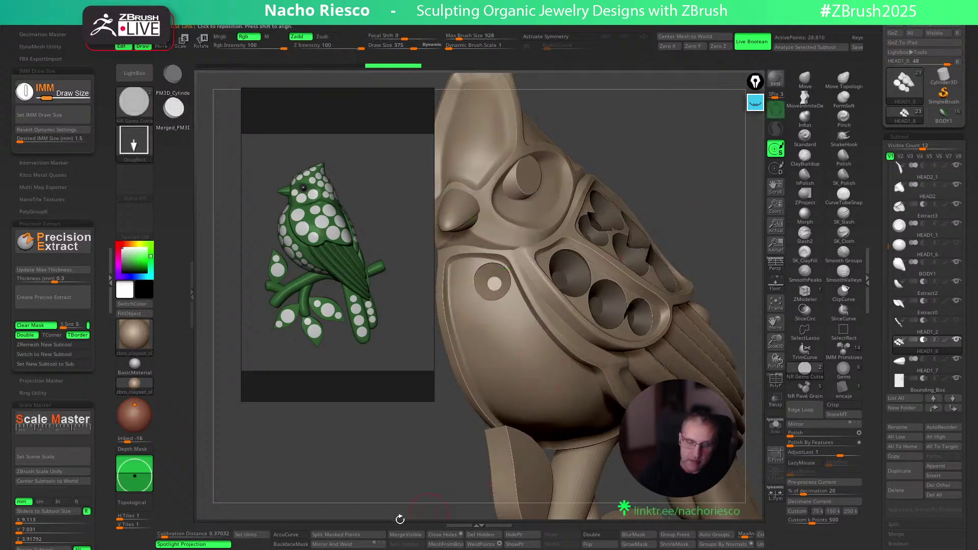
Split the new breast cutter into its own subtool and add two more 1.5 mm cutters below it
{"action": "left_click_drag", "start_coordinate": [494, 284], "coordinate": [510, 316]}
{"action": "key", "text": "w"}
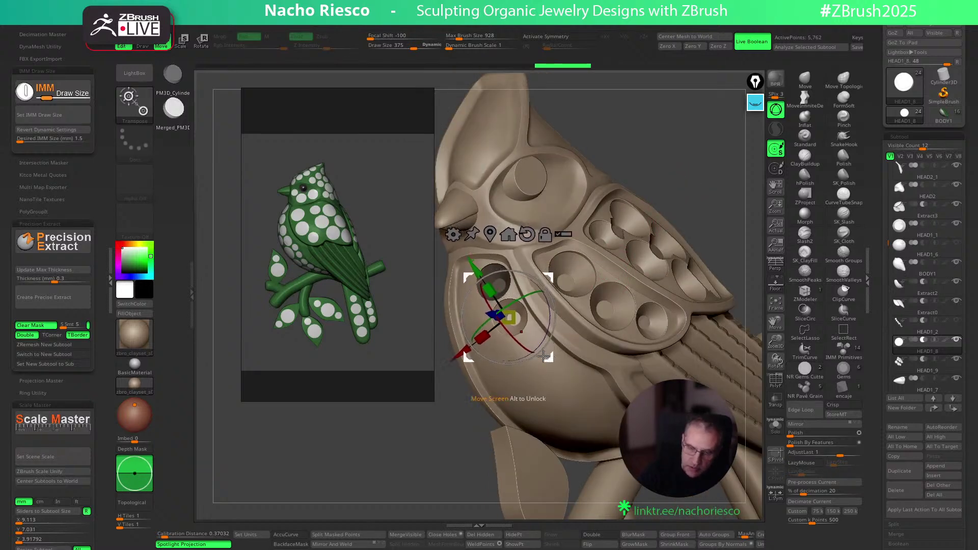
{"action": "key", "text": "q"}
{"action": "left_click_drag", "start_coordinate": [532, 349], "coordinate": [546, 364]}
{"action": "key", "text": "w"}
{"action": "right_click_drag", "start_coordinate": [546, 365], "coordinate": [565, 375]}
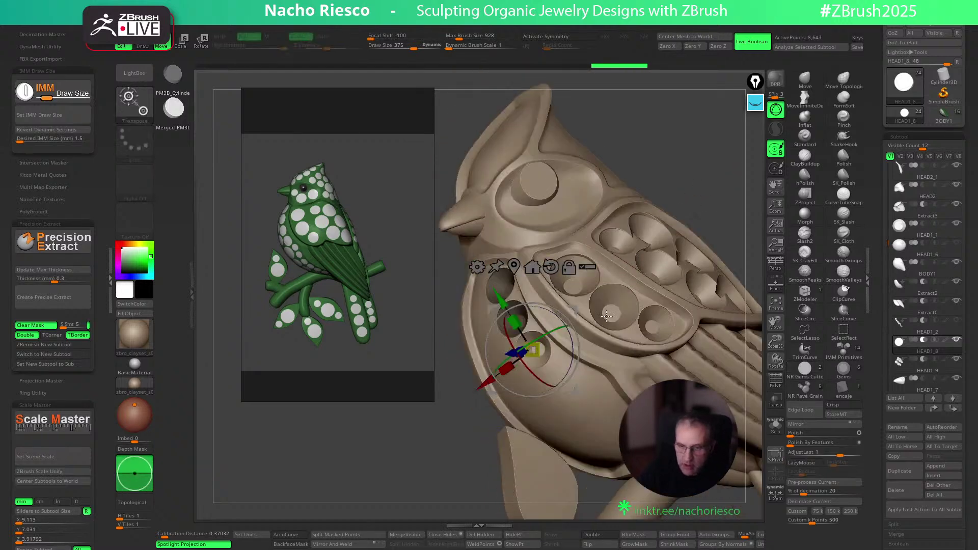
Add a fourth 1.5 mm gem cutter below the three on the breast panel and adjust it to follow the surface
{"action": "key", "text": "q"}
{"action": "left_click_drag", "start_coordinate": [565, 375], "coordinate": [565, 381]}
{"action": "key", "text": "w"}
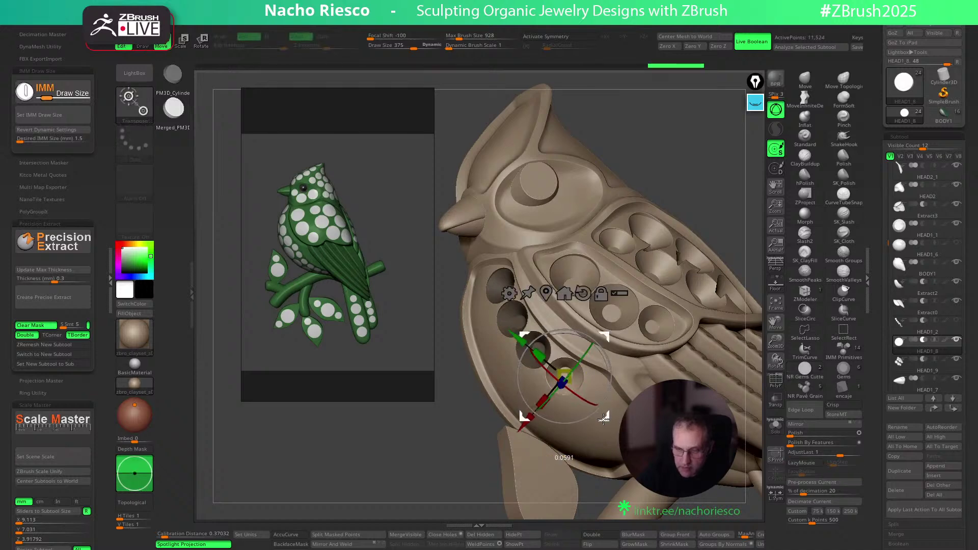
{"action": "left_click_drag", "start_coordinate": [604, 420], "coordinate": [597, 408]}
{"action": "key", "text": "q"}
{"action": "mouse_move", "coordinate": [703, 187]}
{"action": "left_mouse_down"}
{"action": "mouse_move", "coordinate": [664, 168]}
{"action": "mouse_move", "coordinate": [642, 174]}
{"action": "left_mouse_up"}
Set the desired IMM size to 1 mm and insert a smaller gem cutter below the four large breast seats
{"action": "left_click", "coordinate": [71, 138]}
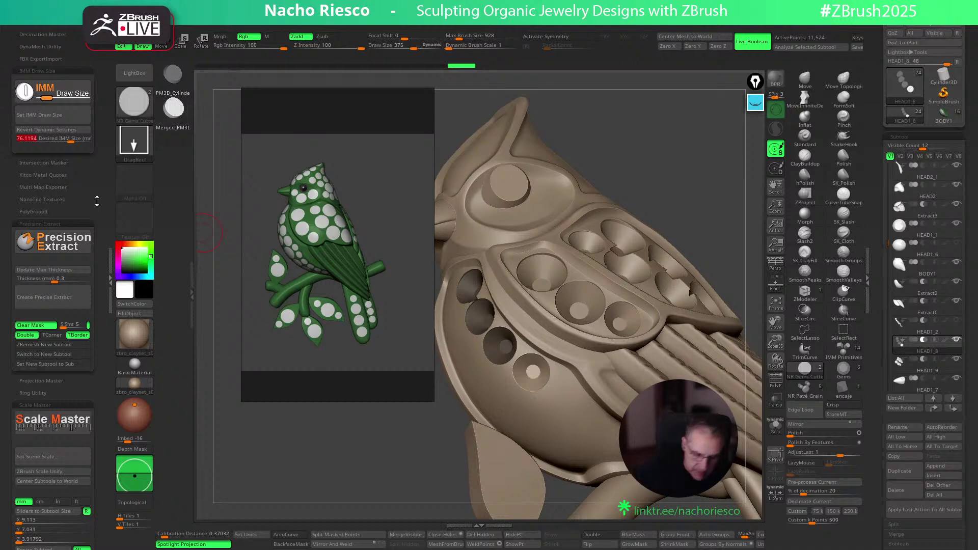
{"action": "left_click", "coordinate": [65, 108]}
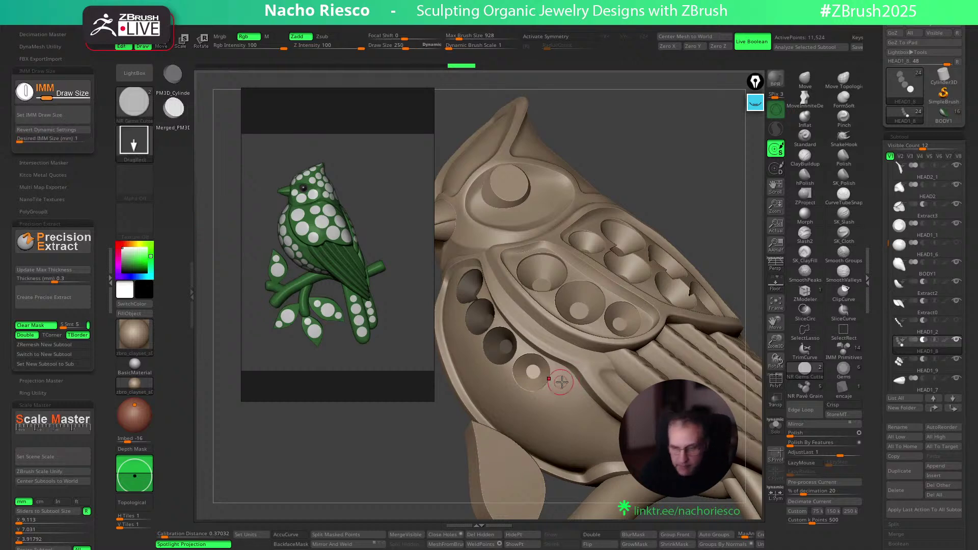
{"action": "left_click_drag", "start_coordinate": [564, 389], "coordinate": [565, 389]}
{"action": "left_click_drag", "start_coordinate": [723, 196], "coordinate": [704, 227]}
{"action": "key", "text": "w"}
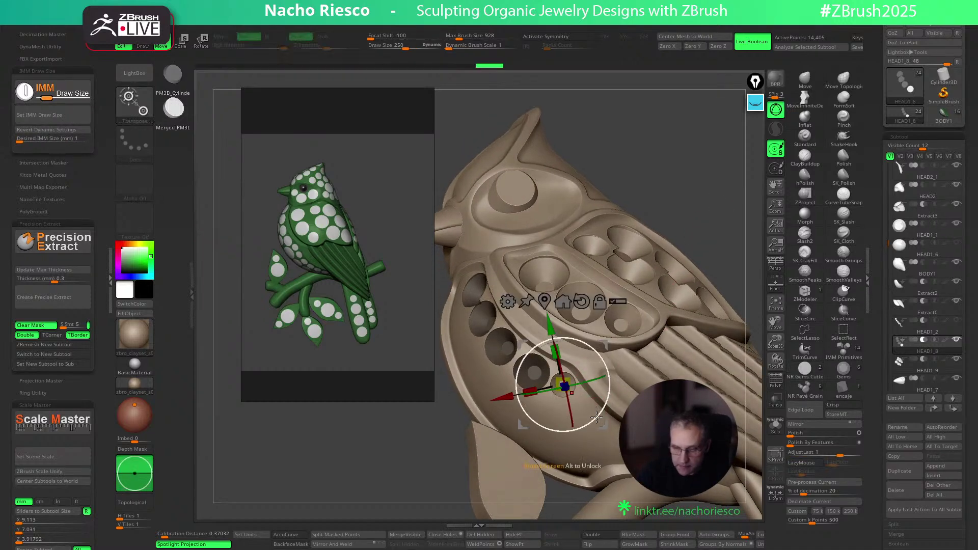
{"action": "key", "text": "q"}
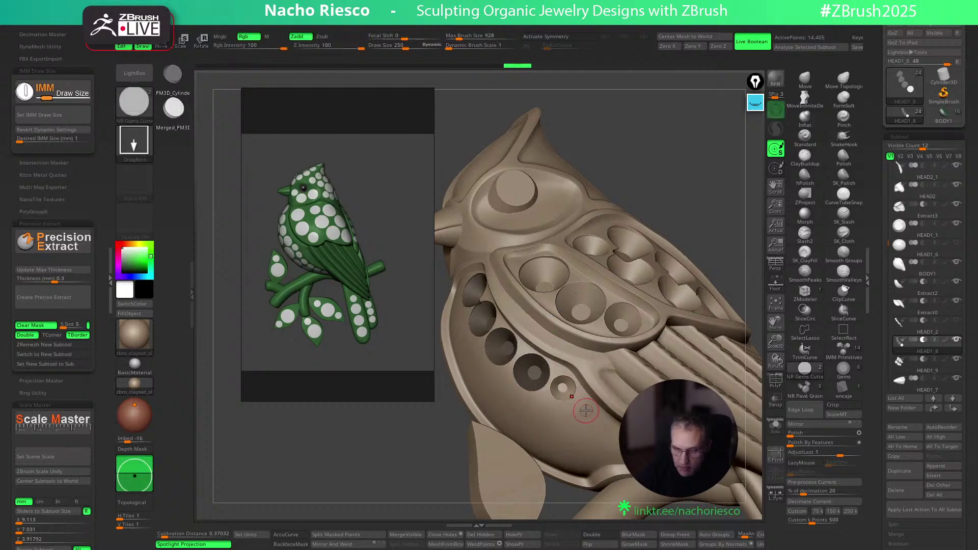
Continue the breast row towards the tail with three more 1 mm gem cutters, orienting each to the panel surface
{"action": "left_click_drag", "start_coordinate": [698, 197], "coordinate": [686, 158]}
{"action": "key", "text": "w"}
{"action": "left_click_drag", "start_coordinate": [609, 434], "coordinate": [606, 432]}
{"action": "key", "text": "q"}
{"action": "left_click", "coordinate": [606, 432]}
{"action": "key", "text": "w"}
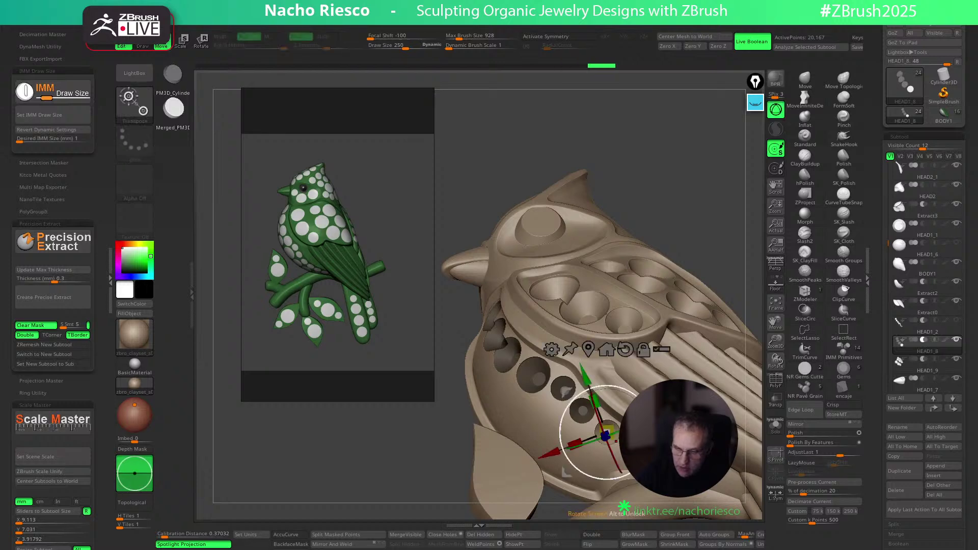
{"action": "key", "text": "q"}
{"action": "left_click", "coordinate": [606, 432]}
{"action": "left_click_drag", "start_coordinate": [721, 257], "coordinate": [754, 232]}
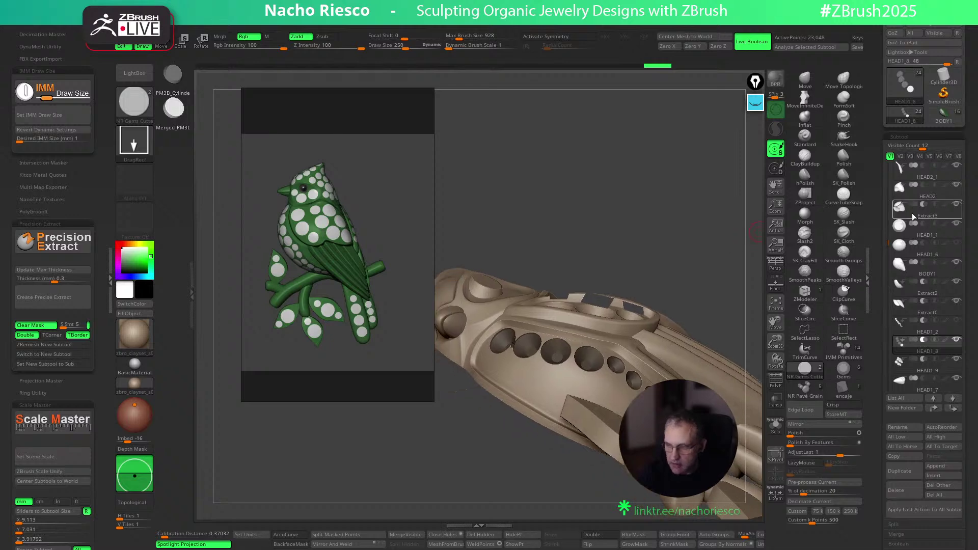
Select the Extract0 panel and raise the Dynamic Brush Scale to about 5.6 while adjusting the draw size
{"action": "left_click", "coordinate": [918, 315]}
{"action": "key", "text": "s"}
{"action": "mouse_move", "coordinate": [665, 333]}
{"action": "left_mouse_down"}
{"action": "mouse_move", "coordinate": [675, 332]}
{"action": "mouse_move", "coordinate": [668, 323]}
{"action": "mouse_move", "coordinate": [662, 337]}
{"action": "left_mouse_up"}
{"action": "key", "text": "s"}
{"action": "left_click_drag", "start_coordinate": [640, 373], "coordinate": [653, 372]}
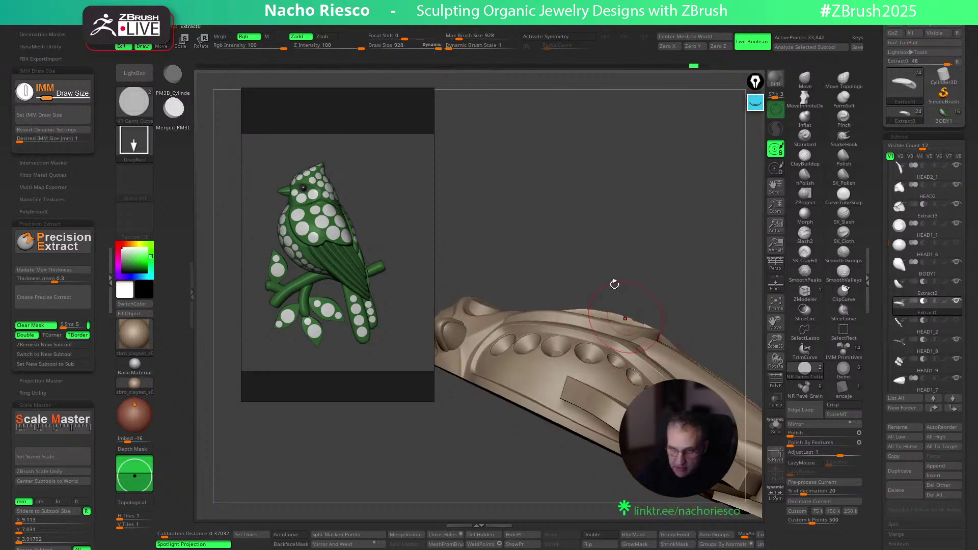
{"action": "left_click", "coordinate": [455, 49]}
{"action": "key", "text": "s"}
{"action": "left_click_drag", "start_coordinate": [655, 380], "coordinate": [620, 381]}
Switch to the Move Topological brush with a draw size of about 226
{"action": "key", "text": "b"}
{"action": "key", "text": "m"}
{"action": "key", "text": "t"}
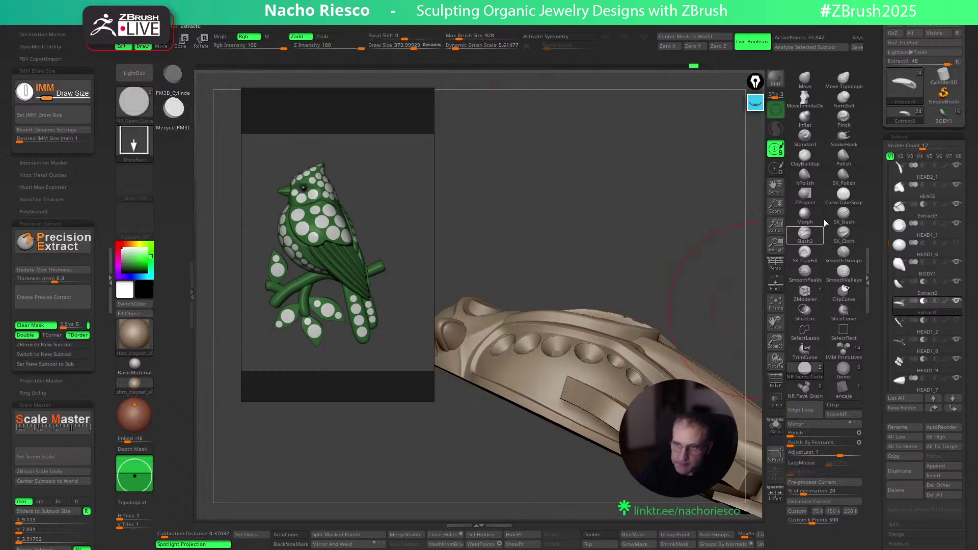
{"action": "key", "text": "bracketright"}
{"action": "key", "text": "bracketright"}
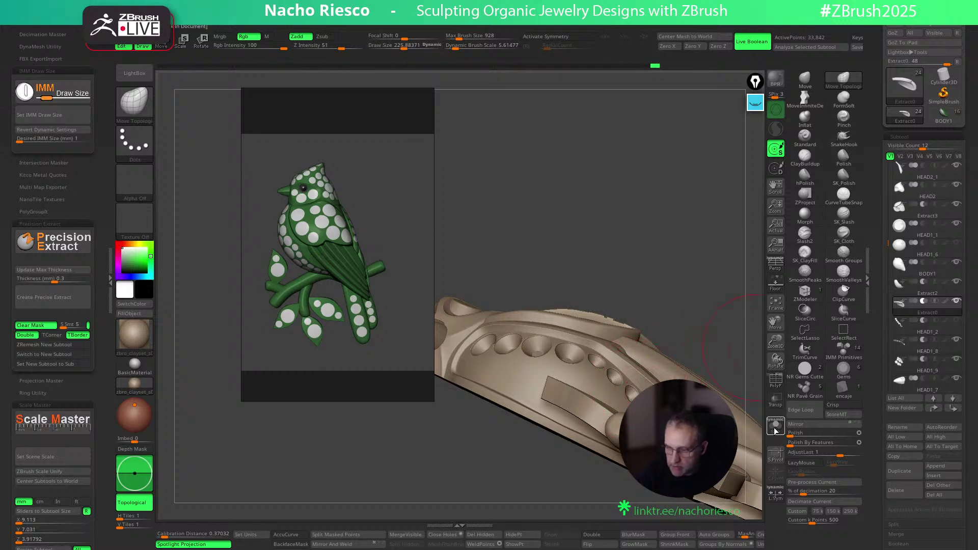
Make the Extract2 breast panel active through transparency and adjust its border beside the seats with a draw size of about 181
{"action": "left_click", "coordinate": [775, 400]}
{"action": "left_click", "coordinate": [676, 377], "text": "alt"}
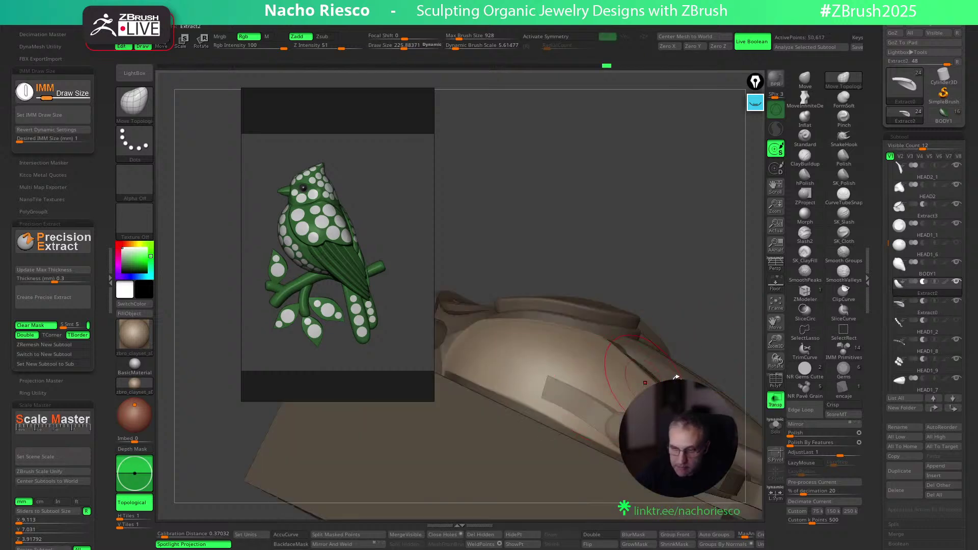
{"action": "left_click", "coordinate": [778, 405]}
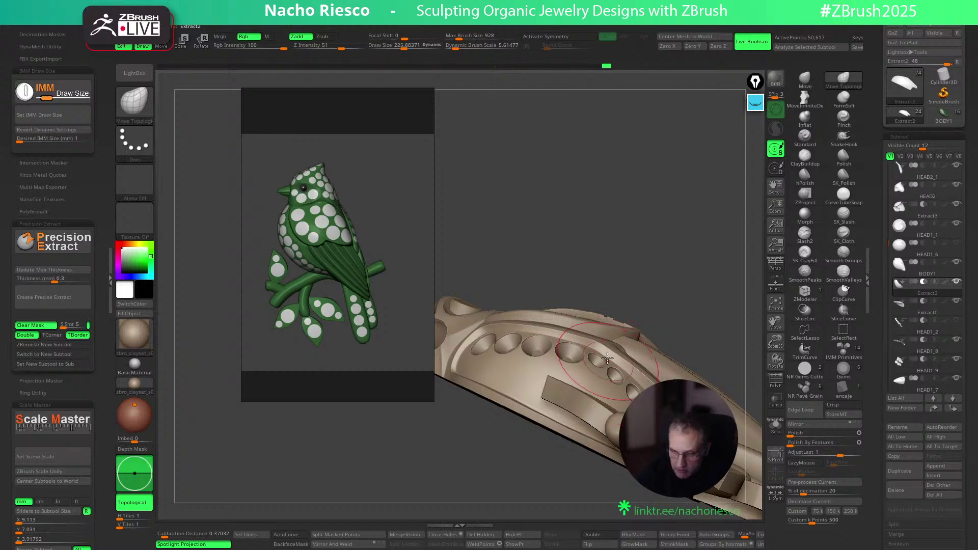
{"action": "key", "text": "bracketleft"}
{"action": "key", "text": "bracketleft"}
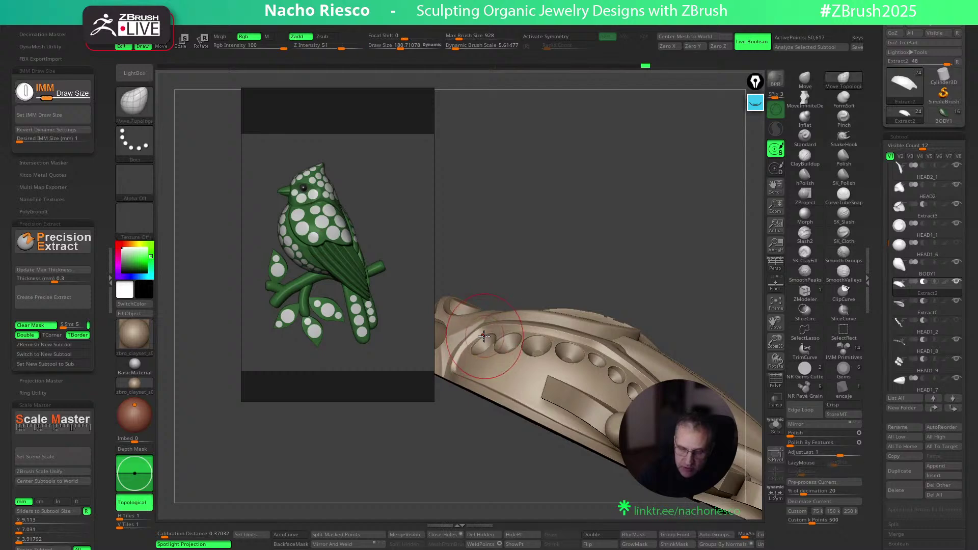
{"action": "left_click_drag", "start_coordinate": [687, 242], "coordinate": [664, 328]}
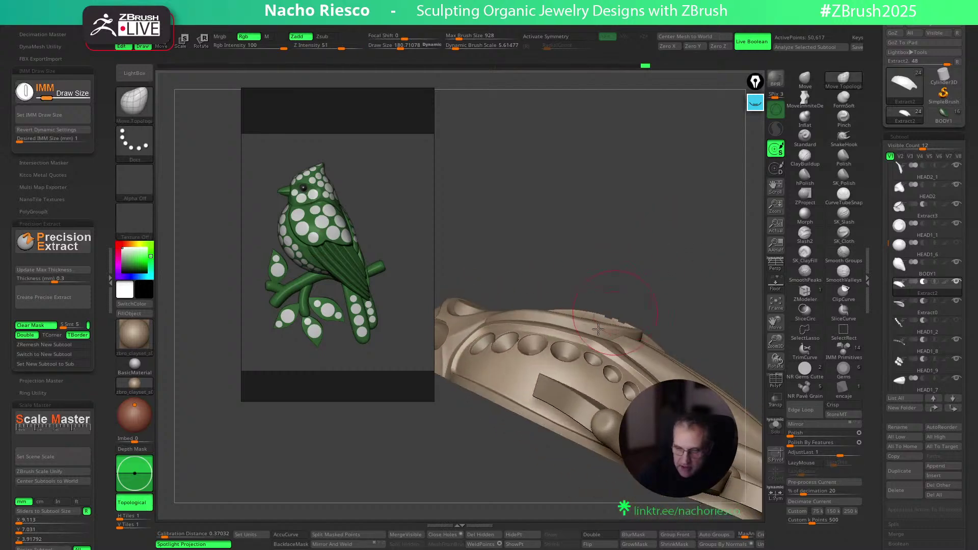
{"action": "mouse_move", "coordinate": [691, 270]}
{"action": "left_mouse_down"}
{"action": "mouse_move", "coordinate": [708, 256]}
{"action": "mouse_move", "coordinate": [662, 357]}
{"action": "left_mouse_up"}
Enlarge the brush to about 226 and reshape the outer rim along the belly side of the breast panel
{"action": "key", "text": "s"}
{"action": "left_click_drag", "start_coordinate": [627, 410], "coordinate": [623, 410]}
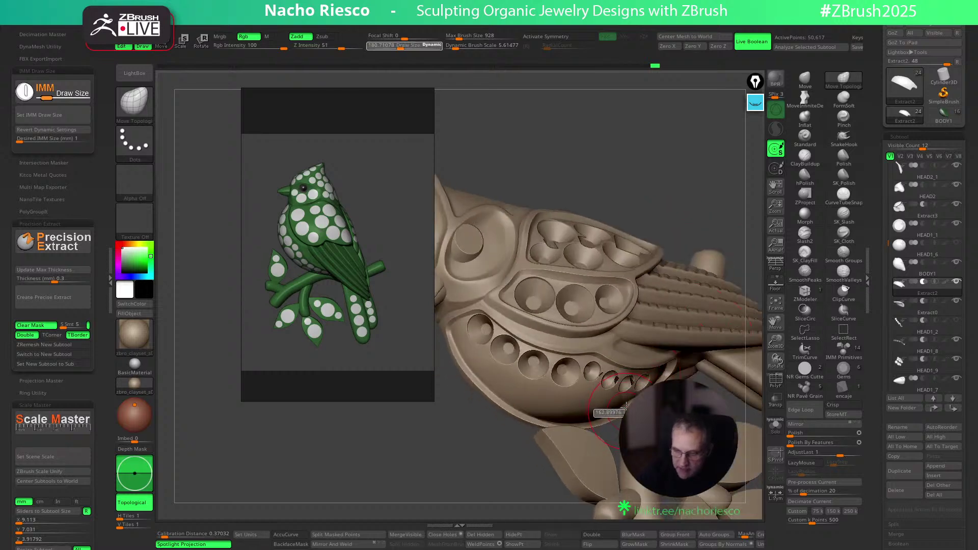
{"action": "left_click_drag", "start_coordinate": [486, 482], "coordinate": [469, 473]}
{"action": "key", "text": "s"}
{"action": "left_click_drag", "start_coordinate": [574, 424], "coordinate": [580, 424]}
{"action": "key", "text": "]"}
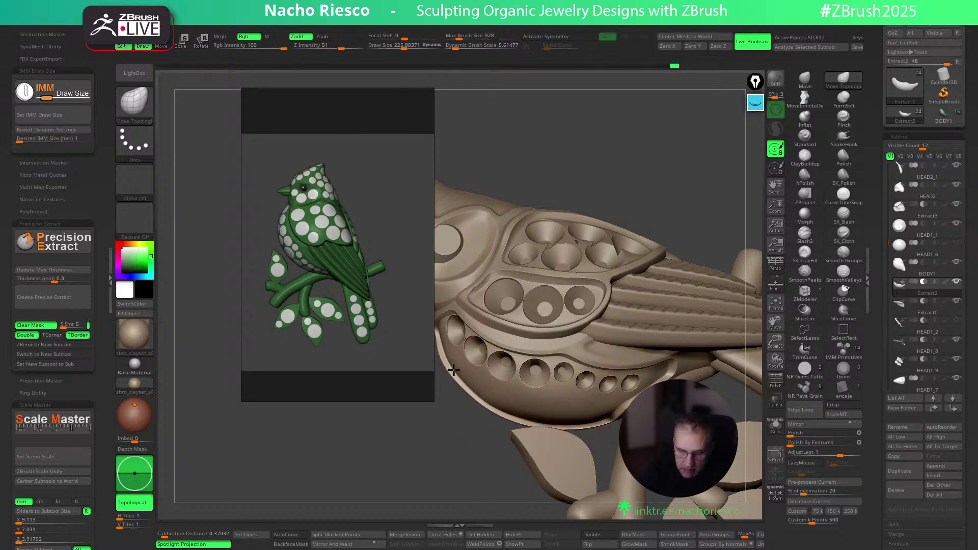
{"action": "right_click_drag", "start_coordinate": [496, 447], "coordinate": [515, 438]}
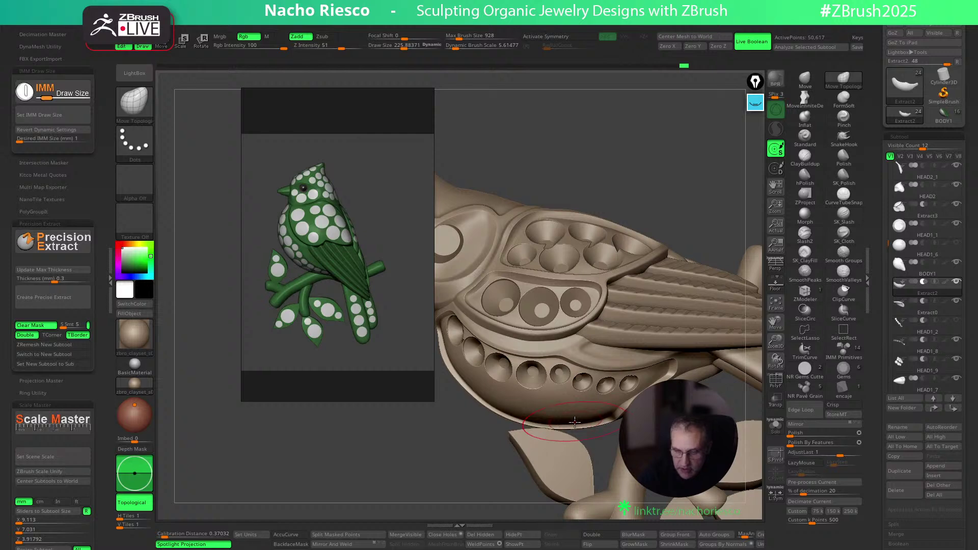
Adjust the breast panel's border around its tail end with a draw size of about 175
{"action": "right_click_drag", "start_coordinate": [607, 450], "coordinate": [633, 390]}
{"action": "mouse_move", "coordinate": [726, 294]}
{"action": "right_mouse_down"}
{"action": "mouse_move", "coordinate": [628, 401]}
{"action": "mouse_move", "coordinate": [628, 380]}
{"action": "mouse_move", "coordinate": [602, 377]}
{"action": "right_mouse_up"}
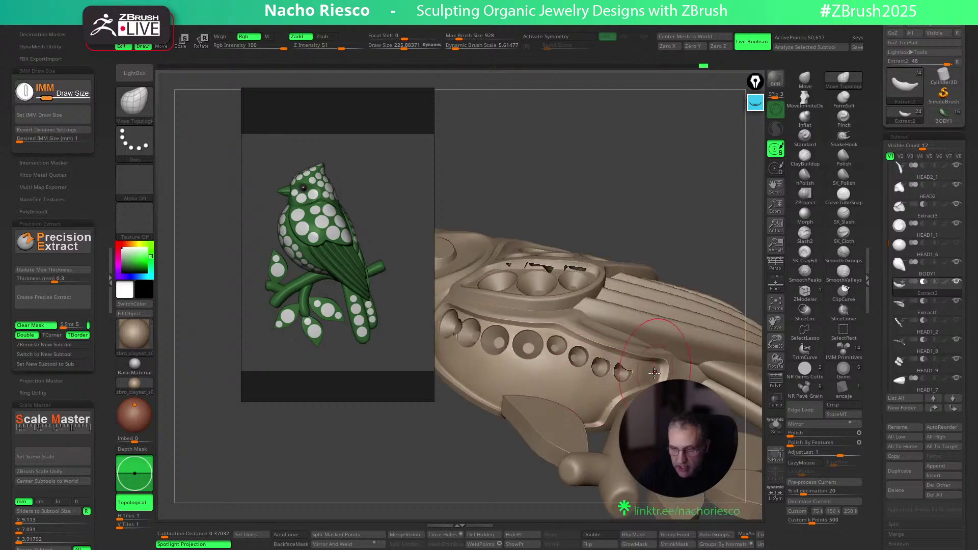
{"action": "right_click_drag", "start_coordinate": [732, 240], "coordinate": [633, 372]}
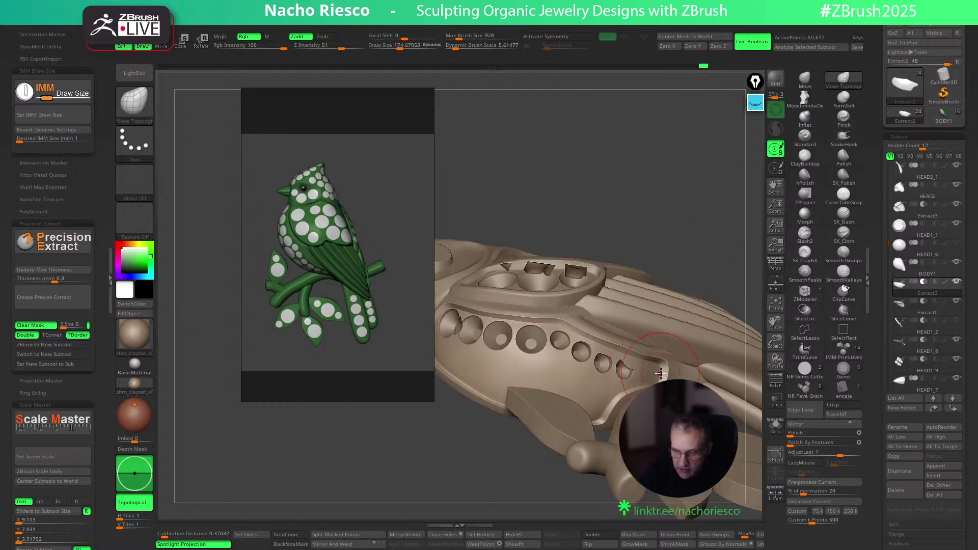
{"action": "right_click_drag", "start_coordinate": [718, 270], "coordinate": [586, 334]}
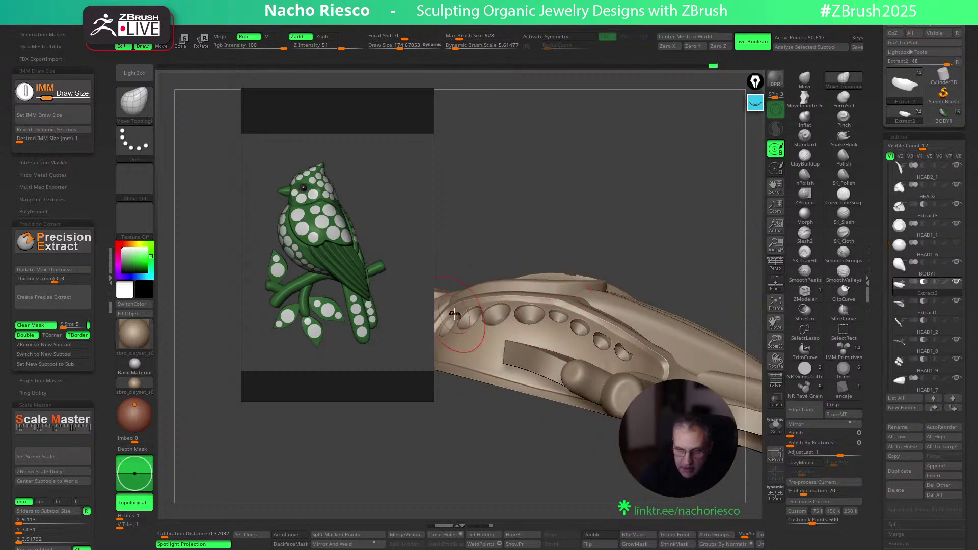
{"action": "right_click_drag", "start_coordinate": [645, 215], "coordinate": [484, 325]}
Apply Polish By Features to the breast panel and refine the border near the 1 mm seats with a draw size of about 206
{"action": "key", "text": "shift"}
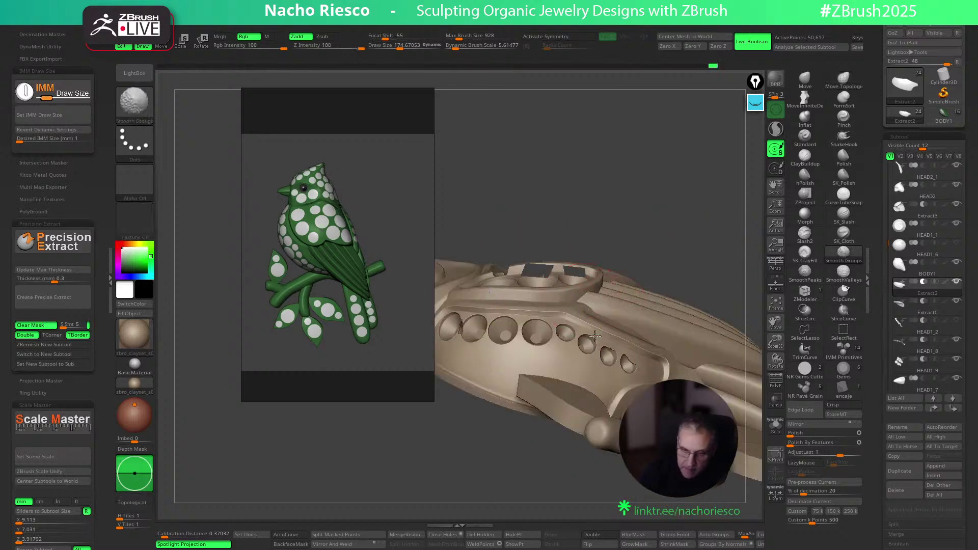
{"action": "left_click", "coordinate": [808, 442]}
{"action": "right_click_drag", "start_coordinate": [695, 241], "coordinate": [672, 246]}
{"action": "key", "text": "]"}
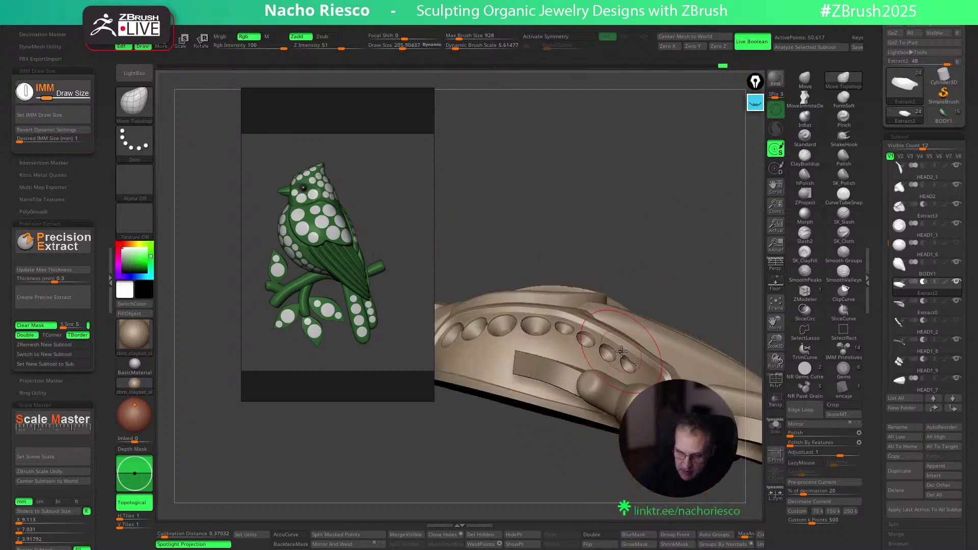
{"action": "right_click_drag", "start_coordinate": [705, 309], "coordinate": [697, 342]}
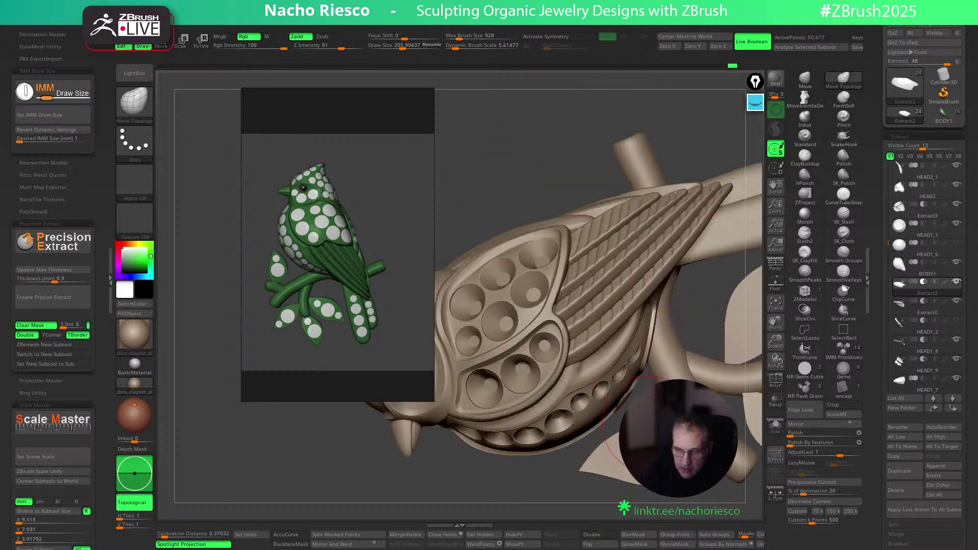
{"action": "right_click_drag", "start_coordinate": [667, 377], "coordinate": [708, 433]}
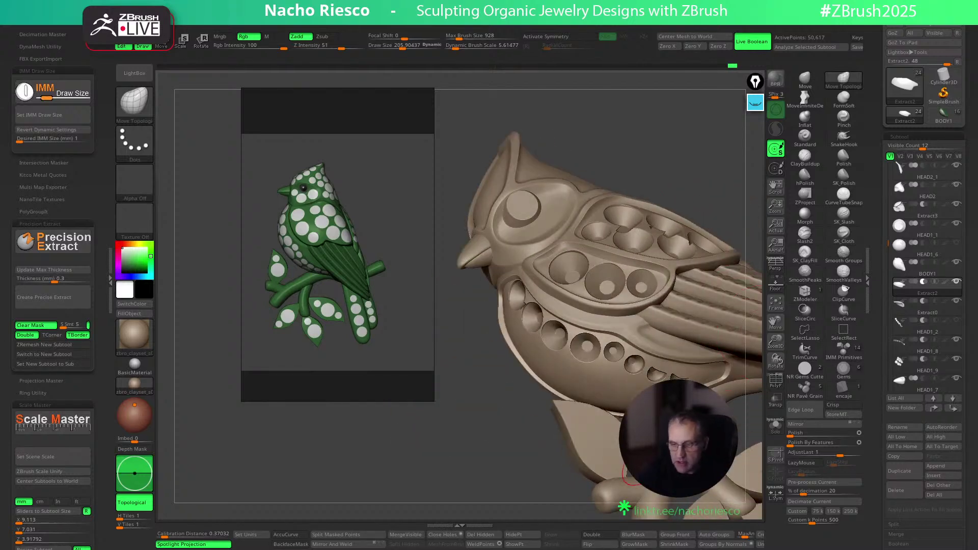
{"action": "right_click_drag", "start_coordinate": [637, 477], "coordinate": [662, 388]}
Select the HEAD1_8 cutters and reposition the last 1 mm cutter at the tail end of the breast row
{"action": "left_click", "coordinate": [927, 334]}
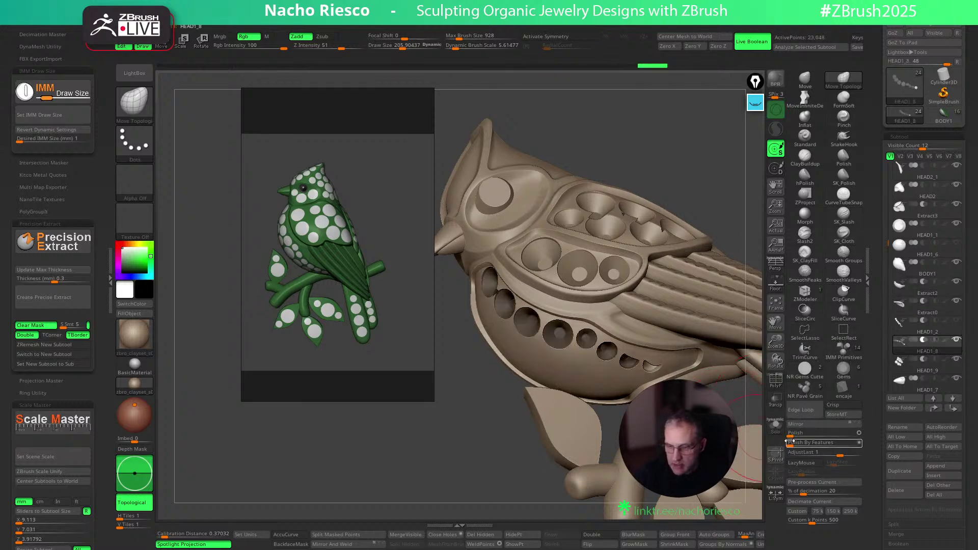
{"action": "left_click", "coordinate": [775, 426]}
{"action": "key", "text": "w"}
{"action": "left_click", "coordinate": [774, 423]}
{"action": "left_click_drag", "start_coordinate": [664, 319], "coordinate": [668, 317]}
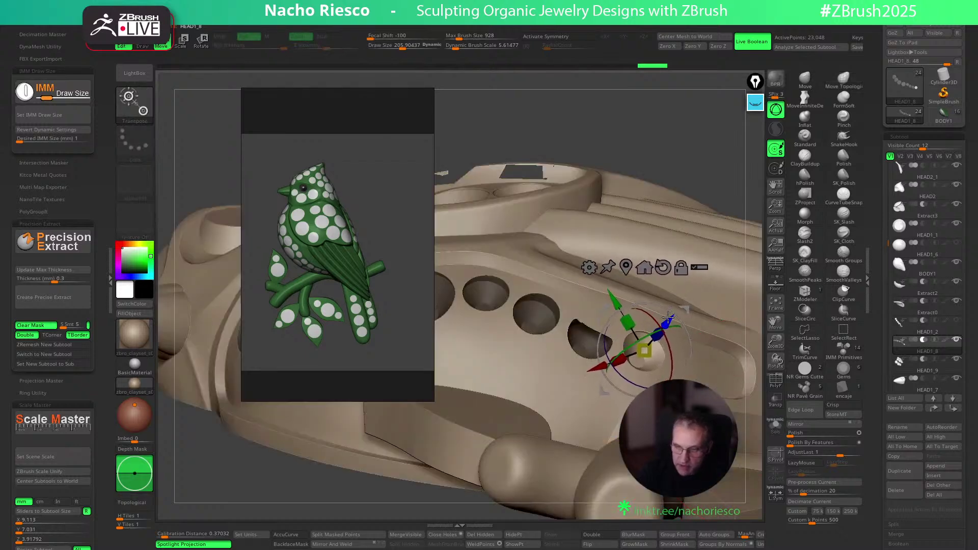
{"action": "left_click_drag", "start_coordinate": [759, 304], "coordinate": [742, 387]}
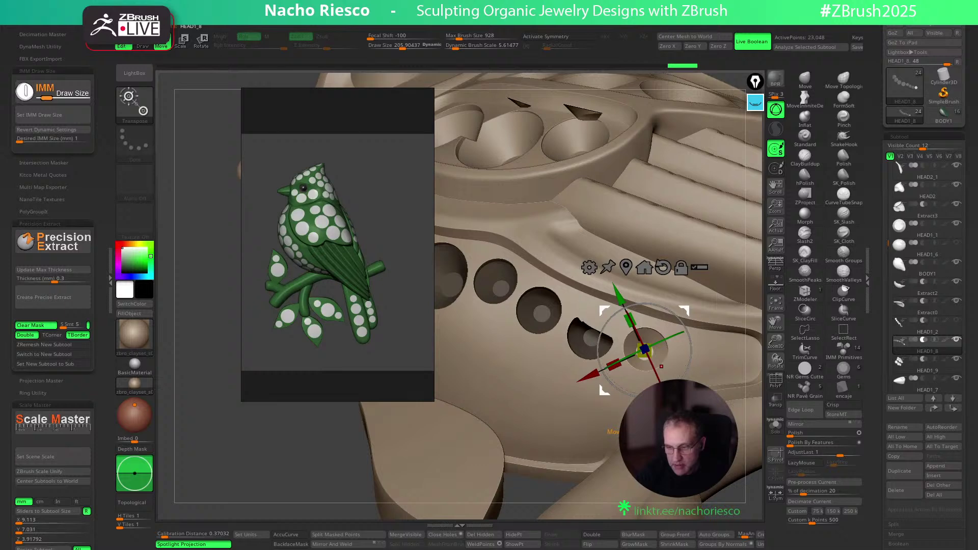
{"action": "left_click_drag", "start_coordinate": [661, 366], "coordinate": [667, 360]}
{"action": "key", "text": "q"}
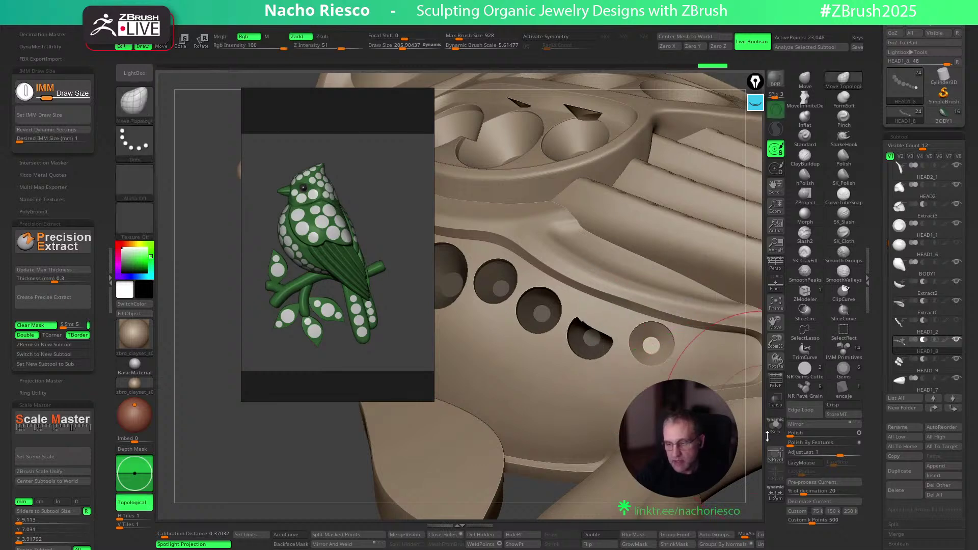
Isolate the HEAD1_8 cutter row and bring up the choice of masking brushes
{"action": "right_click_drag", "start_coordinate": [764, 442], "coordinate": [754, 429]}
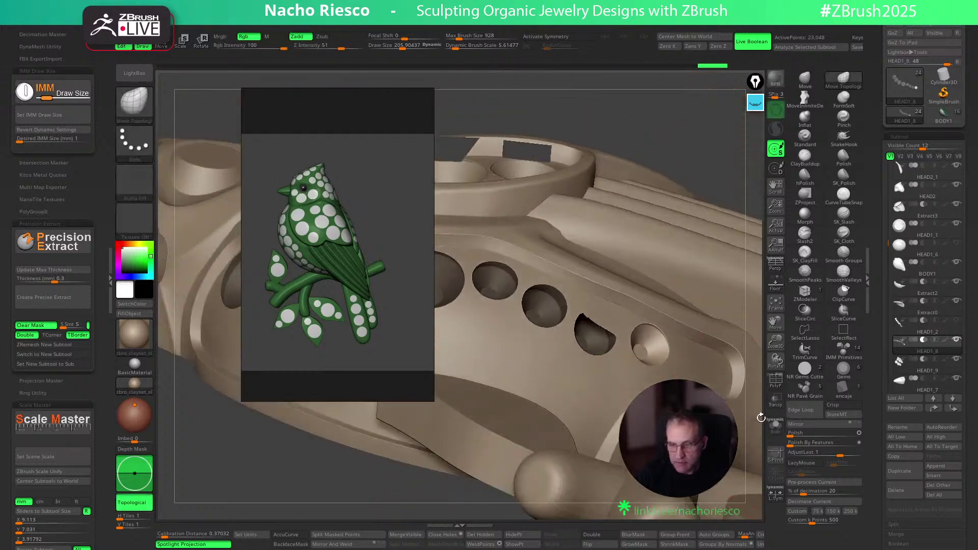
{"action": "left_click", "coordinate": [776, 426]}
{"action": "key", "text": "ctrl"}
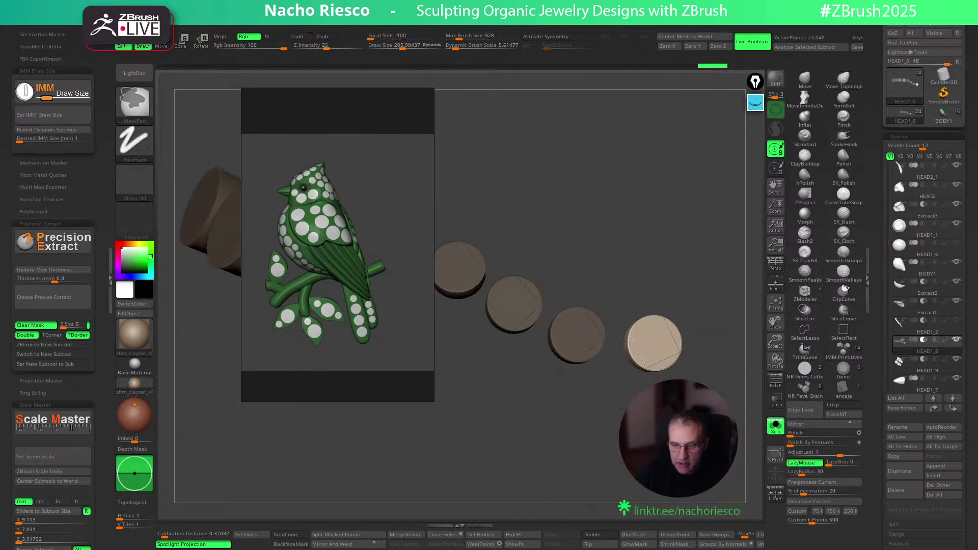
{"action": "right_click_drag", "start_coordinate": [635, 481], "coordinate": [598, 465], "text": "shift"}
{"action": "left_click", "coordinate": [134, 104], "text": "ctrl"}
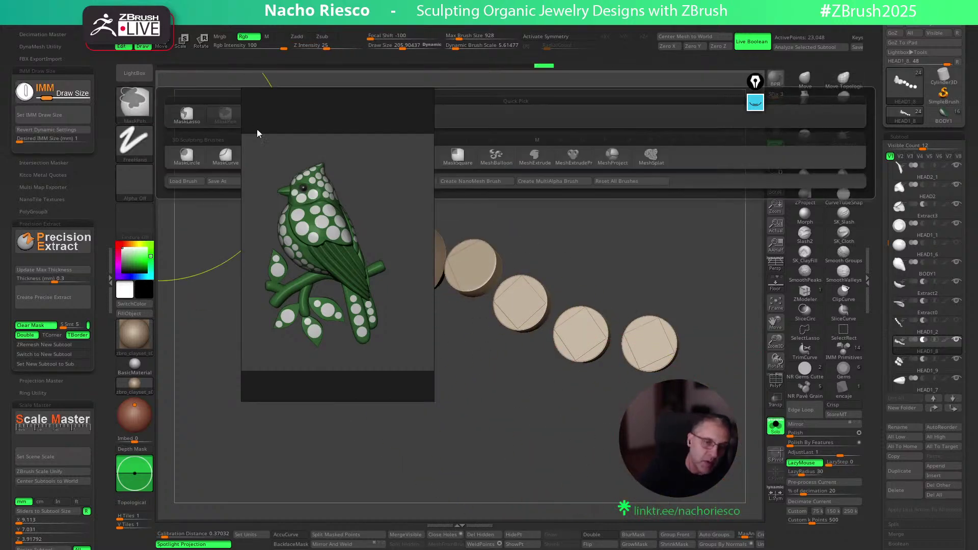
Mask every stone cutter except the third small one using the MaskLasso brush, and show the whole bird again
{"action": "left_click", "coordinate": [185, 113]}
{"action": "mouse_move", "coordinate": [573, 417]}
{"action": "left_mouse_down", "text": "ctrl"}
{"action": "mouse_move", "coordinate": [617, 368]}
{"action": "mouse_move", "coordinate": [617, 301]}
{"action": "mouse_move", "coordinate": [545, 329]}
{"action": "mouse_move", "coordinate": [546, 382]}
{"action": "left_mouse_up", "text": "ctrl"}
{"action": "left_click", "coordinate": [574, 472], "text": "ctrl"}
{"action": "left_click", "coordinate": [775, 425]}
{"action": "key", "text": "w"}
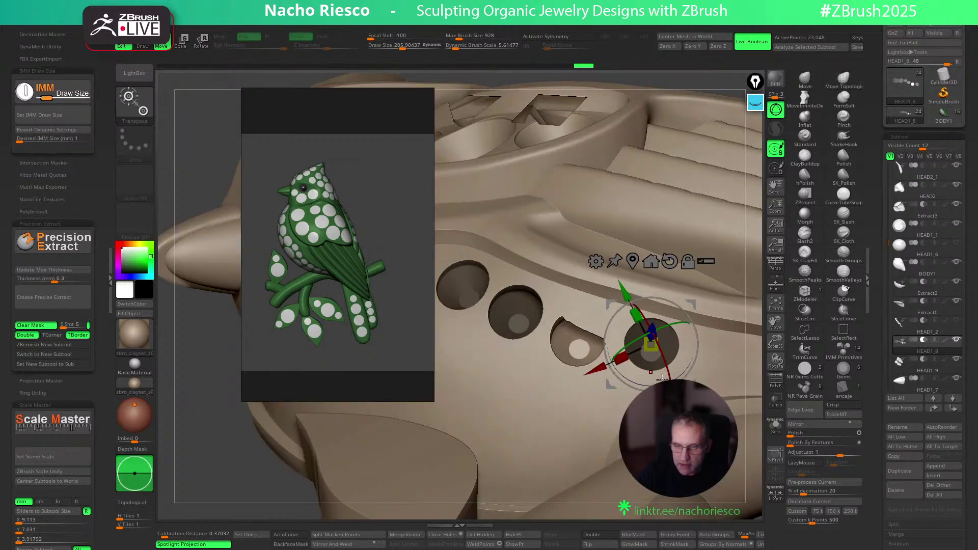
Move and tilt the unmasked cutter so it sits on the body surface closer to the last small cutter
{"action": "left_click", "coordinate": [576, 345]}
{"action": "left_click_drag", "start_coordinate": [767, 357], "coordinate": [766, 345]}
{"action": "left_click_drag", "start_coordinate": [586, 300], "coordinate": [590, 287]}
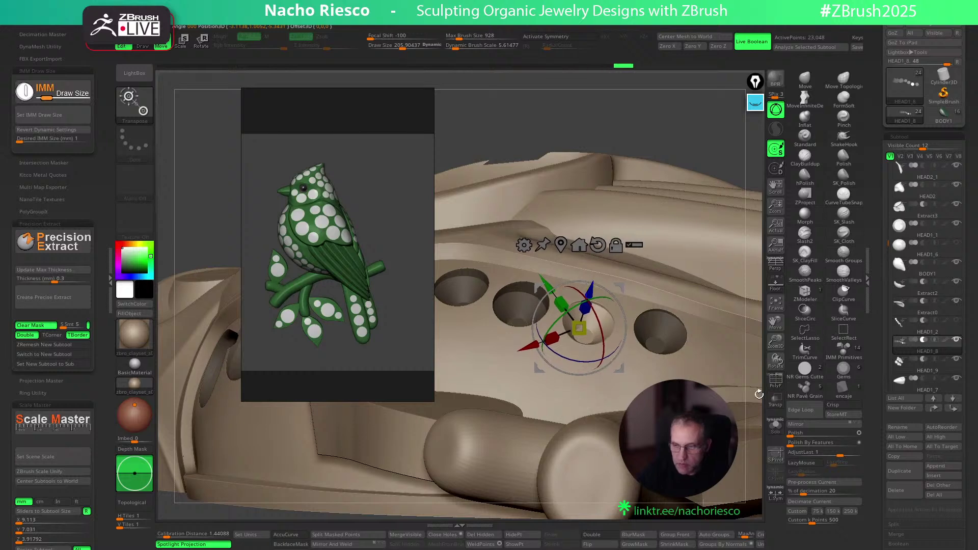
{"action": "left_click_drag", "start_coordinate": [759, 388], "coordinate": [754, 366]}
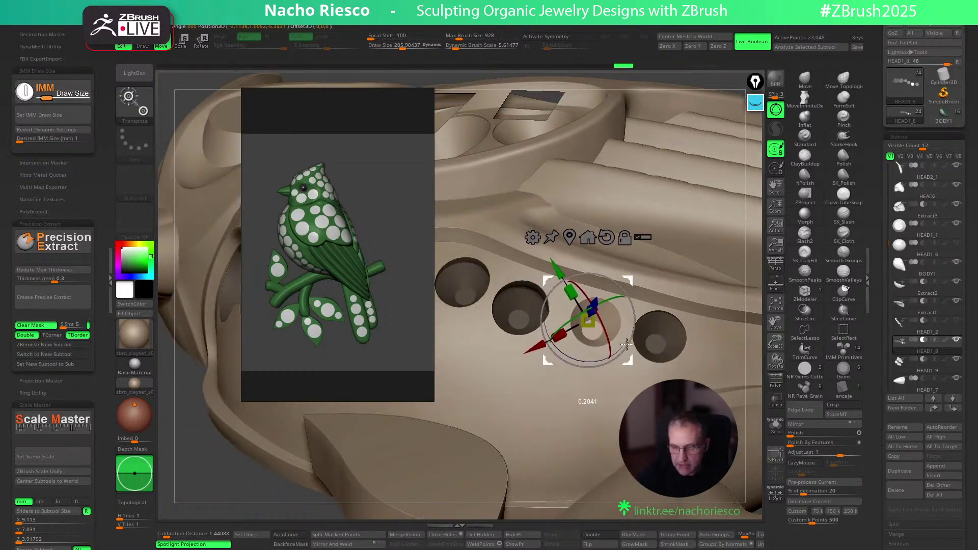
{"action": "left_click_drag", "start_coordinate": [768, 270], "coordinate": [734, 267]}
{"action": "left_click_drag", "start_coordinate": [617, 279], "coordinate": [616, 281]}
{"action": "left_click_drag", "start_coordinate": [712, 172], "coordinate": [613, 336]}
{"action": "left_click_drag", "start_coordinate": [749, 372], "coordinate": [620, 359]}
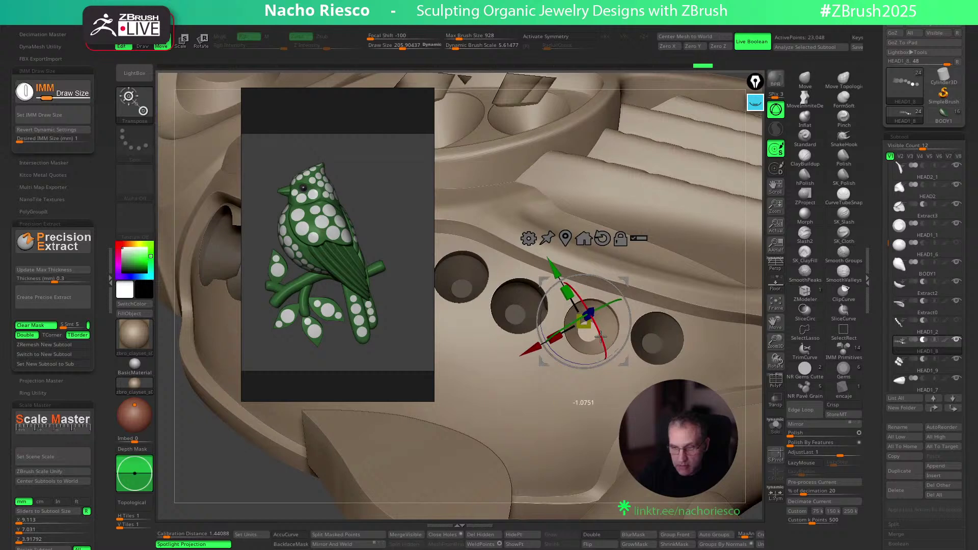
Isolate the cutters, lasso-mask around the second small one, and delete it
{"action": "key", "text": "q"}
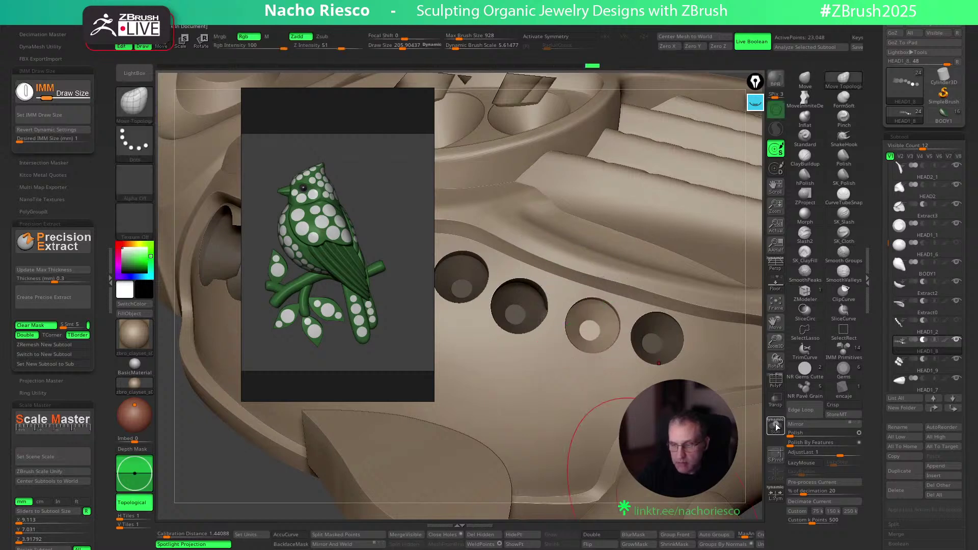
{"action": "left_click", "coordinate": [775, 426]}
{"action": "left_click_drag", "start_coordinate": [749, 425], "coordinate": [759, 402]}
{"action": "mouse_move", "coordinate": [663, 418]}
{"action": "left_mouse_down"}
{"action": "mouse_move", "coordinate": [583, 448]}
{"action": "mouse_move", "coordinate": [543, 436]}
{"action": "mouse_move", "coordinate": [537, 454]}
{"action": "mouse_move", "coordinate": [576, 380]}
{"action": "left_mouse_up"}
{"action": "mouse_move", "coordinate": [563, 447]}
{"action": "left_mouse_down", "text": "ctrl"}
{"action": "mouse_move", "coordinate": [590, 364]}
{"action": "mouse_move", "coordinate": [573, 283]}
{"action": "mouse_move", "coordinate": [517, 321]}
{"action": "mouse_move", "coordinate": [547, 443]}
{"action": "left_mouse_up", "text": "ctrl"}
{"action": "left_click", "coordinate": [562, 479], "text": "ctrl"}
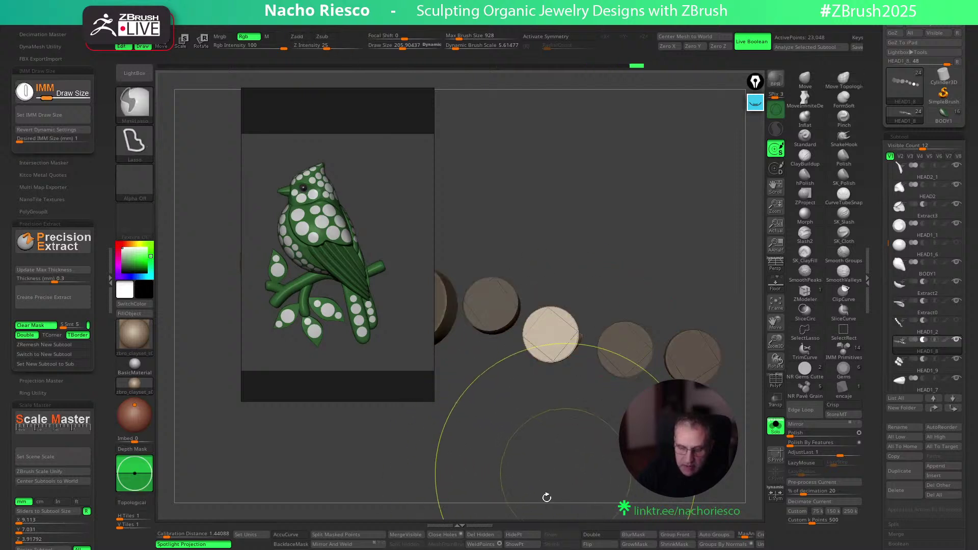
{"action": "left_click", "coordinate": [517, 535]}
{"action": "left_click", "coordinate": [484, 534]}
Delete the small cutter next to the large ones in the same way and show the full model again
{"action": "mouse_move", "coordinate": [535, 360]}
{"action": "left_mouse_down"}
{"action": "mouse_move", "coordinate": [541, 378]}
{"action": "mouse_move", "coordinate": [500, 244]}
{"action": "mouse_move", "coordinate": [465, 337]}
{"action": "mouse_move", "coordinate": [546, 483]}
{"action": "left_mouse_up"}
{"action": "left_click", "coordinate": [546, 484], "text": "ctrl"}
{"action": "left_click", "coordinate": [520, 535]}
{"action": "left_click", "coordinate": [484, 534]}
{"action": "left_click", "coordinate": [776, 426]}
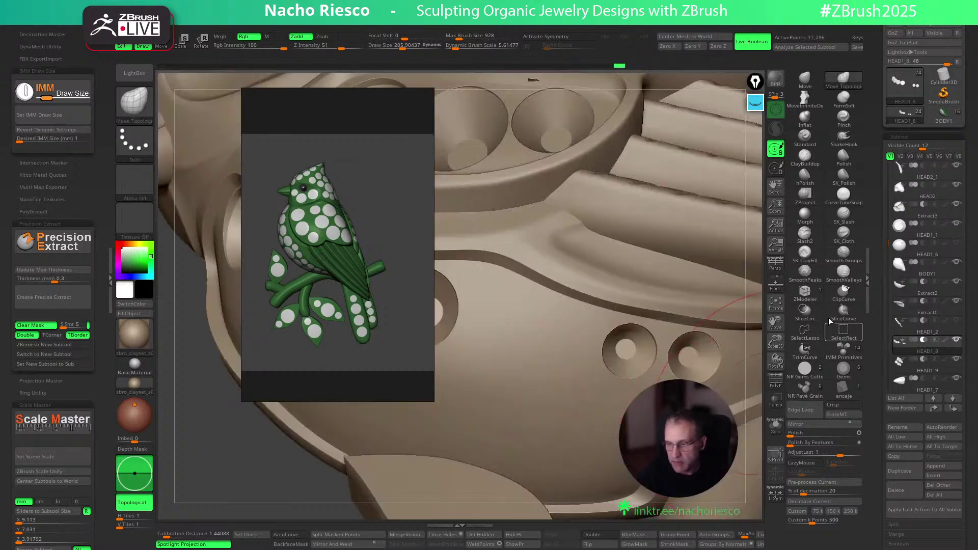
Insert a 1 mm cutter beside the two remaining small ones with the NR Gems Cutter brush and adjust its position
{"action": "left_click", "coordinate": [805, 367]}
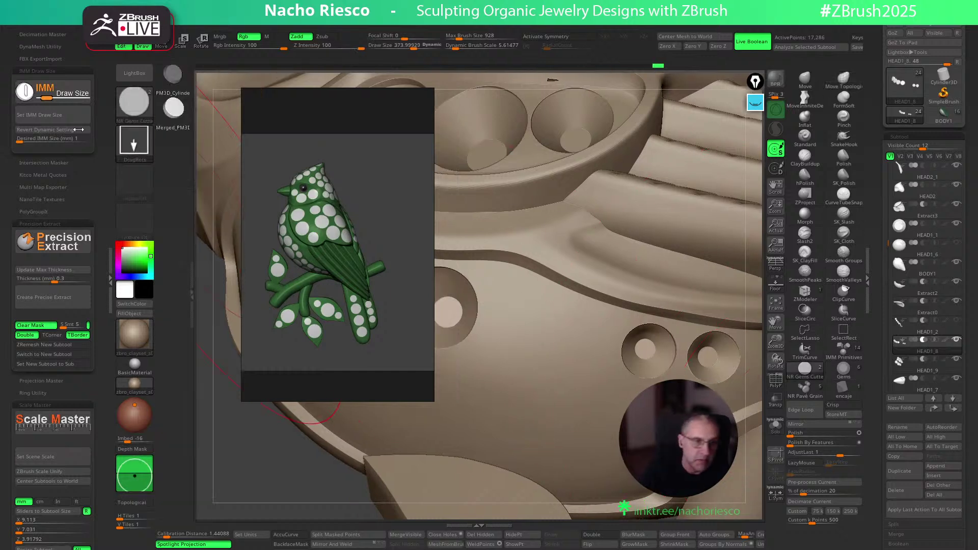
{"action": "left_click_drag", "start_coordinate": [600, 336], "coordinate": [621, 356]}
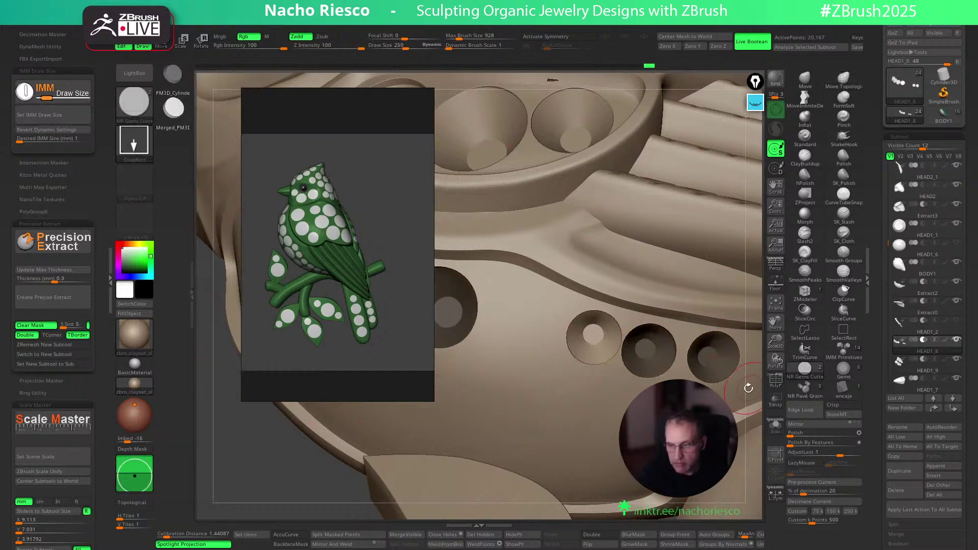
{"action": "key", "text": "w"}
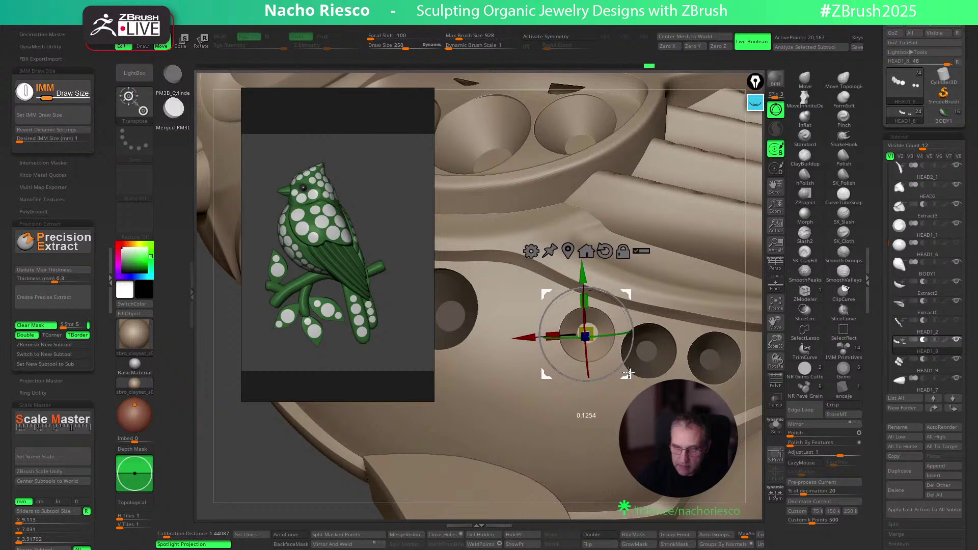
{"action": "key", "text": "q"}
Try inserting another 1 mm cutter between the new cutter and the large ones
{"action": "left_click", "coordinate": [529, 313]}
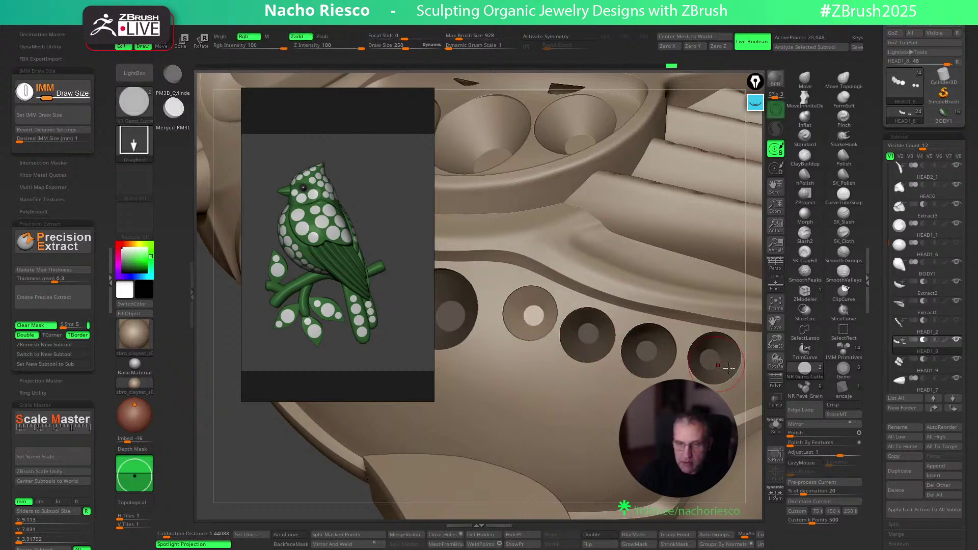
{"action": "mouse_move", "coordinate": [752, 362]}
{"action": "left_mouse_down", "text": "alt"}
{"action": "mouse_move", "coordinate": [749, 330]}
{"action": "mouse_move", "coordinate": [749, 356]}
{"action": "mouse_move", "coordinate": [665, 343]}
{"action": "left_mouse_up", "text": "alt"}
{"action": "key", "text": "ctrl+z"}
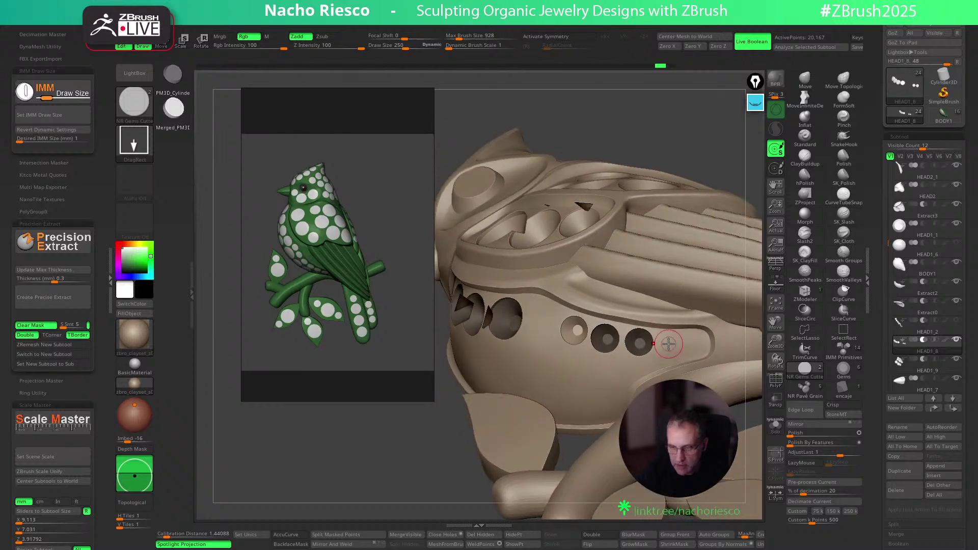
Insert a 1 mm cutter at the tapered end of the small row and position it within the border
{"action": "left_click", "coordinate": [671, 351]}
{"action": "key", "text": "w"}
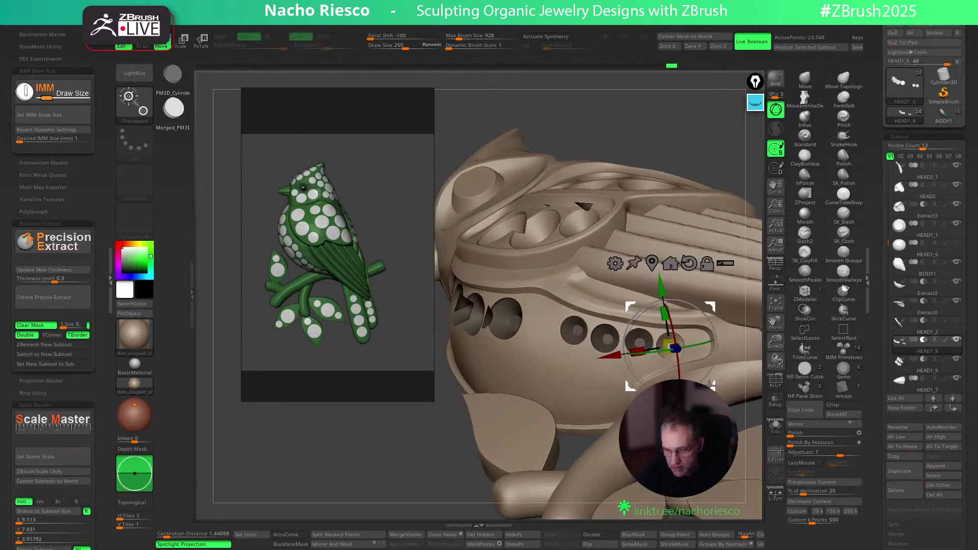
{"action": "mouse_move", "coordinate": [711, 384]}
{"action": "left_mouse_down"}
{"action": "mouse_move", "coordinate": [738, 412]}
{"action": "mouse_move", "coordinate": [739, 440]}
{"action": "mouse_move", "coordinate": [518, 343]}
{"action": "left_mouse_up"}
{"action": "key", "text": "q"}
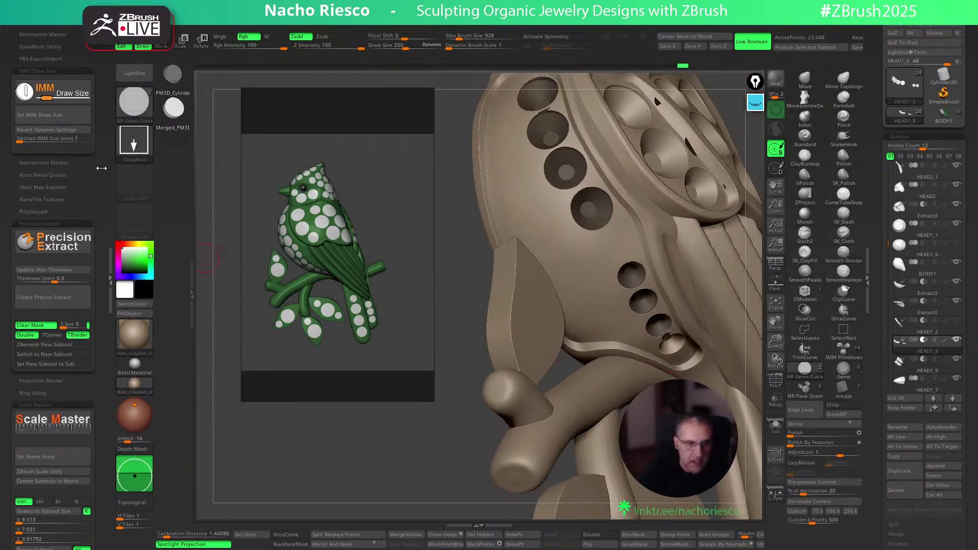
Try inserting a 1.5 mm gem cutter in the gap between the large and small cutters
{"action": "left_click", "coordinate": [70, 132]}
{"action": "left_click", "coordinate": [69, 139]}
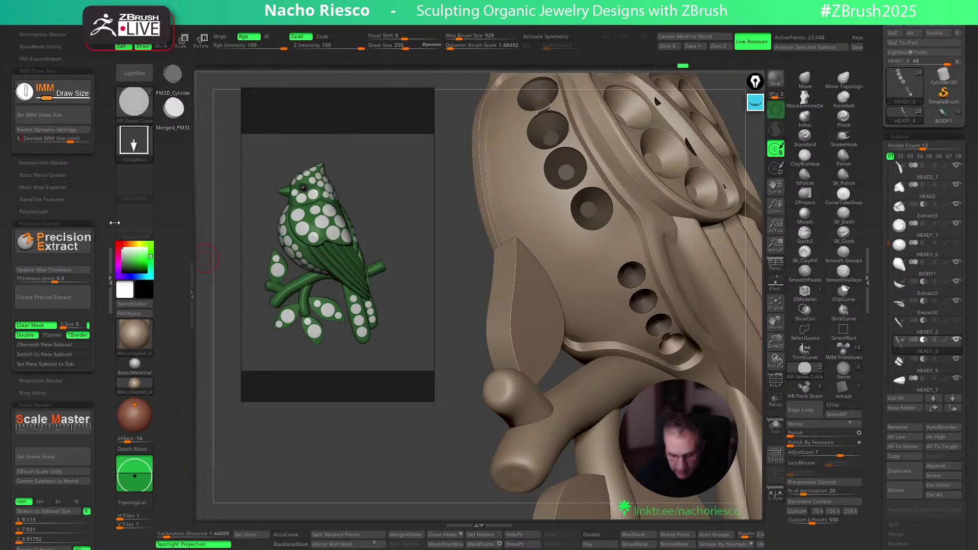
{"action": "type", "text": "1.5"}
{"action": "key", "text": "Return"}
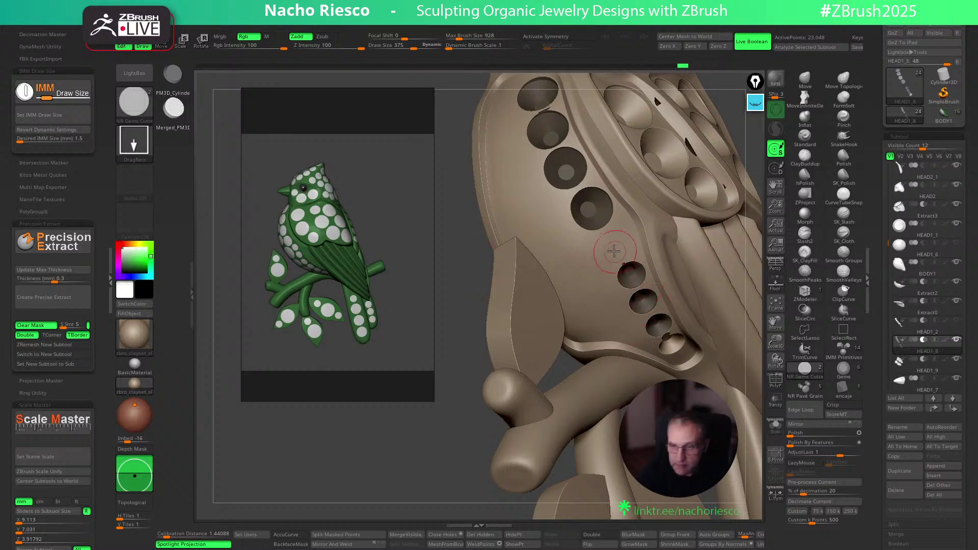
{"action": "left_click", "coordinate": [607, 238]}
{"action": "left_click_drag", "start_coordinate": [752, 239], "coordinate": [742, 220]}
{"action": "key", "text": "w"}
{"action": "left_click_drag", "start_coordinate": [651, 285], "coordinate": [657, 289]}
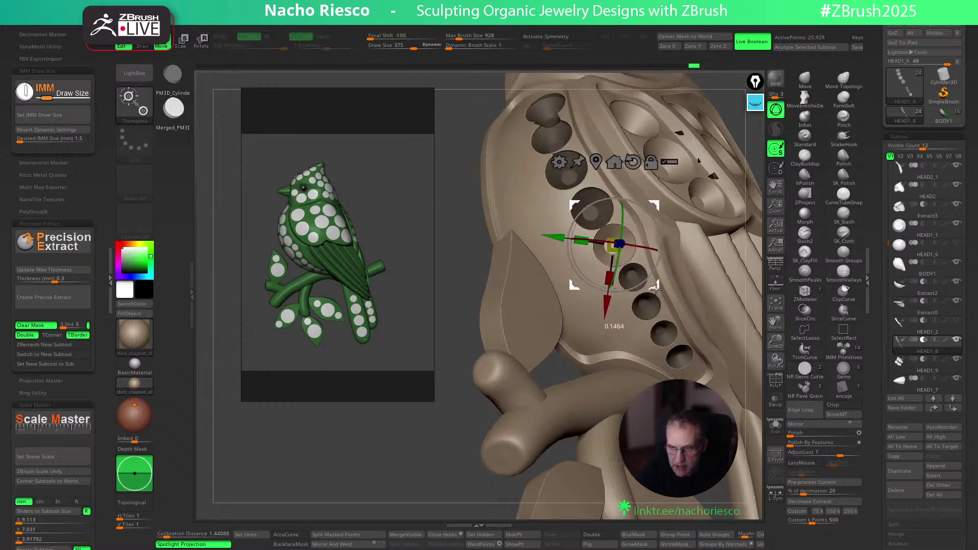
{"action": "left_click", "coordinate": [775, 428]}
{"action": "left_click_drag", "start_coordinate": [733, 356], "coordinate": [718, 397], "text": "alt"}
{"action": "key", "text": "ctrl+z"}
{"action": "key", "text": "ctrl+z"}
Mask every cutter except the last large one in the row, and show the whole bird again
{"action": "key", "text": "q"}
{"action": "mouse_move", "coordinate": [709, 207]}
{"action": "left_mouse_down"}
{"action": "mouse_move", "coordinate": [655, 238]}
{"action": "mouse_move", "coordinate": [610, 157]}
{"action": "left_mouse_up"}
{"action": "mouse_move", "coordinate": [654, 194]}
{"action": "left_mouse_down", "text": "ctrl"}
{"action": "mouse_move", "coordinate": [596, 161]}
{"action": "mouse_move", "coordinate": [563, 193]}
{"action": "left_mouse_up", "text": "ctrl"}
{"action": "key", "text": "ctrl+z"}
{"action": "key", "text": "ctrl+z"}
{"action": "mouse_move", "coordinate": [631, 183]}
{"action": "left_mouse_down", "text": "ctrl"}
{"action": "mouse_move", "coordinate": [570, 168]}
{"action": "mouse_move", "coordinate": [521, 281]}
{"action": "mouse_move", "coordinate": [668, 224]}
{"action": "left_mouse_up", "text": "ctrl"}
{"action": "left_click", "coordinate": [679, 223], "text": "ctrl"}
{"action": "left_click", "coordinate": [775, 425]}
{"action": "key", "text": "w"}
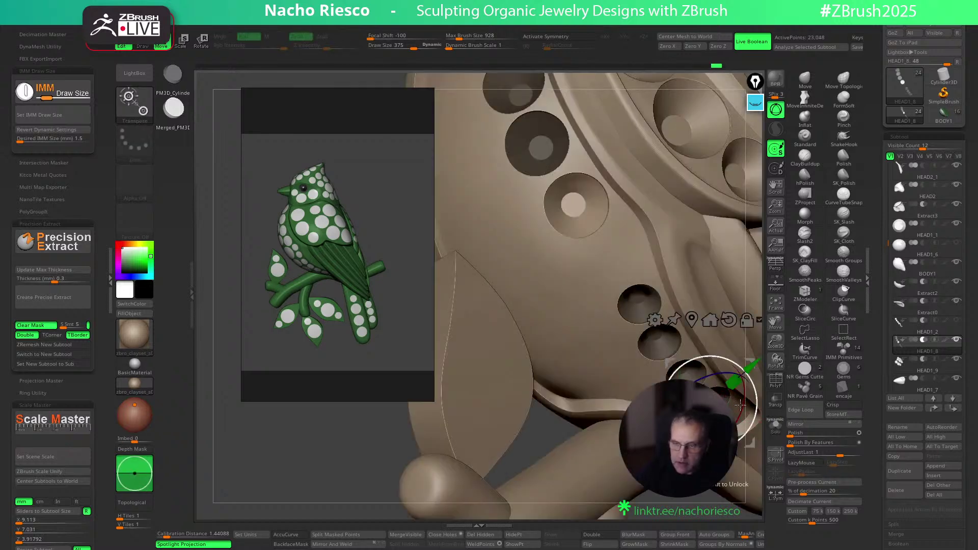
Duplicate the last large cutter into the gap before the small cutters and fine-tune its position
{"action": "left_click", "coordinate": [573, 204]}
{"action": "left_click_drag", "start_coordinate": [610, 245], "coordinate": [611, 259]}
{"action": "key", "text": "q"}
{"action": "left_click_drag", "start_coordinate": [754, 367], "coordinate": [738, 346]}
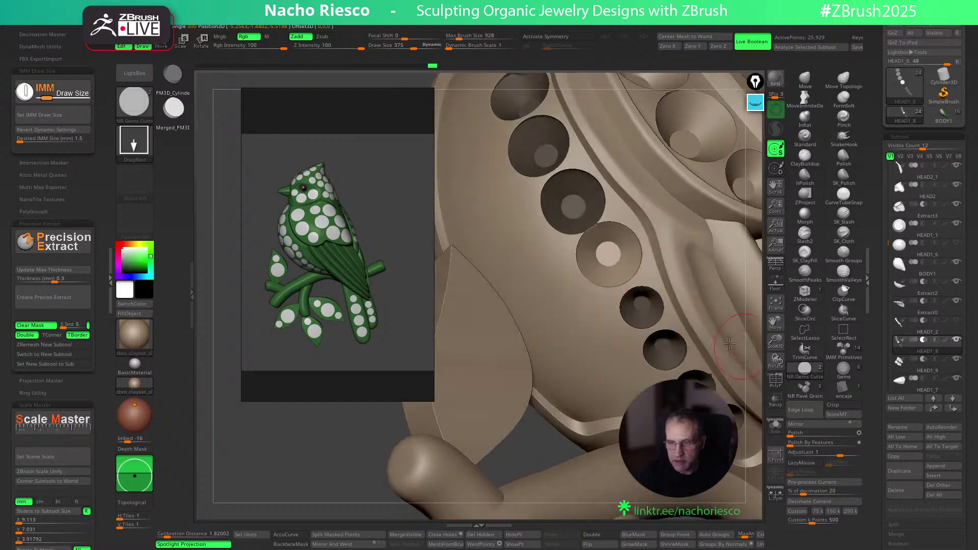
{"action": "key", "text": "w"}
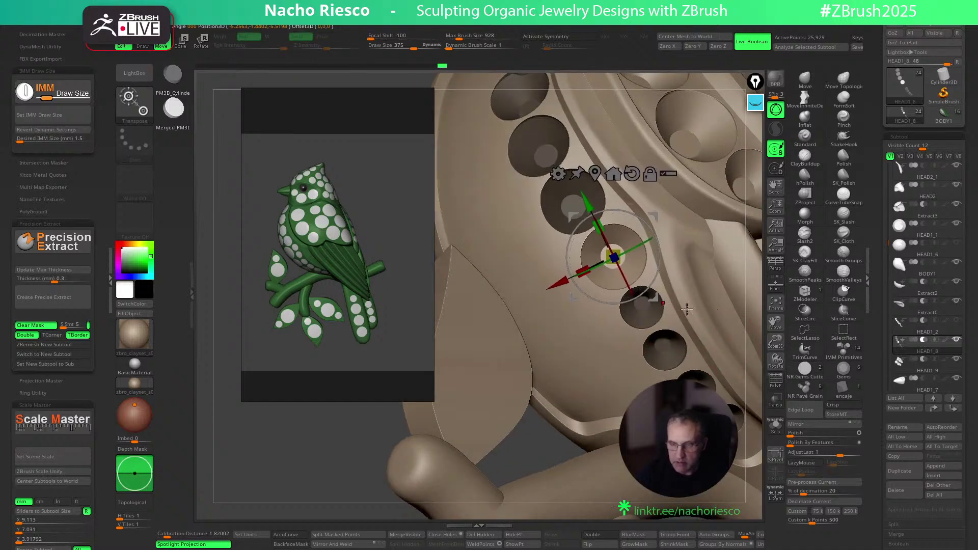
{"action": "key", "text": "q"}
Check the stone layout on the finished green bird model and start a second row of cutters beside the first
{"action": "mouse_move", "coordinate": [747, 301]}
{"action": "left_mouse_down", "text": "alt"}
{"action": "mouse_move", "coordinate": [473, 454]}
{"action": "mouse_move", "coordinate": [558, 379]}
{"action": "left_mouse_up", "text": "alt"}
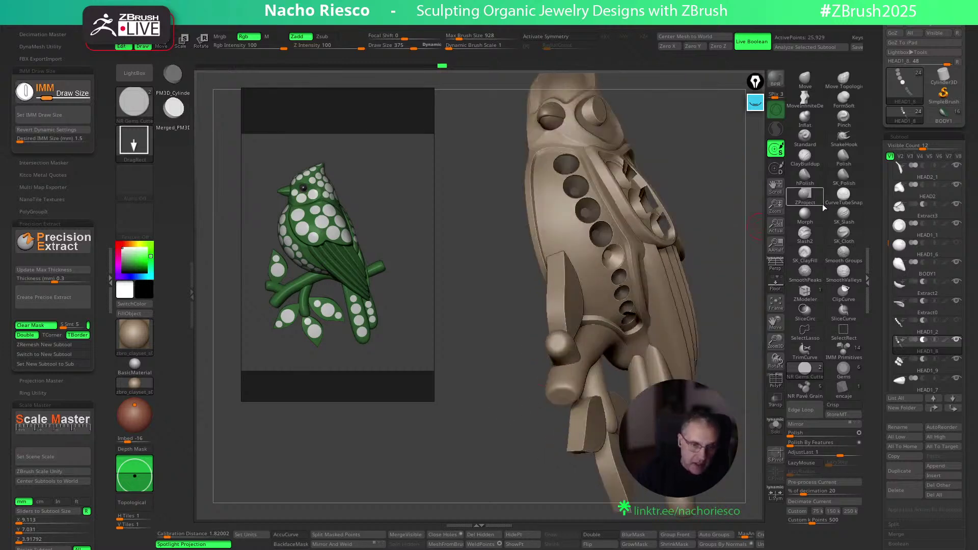
{"action": "left_click", "coordinate": [950, 114]}
{"action": "left_click_drag", "start_coordinate": [716, 211], "coordinate": [569, 174]}
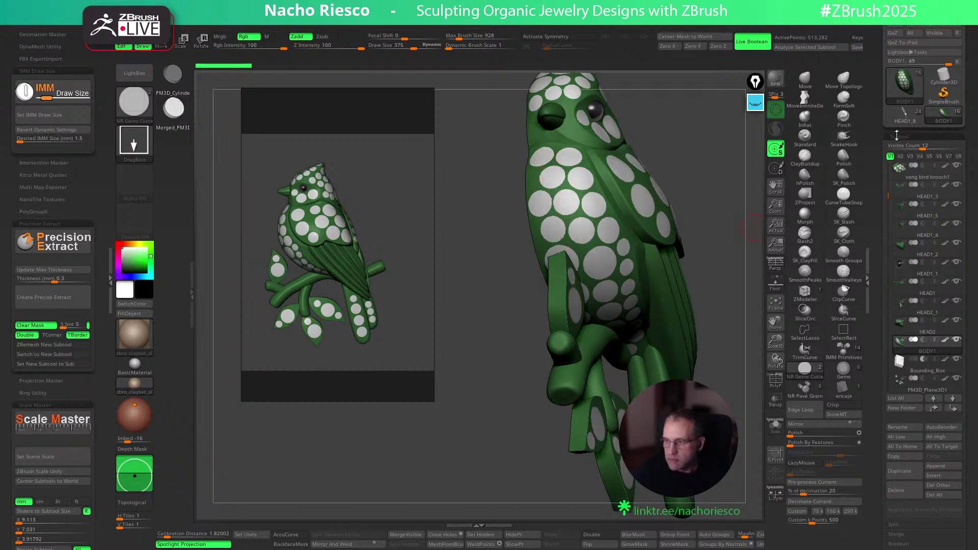
{"action": "left_click", "coordinate": [911, 120]}
{"action": "mouse_move", "coordinate": [705, 192]}
{"action": "left_mouse_down"}
{"action": "mouse_move", "coordinate": [727, 198]}
{"action": "mouse_move", "coordinate": [739, 185]}
{"action": "mouse_move", "coordinate": [688, 204]}
{"action": "mouse_move", "coordinate": [557, 286]}
{"action": "mouse_move", "coordinate": [694, 198]}
{"action": "mouse_move", "coordinate": [561, 324]}
{"action": "mouse_move", "coordinate": [586, 311]}
{"action": "left_mouse_up"}
{"action": "key", "text": "w"}
{"action": "key", "text": "q"}
Continue duplicating cutters along the second chest row, fitting each copy to the body surface
{"action": "left_click_drag", "start_coordinate": [698, 231], "coordinate": [696, 243]}
{"action": "key", "text": "w"}
{"action": "left_click_drag", "start_coordinate": [599, 360], "coordinate": [573, 354]}
{"action": "key", "text": "q"}
{"action": "key", "text": "w"}
{"action": "left_click_drag", "start_coordinate": [613, 395], "coordinate": [616, 396]}
{"action": "key", "text": "q"}
{"action": "mouse_move", "coordinate": [719, 249]}
{"action": "left_mouse_down"}
{"action": "mouse_move", "coordinate": [730, 267]}
{"action": "mouse_move", "coordinate": [744, 247]}
{"action": "left_mouse_up"}
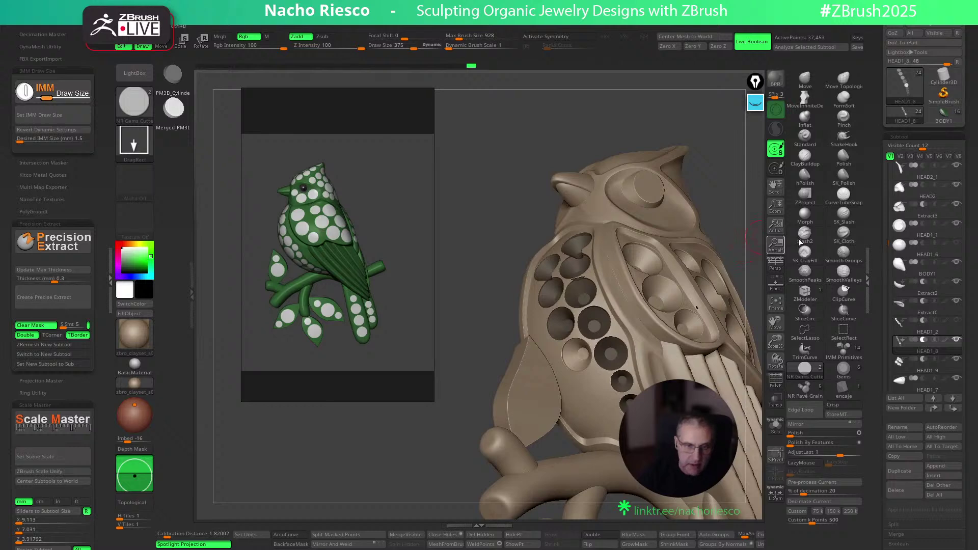
Following the finished bird's layout, insert a 2 mm gem cutter below the second chest row and adjust its position
{"action": "left_click", "coordinate": [949, 117]}
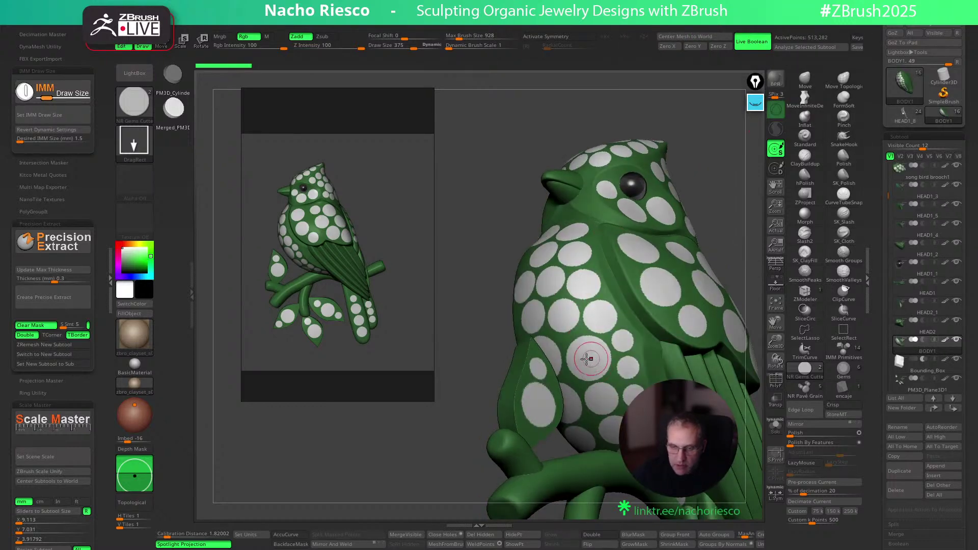
{"action": "left_click", "coordinate": [897, 120]}
{"action": "left_click", "coordinate": [66, 140]}
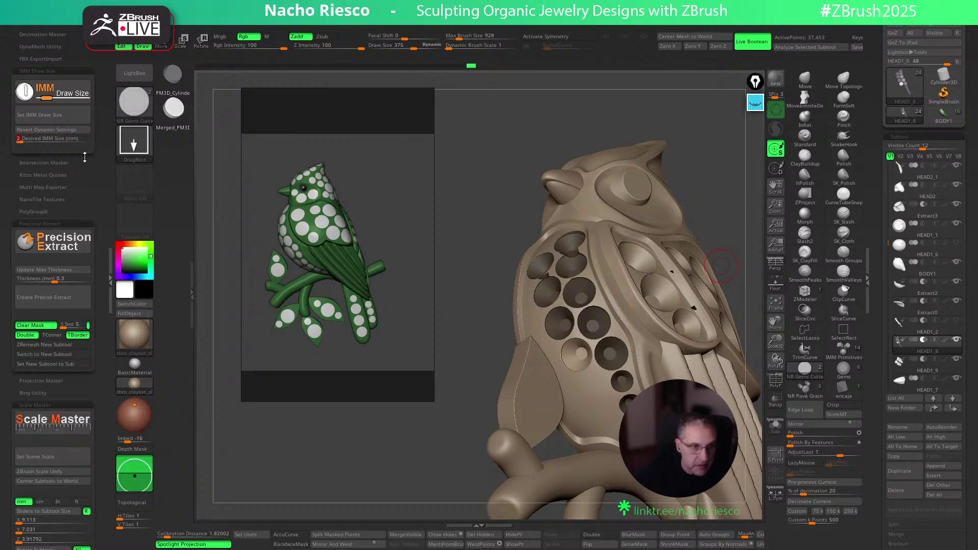
{"action": "left_click_drag", "start_coordinate": [587, 393], "coordinate": [608, 378]}
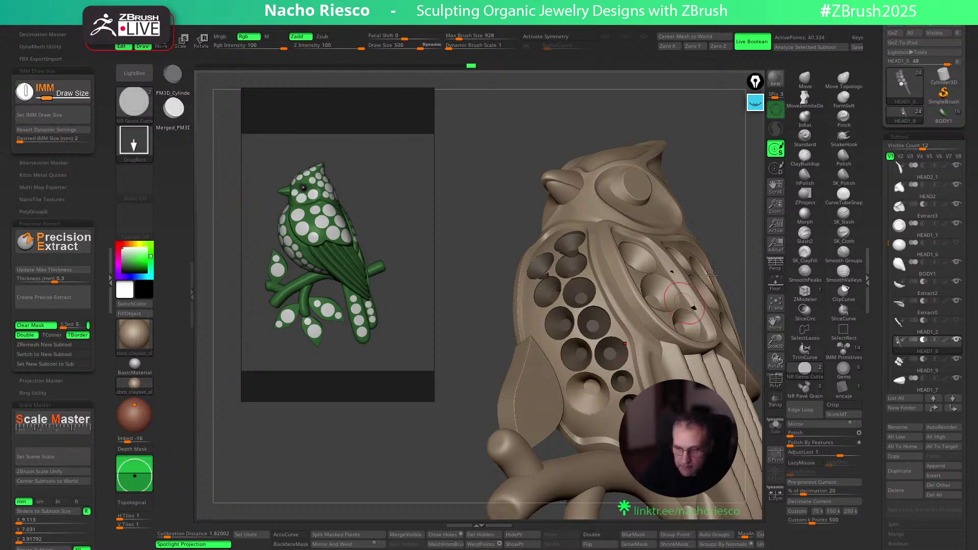
{"action": "left_click_drag", "start_coordinate": [716, 265], "coordinate": [703, 300]}
{"action": "key", "text": "w"}
{"action": "left_click_drag", "start_coordinate": [579, 402], "coordinate": [583, 397]}
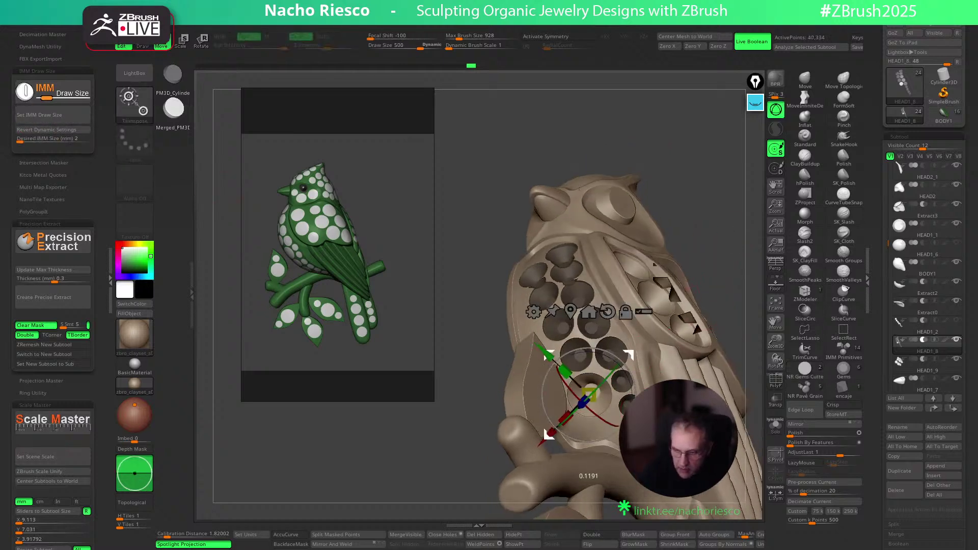
{"action": "key", "text": "q"}
{"action": "mouse_move", "coordinate": [731, 277]}
{"action": "left_mouse_down"}
{"action": "mouse_move", "coordinate": [721, 326]}
{"action": "mouse_move", "coordinate": [732, 340]}
{"action": "left_mouse_up"}
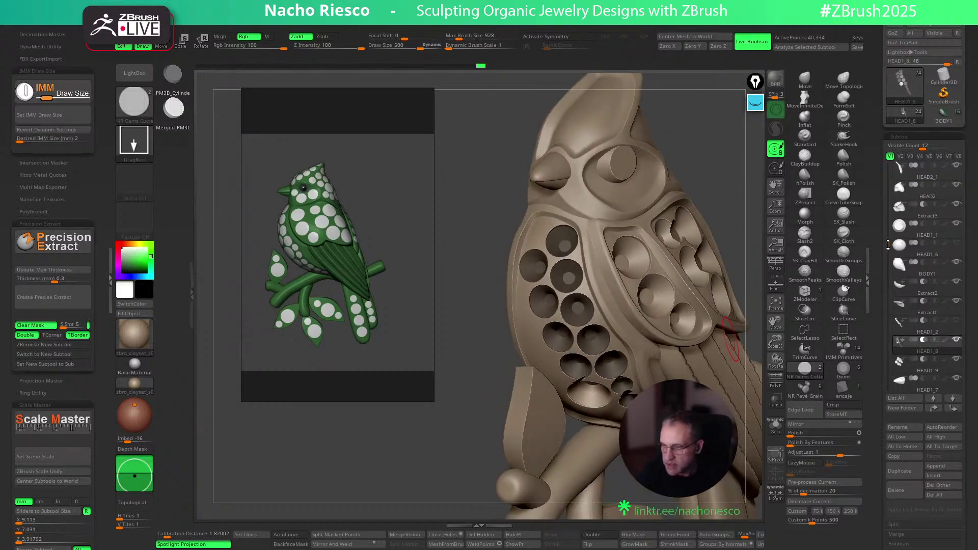
Hide the leaf and branch subtools that cover the bird's lower chest
{"action": "scroll", "coordinate": [927, 286], "scroll_direction": "down", "scroll_amount": 6}
{"action": "left_click", "coordinate": [957, 302]}
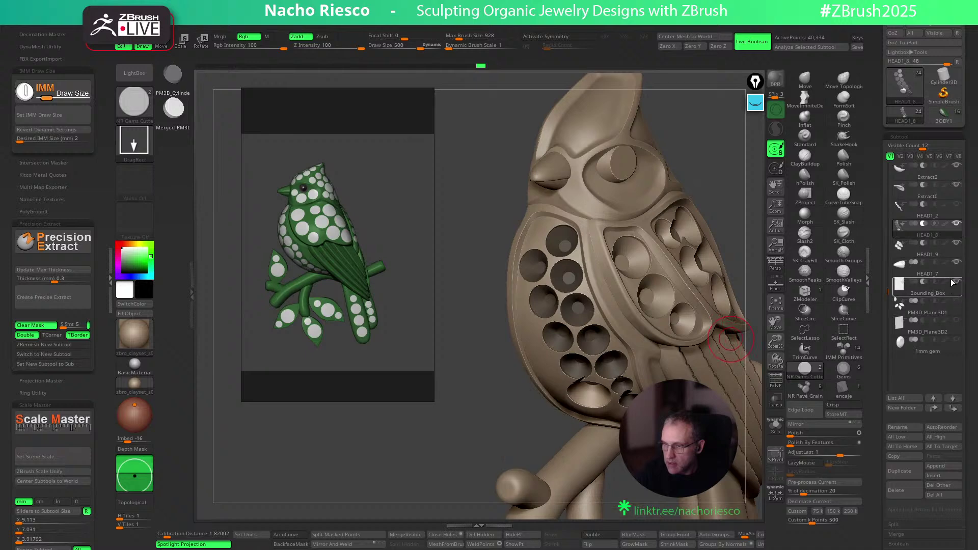
{"action": "left_click", "coordinate": [591, 463], "text": "alt"}
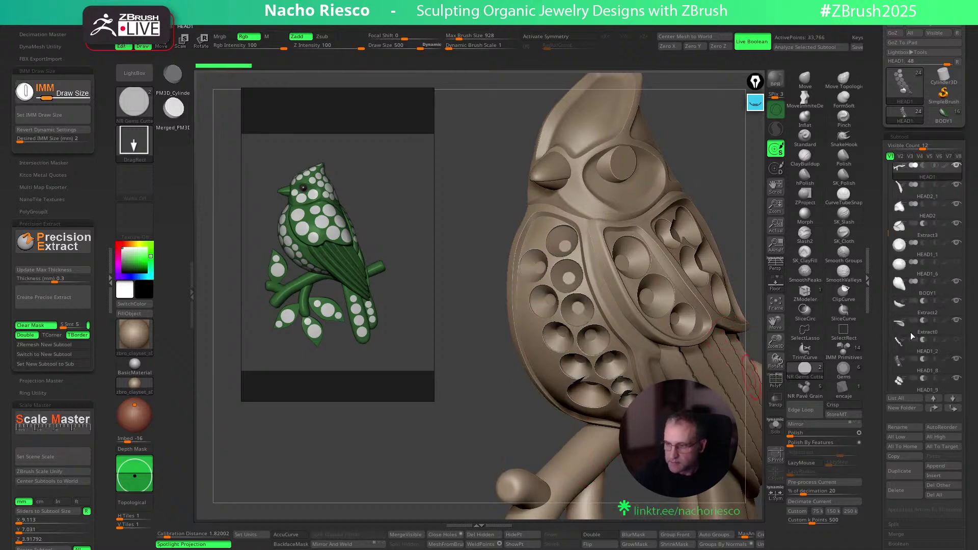
{"action": "left_click", "coordinate": [947, 188]}
{"action": "mouse_move", "coordinate": [737, 244]}
{"action": "left_mouse_down"}
{"action": "mouse_move", "coordinate": [736, 216]}
{"action": "mouse_move", "coordinate": [680, 307]}
{"action": "left_mouse_up"}
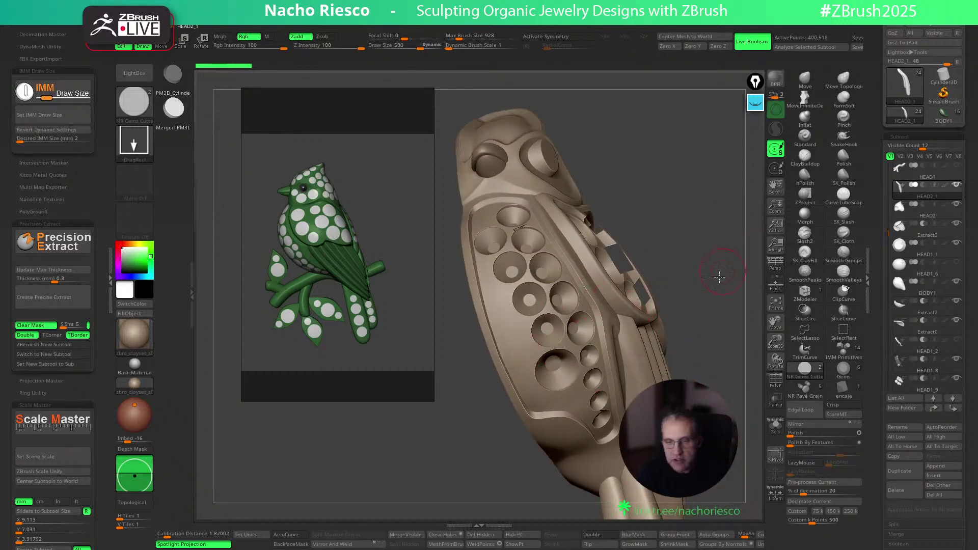
{"action": "left_click_drag", "start_coordinate": [720, 275], "coordinate": [721, 270]}
Check the lower chest layout on the finished green bird and make the HEAD1_8 cutter subtool active
{"action": "left_click", "coordinate": [937, 120]}
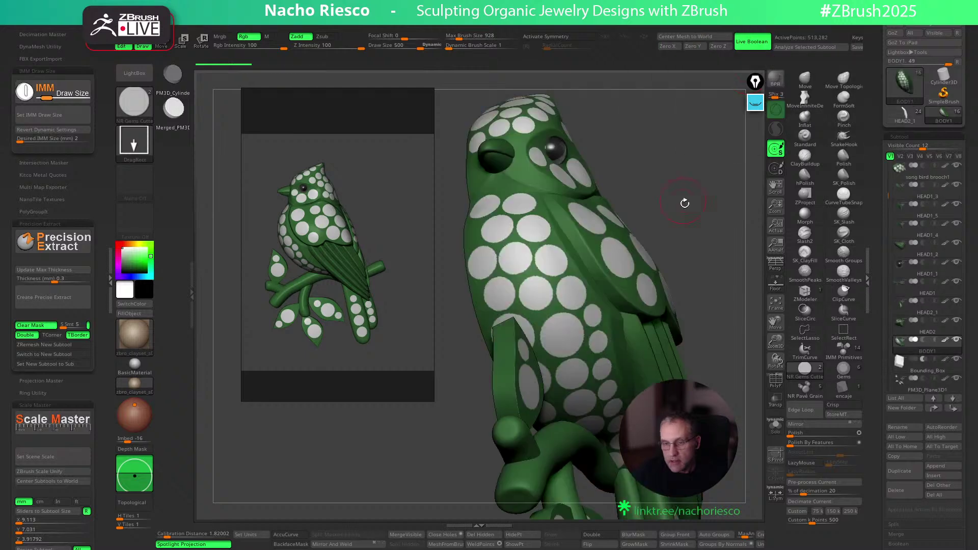
{"action": "mouse_move", "coordinate": [679, 226]}
{"action": "left_mouse_down"}
{"action": "mouse_move", "coordinate": [694, 256]}
{"action": "mouse_move", "coordinate": [680, 255]}
{"action": "mouse_move", "coordinate": [723, 244]}
{"action": "mouse_move", "coordinate": [725, 170]}
{"action": "left_mouse_up"}
{"action": "left_click", "coordinate": [903, 119]}
{"action": "left_click", "coordinate": [525, 345]}
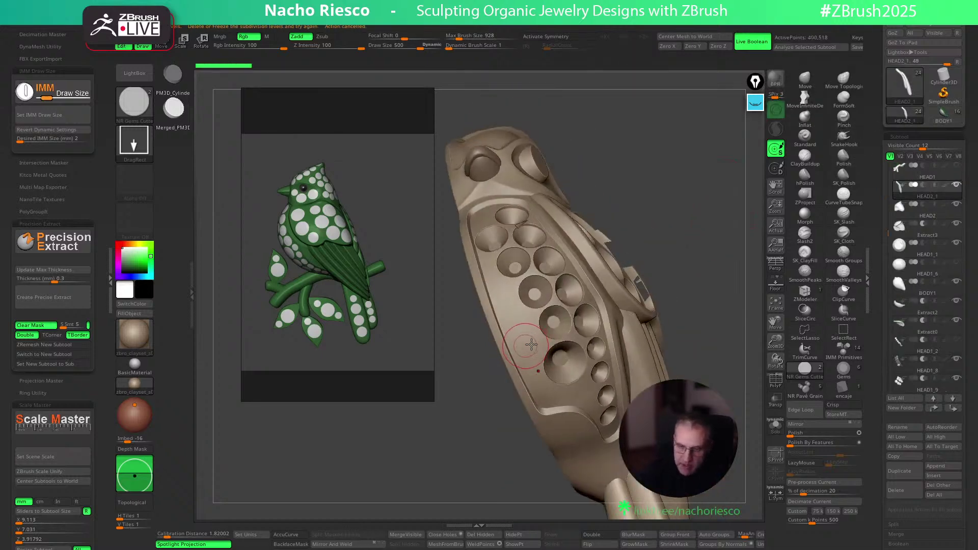
{"action": "left_click", "coordinate": [909, 367]}
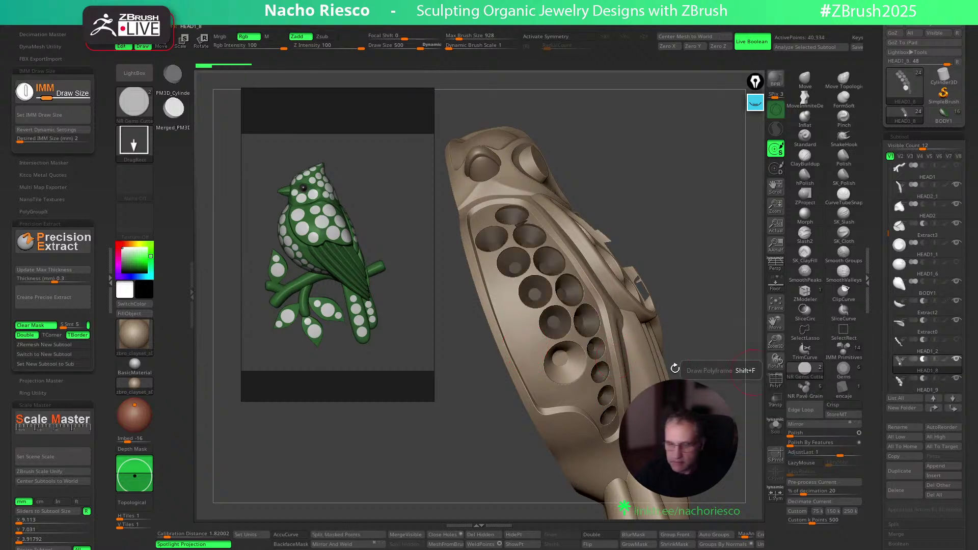
{"action": "key", "text": "ctrl+z"}
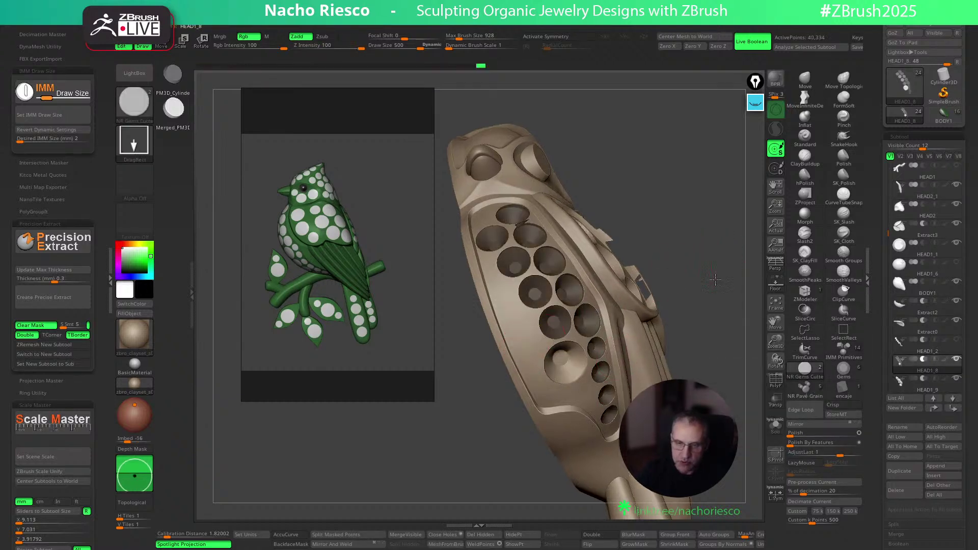
Insert a 1.5 mm gem cutter on the outer side of the large 2 mm cutter and adjust its position
{"action": "left_click_drag", "start_coordinate": [715, 266], "coordinate": [698, 273]}
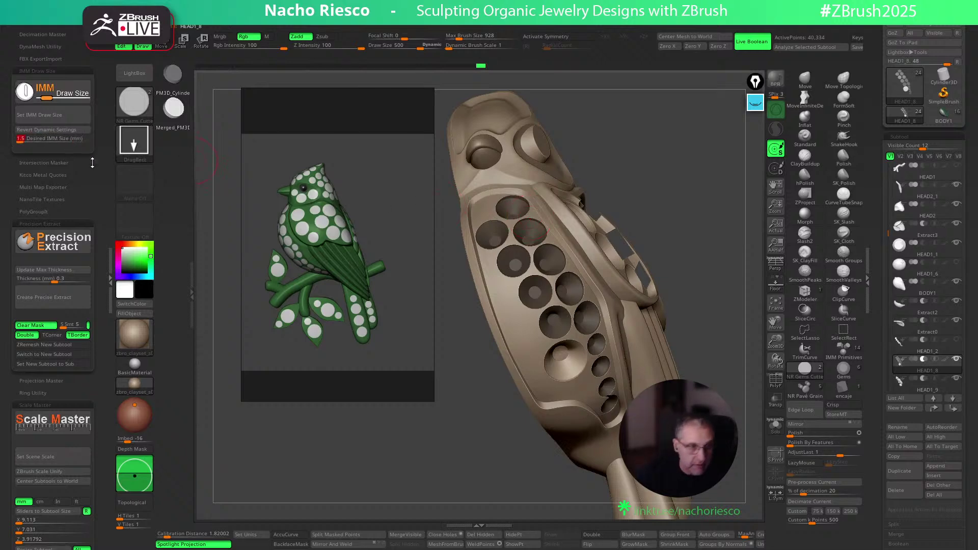
{"action": "left_click_drag", "start_coordinate": [531, 349], "coordinate": [548, 359], "text": "ctrl"}
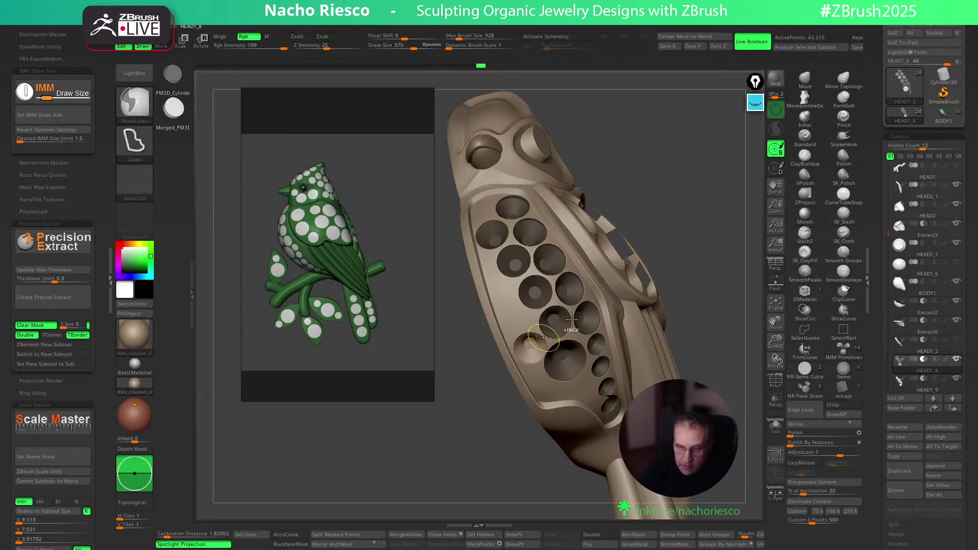
{"action": "left_click_drag", "start_coordinate": [685, 268], "coordinate": [682, 237]}
{"action": "key", "text": "w"}
{"action": "left_click_drag", "start_coordinate": [569, 388], "coordinate": [566, 383]}
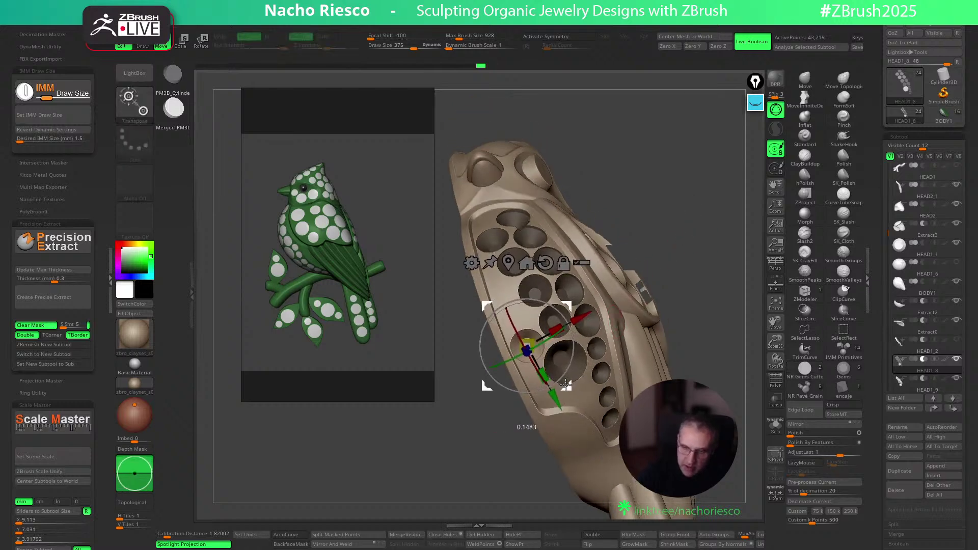
Insert another 1.5 mm gem cutter just below the large 2 mm cutter and fit it to the surface
{"action": "key", "text": "q"}
{"action": "left_click_drag", "start_coordinate": [646, 239], "coordinate": [584, 401]}
{"action": "key", "text": "w"}
{"action": "key", "text": "q"}
{"action": "left_click_drag", "start_coordinate": [711, 292], "coordinate": [738, 230]}
Reshape the Extract2 chest panel's lower edge below the new cutter with a large Move Topological brush
{"action": "left_click", "coordinate": [840, 84]}
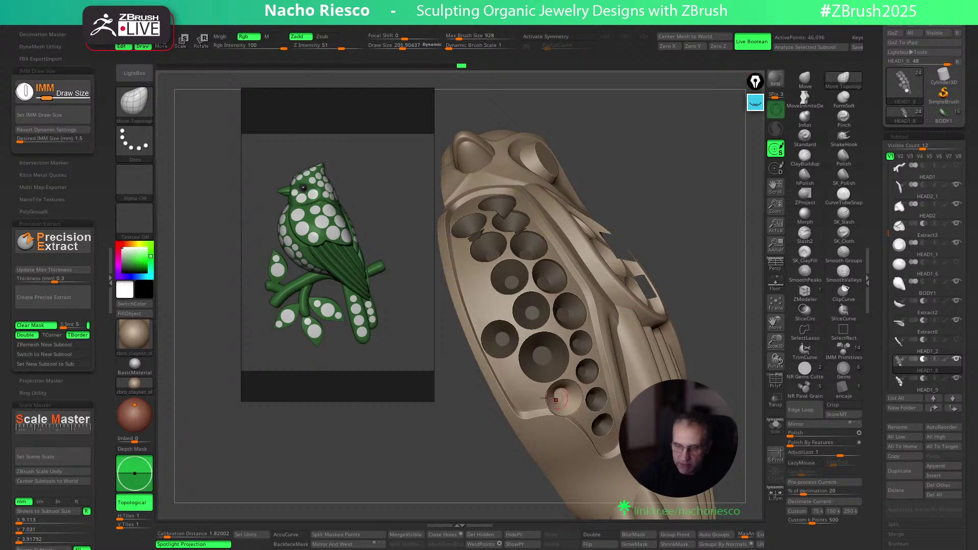
{"action": "left_click", "coordinate": [537, 406], "text": "alt"}
{"action": "key", "text": "s"}
{"action": "right_click_drag", "start_coordinate": [639, 309], "coordinate": [652, 320]}
{"action": "key", "text": "s"}
{"action": "left_click_drag", "start_coordinate": [558, 408], "coordinate": [552, 423]}
{"action": "key", "text": "s"}
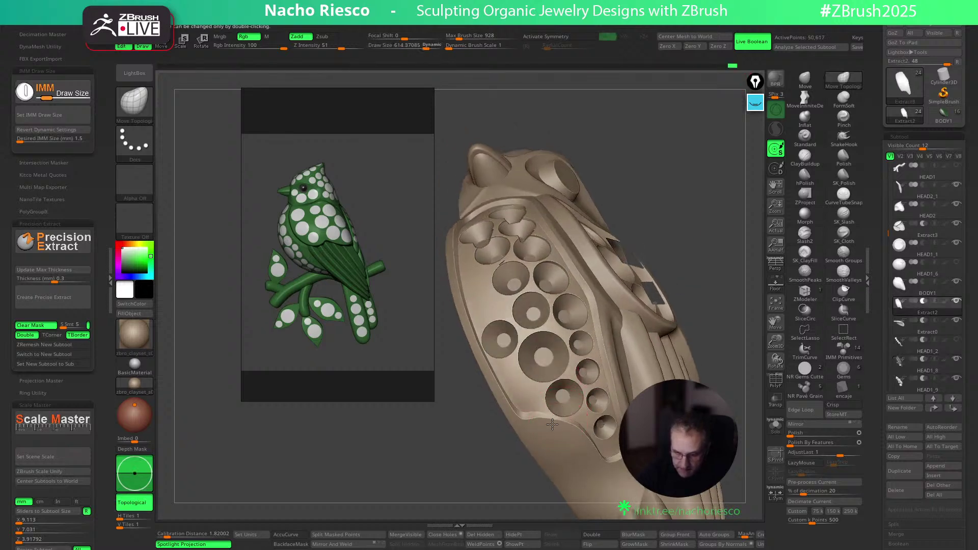
Refine the lower contour of the Extract2 panel with smaller Move Topological strokes at a draw size of about 96
{"action": "left_click_drag", "start_coordinate": [455, 47], "coordinate": [458, 46]}
{"action": "key", "text": "s"}
{"action": "left_click_drag", "start_coordinate": [567, 419], "coordinate": [533, 417]}
{"action": "right_click_drag", "start_coordinate": [631, 369], "coordinate": [555, 422]}
{"action": "right_click_drag", "start_coordinate": [537, 468], "coordinate": [555, 432]}
{"action": "key", "text": "s"}
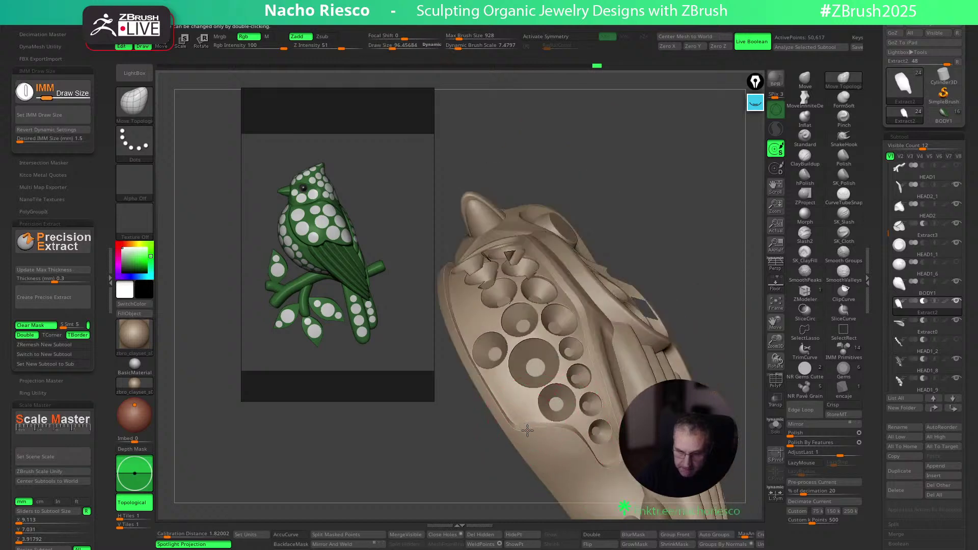
{"action": "right_click_drag", "start_coordinate": [693, 319], "coordinate": [729, 294]}
{"action": "mouse_move", "coordinate": [713, 243]}
{"action": "right_mouse_down"}
{"action": "mouse_move", "coordinate": [695, 229]}
{"action": "mouse_move", "coordinate": [700, 305]}
{"action": "right_mouse_up"}
{"action": "key", "text": "shift"}
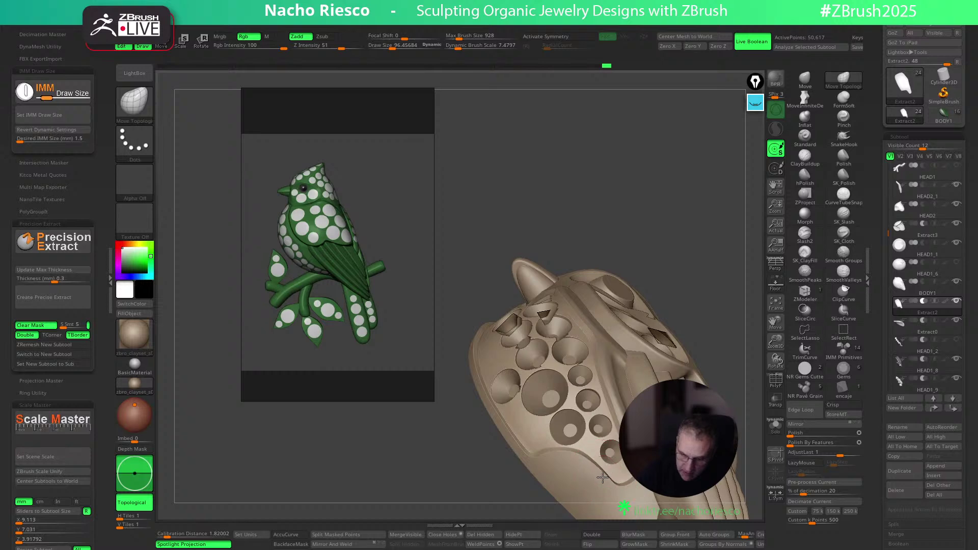
{"action": "mouse_move", "coordinate": [716, 300]}
{"action": "right_mouse_down"}
{"action": "mouse_move", "coordinate": [727, 349]}
{"action": "mouse_move", "coordinate": [736, 303]}
{"action": "right_mouse_up"}
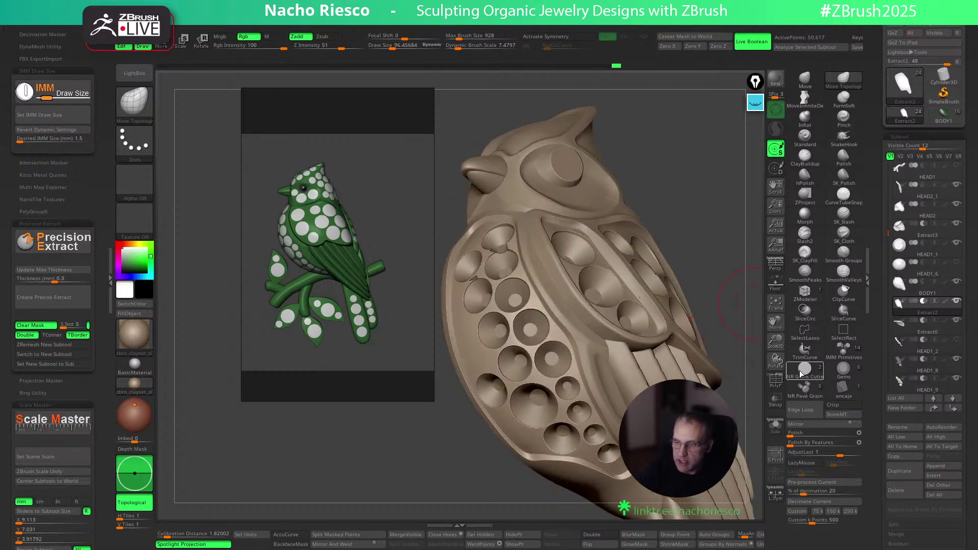
Insert a 1 mm gem cutter along the outer edge of the chest and adjust it with the gizmo
{"action": "left_click", "coordinate": [803, 371]}
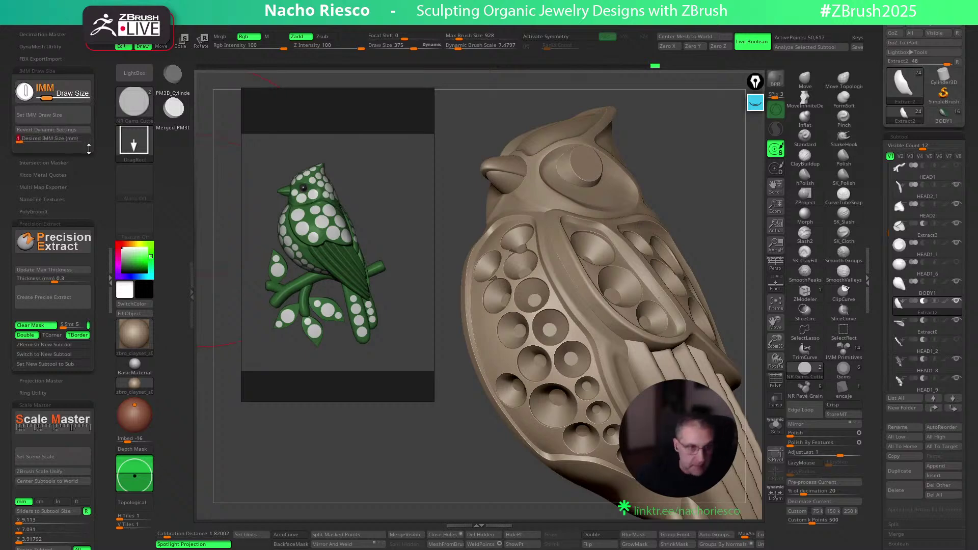
{"action": "left_click", "coordinate": [73, 130]}
{"action": "right_click_drag", "start_coordinate": [697, 231], "coordinate": [671, 250]}
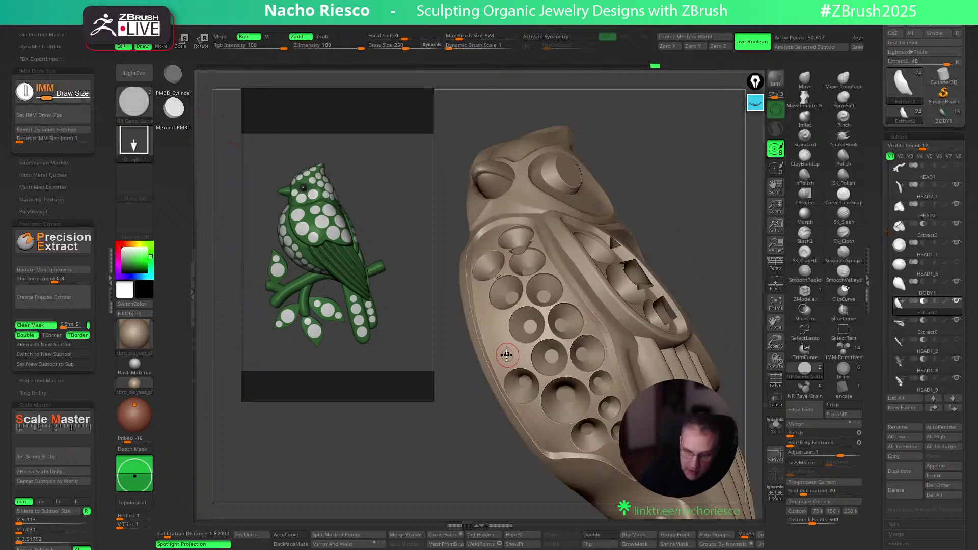
{"action": "left_click_drag", "start_coordinate": [507, 355], "coordinate": [507, 356]}
{"action": "left_click_drag", "start_coordinate": [707, 241], "coordinate": [719, 239]}
{"action": "key", "text": "w"}
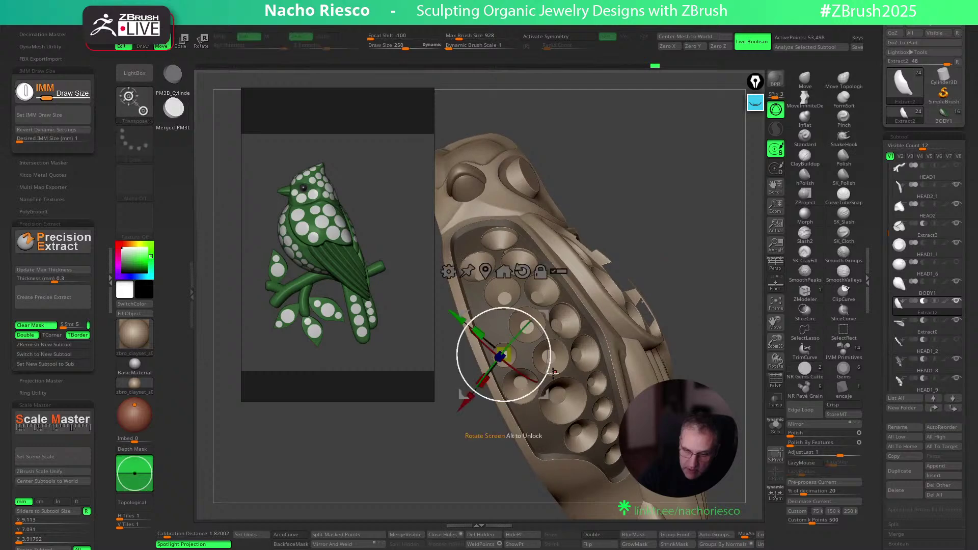
{"action": "key", "text": "q"}
Add three more 1 mm gem cutters in the remaining gaps along the chest's outer edge, from top to bottom
{"action": "left_click_drag", "start_coordinate": [493, 327], "coordinate": [495, 328]}
{"action": "mouse_move", "coordinate": [680, 243]}
{"action": "left_mouse_down"}
{"action": "mouse_move", "coordinate": [712, 232]}
{"action": "mouse_move", "coordinate": [683, 262]}
{"action": "mouse_move", "coordinate": [642, 255]}
{"action": "left_mouse_up"}
{"action": "left_click_drag", "start_coordinate": [457, 233], "coordinate": [461, 234]}
{"action": "left_click_drag", "start_coordinate": [665, 214], "coordinate": [531, 326]}
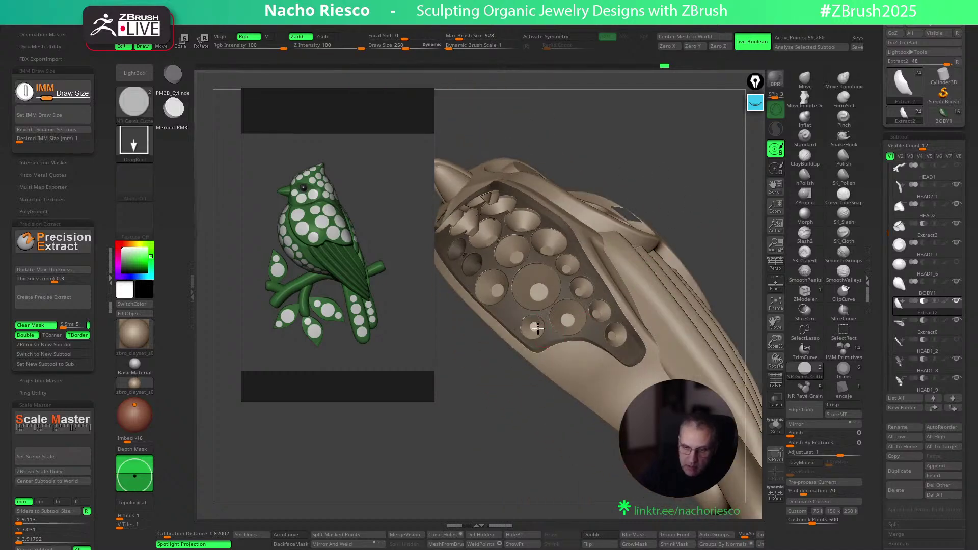
Check the Extract2 chest panel in isolation and make the HEAD1_8 cutter subtool active
{"action": "mouse_move", "coordinate": [706, 212]}
{"action": "left_mouse_down"}
{"action": "mouse_move", "coordinate": [705, 220]}
{"action": "mouse_move", "coordinate": [716, 211]}
{"action": "left_mouse_up"}
{"action": "left_click_drag", "start_coordinate": [707, 178], "coordinate": [725, 315], "text": "alt"}
{"action": "left_click", "coordinate": [771, 428]}
{"action": "left_click", "coordinate": [774, 425]}
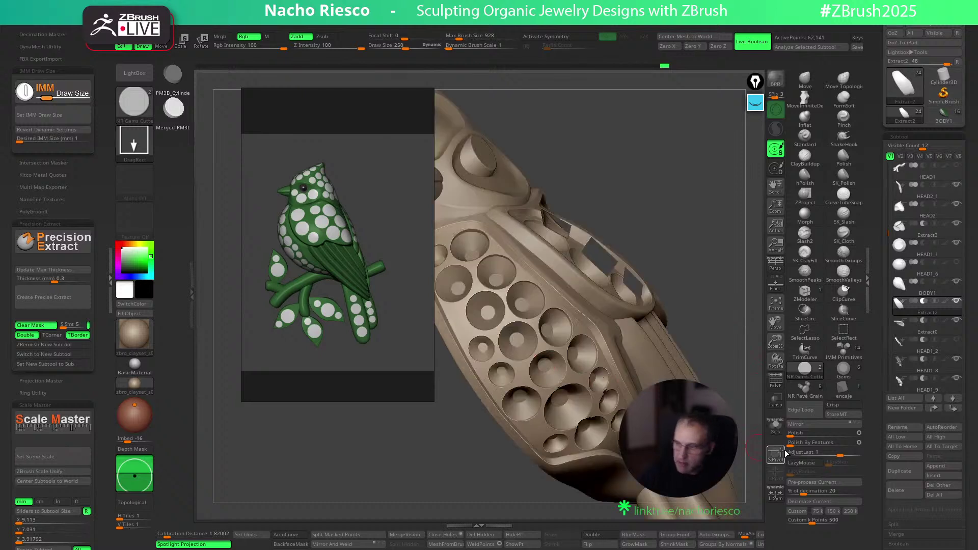
{"action": "left_click", "coordinate": [775, 426]}
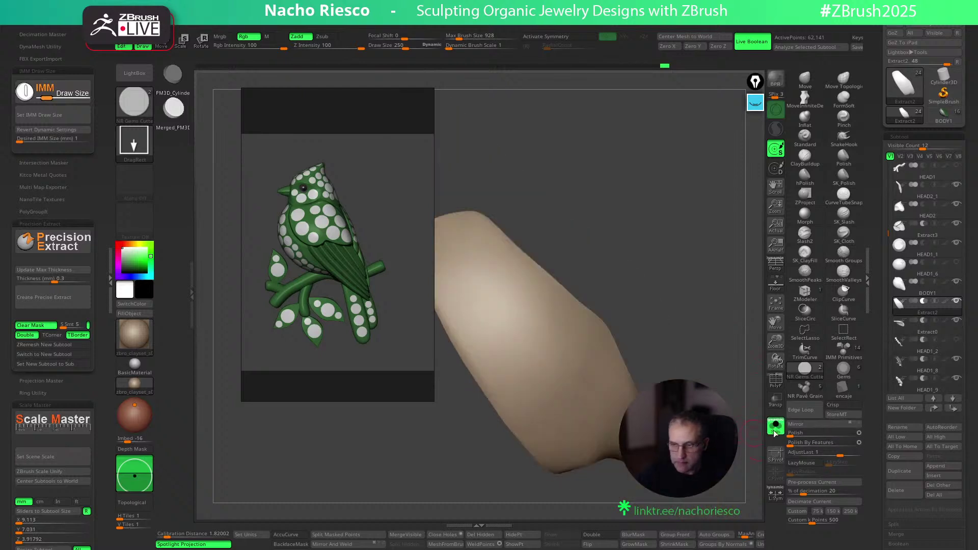
{"action": "left_click", "coordinate": [909, 363]}
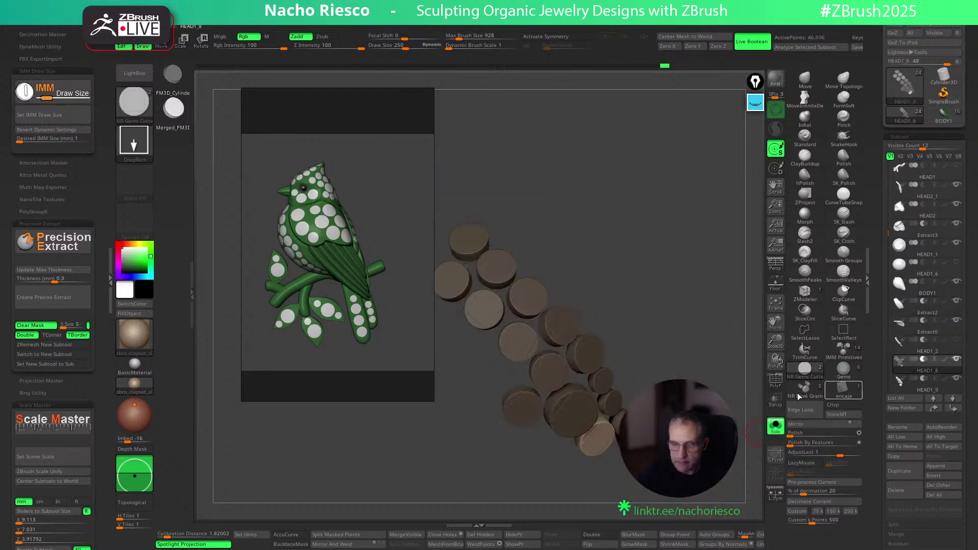
Isolate the HEAD1_8 cutters and delete the outer one in the second row of the upper chest
{"action": "left_click", "coordinate": [775, 426]}
{"action": "mouse_move", "coordinate": [710, 278]}
{"action": "left_mouse_down"}
{"action": "mouse_move", "coordinate": [728, 334]}
{"action": "mouse_move", "coordinate": [712, 293]}
{"action": "left_mouse_up"}
{"action": "left_click", "coordinate": [775, 426]}
{"action": "left_click_drag", "start_coordinate": [496, 367], "coordinate": [494, 305], "text": "alt"}
{"action": "left_click", "coordinate": [520, 492], "text": "ctrl"}
{"action": "left_click", "coordinate": [519, 534]}
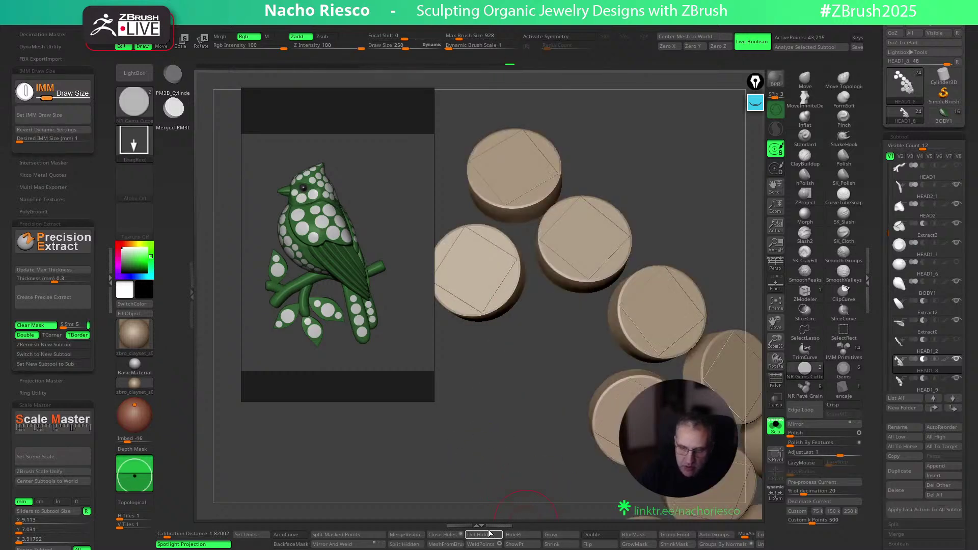
{"action": "left_click", "coordinate": [485, 537]}
{"action": "left_click", "coordinate": [775, 427]}
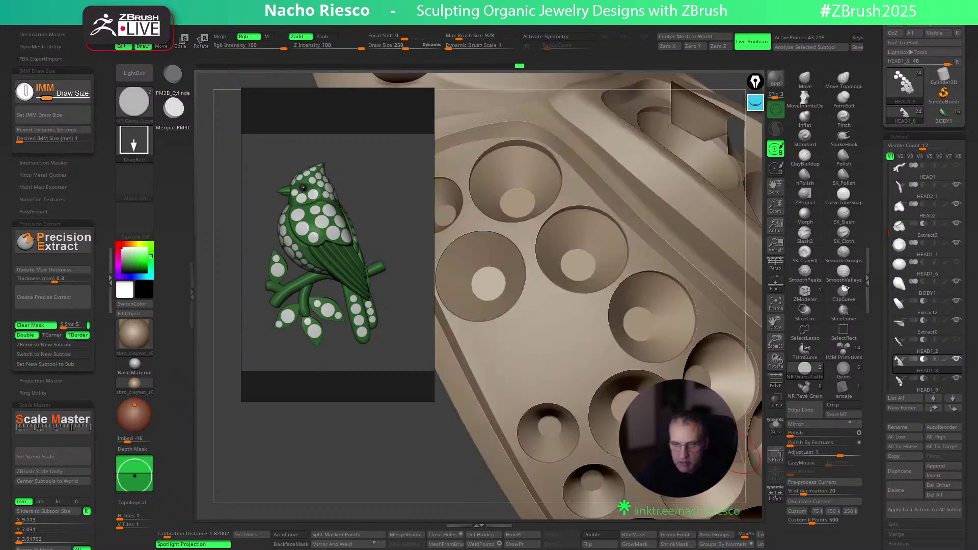
Try placing a 2 mm gem cutter in the gap left on the outer side of the upper chest
{"action": "mouse_move", "coordinate": [756, 356]}
{"action": "left_mouse_down", "text": "alt"}
{"action": "mouse_move", "coordinate": [751, 314]}
{"action": "mouse_move", "coordinate": [751, 365]}
{"action": "left_mouse_up", "text": "alt"}
{"action": "mouse_move", "coordinate": [405, 457]}
{"action": "left_mouse_down", "text": "alt"}
{"action": "mouse_move", "coordinate": [370, 400]}
{"action": "mouse_move", "coordinate": [385, 463]}
{"action": "mouse_move", "coordinate": [670, 229]}
{"action": "mouse_move", "coordinate": [673, 246]}
{"action": "mouse_move", "coordinate": [661, 209]}
{"action": "mouse_move", "coordinate": [680, 229]}
{"action": "mouse_move", "coordinate": [674, 259]}
{"action": "left_mouse_up", "text": "alt"}
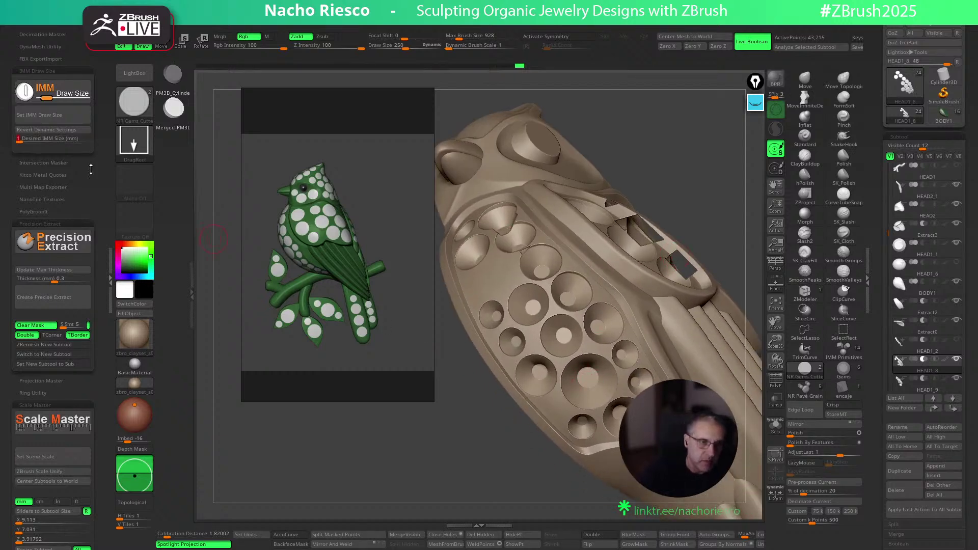
{"action": "left_click", "coordinate": [79, 130]}
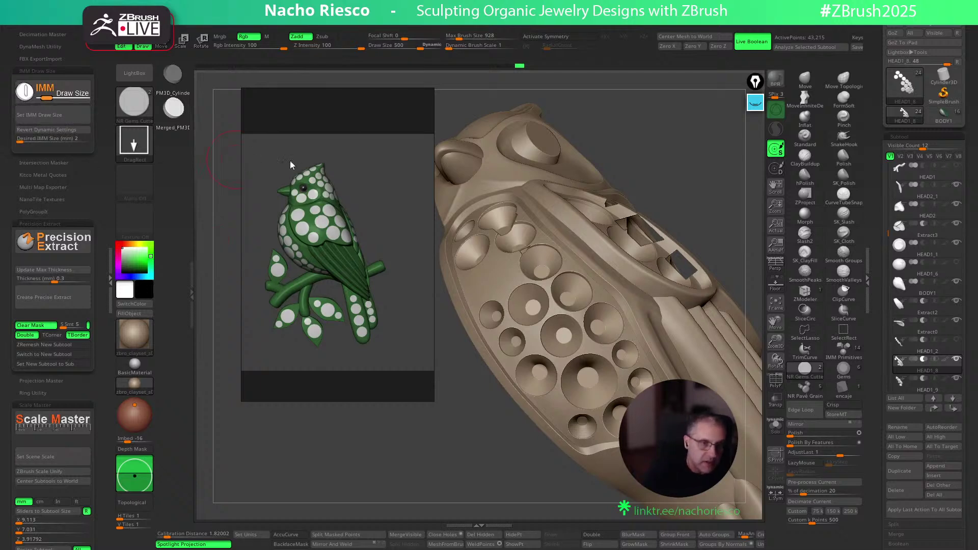
{"action": "left_click_drag", "start_coordinate": [691, 194], "coordinate": [707, 191]}
{"action": "left_click_drag", "start_coordinate": [741, 226], "coordinate": [731, 244]}
{"action": "left_click_drag", "start_coordinate": [535, 324], "coordinate": [580, 296]}
{"action": "mouse_move", "coordinate": [722, 210]}
{"action": "left_mouse_down"}
{"action": "mouse_move", "coordinate": [719, 220]}
{"action": "mouse_move", "coordinate": [712, 212]}
{"action": "left_mouse_up"}
{"action": "key", "text": "w"}
{"action": "left_click_drag", "start_coordinate": [575, 362], "coordinate": [574, 365]}
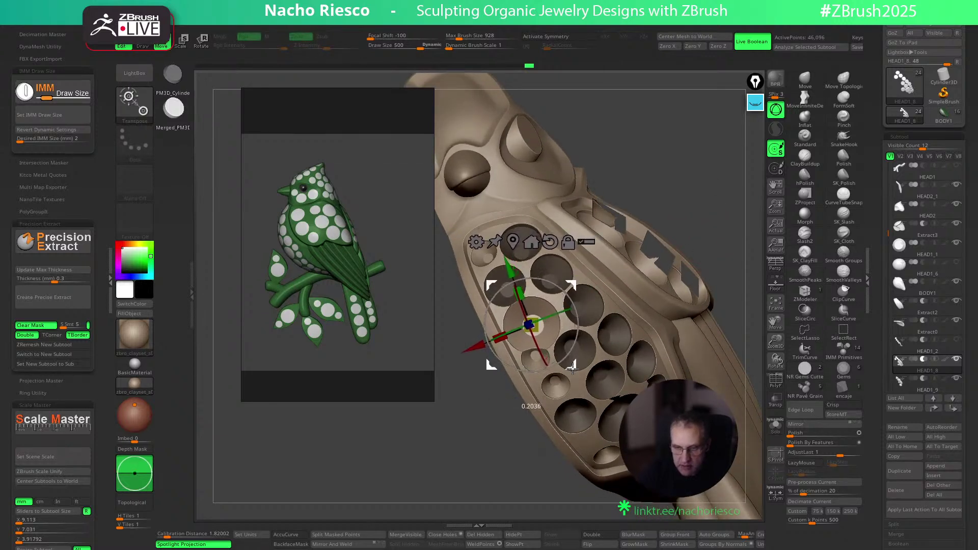
{"action": "key", "text": "q"}
{"action": "left_click_drag", "start_coordinate": [719, 201], "coordinate": [718, 211]}
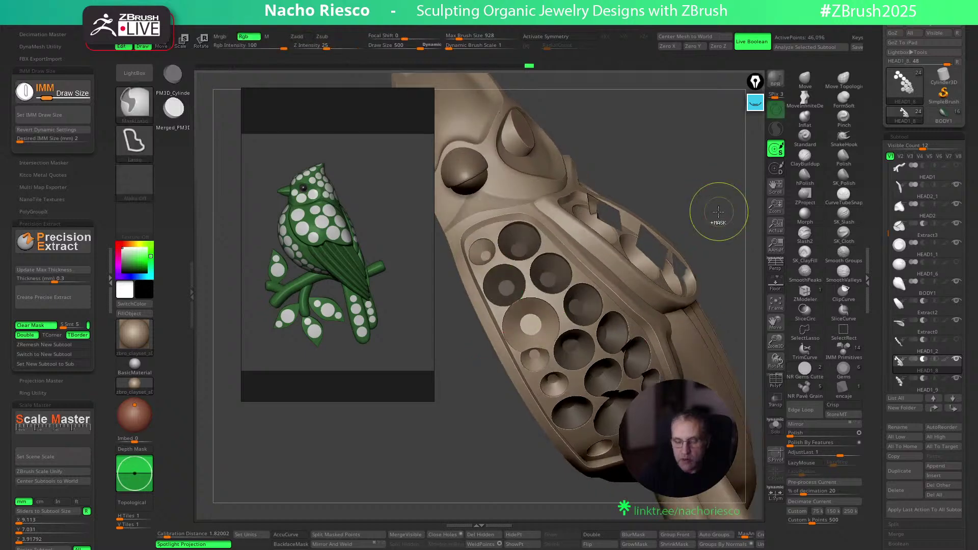
{"action": "key", "text": "ctrl+z"}
{"action": "key", "text": "ctrl+z"}
Mask the other HEAD1_8 cutters and reposition the outer upper-chest cutter next to the gap, clearing the mask when done
{"action": "left_click", "coordinate": [775, 428]}
{"action": "mouse_move", "coordinate": [753, 257]}
{"action": "left_mouse_down"}
{"action": "mouse_move", "coordinate": [716, 291]}
{"action": "mouse_move", "coordinate": [719, 224]}
{"action": "mouse_move", "coordinate": [743, 259]}
{"action": "left_mouse_up"}
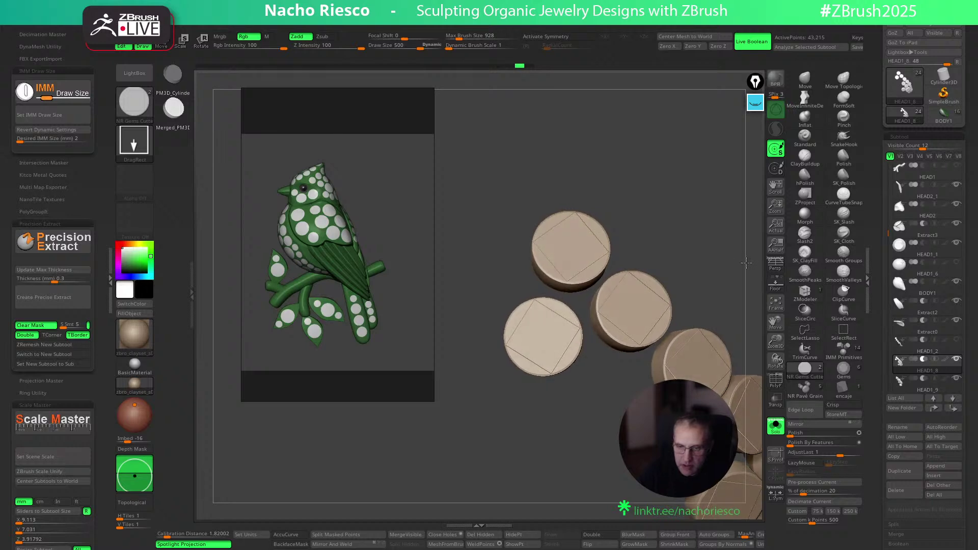
{"action": "key", "text": "ctrl"}
{"action": "mouse_move", "coordinate": [566, 297]}
{"action": "left_mouse_down", "text": "ctrl"}
{"action": "mouse_move", "coordinate": [583, 400]}
{"action": "mouse_move", "coordinate": [566, 301]}
{"action": "left_mouse_up", "text": "ctrl"}
{"action": "left_click", "coordinate": [781, 434]}
{"action": "key", "text": "w"}
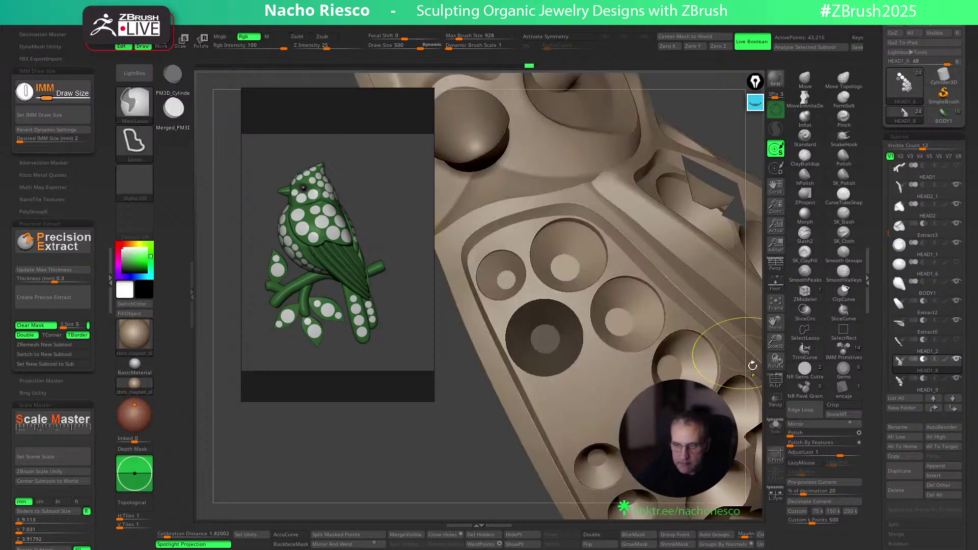
{"action": "left_click", "coordinate": [543, 339], "text": "alt"}
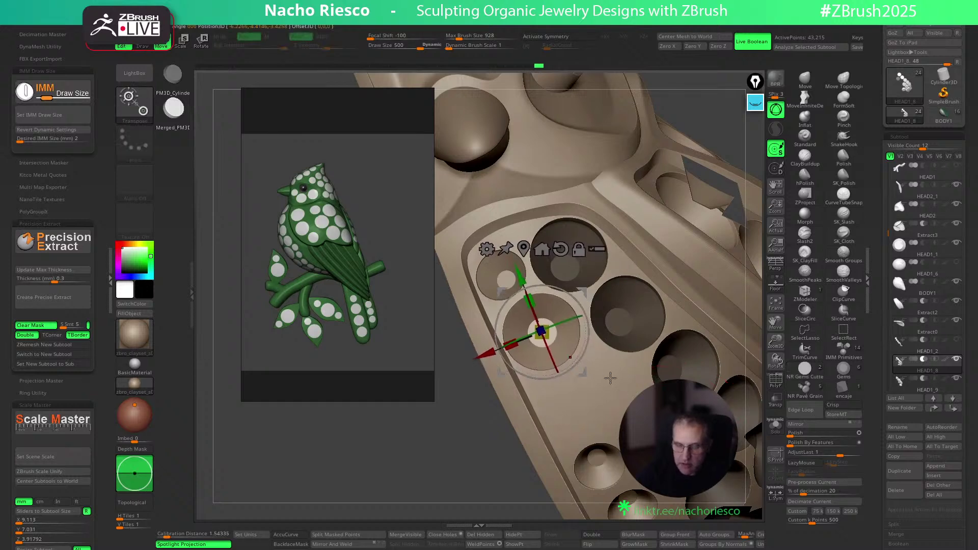
{"action": "key", "text": "q"}
{"action": "left_click", "coordinate": [774, 428]}
{"action": "mouse_move", "coordinate": [531, 480]}
{"action": "left_mouse_down", "text": "alt"}
{"action": "mouse_move", "coordinate": [502, 452]}
{"action": "mouse_move", "coordinate": [464, 366]}
{"action": "left_mouse_up", "text": "alt"}
{"action": "left_click_drag", "start_coordinate": [715, 228], "coordinate": [734, 255], "text": "ctrl"}
{"action": "left_click", "coordinate": [775, 426]}
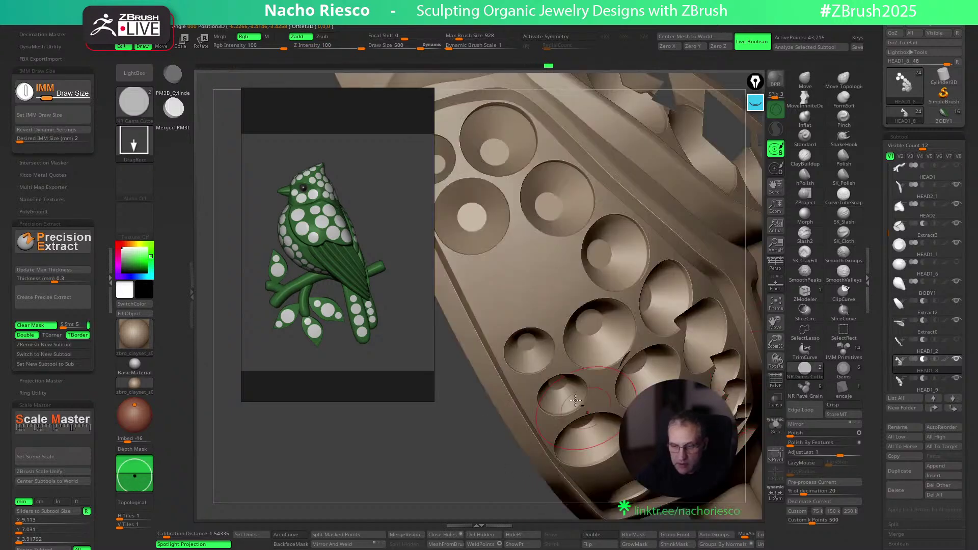
Find out which subtool holds the small 1 mm cutters using transparency and isolation, and select Extract2
{"action": "mouse_move", "coordinate": [915, 355]}
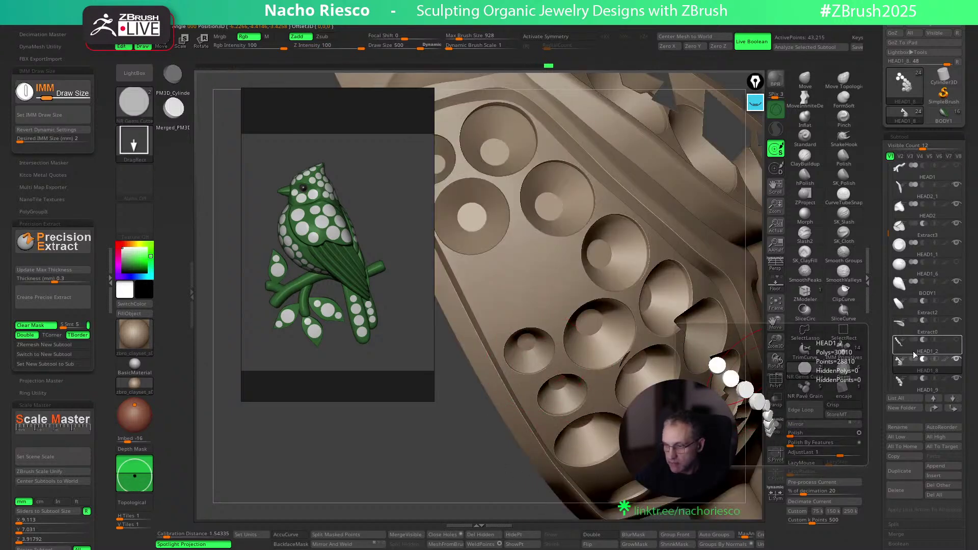
{"action": "left_click", "coordinate": [781, 402]}
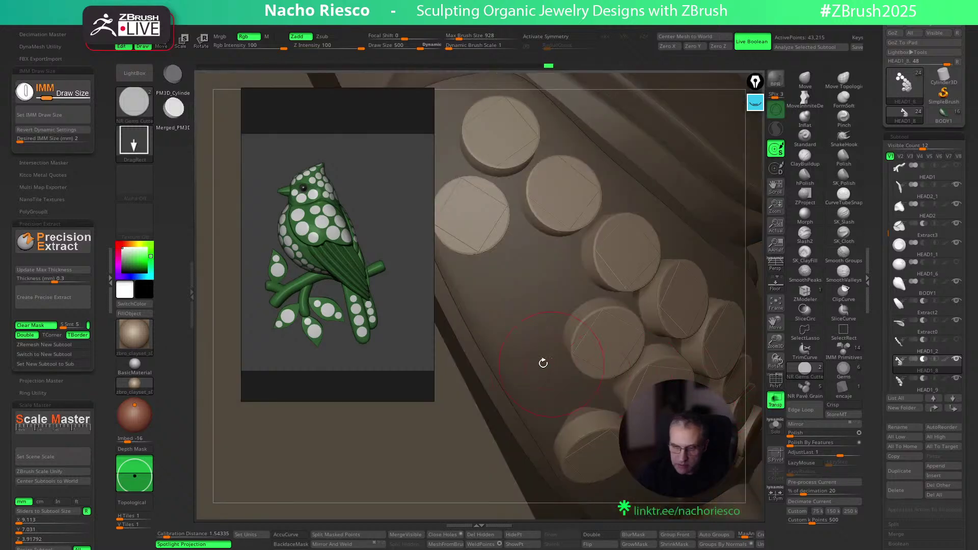
{"action": "left_click", "coordinate": [782, 433]}
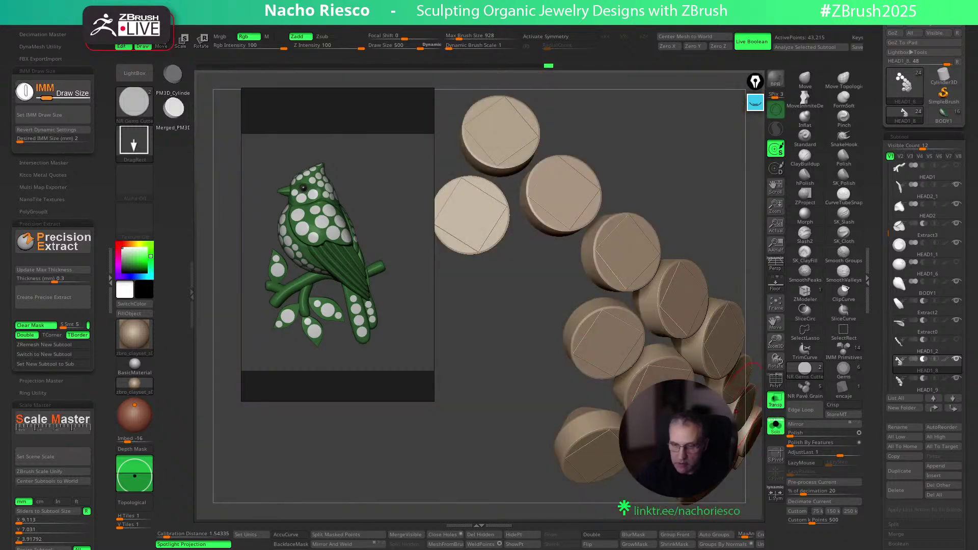
{"action": "left_click", "coordinate": [772, 431]}
{"action": "left_click", "coordinate": [538, 362], "text": "alt"}
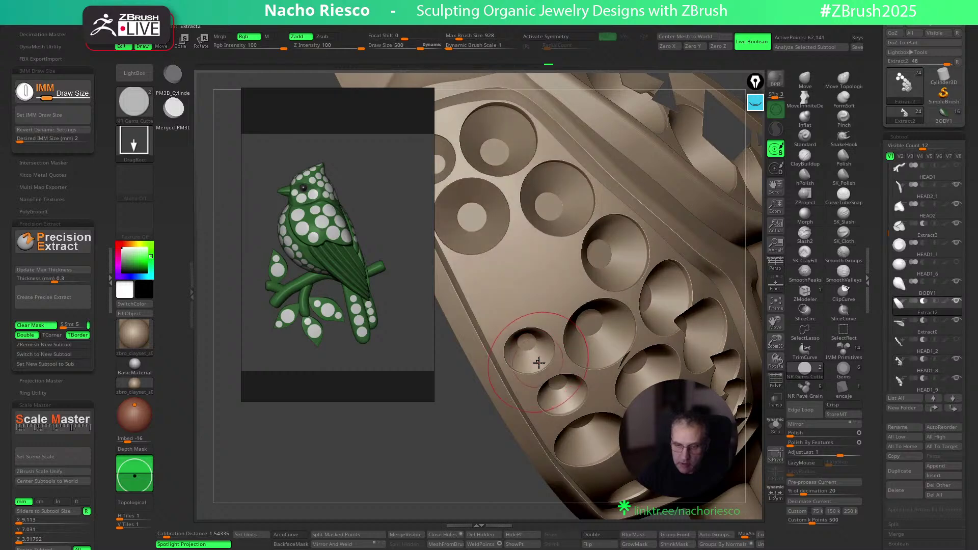
Isolate Extract2 and mask the four 1 mm cutters embedded in it from the back side
{"action": "left_click", "coordinate": [770, 429]}
{"action": "right_click_drag", "start_coordinate": [620, 495], "coordinate": [672, 425]}
{"action": "key", "text": "w"}
{"action": "key", "text": "n"}
{"action": "key", "text": "b"}
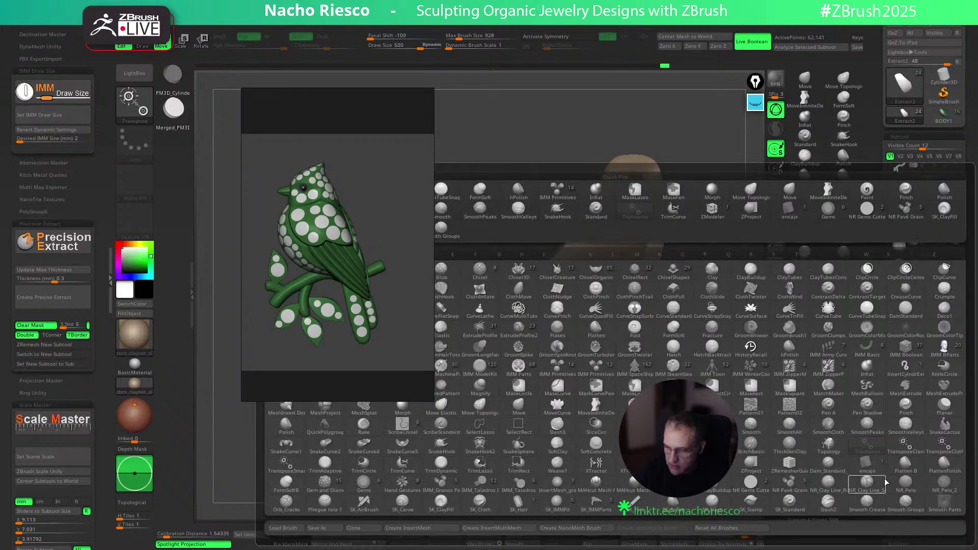
{"action": "left_click", "coordinate": [907, 447]}
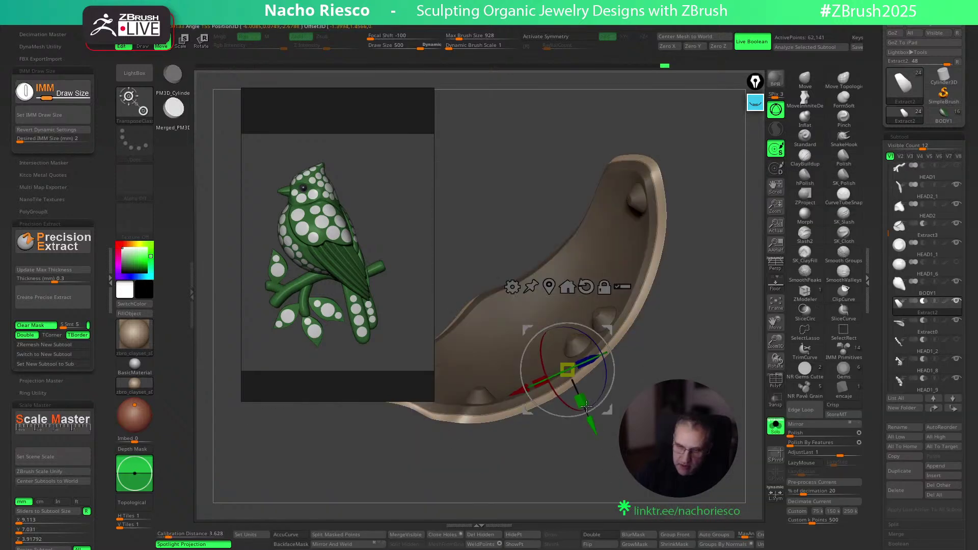
{"action": "mouse_move", "coordinate": [460, 169]}
{"action": "left_mouse_down", "text": "ctrl"}
{"action": "mouse_move", "coordinate": [459, 285]}
{"action": "mouse_move", "coordinate": [626, 449]}
{"action": "mouse_move", "coordinate": [504, 265]}
{"action": "mouse_move", "coordinate": [460, 397]}
{"action": "left_mouse_up", "text": "ctrl"}
{"action": "mouse_move", "coordinate": [644, 274]}
{"action": "left_mouse_down", "text": "ctrl"}
{"action": "mouse_move", "coordinate": [576, 222]}
{"action": "mouse_move", "coordinate": [582, 284]}
{"action": "mouse_move", "coordinate": [652, 334]}
{"action": "mouse_move", "coordinate": [664, 179]}
{"action": "mouse_move", "coordinate": [573, 352]}
{"action": "left_mouse_up", "text": "ctrl"}
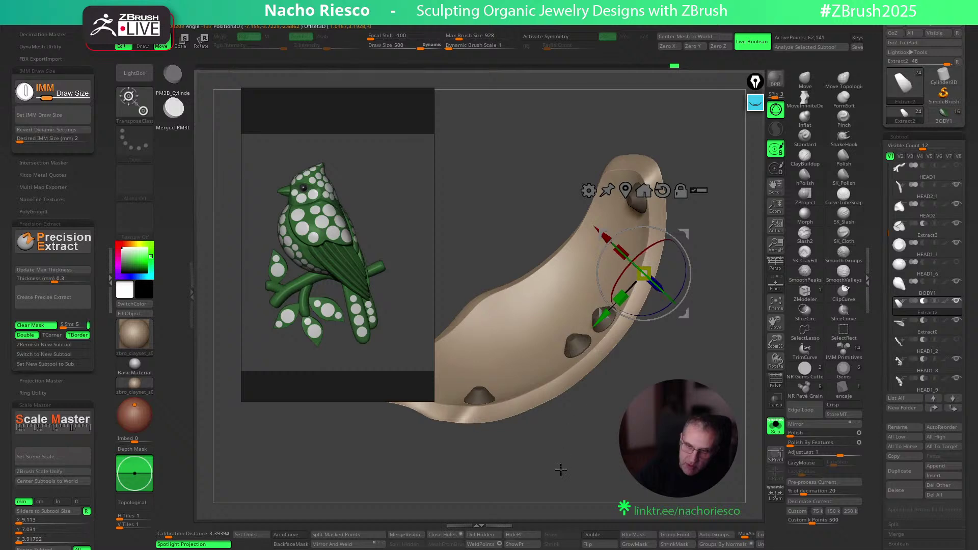
Split the masked 1 mm cutters off Extract2 into a separate subtool and check the panel in isolation
{"action": "key", "text": "q"}
{"action": "left_click", "coordinate": [378, 535]}
{"action": "left_click", "coordinate": [776, 426]}
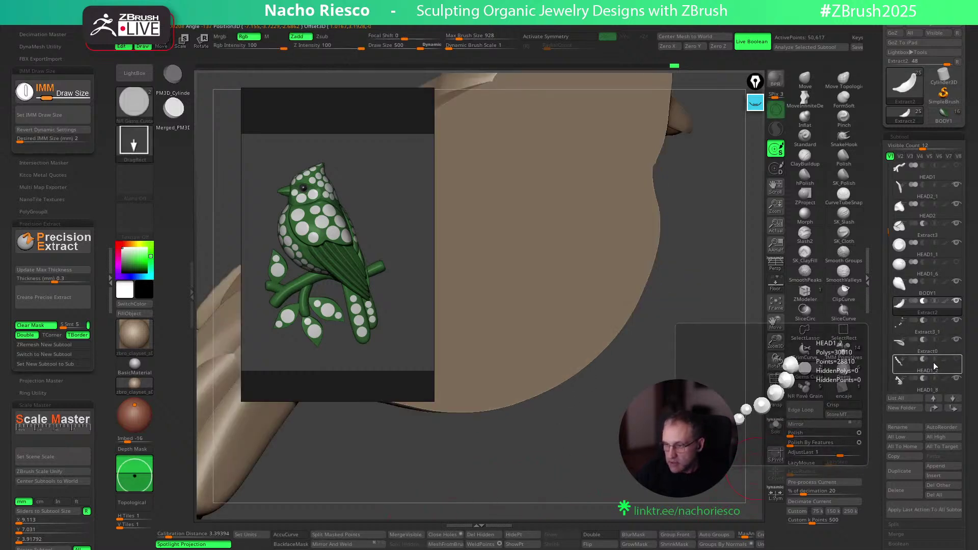
{"action": "left_click", "coordinate": [779, 424]}
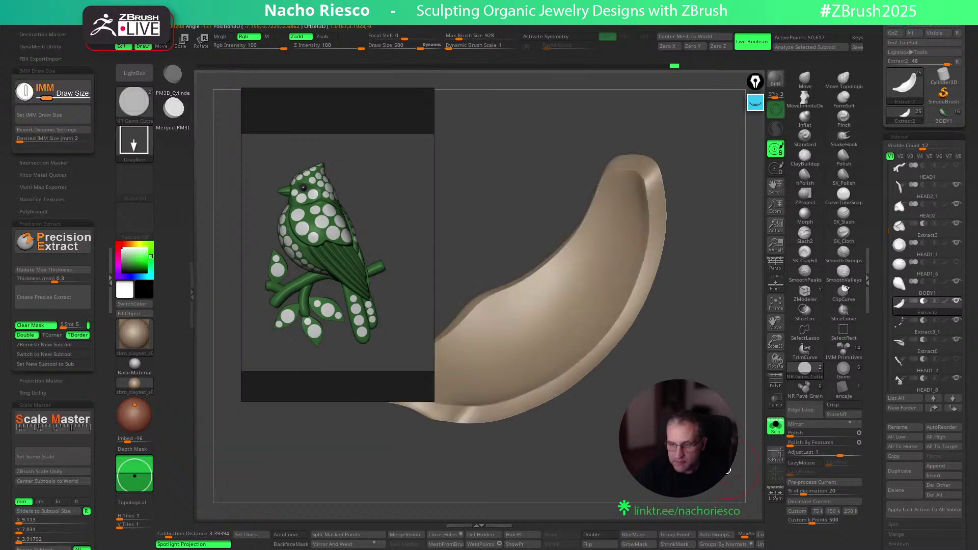
{"action": "left_click", "coordinate": [780, 424]}
{"action": "left_click_drag", "start_coordinate": [743, 441], "coordinate": [585, 442]}
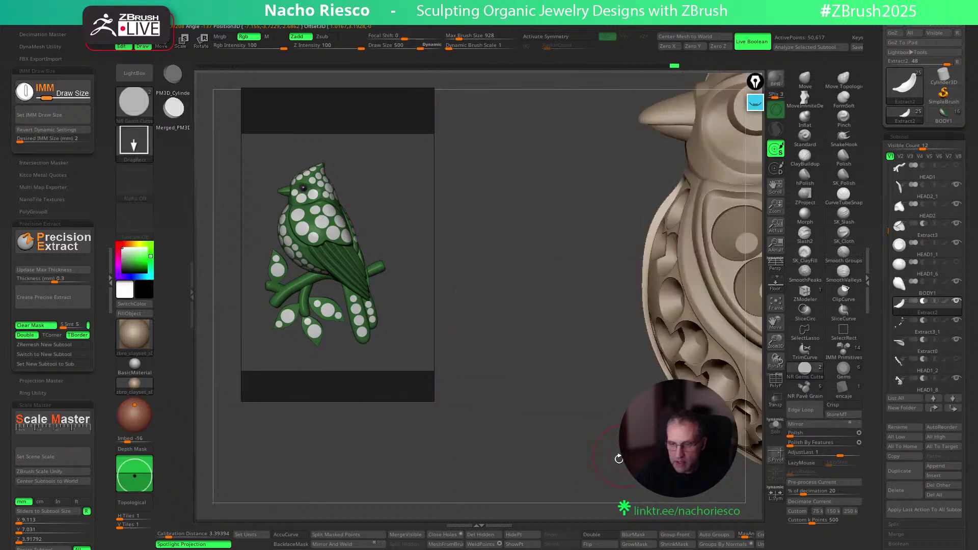
Select the split-off Extract3_1 subtool and check which small cutters it holds using transparency and isolation
{"action": "left_click", "coordinate": [776, 400]}
{"action": "left_click_drag", "start_coordinate": [738, 381], "coordinate": [743, 364]}
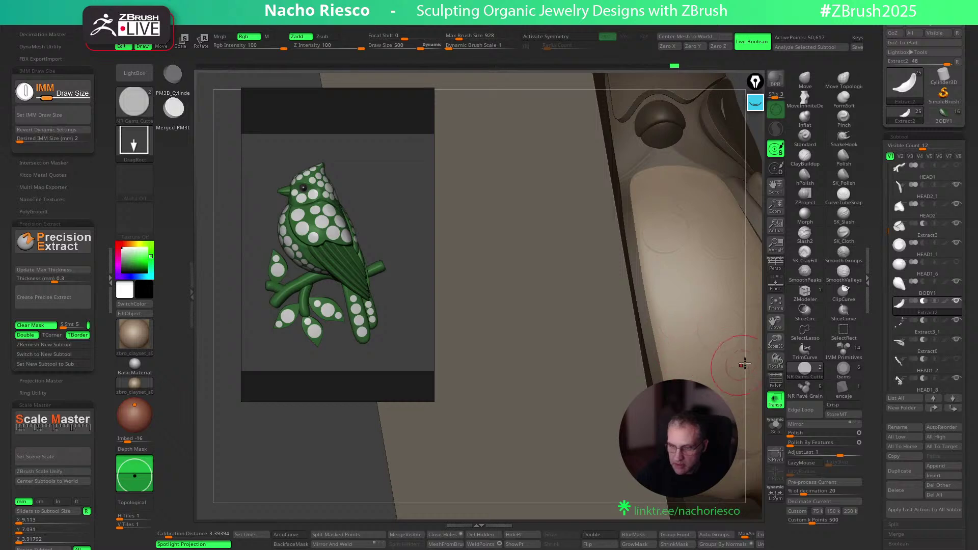
{"action": "left_click_drag", "start_coordinate": [673, 326], "coordinate": [755, 394], "text": "alt"}
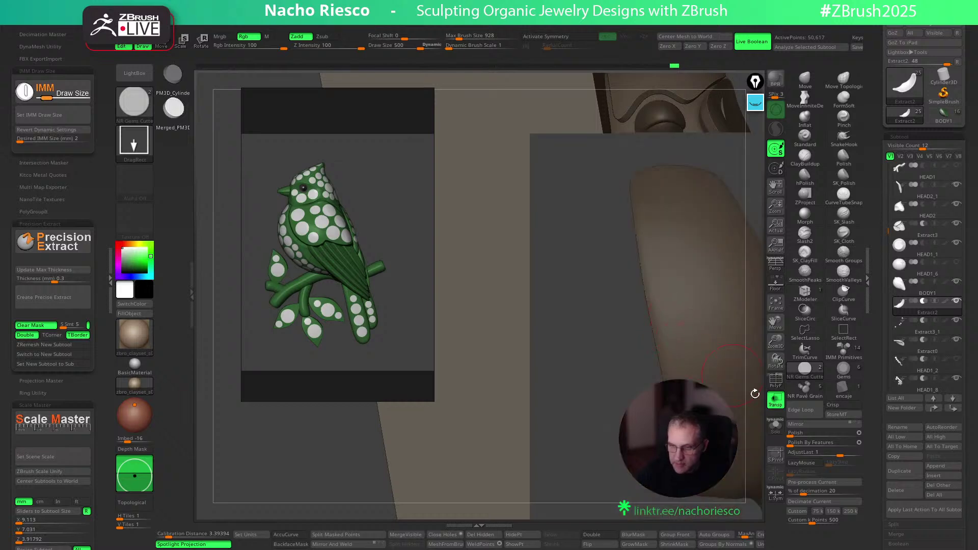
{"action": "left_click", "coordinate": [912, 331]}
{"action": "left_click", "coordinate": [781, 428]}
{"action": "left_click_drag", "start_coordinate": [610, 464], "coordinate": [619, 452]}
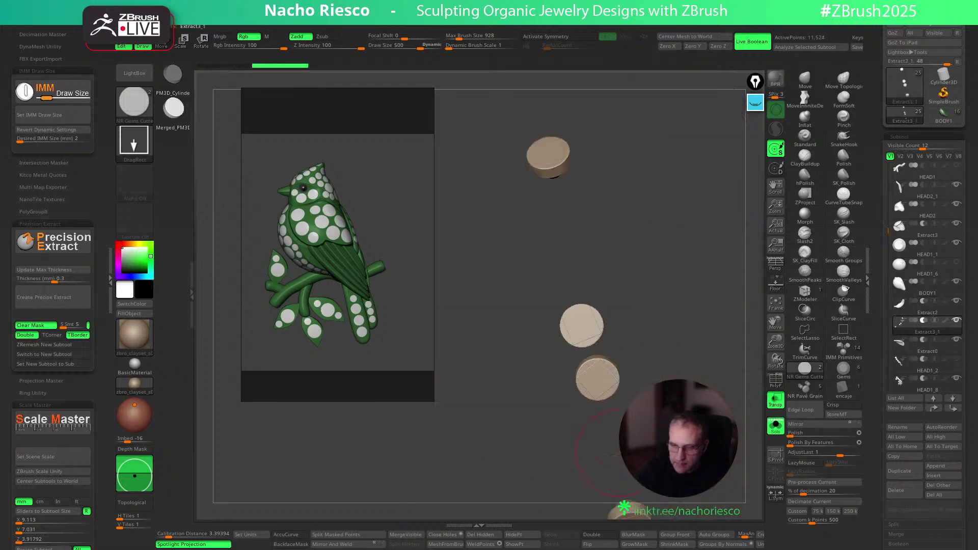
{"action": "left_click", "coordinate": [781, 430]}
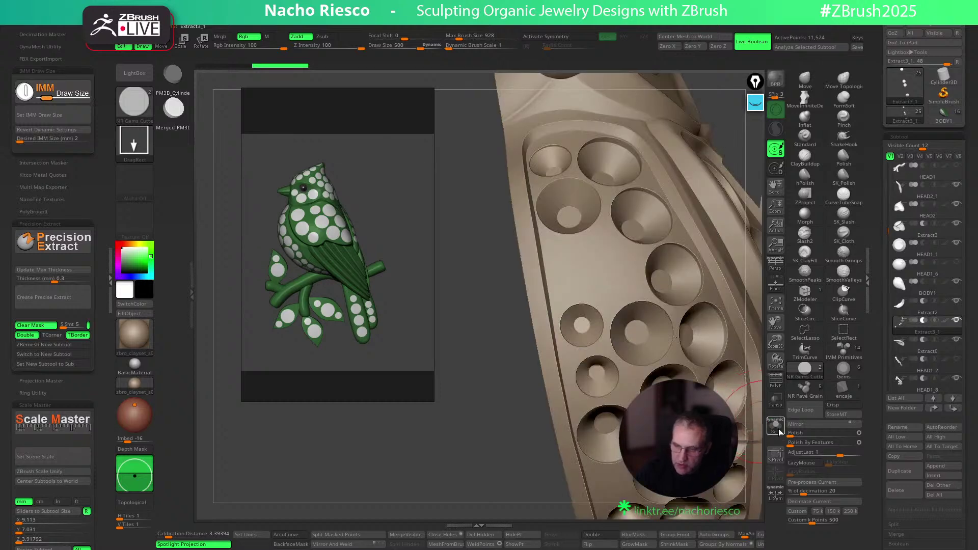
Mask the other Extract3_1 cutters in isolation and delete the unmasked small cutter beside the chest's middle gap
{"action": "left_click", "coordinate": [781, 430]}
{"action": "mouse_move", "coordinate": [561, 258]}
{"action": "left_mouse_down", "text": "ctrl"}
{"action": "mouse_move", "coordinate": [535, 326]}
{"action": "mouse_move", "coordinate": [575, 357]}
{"action": "mouse_move", "coordinate": [651, 240]}
{"action": "left_mouse_up", "text": "ctrl"}
{"action": "left_click", "coordinate": [775, 425]}
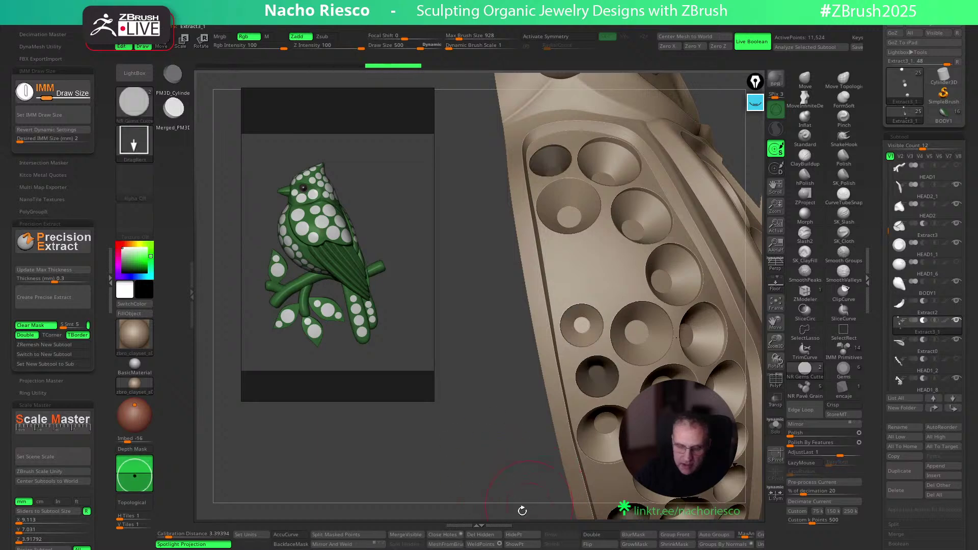
{"action": "left_click", "coordinate": [522, 537]}
{"action": "mouse_move", "coordinate": [477, 457]}
{"action": "left_mouse_down"}
{"action": "mouse_move", "coordinate": [724, 231]}
{"action": "mouse_move", "coordinate": [699, 267]}
{"action": "mouse_move", "coordinate": [728, 222]}
{"action": "mouse_move", "coordinate": [709, 264]}
{"action": "mouse_move", "coordinate": [718, 285]}
{"action": "mouse_move", "coordinate": [728, 258]}
{"action": "mouse_move", "coordinate": [609, 383]}
{"action": "left_mouse_up"}
Move Extract3_1 down the subtool list to directly above HEAD1_8 and check its remaining cutters in isolation
{"action": "mouse_move", "coordinate": [925, 388]}
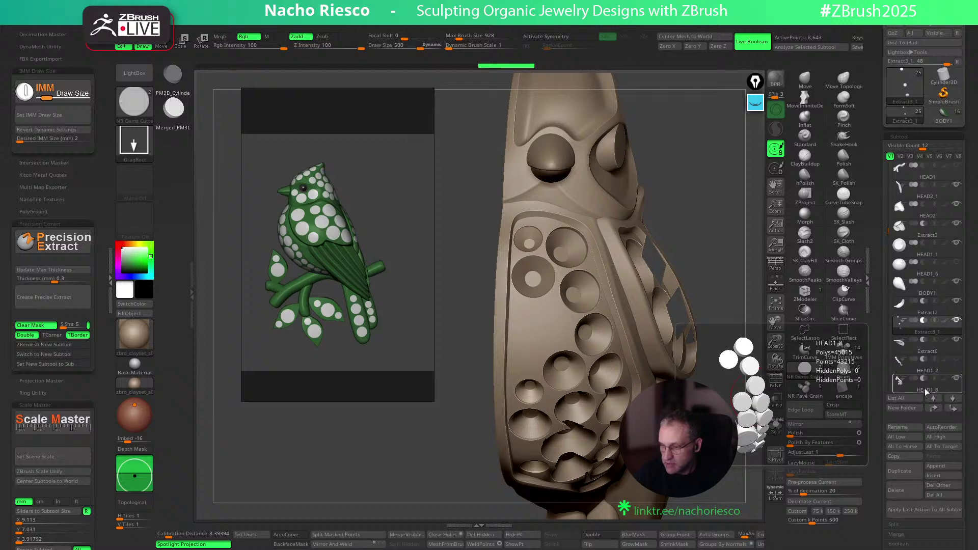
{"action": "left_click", "coordinate": [953, 398]}
{"action": "left_click", "coordinate": [952, 398]}
{"action": "left_click", "coordinate": [782, 431]}
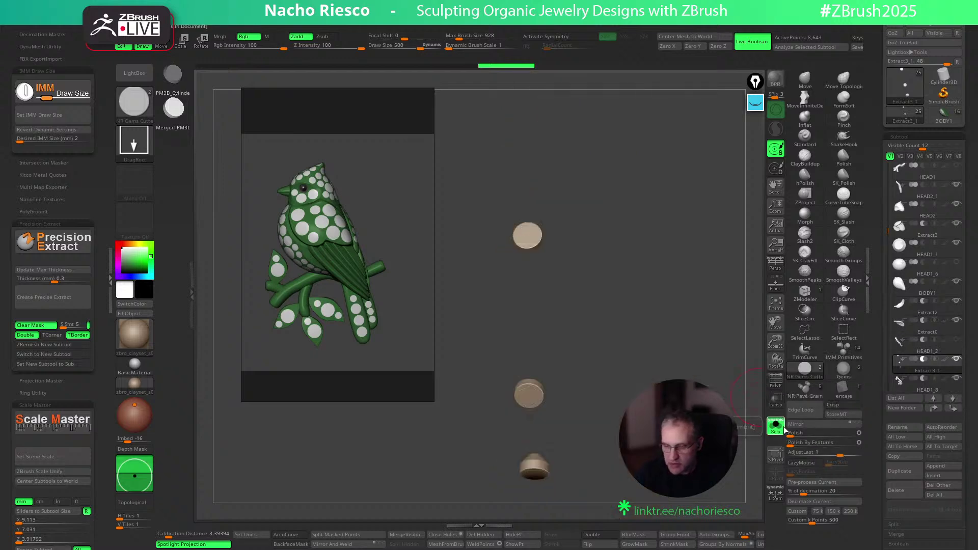
{"action": "left_click", "coordinate": [782, 431]}
{"action": "left_click", "coordinate": [931, 387]}
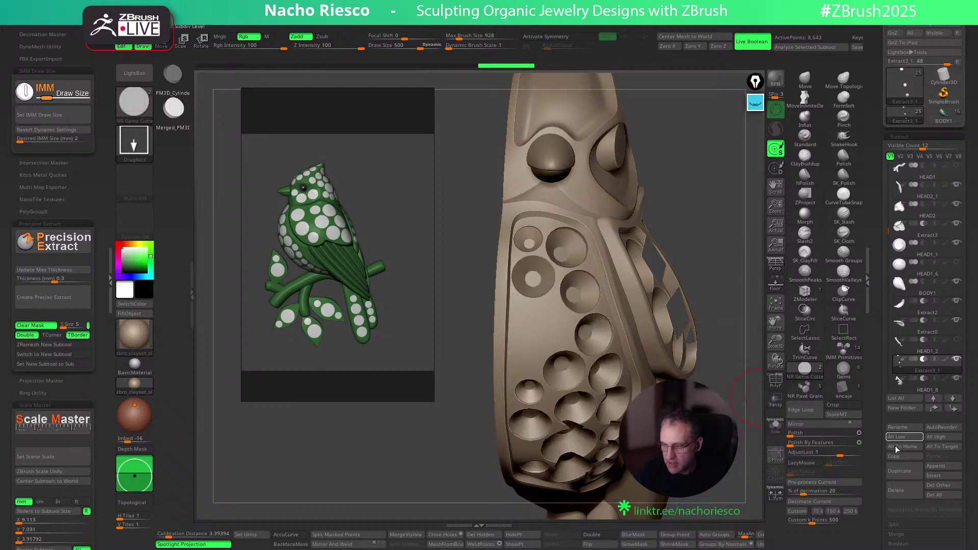
Merge Extract3_1 down into the HEAD1_8 cutter subtool, accepting that the operation cannot be undone
{"action": "scroll", "coordinate": [897, 423], "scroll_direction": "down", "scroll_amount": 3}
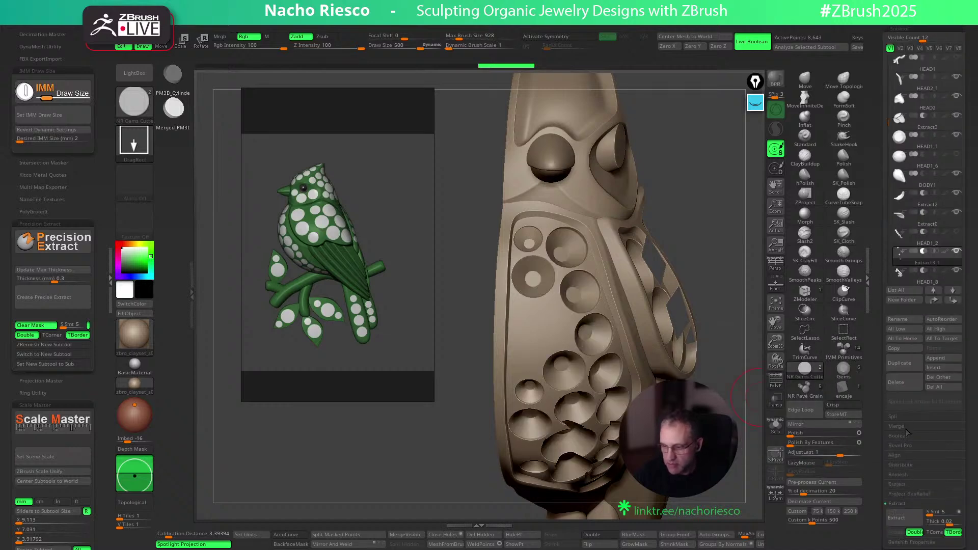
{"action": "left_click", "coordinate": [906, 429]}
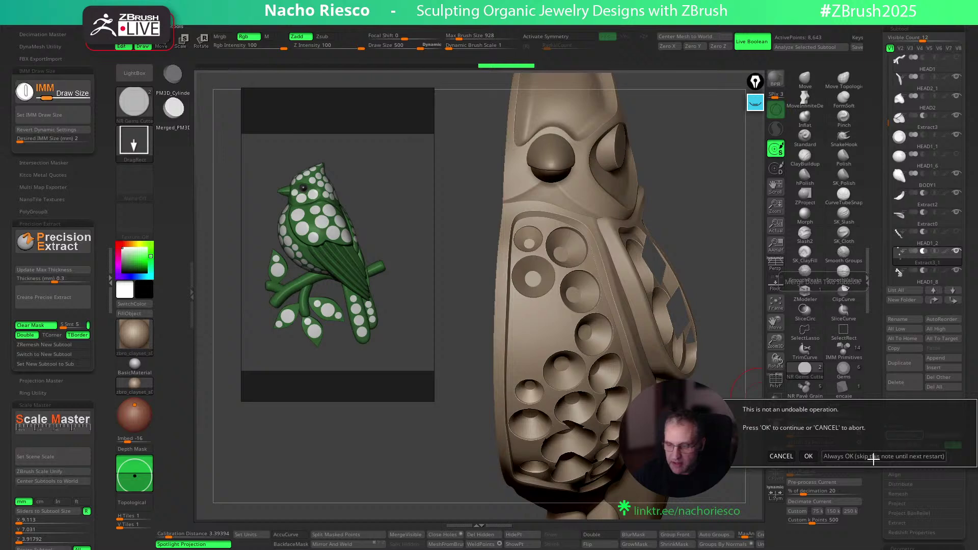
{"action": "left_click", "coordinate": [809, 456]}
Insert a 2 mm gem cutter in the gap near the outer edge of the upper chest and fine-tune its placement
{"action": "left_click_drag", "start_coordinate": [727, 279], "coordinate": [733, 304]}
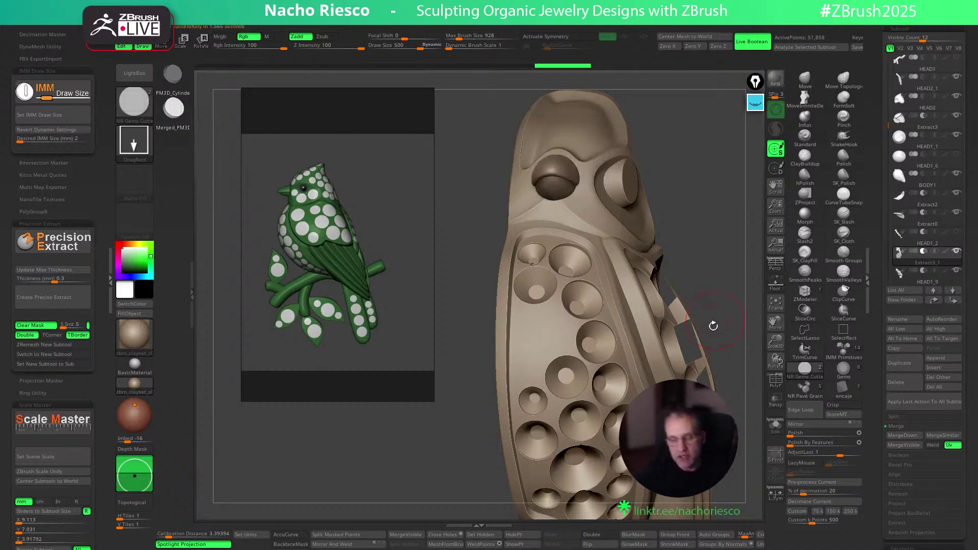
{"action": "mouse_move", "coordinate": [724, 316]}
{"action": "left_mouse_down"}
{"action": "mouse_move", "coordinate": [720, 332]}
{"action": "mouse_move", "coordinate": [739, 292]}
{"action": "left_mouse_up"}
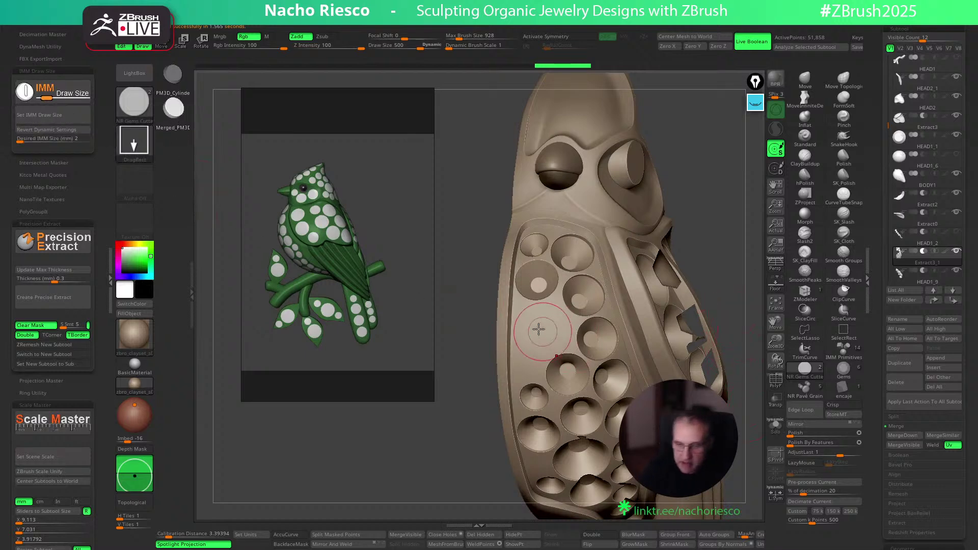
{"action": "left_click_drag", "start_coordinate": [544, 332], "coordinate": [554, 340], "text": "ctrl"}
{"action": "left_click_drag", "start_coordinate": [717, 249], "coordinate": [708, 257]}
{"action": "key", "text": "w"}
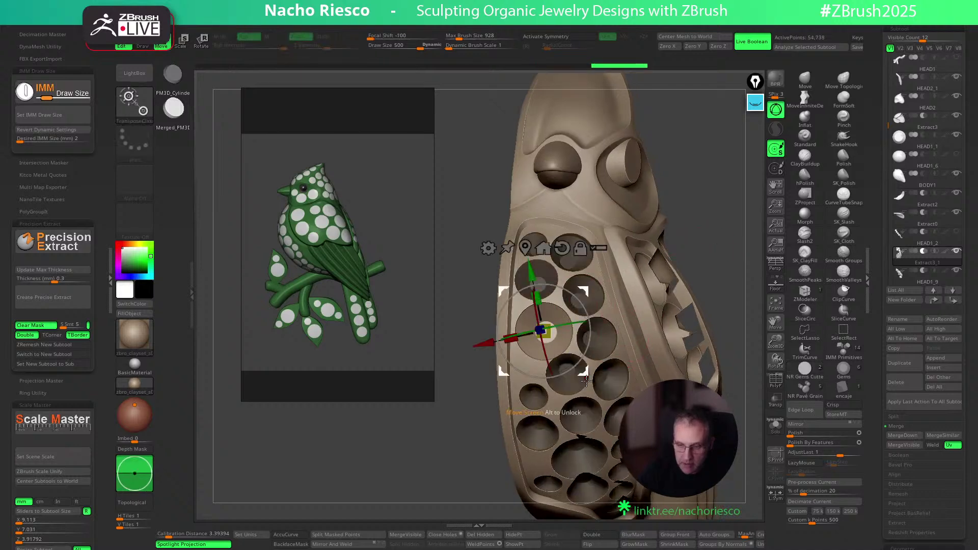
{"action": "left_click_drag", "start_coordinate": [584, 370], "coordinate": [583, 368]}
{"action": "key", "text": "q"}
{"action": "mouse_move", "coordinate": [720, 265]}
{"action": "left_mouse_down"}
{"action": "mouse_move", "coordinate": [706, 305]}
{"action": "mouse_move", "coordinate": [720, 313]}
{"action": "left_mouse_up"}
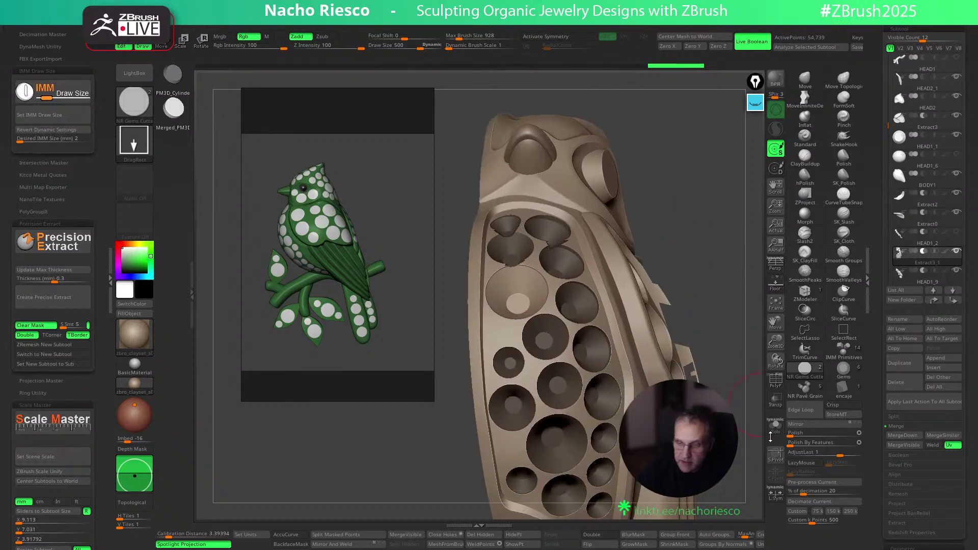
Isolate the small cutter below the new large one by masking all others, and shift it slightly inward on the chest
{"action": "left_click", "coordinate": [775, 429]}
{"action": "mouse_move", "coordinate": [740, 415]}
{"action": "left_mouse_down", "text": "alt"}
{"action": "mouse_move", "coordinate": [742, 437]}
{"action": "mouse_move", "coordinate": [745, 408]}
{"action": "left_mouse_up", "text": "alt"}
{"action": "left_click_drag", "start_coordinate": [745, 407], "coordinate": [756, 352]}
{"action": "mouse_move", "coordinate": [550, 406]}
{"action": "left_mouse_down", "text": "ctrl"}
{"action": "mouse_move", "coordinate": [540, 372]}
{"action": "mouse_move", "coordinate": [507, 339]}
{"action": "mouse_move", "coordinate": [469, 416]}
{"action": "mouse_move", "coordinate": [539, 412]}
{"action": "left_mouse_up", "text": "ctrl"}
{"action": "left_click", "coordinate": [775, 429]}
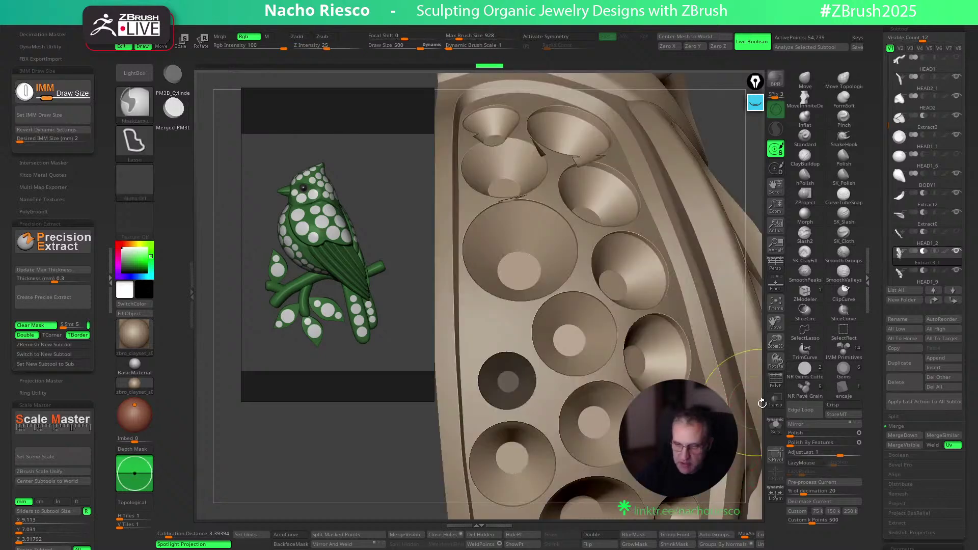
{"action": "left_click", "coordinate": [750, 404], "text": "ctrl"}
{"action": "key", "text": "w"}
{"action": "left_click_drag", "start_coordinate": [559, 295], "coordinate": [568, 298]}
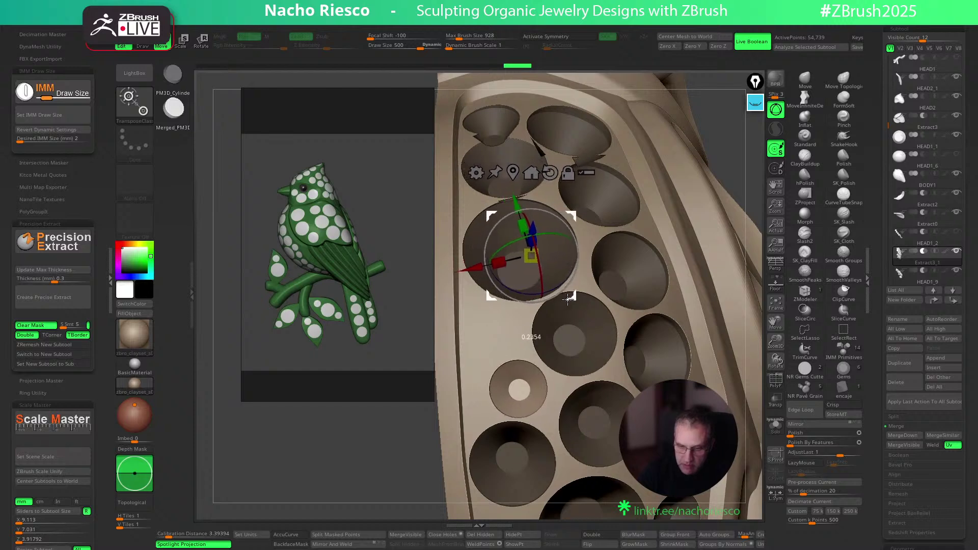
{"action": "key", "text": "q"}
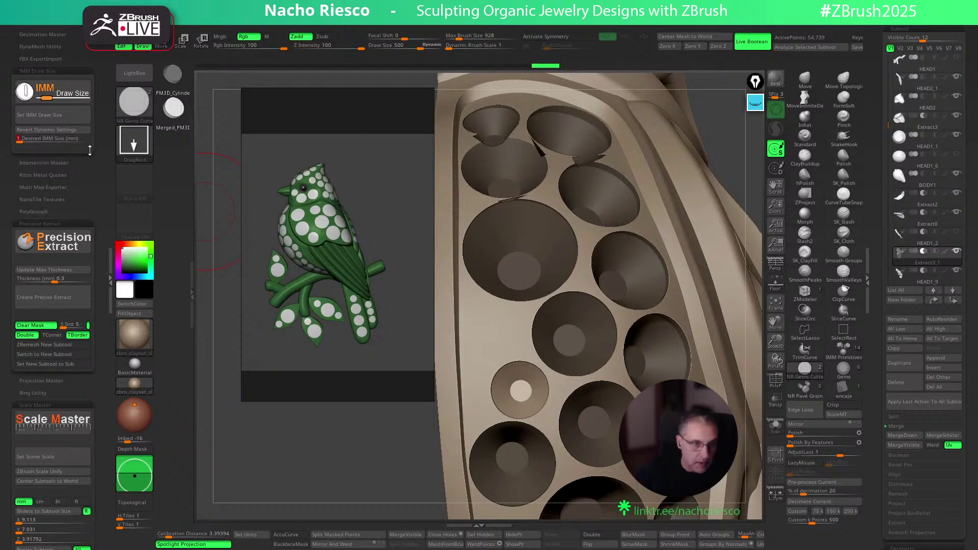
Set the IMM draw size to 1 mm and insert a small cutter at the outer chest edge below the large one, adjusting its position
{"action": "left_click", "coordinate": [61, 119]}
{"action": "left_click_drag", "start_coordinate": [490, 335], "coordinate": [519, 335]}
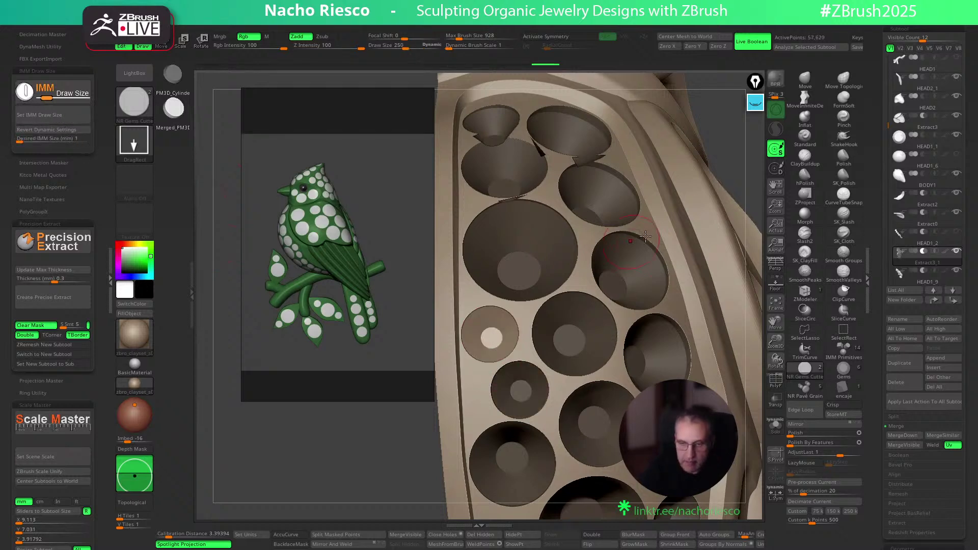
{"action": "left_click_drag", "start_coordinate": [747, 166], "coordinate": [733, 204]}
{"action": "key", "text": "w"}
{"action": "left_click_drag", "start_coordinate": [529, 375], "coordinate": [534, 373]}
{"action": "key", "text": "q"}
Insert another 1 mm cutter in the gap farther down the outer chest edge and check the whole bird
{"action": "left_click_drag", "start_coordinate": [752, 404], "coordinate": [706, 282], "text": "alt"}
{"action": "right_click_drag", "start_coordinate": [504, 390], "coordinate": [731, 263]}
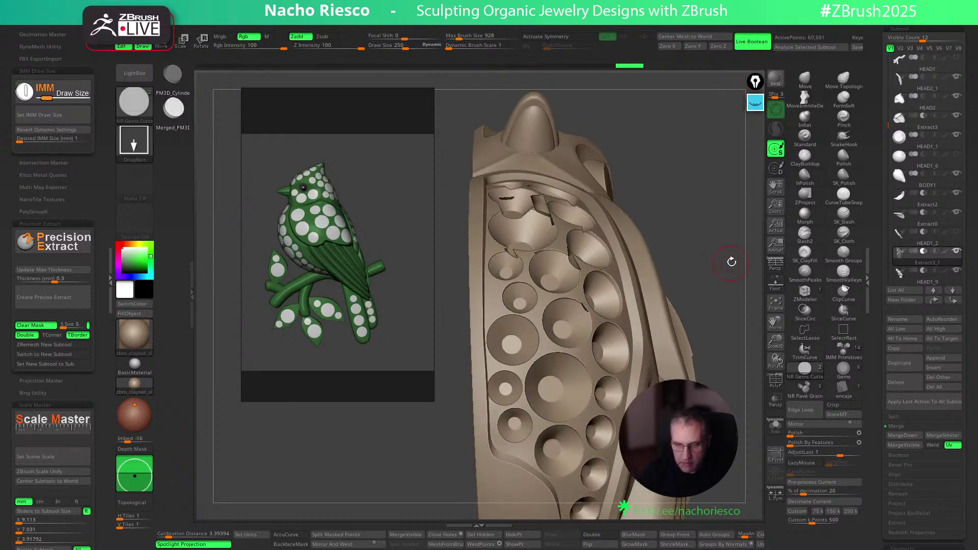
{"action": "right_click_drag", "start_coordinate": [731, 301], "coordinate": [723, 372]}
{"action": "right_click_drag", "start_coordinate": [724, 372], "coordinate": [708, 326]}
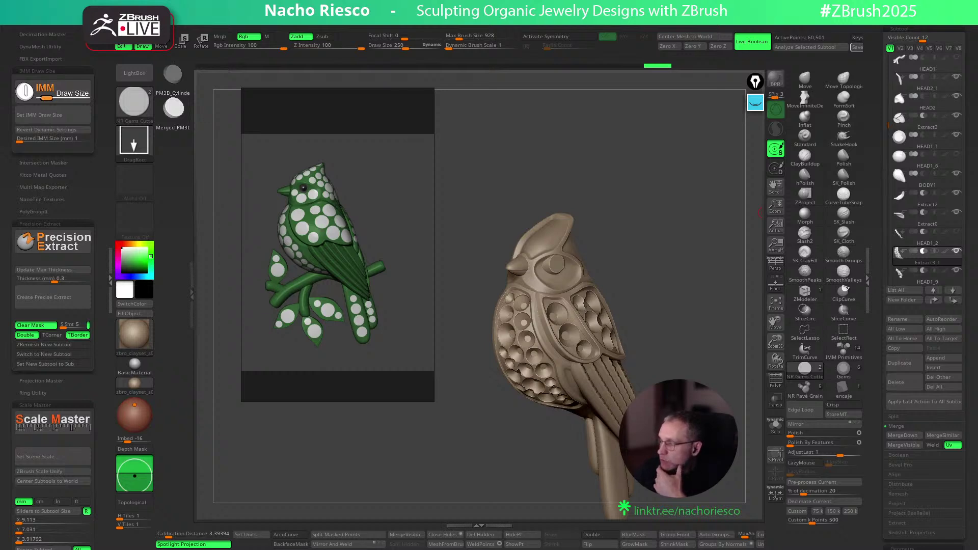
Choose the Move Topological brush with a draw size of about 834 and select the Extract2 chest panel
{"action": "left_click_drag", "start_coordinate": [688, 329], "coordinate": [705, 350]}
{"action": "mouse_move", "coordinate": [670, 306]}
{"action": "left_mouse_down"}
{"action": "mouse_move", "coordinate": [727, 325]}
{"action": "mouse_move", "coordinate": [710, 360]}
{"action": "mouse_move", "coordinate": [705, 336]}
{"action": "left_mouse_up"}
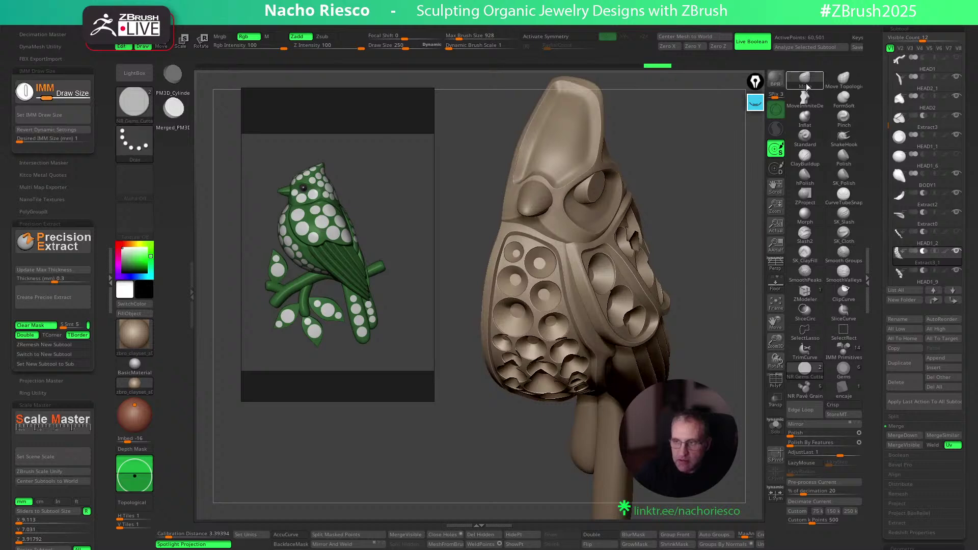
{"action": "left_click", "coordinate": [805, 78]}
{"action": "left_click", "coordinate": [843, 80]}
{"action": "key", "text": "s"}
{"action": "left_click_drag", "start_coordinate": [550, 259], "coordinate": [558, 259]}
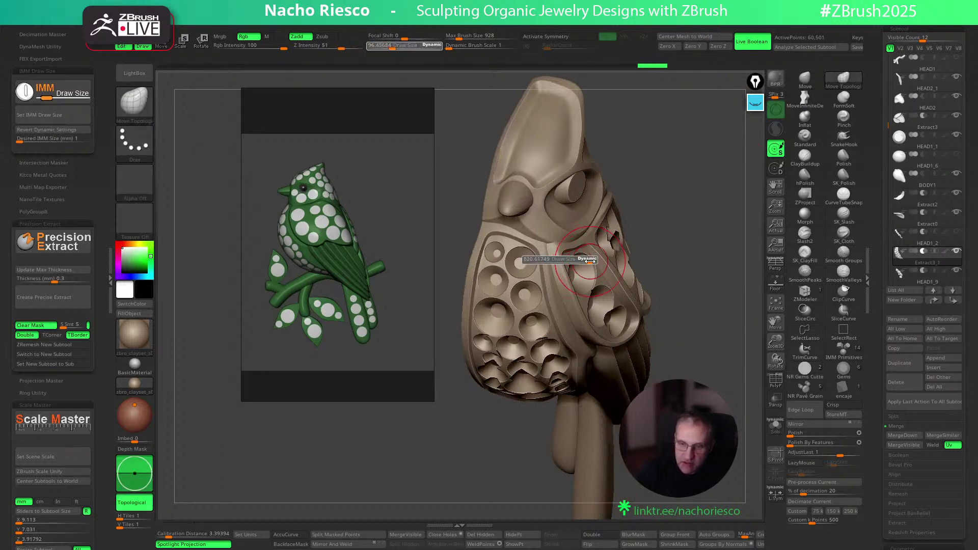
{"action": "left_click", "coordinate": [589, 259]}
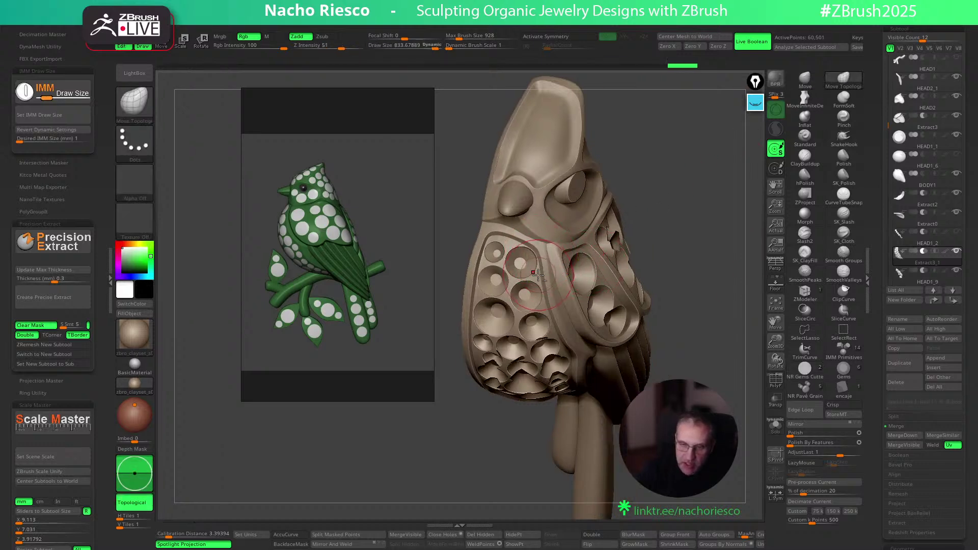
{"action": "left_click", "coordinate": [540, 248], "text": "alt"}
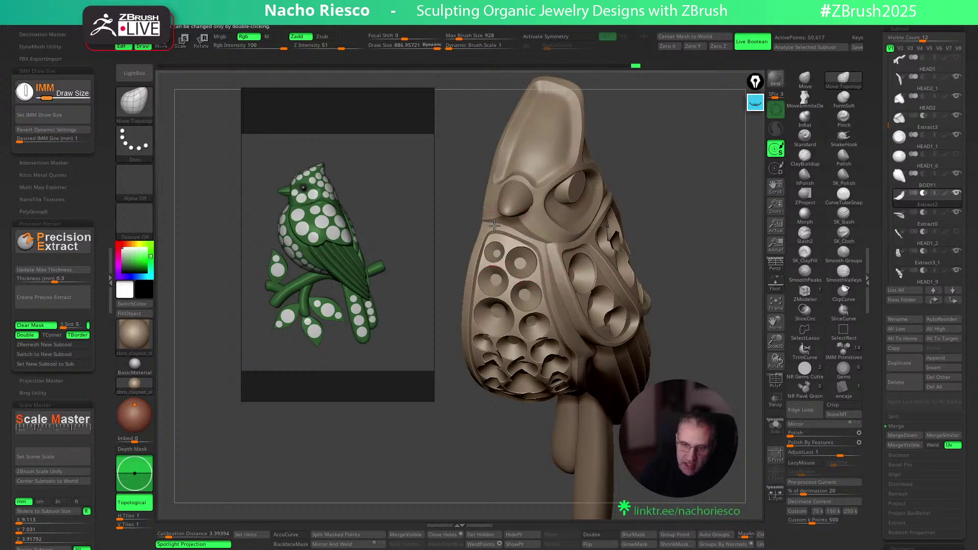
Inspect the bird's stone layout from the side and move the Song Bird reference window lower beside the model
{"action": "left_click_drag", "start_coordinate": [694, 196], "coordinate": [688, 172]}
{"action": "left_click_drag", "start_coordinate": [702, 224], "coordinate": [645, 200]}
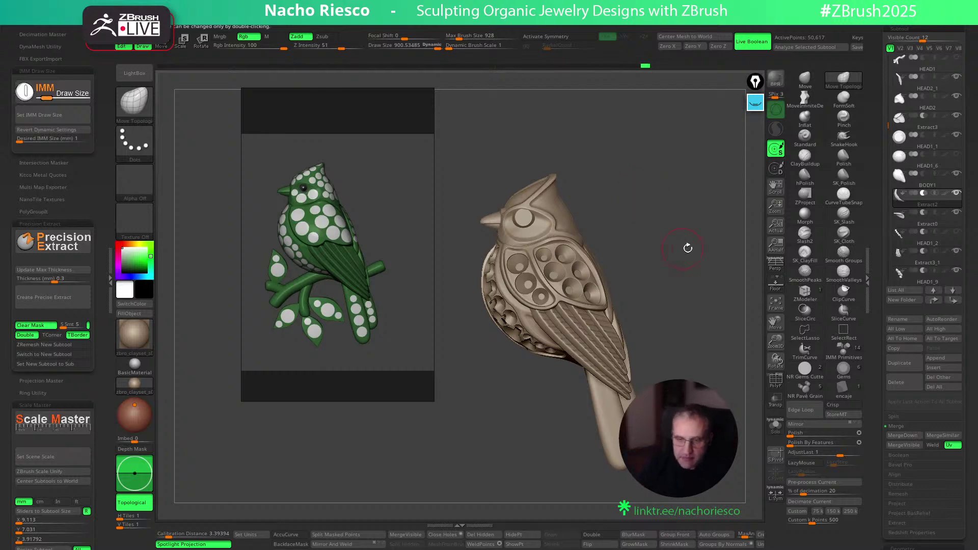
{"action": "mouse_move", "coordinate": [699, 259]}
{"action": "left_mouse_down", "text": "alt"}
{"action": "mouse_move", "coordinate": [716, 270]}
{"action": "mouse_move", "coordinate": [695, 306]}
{"action": "mouse_move", "coordinate": [705, 357]}
{"action": "mouse_move", "coordinate": [686, 270]}
{"action": "left_mouse_up", "text": "alt"}
{"action": "left_click_drag", "start_coordinate": [706, 318], "coordinate": [677, 324]}
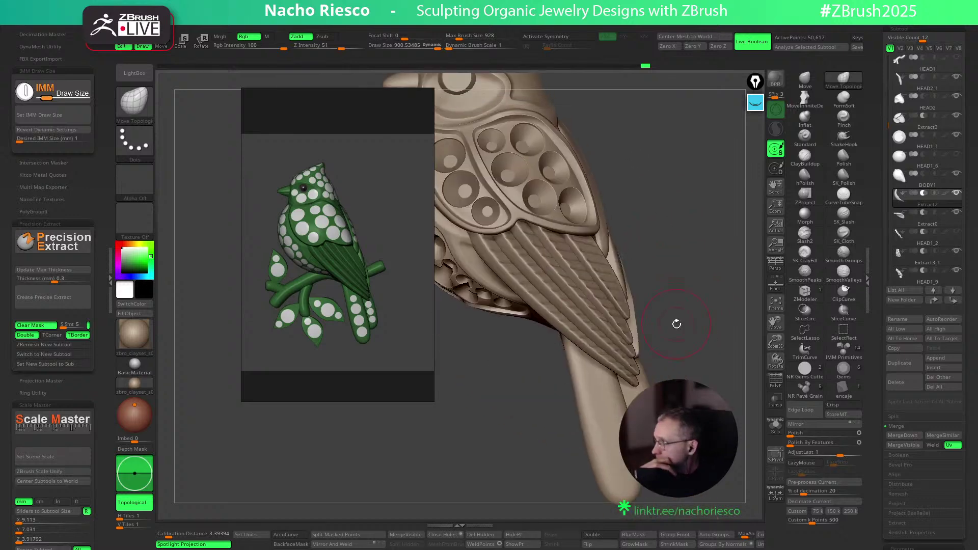
{"action": "left_click_drag", "start_coordinate": [659, 172], "coordinate": [712, 301], "text": "alt"}
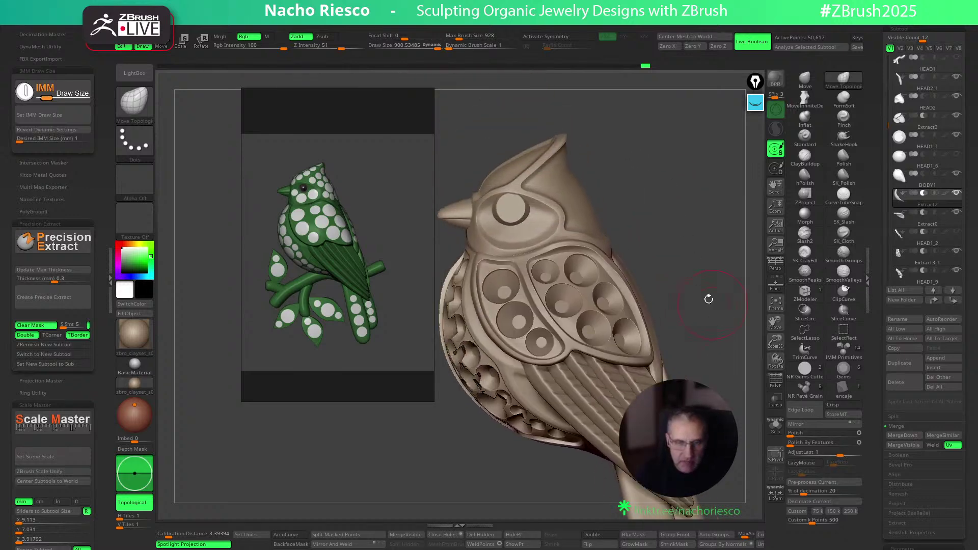
{"action": "mouse_move", "coordinate": [367, 232]}
{"action": "middle_mouse_down"}
{"action": "mouse_move", "coordinate": [351, 252]}
{"action": "mouse_move", "coordinate": [283, 285]}
{"action": "mouse_move", "coordinate": [368, 237]}
{"action": "middle_mouse_up"}
{"action": "right_click_drag", "start_coordinate": [365, 248], "coordinate": [361, 264]}
{"action": "left_click_drag", "start_coordinate": [361, 269], "coordinate": [304, 377]}
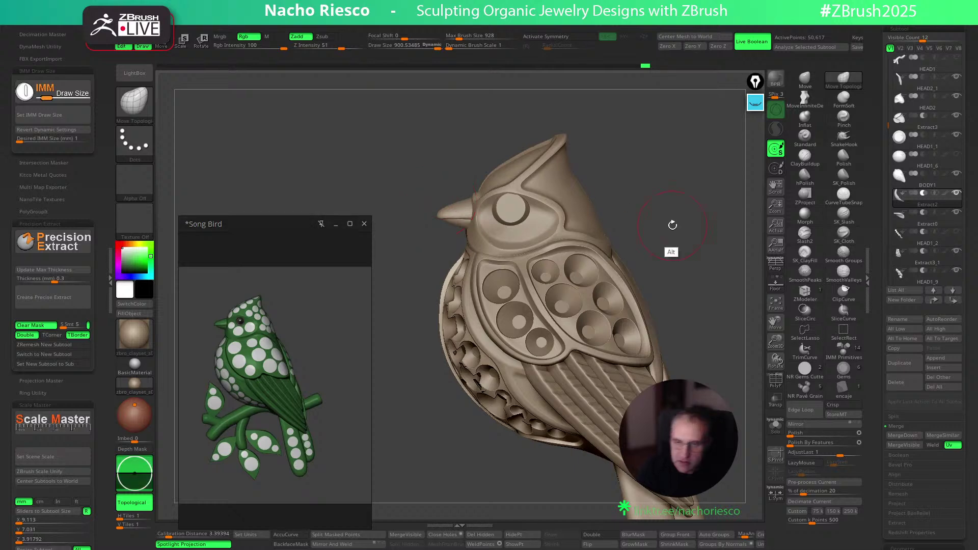
{"action": "right_click_drag", "start_coordinate": [677, 224], "coordinate": [723, 266], "text": "ctrl"}
Select HEAD1_2 and compare its cutters with those of Extract3_1 using isolation and subtool visibility
{"action": "left_click", "coordinate": [903, 245]}
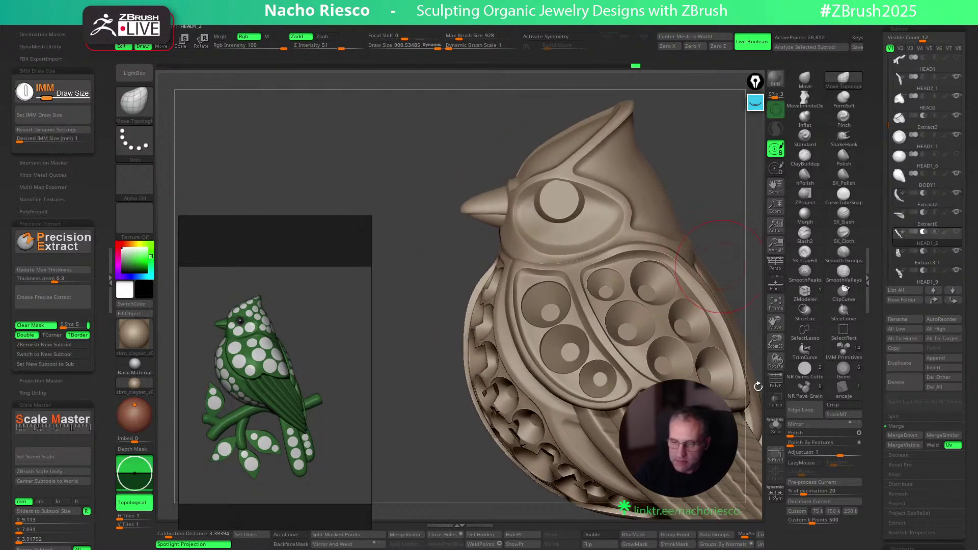
{"action": "left_click", "coordinate": [774, 428]}
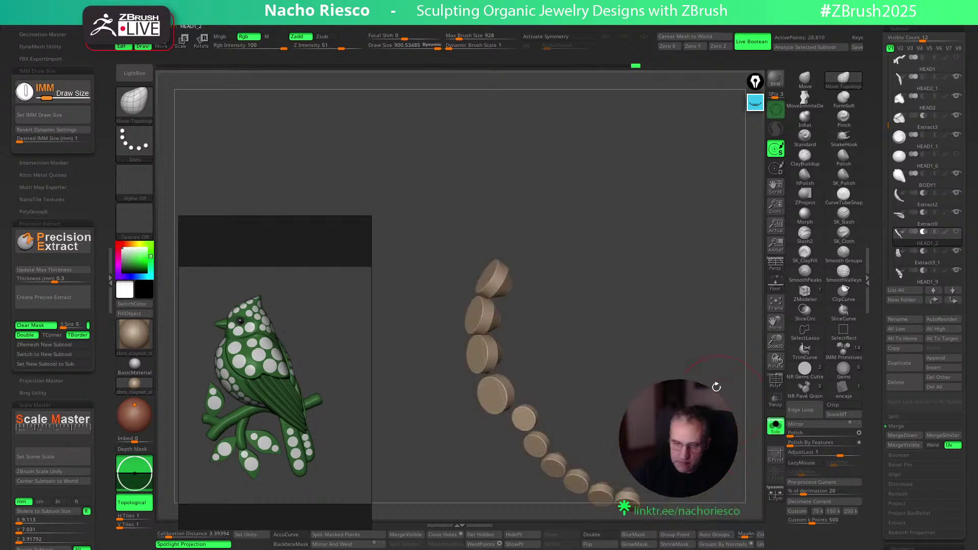
{"action": "left_click", "coordinate": [774, 428]}
{"action": "left_click_drag", "start_coordinate": [738, 289], "coordinate": [754, 326]}
{"action": "mouse_move", "coordinate": [959, 255]}
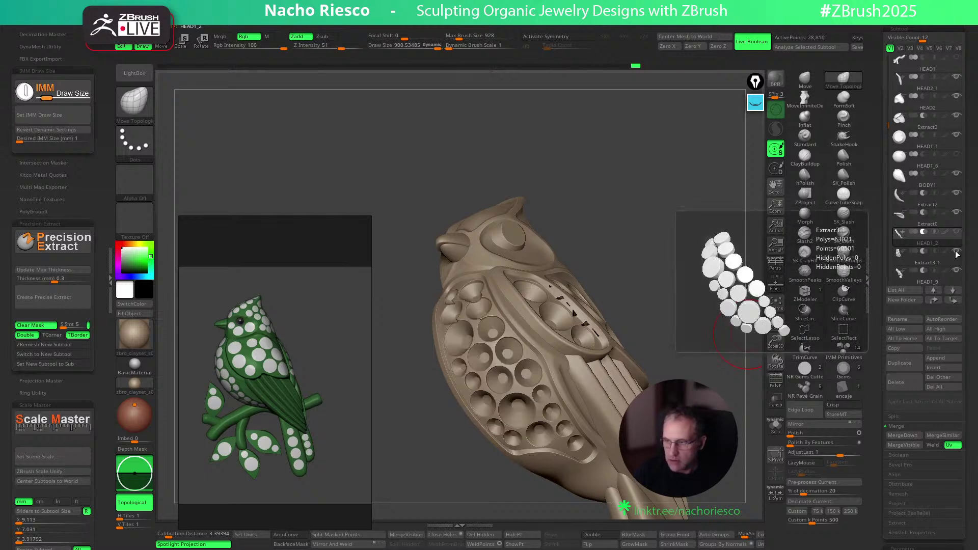
{"action": "left_click", "coordinate": [958, 256]}
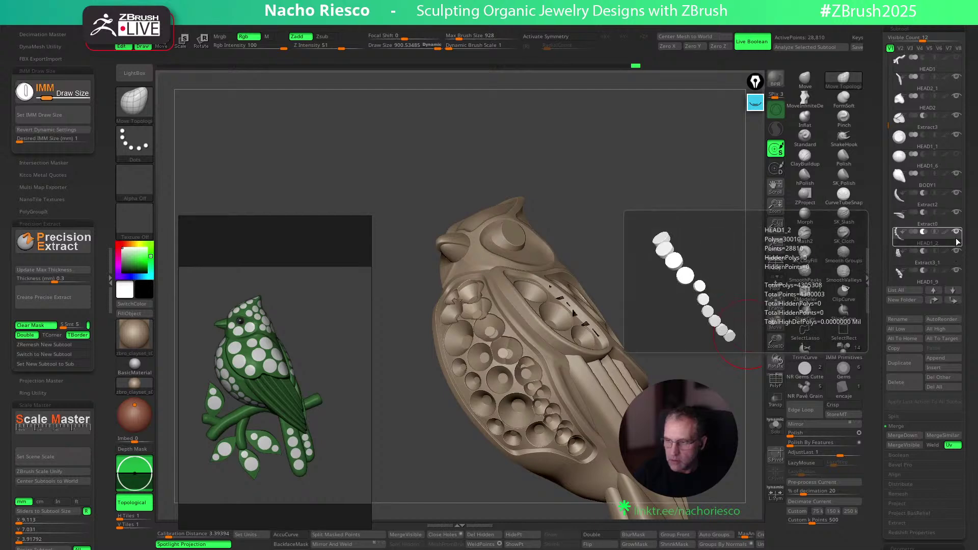
{"action": "left_click", "coordinate": [956, 257]}
Delete the HEAD1_2 cutter subtool and select Extract0
{"action": "mouse_move", "coordinate": [960, 233]}
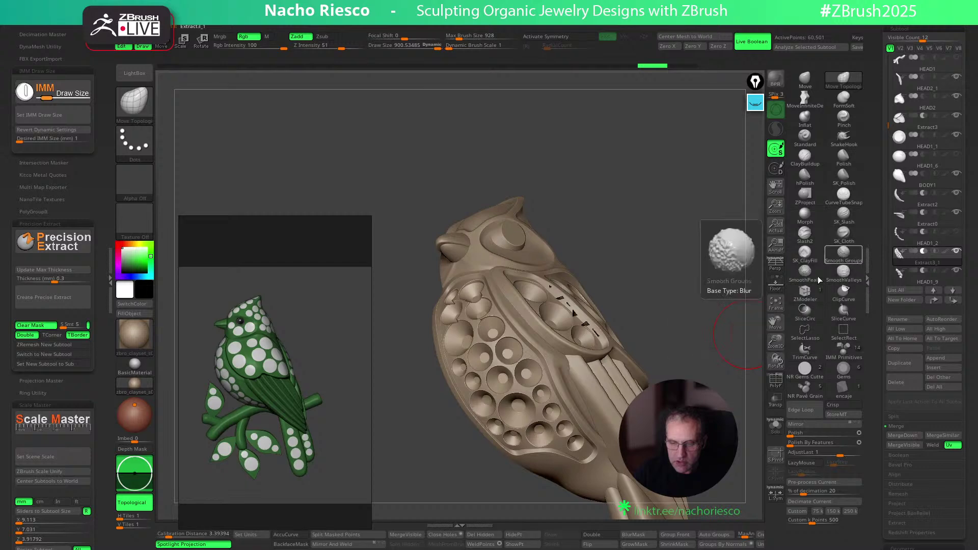
{"action": "left_click", "coordinate": [948, 244]}
{"action": "left_click", "coordinate": [905, 382]}
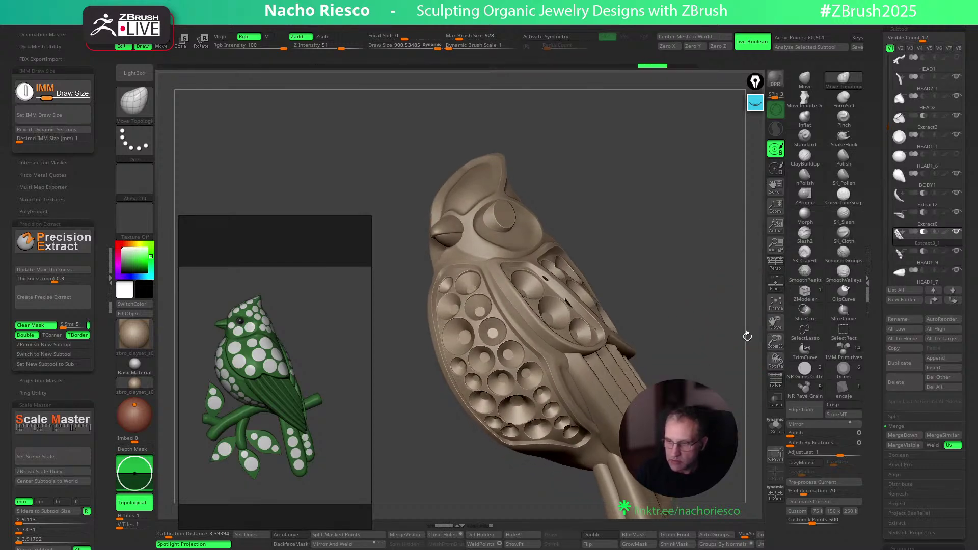
{"action": "left_click", "coordinate": [953, 226]}
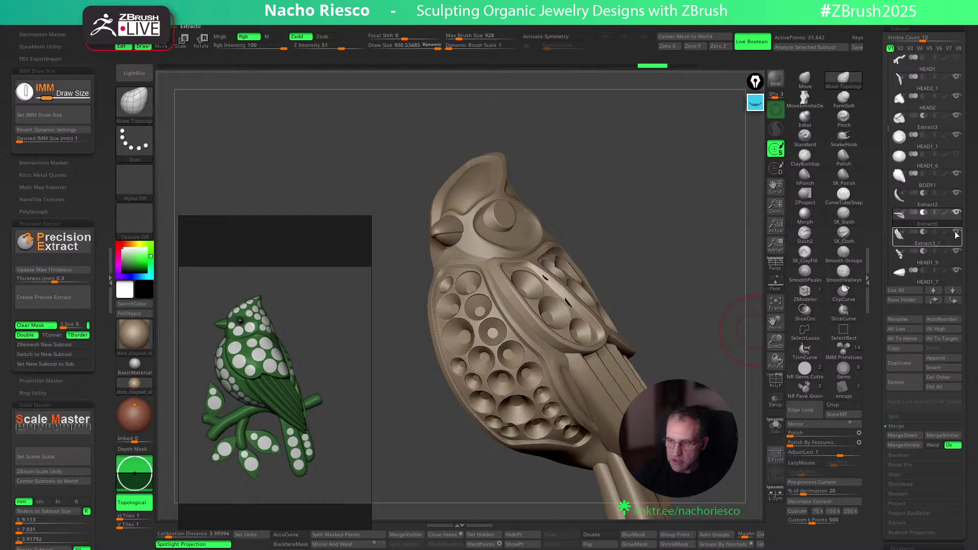
Rename the Extract3_1 cutter subtool as chest and the HEAD1_9 subtool as wing
{"action": "left_click", "coordinate": [926, 245]}
{"action": "left_click", "coordinate": [903, 319]}
{"action": "type", "text": "chest"}
{"action": "key", "text": "Return"}
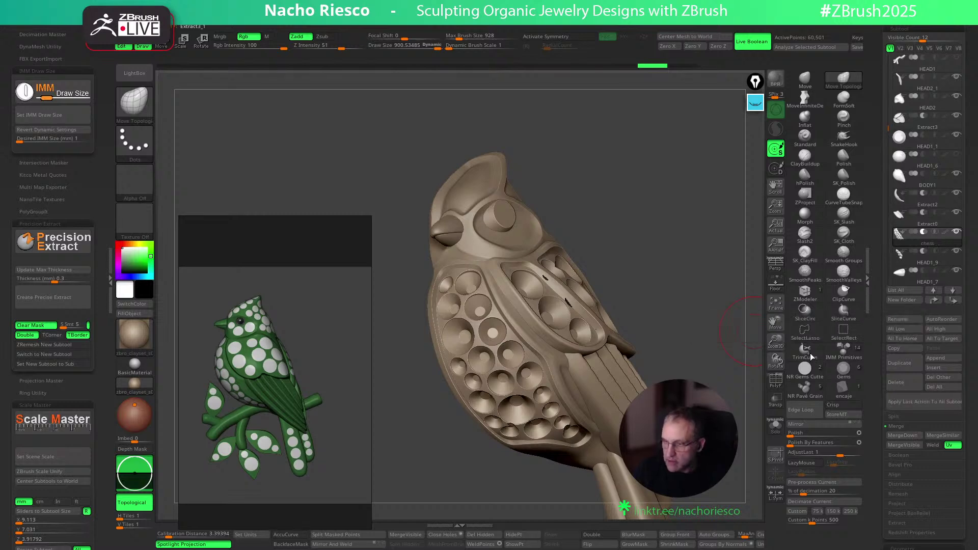
{"action": "left_click", "coordinate": [920, 254]}
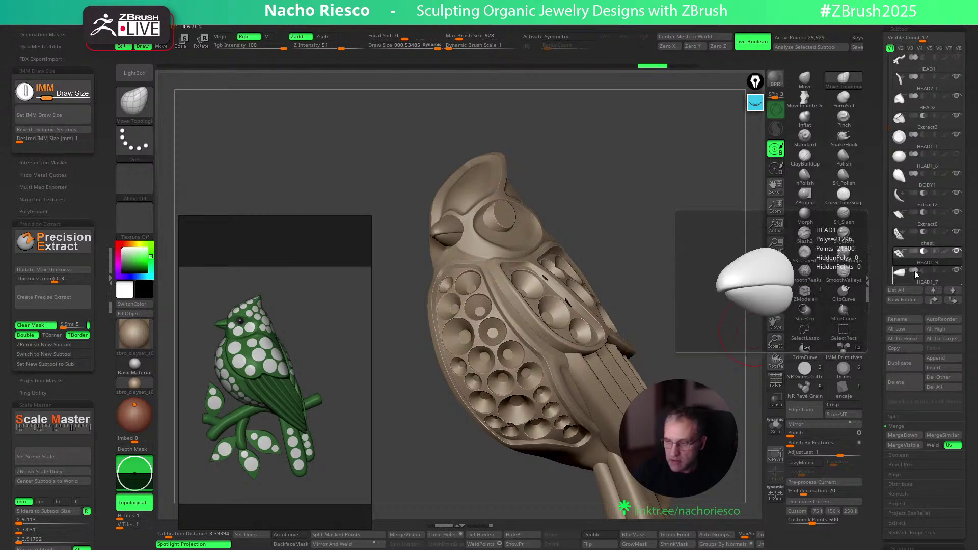
{"action": "left_click", "coordinate": [907, 304]}
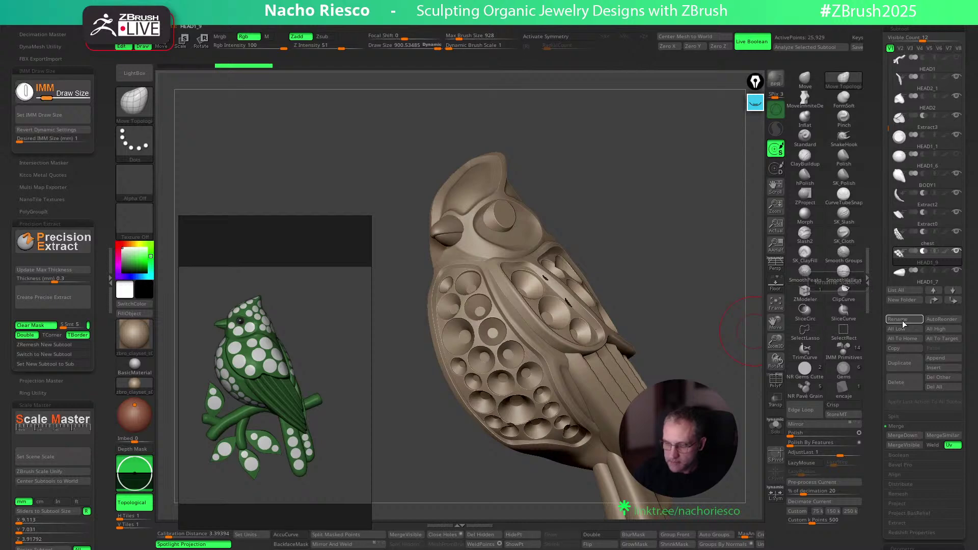
{"action": "type", "text": "wing"}
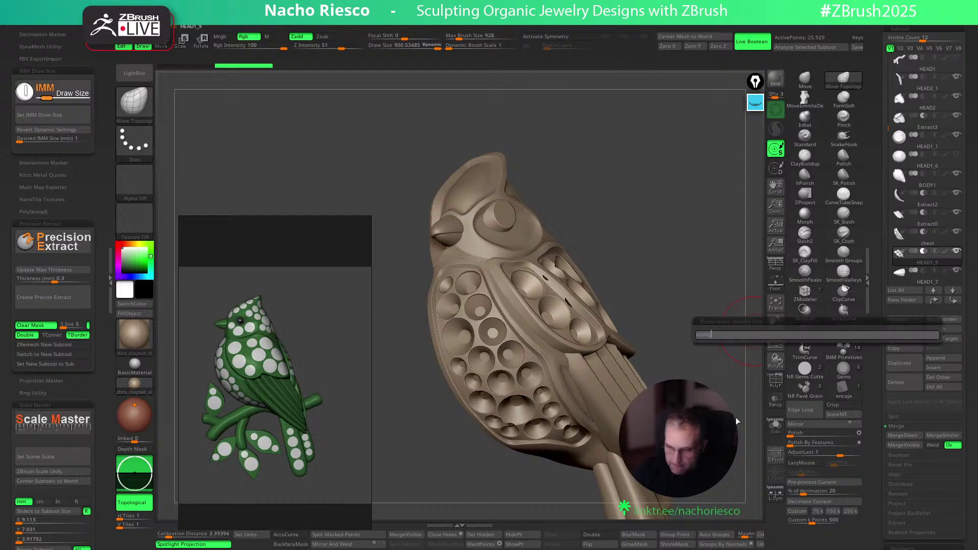
{"action": "key", "text": "Return"}
Select the chest subtool, choose the NR Gems Cutter brush and set its IMM draw size to 1.5 mm
{"action": "mouse_move", "coordinate": [717, 348]}
{"action": "left_mouse_down"}
{"action": "mouse_move", "coordinate": [708, 356]}
{"action": "mouse_move", "coordinate": [740, 338]}
{"action": "mouse_move", "coordinate": [701, 330]}
{"action": "mouse_move", "coordinate": [732, 264]}
{"action": "left_mouse_up"}
{"action": "left_click", "coordinate": [906, 241]}
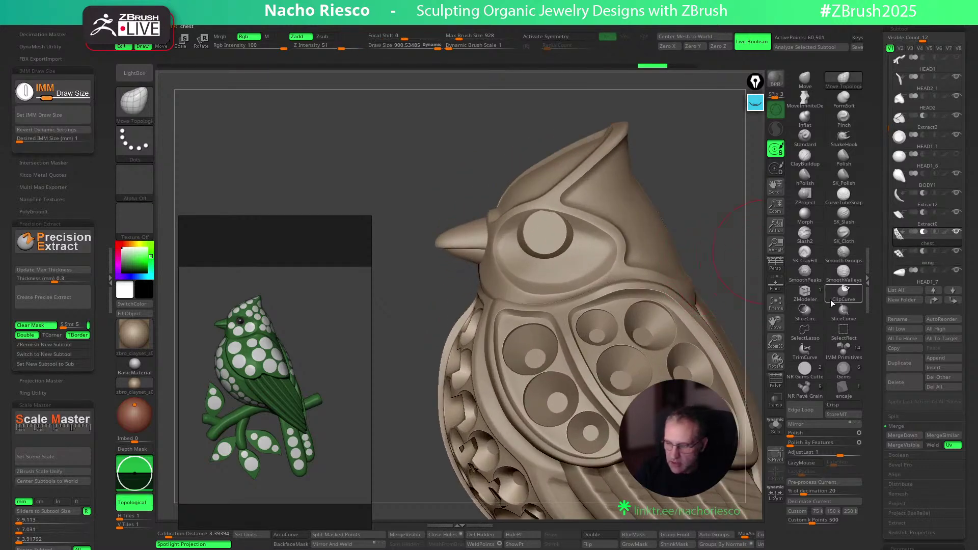
{"action": "left_click", "coordinate": [805, 372]}
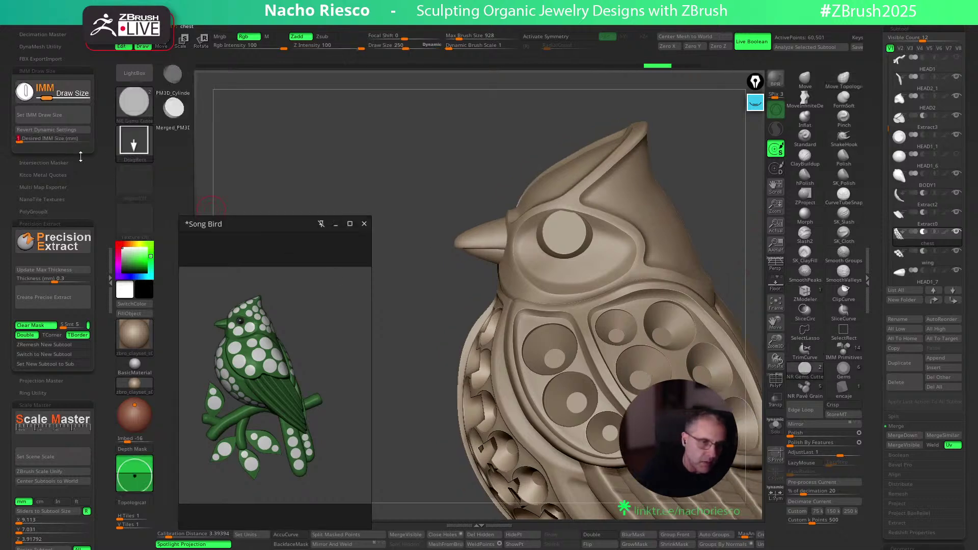
{"action": "type", "text": ".5"}
{"action": "key", "text": "Return"}
{"action": "left_click", "coordinate": [71, 115]}
{"action": "left_click", "coordinate": [563, 271]}
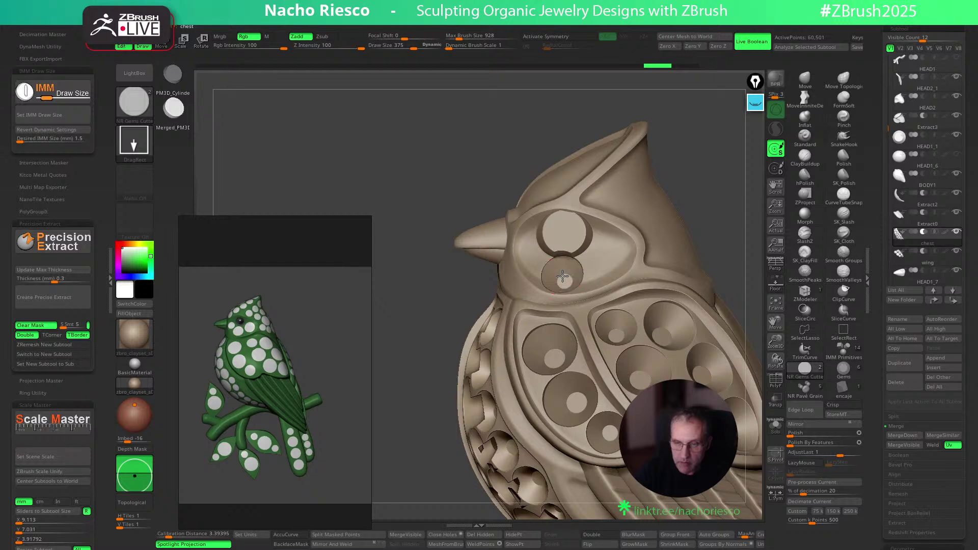
{"action": "mouse_move", "coordinate": [699, 190]}
{"action": "left_mouse_down"}
{"action": "mouse_move", "coordinate": [728, 211]}
{"action": "mouse_move", "coordinate": [698, 177]}
{"action": "left_mouse_up"}
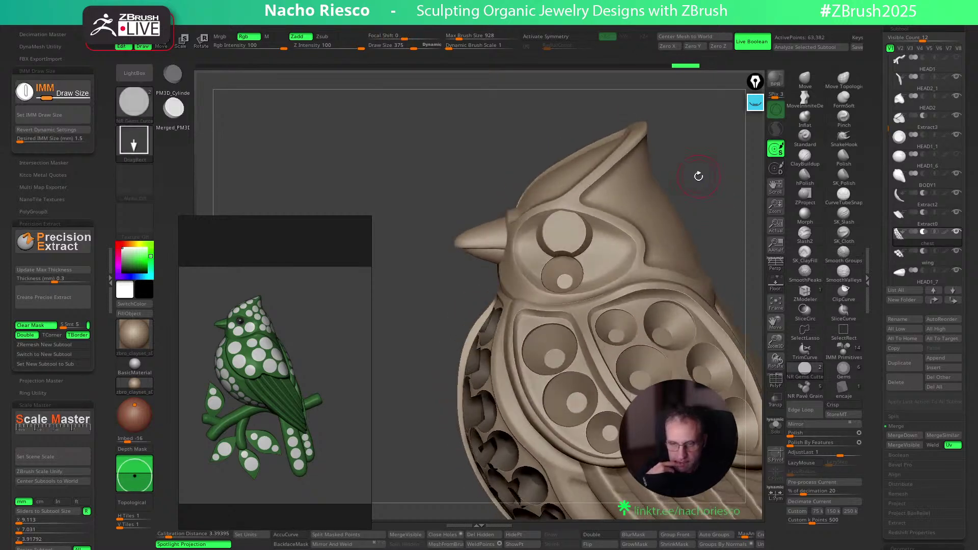
{"action": "mouse_move", "coordinate": [704, 191]}
{"action": "left_mouse_down"}
{"action": "mouse_move", "coordinate": [718, 220]}
{"action": "mouse_move", "coordinate": [714, 204]}
{"action": "left_mouse_up"}
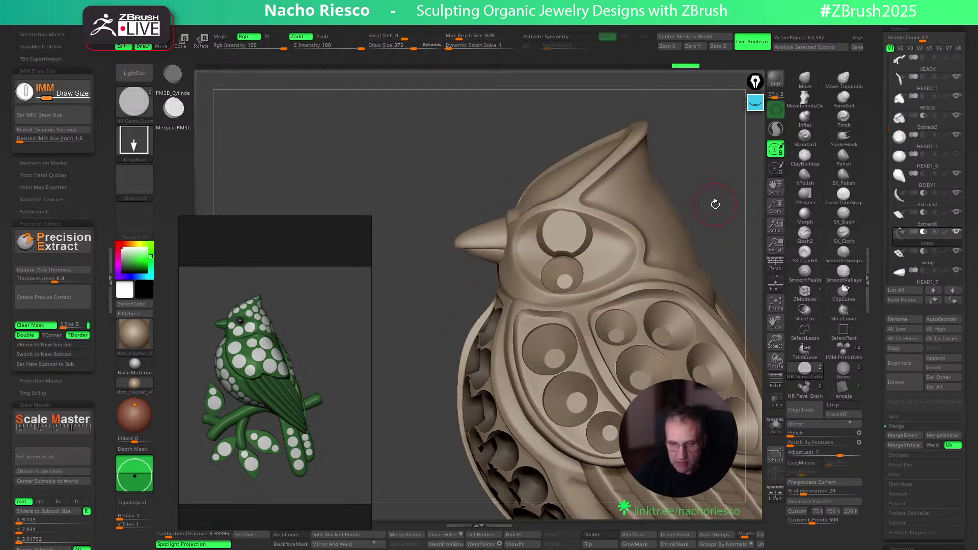
{"action": "key", "text": "ctrl+z"}
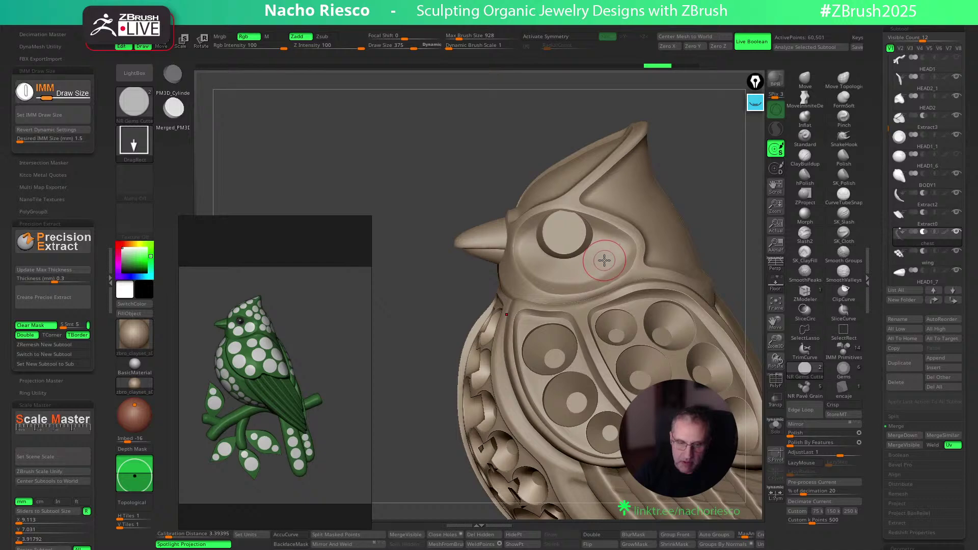
Place a 1.5 mm gem cutter in the lower rear part of the eye panel and adjust its position
{"action": "left_click_drag", "start_coordinate": [605, 259], "coordinate": [619, 269]}
{"action": "left_click_drag", "start_coordinate": [731, 199], "coordinate": [734, 207]}
{"action": "key", "text": "w"}
{"action": "left_click_drag", "start_coordinate": [649, 299], "coordinate": [648, 296]}
{"action": "key", "text": "q"}
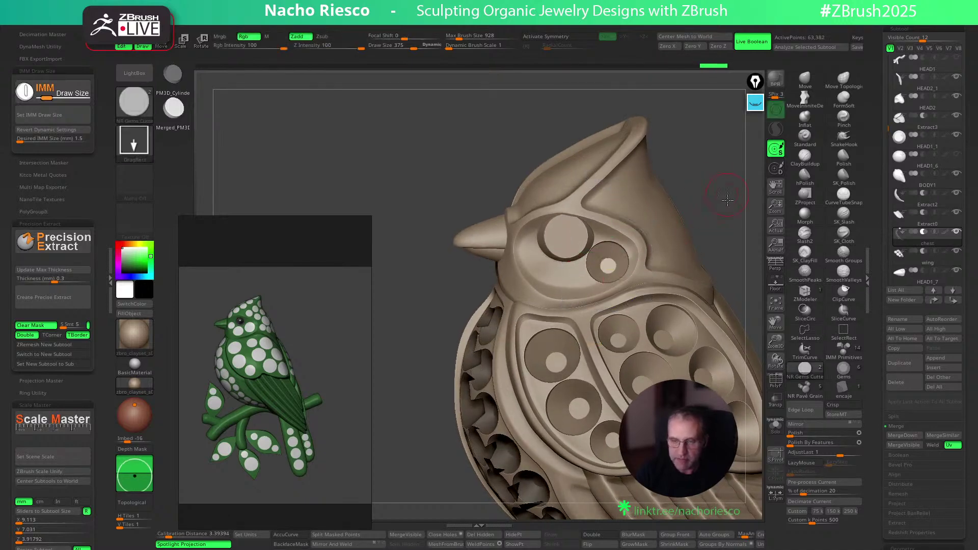
{"action": "left_click_drag", "start_coordinate": [726, 197], "coordinate": [670, 196]}
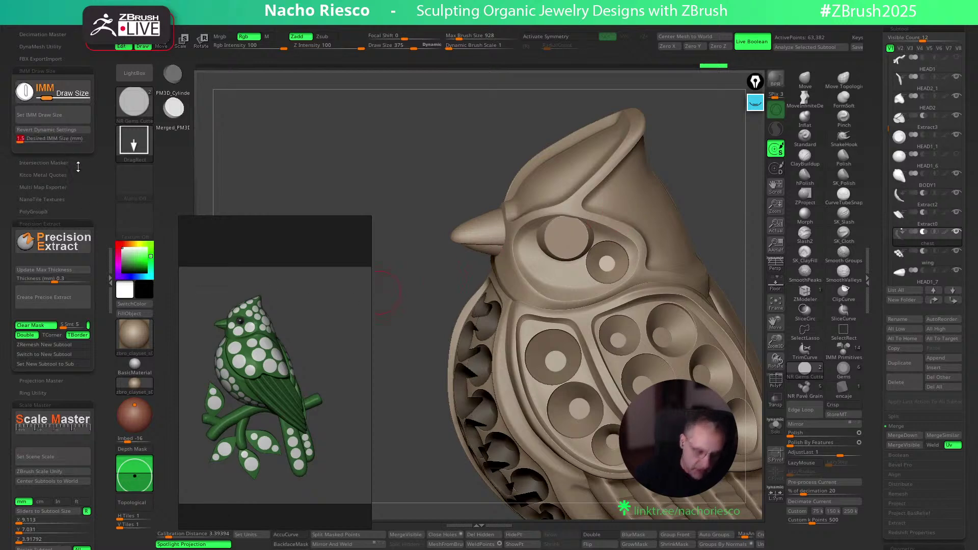
Set the IMM draw size to 1 mm and place two adjusted gem cutters in a row below the eye
{"action": "key", "text": "Return"}
{"action": "left_click", "coordinate": [69, 122]}
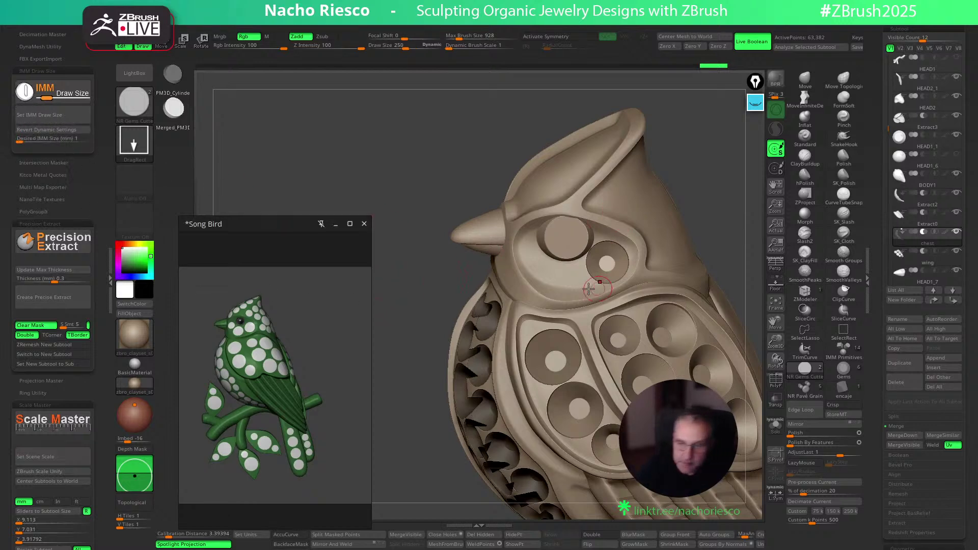
{"action": "left_click", "coordinate": [571, 277]}
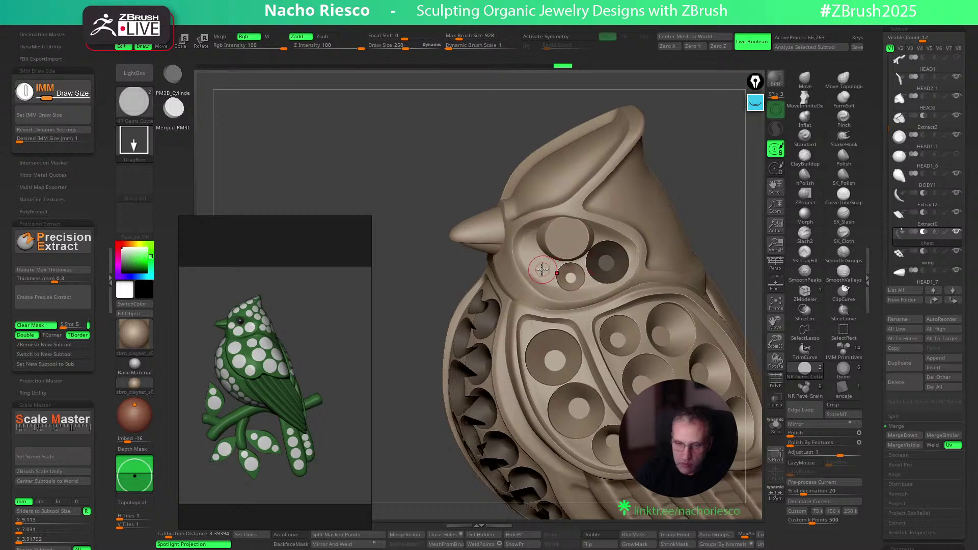
{"action": "left_click_drag", "start_coordinate": [733, 192], "coordinate": [729, 192]}
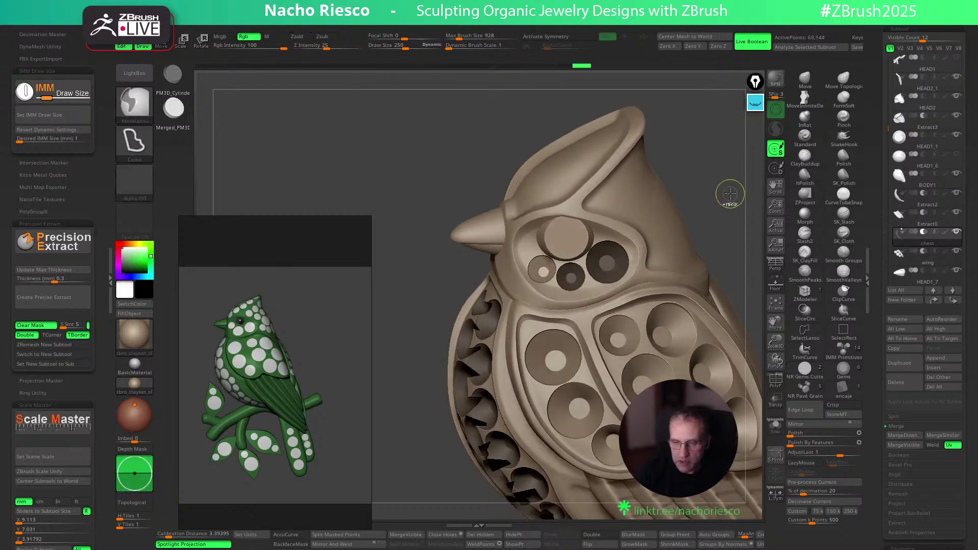
{"action": "key", "text": "ctrl+z"}
{"action": "key", "text": "w"}
{"action": "left_click_drag", "start_coordinate": [611, 315], "coordinate": [613, 316]}
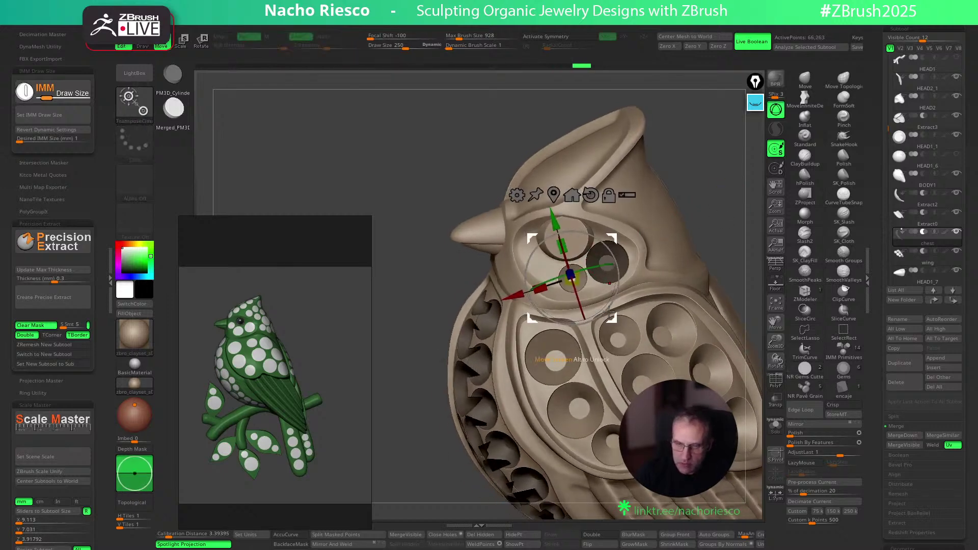
{"action": "key", "text": "q"}
{"action": "left_click_drag", "start_coordinate": [545, 275], "coordinate": [571, 275]}
{"action": "key", "text": "w"}
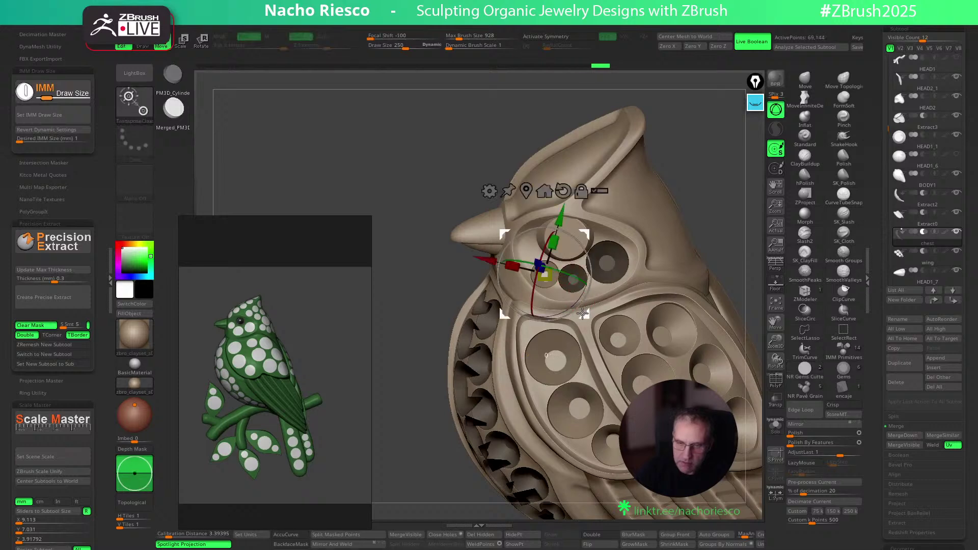
{"action": "key", "text": "q"}
Add a third 1 mm gem cutter at the front of the eye panel beside the beak
{"action": "mouse_move", "coordinate": [717, 186]}
{"action": "left_mouse_down", "text": "alt"}
{"action": "mouse_move", "coordinate": [722, 207]}
{"action": "mouse_move", "coordinate": [725, 183]}
{"action": "left_mouse_up", "text": "alt"}
{"action": "mouse_move", "coordinate": [718, 269]}
{"action": "left_mouse_down"}
{"action": "mouse_move", "coordinate": [710, 319]}
{"action": "mouse_move", "coordinate": [707, 272]}
{"action": "left_mouse_up"}
{"action": "left_click_drag", "start_coordinate": [706, 189], "coordinate": [720, 239]}
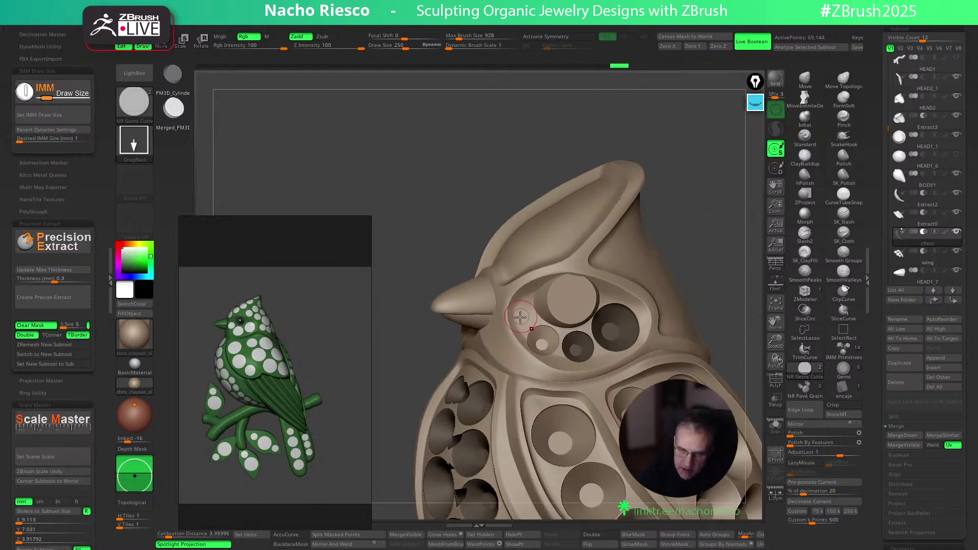
{"action": "key", "text": "w"}
{"action": "left_click_drag", "start_coordinate": [560, 355], "coordinate": [560, 352]}
{"action": "key", "text": "q"}
{"action": "left_click_drag", "start_coordinate": [706, 228], "coordinate": [709, 229]}
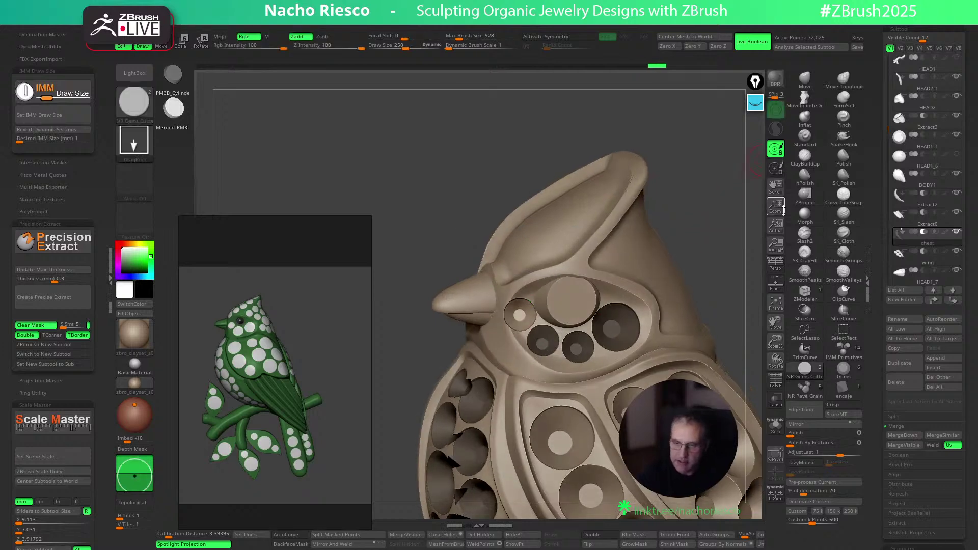
Select the Extract3 head panel and pull the eye recess's front edge toward the beak with Move Topological, undoing the last stroke
{"action": "left_click", "coordinate": [842, 80]}
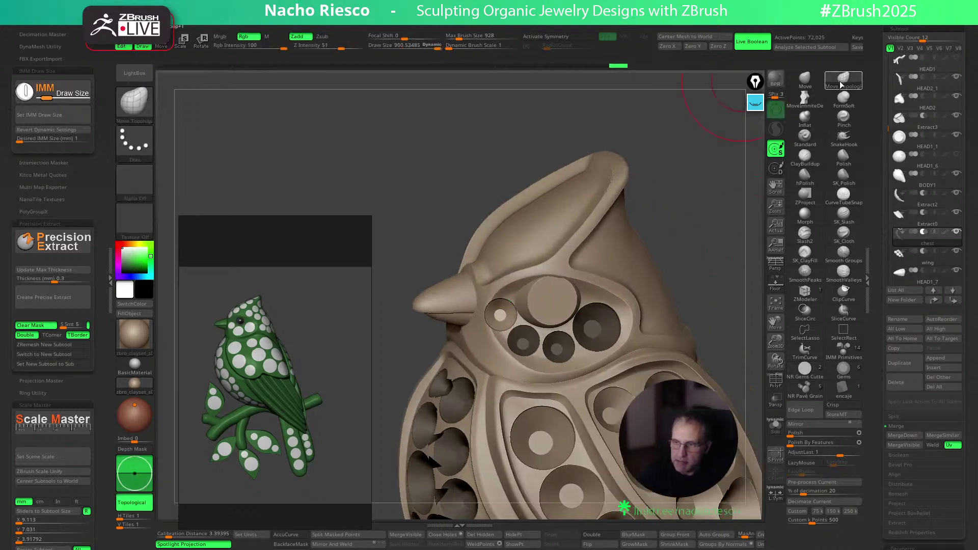
{"action": "left_click", "coordinate": [599, 301], "text": "alt"}
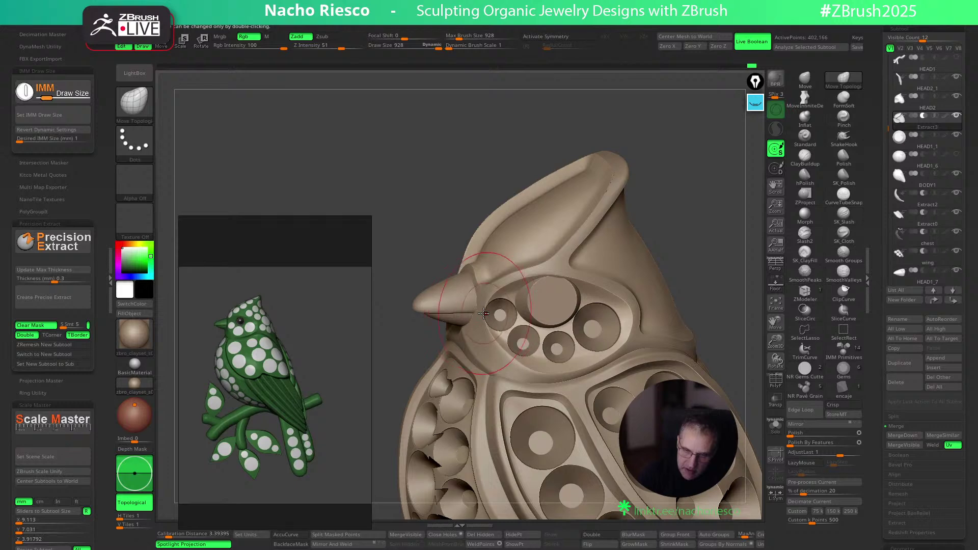
{"action": "left_click_drag", "start_coordinate": [680, 214], "coordinate": [484, 319]}
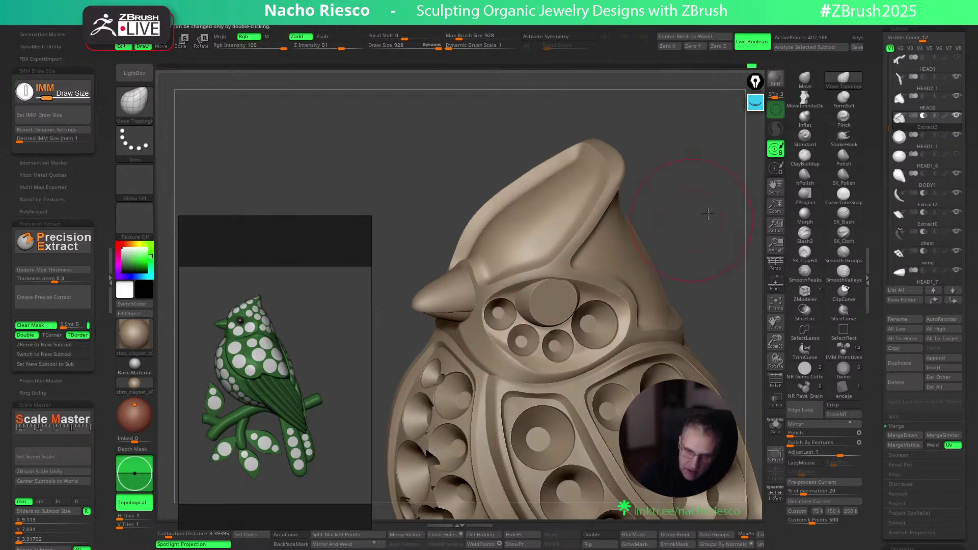
{"action": "left_click_drag", "start_coordinate": [706, 215], "coordinate": [488, 319]}
{"action": "left_click_drag", "start_coordinate": [645, 240], "coordinate": [614, 240]}
{"action": "key", "text": "s"}
{"action": "left_click_drag", "start_coordinate": [484, 314], "coordinate": [479, 314]}
{"action": "left_click_drag", "start_coordinate": [667, 221], "coordinate": [487, 312]}
{"action": "left_click_drag", "start_coordinate": [678, 205], "coordinate": [699, 209]}
{"action": "key", "text": "ctrl+z"}
Isolate the Extract3 head panel, extend the eye section's front edge with the Move Infinite Depth brush, and restore the full model
{"action": "left_click", "coordinate": [775, 427]}
{"action": "left_click_drag", "start_coordinate": [657, 290], "coordinate": [597, 277]}
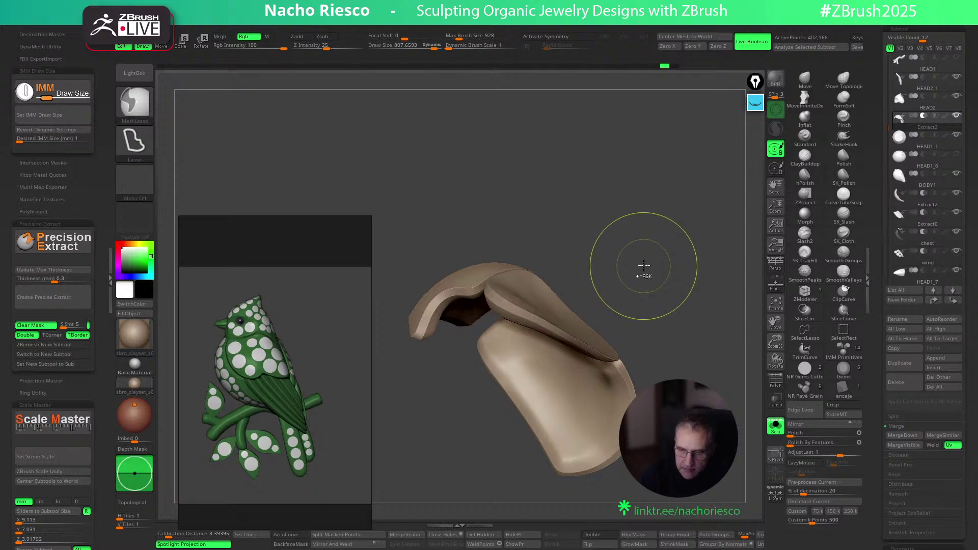
{"action": "mouse_move", "coordinate": [662, 256]}
{"action": "left_mouse_down", "text": "shift"}
{"action": "mouse_move", "coordinate": [634, 328]}
{"action": "mouse_move", "coordinate": [382, 434]}
{"action": "left_mouse_up", "text": "shift"}
{"action": "left_click", "coordinate": [134, 502]}
{"action": "key", "text": "s"}
{"action": "left_click_drag", "start_coordinate": [504, 346], "coordinate": [553, 349]}
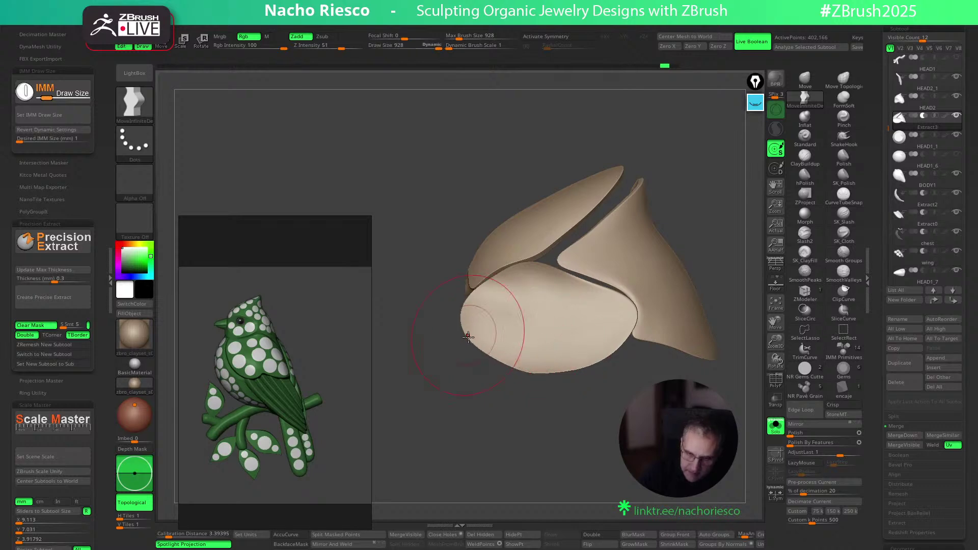
{"action": "left_click", "coordinate": [775, 425]}
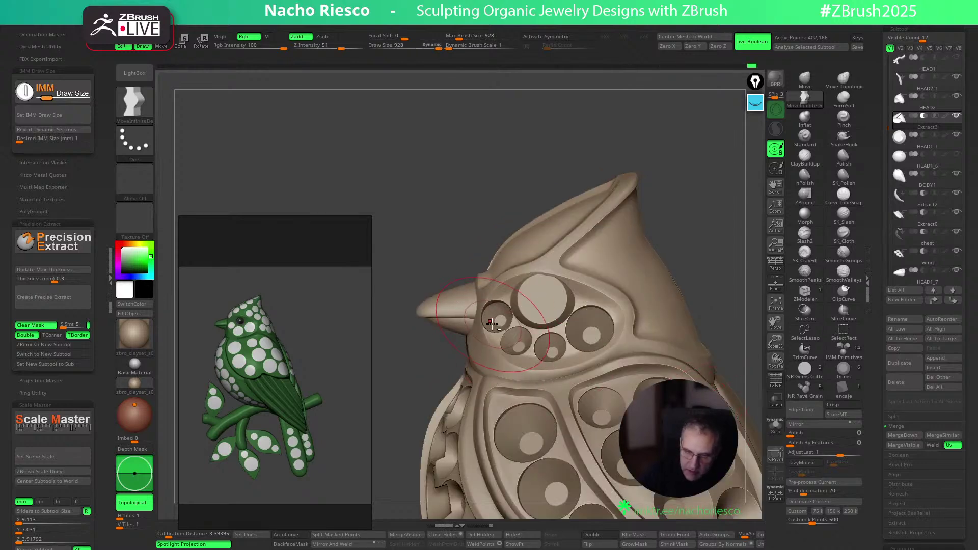
Refine the front and lower edges of the eye recess near the beak with a smaller Move Infinite Depth brush
{"action": "left_click_drag", "start_coordinate": [727, 191], "coordinate": [489, 318]}
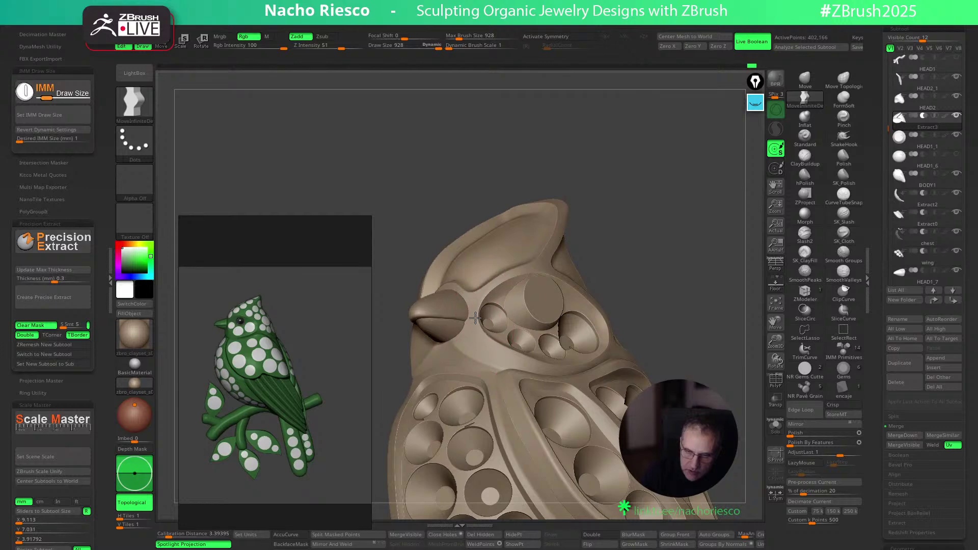
{"action": "left_click_drag", "start_coordinate": [670, 237], "coordinate": [482, 318]}
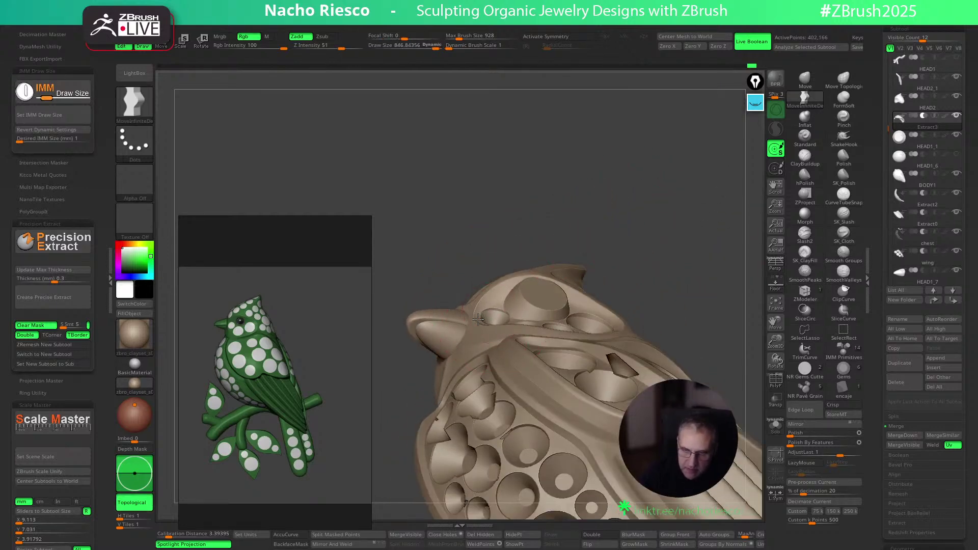
{"action": "left_click_drag", "start_coordinate": [633, 236], "coordinate": [677, 261]}
{"action": "key", "text": "s"}
{"action": "left_click_drag", "start_coordinate": [512, 346], "coordinate": [506, 346]}
{"action": "left_click_drag", "start_coordinate": [693, 234], "coordinate": [683, 244]}
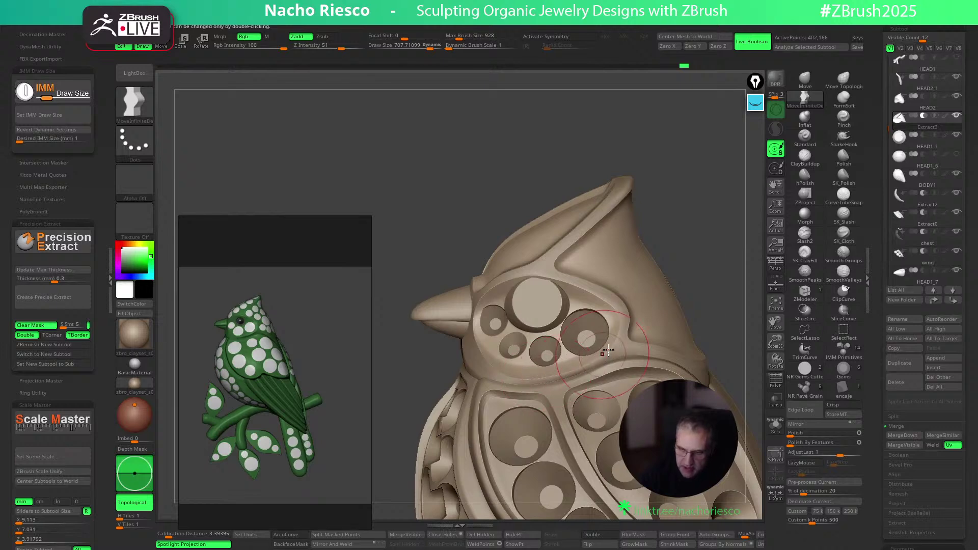
{"action": "left_click", "coordinate": [509, 347]}
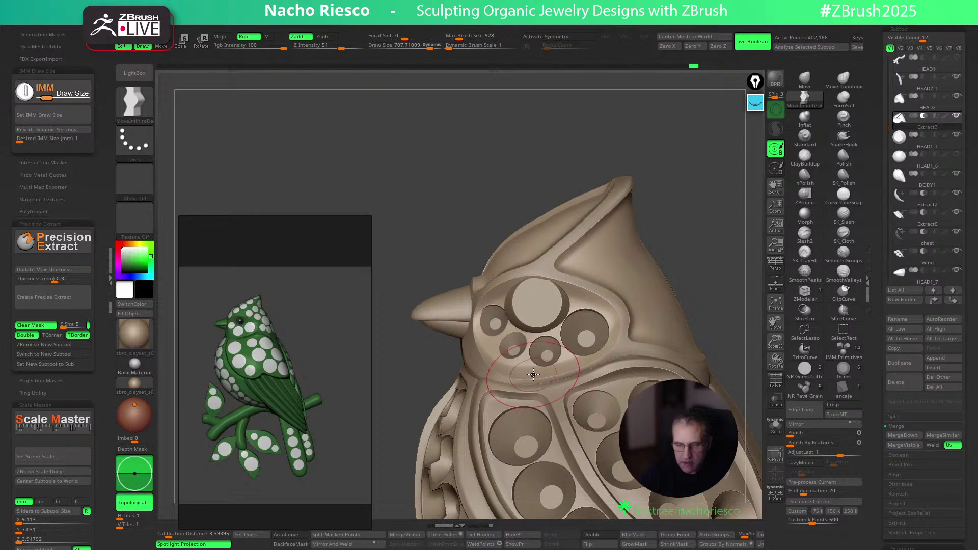
Use transparency to select the chest cutter subtool and undo the three 1 mm cutters around the eye
{"action": "left_click", "coordinate": [774, 402]}
{"action": "left_click", "coordinate": [777, 426]}
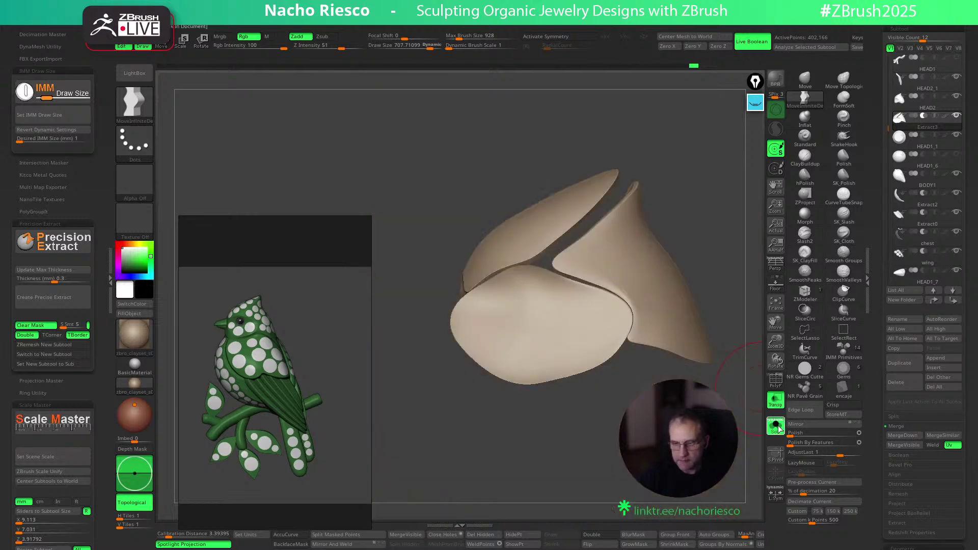
{"action": "left_click", "coordinate": [775, 426]}
{"action": "left_click", "coordinate": [711, 362], "text": "alt"}
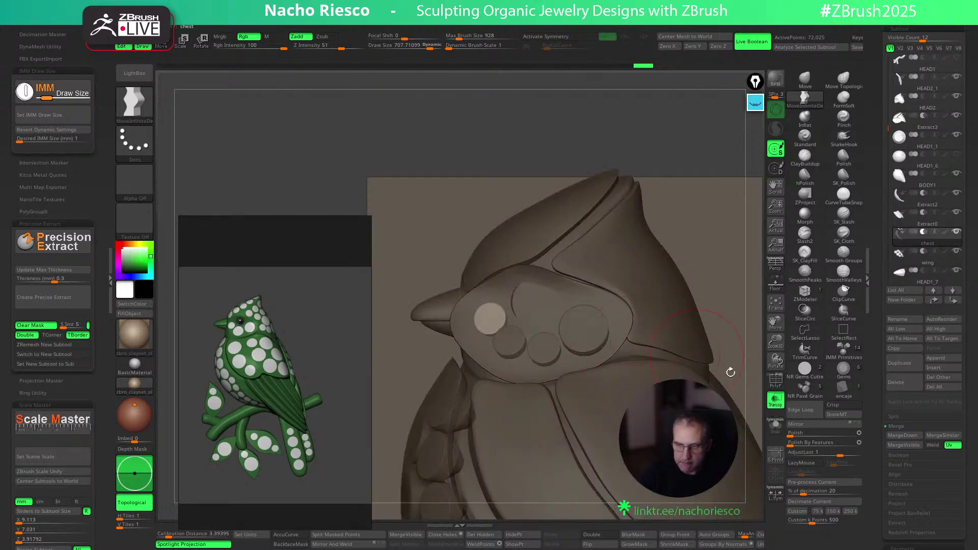
{"action": "left_click", "coordinate": [775, 402]}
{"action": "key", "text": "ctrl"}
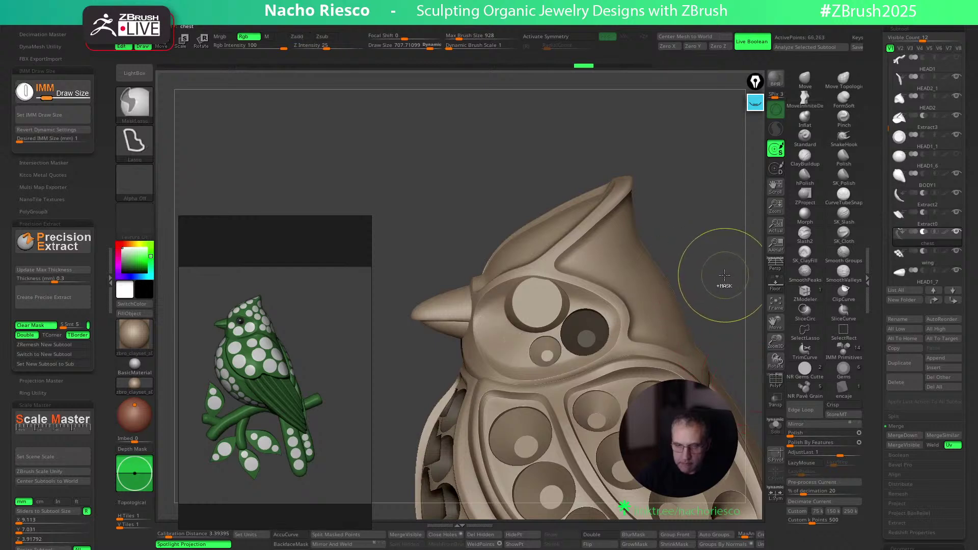
{"action": "key", "text": "ctrl+z"}
{"action": "key", "text": "ctrl+z"}
{"action": "left_click_drag", "start_coordinate": [725, 273], "coordinate": [727, 280]}
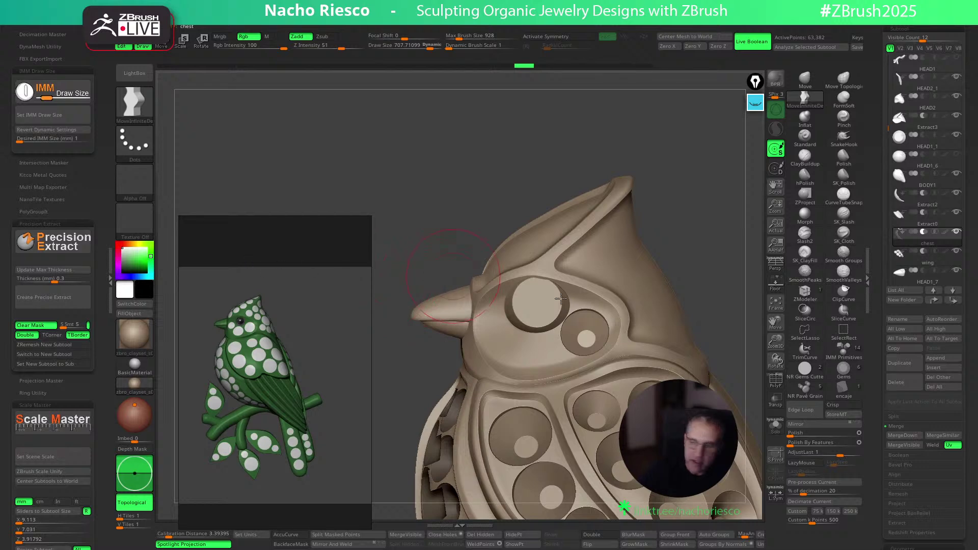
Place a 1.5 mm gem cutter directly below the bird's eye and adjust its position with the gizmo
{"action": "left_click", "coordinate": [805, 369]}
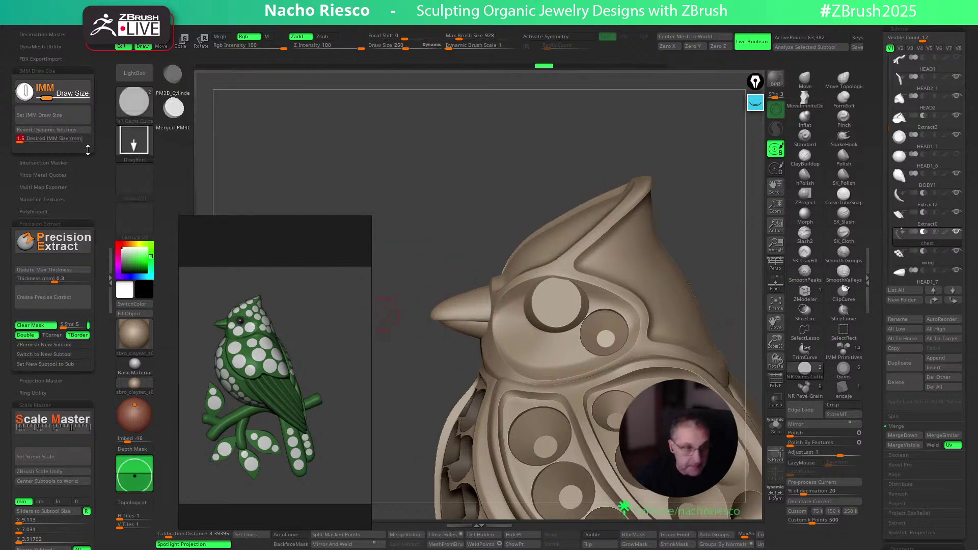
{"action": "left_click", "coordinate": [70, 116]}
{"action": "left_click_drag", "start_coordinate": [736, 239], "coordinate": [742, 249]}
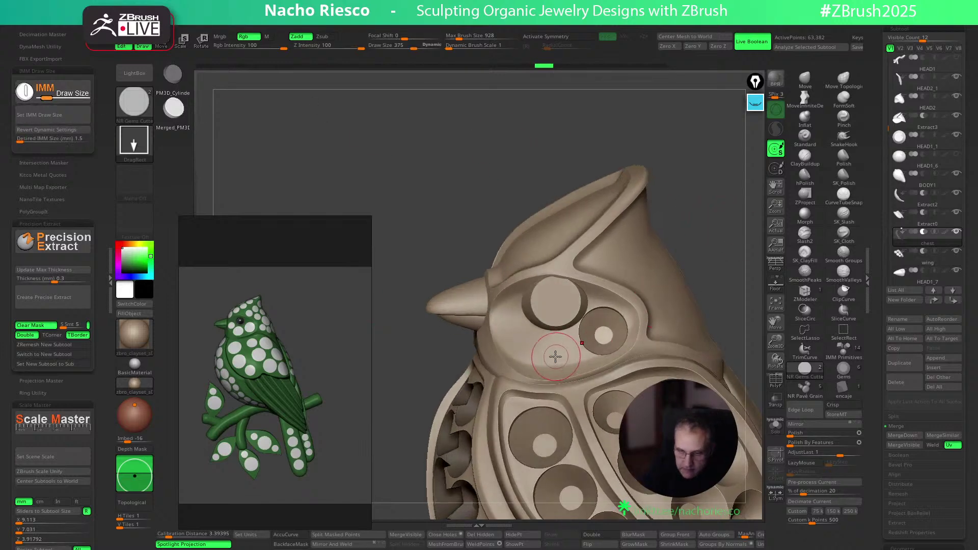
{"action": "left_click_drag", "start_coordinate": [554, 356], "coordinate": [555, 358], "text": "ctrl"}
{"action": "key", "text": "w"}
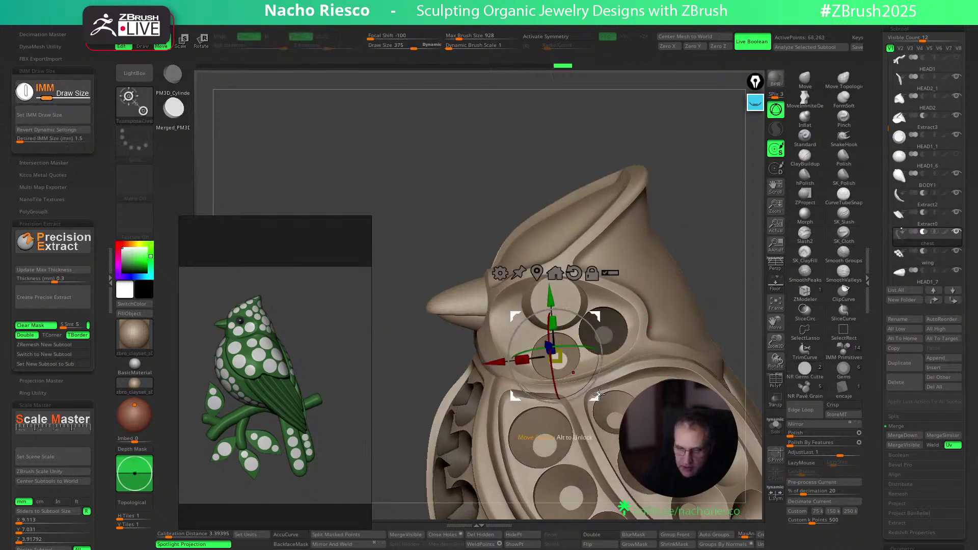
{"action": "key", "text": "q"}
{"action": "left_click_drag", "start_coordinate": [712, 253], "coordinate": [719, 263]}
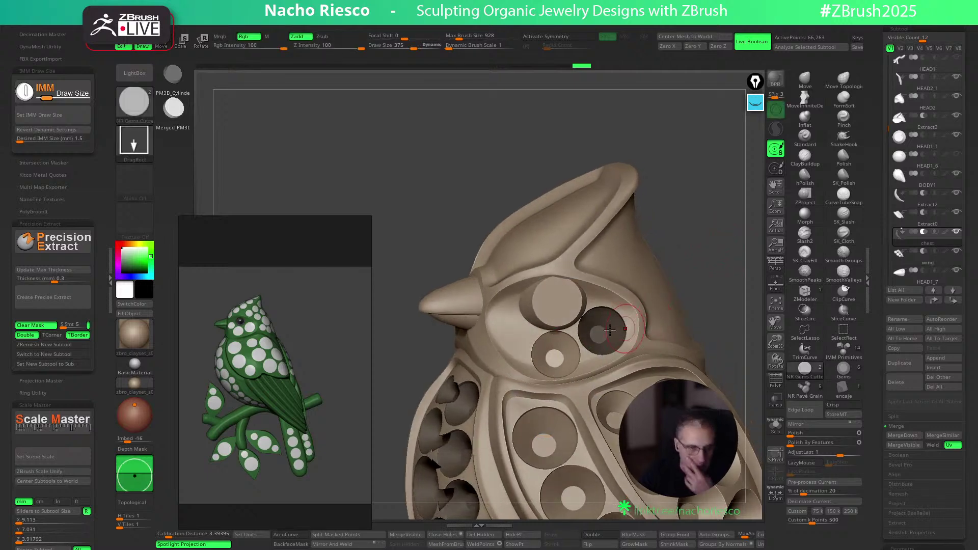
Set the desired IMM size to 1 mm and place a gem cutter at the eye recess's front corner, adjusting it with the gizmo
{"action": "left_click", "coordinate": [76, 140]}
{"action": "type", "text": "1"}
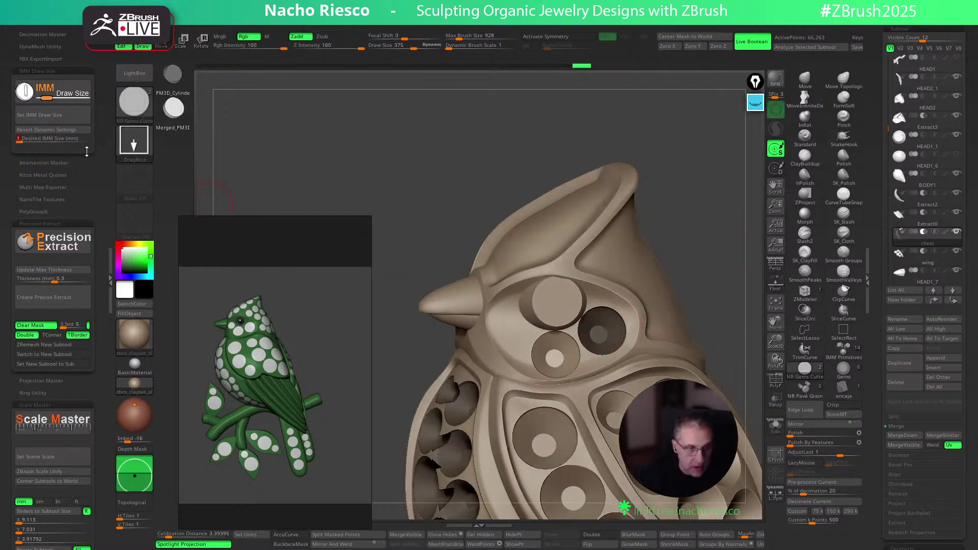
{"action": "key", "text": "Return"}
{"action": "left_click", "coordinate": [77, 115]}
{"action": "left_click_drag", "start_coordinate": [518, 344], "coordinate": [516, 350]}
{"action": "left_click_drag", "start_coordinate": [713, 254], "coordinate": [703, 257]}
{"action": "key", "text": "w"}
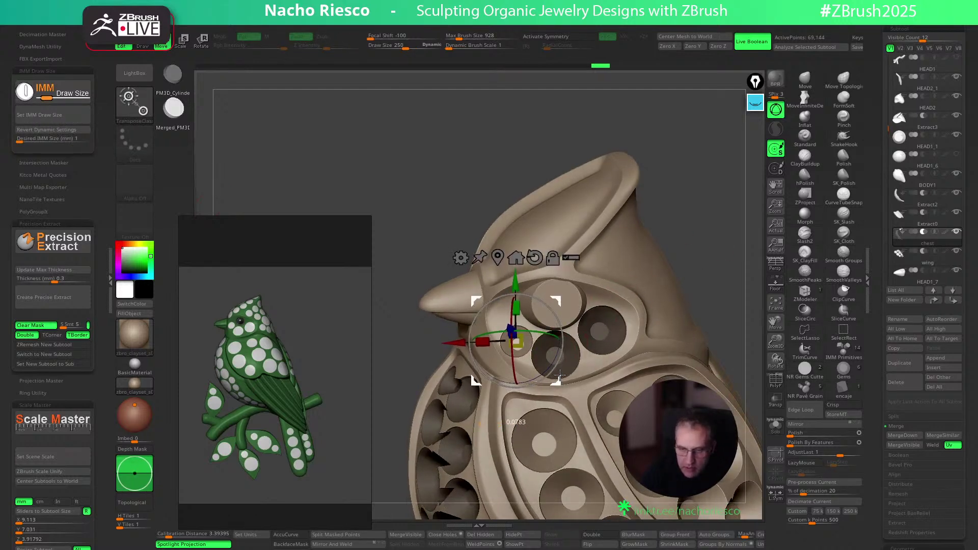
{"action": "key", "text": "q"}
Try to add another 1 mm cutter beside the beak, and undo its placement
{"action": "left_click_drag", "start_coordinate": [497, 315], "coordinate": [501, 320]}
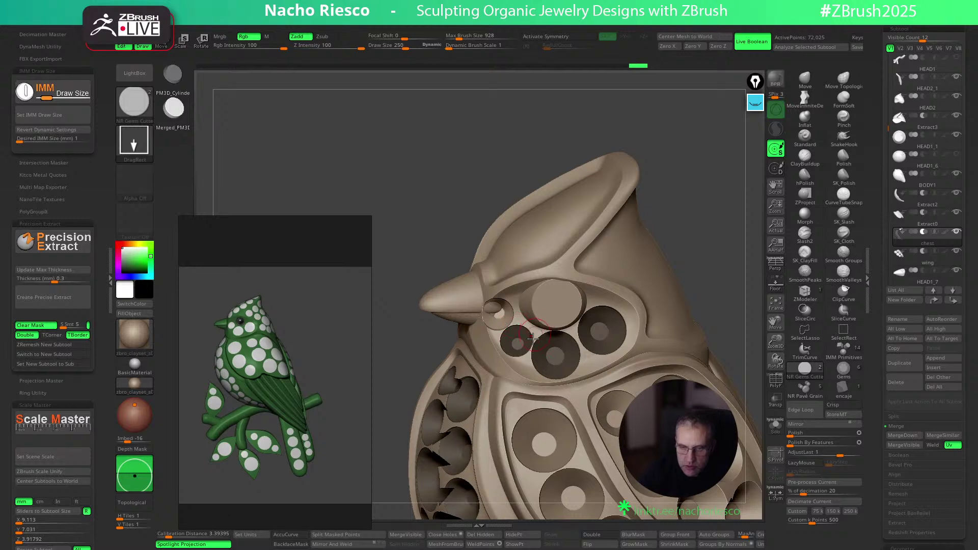
{"action": "key", "text": "w"}
{"action": "left_click_drag", "start_coordinate": [535, 350], "coordinate": [541, 348]}
{"action": "mouse_move", "coordinate": [723, 233]}
{"action": "left_mouse_down"}
{"action": "mouse_move", "coordinate": [701, 224]}
{"action": "mouse_move", "coordinate": [700, 204]}
{"action": "mouse_move", "coordinate": [707, 234]}
{"action": "mouse_move", "coordinate": [733, 225]}
{"action": "mouse_move", "coordinate": [694, 268]}
{"action": "left_mouse_up"}
{"action": "key", "text": "ctrl+z"}
Adjust the 1 mm cutter near the beak, and select the Extract3 head panel with an enlarged Move Infinite Depth brush
{"action": "left_click_drag", "start_coordinate": [559, 381], "coordinate": [558, 375]}
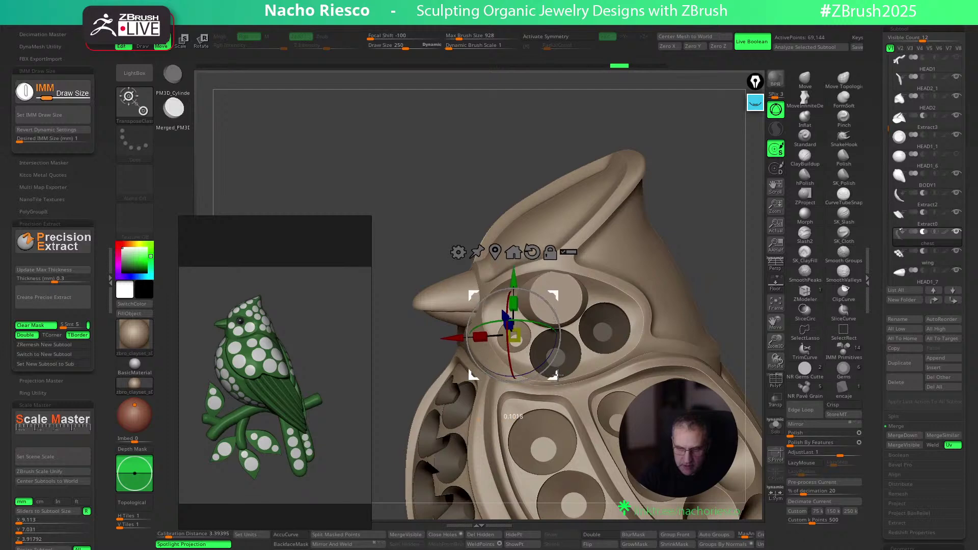
{"action": "key", "text": "q"}
{"action": "mouse_move", "coordinate": [691, 227]}
{"action": "left_mouse_down"}
{"action": "mouse_move", "coordinate": [730, 229]}
{"action": "mouse_move", "coordinate": [736, 187]}
{"action": "left_mouse_up"}
{"action": "left_click", "coordinate": [806, 99]}
{"action": "left_click", "coordinate": [609, 314], "text": "alt"}
{"action": "key", "text": "bracketright"}
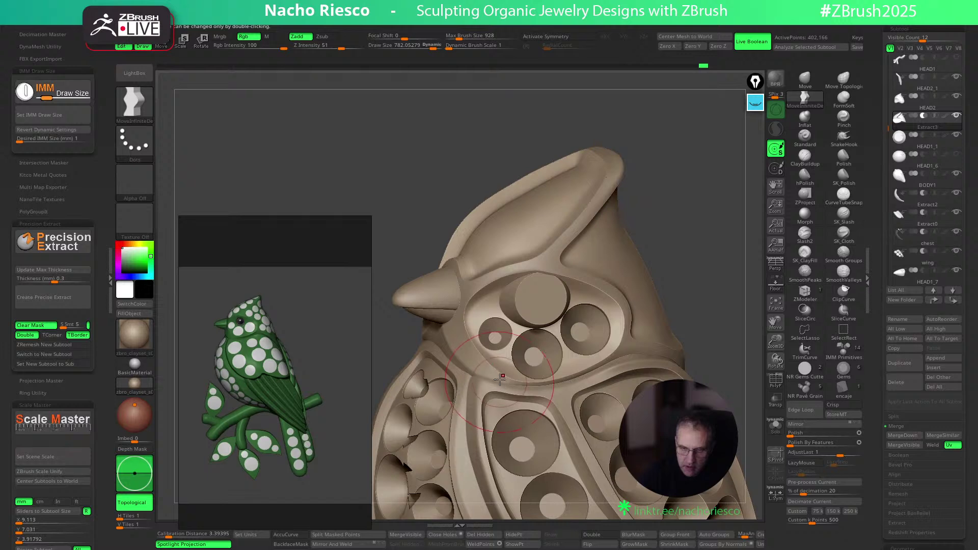
{"action": "mouse_move", "coordinate": [704, 233]}
{"action": "left_mouse_down"}
{"action": "mouse_move", "coordinate": [689, 221]}
{"action": "mouse_move", "coordinate": [704, 169]}
{"action": "mouse_move", "coordinate": [701, 222]}
{"action": "left_mouse_up"}
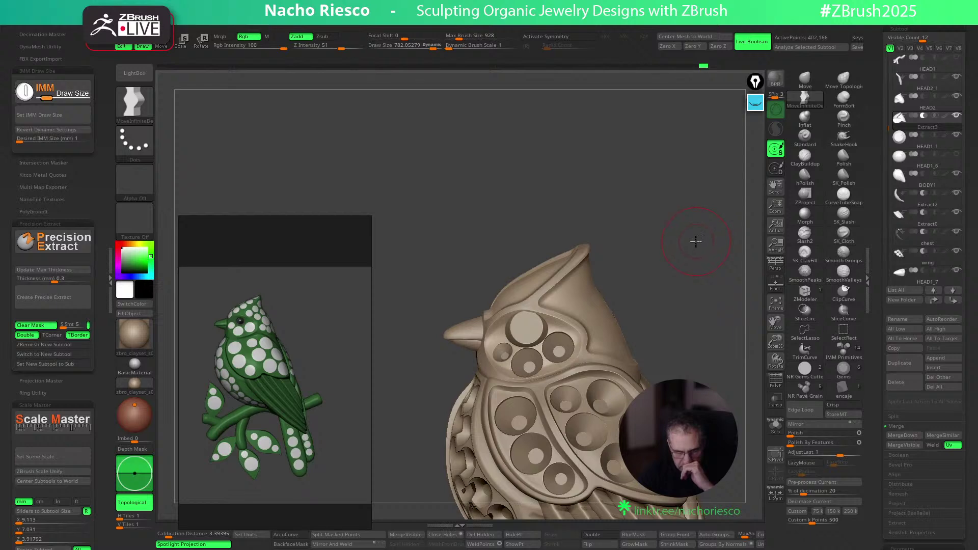
Select the HEAD1_1 eye disc and nudge its position slightly with the gizmo
{"action": "key", "text": "shift"}
{"action": "left_click_drag", "start_coordinate": [701, 245], "coordinate": [697, 287], "text": "alt"}
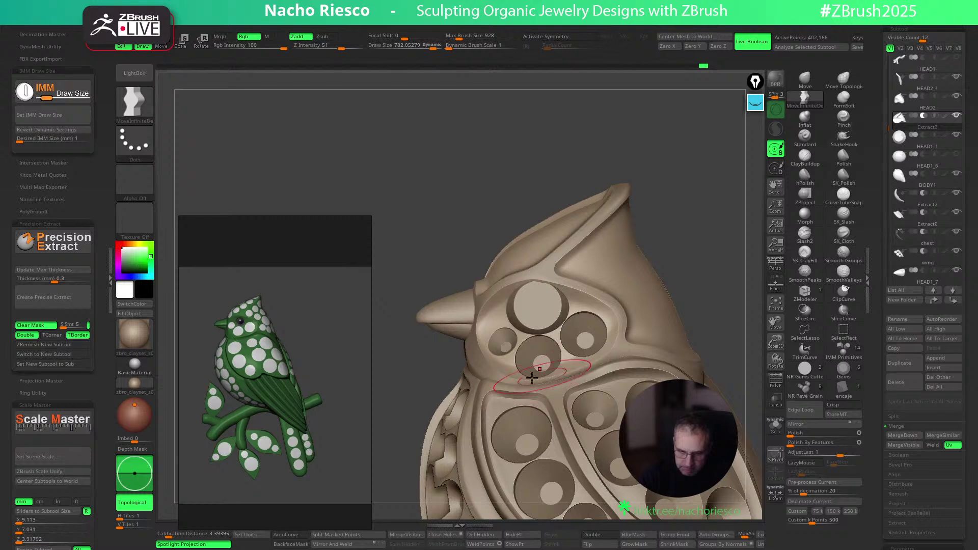
{"action": "right_click_drag", "start_coordinate": [641, 290], "coordinate": [662, 297]}
{"action": "right_click_drag", "start_coordinate": [671, 261], "coordinate": [540, 389]}
{"action": "right_click_drag", "start_coordinate": [621, 303], "coordinate": [691, 112]}
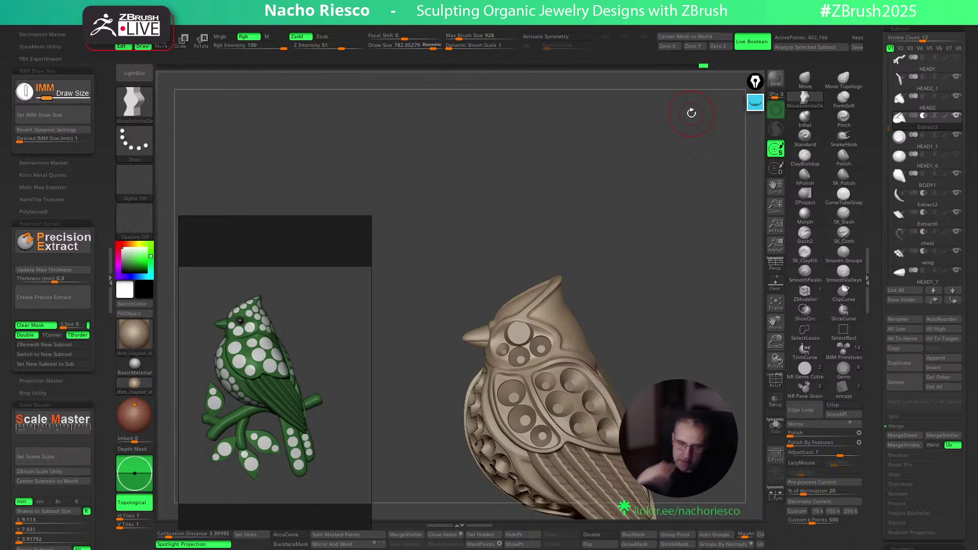
{"action": "mouse_move", "coordinate": [661, 263]}
{"action": "right_mouse_down"}
{"action": "mouse_move", "coordinate": [666, 285]}
{"action": "mouse_move", "coordinate": [683, 247]}
{"action": "mouse_move", "coordinate": [685, 271]}
{"action": "right_mouse_up"}
{"action": "left_click", "coordinate": [538, 317], "text": "alt"}
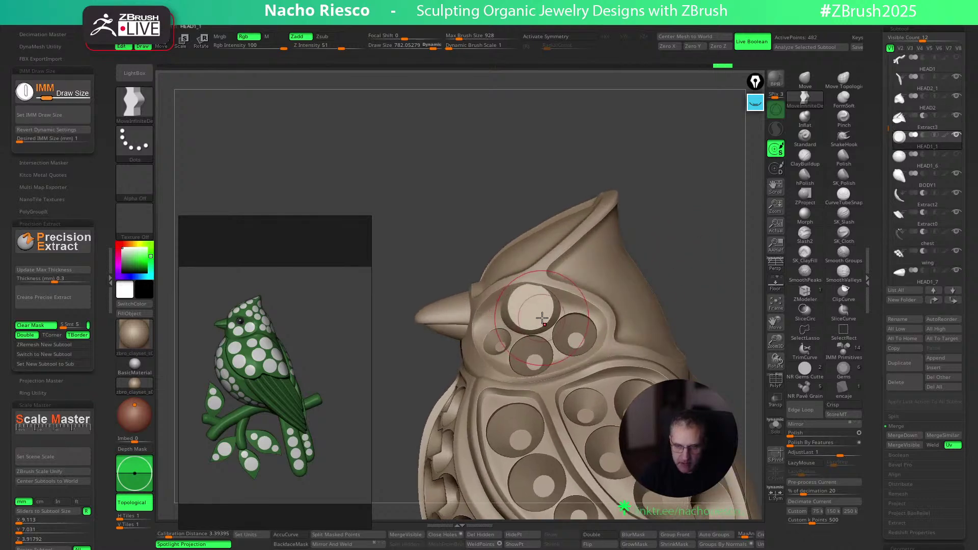
{"action": "key", "text": "w"}
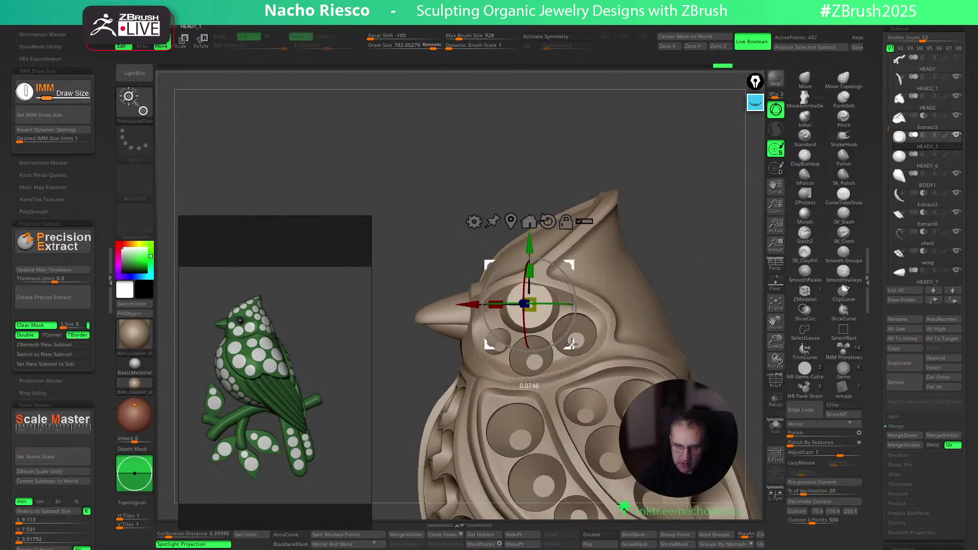
{"action": "mouse_move", "coordinate": [683, 224]}
{"action": "right_mouse_down"}
{"action": "mouse_move", "coordinate": [670, 224]}
{"action": "mouse_move", "coordinate": [664, 275]}
{"action": "mouse_move", "coordinate": [574, 290]}
{"action": "mouse_move", "coordinate": [672, 252]}
{"action": "mouse_move", "coordinate": [641, 310]}
{"action": "right_mouse_up"}
{"action": "key", "text": "q"}
{"action": "key", "text": "w"}
{"action": "key", "text": "q"}
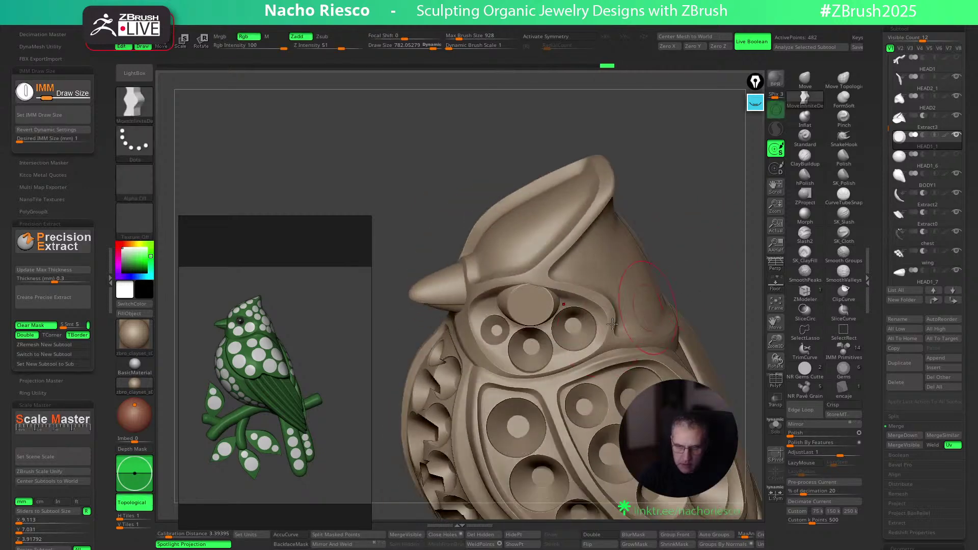
Isolate the chest cutter subtool briefly and undo the 1 mm cutter at the front of the eye recess
{"action": "left_click", "coordinate": [542, 356], "text": "alt"}
{"action": "left_click", "coordinate": [775, 425]}
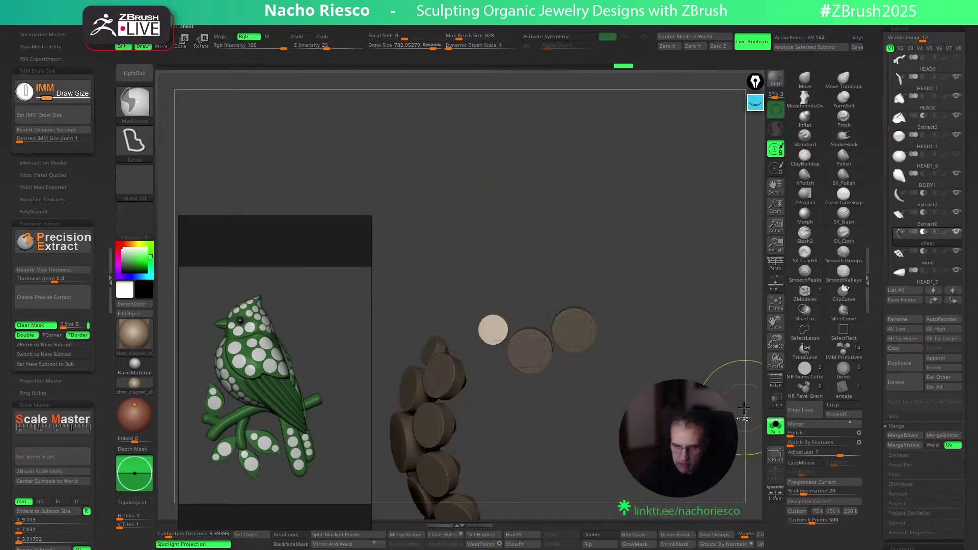
{"action": "left_click", "coordinate": [775, 425]}
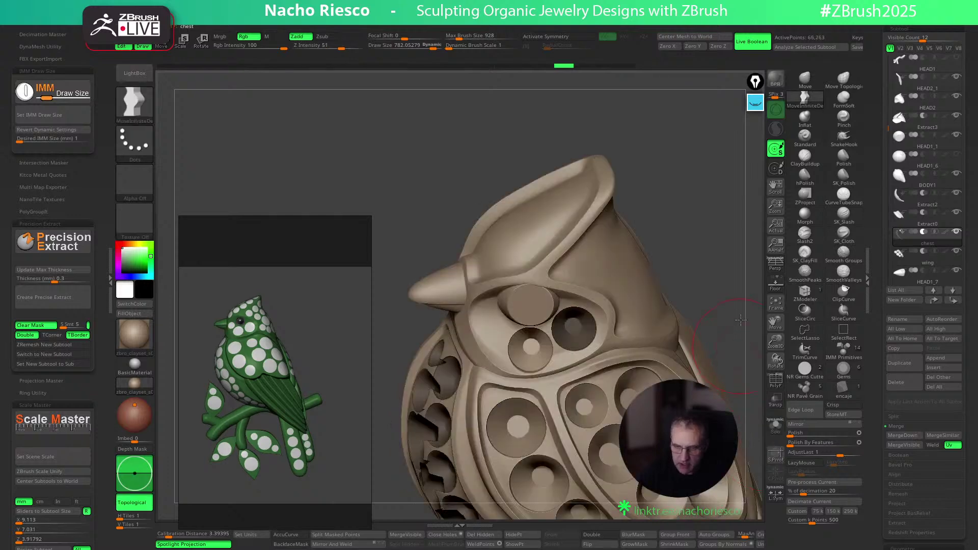
Reposition the cutter below the eye with the gizmo and clear the mask on the chest cutters
{"action": "key", "text": "w"}
{"action": "left_click_drag", "start_coordinate": [716, 314], "coordinate": [727, 328]}
{"action": "left_click_drag", "start_coordinate": [574, 384], "coordinate": [570, 382]}
{"action": "left_click_drag", "start_coordinate": [723, 270], "coordinate": [702, 266]}
{"action": "left_click", "coordinate": [710, 278], "text": "ctrl"}
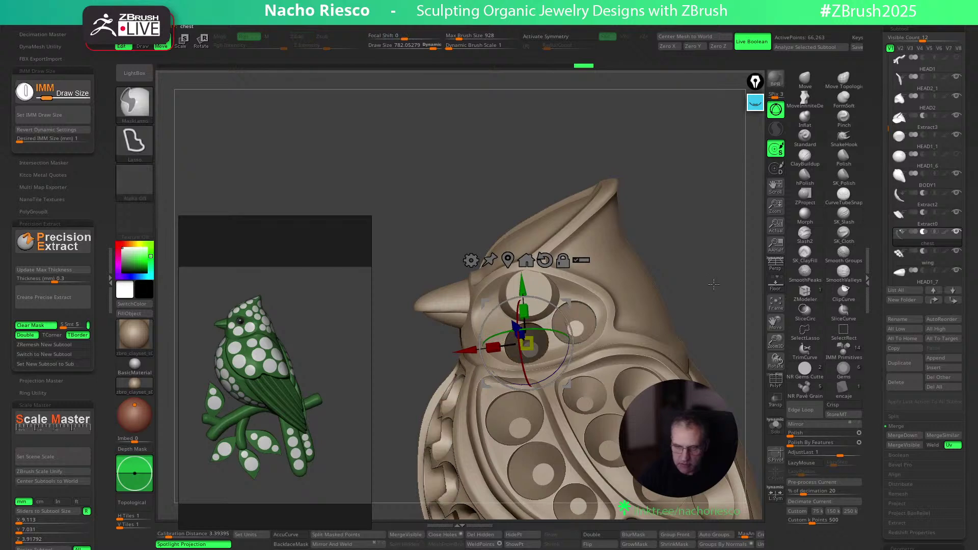
{"action": "right_click_drag", "start_coordinate": [589, 339], "coordinate": [598, 377]}
{"action": "key", "text": "q"}
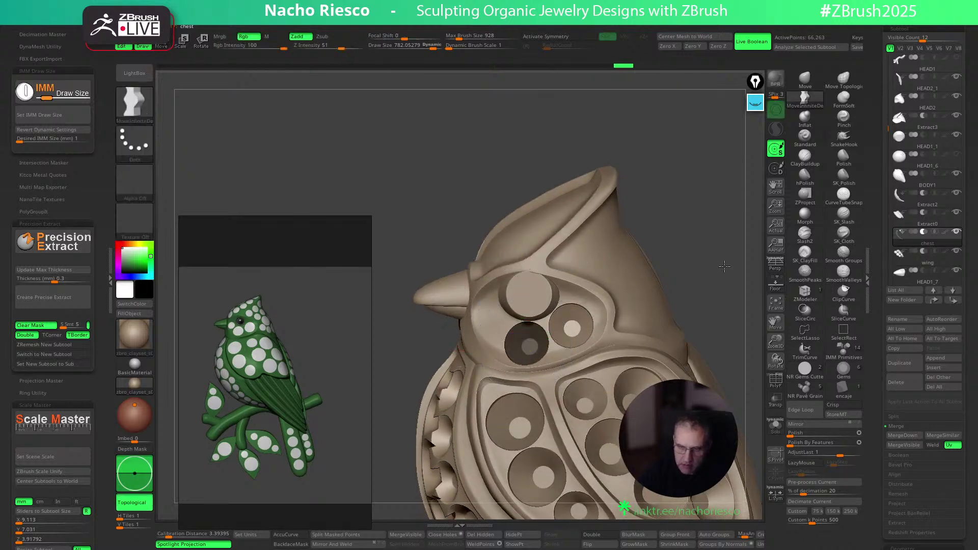
{"action": "left_click_drag", "start_coordinate": [722, 267], "coordinate": [724, 265]}
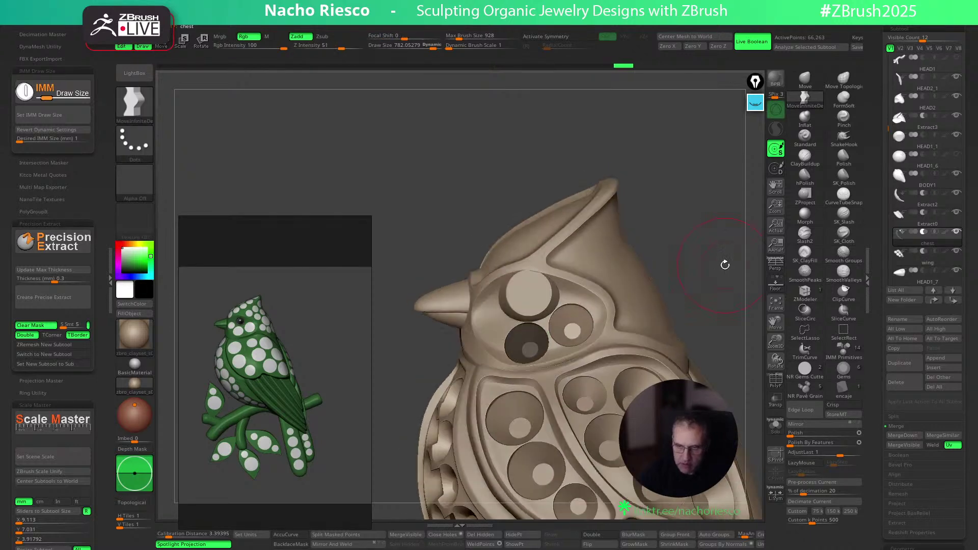
Place a 1 mm gem cutter on the chest subtool at the eye recess's front corner, undoing the one placed on the head panel
{"action": "left_click", "coordinate": [598, 304], "text": "alt"}
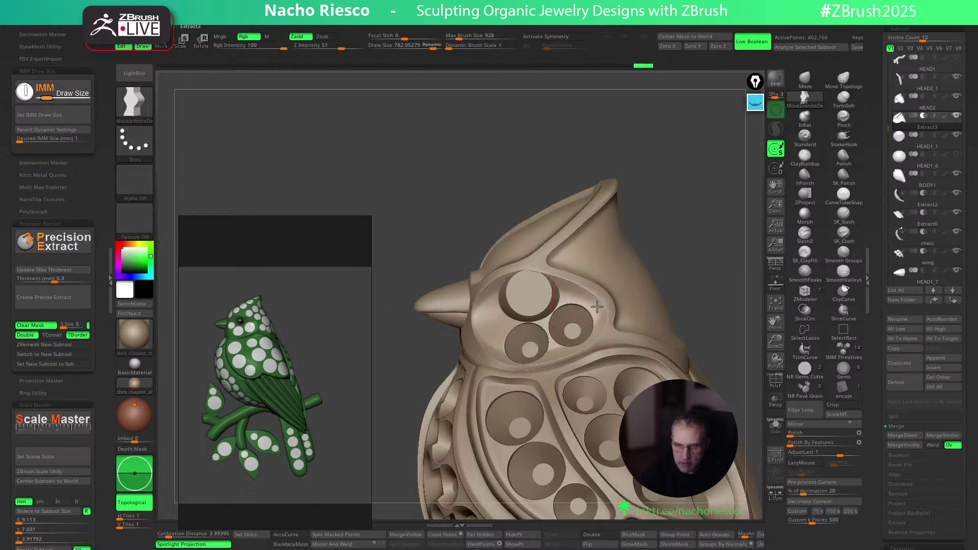
{"action": "left_click_drag", "start_coordinate": [681, 243], "coordinate": [695, 280]}
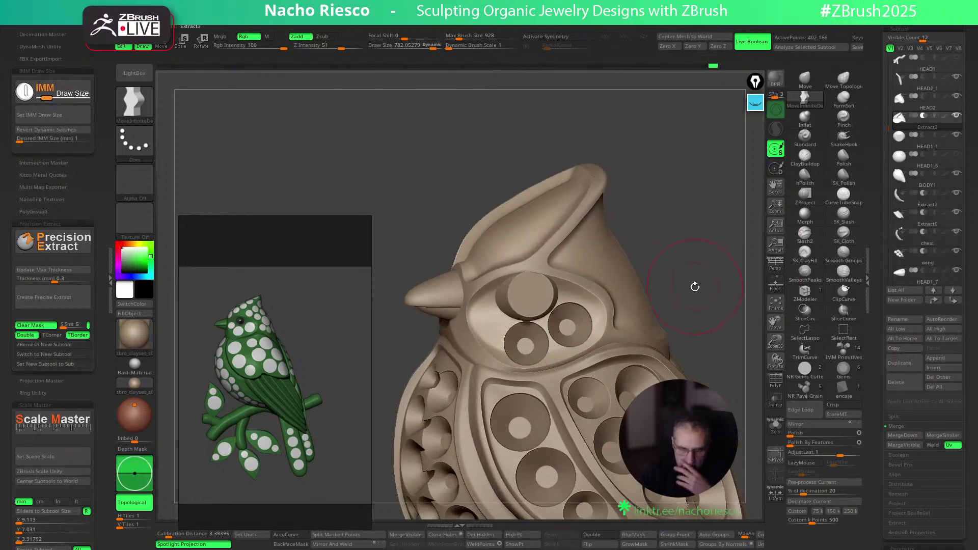
{"action": "left_click", "coordinate": [805, 367]}
{"action": "left_click_drag", "start_coordinate": [506, 328], "coordinate": [518, 338]}
{"action": "left_click_drag", "start_coordinate": [688, 235], "coordinate": [696, 254]}
{"action": "key", "text": "ctrl+z"}
{"action": "left_click", "coordinate": [588, 332], "text": "alt"}
{"action": "left_click_drag", "start_coordinate": [508, 328], "coordinate": [521, 338]}
{"action": "key", "text": "w"}
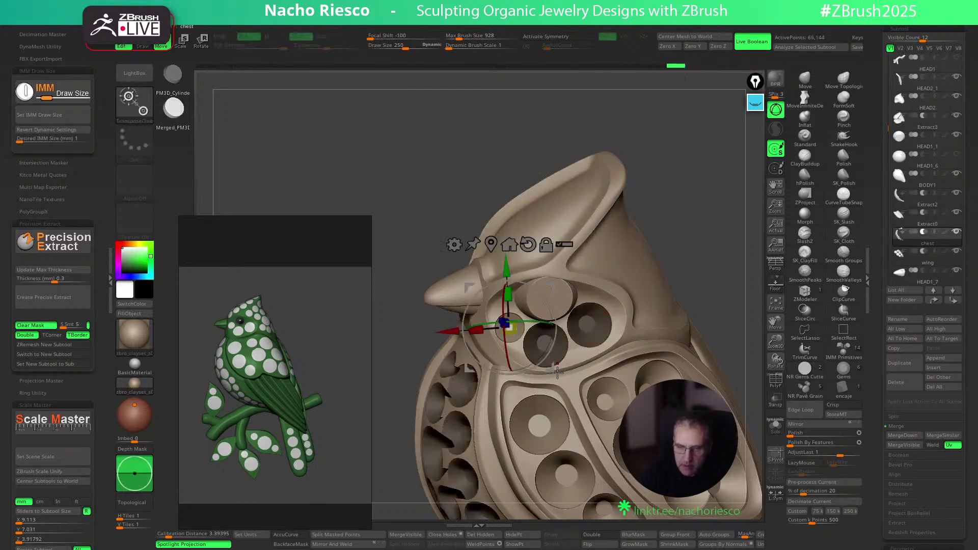
{"action": "key", "text": "q"}
{"action": "mouse_move", "coordinate": [708, 224]}
{"action": "left_mouse_down"}
{"action": "mouse_move", "coordinate": [699, 209]}
{"action": "mouse_move", "coordinate": [712, 244]}
{"action": "mouse_move", "coordinate": [703, 215]}
{"action": "mouse_move", "coordinate": [660, 231]}
{"action": "mouse_move", "coordinate": [672, 202]}
{"action": "left_mouse_up"}
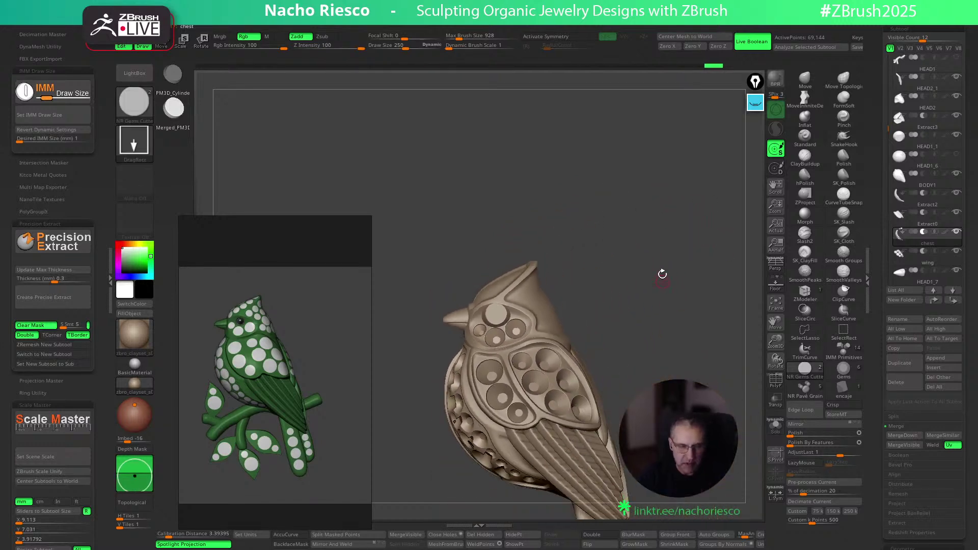
Select and show the HEAD1_6 eyeball with its black colour, and compare the whole bird with the reference
{"action": "left_click_drag", "start_coordinate": [663, 261], "coordinate": [686, 284], "text": "alt"}
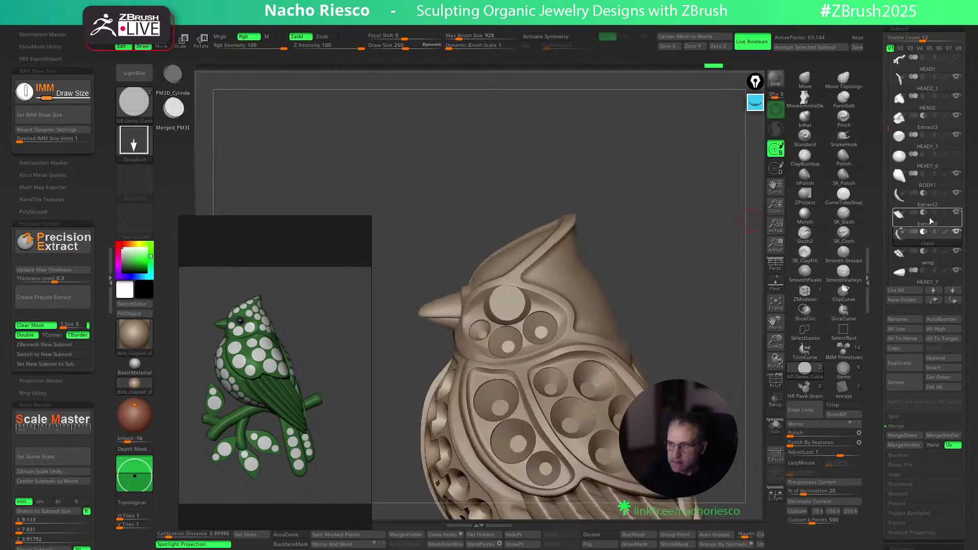
{"action": "left_click", "coordinate": [950, 163]}
{"action": "left_click_drag", "start_coordinate": [734, 249], "coordinate": [581, 299]}
{"action": "key", "text": "w"}
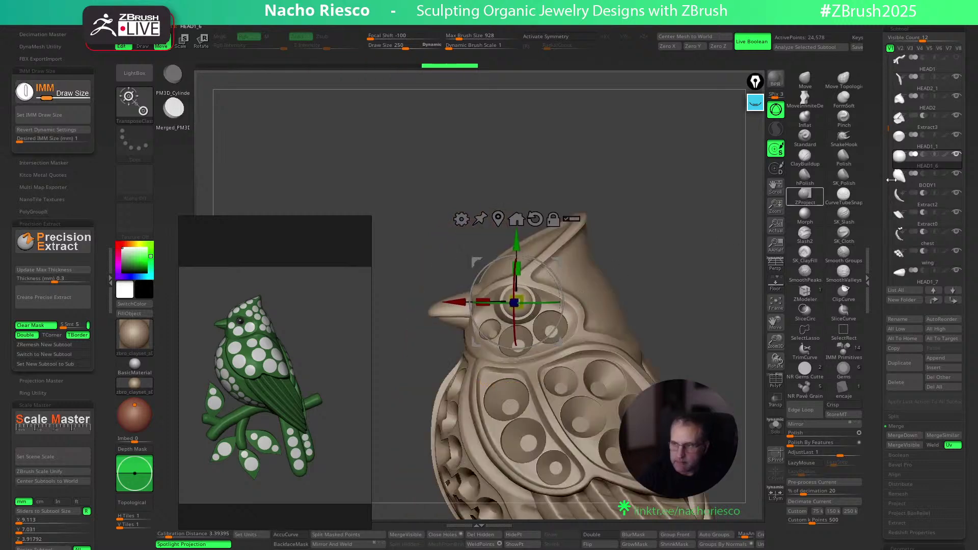
{"action": "left_click", "coordinate": [805, 368]}
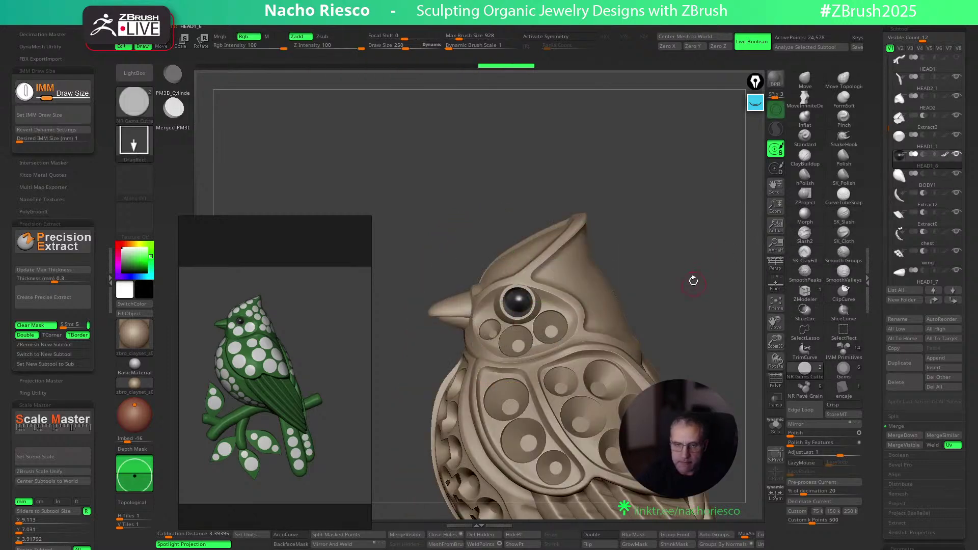
{"action": "left_click_drag", "start_coordinate": [697, 279], "coordinate": [731, 147]}
{"action": "mouse_move", "coordinate": [900, 195]}
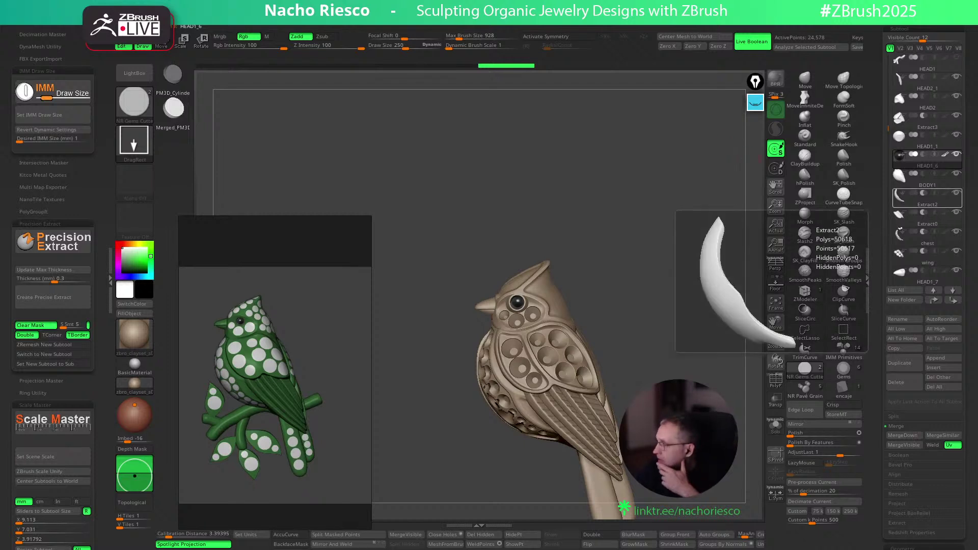
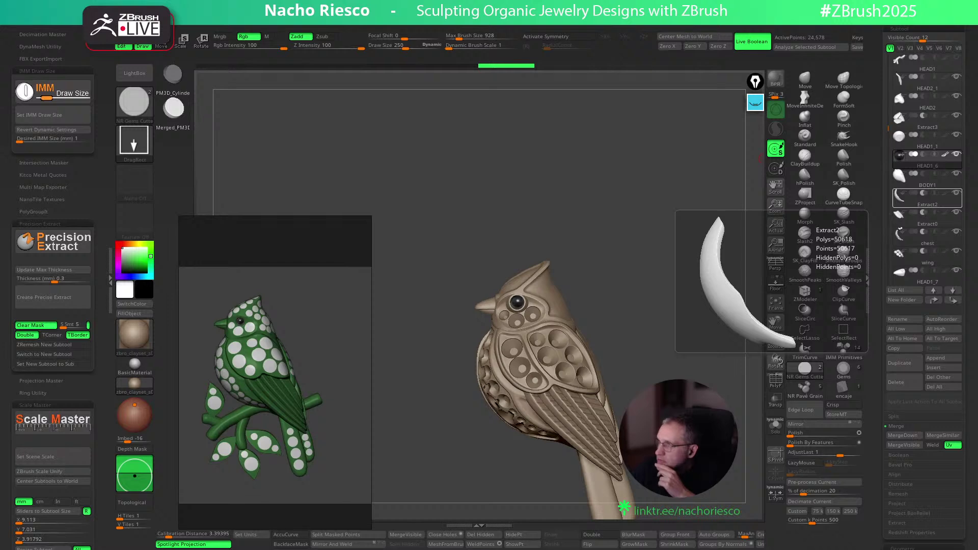
Select the Extract3 head panel and pull the eye recess's rear edge backward with a Move Infinite Depth brush sized about 860
{"action": "right_click_drag", "start_coordinate": [646, 263], "coordinate": [699, 273], "text": "ctrl"}
{"action": "left_click_drag", "start_coordinate": [699, 273], "coordinate": [670, 297]}
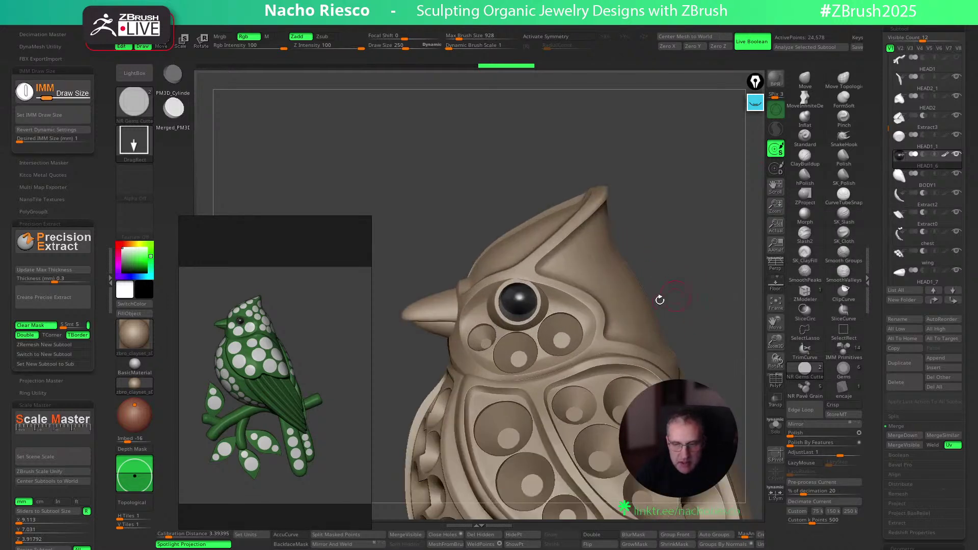
{"action": "left_click", "coordinate": [805, 80]}
{"action": "key", "text": "s"}
{"action": "left_click", "coordinate": [596, 323], "text": "alt"}
{"action": "mouse_move", "coordinate": [663, 288]}
{"action": "left_mouse_down"}
{"action": "mouse_move", "coordinate": [577, 302]}
{"action": "mouse_move", "coordinate": [604, 304]}
{"action": "left_mouse_up"}
{"action": "key", "text": "s"}
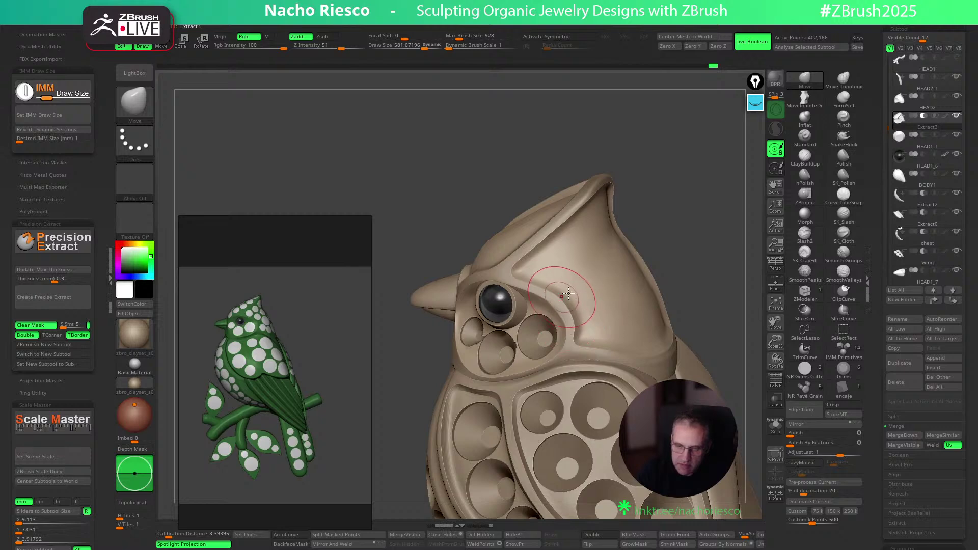
{"action": "left_click", "coordinate": [805, 99]}
{"action": "key", "text": "s"}
{"action": "left_click_drag", "start_coordinate": [547, 310], "coordinate": [574, 310]}
{"action": "mouse_move", "coordinate": [679, 257]}
{"action": "left_mouse_down"}
{"action": "mouse_move", "coordinate": [697, 229]}
{"action": "mouse_move", "coordinate": [716, 225]}
{"action": "left_mouse_up"}
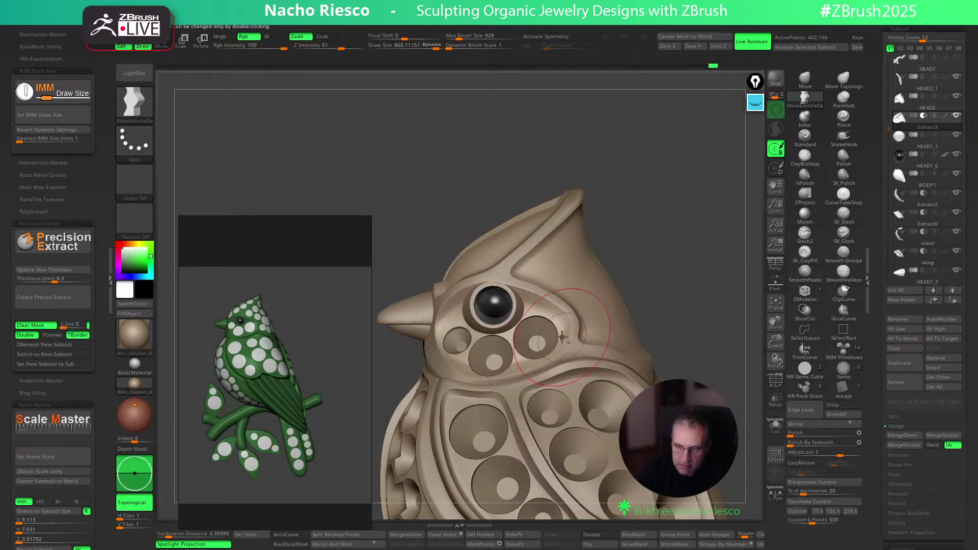
Refine the head panel's lower rear edge behind the eye recess with a Move Infinite Depth brush sized about 914
{"action": "right_click_drag", "start_coordinate": [583, 307], "coordinate": [602, 330]}
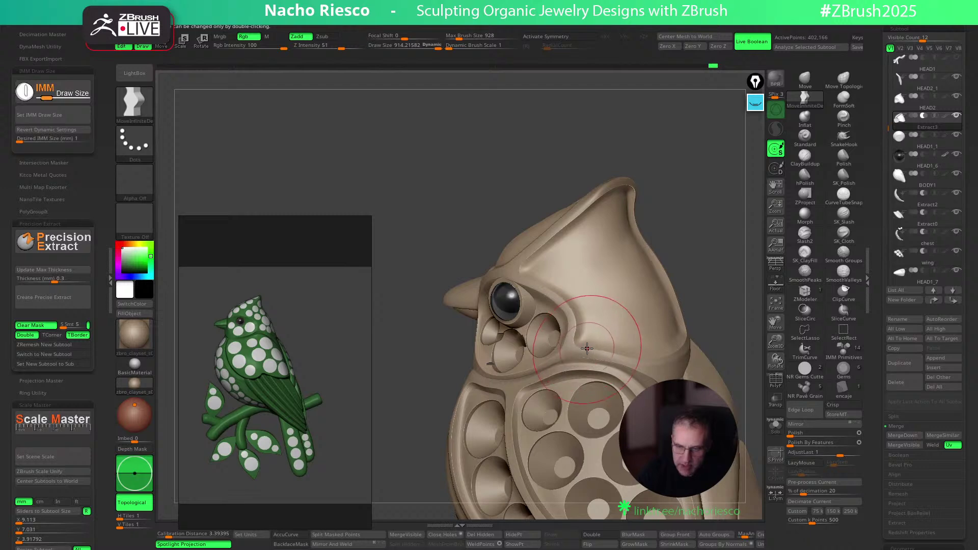
{"action": "right_click_drag", "start_coordinate": [668, 323], "coordinate": [661, 354]}
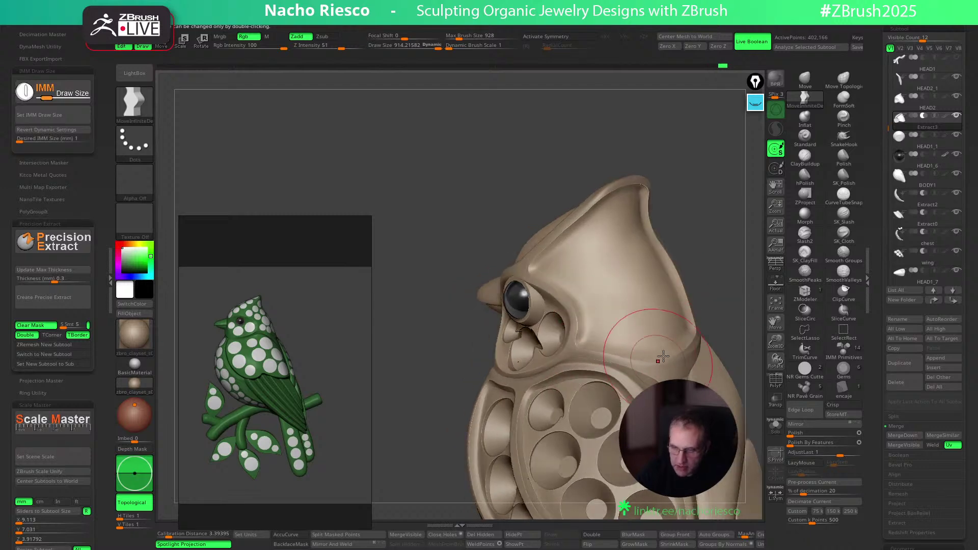
{"action": "mouse_move", "coordinate": [703, 327]}
{"action": "right_mouse_down"}
{"action": "mouse_move", "coordinate": [685, 345]}
{"action": "mouse_move", "coordinate": [694, 311]}
{"action": "right_mouse_up"}
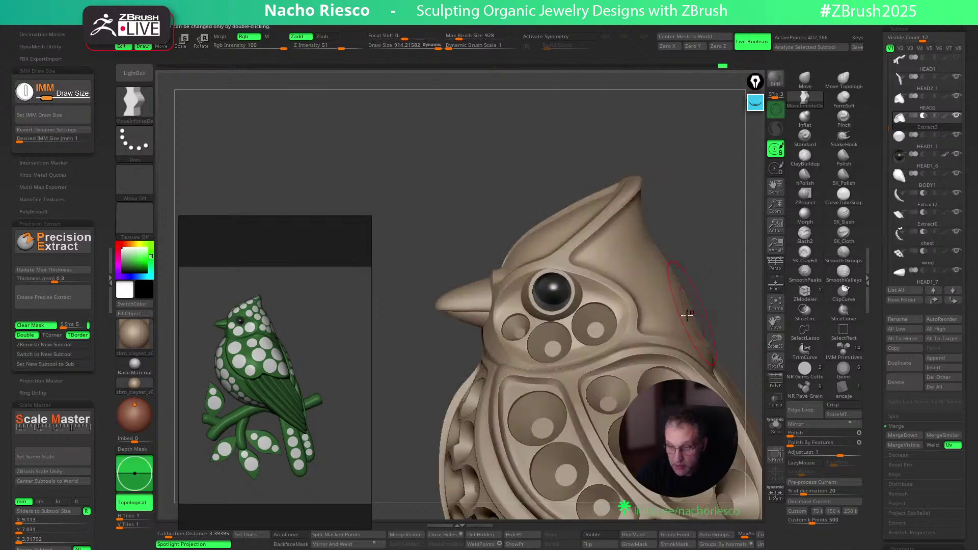
Inspect the edge above the eye on the HEAD2 and Extract3 subtools from the side, below and front
{"action": "right_click_drag", "start_coordinate": [744, 280], "coordinate": [696, 304]}
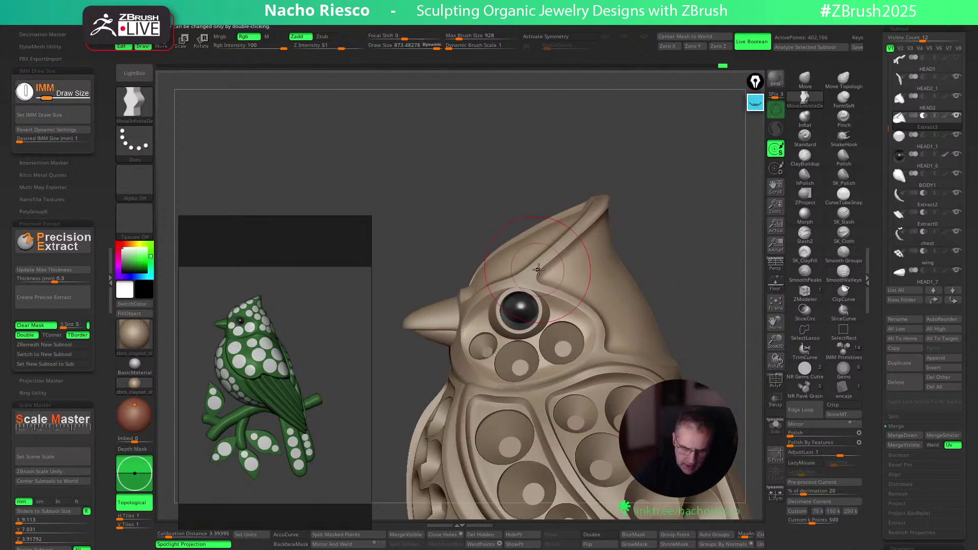
{"action": "right_click_drag", "start_coordinate": [694, 230], "coordinate": [534, 274]}
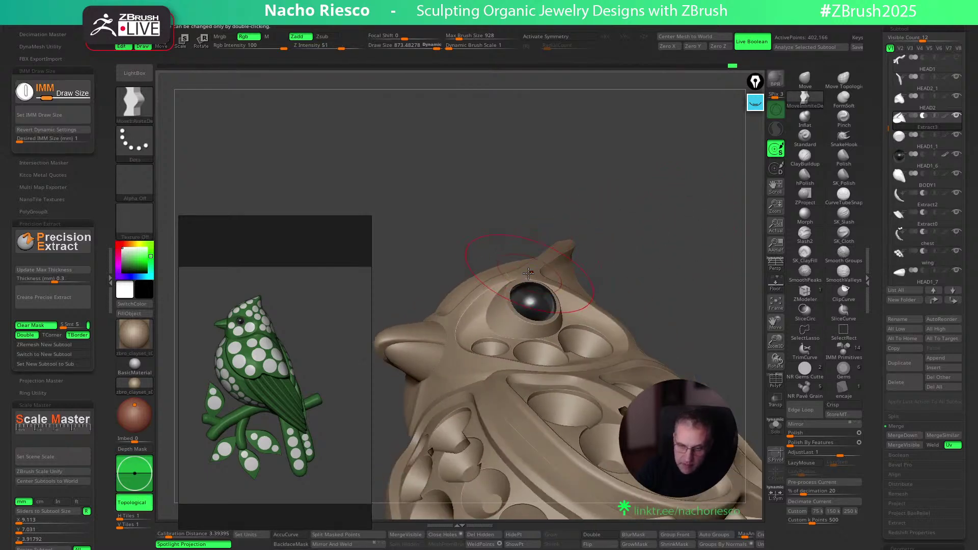
{"action": "left_click", "coordinate": [527, 273], "text": "alt"}
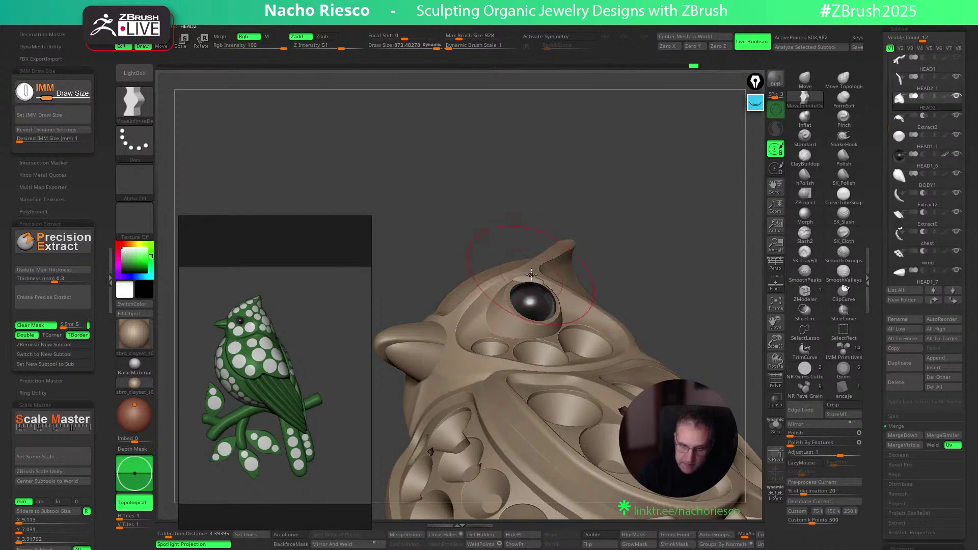
{"action": "right_click_drag", "start_coordinate": [638, 250], "coordinate": [611, 281]}
{"action": "left_click", "coordinate": [538, 285], "text": "alt"}
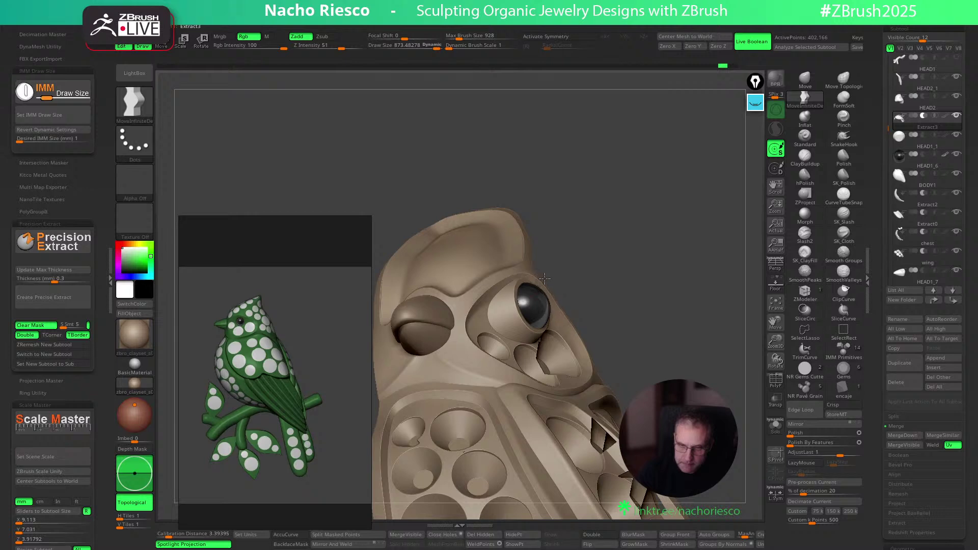
{"action": "mouse_move", "coordinate": [534, 276]}
{"action": "right_mouse_down"}
{"action": "mouse_move", "coordinate": [596, 234]}
{"action": "mouse_move", "coordinate": [543, 272]}
{"action": "right_mouse_up"}
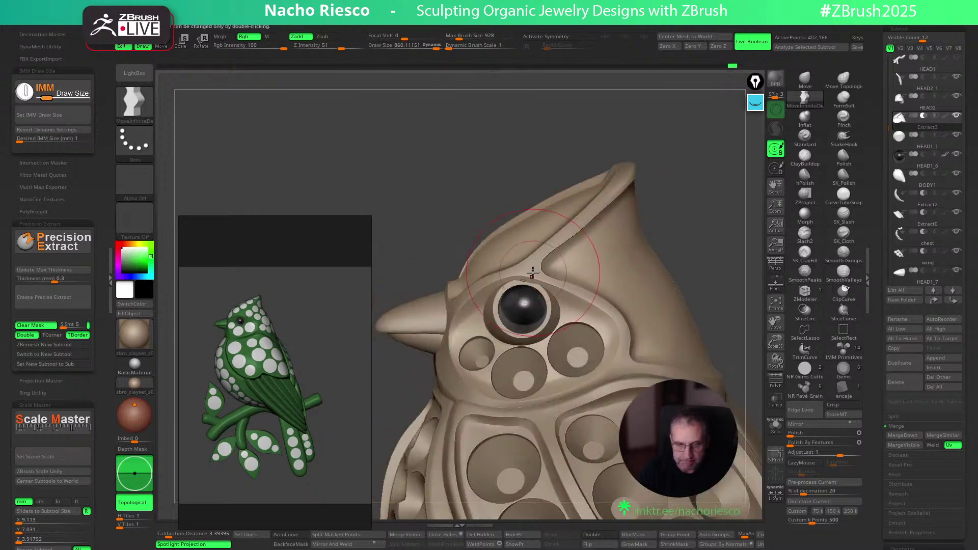
{"action": "mouse_move", "coordinate": [672, 203]}
{"action": "right_mouse_down", "text": "ctrl"}
{"action": "mouse_move", "coordinate": [664, 146]}
{"action": "mouse_move", "coordinate": [679, 240]}
{"action": "mouse_move", "coordinate": [703, 236]}
{"action": "mouse_move", "coordinate": [704, 285]}
{"action": "right_mouse_up", "text": "ctrl"}
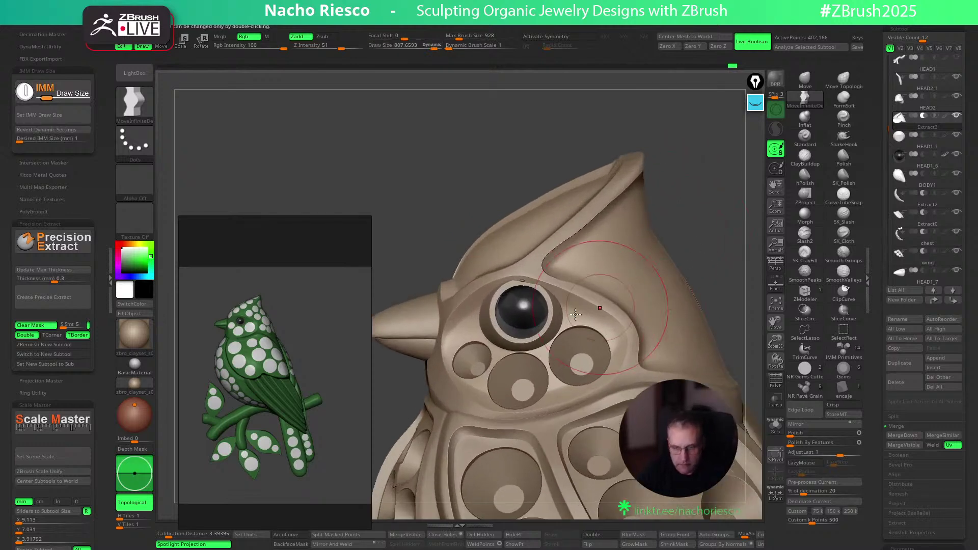
Select the HEAD1_1 eye socket subtool and nudge it slightly toward the beak
{"action": "left_click", "coordinate": [543, 333], "text": "alt"}
{"action": "key", "text": "w"}
{"action": "left_click_drag", "start_coordinate": [530, 316], "coordinate": [527, 316]}
{"action": "key", "text": "q"}
{"action": "right_click_drag", "start_coordinate": [696, 219], "coordinate": [687, 193], "text": "ctrl"}
{"action": "left_click_drag", "start_coordinate": [688, 234], "coordinate": [657, 245]}
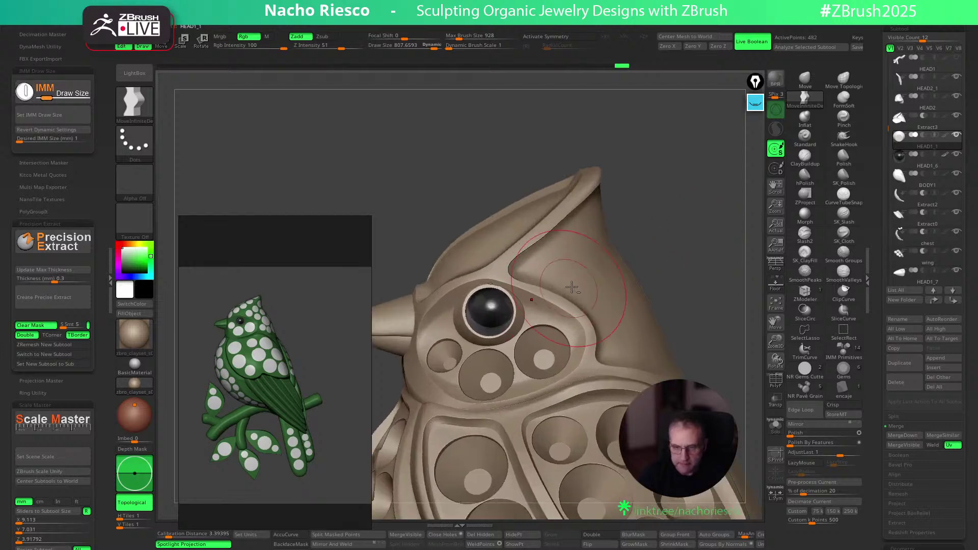
Select the Extract3 head panel and refine the eye recess's rear edge with a Move Infinite Depth brush sized about 549
{"action": "left_click", "coordinate": [568, 289], "text": "alt"}
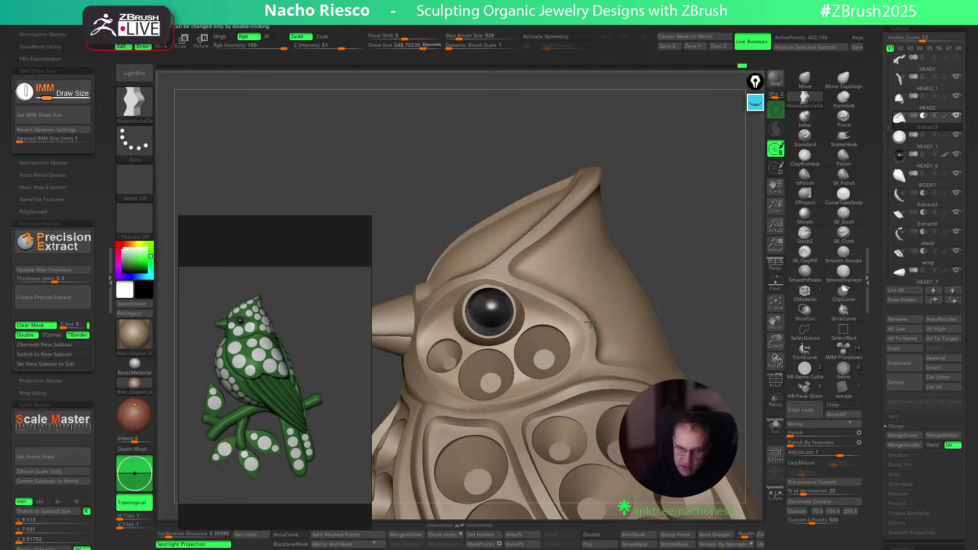
{"action": "left_click_drag", "start_coordinate": [670, 248], "coordinate": [647, 247]}
{"action": "left_click_drag", "start_coordinate": [663, 209], "coordinate": [660, 117], "text": "alt"}
{"action": "left_click_drag", "start_coordinate": [655, 227], "coordinate": [640, 204], "text": "alt"}
{"action": "left_click_drag", "start_coordinate": [640, 263], "coordinate": [708, 226], "text": "alt"}
{"action": "left_click_drag", "start_coordinate": [731, 304], "coordinate": [706, 356]}
{"action": "left_click_drag", "start_coordinate": [700, 314], "coordinate": [672, 277], "text": "alt"}
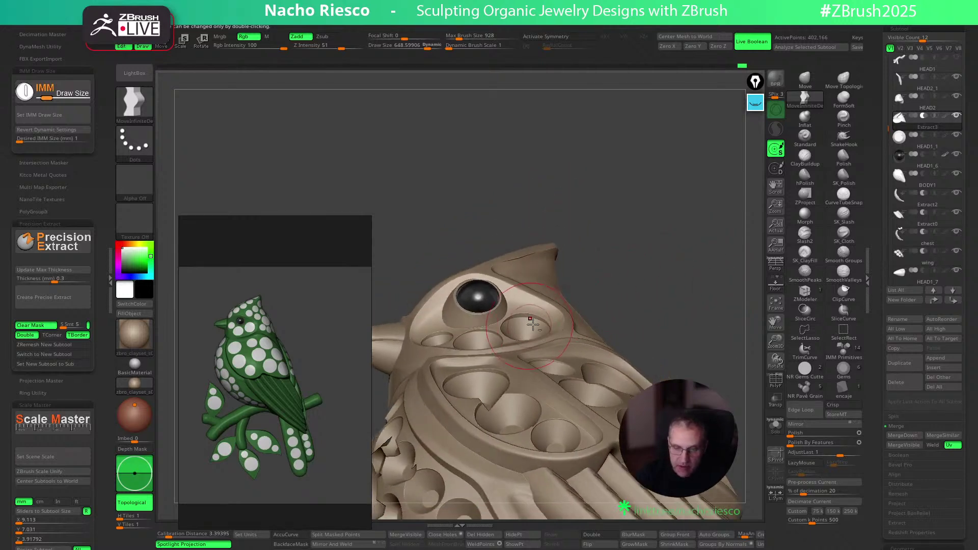
Isolate the chest cutter subtool and mask the rear cutter below the eye with the MaskLasso brush
{"action": "left_click", "coordinate": [547, 318], "text": "alt"}
{"action": "left_click", "coordinate": [776, 425]}
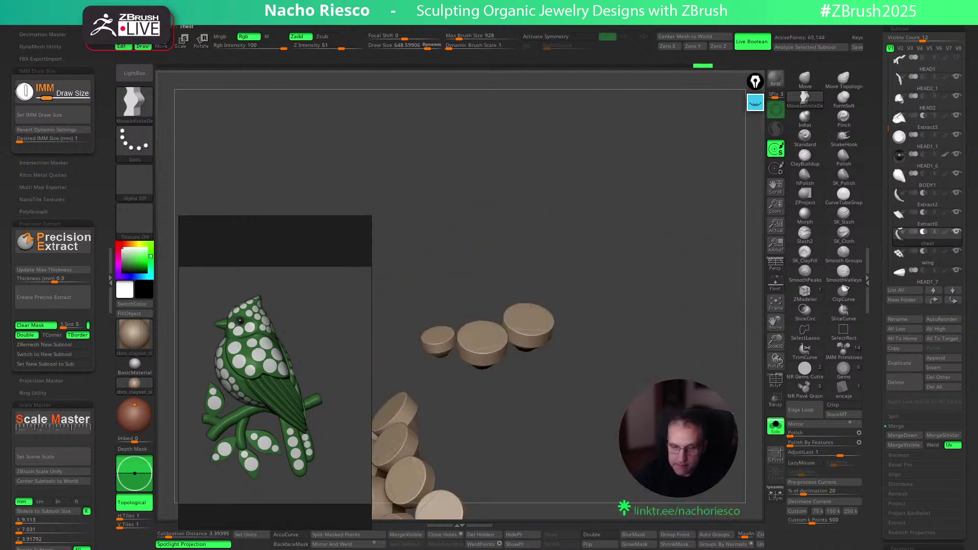
{"action": "left_click_drag", "start_coordinate": [666, 497], "coordinate": [723, 453], "text": "alt"}
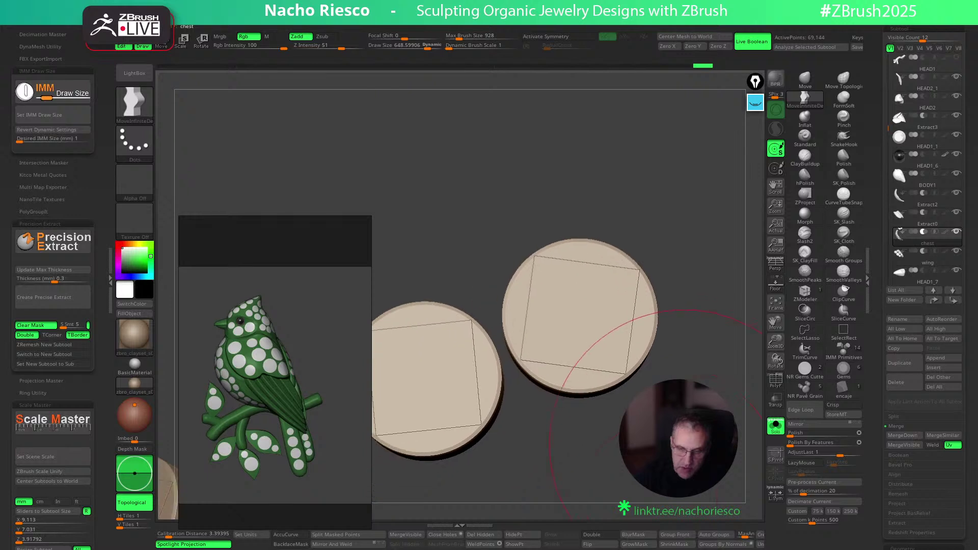
{"action": "left_click", "coordinate": [134, 105], "text": "ctrl"}
{"action": "left_click", "coordinate": [320, 146]}
{"action": "mouse_move", "coordinate": [643, 204]}
{"action": "left_mouse_down", "text": "ctrl"}
{"action": "mouse_move", "coordinate": [532, 202]}
{"action": "mouse_move", "coordinate": [479, 296]}
{"action": "mouse_move", "coordinate": [509, 380]}
{"action": "left_mouse_up", "text": "ctrl"}
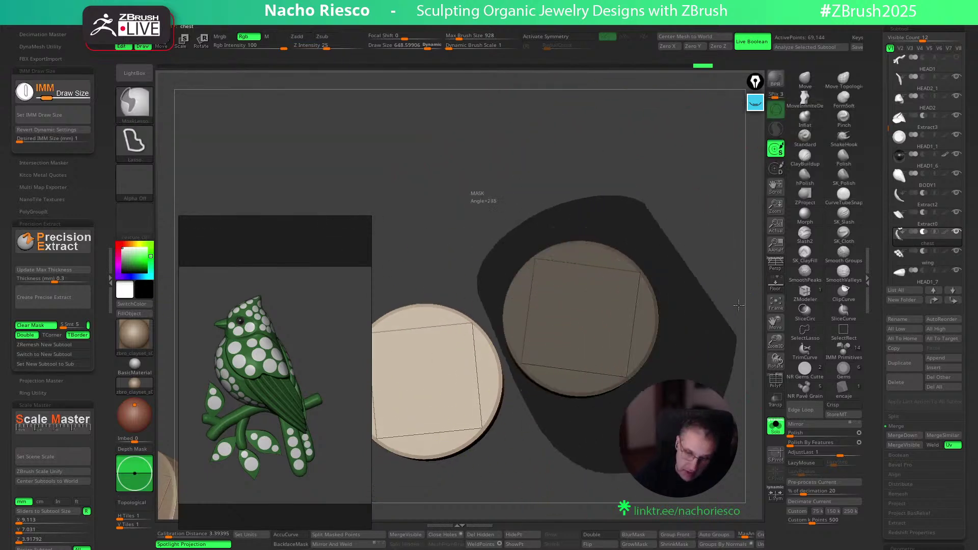
Invert the mask, centre the move gizmo on the rear eye-panel cutter, and turn off Solo
{"action": "left_click", "coordinate": [775, 425]}
{"action": "key", "text": "w"}
{"action": "left_click", "coordinate": [776, 425]}
{"action": "left_click_drag", "start_coordinate": [693, 402], "coordinate": [672, 368]}
{"action": "left_click", "coordinate": [671, 368], "text": "ctrl"}
{"action": "left_click", "coordinate": [594, 291]}
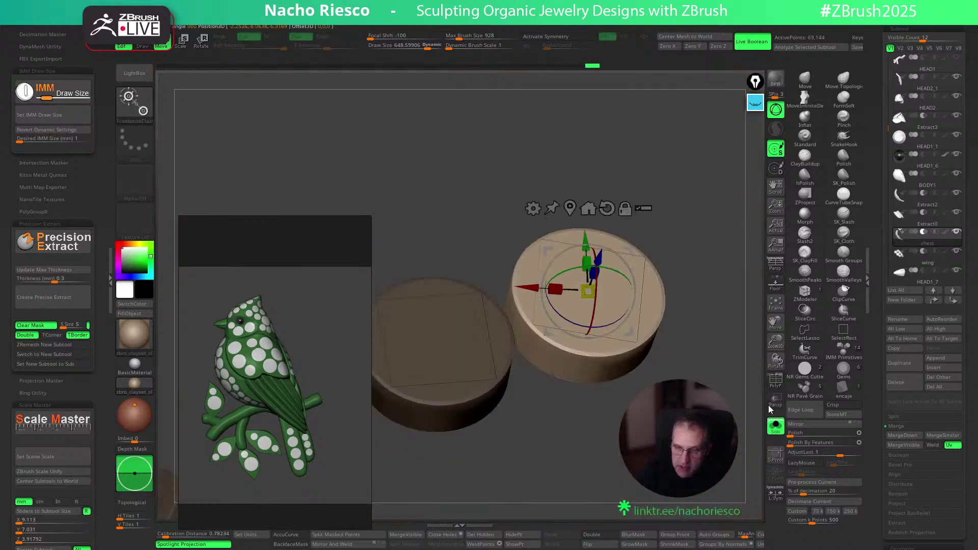
{"action": "left_click", "coordinate": [775, 425]}
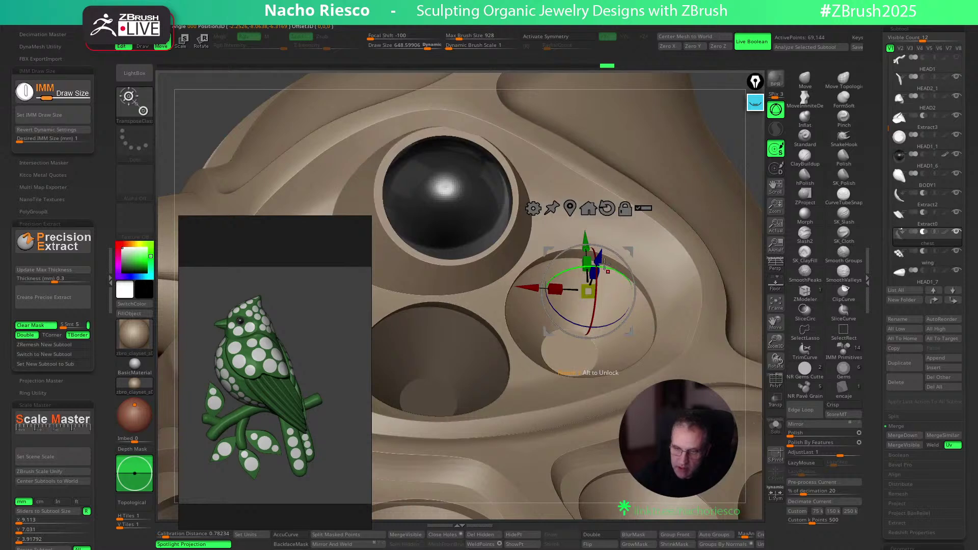
Shift the rear eye-panel cutter outward along its axis and slightly backward in the recess
{"action": "left_click_drag", "start_coordinate": [600, 256], "coordinate": [602, 251]}
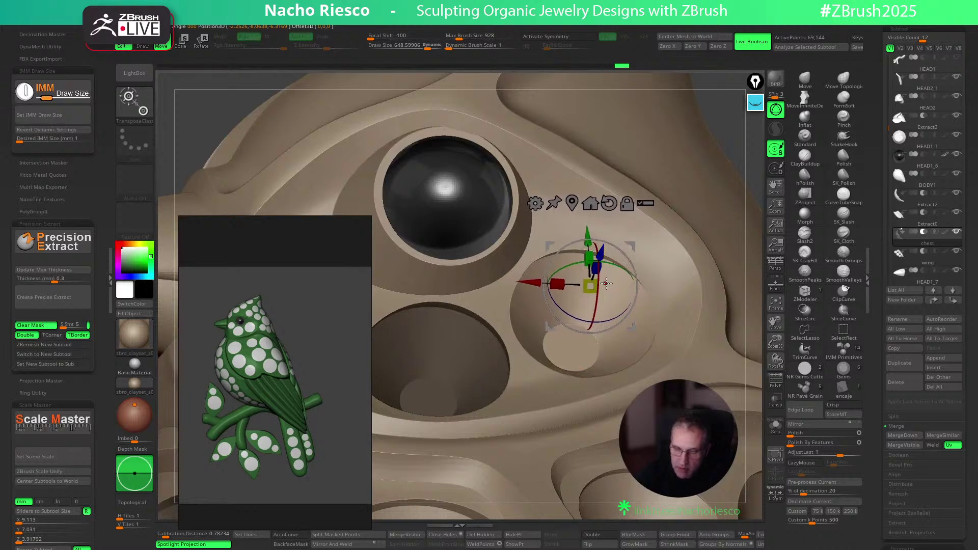
{"action": "left_click_drag", "start_coordinate": [764, 269], "coordinate": [741, 297]}
{"action": "left_click_drag", "start_coordinate": [629, 331], "coordinate": [640, 328]}
{"action": "left_click_drag", "start_coordinate": [759, 344], "coordinate": [765, 276]}
{"action": "key", "text": "q"}
{"action": "mouse_move", "coordinate": [749, 234]}
{"action": "left_mouse_down"}
{"action": "mouse_move", "coordinate": [747, 290]}
{"action": "mouse_move", "coordinate": [784, 290]}
{"action": "mouse_move", "coordinate": [643, 316]}
{"action": "left_mouse_up"}
Select the Extract3 head panel and tighten the recess edge around the rear cutter with a smaller Move Infinite Depth brush
{"action": "key", "text": "s"}
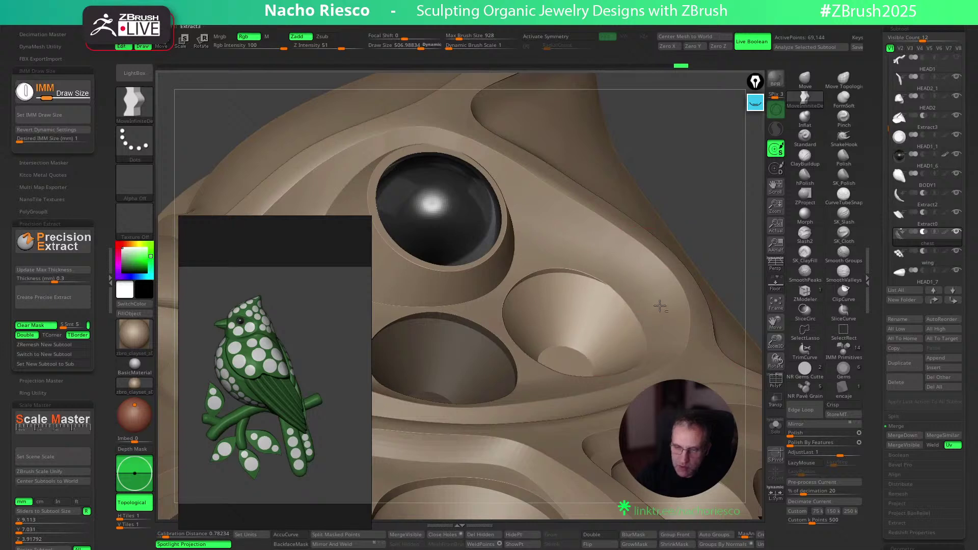
{"action": "left_click", "coordinate": [658, 307], "text": "alt"}
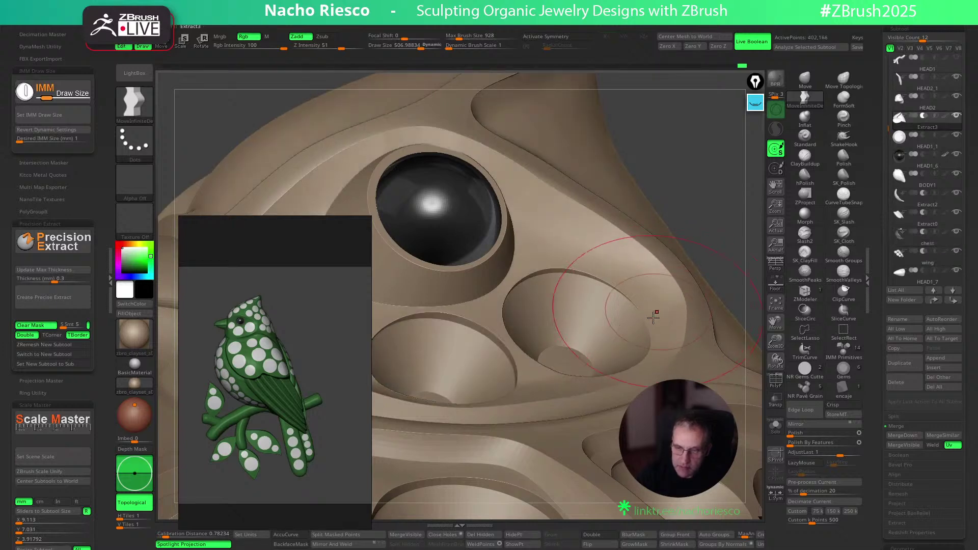
{"action": "mouse_move", "coordinate": [729, 279]}
{"action": "left_mouse_down"}
{"action": "mouse_move", "coordinate": [738, 294]}
{"action": "mouse_move", "coordinate": [726, 300]}
{"action": "left_mouse_up"}
{"action": "key", "text": "s"}
{"action": "left_click_drag", "start_coordinate": [664, 334], "coordinate": [658, 335]}
{"action": "left_click_drag", "start_coordinate": [746, 307], "coordinate": [634, 280], "text": "alt"}
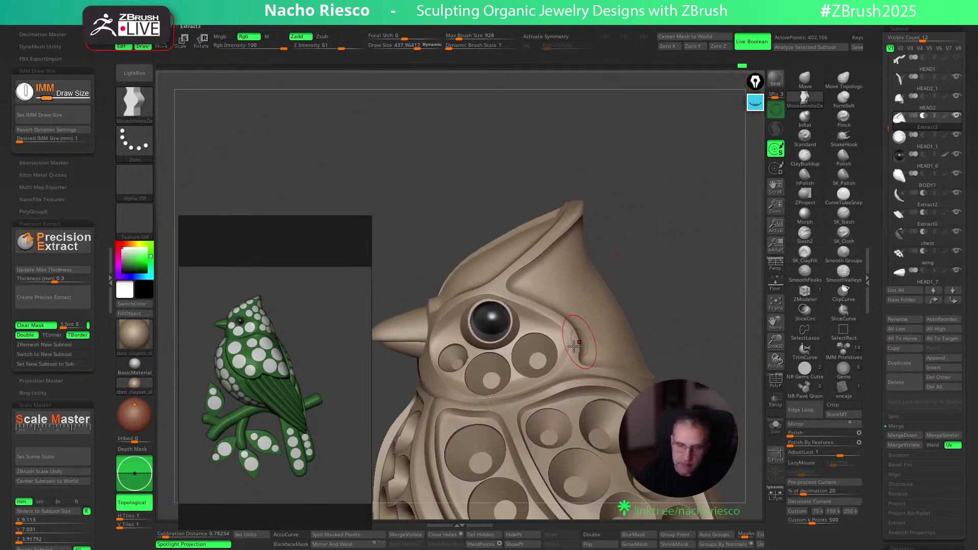
Select the chest cutter subtool and the NR Gems Cutter brush, and set the IMM draw size to 1 mm
{"action": "left_click", "coordinate": [533, 359], "text": "alt"}
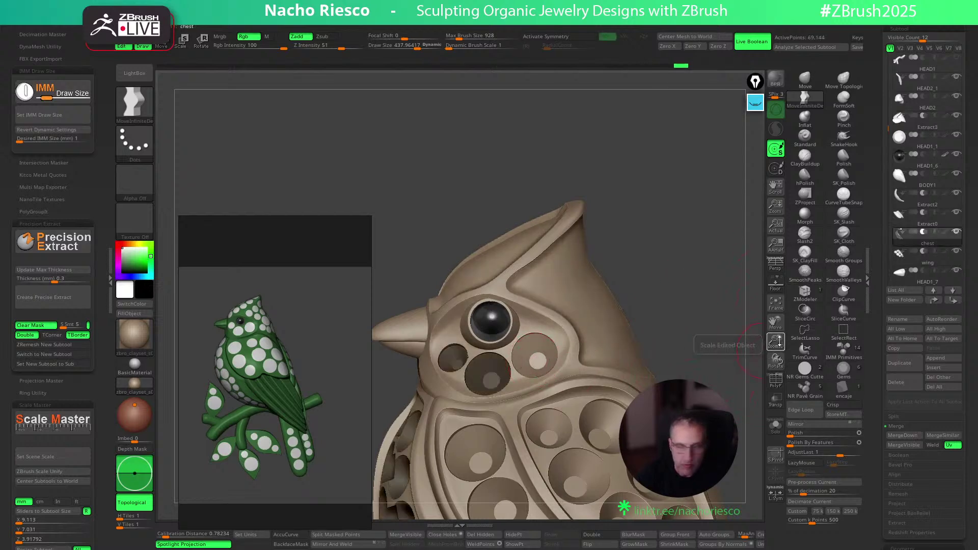
{"action": "left_click", "coordinate": [803, 380]}
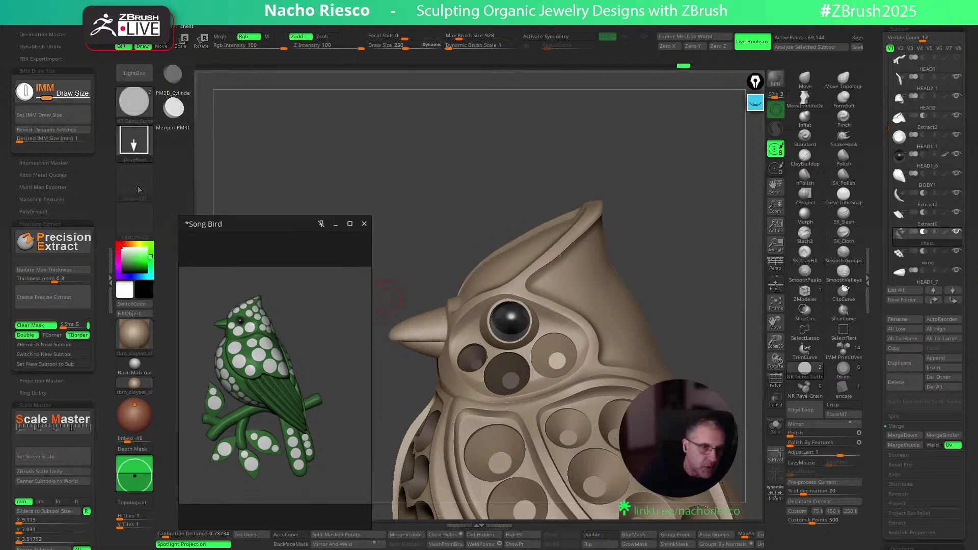
{"action": "left_click", "coordinate": [72, 136]}
{"action": "left_click", "coordinate": [71, 114]}
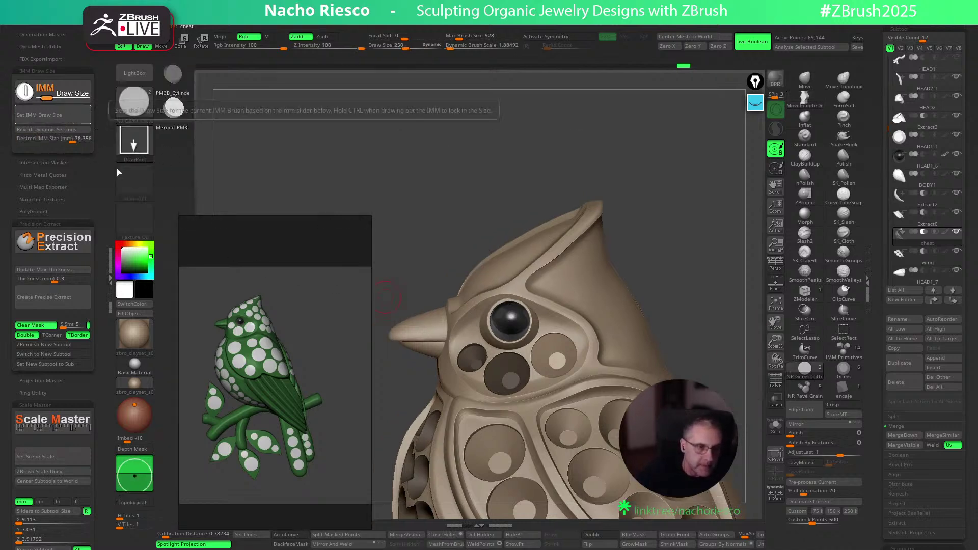
{"action": "left_click", "coordinate": [58, 140]}
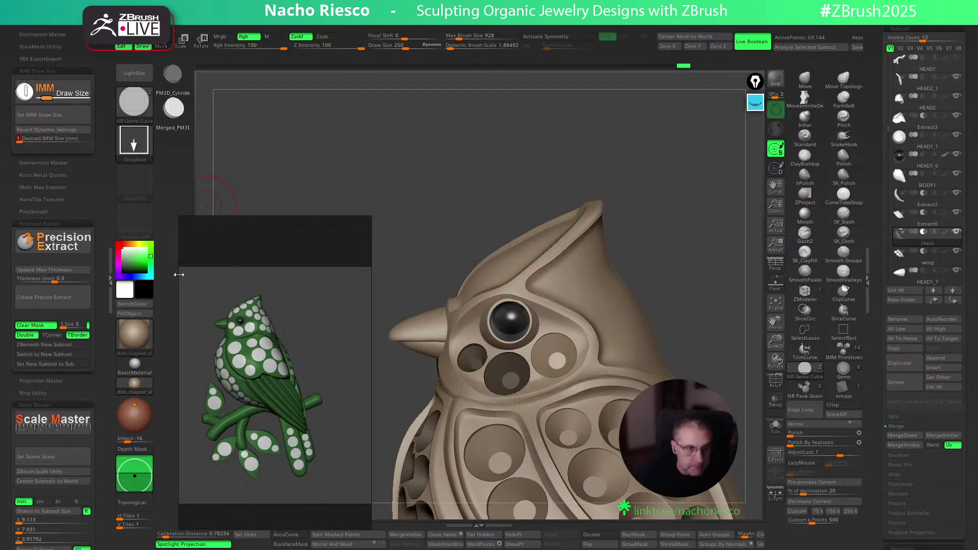
{"action": "type", "text": "1"}
{"action": "key", "text": "Return"}
Place two 1 mm cutters at the front corner of the rear head panel and adjust the second one's position
{"action": "left_click_drag", "start_coordinate": [676, 260], "coordinate": [615, 279]}
{"action": "left_click", "coordinate": [559, 272]}
{"action": "left_click_drag", "start_coordinate": [638, 247], "coordinate": [583, 280]}
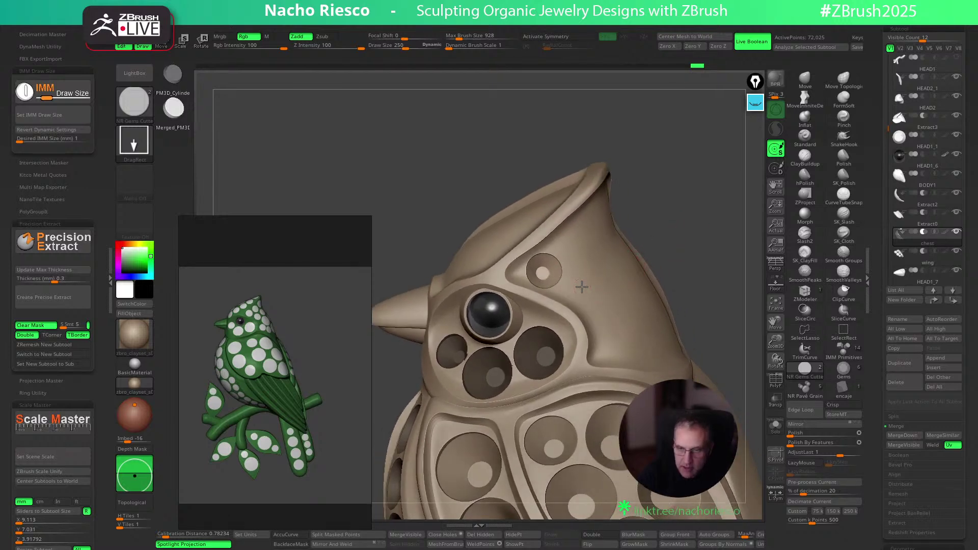
{"action": "left_click", "coordinate": [582, 285]}
{"action": "left_click_drag", "start_coordinate": [689, 237], "coordinate": [620, 304]}
{"action": "key", "text": "w"}
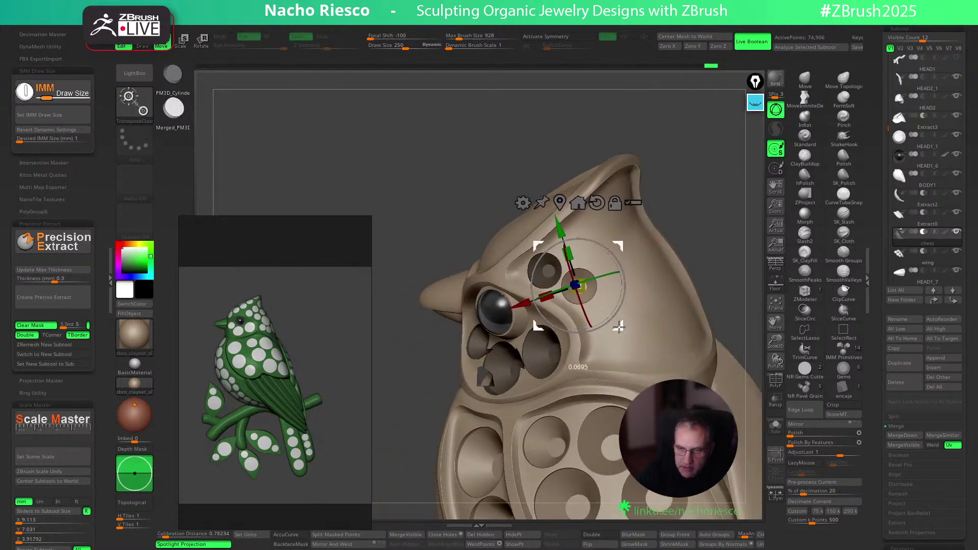
{"action": "key", "text": "q"}
{"action": "left_click_drag", "start_coordinate": [710, 231], "coordinate": [711, 225]}
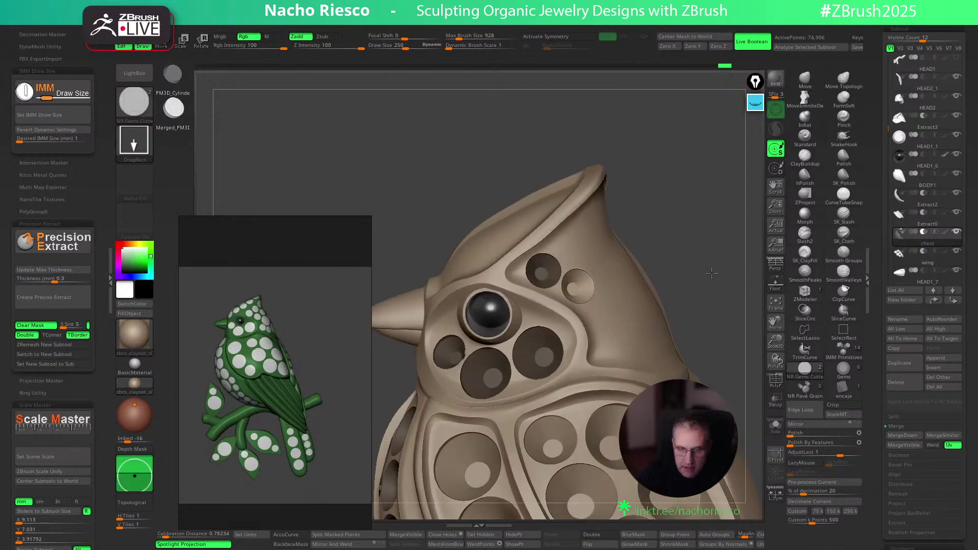
Place a 1 mm cutter in the rear head panel's lower front corner and adjust its position
{"action": "left_click_drag", "start_coordinate": [712, 273], "coordinate": [640, 327]}
{"action": "left_click", "coordinate": [608, 344]}
{"action": "key", "text": "w"}
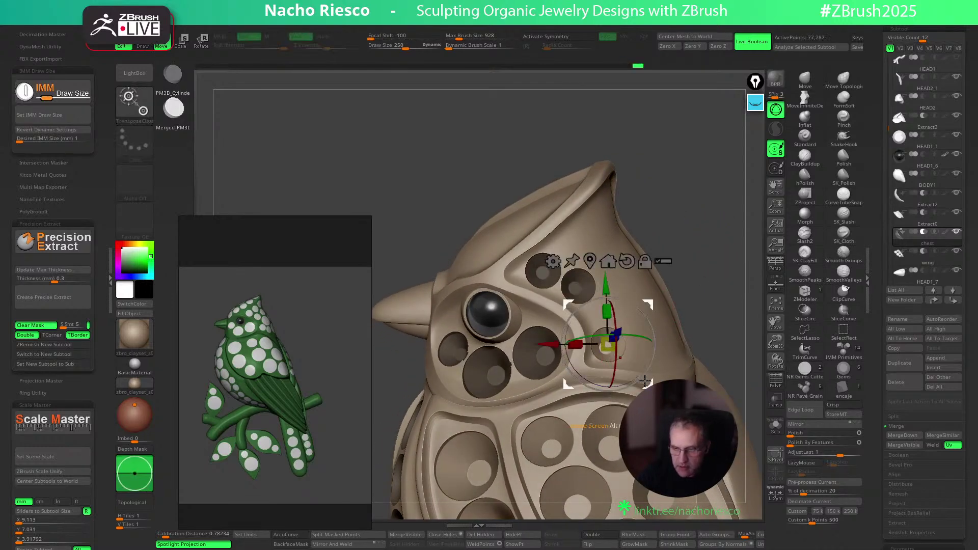
{"action": "key", "text": "q"}
Place a 1 mm cutter above the front pair, along the rear head panel's upper edge, and nudge it into position
{"action": "mouse_move", "coordinate": [732, 274]}
{"action": "left_mouse_down"}
{"action": "mouse_move", "coordinate": [706, 300]}
{"action": "mouse_move", "coordinate": [647, 289]}
{"action": "left_mouse_up"}
{"action": "left_click", "coordinate": [589, 241]}
{"action": "left_click_drag", "start_coordinate": [687, 214], "coordinate": [718, 220]}
{"action": "key", "text": "w"}
{"action": "left_click_drag", "start_coordinate": [627, 282], "coordinate": [633, 281]}
{"action": "key", "text": "q"}
Place two more 1 mm cutters along the rear head panel's upper edge toward the crest tip and adjust them
{"action": "left_click_drag", "start_coordinate": [695, 218], "coordinate": [636, 224]}
{"action": "left_click", "coordinate": [620, 217]}
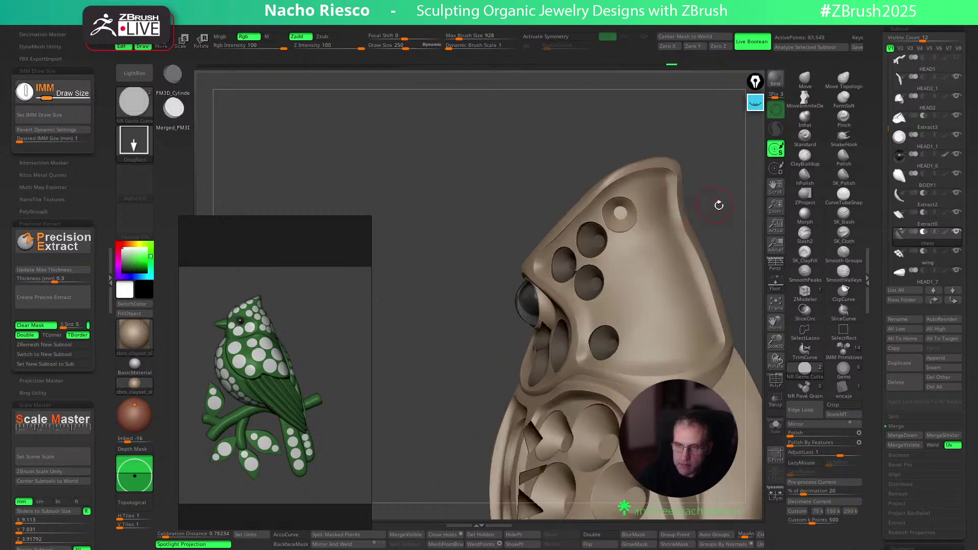
{"action": "key", "text": "w"}
{"action": "key", "text": "q"}
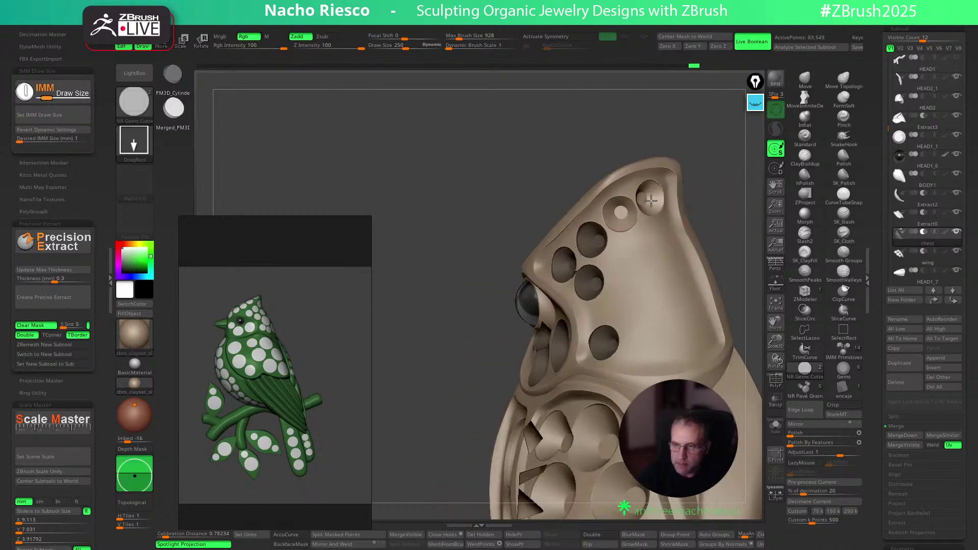
{"action": "left_click", "coordinate": [651, 198]}
{"action": "mouse_move", "coordinate": [723, 229]}
{"action": "left_mouse_down"}
{"action": "mouse_move", "coordinate": [703, 239]}
{"action": "mouse_move", "coordinate": [734, 203]}
{"action": "mouse_move", "coordinate": [734, 219]}
{"action": "mouse_move", "coordinate": [680, 253]}
{"action": "mouse_move", "coordinate": [379, 170]}
{"action": "left_mouse_up"}
{"action": "key", "text": "w"}
{"action": "key", "text": "q"}
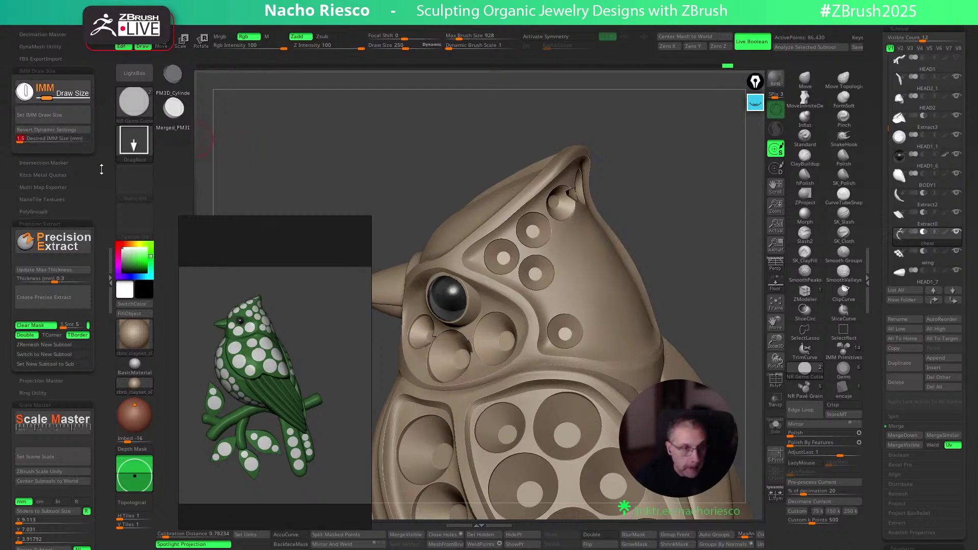
Set the IMM size to 1.5 mm and place a cutter between the front and lower cutters of the rear head panel
{"action": "left_click_drag", "start_coordinate": [664, 215], "coordinate": [639, 245]}
{"action": "left_click_drag", "start_coordinate": [568, 290], "coordinate": [594, 301]}
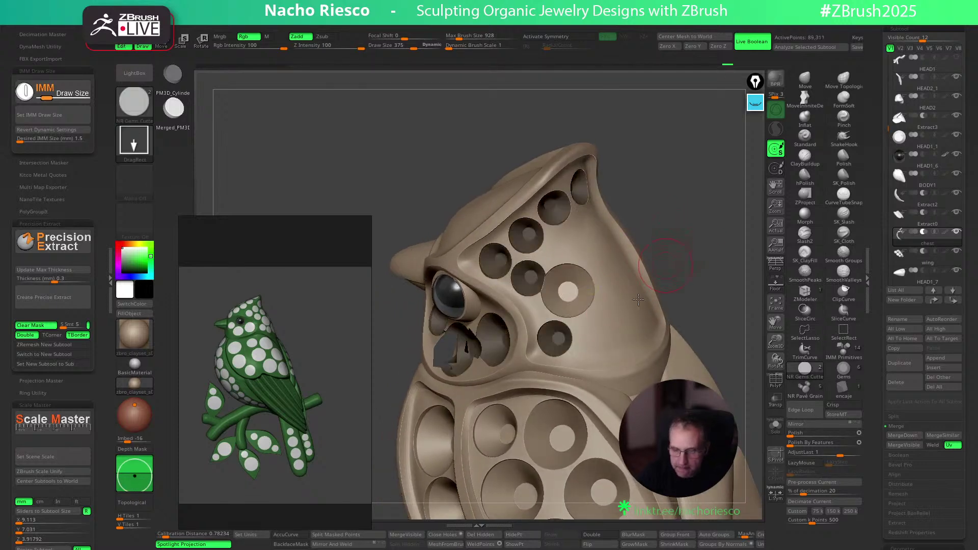
{"action": "key", "text": "w"}
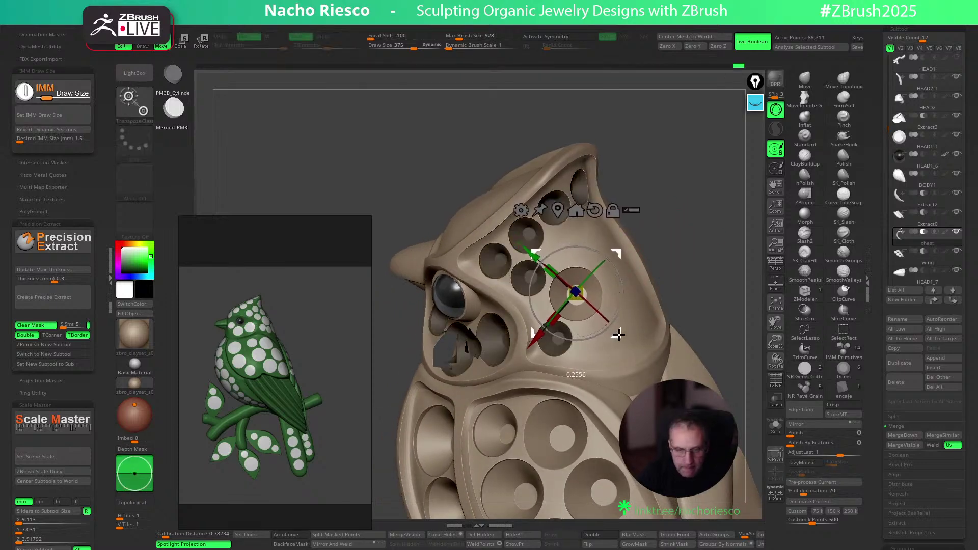
{"action": "key", "text": "q"}
{"action": "mouse_move", "coordinate": [692, 244]}
{"action": "left_mouse_down"}
{"action": "mouse_move", "coordinate": [711, 233]}
{"action": "mouse_move", "coordinate": [706, 244]}
{"action": "mouse_move", "coordinate": [673, 234]}
{"action": "left_mouse_up"}
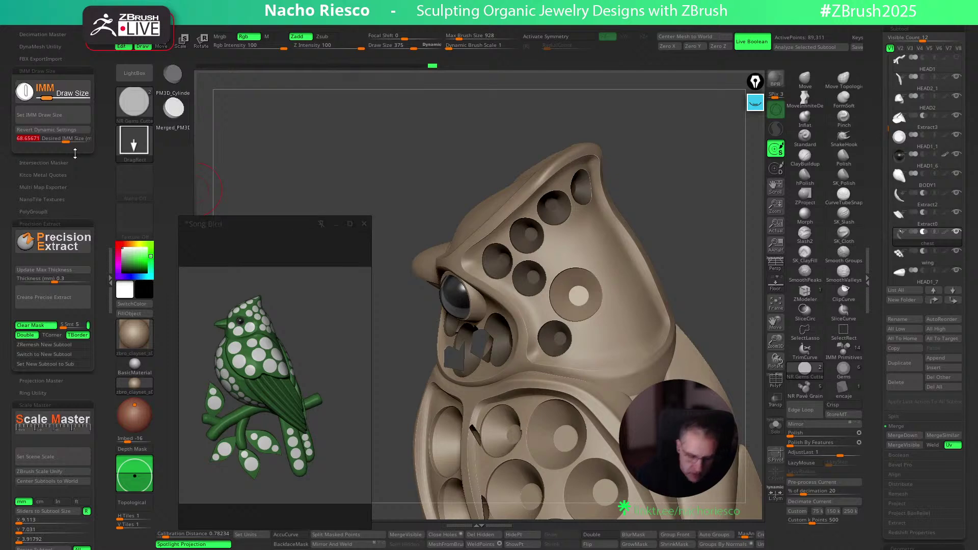
Set the IMM size back to 1 mm, place cutters above and below the 1.5 mm one, and nudge the lower one
{"action": "left_click", "coordinate": [51, 115]}
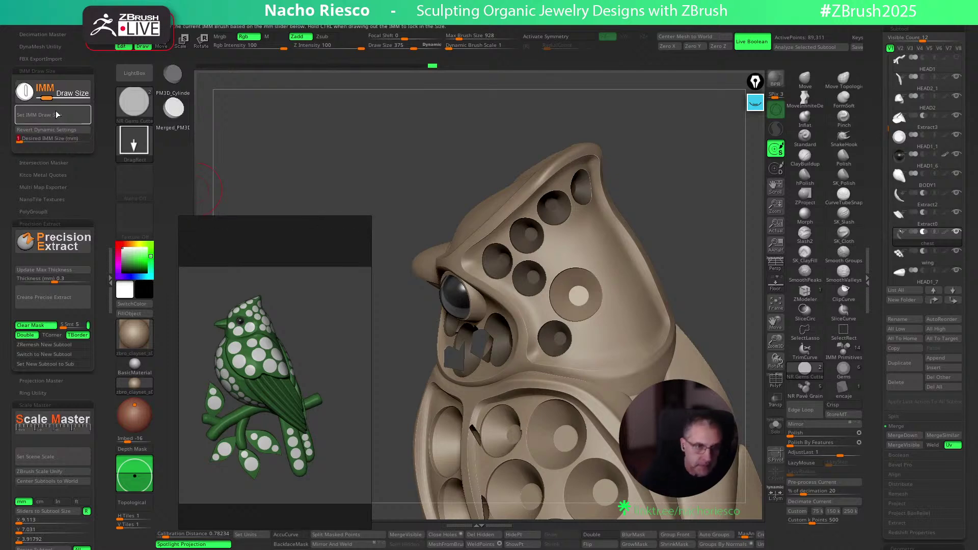
{"action": "left_click", "coordinate": [564, 248]}
{"action": "left_click", "coordinate": [593, 340]}
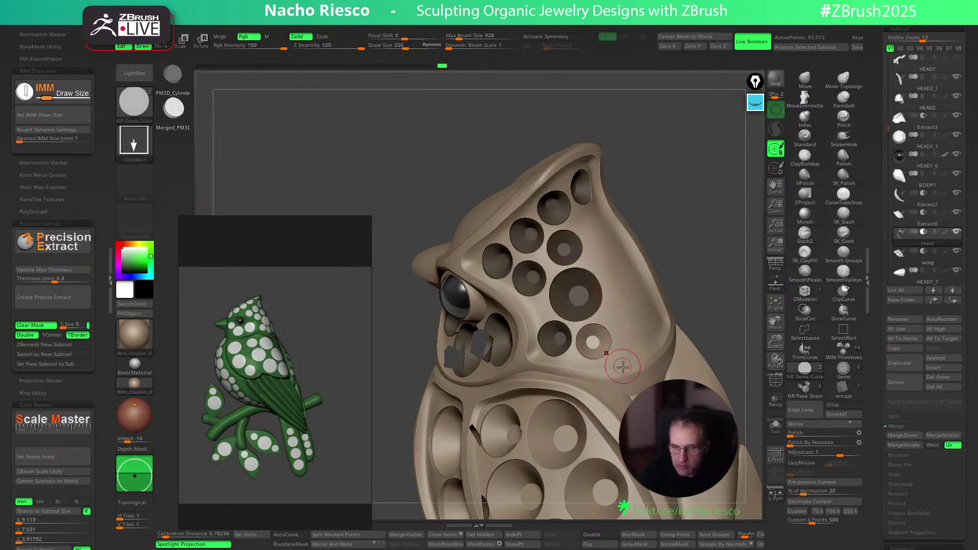
{"action": "key", "text": "w"}
{"action": "left_click_drag", "start_coordinate": [632, 377], "coordinate": [634, 374]}
{"action": "key", "text": "q"}
Switch to the BODY1 reference tool and check the gem layout on the back of the head
{"action": "left_click_drag", "start_coordinate": [727, 279], "coordinate": [841, 168]}
{"action": "scroll", "coordinate": [912, 204], "scroll_direction": "up", "scroll_amount": 5}
{"action": "left_click", "coordinate": [932, 441]}
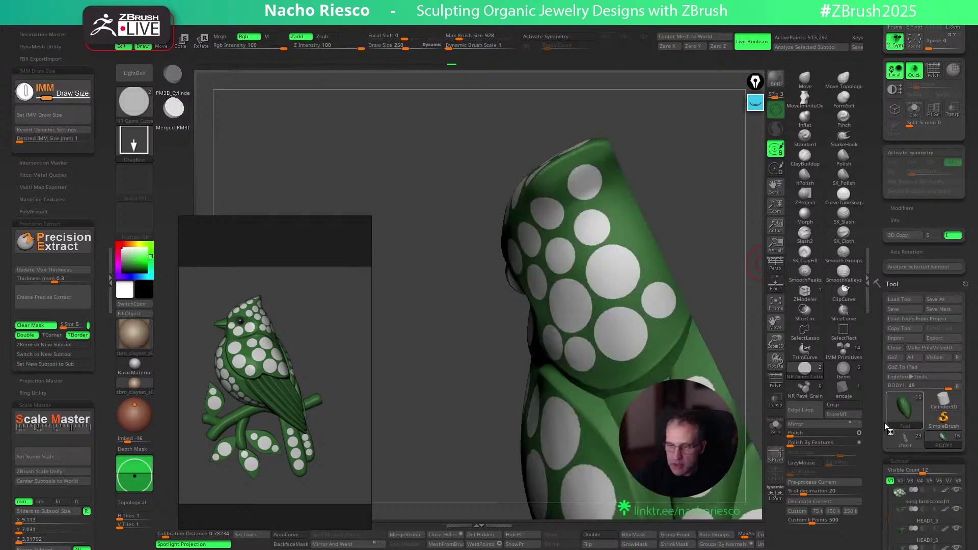
Return to the chest tool, set the IMM size to 1.5 mm and place a cutter near the rear head panel's lower back corner
{"action": "left_click_drag", "start_coordinate": [737, 329], "coordinate": [709, 310]}
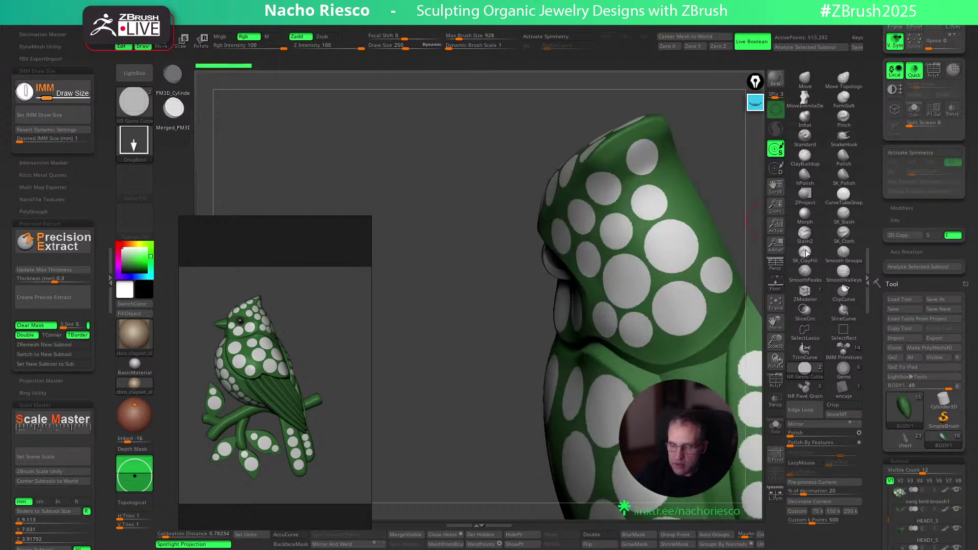
{"action": "left_click", "coordinate": [914, 442]}
{"action": "left_click_drag", "start_coordinate": [729, 209], "coordinate": [630, 214]}
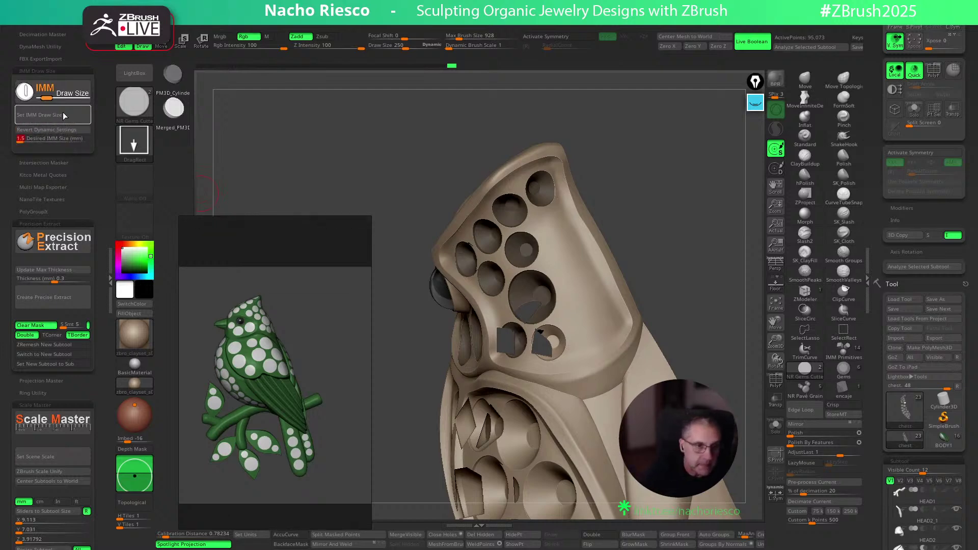
{"action": "key", "text": "w"}
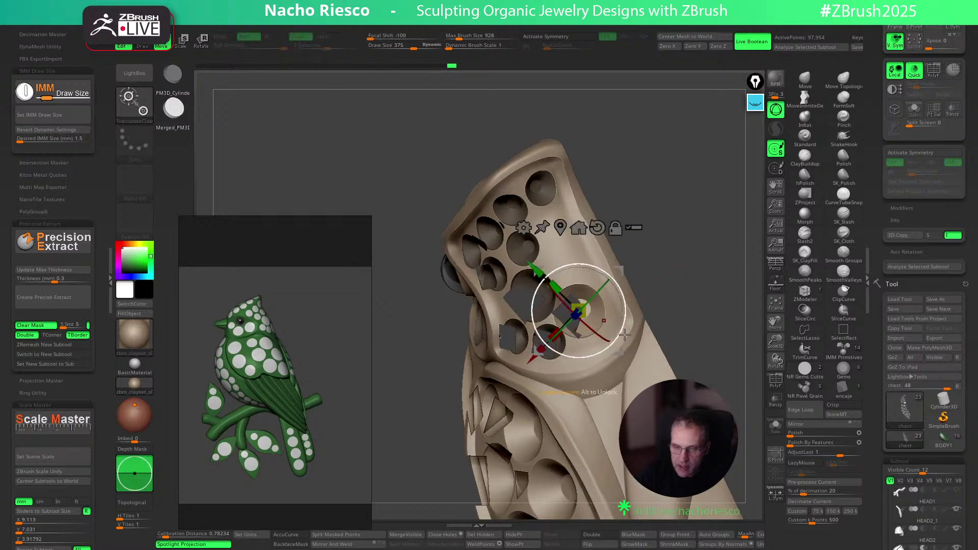
{"action": "key", "text": "q"}
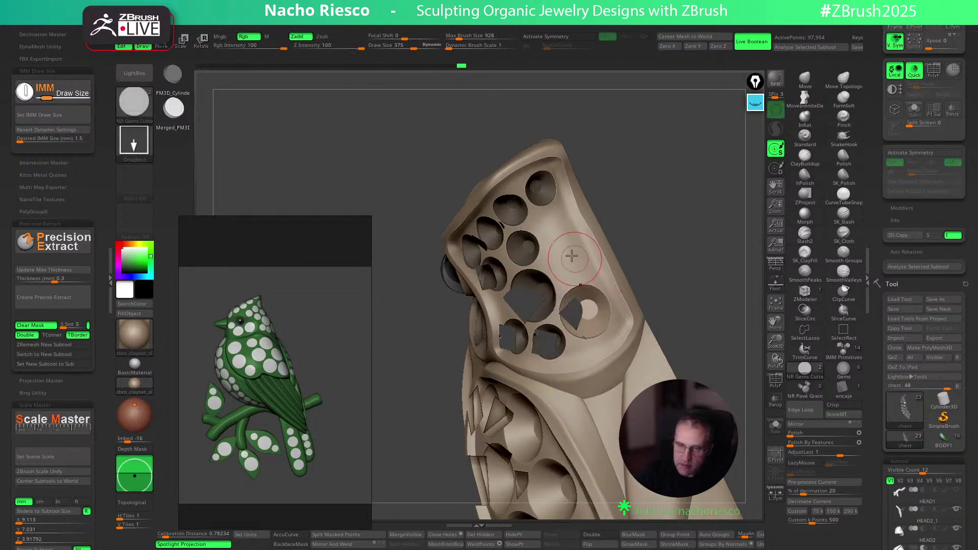
Place another 1.5 mm cutter directly above the last one on the rear head panel and fine-tune its position
{"action": "left_click", "coordinate": [571, 256]}
{"action": "key", "text": "w"}
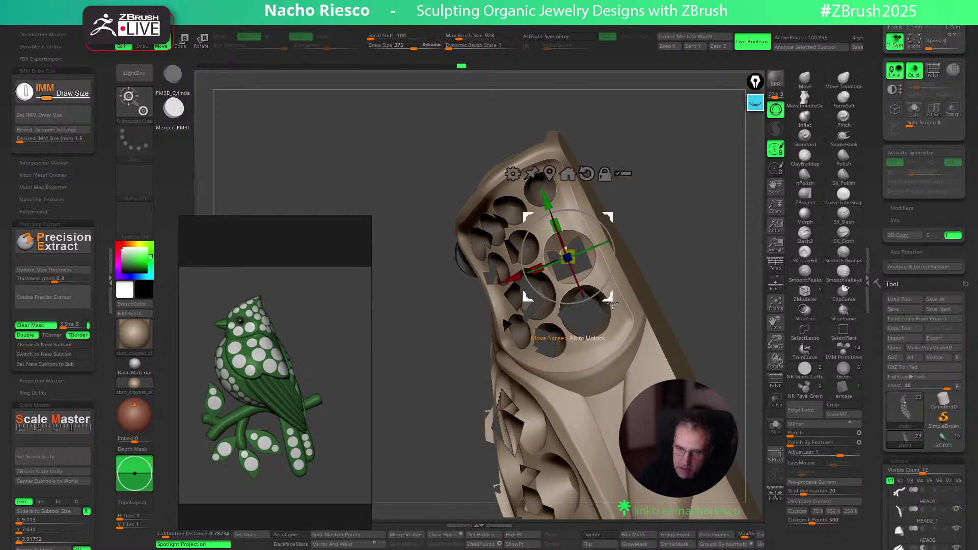
{"action": "key", "text": "ctrl+z"}
{"action": "left_click_drag", "start_coordinate": [629, 355], "coordinate": [632, 350]}
{"action": "key", "text": "ctrl+z"}
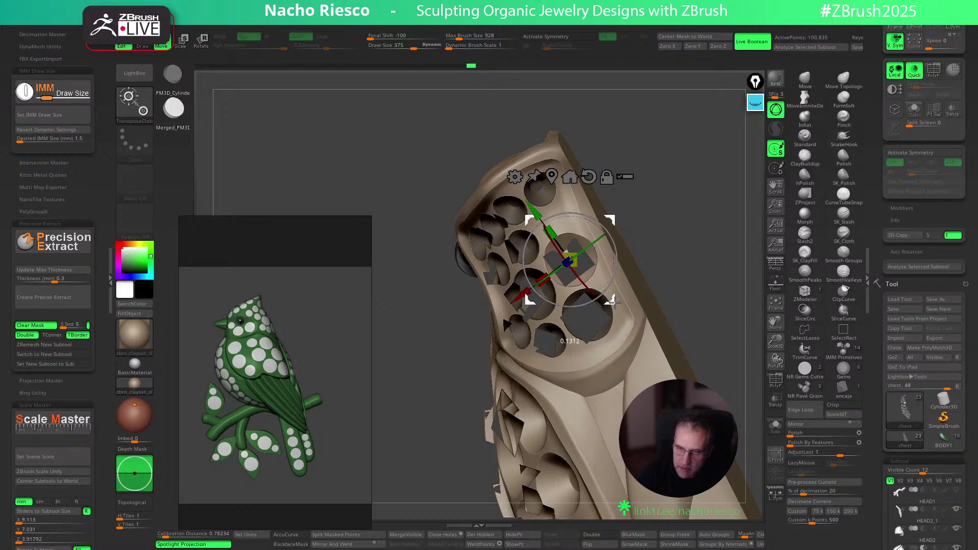
{"action": "key", "text": "q"}
{"action": "mouse_move", "coordinate": [702, 235]}
{"action": "left_mouse_down"}
{"action": "mouse_move", "coordinate": [701, 275]}
{"action": "mouse_move", "coordinate": [670, 269]}
{"action": "left_mouse_up"}
{"action": "left_click_drag", "start_coordinate": [609, 207], "coordinate": [639, 208]}
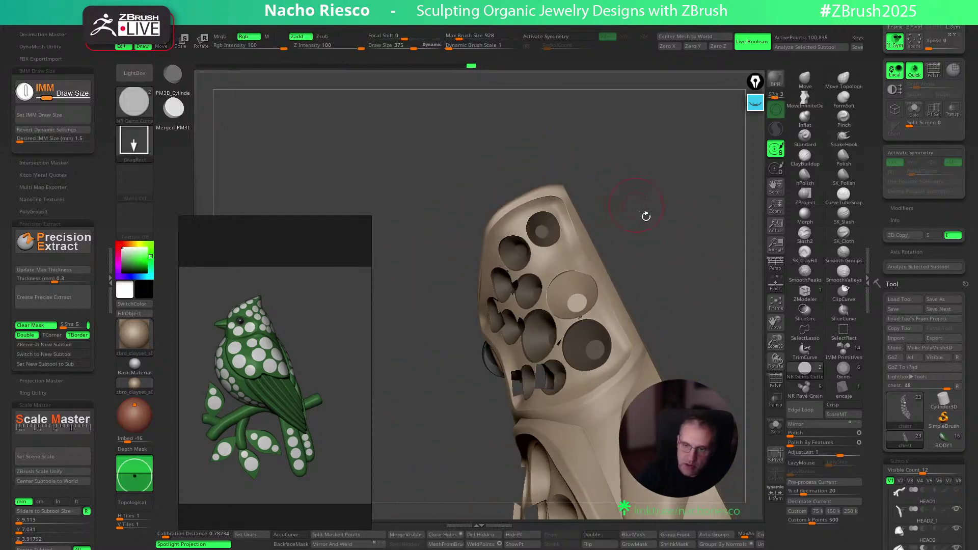
Isolate the cutters, mask all except the one nearest the crest tip, and reposition that cutter with the full model shown
{"action": "left_click", "coordinate": [775, 427]}
{"action": "left_click_drag", "start_coordinate": [713, 286], "coordinate": [671, 271]}
{"action": "left_click_drag", "start_coordinate": [610, 185], "coordinate": [504, 229], "text": "ctrl"}
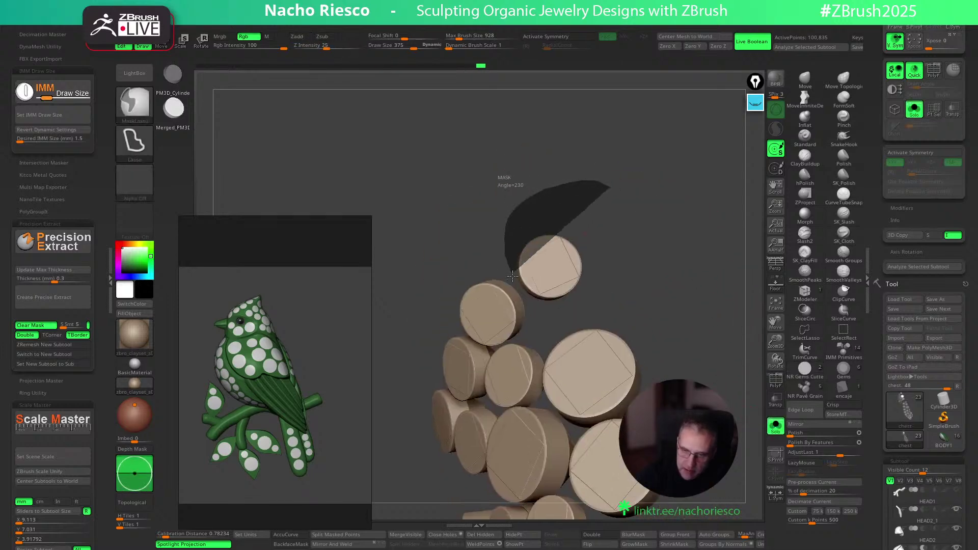
{"action": "left_click_drag", "start_coordinate": [535, 307], "coordinate": [535, 309], "text": "ctrl"}
{"action": "key", "text": "w"}
{"action": "left_click", "coordinate": [775, 424]}
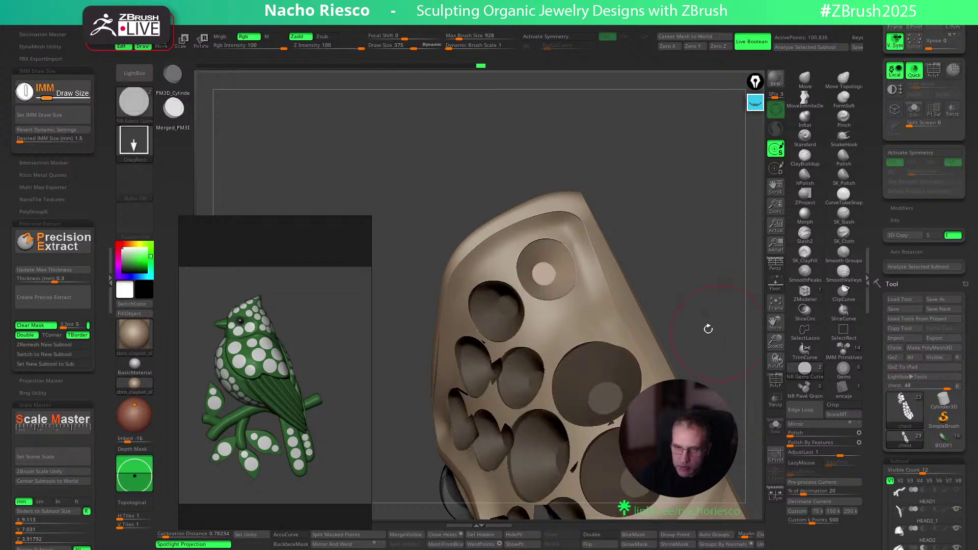
{"action": "left_click", "coordinate": [545, 273]}
{"action": "left_click_drag", "start_coordinate": [643, 306], "coordinate": [676, 248]}
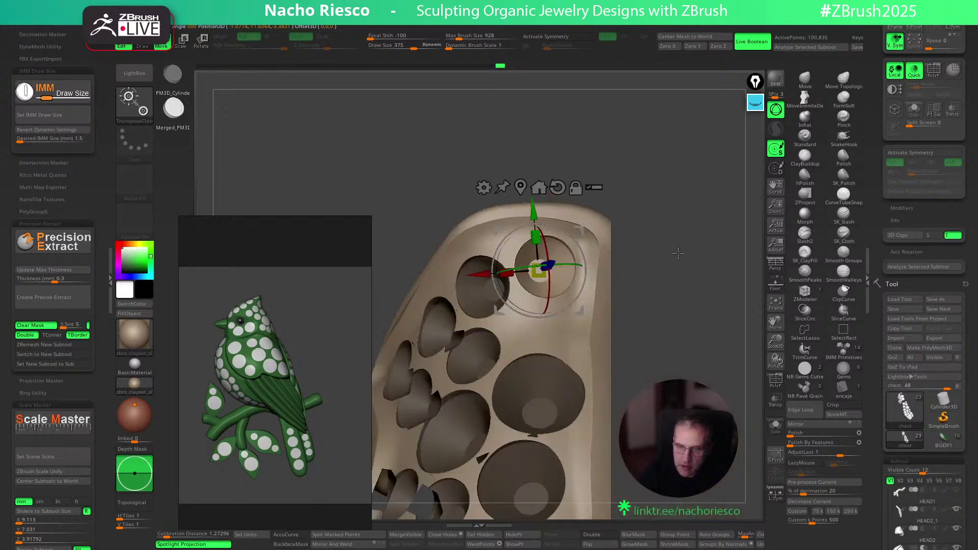
Set the IMM size to 1 mm and place a cutter between the crest-tip cutter and the upper rear 1.5 mm one
{"action": "key", "text": "q"}
{"action": "mouse_move", "coordinate": [688, 285]}
{"action": "left_mouse_down"}
{"action": "mouse_move", "coordinate": [686, 258]}
{"action": "mouse_move", "coordinate": [686, 320]}
{"action": "mouse_move", "coordinate": [700, 316]}
{"action": "mouse_move", "coordinate": [662, 329]}
{"action": "mouse_move", "coordinate": [296, 204]}
{"action": "left_mouse_up"}
{"action": "left_click", "coordinate": [69, 139]}
{"action": "type", "text": "1"}
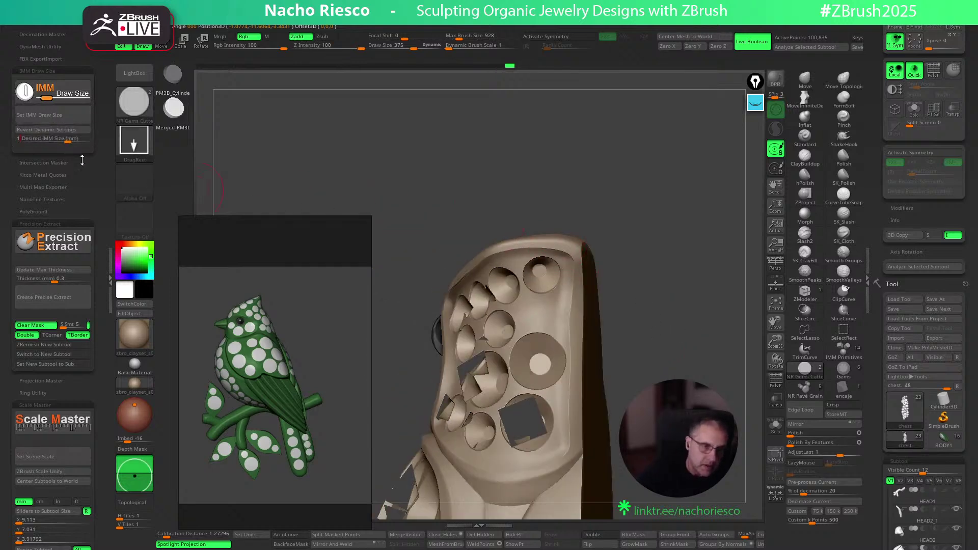
{"action": "key", "text": "Return"}
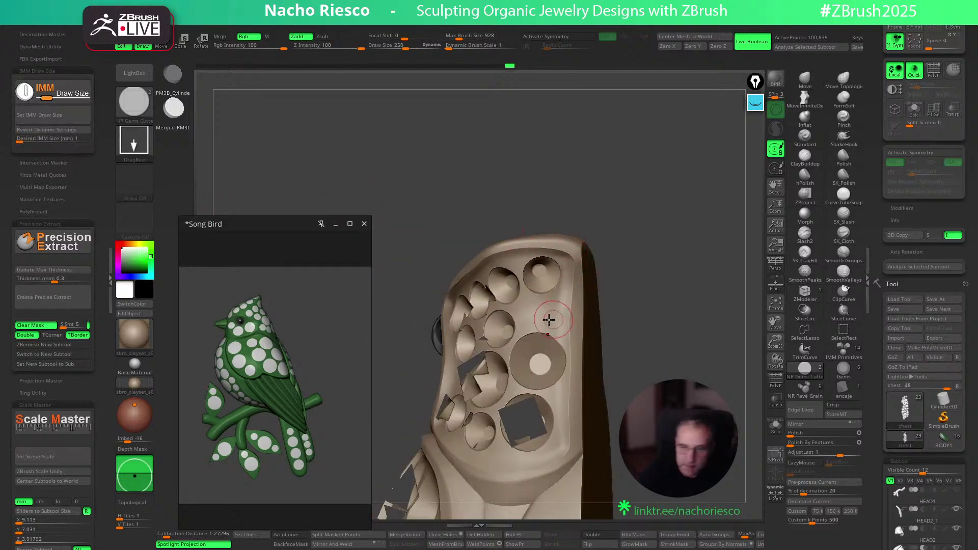
{"action": "left_click_drag", "start_coordinate": [536, 312], "coordinate": [555, 321]}
{"action": "mouse_move", "coordinate": [631, 284]}
{"action": "left_mouse_down"}
{"action": "mouse_move", "coordinate": [651, 291]}
{"action": "mouse_move", "coordinate": [648, 267]}
{"action": "mouse_move", "coordinate": [666, 267]}
{"action": "mouse_move", "coordinate": [632, 279]}
{"action": "left_mouse_up"}
Fine-tune the position of the new 1 mm cutter below the crest-tip cutter
{"action": "key", "text": "w"}
{"action": "key", "text": "ctrl+z"}
{"action": "key", "text": "ctrl+z"}
{"action": "mouse_move", "coordinate": [582, 319]}
{"action": "left_mouse_down"}
{"action": "mouse_move", "coordinate": [637, 308]}
{"action": "mouse_move", "coordinate": [655, 281]}
{"action": "mouse_move", "coordinate": [666, 284]}
{"action": "left_mouse_up"}
{"action": "key", "text": "q"}
{"action": "right_click_drag", "start_coordinate": [653, 341], "coordinate": [563, 326], "text": "ctrl"}
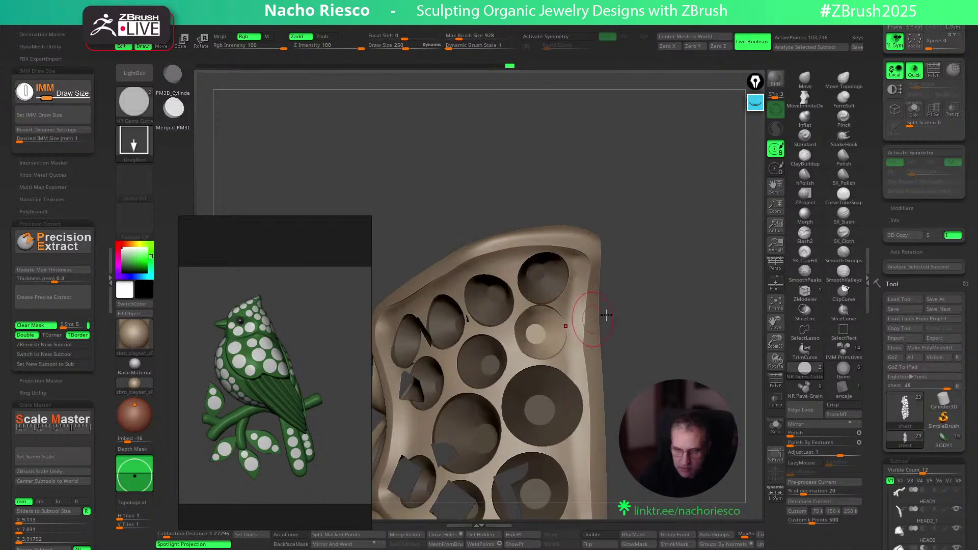
{"action": "key", "text": "w"}
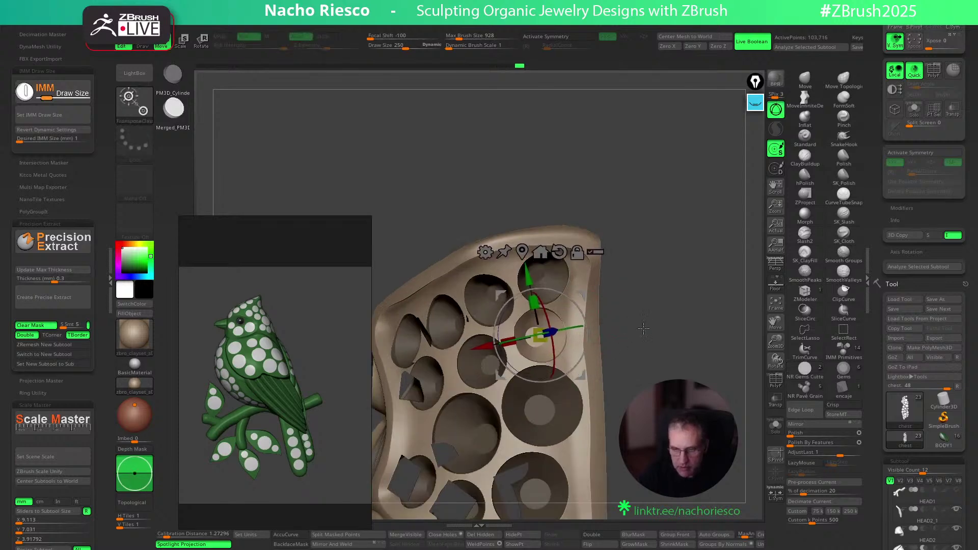
{"action": "key", "text": "2"}
{"action": "mouse_move", "coordinate": [637, 306]}
{"action": "left_mouse_down"}
{"action": "mouse_move", "coordinate": [665, 274]}
{"action": "mouse_move", "coordinate": [661, 313]}
{"action": "mouse_move", "coordinate": [707, 338]}
{"action": "mouse_move", "coordinate": [679, 355]}
{"action": "mouse_move", "coordinate": [688, 339]}
{"action": "mouse_move", "coordinate": [665, 350]}
{"action": "mouse_move", "coordinate": [668, 284]}
{"action": "mouse_move", "coordinate": [692, 297]}
{"action": "mouse_move", "coordinate": [664, 332]}
{"action": "left_mouse_up"}
Isolate the cutters and mask all except the central 1.5 mm cutter of the rear head panel
{"action": "left_click", "coordinate": [776, 426]}
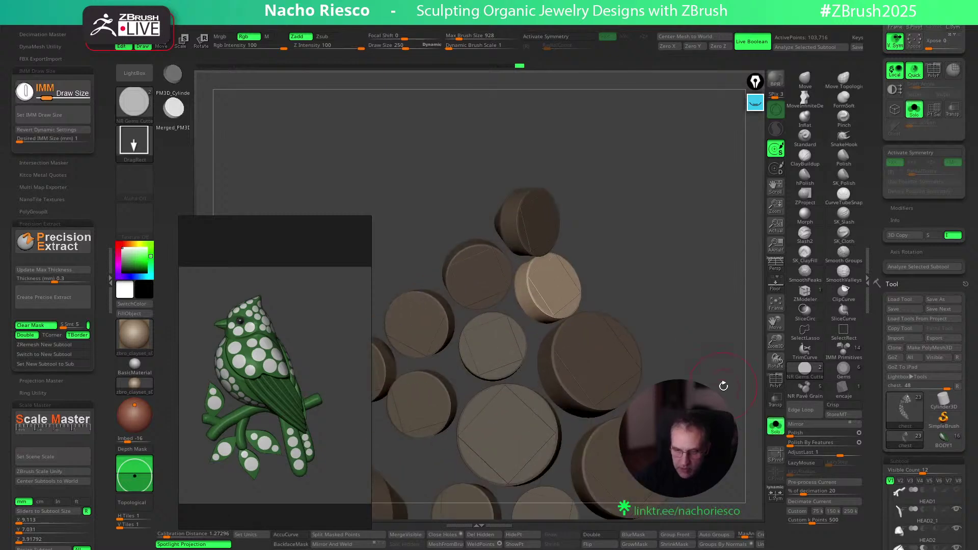
{"action": "left_click_drag", "start_coordinate": [722, 393], "coordinate": [706, 331]}
{"action": "left_click_drag", "start_coordinate": [586, 396], "coordinate": [581, 402]}
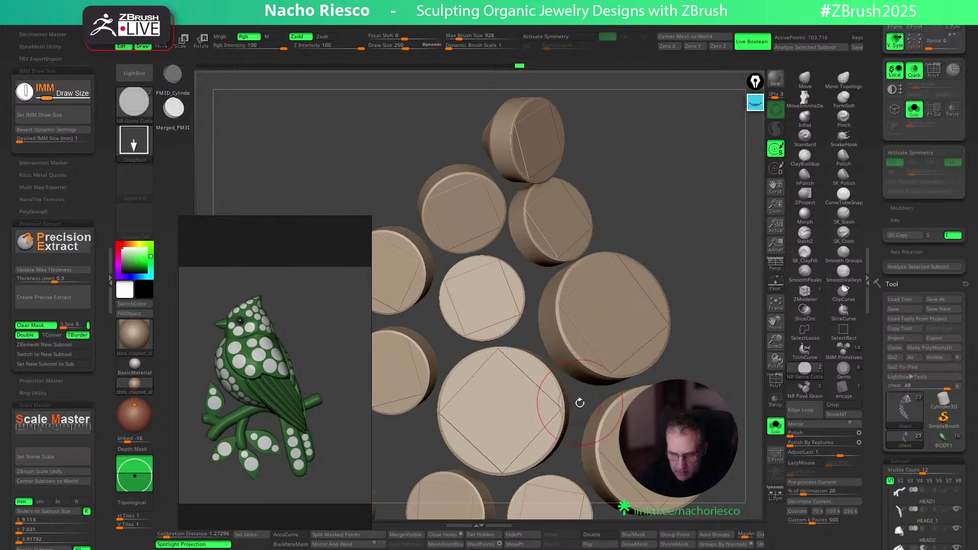
{"action": "left_click_drag", "start_coordinate": [683, 352], "coordinate": [704, 307], "text": "alt"}
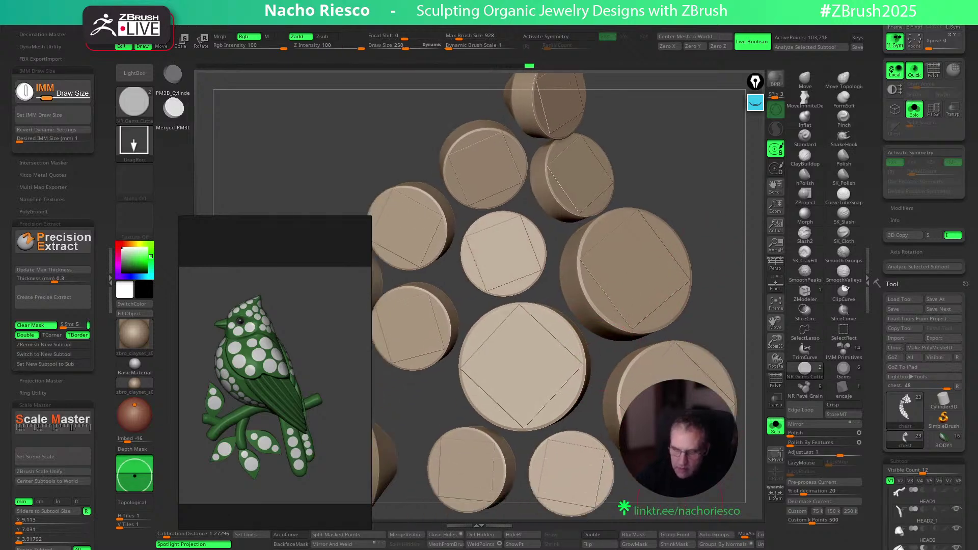
{"action": "left_click", "coordinate": [568, 336], "text": "ctrl+shift"}
{"action": "left_click_drag", "start_coordinate": [652, 283], "coordinate": [659, 305], "text": "ctrl+shift"}
{"action": "left_click", "coordinate": [563, 364], "text": "ctrl+shift"}
{"action": "left_click", "coordinate": [721, 289], "text": "ctrl+shift"}
{"action": "left_click_drag", "start_coordinate": [722, 289], "coordinate": [722, 308], "text": "ctrl+shift"}
{"action": "left_click", "coordinate": [715, 306], "text": "ctrl"}
{"action": "left_click", "coordinate": [717, 309], "text": "ctrl+shift"}
{"action": "key", "text": "ctrl+z"}
{"action": "left_click", "coordinate": [725, 303], "text": "ctrl+shift"}
Show the whole brooch again and nudge the central 1.5 mm cutter to even its spacing from neighbouring cutters
{"action": "left_click", "coordinate": [775, 426]}
{"action": "key", "text": "w"}
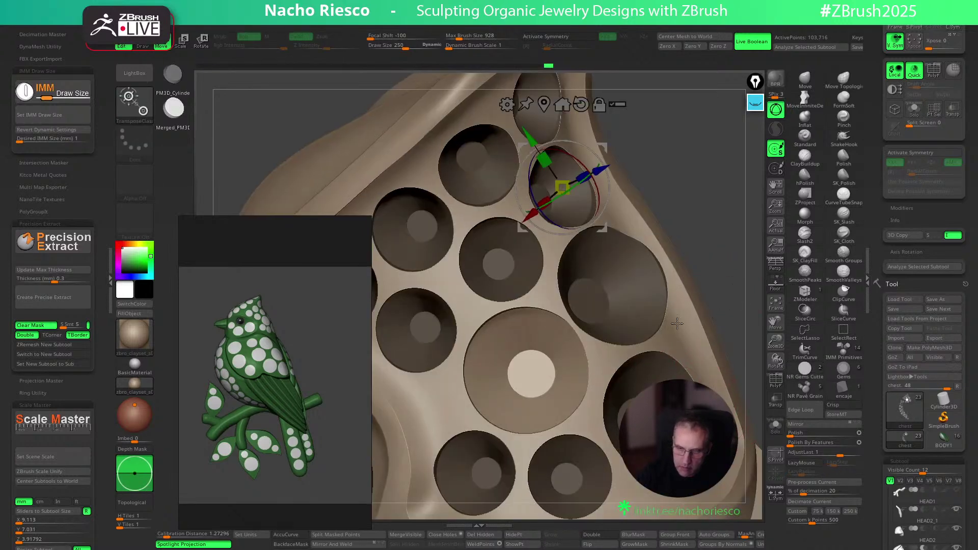
{"action": "left_click", "coordinate": [523, 373]}
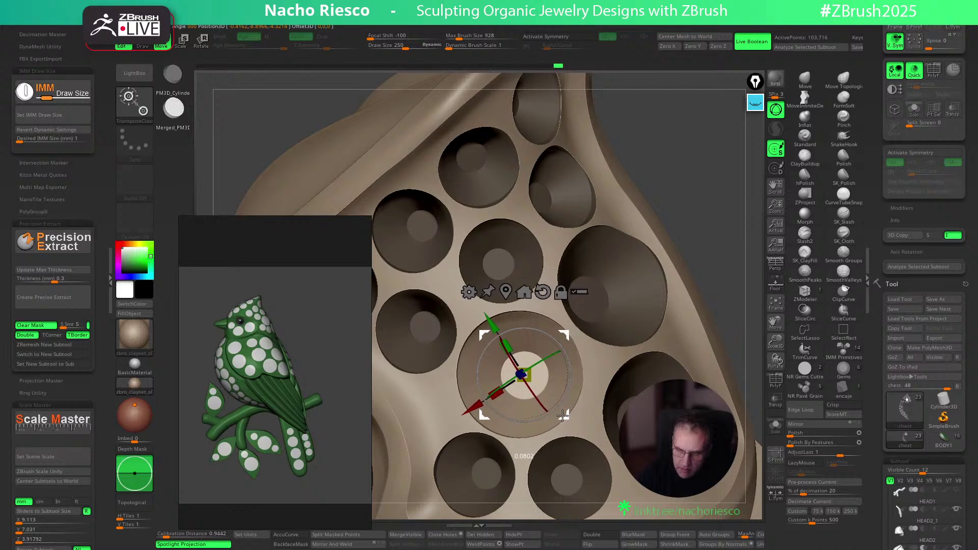
{"action": "left_click_drag", "start_coordinate": [723, 281], "coordinate": [586, 320]}
{"action": "left_click_drag", "start_coordinate": [530, 339], "coordinate": [531, 340]}
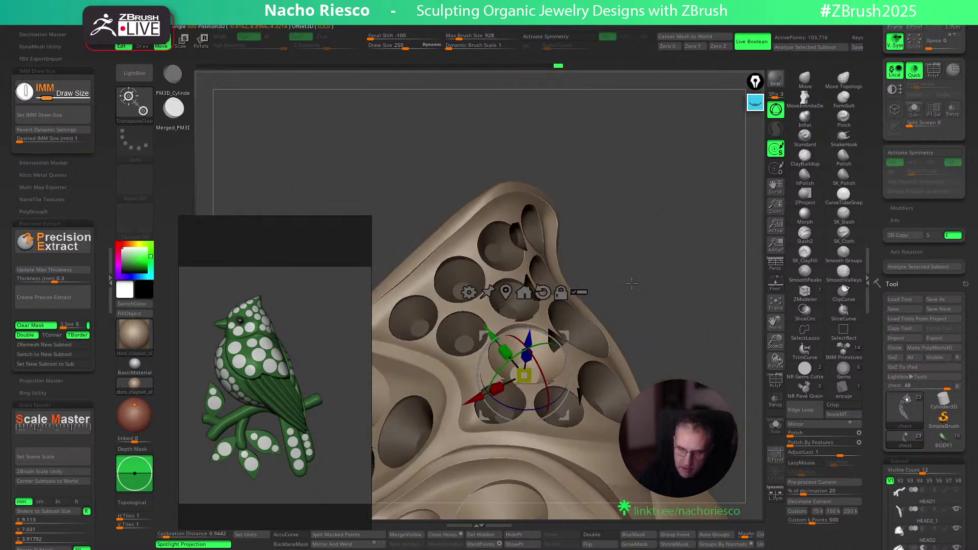
{"action": "key", "text": "q"}
Reshape the Extract3 subtool's border between the eye panel and the rear head panel with the Move Topological brush
{"action": "mouse_move", "coordinate": [685, 284]}
{"action": "left_mouse_down"}
{"action": "mouse_move", "coordinate": [687, 305]}
{"action": "mouse_move", "coordinate": [665, 231]}
{"action": "left_mouse_up"}
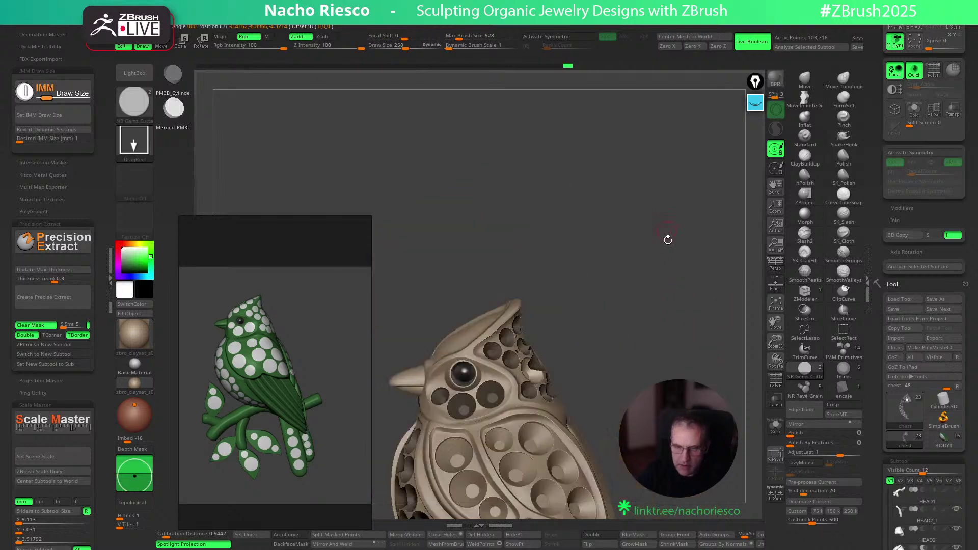
{"action": "left_click_drag", "start_coordinate": [679, 315], "coordinate": [657, 320]}
{"action": "left_click_drag", "start_coordinate": [713, 335], "coordinate": [738, 275]}
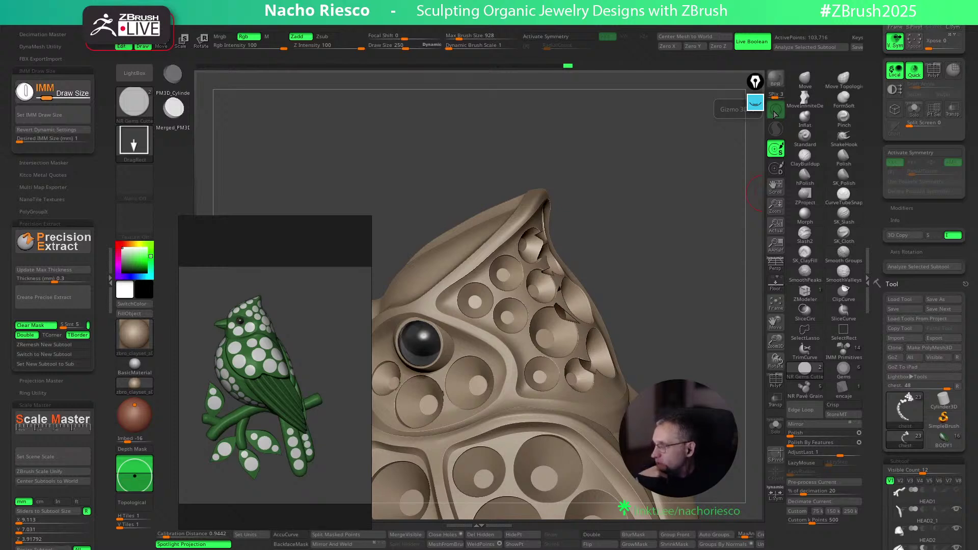
{"action": "left_click", "coordinate": [844, 77]}
{"action": "left_click_drag", "start_coordinate": [649, 234], "coordinate": [662, 233]}
{"action": "key", "text": "s"}
{"action": "left_click_drag", "start_coordinate": [503, 349], "coordinate": [487, 358]}
{"action": "left_click", "coordinate": [495, 354], "text": "alt"}
{"action": "key", "text": "s"}
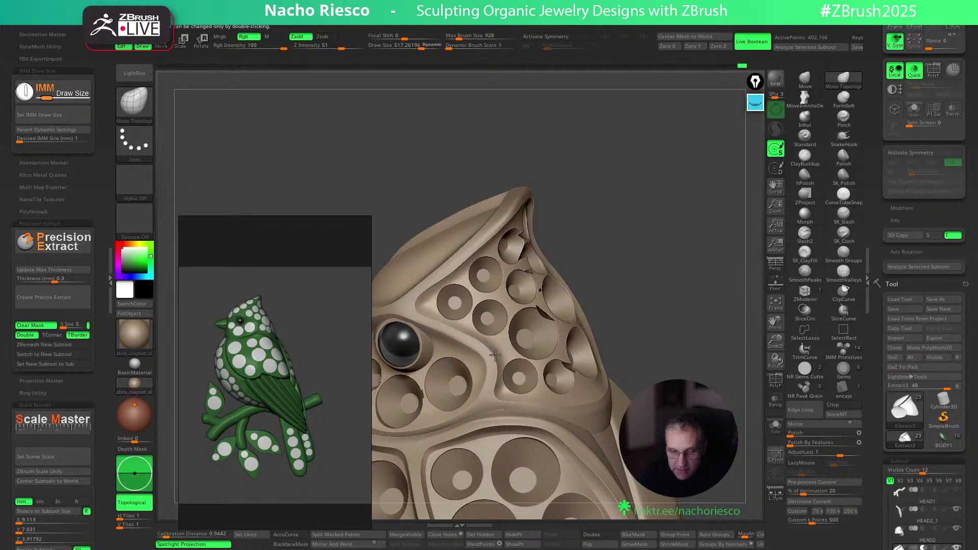
{"action": "mouse_move", "coordinate": [622, 256]}
{"action": "left_mouse_down"}
{"action": "mouse_move", "coordinate": [500, 390]}
{"action": "mouse_move", "coordinate": [560, 311]}
{"action": "mouse_move", "coordinate": [651, 245]}
{"action": "mouse_move", "coordinate": [493, 331]}
{"action": "left_mouse_up"}
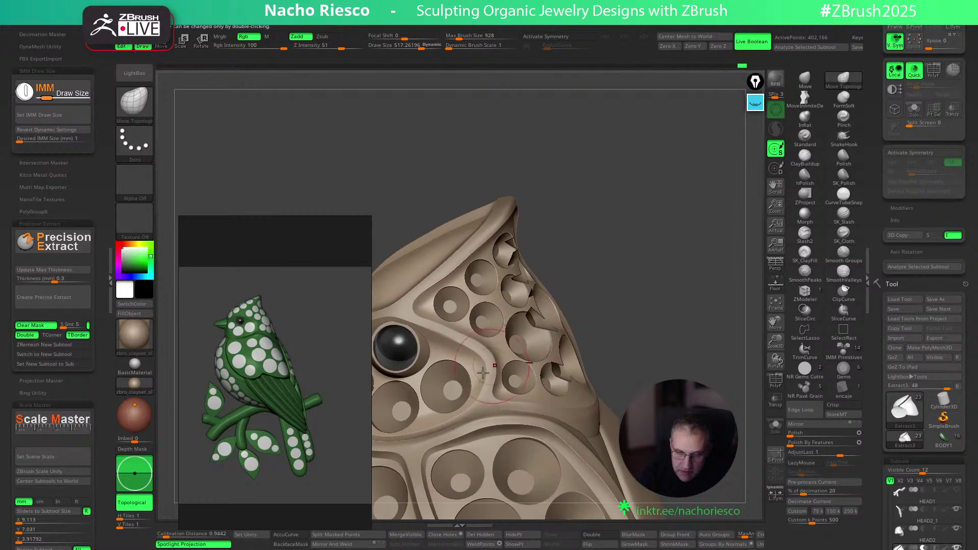
{"action": "key", "text": "s"}
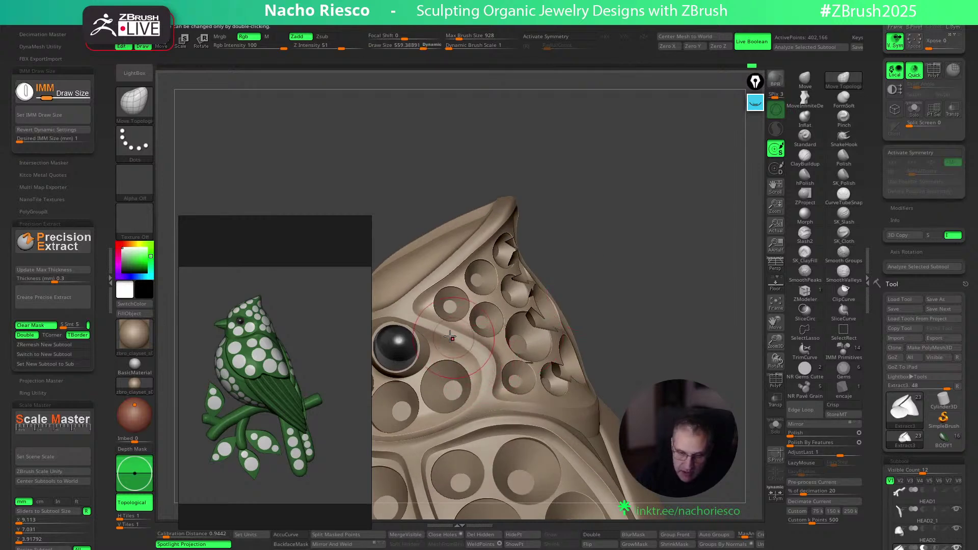
{"action": "left_click_drag", "start_coordinate": [616, 247], "coordinate": [594, 255]}
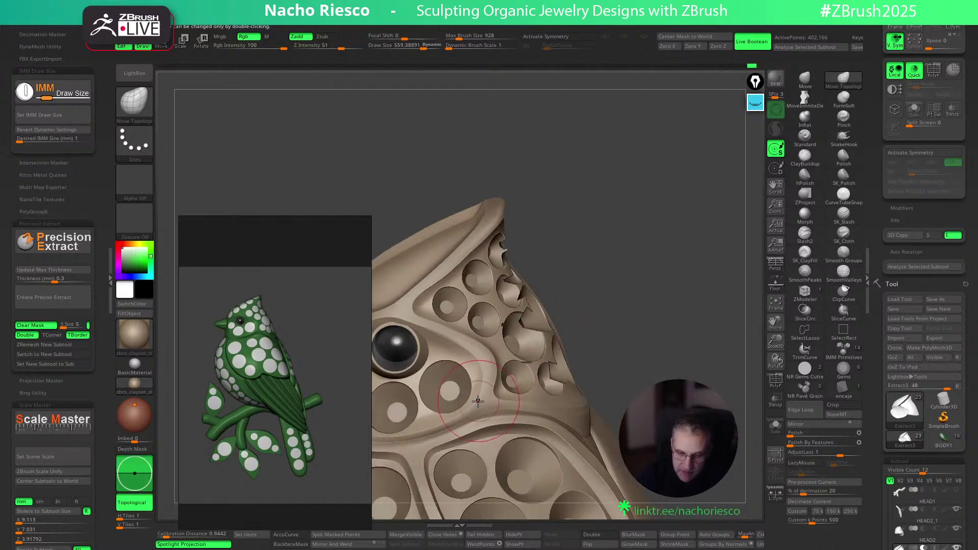
Assign SmoothPeaks as the smoothing brush, then select HEAD2 and refine its ridge between the eye and rear head panels
{"action": "key", "text": "shift"}
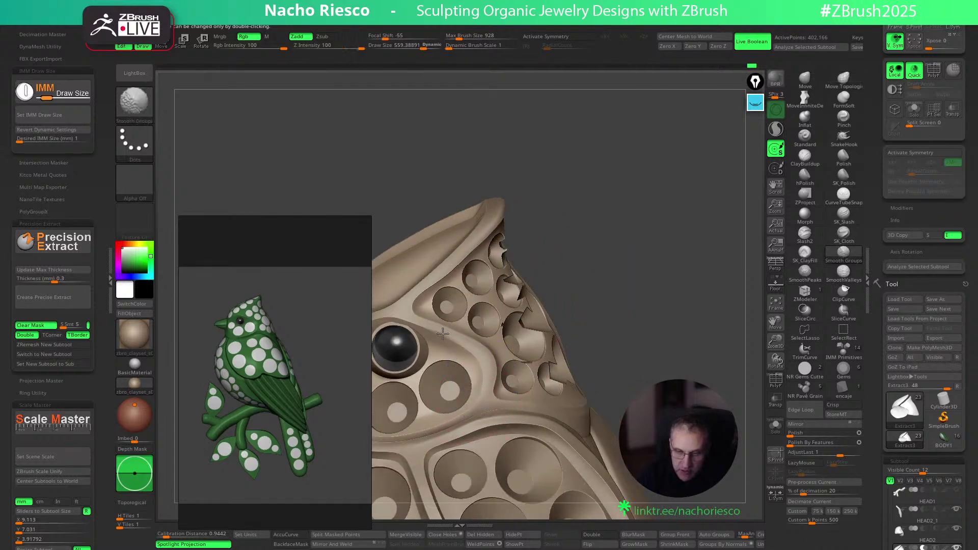
{"action": "left_click", "coordinate": [808, 276], "text": "shift"}
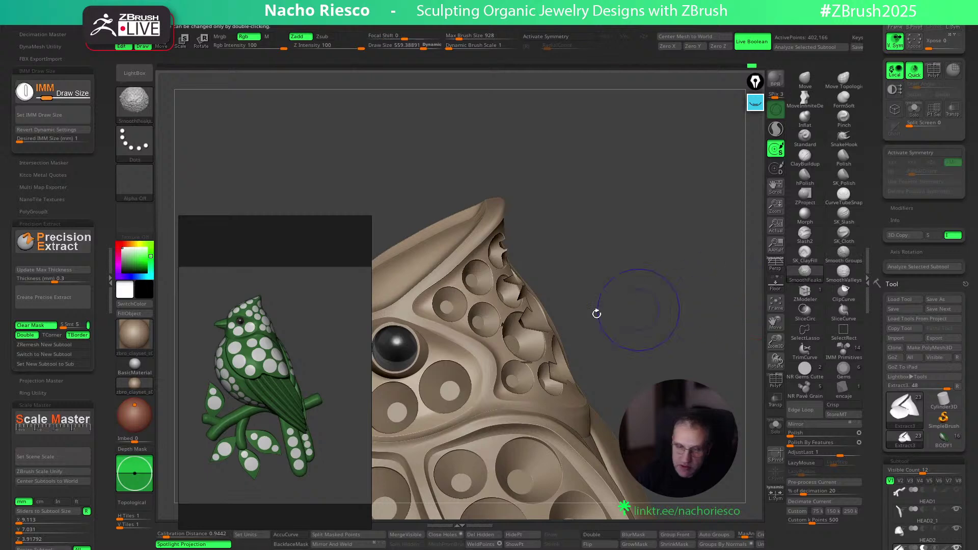
{"action": "key", "text": "ctrl+shift"}
{"action": "right_click_drag", "start_coordinate": [428, 327], "coordinate": [449, 328]}
{"action": "left_click", "coordinate": [489, 365], "text": "alt"}
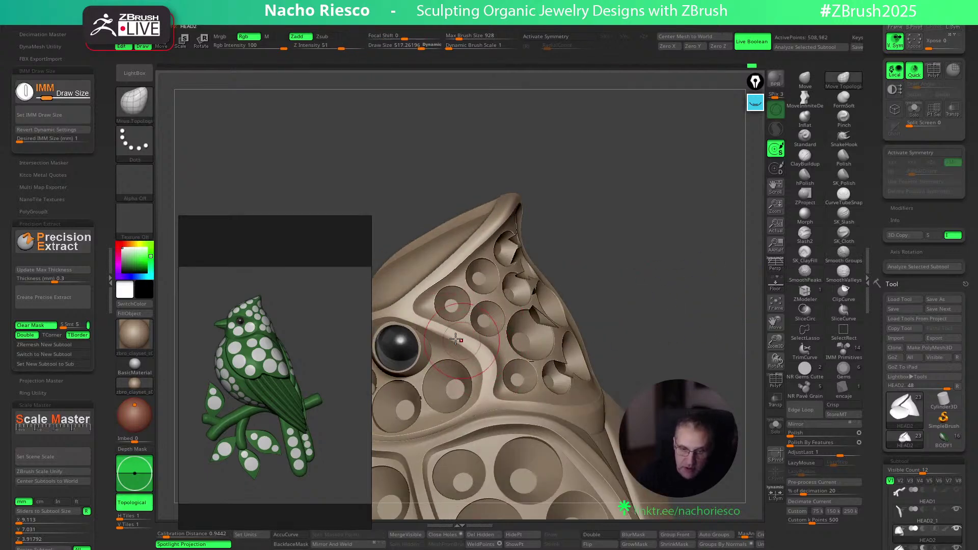
{"action": "key", "text": "shift"}
{"action": "mouse_move", "coordinate": [632, 230]}
{"action": "right_mouse_down"}
{"action": "mouse_move", "coordinate": [655, 240]}
{"action": "mouse_move", "coordinate": [637, 295]}
{"action": "mouse_move", "coordinate": [681, 234]}
{"action": "mouse_move", "coordinate": [673, 288]}
{"action": "mouse_move", "coordinate": [690, 328]}
{"action": "right_mouse_up"}
Select Extract3 and adjust the rear head panel's recess along its front upper edge
{"action": "left_click", "coordinate": [471, 297], "text": "alt"}
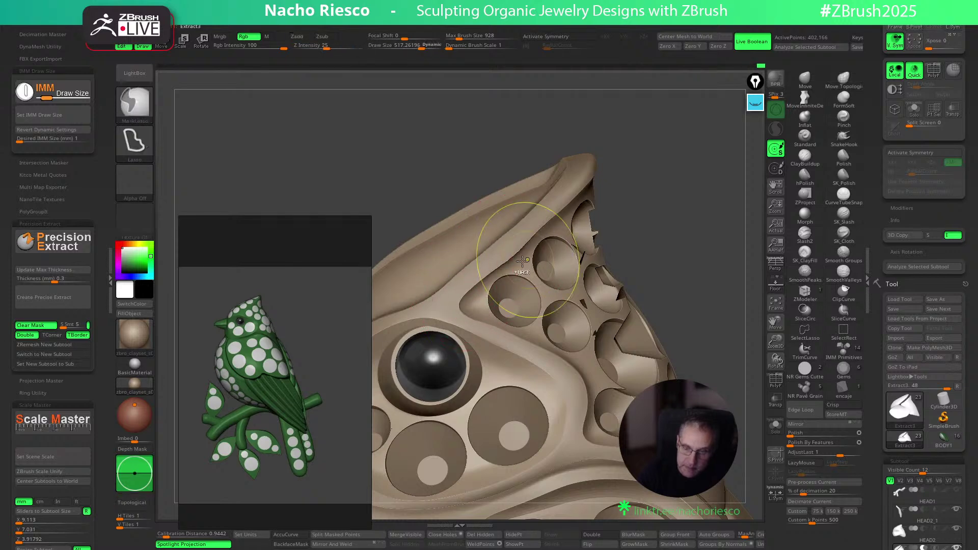
{"action": "left_click", "coordinate": [478, 275], "text": "alt"}
{"action": "key", "text": "shift"}
{"action": "left_click_drag", "start_coordinate": [680, 206], "coordinate": [643, 153]}
{"action": "left_click", "coordinate": [526, 264], "text": "alt"}
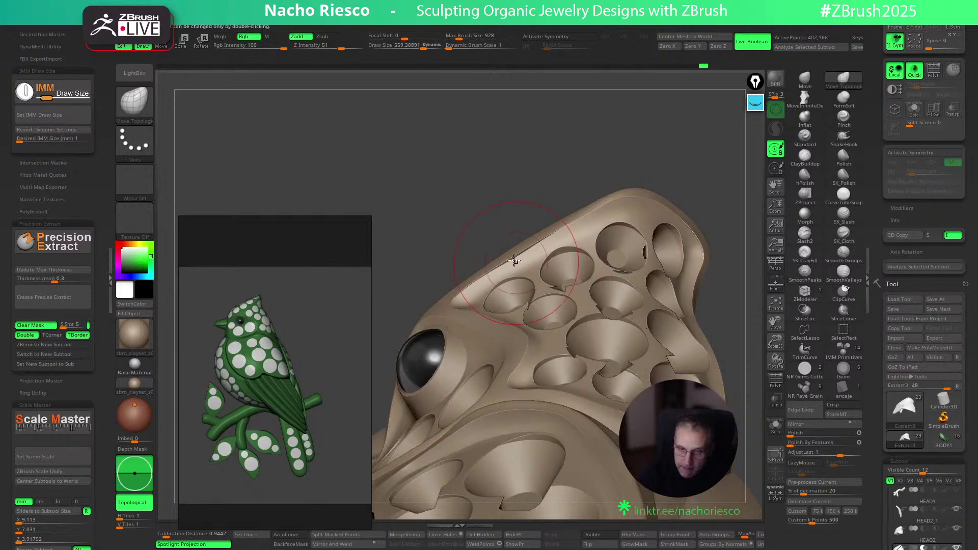
Reduce the Move Topological brush size and adjust the front edge of the rear head panel's recess beside the eye panel
{"action": "mouse_move", "coordinate": [668, 178]}
{"action": "left_mouse_down"}
{"action": "mouse_move", "coordinate": [710, 212]}
{"action": "mouse_move", "coordinate": [701, 213]}
{"action": "left_mouse_up"}
{"action": "key", "text": "s"}
{"action": "left_click_drag", "start_coordinate": [517, 323], "coordinate": [510, 322]}
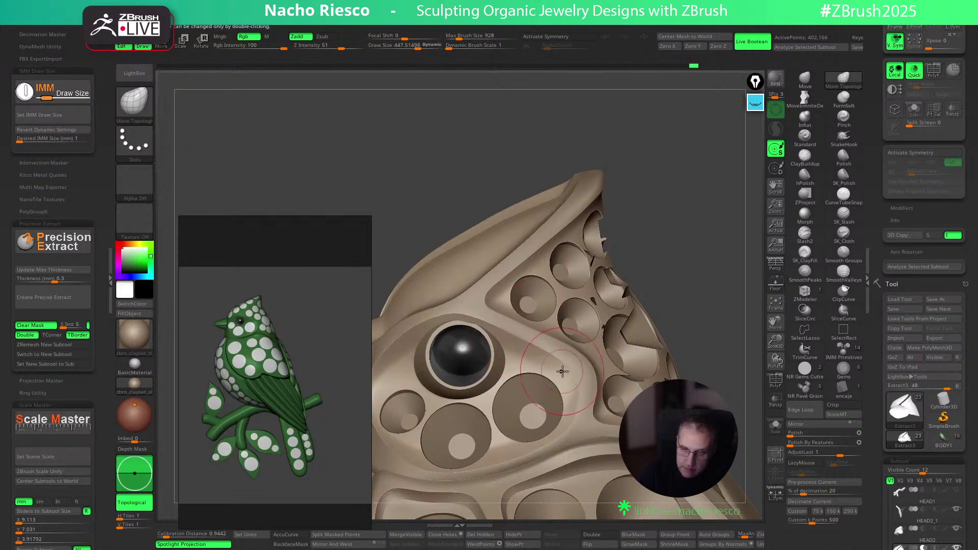
{"action": "left_click_drag", "start_coordinate": [681, 208], "coordinate": [702, 245], "text": "alt"}
{"action": "right_click_drag", "start_coordinate": [702, 253], "coordinate": [578, 319]}
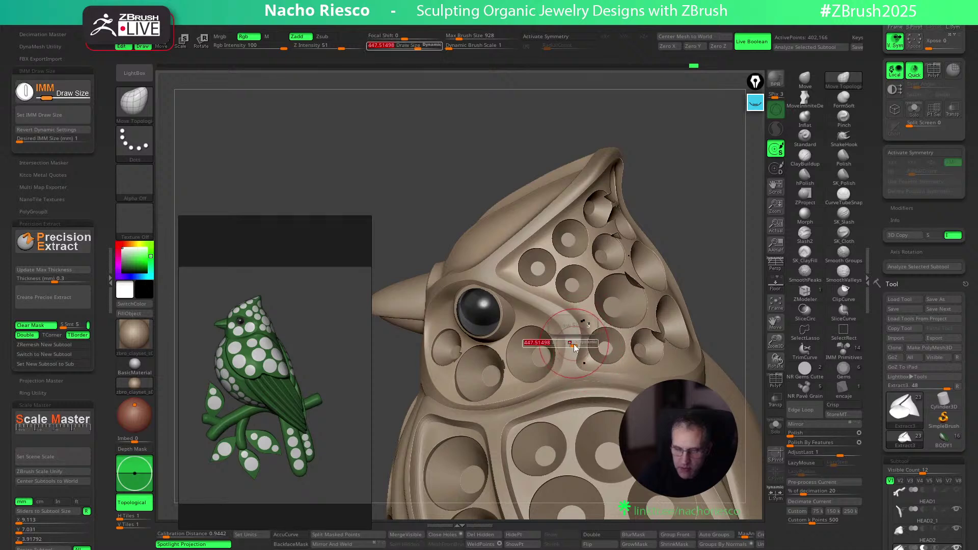
{"action": "right_click_drag", "start_coordinate": [690, 261], "coordinate": [576, 361]}
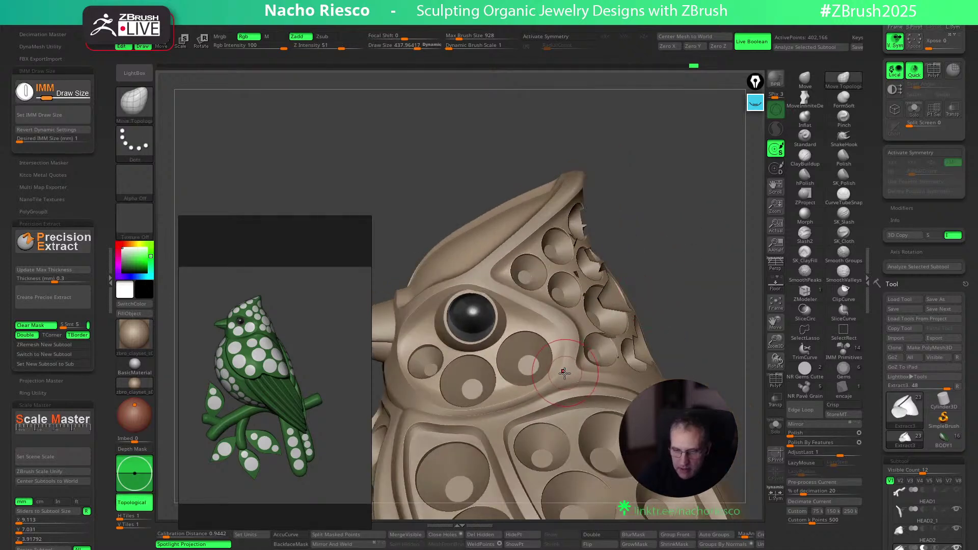
Check the HEAD2 ridge, then reselect Extract3 and reshape the lower edge of the rear head panel's recess
{"action": "left_click", "coordinate": [564, 374], "text": "alt"}
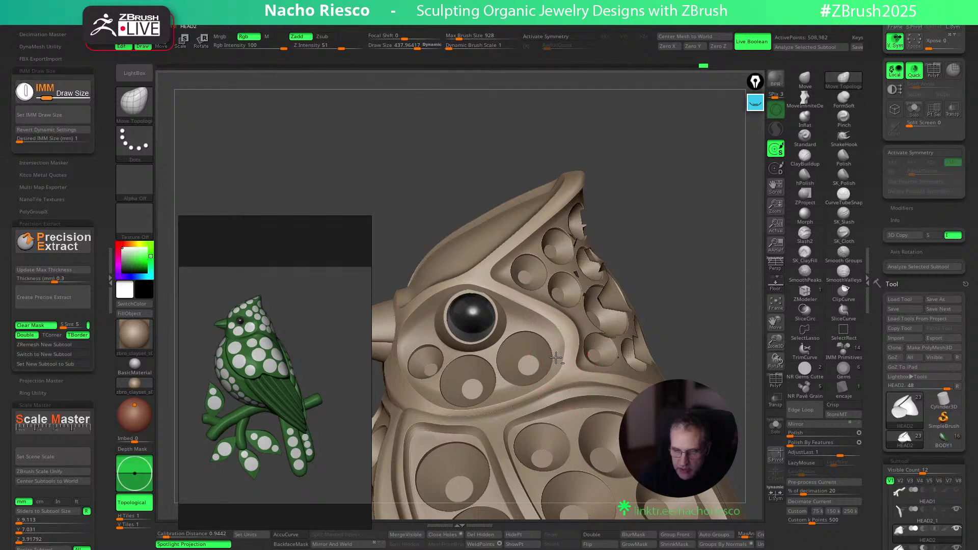
{"action": "left_click", "coordinate": [558, 366], "text": "alt"}
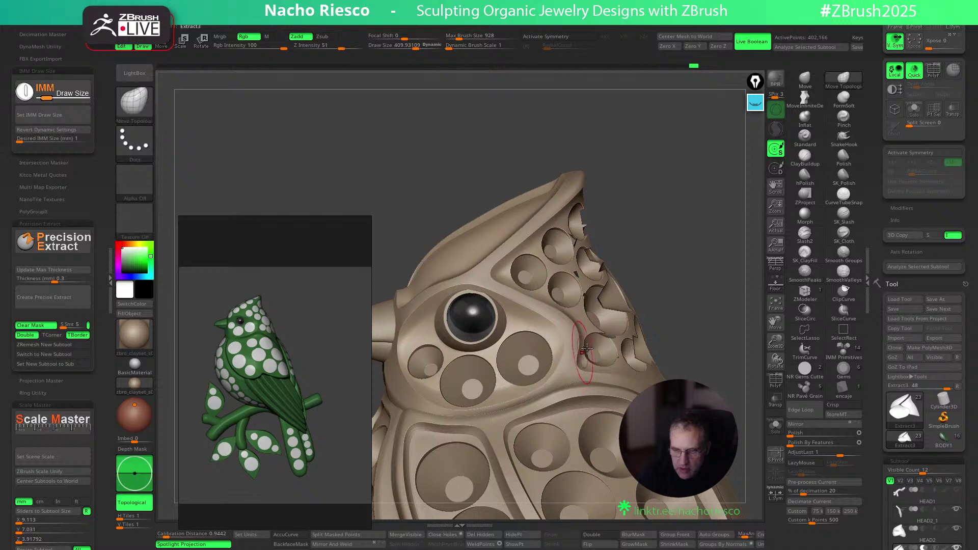
{"action": "left_click_drag", "start_coordinate": [681, 248], "coordinate": [630, 350]}
{"action": "key", "text": "bracketright"}
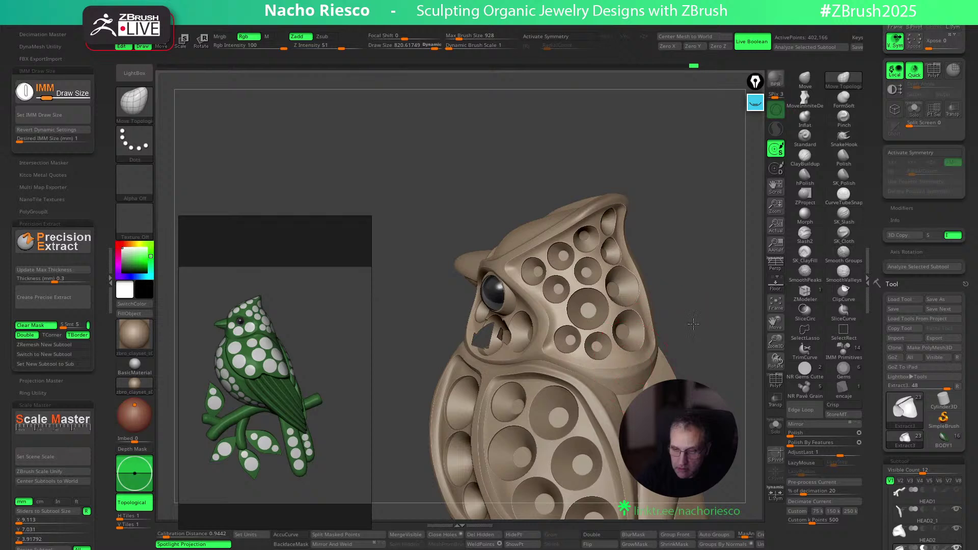
{"action": "left_click_drag", "start_coordinate": [697, 321], "coordinate": [651, 361]}
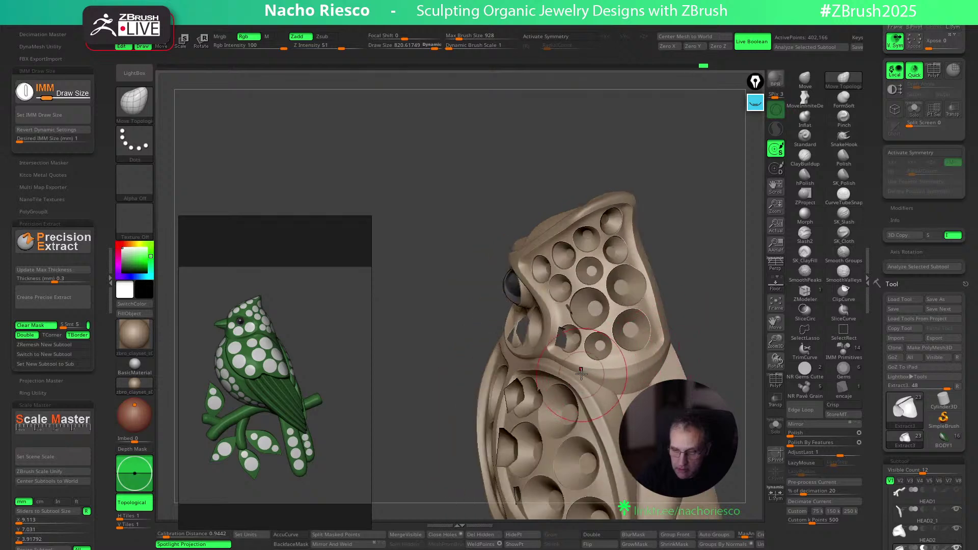
Assign Smooth Groups as the smoothing brush and even out the rear head panel's recess border
{"action": "key", "text": "shift"}
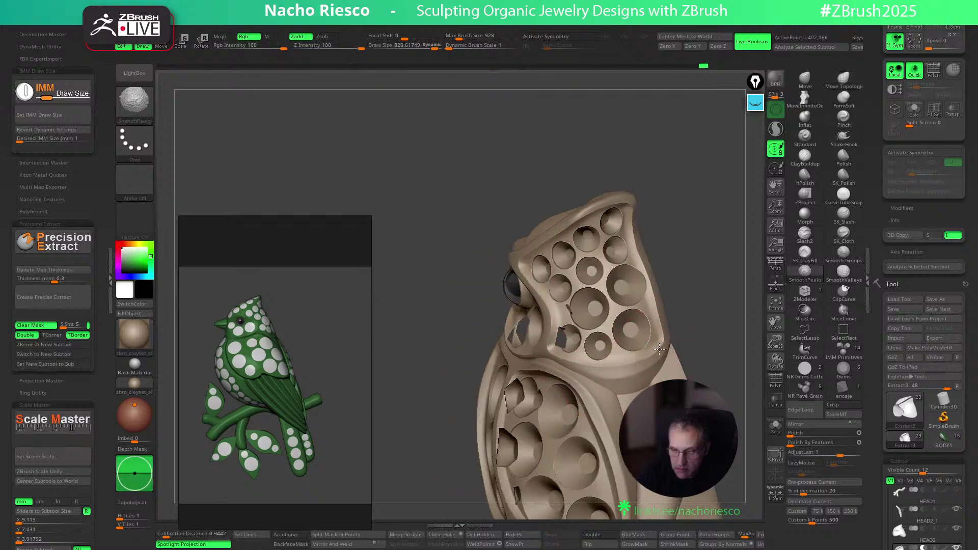
{"action": "left_click", "coordinate": [855, 263], "text": "shift"}
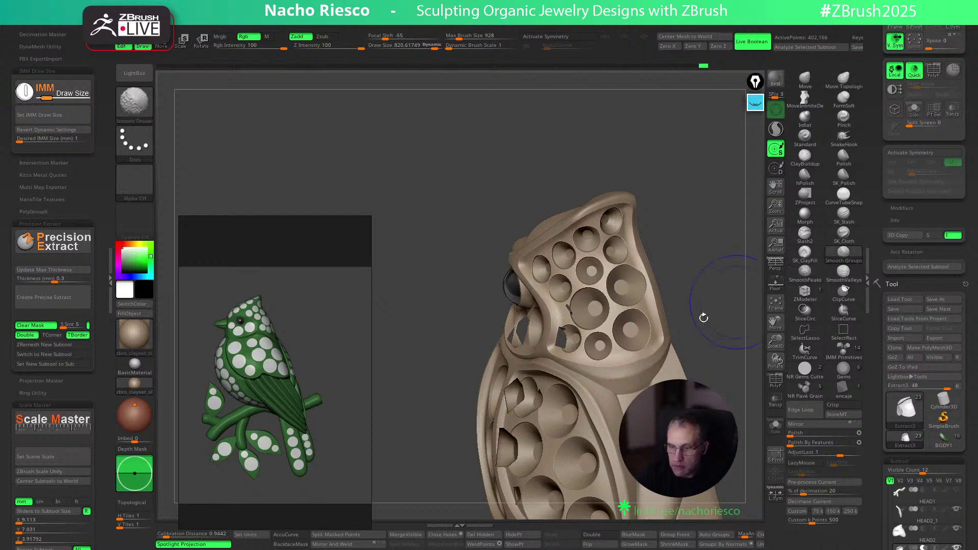
{"action": "key", "text": "shift"}
{"action": "left_click_drag", "start_coordinate": [695, 313], "coordinate": [728, 312]}
{"action": "left_click_drag", "start_coordinate": [727, 381], "coordinate": [694, 349]}
With the NR Gems Cutter brush at 1 mm, select the chest subtool and place a cutter low on the crown panel
{"action": "left_click", "coordinate": [810, 374]}
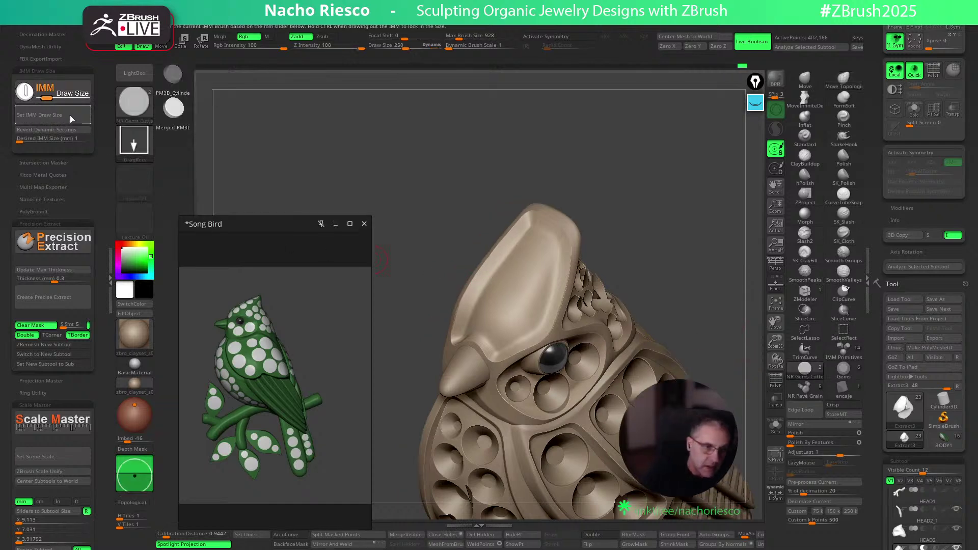
{"action": "left_click_drag", "start_coordinate": [708, 263], "coordinate": [662, 254]}
{"action": "key", "text": "ctrl+z"}
{"action": "left_click", "coordinate": [641, 271], "text": "alt"}
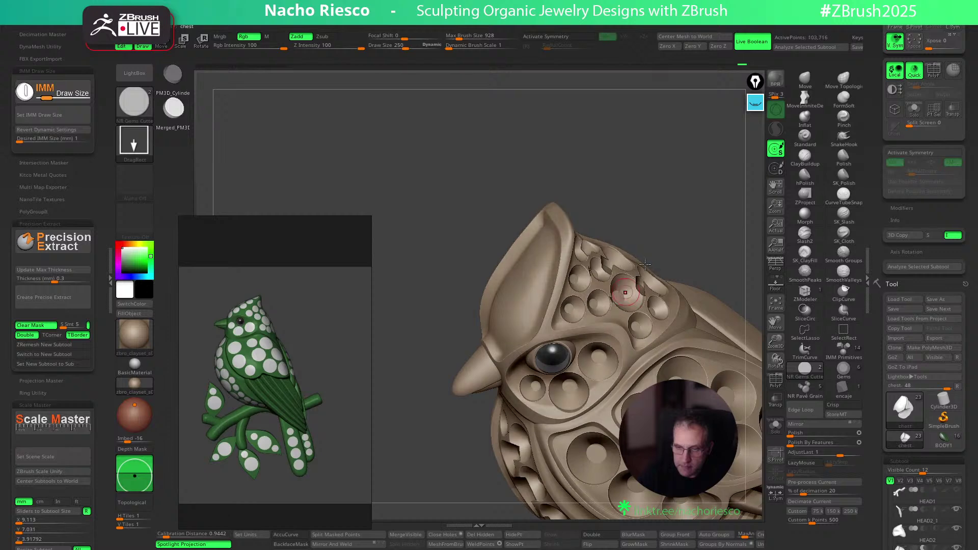
{"action": "left_click_drag", "start_coordinate": [704, 224], "coordinate": [734, 228]}
{"action": "left_click_drag", "start_coordinate": [546, 335], "coordinate": [572, 322]}
{"action": "mouse_move", "coordinate": [673, 260]}
{"action": "left_mouse_down"}
{"action": "mouse_move", "coordinate": [688, 234]}
{"action": "mouse_move", "coordinate": [683, 244]}
{"action": "left_mouse_up"}
{"action": "key", "text": "w"}
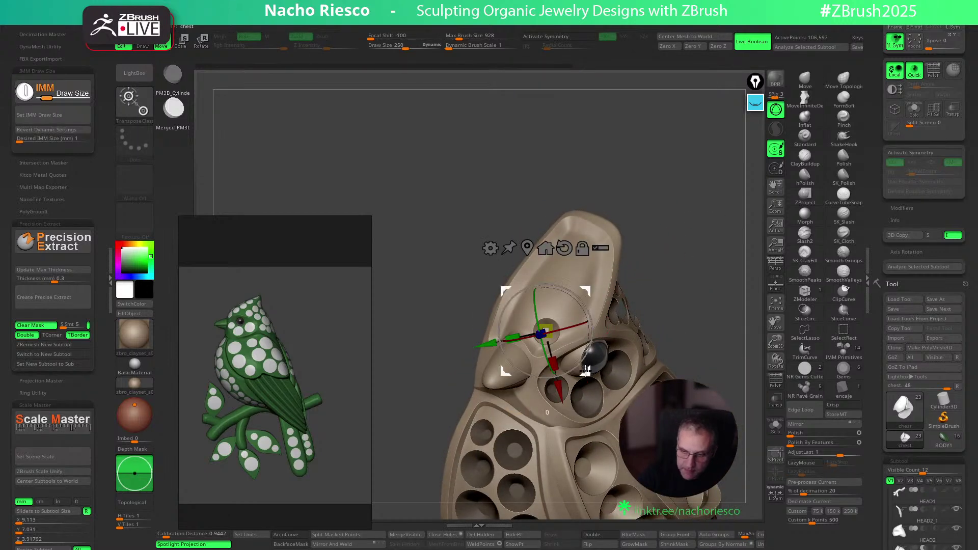
Place two more 1 mm cutters in a row up the crown panel's rear edge above the first one
{"action": "key", "text": "q"}
{"action": "left_click_drag", "start_coordinate": [569, 316], "coordinate": [606, 346]}
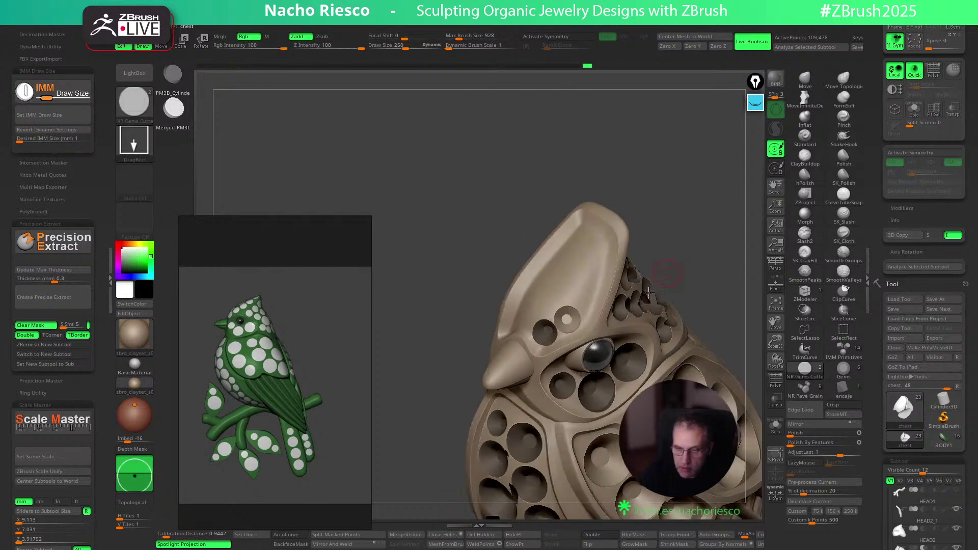
{"action": "key", "text": "w"}
{"action": "key", "text": "q"}
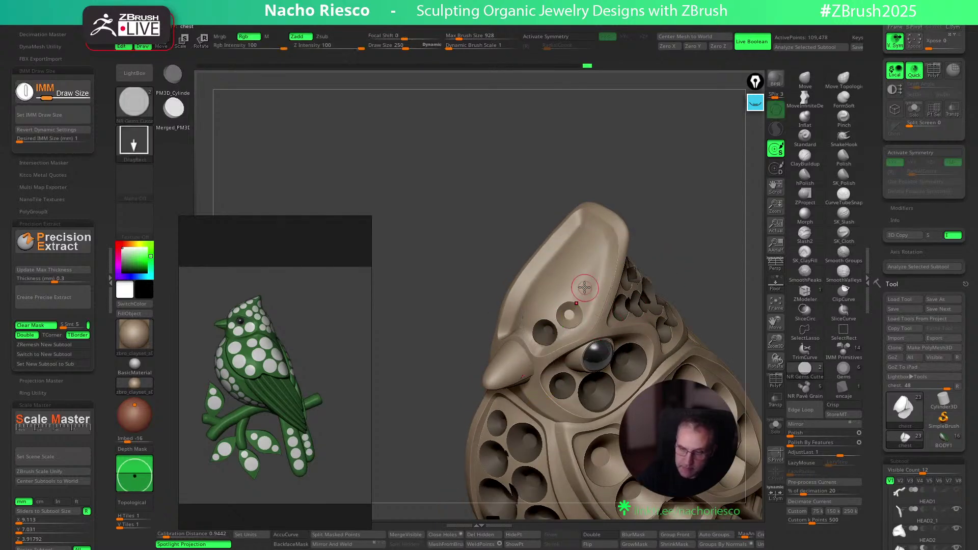
{"action": "key", "text": "w"}
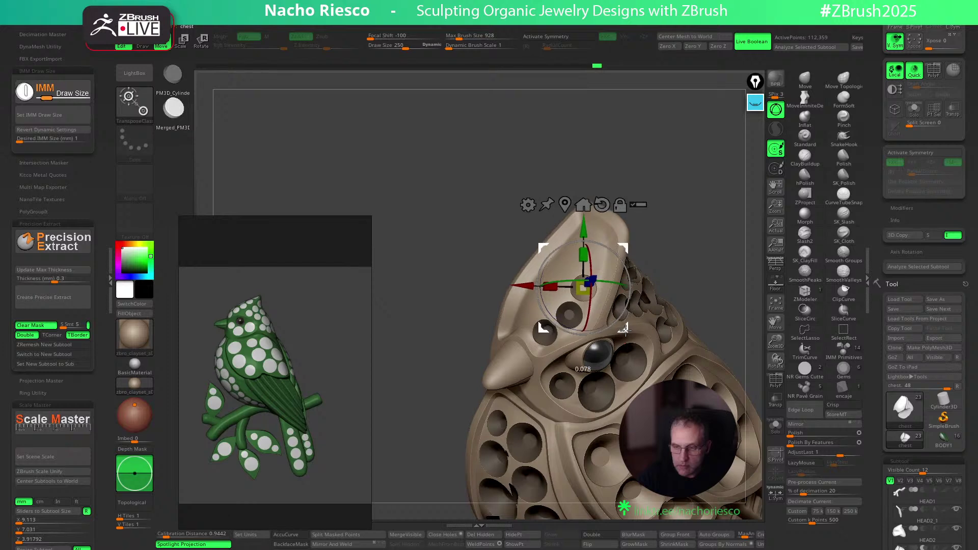
Add a fourth 1 mm cutter higher along the crown panel's rear edge and fine-tune its position
{"action": "key", "text": "q"}
{"action": "left_click_drag", "start_coordinate": [593, 258], "coordinate": [607, 254], "text": "ctrl"}
{"action": "left_click_drag", "start_coordinate": [664, 267], "coordinate": [664, 248]}
{"action": "key", "text": "w"}
{"action": "left_click_drag", "start_coordinate": [633, 298], "coordinate": [630, 297]}
{"action": "mouse_move", "coordinate": [643, 246]}
{"action": "left_mouse_down"}
{"action": "mouse_move", "coordinate": [647, 222]}
{"action": "mouse_move", "coordinate": [603, 218]}
{"action": "left_mouse_up"}
{"action": "key", "text": "q"}
Place a 1 mm cutter in the crown panel's lower corner above the beak, near the brooch's flat side
{"action": "mouse_move", "coordinate": [680, 239]}
{"action": "left_mouse_down"}
{"action": "mouse_move", "coordinate": [703, 246]}
{"action": "mouse_move", "coordinate": [706, 277]}
{"action": "mouse_move", "coordinate": [555, 313]}
{"action": "left_mouse_up"}
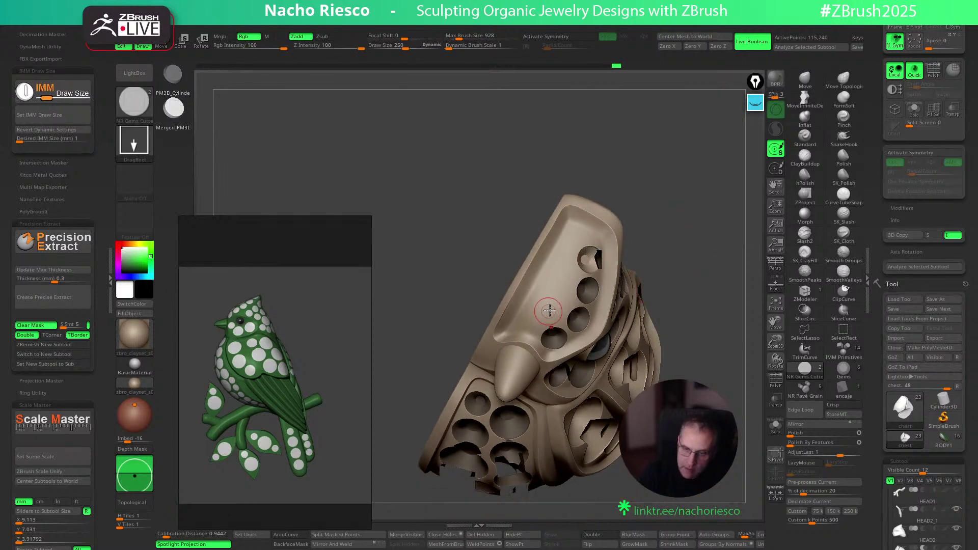
{"action": "mouse_move", "coordinate": [683, 230]}
{"action": "left_mouse_down"}
{"action": "mouse_move", "coordinate": [698, 232]}
{"action": "mouse_move", "coordinate": [678, 240]}
{"action": "mouse_move", "coordinate": [559, 130]}
{"action": "left_mouse_up"}
{"action": "key", "text": "w"}
{"action": "key", "text": "q"}
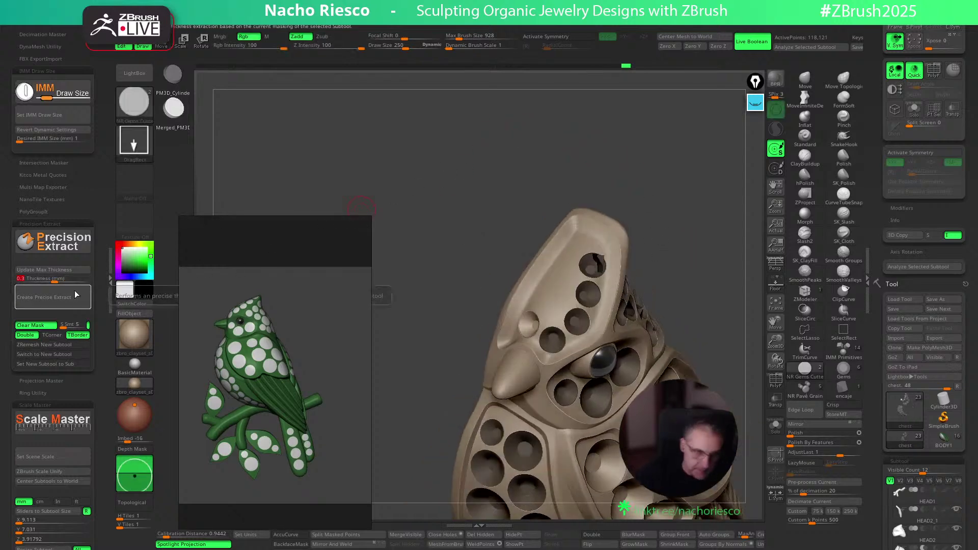
Set the desired IMM size to 1.5 mm and place a larger cutter in the middle of the crown panel
{"action": "left_click", "coordinate": [70, 139]}
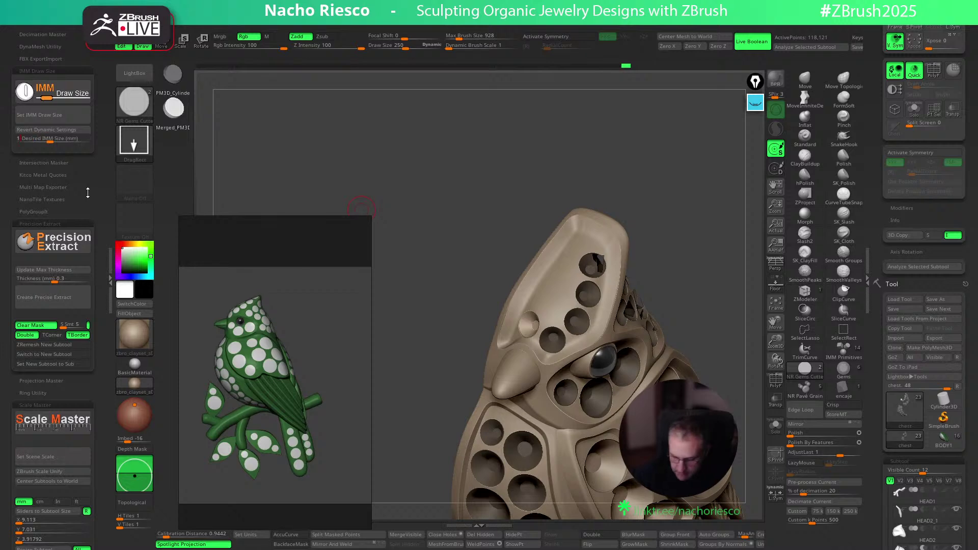
{"action": "type", "text": "1.5"}
{"action": "key", "text": "Return"}
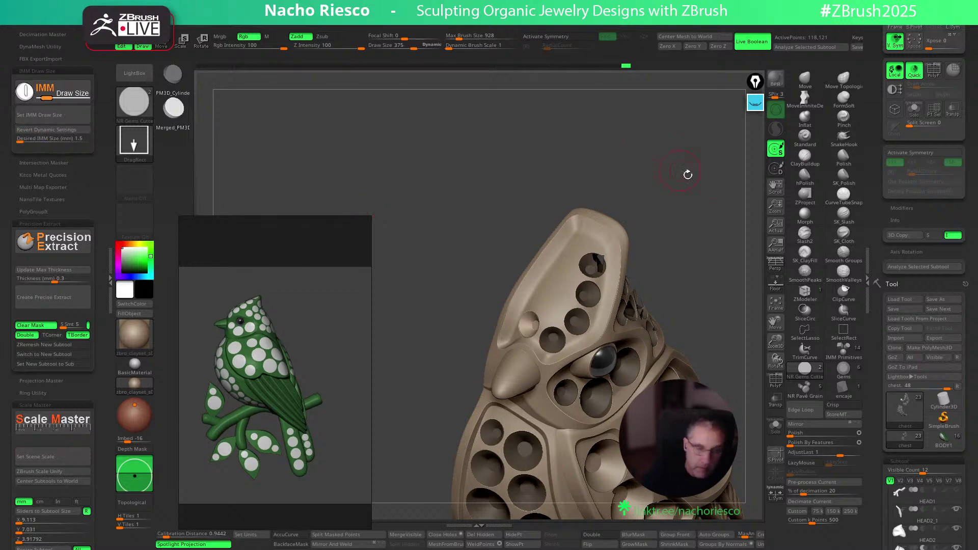
{"action": "left_click_drag", "start_coordinate": [673, 163], "coordinate": [566, 290]}
{"action": "key", "text": "w"}
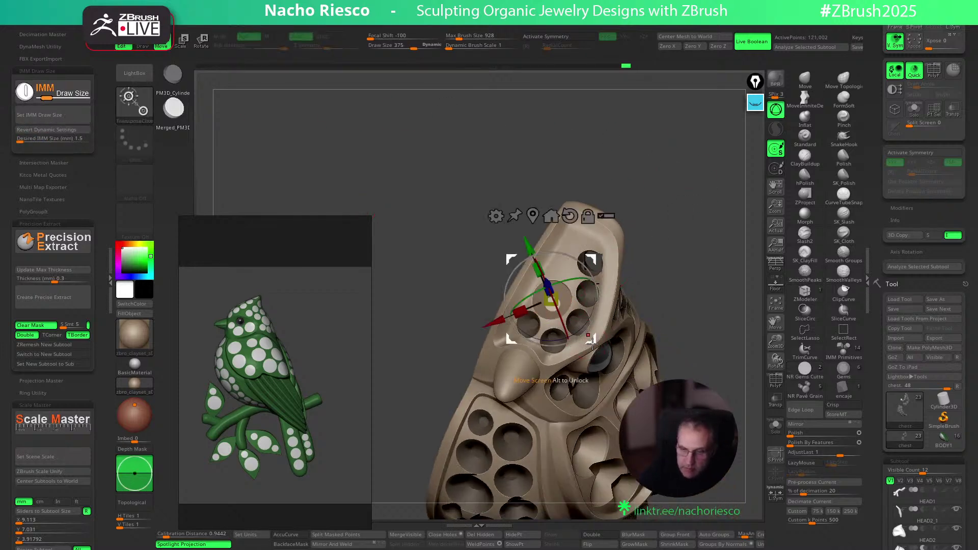
{"action": "key", "text": "q"}
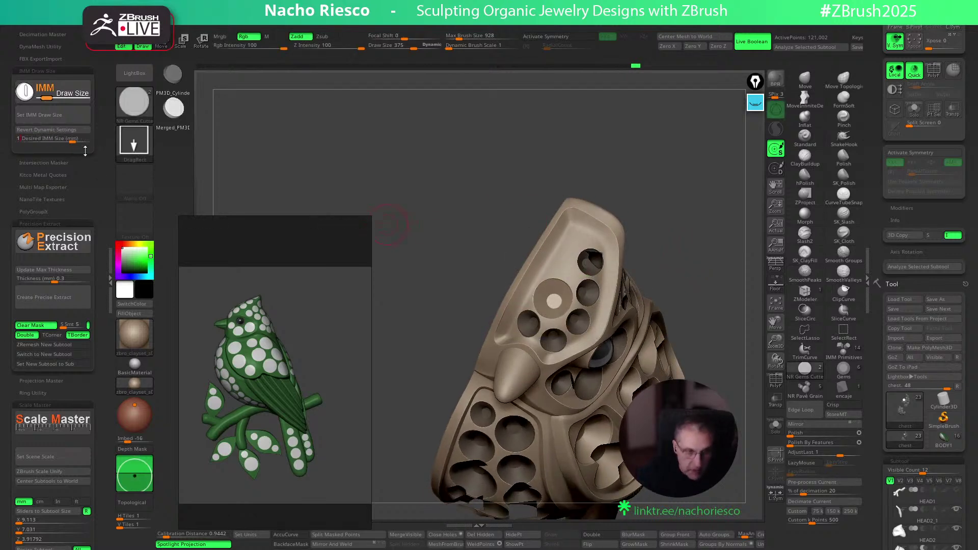
Set the desired IMM size back to 1 mm and fill the upper crown panel with two more cutters
{"action": "key", "text": "Return"}
{"action": "left_click_drag", "start_coordinate": [565, 262], "coordinate": [567, 262], "text": "ctrl"}
{"action": "mouse_move", "coordinate": [692, 215]}
{"action": "left_mouse_down"}
{"action": "mouse_move", "coordinate": [701, 224]}
{"action": "mouse_move", "coordinate": [675, 181]}
{"action": "mouse_move", "coordinate": [701, 222]}
{"action": "mouse_move", "coordinate": [627, 243]}
{"action": "left_mouse_up"}
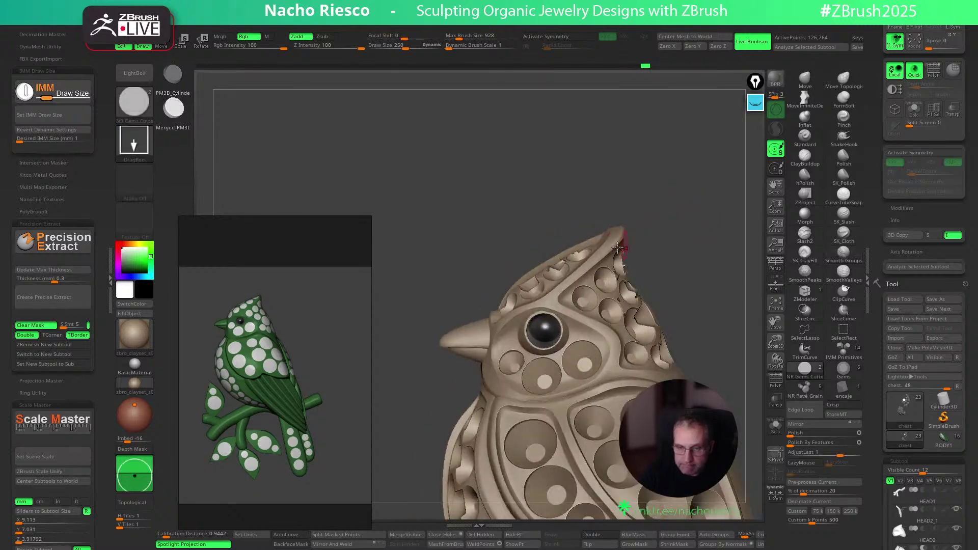
Select HEAD2 and reshape the crown's outer ridge above the beak with the Move brush, adjusting the brush size
{"action": "left_click", "coordinate": [614, 233], "text": "alt"}
{"action": "mouse_move", "coordinate": [727, 190]}
{"action": "left_mouse_down"}
{"action": "mouse_move", "coordinate": [725, 201]}
{"action": "mouse_move", "coordinate": [687, 214]}
{"action": "mouse_move", "coordinate": [709, 167]}
{"action": "mouse_move", "coordinate": [706, 219]}
{"action": "left_mouse_up"}
{"action": "key", "text": "s"}
{"action": "left_click_drag", "start_coordinate": [568, 246], "coordinate": [547, 246]}
{"action": "left_click", "coordinate": [517, 255]}
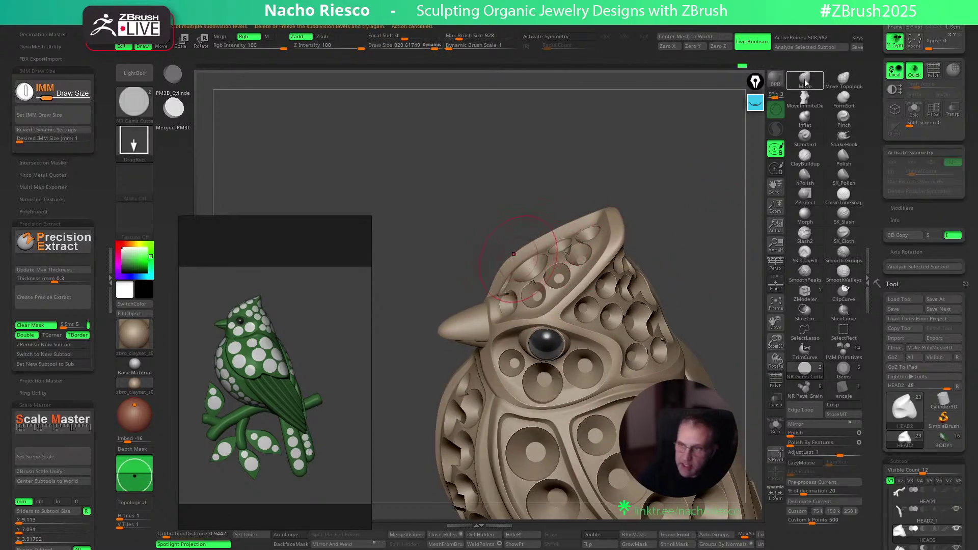
{"action": "left_click", "coordinate": [804, 82]}
{"action": "left_click_drag", "start_coordinate": [729, 223], "coordinate": [711, 234]}
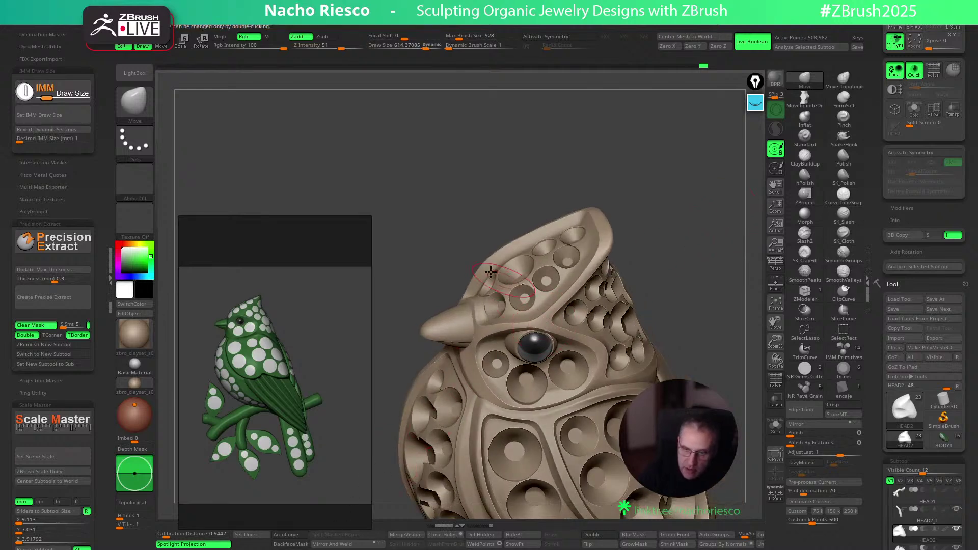
{"action": "key", "text": "s"}
{"action": "left_click_drag", "start_coordinate": [506, 247], "coordinate": [513, 247]}
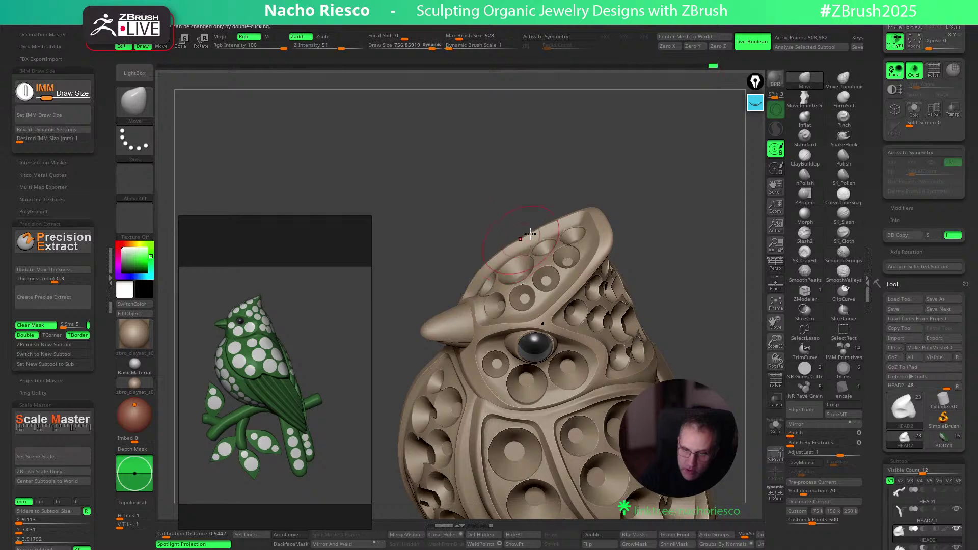
Refine the crown ridge's profile from the side and smooth it with Smooth Groups
{"action": "left_click_drag", "start_coordinate": [620, 186], "coordinate": [484, 265]}
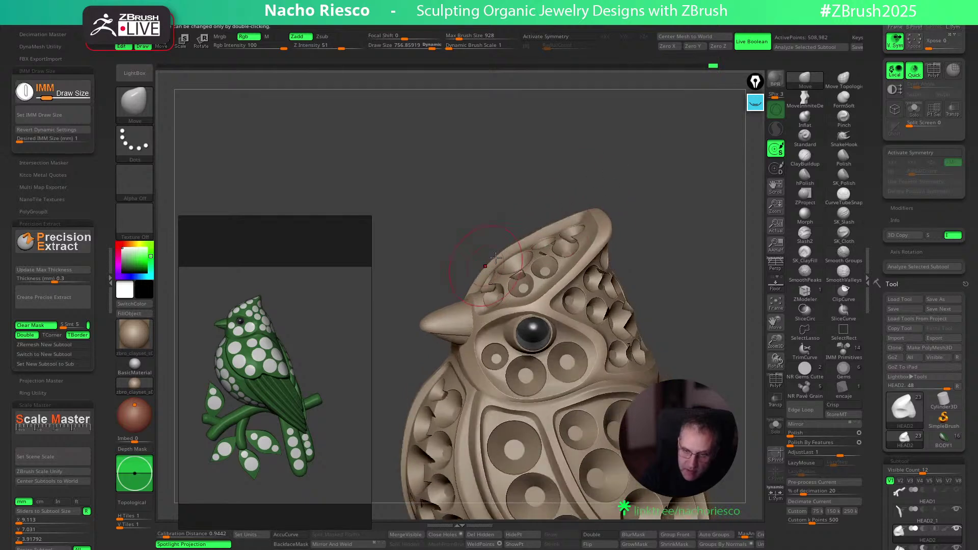
{"action": "left_click_drag", "start_coordinate": [597, 208], "coordinate": [691, 201]}
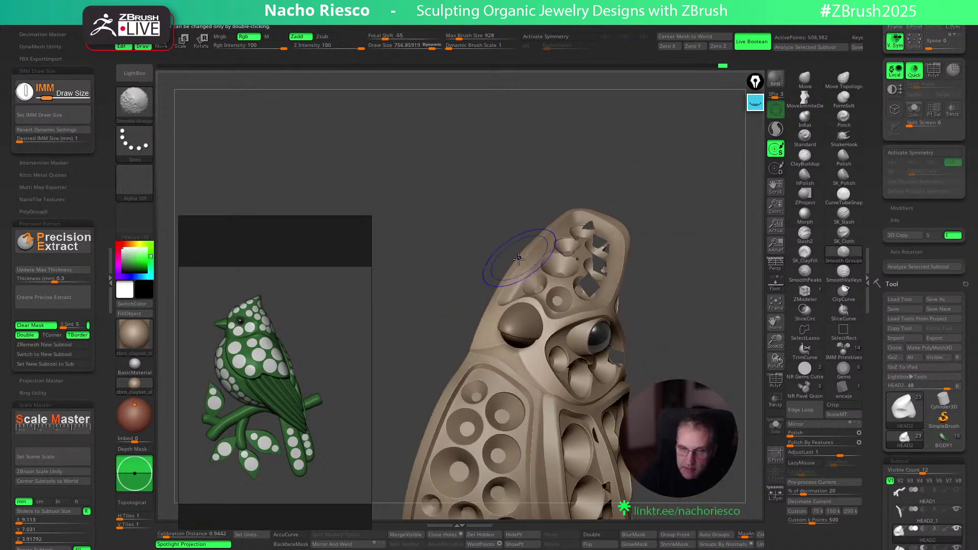
{"action": "left_click_drag", "start_coordinate": [659, 254], "coordinate": [648, 261], "text": "shift"}
{"action": "mouse_move", "coordinate": [539, 411]}
{"action": "left_mouse_down"}
{"action": "mouse_move", "coordinate": [666, 199]}
{"action": "mouse_move", "coordinate": [662, 217]}
{"action": "mouse_move", "coordinate": [618, 244]}
{"action": "left_mouse_up"}
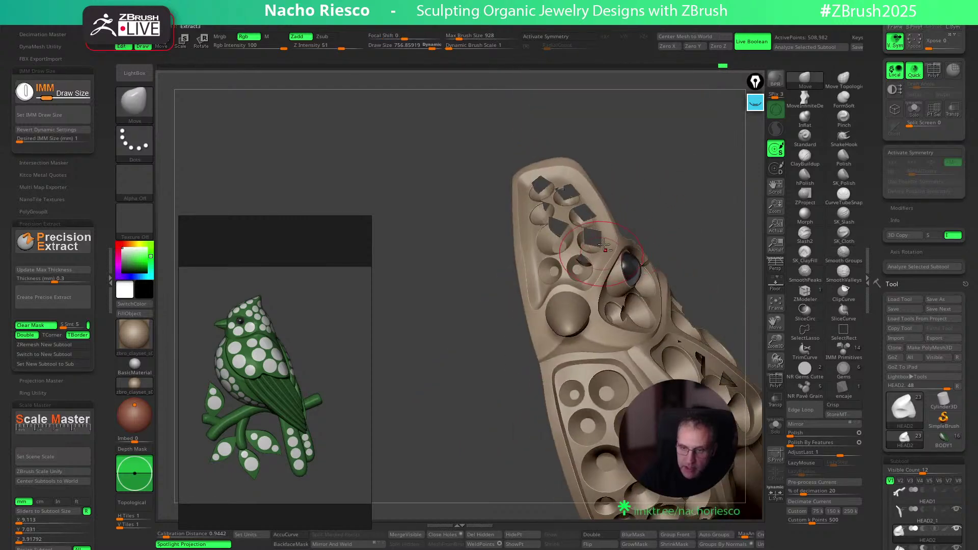
Select Extract3 and widen the crown panel's recess around the cutters with the Move brush
{"action": "left_click", "coordinate": [601, 250], "text": "alt"}
{"action": "key", "text": "s"}
{"action": "left_click_drag", "start_coordinate": [686, 194], "coordinate": [515, 237]}
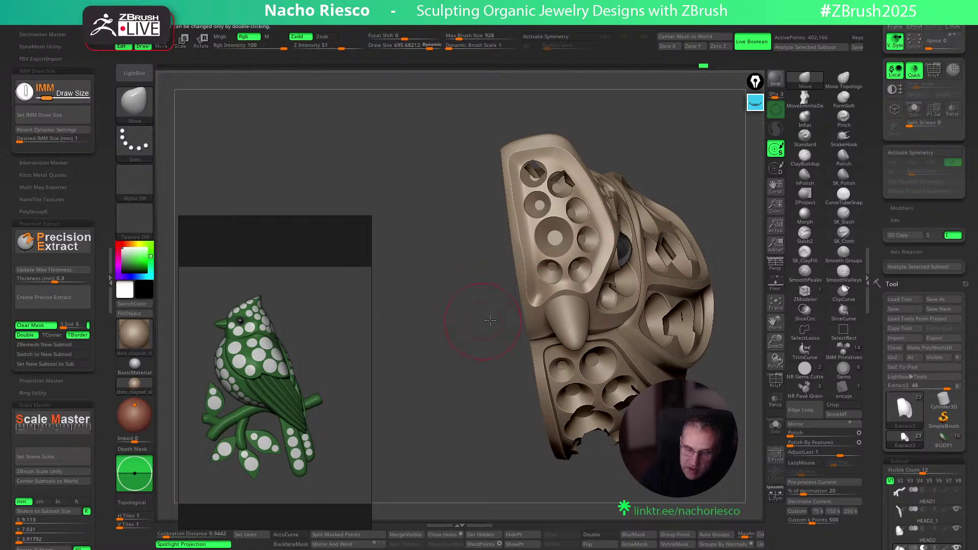
{"action": "left_click_drag", "start_coordinate": [488, 320], "coordinate": [622, 199]}
{"action": "mouse_move", "coordinate": [702, 264]}
{"action": "left_mouse_down", "text": "alt"}
{"action": "mouse_move", "coordinate": [703, 292]}
{"action": "mouse_move", "coordinate": [657, 252]}
{"action": "left_mouse_up", "text": "alt"}
{"action": "key", "text": "s"}
{"action": "left_click_drag", "start_coordinate": [516, 283], "coordinate": [515, 283]}
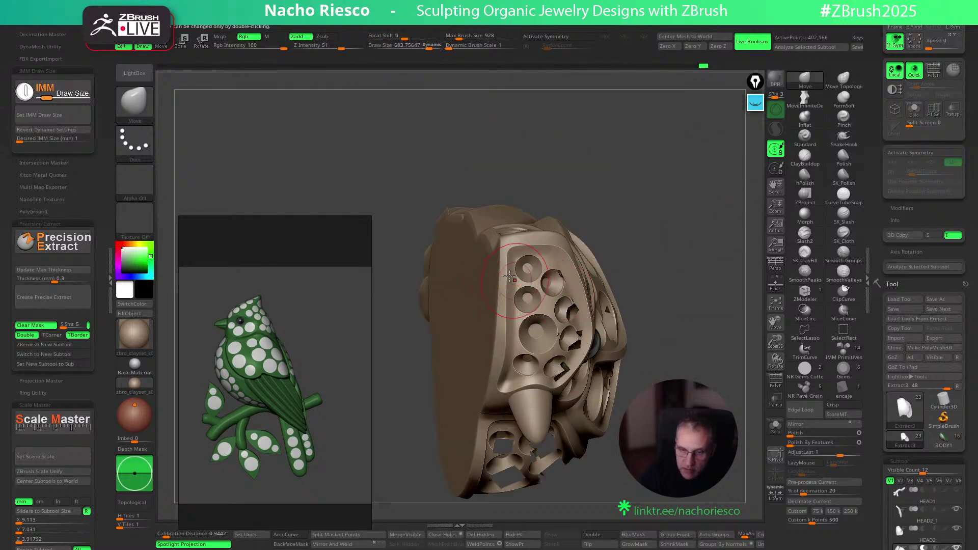
Straighten and smooth the crown recess's border along the brooch's flat side, then bring the whole brooch into view
{"action": "left_click_drag", "start_coordinate": [597, 211], "coordinate": [500, 298]}
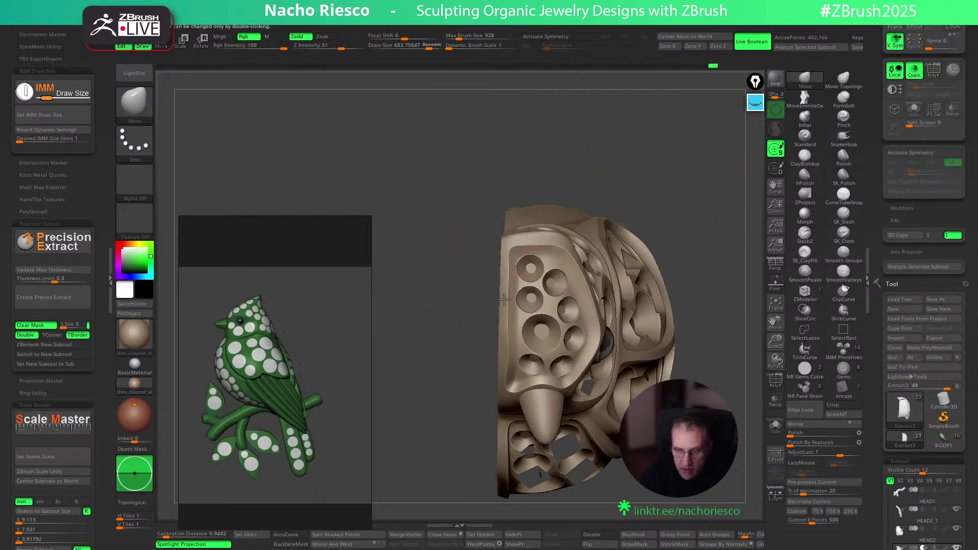
{"action": "left_click_drag", "start_coordinate": [679, 265], "coordinate": [701, 153]}
{"action": "left_click_drag", "start_coordinate": [596, 304], "coordinate": [509, 343]}
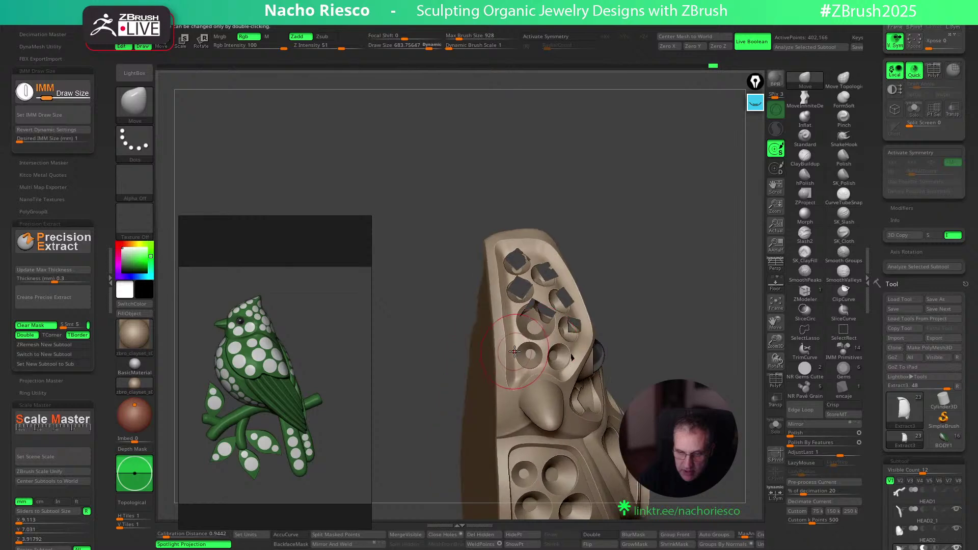
{"action": "left_click_drag", "start_coordinate": [649, 251], "coordinate": [506, 326]}
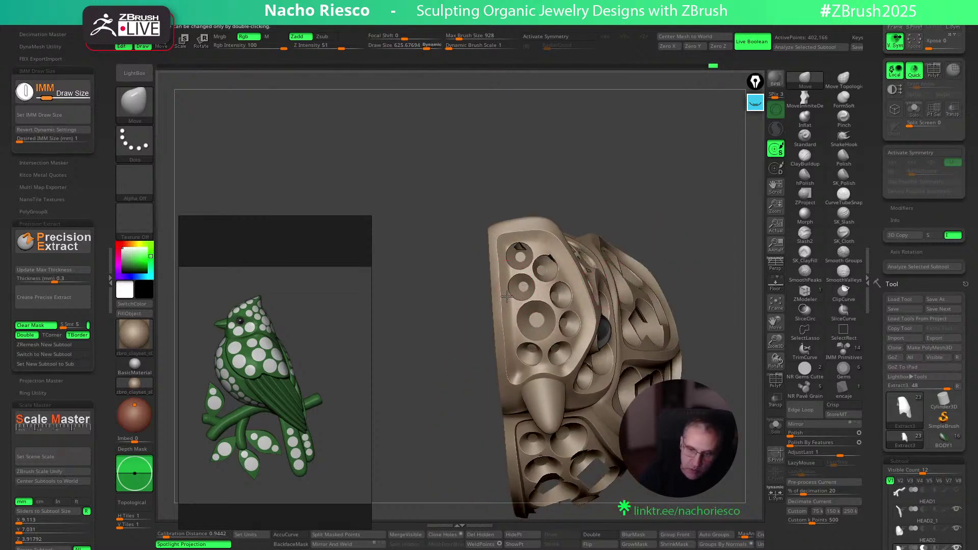
{"action": "key", "text": "shift"}
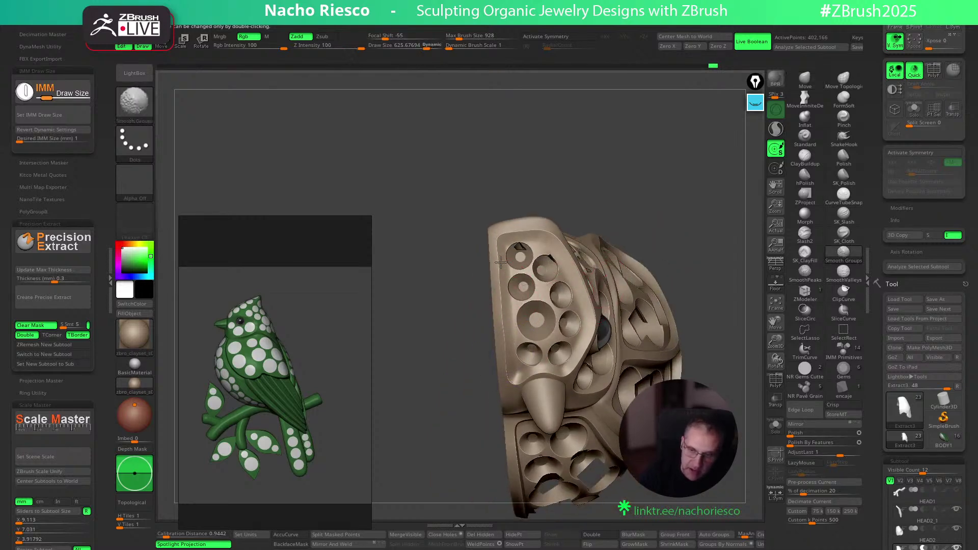
{"action": "mouse_move", "coordinate": [660, 205]}
{"action": "left_mouse_down"}
{"action": "mouse_move", "coordinate": [666, 160]}
{"action": "mouse_move", "coordinate": [688, 236]}
{"action": "mouse_move", "coordinate": [681, 178]}
{"action": "mouse_move", "coordinate": [638, 233]}
{"action": "mouse_move", "coordinate": [699, 239]}
{"action": "mouse_move", "coordinate": [693, 254]}
{"action": "mouse_move", "coordinate": [682, 240]}
{"action": "mouse_move", "coordinate": [690, 268]}
{"action": "left_mouse_up"}
{"action": "left_click_drag", "start_coordinate": [677, 322], "coordinate": [652, 241], "text": "alt"}
{"action": "left_click_drag", "start_coordinate": [668, 300], "coordinate": [748, 122], "text": "alt"}
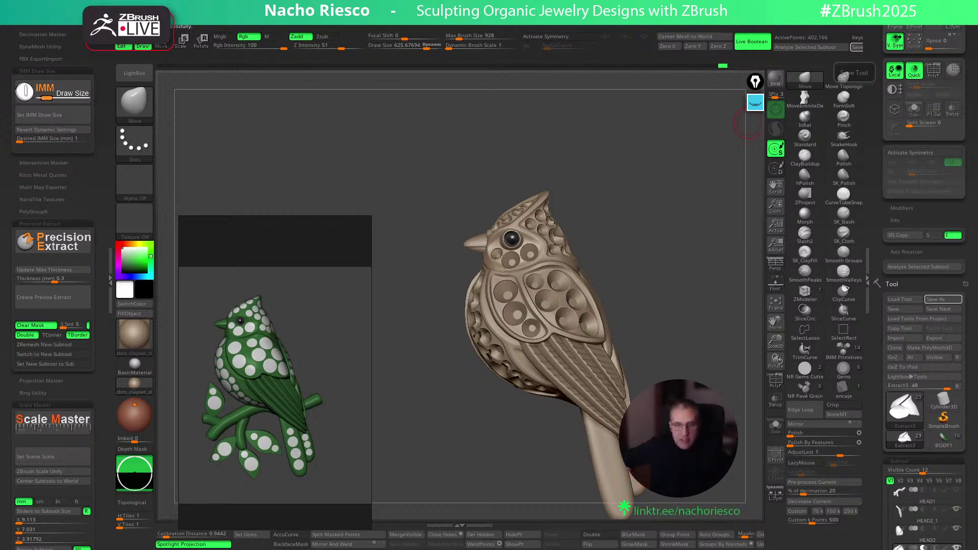
Turn off backface masking and refine the body's ridge between the head and wing panels with the Move brush
{"action": "left_click_drag", "start_coordinate": [698, 251], "coordinate": [662, 293]}
{"action": "scroll", "coordinate": [662, 292], "scroll_direction": "up", "scroll_amount": 3}
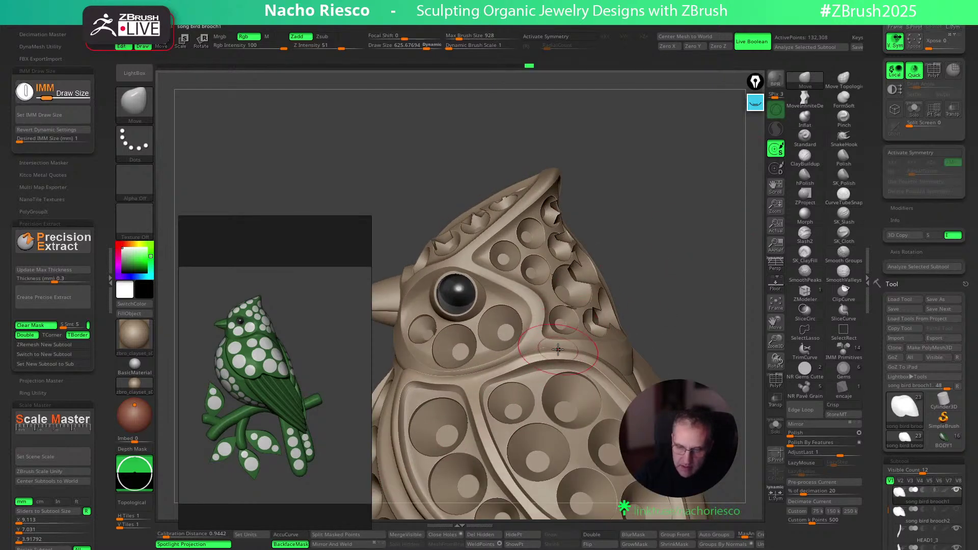
{"action": "right_click_drag", "start_coordinate": [563, 351], "coordinate": [575, 355]}
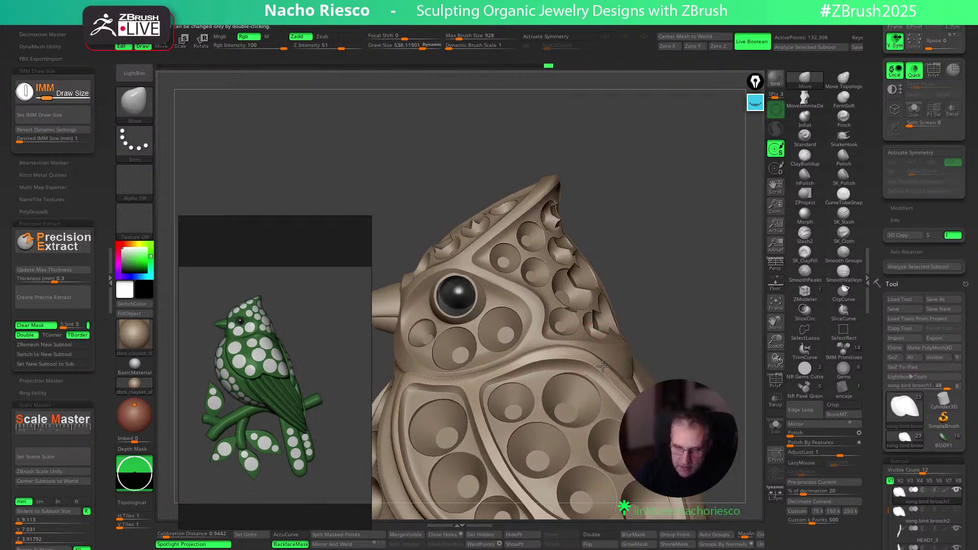
{"action": "mouse_move", "coordinate": [697, 291]}
{"action": "right_mouse_down"}
{"action": "mouse_move", "coordinate": [684, 220]}
{"action": "mouse_move", "coordinate": [683, 280]}
{"action": "mouse_move", "coordinate": [690, 259]}
{"action": "mouse_move", "coordinate": [606, 338]}
{"action": "right_mouse_up"}
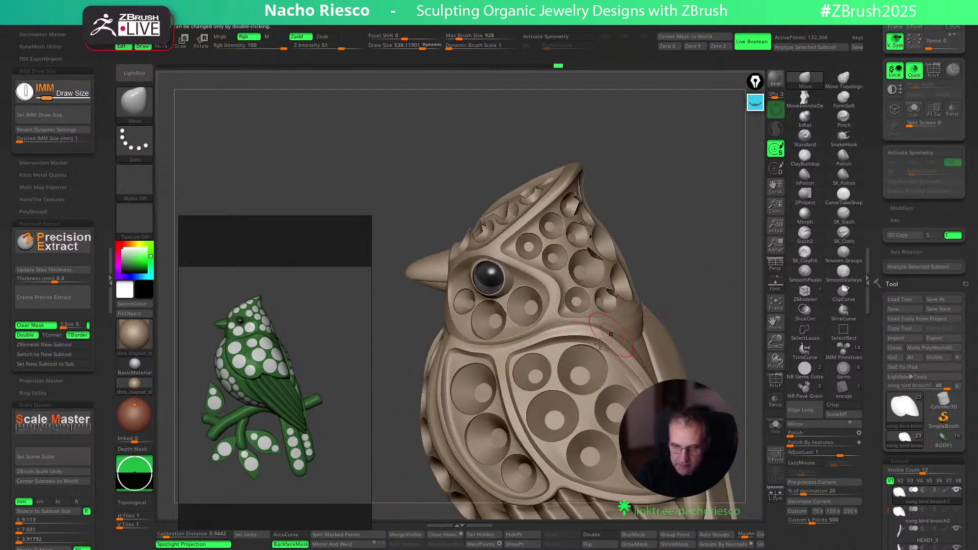
{"action": "left_click", "coordinate": [599, 350], "text": "alt"}
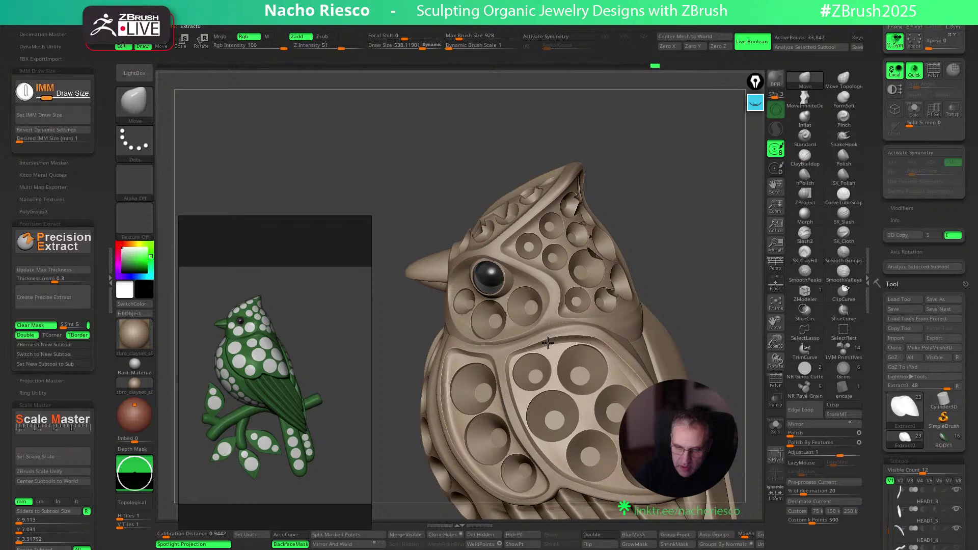
{"action": "left_click", "coordinate": [295, 544]}
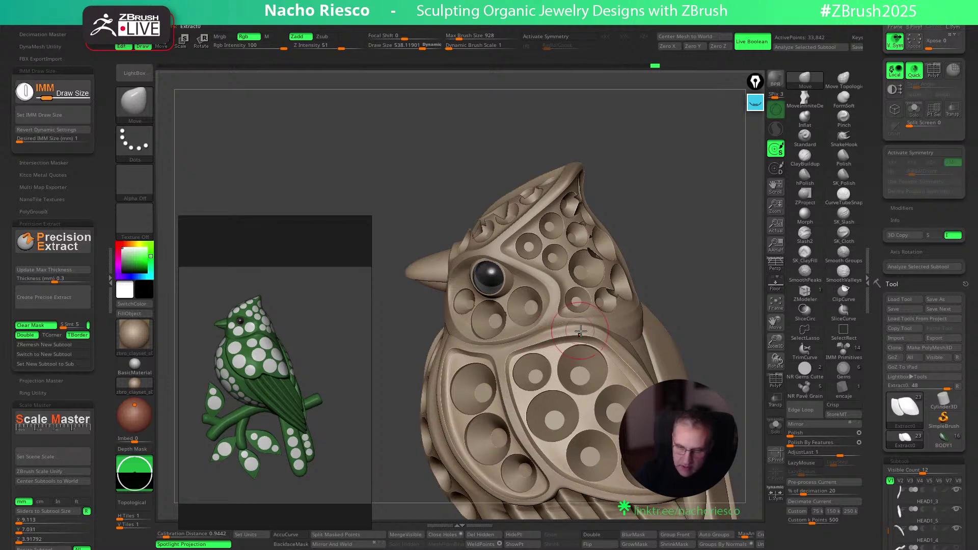
{"action": "key", "text": "shift"}
{"action": "left_click", "coordinate": [559, 330], "text": "alt"}
{"action": "mouse_move", "coordinate": [683, 277]}
{"action": "left_mouse_down"}
{"action": "mouse_move", "coordinate": [681, 310]}
{"action": "mouse_move", "coordinate": [675, 206]}
{"action": "left_mouse_up"}
{"action": "left_click_drag", "start_coordinate": [684, 249], "coordinate": [637, 235]}
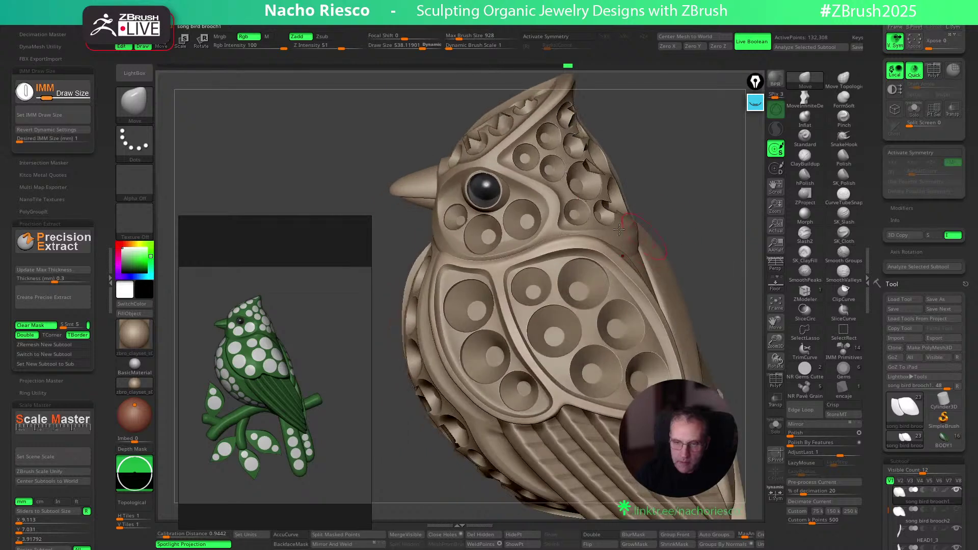
Select Extract3 and adjust the border behind the eye panel with a larger Move Topological brush
{"action": "left_click", "coordinate": [546, 206], "text": "alt"}
{"action": "key", "text": "s"}
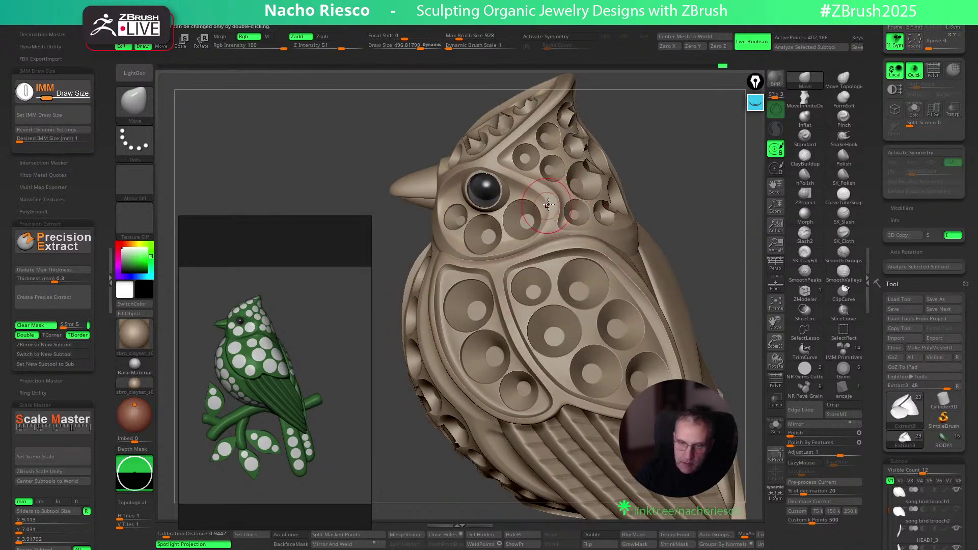
{"action": "left_click", "coordinate": [843, 80]}
{"action": "key", "text": "s"}
{"action": "left_click_drag", "start_coordinate": [544, 217], "coordinate": [539, 218]}
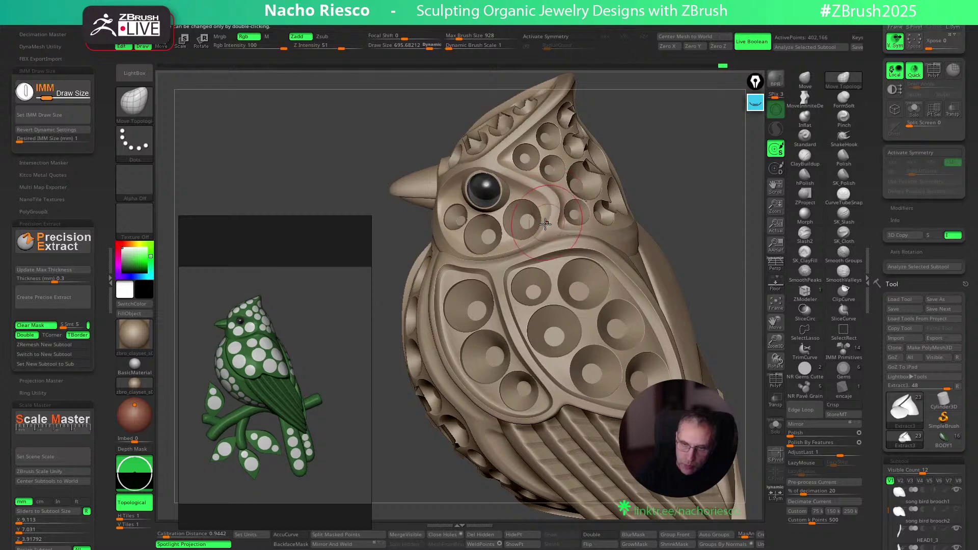
{"action": "mouse_move", "coordinate": [645, 162]}
{"action": "left_mouse_down"}
{"action": "mouse_move", "coordinate": [662, 183]}
{"action": "mouse_move", "coordinate": [662, 148]}
{"action": "mouse_move", "coordinate": [675, 201]}
{"action": "mouse_move", "coordinate": [666, 309]}
{"action": "mouse_move", "coordinate": [692, 334]}
{"action": "mouse_move", "coordinate": [683, 448]}
{"action": "left_mouse_up"}
Select HEAD2, smooth its ridge with SmoothPeaks and disable backface masking for the Move Topological brush
{"action": "mouse_move", "coordinate": [621, 260]}
{"action": "left_mouse_down"}
{"action": "mouse_move", "coordinate": [596, 266]}
{"action": "mouse_move", "coordinate": [553, 252]}
{"action": "left_mouse_up"}
{"action": "left_click", "coordinate": [546, 267], "text": "alt"}
{"action": "mouse_move", "coordinate": [574, 247]}
{"action": "right_mouse_down"}
{"action": "mouse_move", "coordinate": [542, 274]}
{"action": "mouse_move", "coordinate": [566, 257]}
{"action": "mouse_move", "coordinate": [657, 305]}
{"action": "mouse_move", "coordinate": [670, 339]}
{"action": "mouse_move", "coordinate": [666, 279]}
{"action": "mouse_move", "coordinate": [706, 316]}
{"action": "mouse_move", "coordinate": [684, 298]}
{"action": "mouse_move", "coordinate": [682, 232]}
{"action": "mouse_move", "coordinate": [686, 275]}
{"action": "right_mouse_up"}
{"action": "left_click", "coordinate": [805, 272]}
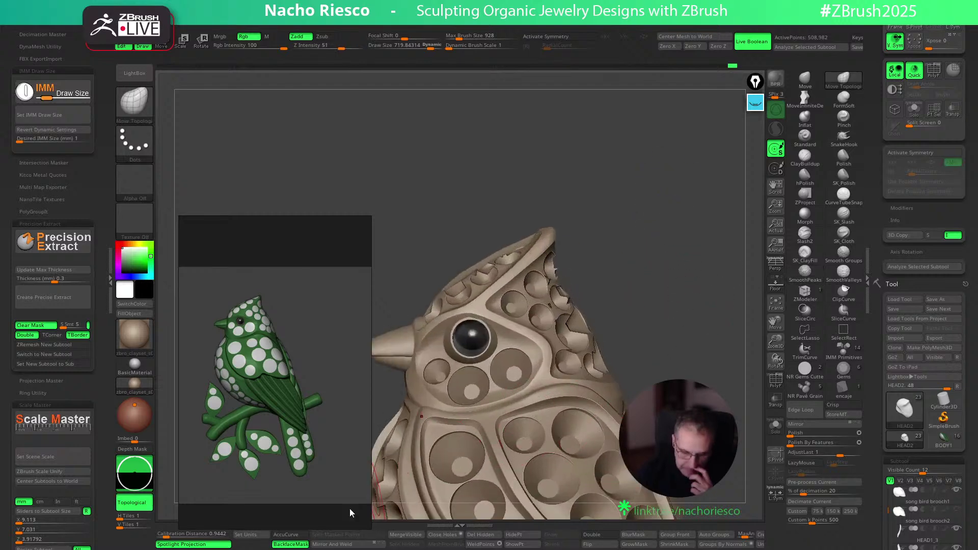
{"action": "left_click", "coordinate": [291, 544]}
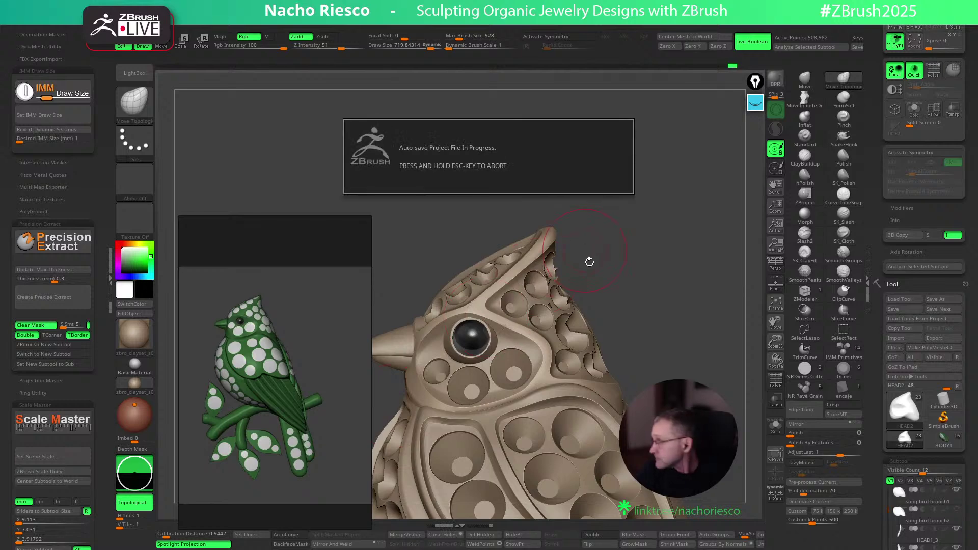
Select Extract3 and reshape the crown recess's upper end at the crest tip with the Move brush
{"action": "left_click", "coordinate": [804, 80]}
{"action": "left_click_drag", "start_coordinate": [599, 206], "coordinate": [566, 255]}
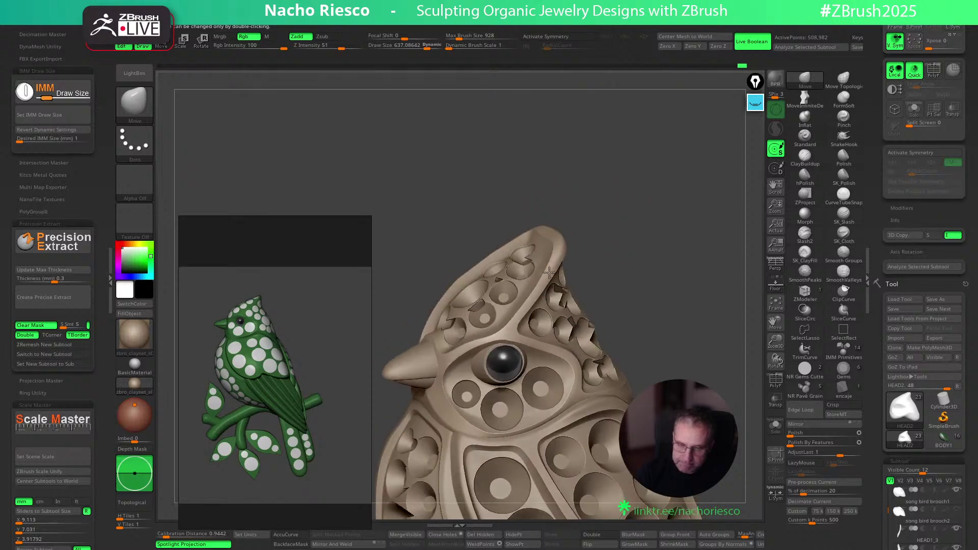
{"action": "left_click", "coordinate": [538, 243], "text": "alt"}
{"action": "left_click_drag", "start_coordinate": [581, 211], "coordinate": [541, 233]}
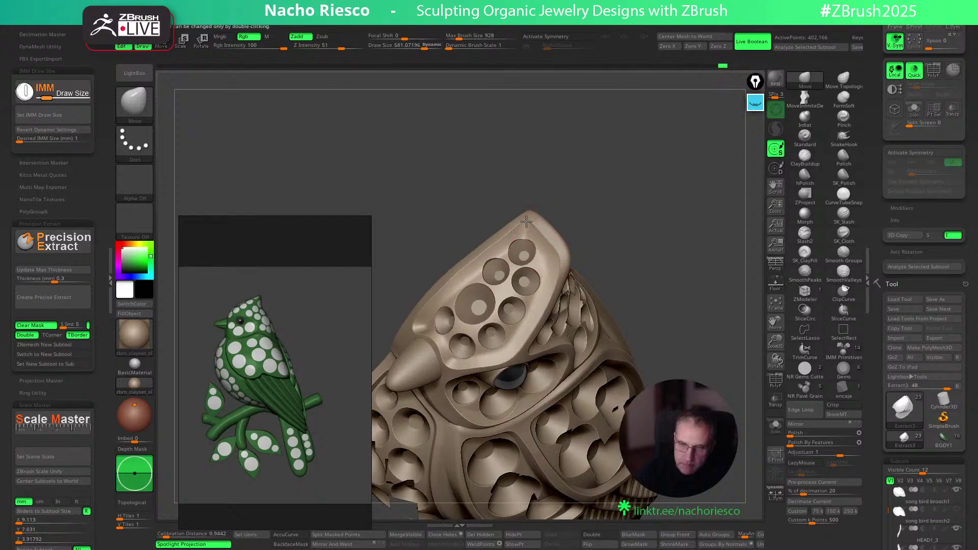
{"action": "left_click_drag", "start_coordinate": [582, 207], "coordinate": [529, 221]}
{"action": "left_click_drag", "start_coordinate": [572, 174], "coordinate": [560, 263]}
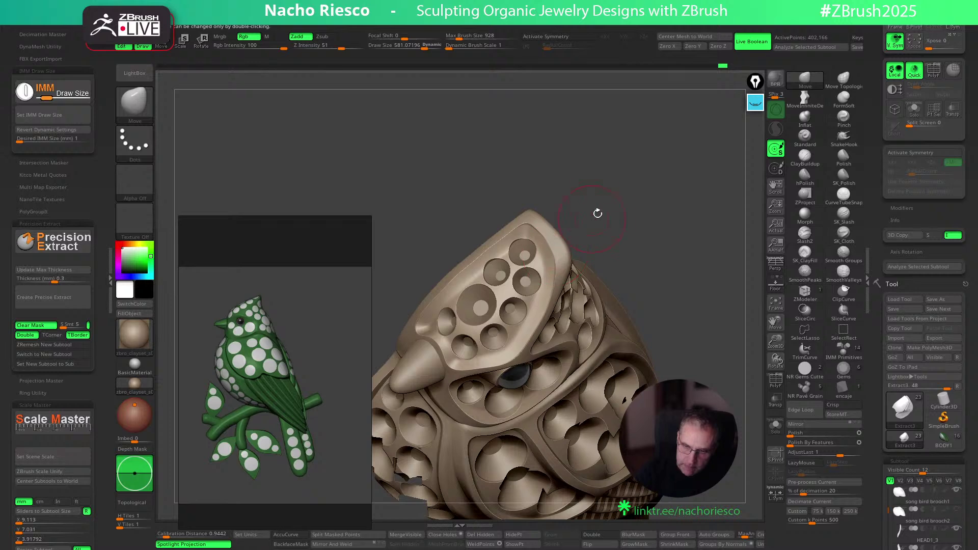
{"action": "left_click_drag", "start_coordinate": [594, 217], "coordinate": [554, 291]}
Smooth the crown recess near the crest tip with SmoothPeaks and refine its edge with the Move brush
{"action": "right_click_drag", "start_coordinate": [568, 239], "coordinate": [563, 270]}
{"action": "left_click_drag", "start_coordinate": [578, 305], "coordinate": [559, 265]}
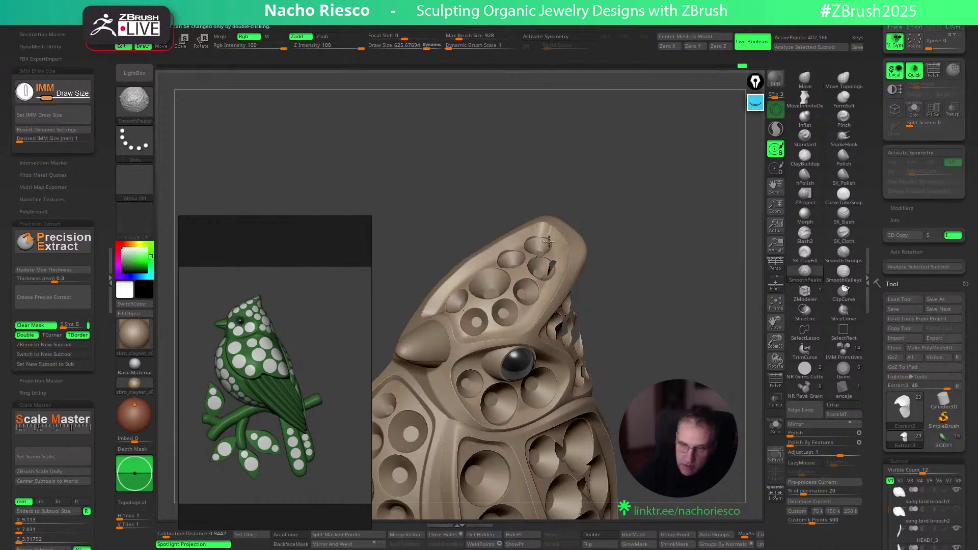
{"action": "left_click_drag", "start_coordinate": [650, 244], "coordinate": [717, 334]}
{"action": "left_click_drag", "start_coordinate": [794, 443], "coordinate": [743, 384]}
{"action": "left_click_drag", "start_coordinate": [723, 328], "coordinate": [566, 289]}
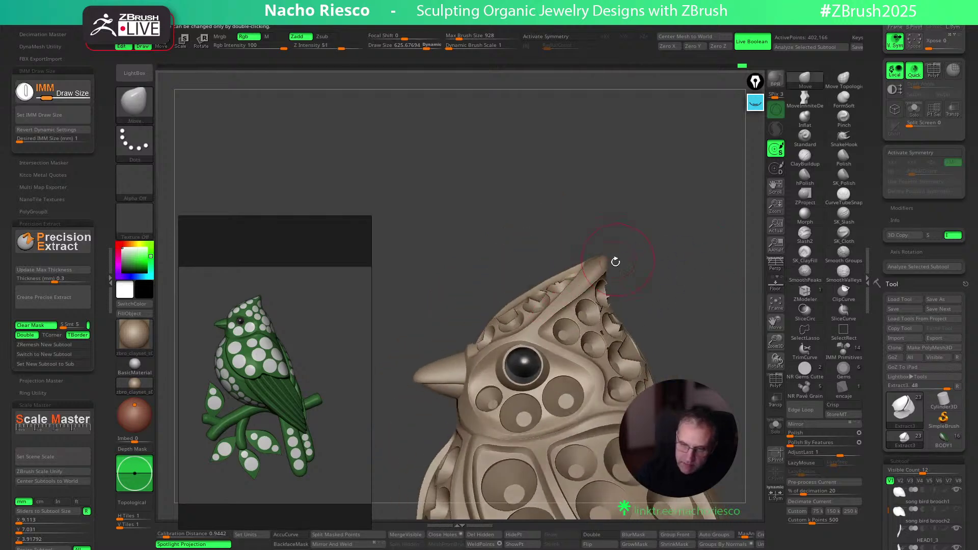
{"action": "left_click_drag", "start_coordinate": [681, 246], "coordinate": [581, 277]}
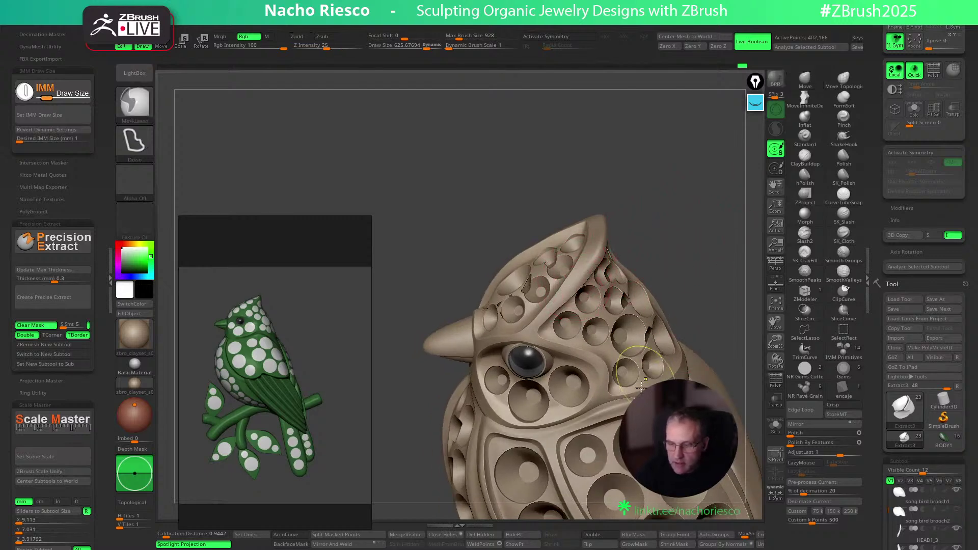
Select HEAD2, flatten the ridge between the crown and rear head panels with hPolish, and smooth it with SmoothPeaks
{"action": "left_click", "coordinate": [665, 375], "text": "alt"}
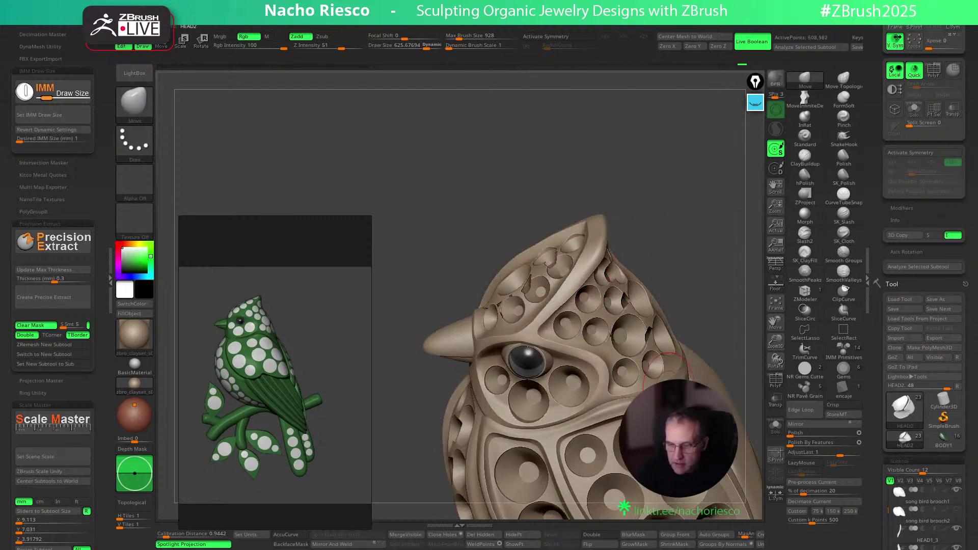
{"action": "left_click", "coordinate": [804, 175]}
{"action": "key", "text": "bracketright"}
{"action": "left_click_drag", "start_coordinate": [627, 219], "coordinate": [593, 260]}
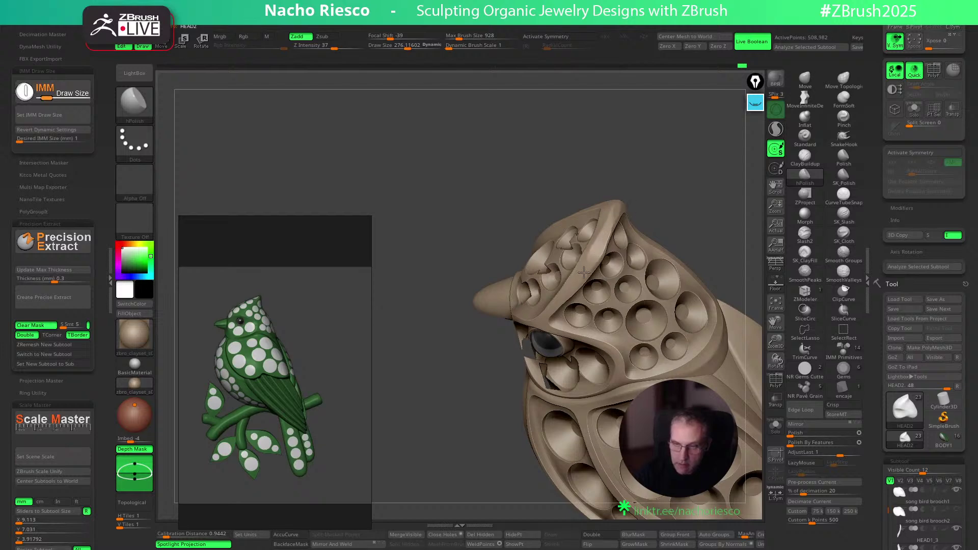
{"action": "mouse_move", "coordinate": [672, 166]}
{"action": "left_mouse_down", "text": "shift"}
{"action": "mouse_move", "coordinate": [680, 207]}
{"action": "mouse_move", "coordinate": [675, 181]}
{"action": "left_mouse_up", "text": "shift"}
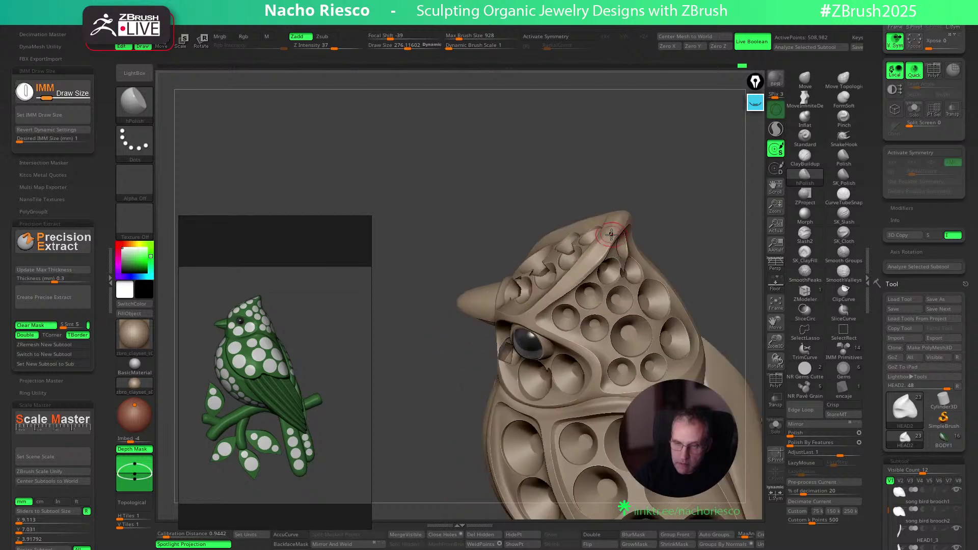
{"action": "left_click_drag", "start_coordinate": [609, 231], "coordinate": [615, 227], "text": "shift"}
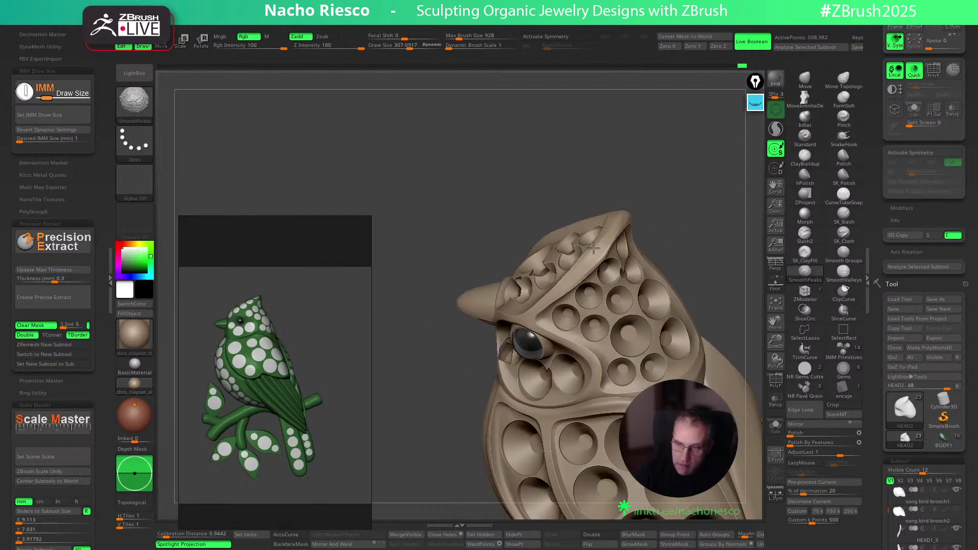
{"action": "right_click_drag", "start_coordinate": [581, 257], "coordinate": [656, 296]}
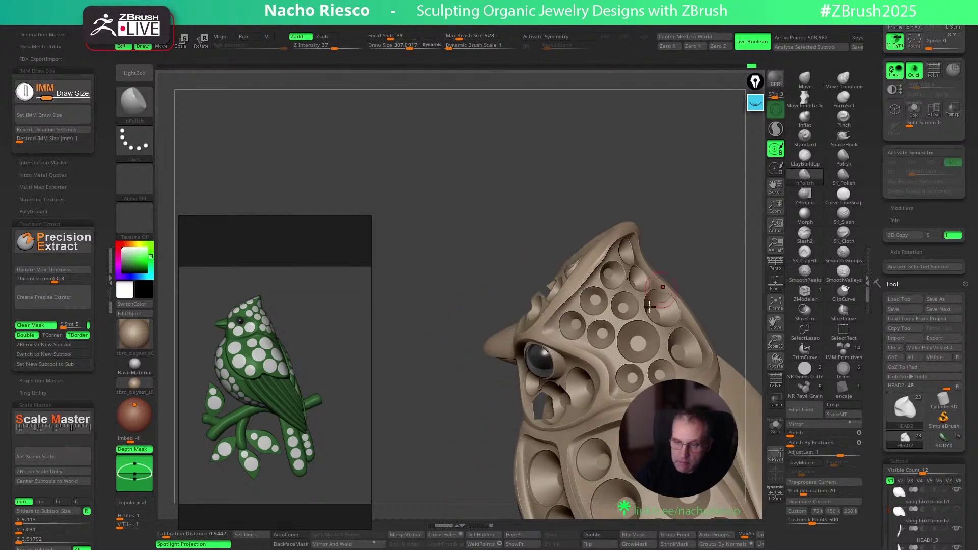
Select Extract3 and widen the rear head recess toward the crest tip with Move Topological, adjusting the brush size
{"action": "left_click", "coordinate": [649, 306], "text": "alt"}
{"action": "left_click", "coordinate": [843, 80]}
{"action": "key", "text": "s"}
{"action": "left_click_drag", "start_coordinate": [624, 235], "coordinate": [632, 236]}
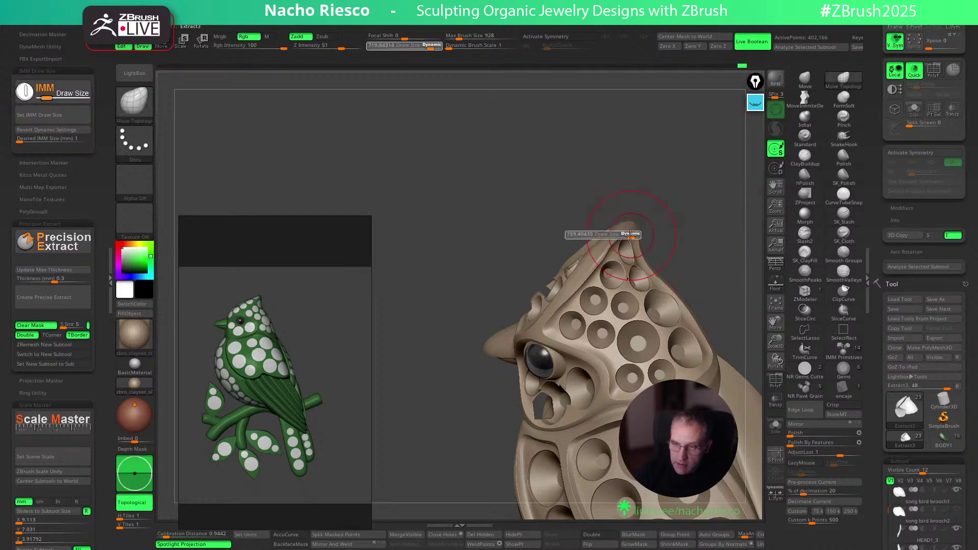
{"action": "right_click_drag", "start_coordinate": [664, 221], "coordinate": [573, 233]}
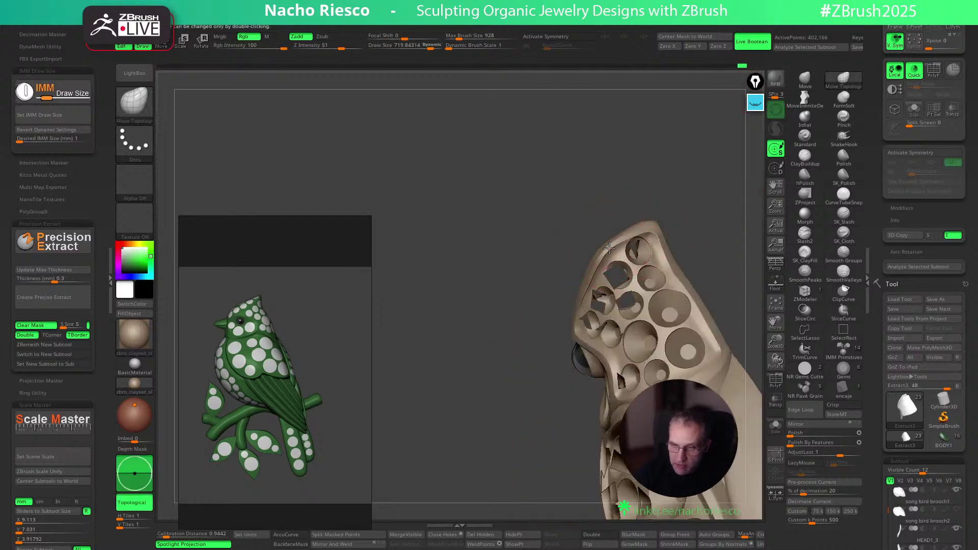
{"action": "right_click_drag", "start_coordinate": [654, 223], "coordinate": [680, 177]}
{"action": "key", "text": "s"}
{"action": "left_click_drag", "start_coordinate": [607, 264], "coordinate": [615, 265]}
{"action": "mouse_move", "coordinate": [591, 260]}
{"action": "right_mouse_down"}
{"action": "mouse_move", "coordinate": [712, 170]}
{"action": "mouse_move", "coordinate": [640, 242]}
{"action": "right_mouse_up"}
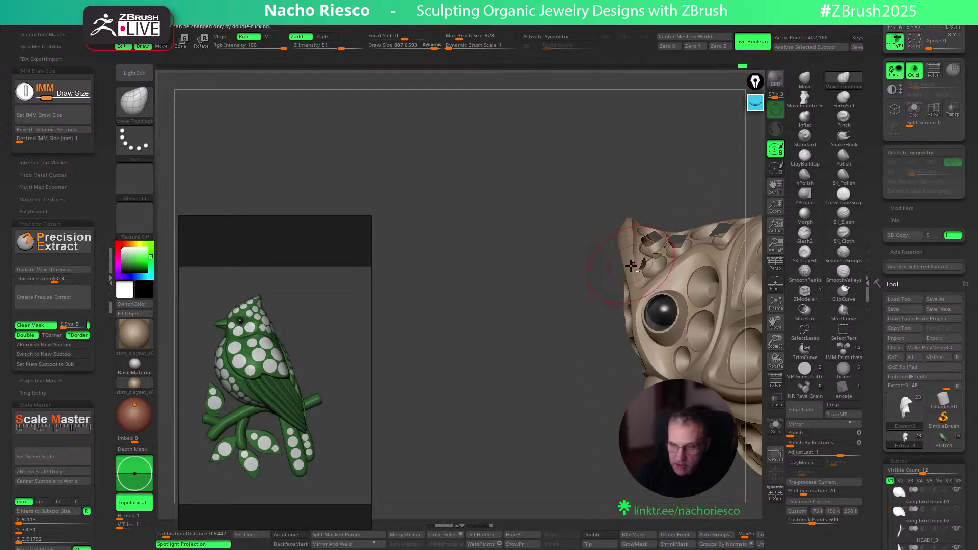
Refine the rear head recess around its uppermost cutters from several angles with a slightly smaller Move Topological brush
{"action": "mouse_move", "coordinate": [720, 202]}
{"action": "right_mouse_down"}
{"action": "mouse_move", "coordinate": [669, 230]}
{"action": "mouse_move", "coordinate": [633, 269]}
{"action": "right_mouse_up"}
{"action": "key", "text": "s"}
{"action": "left_click_drag", "start_coordinate": [633, 268], "coordinate": [630, 268]}
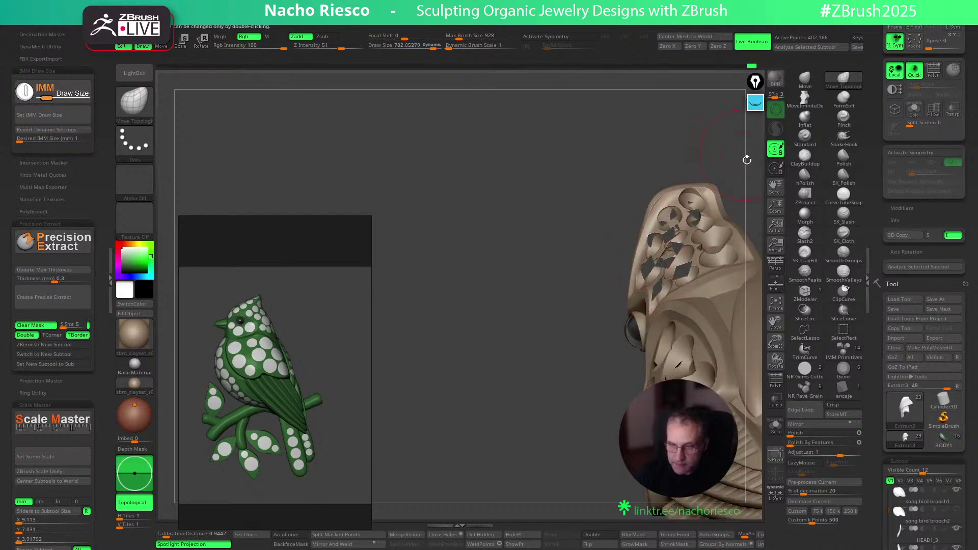
{"action": "right_click_drag", "start_coordinate": [744, 153], "coordinate": [651, 229]}
{"action": "right_click_drag", "start_coordinate": [713, 188], "coordinate": [680, 228]}
{"action": "key", "text": "s"}
{"action": "left_click_drag", "start_coordinate": [673, 225], "coordinate": [672, 225]}
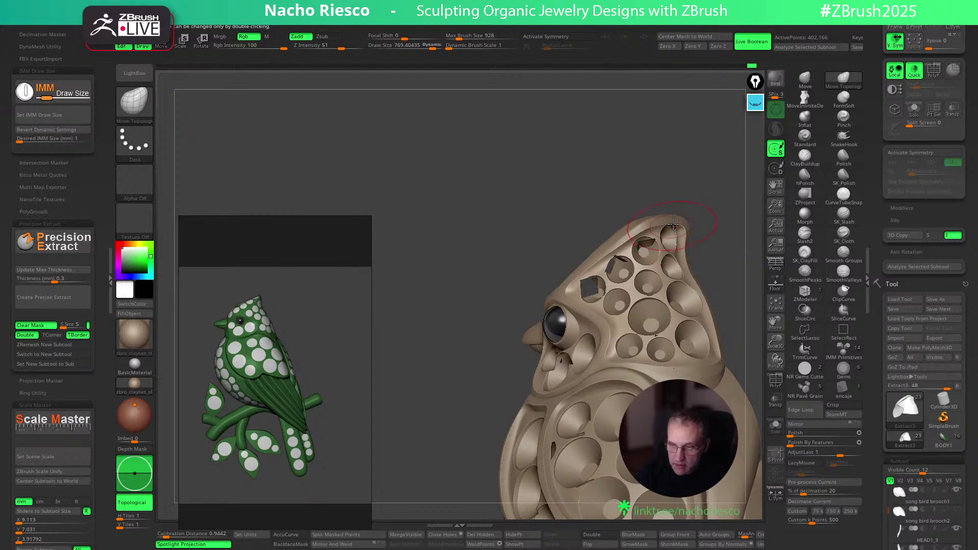
Reshape the rear head recess's border along the brooch's flat back edge and smooth it with Smooth Groups
{"action": "right_click_drag", "start_coordinate": [710, 214], "coordinate": [670, 224]}
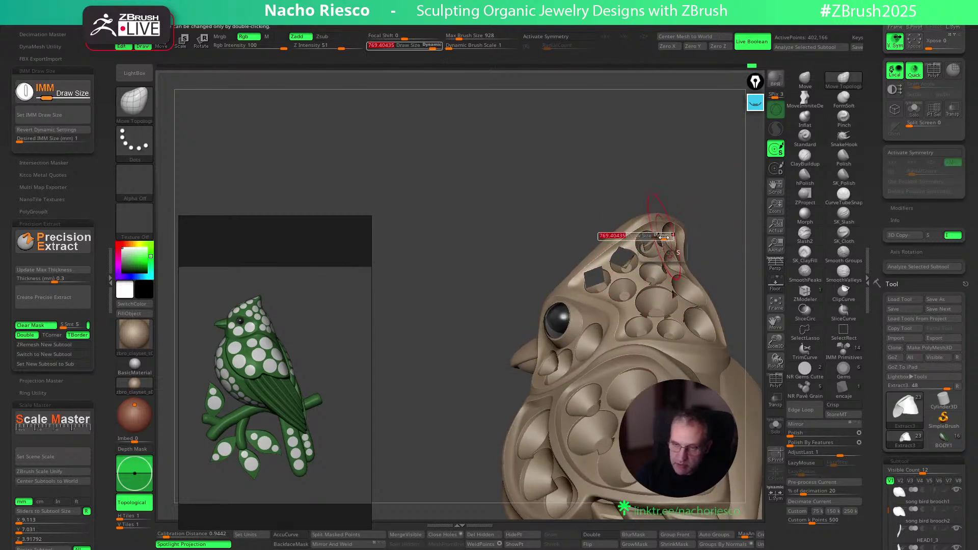
{"action": "mouse_move", "coordinate": [669, 213]}
{"action": "right_mouse_down"}
{"action": "mouse_move", "coordinate": [677, 219]}
{"action": "mouse_move", "coordinate": [670, 223]}
{"action": "right_mouse_up"}
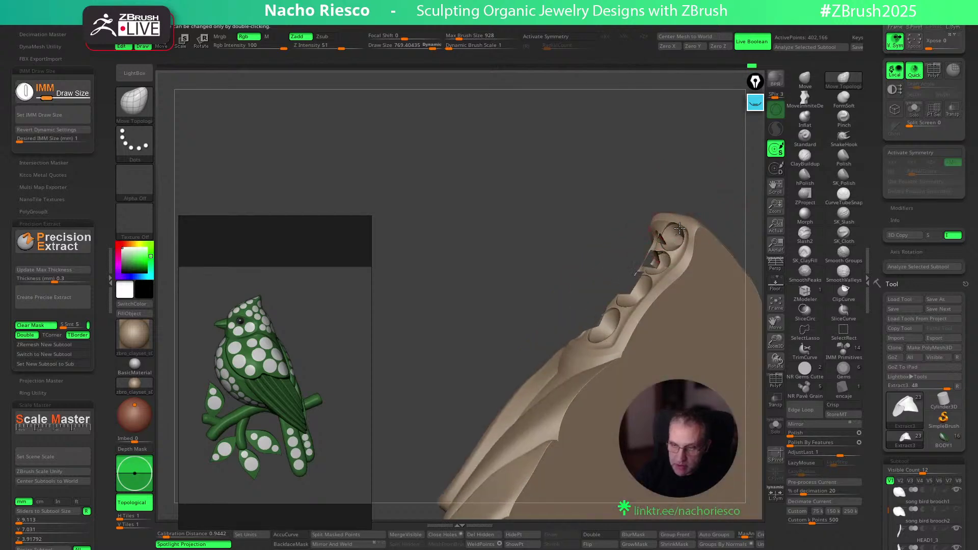
{"action": "right_click_drag", "start_coordinate": [729, 196], "coordinate": [721, 199]}
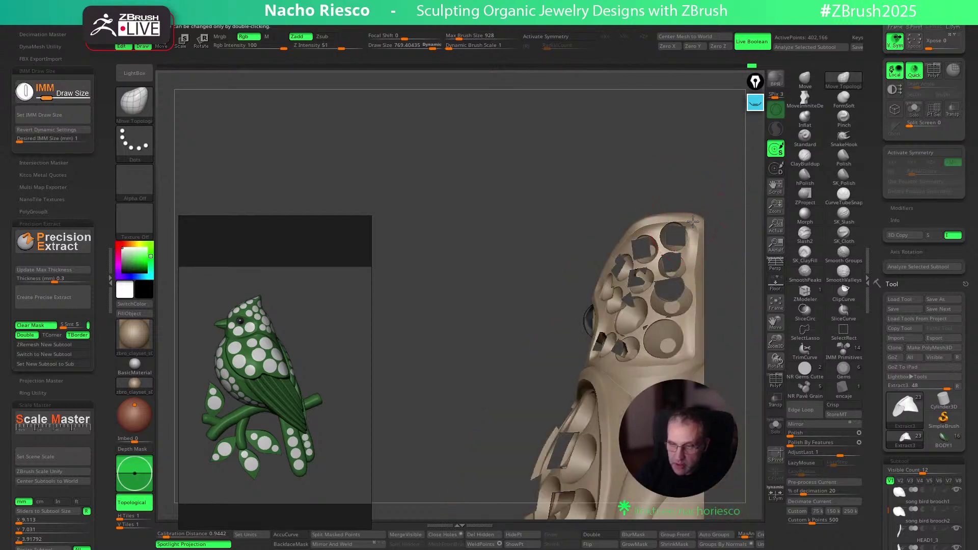
{"action": "right_click_drag", "start_coordinate": [706, 240], "coordinate": [695, 251]}
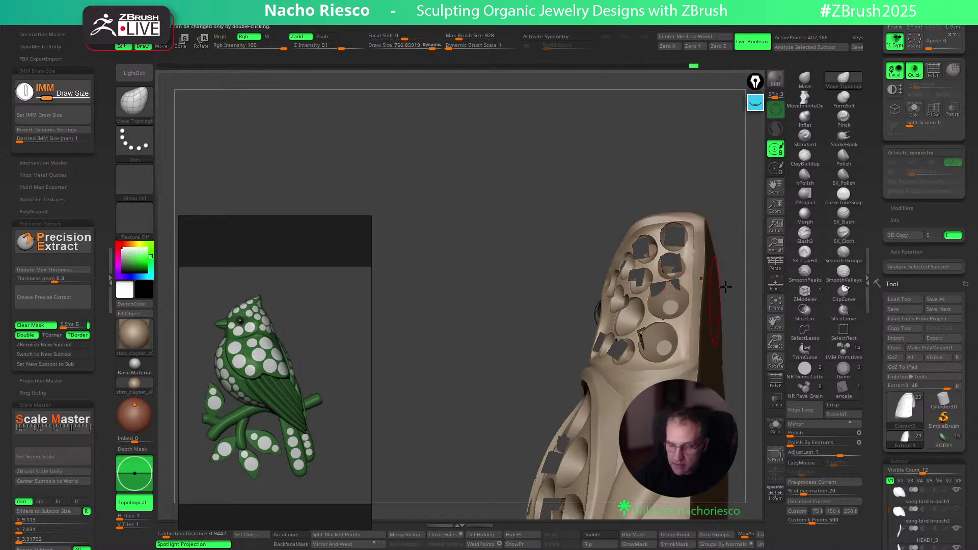
{"action": "right_click_drag", "start_coordinate": [715, 301], "coordinate": [695, 295]}
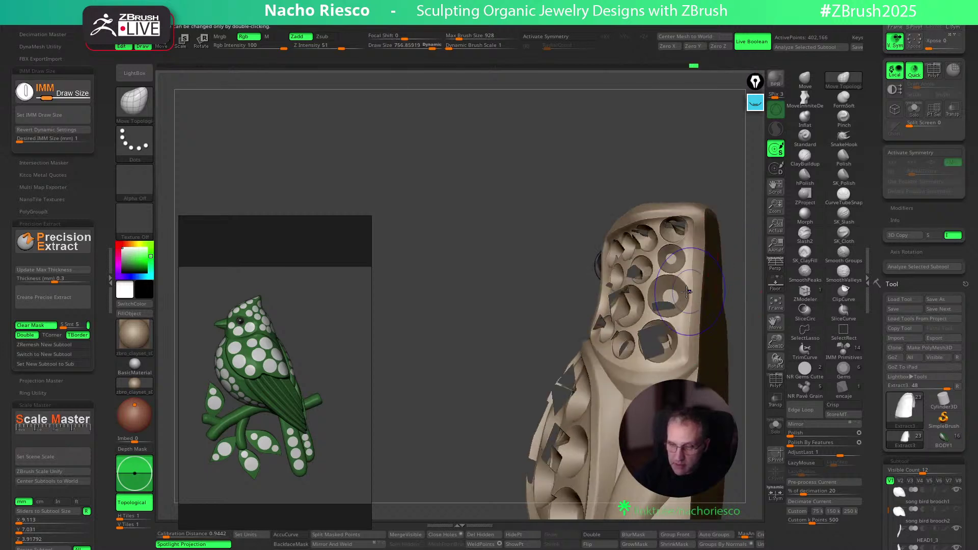
{"action": "left_click", "coordinate": [846, 258]}
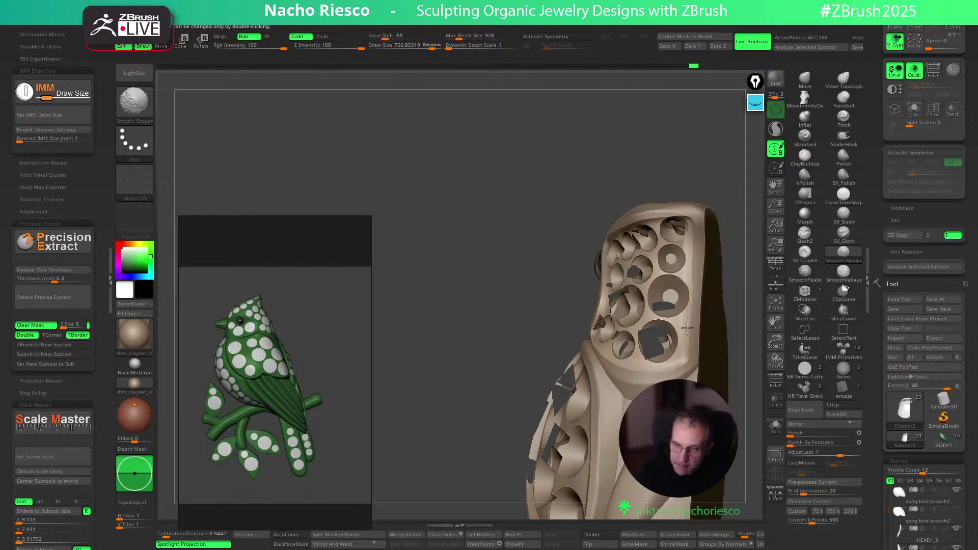
{"action": "mouse_move", "coordinate": [686, 337]}
{"action": "right_mouse_down"}
{"action": "mouse_move", "coordinate": [748, 321]}
{"action": "mouse_move", "coordinate": [735, 269]}
{"action": "mouse_move", "coordinate": [773, 280]}
{"action": "right_mouse_up"}
{"action": "right_click_drag", "start_coordinate": [711, 263], "coordinate": [714, 261], "text": "ctrl"}
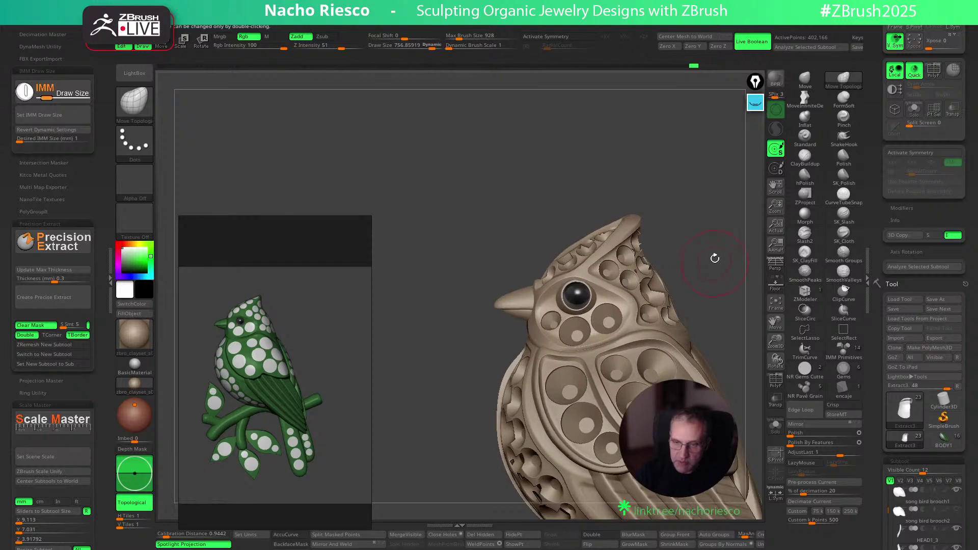
Select HEAD2 and flatten the ridge between the crown and rear head panels with hPolish, up to the crest tip
{"action": "left_click_drag", "start_coordinate": [713, 228], "coordinate": [563, 324]}
{"action": "left_click", "coordinate": [563, 324], "text": "alt"}
{"action": "left_click_drag", "start_coordinate": [707, 242], "coordinate": [735, 211]}
{"action": "mouse_move", "coordinate": [718, 256]}
{"action": "left_mouse_down"}
{"action": "mouse_move", "coordinate": [746, 273]}
{"action": "mouse_move", "coordinate": [745, 314]}
{"action": "mouse_move", "coordinate": [716, 305]}
{"action": "mouse_move", "coordinate": [733, 234]}
{"action": "left_mouse_up"}
{"action": "left_click", "coordinate": [805, 176]}
{"action": "left_click_drag", "start_coordinate": [685, 302], "coordinate": [682, 341], "text": "alt"}
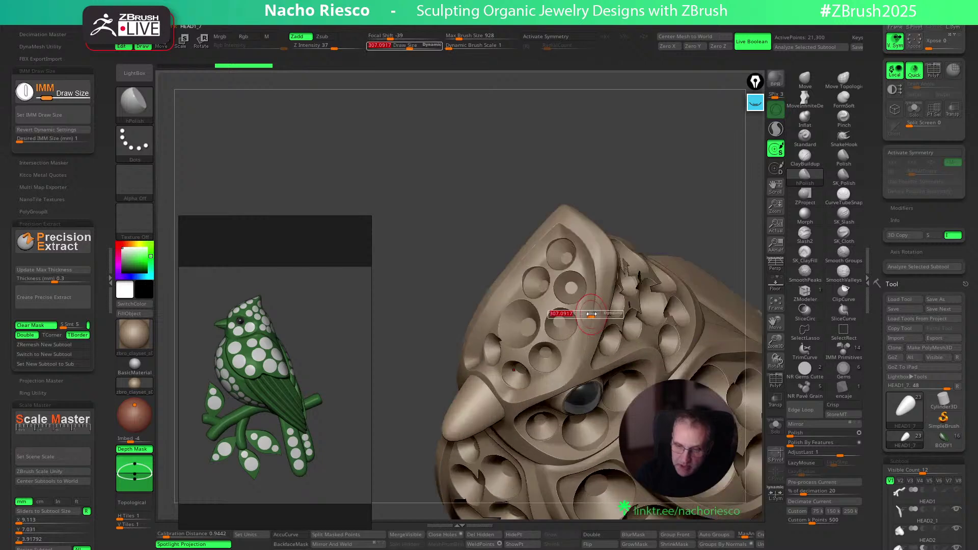
{"action": "left_click", "coordinate": [602, 261], "text": "alt"}
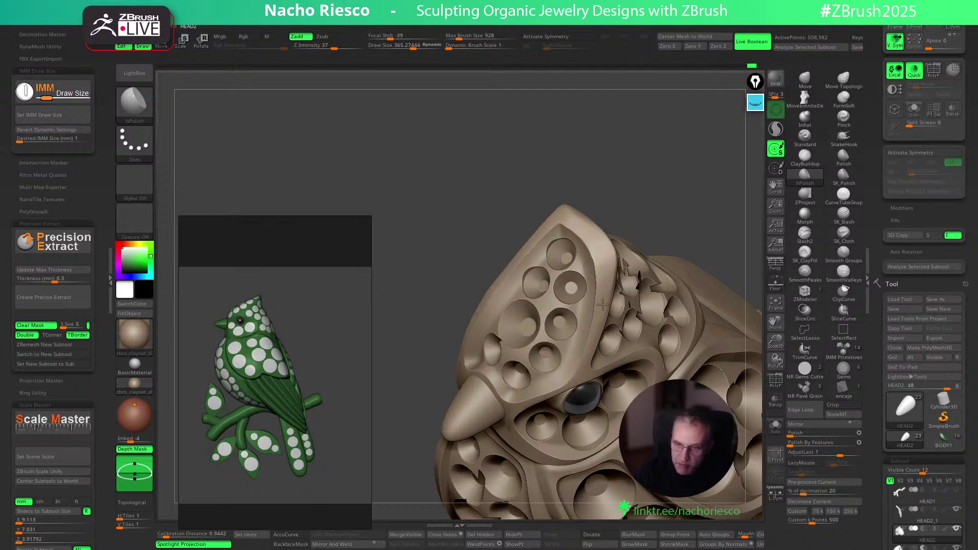
{"action": "left_click_drag", "start_coordinate": [604, 187], "coordinate": [585, 218]}
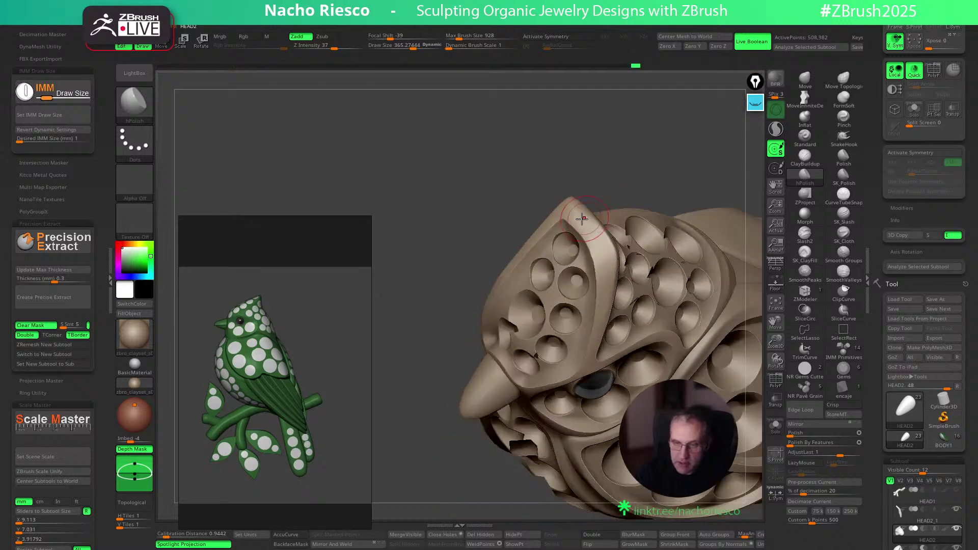
{"action": "left_click_drag", "start_coordinate": [648, 171], "coordinate": [644, 119]}
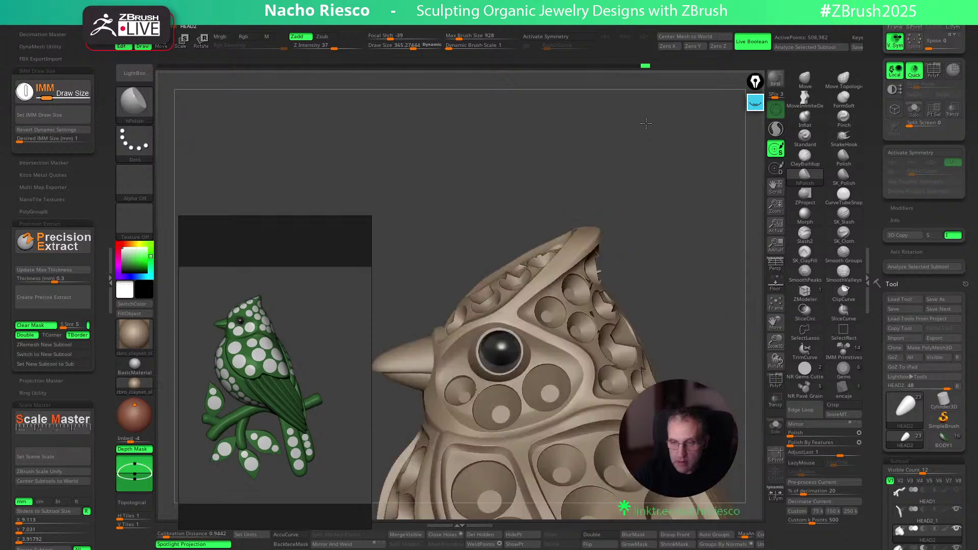
{"action": "left_click_drag", "start_coordinate": [662, 211], "coordinate": [665, 190], "text": "alt"}
{"action": "left_click_drag", "start_coordinate": [689, 274], "coordinate": [681, 201]}
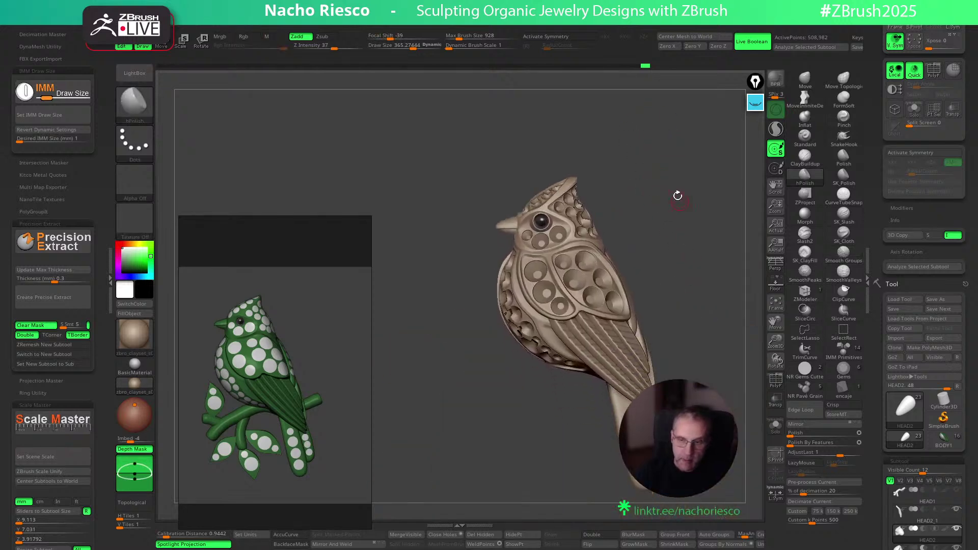
Isolate the chest subtool's gem cutters, mask the head cutters and split them off into a separate subtool
{"action": "left_click_drag", "start_coordinate": [696, 310], "coordinate": [625, 365]}
{"action": "left_click", "coordinate": [609, 410], "text": "alt"}
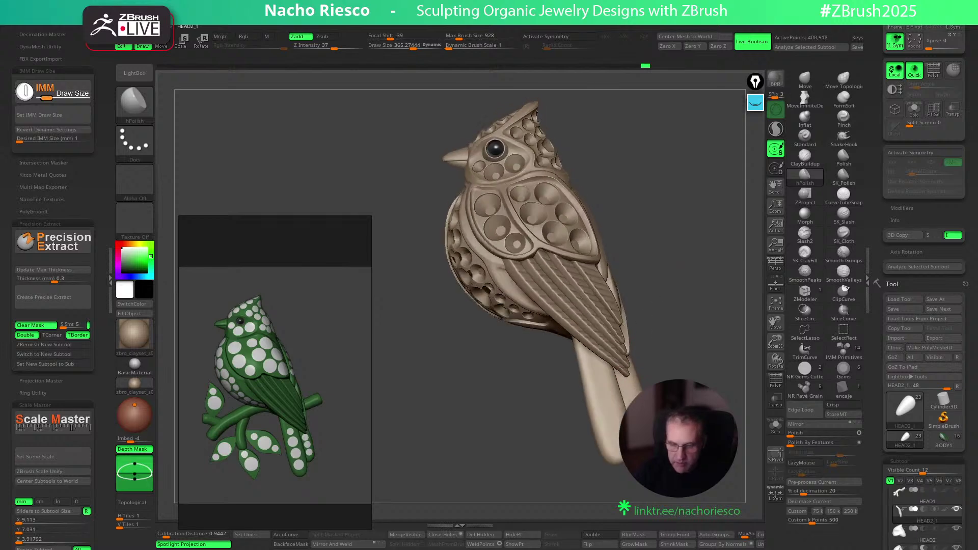
{"action": "mouse_move", "coordinate": [677, 305]}
{"action": "left_mouse_down"}
{"action": "mouse_move", "coordinate": [586, 291]}
{"action": "mouse_move", "coordinate": [698, 305]}
{"action": "mouse_move", "coordinate": [667, 310]}
{"action": "mouse_move", "coordinate": [697, 380]}
{"action": "mouse_move", "coordinate": [725, 301]}
{"action": "mouse_move", "coordinate": [685, 357]}
{"action": "left_mouse_up"}
{"action": "left_click_drag", "start_coordinate": [608, 243], "coordinate": [630, 240]}
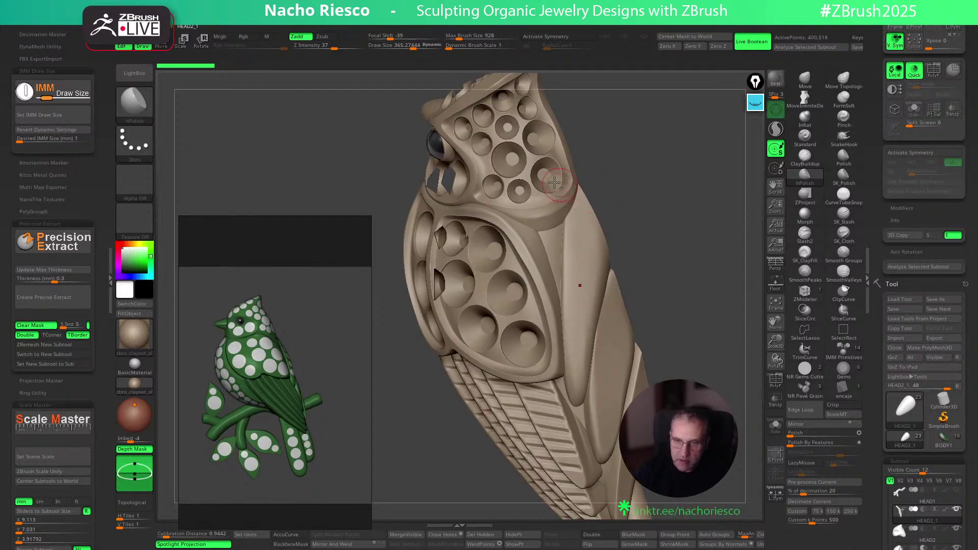
{"action": "left_click", "coordinate": [561, 185], "text": "alt"}
{"action": "left_click_drag", "start_coordinate": [742, 382], "coordinate": [738, 381]}
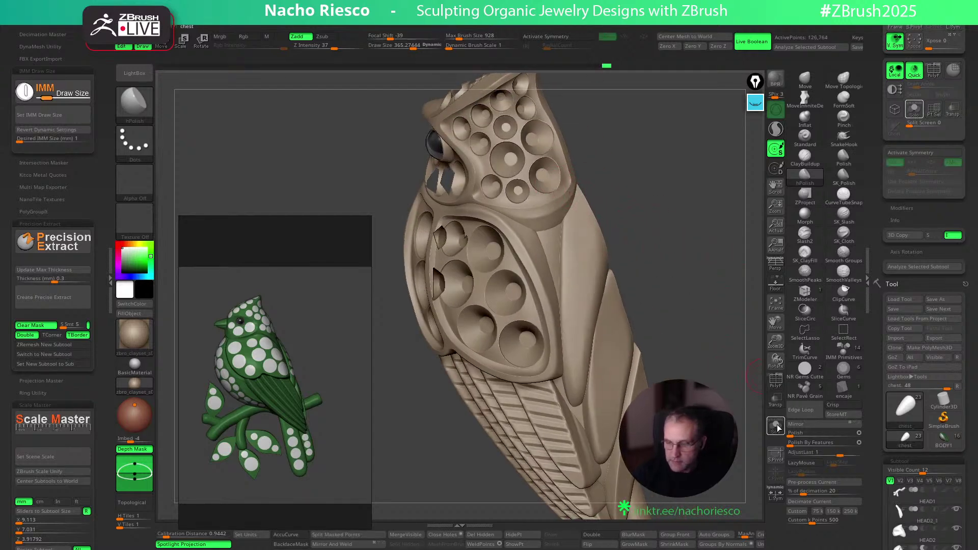
{"action": "left_click", "coordinate": [776, 429]}
{"action": "left_click", "coordinate": [776, 429]}
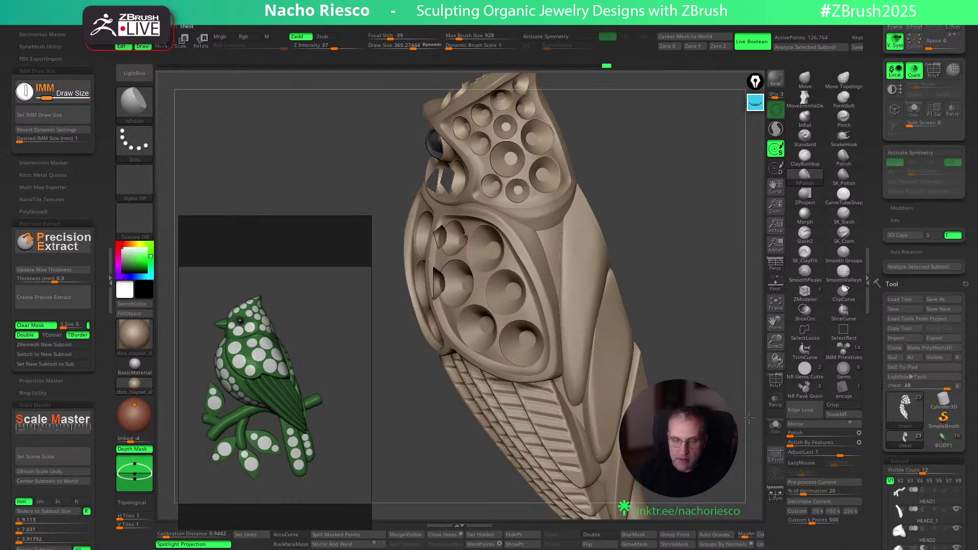
{"action": "left_click", "coordinate": [775, 428]}
{"action": "left_click_drag", "start_coordinate": [637, 367], "coordinate": [740, 358]}
{"action": "left_click_drag", "start_coordinate": [644, 101], "coordinate": [622, 220], "text": "alt"}
{"action": "mouse_move", "coordinate": [616, 164]}
{"action": "left_mouse_down", "text": "ctrl"}
{"action": "mouse_move", "coordinate": [422, 251]}
{"action": "mouse_move", "coordinate": [464, 321]}
{"action": "mouse_move", "coordinate": [607, 364]}
{"action": "mouse_move", "coordinate": [662, 168]}
{"action": "left_mouse_up", "text": "ctrl"}
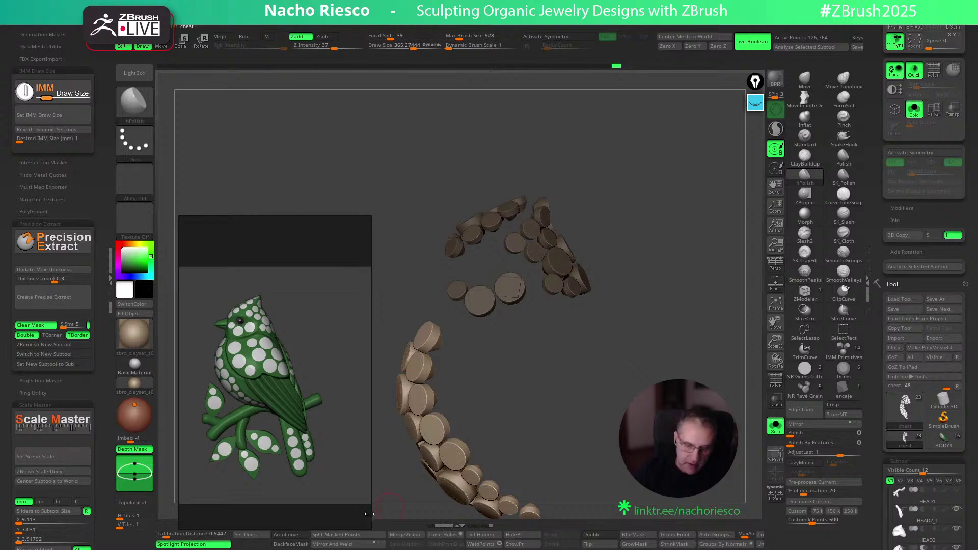
{"action": "left_click", "coordinate": [351, 534]}
Rename the split-off cutter subtool chest1 as "head" and show the whole brooch again
{"action": "left_click_drag", "start_coordinate": [877, 463], "coordinate": [881, 162]}
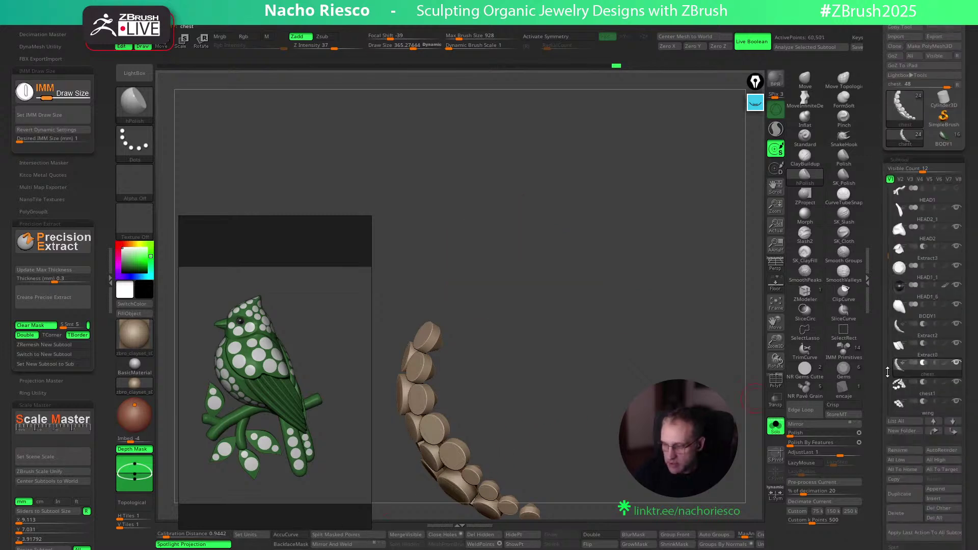
{"action": "left_click", "coordinate": [923, 395]}
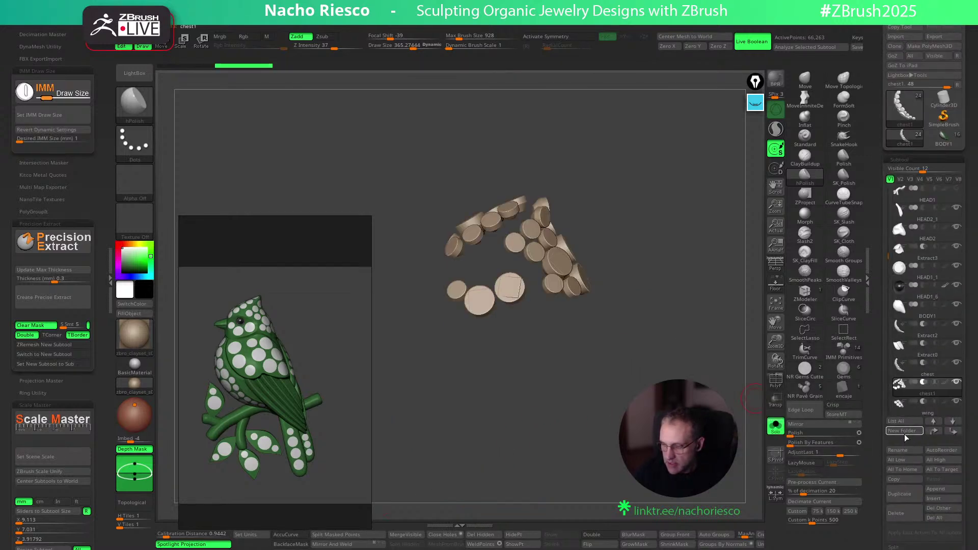
{"action": "left_click", "coordinate": [901, 451]}
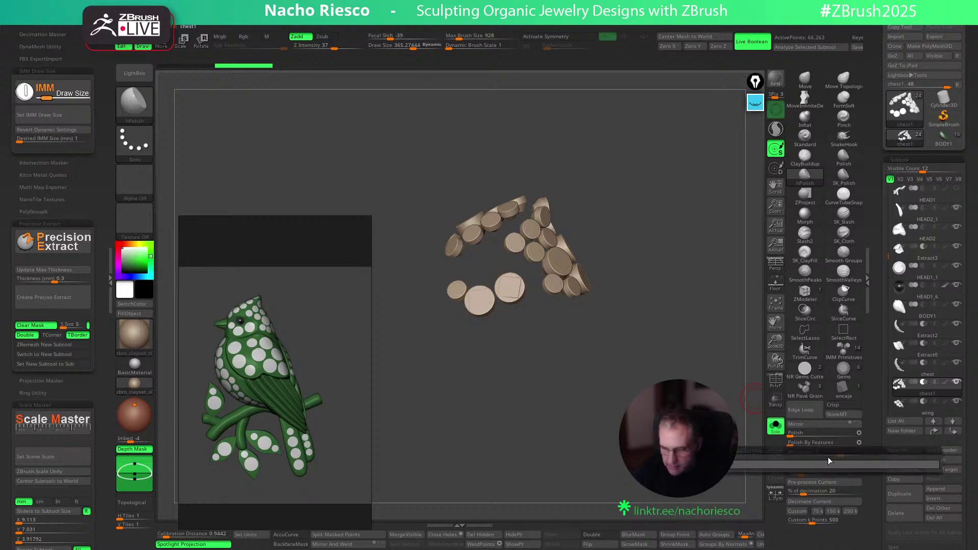
{"action": "type", "text": "head"}
{"action": "key", "text": "Return"}
{"action": "left_click", "coordinate": [775, 426]}
{"action": "left_click_drag", "start_coordinate": [737, 405], "coordinate": [688, 349]}
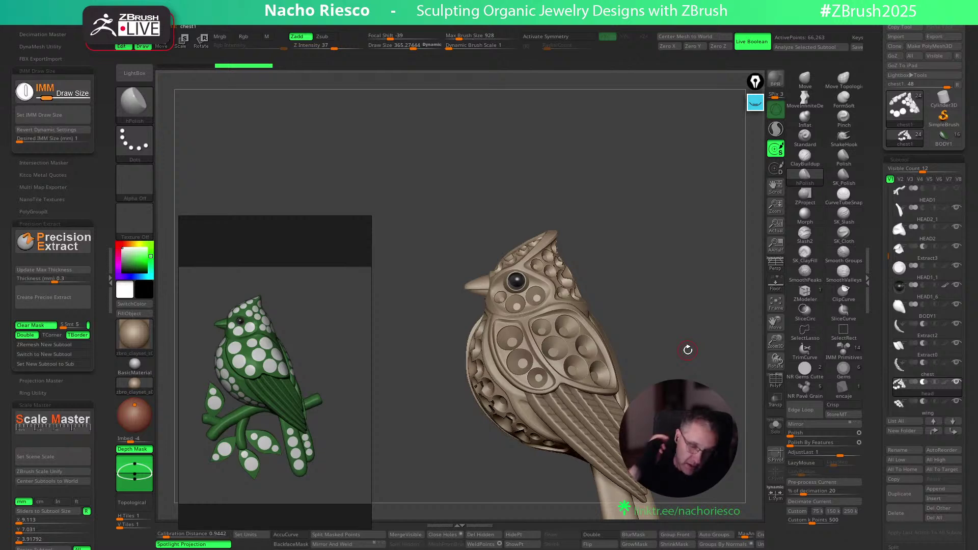
Select song bird brooch1, turn on BackfaceMask for the MoveInfiniteDepth brush, and reshape the body's surface beside the front wing panel
{"action": "left_click_drag", "start_coordinate": [650, 301], "coordinate": [709, 299]}
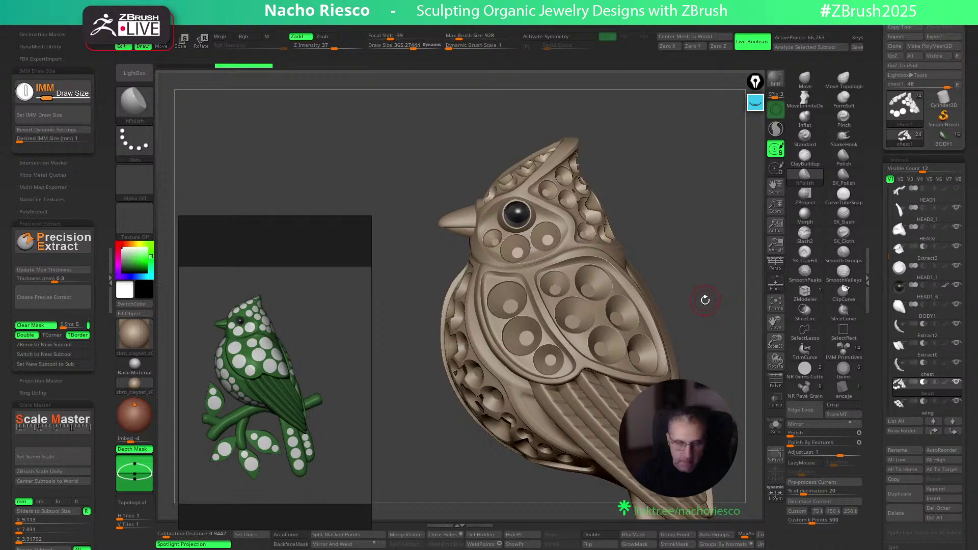
{"action": "left_click_drag", "start_coordinate": [711, 264], "coordinate": [697, 285], "text": "alt"}
{"action": "left_click", "coordinate": [477, 341], "text": "alt"}
{"action": "left_click", "coordinate": [805, 99]}
{"action": "left_click", "coordinate": [290, 534]}
{"action": "key", "text": "s"}
{"action": "left_click_drag", "start_coordinate": [473, 336], "coordinate": [487, 336]}
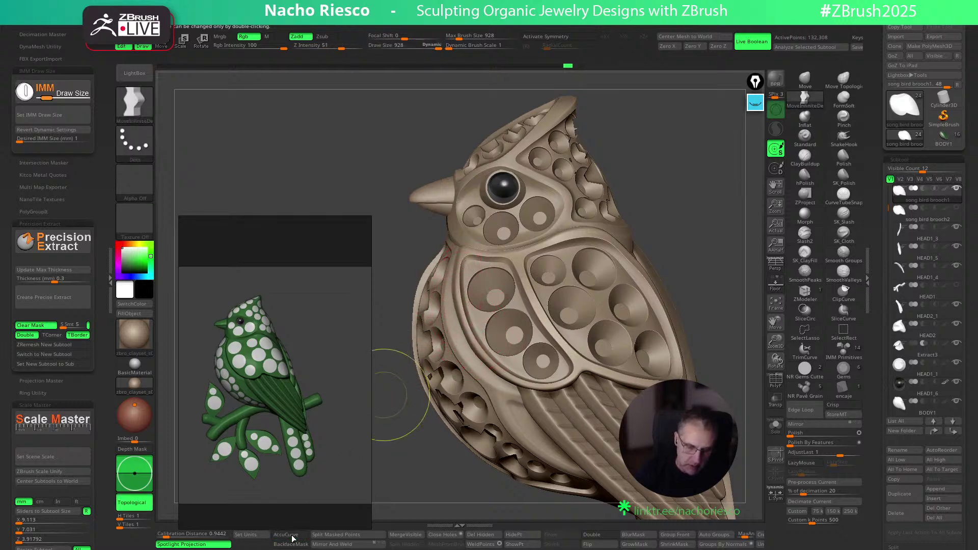
{"action": "key", "text": "s"}
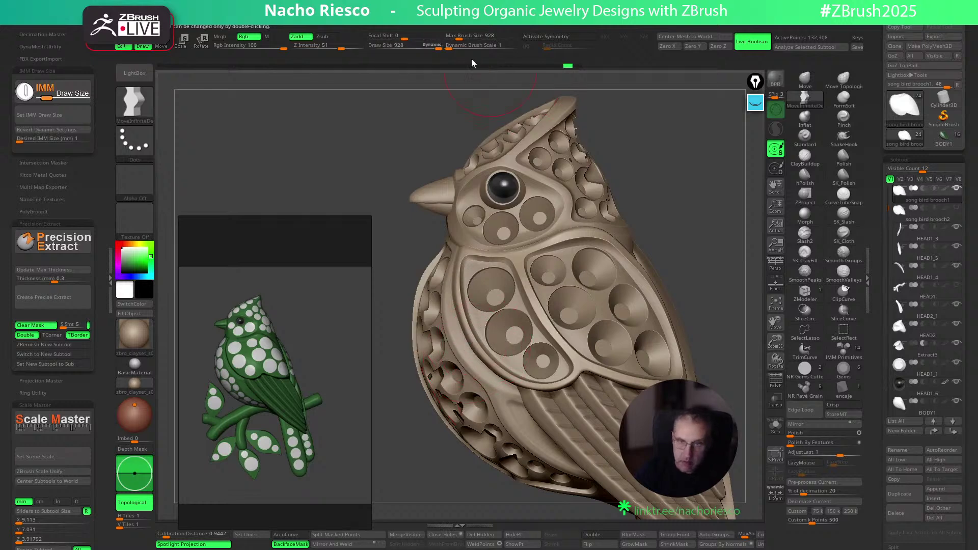
{"action": "key", "text": "s"}
{"action": "left_click_drag", "start_coordinate": [475, 377], "coordinate": [473, 377]}
{"action": "key", "text": "s"}
{"action": "mouse_move", "coordinate": [464, 323]}
{"action": "left_mouse_down"}
{"action": "mouse_move", "coordinate": [453, 323]}
{"action": "mouse_move", "coordinate": [456, 270]}
{"action": "left_mouse_up"}
Refine the body's surface around the wing panels with a smaller MoveInfiniteDepth brush
{"action": "key", "text": "["}
{"action": "left_click_drag", "start_coordinate": [693, 229], "coordinate": [552, 308]}
{"action": "left_click_drag", "start_coordinate": [609, 275], "coordinate": [589, 293]}
{"action": "left_click_drag", "start_coordinate": [666, 245], "coordinate": [617, 308]}
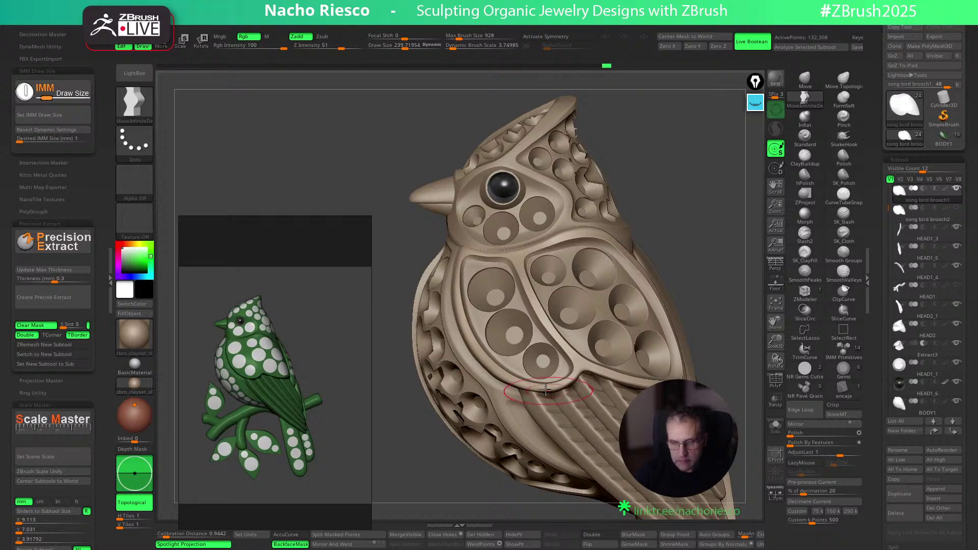
{"action": "left_click_drag", "start_coordinate": [692, 244], "coordinate": [688, 174]}
{"action": "mouse_move", "coordinate": [673, 225]}
{"action": "left_mouse_down"}
{"action": "mouse_move", "coordinate": [672, 258]}
{"action": "mouse_move", "coordinate": [637, 300]}
{"action": "left_mouse_up"}
{"action": "key", "text": "s"}
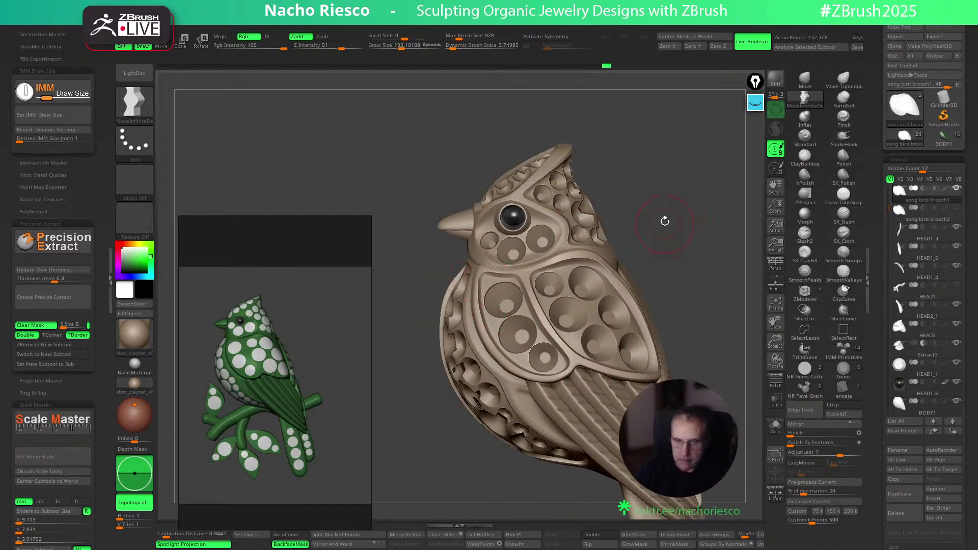
Adjust the body surface of song bird brooch1 around the neck and wing panels with a larger Move brush
{"action": "left_click_drag", "start_coordinate": [665, 223], "coordinate": [663, 146], "text": "alt"}
{"action": "mouse_move", "coordinate": [660, 188]}
{"action": "left_mouse_down"}
{"action": "mouse_move", "coordinate": [657, 238]}
{"action": "mouse_move", "coordinate": [662, 179]}
{"action": "left_mouse_up"}
{"action": "mouse_move", "coordinate": [669, 270]}
{"action": "left_mouse_down", "text": "alt"}
{"action": "mouse_move", "coordinate": [669, 297]}
{"action": "mouse_move", "coordinate": [684, 232]}
{"action": "left_mouse_up", "text": "alt"}
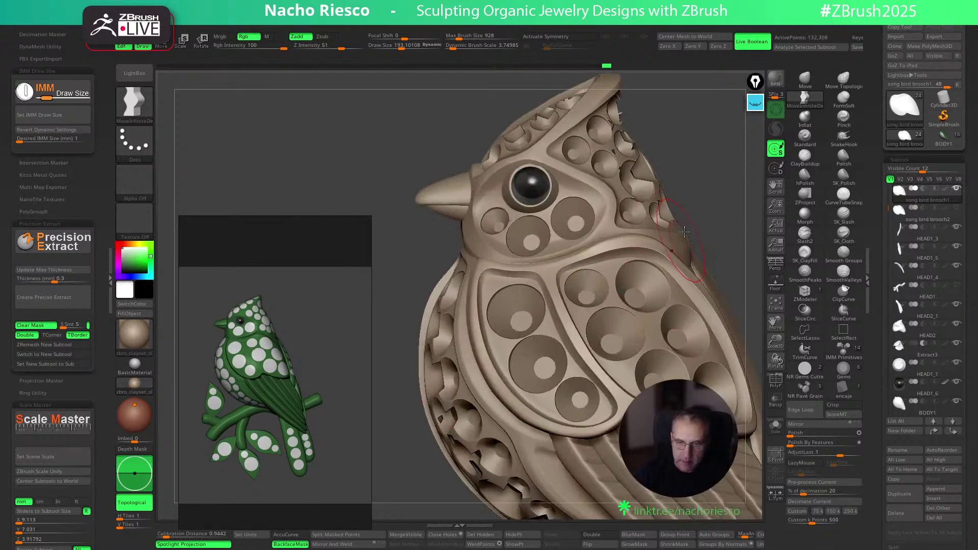
{"action": "left_click", "coordinate": [804, 82]}
{"action": "left_click_drag", "start_coordinate": [713, 167], "coordinate": [766, 335]}
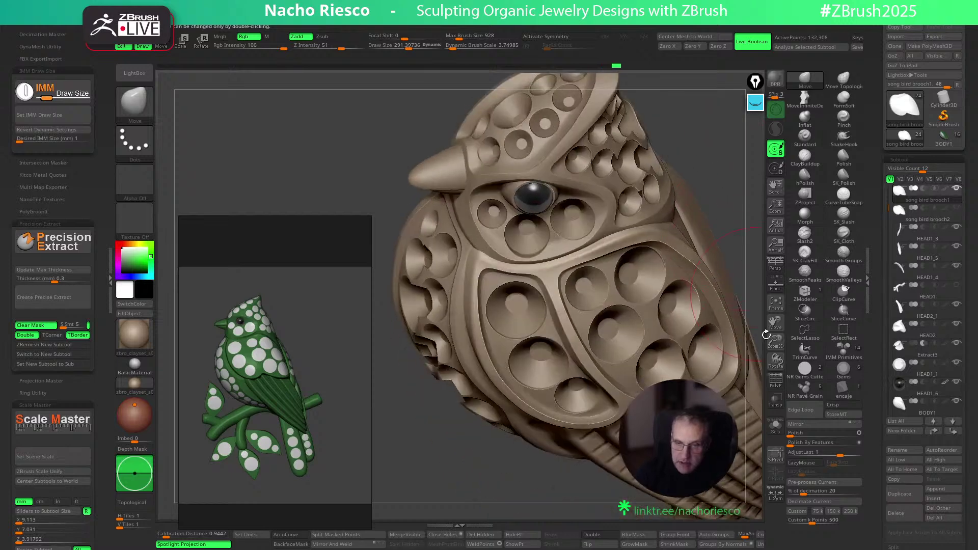
Isolate song bird brooch1 and carve the crease below the neck ridge with a small SK_Slash brush
{"action": "left_click", "coordinate": [776, 426]}
{"action": "left_click", "coordinate": [844, 215]}
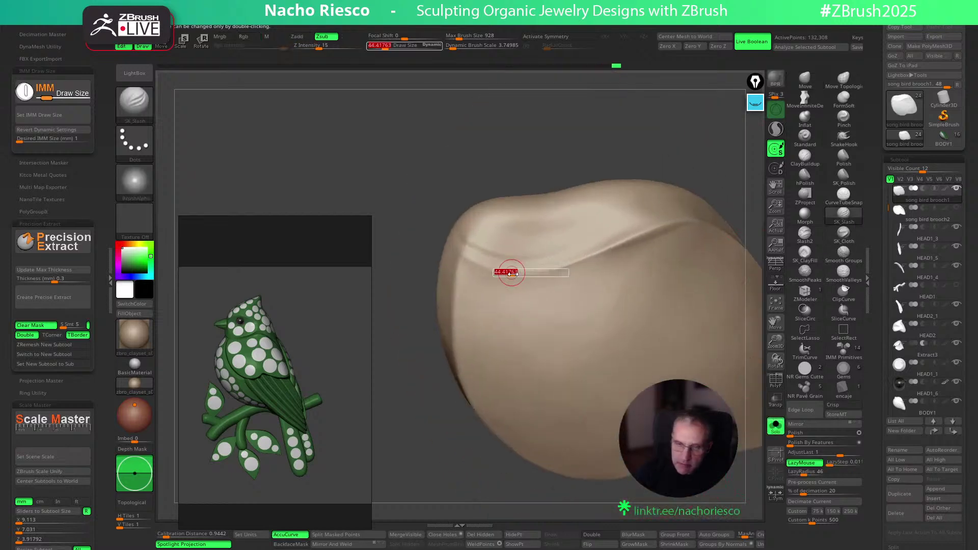
{"action": "left_click_drag", "start_coordinate": [562, 270], "coordinate": [631, 237]}
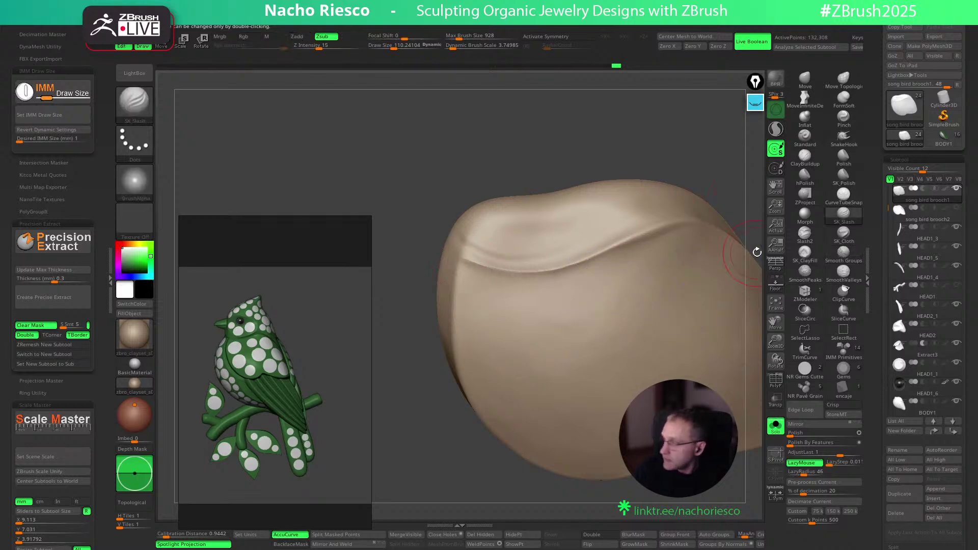
Smooth the neck crease with SmoothValleys, show the whole brooch again and apply the Polish deformation to the body
{"action": "key", "text": "shift"}
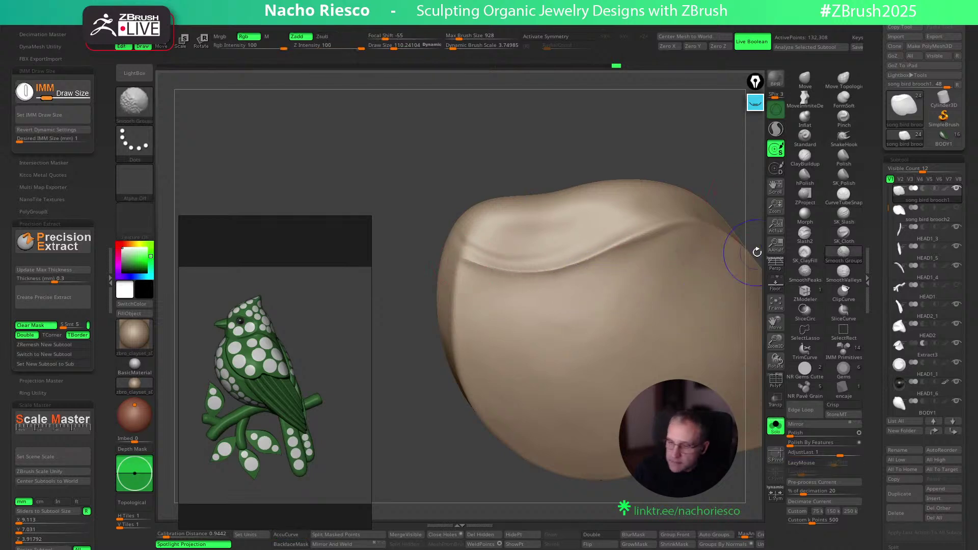
{"action": "left_click", "coordinate": [850, 278]}
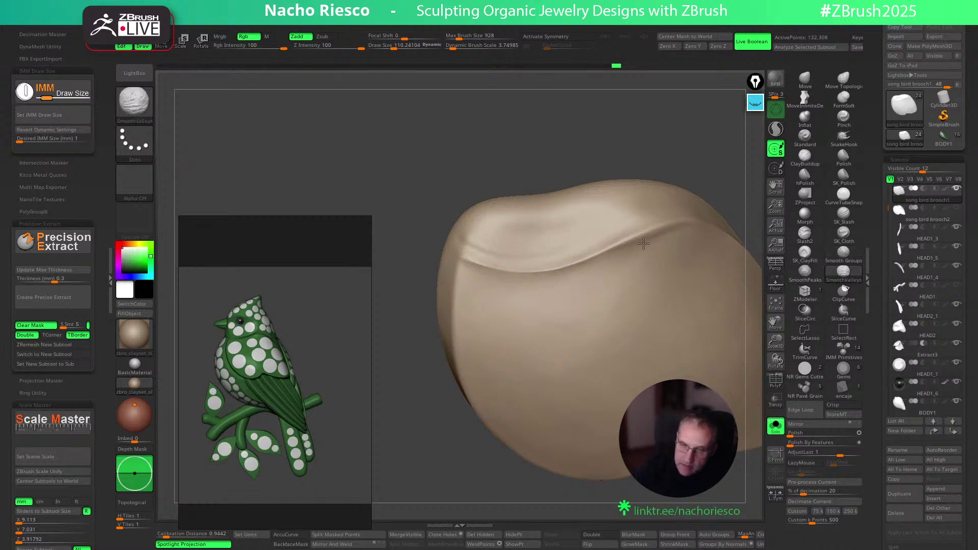
{"action": "left_click", "coordinate": [776, 426]}
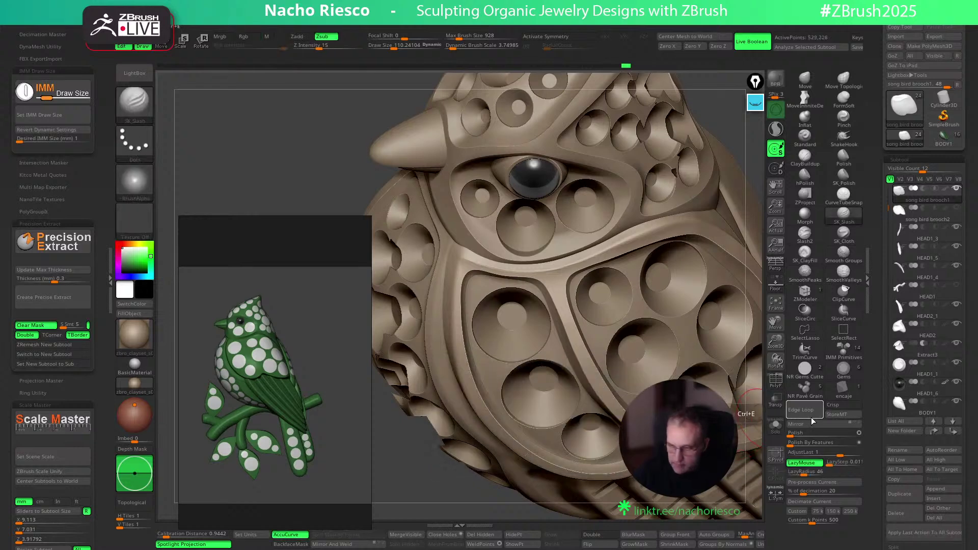
{"action": "left_click", "coordinate": [792, 433]}
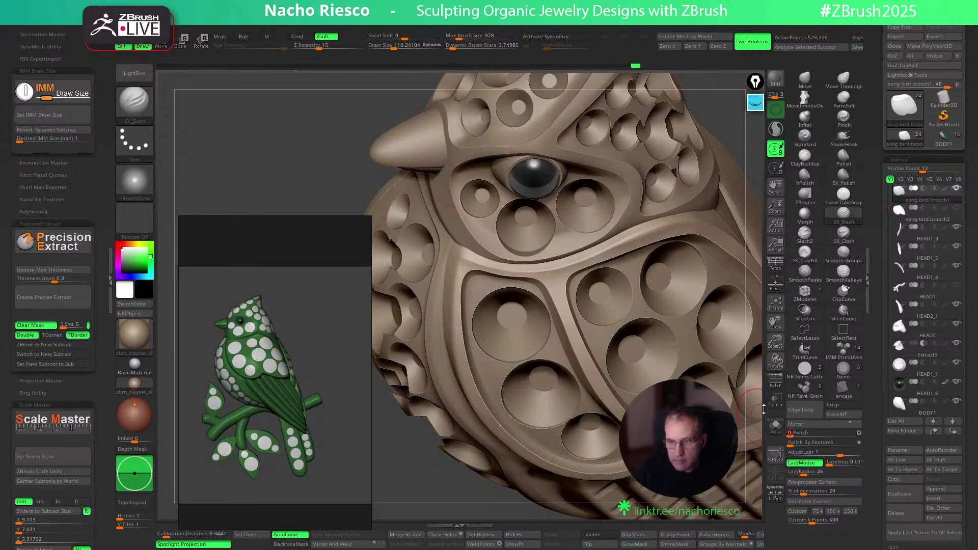
Select the head cutter subtool and place an NR Gems Cutter on the brooch's back strip beside the wing, using the set IMM draw size
{"action": "left_click_drag", "start_coordinate": [763, 409], "coordinate": [600, 408]}
{"action": "left_click_drag", "start_coordinate": [683, 326], "coordinate": [611, 321]}
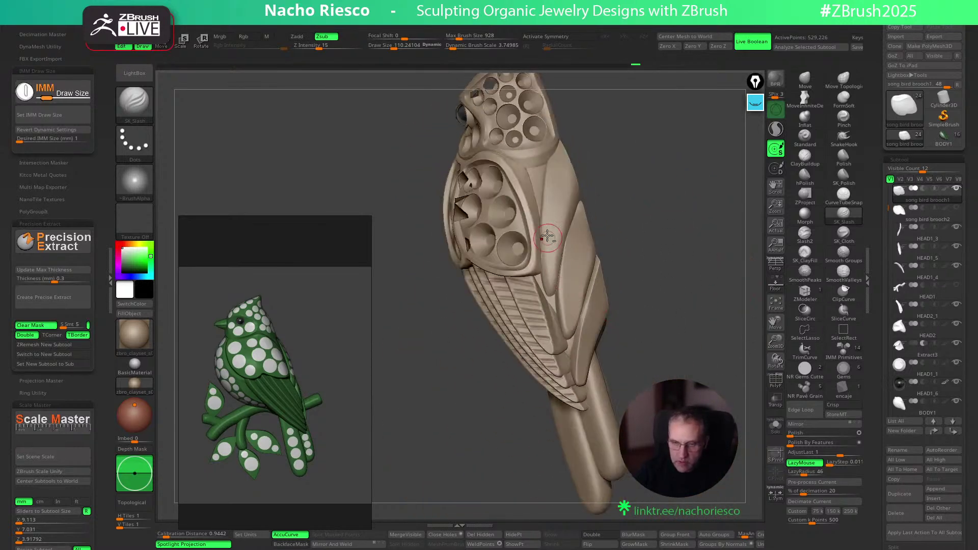
{"action": "left_click", "coordinate": [549, 239], "text": "alt"}
{"action": "left_click_drag", "start_coordinate": [666, 246], "coordinate": [673, 377], "text": "alt"}
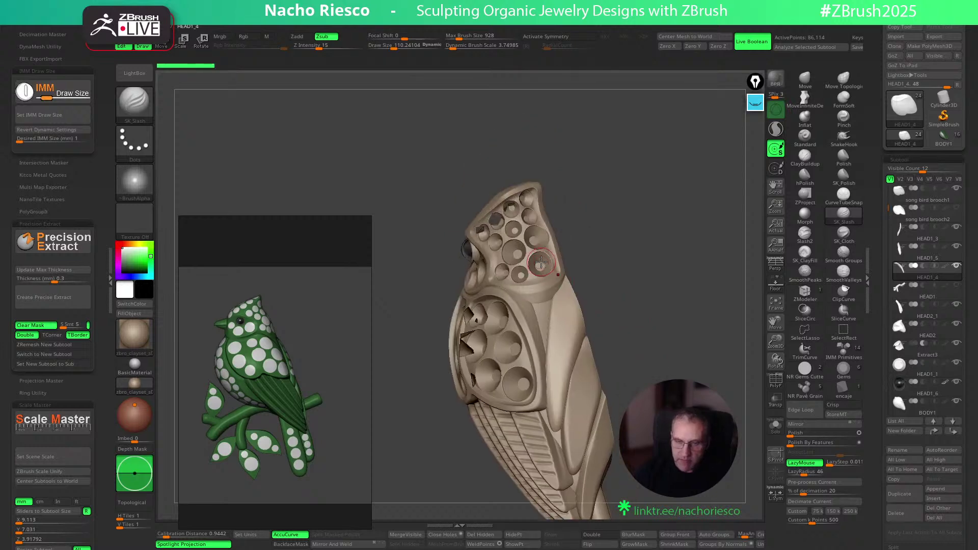
{"action": "left_click", "coordinate": [541, 262], "text": "alt"}
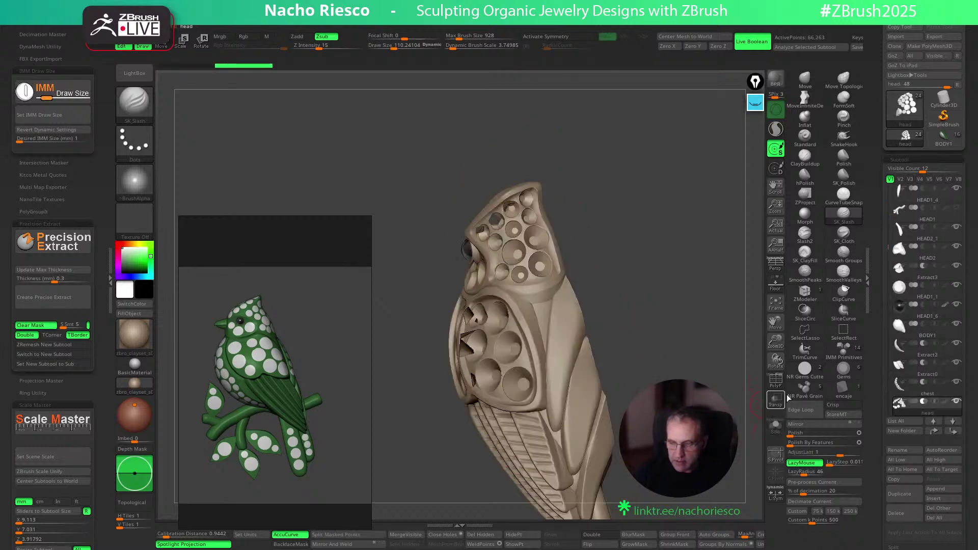
{"action": "left_click", "coordinate": [803, 369]}
{"action": "left_click", "coordinate": [65, 116]}
{"action": "left_click_drag", "start_coordinate": [577, 381], "coordinate": [577, 382], "text": "ctrl"}
Add a second gem cutter directly below the first one on the back strip beside the wing
{"action": "left_click_drag", "start_coordinate": [672, 292], "coordinate": [683, 330], "text": "alt"}
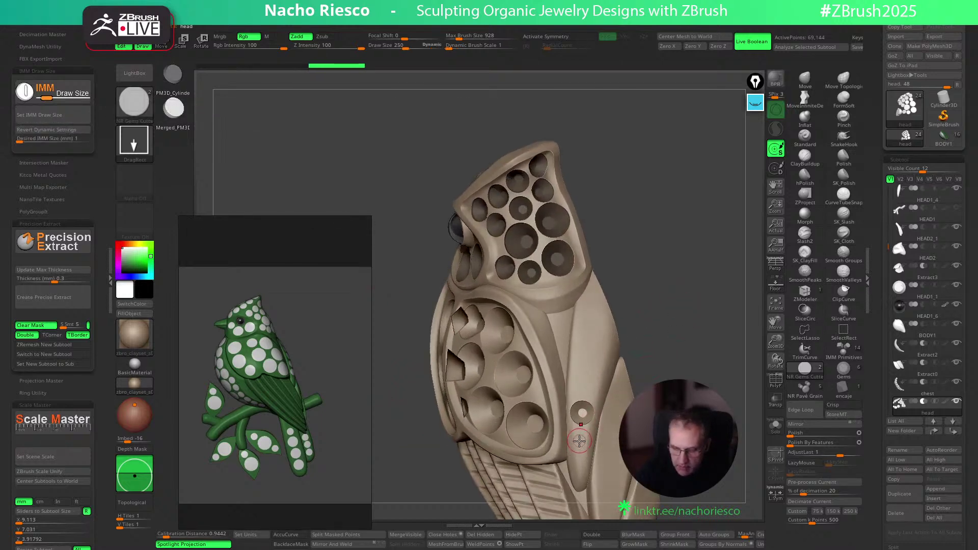
{"action": "left_click_drag", "start_coordinate": [579, 441], "coordinate": [580, 443], "text": "ctrl"}
{"action": "left_click_drag", "start_coordinate": [650, 331], "coordinate": [648, 354]}
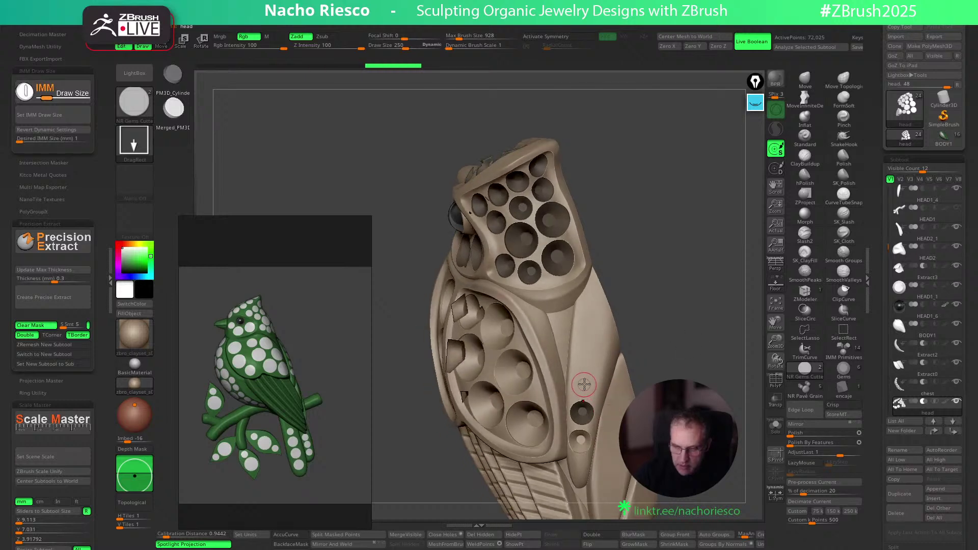
{"action": "left_click_drag", "start_coordinate": [583, 385], "coordinate": [584, 386], "text": "ctrl"}
{"action": "key", "text": "ctrl+z"}
Place a gem cutter near the lower tip of the second back feather strip and adjust its position with the gizmo
{"action": "left_click_drag", "start_coordinate": [685, 312], "coordinate": [657, 225], "text": "alt"}
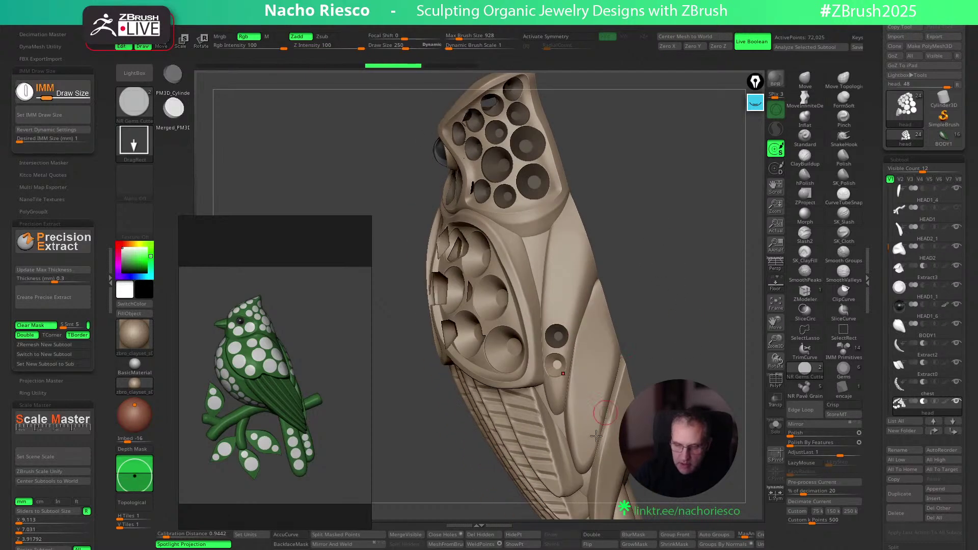
{"action": "left_click_drag", "start_coordinate": [583, 442], "coordinate": [585, 443]}
{"action": "left_click_drag", "start_coordinate": [699, 339], "coordinate": [673, 280], "text": "alt"}
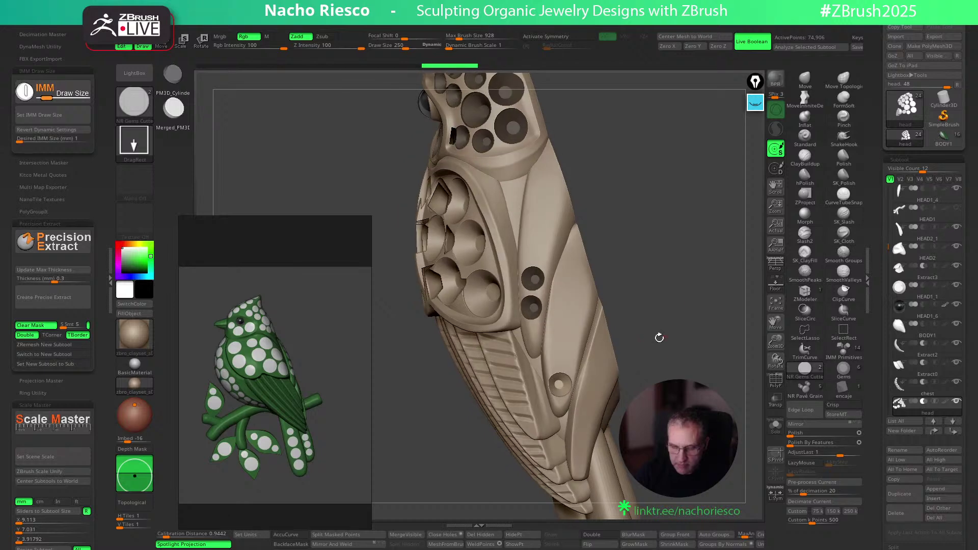
{"action": "key", "text": "w"}
Add a gem cutter of the same size near the lower end of the third back feather strip and fit it with the gizmo
{"action": "left_click_drag", "start_coordinate": [597, 426], "coordinate": [582, 444]}
{"action": "key", "text": "q"}
{"action": "key", "text": "w"}
{"action": "right_click_drag", "start_coordinate": [615, 463], "coordinate": [625, 475]}
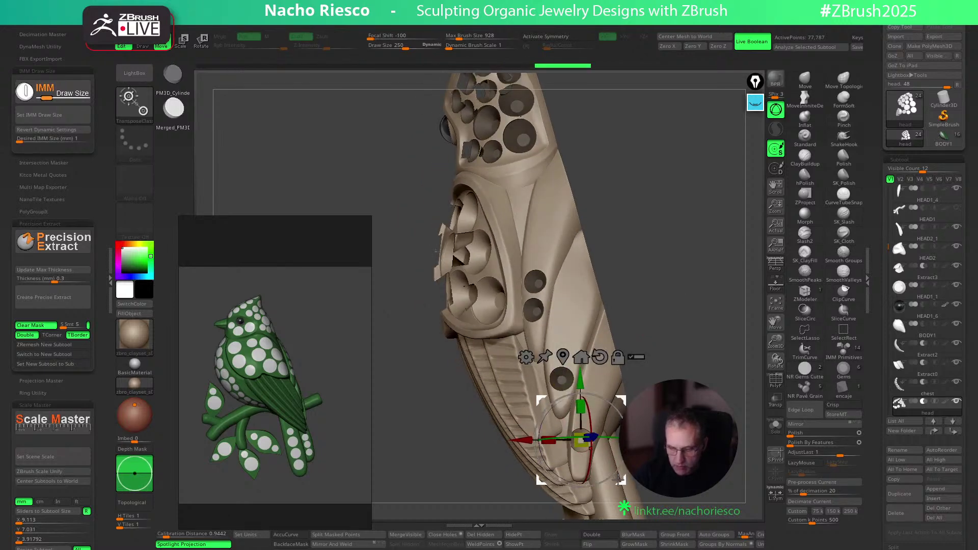
{"action": "left_click_drag", "start_coordinate": [618, 478], "coordinate": [622, 471]}
{"action": "key", "text": "q"}
{"action": "left_click_drag", "start_coordinate": [689, 364], "coordinate": [674, 367]}
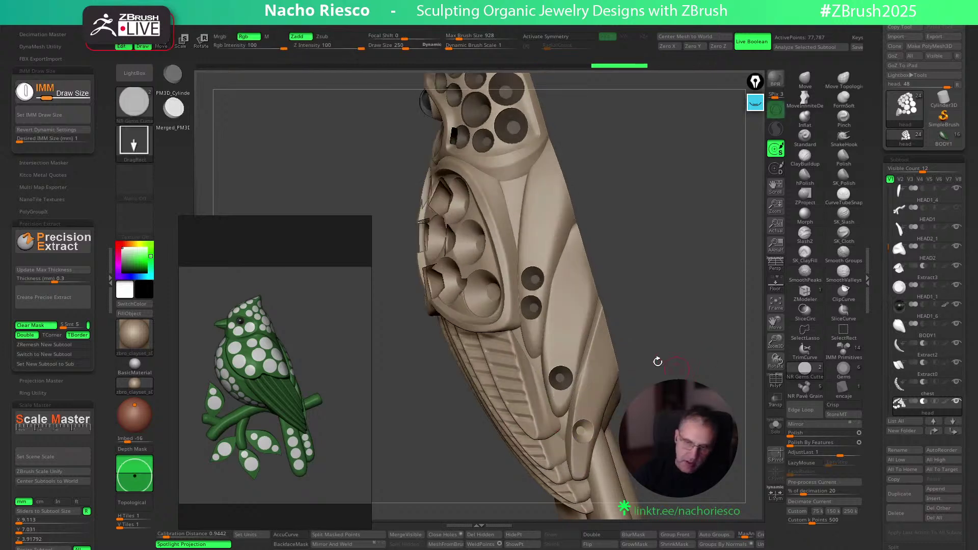
Set the desired IMM size to 1.5 mm, apply it and place two gem cutters above the small one on the second feather strip
{"action": "left_click", "coordinate": [71, 139]}
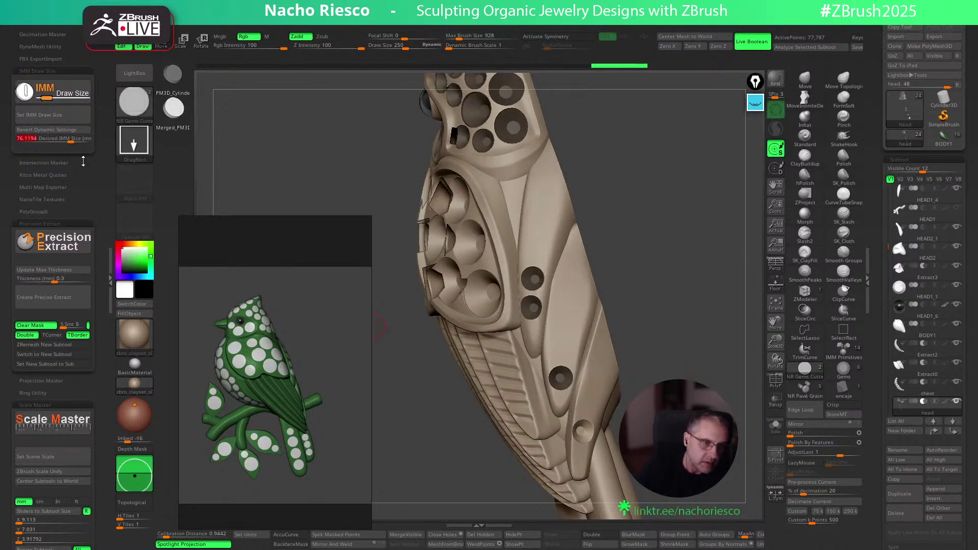
{"action": "key", "text": "Return"}
{"action": "left_click", "coordinate": [58, 120]}
{"action": "left_click_drag", "start_coordinate": [668, 257], "coordinate": [684, 258]}
{"action": "left_click", "coordinate": [566, 348]}
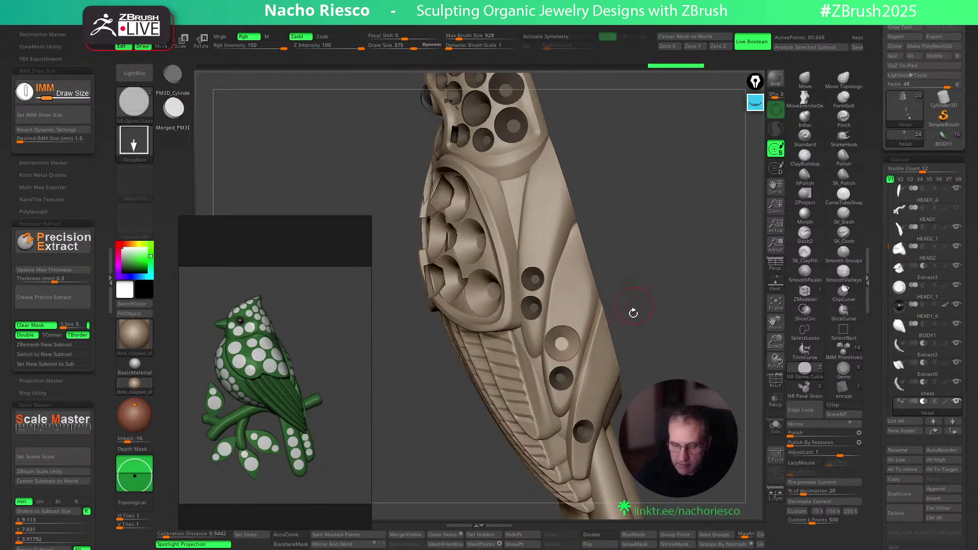
{"action": "key", "text": "w"}
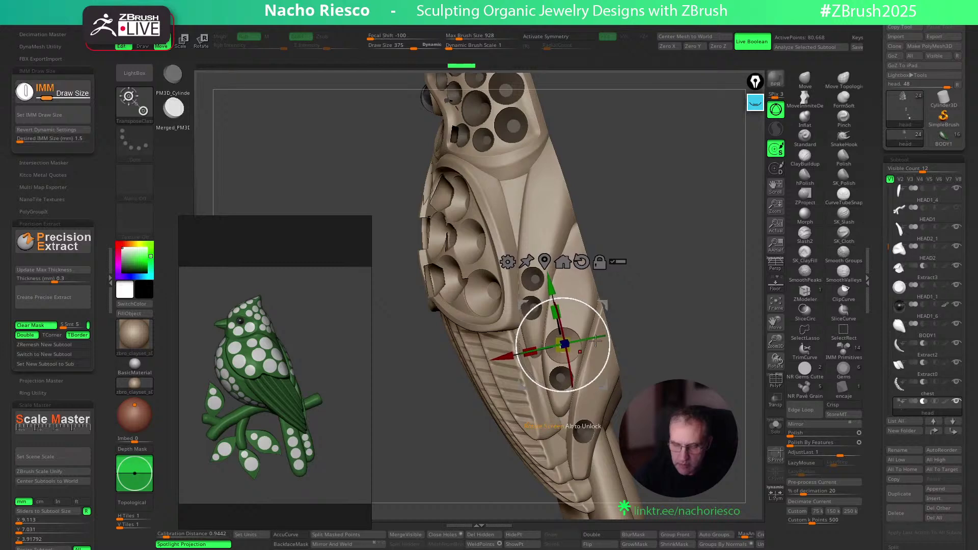
{"action": "key", "text": "q"}
{"action": "left_click", "coordinate": [572, 308]}
{"action": "key", "text": "w"}
{"action": "left_click_drag", "start_coordinate": [616, 349], "coordinate": [613, 345]}
{"action": "key", "text": "q"}
Place two 1.5 mm gem cutters above the small pair on the feather strip beside the wing
{"action": "left_click_drag", "start_coordinate": [686, 290], "coordinate": [642, 276]}
{"action": "left_click_drag", "start_coordinate": [538, 245], "coordinate": [539, 247]}
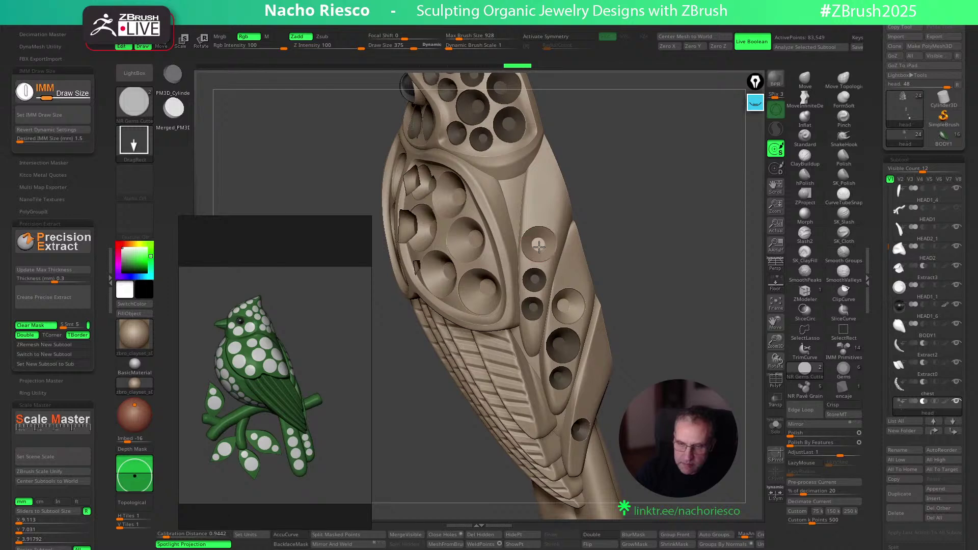
{"action": "left_click_drag", "start_coordinate": [541, 201], "coordinate": [546, 206]}
{"action": "key", "text": "w"}
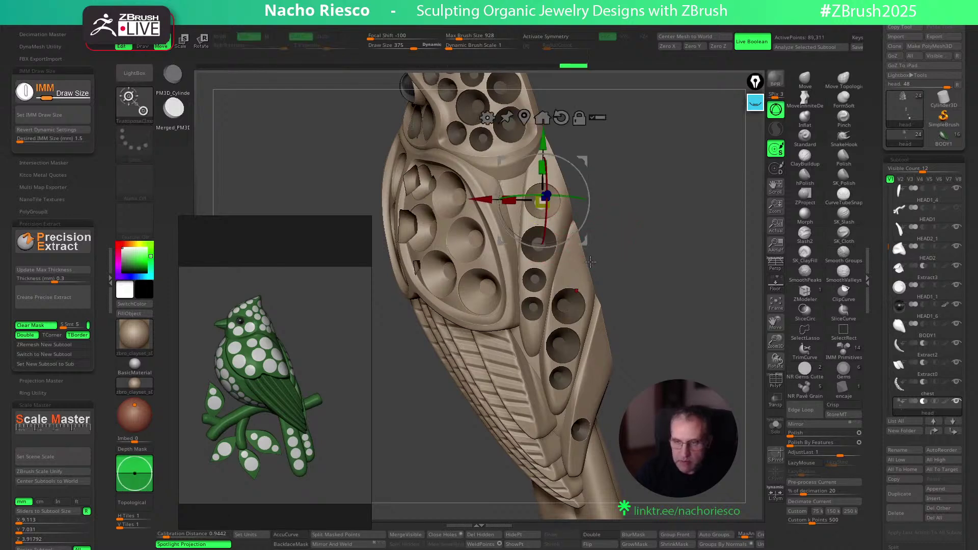
{"action": "key", "text": "q"}
{"action": "mouse_move", "coordinate": [677, 274]}
{"action": "left_mouse_down"}
{"action": "mouse_move", "coordinate": [606, 401]}
{"action": "mouse_move", "coordinate": [620, 367]}
{"action": "left_mouse_up"}
{"action": "left_click_drag", "start_coordinate": [668, 338], "coordinate": [718, 323]}
{"action": "key", "text": "ctrl+z"}
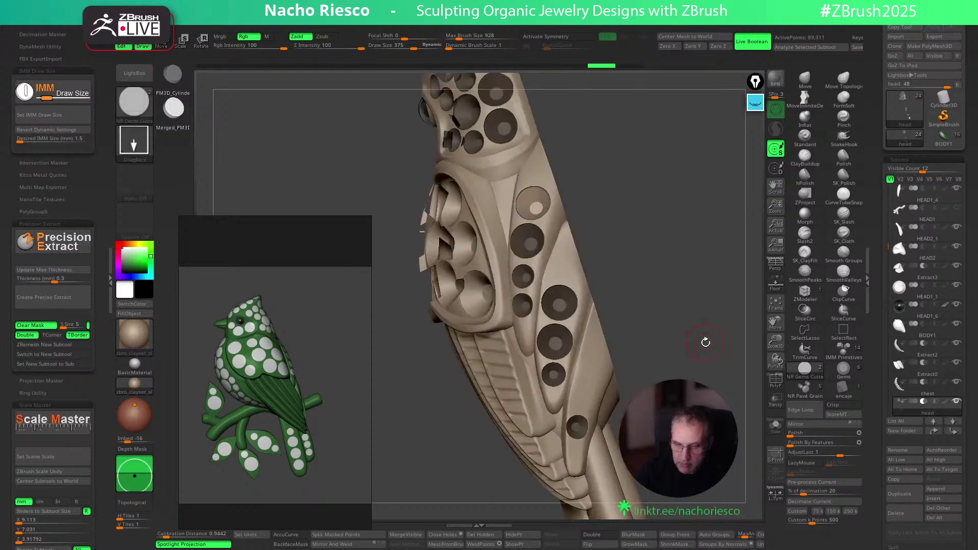
Set the IMM size back to 1 mm and add three gem cutters going up the third feather strip
{"action": "left_click", "coordinate": [78, 138]}
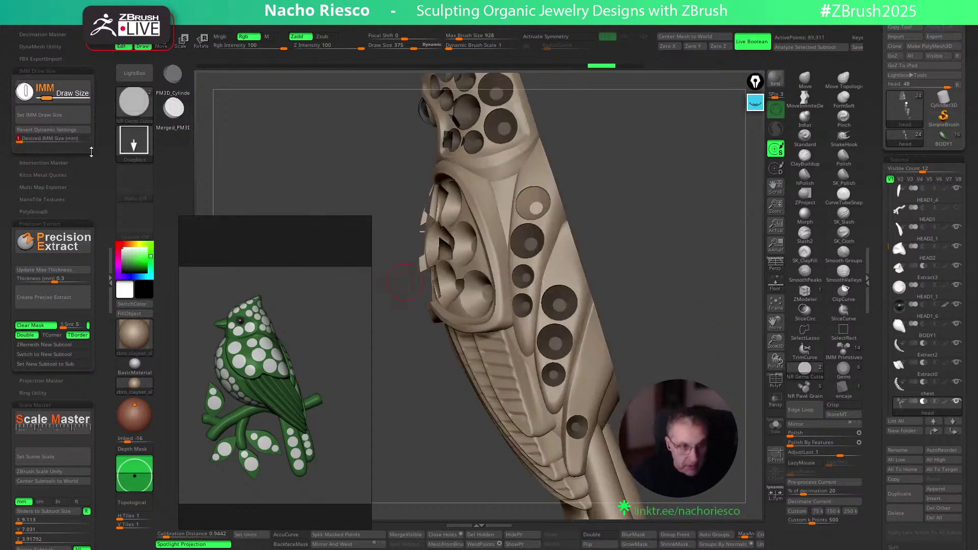
{"action": "left_click", "coordinate": [89, 117]}
{"action": "mouse_move", "coordinate": [685, 280]}
{"action": "left_mouse_down"}
{"action": "mouse_move", "coordinate": [687, 304]}
{"action": "mouse_move", "coordinate": [664, 306]}
{"action": "left_mouse_up"}
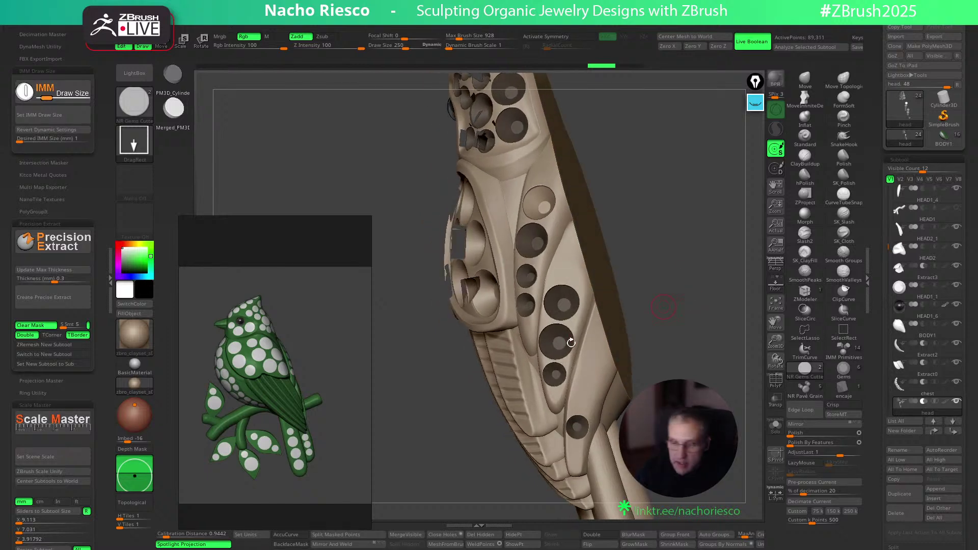
{"action": "left_click_drag", "start_coordinate": [673, 341], "coordinate": [582, 402]}
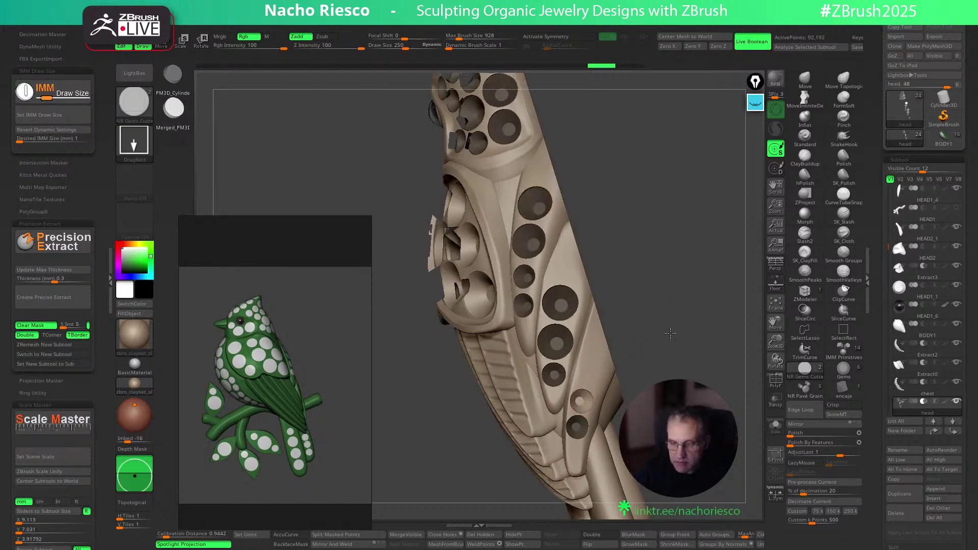
{"action": "right_click_drag", "start_coordinate": [582, 387], "coordinate": [589, 376]}
{"action": "left_click", "coordinate": [590, 376]}
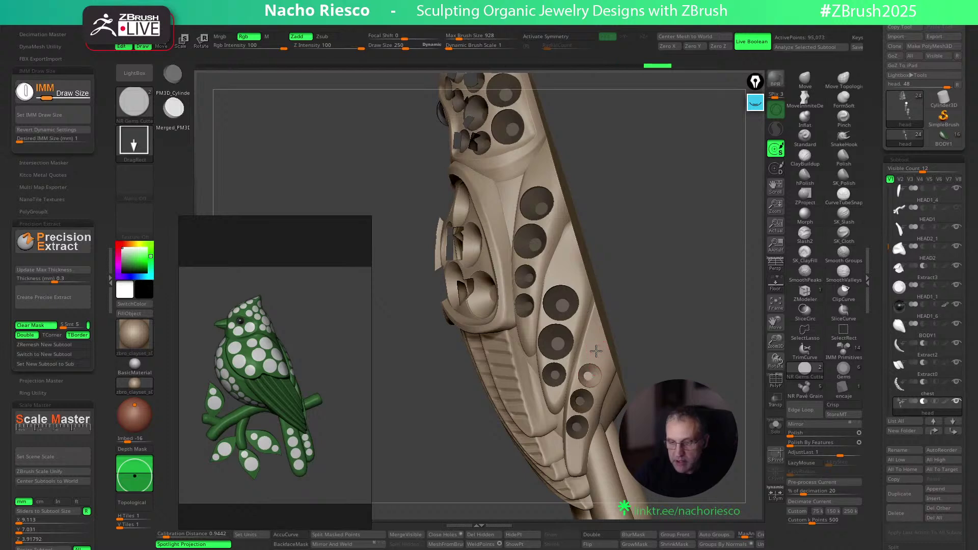
{"action": "left_click", "coordinate": [596, 350]}
Add a 1 mm gem cutter at the upper ends of the second and first feather strips and check the cutters in isolation
{"action": "right_click_drag", "start_coordinate": [682, 306], "coordinate": [546, 177]}
{"action": "left_click", "coordinate": [565, 270]}
{"action": "left_click", "coordinate": [538, 167]}
{"action": "right_click_drag", "start_coordinate": [629, 177], "coordinate": [666, 171]}
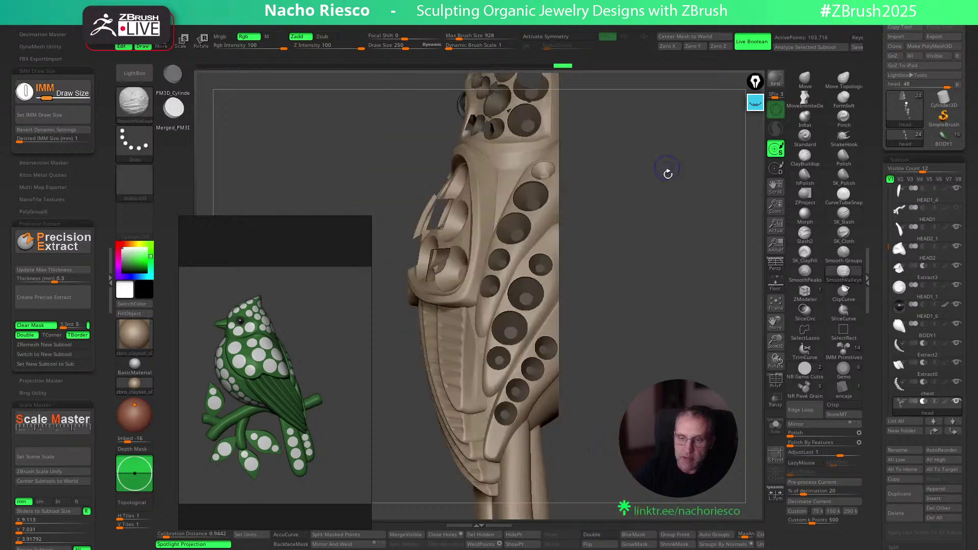
{"action": "mouse_move", "coordinate": [670, 315]}
{"action": "right_mouse_down"}
{"action": "mouse_move", "coordinate": [660, 260]}
{"action": "mouse_move", "coordinate": [697, 286]}
{"action": "mouse_move", "coordinate": [657, 330]}
{"action": "mouse_move", "coordinate": [690, 321]}
{"action": "mouse_move", "coordinate": [696, 307]}
{"action": "mouse_move", "coordinate": [684, 348]}
{"action": "right_mouse_up"}
{"action": "left_click_drag", "start_coordinate": [684, 348], "coordinate": [694, 358], "text": "ctrl"}
{"action": "mouse_move", "coordinate": [684, 349]}
{"action": "right_mouse_down"}
{"action": "mouse_move", "coordinate": [660, 331]}
{"action": "mouse_move", "coordinate": [661, 356]}
{"action": "right_mouse_up"}
{"action": "left_click", "coordinate": [775, 424]}
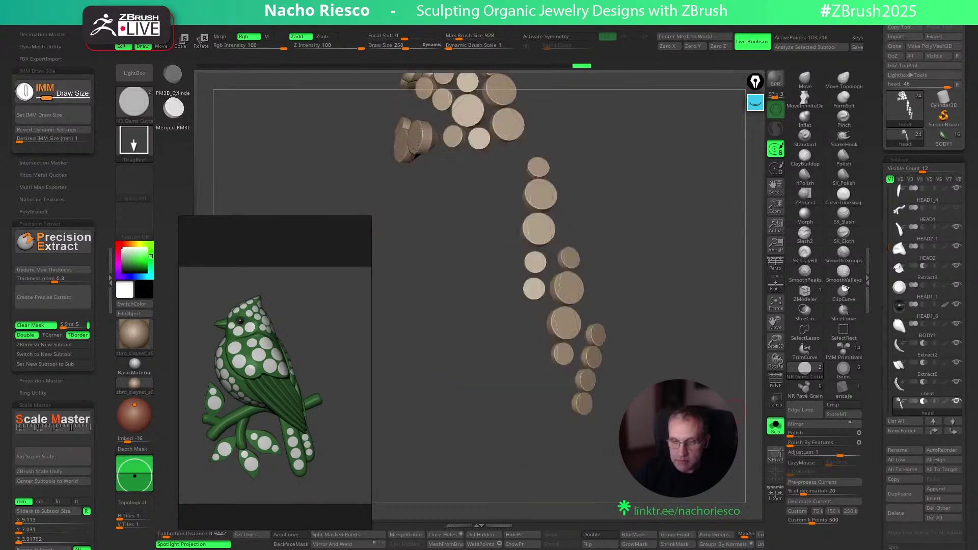
{"action": "left_click", "coordinate": [775, 425]}
Isolate the back feather strip beside the wing and flatten its lower surface with an enlarged hPolish brush, checking it against the whole brooch
{"action": "left_click", "coordinate": [534, 311], "text": "alt"}
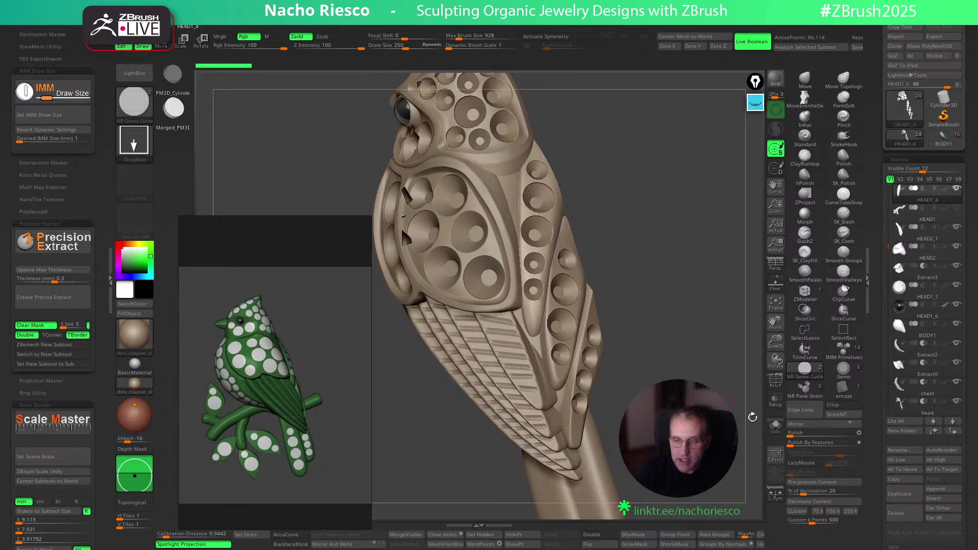
{"action": "left_click", "coordinate": [775, 426]}
{"action": "left_click_drag", "start_coordinate": [714, 331], "coordinate": [734, 326]}
{"action": "left_click", "coordinate": [804, 177]}
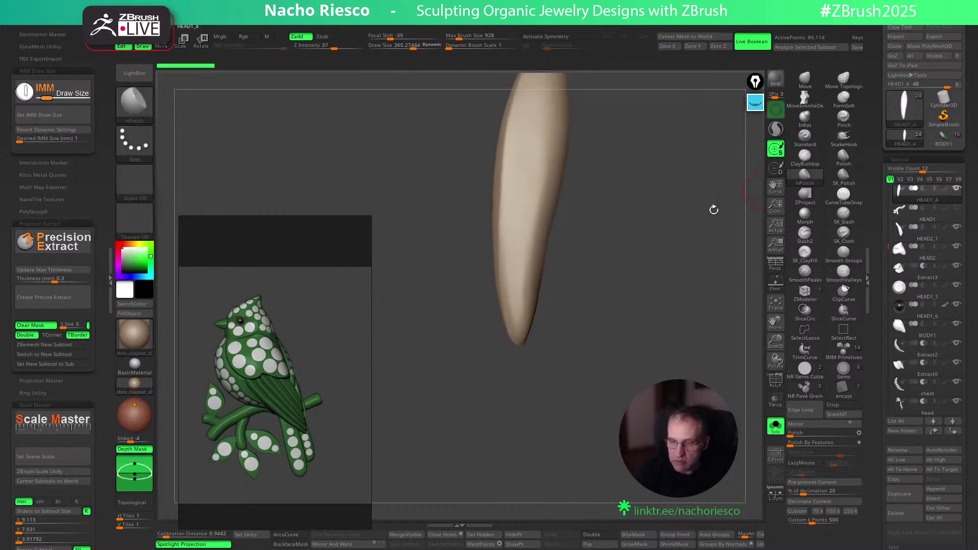
{"action": "key", "text": "bracketright"}
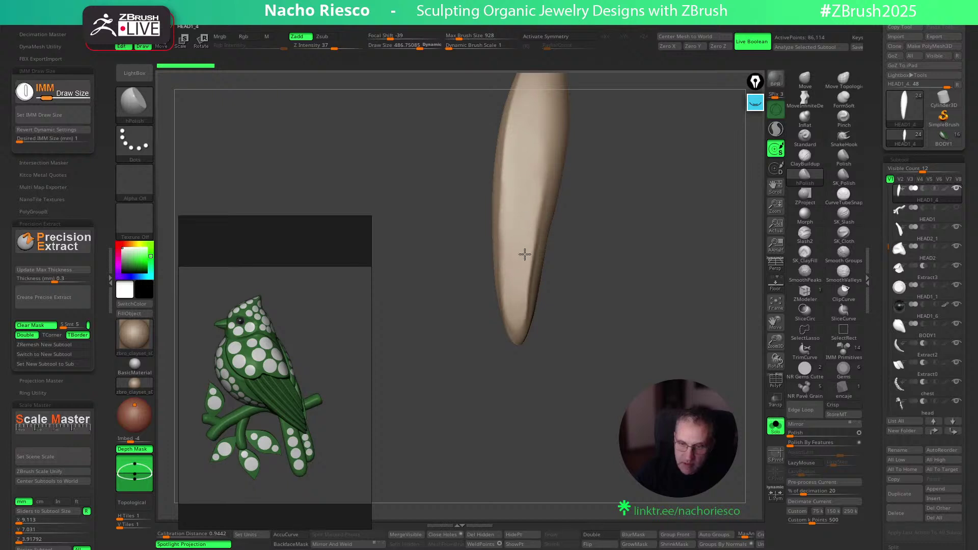
{"action": "left_click_drag", "start_coordinate": [591, 294], "coordinate": [532, 277]}
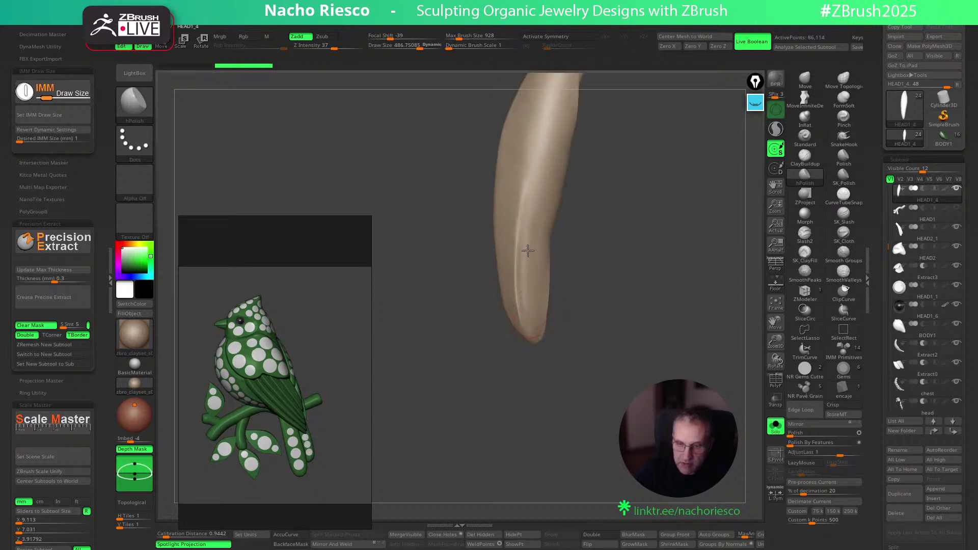
{"action": "key", "text": "bracketright"}
{"action": "left_click_drag", "start_coordinate": [574, 306], "coordinate": [635, 307]}
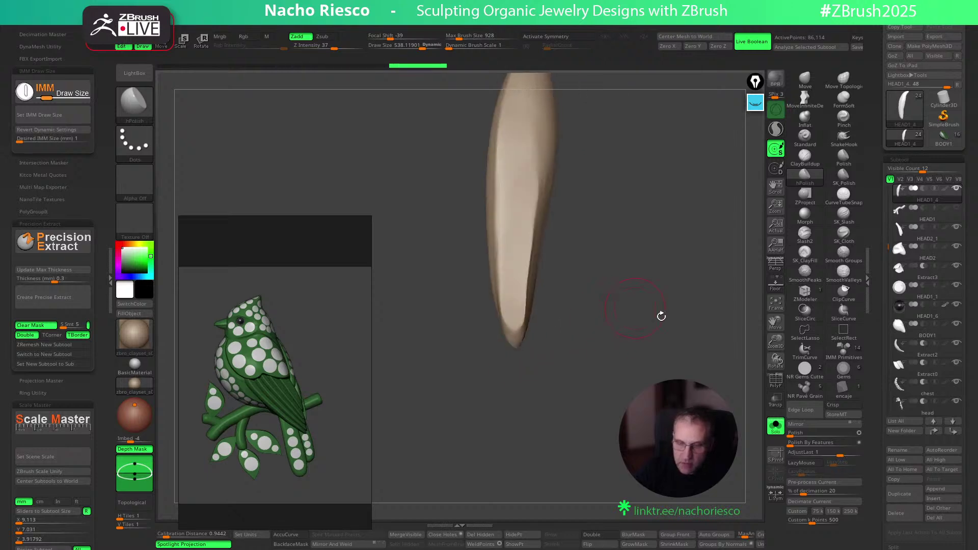
{"action": "left_click", "coordinate": [775, 429]}
{"action": "left_click_drag", "start_coordinate": [720, 382], "coordinate": [758, 422]}
{"action": "left_click", "coordinate": [775, 425]}
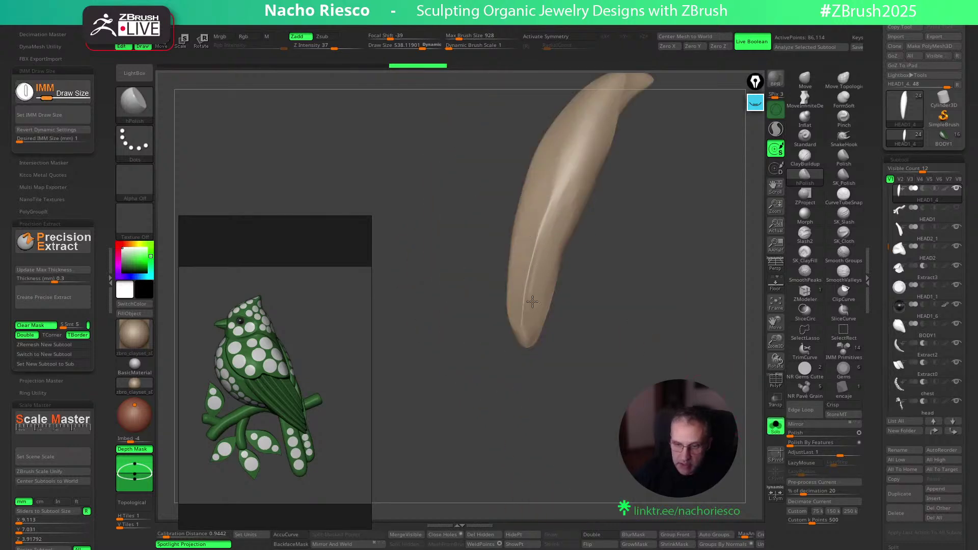
Examine the two-bird gold brooch on the Song Bird reference board, looking closely at its branch and stone settings
{"action": "scroll", "coordinate": [301, 339], "scroll_direction": "down", "scroll_amount": 4}
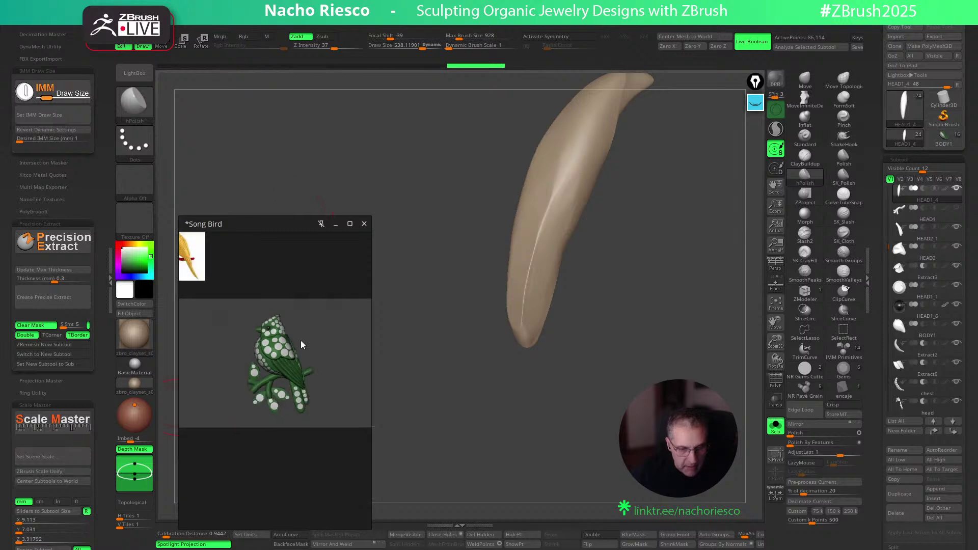
{"action": "middle_click_drag", "start_coordinate": [272, 374], "coordinate": [431, 345]}
{"action": "scroll", "coordinate": [238, 345], "scroll_direction": "up", "scroll_amount": 1}
{"action": "scroll", "coordinate": [240, 345], "scroll_direction": "up", "scroll_amount": 2}
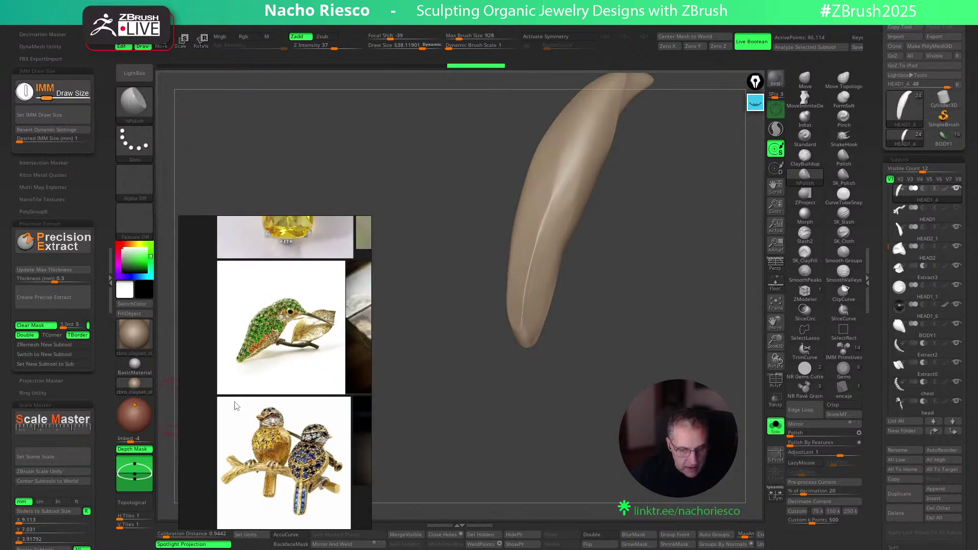
{"action": "middle_click_drag", "start_coordinate": [243, 401], "coordinate": [260, 247]}
{"action": "scroll", "coordinate": [311, 356], "scroll_direction": "up", "scroll_amount": 5}
{"action": "middle_click_drag", "start_coordinate": [254, 290], "coordinate": [410, 433]}
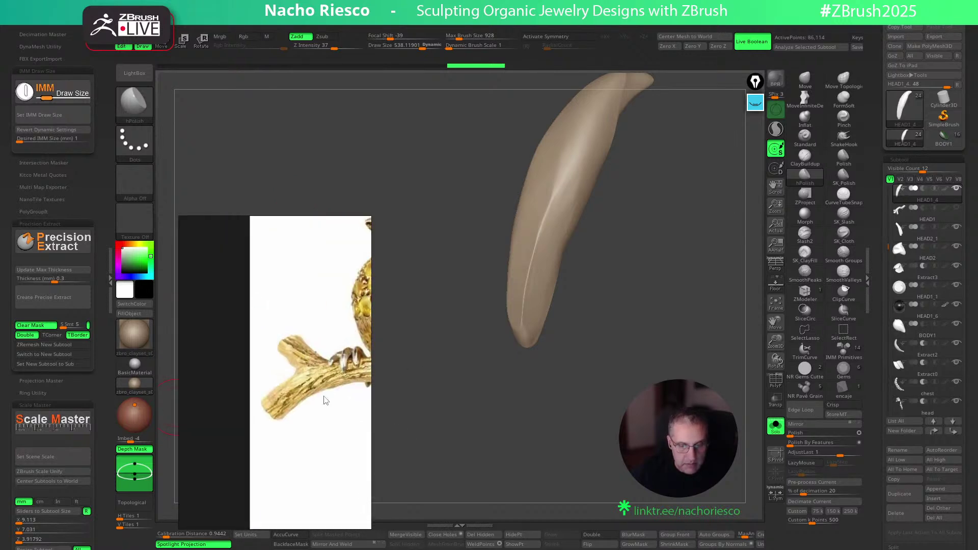
{"action": "middle_click_drag", "start_coordinate": [322, 384], "coordinate": [225, 386]}
{"action": "middle_click_drag", "start_coordinate": [343, 381], "coordinate": [195, 414]}
{"action": "scroll", "coordinate": [312, 387], "scroll_direction": "down", "scroll_amount": 5}
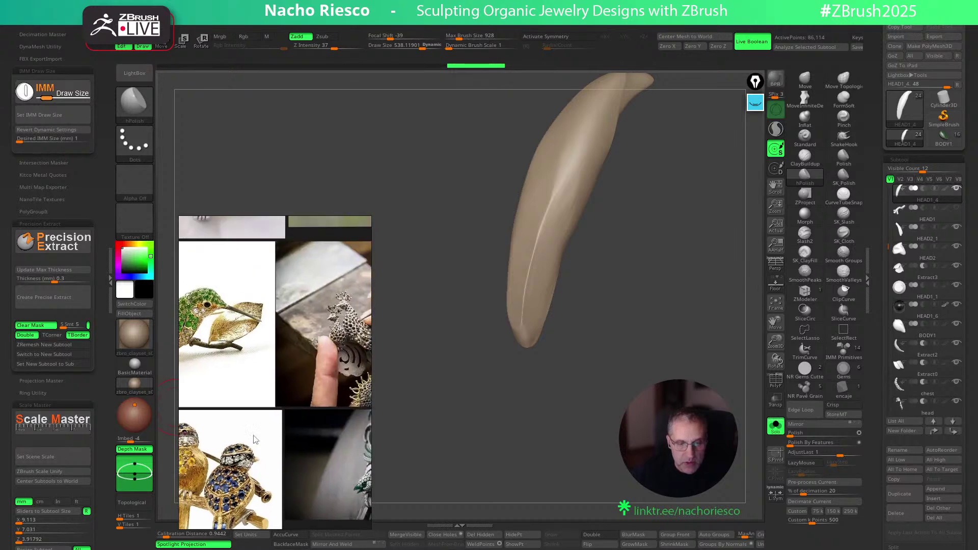
Examine the blue-stone bird in the two-bird reference photo and return the reference board to the green bird render
{"action": "scroll", "coordinate": [284, 401], "scroll_direction": "down", "scroll_amount": 2}
{"action": "middle_click_drag", "start_coordinate": [303, 336], "coordinate": [255, 378]}
{"action": "middle_click_drag", "start_coordinate": [249, 457], "coordinate": [281, 369]}
{"action": "scroll", "coordinate": [281, 369], "scroll_direction": "up", "scroll_amount": 2}
{"action": "scroll", "coordinate": [281, 371], "scroll_direction": "up", "scroll_amount": 4}
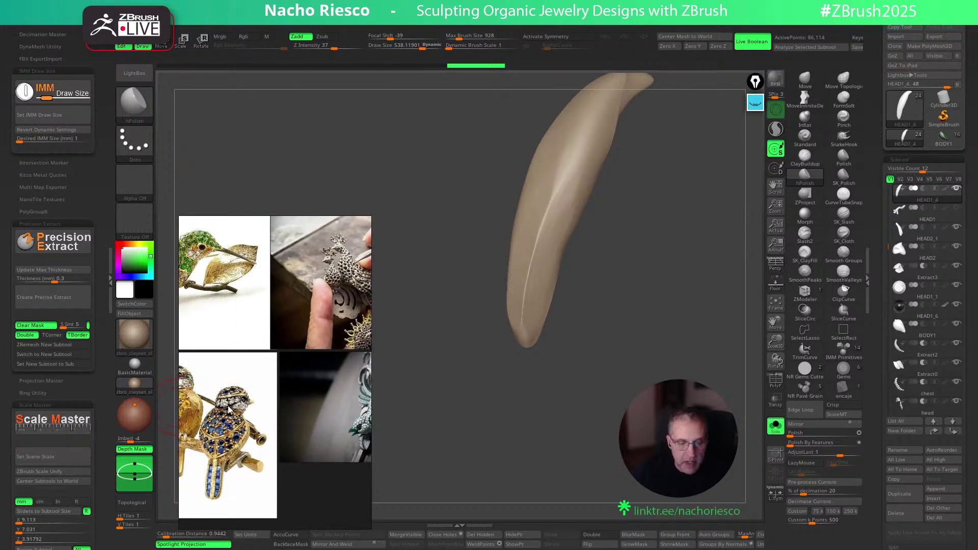
{"action": "scroll", "coordinate": [329, 384], "scroll_direction": "down", "scroll_amount": 3}
{"action": "scroll", "coordinate": [286, 367], "scroll_direction": "up", "scroll_amount": 5}
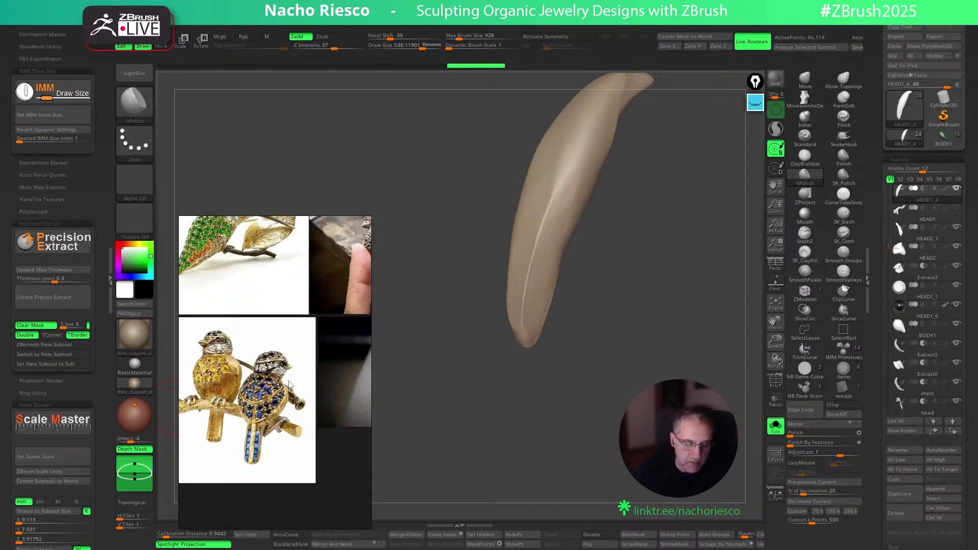
{"action": "scroll", "coordinate": [286, 386], "scroll_direction": "up", "scroll_amount": 3}
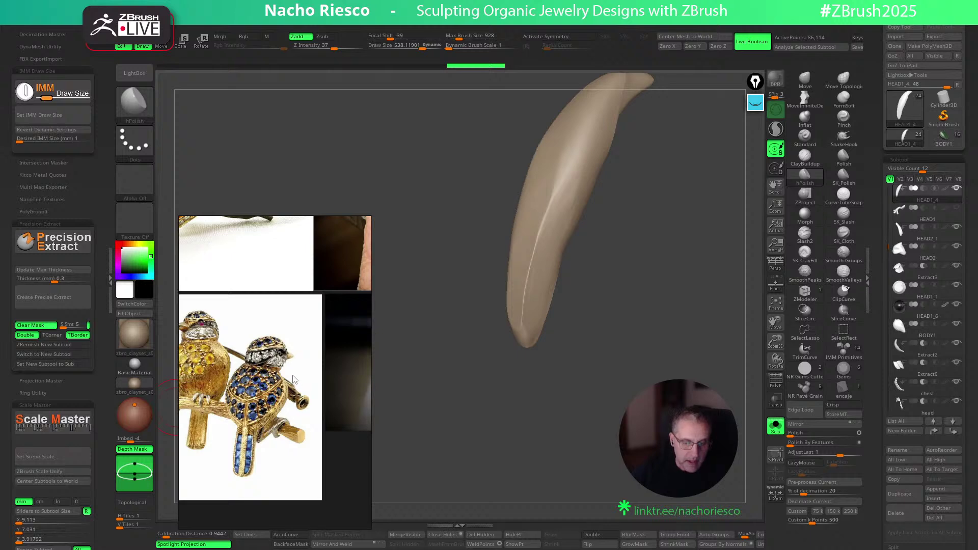
{"action": "scroll", "coordinate": [293, 379], "scroll_direction": "down", "scroll_amount": 3}
{"action": "scroll", "coordinate": [301, 397], "scroll_direction": "up", "scroll_amount": 4}
{"action": "middle_click_drag", "start_coordinate": [302, 401], "coordinate": [199, 365]}
{"action": "middle_click_drag", "start_coordinate": [295, 411], "coordinate": [181, 398]}
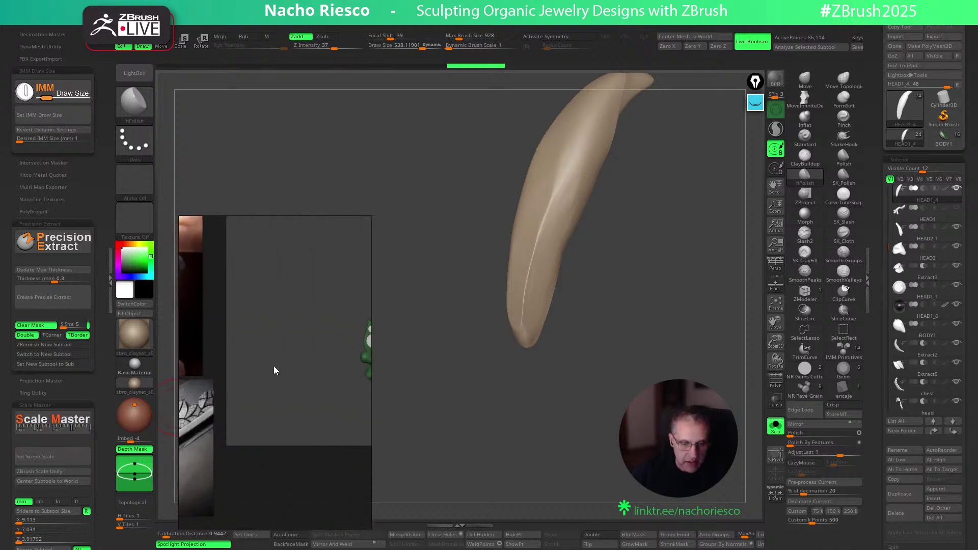
{"action": "middle_click_drag", "start_coordinate": [274, 366], "coordinate": [145, 411]}
{"action": "scroll", "coordinate": [277, 387], "scroll_direction": "down", "scroll_amount": 2}
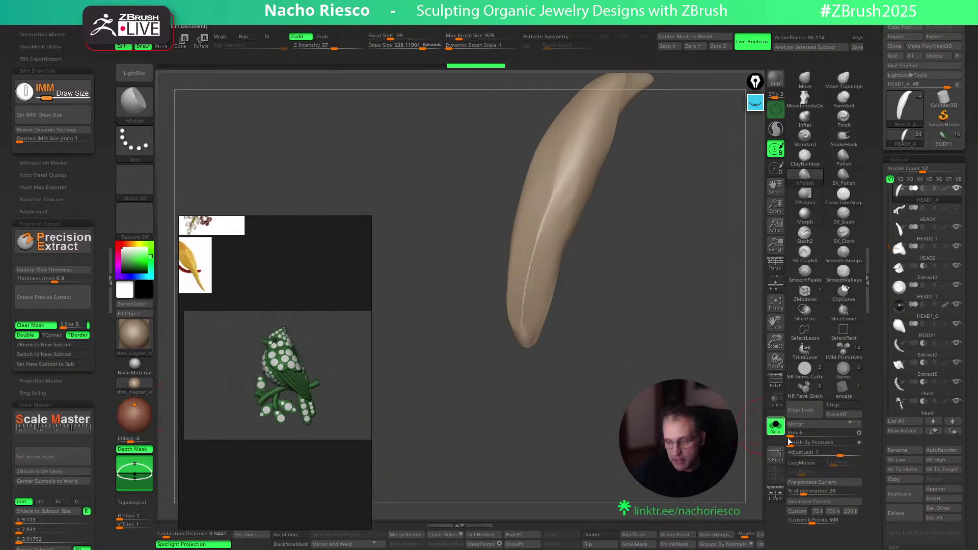
Show all subtools again and examine the bird's tail feathers and back from several angles
{"action": "left_click", "coordinate": [776, 427]}
{"action": "mouse_move", "coordinate": [648, 330]}
{"action": "left_mouse_down"}
{"action": "mouse_move", "coordinate": [637, 286]}
{"action": "mouse_move", "coordinate": [634, 335]}
{"action": "left_mouse_up"}
{"action": "mouse_move", "coordinate": [665, 242]}
{"action": "left_mouse_down"}
{"action": "mouse_move", "coordinate": [686, 350]}
{"action": "mouse_move", "coordinate": [507, 279]}
{"action": "left_mouse_up"}
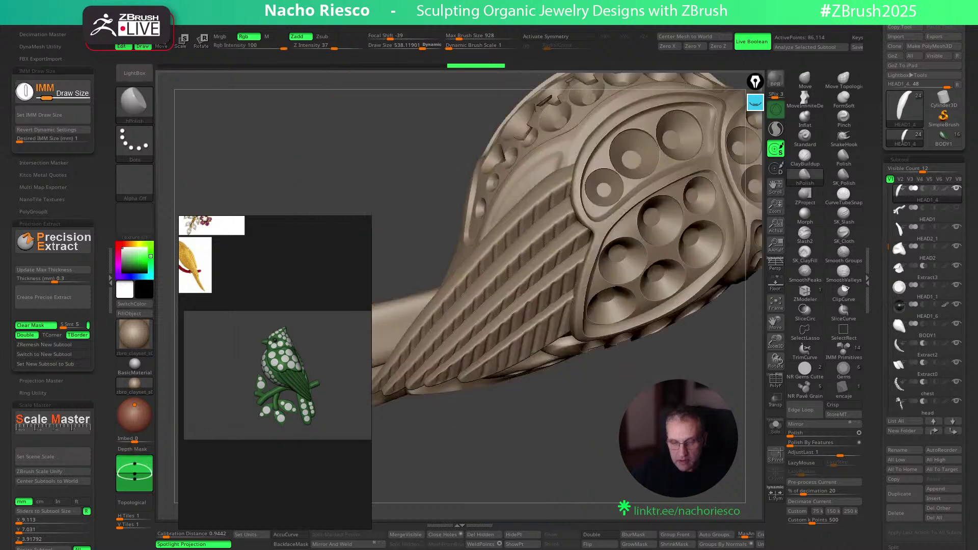
{"action": "key", "text": "f"}
{"action": "mouse_move", "coordinate": [684, 360]}
{"action": "left_mouse_down"}
{"action": "mouse_move", "coordinate": [744, 336]}
{"action": "mouse_move", "coordinate": [601, 332]}
{"action": "left_mouse_up"}
{"action": "mouse_move", "coordinate": [627, 398]}
{"action": "left_mouse_down", "text": "alt"}
{"action": "mouse_move", "coordinate": [620, 325]}
{"action": "mouse_move", "coordinate": [631, 395]}
{"action": "mouse_move", "coordinate": [625, 349]}
{"action": "left_mouse_up", "text": "alt"}
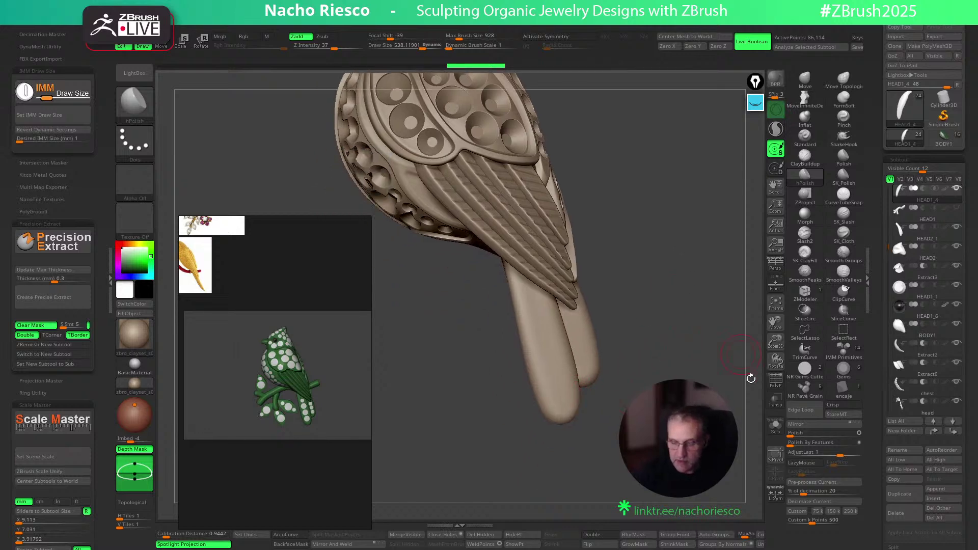
{"action": "left_click", "coordinate": [775, 426]}
{"action": "left_click", "coordinate": [776, 426]}
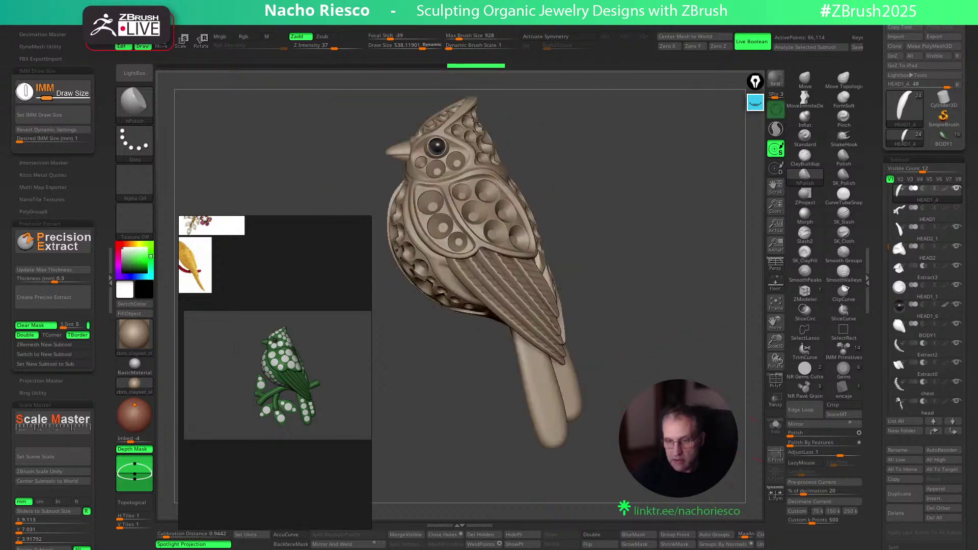
{"action": "left_click_drag", "start_coordinate": [678, 380], "coordinate": [634, 378]}
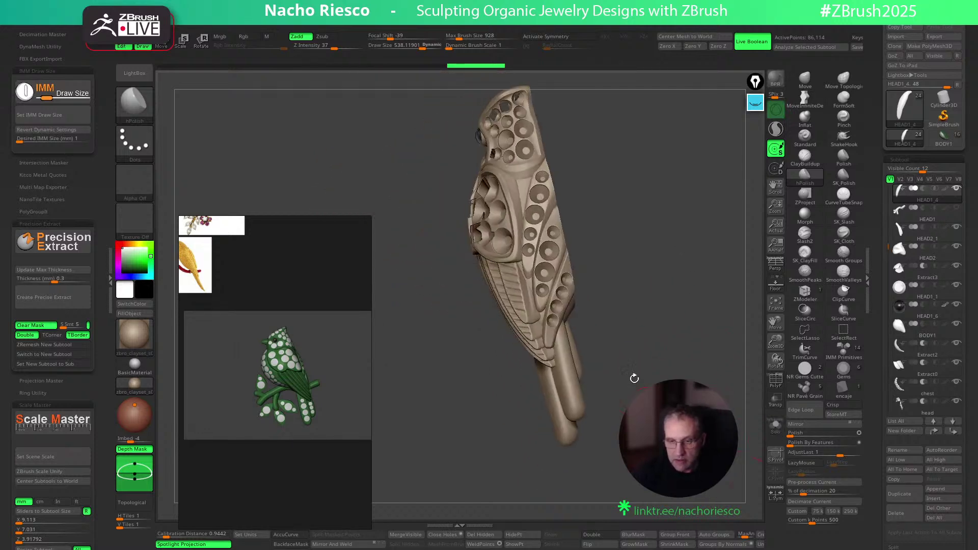
Isolate the head gem subtool, mask the gems running down the bird's back and split them into a separate subtool
{"action": "left_click", "coordinate": [553, 251], "text": "alt"}
{"action": "left_click", "coordinate": [776, 427]}
{"action": "mouse_move", "coordinate": [683, 408]}
{"action": "left_mouse_down"}
{"action": "mouse_move", "coordinate": [662, 388]}
{"action": "mouse_move", "coordinate": [649, 431]}
{"action": "mouse_move", "coordinate": [553, 174]}
{"action": "mouse_move", "coordinate": [468, 176]}
{"action": "mouse_move", "coordinate": [618, 474]}
{"action": "left_mouse_up"}
{"action": "left_click", "coordinate": [352, 534]}
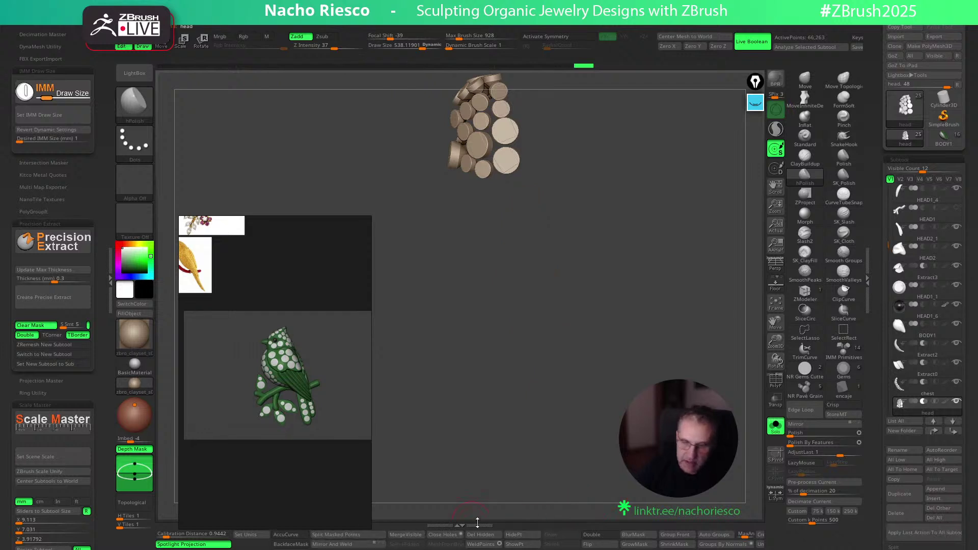
Select the split-off subtool holding the back gems and rename it "feathers"
{"action": "left_click_drag", "start_coordinate": [887, 246], "coordinate": [887, 271]}
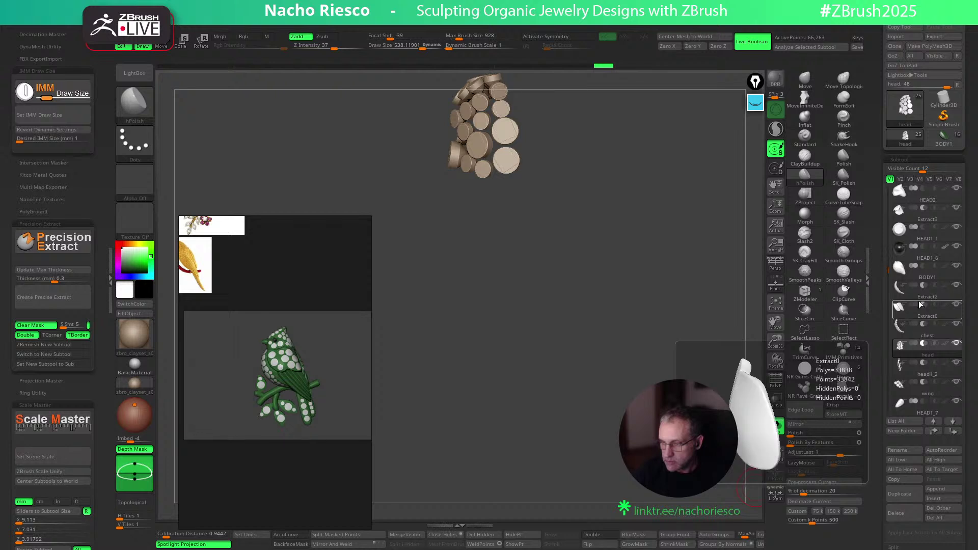
{"action": "left_click", "coordinate": [913, 374]}
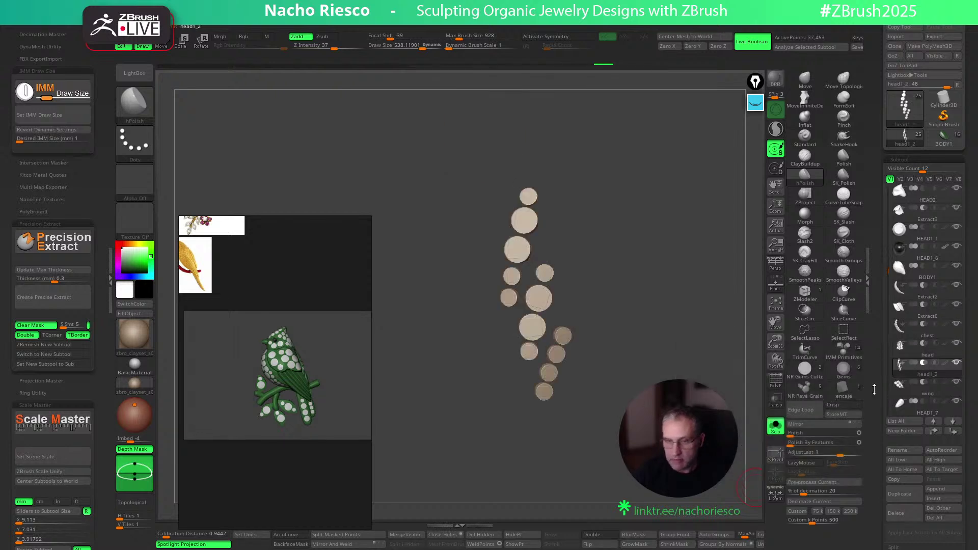
{"action": "left_click", "coordinate": [904, 431]}
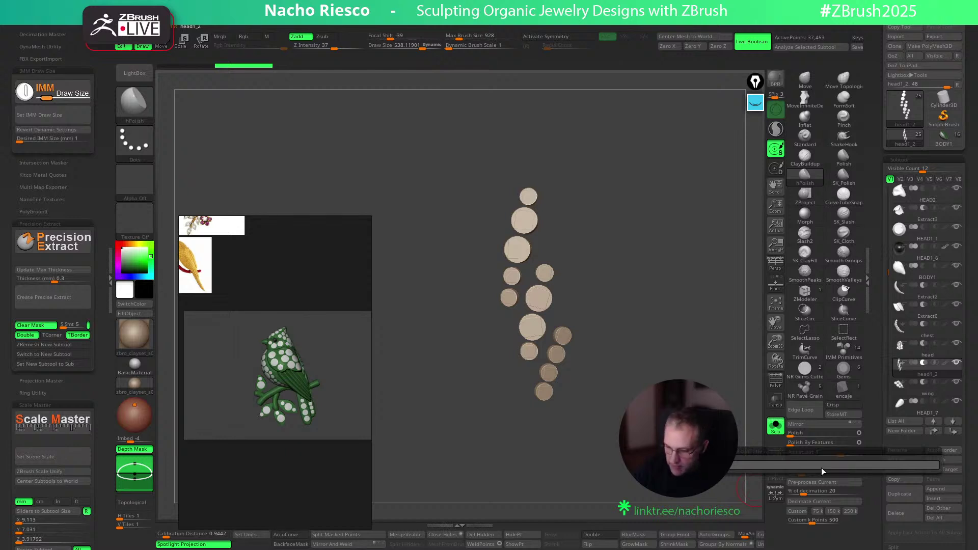
{"action": "type", "text": "feathers"}
{"action": "key", "text": "Return"}
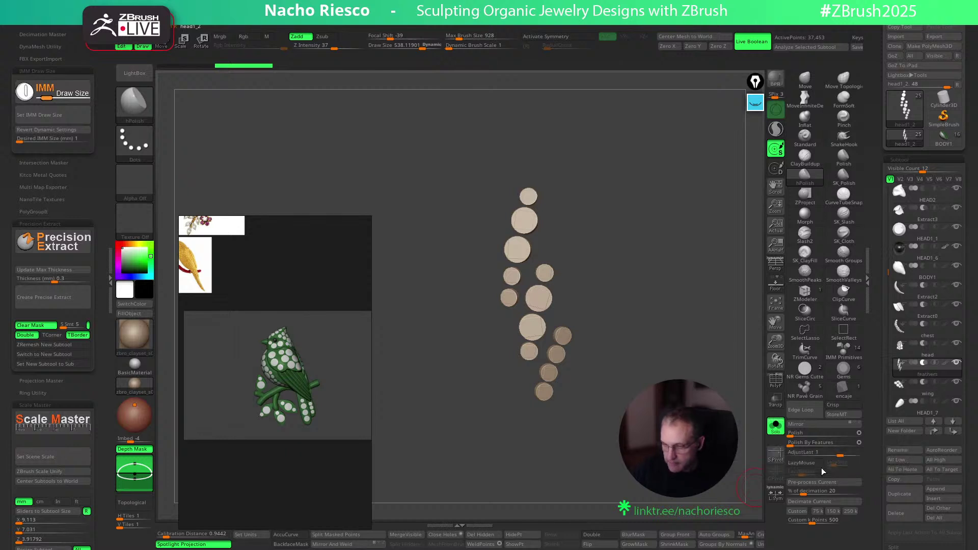
Show the whole bird, choose the NR Gems Cutter brush and set the desired IMM size to 1.5 mm
{"action": "left_click", "coordinate": [776, 428]}
{"action": "left_click_drag", "start_coordinate": [721, 385], "coordinate": [461, 375]}
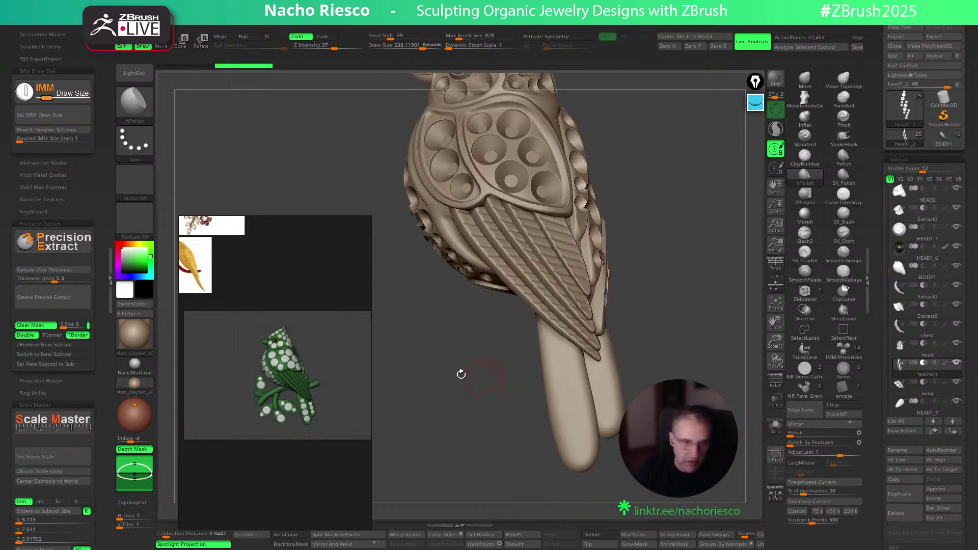
{"action": "left_click", "coordinate": [815, 368]}
{"action": "type", "text": "1"}
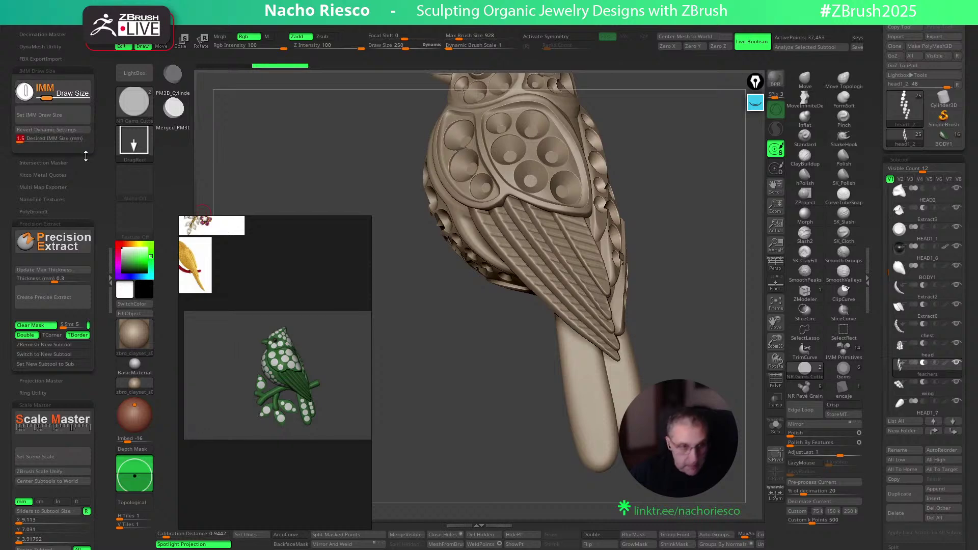
{"action": "key", "text": "Return"}
{"action": "mouse_move", "coordinate": [705, 376]}
{"action": "left_mouse_down"}
{"action": "mouse_move", "coordinate": [683, 342]}
{"action": "mouse_move", "coordinate": [687, 359]}
{"action": "mouse_move", "coordinate": [590, 384]}
{"action": "left_mouse_up"}
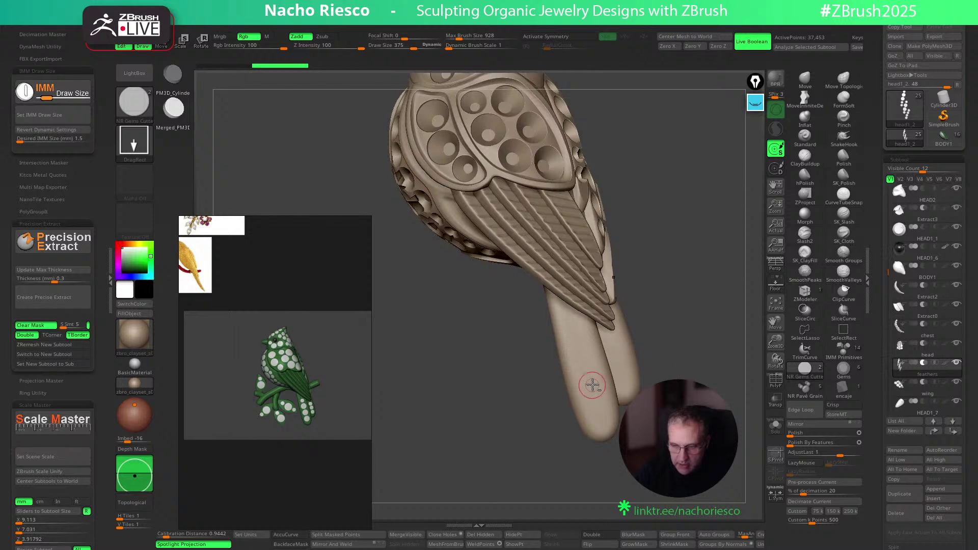
Isolate the tail feather subtool, frame it and switch the masking brush to MaskPen at a suitable draw size
{"action": "left_click", "coordinate": [590, 393], "text": "alt"}
{"action": "left_click", "coordinate": [775, 426]}
{"action": "key", "text": "f"}
{"action": "key", "text": "s"}
{"action": "left_click_drag", "start_coordinate": [535, 336], "coordinate": [529, 337]}
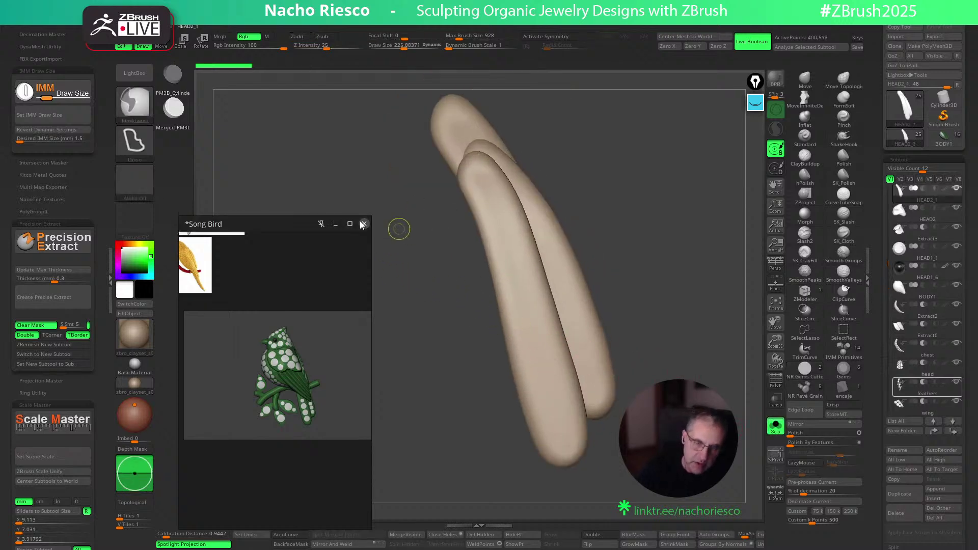
{"action": "left_click", "coordinate": [139, 109], "text": "ctrl"}
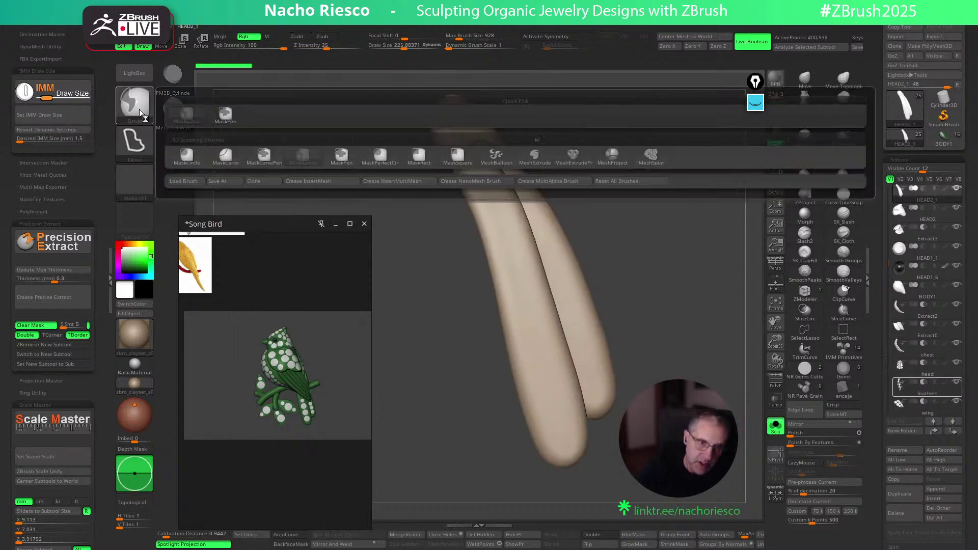
{"action": "left_click", "coordinate": [226, 116], "text": "ctrl"}
{"action": "key", "text": "s"}
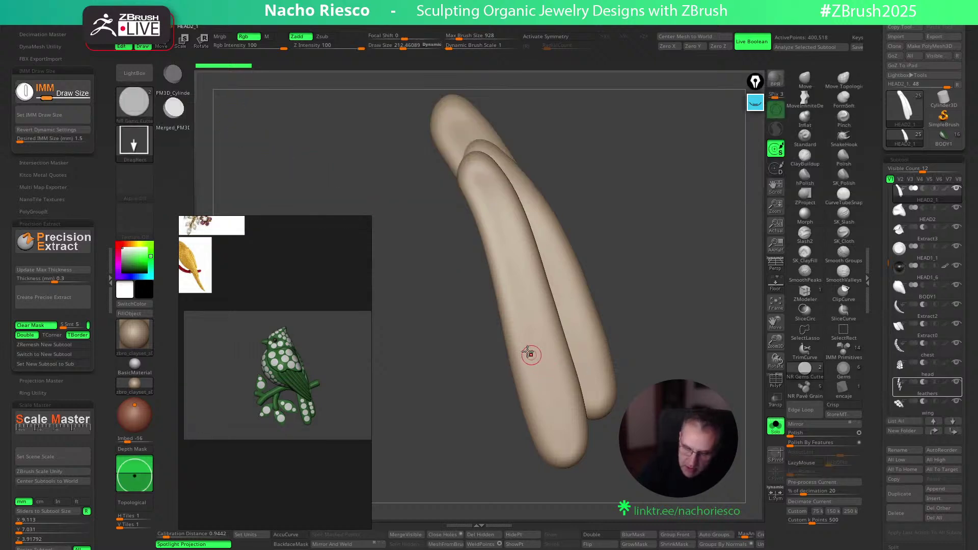
Mask the lower part of the front tail feather up to the wing, leaving an even unmasked border around it
{"action": "mouse_move", "coordinate": [520, 327]}
{"action": "left_mouse_down", "text": "ctrl"}
{"action": "mouse_move", "coordinate": [539, 418]}
{"action": "mouse_move", "coordinate": [555, 446]}
{"action": "mouse_move", "coordinate": [575, 438]}
{"action": "mouse_move", "coordinate": [566, 390]}
{"action": "mouse_move", "coordinate": [528, 317]}
{"action": "left_mouse_up", "text": "ctrl"}
{"action": "left_click", "coordinate": [772, 430]}
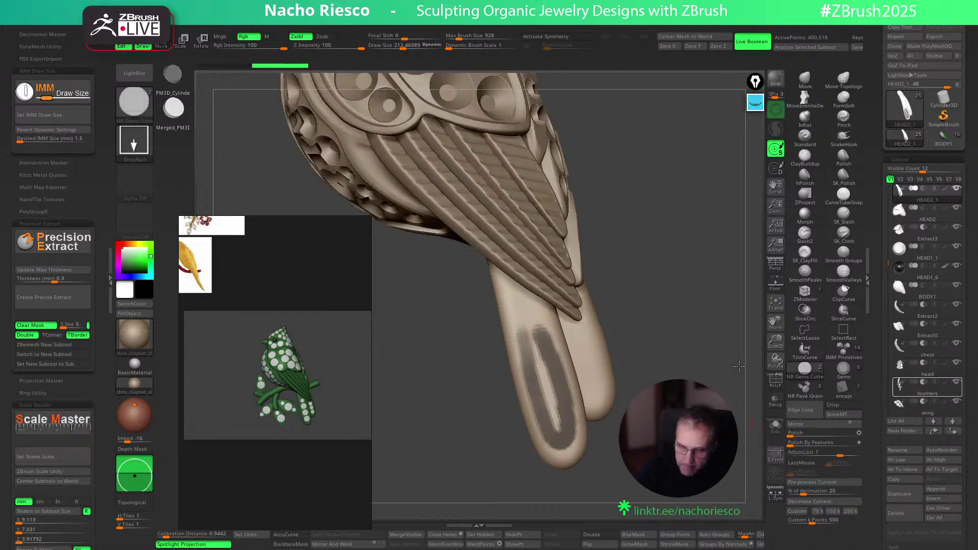
{"action": "mouse_move", "coordinate": [527, 306]}
{"action": "left_mouse_down", "text": "ctrl"}
{"action": "mouse_move", "coordinate": [537, 319]}
{"action": "mouse_move", "coordinate": [516, 319]}
{"action": "mouse_move", "coordinate": [528, 390]}
{"action": "mouse_move", "coordinate": [556, 439]}
{"action": "left_mouse_up", "text": "ctrl"}
{"action": "mouse_move", "coordinate": [563, 386]}
{"action": "left_mouse_down", "text": "ctrl"}
{"action": "mouse_move", "coordinate": [529, 301]}
{"action": "mouse_move", "coordinate": [548, 408]}
{"action": "mouse_move", "coordinate": [530, 332]}
{"action": "mouse_move", "coordinate": [544, 357]}
{"action": "left_mouse_up", "text": "ctrl"}
{"action": "mouse_move", "coordinate": [627, 326]}
{"action": "left_mouse_down"}
{"action": "mouse_move", "coordinate": [657, 309]}
{"action": "mouse_move", "coordinate": [688, 361]}
{"action": "left_mouse_up"}
{"action": "left_click", "coordinate": [772, 426]}
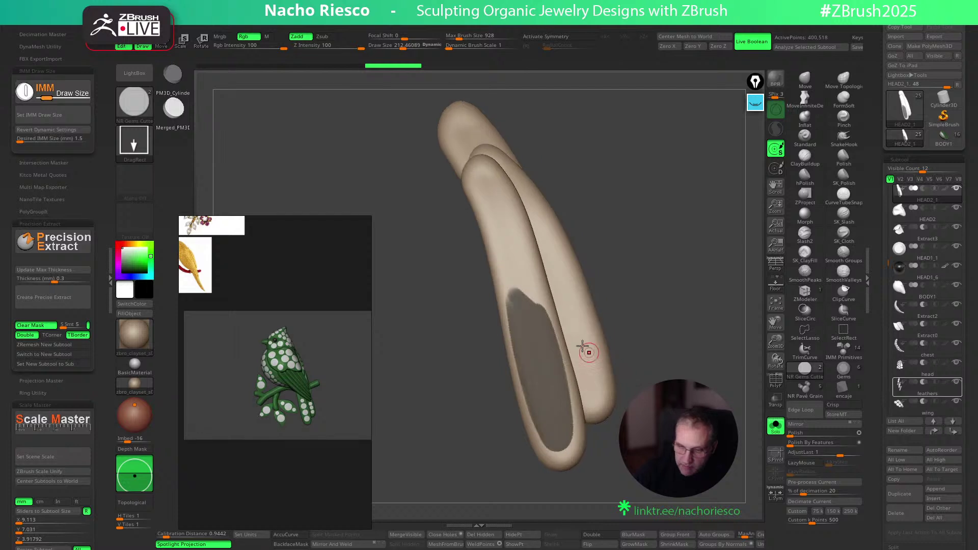
Mask the lower inner area of the rear tail feather, keeping a thin border, and check it against the full bird
{"action": "left_click_drag", "start_coordinate": [566, 310], "coordinate": [592, 398], "text": "ctrl"}
{"action": "left_click_drag", "start_coordinate": [599, 360], "coordinate": [563, 279], "text": "ctrl"}
{"action": "left_click_drag", "start_coordinate": [574, 330], "coordinate": [595, 393], "text": "ctrl"}
{"action": "left_click", "coordinate": [775, 427]}
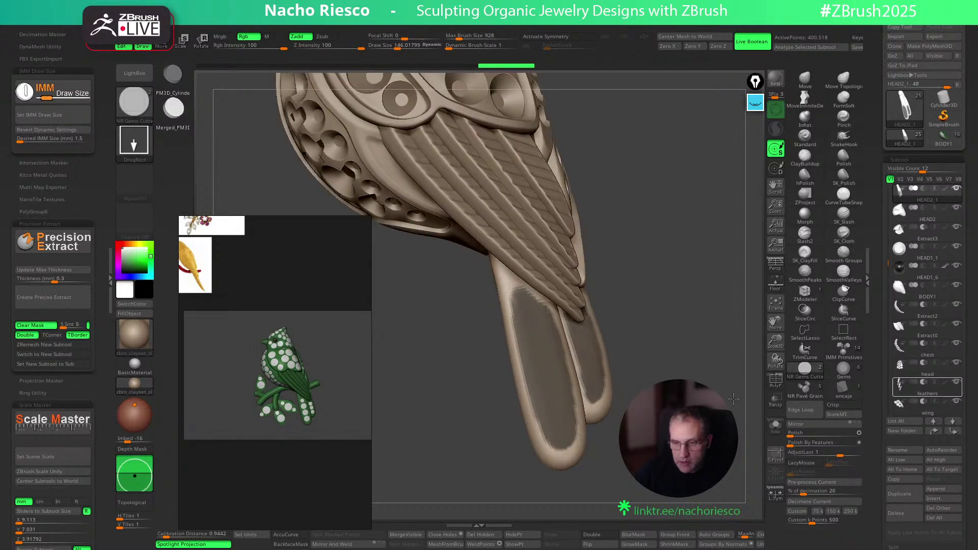
Clear the upper part of the rear feather's mask below the wing tips and set LazyRadius to 8
{"action": "mouse_move", "coordinate": [550, 334]}
{"action": "right_mouse_down"}
{"action": "mouse_move", "coordinate": [602, 335]}
{"action": "mouse_move", "coordinate": [590, 334]}
{"action": "right_mouse_up"}
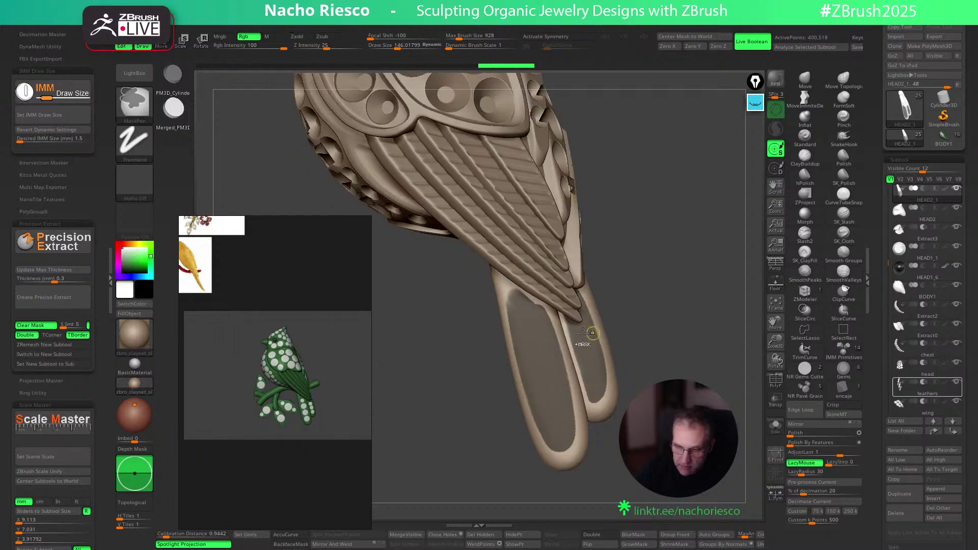
{"action": "left_click", "coordinate": [780, 426]}
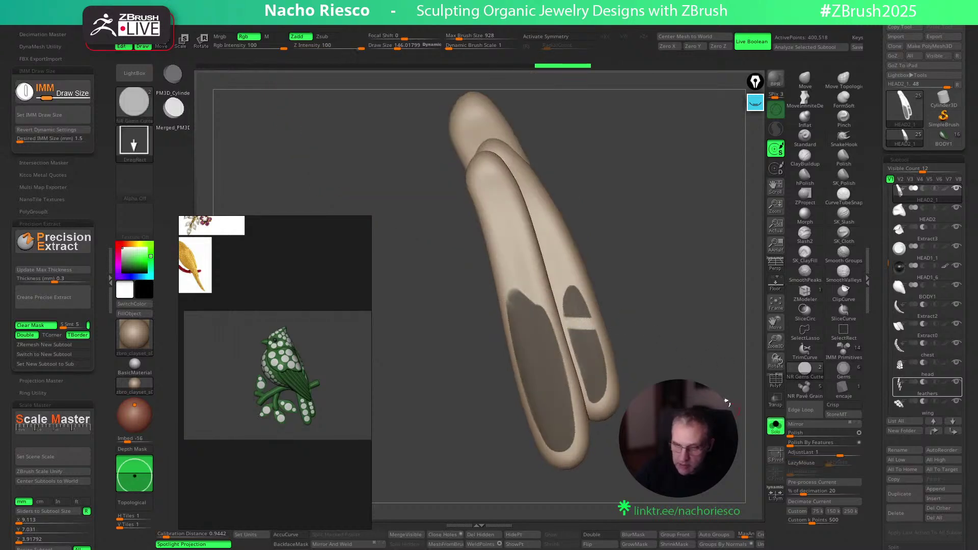
{"action": "mouse_move", "coordinate": [584, 321]}
{"action": "left_mouse_down", "text": "ctrl+alt"}
{"action": "mouse_move", "coordinate": [555, 264]}
{"action": "mouse_move", "coordinate": [592, 320]}
{"action": "left_mouse_up", "text": "ctrl+alt"}
{"action": "type", "text": "8"}
{"action": "key", "text": "Return"}
{"action": "key", "text": "shift+s"}
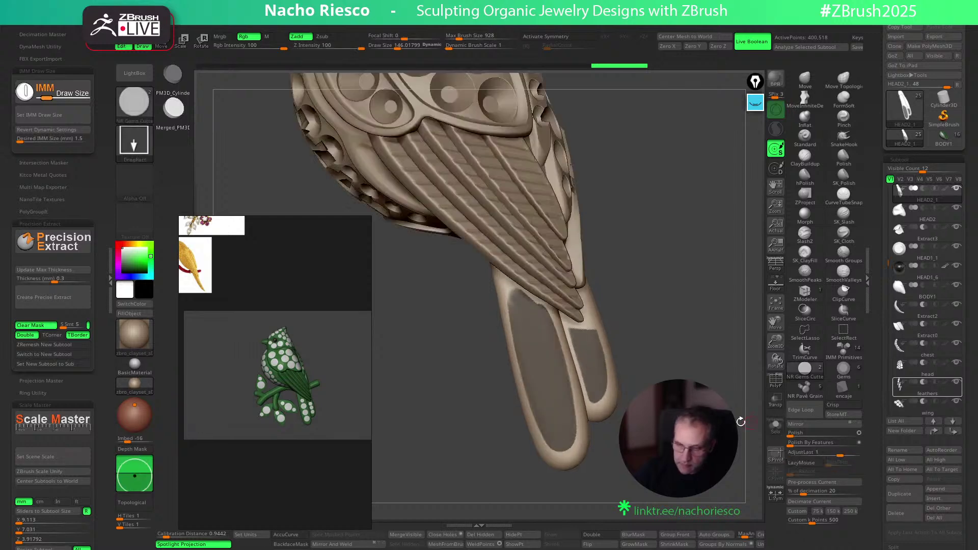
Refine the mask outlines on both tail feathers, trimming the front feather's upper edge to follow the wing
{"action": "mouse_move", "coordinate": [544, 301]}
{"action": "left_mouse_down", "text": "ctrl+alt"}
{"action": "mouse_move", "coordinate": [563, 315]}
{"action": "mouse_move", "coordinate": [513, 303]}
{"action": "mouse_move", "coordinate": [521, 311]}
{"action": "left_mouse_up", "text": "ctrl+alt"}
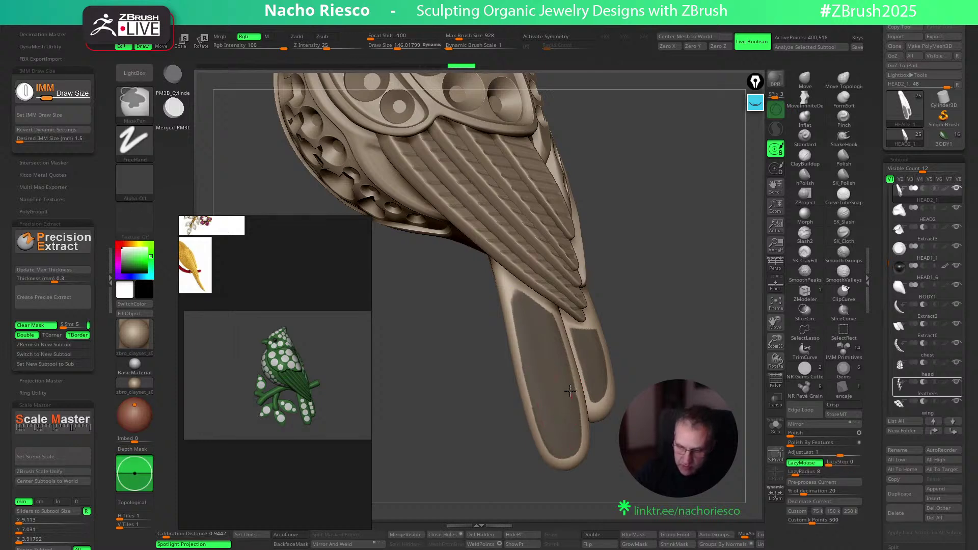
{"action": "left_click_drag", "start_coordinate": [557, 344], "coordinate": [551, 320], "text": "ctrl"}
{"action": "mouse_move", "coordinate": [637, 299]}
{"action": "left_mouse_down"}
{"action": "mouse_move", "coordinate": [579, 417]}
{"action": "mouse_move", "coordinate": [589, 453]}
{"action": "left_mouse_up"}
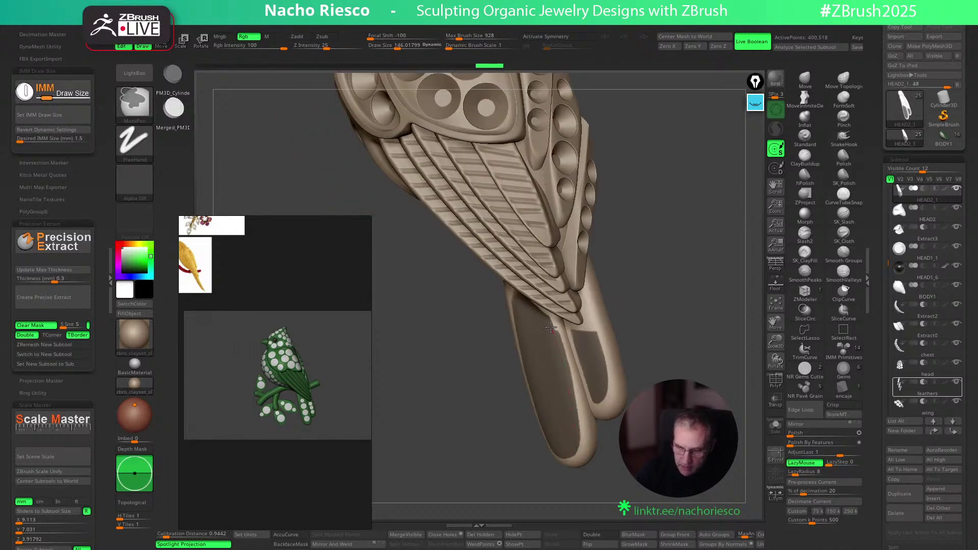
{"action": "left_click_drag", "start_coordinate": [551, 328], "coordinate": [556, 324], "text": "ctrl"}
{"action": "left_click_drag", "start_coordinate": [655, 317], "coordinate": [631, 378]}
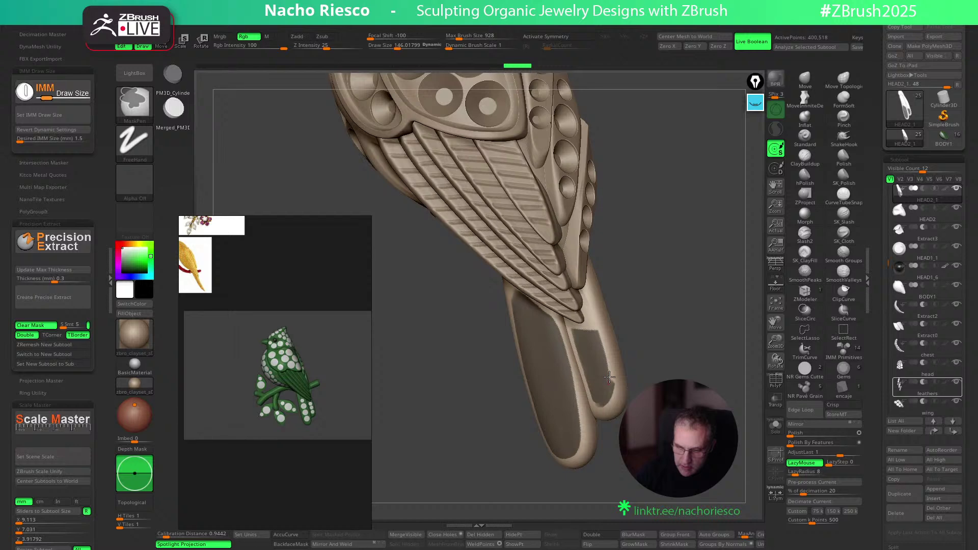
{"action": "right_click_drag", "start_coordinate": [597, 332], "coordinate": [599, 375]}
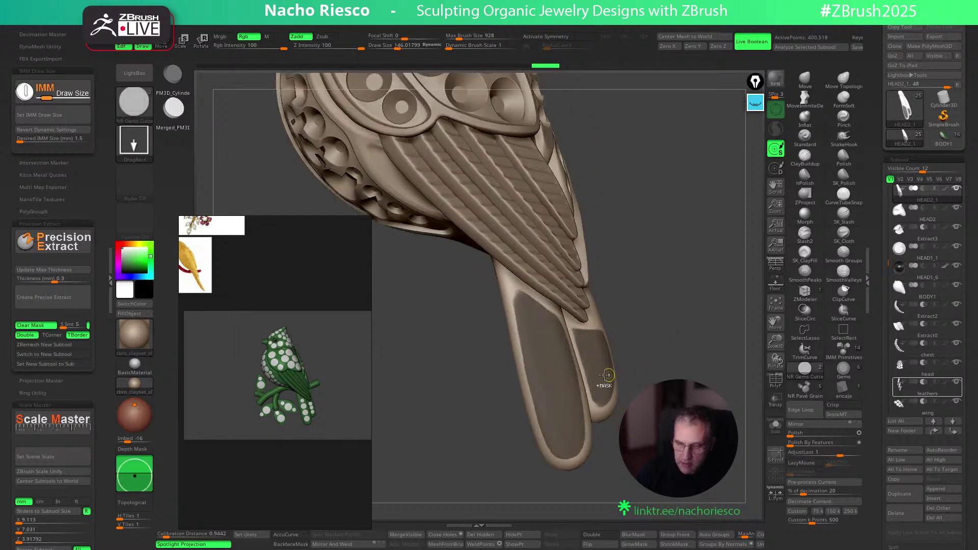
{"action": "left_click", "coordinate": [805, 368]}
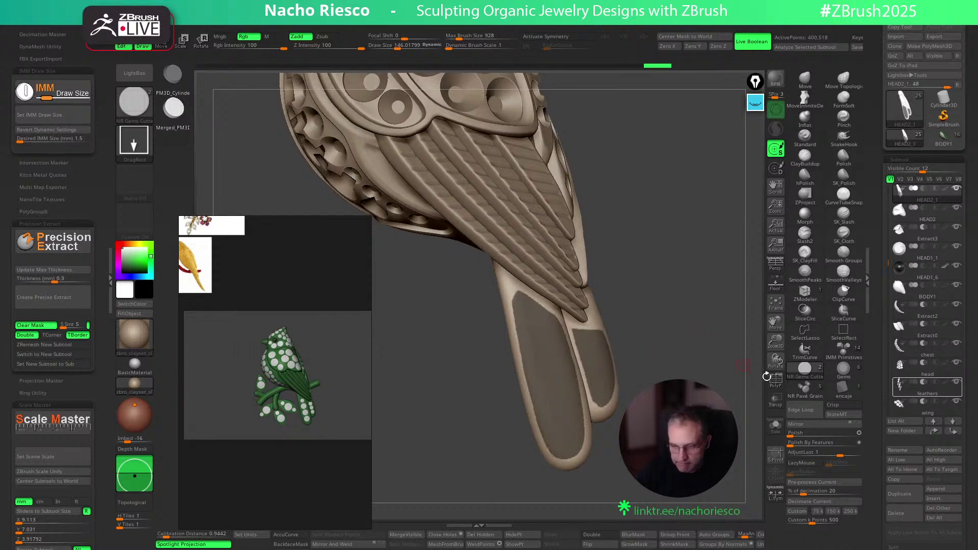
Clean up the rear feather's mask outline and even out the border between the two tail feathers
{"action": "left_click", "coordinate": [775, 426]}
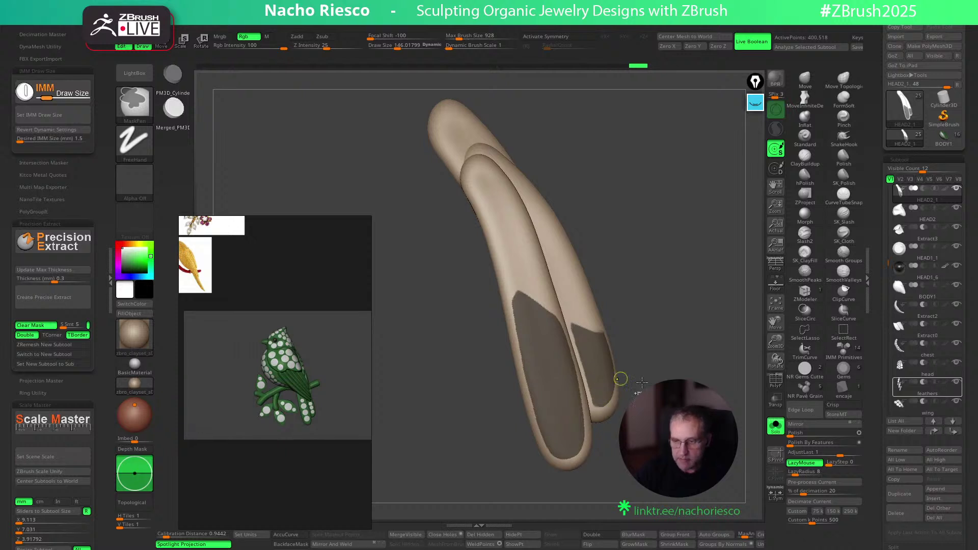
{"action": "left_click_drag", "start_coordinate": [611, 378], "coordinate": [591, 326]}
{"action": "left_click", "coordinate": [805, 368]}
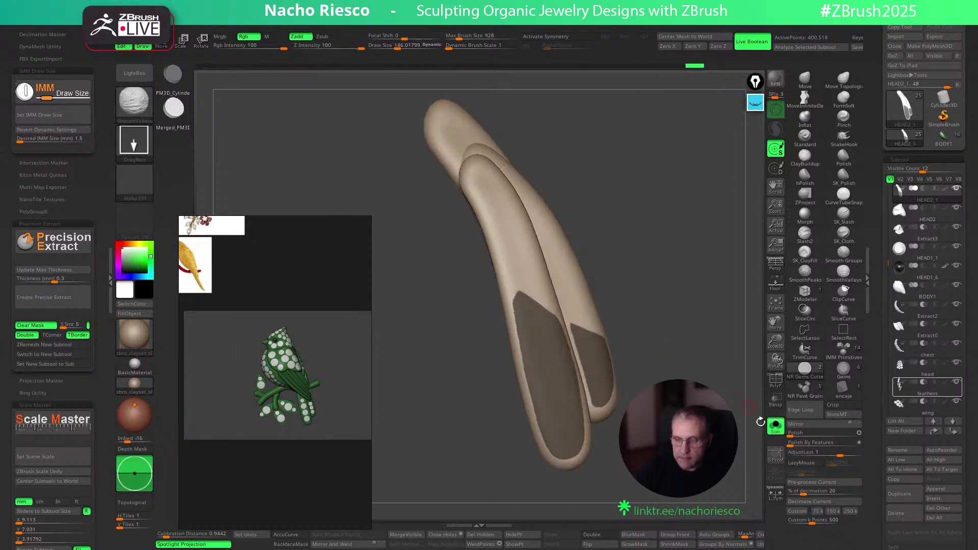
{"action": "left_click", "coordinate": [776, 425]}
{"action": "left_click_drag", "start_coordinate": [667, 306], "coordinate": [606, 313]}
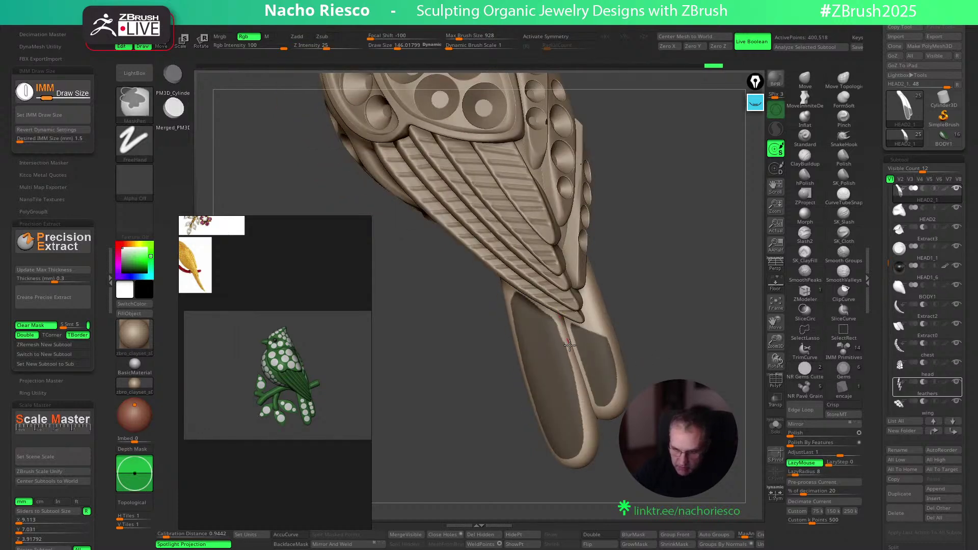
{"action": "left_click_drag", "start_coordinate": [601, 449], "coordinate": [652, 438]}
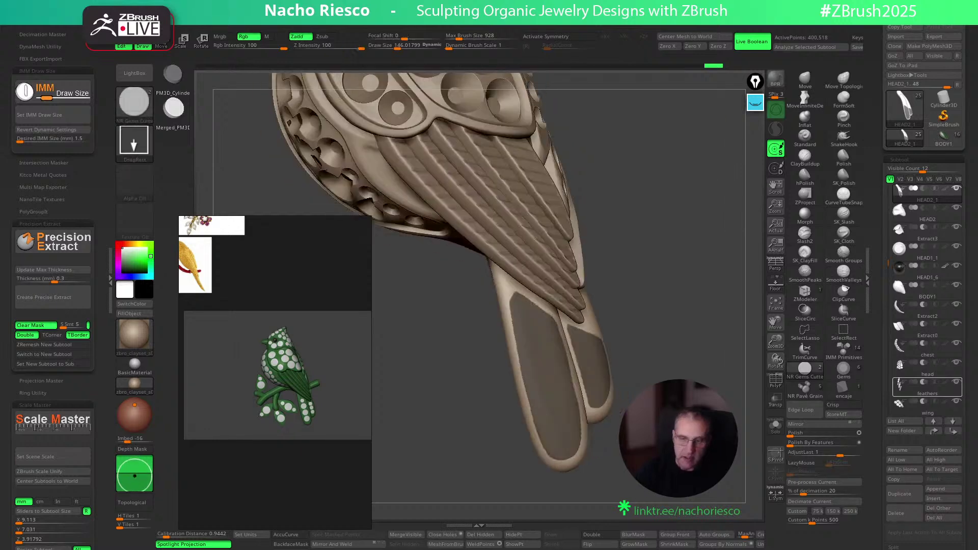
Isolate the tail feathers and extend the front feather's mask along its outer upper edge
{"action": "left_click_drag", "start_coordinate": [672, 335], "coordinate": [687, 377], "text": "alt"}
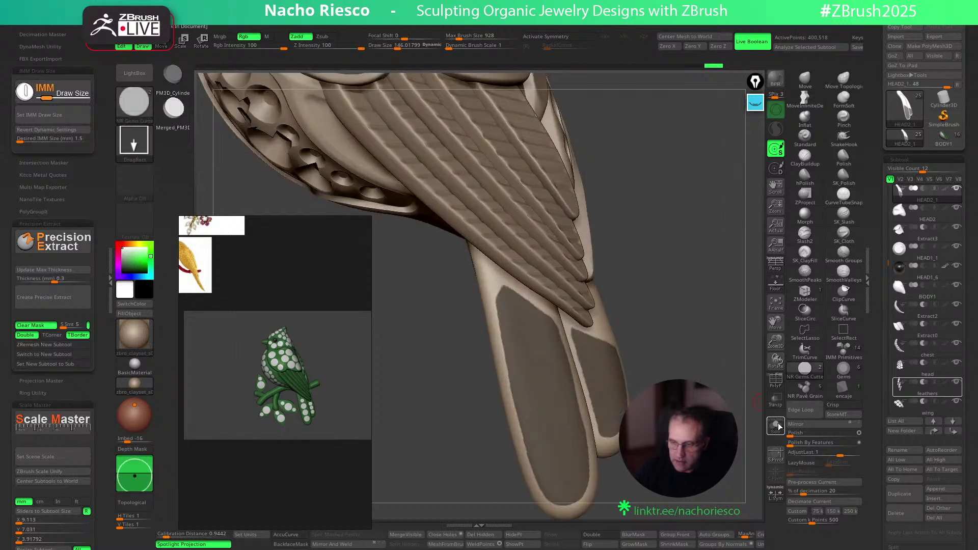
{"action": "left_click", "coordinate": [776, 424]}
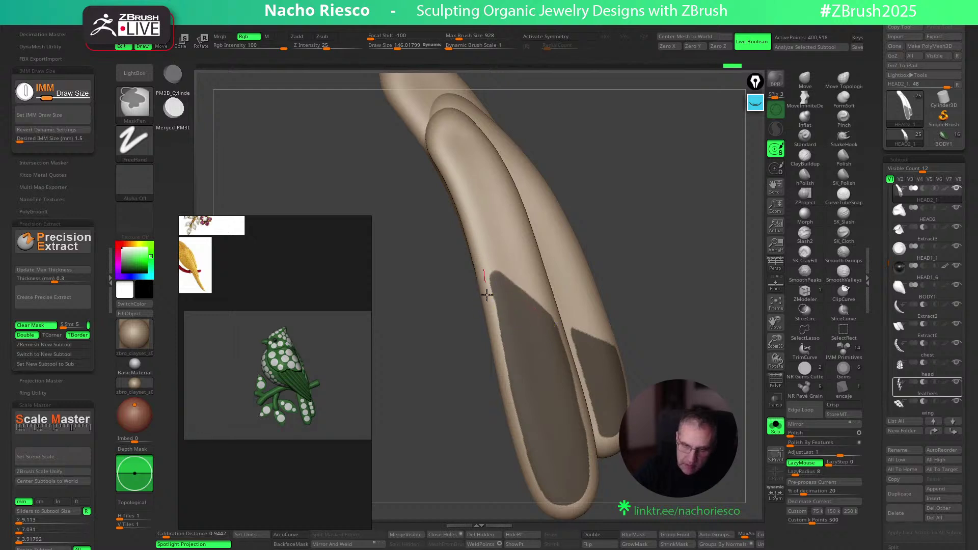
{"action": "left_click", "coordinate": [775, 426]}
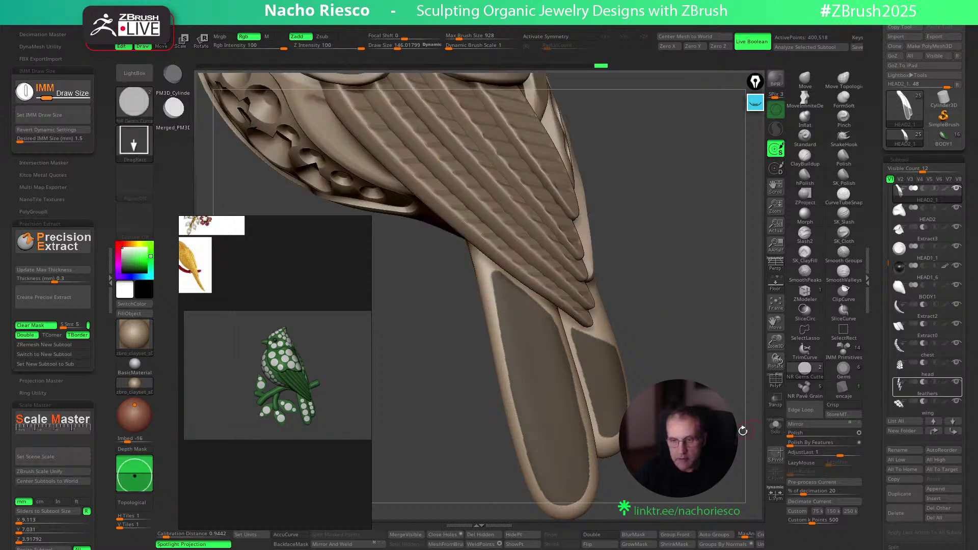
Create a precise extract 0.3 mm thick from the masked areas of the tail feathers
{"action": "left_click_drag", "start_coordinate": [736, 435], "coordinate": [690, 373], "text": "alt"}
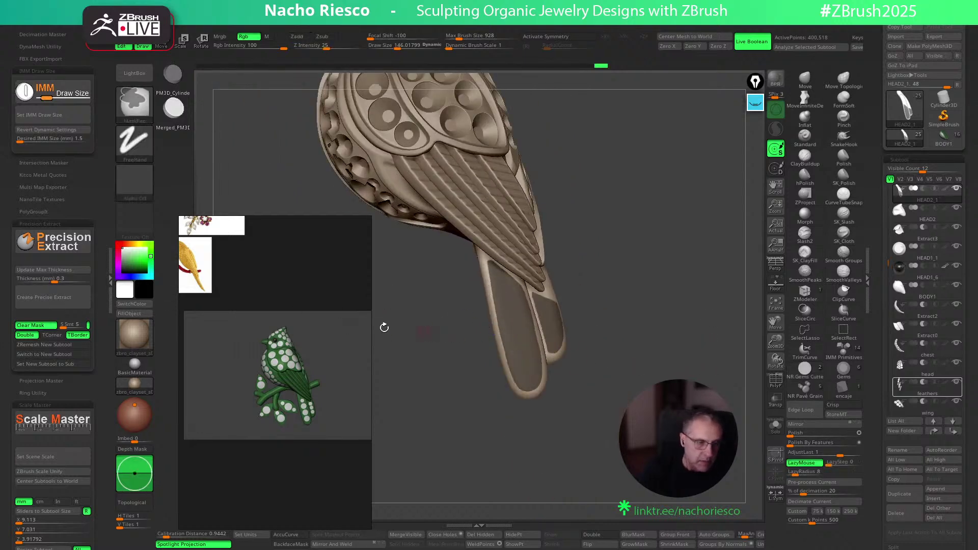
{"action": "left_click", "coordinate": [56, 297]}
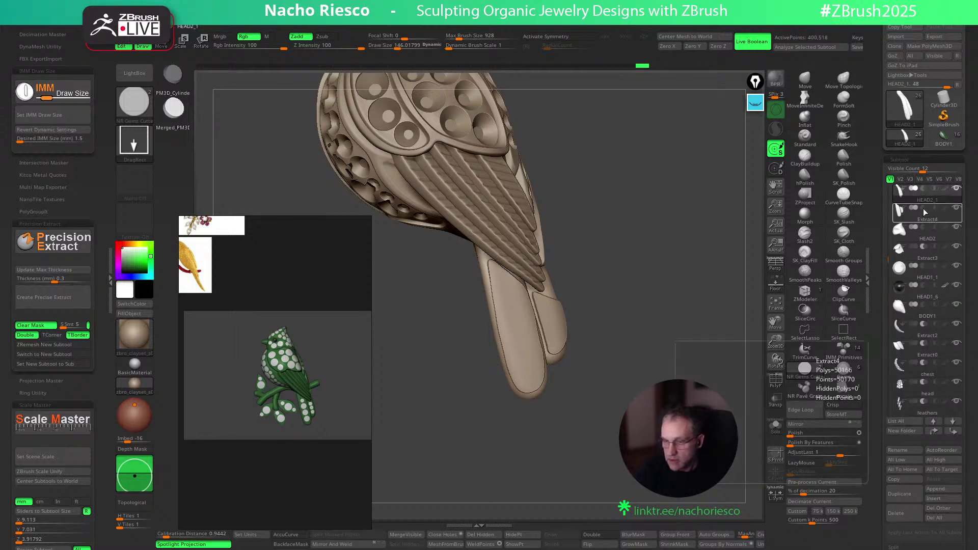
Set the new extract to subtract from the tail feathers and polish its surface by features
{"action": "left_click_drag", "start_coordinate": [719, 393], "coordinate": [807, 445], "text": "alt"}
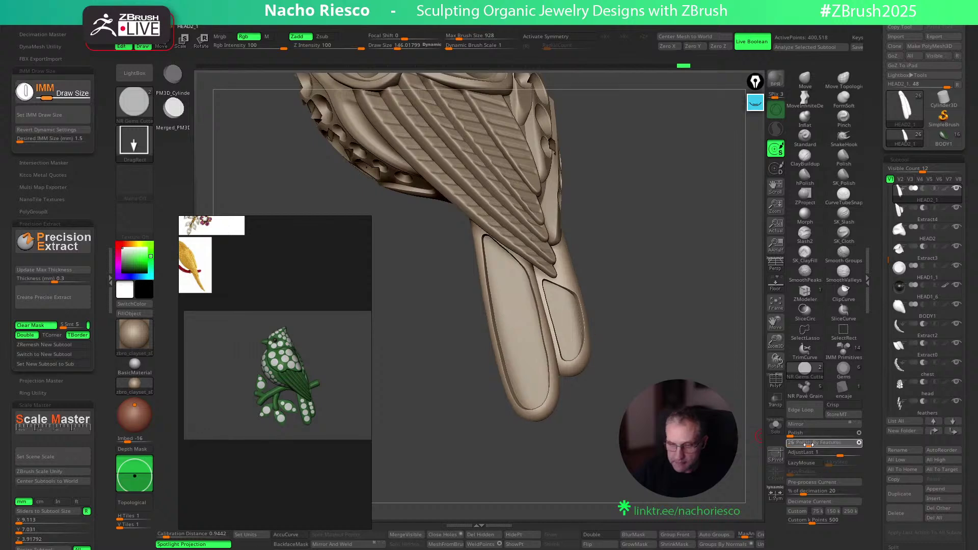
{"action": "left_click", "coordinate": [912, 218]}
{"action": "key", "text": "ctrl+z"}
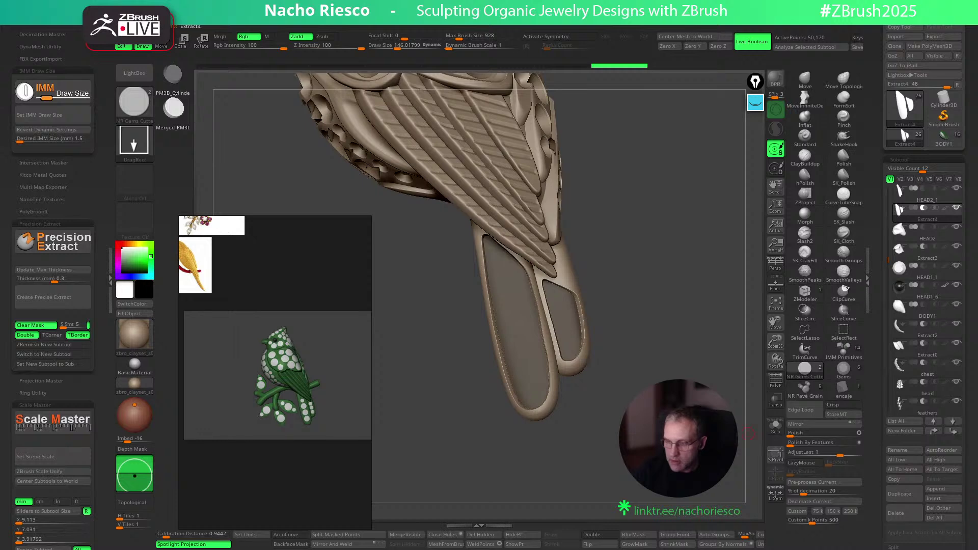
{"action": "key", "text": "ctrl+shift+z"}
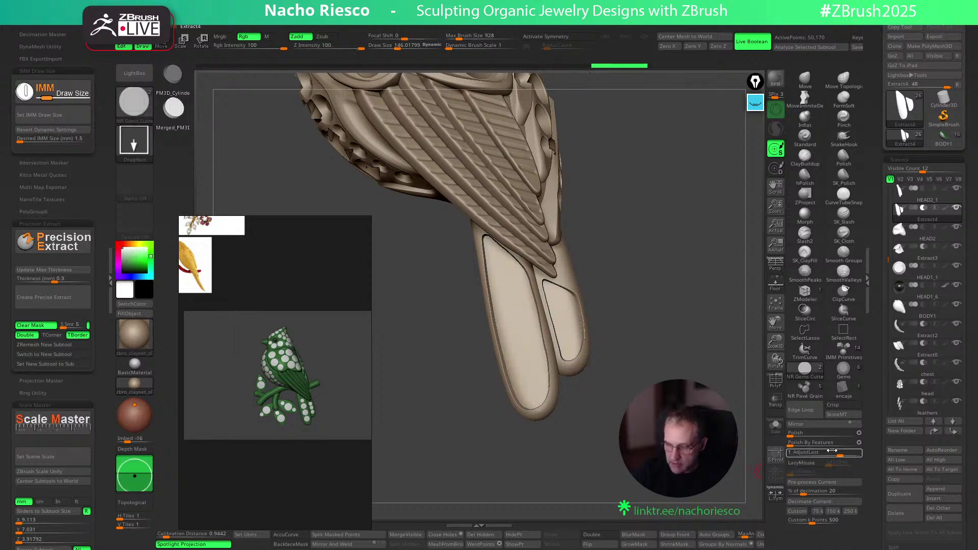
{"action": "left_click_drag", "start_coordinate": [800, 446], "coordinate": [805, 446]}
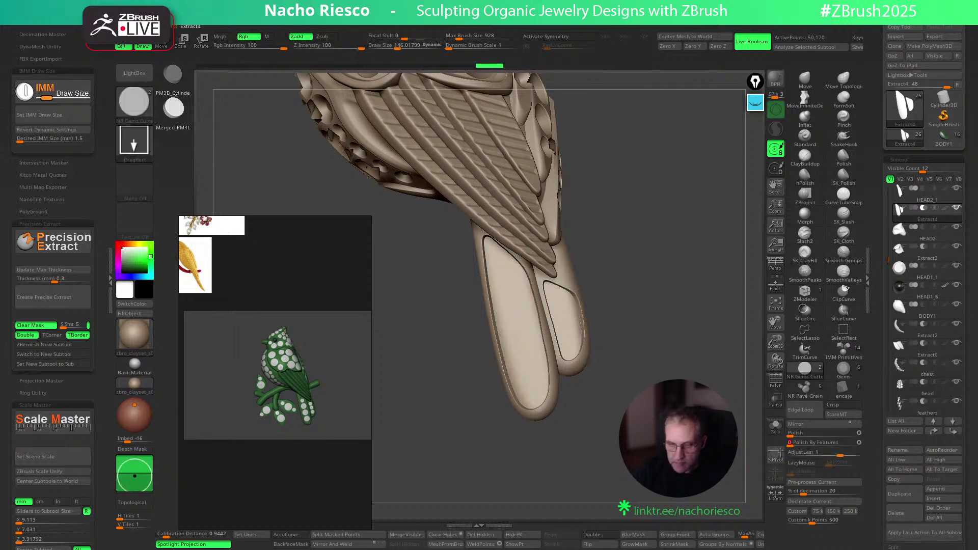
Isolate the extract and mask its short panel, leaving the long panel free to move
{"action": "left_click_drag", "start_coordinate": [758, 471], "coordinate": [746, 468]}
{"action": "left_click", "coordinate": [777, 430]}
{"action": "left_click_drag", "start_coordinate": [677, 351], "coordinate": [556, 359]}
{"action": "left_click", "coordinate": [524, 357], "text": "ctrl+shift"}
{"action": "left_click_drag", "start_coordinate": [637, 361], "coordinate": [683, 366]}
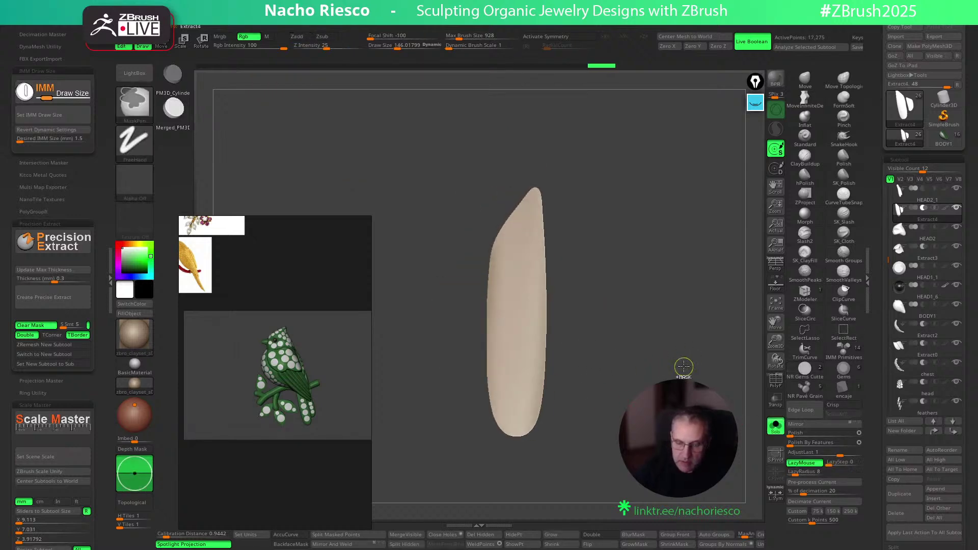
{"action": "left_click", "coordinate": [683, 367], "text": "ctrl"}
{"action": "left_click", "coordinate": [685, 367], "text": "ctrl+shift"}
{"action": "key", "text": "w"}
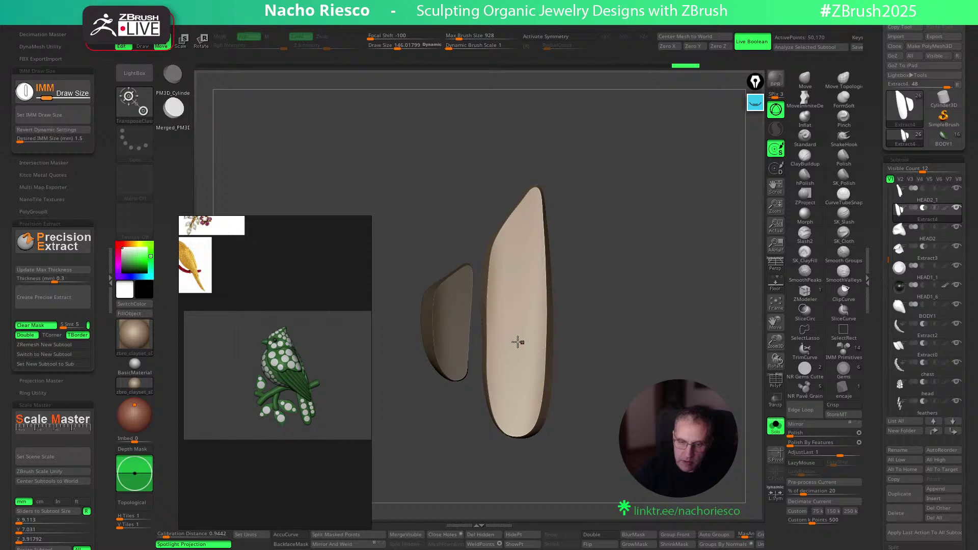
Reposition the long panel to adjust the depth of its recess in the long tail feather
{"action": "key", "text": "y"}
{"action": "left_click", "coordinate": [496, 250]}
{"action": "left_click_drag", "start_coordinate": [526, 318], "coordinate": [518, 315]}
{"action": "left_click_drag", "start_coordinate": [657, 326], "coordinate": [646, 366]}
{"action": "left_click", "coordinate": [775, 426]}
{"action": "left_click_drag", "start_coordinate": [483, 338], "coordinate": [490, 333]}
{"action": "mouse_move", "coordinate": [663, 359]}
{"action": "left_mouse_down"}
{"action": "mouse_move", "coordinate": [635, 365]}
{"action": "mouse_move", "coordinate": [763, 372]}
{"action": "left_mouse_up"}
Mask the long panel, reposition the short panel within the short tail feather, and clear the mask
{"action": "key", "text": "q"}
{"action": "left_click", "coordinate": [779, 427]}
{"action": "left_click_drag", "start_coordinate": [627, 372], "coordinate": [591, 389], "text": "ctrl"}
{"action": "key", "text": "w"}
{"action": "left_click", "coordinate": [452, 323], "text": "ctrl"}
{"action": "right_click_drag", "start_coordinate": [521, 305], "coordinate": [547, 311]}
{"action": "left_click_drag", "start_coordinate": [454, 321], "coordinate": [456, 321]}
{"action": "left_click_drag", "start_coordinate": [619, 351], "coordinate": [595, 373]}
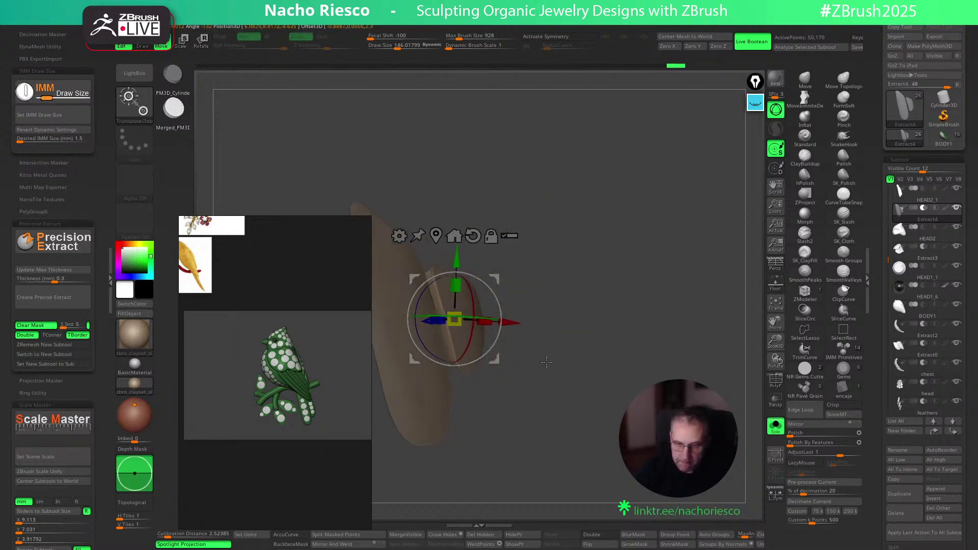
{"action": "left_click", "coordinate": [780, 428]}
{"action": "key", "text": "q"}
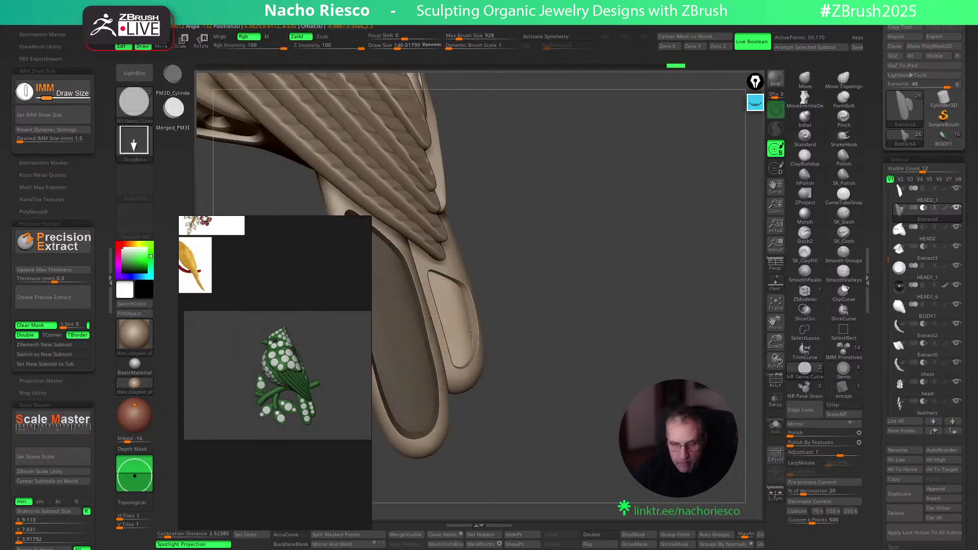
{"action": "right_click_drag", "start_coordinate": [560, 326], "coordinate": [586, 318], "text": "alt"}
{"action": "left_click_drag", "start_coordinate": [586, 317], "coordinate": [612, 341], "text": "ctrl"}
{"action": "right_click_drag", "start_coordinate": [586, 326], "coordinate": [617, 336]}
{"action": "right_click_drag", "start_coordinate": [703, 350], "coordinate": [713, 350]}
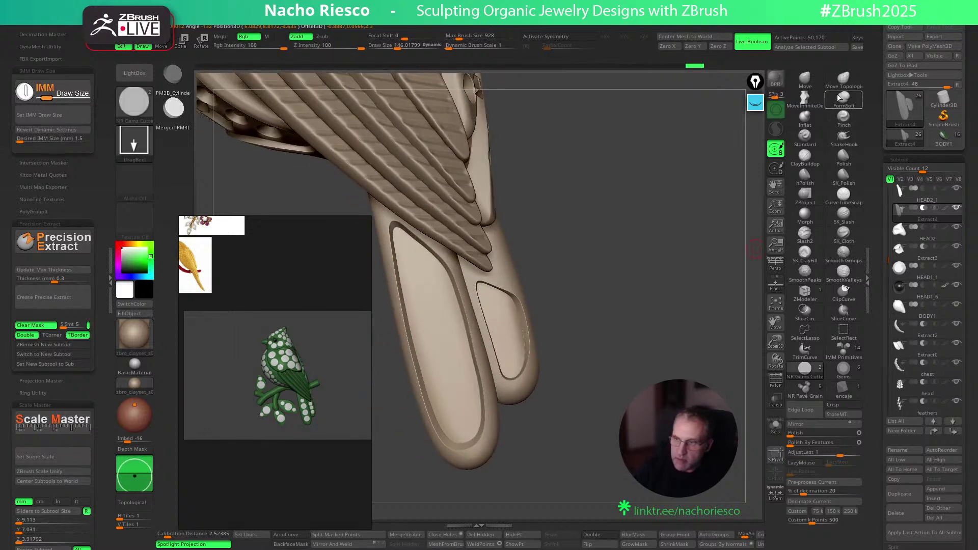
Reshape the short feather's recess with the Move Topological brush at draw size 928
{"action": "left_click", "coordinate": [843, 80]}
{"action": "key", "text": "s"}
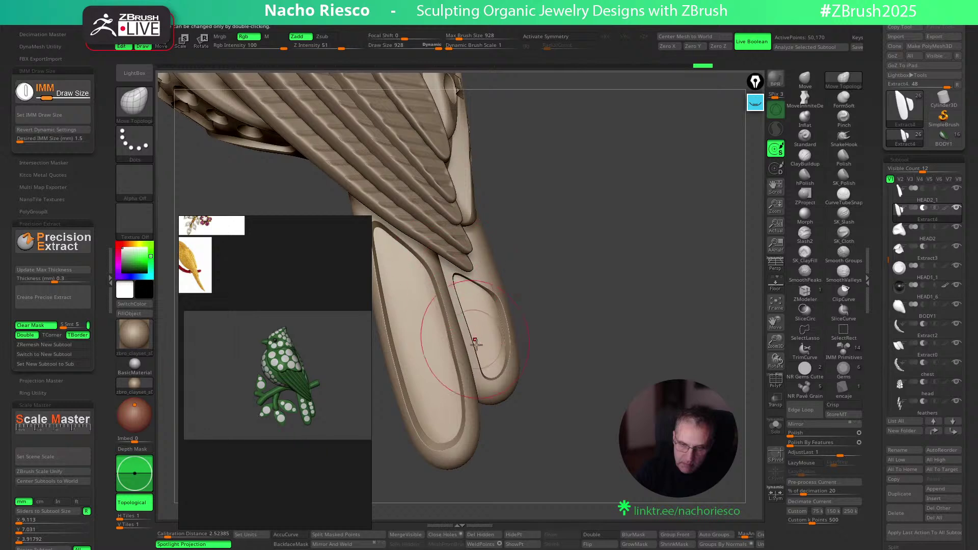
{"action": "left_click_drag", "start_coordinate": [531, 378], "coordinate": [500, 382]}
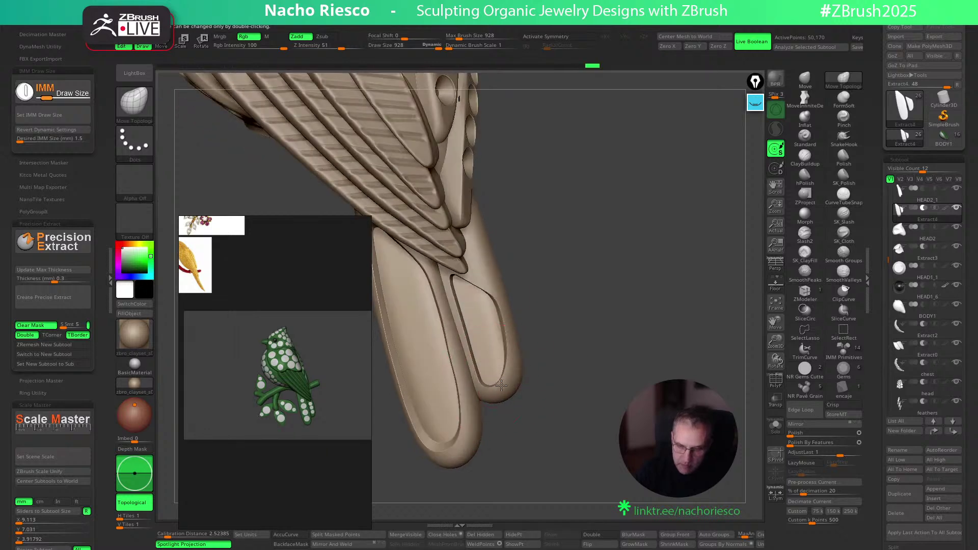
{"action": "left_click_drag", "start_coordinate": [515, 270], "coordinate": [541, 245]}
{"action": "left_click_drag", "start_coordinate": [602, 305], "coordinate": [533, 331]}
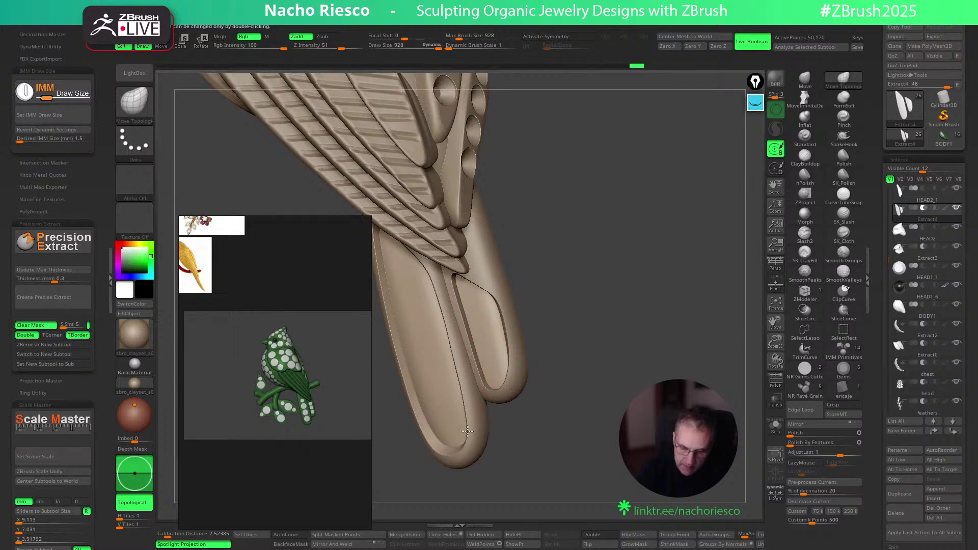
{"action": "left_click_drag", "start_coordinate": [512, 442], "coordinate": [611, 431]}
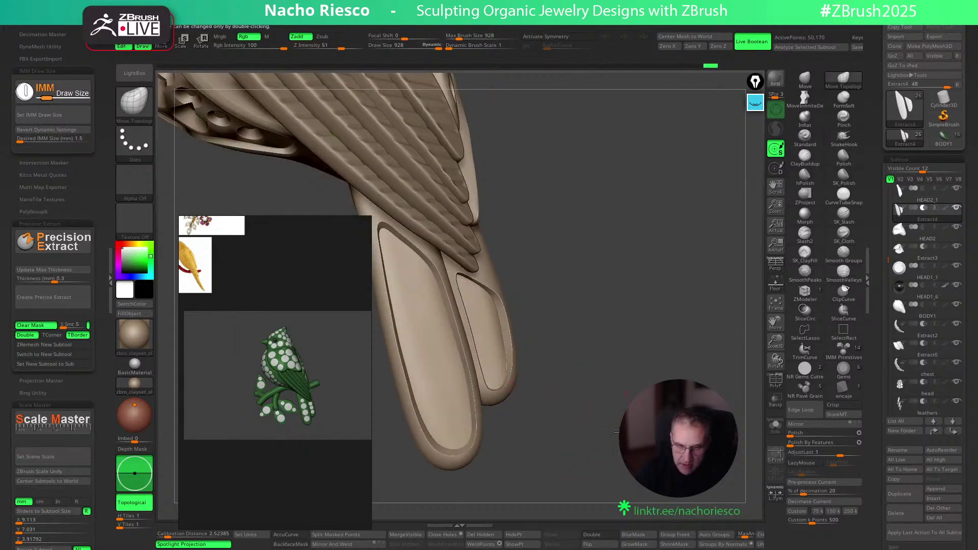
{"action": "left_click_drag", "start_coordinate": [632, 345], "coordinate": [587, 270]}
{"action": "left_click_drag", "start_coordinate": [533, 215], "coordinate": [531, 222]}
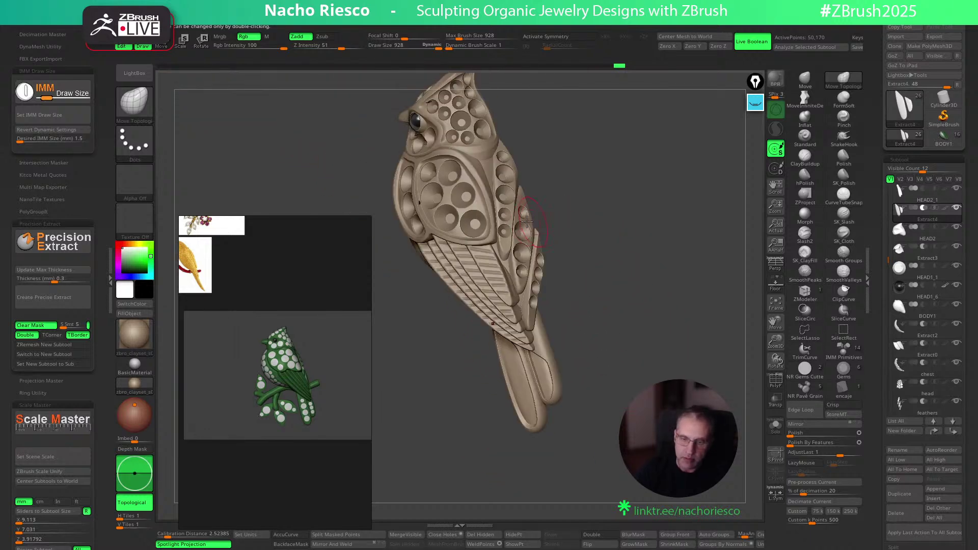
Place a 1.5 mm gem cutter from the feathers subtool near the tip of the long tail feather
{"action": "left_click", "coordinate": [521, 252], "text": "alt"}
{"action": "left_click_drag", "start_coordinate": [633, 260], "coordinate": [685, 283]}
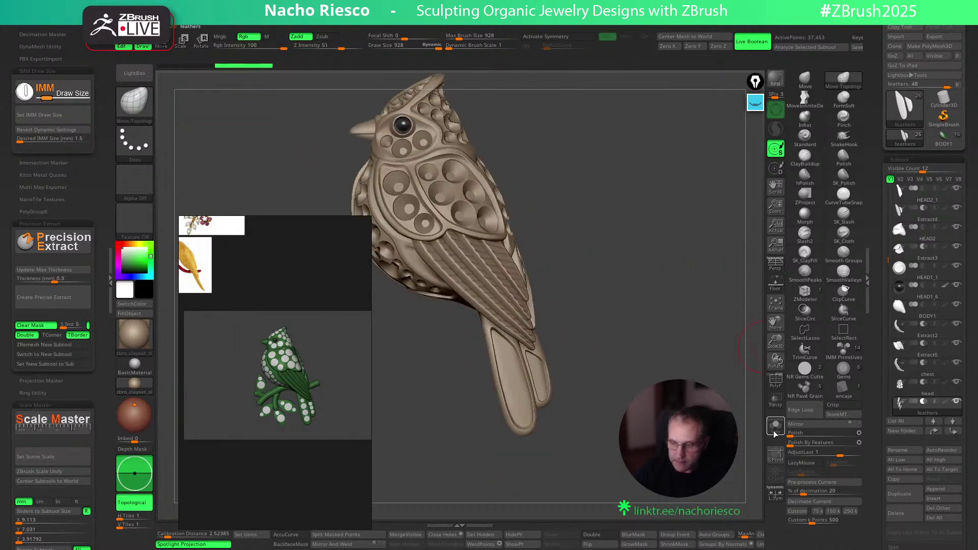
{"action": "left_click", "coordinate": [775, 427]}
{"action": "left_click", "coordinate": [775, 426]}
{"action": "left_click", "coordinate": [805, 368]}
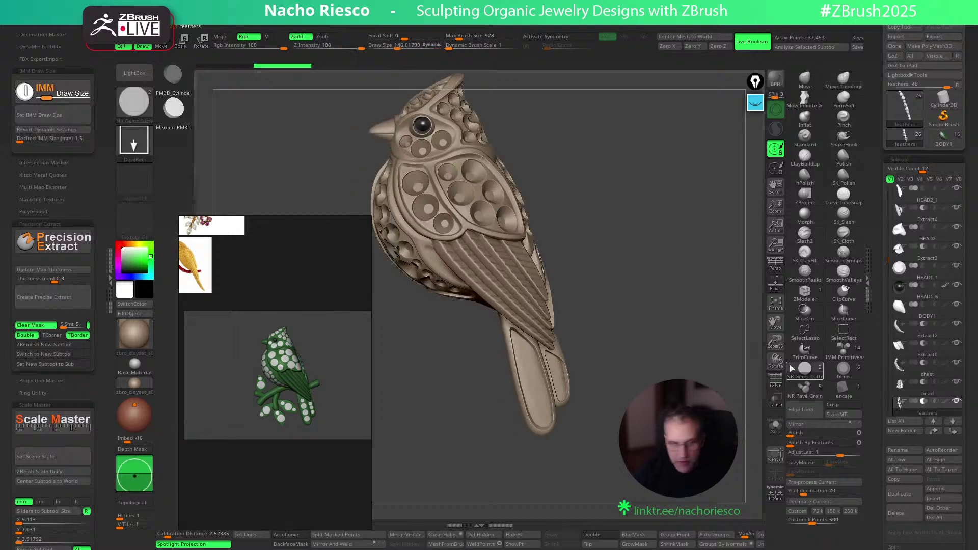
{"action": "left_click", "coordinate": [64, 115]}
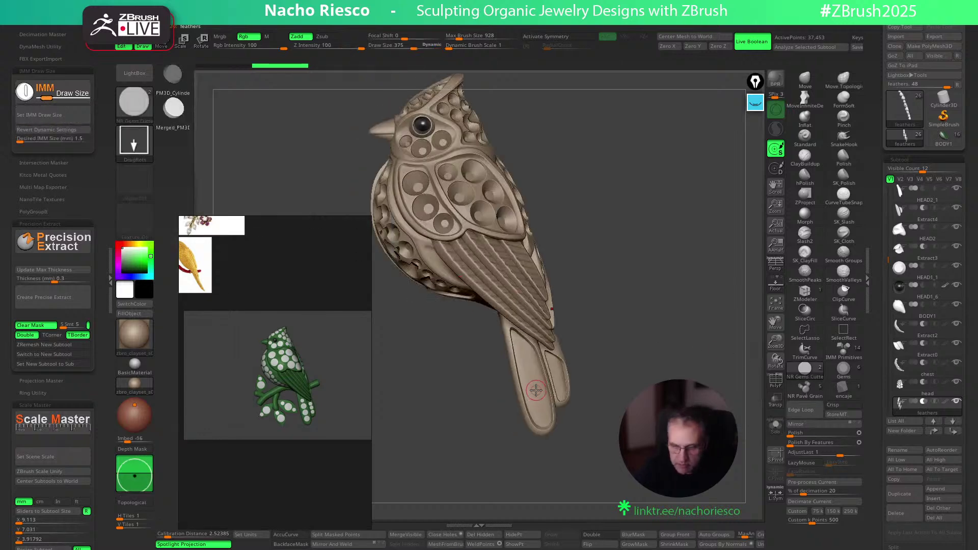
{"action": "left_click_drag", "start_coordinate": [536, 391], "coordinate": [536, 394], "text": "ctrl"}
{"action": "left_click_drag", "start_coordinate": [622, 334], "coordinate": [659, 339]}
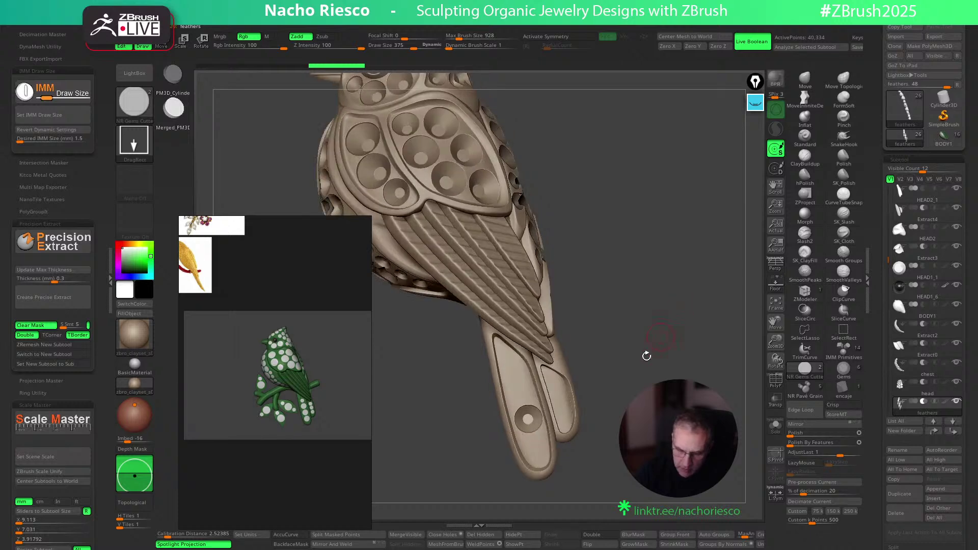
{"action": "key", "text": "w"}
{"action": "left_click_drag", "start_coordinate": [563, 448], "coordinate": [573, 479]}
Add two more 1.5 mm gem cutters in a row up the long tail feather's recess
{"action": "key", "text": "q"}
{"action": "left_click_drag", "start_coordinate": [526, 414], "coordinate": [527, 418], "text": "ctrl"}
{"action": "key", "text": "w"}
{"action": "left_click_drag", "start_coordinate": [567, 458], "coordinate": [566, 455]}
{"action": "key", "text": "q"}
{"action": "left_click_drag", "start_coordinate": [517, 384], "coordinate": [518, 388], "text": "ctrl"}
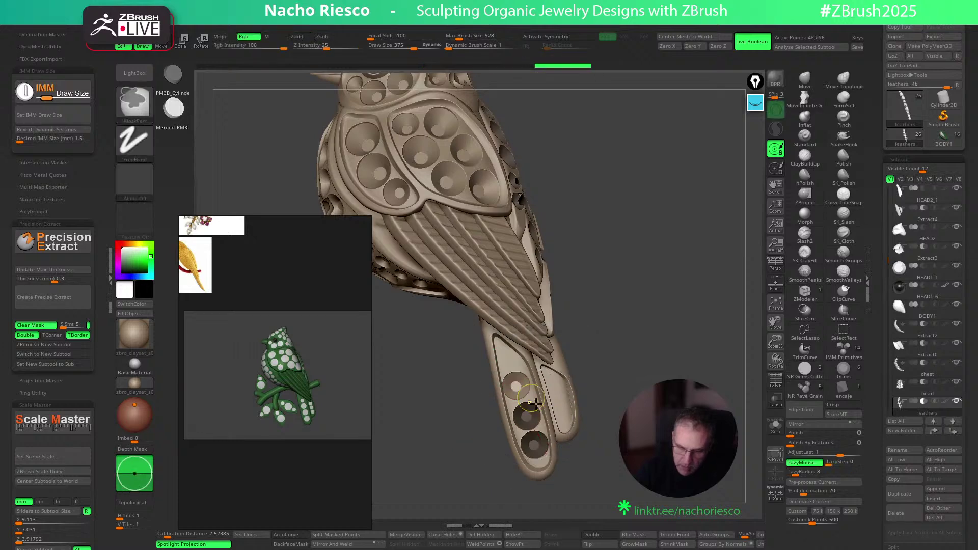
{"action": "key", "text": "w"}
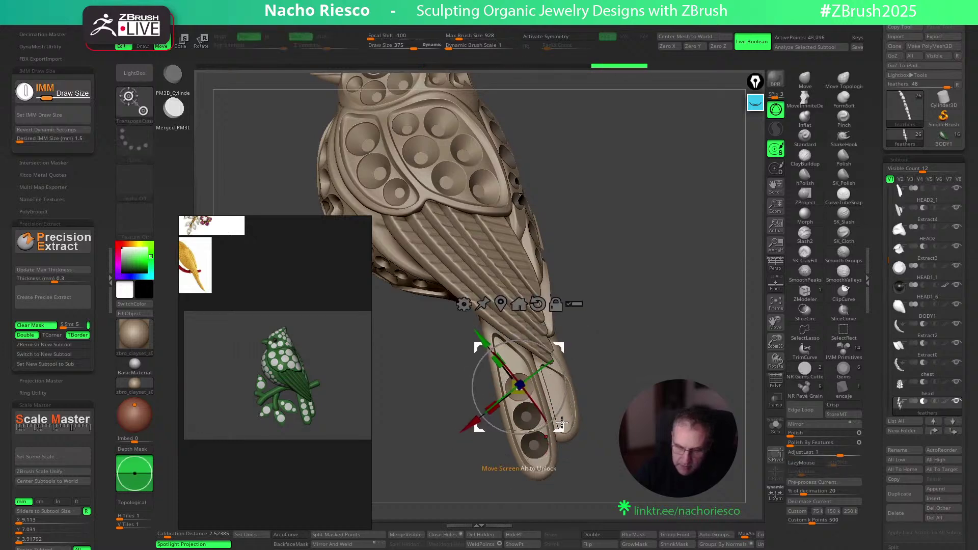
{"action": "key", "text": "q"}
{"action": "left_click_drag", "start_coordinate": [671, 321], "coordinate": [603, 382]}
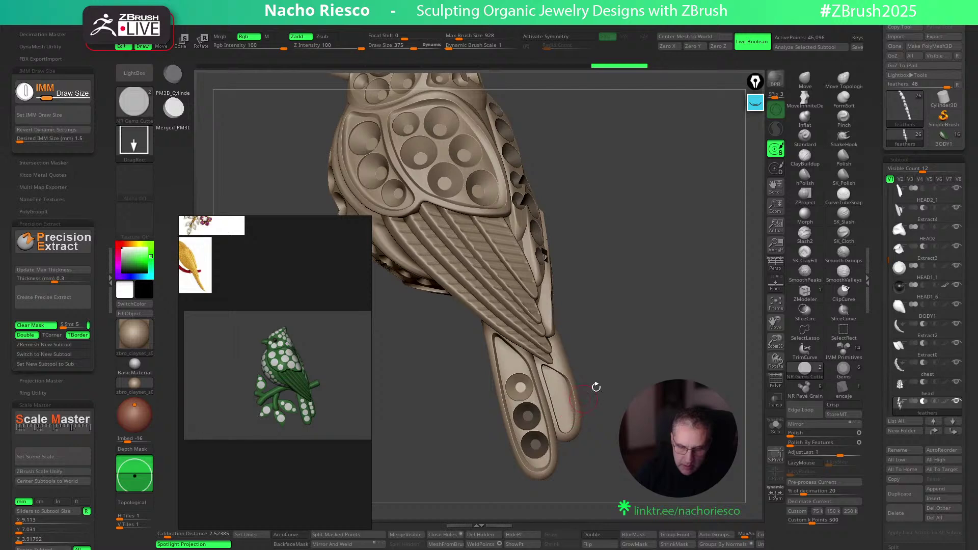
Set the gem cutter size to 1 mm and place one at the upper end of the long feather's recess
{"action": "left_click", "coordinate": [79, 140]}
{"action": "type", "text": "1"}
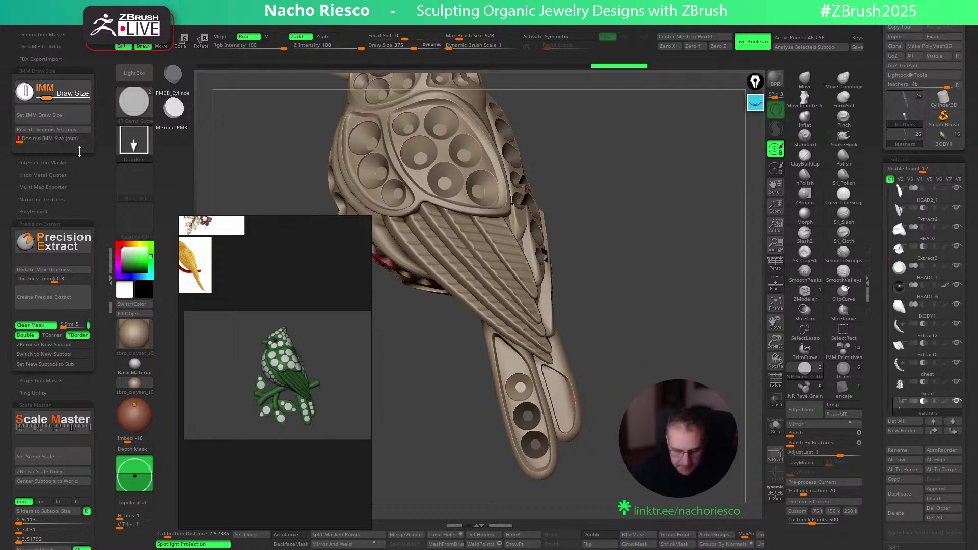
{"action": "key", "text": "Return"}
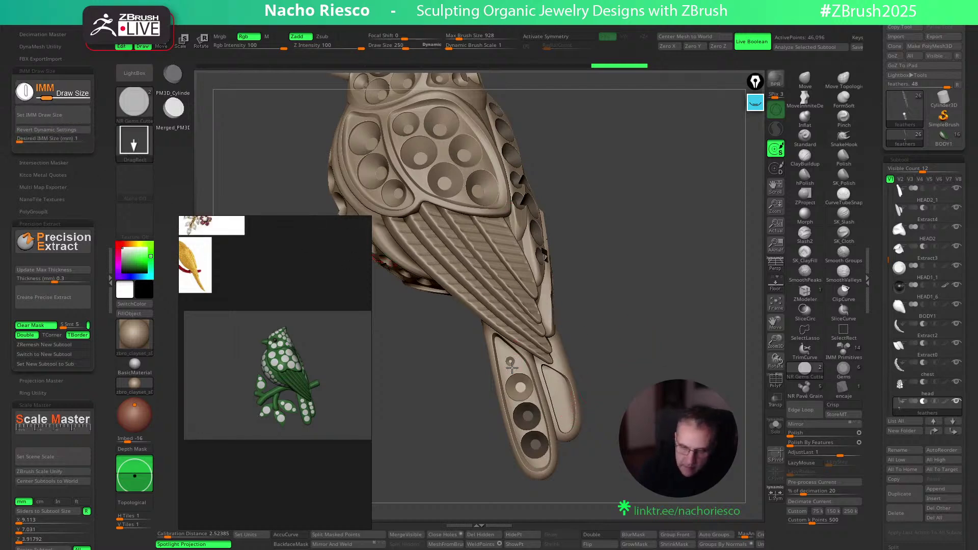
{"action": "left_click", "coordinate": [511, 367]}
{"action": "left_click_drag", "start_coordinate": [629, 356], "coordinate": [564, 385]}
Place and align three 1 mm gem cutters in a row down the short tail feather's recess
{"action": "left_click", "coordinate": [563, 383]}
{"action": "key", "text": "w"}
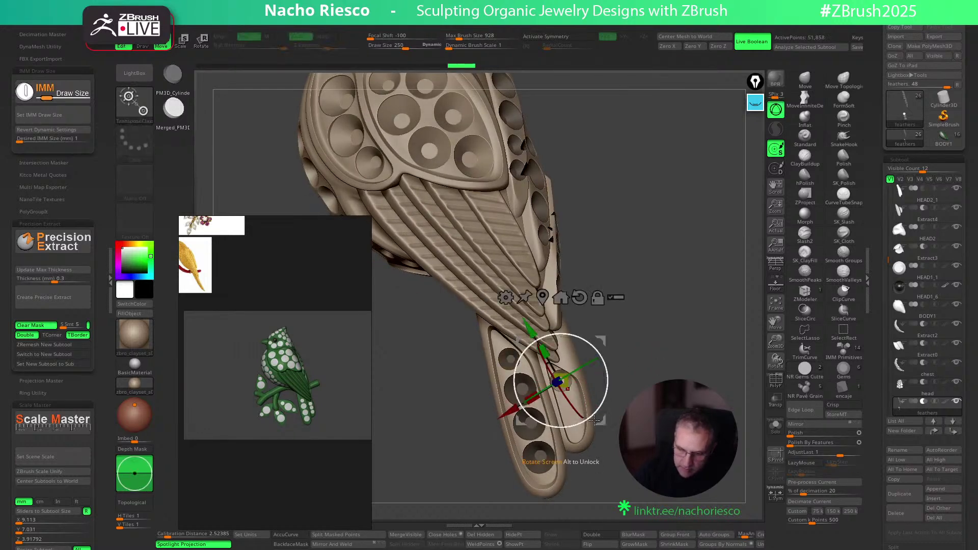
{"action": "key", "text": "q"}
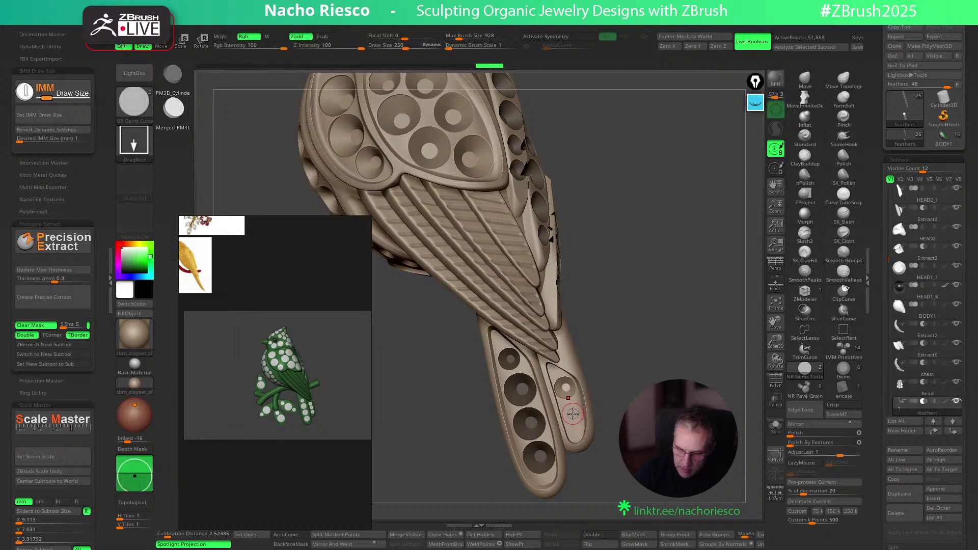
{"action": "left_click", "coordinate": [574, 413]}
{"action": "key", "text": "w"}
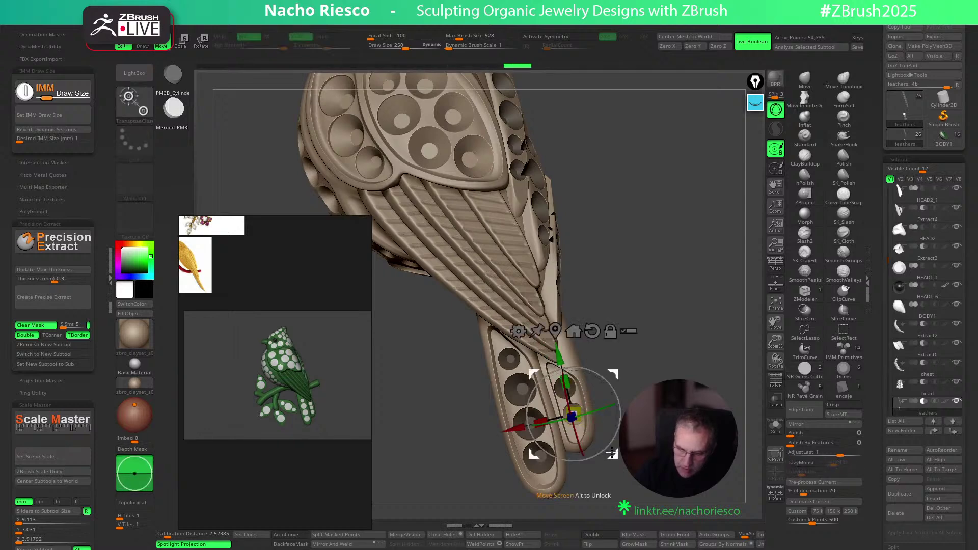
{"action": "key", "text": "q"}
{"action": "left_click", "coordinate": [576, 429]}
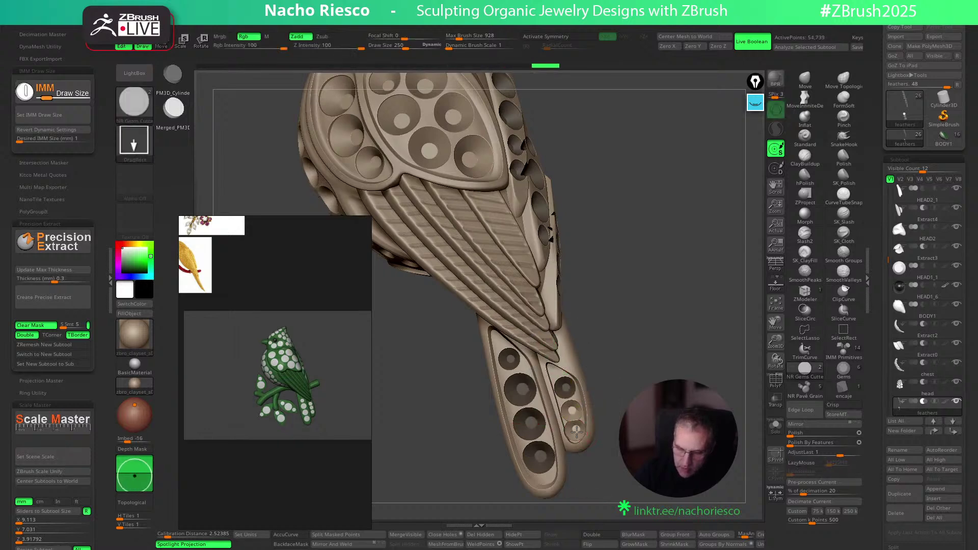
{"action": "key", "text": "w"}
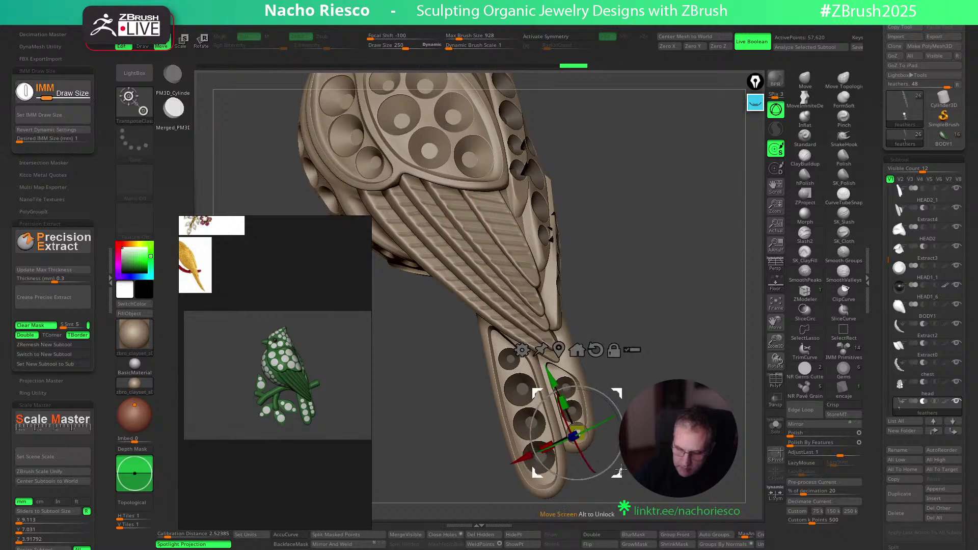
{"action": "key", "text": "q"}
{"action": "mouse_move", "coordinate": [662, 382]}
{"action": "left_mouse_down", "text": "alt"}
{"action": "mouse_move", "coordinate": [663, 298]}
{"action": "mouse_move", "coordinate": [668, 342]}
{"action": "mouse_move", "coordinate": [651, 377]}
{"action": "left_mouse_up", "text": "alt"}
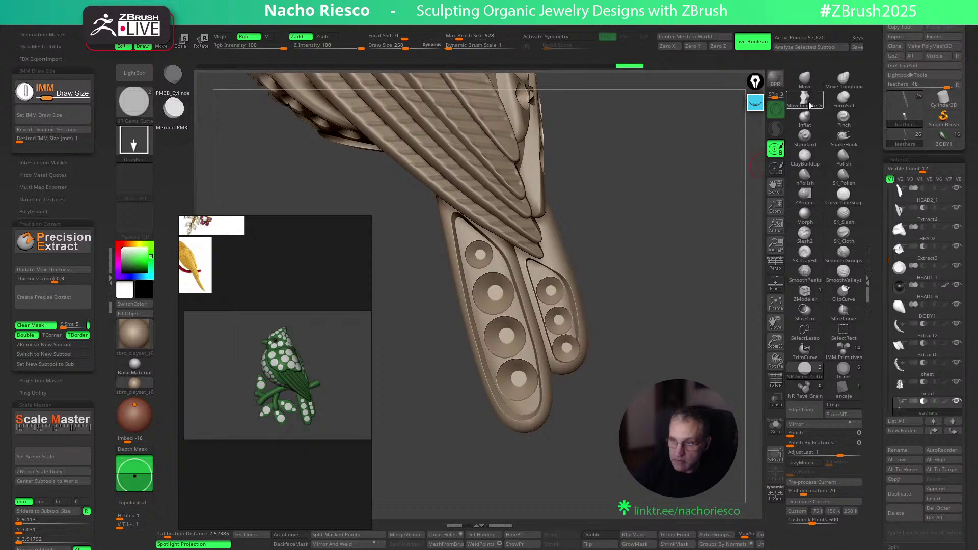
Reshape the short recess and the surrounding feather edge with the Move Infinite Depth brush so the cutters fit
{"action": "left_click", "coordinate": [805, 100]}
{"action": "left_click", "coordinate": [533, 281], "text": "alt"}
{"action": "key", "text": "s"}
{"action": "left_click_drag", "start_coordinate": [550, 368], "coordinate": [579, 369]}
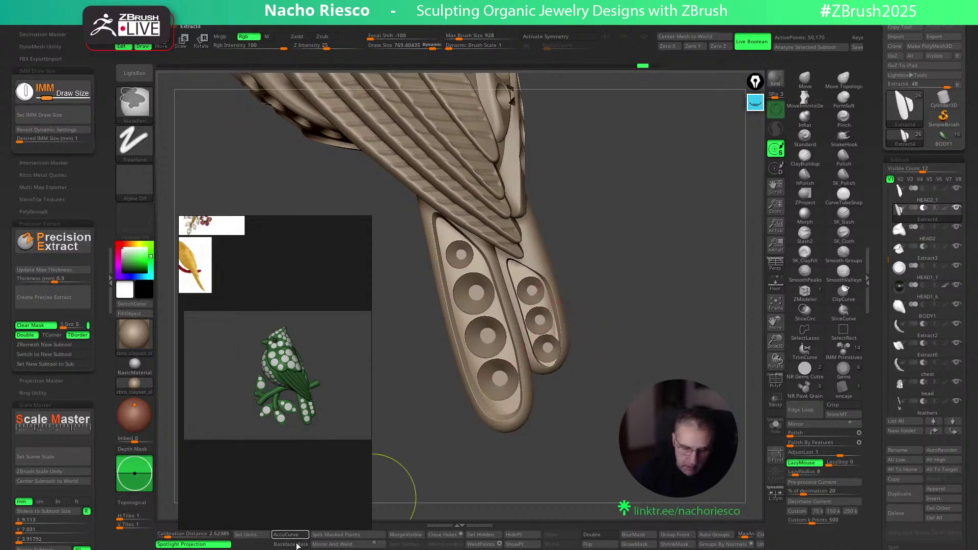
{"action": "left_click", "coordinate": [562, 347], "text": "alt"}
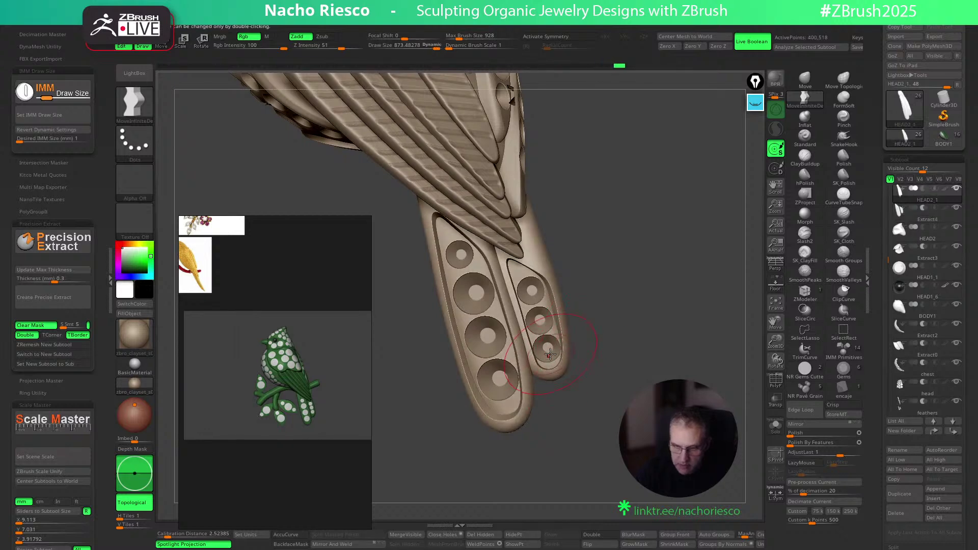
{"action": "left_click", "coordinate": [562, 350], "text": "alt"}
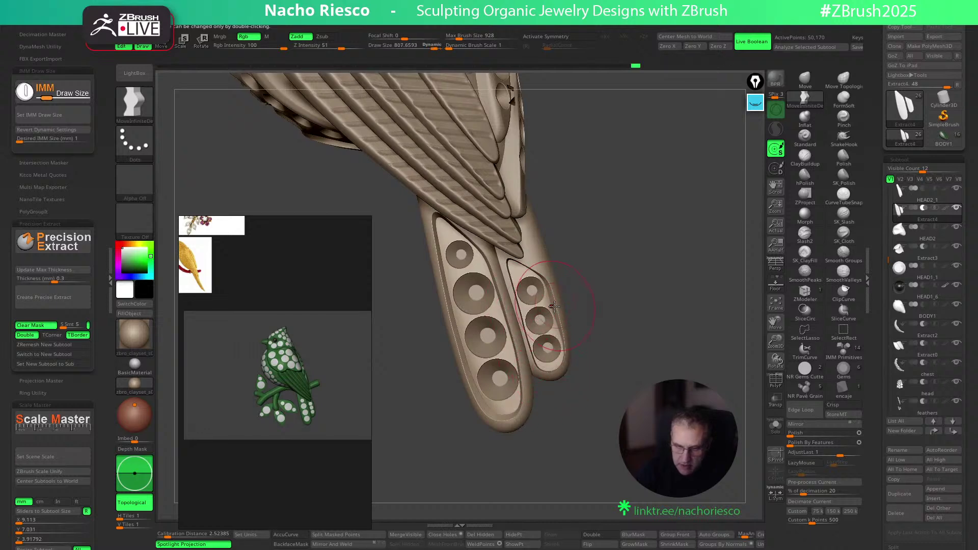
{"action": "left_click_drag", "start_coordinate": [589, 314], "coordinate": [561, 357]}
{"action": "mouse_move", "coordinate": [613, 326]}
{"action": "left_mouse_down"}
{"action": "mouse_move", "coordinate": [669, 275]}
{"action": "mouse_move", "coordinate": [626, 353]}
{"action": "left_mouse_up"}
Smooth the lower end of the short recess with the Smooth Groups brush
{"action": "key", "text": "shift"}
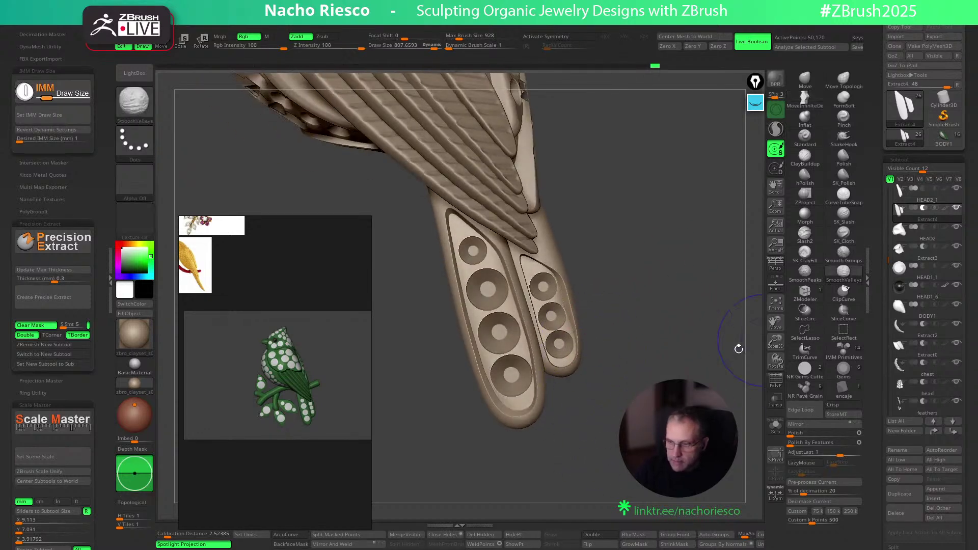
{"action": "left_click", "coordinate": [842, 254], "text": "shift"}
{"action": "left_click_drag", "start_coordinate": [553, 346], "coordinate": [566, 361], "text": "shift"}
Select the tail recess extract and soften its form with the Polish and Polish By Features deformations
{"action": "mouse_move", "coordinate": [647, 362]}
{"action": "left_mouse_down"}
{"action": "mouse_move", "coordinate": [622, 360]}
{"action": "mouse_move", "coordinate": [661, 349]}
{"action": "mouse_move", "coordinate": [661, 320]}
{"action": "mouse_move", "coordinate": [581, 366]}
{"action": "mouse_move", "coordinate": [585, 349]}
{"action": "mouse_move", "coordinate": [622, 331]}
{"action": "mouse_move", "coordinate": [587, 295]}
{"action": "left_mouse_up"}
{"action": "left_click", "coordinate": [569, 371], "text": "alt"}
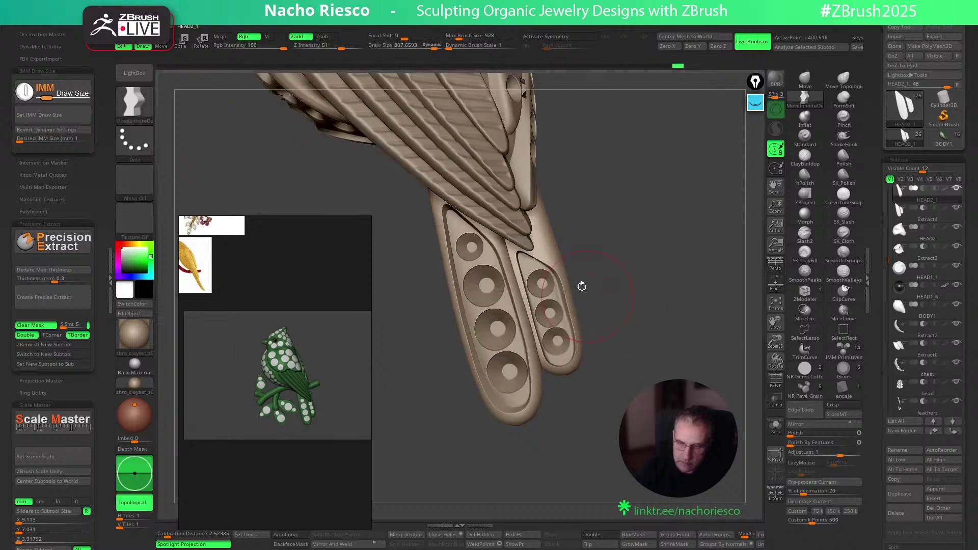
{"action": "left_click_drag", "start_coordinate": [575, 223], "coordinate": [551, 323]}
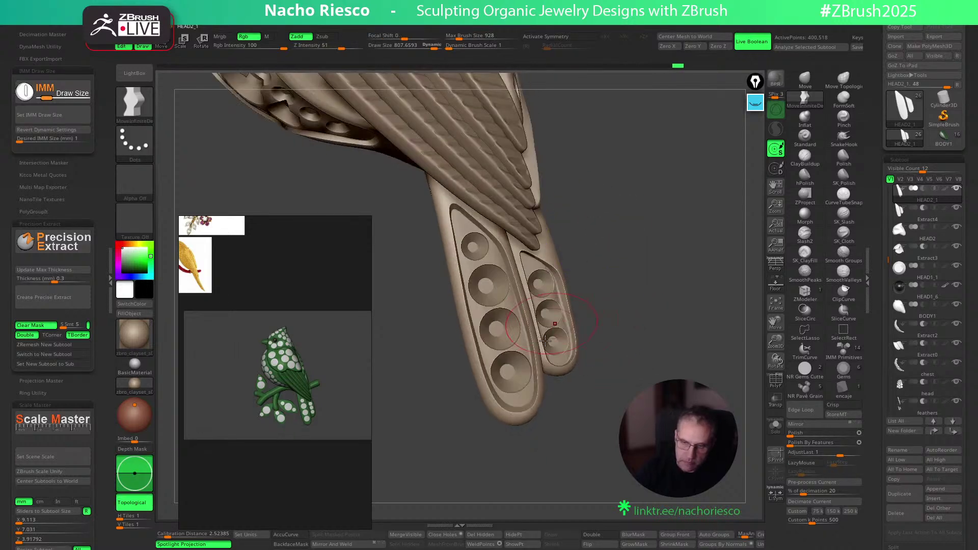
{"action": "left_click", "coordinate": [529, 351], "text": "alt"}
{"action": "left_click", "coordinate": [529, 342]}
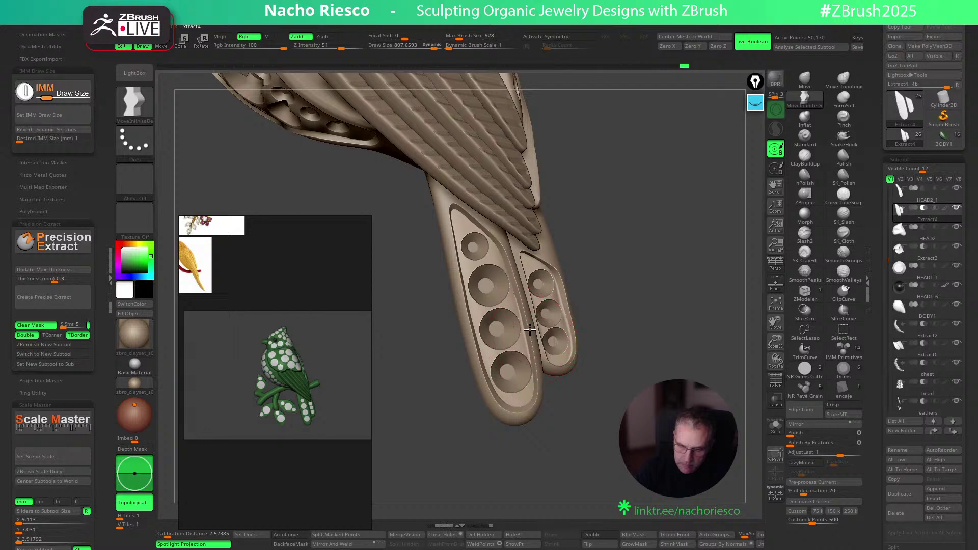
{"action": "left_click", "coordinate": [799, 436]}
{"action": "left_click_drag", "start_coordinate": [790, 443], "coordinate": [799, 445]}
Reshape the lower end of the long feather's recess with the Move Infinite Depth brush at a draw size of about 873
{"action": "right_click_drag", "start_coordinate": [637, 315], "coordinate": [637, 293], "text": "ctrl"}
{"action": "right_click_drag", "start_coordinate": [596, 372], "coordinate": [597, 396], "text": "ctrl"}
{"action": "key", "text": "s"}
{"action": "left_click_drag", "start_coordinate": [487, 343], "coordinate": [499, 347]}
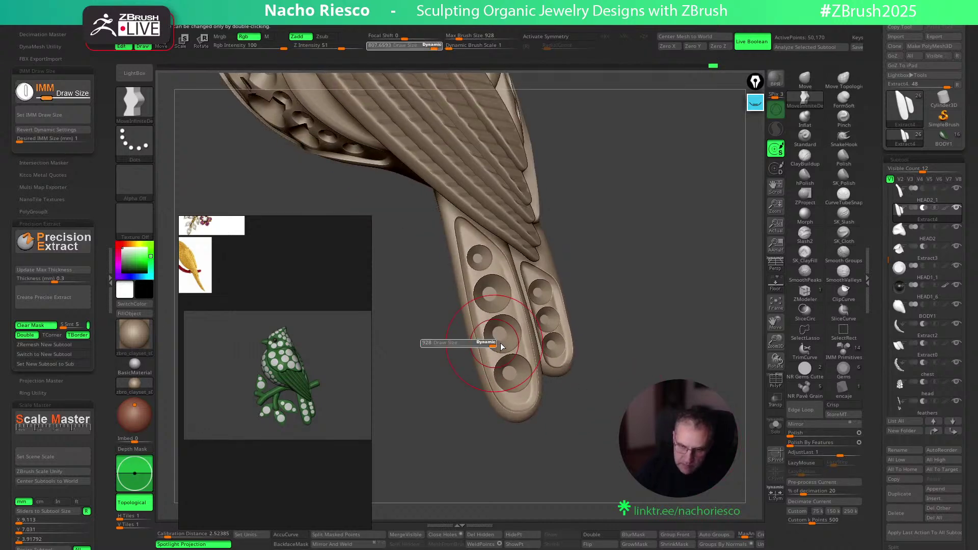
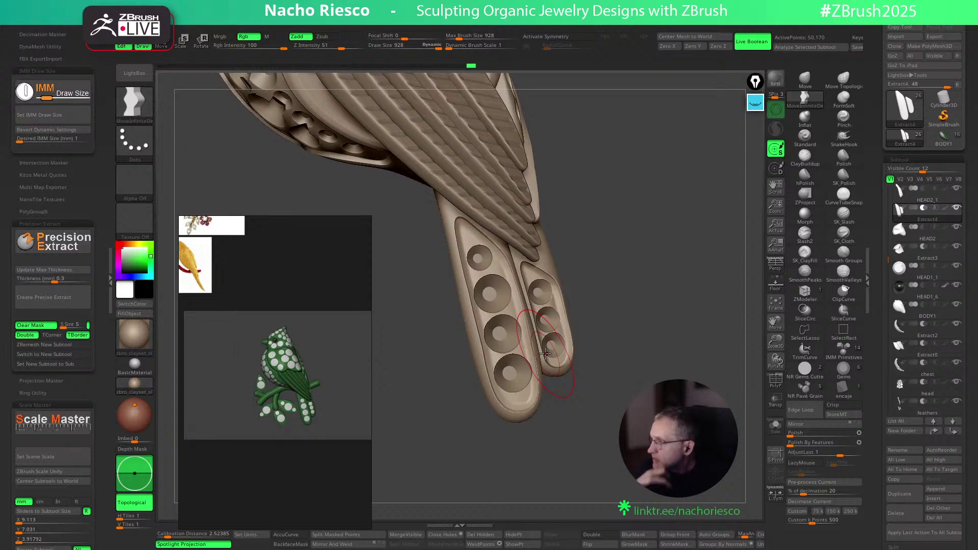
{"action": "key", "text": "s"}
{"action": "left_click_drag", "start_coordinate": [498, 394], "coordinate": [490, 390]}
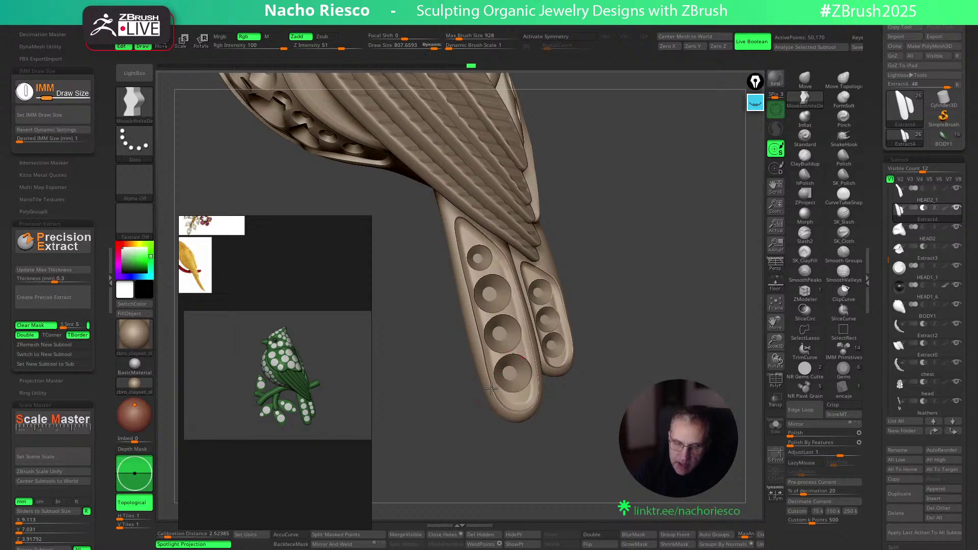
{"action": "left_click_drag", "start_coordinate": [602, 321], "coordinate": [476, 339]}
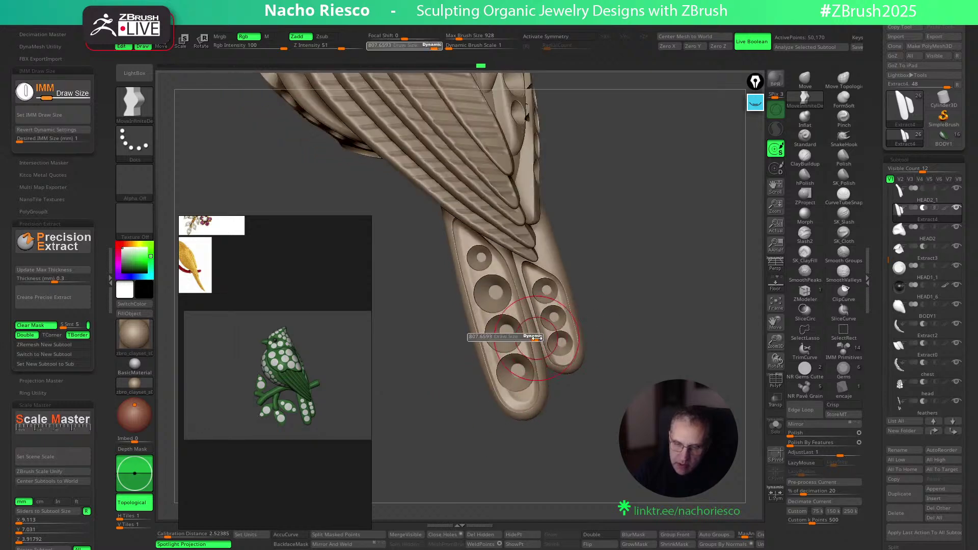
{"action": "left_click_drag", "start_coordinate": [553, 249], "coordinate": [622, 240]}
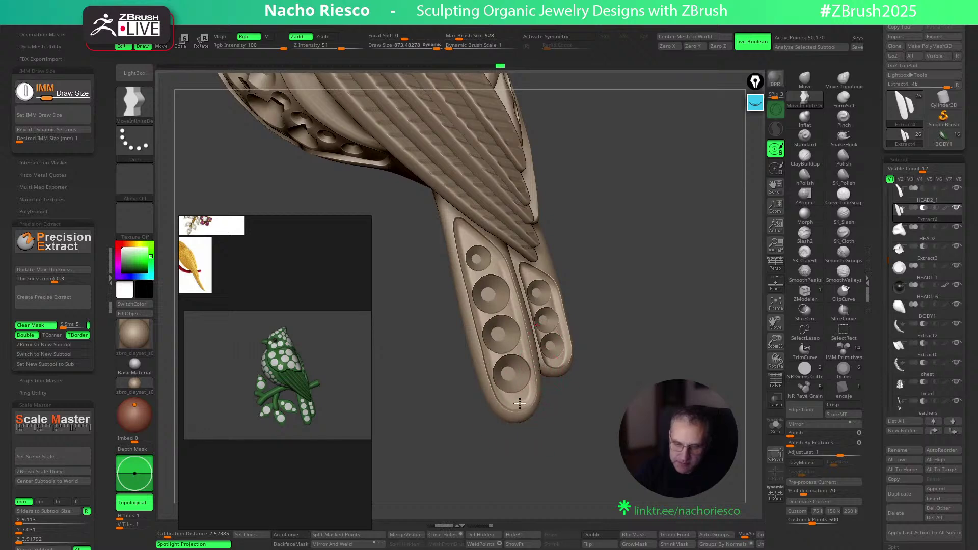
{"action": "left_click_drag", "start_coordinate": [530, 395], "coordinate": [517, 402]}
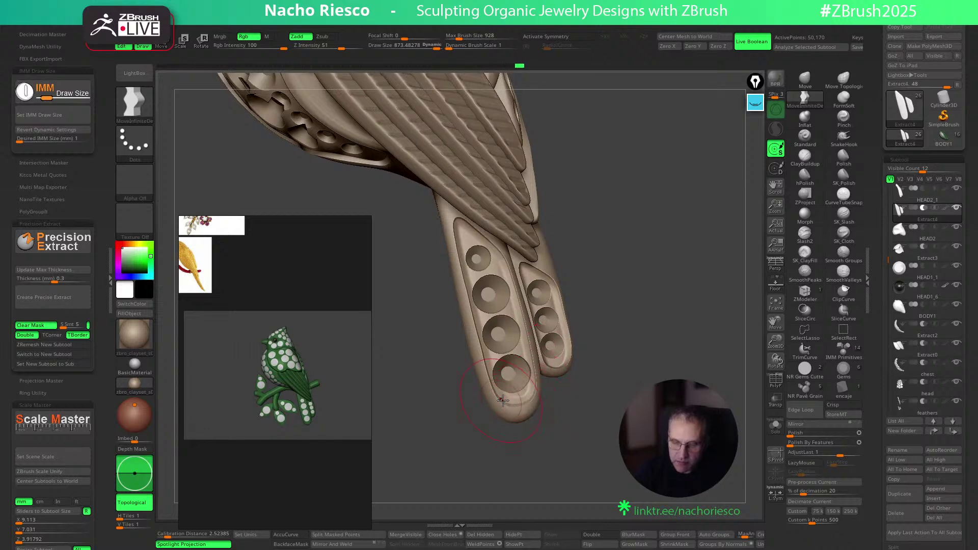
{"action": "left_click_drag", "start_coordinate": [553, 331], "coordinate": [548, 329]}
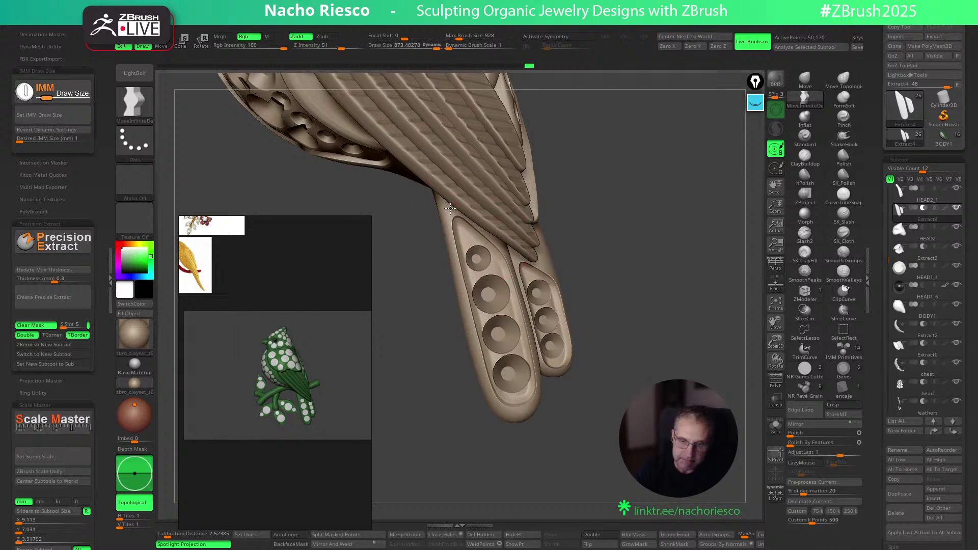
Extend the upper end of the long feather's recess toward the wing, reducing the brush's draw size to about 487
{"action": "mouse_move", "coordinate": [450, 206]}
{"action": "left_mouse_down"}
{"action": "mouse_move", "coordinate": [467, 222]}
{"action": "mouse_move", "coordinate": [466, 275]}
{"action": "left_mouse_up"}
{"action": "mouse_move", "coordinate": [468, 238]}
{"action": "left_mouse_down"}
{"action": "mouse_move", "coordinate": [466, 216]}
{"action": "mouse_move", "coordinate": [447, 215]}
{"action": "mouse_move", "coordinate": [460, 202]}
{"action": "left_mouse_up"}
{"action": "key", "text": "s"}
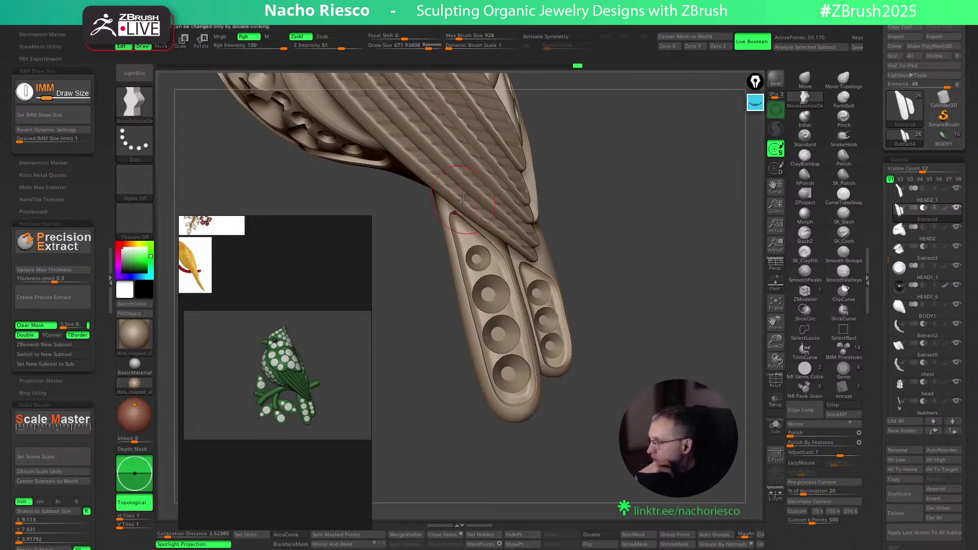
{"action": "key", "text": "s"}
{"action": "mouse_move", "coordinate": [461, 221]}
{"action": "left_mouse_down"}
{"action": "mouse_move", "coordinate": [446, 223]}
{"action": "mouse_move", "coordinate": [466, 202]}
{"action": "left_mouse_up"}
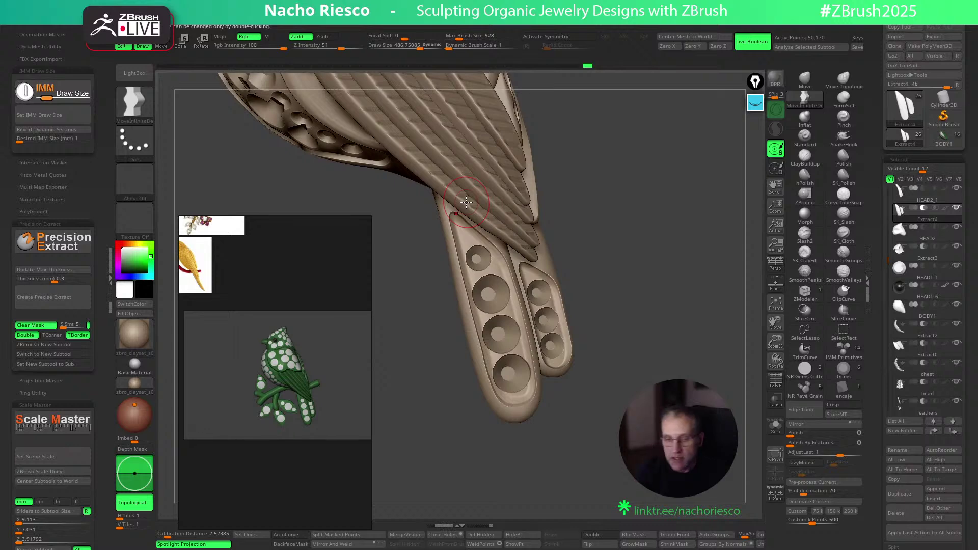
Refine the outer edge and lower tip of the long recess with a draw size of about 549
{"action": "key", "text": "s"}
{"action": "left_click_drag", "start_coordinate": [471, 330], "coordinate": [477, 351]}
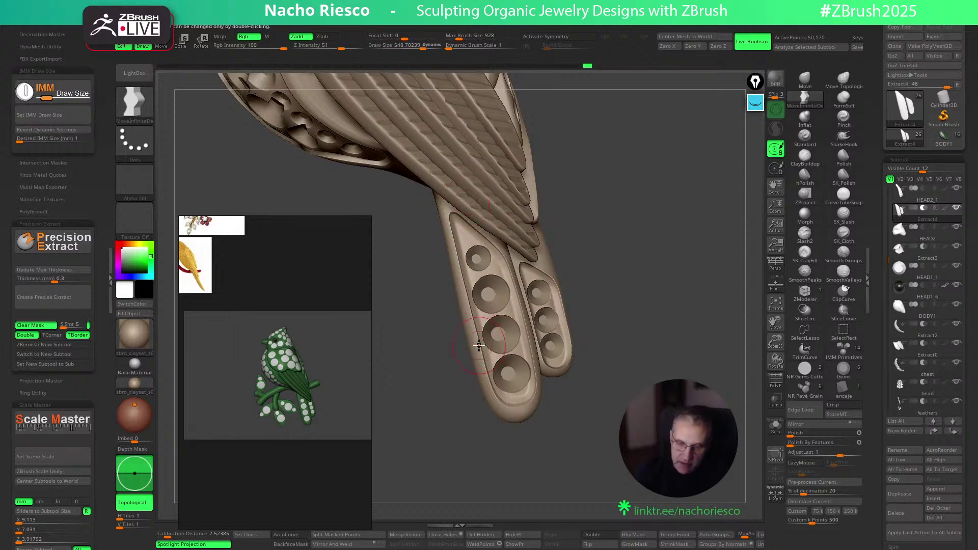
{"action": "left_click_drag", "start_coordinate": [487, 387], "coordinate": [503, 411]}
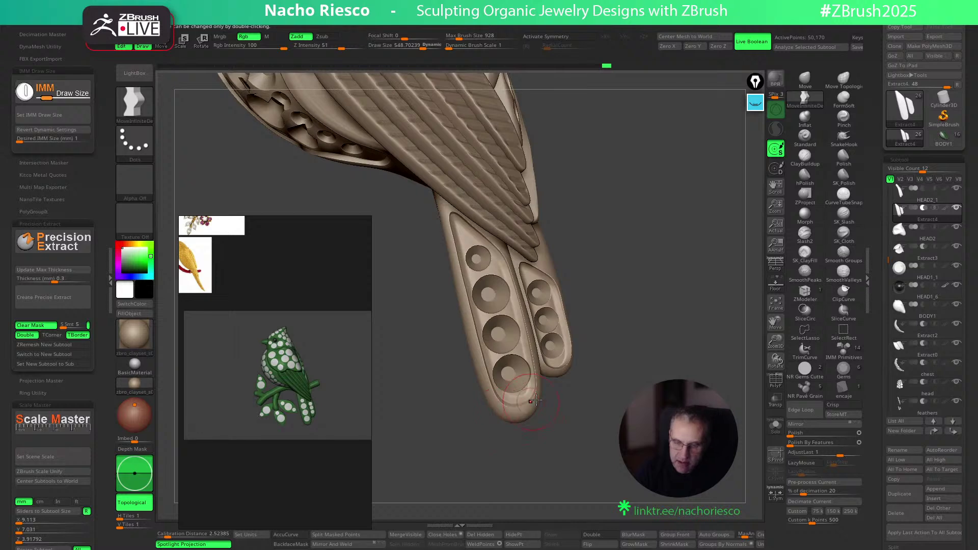
Adjust the short recess's outer edge with a draw size of about 672 and smooth it with the Smooth Groups brush
{"action": "left_click_drag", "start_coordinate": [611, 293], "coordinate": [643, 297]}
{"action": "key", "text": "s"}
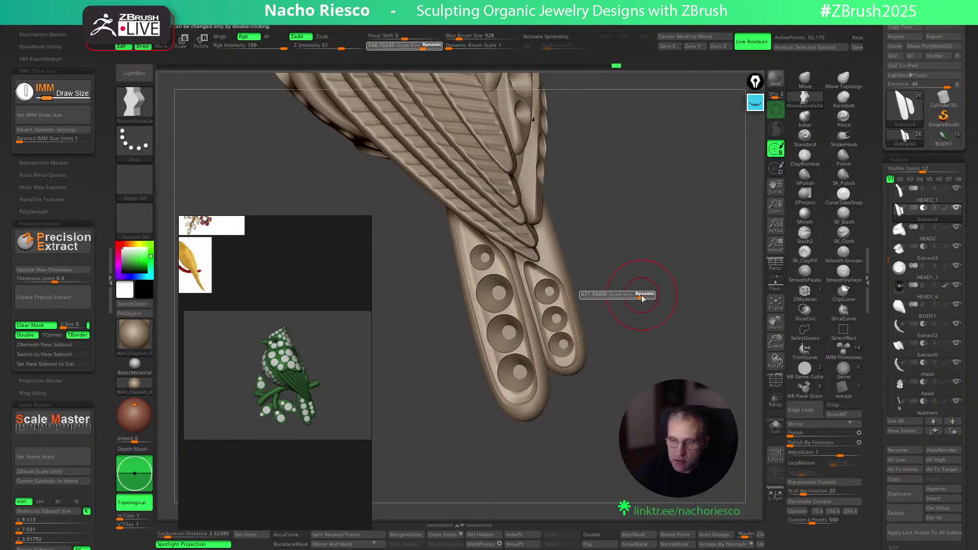
{"action": "mouse_move", "coordinate": [563, 262]}
{"action": "left_mouse_down"}
{"action": "mouse_move", "coordinate": [577, 340]}
{"action": "mouse_move", "coordinate": [568, 360]}
{"action": "left_mouse_up"}
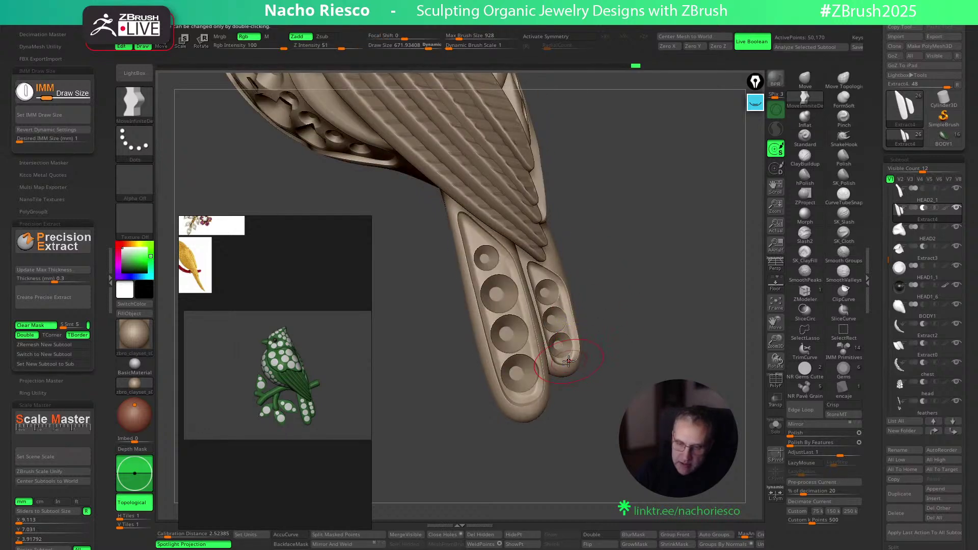
{"action": "key", "text": "shift"}
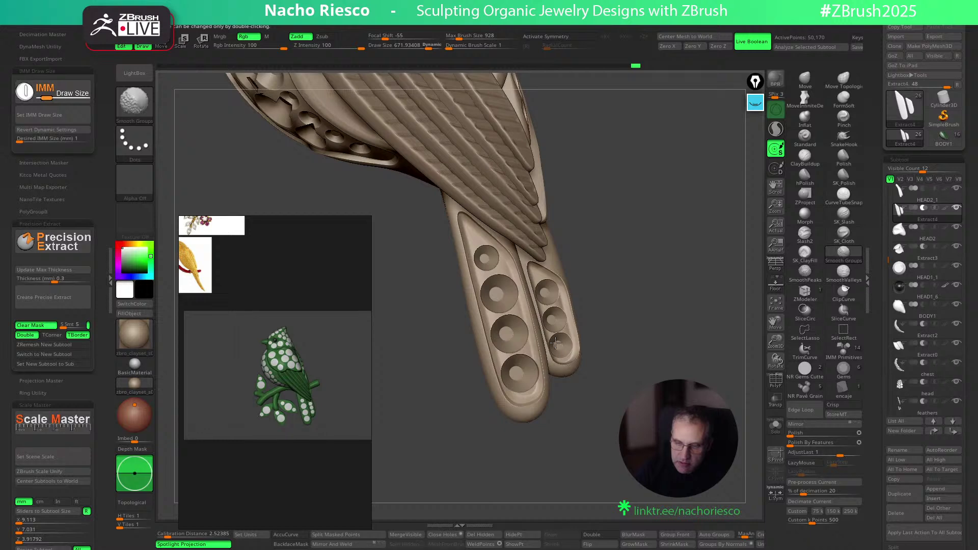
{"action": "left_click_drag", "start_coordinate": [536, 271], "coordinate": [498, 314], "text": "shift"}
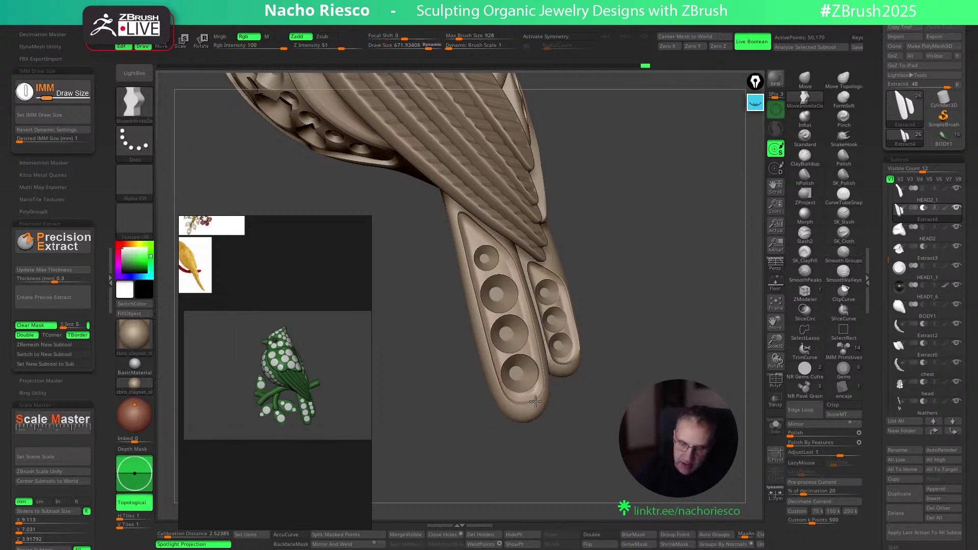
Isolate the tail feathers subtool and flatten the long feather's front face with the hPolish brush, then restore the full model
{"action": "left_click_drag", "start_coordinate": [640, 342], "coordinate": [657, 392]}
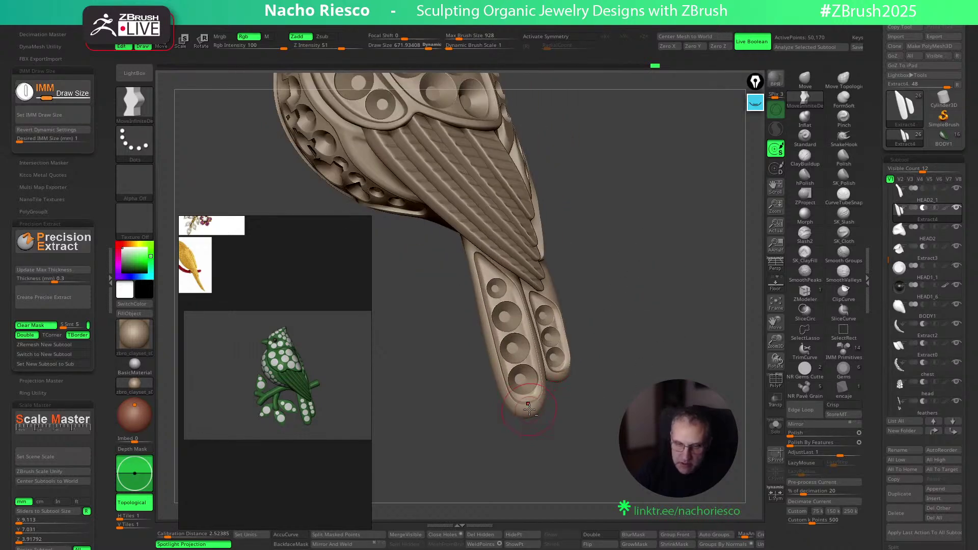
{"action": "left_click", "coordinate": [529, 408], "text": "alt"}
{"action": "left_click", "coordinate": [775, 427]}
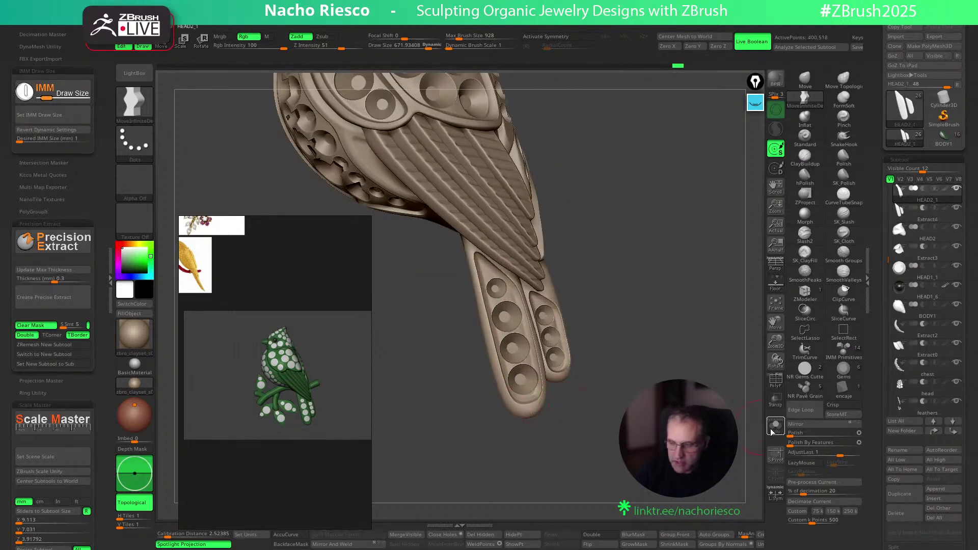
{"action": "left_click", "coordinate": [805, 177]}
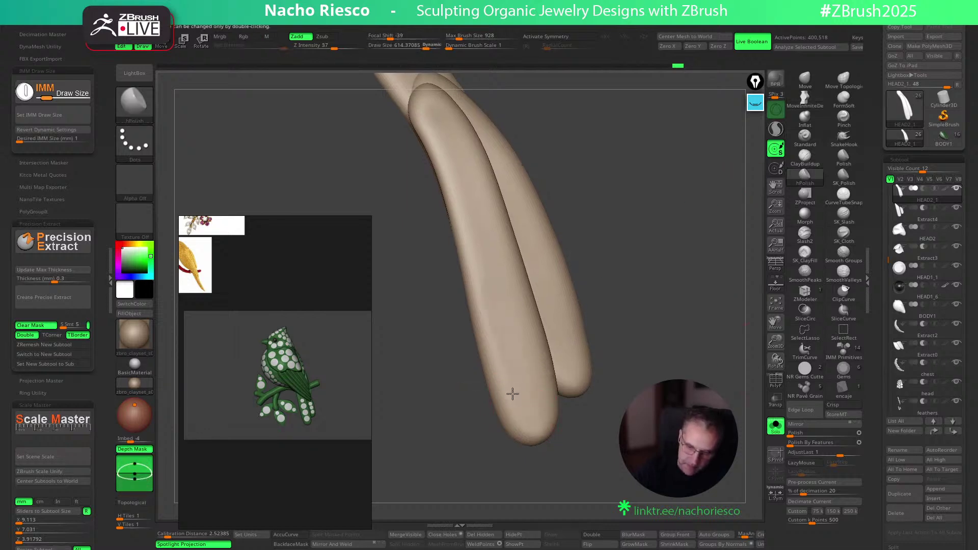
{"action": "left_click_drag", "start_coordinate": [489, 294], "coordinate": [517, 369]}
{"action": "left_click_drag", "start_coordinate": [503, 312], "coordinate": [508, 289]}
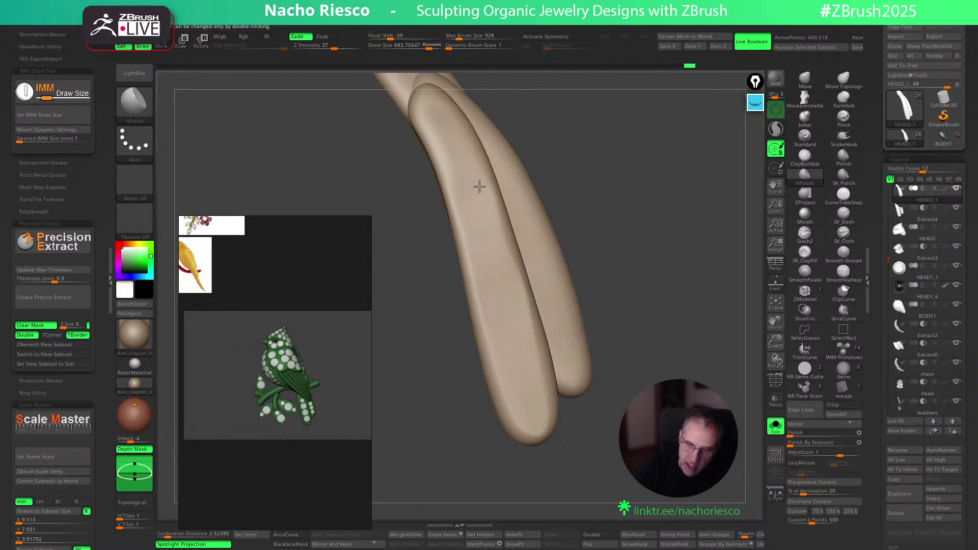
{"action": "left_click", "coordinate": [565, 344], "text": "ctrl+shift"}
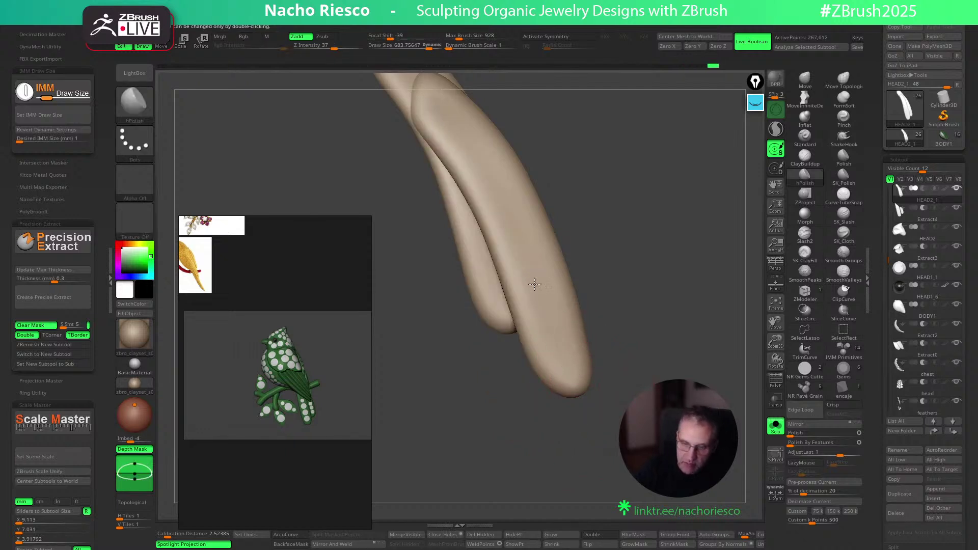
{"action": "left_click", "coordinate": [620, 414], "text": "ctrl+shift"}
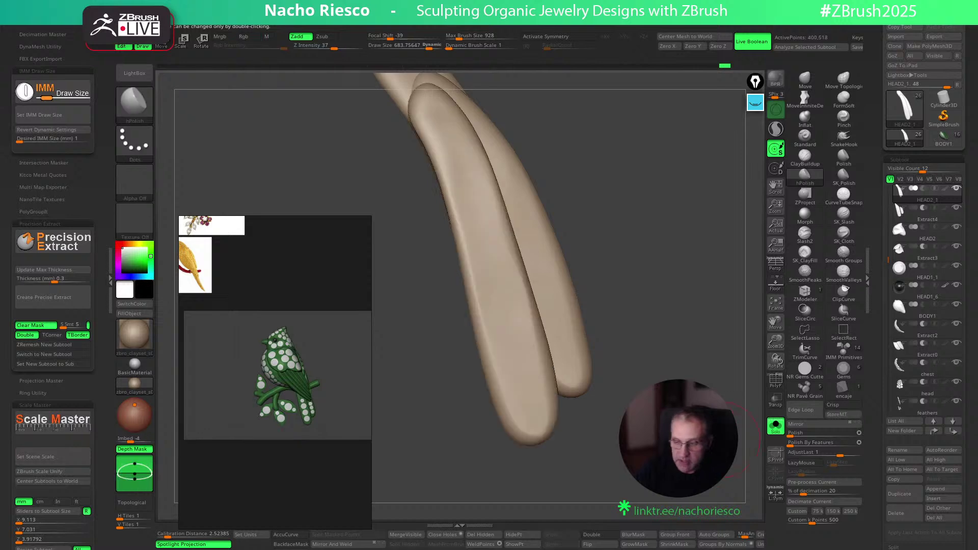
{"action": "left_click", "coordinate": [774, 428]}
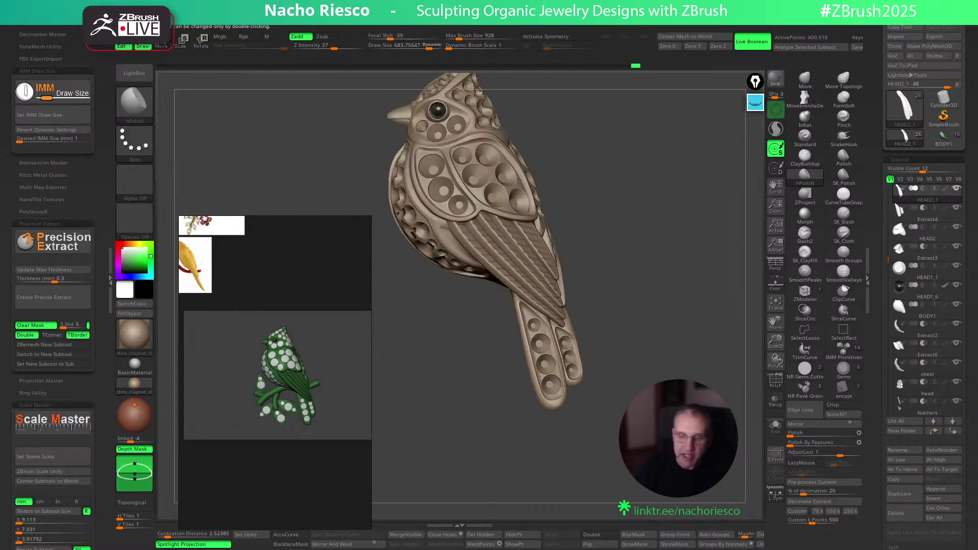
Select the tail recess extract and smooth the short feather's recess with the Smooth Groups brush
{"action": "mouse_move", "coordinate": [713, 194]}
{"action": "right_mouse_down", "text": "ctrl"}
{"action": "mouse_move", "coordinate": [714, 240]}
{"action": "mouse_move", "coordinate": [729, 240]}
{"action": "right_mouse_up", "text": "ctrl"}
{"action": "left_click", "coordinate": [845, 76]}
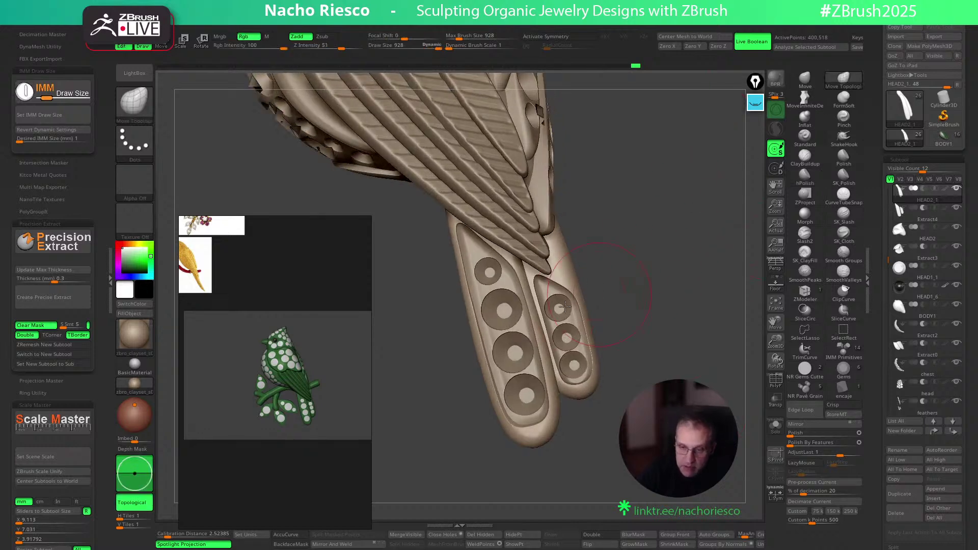
{"action": "left_click", "coordinate": [521, 302], "text": "alt"}
{"action": "right_click_drag", "start_coordinate": [637, 278], "coordinate": [655, 281], "text": "shift"}
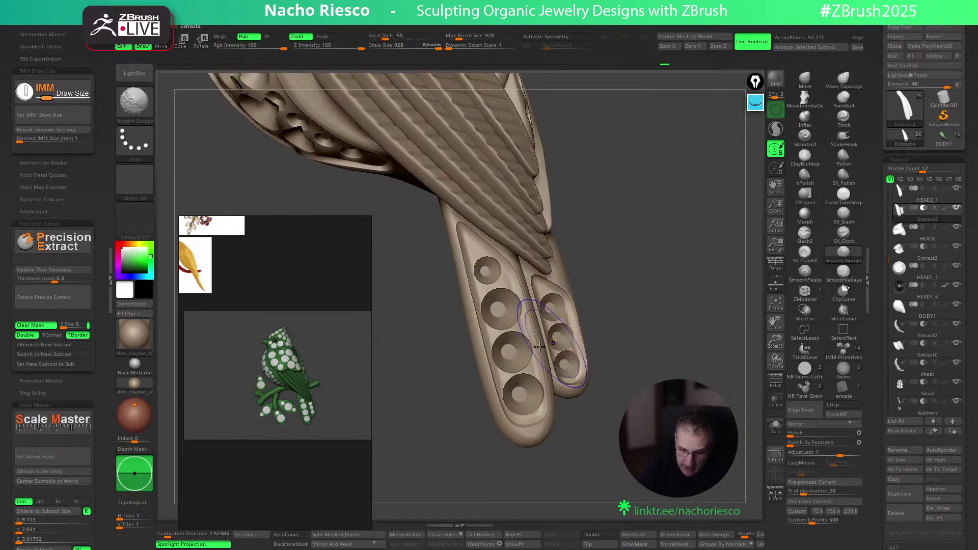
{"action": "left_click_drag", "start_coordinate": [634, 337], "coordinate": [602, 365]}
Isolate the tail feathers subtool and polish the short feather along its length with the SK_Polish brush at draw size 928
{"action": "left_click", "coordinate": [594, 375], "text": "alt"}
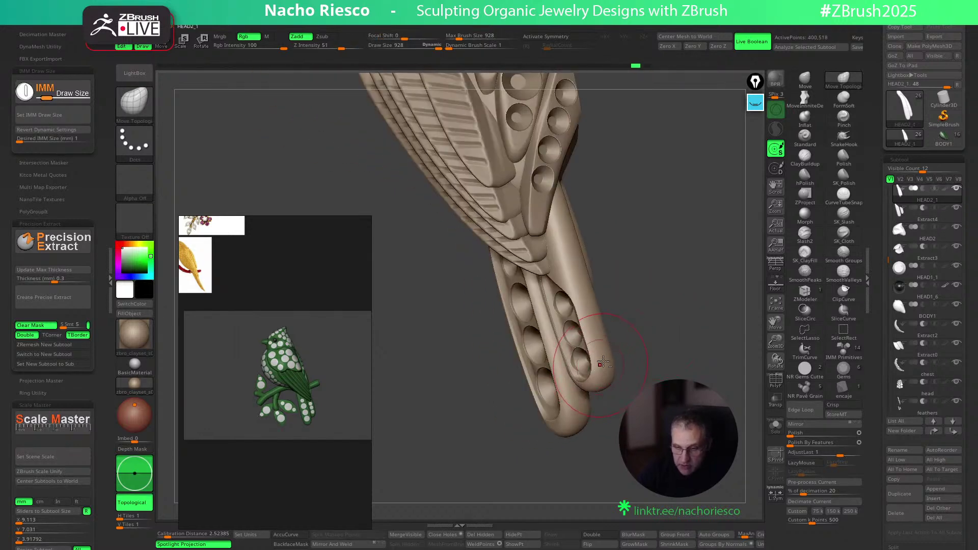
{"action": "left_click_drag", "start_coordinate": [677, 314], "coordinate": [693, 313]}
{"action": "left_click", "coordinate": [775, 428]}
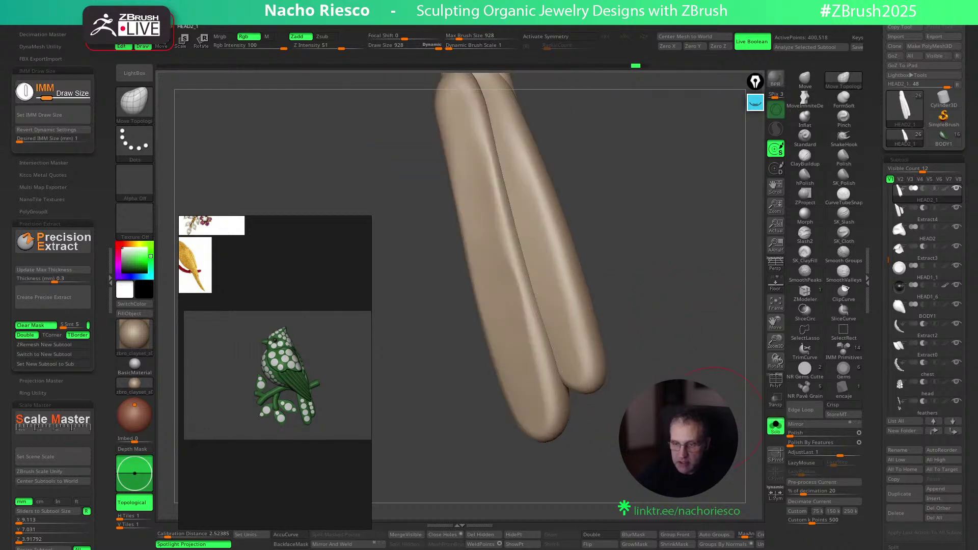
{"action": "left_click_drag", "start_coordinate": [743, 384], "coordinate": [760, 354]}
{"action": "left_click", "coordinate": [841, 182]}
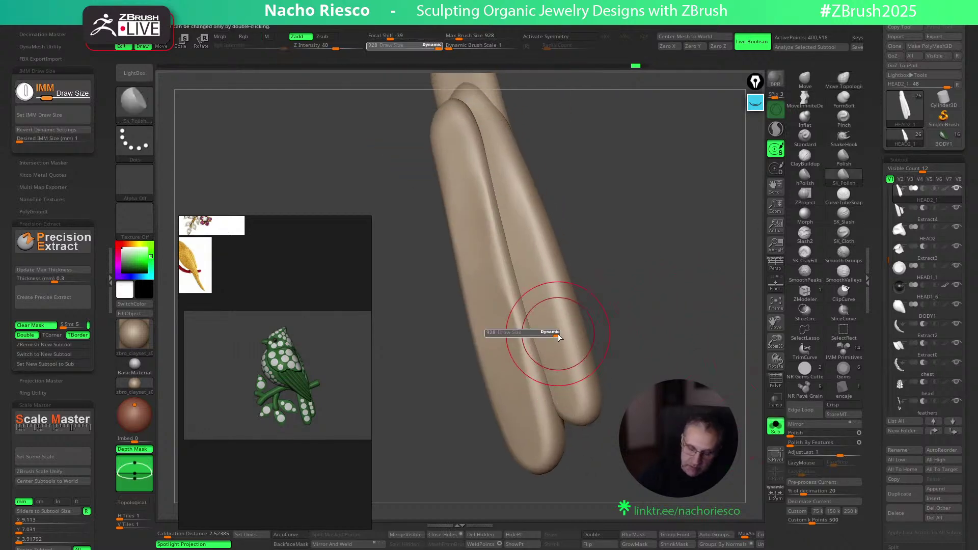
{"action": "left_click", "coordinate": [550, 324], "text": "ctrl+shift"}
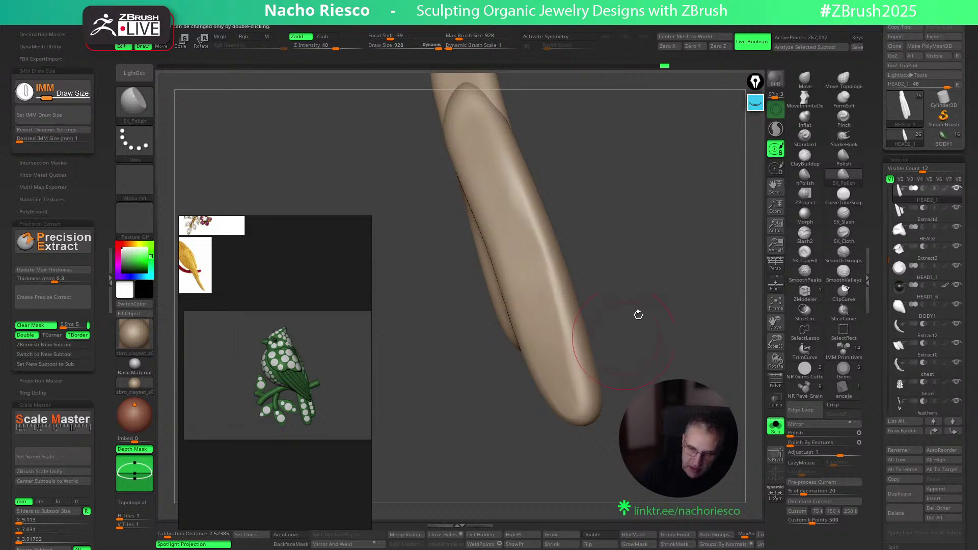
{"action": "left_click_drag", "start_coordinate": [624, 337], "coordinate": [593, 379]}
{"action": "left_click_drag", "start_coordinate": [619, 326], "coordinate": [635, 371]}
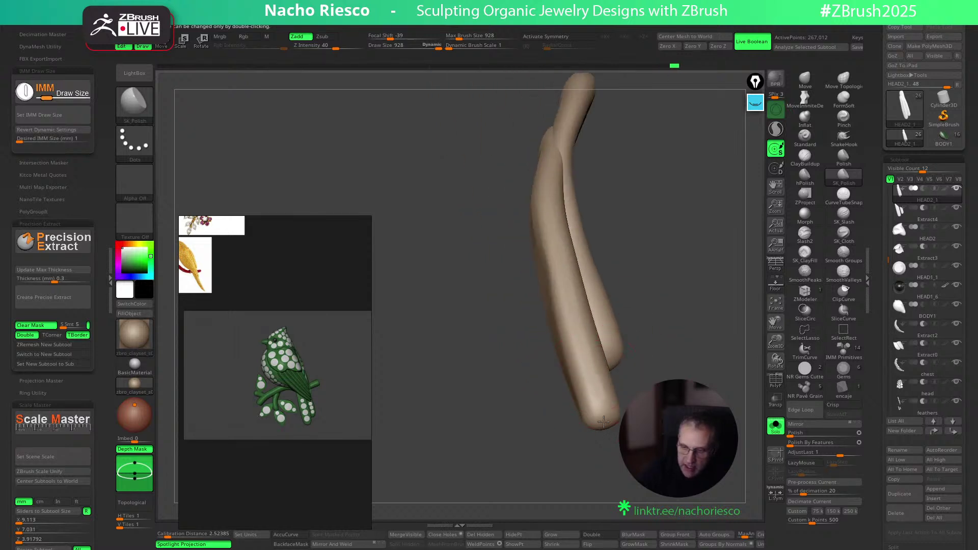
{"action": "left_click_drag", "start_coordinate": [562, 256], "coordinate": [605, 403]}
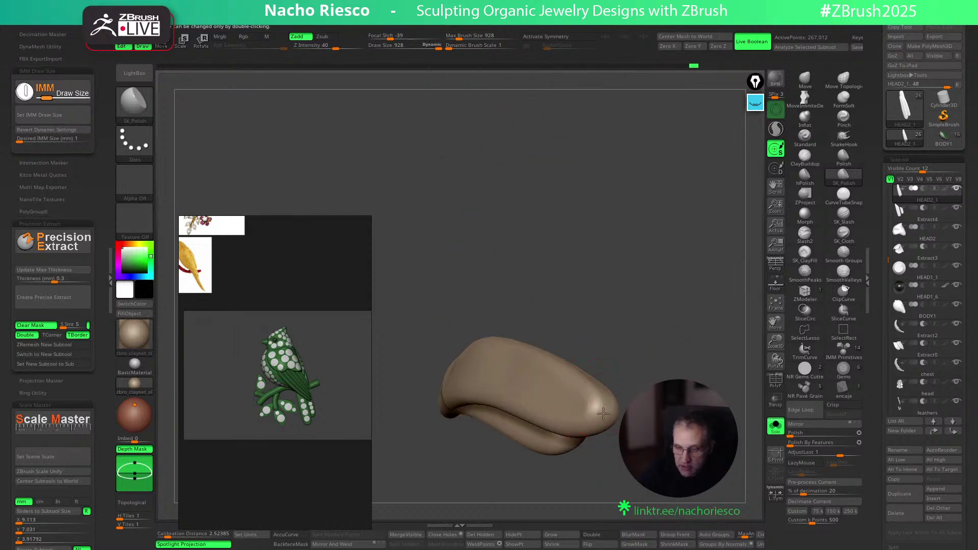
{"action": "left_click", "coordinate": [778, 432]}
Bring back the full model, select the tail recess extract and set the Move Topological brush to a draw size of about 708
{"action": "left_click_drag", "start_coordinate": [742, 402], "coordinate": [713, 397]}
{"action": "left_click_drag", "start_coordinate": [673, 357], "coordinate": [728, 359]}
{"action": "key", "text": "f"}
{"action": "left_click_drag", "start_coordinate": [677, 459], "coordinate": [567, 445], "text": "alt"}
{"action": "left_click_drag", "start_coordinate": [684, 343], "coordinate": [668, 369], "text": "alt"}
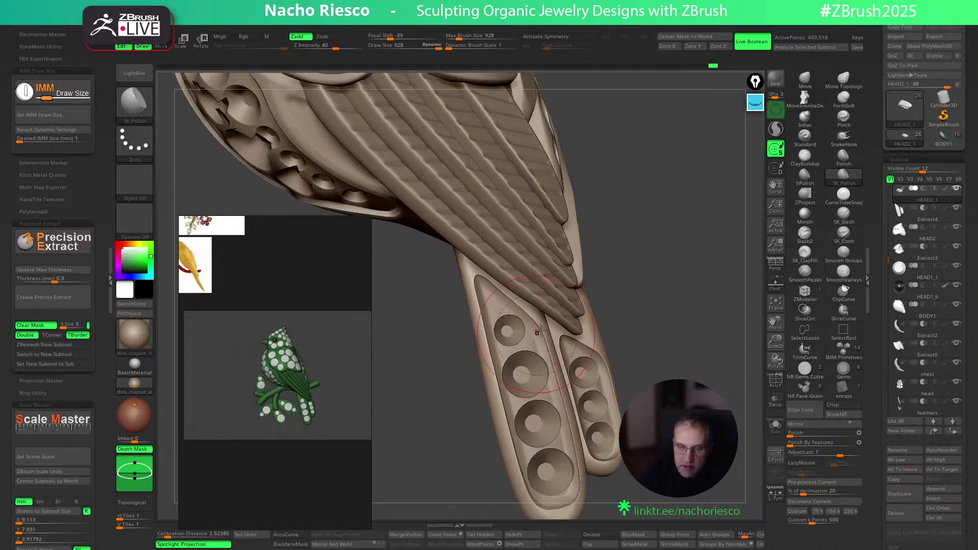
{"action": "left_click", "coordinate": [843, 78]}
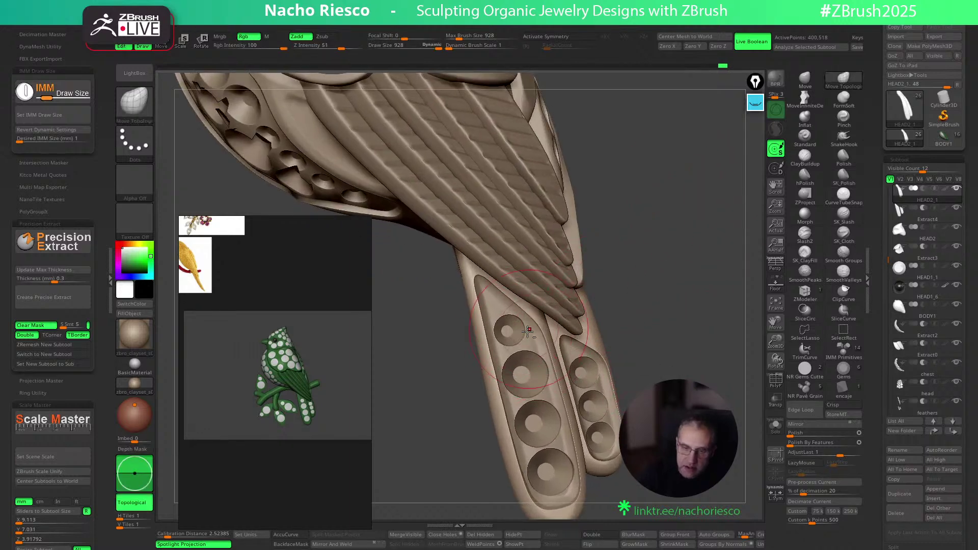
{"action": "left_click", "coordinate": [530, 330], "text": "alt"}
{"action": "key", "text": "s"}
{"action": "left_click_drag", "start_coordinate": [502, 282], "coordinate": [493, 282]}
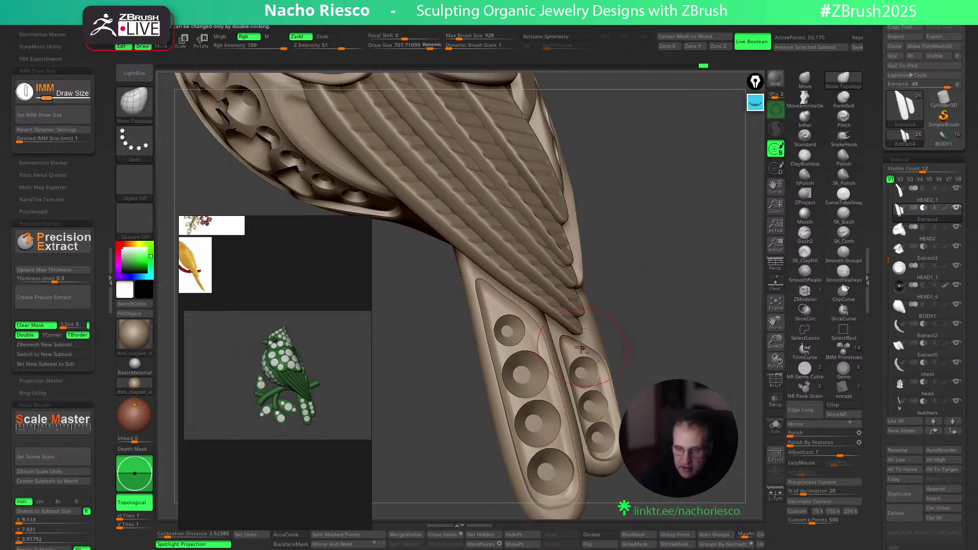
Refine the outer edge of the short feather's recess with a smaller Move Topological brush
{"action": "key", "text": "s"}
{"action": "left_click_drag", "start_coordinate": [566, 353], "coordinate": [562, 352]}
{"action": "key", "text": "s"}
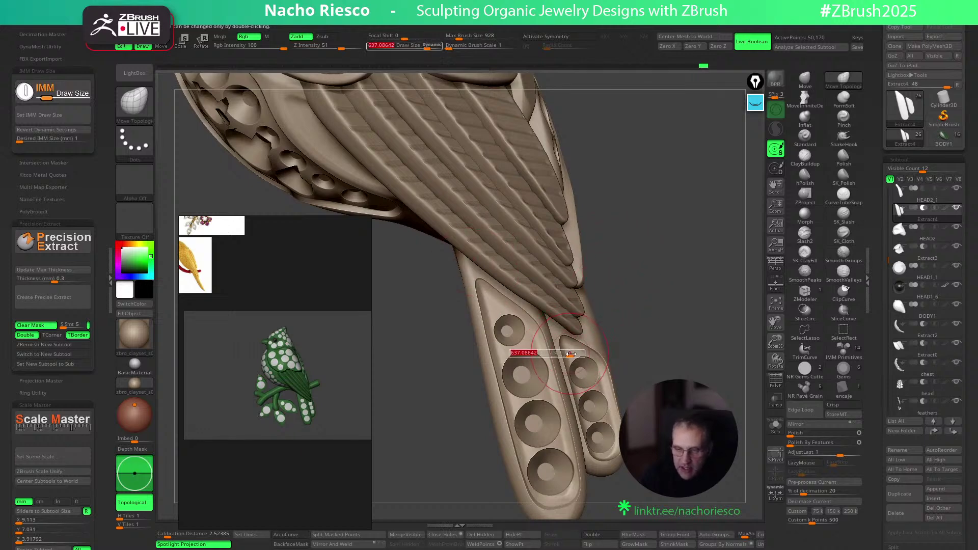
{"action": "mouse_move", "coordinate": [632, 396]}
{"action": "left_mouse_down"}
{"action": "mouse_move", "coordinate": [610, 413]}
{"action": "mouse_move", "coordinate": [675, 352]}
{"action": "mouse_move", "coordinate": [612, 399]}
{"action": "left_mouse_up"}
{"action": "key", "text": "s"}
{"action": "left_click_drag", "start_coordinate": [600, 364], "coordinate": [617, 421]}
{"action": "left_click_drag", "start_coordinate": [604, 377], "coordinate": [616, 429]}
{"action": "mouse_move", "coordinate": [655, 395]}
{"action": "left_mouse_down"}
{"action": "mouse_move", "coordinate": [622, 415]}
{"action": "mouse_move", "coordinate": [626, 431]}
{"action": "left_mouse_up"}
Select the tail feathers subtool, set the draw size to 928 and frame the whole bird
{"action": "left_click", "coordinate": [623, 415], "text": "alt"}
{"action": "key", "text": "s"}
{"action": "left_click", "coordinate": [616, 443]}
{"action": "key", "text": "s"}
{"action": "left_click_drag", "start_coordinate": [741, 370], "coordinate": [721, 288]}
{"action": "left_click_drag", "start_coordinate": [672, 356], "coordinate": [666, 284], "text": "alt"}
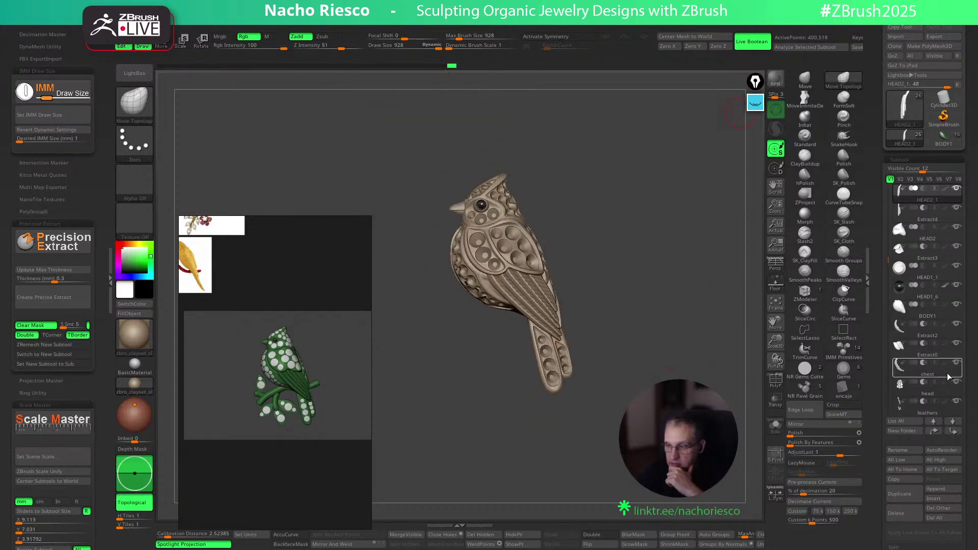
Show the leaves subtool PM3D_Plane3D1 and select the branch subtool HEAD1
{"action": "scroll", "coordinate": [895, 306], "scroll_direction": "down", "scroll_amount": 6}
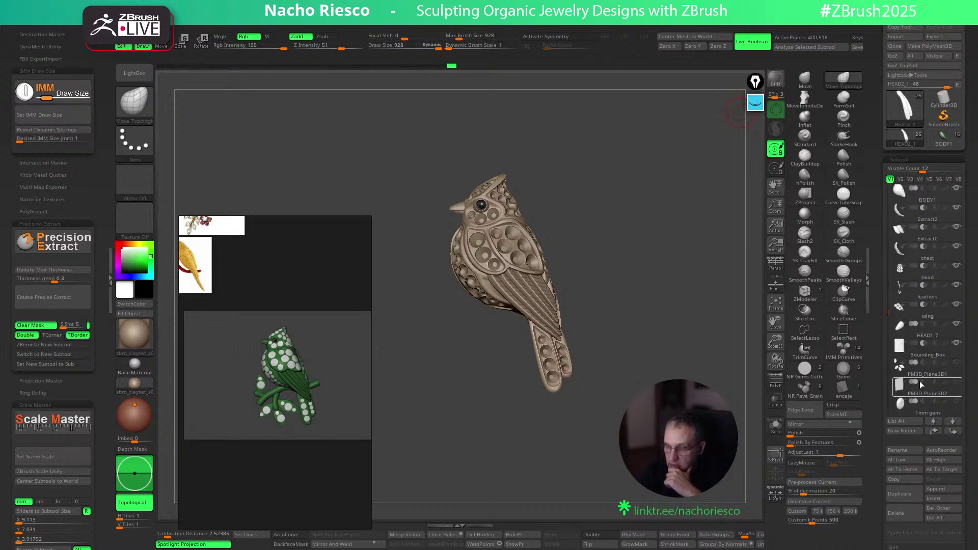
{"action": "left_click", "coordinate": [957, 363]}
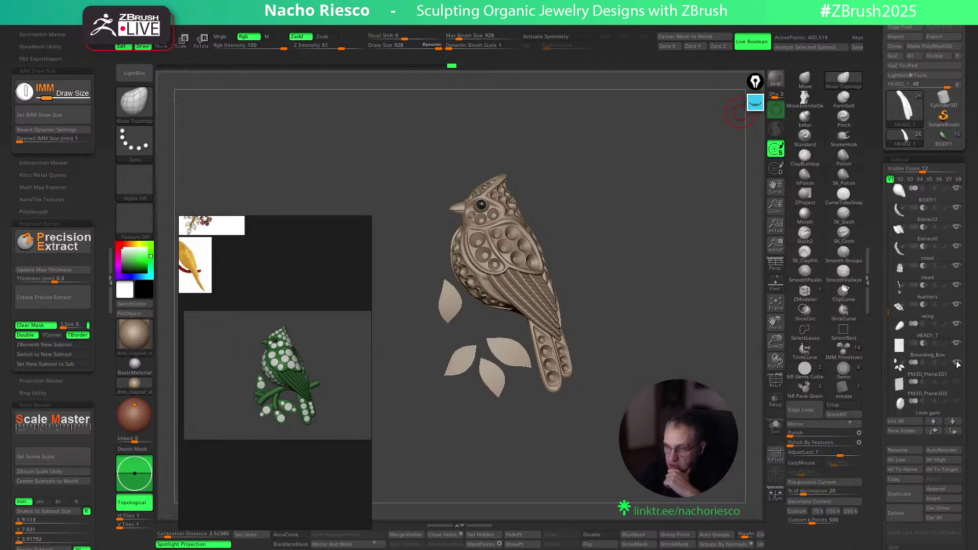
{"action": "left_click_drag", "start_coordinate": [890, 309], "coordinate": [892, 212]}
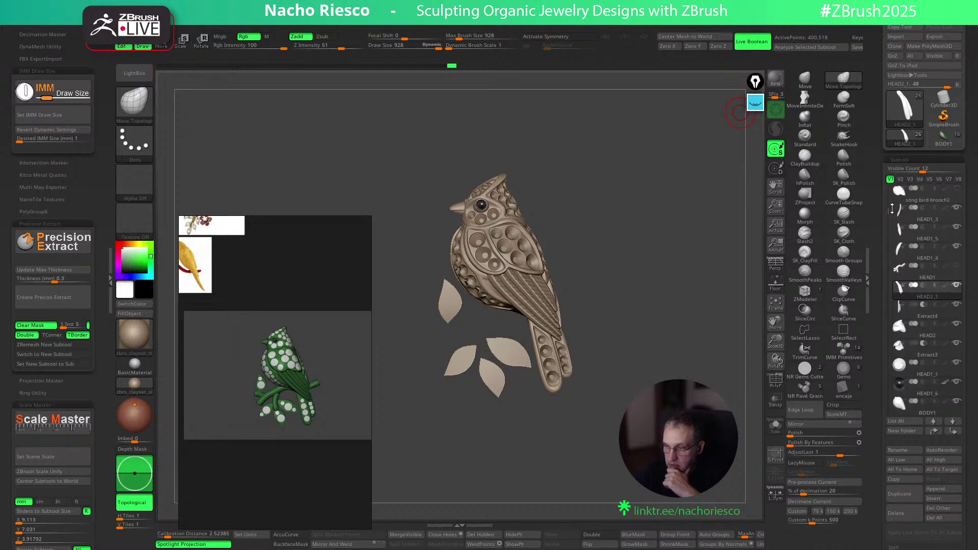
{"action": "scroll", "coordinate": [919, 210], "scroll_direction": "up", "scroll_amount": 3}
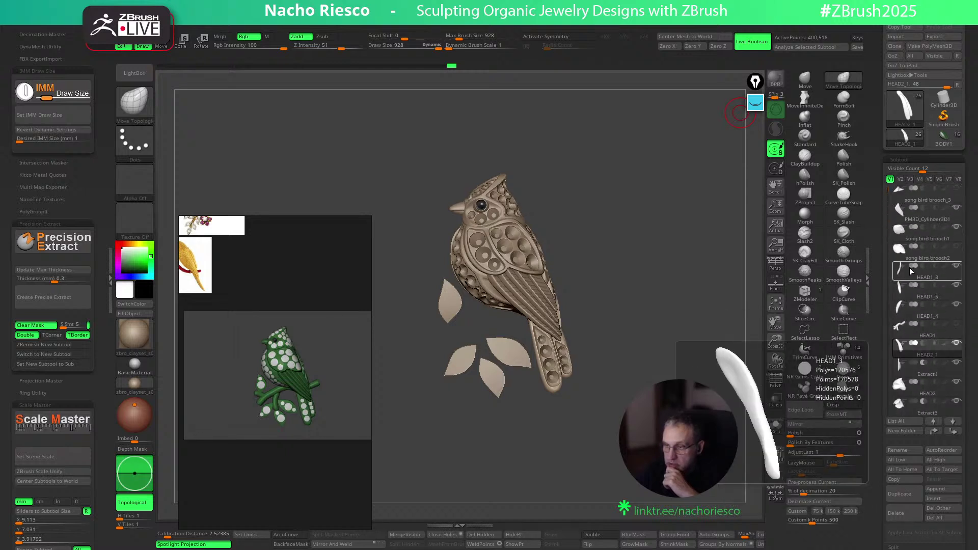
{"action": "left_click", "coordinate": [915, 332]}
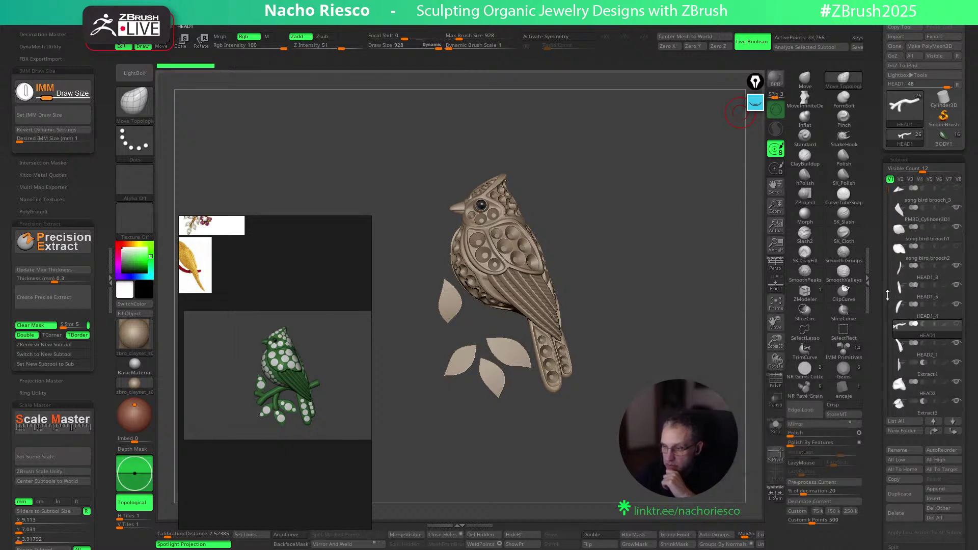
Move the branch subtool down the subtool order until it sits directly below the leaves subtool
{"action": "left_click_drag", "start_coordinate": [885, 194], "coordinate": [884, 234]}
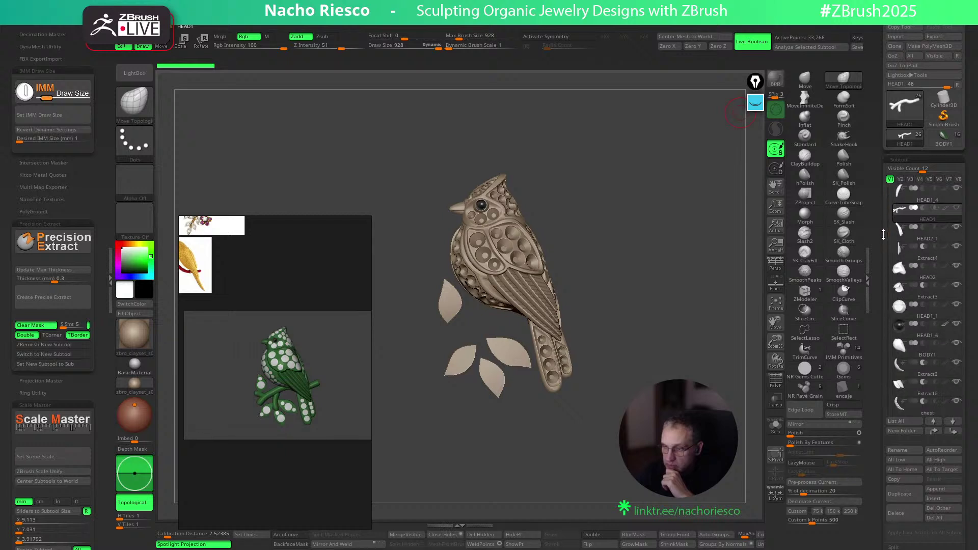
{"action": "left_click", "coordinate": [956, 434]}
{"action": "left_click", "coordinate": [956, 434]}
{"action": "left_click", "coordinate": [957, 435]}
{"action": "left_click", "coordinate": [956, 435]}
{"action": "left_click", "coordinate": [956, 434]}
{"action": "left_click", "coordinate": [956, 434]}
{"action": "left_click_drag", "start_coordinate": [887, 241], "coordinate": [887, 275]}
{"action": "left_click", "coordinate": [960, 434]}
{"action": "left_click", "coordinate": [959, 435]}
{"action": "left_click", "coordinate": [959, 434]}
{"action": "left_click", "coordinate": [959, 434]}
{"action": "left_click", "coordinate": [959, 435]}
{"action": "left_click", "coordinate": [959, 435]}
{"action": "left_click", "coordinate": [959, 434]}
{"action": "left_click", "coordinate": [959, 434]}
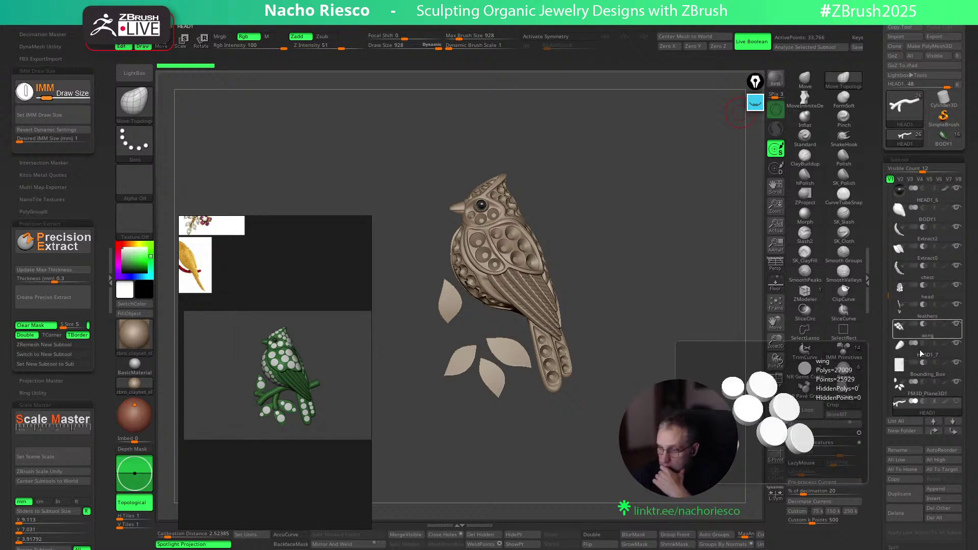
Make the branch subtool visible and isolate it from the rest of the bird
{"action": "left_click", "coordinate": [957, 402]}
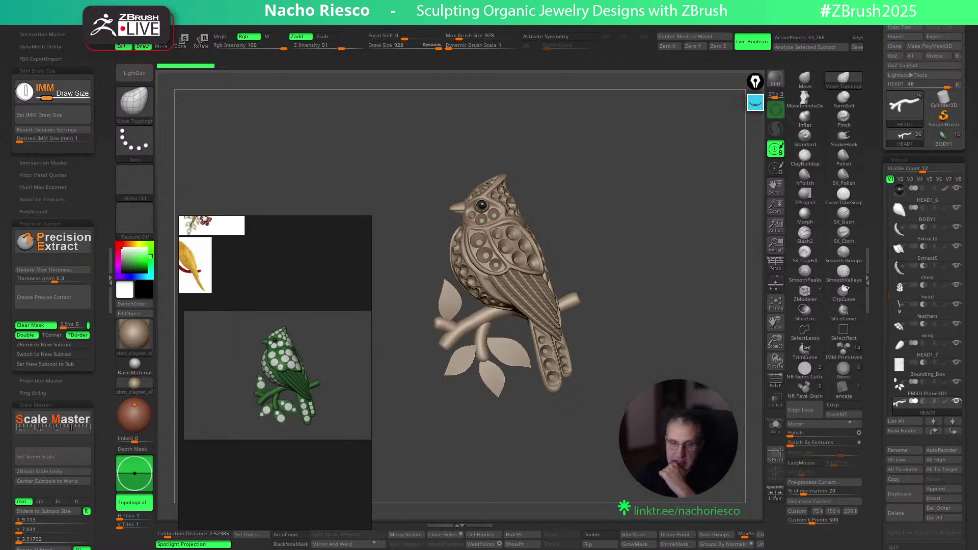
{"action": "left_click_drag", "start_coordinate": [655, 408], "coordinate": [553, 468], "text": "alt"}
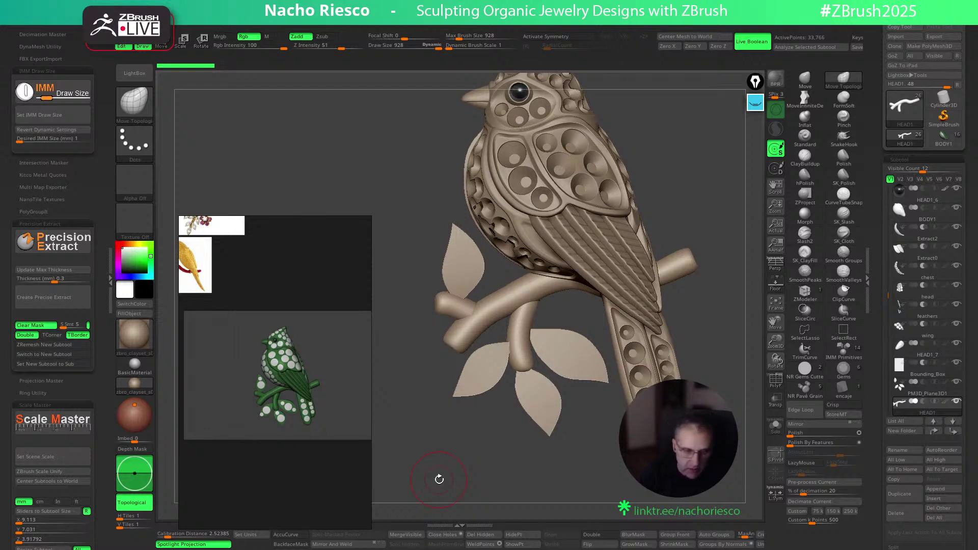
{"action": "left_click", "coordinate": [775, 425]}
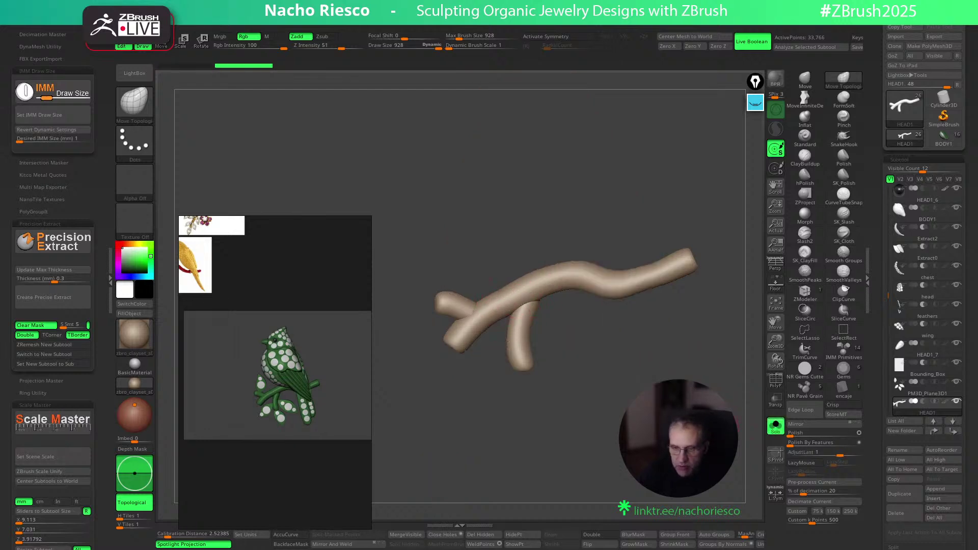
Try to split the branch pieces into separate polygroups with Auto Groups
{"action": "left_click", "coordinate": [774, 381]}
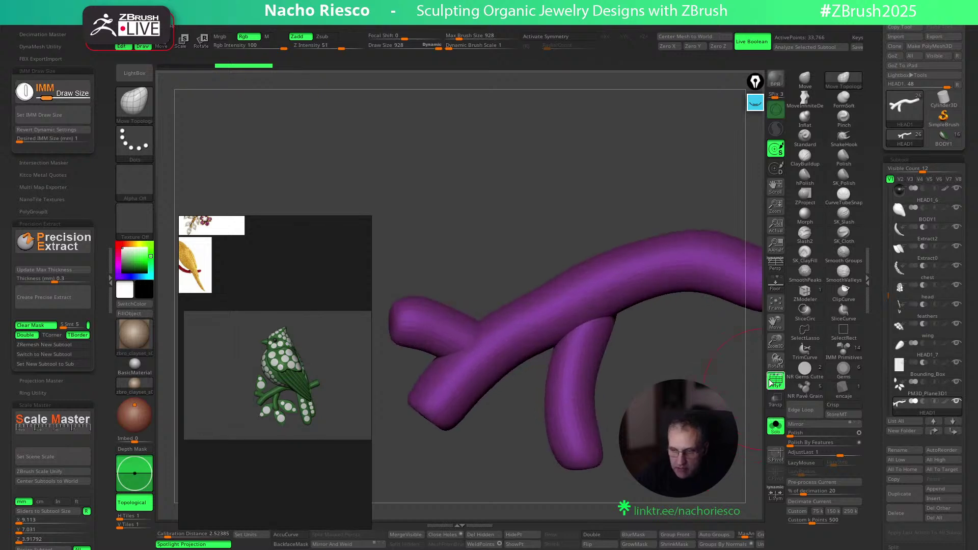
{"action": "left_click", "coordinate": [715, 534]}
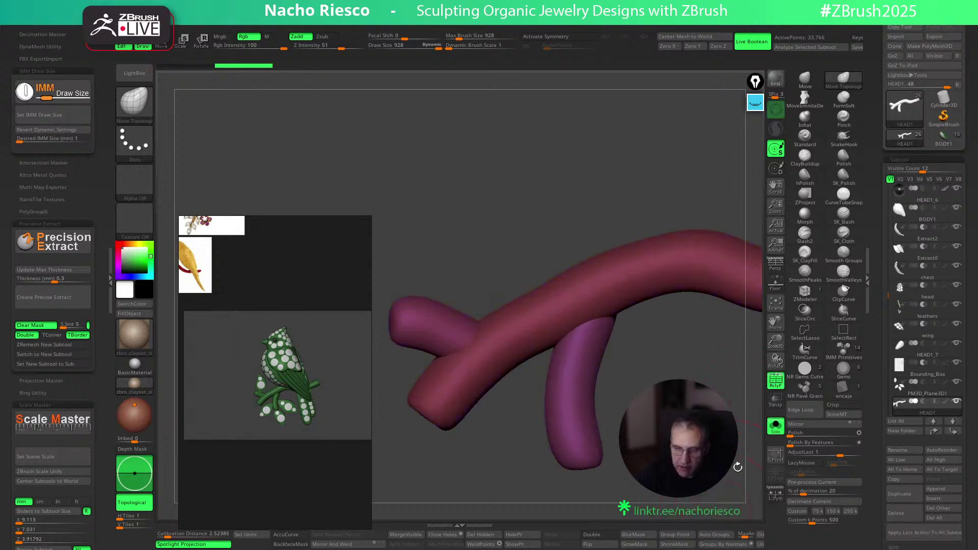
{"action": "key", "text": "shift+f"}
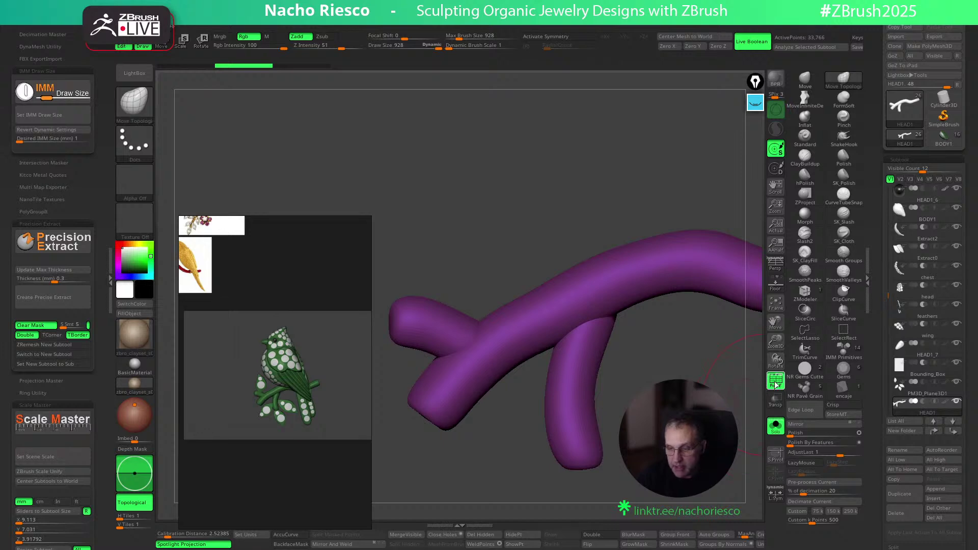
{"action": "left_click", "coordinate": [774, 381]}
Delete the branch's lower subdivision levels and fuse its overlapping tubes with Remesh by Union
{"action": "scroll", "coordinate": [880, 366], "scroll_direction": "down", "scroll_amount": 5}
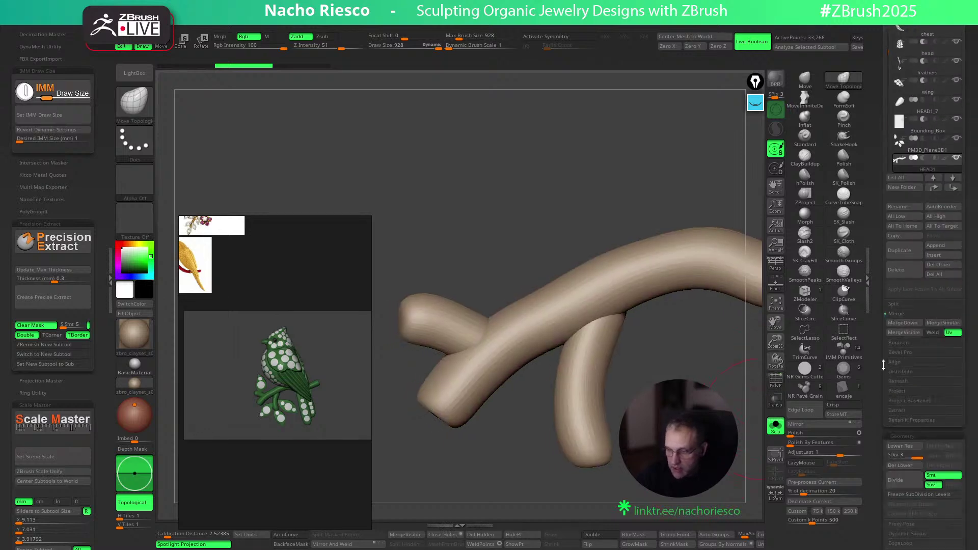
{"action": "left_click", "coordinate": [909, 466]}
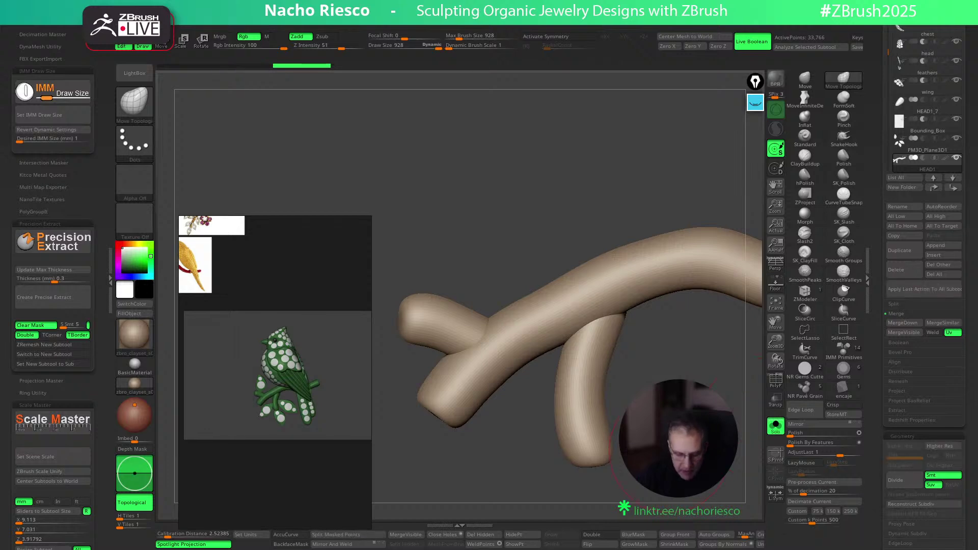
{"action": "key", "text": "w"}
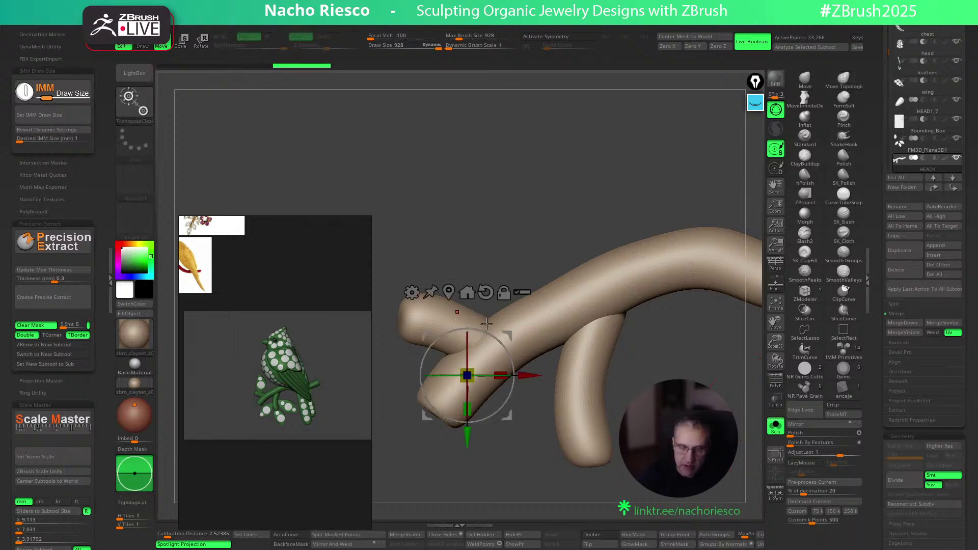
{"action": "left_click", "coordinate": [411, 293]}
{"action": "left_click", "coordinate": [603, 365]}
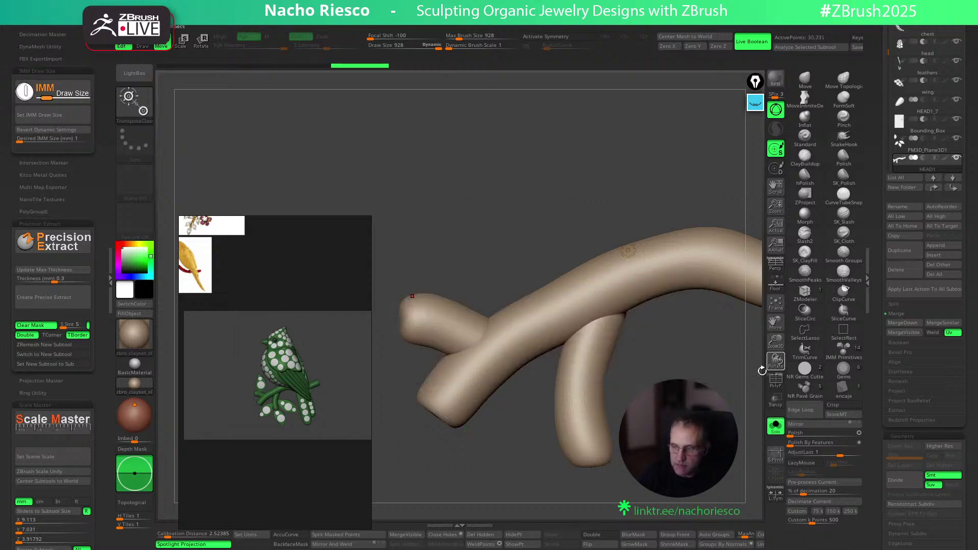
ZRemesh the fused branch, collapsing the side tray and moving the reference images aside to free canvas space
{"action": "left_click", "coordinate": [776, 380]}
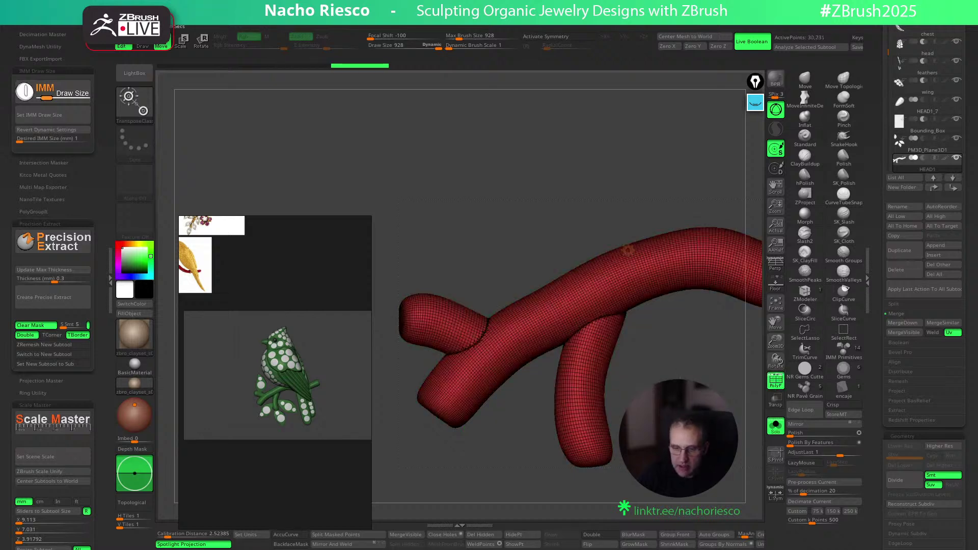
{"action": "mouse_move", "coordinate": [509, 168]}
{"action": "left_mouse_down"}
{"action": "mouse_move", "coordinate": [540, 176]}
{"action": "mouse_move", "coordinate": [509, 175]}
{"action": "left_mouse_up"}
{"action": "left_click", "coordinate": [111, 285]}
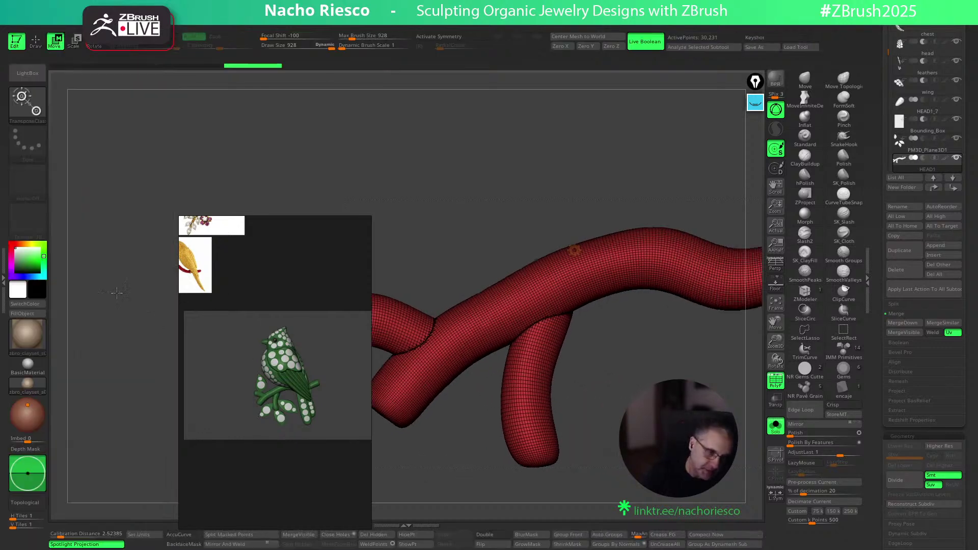
{"action": "scroll", "coordinate": [888, 473], "scroll_direction": "down", "scroll_amount": 10}
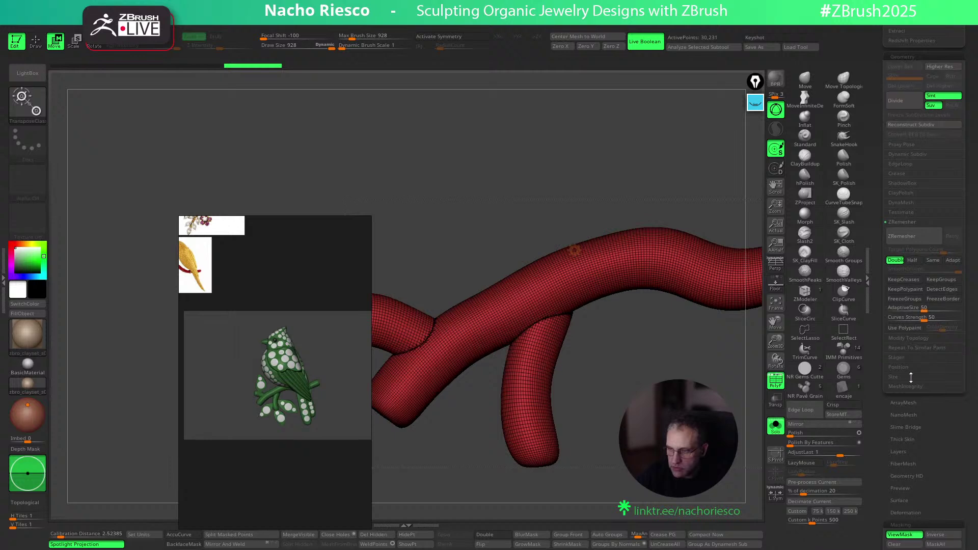
{"action": "left_click", "coordinate": [913, 235]}
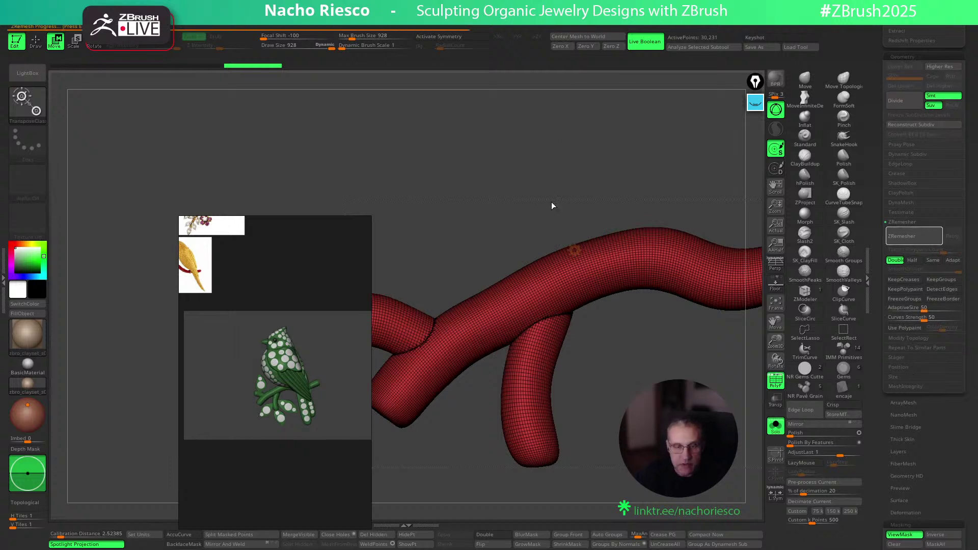
{"action": "left_click_drag", "start_coordinate": [280, 277], "coordinate": [183, 227]}
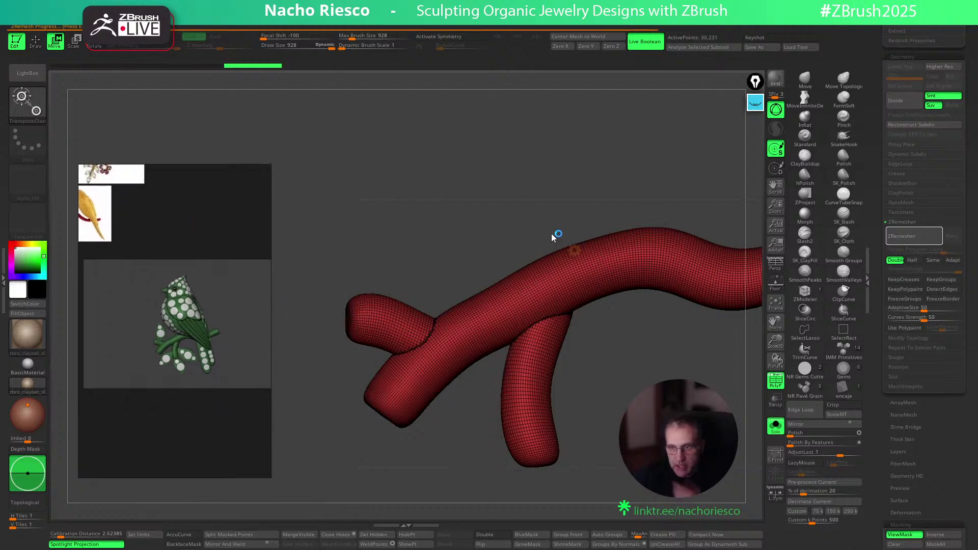
Hide the wireframe, polish the branch by features and restore the full model in the brush drawing mode
{"action": "left_click", "coordinate": [776, 383]}
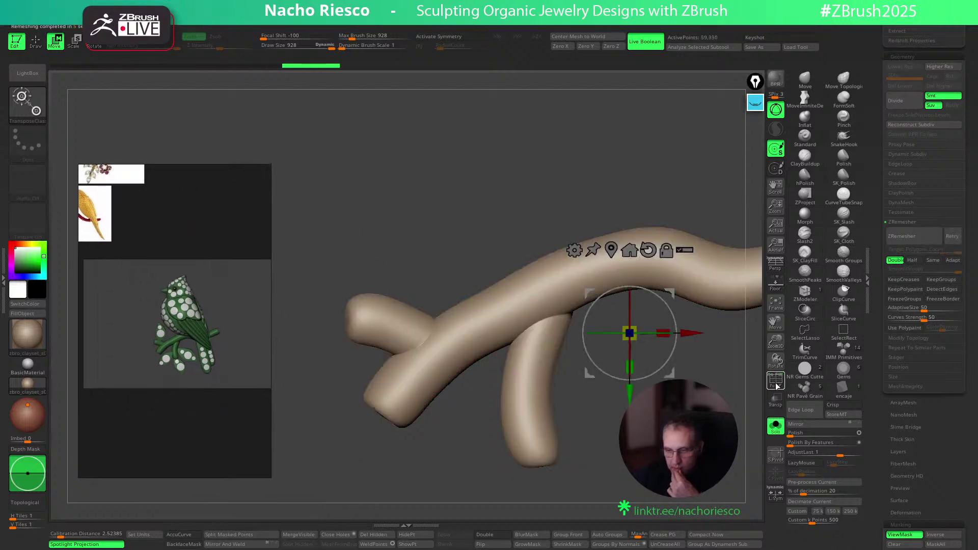
{"action": "left_click", "coordinate": [809, 446]}
{"action": "key", "text": "q"}
{"action": "left_click", "coordinate": [776, 425]}
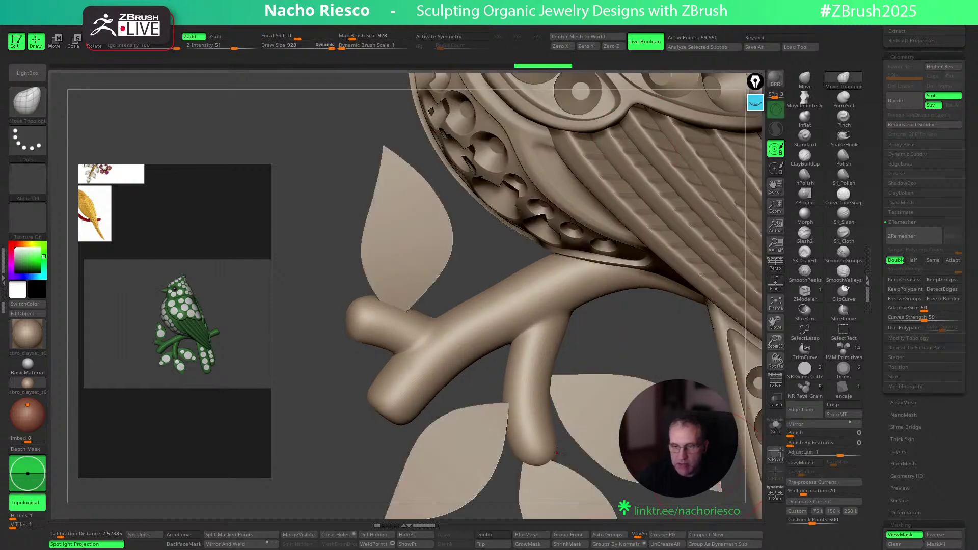
Measure the thickness of the hanging twig and the main branch with the Transpose line
{"action": "left_click_drag", "start_coordinate": [632, 356], "coordinate": [611, 408], "text": "alt"}
{"action": "key", "text": "w"}
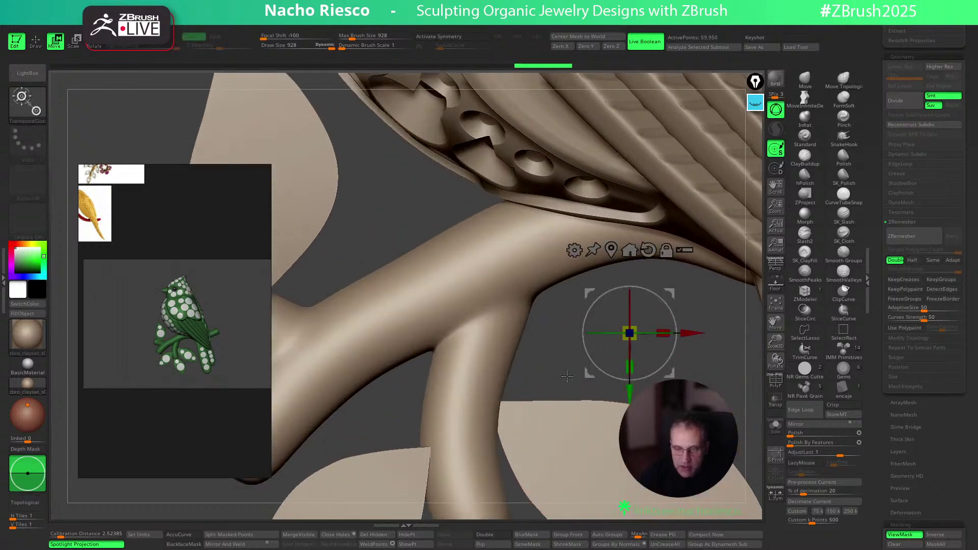
{"action": "left_click_drag", "start_coordinate": [540, 387], "coordinate": [571, 375], "text": "alt"}
{"action": "key", "text": "y"}
{"action": "right_click_drag", "start_coordinate": [496, 386], "coordinate": [502, 388]}
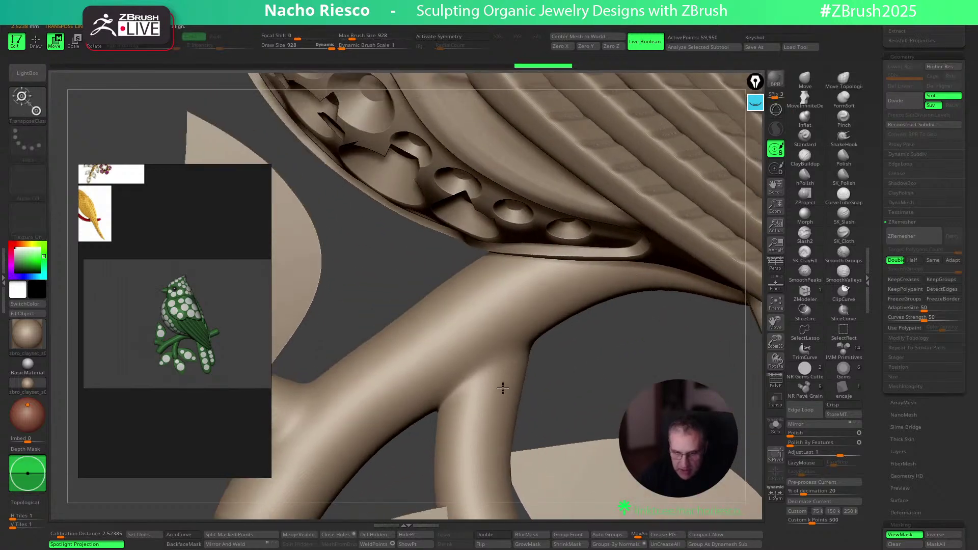
{"action": "left_click_drag", "start_coordinate": [577, 388], "coordinate": [575, 393], "text": "shift"}
{"action": "key", "text": "y"}
{"action": "key", "text": "y"}
{"action": "mouse_move", "coordinate": [454, 380]}
{"action": "left_mouse_down", "text": "shift"}
{"action": "mouse_move", "coordinate": [546, 382]}
{"action": "mouse_move", "coordinate": [527, 388]}
{"action": "left_mouse_up", "text": "shift"}
{"action": "left_click_drag", "start_coordinate": [454, 399], "coordinate": [489, 403], "text": "shift"}
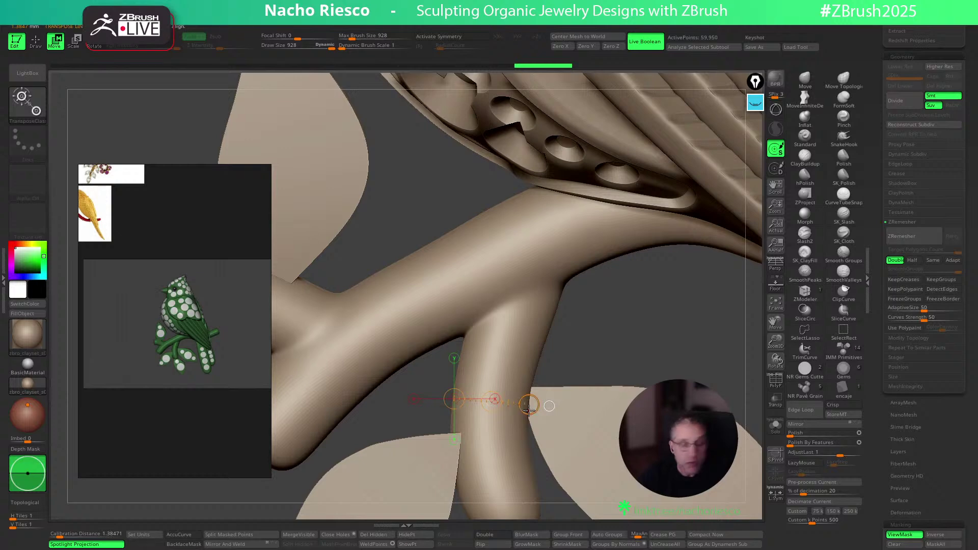
{"action": "left_click_drag", "start_coordinate": [397, 261], "coordinate": [443, 353]}
{"action": "key", "text": "q"}
Bend the tip of the hanging twig slightly away from the lower-left leaf with the MoveInfiniteDepth brush
{"action": "mouse_move", "coordinate": [615, 375]}
{"action": "left_mouse_down"}
{"action": "mouse_move", "coordinate": [644, 229]}
{"action": "mouse_move", "coordinate": [695, 275]}
{"action": "mouse_move", "coordinate": [640, 290]}
{"action": "mouse_move", "coordinate": [719, 301]}
{"action": "mouse_move", "coordinate": [579, 378]}
{"action": "left_mouse_up"}
{"action": "mouse_move", "coordinate": [586, 452]}
{"action": "left_mouse_down", "text": "alt"}
{"action": "mouse_move", "coordinate": [590, 420]}
{"action": "mouse_move", "coordinate": [590, 443]}
{"action": "left_mouse_up", "text": "alt"}
{"action": "left_click_drag", "start_coordinate": [604, 481], "coordinate": [607, 415]}
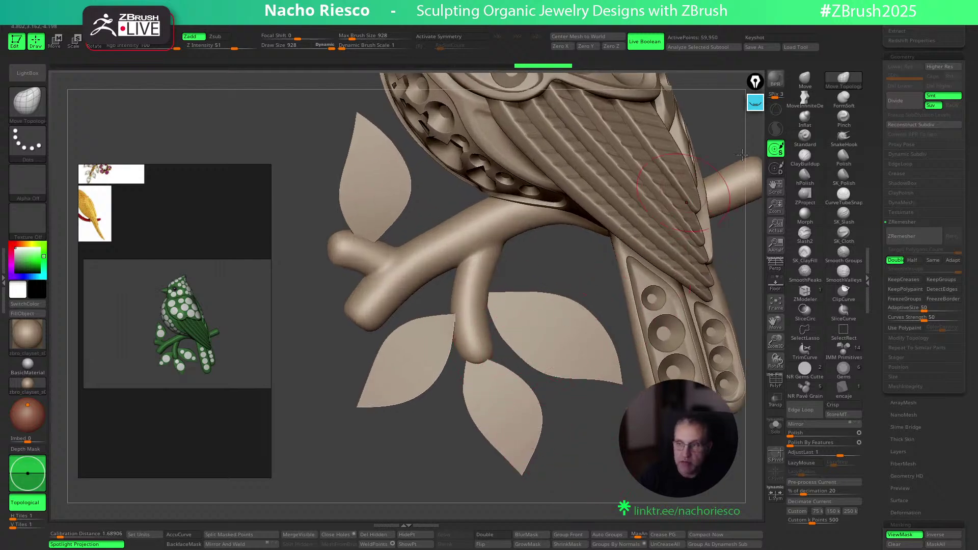
{"action": "left_click", "coordinate": [805, 99]}
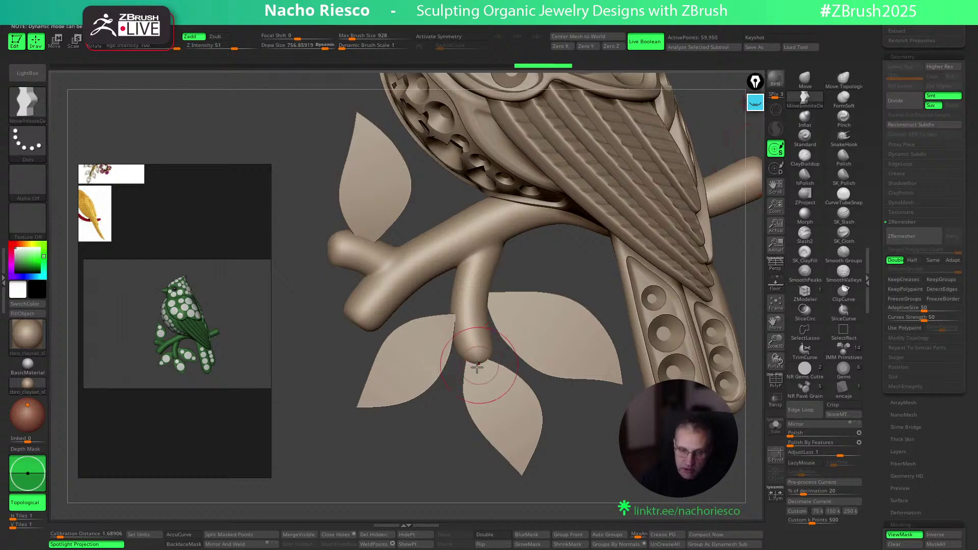
{"action": "left_click_drag", "start_coordinate": [476, 356], "coordinate": [484, 359]}
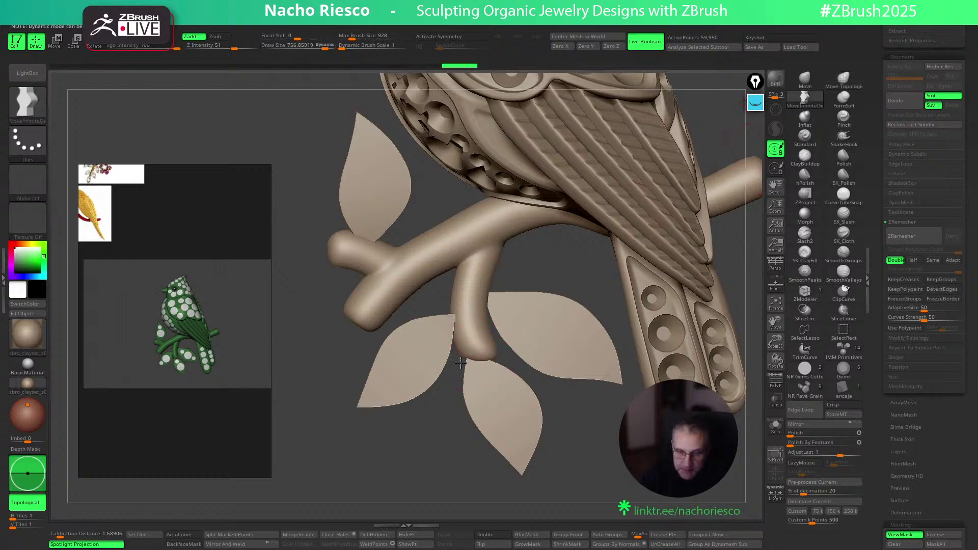
Isolate the branch, show its polygroup wireframe and examine its form from an angle
{"action": "mouse_move", "coordinate": [560, 456]}
{"action": "left_mouse_down"}
{"action": "mouse_move", "coordinate": [583, 467]}
{"action": "mouse_move", "coordinate": [617, 441]}
{"action": "mouse_move", "coordinate": [617, 422]}
{"action": "mouse_move", "coordinate": [686, 367]}
{"action": "left_mouse_up"}
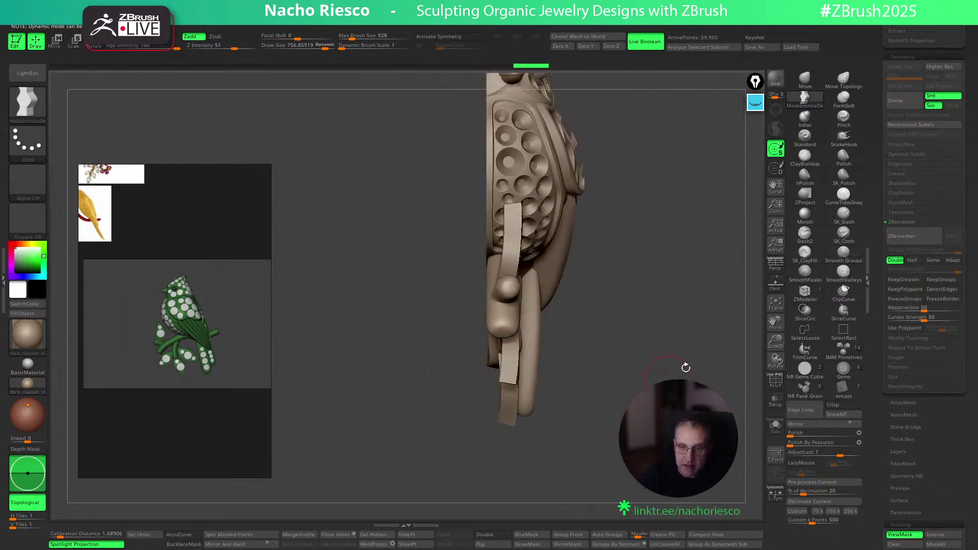
{"action": "left_click", "coordinate": [776, 427]}
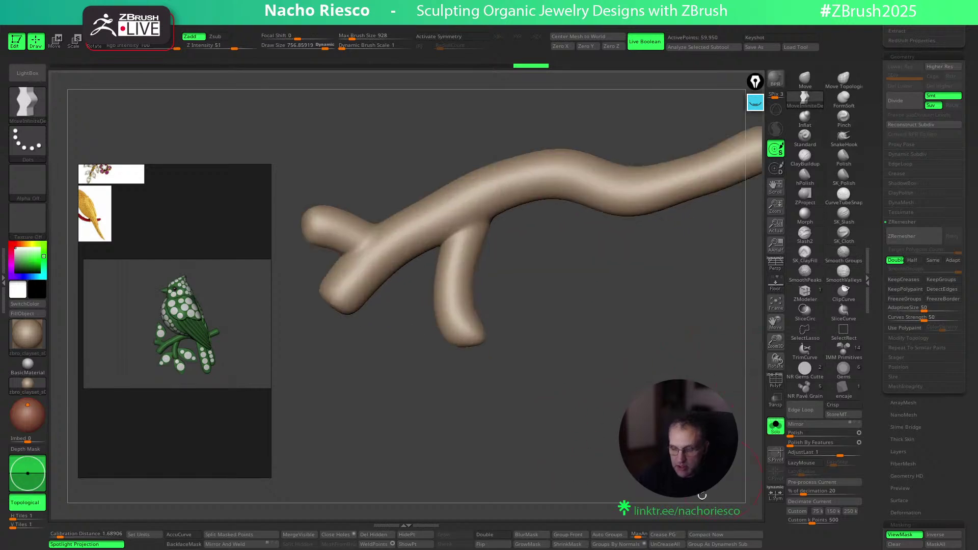
{"action": "key", "text": "shift+f"}
{"action": "left_click_drag", "start_coordinate": [721, 394], "coordinate": [755, 385]}
{"action": "left_click", "coordinate": [776, 382]}
{"action": "key", "text": "shift+f"}
{"action": "key", "text": "w"}
{"action": "left_click", "coordinate": [480, 193]}
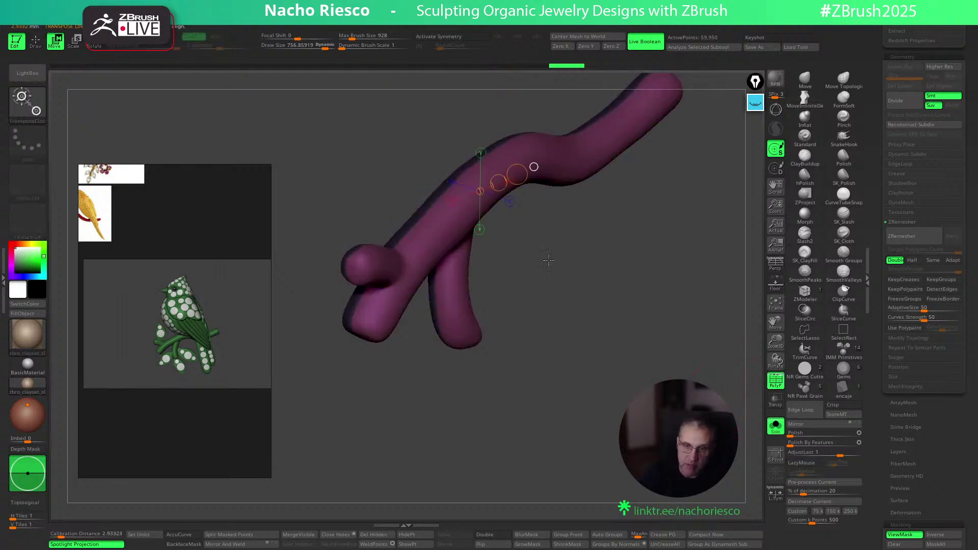
{"action": "left_click_drag", "start_coordinate": [531, 237], "coordinate": [645, 305], "text": "shift"}
{"action": "left_click", "coordinate": [645, 306], "text": "ctrl"}
Measure the branch's front-to-back depth beside the full bird with the Transpose line, and return to brush drawing
{"action": "left_click", "coordinate": [775, 426]}
{"action": "mouse_move", "coordinate": [463, 264]}
{"action": "left_mouse_down", "text": "shift"}
{"action": "mouse_move", "coordinate": [528, 264]}
{"action": "mouse_move", "coordinate": [485, 265]}
{"action": "left_mouse_up", "text": "shift"}
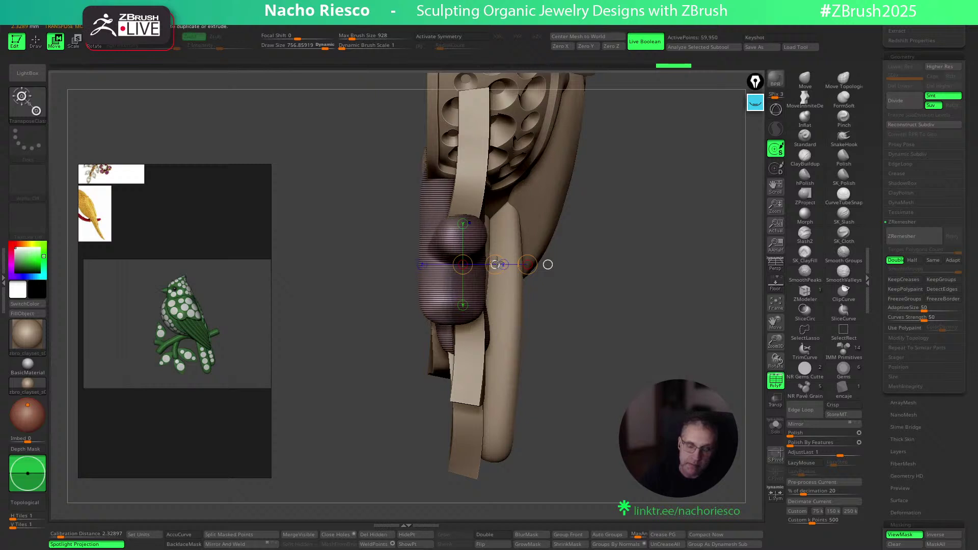
{"action": "left_click_drag", "start_coordinate": [628, 298], "coordinate": [672, 325], "text": "alt"}
{"action": "left_click_drag", "start_coordinate": [516, 318], "coordinate": [435, 320]}
{"action": "left_click_drag", "start_coordinate": [520, 321], "coordinate": [462, 320]}
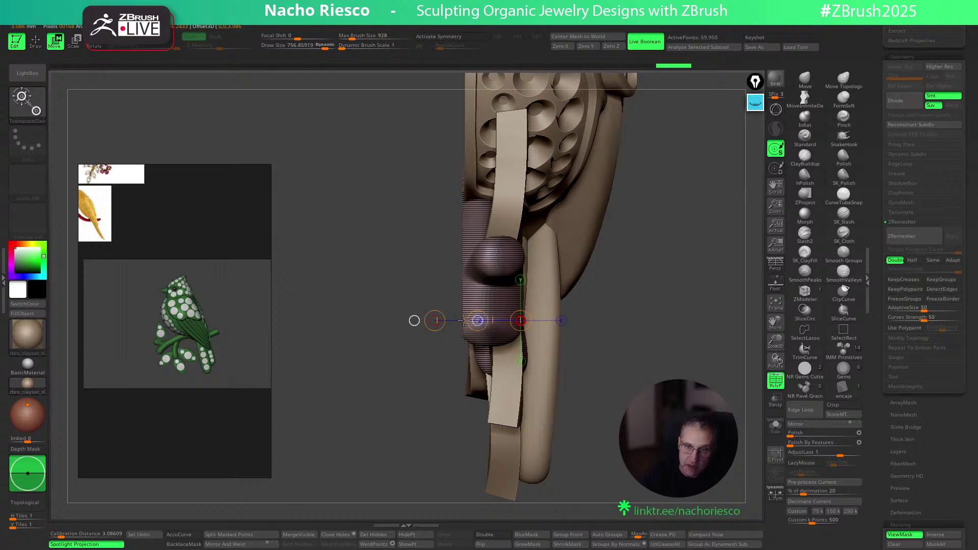
{"action": "key", "text": "q"}
{"action": "left_click", "coordinate": [776, 380]}
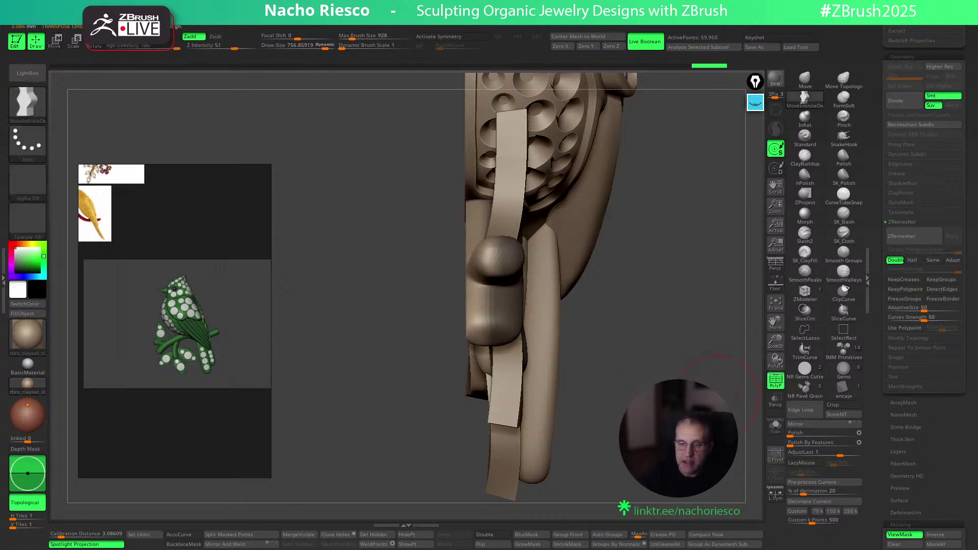
Examine how the branch and leaves sit in depth against the bird from several angles
{"action": "left_click_drag", "start_coordinate": [719, 393], "coordinate": [611, 459], "text": "shift"}
{"action": "left_click_drag", "start_coordinate": [553, 482], "coordinate": [514, 481], "text": "ctrl"}
{"action": "left_click_drag", "start_coordinate": [702, 276], "coordinate": [585, 305]}
{"action": "left_click_drag", "start_coordinate": [677, 280], "coordinate": [459, 330]}
{"action": "left_click_drag", "start_coordinate": [600, 262], "coordinate": [585, 314], "text": "alt"}
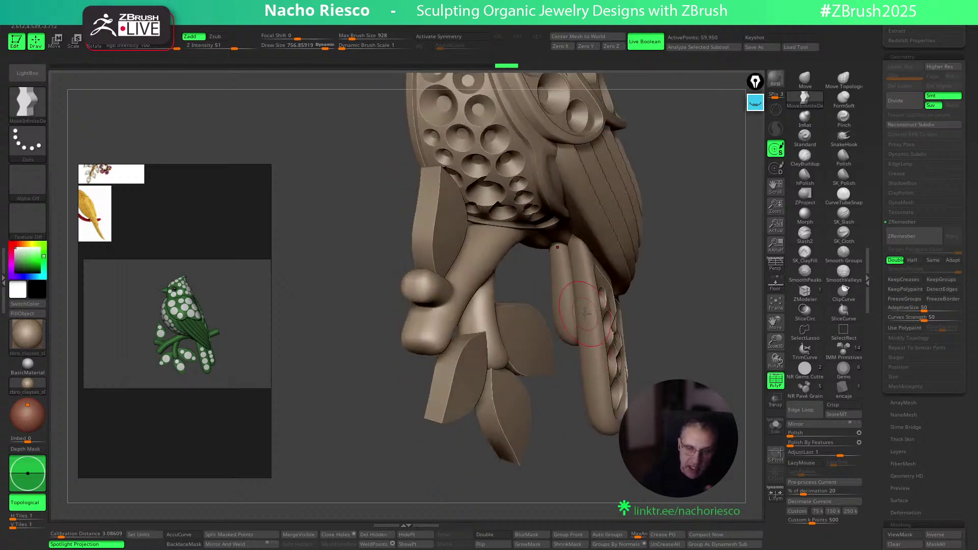
{"action": "left_click_drag", "start_coordinate": [700, 368], "coordinate": [668, 378], "text": "shift"}
{"action": "left_click_drag", "start_coordinate": [627, 485], "coordinate": [694, 464], "text": "shift"}
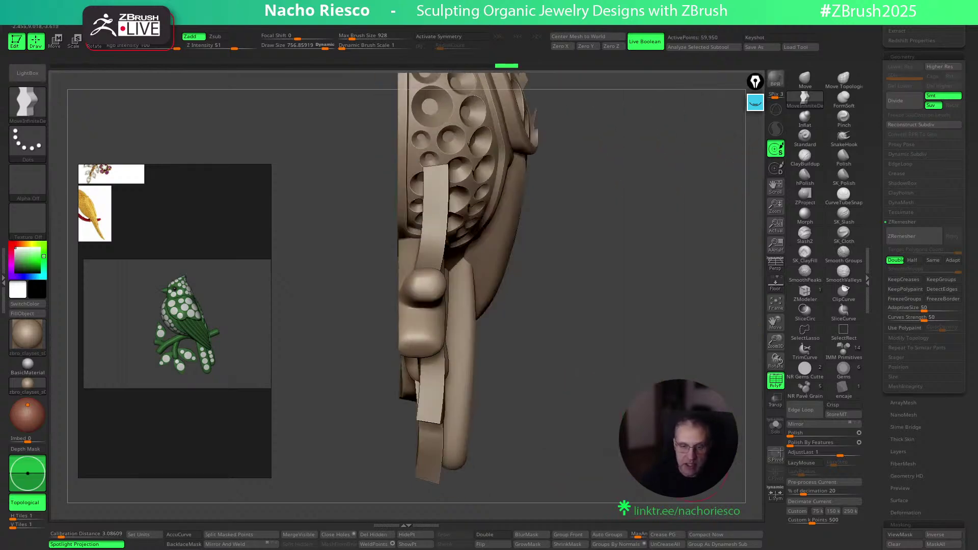
Assign the whole branch to a single polygroup and isolate it
{"action": "key", "text": "ctrl+w"}
{"action": "left_click", "coordinate": [776, 426]}
{"action": "left_click_drag", "start_coordinate": [749, 430], "coordinate": [779, 398]}
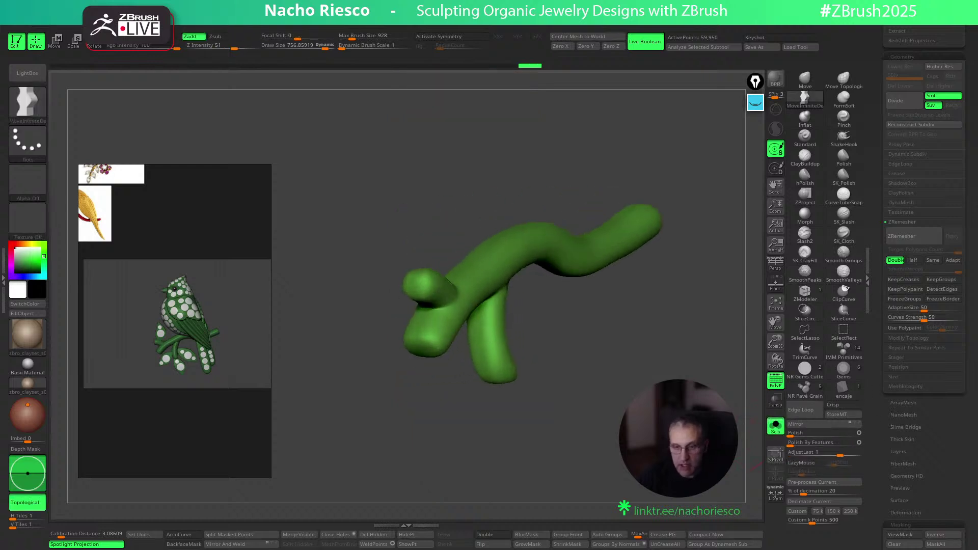
{"action": "left_click_drag", "start_coordinate": [754, 364], "coordinate": [805, 365]}
{"action": "left_click_drag", "start_coordinate": [739, 436], "coordinate": [662, 442], "text": "alt"}
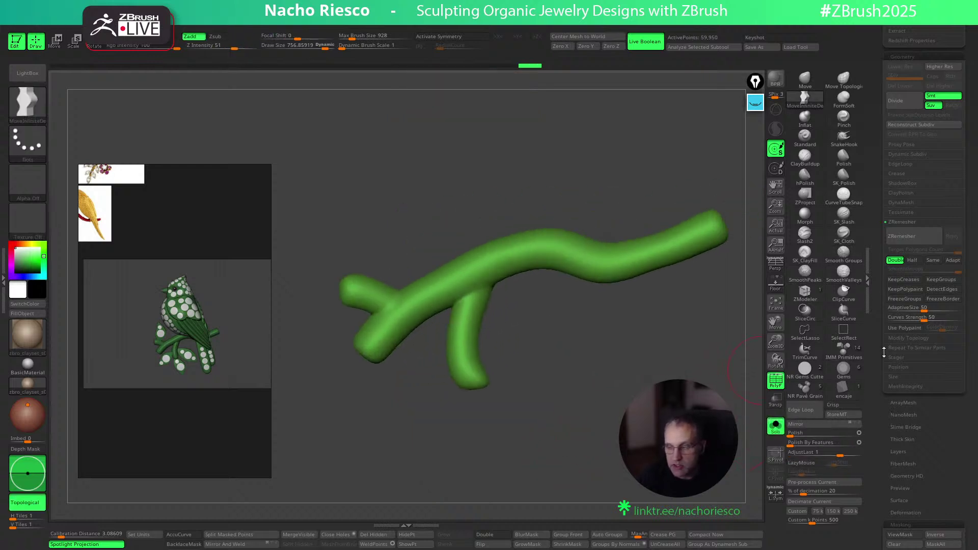
ZRemesh the isolated branch with the Same polygon count option
{"action": "left_click_drag", "start_coordinate": [882, 414], "coordinate": [882, 387]}
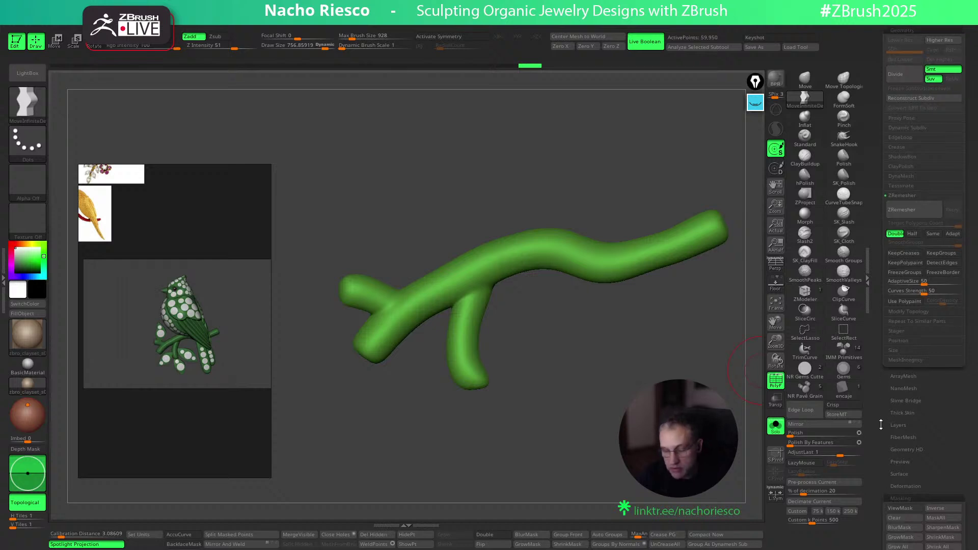
{"action": "scroll", "coordinate": [880, 426], "scroll_direction": "up", "scroll_amount": 1}
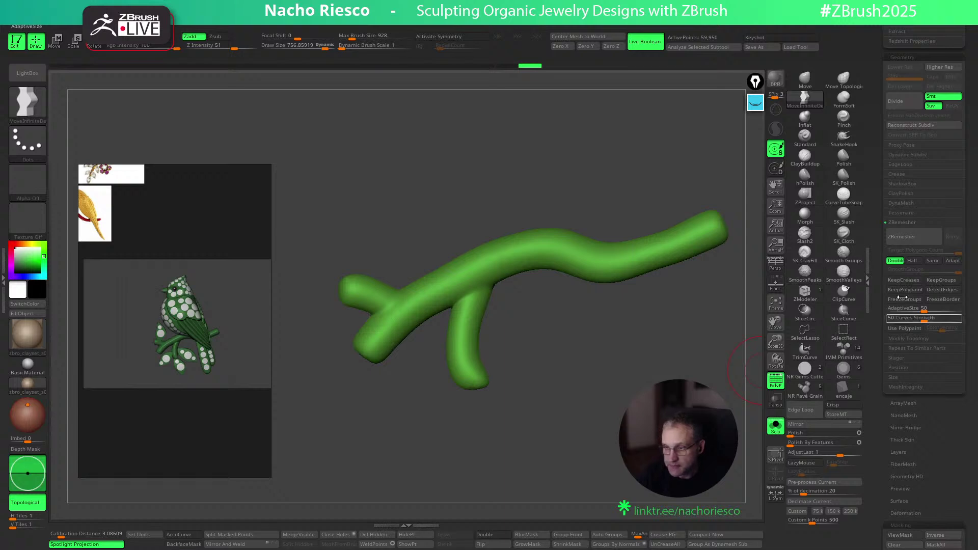
{"action": "left_click", "coordinate": [933, 261]}
{"action": "left_click", "coordinate": [914, 236]}
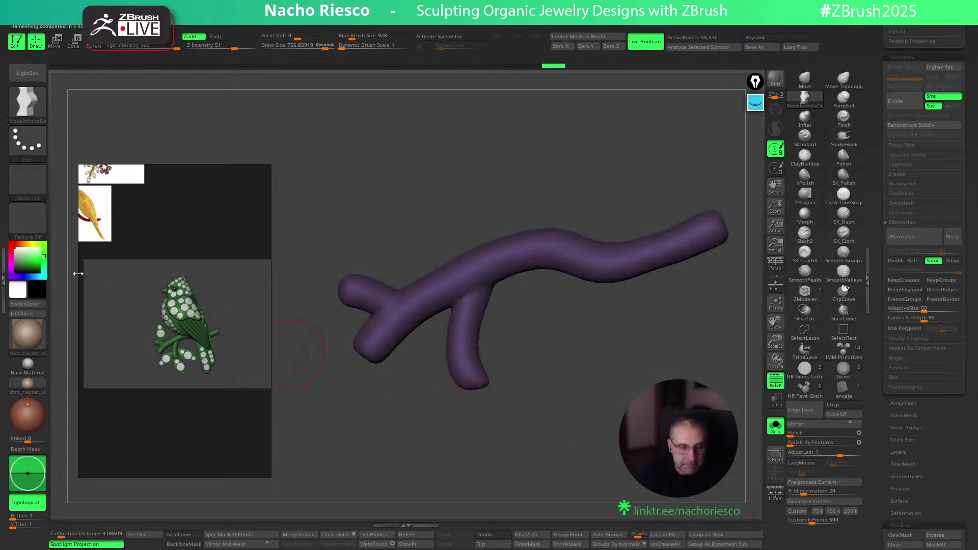
Enlarge the reference photo of the gold bird to study its branch with cut ends
{"action": "scroll", "coordinate": [147, 334], "scroll_direction": "down", "scroll_amount": 3}
{"action": "middle_click_drag", "start_coordinate": [147, 337], "coordinate": [244, 334]}
{"action": "scroll", "coordinate": [166, 350], "scroll_direction": "up", "scroll_amount": 1}
{"action": "scroll", "coordinate": [166, 352], "scroll_direction": "up", "scroll_amount": 5}
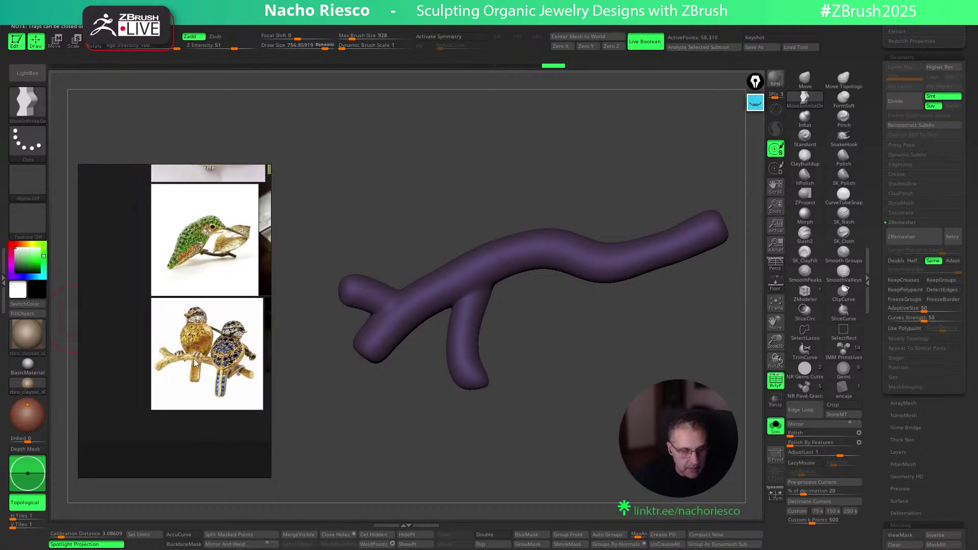
{"action": "scroll", "coordinate": [189, 363], "scroll_direction": "up", "scroll_amount": 2}
{"action": "scroll", "coordinate": [187, 366], "scroll_direction": "down", "scroll_amount": 2}
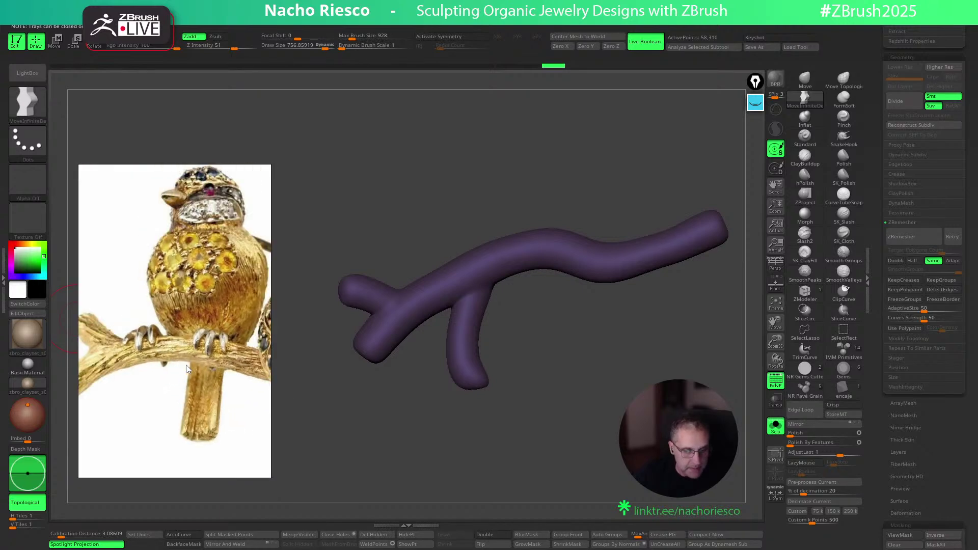
Flatten the rounded ends of the branch and twigs into cut faces with the hPolish brush, and restore the full model
{"action": "left_click_drag", "start_coordinate": [598, 404], "coordinate": [626, 495]}
{"action": "left_click_drag", "start_coordinate": [729, 327], "coordinate": [747, 353], "text": "alt"}
{"action": "left_click", "coordinate": [804, 176]}
{"action": "left_click_drag", "start_coordinate": [662, 407], "coordinate": [664, 382]}
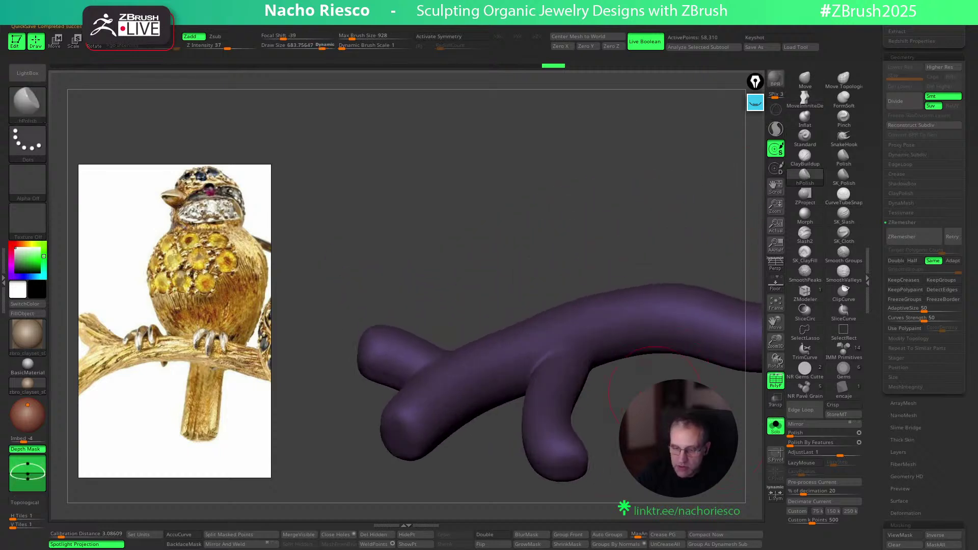
{"action": "left_click_drag", "start_coordinate": [561, 473], "coordinate": [510, 399]}
{"action": "left_click_drag", "start_coordinate": [612, 372], "coordinate": [747, 438], "text": "shift"}
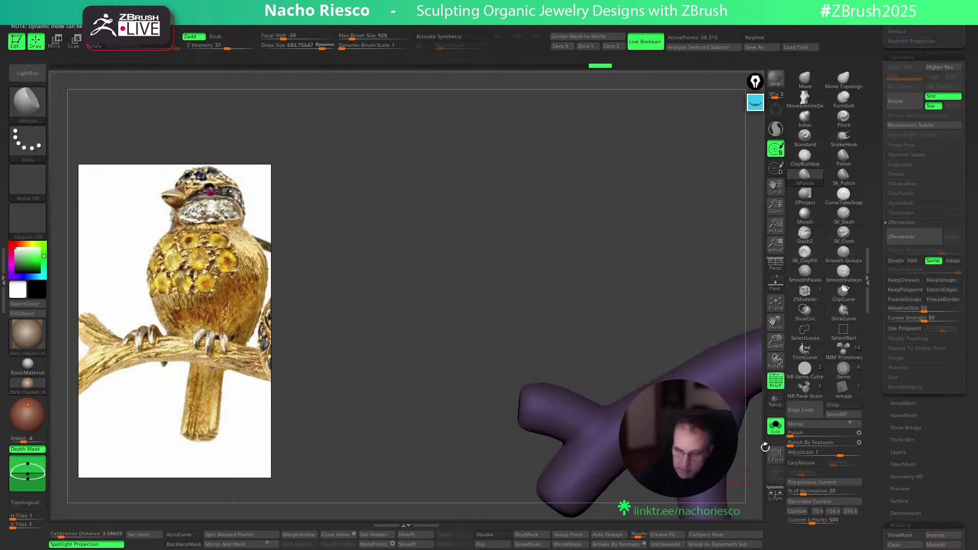
{"action": "left_click", "coordinate": [779, 429]}
{"action": "left_click_drag", "start_coordinate": [648, 454], "coordinate": [623, 360], "text": "alt"}
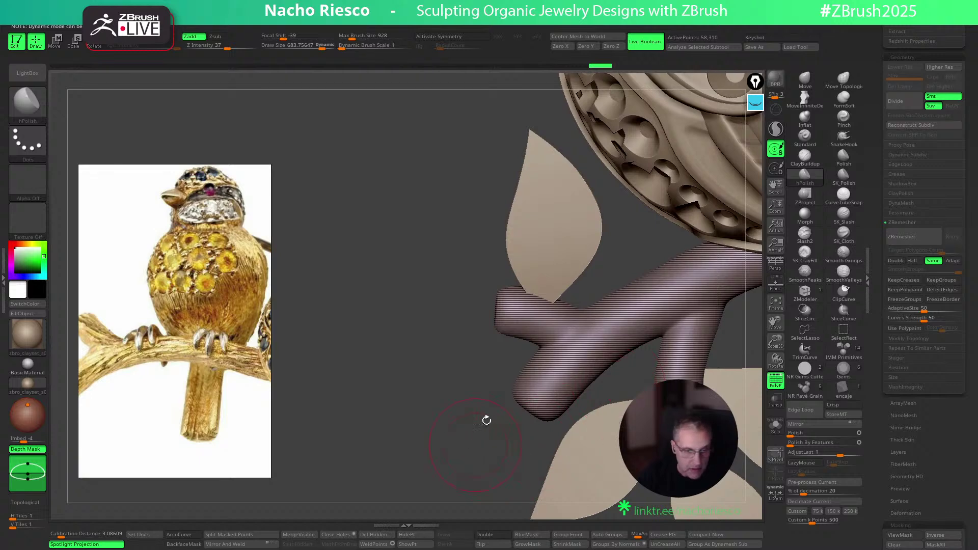
Hide the wireframe, isolate the branch and flatten a small knot on the hanging twig with hPolish at draw size about 383
{"action": "scroll", "coordinate": [181, 372], "scroll_direction": "down", "scroll_amount": 3}
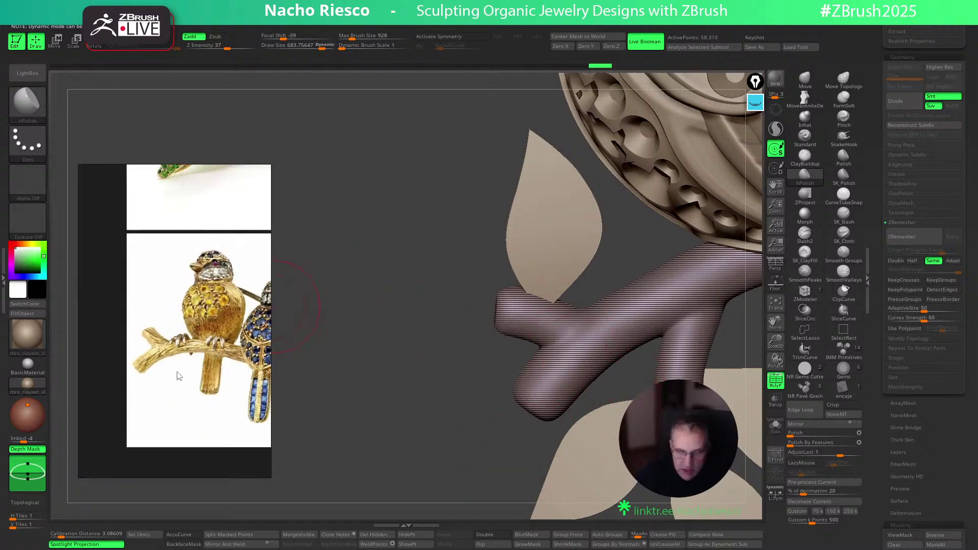
{"action": "left_click", "coordinate": [776, 380]}
{"action": "right_click_drag", "start_coordinate": [566, 396], "coordinate": [519, 421]}
{"action": "right_click_drag", "start_coordinate": [485, 473], "coordinate": [387, 398]}
{"action": "right_click_drag", "start_coordinate": [656, 285], "coordinate": [658, 326], "text": "alt"}
{"action": "left_click", "coordinate": [776, 426]}
{"action": "right_click_drag", "start_coordinate": [570, 265], "coordinate": [631, 279]}
{"action": "key", "text": "s"}
{"action": "mouse_move", "coordinate": [454, 350]}
{"action": "left_mouse_down"}
{"action": "mouse_move", "coordinate": [439, 350]}
{"action": "mouse_move", "coordinate": [443, 342]}
{"action": "mouse_move", "coordinate": [449, 351]}
{"action": "left_mouse_up"}
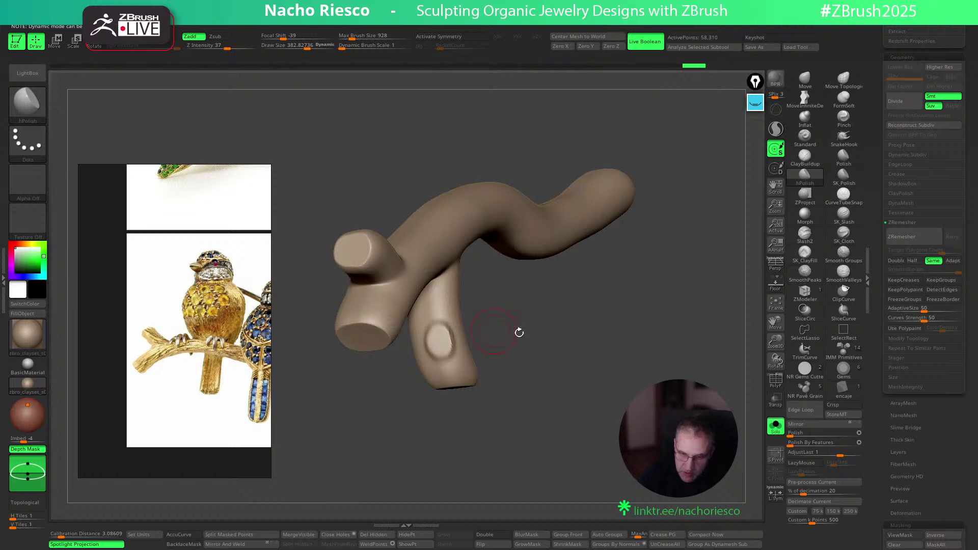
{"action": "right_click_drag", "start_coordinate": [500, 332], "coordinate": [506, 350], "text": "shift"}
{"action": "left_click", "coordinate": [776, 428]}
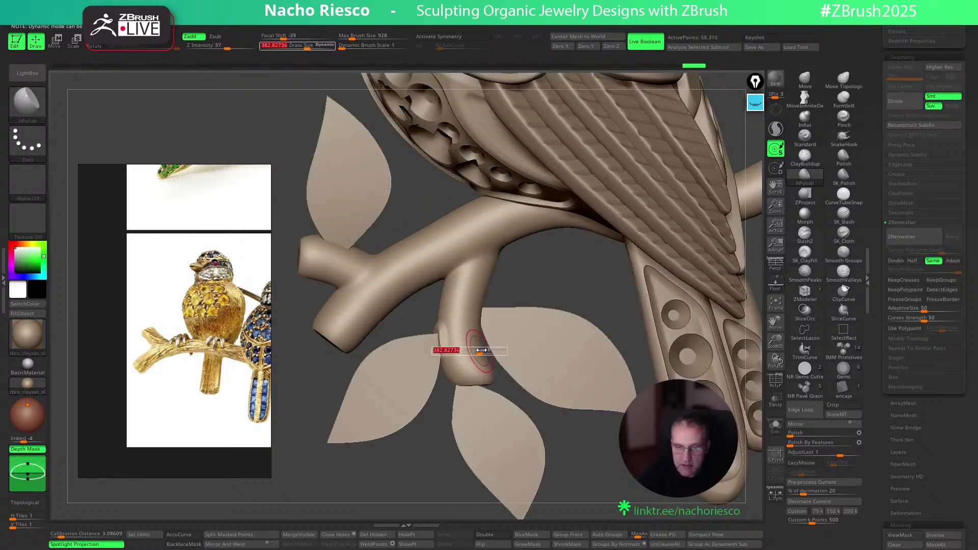
Smooth the rough edges of the knot on the hanging twig with the branch isolated, and restore the full model
{"action": "left_click", "coordinate": [775, 428]}
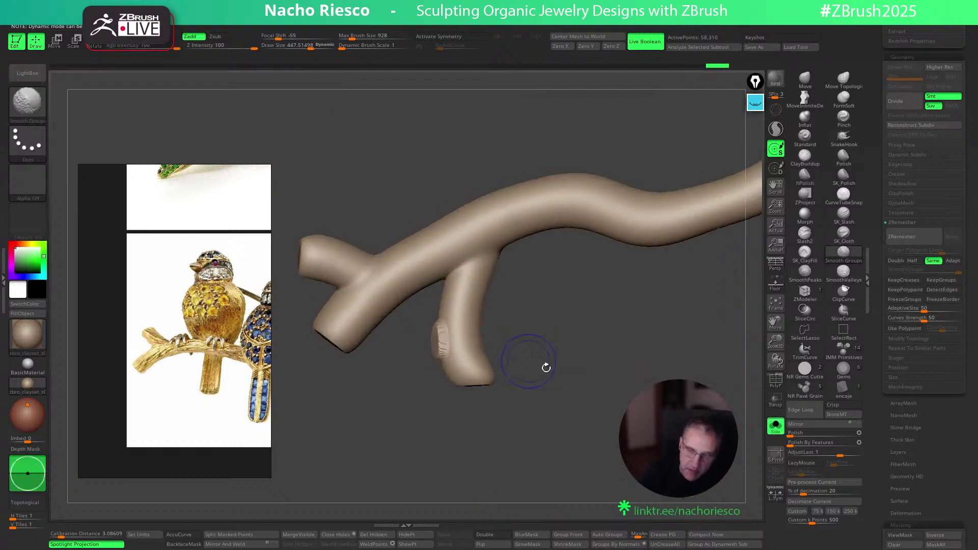
{"action": "left_click", "coordinate": [775, 428]}
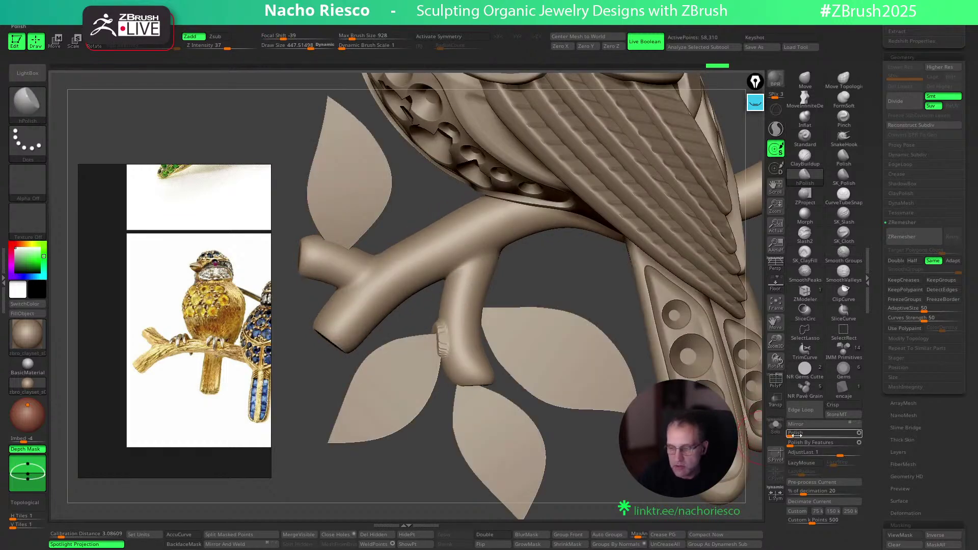
{"action": "mouse_move", "coordinate": [631, 461]}
{"action": "left_mouse_down"}
{"action": "mouse_move", "coordinate": [604, 475]}
{"action": "mouse_move", "coordinate": [571, 459]}
{"action": "left_mouse_up"}
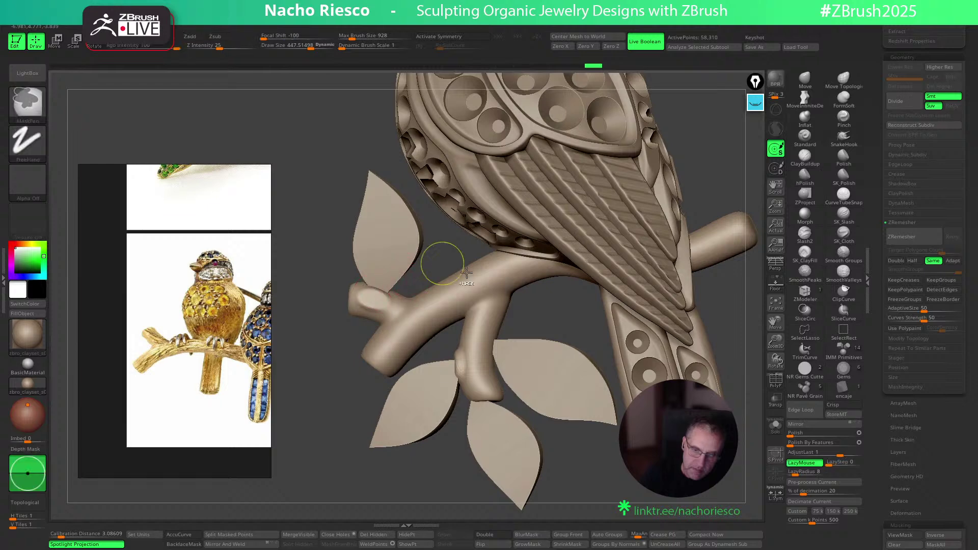
Refine the knot on the short upper twig with hPolish while the branch is isolated, and bring back the bird
{"action": "left_click", "coordinate": [775, 426]}
{"action": "left_click_drag", "start_coordinate": [590, 448], "coordinate": [557, 452]}
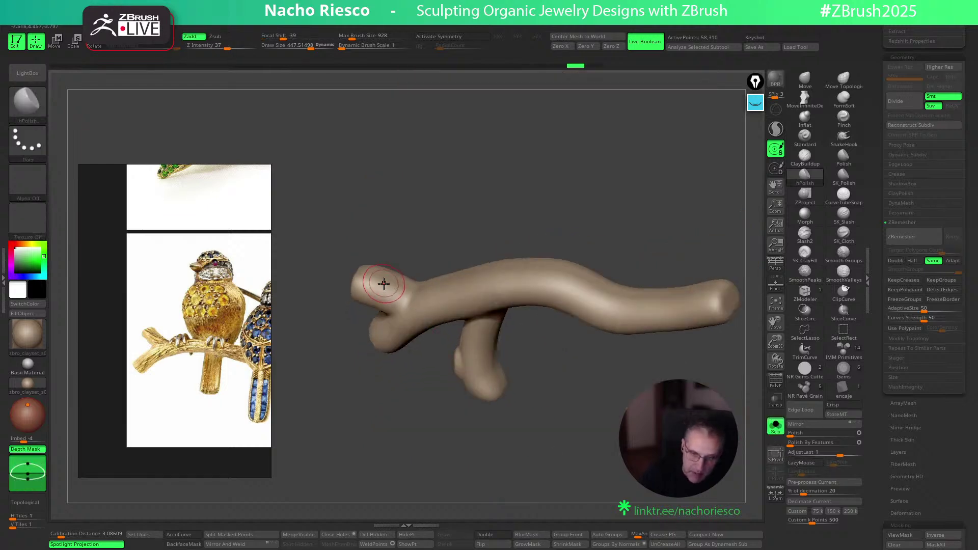
{"action": "left_click_drag", "start_coordinate": [434, 232], "coordinate": [530, 214]}
{"action": "left_click", "coordinate": [775, 427]}
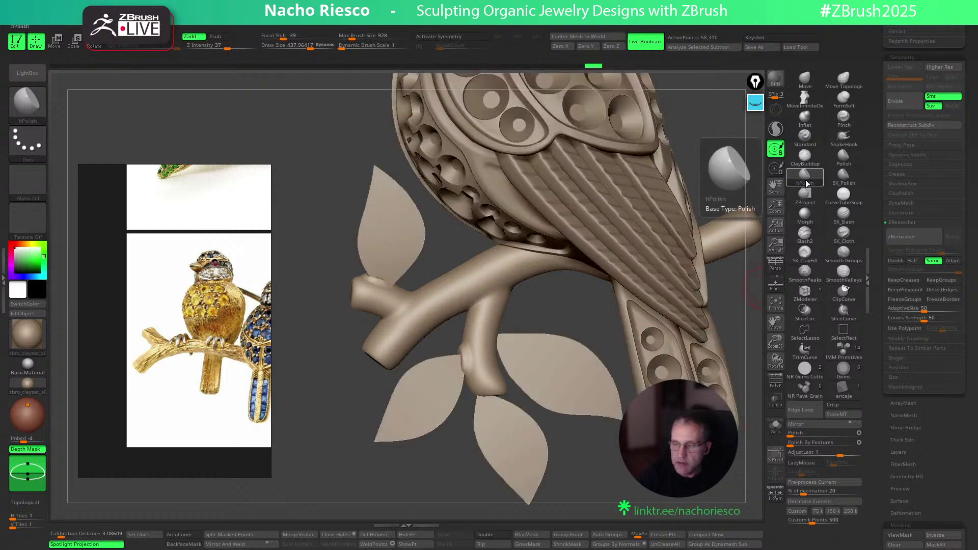
Select the leaves and mask all of them except the upper one beside the bird's breast
{"action": "left_click", "coordinate": [401, 256], "text": "alt"}
{"action": "left_click", "coordinate": [776, 425]}
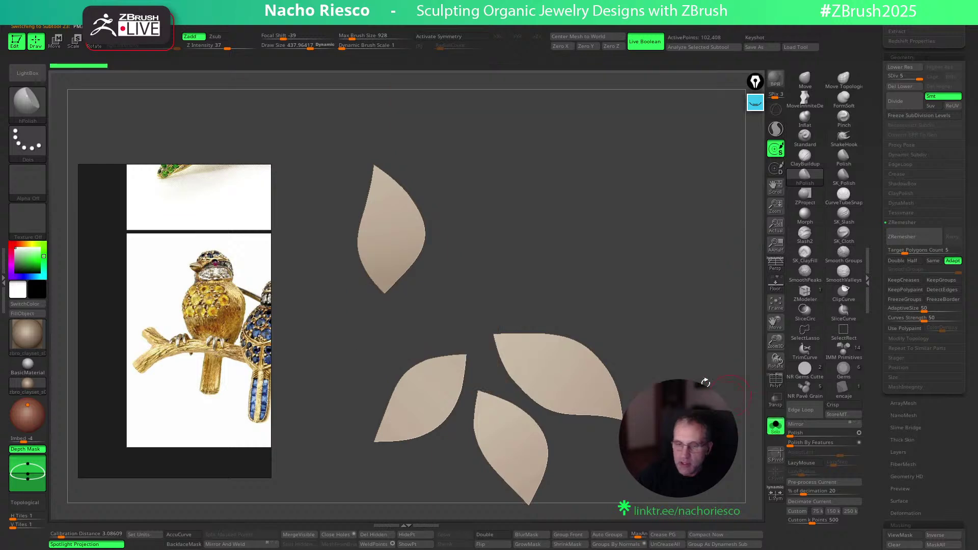
{"action": "left_click_drag", "start_coordinate": [407, 116], "coordinate": [306, 340], "text": "ctrl+shift"}
{"action": "left_click", "coordinate": [775, 425]}
{"action": "left_click", "coordinate": [742, 408], "text": "ctrl"}
{"action": "key", "text": "w"}
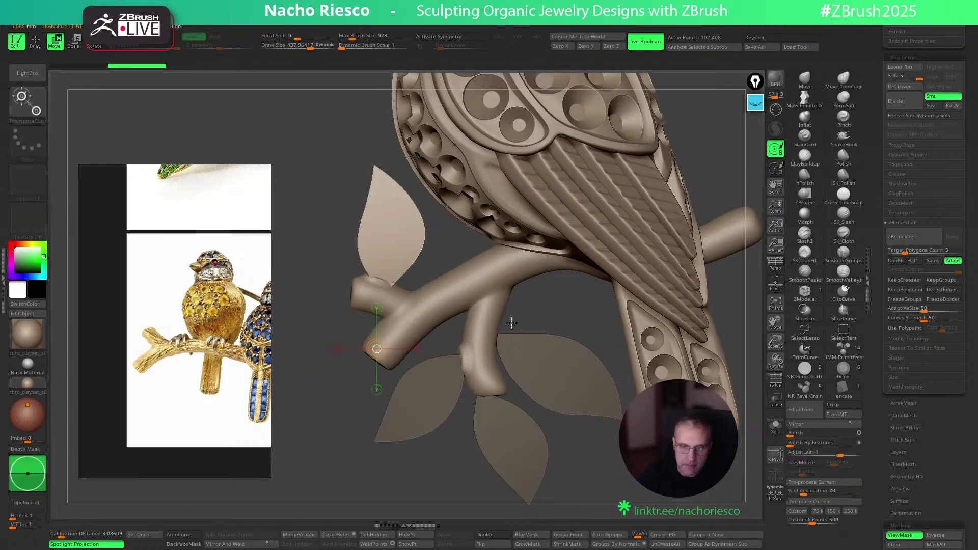
Shift the unmasked upper leaf slightly upward with the Transpose line, and turn off the mask display
{"action": "left_click_drag", "start_coordinate": [392, 245], "coordinate": [393, 327], "text": "shift"}
{"action": "left_click_drag", "start_coordinate": [392, 287], "coordinate": [406, 275]}
{"action": "key", "text": "q"}
{"action": "right_click_drag", "start_coordinate": [629, 479], "coordinate": [605, 450], "text": "ctrl"}
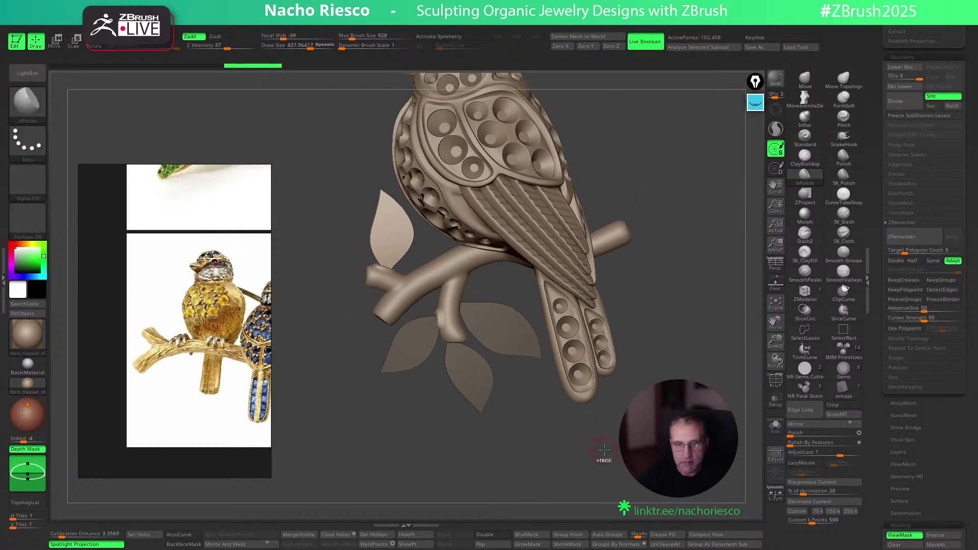
{"action": "key", "text": "ctrl+h"}
{"action": "mouse_move", "coordinate": [604, 448]}
{"action": "left_mouse_down", "text": "alt"}
{"action": "mouse_move", "coordinate": [545, 495]}
{"action": "mouse_move", "coordinate": [608, 376]}
{"action": "left_mouse_up", "text": "alt"}
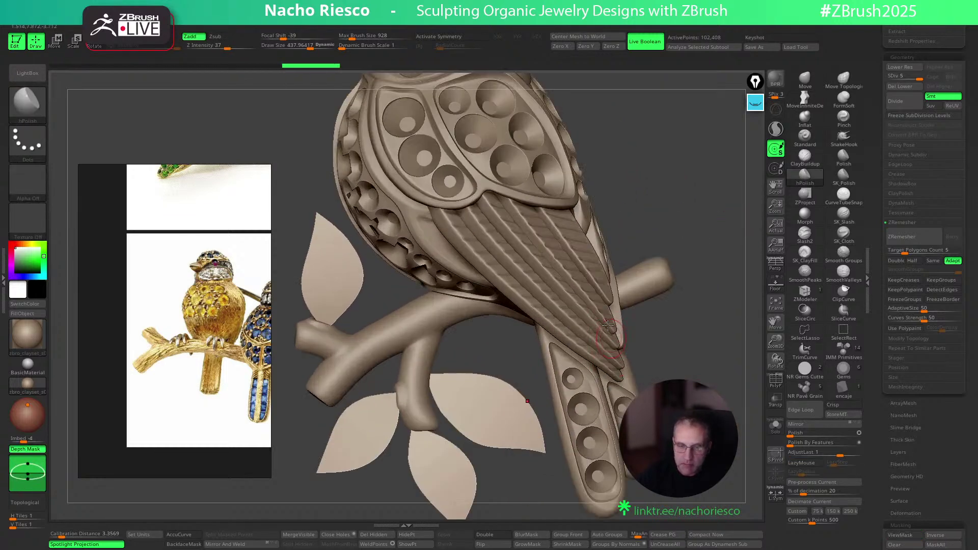
Select the branch and add a flattened knot near its free end behind the bird's wing with hPolish
{"action": "left_click", "coordinate": [645, 283], "text": "alt"}
{"action": "left_click_drag", "start_coordinate": [677, 329], "coordinate": [723, 387]}
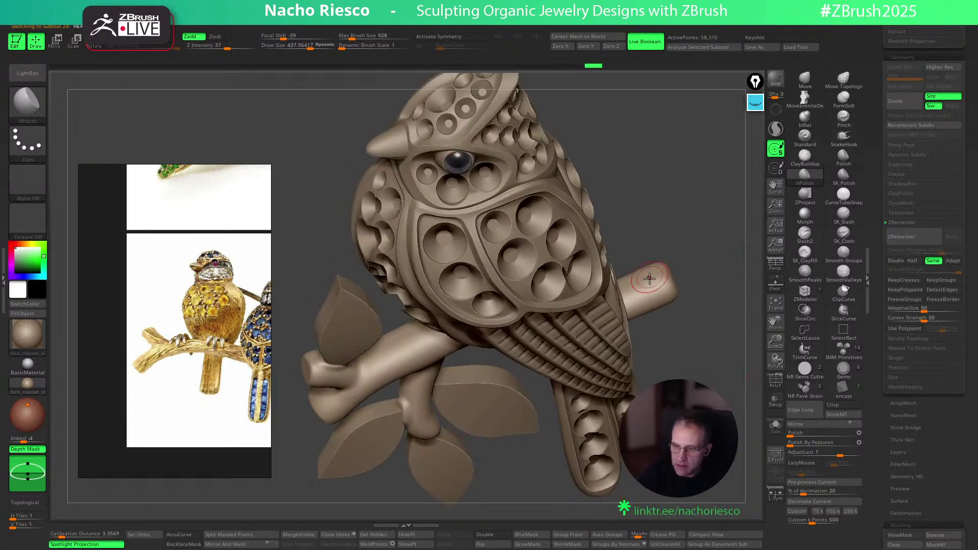
{"action": "left_click_drag", "start_coordinate": [682, 291], "coordinate": [693, 358]}
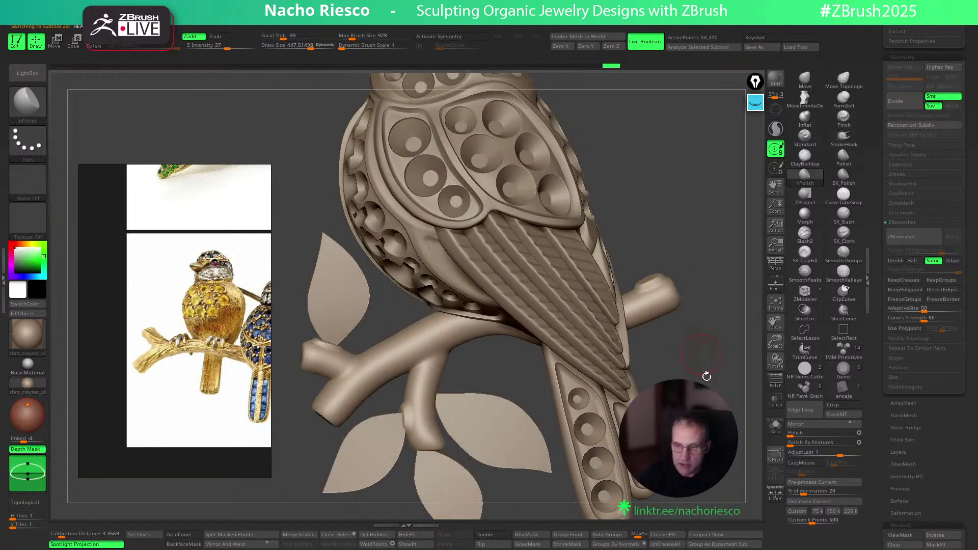
Add a flattened knot beside the cut end of the main branch with hPolish, isolating the branch to check it
{"action": "key", "text": "ctrl+shift+z"}
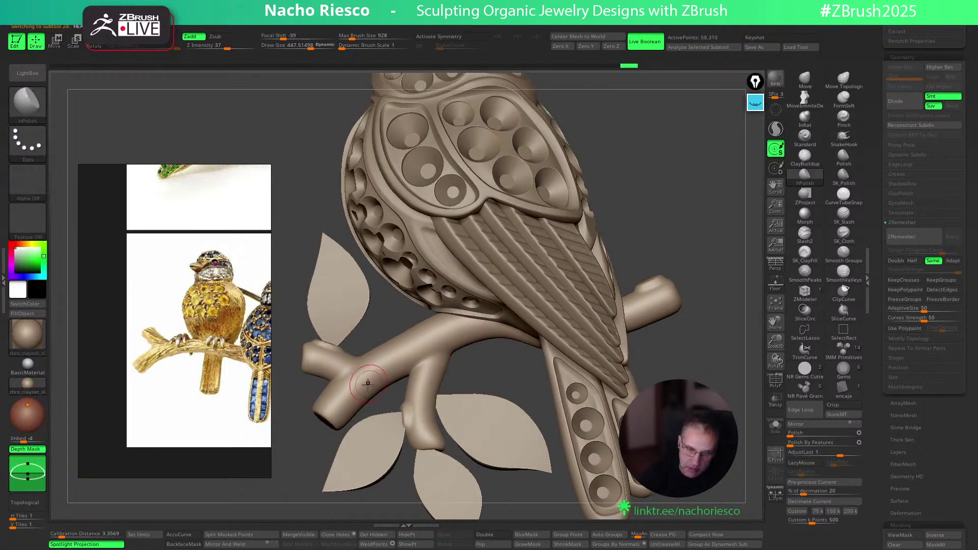
{"action": "right_click_drag", "start_coordinate": [402, 331], "coordinate": [408, 338]}
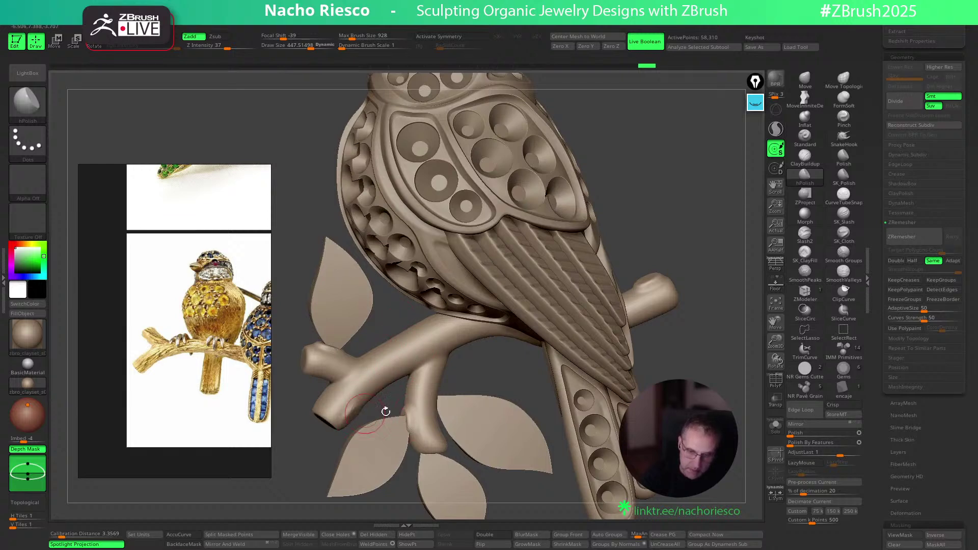
{"action": "left_click", "coordinate": [775, 426]}
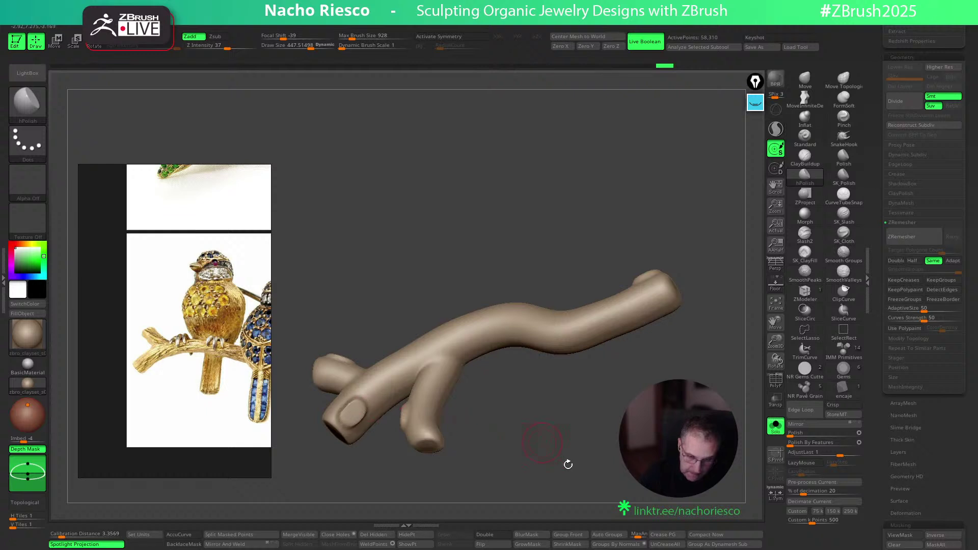
{"action": "left_click_drag", "start_coordinate": [557, 453], "coordinate": [578, 471]}
{"action": "key", "text": "shift"}
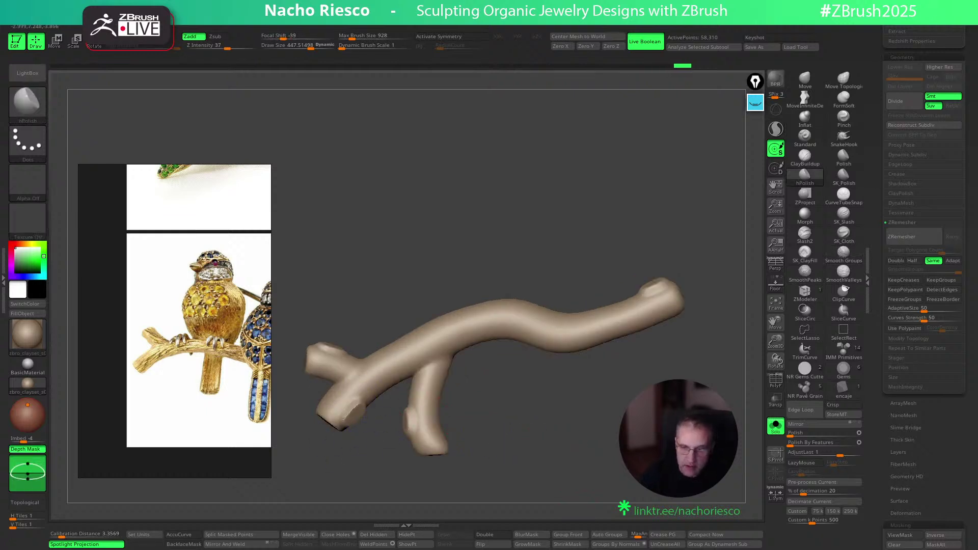
{"action": "left_click", "coordinate": [771, 431]}
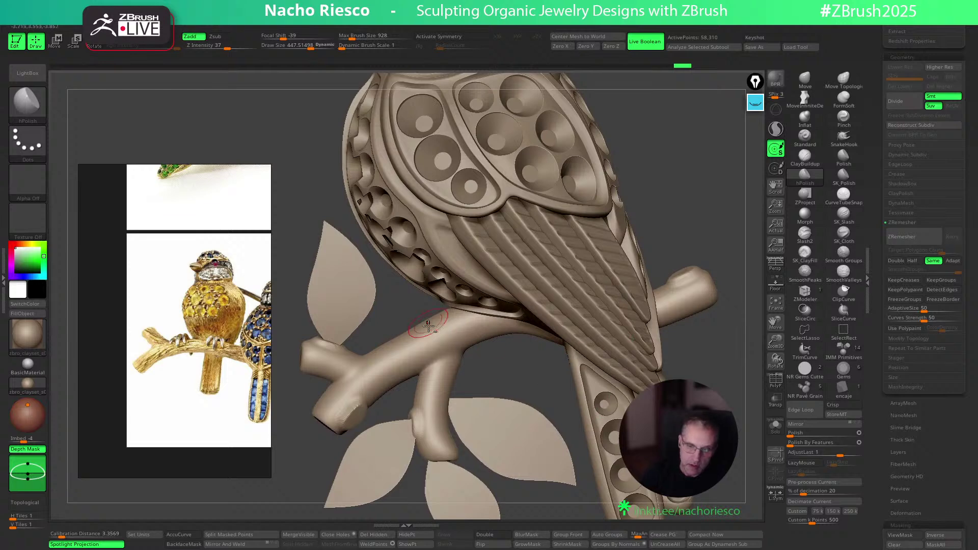
Isolate the branch, flatten a knot midway along it beneath the bird's breast with hPolish, and bring back the bird
{"action": "left_click", "coordinate": [776, 427]}
{"action": "key", "text": "s"}
{"action": "left_click_drag", "start_coordinate": [434, 320], "coordinate": [448, 326]}
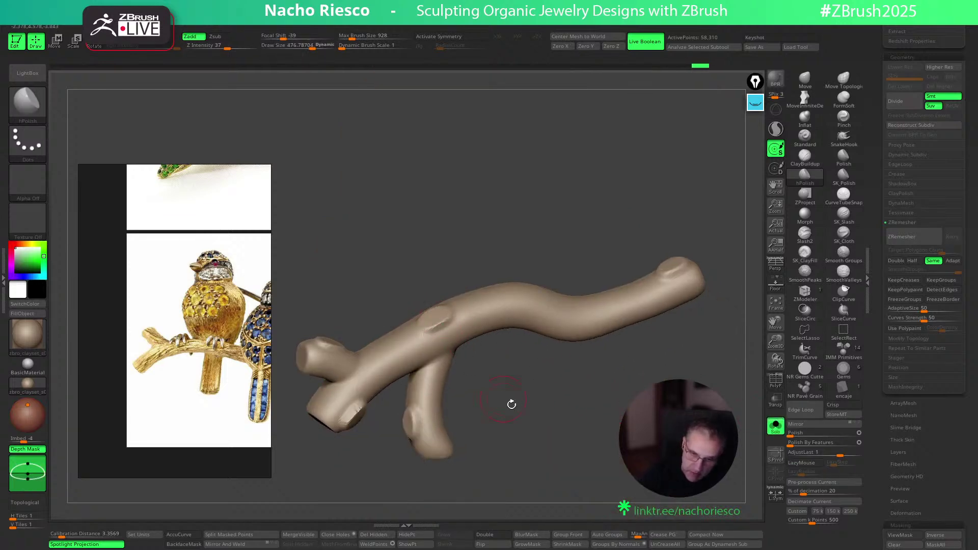
{"action": "left_click_drag", "start_coordinate": [503, 397], "coordinate": [535, 399]}
{"action": "left_click", "coordinate": [776, 429]}
{"action": "mouse_move", "coordinate": [716, 449]}
{"action": "right_mouse_down", "text": "ctrl"}
{"action": "mouse_move", "coordinate": [708, 381]}
{"action": "mouse_move", "coordinate": [709, 428]}
{"action": "right_mouse_up", "text": "ctrl"}
{"action": "key", "text": "s"}
{"action": "key", "text": "shift"}
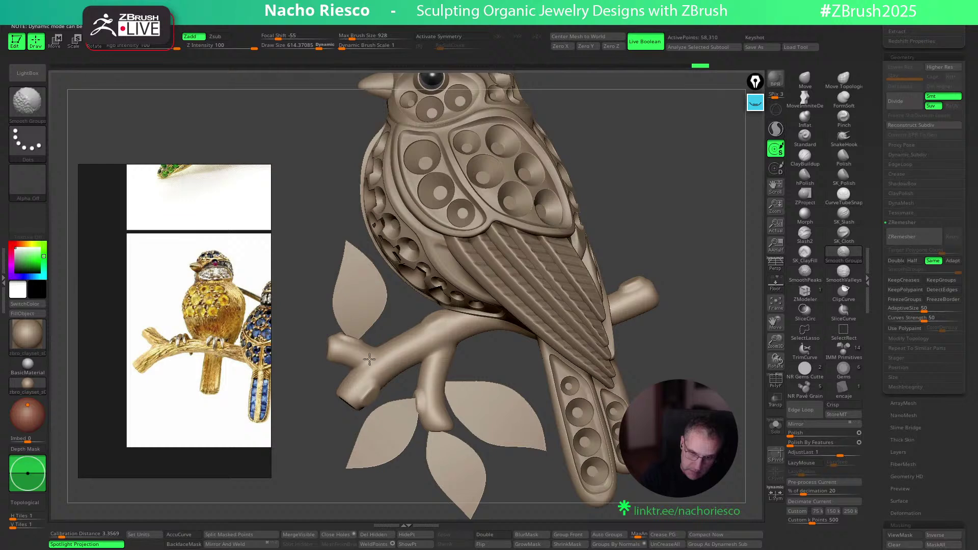
Subdivide the branch up to subdivision level 3
{"action": "right_click_drag", "start_coordinate": [686, 265], "coordinate": [684, 321], "text": "ctrl"}
{"action": "key", "text": "s"}
{"action": "mouse_move", "coordinate": [726, 347]}
{"action": "left_mouse_down", "text": "alt"}
{"action": "mouse_move", "coordinate": [752, 316]}
{"action": "mouse_move", "coordinate": [763, 347]}
{"action": "left_mouse_up", "text": "alt"}
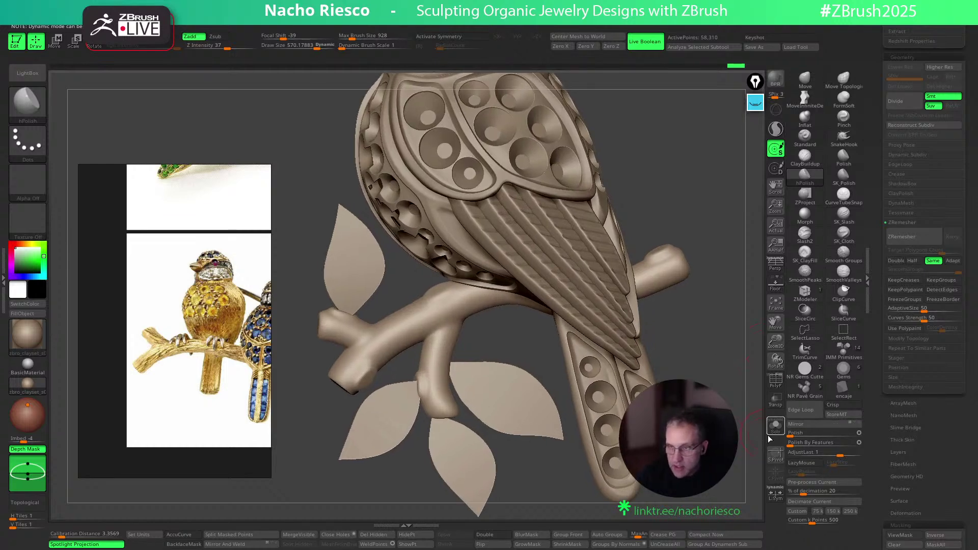
{"action": "left_click", "coordinate": [903, 102]}
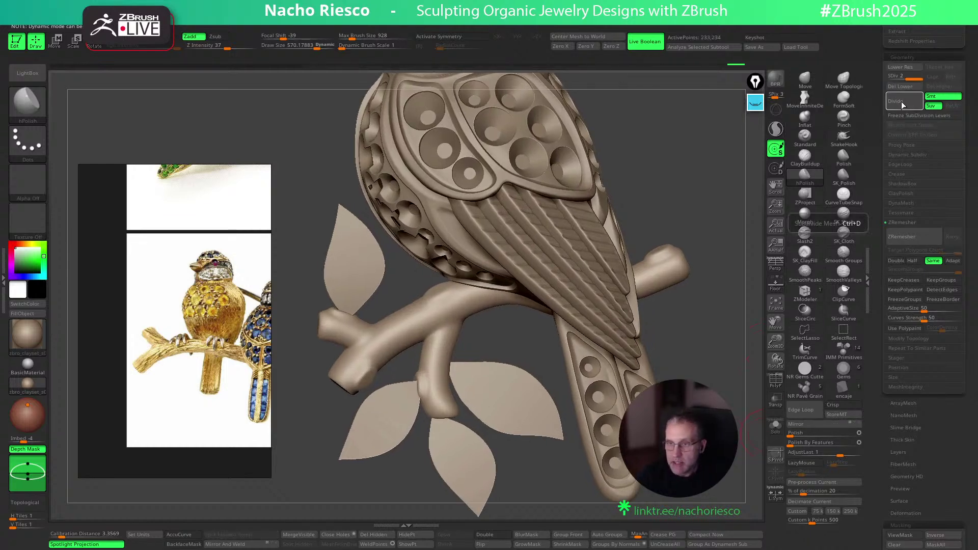
{"action": "right_click_drag", "start_coordinate": [704, 351], "coordinate": [706, 361], "text": "ctrl"}
{"action": "left_click_drag", "start_coordinate": [727, 355], "coordinate": [744, 314]}
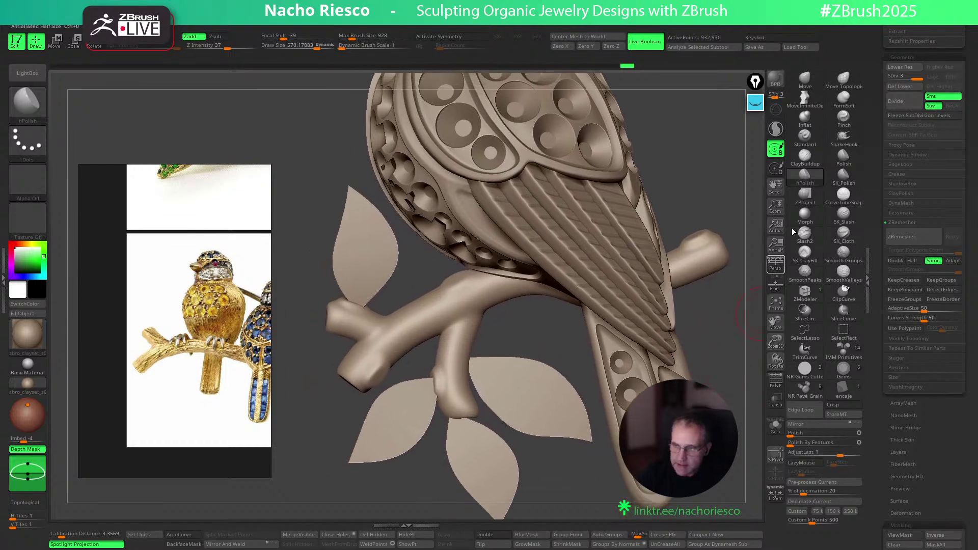
Refine the flat face of the main branch's cut end with hPolish
{"action": "key", "text": "b"}
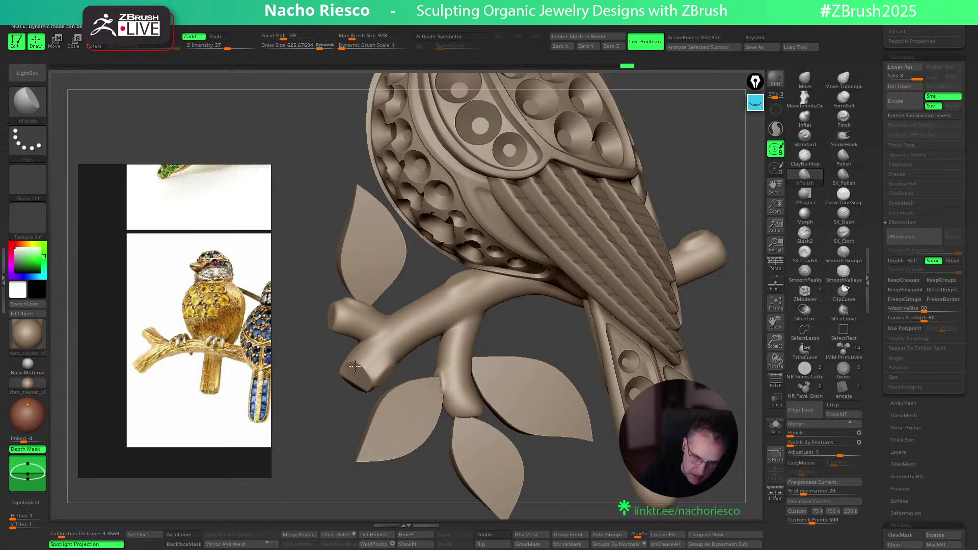
{"action": "left_click_drag", "start_coordinate": [349, 412], "coordinate": [348, 376]}
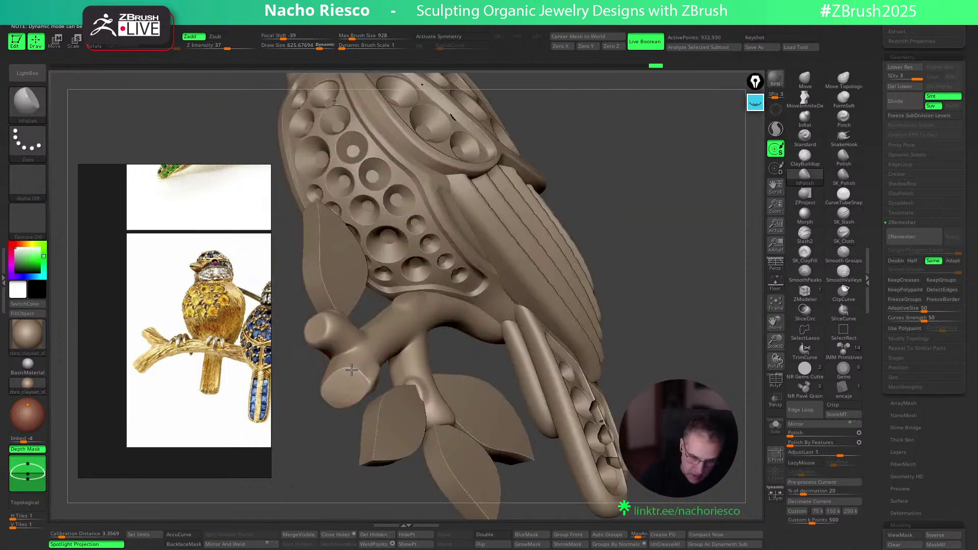
{"action": "left_click_drag", "start_coordinate": [323, 455], "coordinate": [474, 439]}
{"action": "mouse_move", "coordinate": [679, 310]}
{"action": "left_mouse_down"}
{"action": "mouse_move", "coordinate": [683, 318]}
{"action": "mouse_move", "coordinate": [696, 306]}
{"action": "left_mouse_up"}
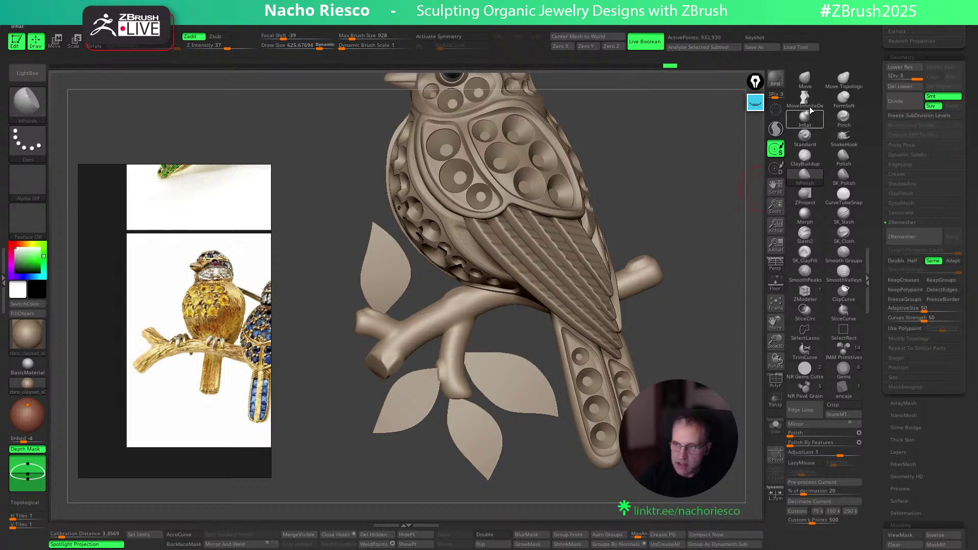
Adjust the hanging twig and the branch's free end using the move infinite depth brush with AccuCurve on and a larger Dynamic Brush Scale
{"action": "left_click", "coordinate": [806, 97]}
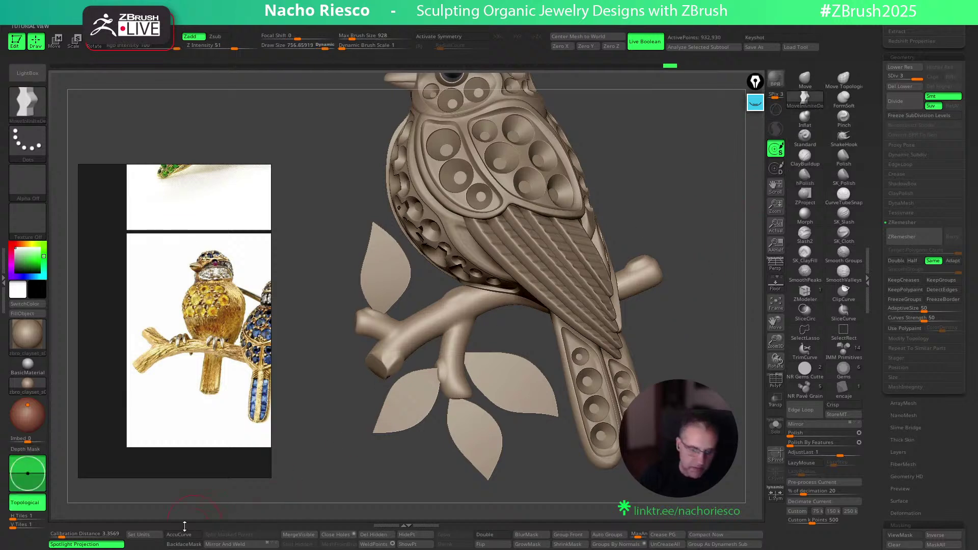
{"action": "key", "text": "s"}
{"action": "left_click_drag", "start_coordinate": [420, 337], "coordinate": [442, 337]}
{"action": "left_click", "coordinate": [342, 47]}
{"action": "left_click_drag", "start_coordinate": [342, 46], "coordinate": [349, 46]}
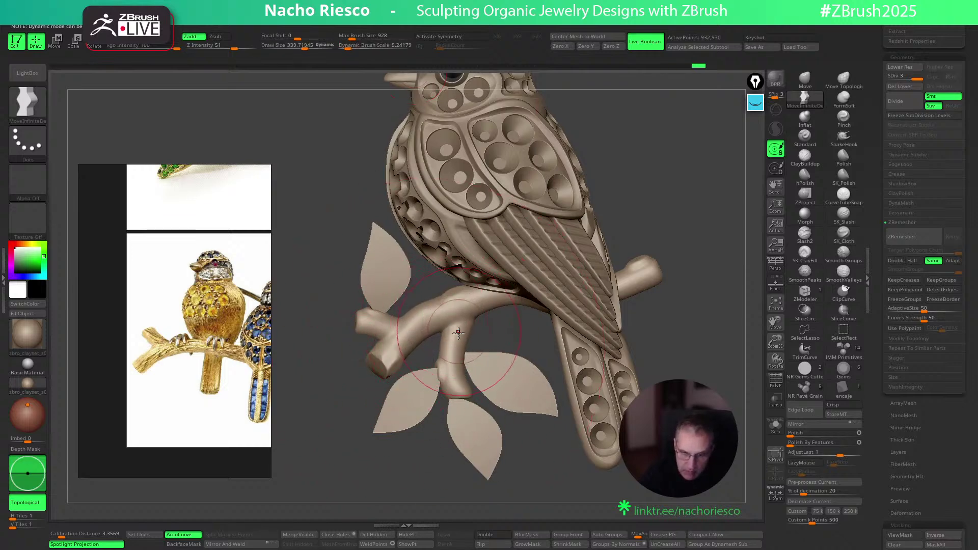
{"action": "key", "text": "s"}
{"action": "left_click_drag", "start_coordinate": [462, 345], "coordinate": [458, 345]}
{"action": "left_click_drag", "start_coordinate": [454, 357], "coordinate": [468, 379]}
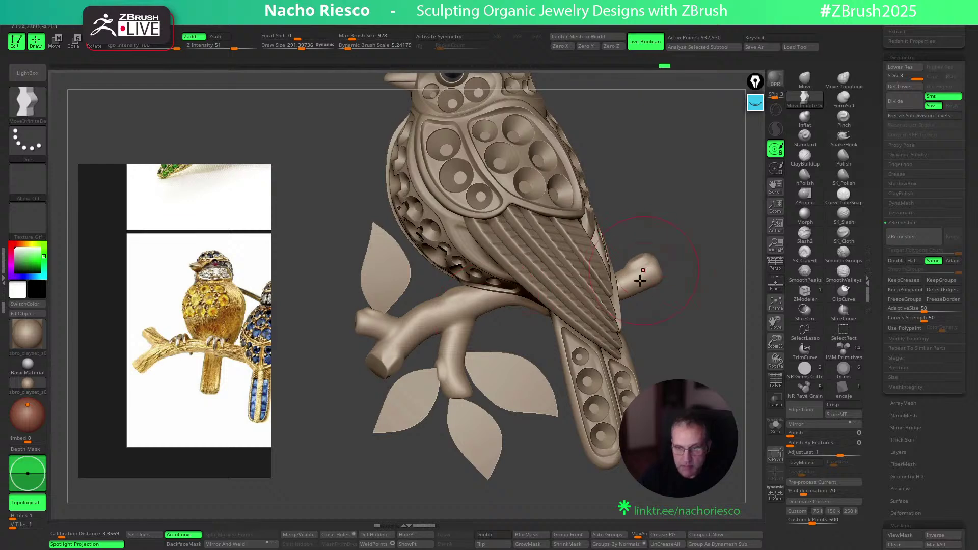
{"action": "left_click_drag", "start_coordinate": [623, 305], "coordinate": [623, 309]}
Flatten the branch's free end behind the bird's wing with the TrimDynamic brush
{"action": "mouse_move", "coordinate": [670, 283]}
{"action": "left_mouse_down"}
{"action": "mouse_move", "coordinate": [728, 280]}
{"action": "mouse_move", "coordinate": [632, 278]}
{"action": "left_mouse_up"}
{"action": "left_click", "coordinate": [804, 177]}
{"action": "key", "text": "s"}
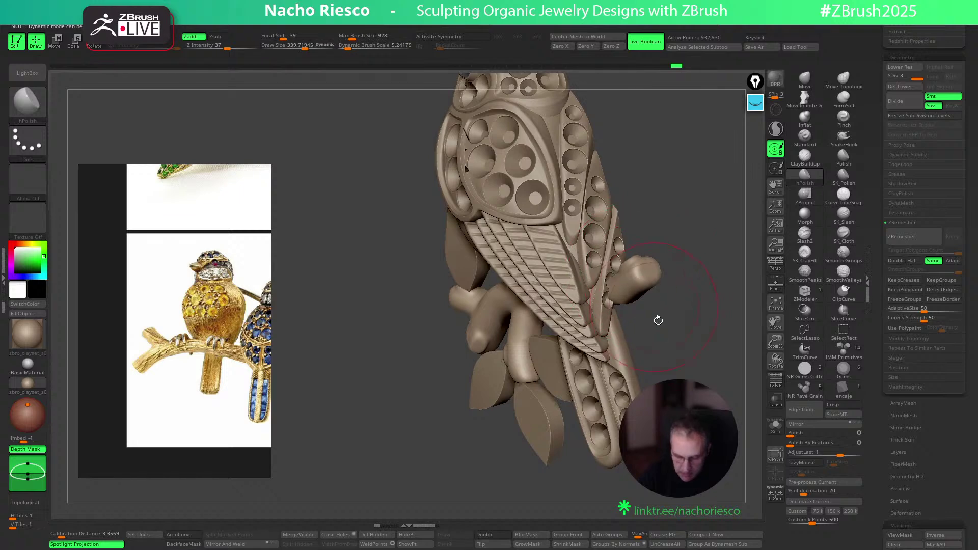
{"action": "key", "text": "b"}
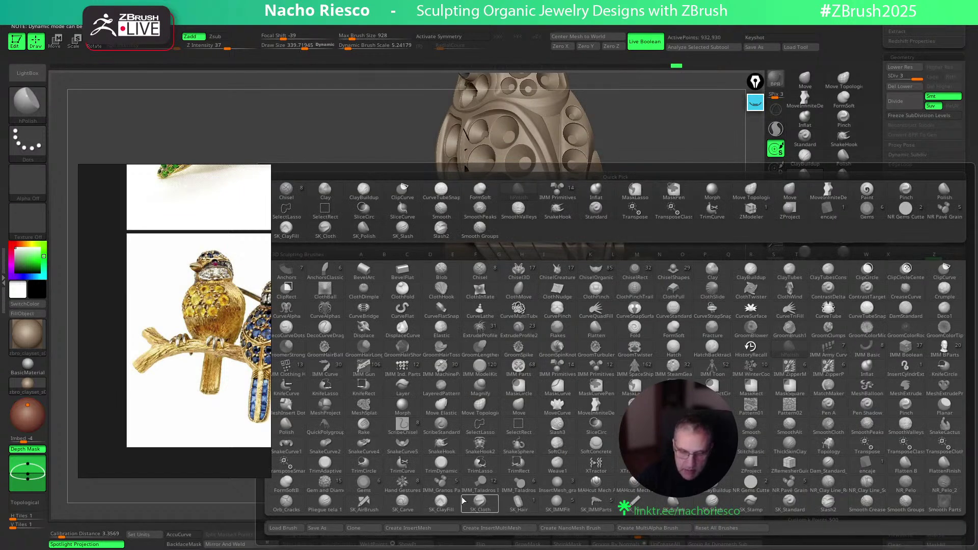
{"action": "key", "text": "t"}
{"action": "key", "text": "d"}
{"action": "key", "text": "s"}
{"action": "mouse_move", "coordinate": [649, 285]}
{"action": "left_mouse_down"}
{"action": "mouse_move", "coordinate": [712, 292]}
{"action": "mouse_move", "coordinate": [684, 307]}
{"action": "mouse_move", "coordinate": [700, 341]}
{"action": "mouse_move", "coordinate": [691, 344]}
{"action": "mouse_move", "coordinate": [704, 313]}
{"action": "mouse_move", "coordinate": [644, 336]}
{"action": "left_mouse_up"}
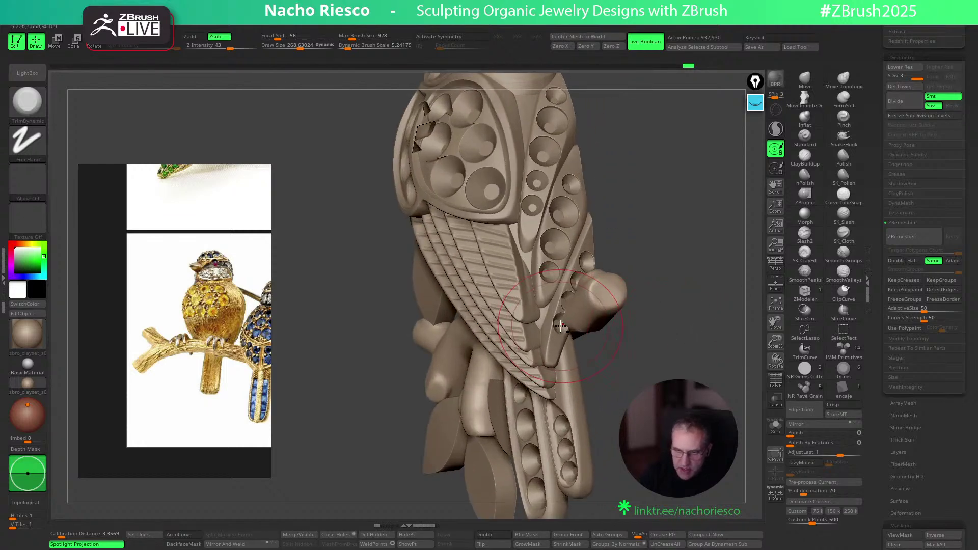
Mask all the body's gem-seat cutters except the four beside the branch's free end, and delete those four
{"action": "left_click", "coordinate": [505, 305], "text": "alt"}
{"action": "left_click", "coordinate": [775, 425]}
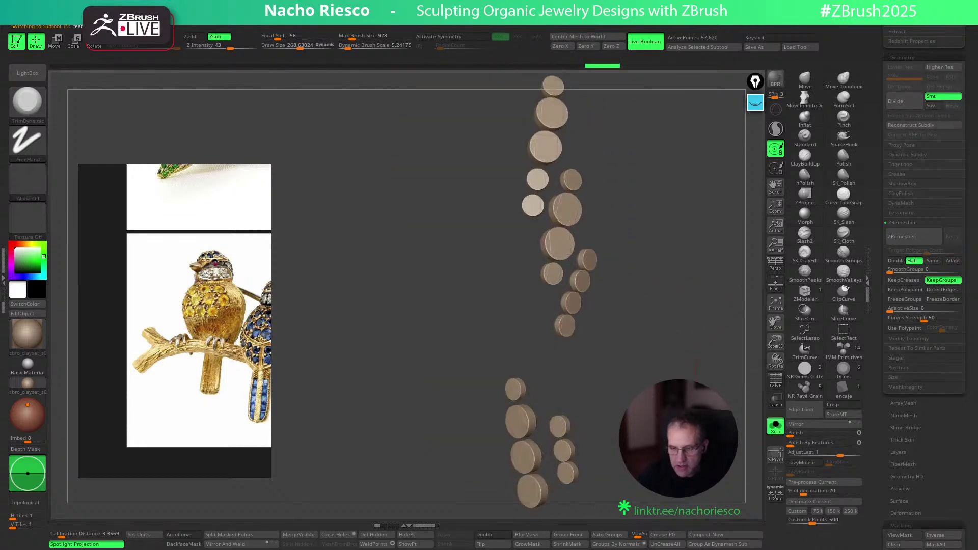
{"action": "mouse_move", "coordinate": [654, 323]}
{"action": "left_mouse_down", "text": "ctrl"}
{"action": "mouse_move", "coordinate": [618, 203]}
{"action": "mouse_move", "coordinate": [594, 200]}
{"action": "mouse_move", "coordinate": [634, 328]}
{"action": "mouse_move", "coordinate": [629, 351]}
{"action": "mouse_move", "coordinate": [564, 255]}
{"action": "mouse_move", "coordinate": [574, 231]}
{"action": "left_mouse_up", "text": "ctrl"}
{"action": "left_click", "coordinate": [32, 117], "text": "ctrl"}
{"action": "left_click", "coordinate": [80, 113]}
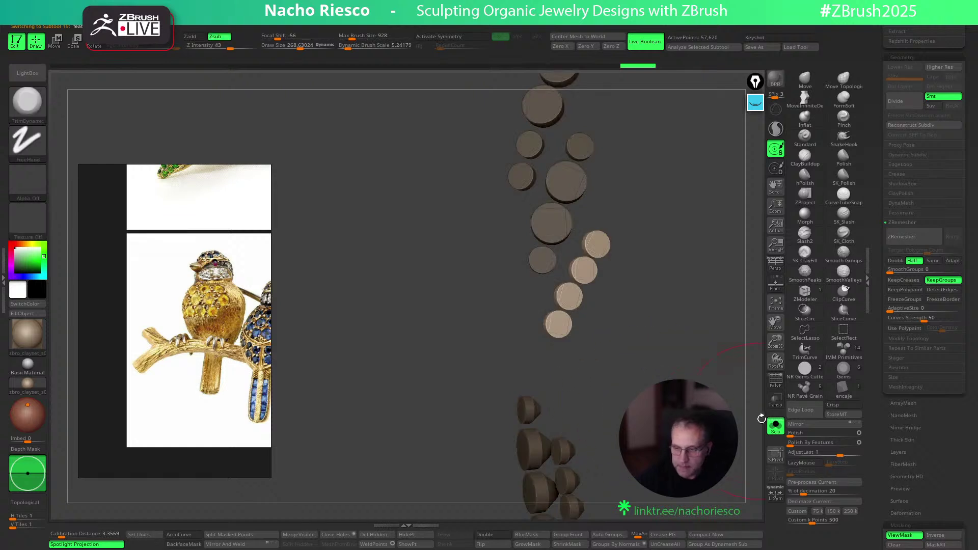
{"action": "left_click", "coordinate": [775, 425]}
{"action": "left_click", "coordinate": [406, 534]}
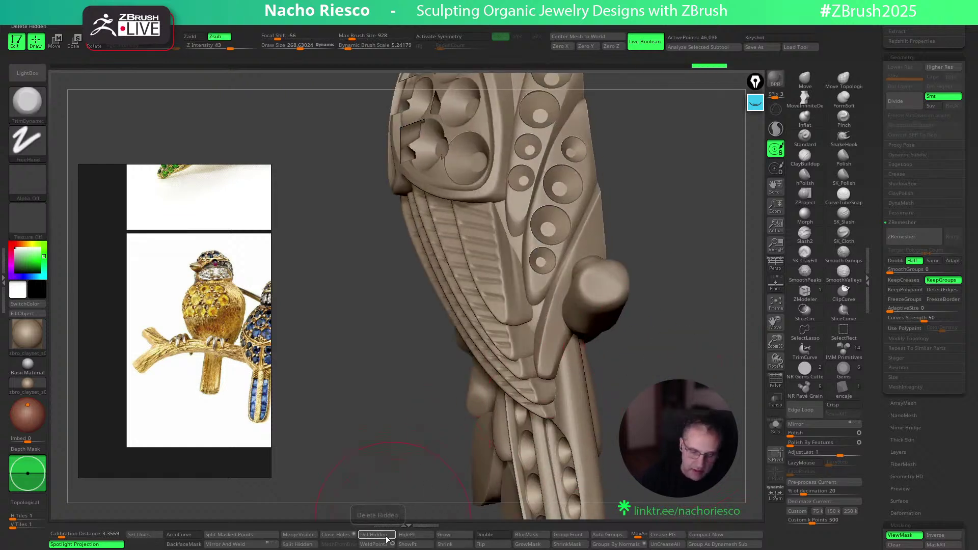
{"action": "left_click", "coordinate": [386, 534]}
Adjust the bird's edge beside the wing tip using the move infinite depth brush, and turn off AccuCurve
{"action": "right_click_drag", "start_coordinate": [665, 360], "coordinate": [745, 325], "text": "ctrl"}
{"action": "mouse_move", "coordinate": [745, 325]}
{"action": "left_mouse_down"}
{"action": "mouse_move", "coordinate": [697, 317]}
{"action": "mouse_move", "coordinate": [683, 359]}
{"action": "mouse_move", "coordinate": [642, 372]}
{"action": "mouse_move", "coordinate": [688, 377]}
{"action": "mouse_move", "coordinate": [707, 378]}
{"action": "mouse_move", "coordinate": [690, 304]}
{"action": "mouse_move", "coordinate": [636, 324]}
{"action": "mouse_move", "coordinate": [550, 303]}
{"action": "left_mouse_up"}
{"action": "left_click", "coordinate": [805, 97]}
{"action": "left_click_drag", "start_coordinate": [642, 319], "coordinate": [597, 307]}
{"action": "key", "text": "m"}
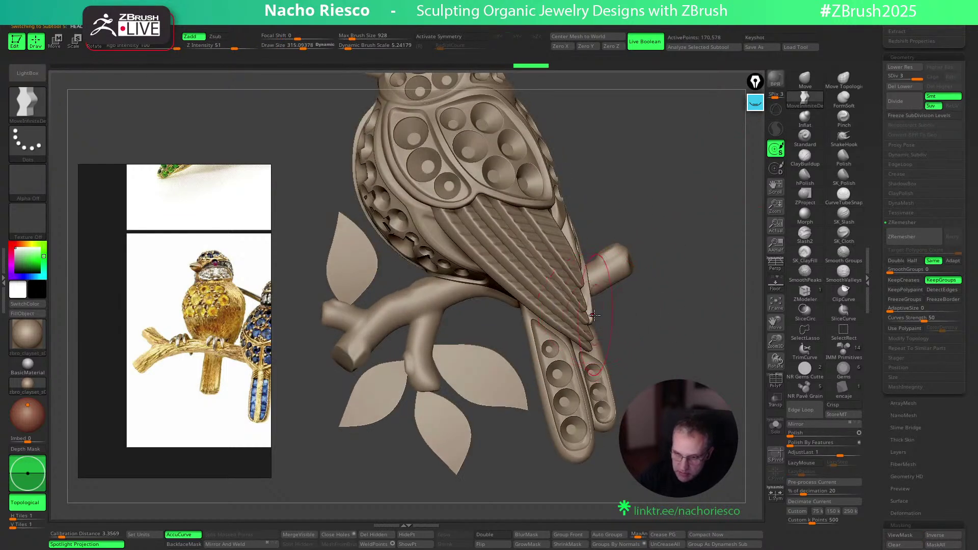
{"action": "left_click", "coordinate": [182, 534]}
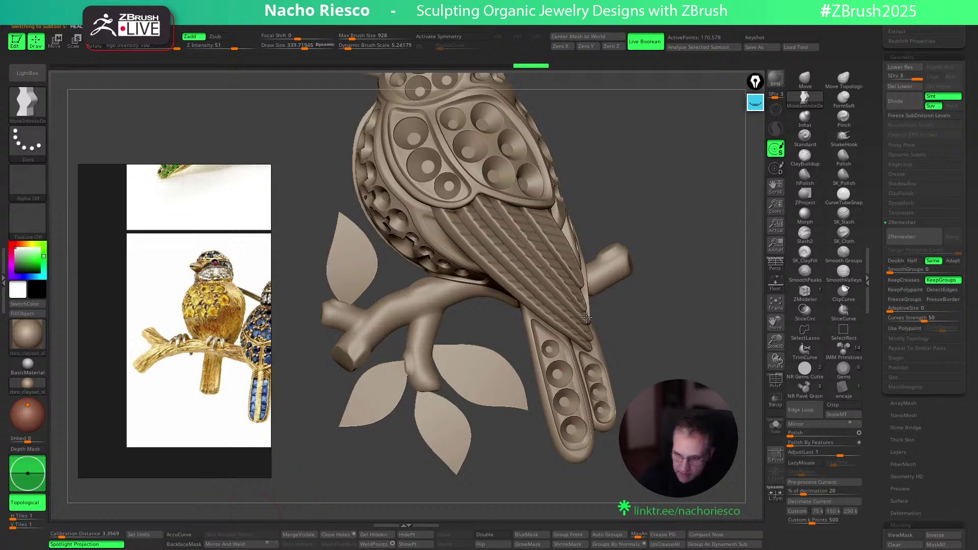
{"action": "left_click_drag", "start_coordinate": [694, 297], "coordinate": [671, 344]}
Select the branch and prepare the SK_Slash brush with its alpha repeated in 2 horizontal tiles
{"action": "left_click", "coordinate": [612, 279], "text": "alt"}
{"action": "left_click_drag", "start_coordinate": [679, 347], "coordinate": [782, 323], "text": "alt"}
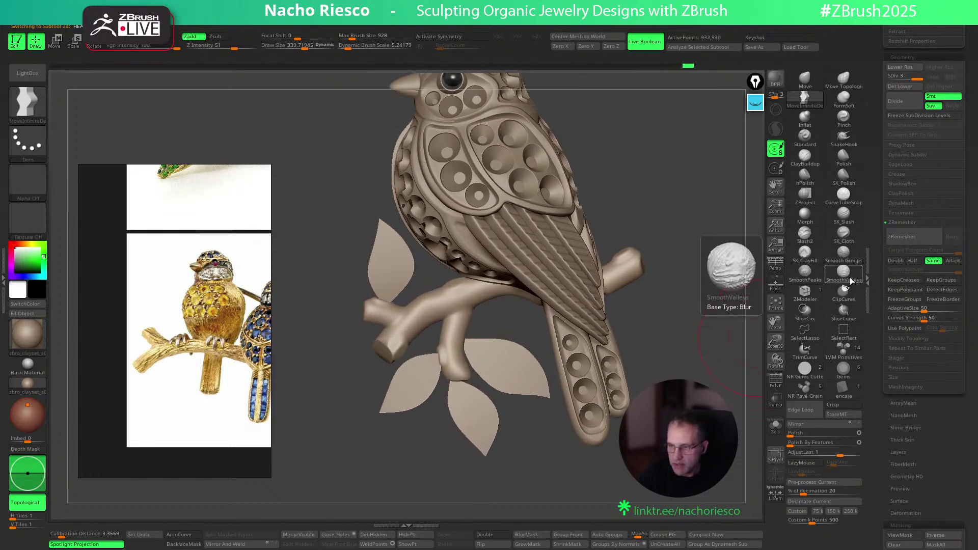
{"action": "left_click", "coordinate": [843, 213]}
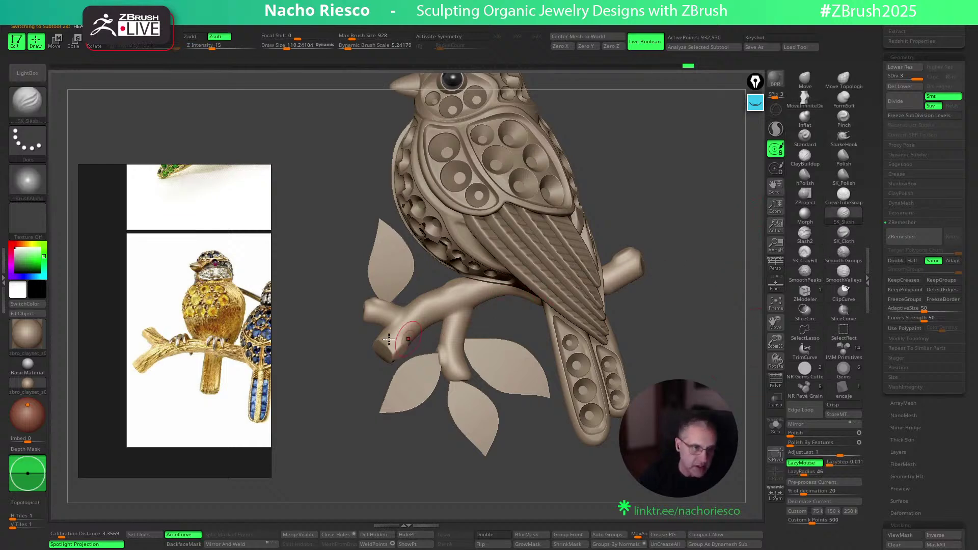
{"action": "left_click", "coordinate": [29, 193]}
{"action": "left_click", "coordinate": [367, 322]}
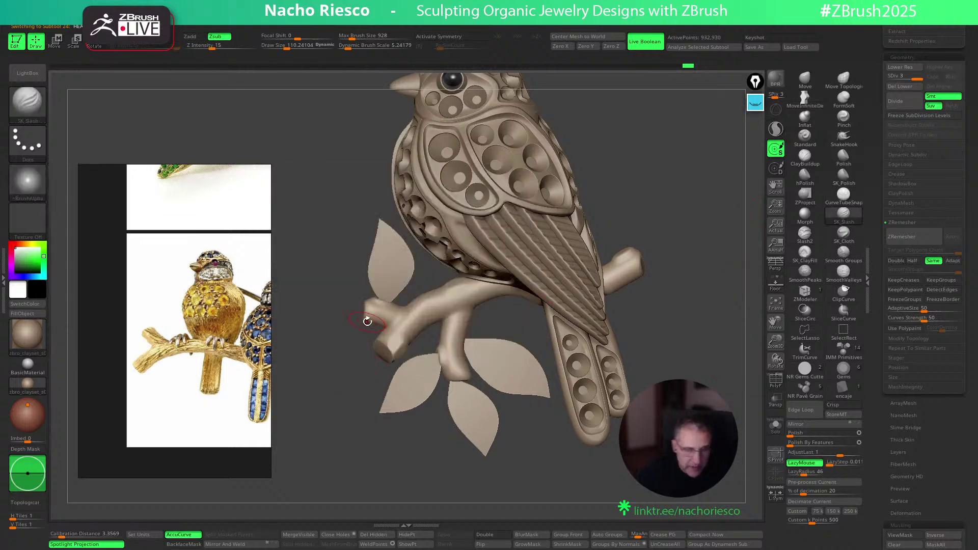
{"action": "right_click_drag", "start_coordinate": [190, 202], "coordinate": [220, 157]}
{"action": "left_click", "coordinate": [29, 175]}
{"action": "left_click", "coordinate": [199, 289]}
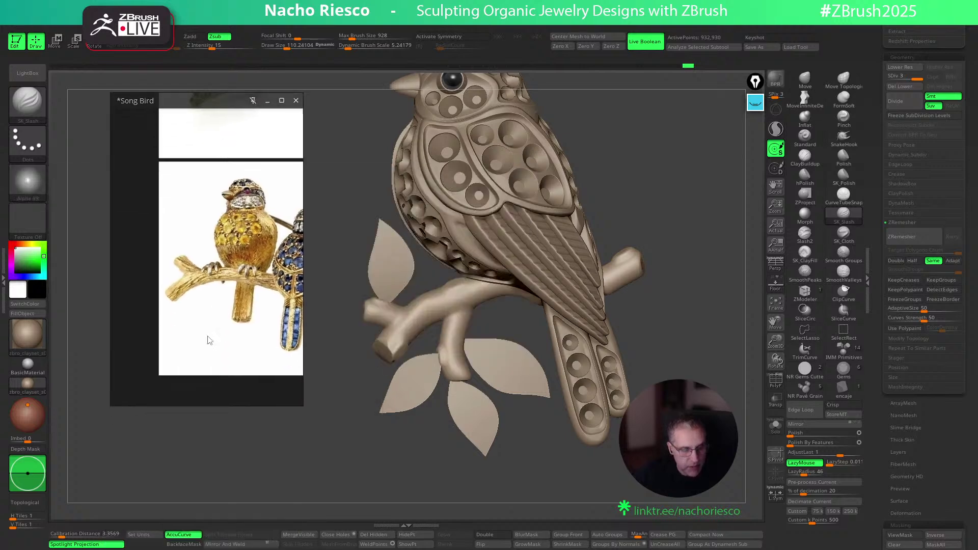
{"action": "left_click", "coordinate": [16, 516]}
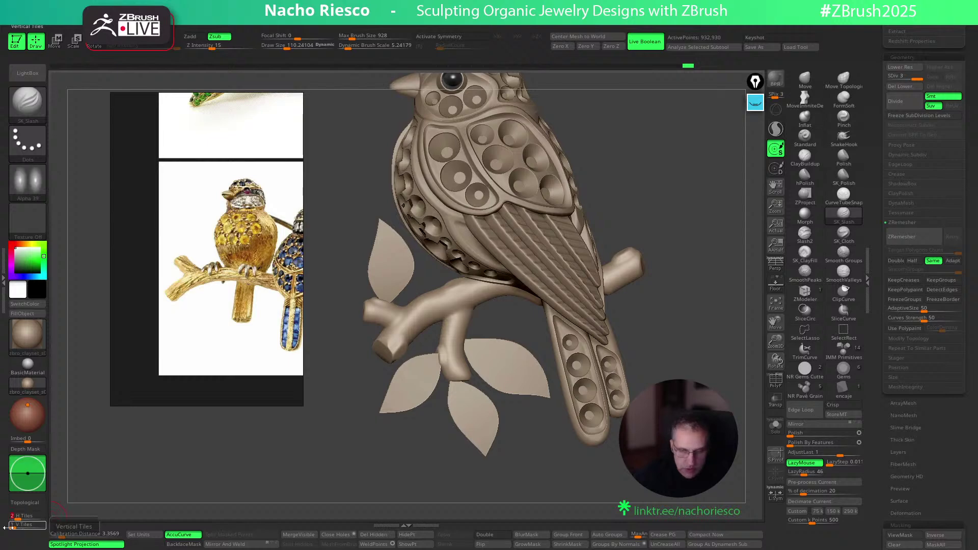
Isolate the branch and set the SK_Slash brush to a focal shift of -64 and a draw size of about 130
{"action": "right_click_drag", "start_coordinate": [493, 317], "coordinate": [738, 377], "text": "ctrl"}
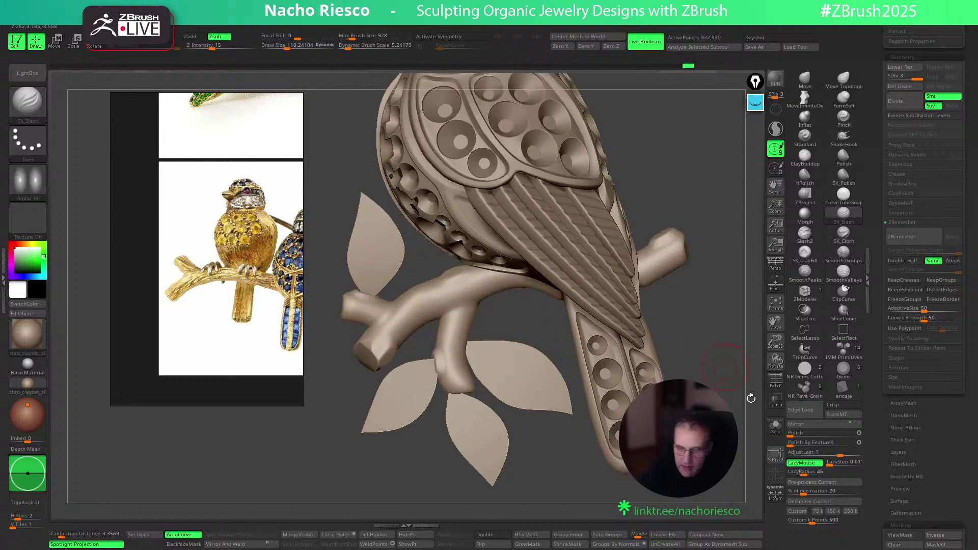
{"action": "left_click", "coordinate": [775, 426]}
{"action": "right_click_drag", "start_coordinate": [668, 353], "coordinate": [698, 380], "text": "alt"}
{"action": "left_click_drag", "start_coordinate": [297, 37], "coordinate": [275, 37]}
{"action": "key", "text": "s"}
{"action": "left_click_drag", "start_coordinate": [539, 350], "coordinate": [543, 349]}
Try carving double bark grooves along the middle of the branch above the hanging twig with SK_Slash, and undo them
{"action": "left_click_drag", "start_coordinate": [550, 298], "coordinate": [467, 358]}
{"action": "right_click_drag", "start_coordinate": [467, 358], "coordinate": [530, 349], "text": "ctrl"}
{"action": "key", "text": "ctrl+z"}
{"action": "left_click_drag", "start_coordinate": [551, 294], "coordinate": [452, 371]}
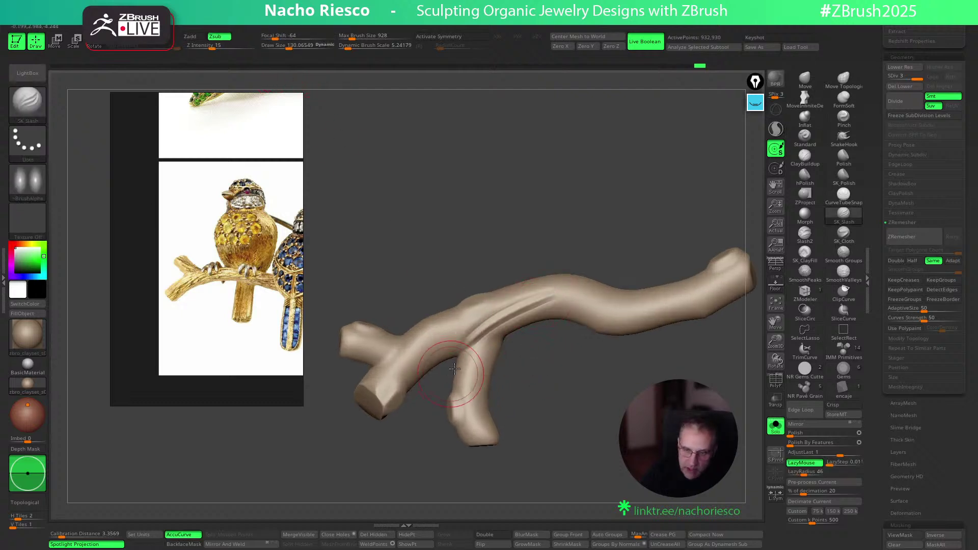
{"action": "left_click_drag", "start_coordinate": [518, 297], "coordinate": [452, 338]}
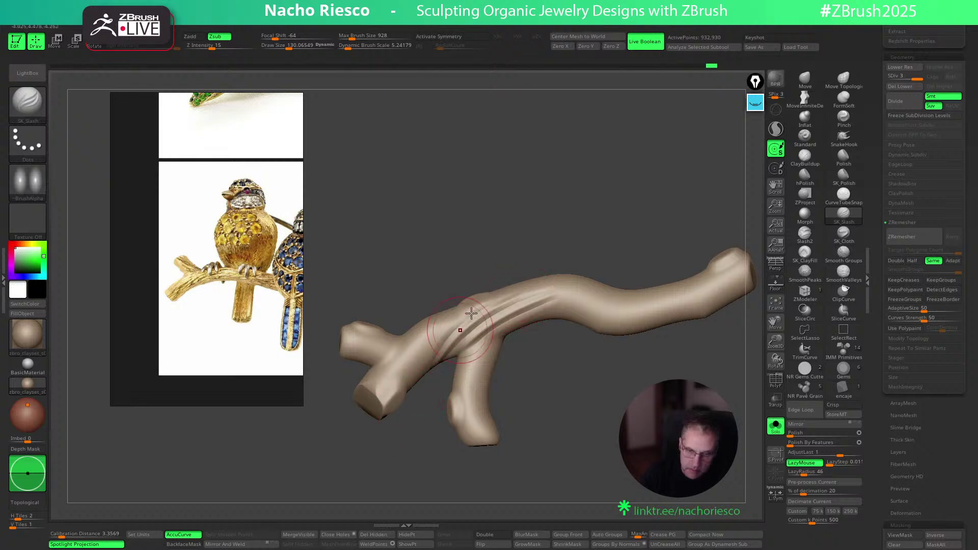
{"action": "key", "text": "ctrl"}
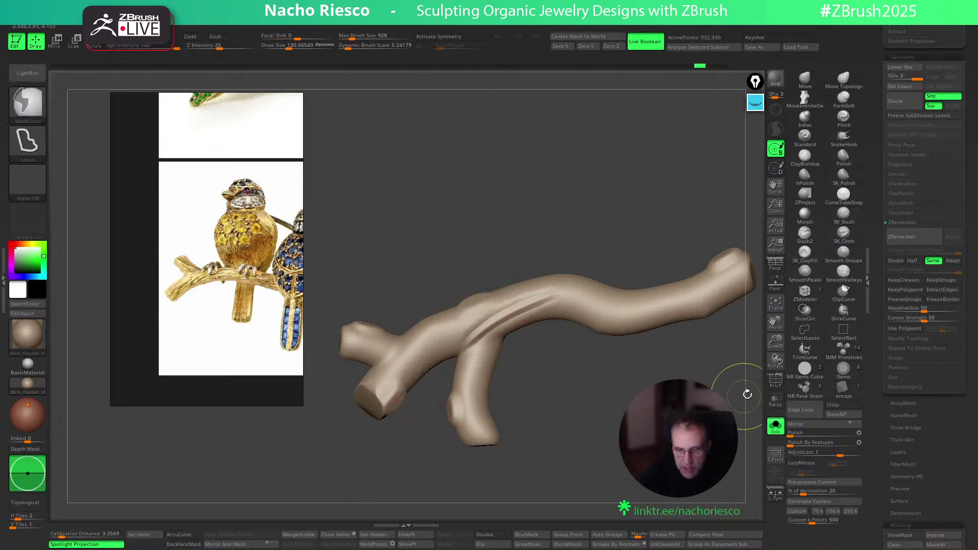
{"action": "key", "text": "ctrl+z"}
{"action": "key", "text": "ctrl+z"}
{"action": "key", "text": "ctrl+z"}
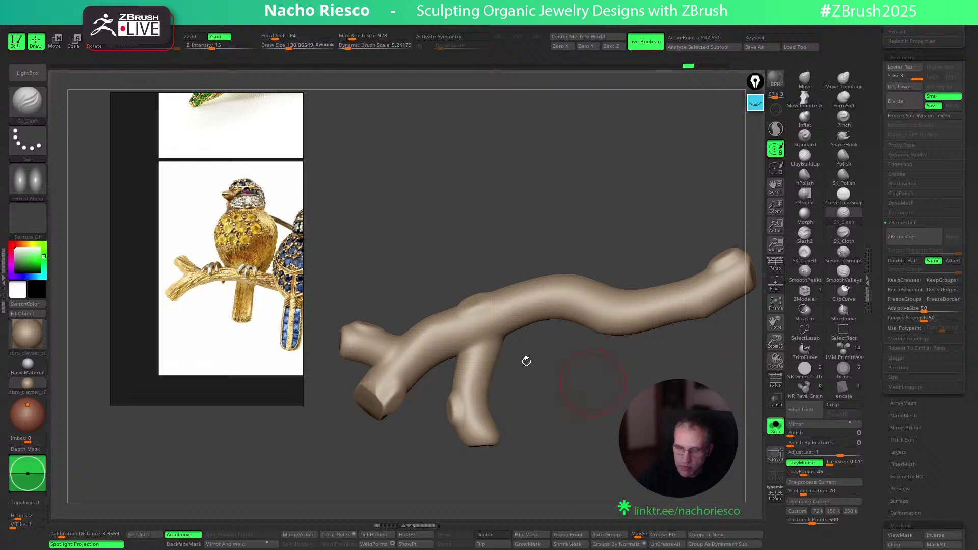
Carve twisting double bark grooves with SK_Slash at a draw size of about 120, from above the hanging twig toward the forked end
{"action": "left_click_drag", "start_coordinate": [563, 281], "coordinate": [483, 309]}
{"action": "mouse_move", "coordinate": [436, 345]}
{"action": "left_mouse_down"}
{"action": "mouse_move", "coordinate": [398, 411]}
{"action": "mouse_move", "coordinate": [423, 391]}
{"action": "left_mouse_up"}
{"action": "left_click_drag", "start_coordinate": [454, 306], "coordinate": [356, 397]}
{"action": "left_click_drag", "start_coordinate": [385, 465], "coordinate": [402, 364]}
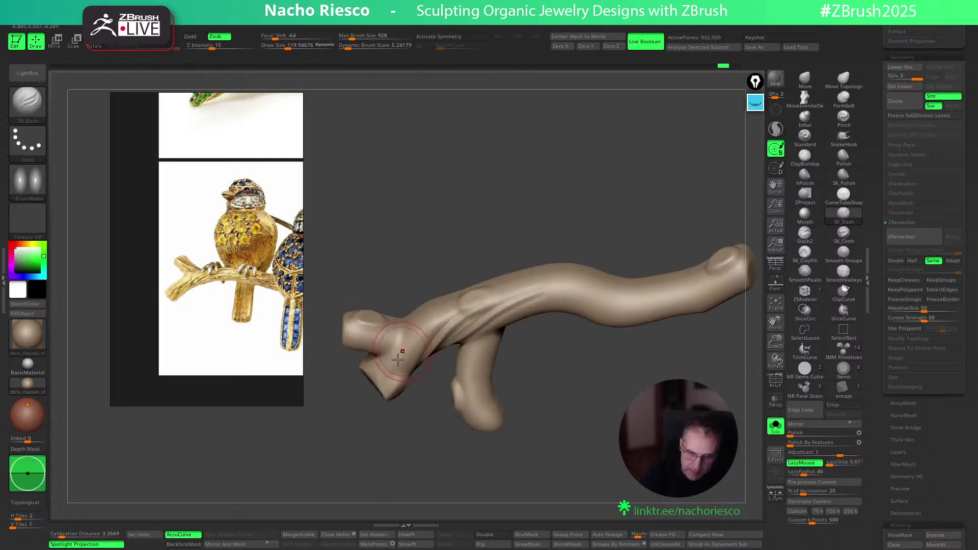
{"action": "left_click_drag", "start_coordinate": [557, 232], "coordinate": [535, 273]}
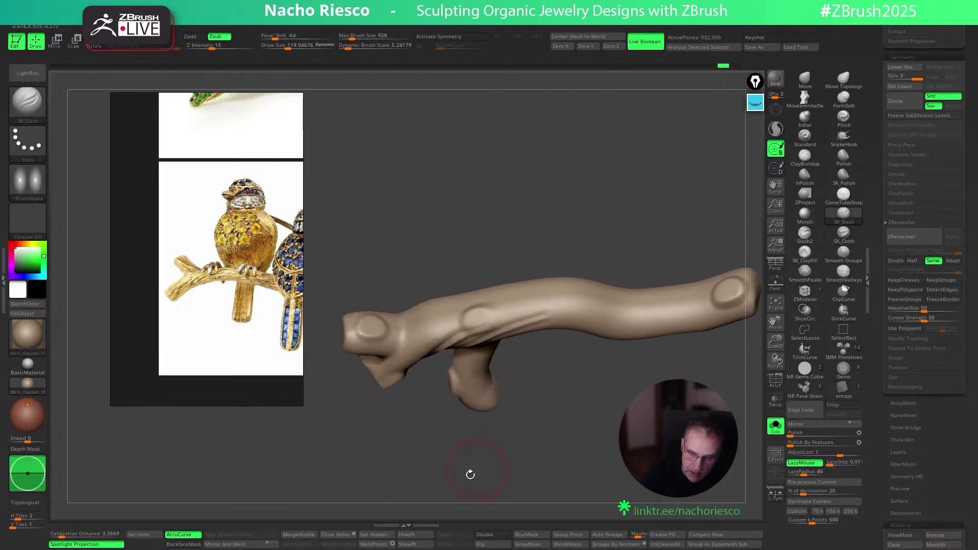
{"action": "left_click_drag", "start_coordinate": [471, 470], "coordinate": [476, 331]}
{"action": "left_click_drag", "start_coordinate": [419, 370], "coordinate": [509, 275]}
{"action": "left_click_drag", "start_coordinate": [415, 388], "coordinate": [411, 434]}
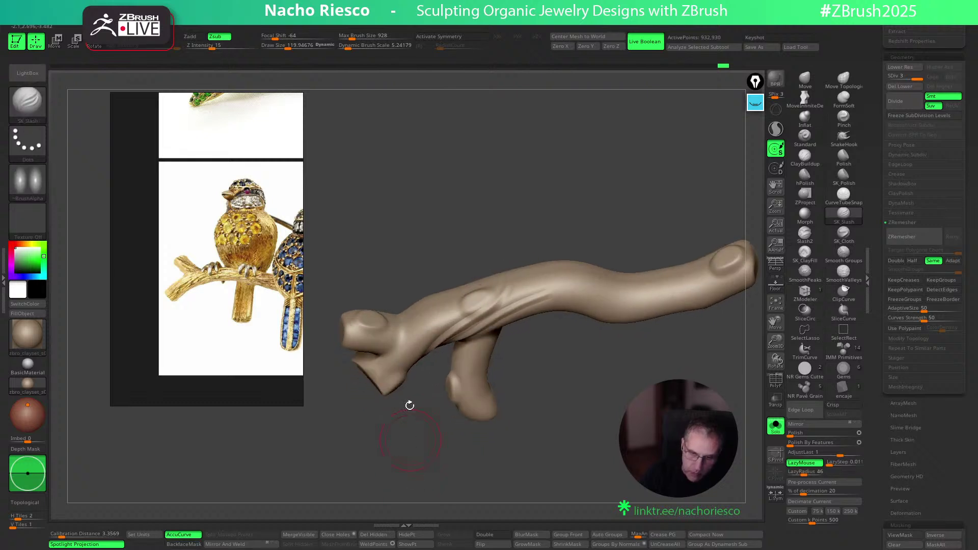
{"action": "left_click_drag", "start_coordinate": [501, 275], "coordinate": [519, 269]}
{"action": "left_click_drag", "start_coordinate": [565, 398], "coordinate": [569, 360]}
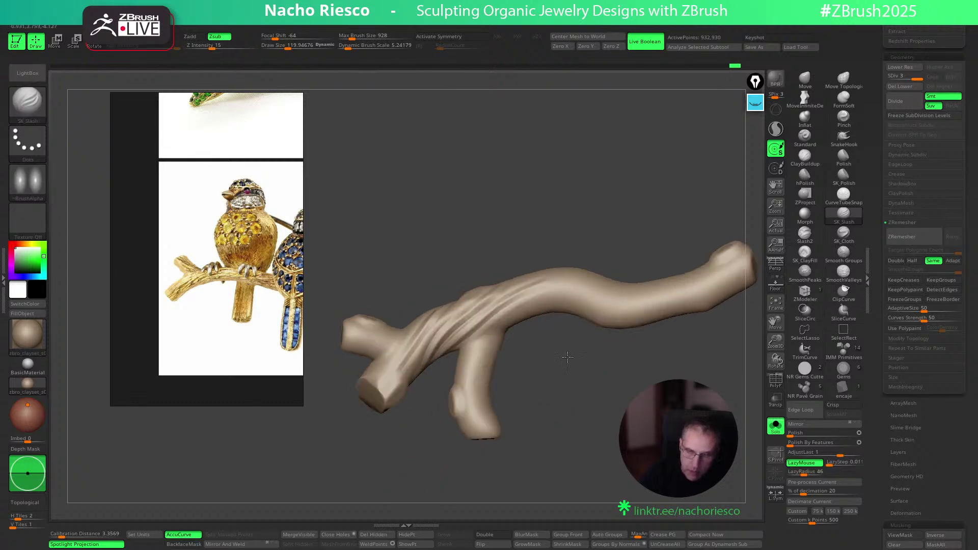
Extend the SK_Slash bark grooves down through the branch's fork toward its lower cut end
{"action": "left_click_drag", "start_coordinate": [567, 408], "coordinate": [576, 425], "text": "alt"}
{"action": "left_click_drag", "start_coordinate": [420, 427], "coordinate": [433, 336]}
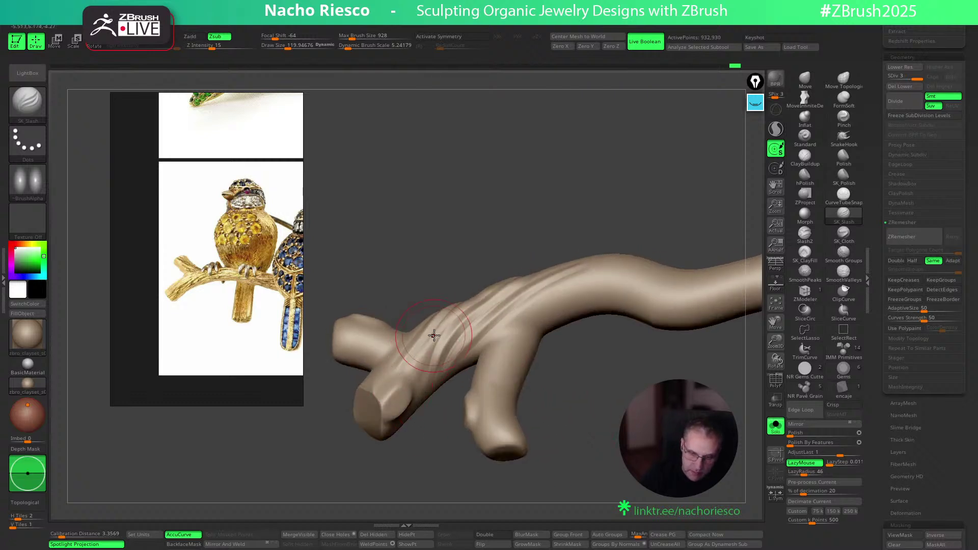
{"action": "left_click_drag", "start_coordinate": [414, 422], "coordinate": [423, 302]}
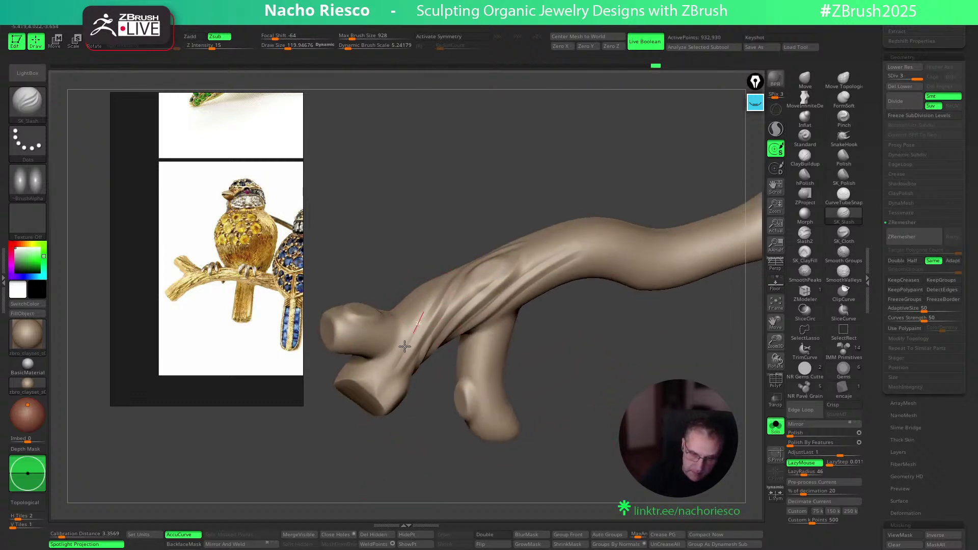
{"action": "left_click_drag", "start_coordinate": [344, 472], "coordinate": [345, 446]}
{"action": "left_click_drag", "start_coordinate": [559, 406], "coordinate": [495, 344]}
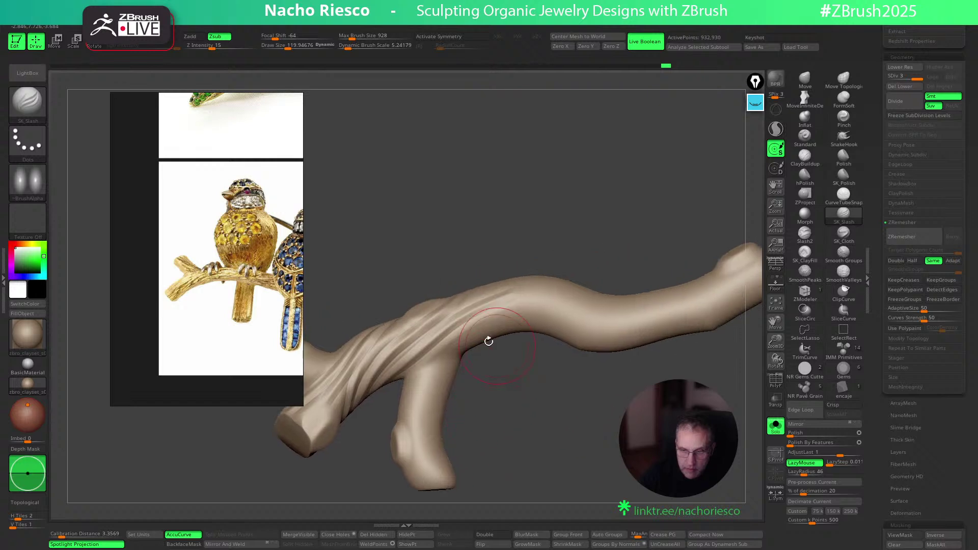
Carve diagonal bark grooves over the branch's central bend, just beyond the hanging twig
{"action": "left_click_drag", "start_coordinate": [485, 382], "coordinate": [461, 367]}
{"action": "left_click_drag", "start_coordinate": [514, 306], "coordinate": [557, 280]}
{"action": "mouse_move", "coordinate": [640, 251]}
{"action": "left_mouse_down"}
{"action": "mouse_move", "coordinate": [635, 282]}
{"action": "mouse_move", "coordinate": [576, 319]}
{"action": "left_mouse_up"}
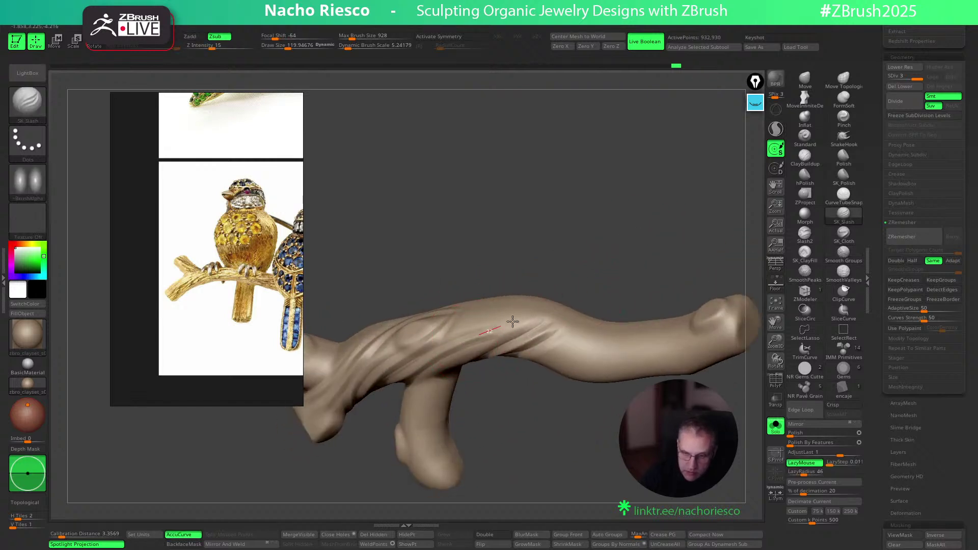
{"action": "left_click_drag", "start_coordinate": [600, 256], "coordinate": [473, 324]}
{"action": "left_click_drag", "start_coordinate": [561, 266], "coordinate": [598, 207]}
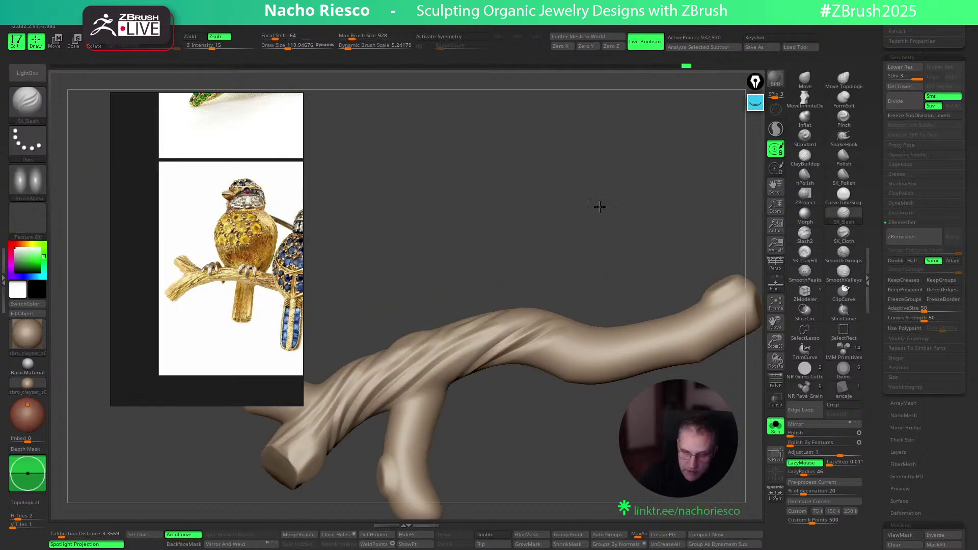
Compare the grooved branch with the complete bird piece, and isolate the branch again
{"action": "left_click", "coordinate": [775, 425]}
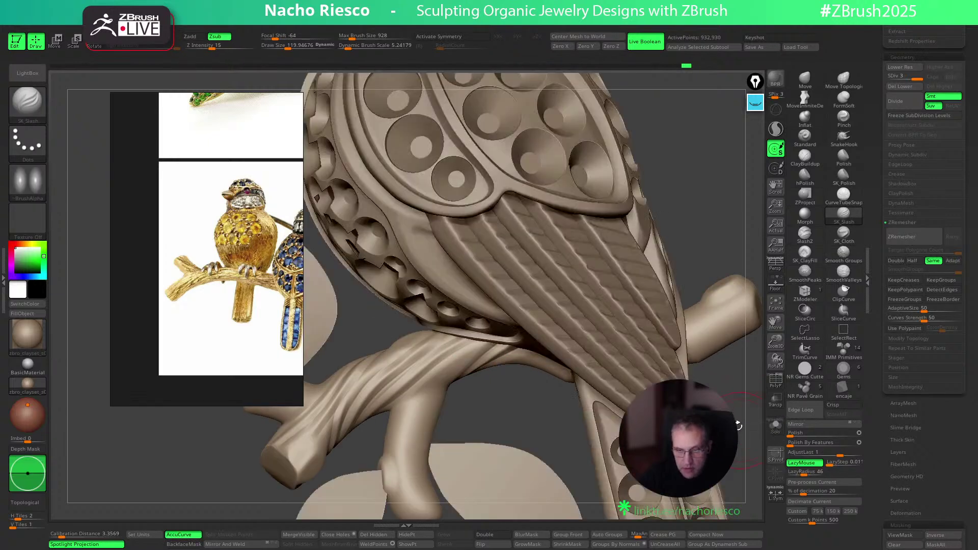
{"action": "left_click", "coordinate": [775, 425]}
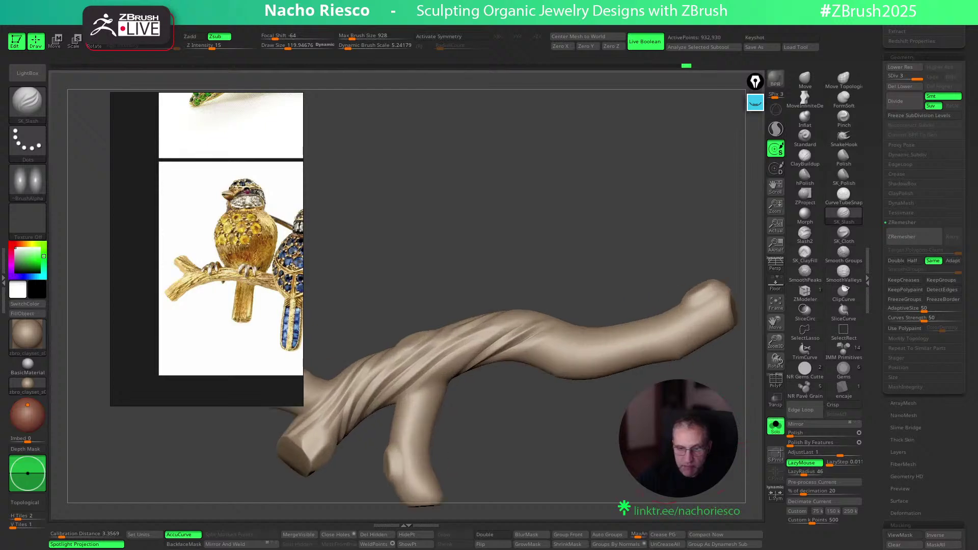
{"action": "left_click_drag", "start_coordinate": [534, 369], "coordinate": [543, 348]}
{"action": "left_click_drag", "start_coordinate": [602, 372], "coordinate": [636, 383]}
{"action": "left_click", "coordinate": [776, 429]}
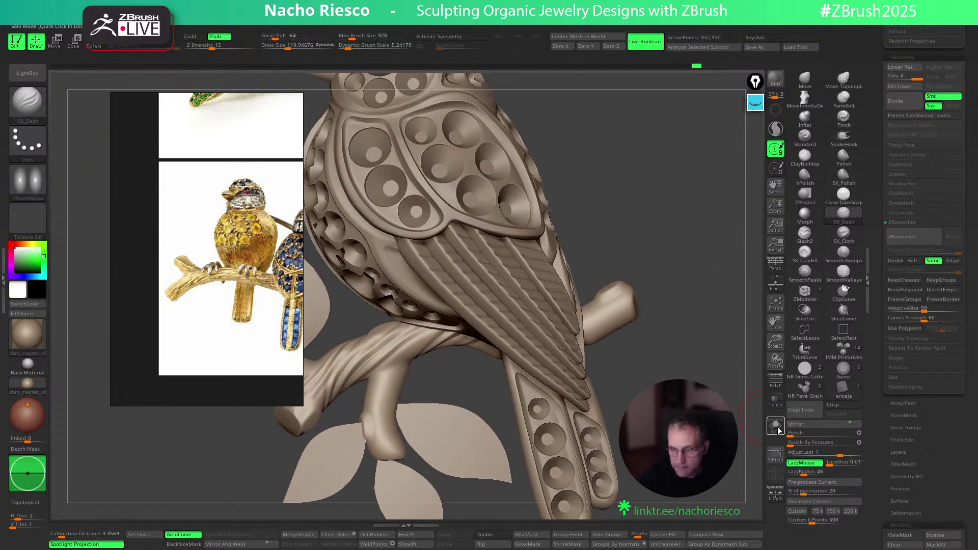
{"action": "left_click", "coordinate": [775, 426]}
Carve diagonal bark grooves along the branch's long arm up to its raised, unforked end
{"action": "left_click_drag", "start_coordinate": [559, 342], "coordinate": [595, 292]}
{"action": "left_click_drag", "start_coordinate": [690, 251], "coordinate": [697, 258]}
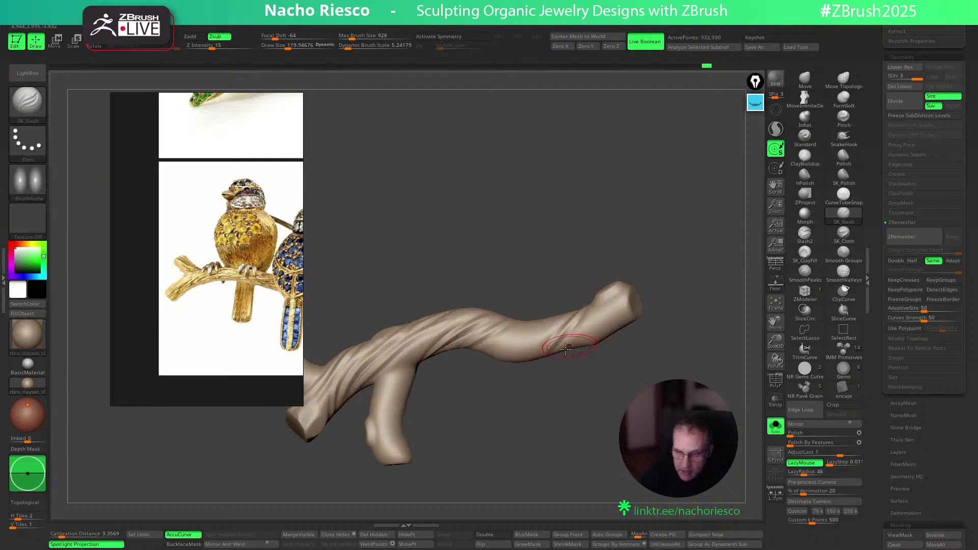
{"action": "left_click_drag", "start_coordinate": [614, 302], "coordinate": [639, 287]}
{"action": "left_click_drag", "start_coordinate": [574, 359], "coordinate": [641, 283]}
{"action": "left_click_drag", "start_coordinate": [657, 328], "coordinate": [716, 306]}
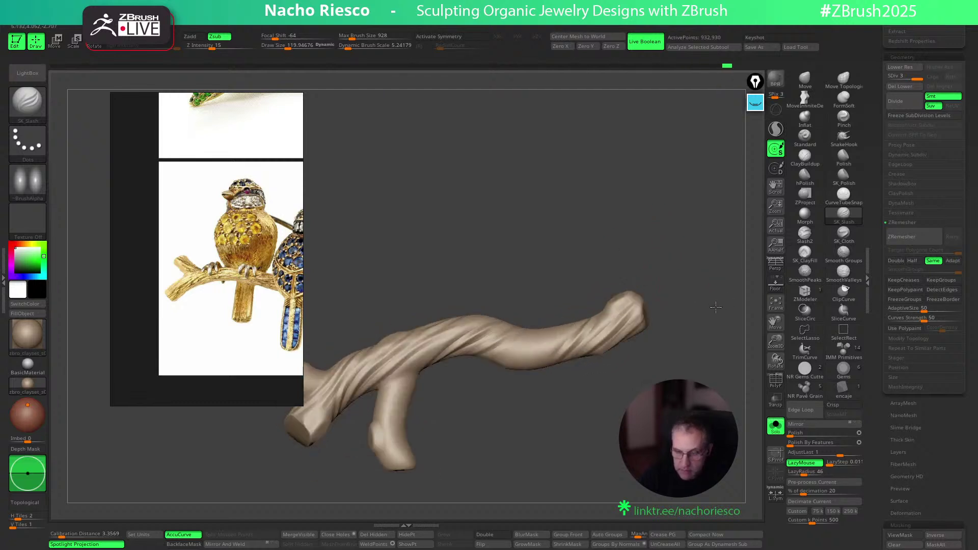
Check the branch against the full bird, isolate it again, and carve spiraling bark grooves down the hanging twig
{"action": "left_click", "coordinate": [775, 426]}
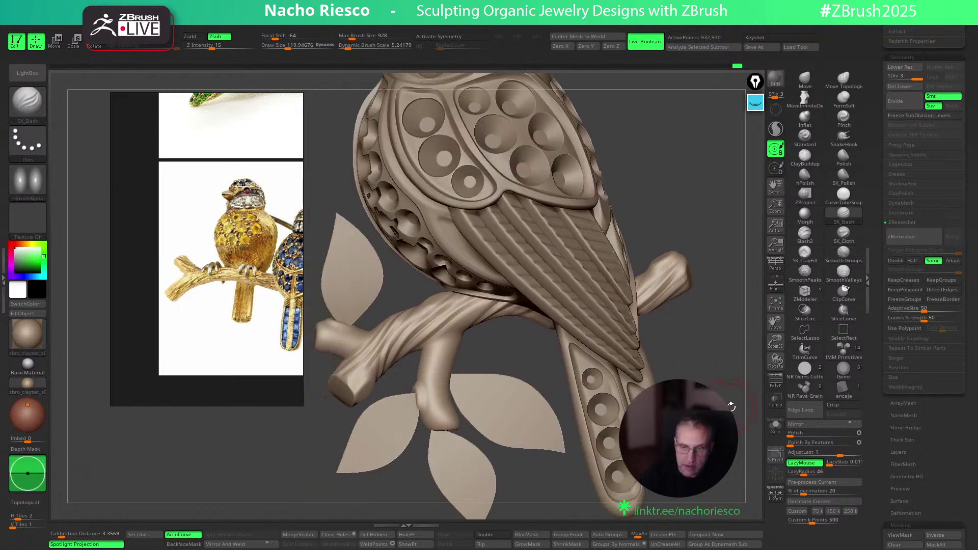
{"action": "left_click", "coordinate": [774, 428]}
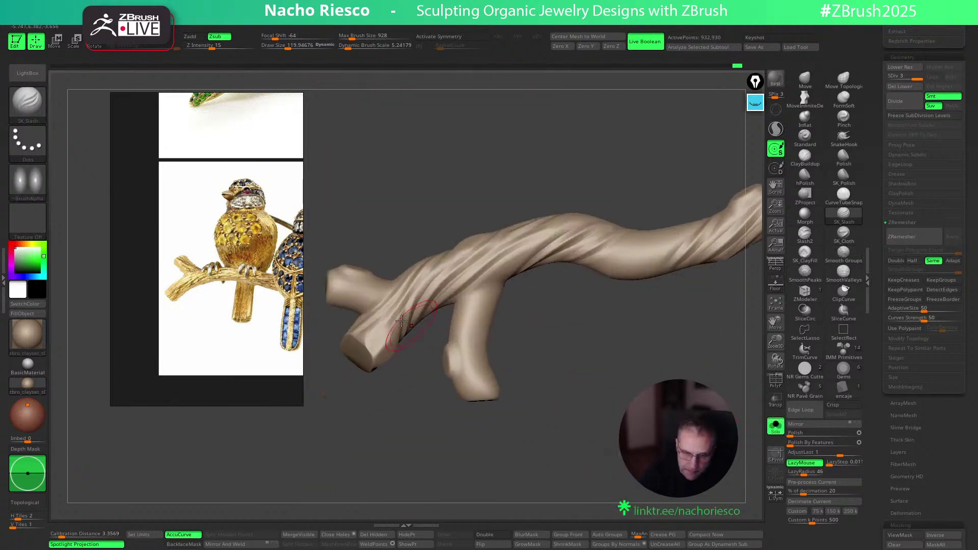
{"action": "left_click_drag", "start_coordinate": [389, 453], "coordinate": [523, 381]}
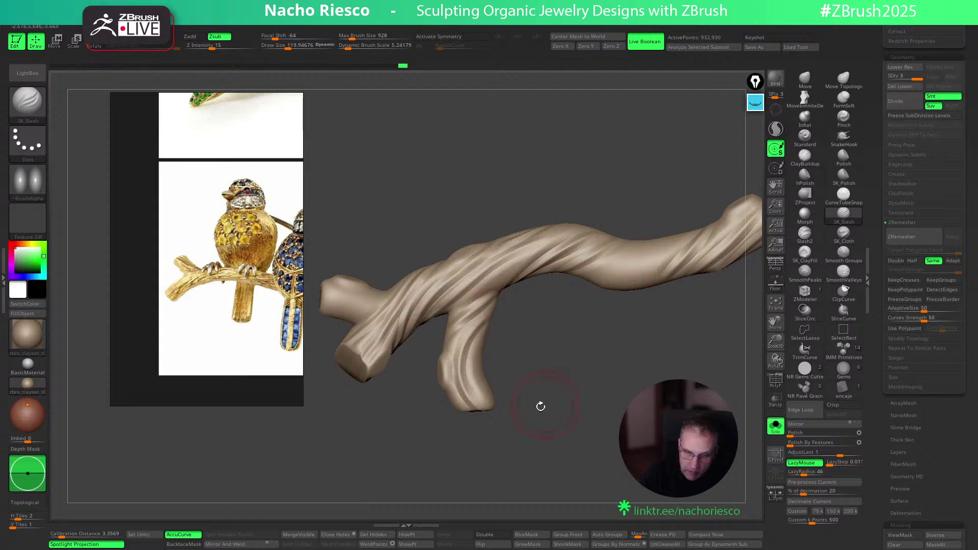
{"action": "left_click_drag", "start_coordinate": [421, 461], "coordinate": [473, 328]}
{"action": "left_click_drag", "start_coordinate": [433, 403], "coordinate": [515, 392]}
{"action": "left_click_drag", "start_coordinate": [546, 313], "coordinate": [639, 330]}
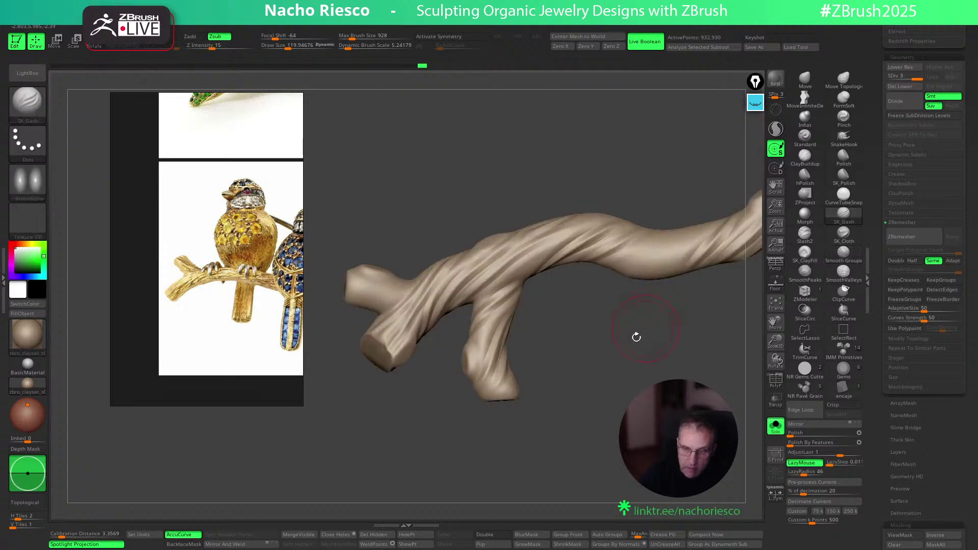
Carve more bark grooves across the fork and try curved grooves around the knot on the short upper stub
{"action": "mouse_move", "coordinate": [496, 318]}
{"action": "left_mouse_down"}
{"action": "mouse_move", "coordinate": [515, 267]}
{"action": "mouse_move", "coordinate": [554, 242]}
{"action": "left_mouse_up"}
{"action": "mouse_move", "coordinate": [622, 162]}
{"action": "left_mouse_down", "text": "alt"}
{"action": "mouse_move", "coordinate": [661, 208]}
{"action": "mouse_move", "coordinate": [611, 212]}
{"action": "mouse_move", "coordinate": [616, 244]}
{"action": "mouse_move", "coordinate": [611, 233]}
{"action": "mouse_move", "coordinate": [539, 357]}
{"action": "left_mouse_up", "text": "alt"}
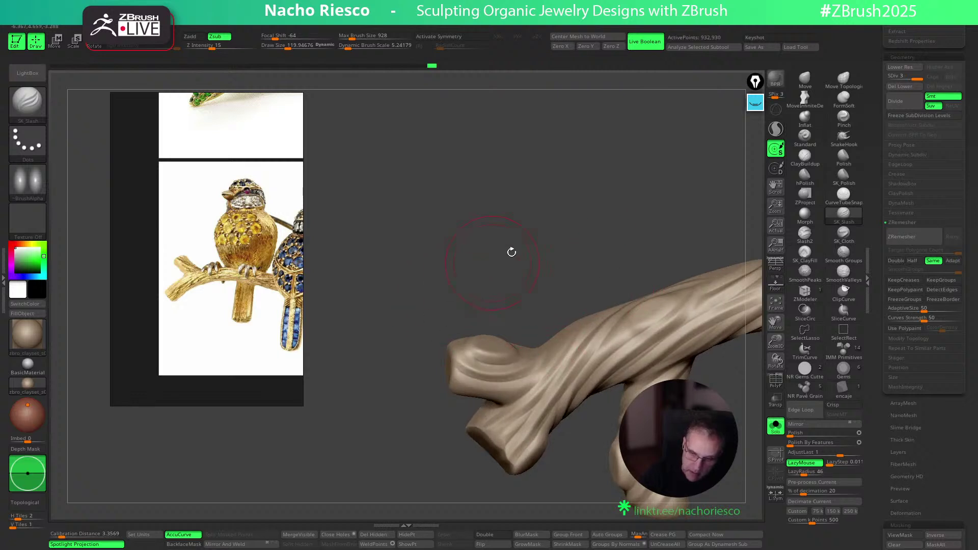
{"action": "left_click_drag", "start_coordinate": [502, 258], "coordinate": [523, 362]}
{"action": "left_click_drag", "start_coordinate": [554, 247], "coordinate": [609, 277]}
{"action": "left_click_drag", "start_coordinate": [456, 368], "coordinate": [450, 370]}
{"action": "mouse_move", "coordinate": [535, 243]}
{"action": "left_mouse_down"}
{"action": "mouse_move", "coordinate": [563, 220]}
{"action": "mouse_move", "coordinate": [591, 220]}
{"action": "mouse_move", "coordinate": [565, 222]}
{"action": "left_mouse_up"}
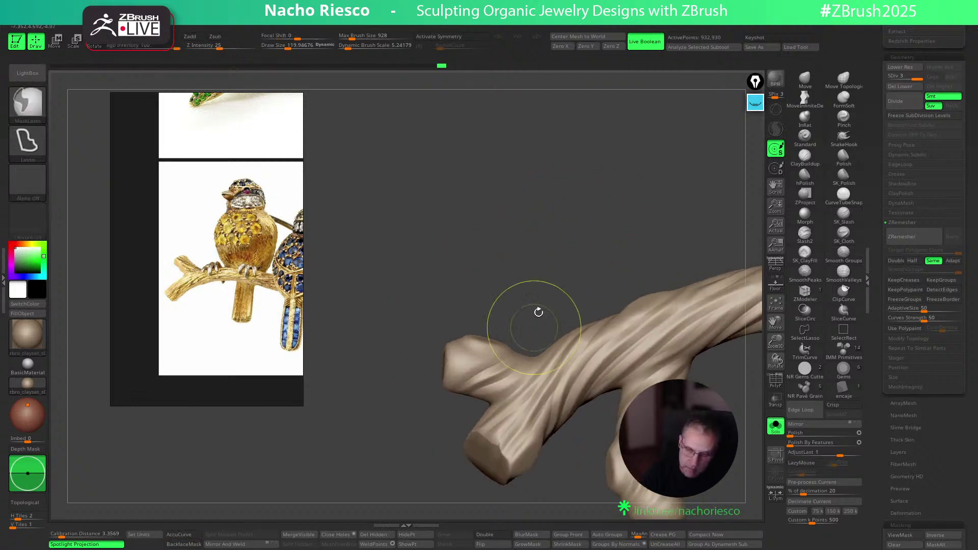
Reduce the SK_Slash draw size to about 80 and carve finer grooves along the short upper stub
{"action": "left_click_drag", "start_coordinate": [581, 266], "coordinate": [517, 345]}
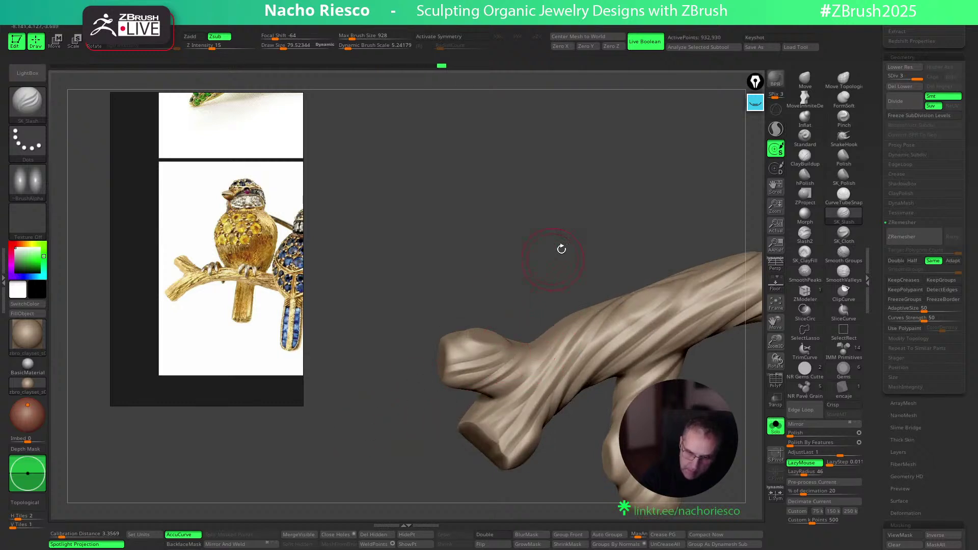
{"action": "left_click_drag", "start_coordinate": [555, 255], "coordinate": [581, 237]}
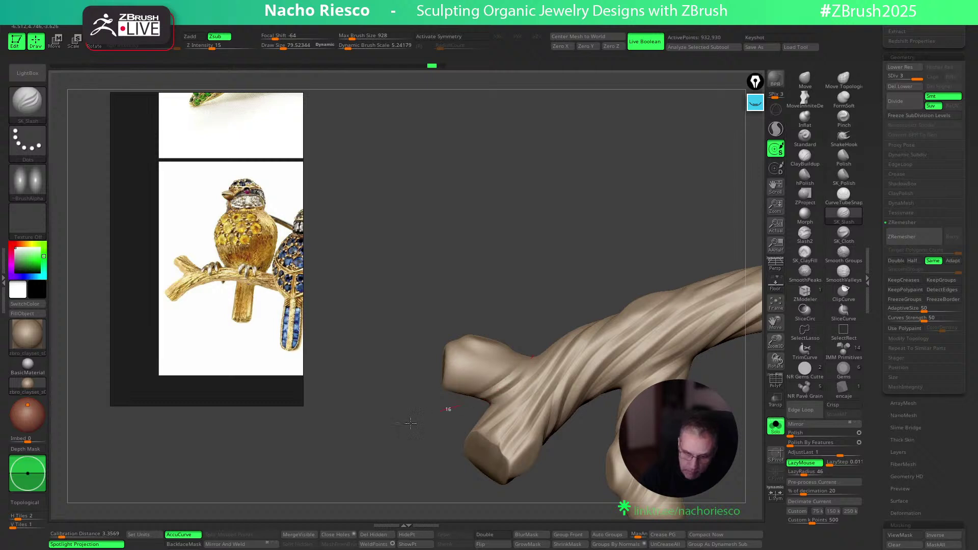
{"action": "left_click_drag", "start_coordinate": [517, 357], "coordinate": [438, 390]}
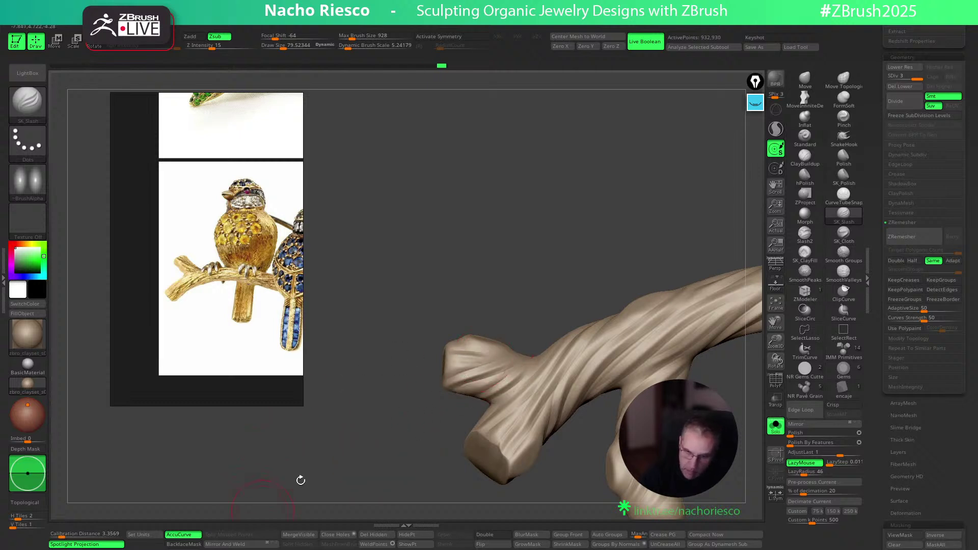
{"action": "mouse_move", "coordinate": [568, 246]}
{"action": "left_mouse_down"}
{"action": "mouse_move", "coordinate": [585, 308]}
{"action": "mouse_move", "coordinate": [535, 323]}
{"action": "mouse_move", "coordinate": [634, 274]}
{"action": "left_mouse_up"}
{"action": "left_click_drag", "start_coordinate": [559, 304], "coordinate": [569, 285]}
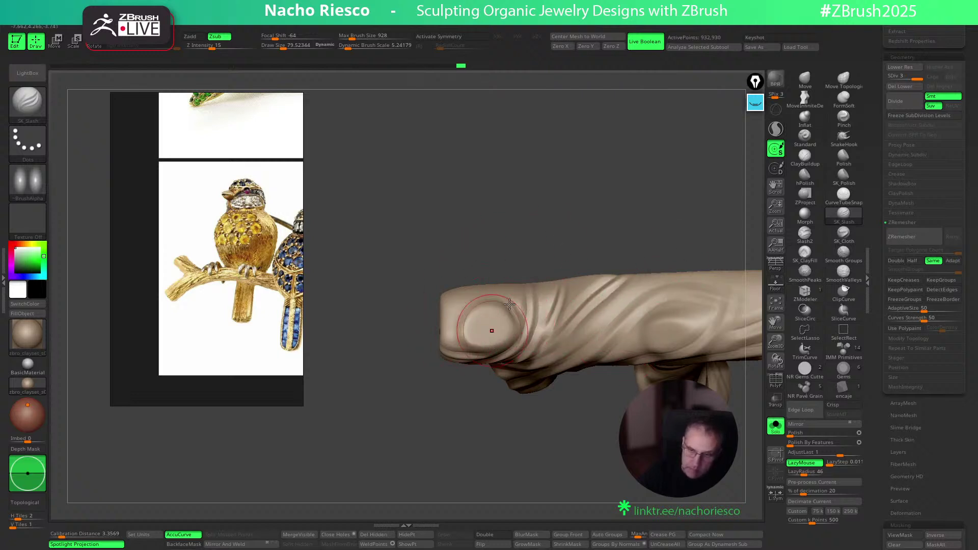
Carve grooves around the stub's knot and the surrounding fork surfaces, and show the complete bird piece
{"action": "right_click_drag", "start_coordinate": [494, 293], "coordinate": [479, 320]}
{"action": "mouse_move", "coordinate": [491, 349]}
{"action": "left_mouse_down"}
{"action": "mouse_move", "coordinate": [486, 306]}
{"action": "mouse_move", "coordinate": [475, 346]}
{"action": "mouse_move", "coordinate": [477, 329]}
{"action": "left_mouse_up"}
{"action": "mouse_move", "coordinate": [550, 214]}
{"action": "right_mouse_down"}
{"action": "mouse_move", "coordinate": [574, 175]}
{"action": "mouse_move", "coordinate": [586, 497]}
{"action": "right_mouse_up"}
{"action": "mouse_move", "coordinate": [586, 498]}
{"action": "left_mouse_down"}
{"action": "mouse_move", "coordinate": [550, 458]}
{"action": "mouse_move", "coordinate": [441, 436]}
{"action": "mouse_move", "coordinate": [492, 368]}
{"action": "left_mouse_up"}
{"action": "right_click_drag", "start_coordinate": [516, 369], "coordinate": [563, 360]}
{"action": "mouse_move", "coordinate": [531, 313]}
{"action": "left_mouse_down"}
{"action": "mouse_move", "coordinate": [507, 400]}
{"action": "mouse_move", "coordinate": [490, 422]}
{"action": "left_mouse_up"}
{"action": "left_click_drag", "start_coordinate": [447, 362], "coordinate": [754, 423]}
{"action": "left_click", "coordinate": [773, 426]}
{"action": "right_click_drag", "start_coordinate": [659, 487], "coordinate": [640, 501], "text": "ctrl"}
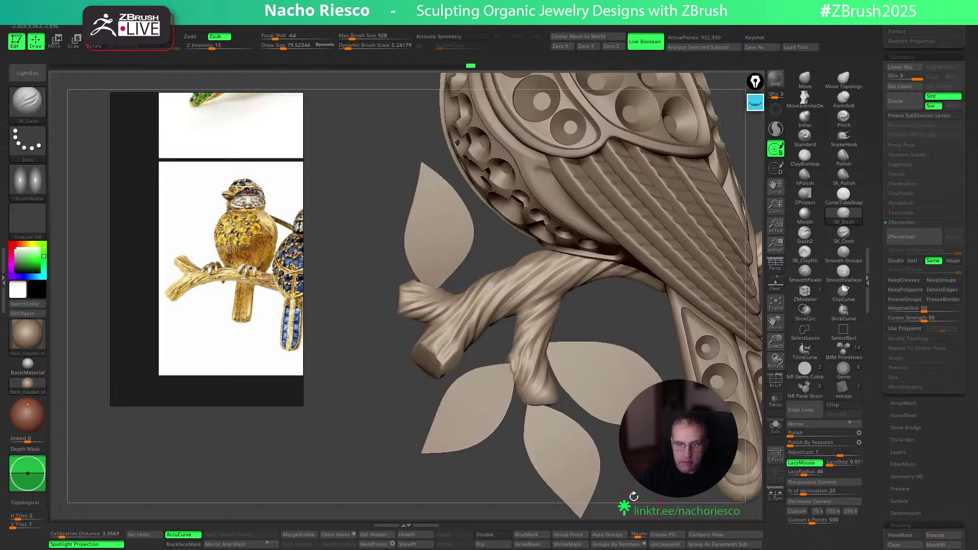
Flatten the cut end of the fork's lower arm with hPolish at a draw size of about 130
{"action": "left_click", "coordinate": [807, 181]}
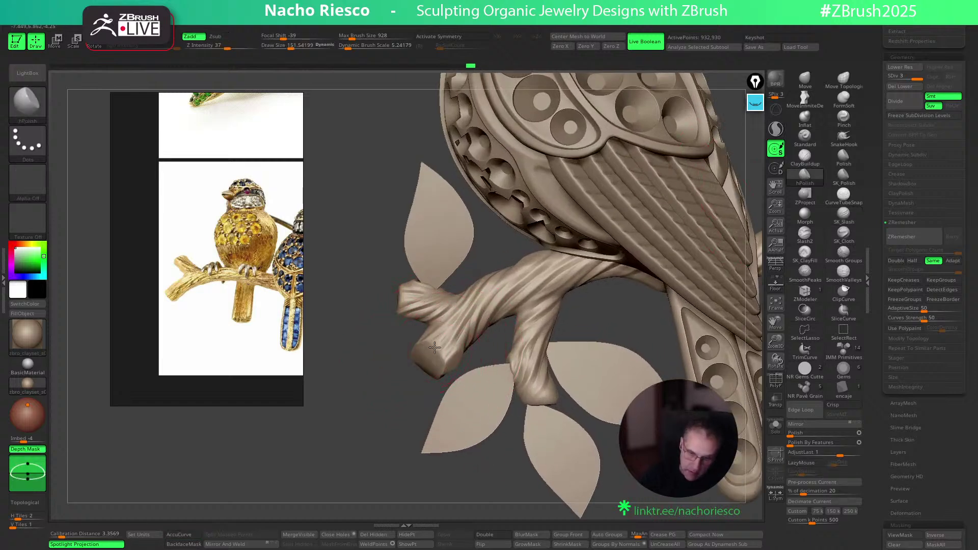
{"action": "key", "text": "s"}
{"action": "left_click_drag", "start_coordinate": [442, 345], "coordinate": [436, 344]}
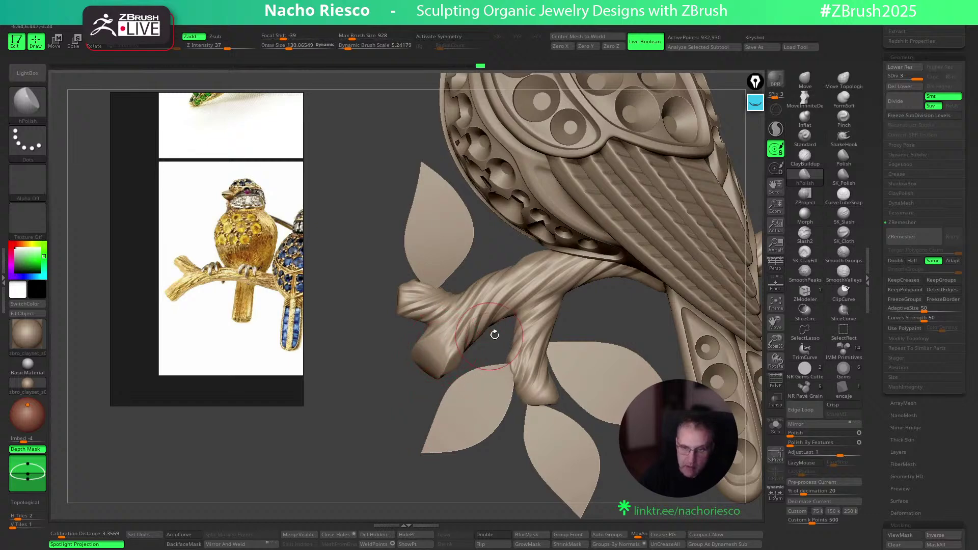
Reduce the hPolish draw size to about 101 and flatten the cut ends of the upper stub and hanging twig
{"action": "key", "text": "s"}
{"action": "mouse_move", "coordinate": [419, 395]}
{"action": "left_mouse_down"}
{"action": "mouse_move", "coordinate": [448, 387]}
{"action": "mouse_move", "coordinate": [428, 361]}
{"action": "mouse_move", "coordinate": [434, 353]}
{"action": "left_mouse_up"}
{"action": "left_click_drag", "start_coordinate": [403, 392], "coordinate": [499, 397]}
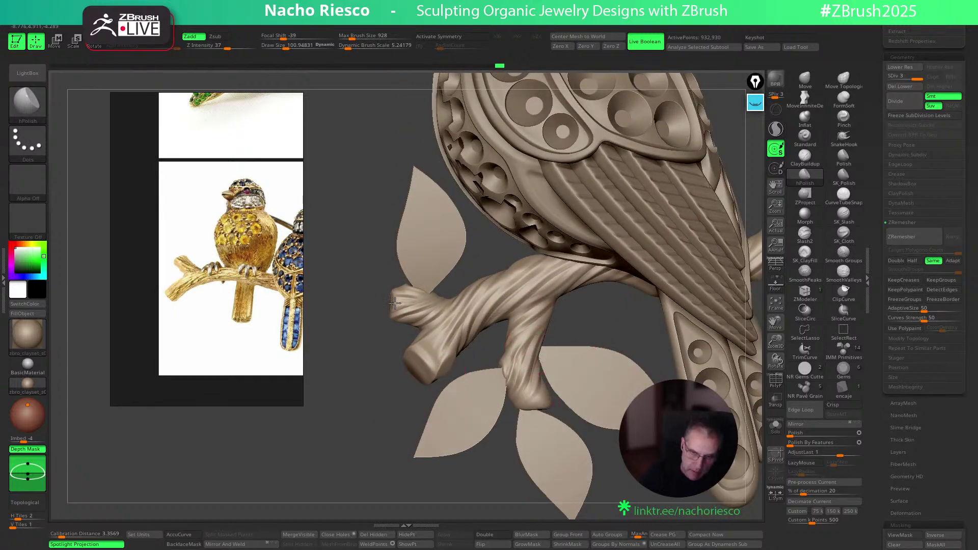
{"action": "left_click_drag", "start_coordinate": [368, 360], "coordinate": [395, 407]}
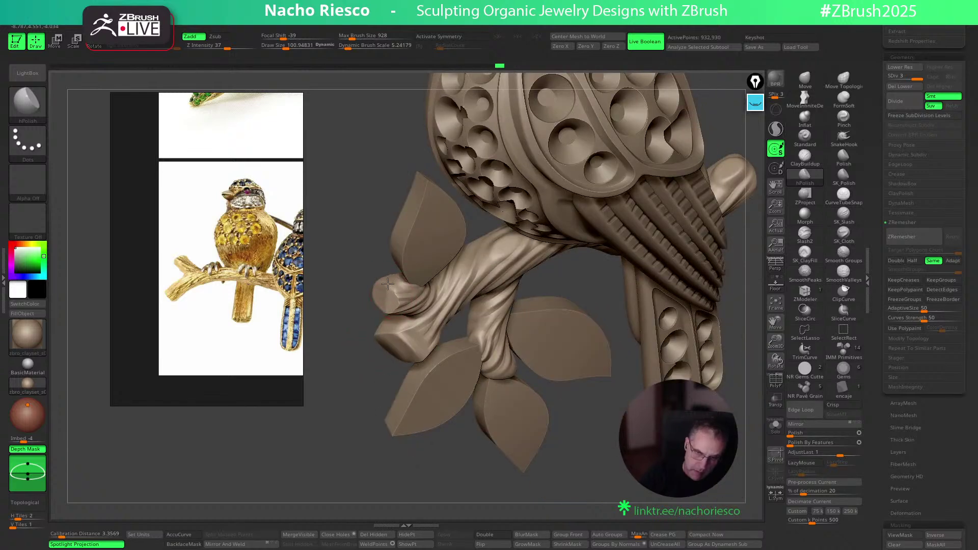
{"action": "mouse_move", "coordinate": [384, 303]}
{"action": "left_mouse_down"}
{"action": "mouse_move", "coordinate": [404, 516]}
{"action": "mouse_move", "coordinate": [388, 458]}
{"action": "mouse_move", "coordinate": [475, 480]}
{"action": "mouse_move", "coordinate": [435, 487]}
{"action": "mouse_move", "coordinate": [442, 376]}
{"action": "mouse_move", "coordinate": [517, 386]}
{"action": "mouse_move", "coordinate": [620, 319]}
{"action": "mouse_move", "coordinate": [683, 300]}
{"action": "mouse_move", "coordinate": [677, 284]}
{"action": "mouse_move", "coordinate": [655, 302]}
{"action": "mouse_move", "coordinate": [657, 328]}
{"action": "mouse_move", "coordinate": [662, 252]}
{"action": "mouse_move", "coordinate": [663, 290]}
{"action": "left_mouse_up"}
Isolate the branch and carve SK_Slash grooves at a draw size of about 101 across the smooth underside of its long arm
{"action": "left_click", "coordinate": [772, 430]}
{"action": "mouse_move", "coordinate": [724, 357]}
{"action": "left_mouse_down"}
{"action": "mouse_move", "coordinate": [738, 311]}
{"action": "mouse_move", "coordinate": [692, 329]}
{"action": "left_mouse_up"}
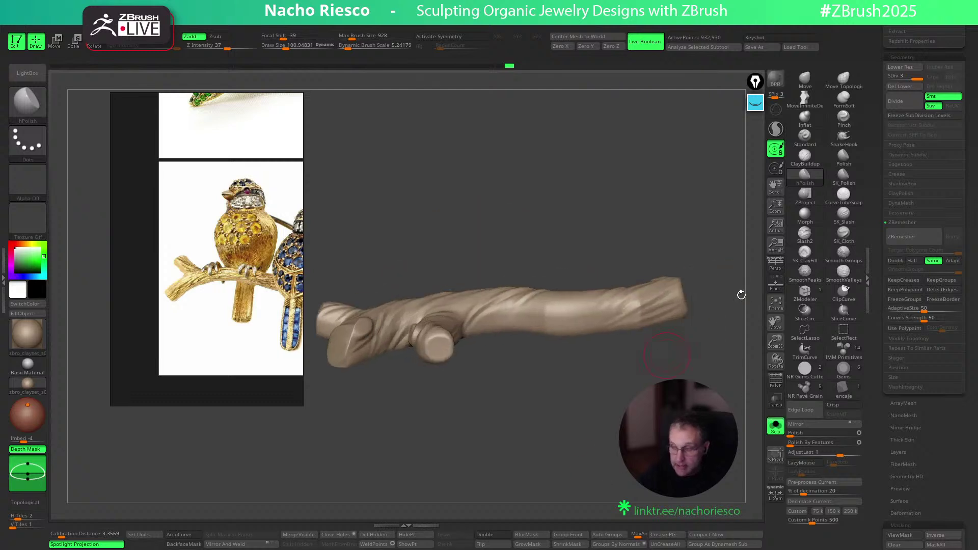
{"action": "left_click", "coordinate": [843, 215]}
{"action": "key", "text": "s"}
{"action": "left_click", "coordinate": [542, 312]}
{"action": "left_click_drag", "start_coordinate": [543, 292], "coordinate": [494, 329]}
{"action": "left_click_drag", "start_coordinate": [629, 250], "coordinate": [630, 277]}
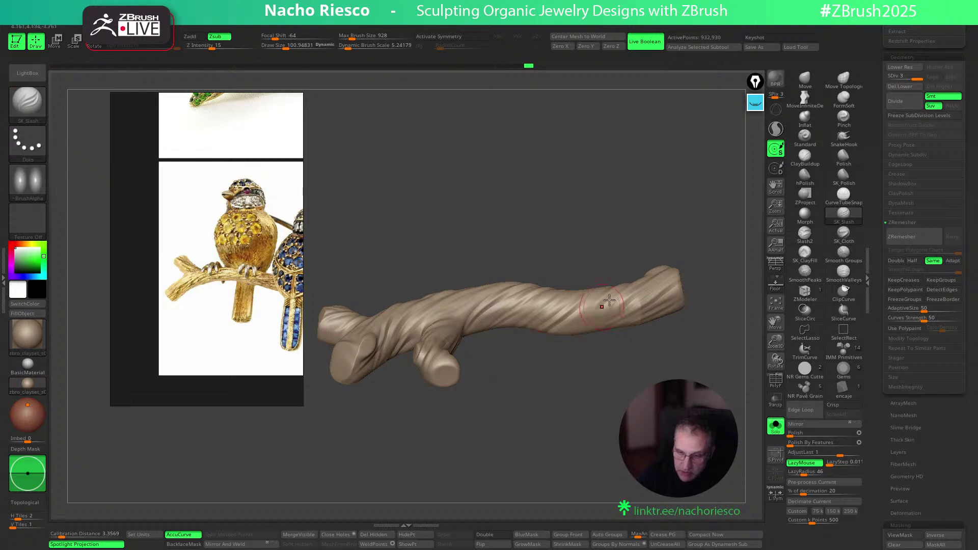
{"action": "left_click_drag", "start_coordinate": [601, 324], "coordinate": [560, 362]}
{"action": "left_click_drag", "start_coordinate": [529, 392], "coordinate": [533, 430]}
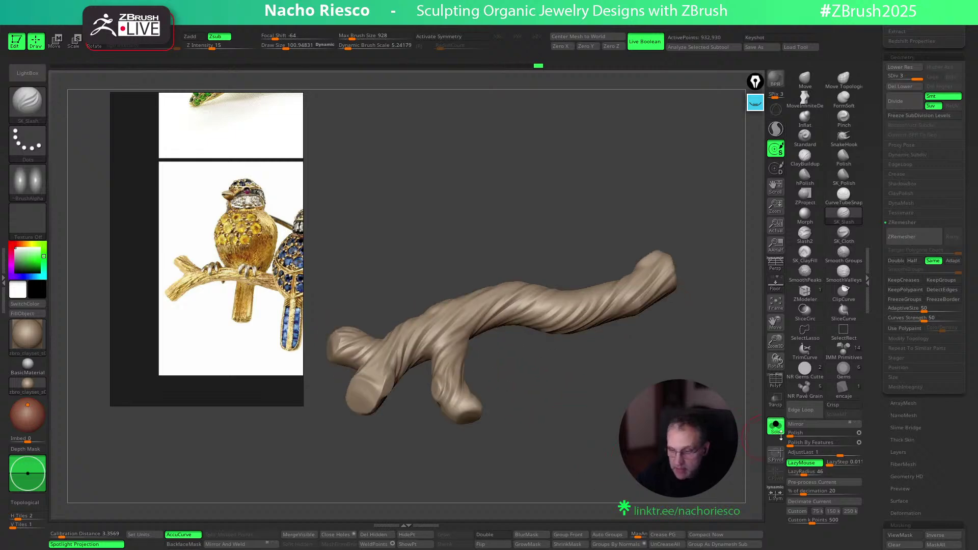
Show the complete piece and carve bark grooves on the rear side of the branch around the fork and stub
{"action": "left_click", "coordinate": [774, 429]}
{"action": "mouse_move", "coordinate": [724, 420]}
{"action": "left_mouse_down"}
{"action": "mouse_move", "coordinate": [726, 347]}
{"action": "mouse_move", "coordinate": [719, 379]}
{"action": "mouse_move", "coordinate": [715, 352]}
{"action": "mouse_move", "coordinate": [507, 222]}
{"action": "mouse_move", "coordinate": [505, 285]}
{"action": "mouse_move", "coordinate": [530, 357]}
{"action": "mouse_move", "coordinate": [649, 447]}
{"action": "mouse_move", "coordinate": [729, 453]}
{"action": "mouse_move", "coordinate": [657, 433]}
{"action": "mouse_move", "coordinate": [708, 446]}
{"action": "left_mouse_up"}
{"action": "left_click_drag", "start_coordinate": [481, 291], "coordinate": [579, 316]}
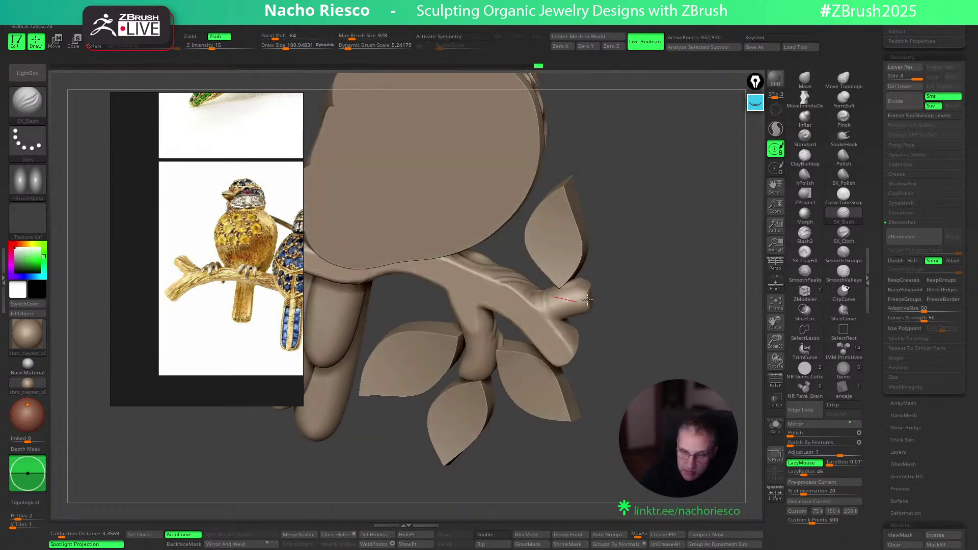
{"action": "mouse_move", "coordinate": [640, 284]}
{"action": "left_mouse_down"}
{"action": "mouse_move", "coordinate": [621, 270]}
{"action": "mouse_move", "coordinate": [631, 270]}
{"action": "left_mouse_up"}
{"action": "mouse_move", "coordinate": [496, 350]}
{"action": "left_mouse_down"}
{"action": "mouse_move", "coordinate": [488, 388]}
{"action": "mouse_move", "coordinate": [492, 377]}
{"action": "left_mouse_up"}
{"action": "left_click_drag", "start_coordinate": [645, 300], "coordinate": [483, 313]}
{"action": "left_click_drag", "start_coordinate": [741, 330], "coordinate": [464, 437]}
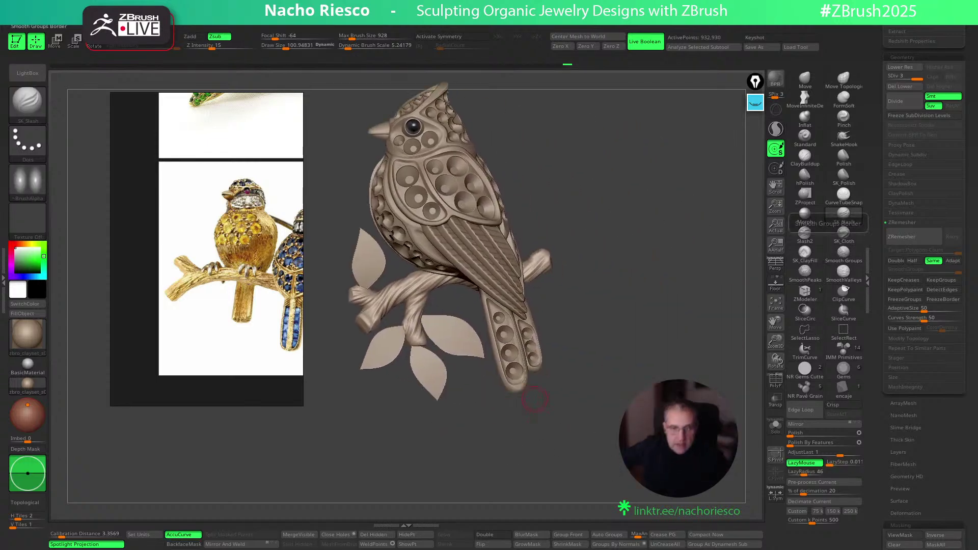
Build up thin ClayBuildup bark ridges on the fork and hanging twig, with one horizontal alpha tile and a draw size of about 51
{"action": "left_click_drag", "start_coordinate": [640, 262], "coordinate": [713, 353], "text": "alt"}
{"action": "left_click", "coordinate": [805, 156]}
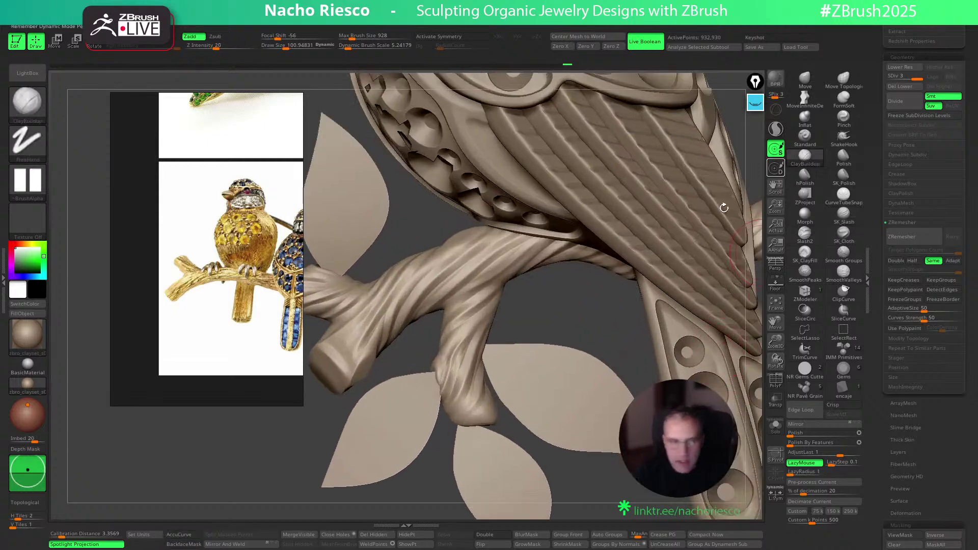
{"action": "left_click_drag", "start_coordinate": [618, 327], "coordinate": [656, 363], "text": "alt"}
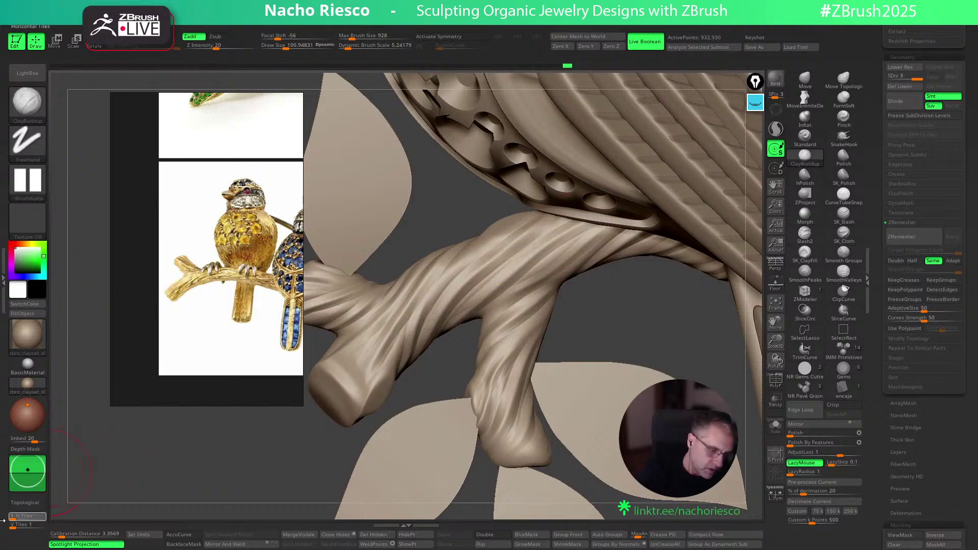
{"action": "key", "text": "s"}
{"action": "left_click_drag", "start_coordinate": [534, 280], "coordinate": [522, 280]}
{"action": "mouse_move", "coordinate": [508, 271]}
{"action": "left_mouse_down"}
{"action": "mouse_move", "coordinate": [555, 231]}
{"action": "mouse_move", "coordinate": [540, 266]}
{"action": "left_mouse_up"}
{"action": "key", "text": "s"}
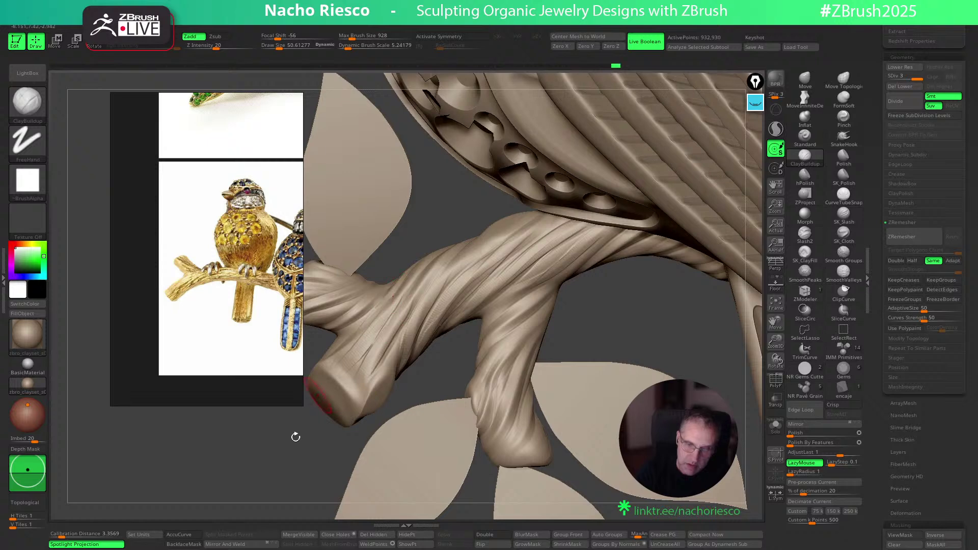
{"action": "mouse_move", "coordinate": [541, 301]}
{"action": "left_mouse_down"}
{"action": "mouse_move", "coordinate": [502, 359]}
{"action": "mouse_move", "coordinate": [497, 425]}
{"action": "left_mouse_up"}
{"action": "left_click_drag", "start_coordinate": [607, 328], "coordinate": [550, 337]}
{"action": "mouse_move", "coordinate": [515, 429]}
{"action": "left_mouse_down"}
{"action": "mouse_move", "coordinate": [541, 399]}
{"action": "mouse_move", "coordinate": [523, 453]}
{"action": "left_mouse_up"}
{"action": "left_click_drag", "start_coordinate": [613, 322], "coordinate": [624, 224]}
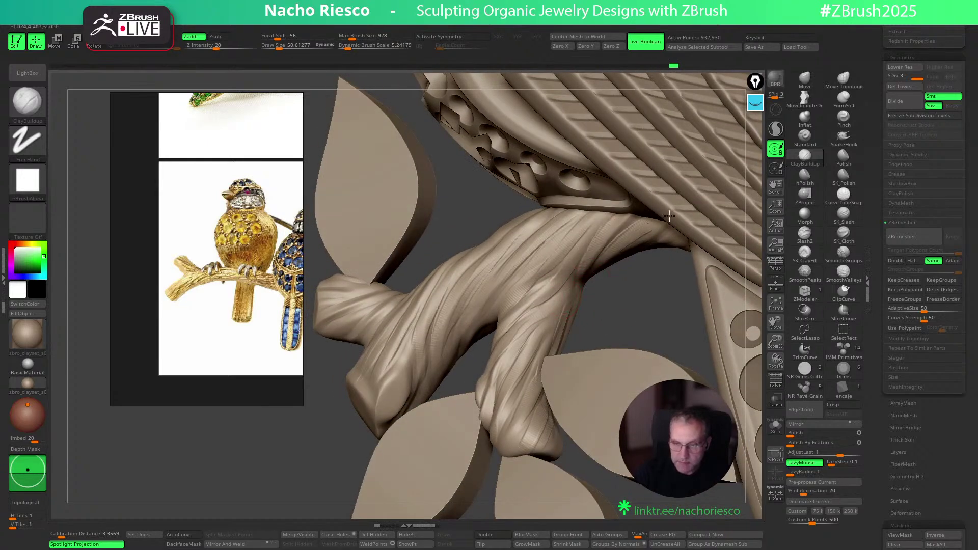
Continue the thin ClayBuildup ridges around the branch's fork and the base of its upper stub, undoing an unwanted stroke
{"action": "left_click_drag", "start_coordinate": [646, 257], "coordinate": [694, 357]}
{"action": "mouse_move", "coordinate": [600, 253]}
{"action": "left_mouse_down"}
{"action": "mouse_move", "coordinate": [618, 249]}
{"action": "mouse_move", "coordinate": [589, 285]}
{"action": "mouse_move", "coordinate": [612, 253]}
{"action": "mouse_move", "coordinate": [594, 275]}
{"action": "left_mouse_up"}
{"action": "key", "text": "ctrl"}
{"action": "key", "text": "ctrl+z"}
{"action": "left_click_drag", "start_coordinate": [667, 315], "coordinate": [685, 344]}
{"action": "mouse_move", "coordinate": [504, 327]}
{"action": "left_mouse_down"}
{"action": "mouse_move", "coordinate": [435, 339]}
{"action": "mouse_move", "coordinate": [420, 329]}
{"action": "left_mouse_up"}
{"action": "mouse_move", "coordinate": [524, 243]}
{"action": "left_mouse_down"}
{"action": "mouse_move", "coordinate": [459, 400]}
{"action": "mouse_move", "coordinate": [484, 323]}
{"action": "mouse_move", "coordinate": [520, 305]}
{"action": "mouse_move", "coordinate": [560, 245]}
{"action": "mouse_move", "coordinate": [568, 252]}
{"action": "mouse_move", "coordinate": [535, 303]}
{"action": "left_mouse_up"}
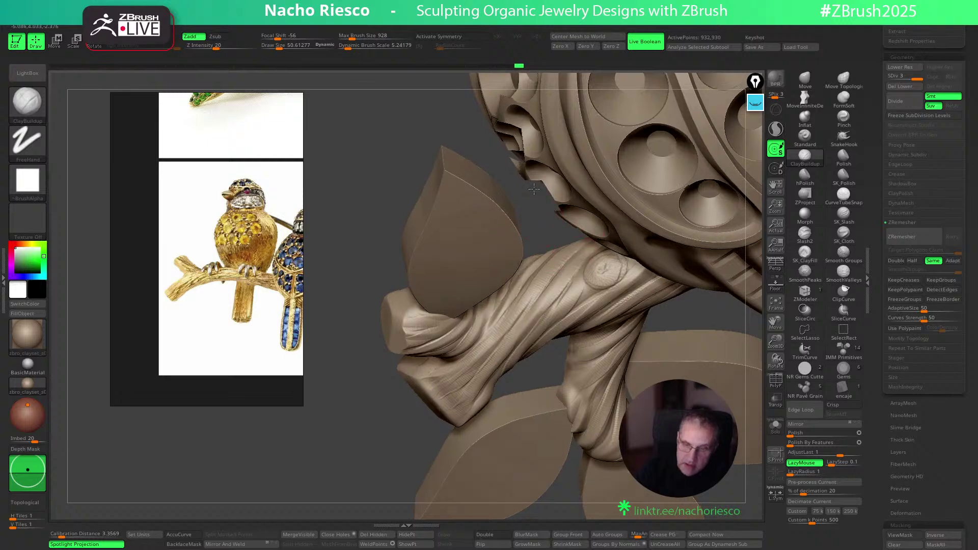
{"action": "left_click_drag", "start_coordinate": [538, 198], "coordinate": [568, 239], "text": "shift"}
{"action": "left_click_drag", "start_coordinate": [575, 427], "coordinate": [593, 356]}
{"action": "mouse_move", "coordinate": [674, 360]}
{"action": "left_mouse_down"}
{"action": "mouse_move", "coordinate": [647, 364]}
{"action": "mouse_move", "coordinate": [698, 373]}
{"action": "left_mouse_up"}
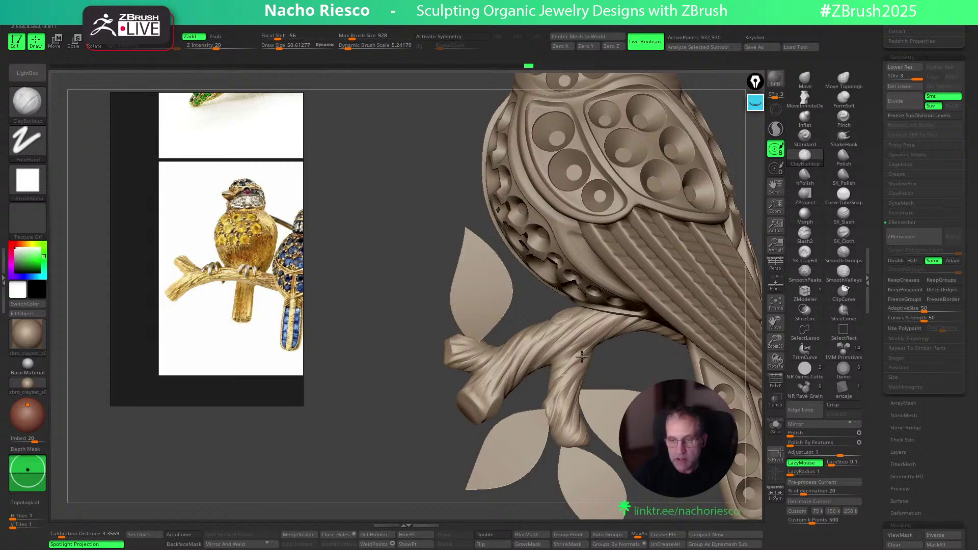
Isolate the branch and layer thin ClayBuildup bark ridges diagonally along its long arm up to the cut end
{"action": "left_click_drag", "start_coordinate": [609, 361], "coordinate": [558, 331]}
{"action": "left_click", "coordinate": [775, 425]}
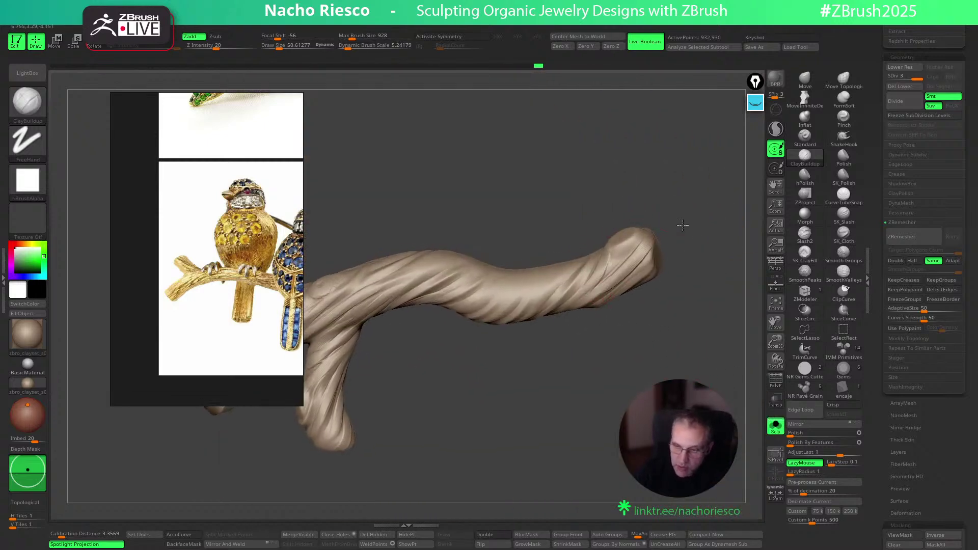
{"action": "left_click_drag", "start_coordinate": [683, 218], "coordinate": [634, 206]}
{"action": "left_click_drag", "start_coordinate": [696, 212], "coordinate": [611, 249]}
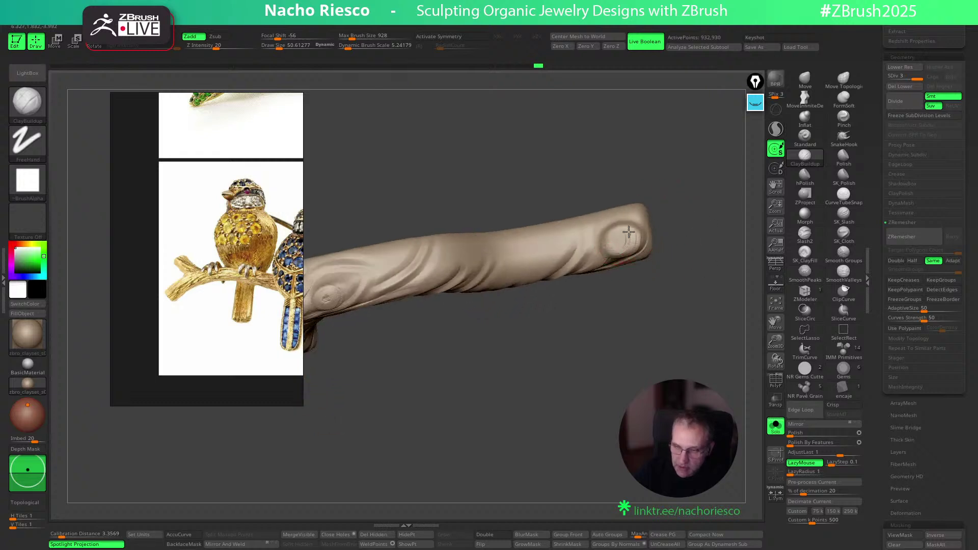
{"action": "left_click_drag", "start_coordinate": [676, 244], "coordinate": [670, 204]}
{"action": "left_click_drag", "start_coordinate": [587, 357], "coordinate": [602, 253]}
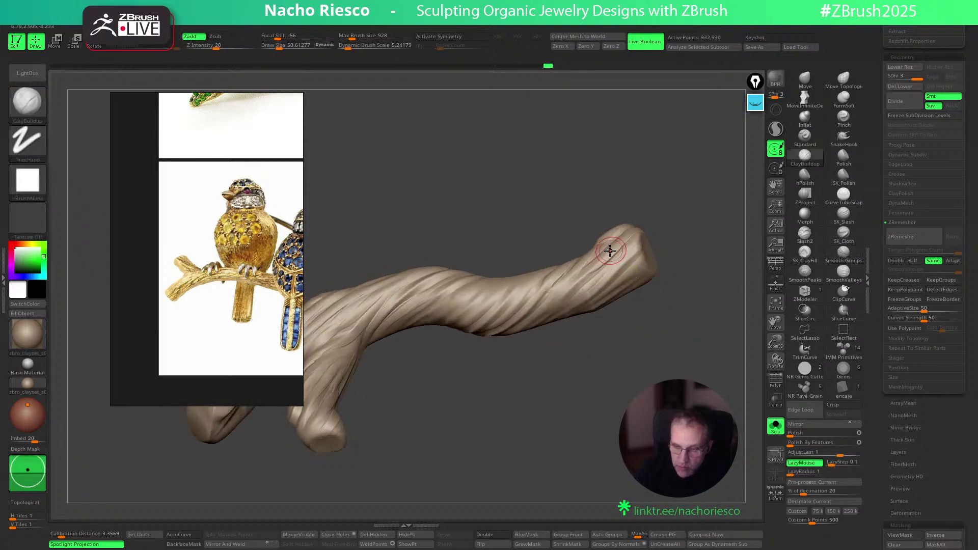
{"action": "left_click_drag", "start_coordinate": [479, 372], "coordinate": [500, 346]}
{"action": "mouse_move", "coordinate": [563, 284]}
{"action": "left_mouse_down"}
{"action": "mouse_move", "coordinate": [502, 334]}
{"action": "mouse_move", "coordinate": [482, 336]}
{"action": "left_mouse_up"}
{"action": "mouse_move", "coordinate": [510, 291]}
{"action": "left_mouse_down"}
{"action": "mouse_move", "coordinate": [479, 324]}
{"action": "mouse_move", "coordinate": [423, 349]}
{"action": "left_mouse_up"}
{"action": "left_click_drag", "start_coordinate": [468, 292], "coordinate": [385, 353]}
{"action": "mouse_move", "coordinate": [624, 264]}
{"action": "left_mouse_down"}
{"action": "mouse_move", "coordinate": [565, 310]}
{"action": "mouse_move", "coordinate": [586, 310]}
{"action": "left_mouse_up"}
{"action": "left_click_drag", "start_coordinate": [603, 319], "coordinate": [591, 320]}
{"action": "left_click_drag", "start_coordinate": [644, 270], "coordinate": [596, 310]}
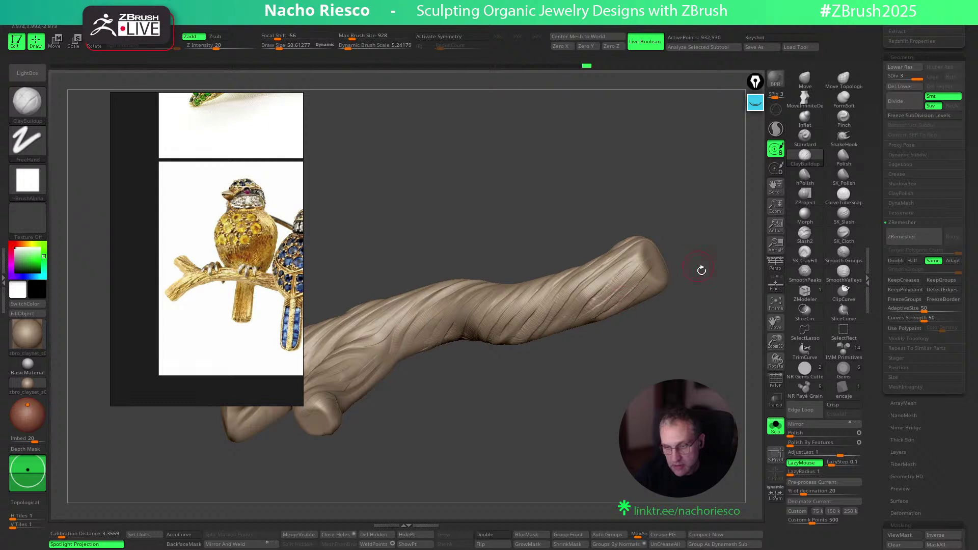
{"action": "left_click_drag", "start_coordinate": [698, 266], "coordinate": [680, 226]}
{"action": "left_click_drag", "start_coordinate": [639, 271], "coordinate": [572, 336]}
Add lengthwise ClayBuildup bark ridges around the hanging twig and show the complete piece again
{"action": "left_click_drag", "start_coordinate": [564, 395], "coordinate": [517, 387]}
{"action": "left_click_drag", "start_coordinate": [456, 360], "coordinate": [410, 452]}
{"action": "left_click_drag", "start_coordinate": [432, 396], "coordinate": [398, 459]}
{"action": "left_click_drag", "start_coordinate": [474, 375], "coordinate": [425, 459]}
{"action": "left_click_drag", "start_coordinate": [509, 465], "coordinate": [614, 387]}
{"action": "left_click_drag", "start_coordinate": [408, 379], "coordinate": [391, 441]}
{"action": "left_click_drag", "start_coordinate": [417, 385], "coordinate": [406, 433]}
{"action": "mouse_move", "coordinate": [437, 388]}
{"action": "left_mouse_down"}
{"action": "mouse_move", "coordinate": [418, 449]}
{"action": "mouse_move", "coordinate": [394, 462]}
{"action": "left_mouse_up"}
{"action": "mouse_move", "coordinate": [386, 385]}
{"action": "left_mouse_down"}
{"action": "mouse_move", "coordinate": [374, 423]}
{"action": "mouse_move", "coordinate": [387, 408]}
{"action": "mouse_move", "coordinate": [399, 444]}
{"action": "mouse_move", "coordinate": [400, 415]}
{"action": "mouse_move", "coordinate": [479, 418]}
{"action": "mouse_move", "coordinate": [482, 390]}
{"action": "left_mouse_up"}
{"action": "left_click_drag", "start_coordinate": [399, 403], "coordinate": [517, 379]}
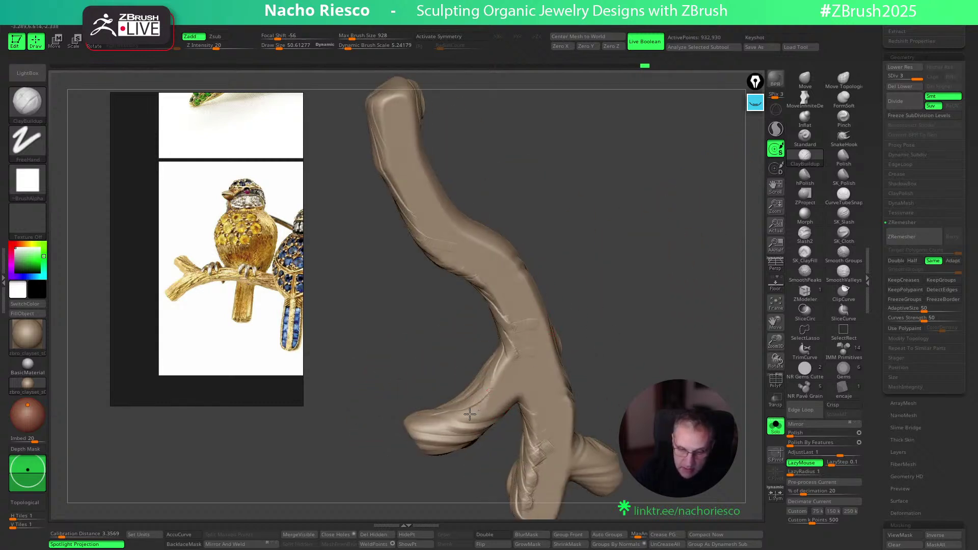
{"action": "left_click_drag", "start_coordinate": [596, 320], "coordinate": [615, 474]}
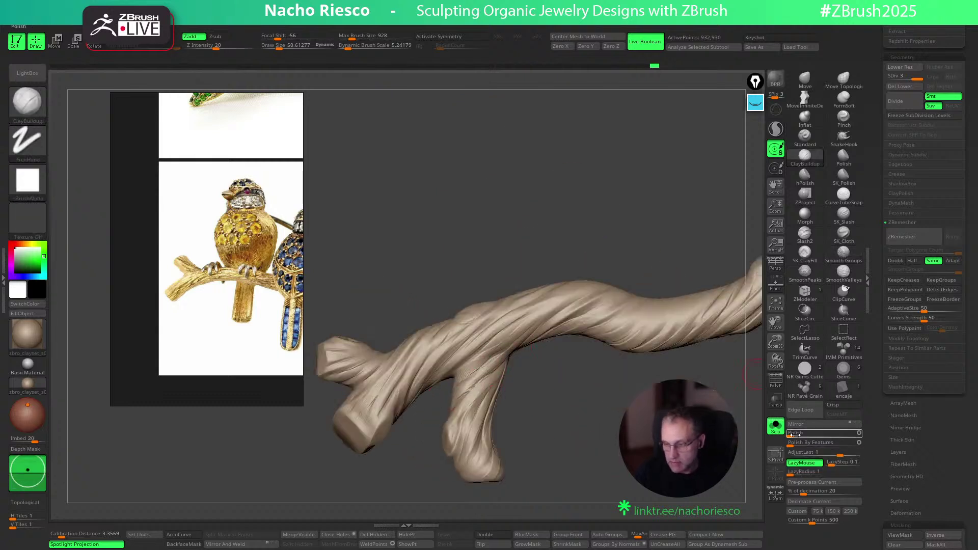
{"action": "left_click_drag", "start_coordinate": [759, 459], "coordinate": [764, 439], "text": "alt"}
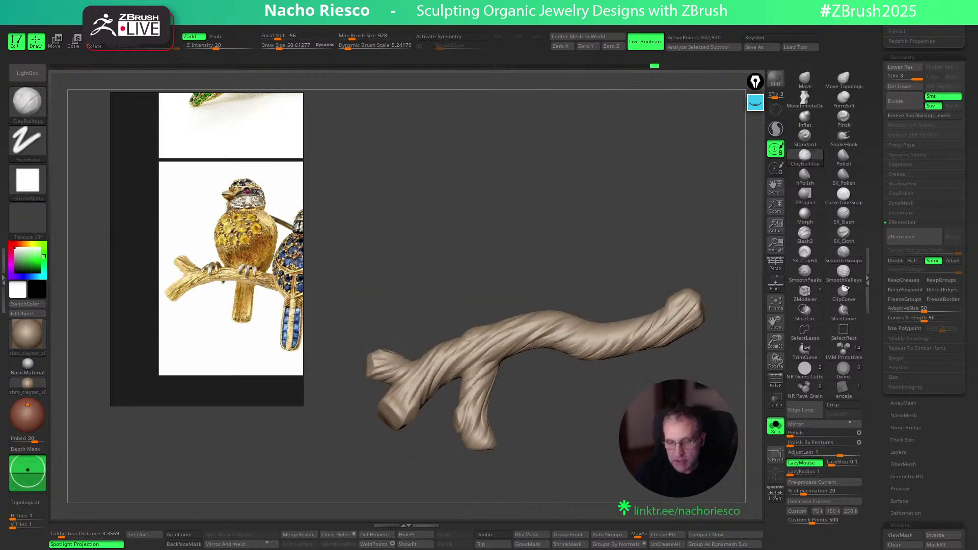
{"action": "left_click", "coordinate": [774, 426]}
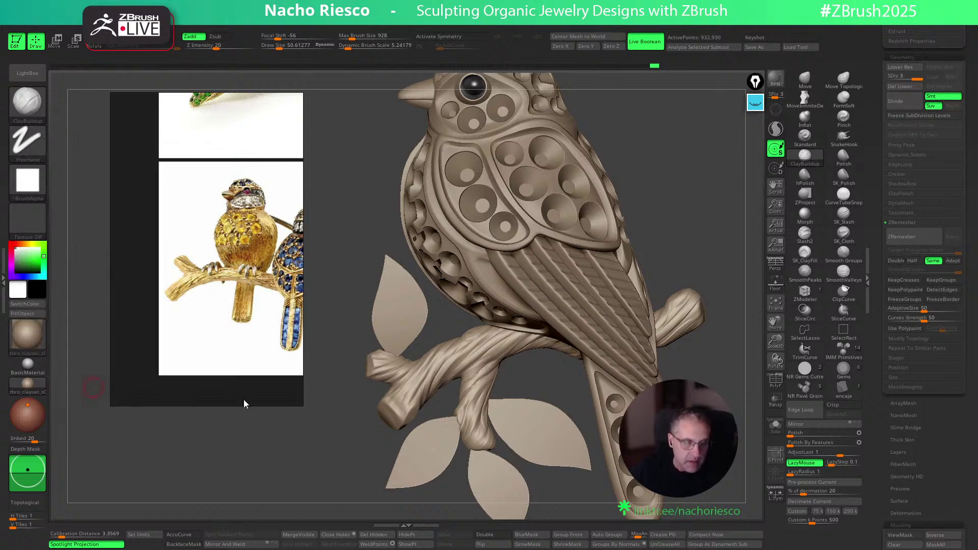
Handwrite the underlined annotation "ZBRO" in black beside the bird's head and clear all annotations
{"action": "mouse_move", "coordinate": [38, 338]}
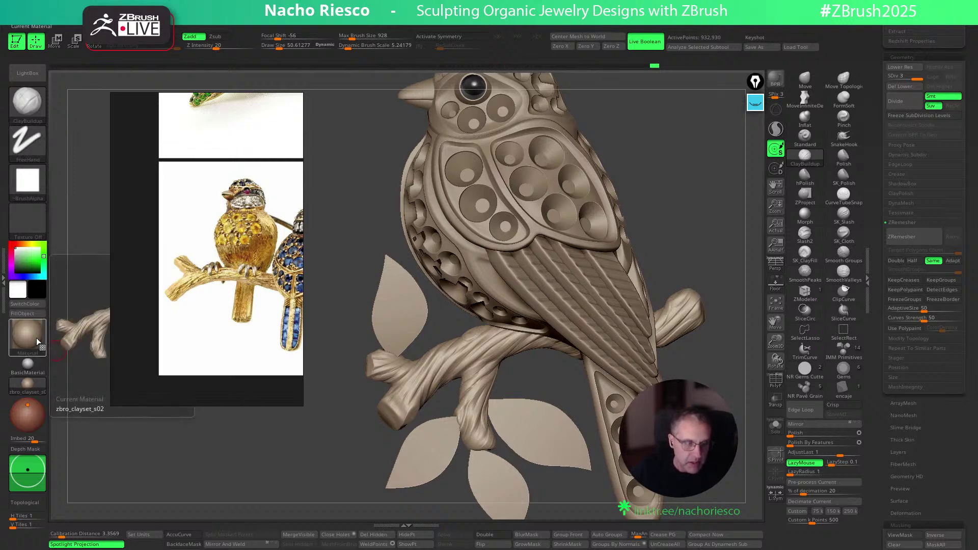
{"action": "left_click", "coordinate": [756, 102]}
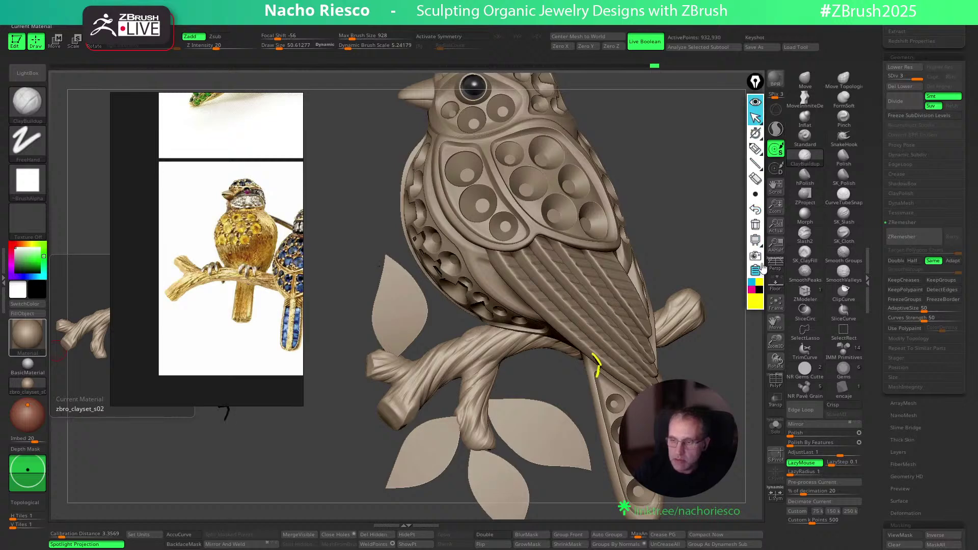
{"action": "left_click", "coordinate": [761, 291]}
{"action": "left_click", "coordinate": [755, 149]}
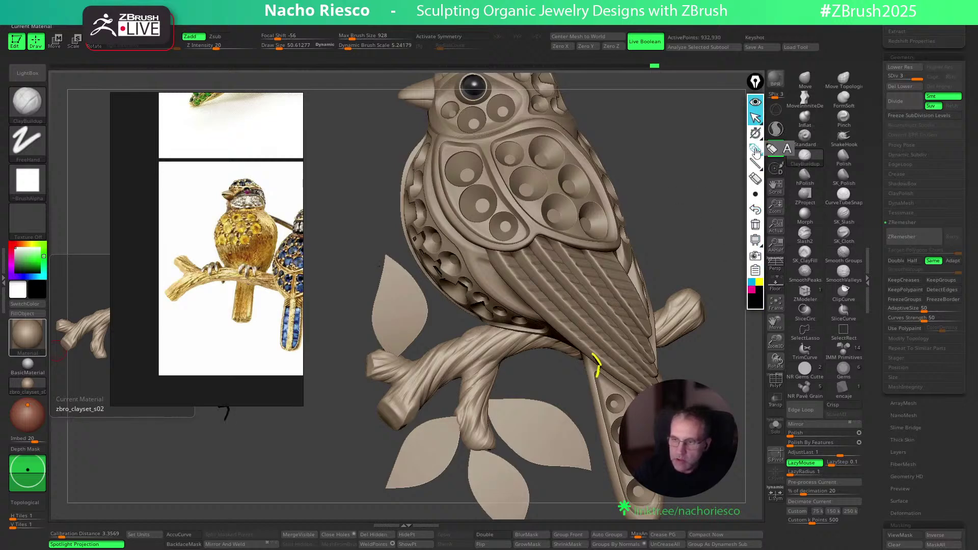
{"action": "mouse_move", "coordinate": [618, 139]}
{"action": "left_mouse_down"}
{"action": "mouse_move", "coordinate": [627, 161]}
{"action": "mouse_move", "coordinate": [662, 155]}
{"action": "mouse_move", "coordinate": [700, 146]}
{"action": "mouse_move", "coordinate": [712, 125]}
{"action": "left_mouse_up"}
{"action": "left_click_drag", "start_coordinate": [617, 190], "coordinate": [729, 147]}
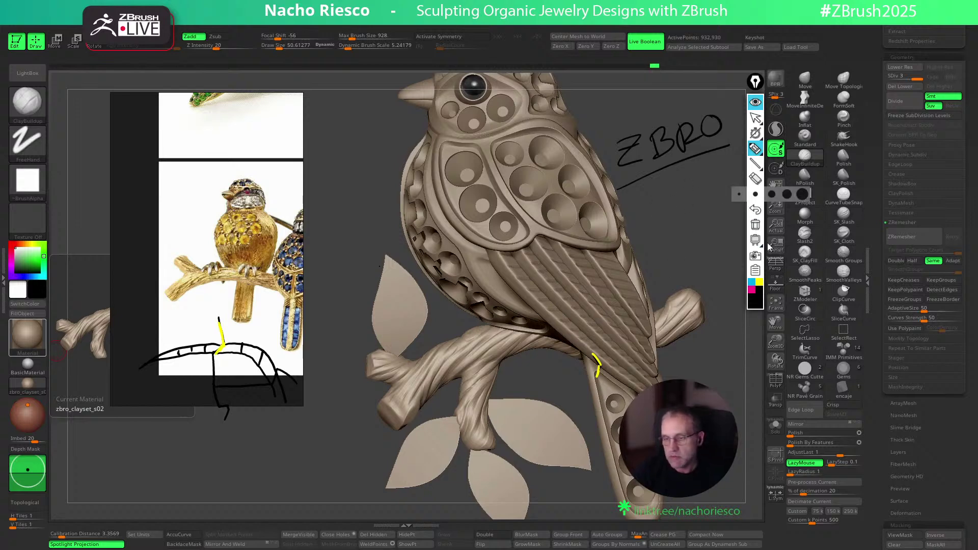
{"action": "left_click", "coordinate": [757, 225]}
{"action": "left_click", "coordinate": [755, 117]}
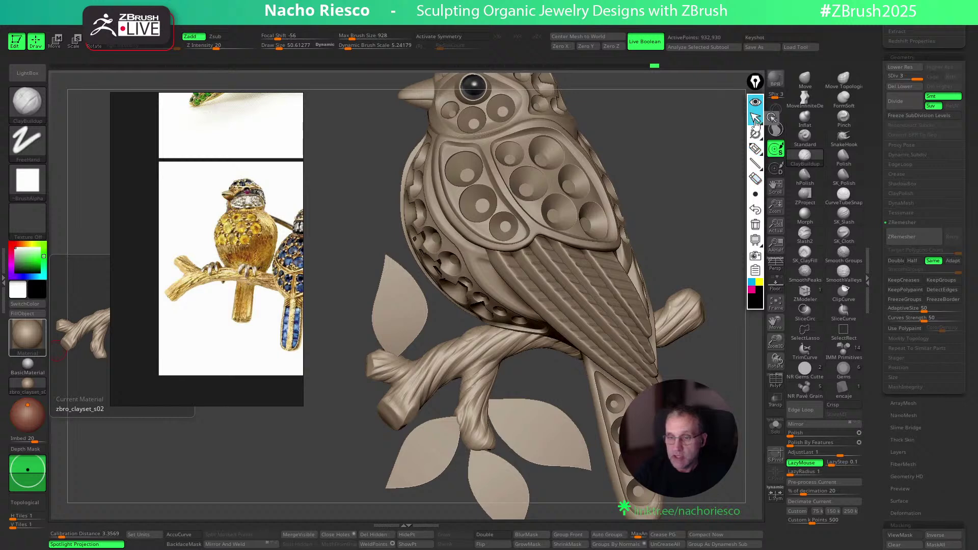
Reposition the floating reference picture so that it stands clear of the bird on the beak side
{"action": "left_click", "coordinate": [44, 337]}
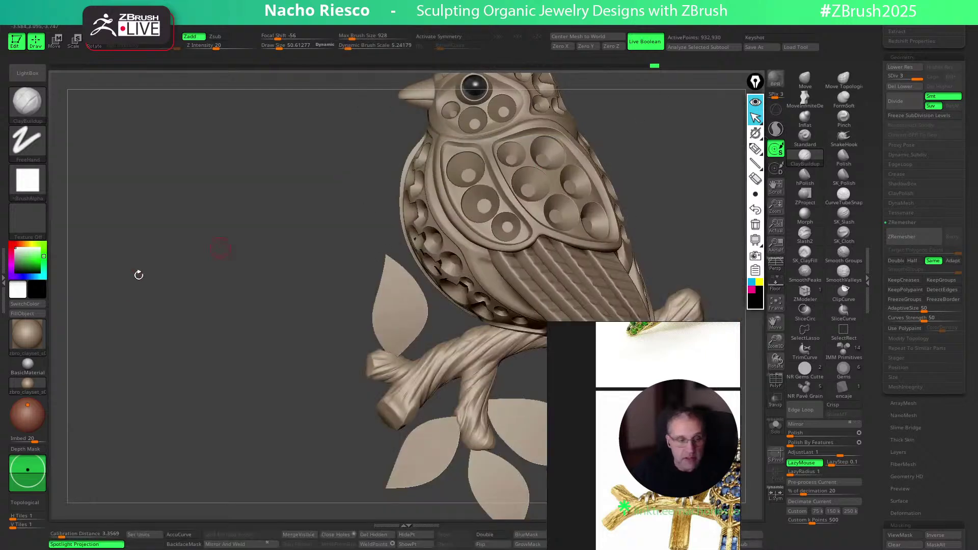
{"action": "left_click_drag", "start_coordinate": [179, 347], "coordinate": [284, 360]}
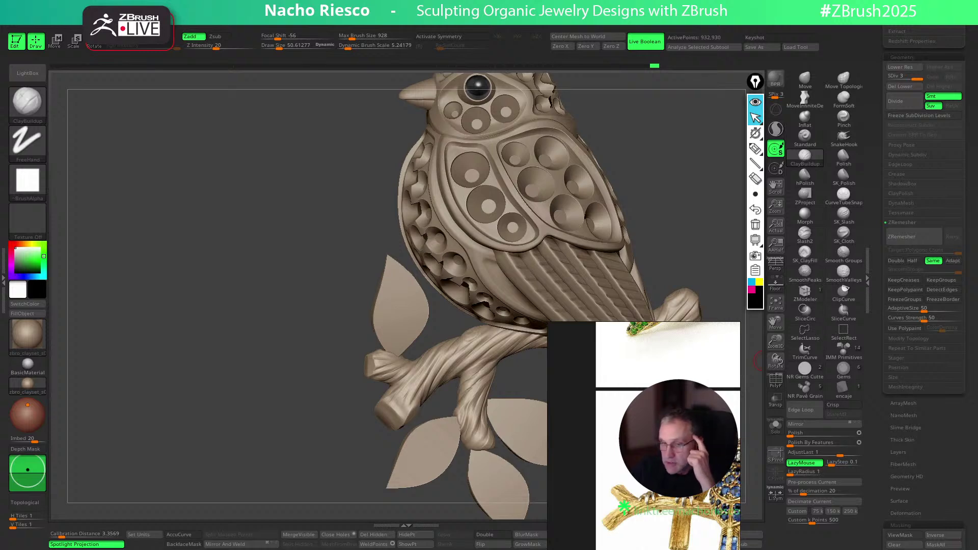
{"action": "left_click_drag", "start_coordinate": [690, 204], "coordinate": [675, 232]}
{"action": "right_click_drag", "start_coordinate": [646, 417], "coordinate": [170, 284]}
Examine the complete piece from the front, side and flat back to judge its overall shape and thickness
{"action": "left_click_drag", "start_coordinate": [646, 237], "coordinate": [676, 230]}
{"action": "left_click_drag", "start_coordinate": [665, 163], "coordinate": [657, 196], "text": "alt"}
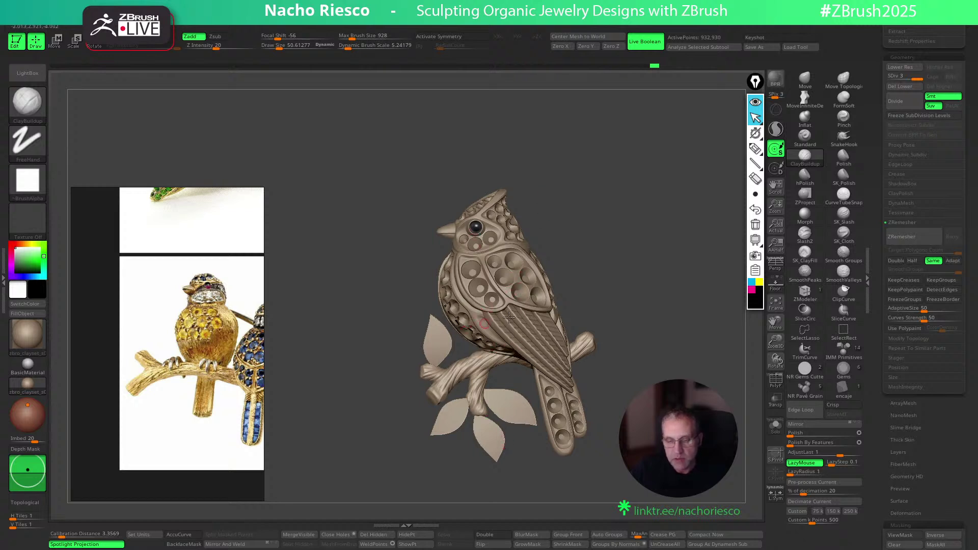
{"action": "left_click_drag", "start_coordinate": [613, 253], "coordinate": [587, 273]}
{"action": "key", "text": "f"}
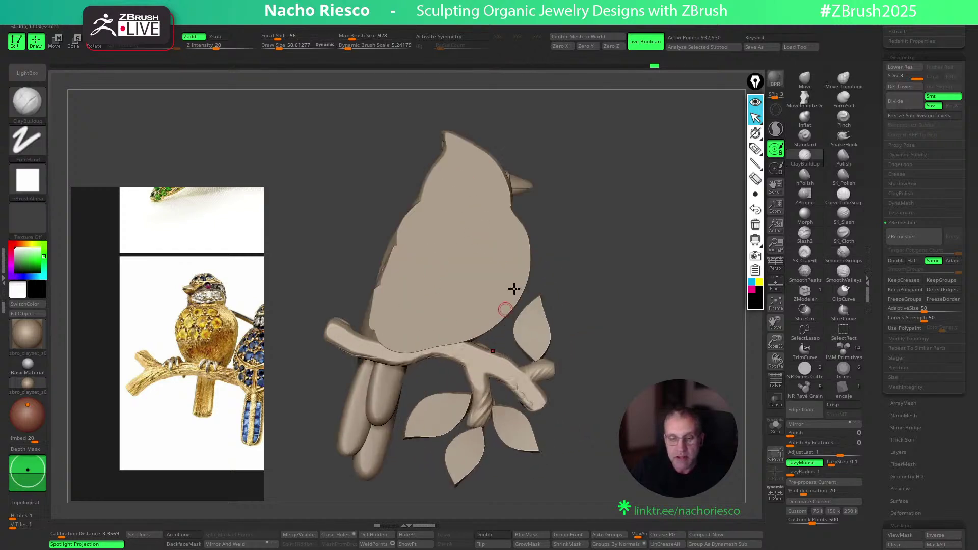
{"action": "mouse_move", "coordinate": [627, 221]}
{"action": "left_mouse_down"}
{"action": "mouse_move", "coordinate": [651, 248]}
{"action": "mouse_move", "coordinate": [626, 242]}
{"action": "left_mouse_up"}
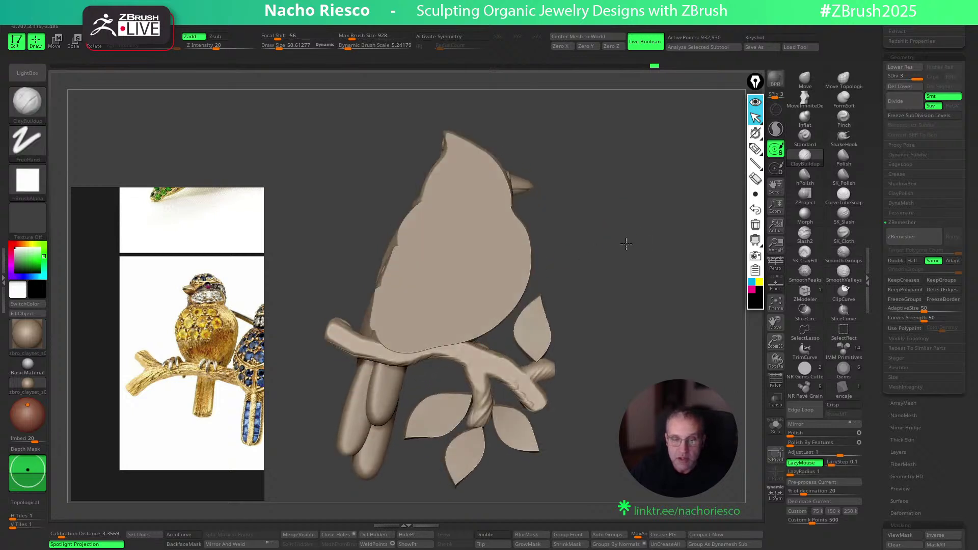
{"action": "left_click_drag", "start_coordinate": [617, 236], "coordinate": [548, 270]}
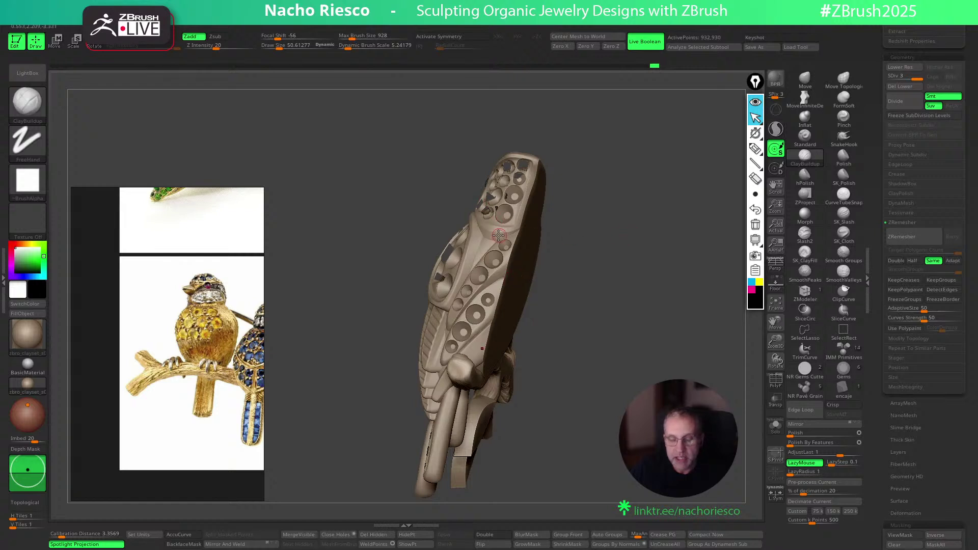
{"action": "mouse_move", "coordinate": [602, 253]}
{"action": "left_mouse_down"}
{"action": "mouse_move", "coordinate": [604, 269]}
{"action": "mouse_move", "coordinate": [590, 244]}
{"action": "left_mouse_up"}
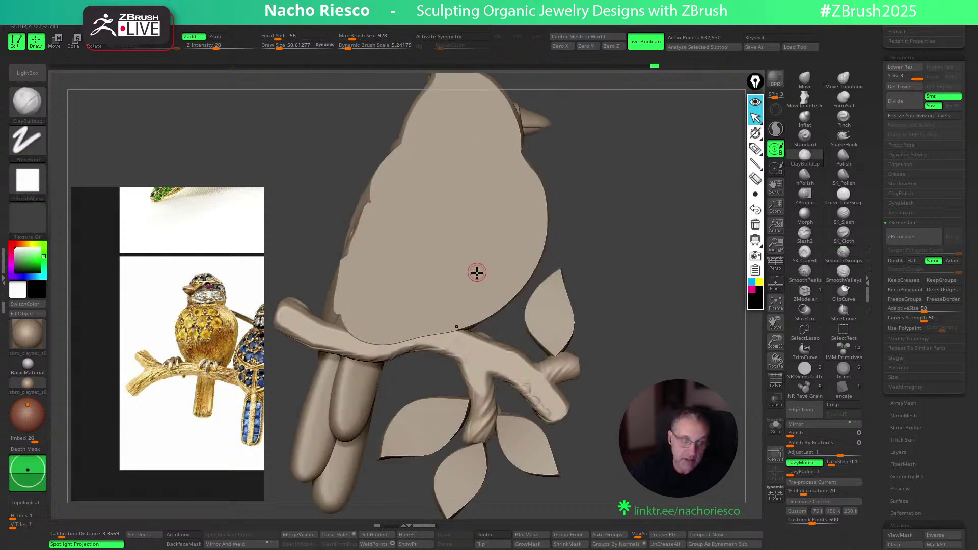
{"action": "left_click_drag", "start_coordinate": [613, 264], "coordinate": [732, 277]}
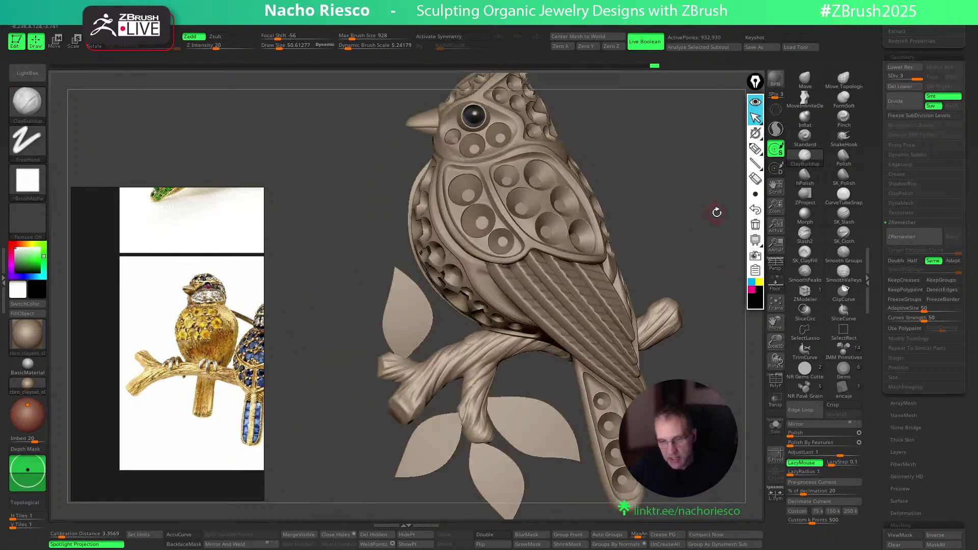
Select the beak, draw a transpose line across its junction with the head, and return to the ClayBuildup brush
{"action": "mouse_move", "coordinate": [665, 214]}
{"action": "left_mouse_down", "text": "alt"}
{"action": "mouse_move", "coordinate": [655, 186]}
{"action": "mouse_move", "coordinate": [633, 192]}
{"action": "mouse_move", "coordinate": [625, 173]}
{"action": "mouse_move", "coordinate": [655, 203]}
{"action": "mouse_move", "coordinate": [658, 305]}
{"action": "left_mouse_up", "text": "alt"}
{"action": "left_click", "coordinate": [454, 337], "text": "alt"}
{"action": "left_click_drag", "start_coordinate": [443, 387], "coordinate": [426, 351], "text": "alt"}
{"action": "key", "text": "w"}
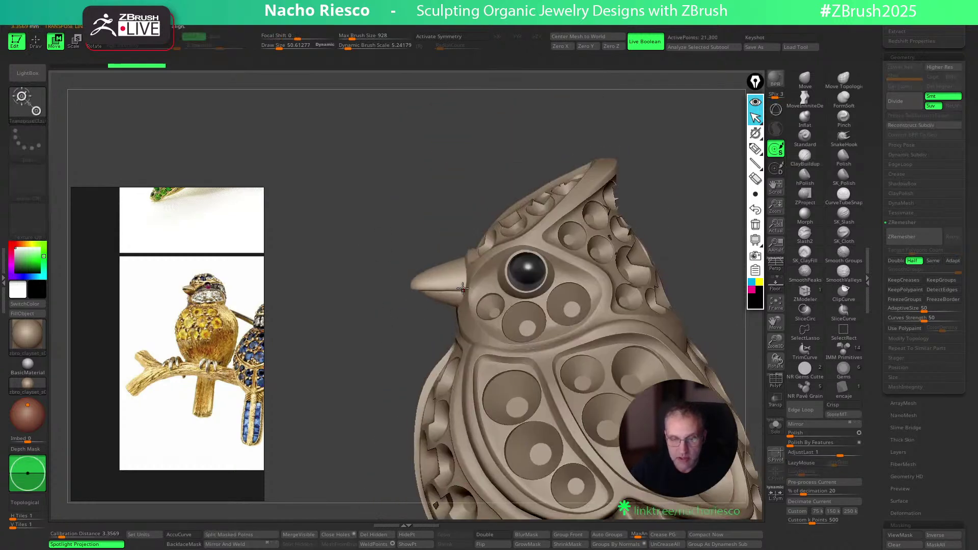
{"action": "left_click_drag", "start_coordinate": [460, 285], "coordinate": [502, 287]}
{"action": "key", "text": "q"}
{"action": "key", "text": "b"}
{"action": "key", "text": "c"}
{"action": "key", "text": "b"}
{"action": "mouse_move", "coordinate": [377, 344]}
{"action": "left_mouse_down"}
{"action": "mouse_move", "coordinate": [362, 330]}
{"action": "mouse_move", "coordinate": [411, 367]}
{"action": "left_mouse_up"}
{"action": "left_click_drag", "start_coordinate": [665, 277], "coordinate": [570, 288]}
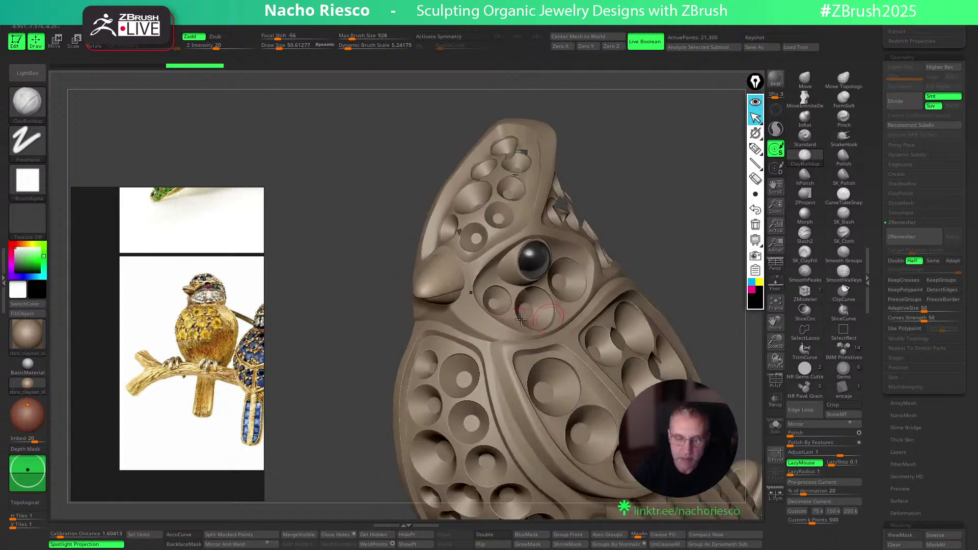
Select the head and carve an SK_Slash groove just below the beak's base at a draw size of about 96
{"action": "left_click", "coordinate": [469, 317], "text": "alt"}
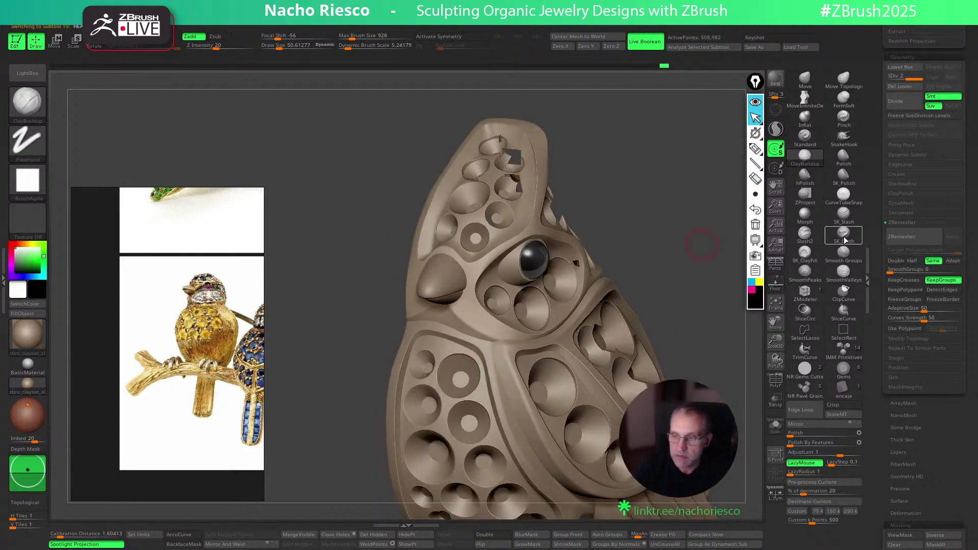
{"action": "left_click", "coordinate": [844, 214]}
{"action": "mouse_move", "coordinate": [461, 313]}
{"action": "left_mouse_down"}
{"action": "mouse_move", "coordinate": [468, 326]}
{"action": "mouse_move", "coordinate": [536, 335]}
{"action": "left_mouse_up"}
{"action": "left_click_drag", "start_coordinate": [636, 216], "coordinate": [670, 218]}
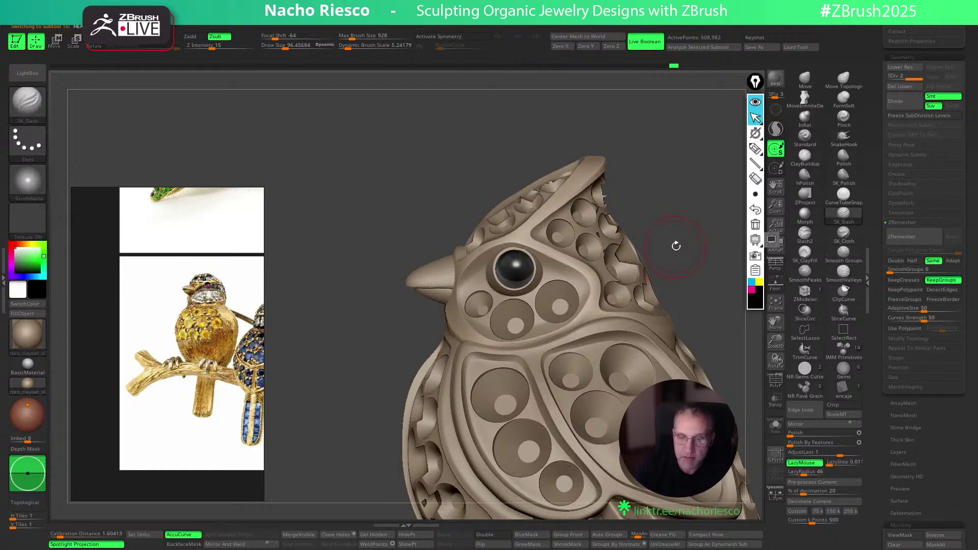
Choose the MoveInfiniteDepth brush for the head, set its draw size to about 125, and frame the complete piece
{"action": "left_click_drag", "start_coordinate": [695, 234], "coordinate": [734, 217]}
{"action": "left_click", "coordinate": [792, 96]}
{"action": "key", "text": "s"}
{"action": "left_click_drag", "start_coordinate": [460, 328], "coordinate": [449, 328]}
{"action": "key", "text": "s"}
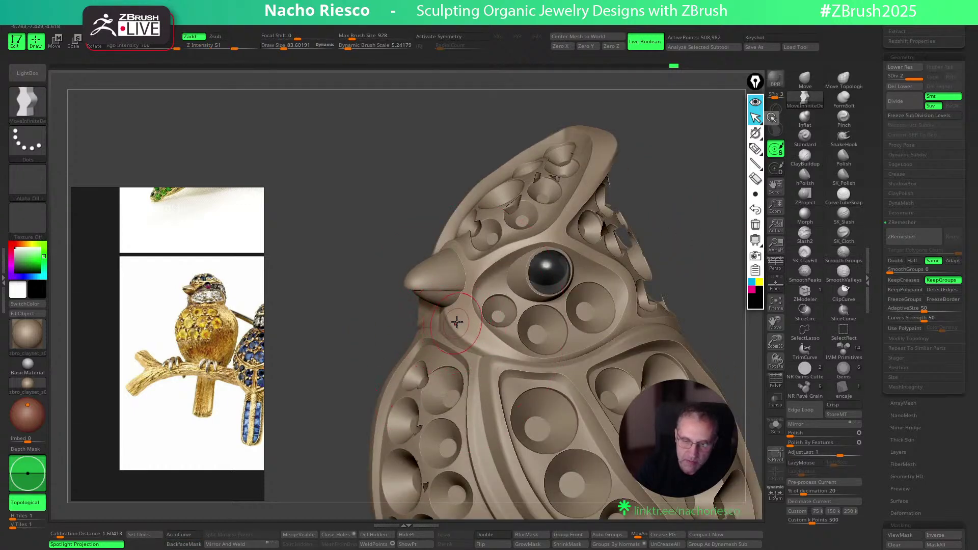
{"action": "left_click_drag", "start_coordinate": [697, 234], "coordinate": [675, 238]}
{"action": "left_click_drag", "start_coordinate": [706, 205], "coordinate": [688, 162]}
{"action": "mouse_move", "coordinate": [674, 243]}
{"action": "right_mouse_down", "text": "ctrl"}
{"action": "mouse_move", "coordinate": [695, 212]}
{"action": "mouse_move", "coordinate": [459, 333]}
{"action": "mouse_move", "coordinate": [490, 350]}
{"action": "mouse_move", "coordinate": [689, 240]}
{"action": "mouse_move", "coordinate": [669, 158]}
{"action": "mouse_move", "coordinate": [674, 212]}
{"action": "right_mouse_up", "text": "ctrl"}
{"action": "key", "text": "bracketright"}
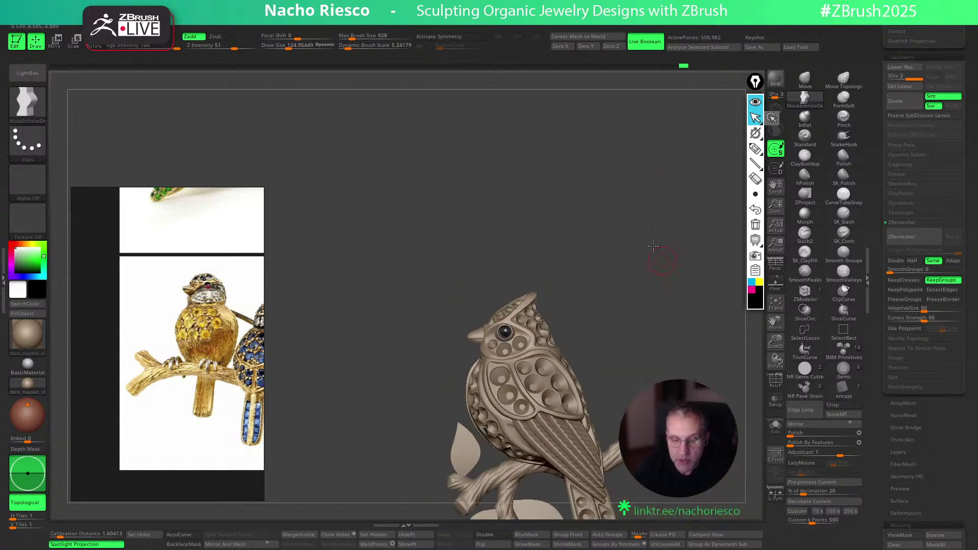
{"action": "right_click_drag", "start_coordinate": [662, 258], "coordinate": [644, 229], "text": "alt"}
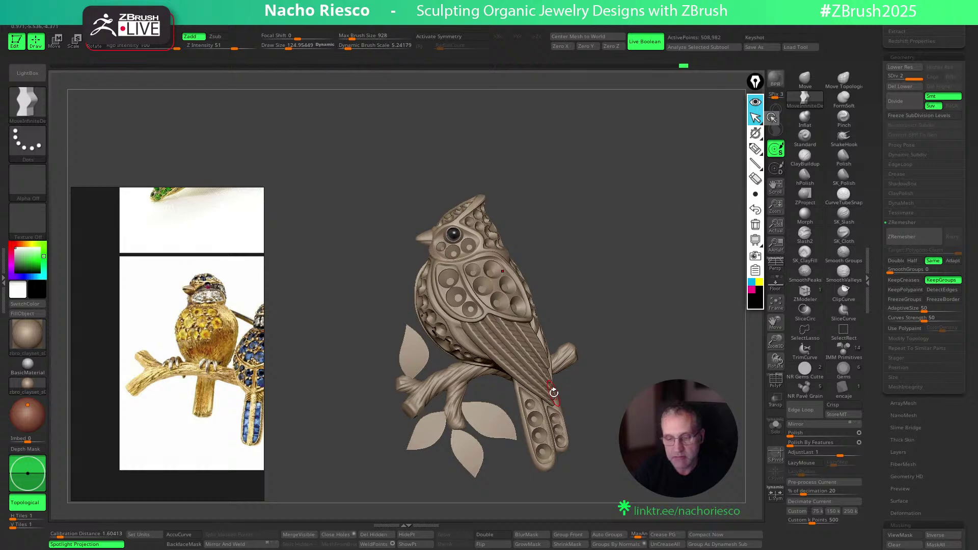
{"action": "right_click_drag", "start_coordinate": [675, 362], "coordinate": [625, 313], "text": "alt"}
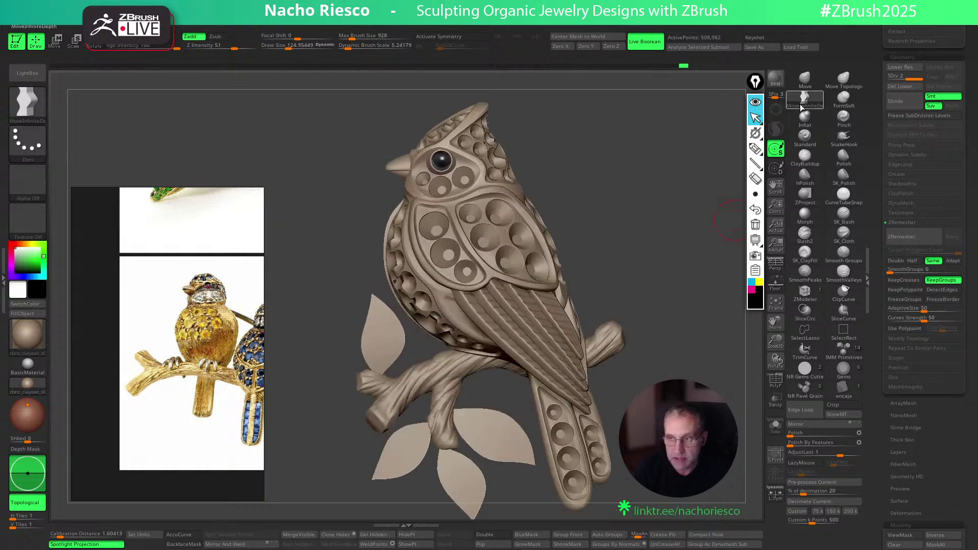
Select the wing feathers and pull their lower tips outward with the MoveInfiniteDepth brush, using a draw size of about 528
{"action": "right_click_drag", "start_coordinate": [621, 402], "coordinate": [609, 373], "text": "alt"}
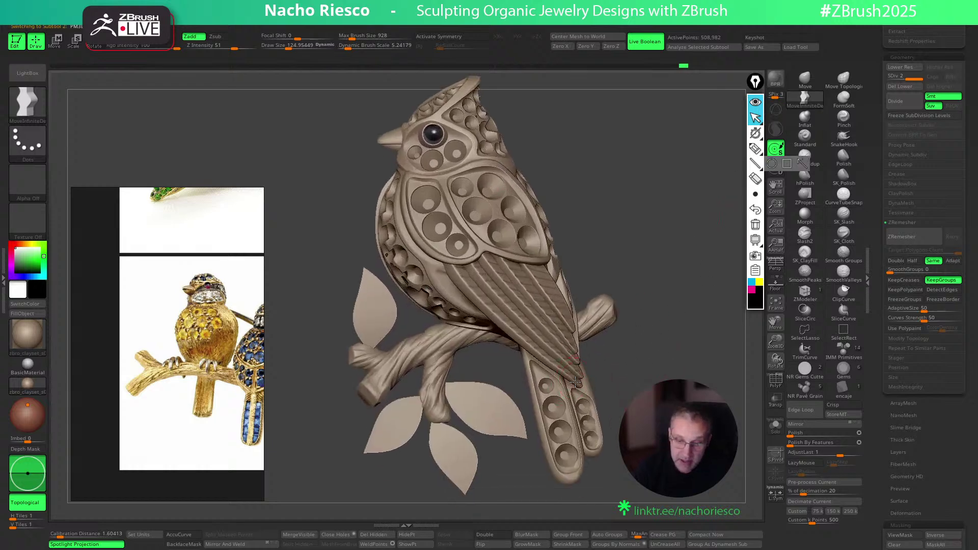
{"action": "left_click", "coordinate": [575, 381], "text": "alt"}
{"action": "key", "text": "s"}
{"action": "left_click_drag", "start_coordinate": [590, 381], "coordinate": [618, 382]}
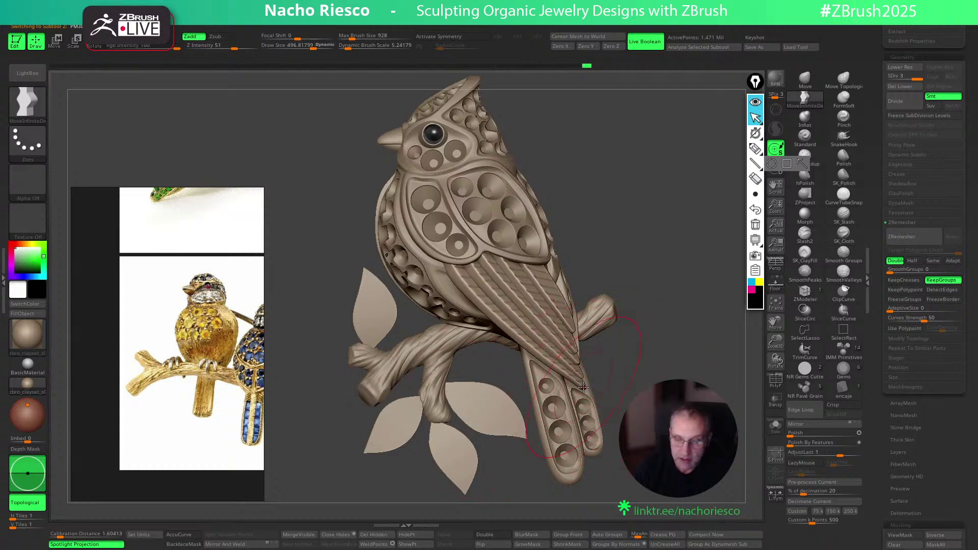
{"action": "key", "text": "s"}
{"action": "left_click_drag", "start_coordinate": [591, 375], "coordinate": [594, 375]}
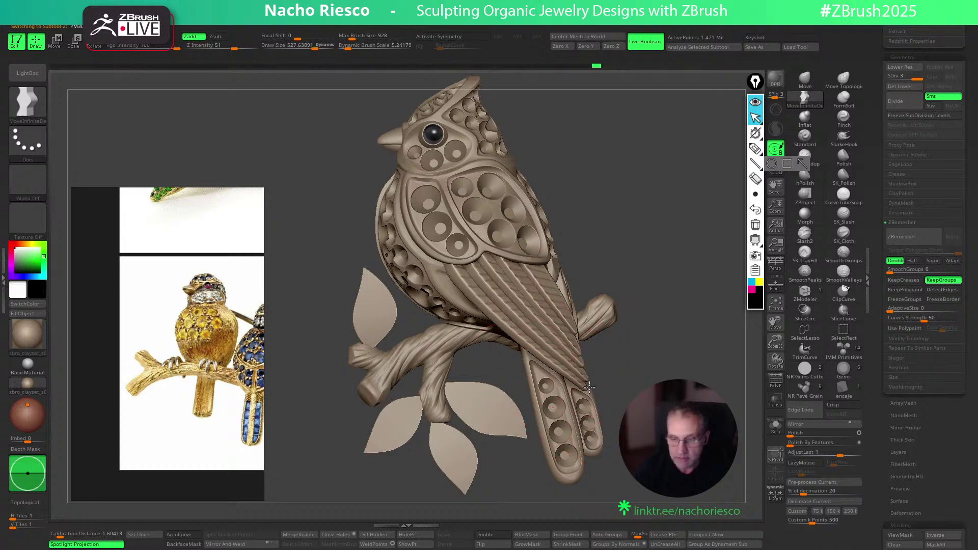
Adjust the wing feathers' profile from the side with the Move brush at a draw size of about 457
{"action": "mouse_move", "coordinate": [644, 354]}
{"action": "left_mouse_down"}
{"action": "mouse_move", "coordinate": [688, 347]}
{"action": "mouse_move", "coordinate": [657, 339]}
{"action": "mouse_move", "coordinate": [734, 320]}
{"action": "mouse_move", "coordinate": [720, 341]}
{"action": "left_mouse_up"}
{"action": "key", "text": "w"}
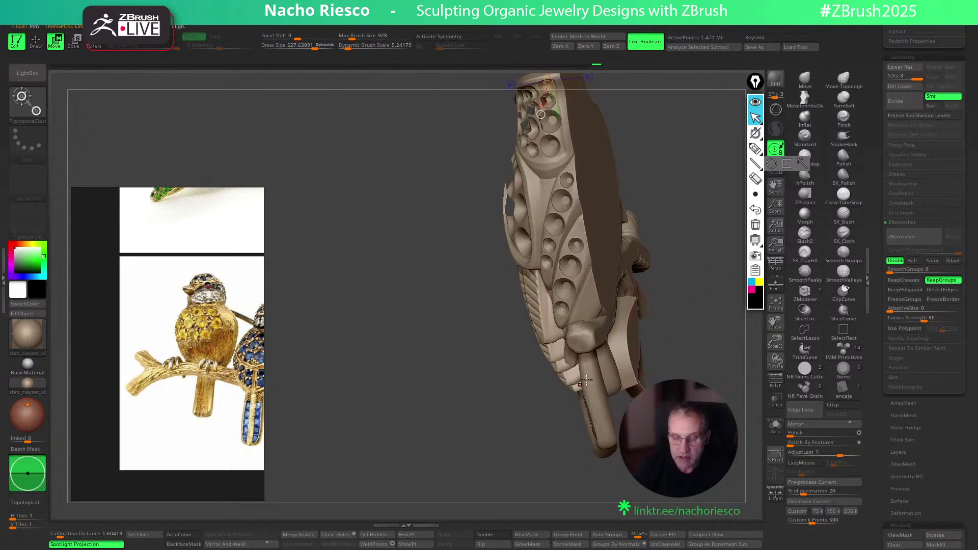
{"action": "left_click", "coordinate": [805, 77]}
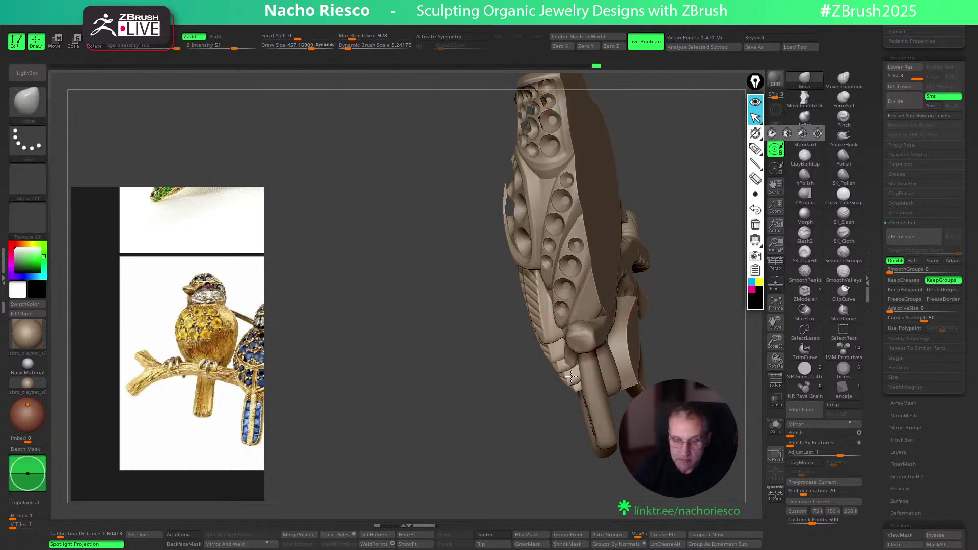
{"action": "left_click_drag", "start_coordinate": [680, 330], "coordinate": [622, 178]}
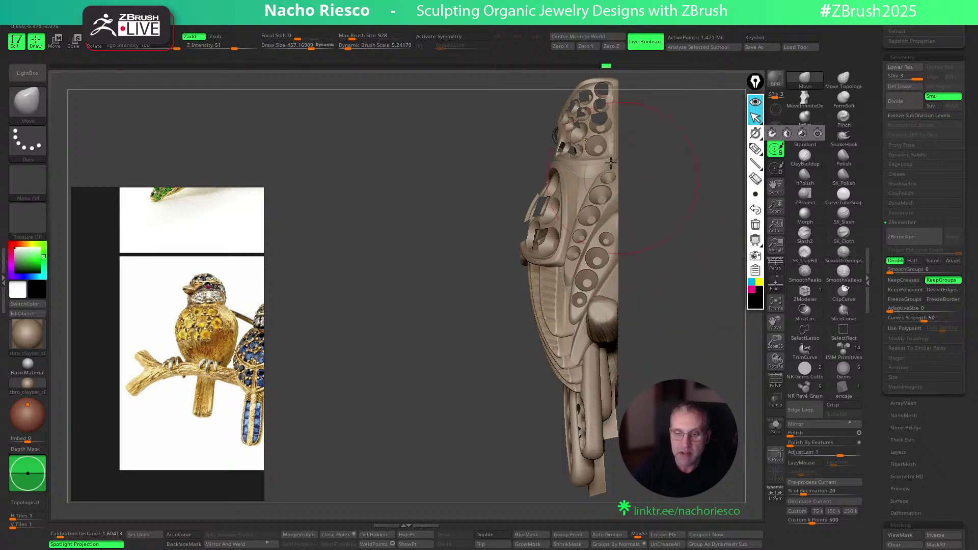
{"action": "left_click_drag", "start_coordinate": [705, 231], "coordinate": [596, 244]}
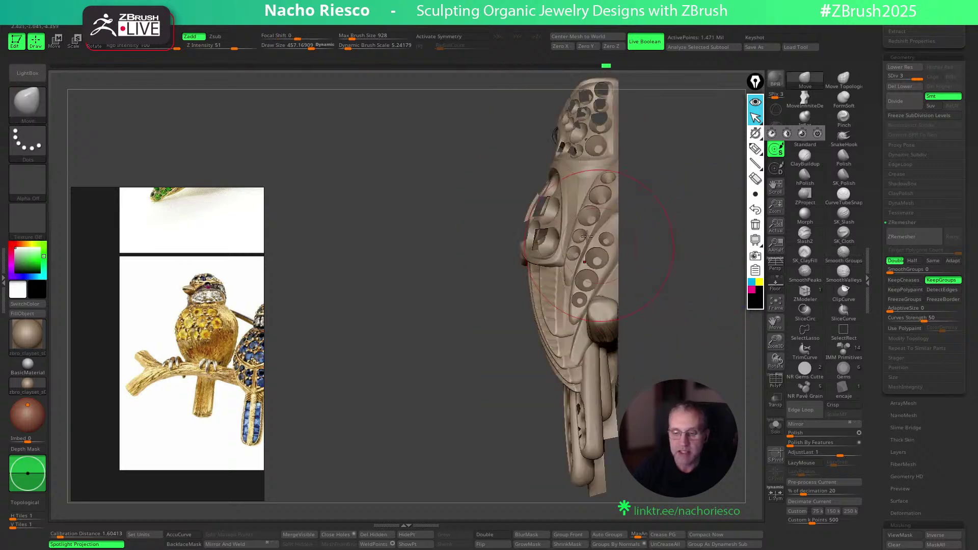
{"action": "left_click_drag", "start_coordinate": [685, 264], "coordinate": [697, 263]}
Shape the wing's lower edge against the body with the Move Topological brush at a draw size of about 323
{"action": "left_click", "coordinate": [843, 80]}
{"action": "key", "text": "s"}
{"action": "left_click_drag", "start_coordinate": [570, 341], "coordinate": [543, 340]}
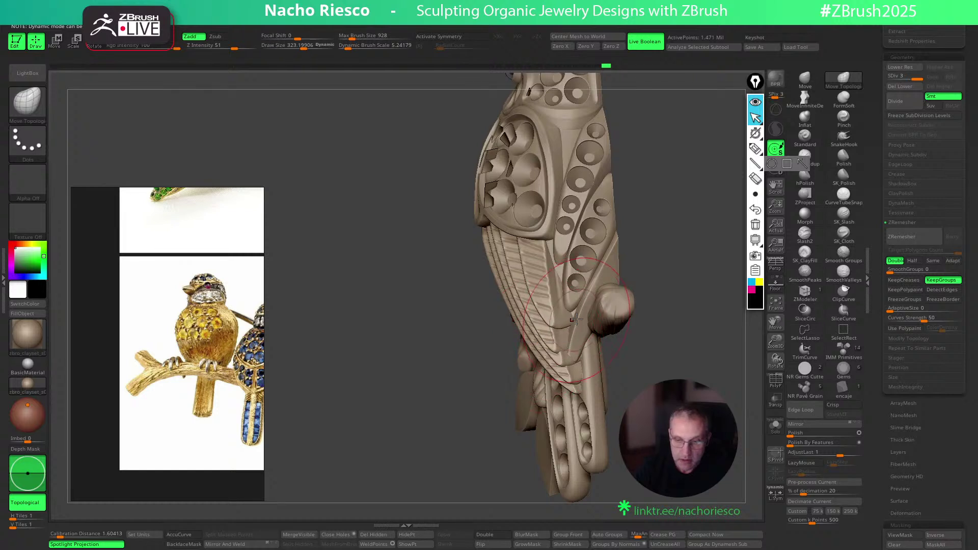
{"action": "left_click", "coordinate": [570, 309], "text": "alt"}
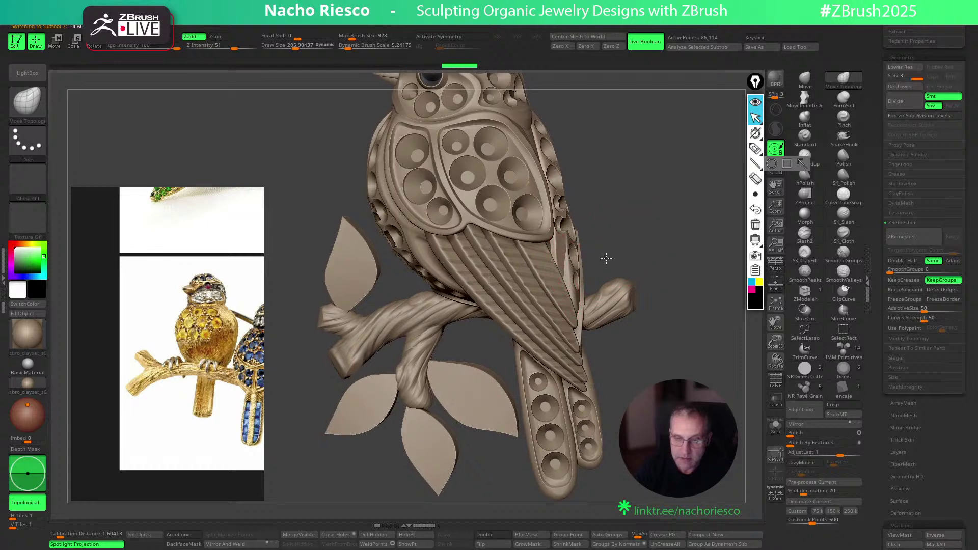
Select the branch and set the Move Topological draw size to about 187
{"action": "right_click_drag", "start_coordinate": [590, 259], "coordinate": [684, 227]}
{"action": "left_click_drag", "start_coordinate": [683, 226], "coordinate": [643, 258]}
{"action": "right_click_drag", "start_coordinate": [639, 257], "coordinate": [668, 234]}
{"action": "right_click_drag", "start_coordinate": [671, 320], "coordinate": [666, 364], "text": "ctrl"}
{"action": "right_click_drag", "start_coordinate": [666, 364], "coordinate": [702, 329], "text": "alt"}
{"action": "right_click_drag", "start_coordinate": [701, 329], "coordinate": [695, 379], "text": "ctrl"}
{"action": "left_click", "coordinate": [636, 276], "text": "alt"}
{"action": "left_click_drag", "start_coordinate": [679, 297], "coordinate": [682, 299], "text": "alt"}
{"action": "key", "text": "s"}
{"action": "left_click_drag", "start_coordinate": [465, 300], "coordinate": [463, 301]}
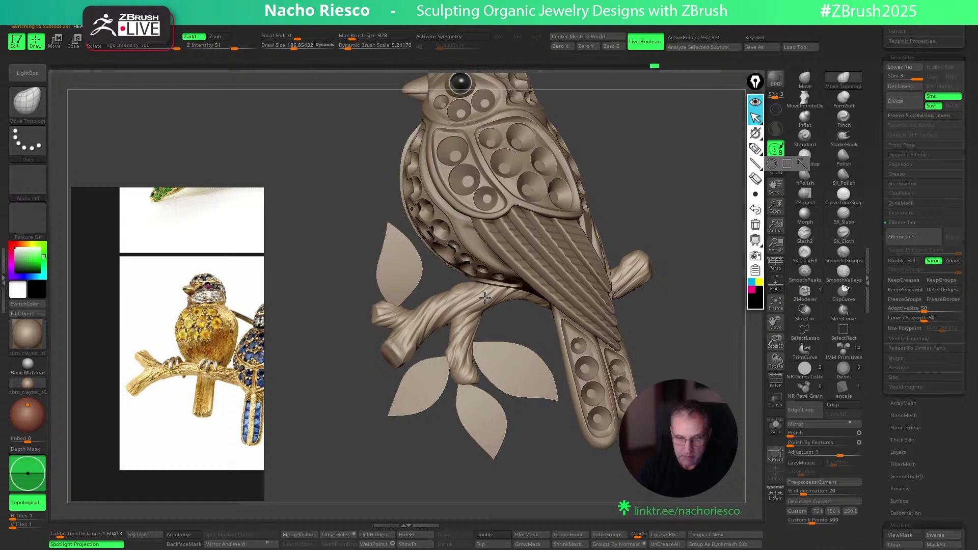
Reshape the branch's stubs on the breast side with the Move brush at a draw size of about 125
{"action": "left_click", "coordinate": [804, 80]}
{"action": "key", "text": "s"}
{"action": "left_click_drag", "start_coordinate": [461, 299], "coordinate": [513, 301]}
{"action": "key", "text": "s"}
{"action": "key", "text": "s"}
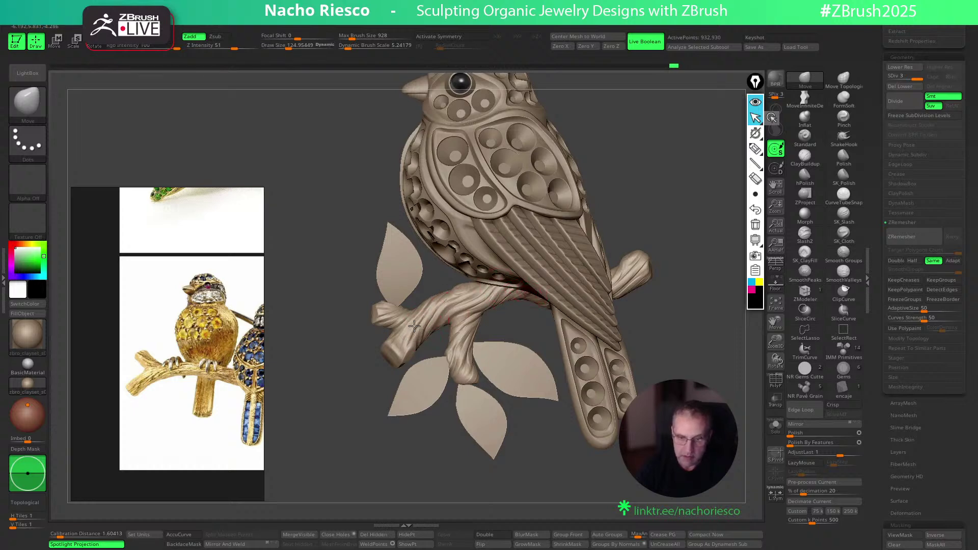
{"action": "left_click_drag", "start_coordinate": [388, 321], "coordinate": [403, 322]}
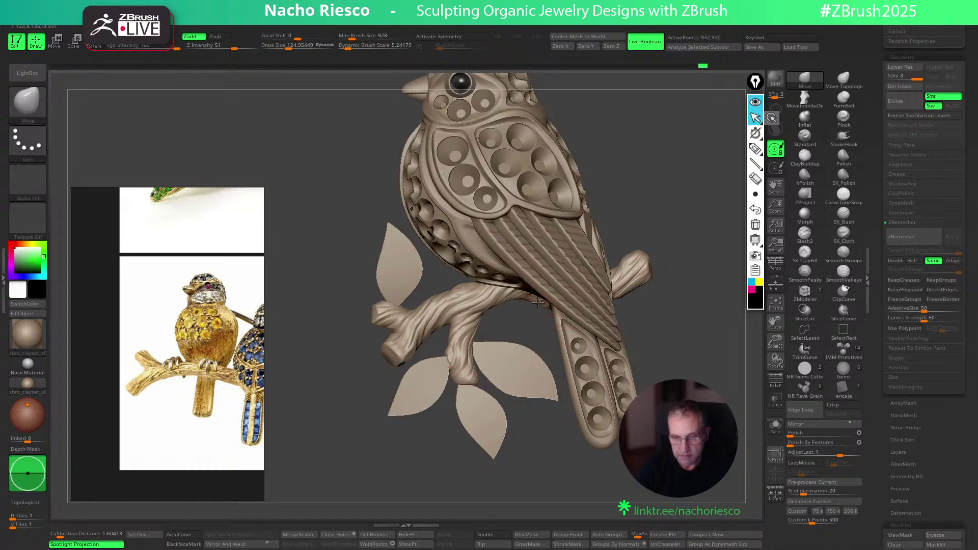
Refine the branch's contour toward its tail-side end with the Move brush, varying the draw size from about 106 to 175
{"action": "key", "text": "s"}
{"action": "left_click_drag", "start_coordinate": [538, 303], "coordinate": [550, 303]}
{"action": "key", "text": "bracketleft"}
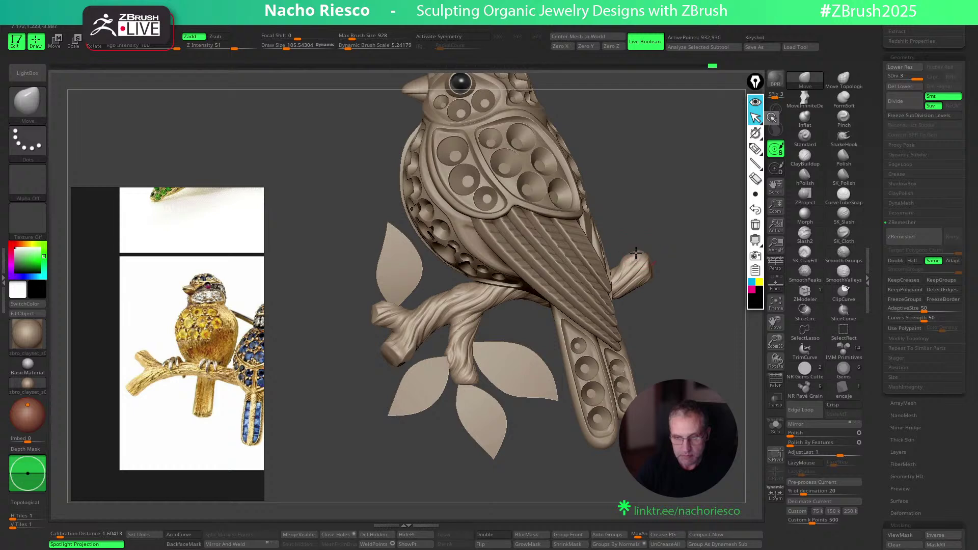
{"action": "key", "text": "bracketright"}
{"action": "key", "text": "bracketright"}
{"action": "key", "text": "bracketright"}
{"action": "key", "text": "bracketleft"}
{"action": "key", "text": "bracketleft"}
{"action": "key", "text": "bracketleft"}
{"action": "mouse_move", "coordinate": [699, 255]}
{"action": "left_mouse_down", "text": "alt"}
{"action": "mouse_move", "coordinate": [661, 207]}
{"action": "mouse_move", "coordinate": [614, 188]}
{"action": "left_mouse_up", "text": "alt"}
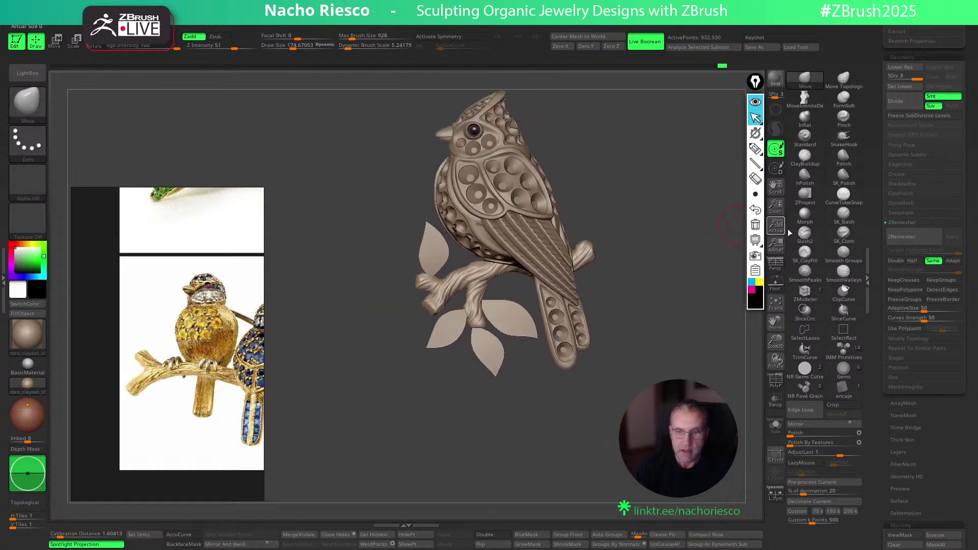
Isolate the branch and apply a Contrast deformation of 25 to sharpen its bark ridges
{"action": "left_click_drag", "start_coordinate": [877, 360], "coordinate": [889, 255]}
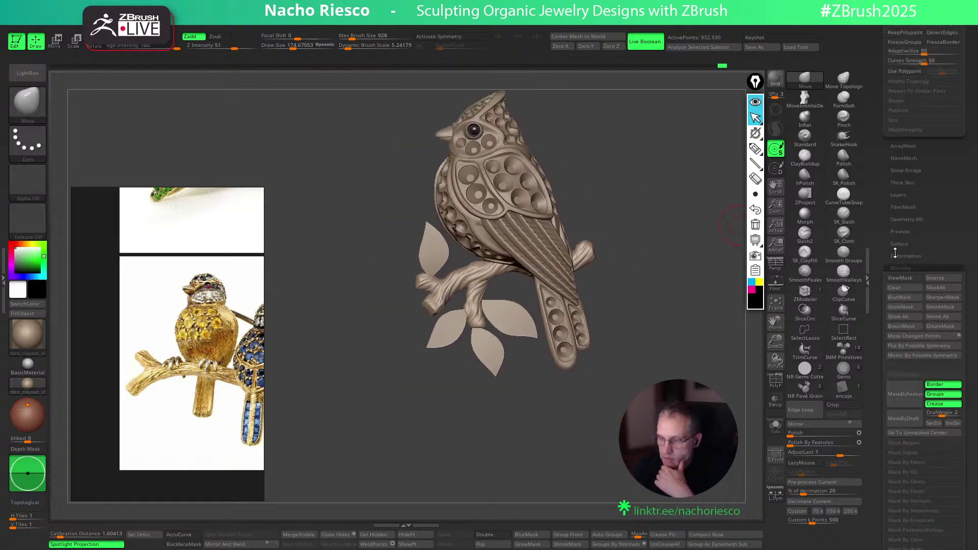
{"action": "left_click", "coordinate": [906, 256]}
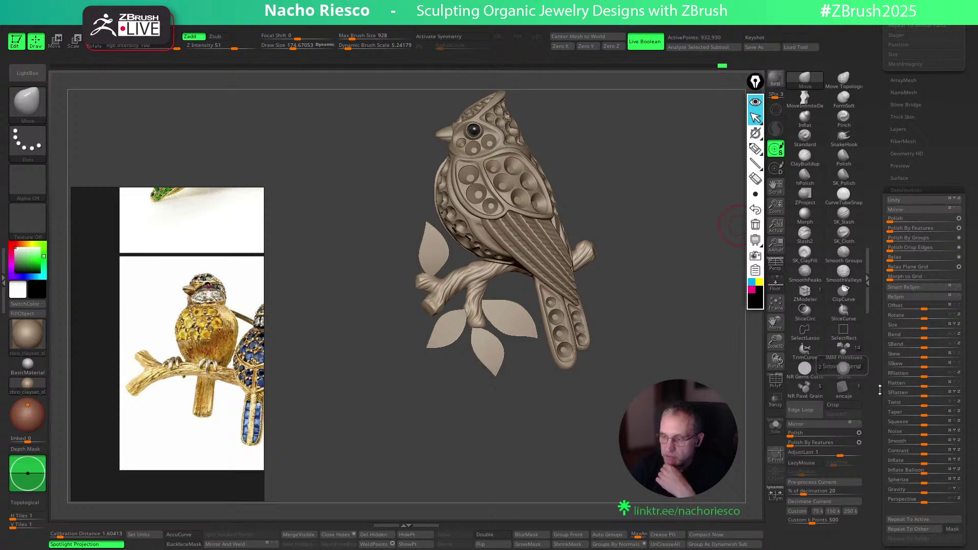
{"action": "scroll", "coordinate": [886, 356], "scroll_direction": "down", "scroll_amount": 2}
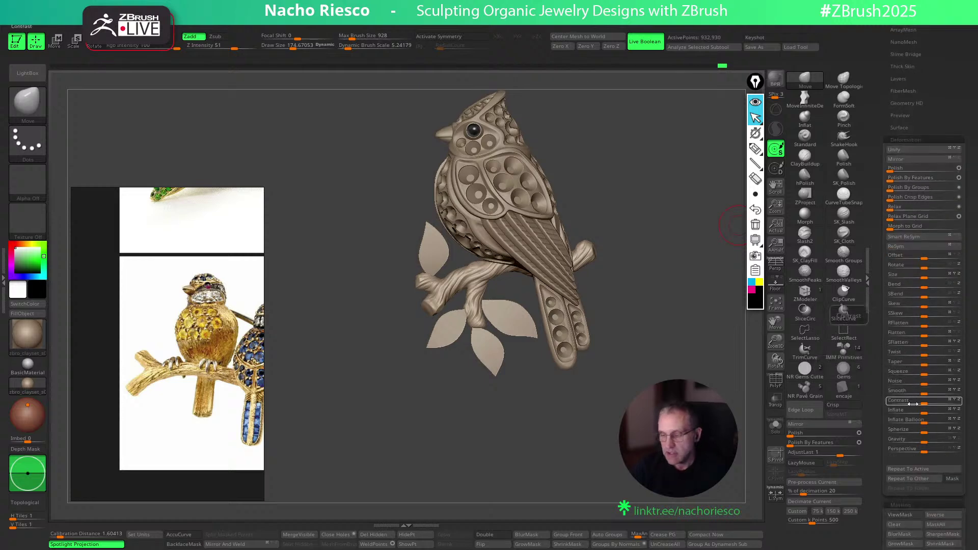
{"action": "left_click", "coordinate": [775, 426]}
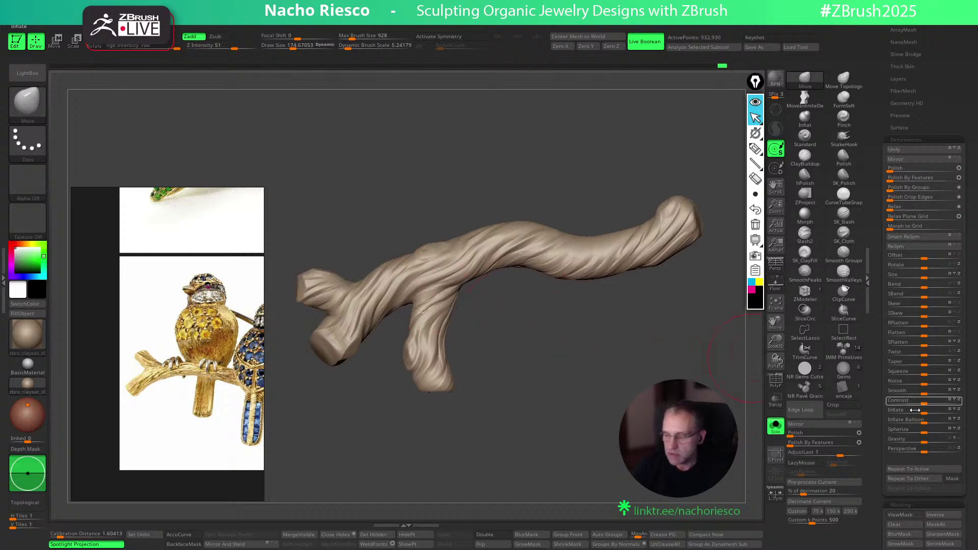
{"action": "mouse_move", "coordinate": [923, 401]}
{"action": "left_mouse_down"}
{"action": "mouse_move", "coordinate": [958, 400]}
{"action": "mouse_move", "coordinate": [933, 402]}
{"action": "left_mouse_up"}
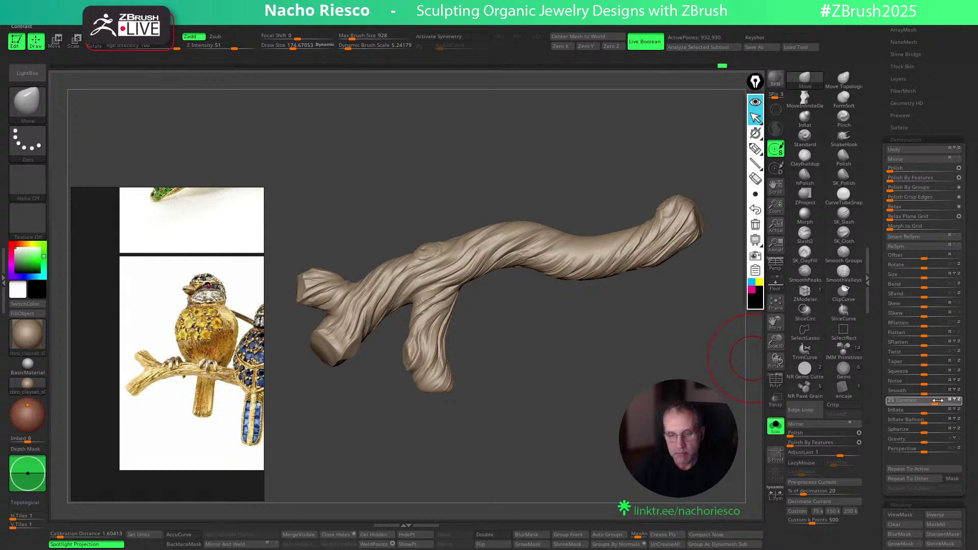
Toggle the Polish By Features mode, apply it to the branch, and compare its history states with the whole piece shown
{"action": "left_click", "coordinate": [860, 442]}
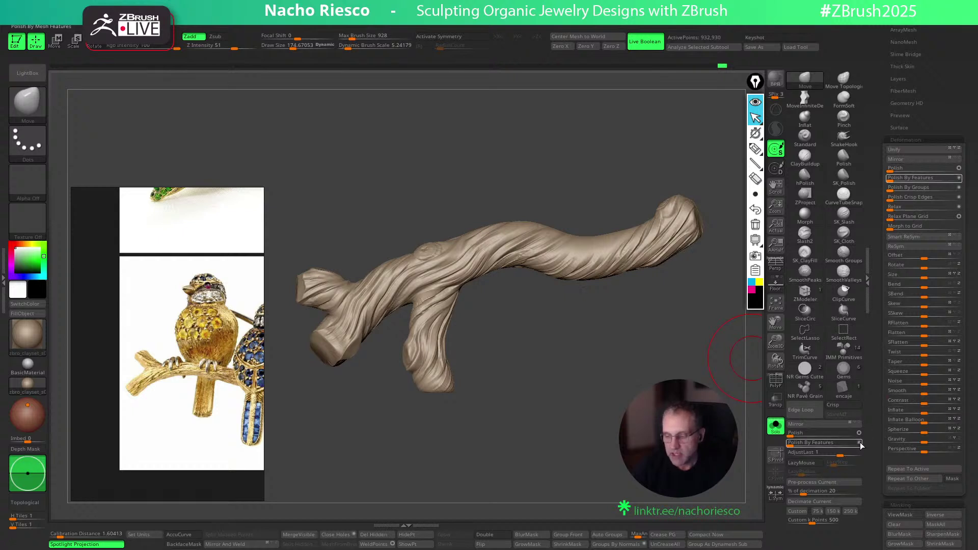
{"action": "left_click", "coordinate": [802, 443]}
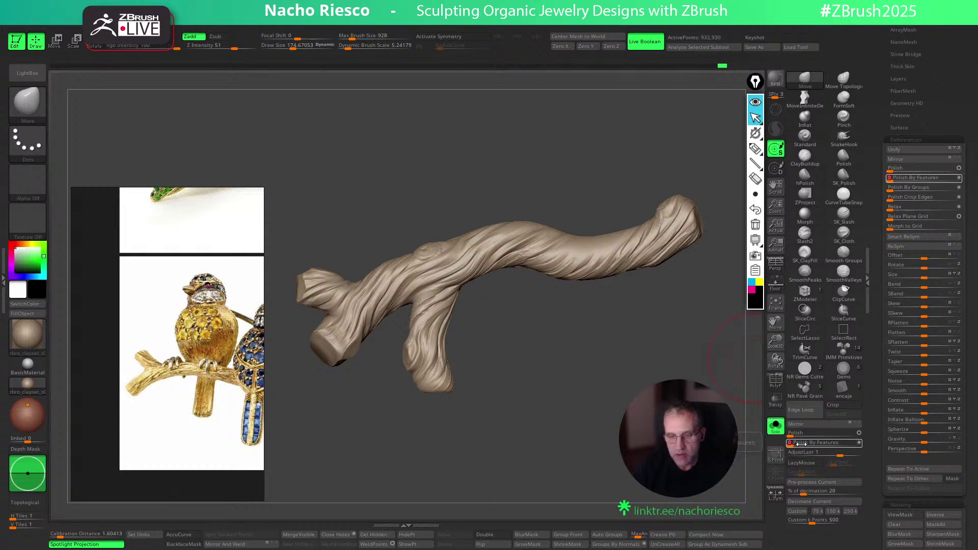
{"action": "left_click", "coordinate": [776, 428]}
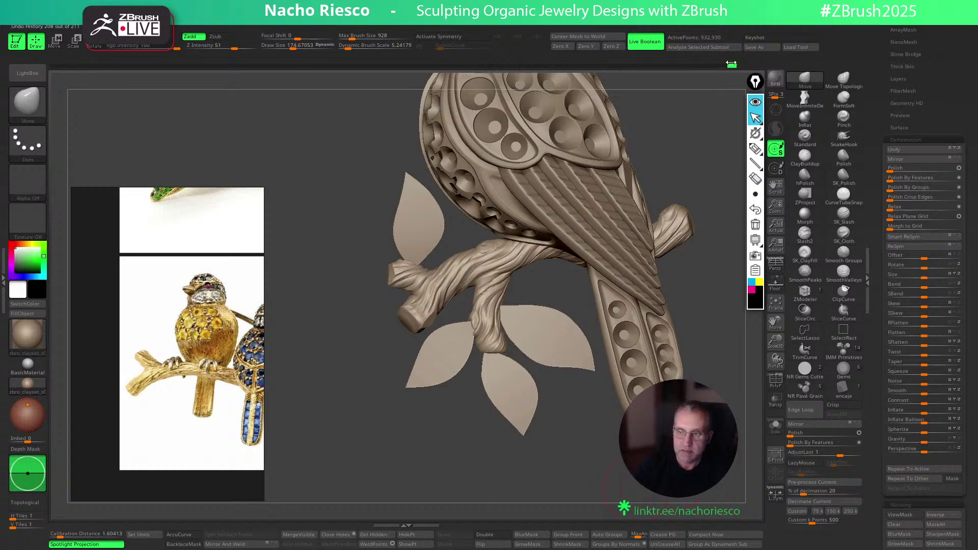
{"action": "mouse_move", "coordinate": [703, 72]}
{"action": "left_mouse_down"}
{"action": "mouse_move", "coordinate": [672, 74]}
{"action": "mouse_move", "coordinate": [746, 62]}
{"action": "mouse_move", "coordinate": [716, 66]}
{"action": "left_mouse_up"}
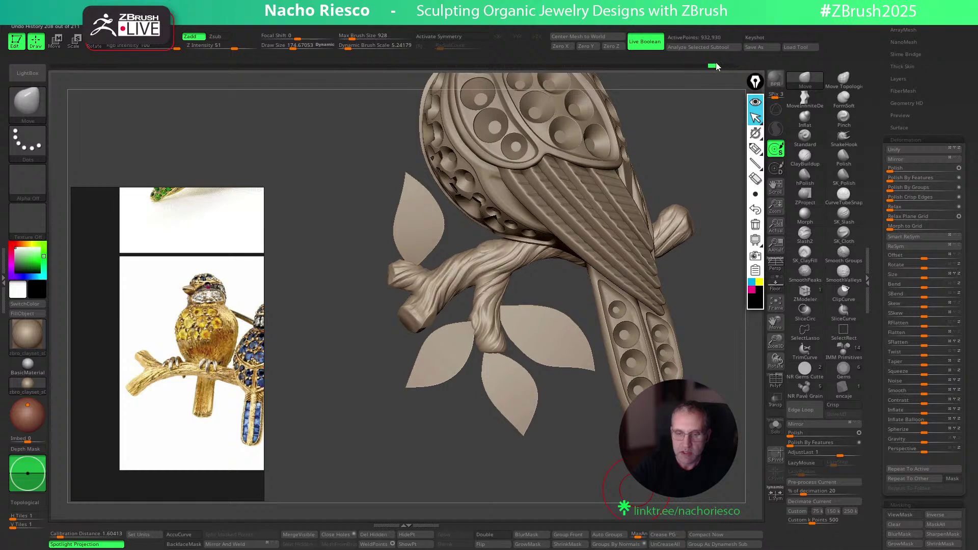
{"action": "left_click", "coordinate": [731, 66]}
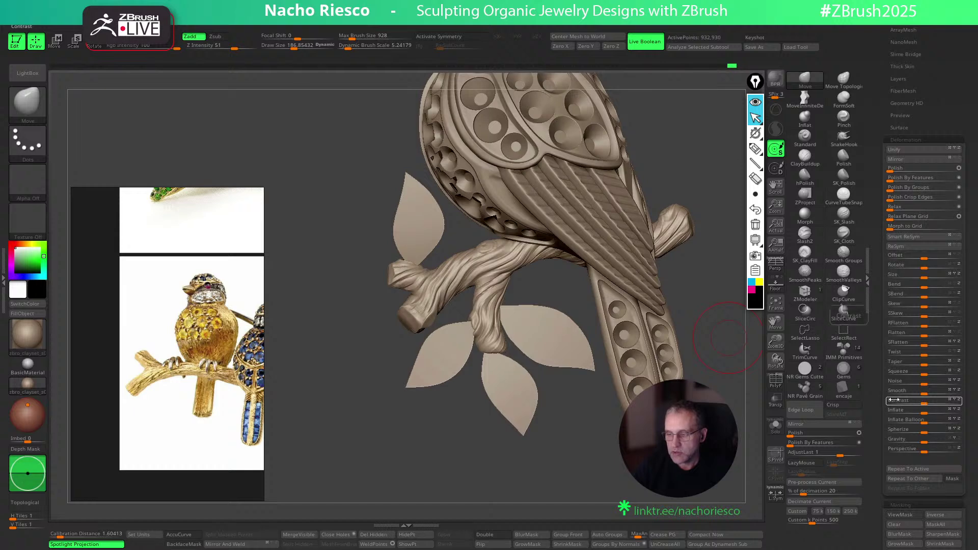
Return to the Move brush and reshape the tip of the branch's hanging twig at a draw size of about 187
{"action": "left_click", "coordinate": [843, 253]}
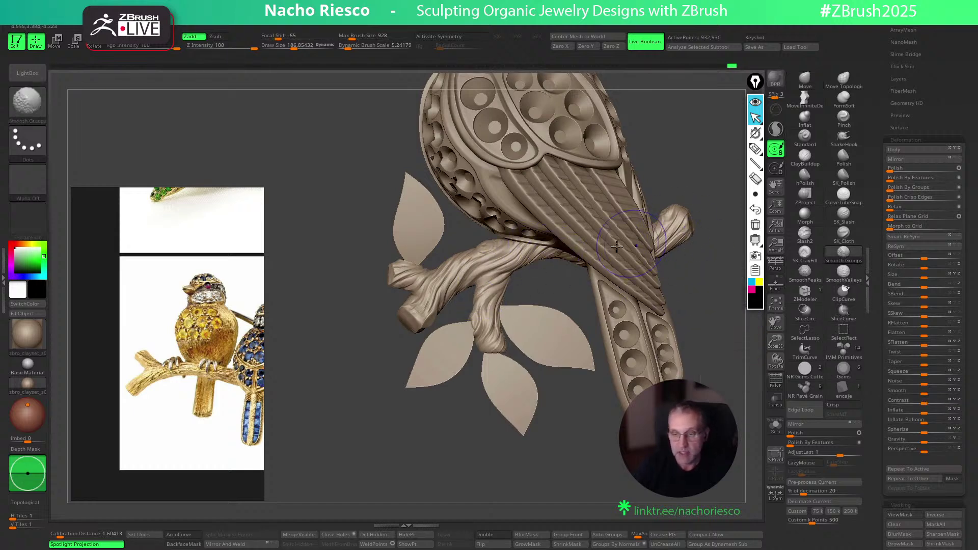
{"action": "key", "text": "b"}
{"action": "key", "text": "m"}
{"action": "key", "text": "v"}
{"action": "right_click_drag", "start_coordinate": [556, 299], "coordinate": [543, 332], "text": "ctrl"}
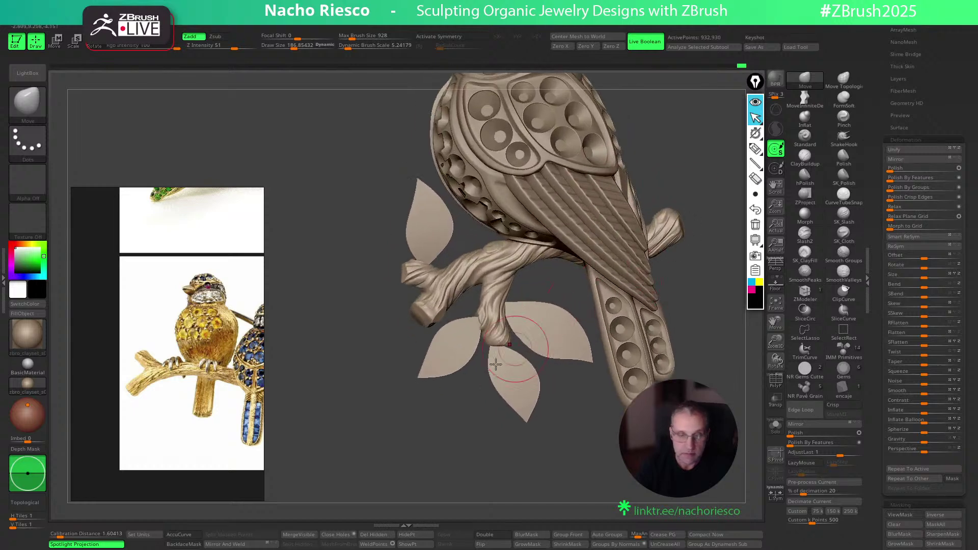
Adjust the cut end of the lower breast-side stub at a draw size of about 101, and undo the last change
{"action": "right_click_drag", "start_coordinate": [410, 448], "coordinate": [733, 133], "text": "ctrl"}
{"action": "key", "text": "s"}
{"action": "left_click_drag", "start_coordinate": [403, 328], "coordinate": [395, 326]}
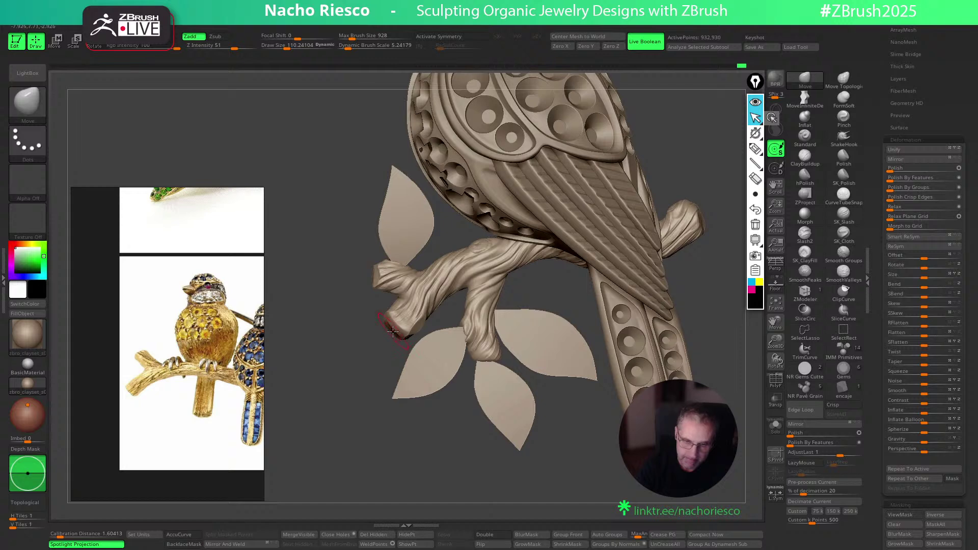
{"action": "right_click_drag", "start_coordinate": [358, 383], "coordinate": [388, 324]}
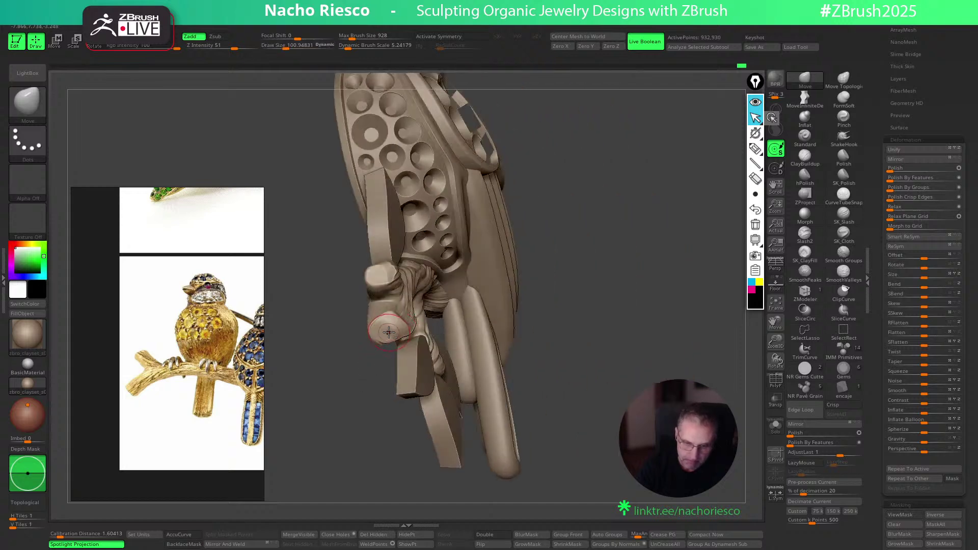
{"action": "right_click_drag", "start_coordinate": [578, 265], "coordinate": [395, 336]}
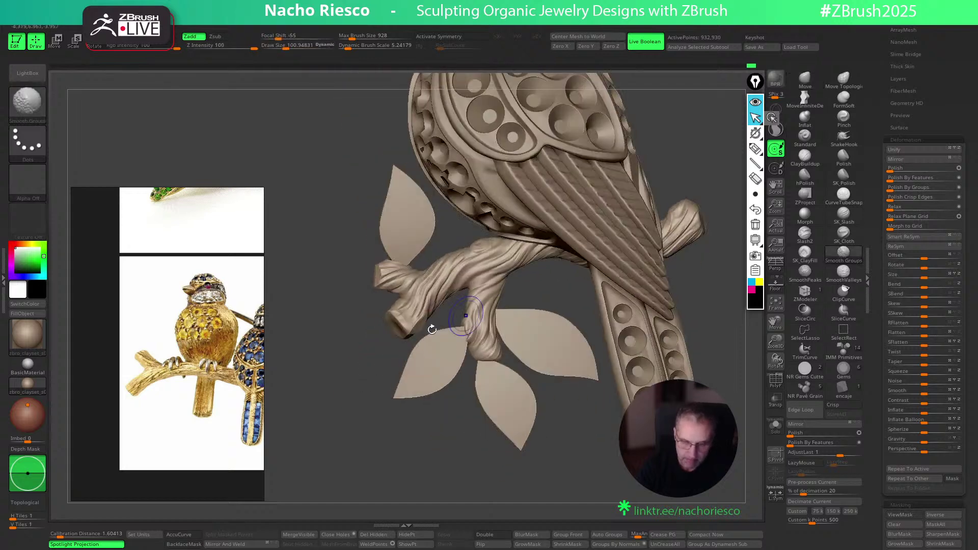
{"action": "key", "text": "ctrl+z"}
Hollow and reshape the cut face of the lower breast-side stub with the Move brush, working from the front and side
{"action": "mouse_move", "coordinate": [344, 406]}
{"action": "right_mouse_down", "text": "ctrl"}
{"action": "mouse_move", "coordinate": [338, 426]}
{"action": "mouse_move", "coordinate": [367, 429]}
{"action": "right_mouse_up", "text": "ctrl"}
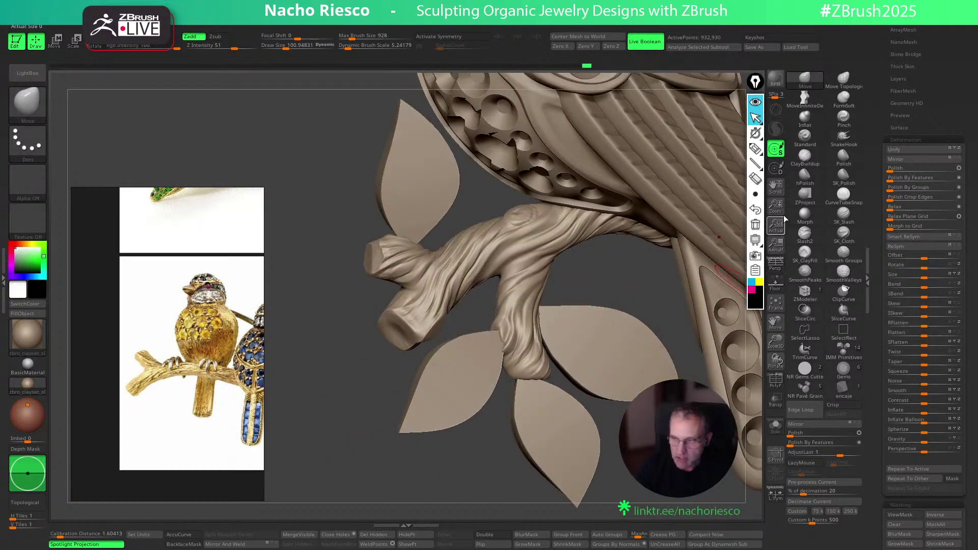
{"action": "key", "text": "ctrl"}
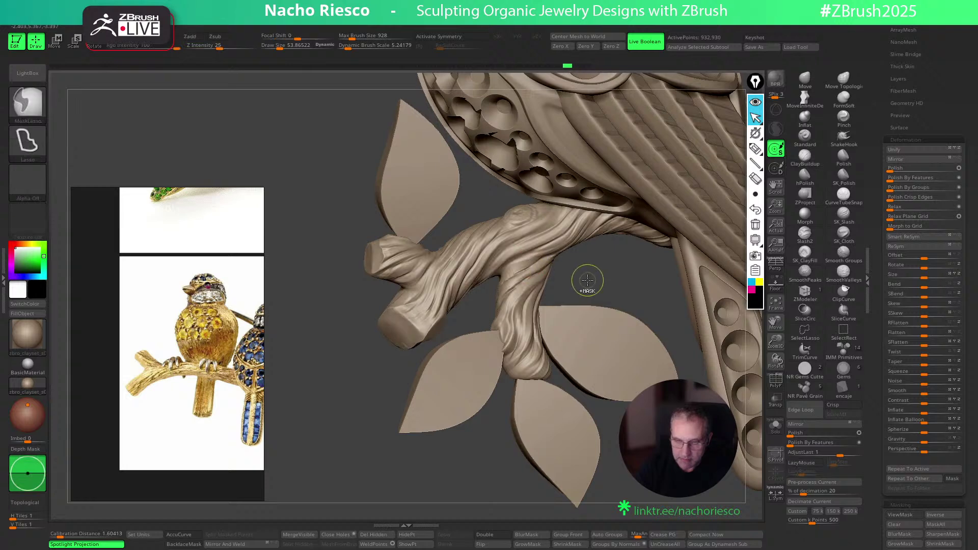
{"action": "right_click_drag", "start_coordinate": [587, 280], "coordinate": [591, 272], "text": "shift"}
{"action": "left_click", "coordinate": [800, 81]}
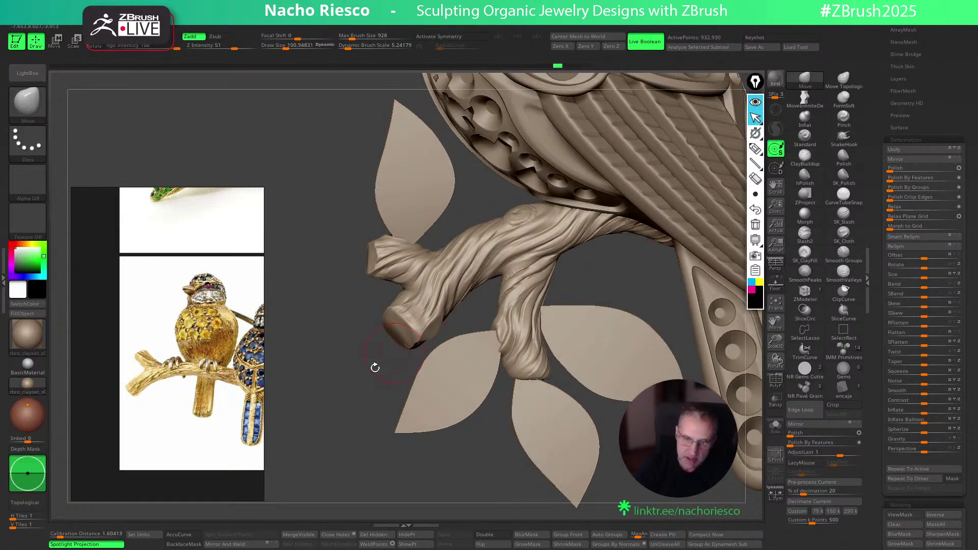
{"action": "left_click_drag", "start_coordinate": [384, 360], "coordinate": [366, 352]}
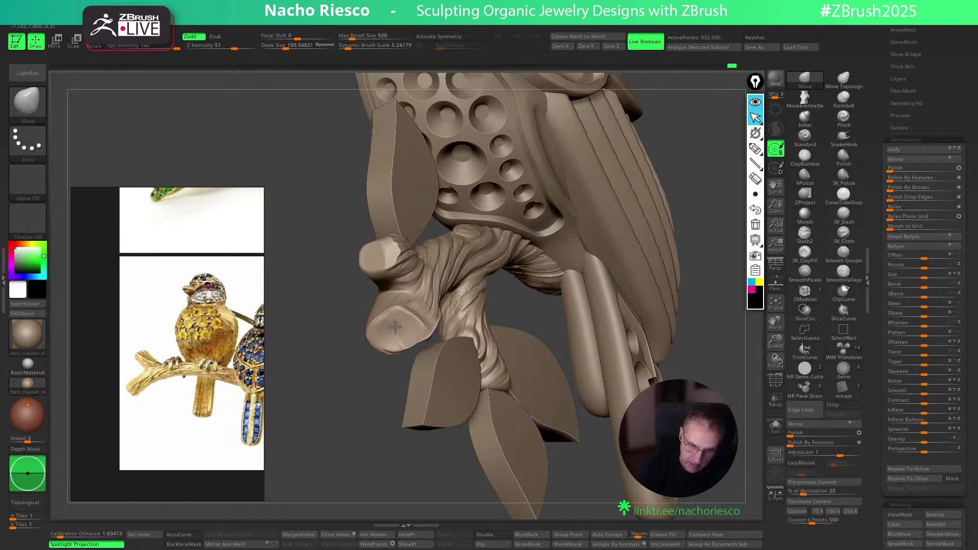
{"action": "left_click_drag", "start_coordinate": [328, 404], "coordinate": [386, 365]}
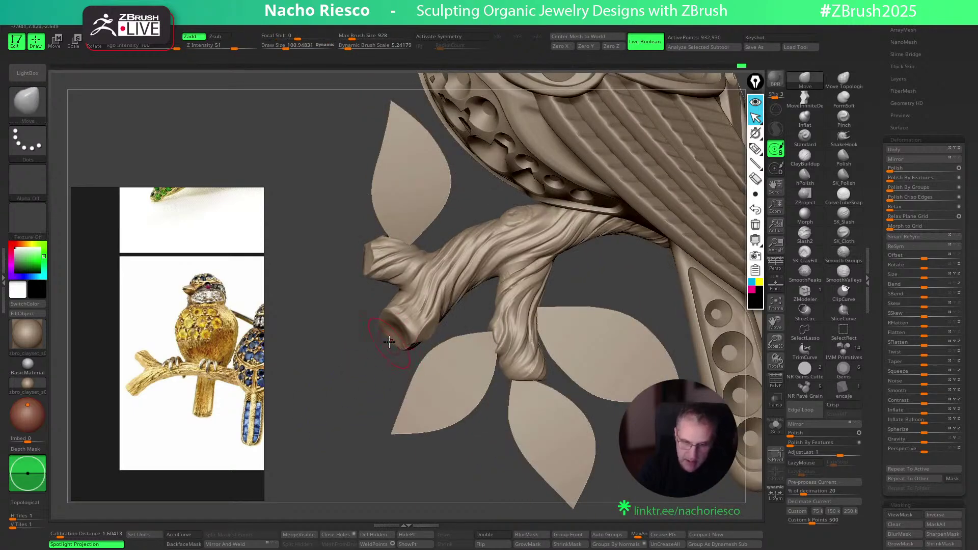
{"action": "left_click_drag", "start_coordinate": [367, 437], "coordinate": [387, 319]}
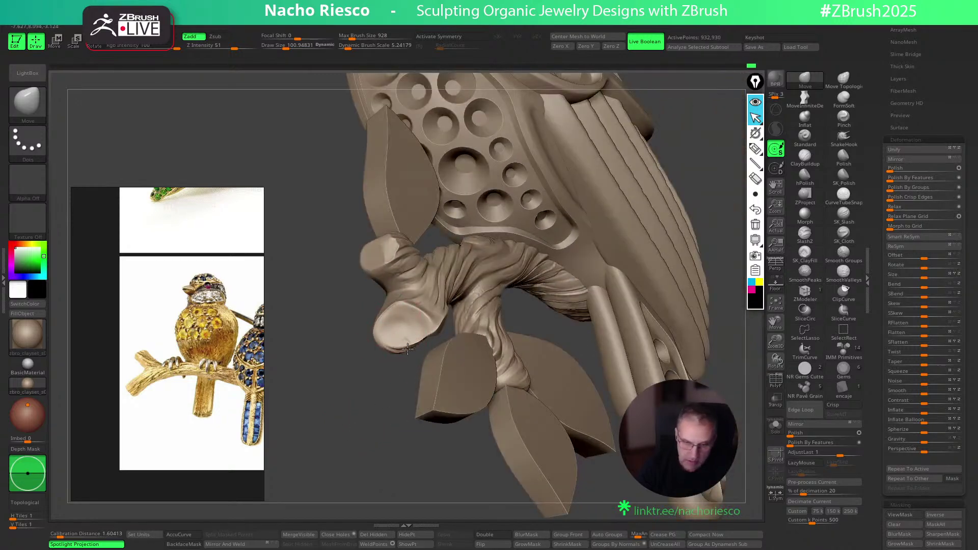
Try to flatten the lower breast-side stub with the hPolish brush at a draw size of about 84, and undo the change
{"action": "mouse_move", "coordinate": [379, 426]}
{"action": "left_mouse_down"}
{"action": "mouse_move", "coordinate": [423, 408]}
{"action": "mouse_move", "coordinate": [496, 341]}
{"action": "left_mouse_up"}
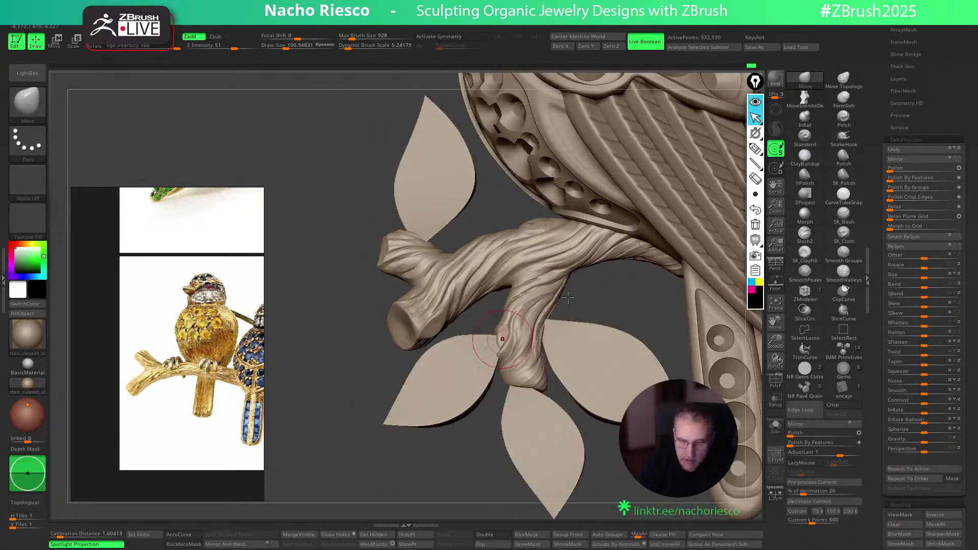
{"action": "left_click", "coordinate": [804, 177]}
{"action": "key", "text": "bracketleft"}
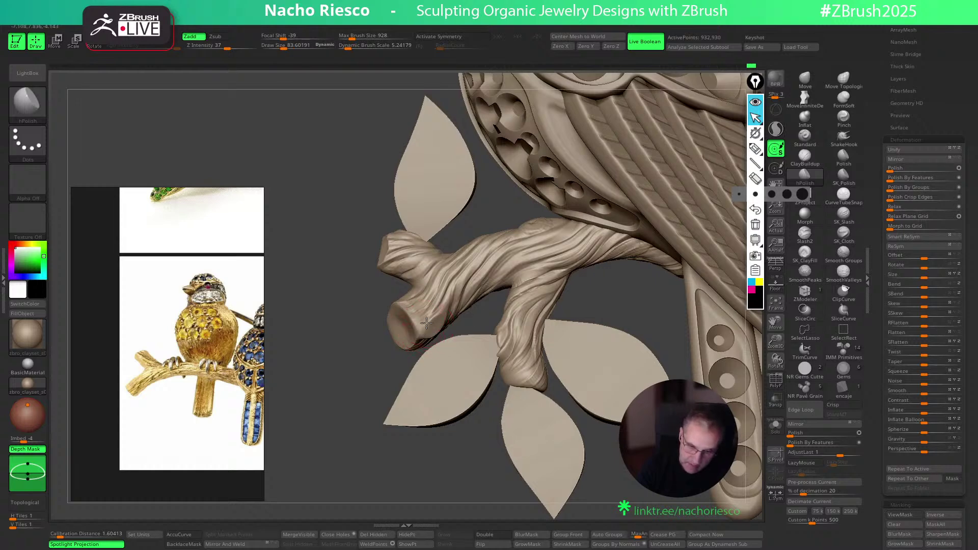
{"action": "key", "text": "ctrl+z"}
{"action": "left_click_drag", "start_coordinate": [413, 457], "coordinate": [433, 457]}
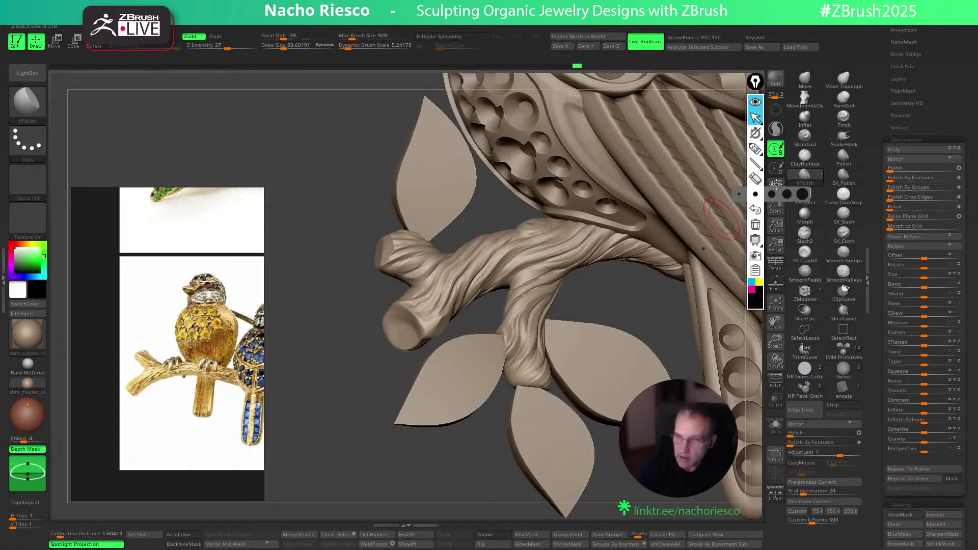
Sculpt spiral growth rings on the cut faces of both breast-side stubs with the ClayBuildup brush at a draw size of about 47
{"action": "left_click", "coordinate": [805, 158]}
{"action": "left_click_drag", "start_coordinate": [488, 424], "coordinate": [408, 316]}
{"action": "key", "text": "bracketleft"}
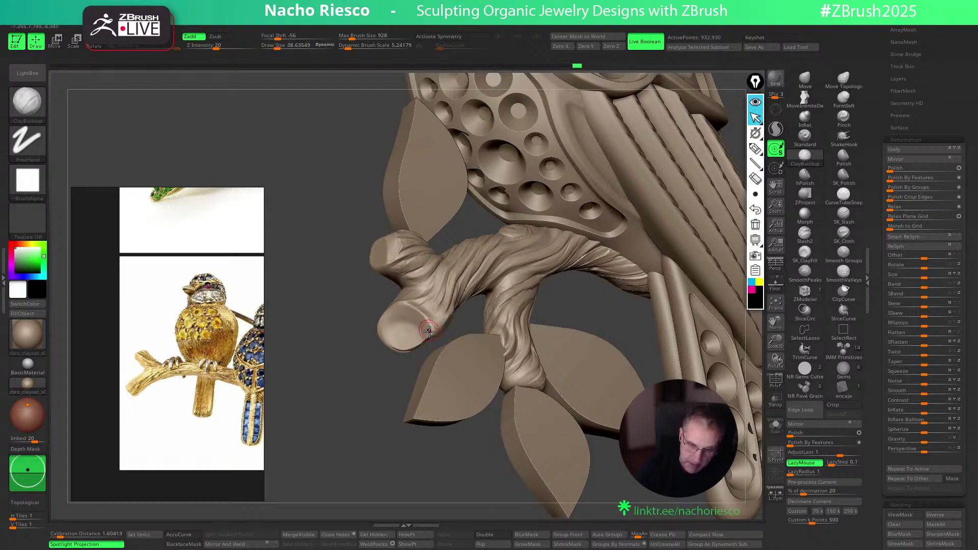
{"action": "key", "text": "bracketright"}
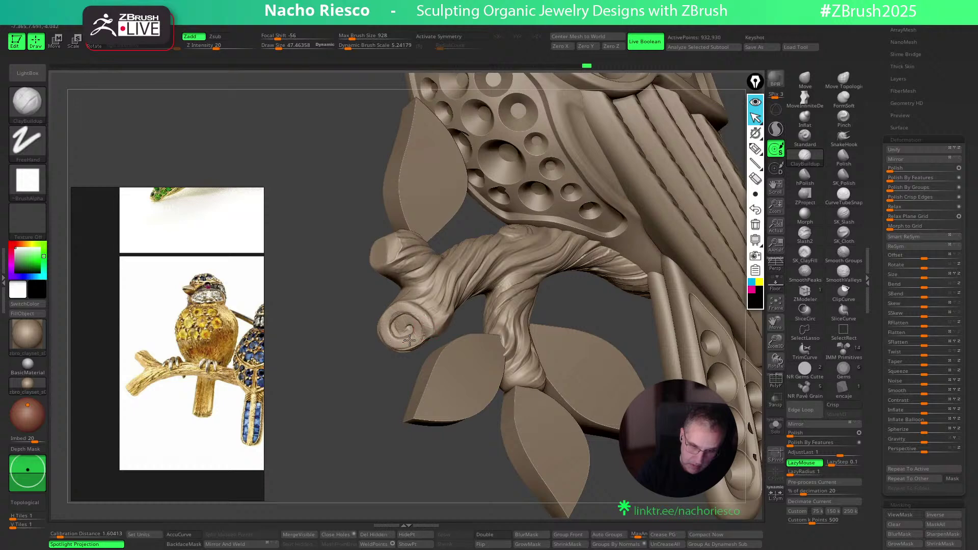
{"action": "mouse_move", "coordinate": [389, 347]}
{"action": "left_mouse_down"}
{"action": "mouse_move", "coordinate": [375, 450]}
{"action": "mouse_move", "coordinate": [410, 249]}
{"action": "mouse_move", "coordinate": [410, 261]}
{"action": "left_mouse_up"}
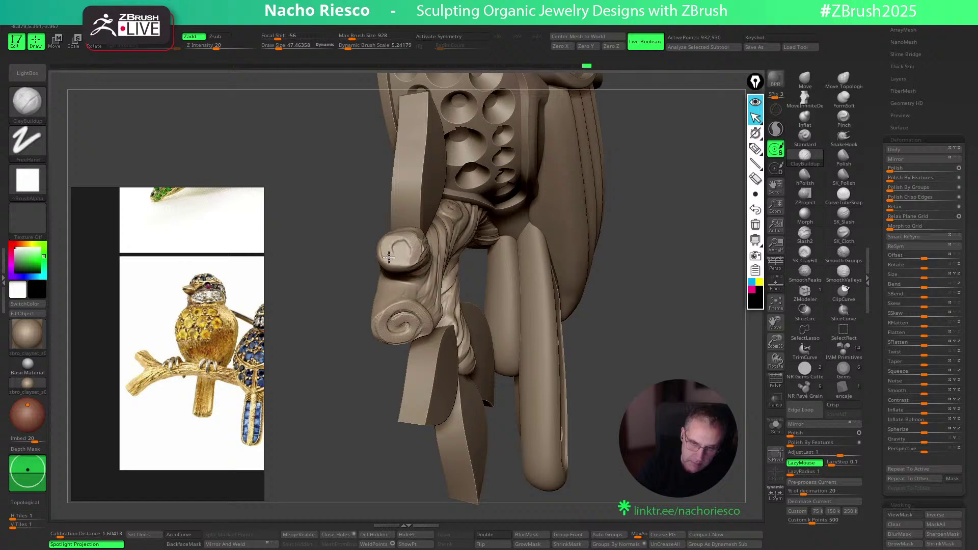
{"action": "mouse_move", "coordinate": [576, 461]}
{"action": "left_mouse_down"}
{"action": "mouse_move", "coordinate": [448, 454]}
{"action": "mouse_move", "coordinate": [586, 456]}
{"action": "left_mouse_up"}
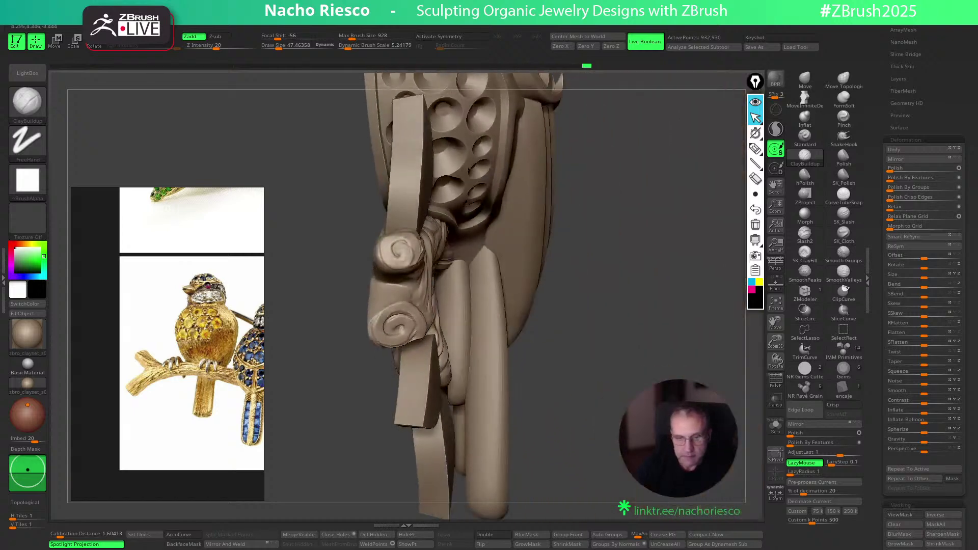
Flatten the rings and rims of both stub ends with the hPolish brush at a draw size of about 64
{"action": "left_click", "coordinate": [806, 177]}
{"action": "left_click_drag", "start_coordinate": [415, 241], "coordinate": [387, 247]}
{"action": "left_click_drag", "start_coordinate": [368, 359], "coordinate": [305, 373]}
{"action": "key", "text": "s"}
{"action": "left_click_drag", "start_coordinate": [436, 321], "coordinate": [433, 321]}
{"action": "mouse_move", "coordinate": [435, 319]}
{"action": "right_mouse_down"}
{"action": "mouse_move", "coordinate": [367, 445]}
{"action": "mouse_move", "coordinate": [412, 497]}
{"action": "mouse_move", "coordinate": [443, 504]}
{"action": "right_mouse_up"}
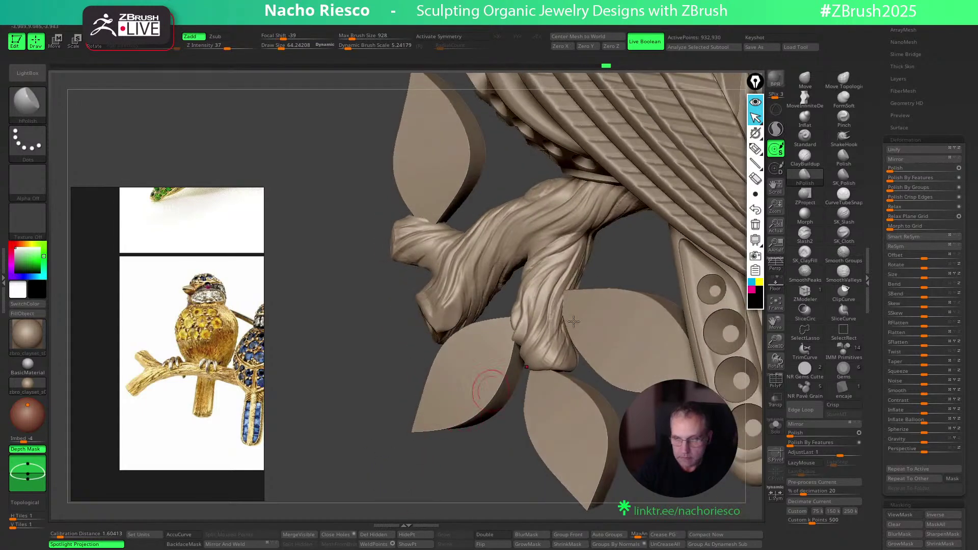
Add bark ridges to the lower stub and the hanging twig with the ClayBuildup brush at a draw size of about 41
{"action": "left_click", "coordinate": [805, 158]}
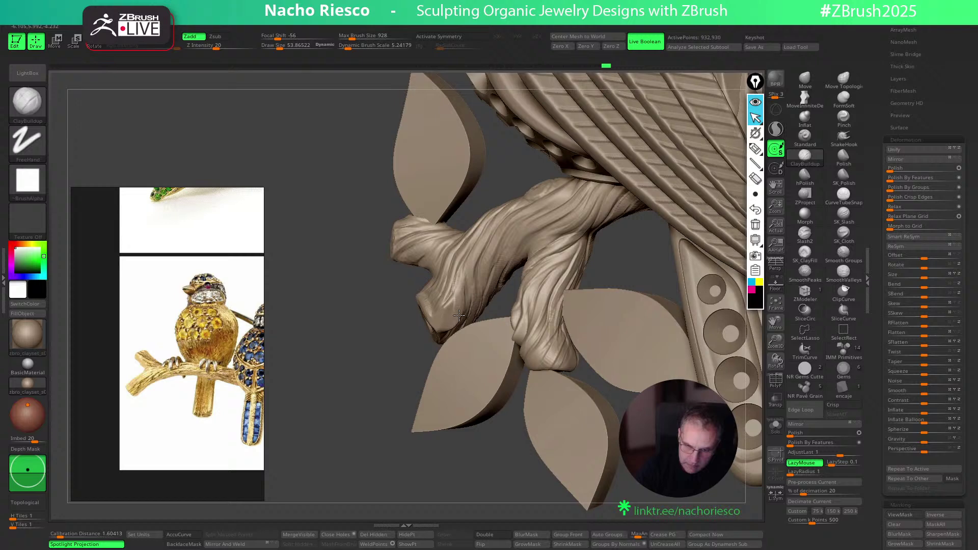
{"action": "key", "text": "bracketleft"}
{"action": "mouse_move", "coordinate": [465, 297]}
{"action": "left_mouse_down"}
{"action": "mouse_move", "coordinate": [479, 246]}
{"action": "mouse_move", "coordinate": [469, 298]}
{"action": "mouse_move", "coordinate": [493, 237]}
{"action": "mouse_move", "coordinate": [550, 232]}
{"action": "left_mouse_up"}
{"action": "left_click_drag", "start_coordinate": [505, 480], "coordinate": [523, 406]}
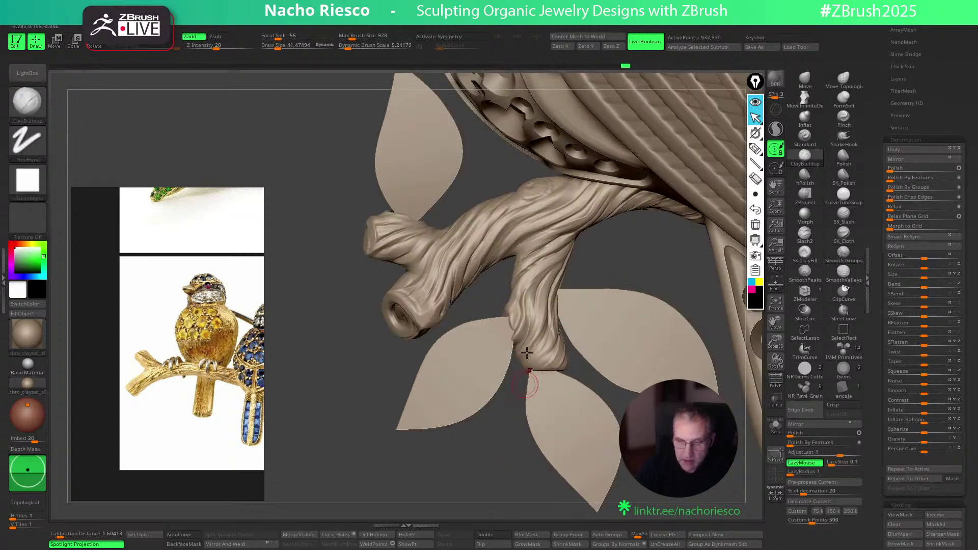
{"action": "mouse_move", "coordinate": [524, 322]}
{"action": "left_mouse_down"}
{"action": "mouse_move", "coordinate": [531, 365]}
{"action": "mouse_move", "coordinate": [566, 348]}
{"action": "left_mouse_up"}
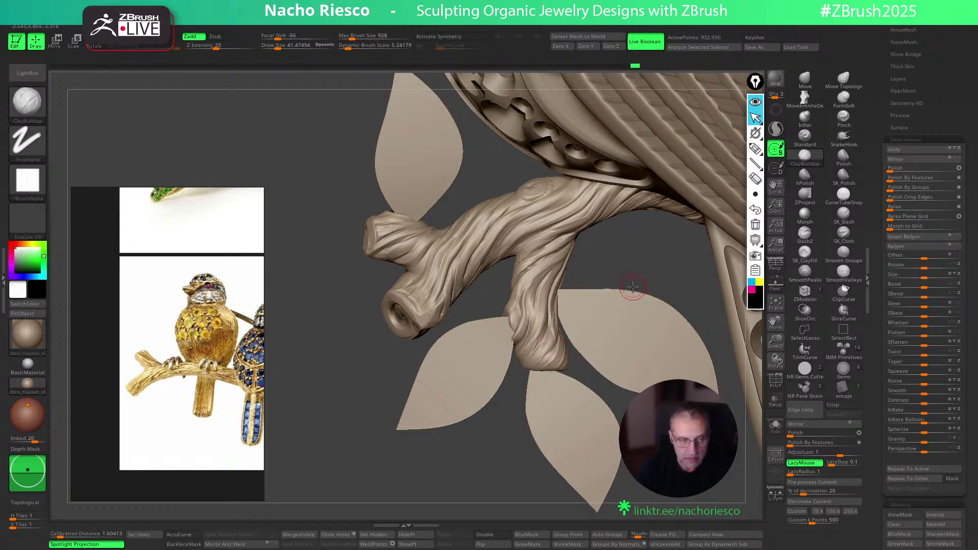
Reshape the tip of the hanging twig with the Move brush at a draw size of about 163, and return to the whole piece
{"action": "left_click", "coordinate": [804, 78]}
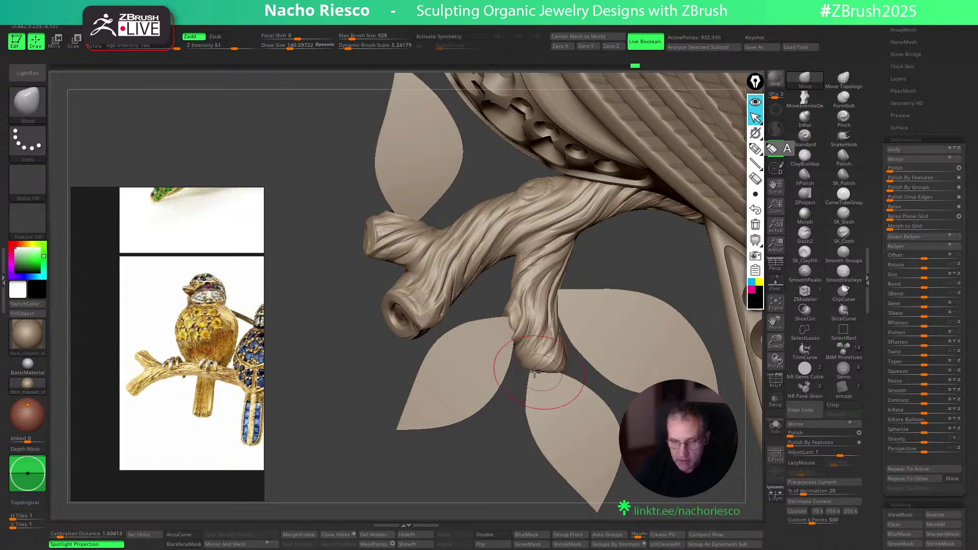
{"action": "key", "text": "]"}
{"action": "left_click_drag", "start_coordinate": [529, 373], "coordinate": [534, 372]}
{"action": "left_click_drag", "start_coordinate": [491, 474], "coordinate": [410, 408]}
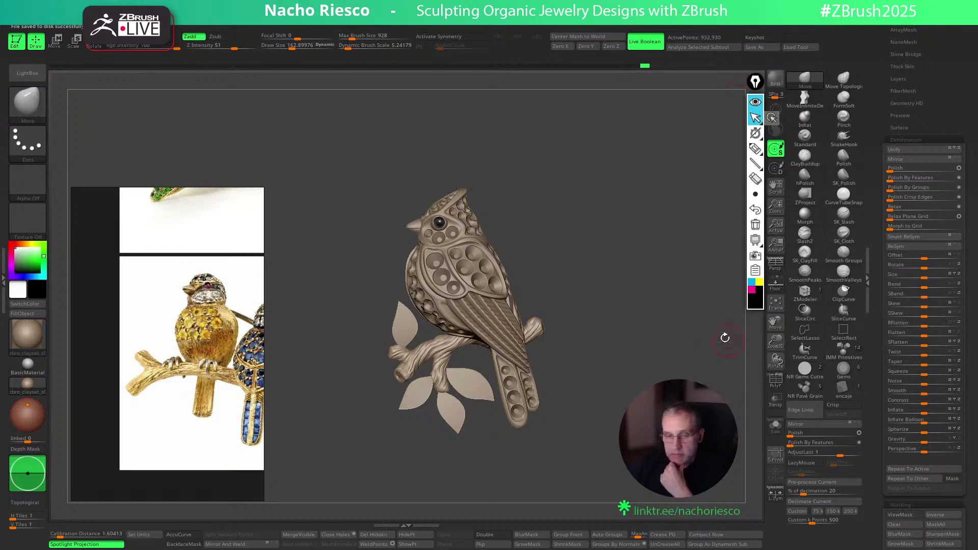
Select and isolate the bird's body, choose the SK_Slash brush, and store a morph target for the body
{"action": "left_click_drag", "start_coordinate": [638, 334], "coordinate": [505, 349]}
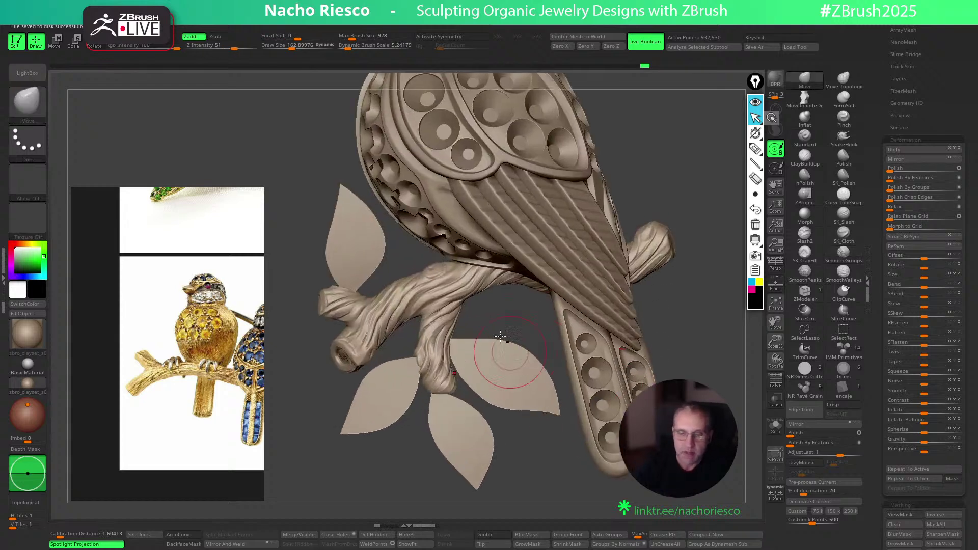
{"action": "left_click", "coordinate": [490, 241], "text": "alt"}
{"action": "left_click", "coordinate": [775, 426]}
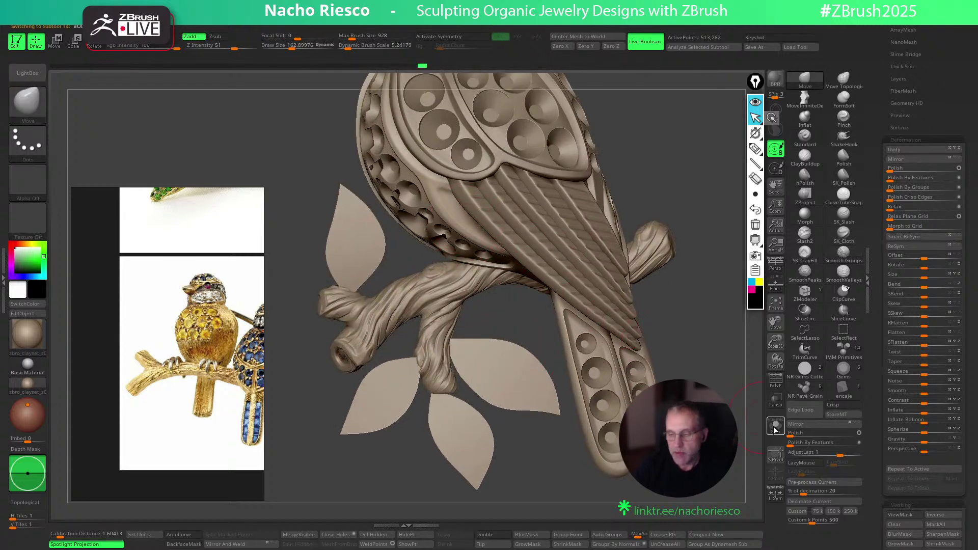
{"action": "mouse_move", "coordinate": [514, 359]}
{"action": "left_mouse_down", "text": "alt"}
{"action": "mouse_move", "coordinate": [567, 432]}
{"action": "mouse_move", "coordinate": [545, 456]}
{"action": "left_mouse_up", "text": "alt"}
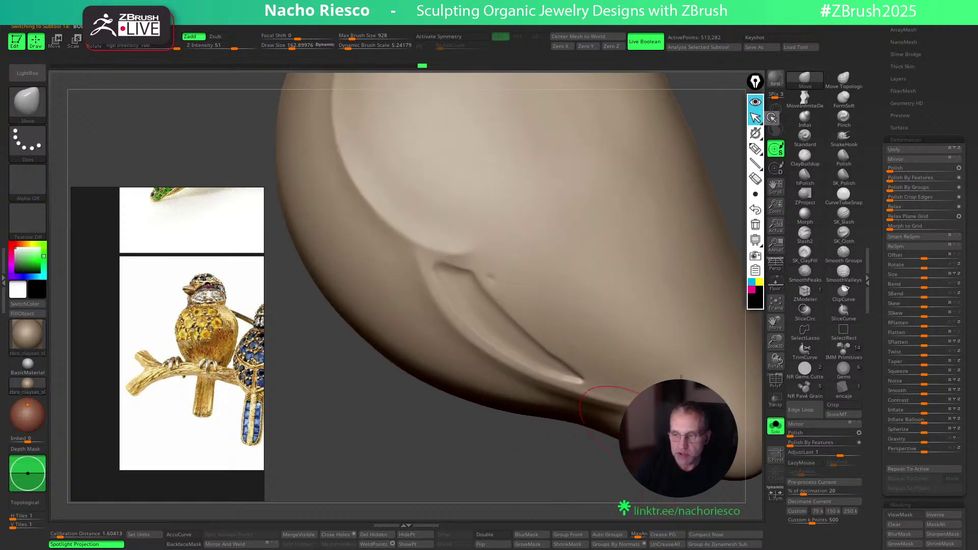
{"action": "left_click", "coordinate": [843, 216]}
{"action": "key", "text": "s"}
{"action": "left_click_drag", "start_coordinate": [481, 292], "coordinate": [461, 291]}
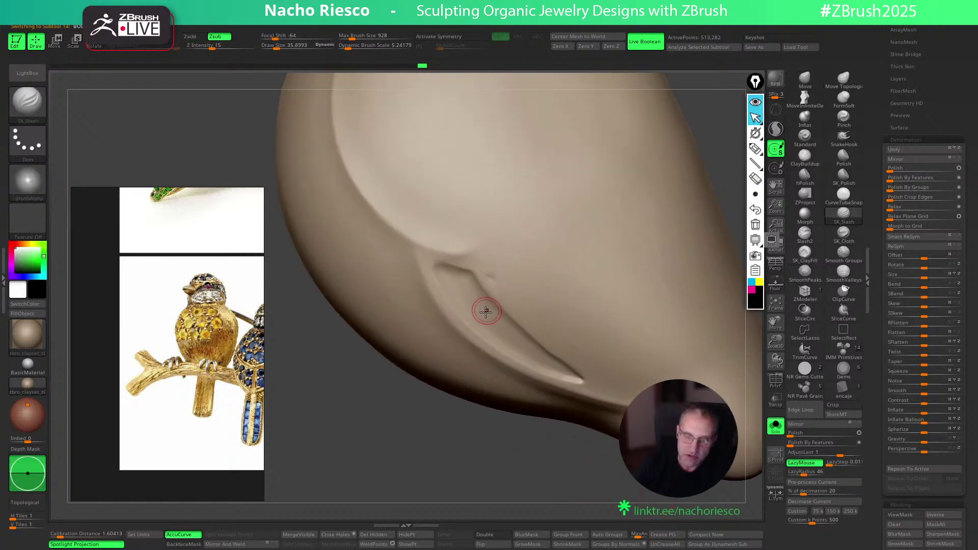
{"action": "left_click", "coordinate": [838, 416]}
Carve a row of slanted feather grooves inside the narrow recess below the wing with SK_Slash at intensity 20 and draw size about 26
{"action": "key", "text": "s"}
{"action": "left_click_drag", "start_coordinate": [446, 277], "coordinate": [501, 283]}
{"action": "key", "text": "ctrl+z"}
{"action": "key", "text": "s"}
{"action": "key", "text": "ctrl+z"}
{"action": "left_click_drag", "start_coordinate": [212, 47], "coordinate": [216, 47]}
{"action": "mouse_move", "coordinate": [441, 271]}
{"action": "left_mouse_down"}
{"action": "mouse_move", "coordinate": [494, 282]}
{"action": "mouse_move", "coordinate": [531, 309]}
{"action": "left_mouse_up"}
{"action": "left_click_drag", "start_coordinate": [477, 326], "coordinate": [557, 321]}
{"action": "mouse_move", "coordinate": [508, 345]}
{"action": "left_mouse_down"}
{"action": "mouse_move", "coordinate": [566, 332]}
{"action": "mouse_move", "coordinate": [546, 351]}
{"action": "mouse_move", "coordinate": [571, 345]}
{"action": "mouse_move", "coordinate": [594, 357]}
{"action": "left_mouse_up"}
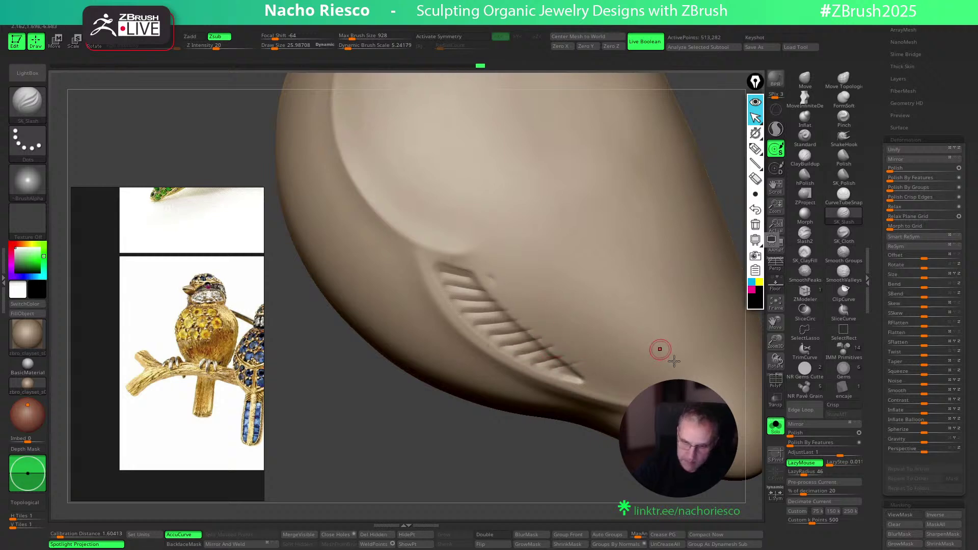
Show all parts again and clean up the new body grooves with the Morph brush at a draw size of about 24
{"action": "left_click", "coordinate": [773, 428]}
{"action": "right_click_drag", "start_coordinate": [576, 492], "coordinate": [610, 447], "text": "ctrl"}
{"action": "left_click_drag", "start_coordinate": [721, 286], "coordinate": [703, 249]}
{"action": "scroll", "coordinate": [703, 249], "scroll_direction": "up", "scroll_amount": 5}
{"action": "left_click", "coordinate": [805, 217]}
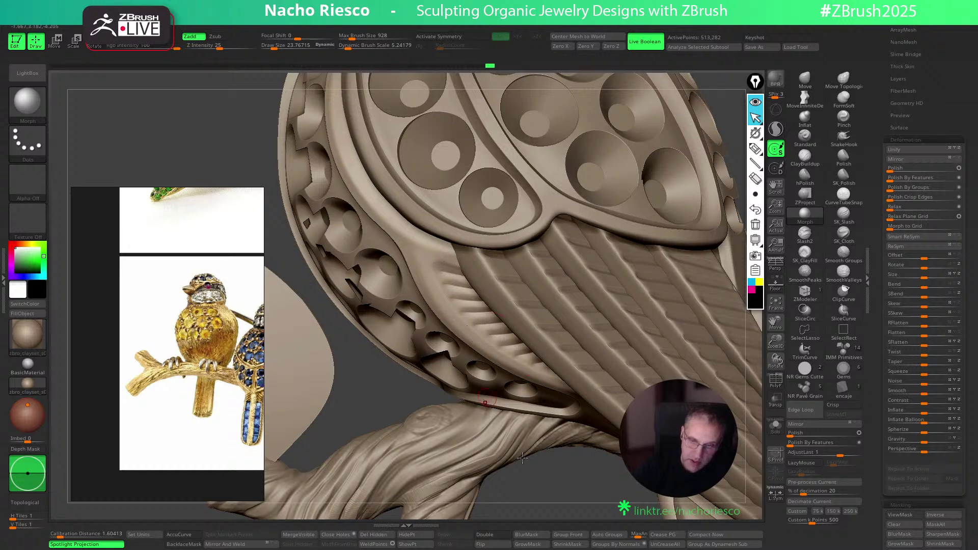
{"action": "scroll", "coordinate": [573, 369], "scroll_direction": "down", "scroll_amount": 5}
{"action": "scroll", "coordinate": [672, 362], "scroll_direction": "down", "scroll_amount": 3}
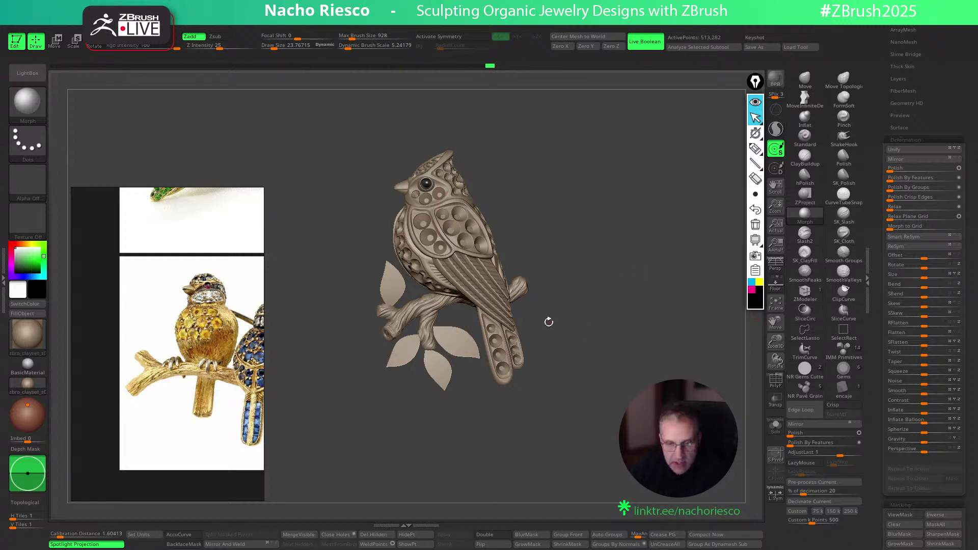
Carve long SK_Slash lines down the body strip between the wing and the back gem panels at a draw size of about 106
{"action": "left_click_drag", "start_coordinate": [569, 294], "coordinate": [765, 311]}
{"action": "left_click", "coordinate": [844, 214]}
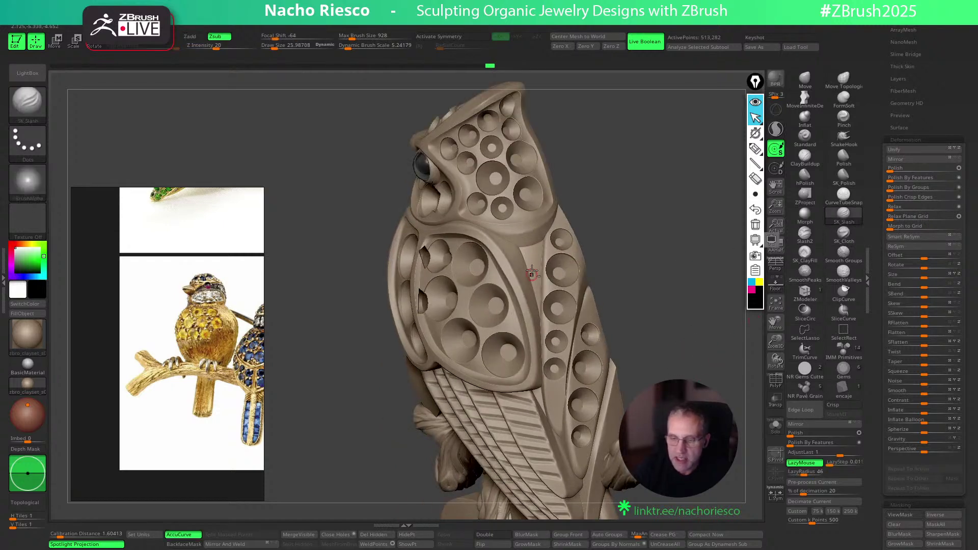
{"action": "key", "text": "s"}
{"action": "mouse_move", "coordinate": [534, 265]}
{"action": "left_mouse_down"}
{"action": "mouse_move", "coordinate": [550, 264]}
{"action": "mouse_move", "coordinate": [542, 369]}
{"action": "left_mouse_up"}
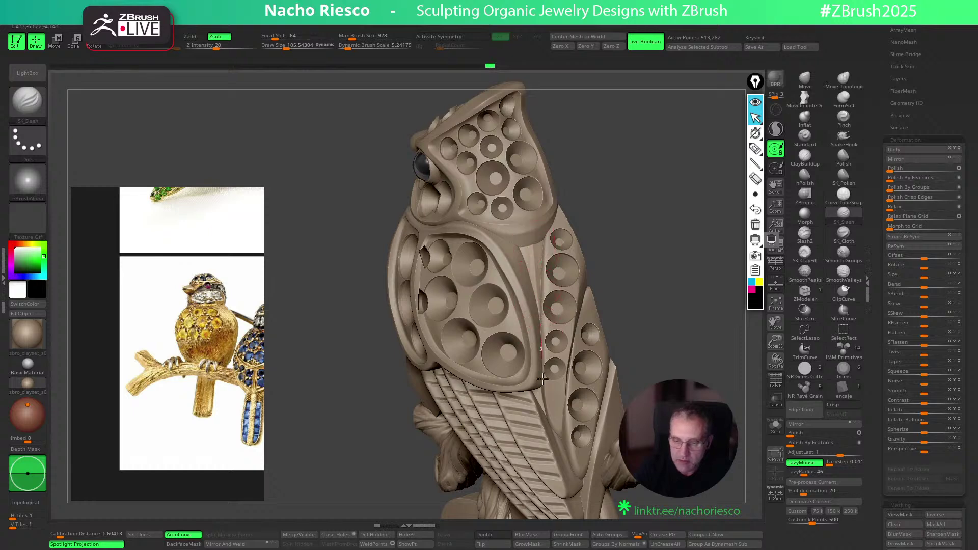
{"action": "left_click_drag", "start_coordinate": [639, 242], "coordinate": [649, 240]}
{"action": "left_click_drag", "start_coordinate": [631, 295], "coordinate": [625, 270]}
{"action": "left_click_drag", "start_coordinate": [530, 237], "coordinate": [540, 274]}
{"action": "left_click_drag", "start_coordinate": [612, 270], "coordinate": [527, 323]}
Select the upper back gem panel and sharpen its edge with the SK_Slash brush
{"action": "left_click", "coordinate": [527, 324], "text": "alt"}
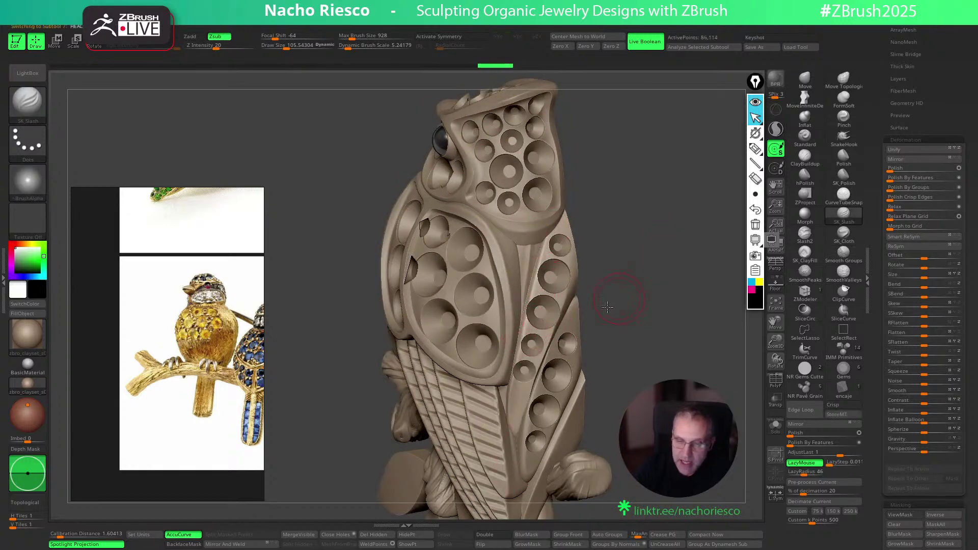
{"action": "left_click_drag", "start_coordinate": [618, 290], "coordinate": [539, 366]}
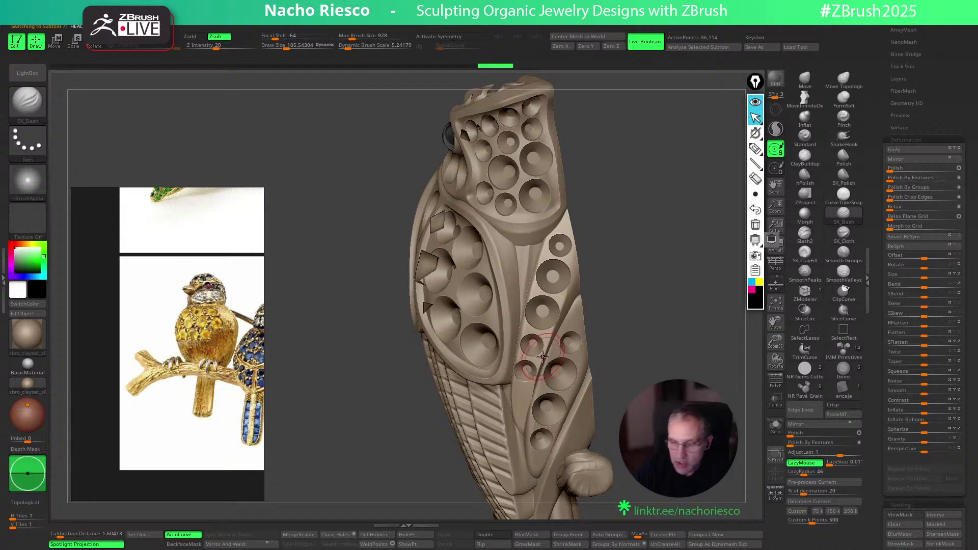
{"action": "key", "text": "ctrl"}
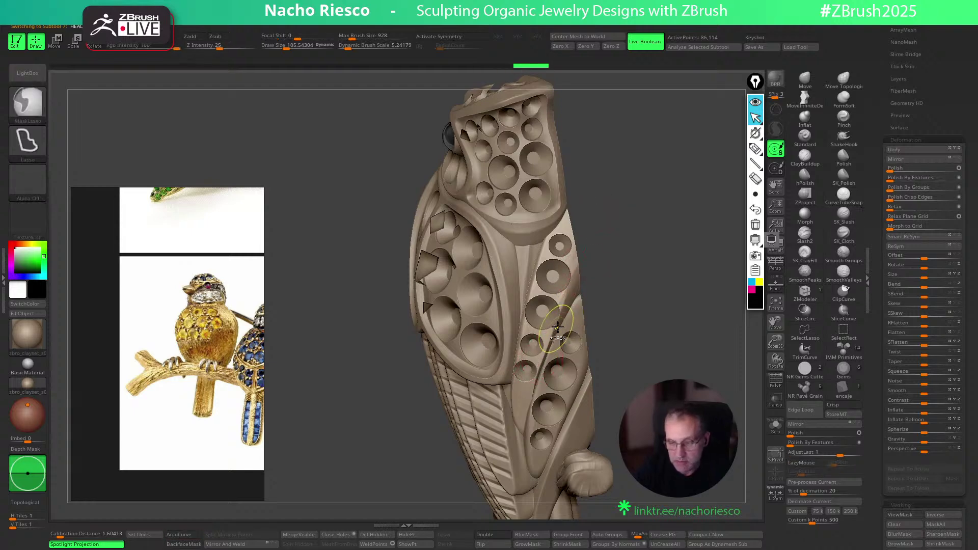
{"action": "left_click_drag", "start_coordinate": [625, 222], "coordinate": [607, 332]}
Select the lower back gem panel, carve along its edge with SK_Slash, and adjust its shape with the Move Topological brush
{"action": "left_click", "coordinate": [553, 439], "text": "alt"}
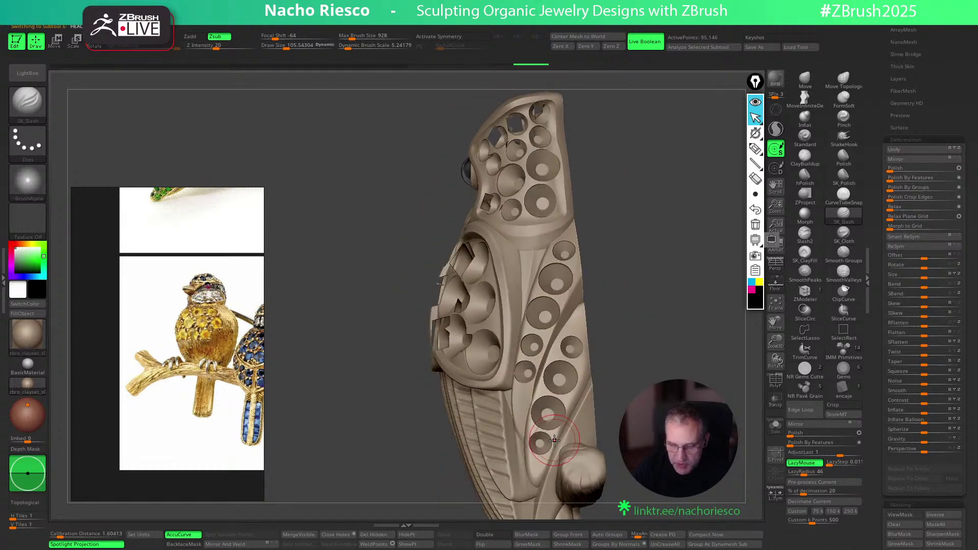
{"action": "left_click_drag", "start_coordinate": [633, 287], "coordinate": [537, 396]}
{"action": "left_click_drag", "start_coordinate": [616, 255], "coordinate": [637, 277]}
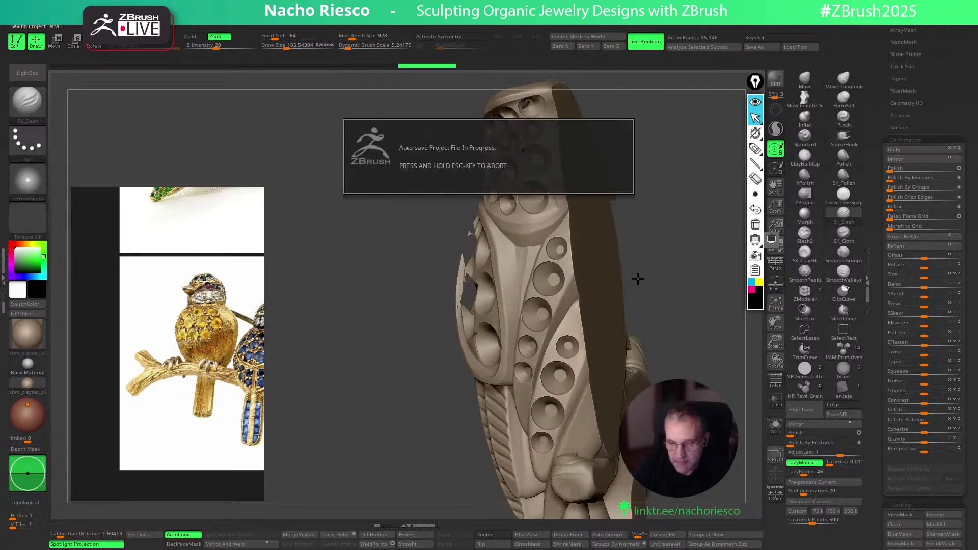
{"action": "left_click", "coordinate": [843, 79]}
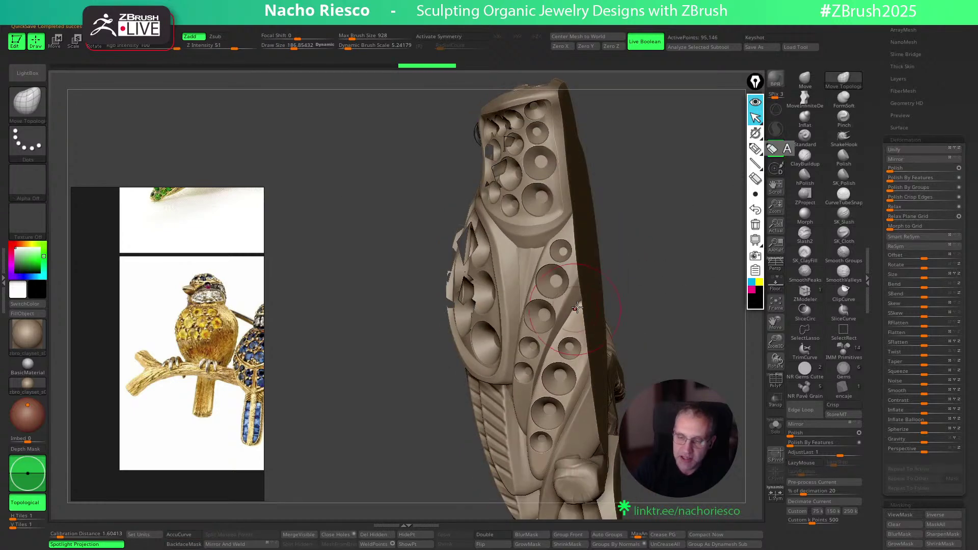
{"action": "mouse_move", "coordinate": [641, 276]}
{"action": "left_mouse_down"}
{"action": "mouse_move", "coordinate": [672, 252]}
{"action": "mouse_move", "coordinate": [642, 275]}
{"action": "left_mouse_up"}
Select the body again and deepen the crease beside the wing's shoulder with SK_Slash at a draw size of about 106
{"action": "left_click", "coordinate": [507, 276], "text": "alt"}
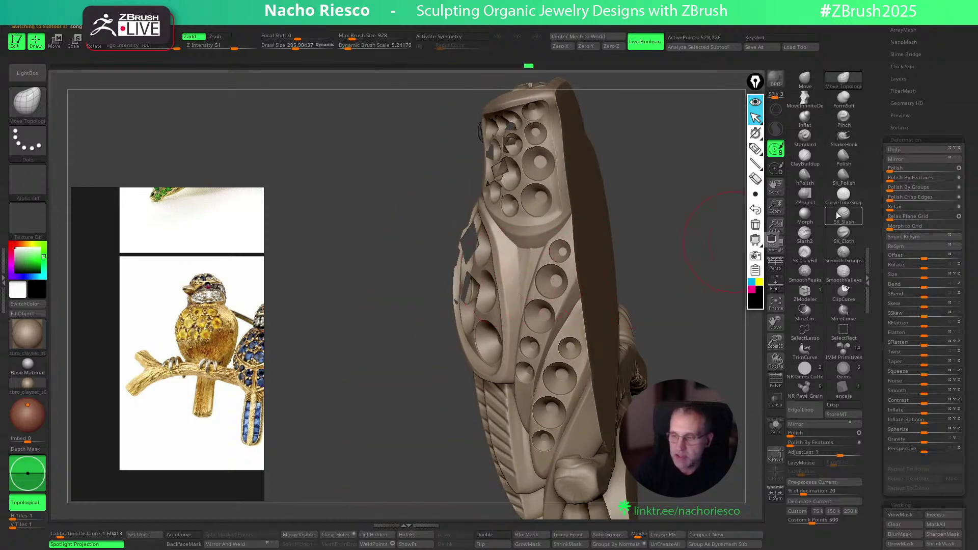
{"action": "left_click", "coordinate": [845, 217]}
{"action": "key", "text": "s"}
{"action": "left_click_drag", "start_coordinate": [507, 257], "coordinate": [511, 257]}
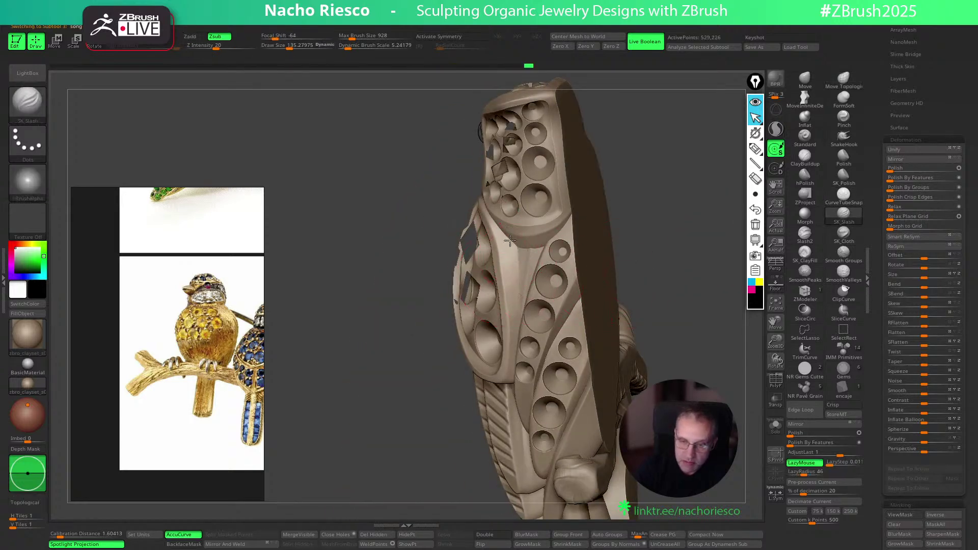
{"action": "key", "text": "bracketleft"}
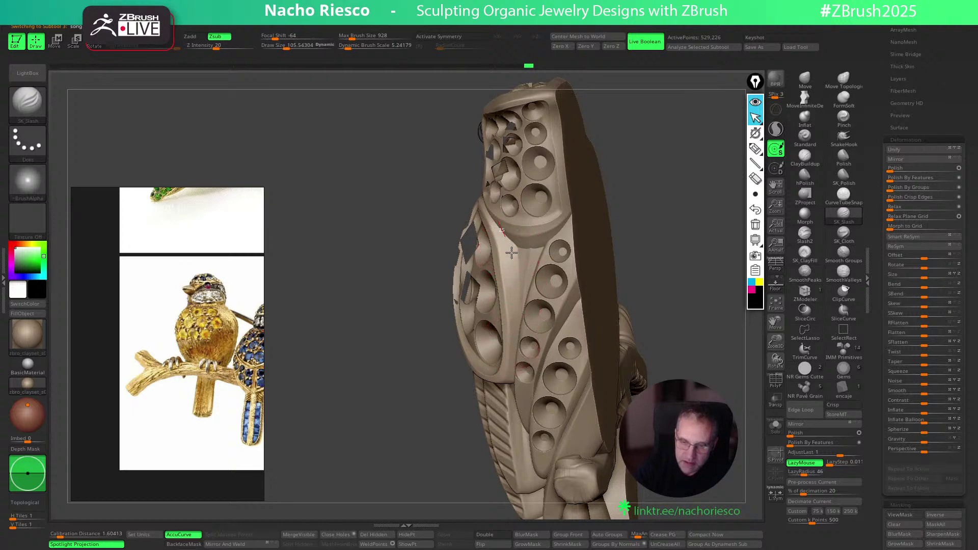
Select the head and carve grooves along its lower collar with SK_Slash at a draw size of about 92
{"action": "mouse_move", "coordinate": [665, 254]}
{"action": "left_mouse_down"}
{"action": "mouse_move", "coordinate": [670, 267]}
{"action": "mouse_move", "coordinate": [668, 253]}
{"action": "left_mouse_up"}
{"action": "left_click", "coordinate": [510, 228], "text": "alt"}
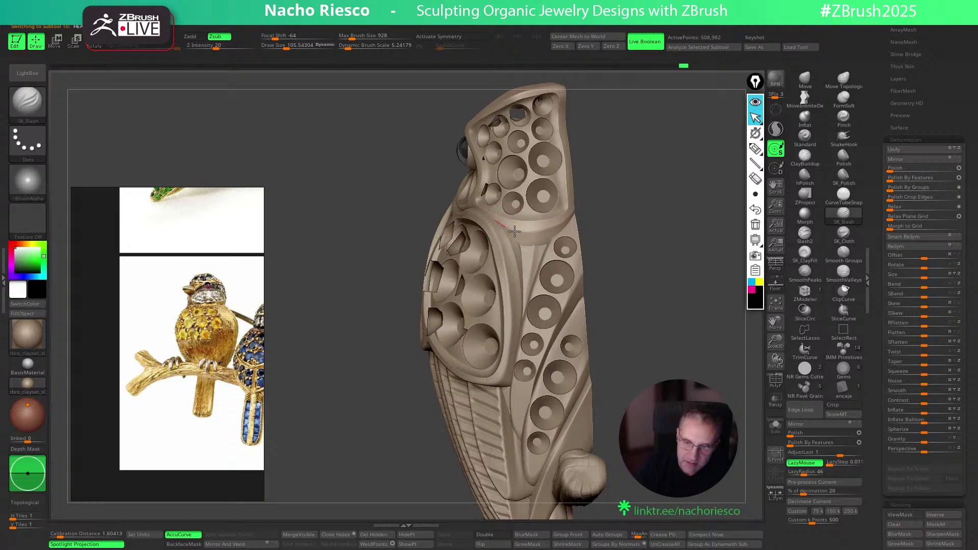
{"action": "key", "text": "s"}
{"action": "left_click_drag", "start_coordinate": [584, 208], "coordinate": [582, 208]}
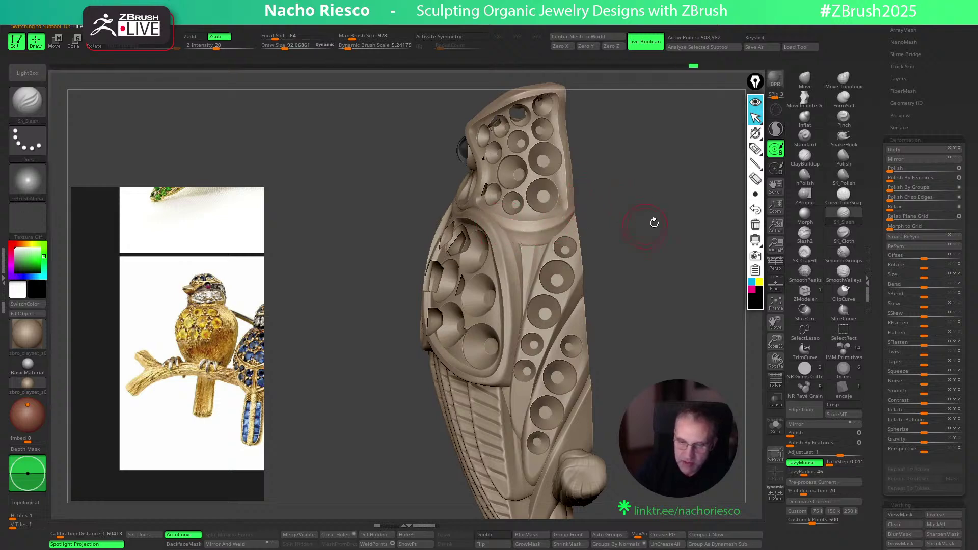
Select the tail, carve a groove where it emerges beneath the wing feathers with SK_Slash, and return to the whole piece
{"action": "mouse_move", "coordinate": [679, 277]}
{"action": "left_mouse_down"}
{"action": "mouse_move", "coordinate": [689, 340]}
{"action": "mouse_move", "coordinate": [669, 363]}
{"action": "mouse_move", "coordinate": [659, 295]}
{"action": "mouse_move", "coordinate": [680, 290]}
{"action": "mouse_move", "coordinate": [539, 402]}
{"action": "left_mouse_up"}
{"action": "left_click", "coordinate": [532, 397], "text": "alt"}
{"action": "left_click", "coordinate": [531, 406], "text": "alt"}
{"action": "left_click_drag", "start_coordinate": [600, 398], "coordinate": [541, 358]}
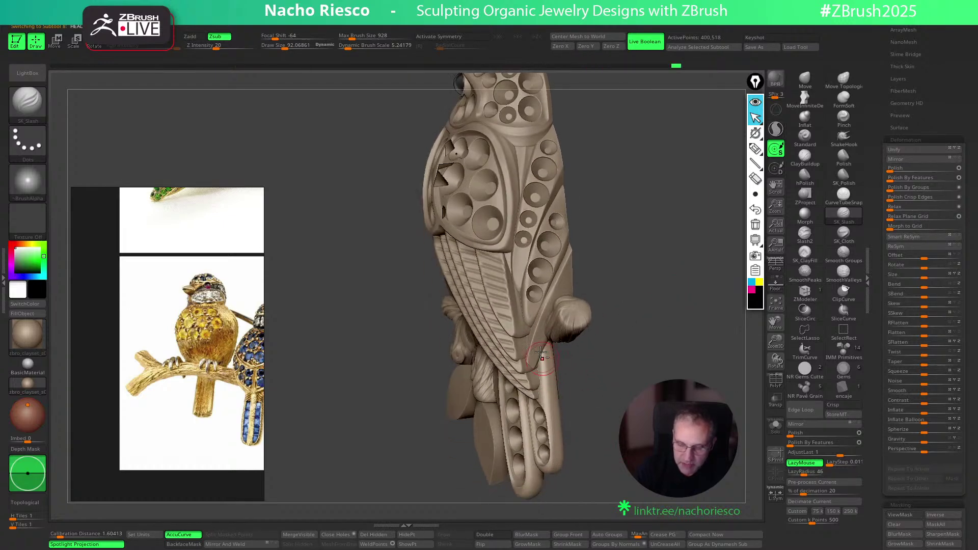
{"action": "mouse_move", "coordinate": [619, 439]}
{"action": "left_mouse_down"}
{"action": "mouse_move", "coordinate": [657, 407]}
{"action": "mouse_move", "coordinate": [665, 340]}
{"action": "mouse_move", "coordinate": [675, 341]}
{"action": "left_mouse_up"}
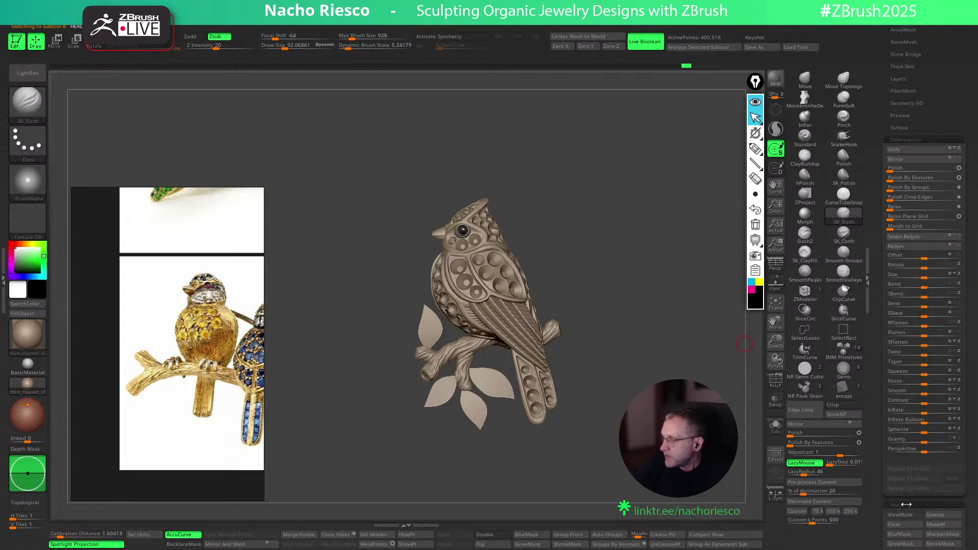
Select the branch, reshape its forked end with the MoveInfiniteDepth brush at a draw size of about 254, and save the tool
{"action": "left_click_drag", "start_coordinate": [581, 305], "coordinate": [636, 285], "text": "alt"}
{"action": "left_click", "coordinate": [415, 337], "text": "alt"}
{"action": "mouse_move", "coordinate": [357, 383]}
{"action": "left_mouse_down", "text": "alt"}
{"action": "mouse_move", "coordinate": [404, 365]}
{"action": "mouse_move", "coordinate": [414, 334]}
{"action": "mouse_move", "coordinate": [400, 330]}
{"action": "left_mouse_up", "text": "alt"}
{"action": "left_click", "coordinate": [804, 100]}
{"action": "key", "text": "s"}
{"action": "key", "text": "s"}
{"action": "key", "text": "s"}
{"action": "mouse_move", "coordinate": [419, 293]}
{"action": "left_mouse_down"}
{"action": "mouse_move", "coordinate": [427, 322]}
{"action": "mouse_move", "coordinate": [414, 340]}
{"action": "mouse_move", "coordinate": [411, 322]}
{"action": "mouse_move", "coordinate": [448, 305]}
{"action": "mouse_move", "coordinate": [507, 301]}
{"action": "left_mouse_up"}
{"action": "key", "text": "s"}
{"action": "key", "text": "s"}
{"action": "key", "text": "s"}
{"action": "key", "text": "s"}
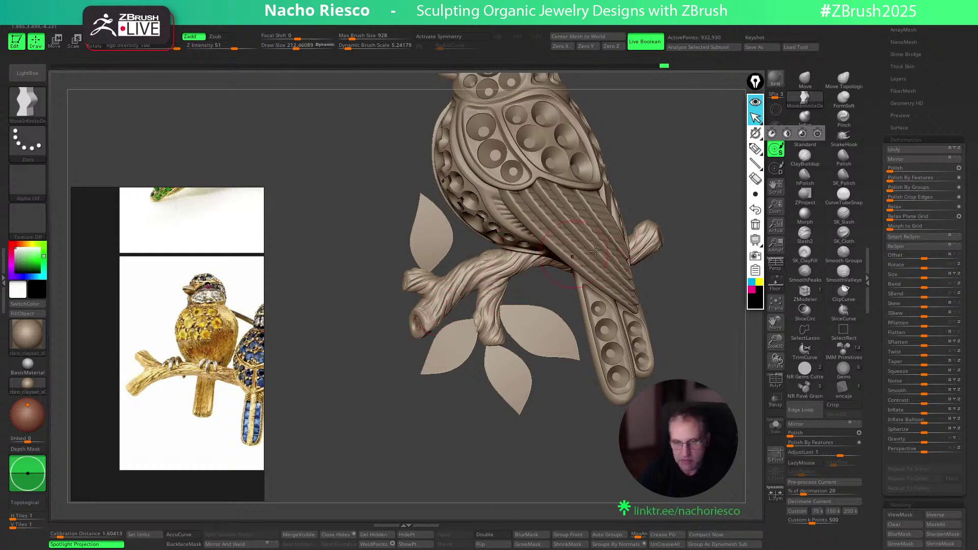
{"action": "key", "text": "s"}
{"action": "left_click_drag", "start_coordinate": [440, 304], "coordinate": [453, 304]}
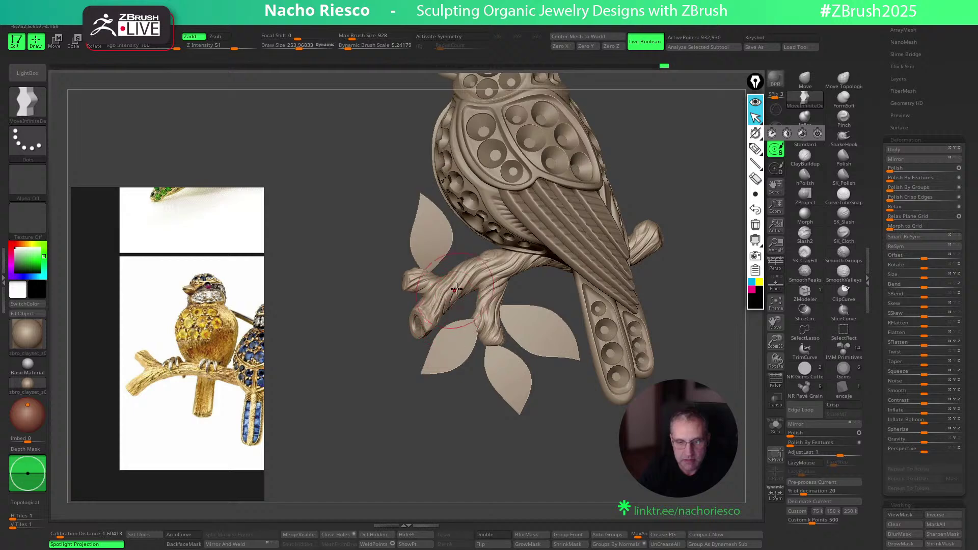
{"action": "mouse_move", "coordinate": [714, 218]}
{"action": "left_mouse_down"}
{"action": "mouse_move", "coordinate": [688, 203]}
{"action": "mouse_move", "coordinate": [693, 231]}
{"action": "mouse_move", "coordinate": [615, 326]}
{"action": "left_mouse_up"}
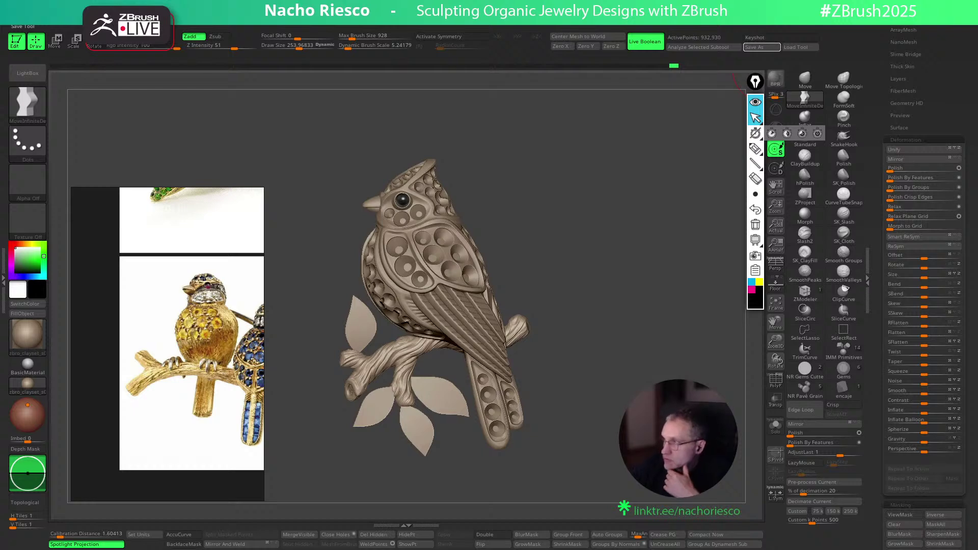
Switch to the browser with the presenter's Linktree page, accept the cookies and look over the list of links
{"action": "left_click_drag", "start_coordinate": [977, 133], "coordinate": [585, 91]}
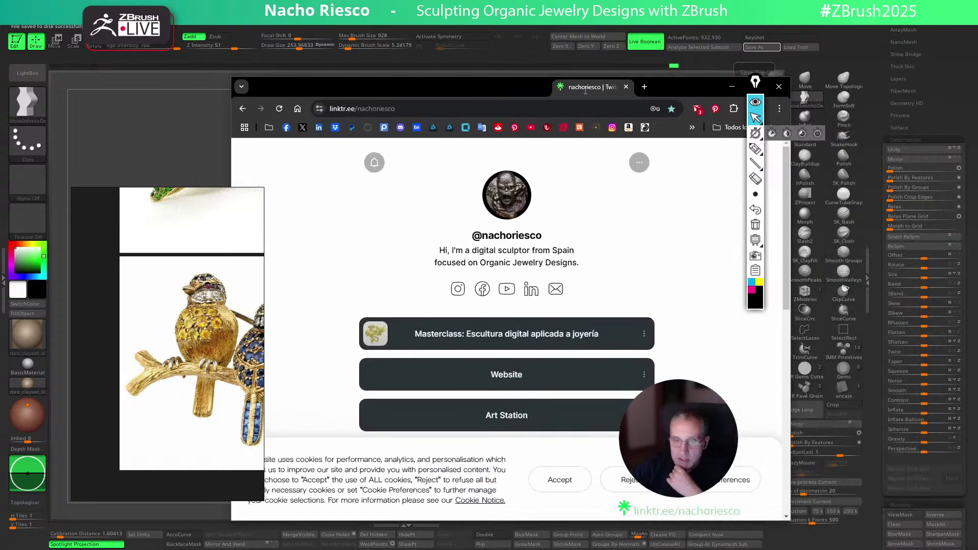
{"action": "left_click", "coordinate": [387, 107]}
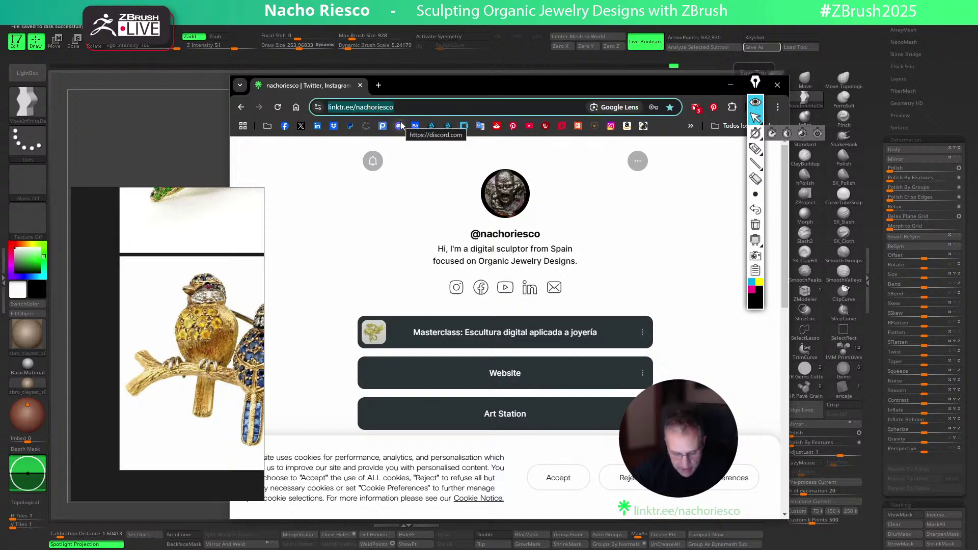
{"action": "scroll", "coordinate": [534, 296], "scroll_direction": "down", "scroll_amount": 1}
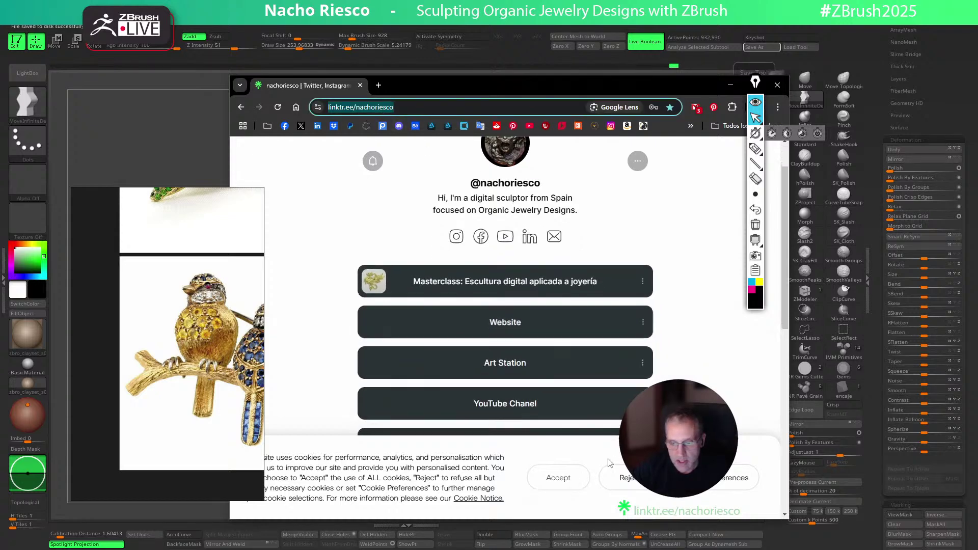
{"action": "left_click", "coordinate": [559, 478]}
{"action": "scroll", "coordinate": [457, 363], "scroll_direction": "down", "scroll_amount": 1}
{"action": "scroll", "coordinate": [371, 352], "scroll_direction": "up", "scroll_amount": 1}
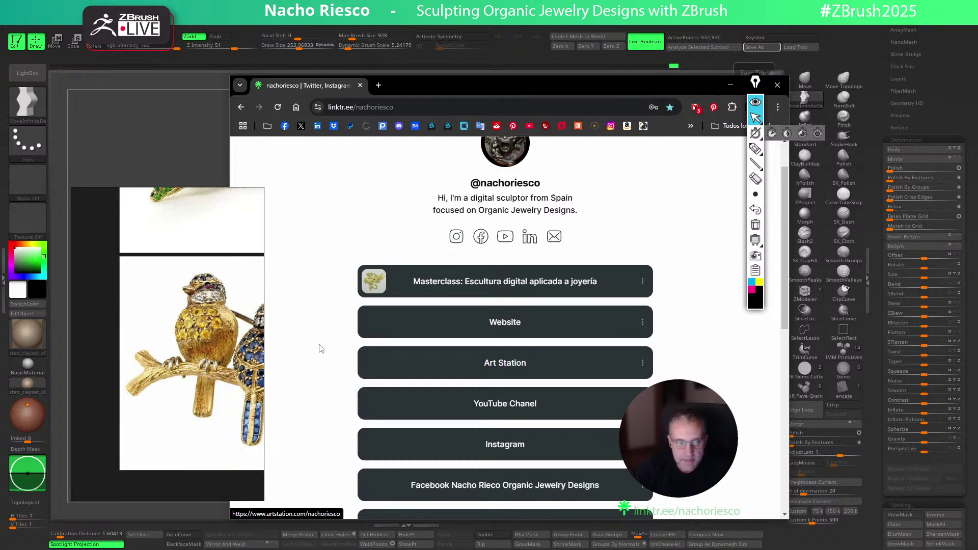
{"action": "mouse_move", "coordinate": [221, 344]}
{"action": "left_mouse_down"}
{"action": "mouse_move", "coordinate": [195, 371]}
{"action": "mouse_move", "coordinate": [210, 349]}
{"action": "left_mouse_up"}
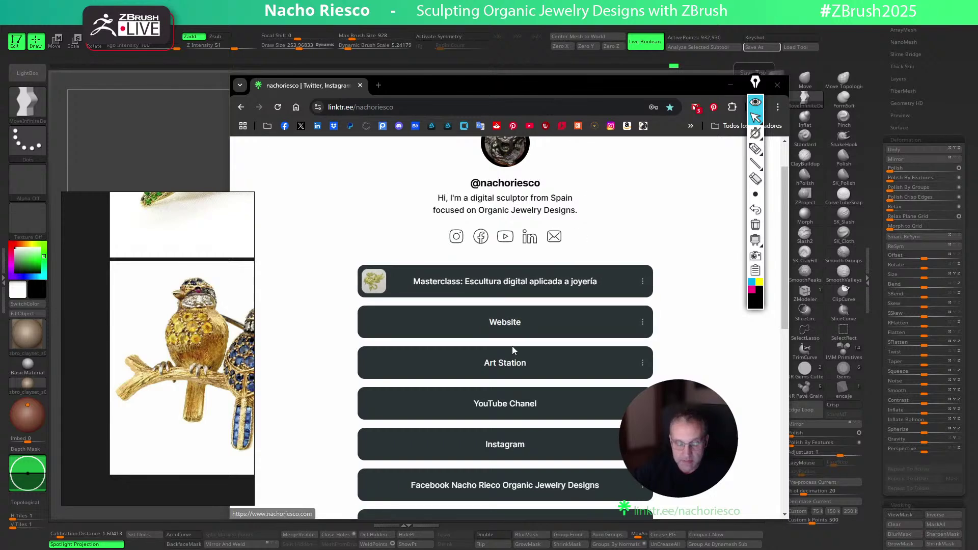
Open the masterclass page on digital sculpture applied to jewelry and review its overview, dates, software and price
{"action": "left_click", "coordinate": [465, 287]}
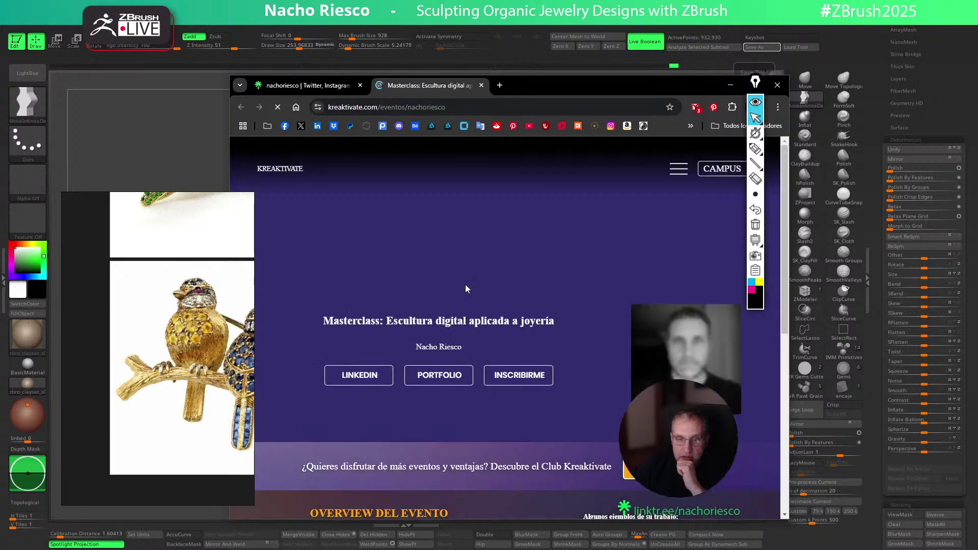
{"action": "scroll", "coordinate": [476, 336], "scroll_direction": "down", "scroll_amount": 5}
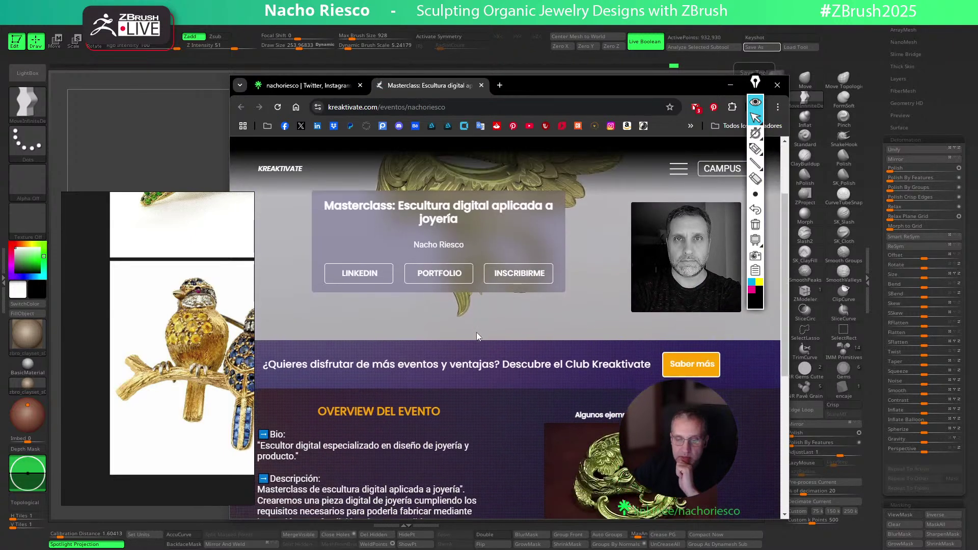
{"action": "scroll", "coordinate": [476, 336], "scroll_direction": "up", "scroll_amount": 4}
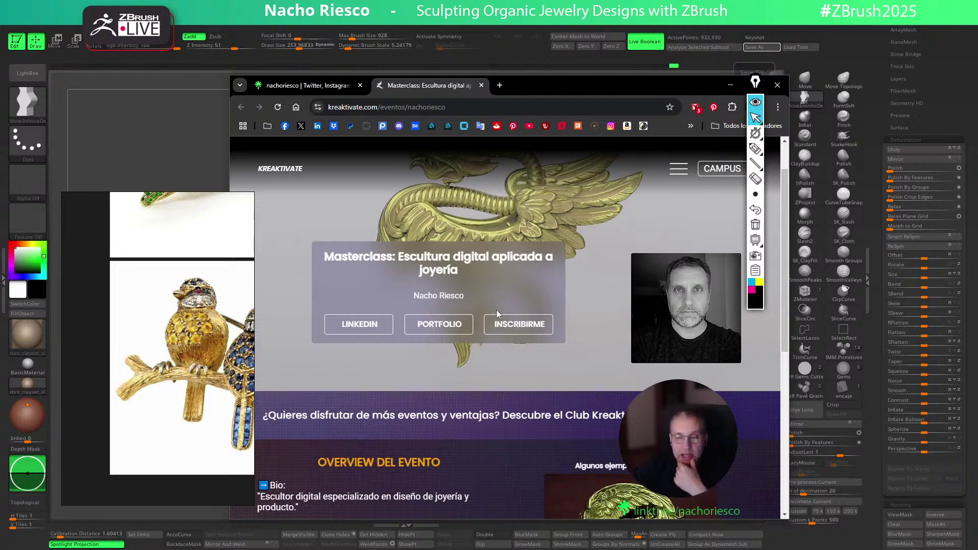
{"action": "scroll", "coordinate": [457, 313], "scroll_direction": "down", "scroll_amount": 6}
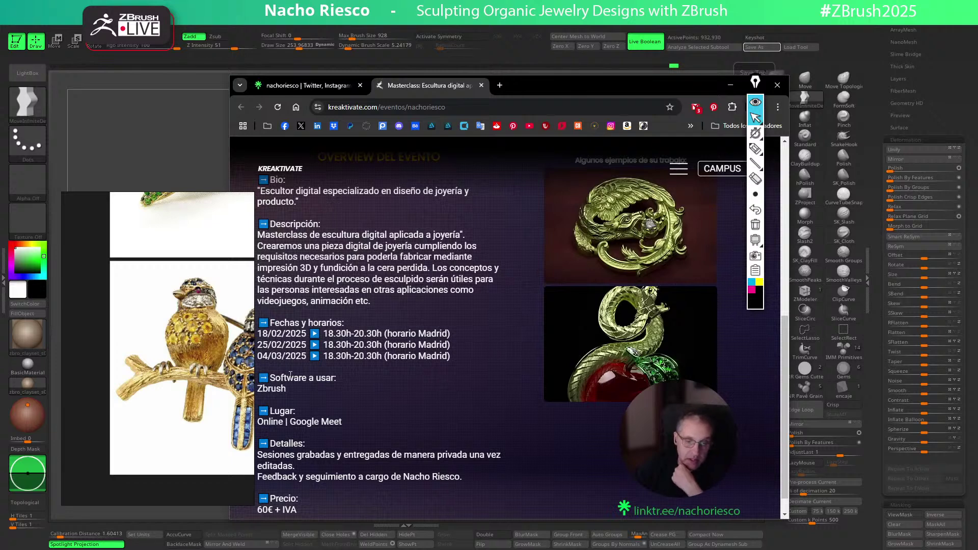
{"action": "scroll", "coordinate": [368, 348], "scroll_direction": "up", "scroll_amount": 1}
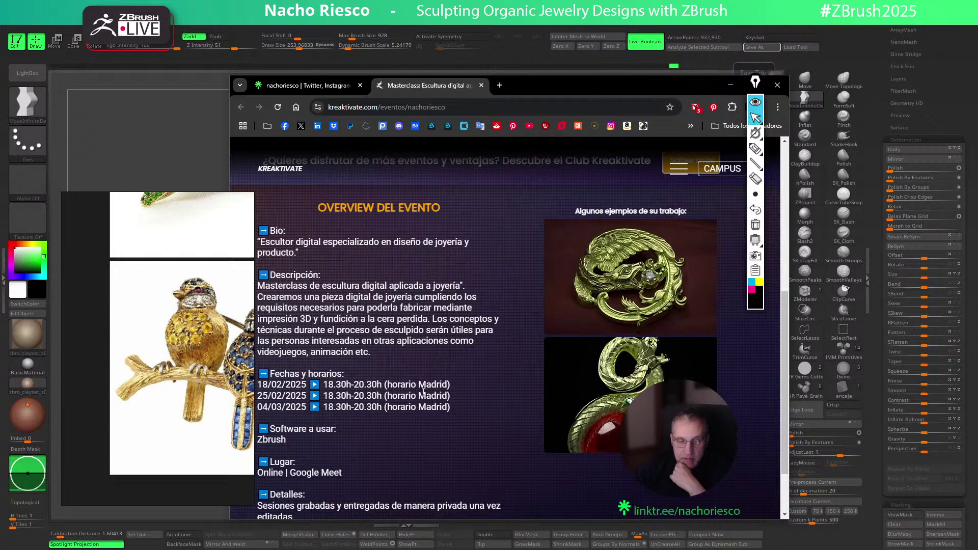
{"action": "scroll", "coordinate": [506, 355], "scroll_direction": "up", "scroll_amount": 5}
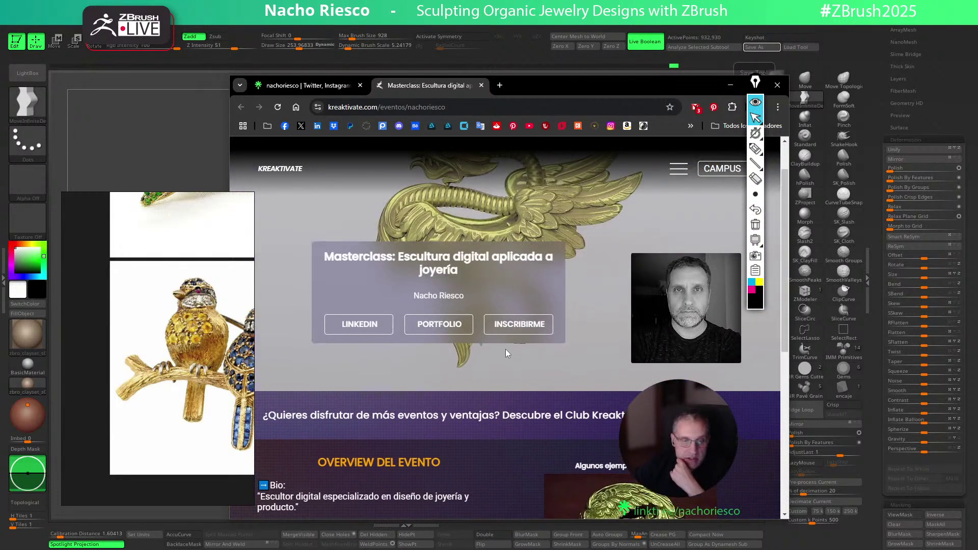
{"action": "scroll", "coordinate": [497, 269], "scroll_direction": "up", "scroll_amount": 1}
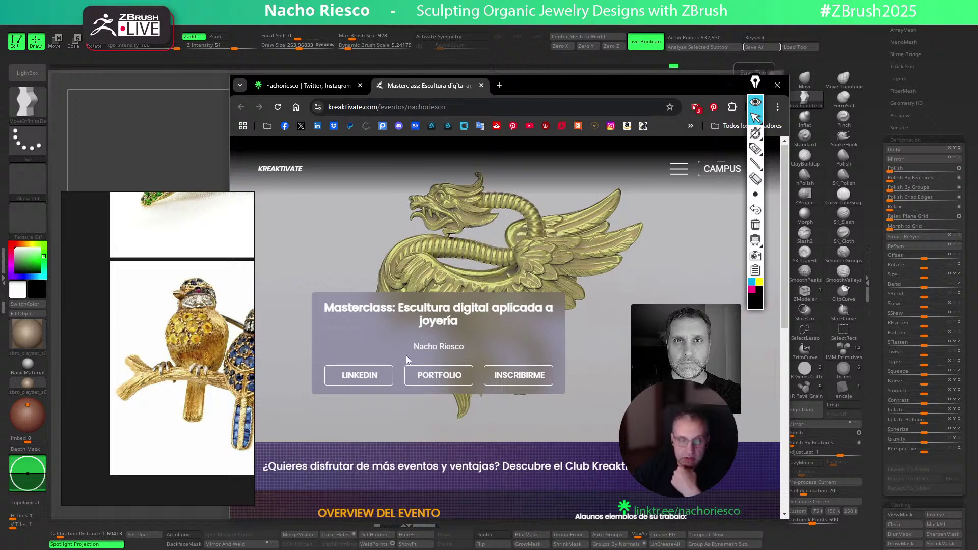
{"action": "scroll", "coordinate": [408, 338], "scroll_direction": "down", "scroll_amount": 2}
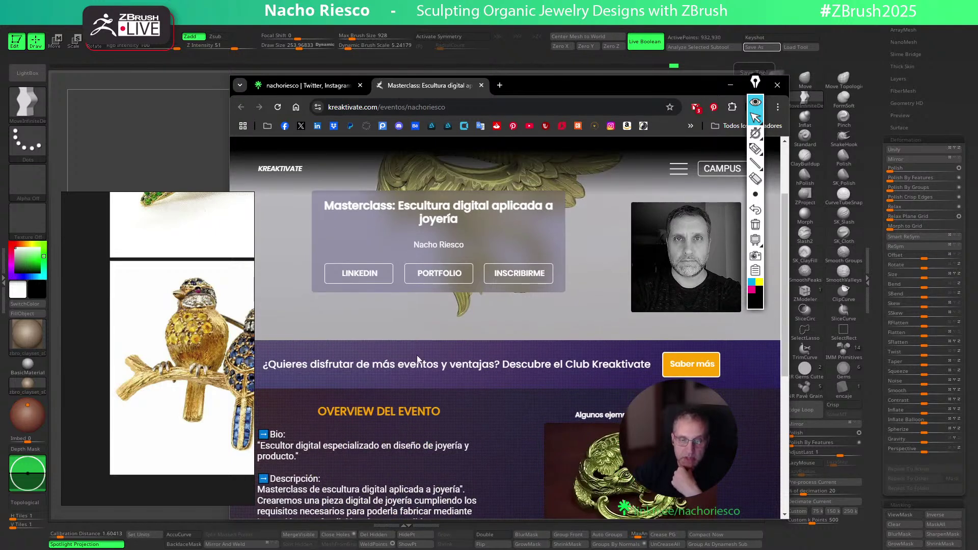
{"action": "scroll", "coordinate": [438, 302], "scroll_direction": "down", "scroll_amount": 1}
{"action": "scroll", "coordinate": [438, 302], "scroll_direction": "up", "scroll_amount": 2}
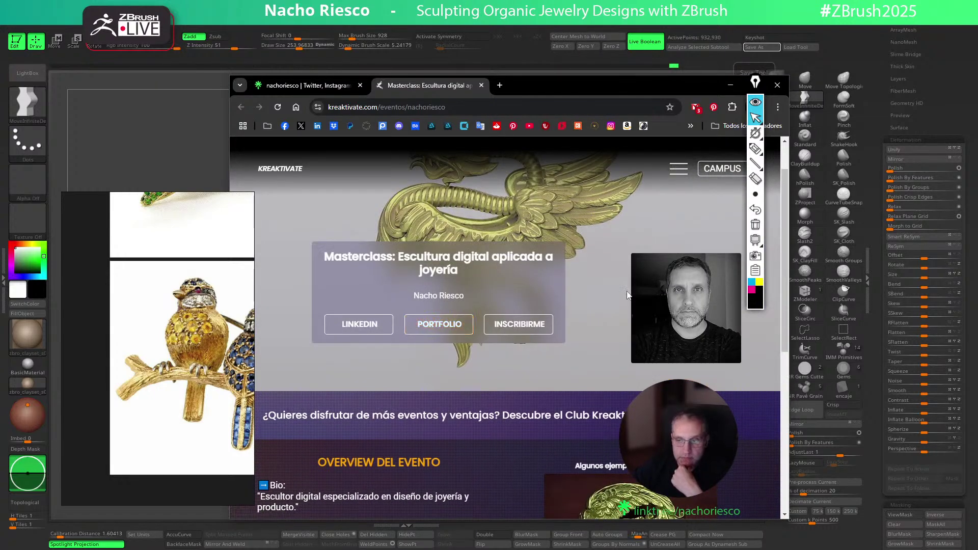
Return to the Linktree page and close the browser window to go back to ZBrush
{"action": "left_click", "coordinate": [301, 85]}
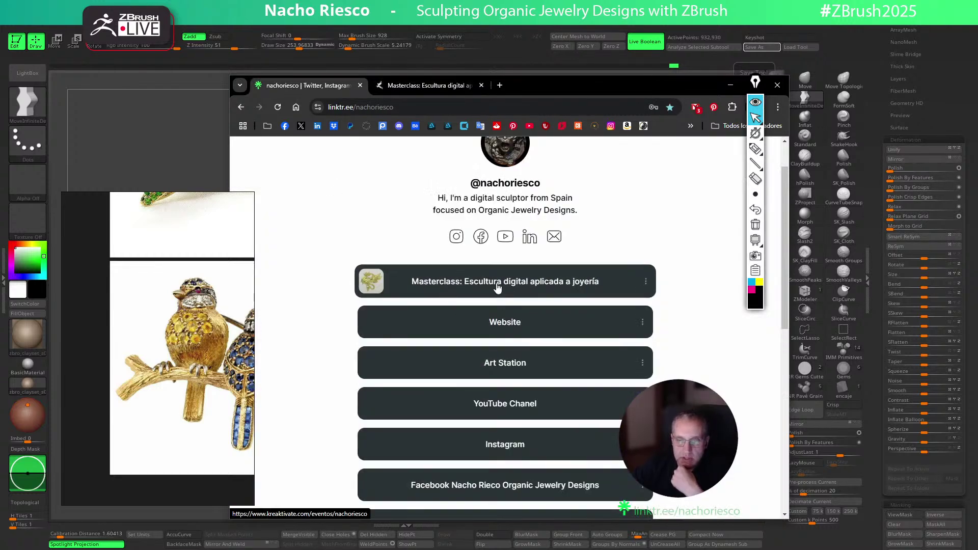
{"action": "left_click_drag", "start_coordinate": [534, 86], "coordinate": [475, 89]}
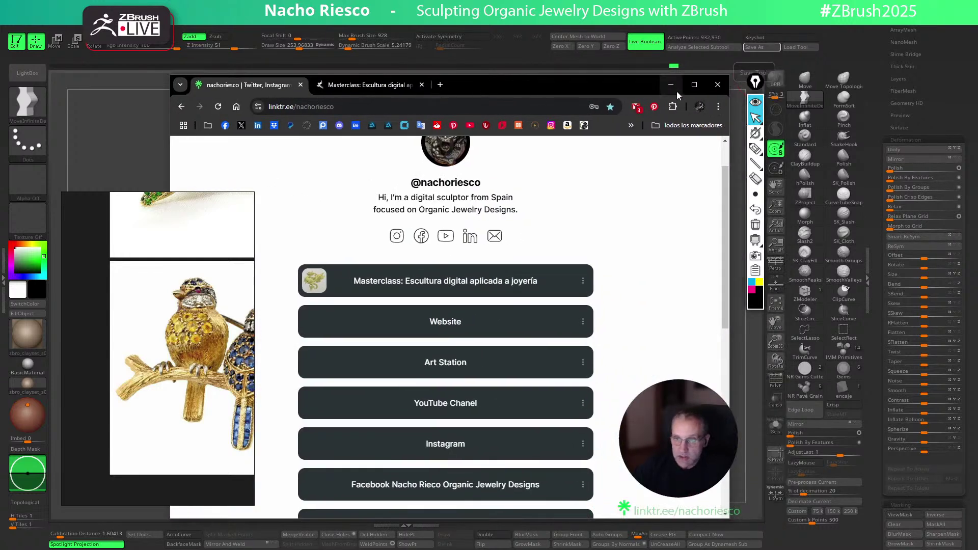
{"action": "left_click", "coordinate": [717, 86]}
{"action": "mouse_move", "coordinate": [755, 164]}
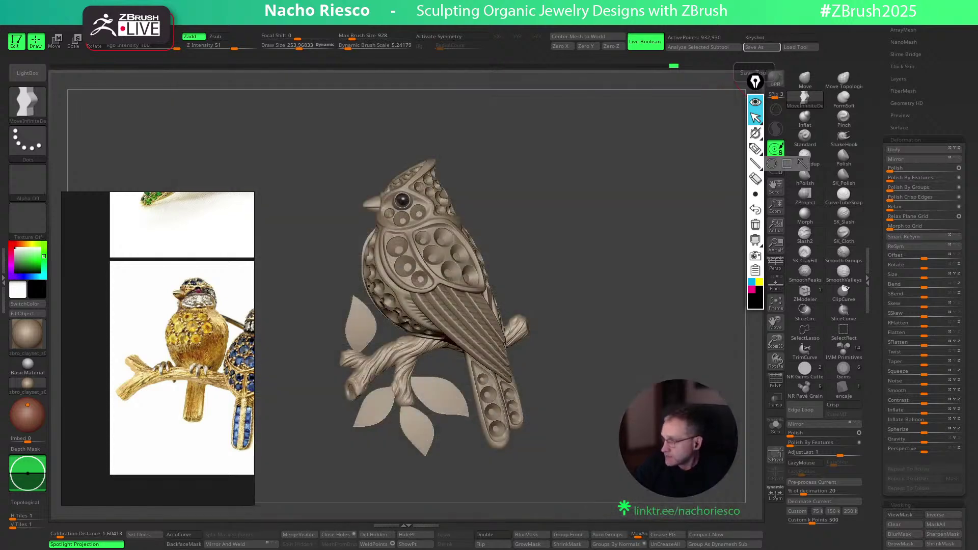
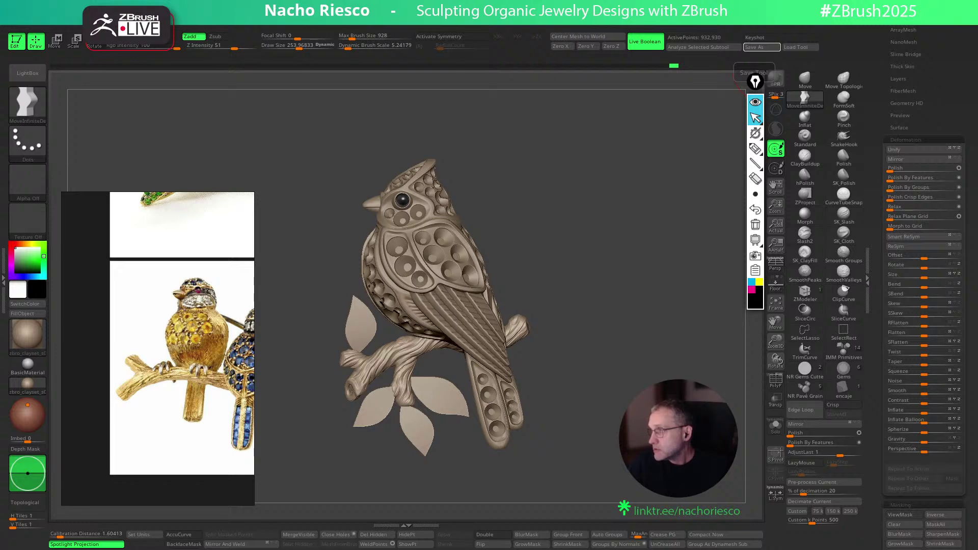
Switch to the browser with the ZBrushLIVE site, look through the calendar's February 2025 agenda, and close the window to return to ZBrush
{"action": "left_click_drag", "start_coordinate": [977, 114], "coordinate": [595, 106]}
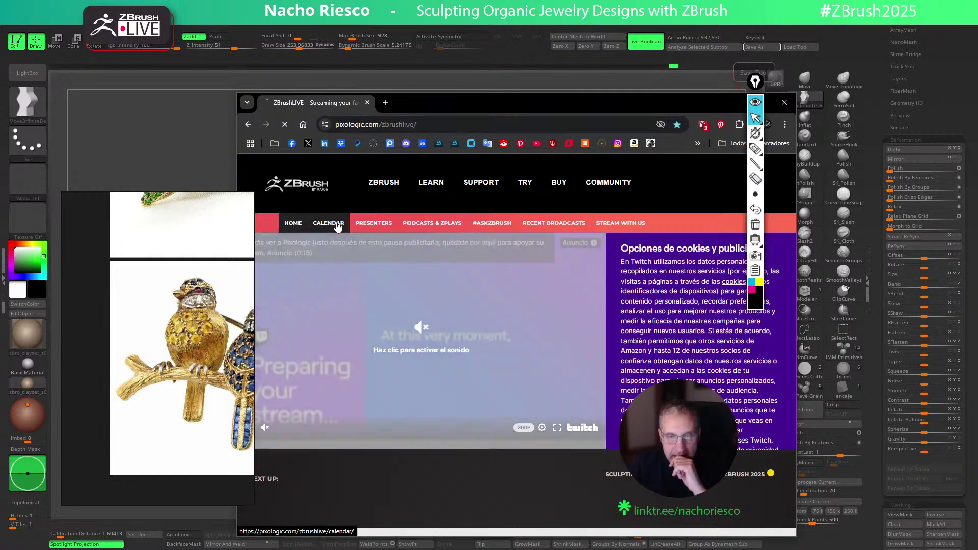
{"action": "left_click", "coordinate": [336, 224]}
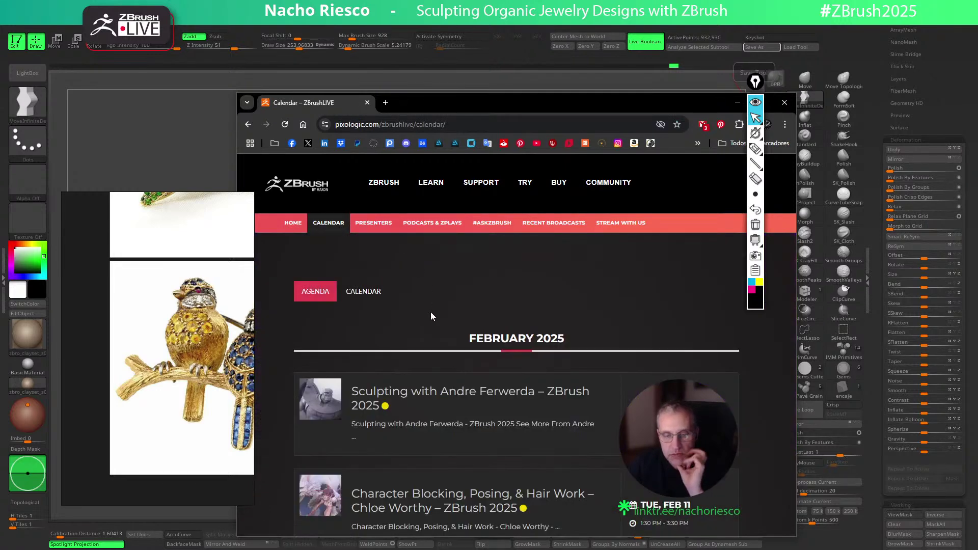
{"action": "scroll", "coordinate": [434, 326], "scroll_direction": "down", "scroll_amount": 8}
{"action": "scroll", "coordinate": [435, 328], "scroll_direction": "up", "scroll_amount": 4}
{"action": "scroll", "coordinate": [436, 327], "scroll_direction": "down", "scroll_amount": 1}
{"action": "scroll", "coordinate": [435, 331], "scroll_direction": "down", "scroll_amount": 6}
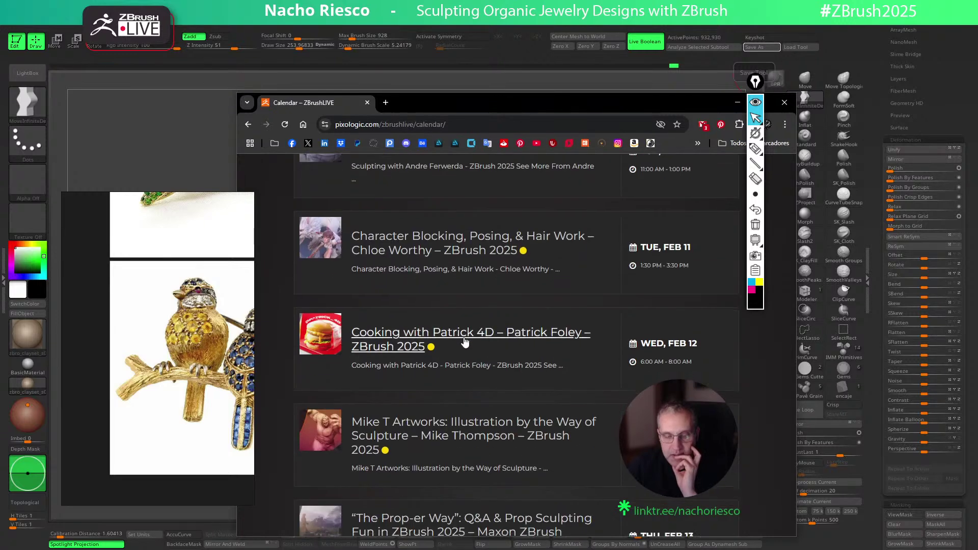
{"action": "scroll", "coordinate": [466, 337], "scroll_direction": "down", "scroll_amount": 4}
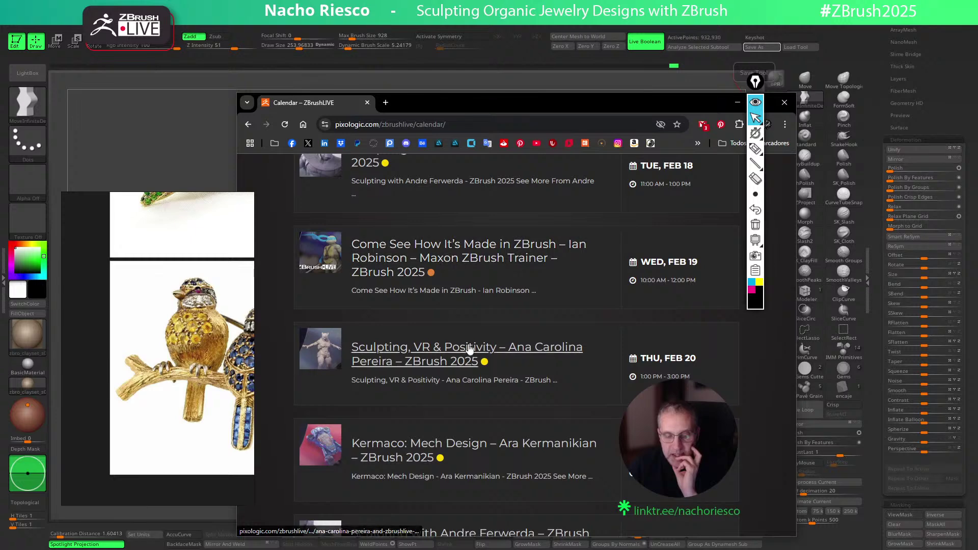
{"action": "scroll", "coordinate": [466, 344], "scroll_direction": "down", "scroll_amount": 1}
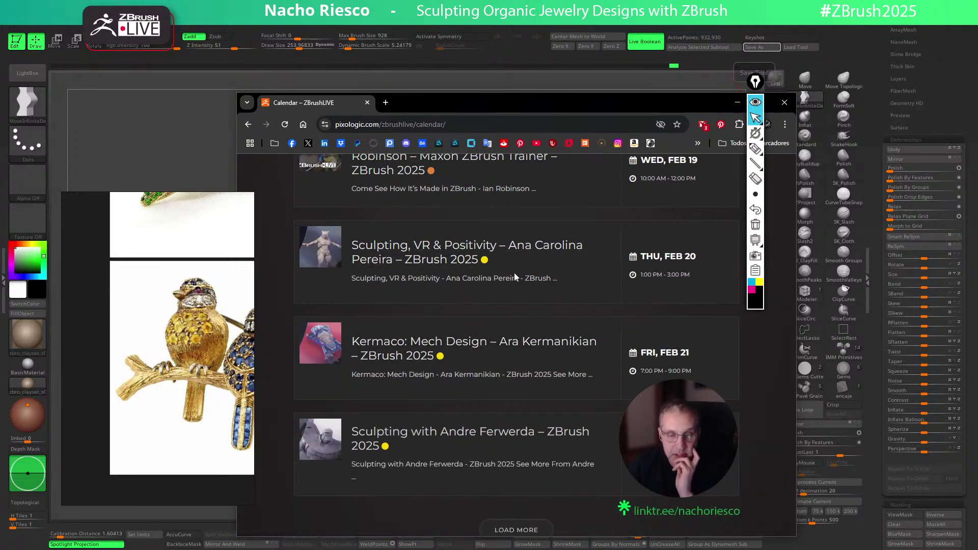
{"action": "scroll", "coordinate": [612, 319], "scroll_direction": "up", "scroll_amount": 1}
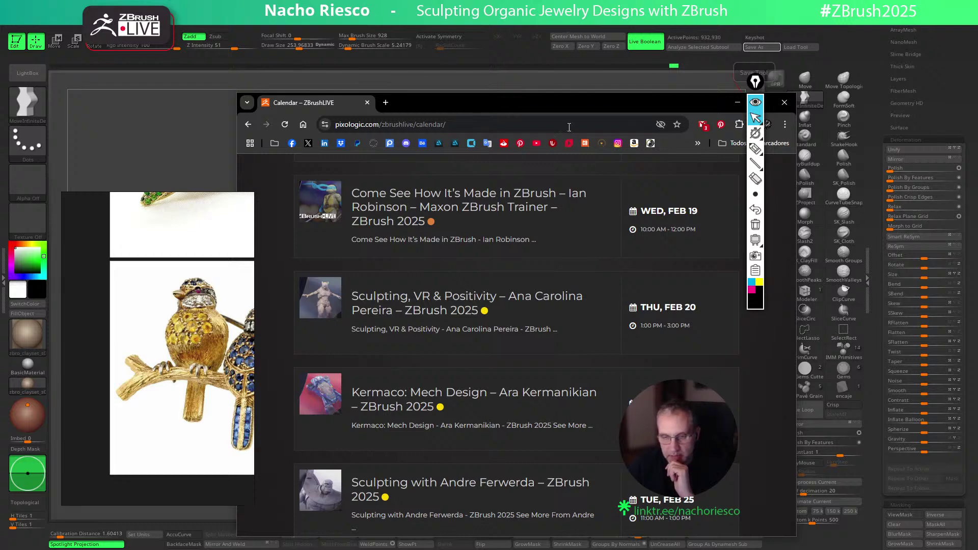
{"action": "left_click_drag", "start_coordinate": [616, 107], "coordinate": [546, 115]}
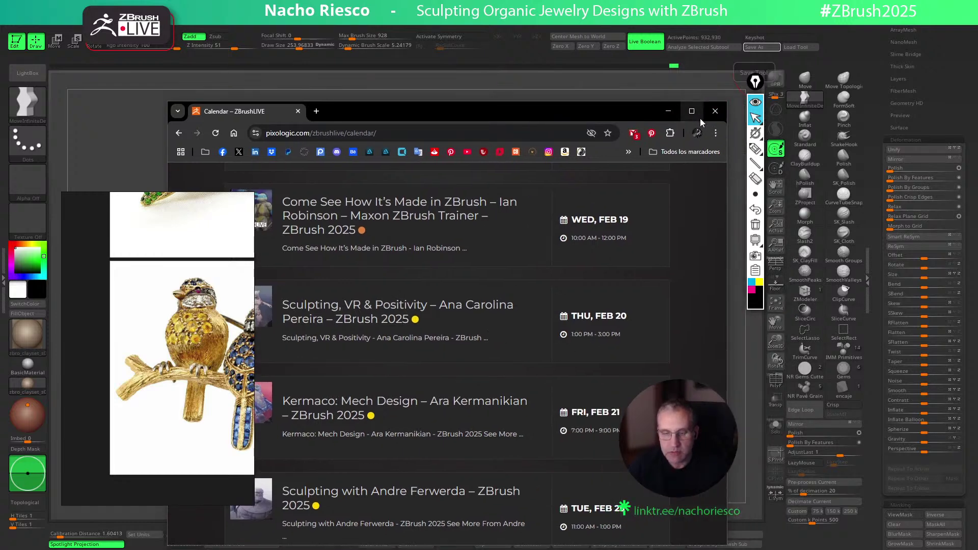
{"action": "left_click", "coordinate": [715, 112]}
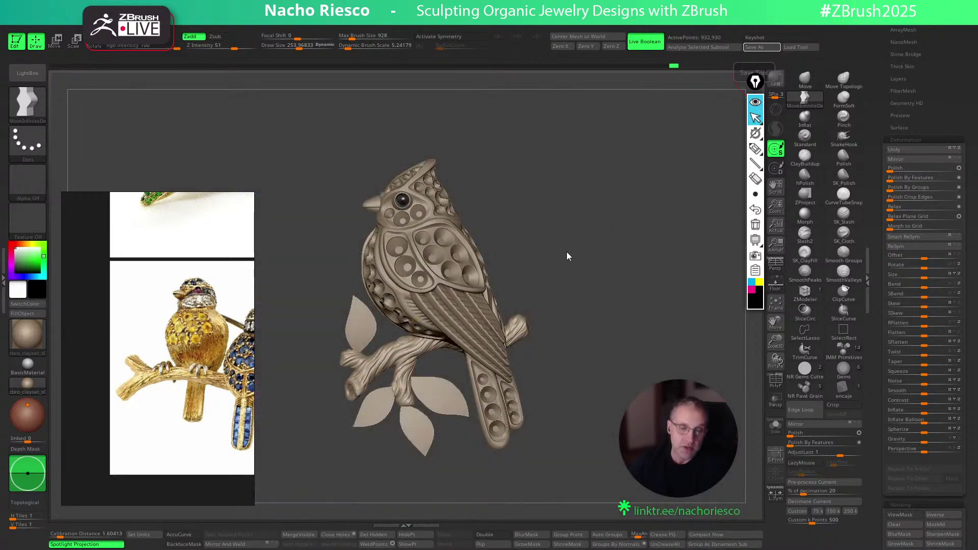